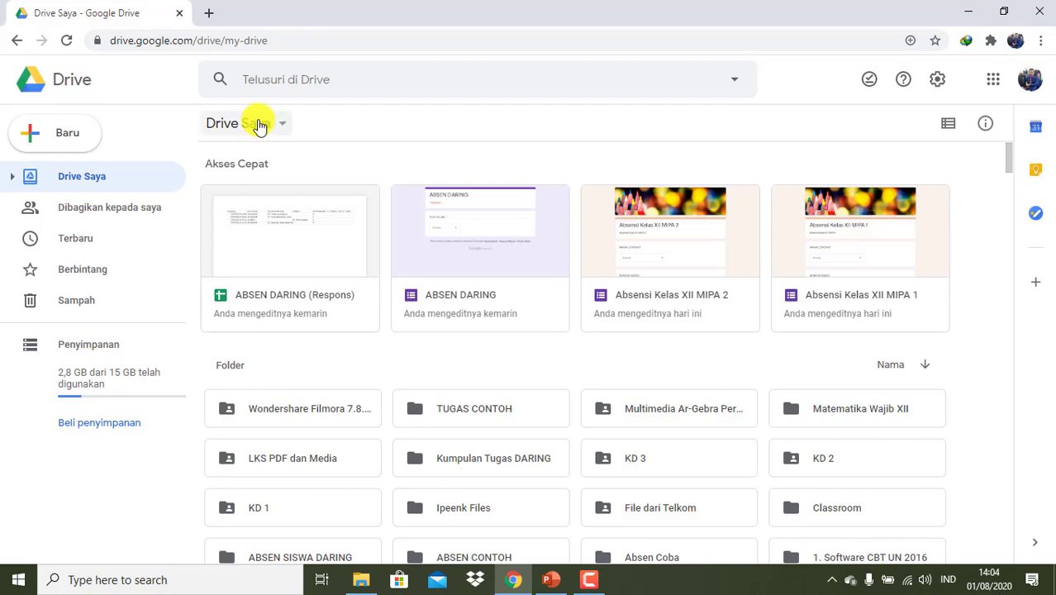
- Create a folder named 'MATERI MATEMATIKA WAJIB XII' in My Drive and open it
left_click(69, 181)
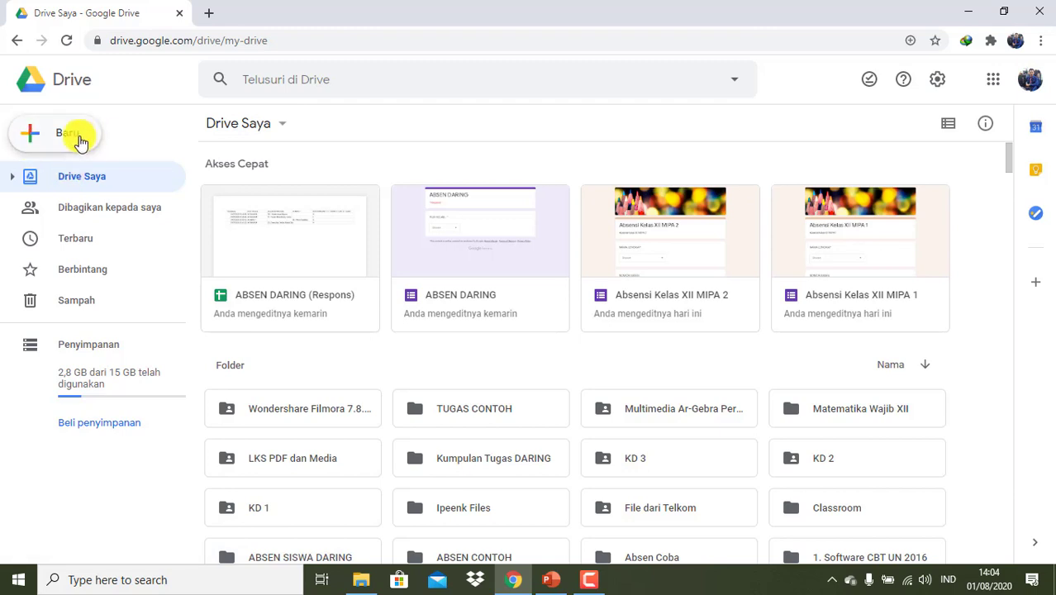
left_click(80, 143)
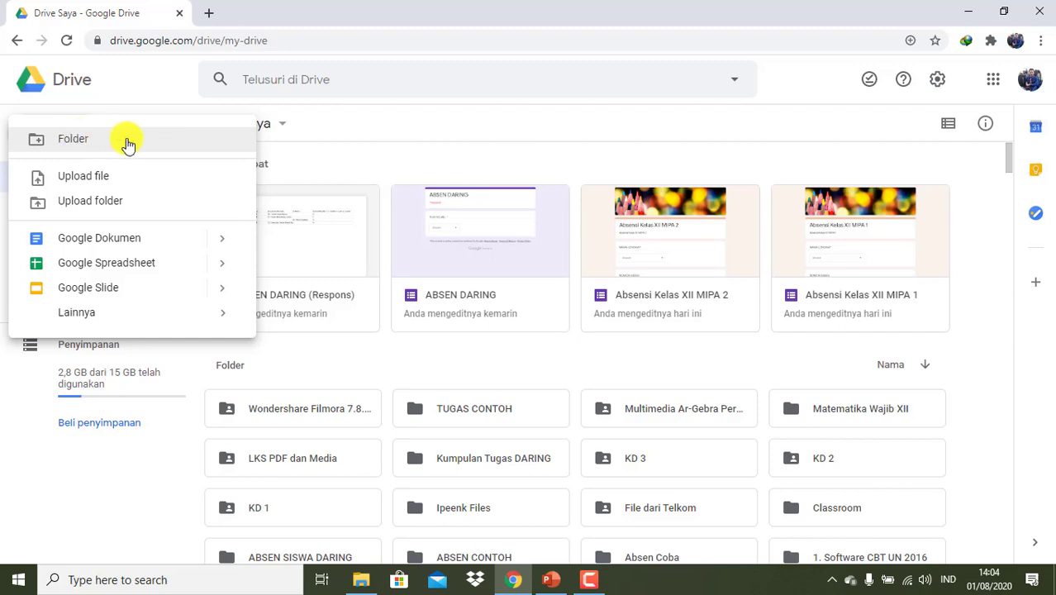
left_click(81, 138)
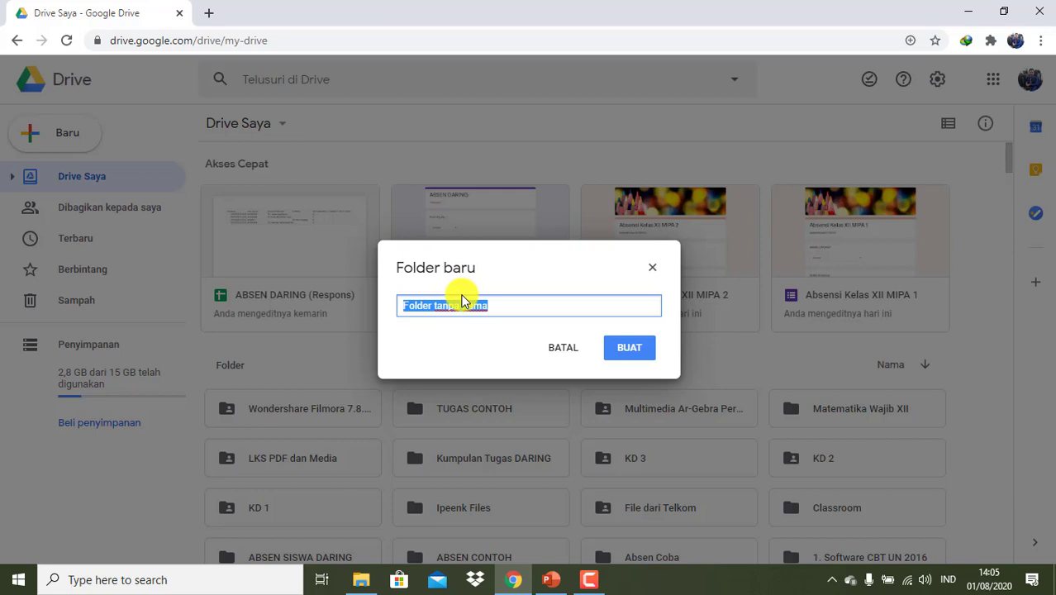
type("MATE")
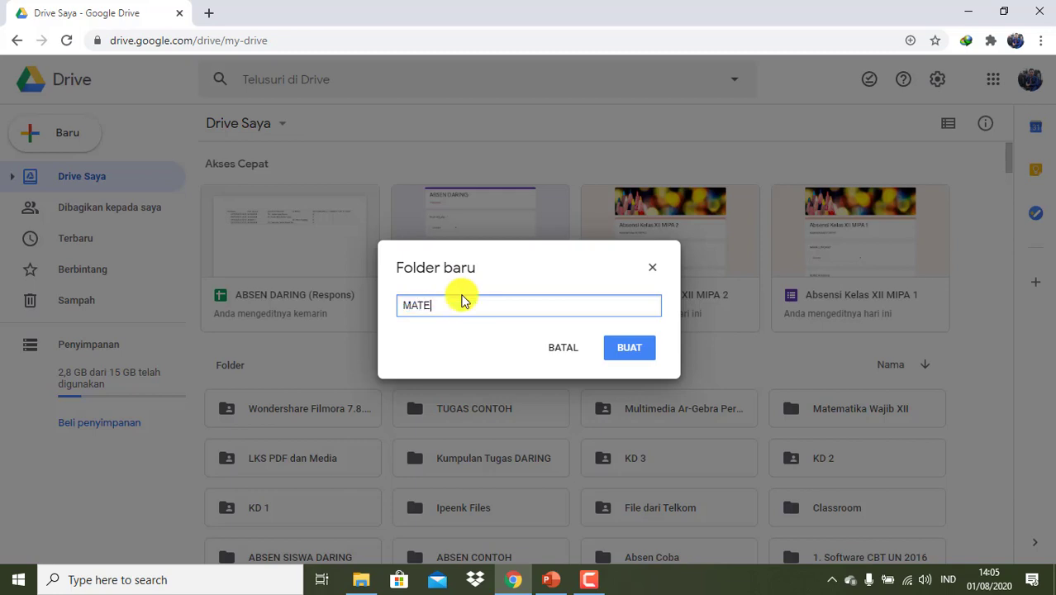
type("RI MATEMATIKA")
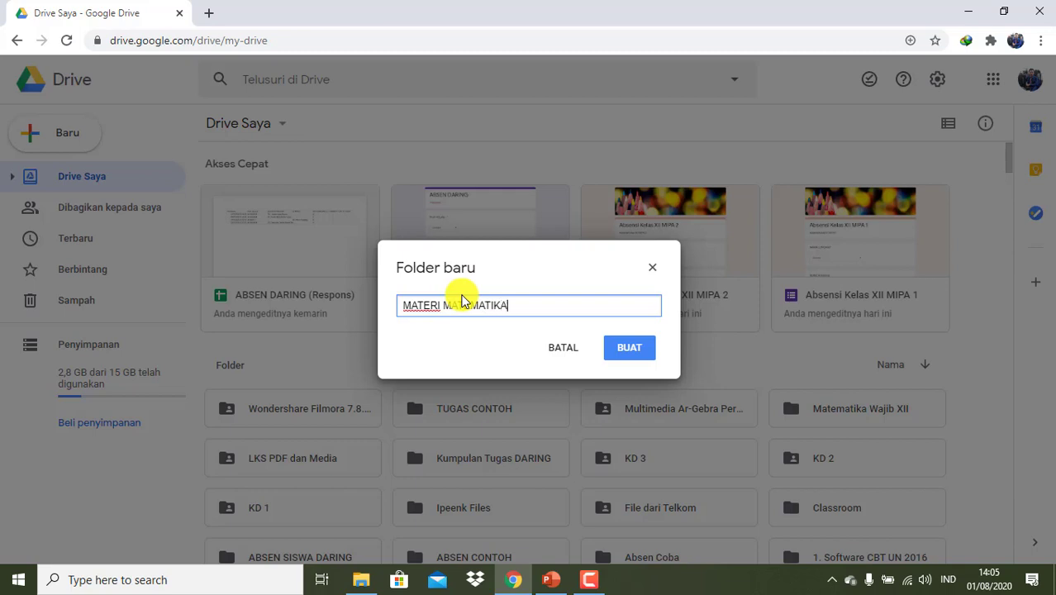
type(" WAJIB XII")
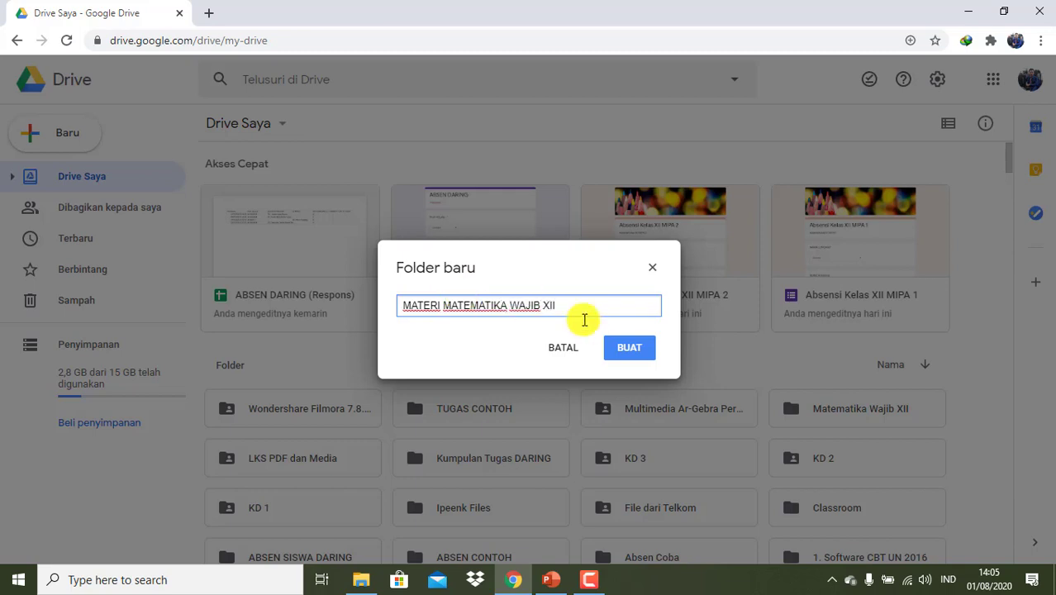
left_click(630, 348)
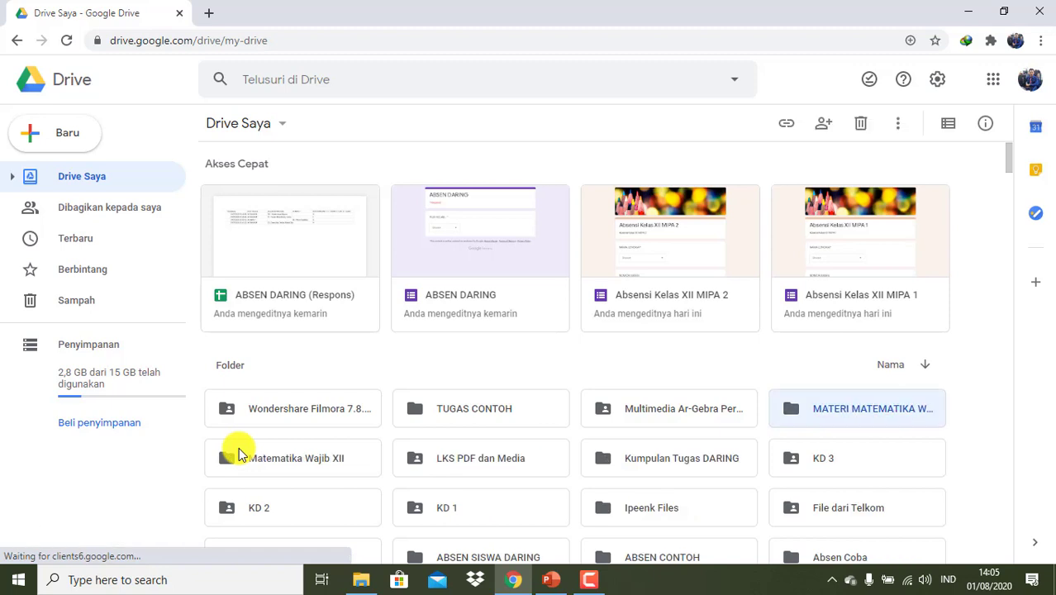
double_click(833, 413)
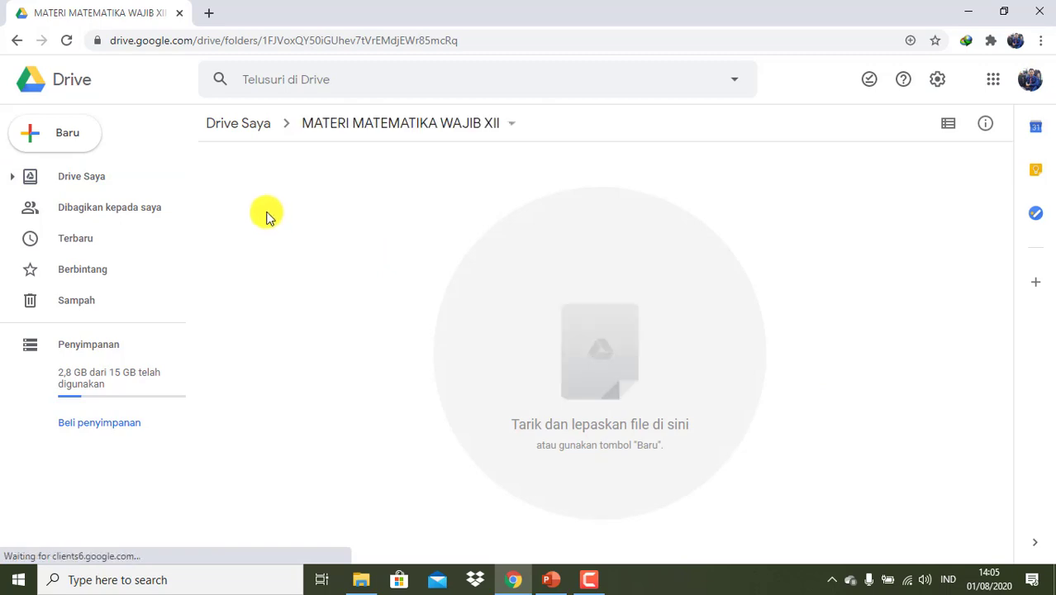
- Start a file upload and browse to C:\DATA SUTAMA\DATA PRIBADI\2020
left_click(83, 135)
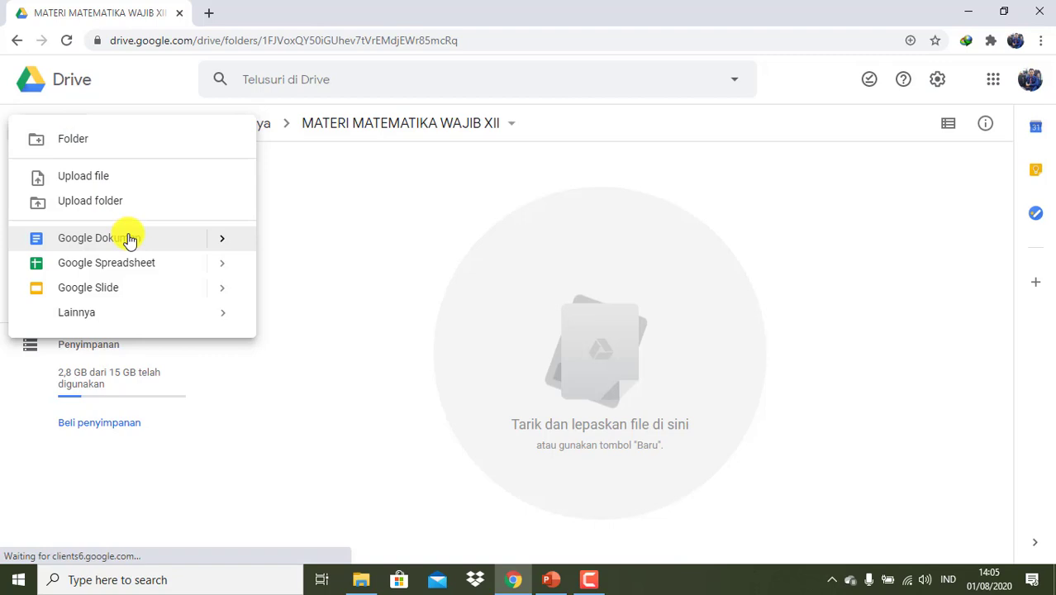
left_click(107, 179)
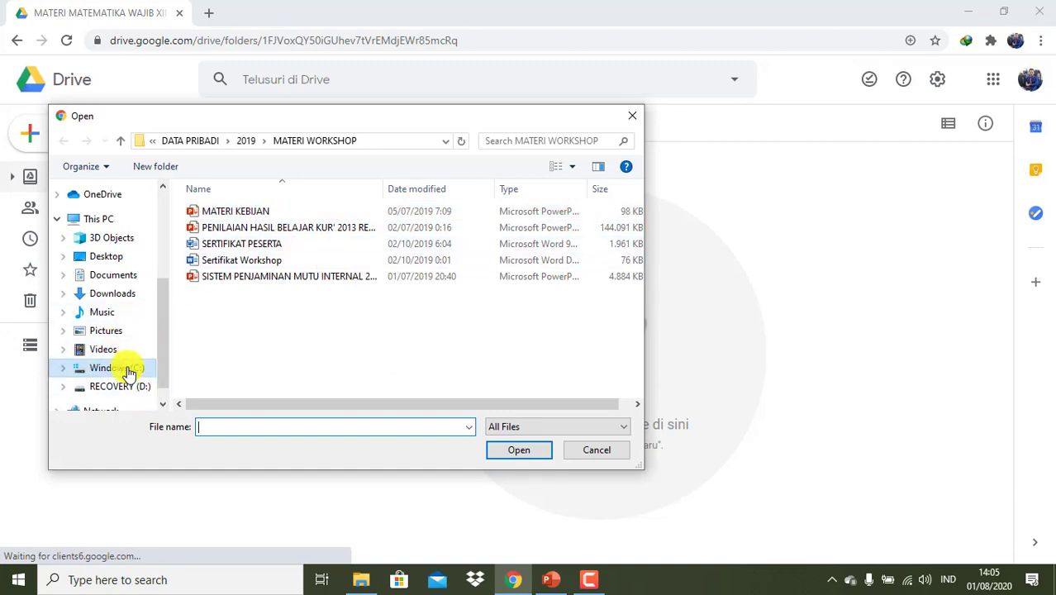
left_click(128, 370)
double_click(282, 216)
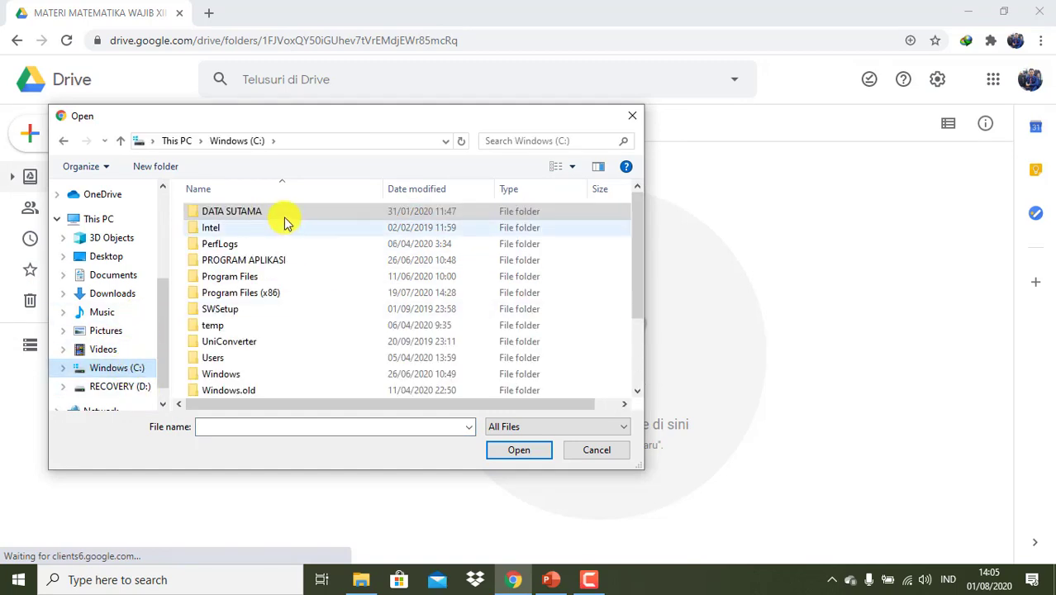
double_click(267, 218)
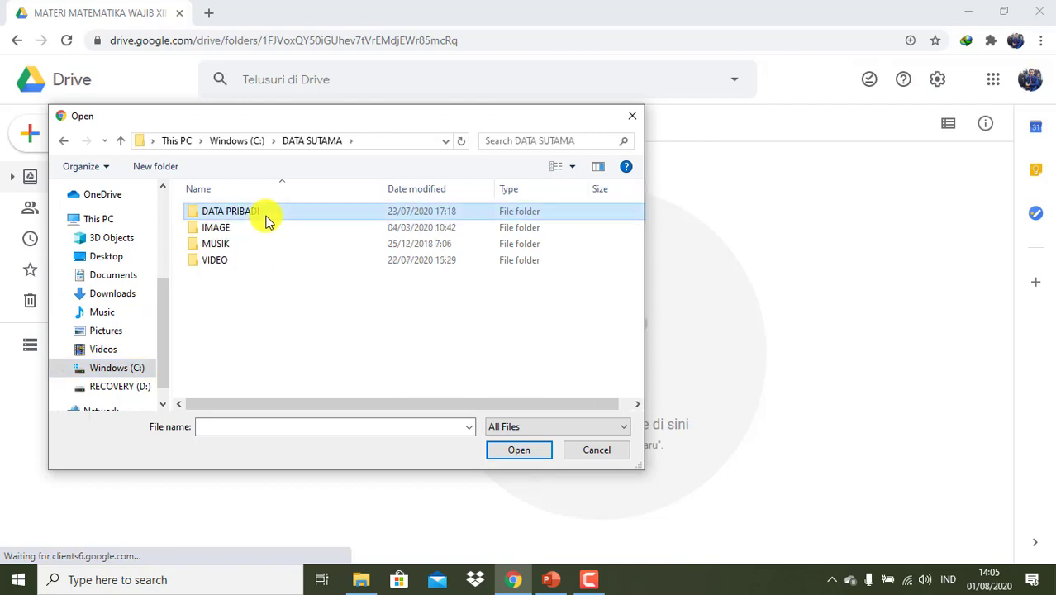
double_click(229, 343)
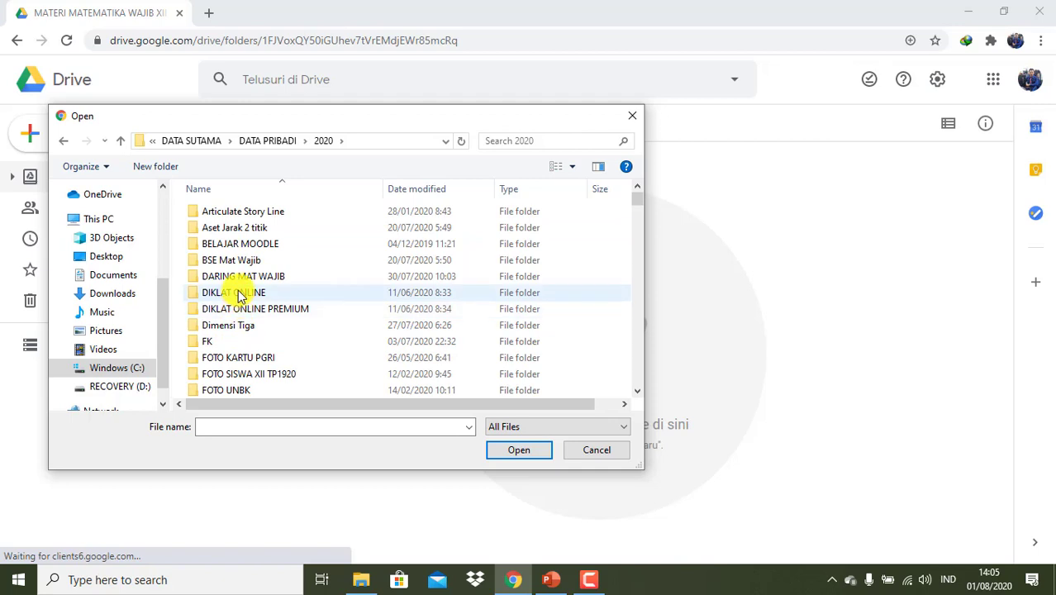
- Upload the document 'MATEMATIKA WAJIB XII (JARAK DUA TITIK)' into the folder
scroll(238, 296, "down", 4)
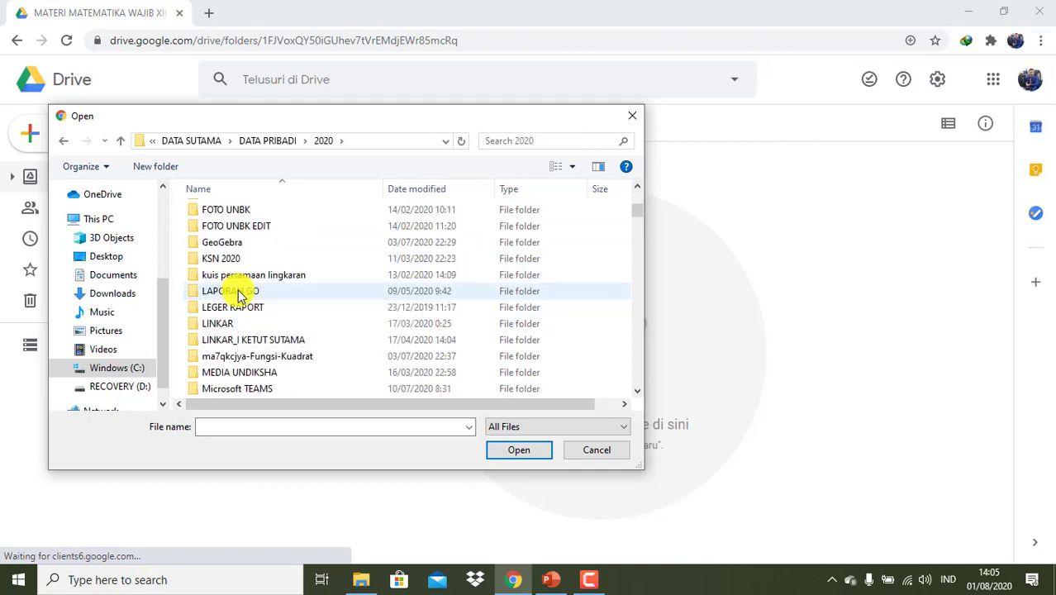
scroll(238, 296, "down", 4)
scroll(238, 296, "up", 2)
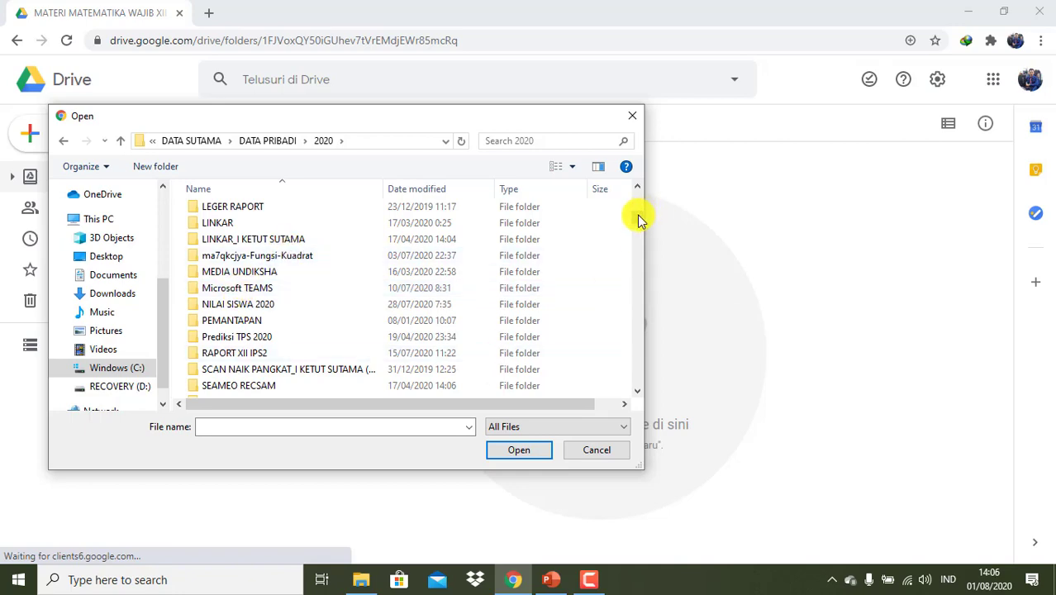
scroll(638, 218, "down", 9)
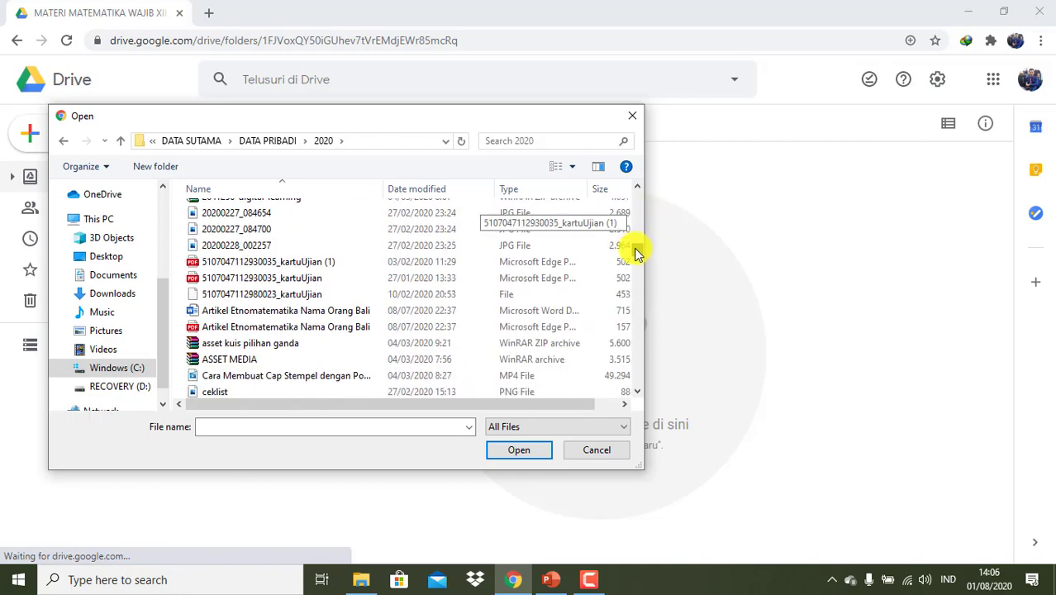
scroll(638, 254, "down", 7)
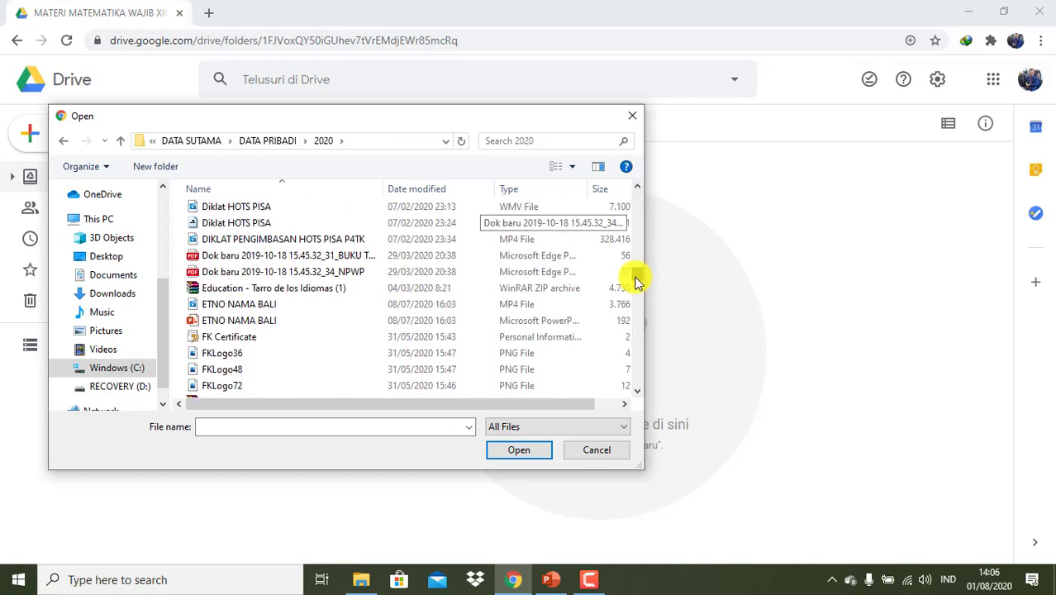
scroll(636, 282, "down", 10)
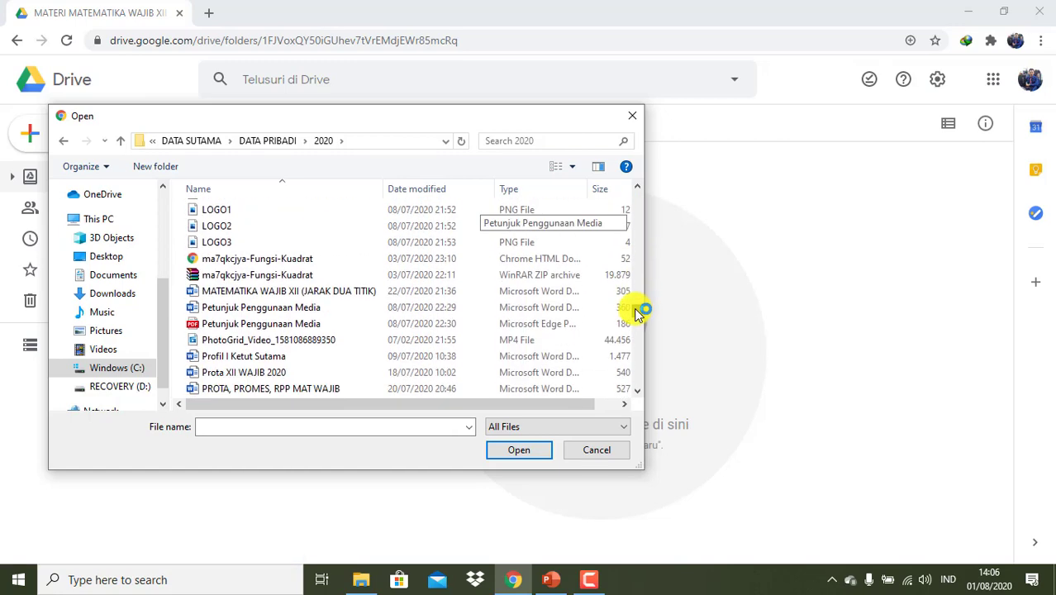
left_click(385, 291)
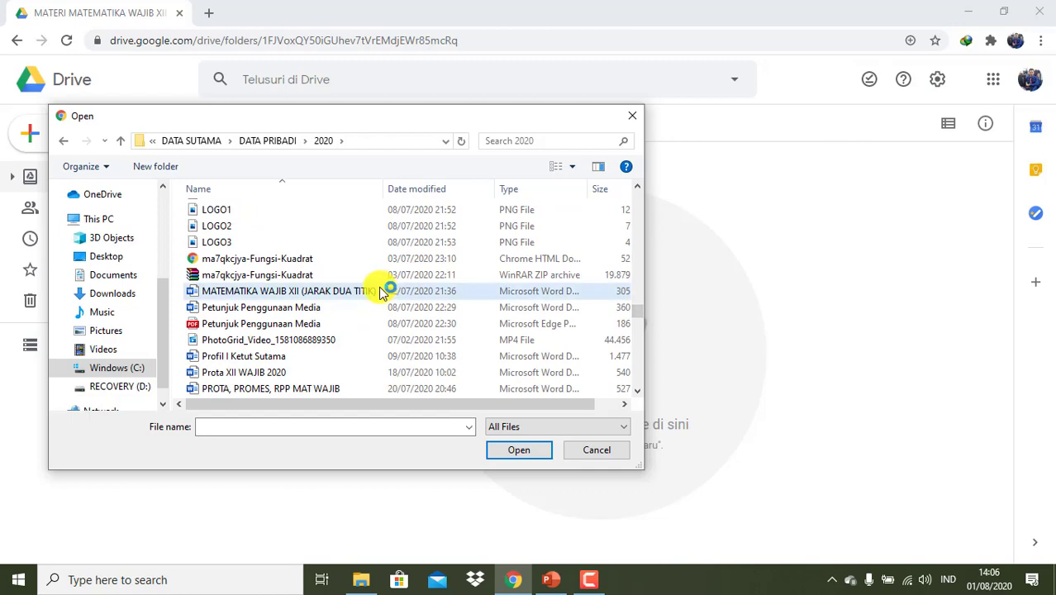
left_click(533, 451)
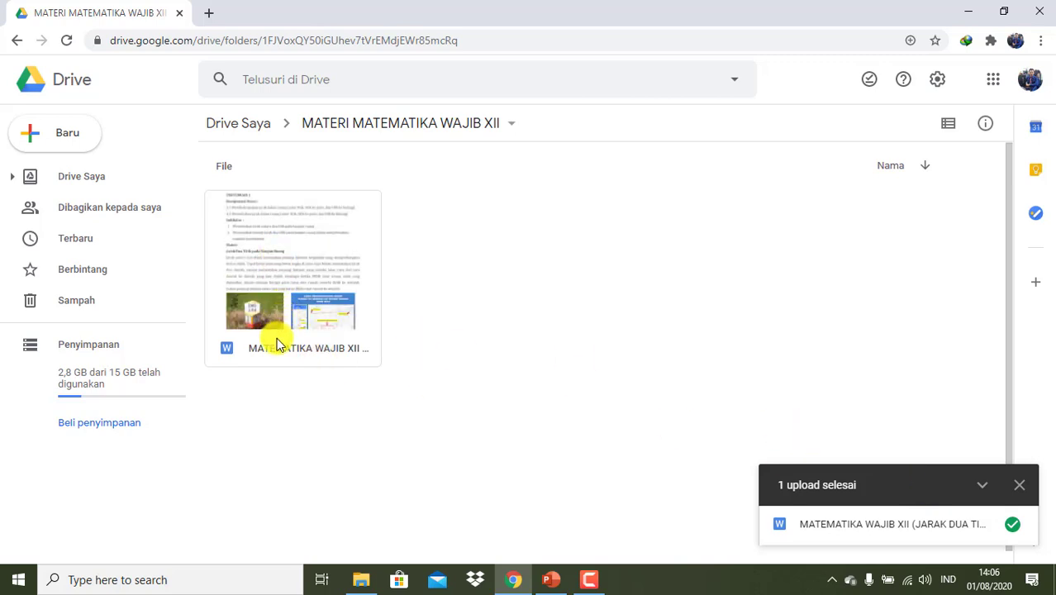
- Share the uploaded document with anyone who has the link, copy the link, then open a new tab
right_click(281, 277)
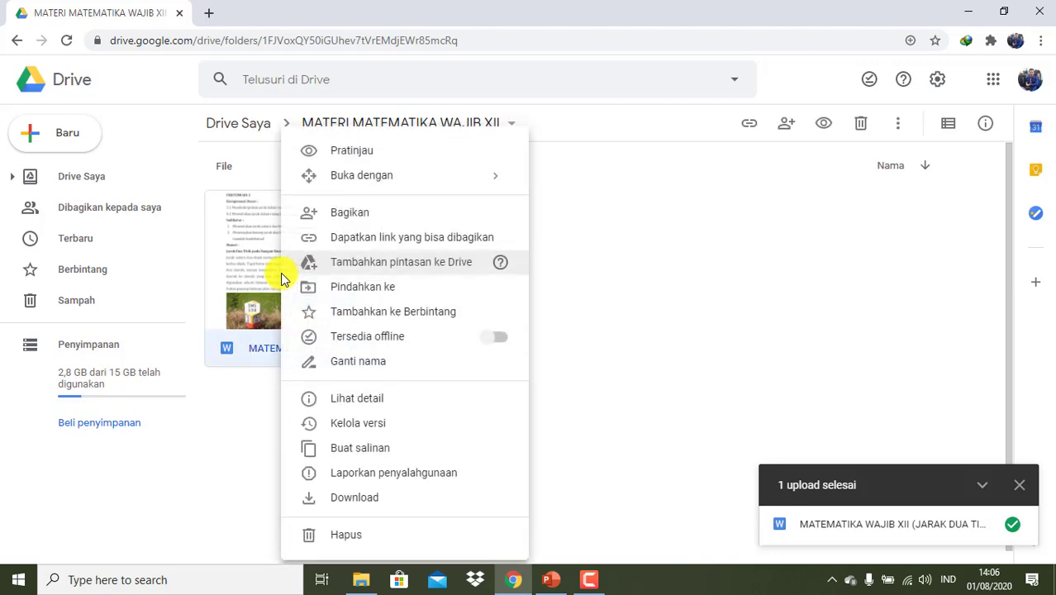
left_click(335, 239)
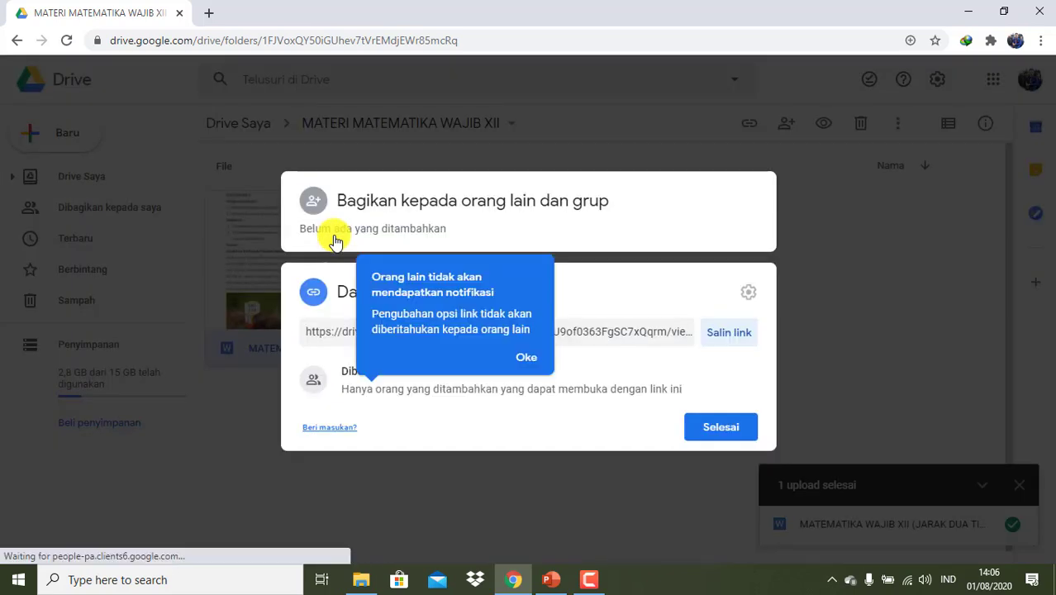
left_click(527, 356)
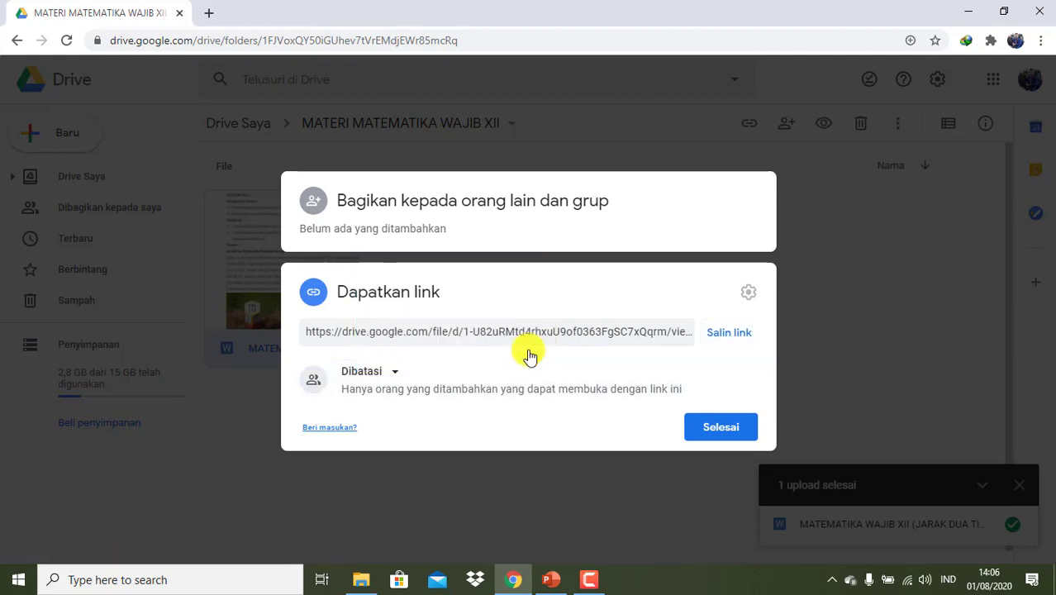
left_click(395, 376)
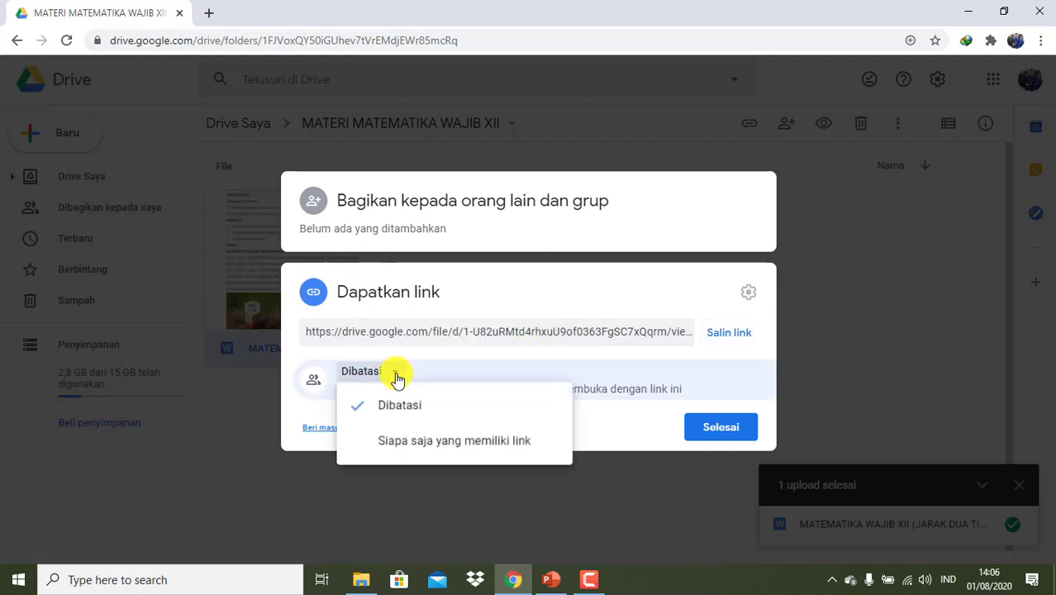
left_click(410, 444)
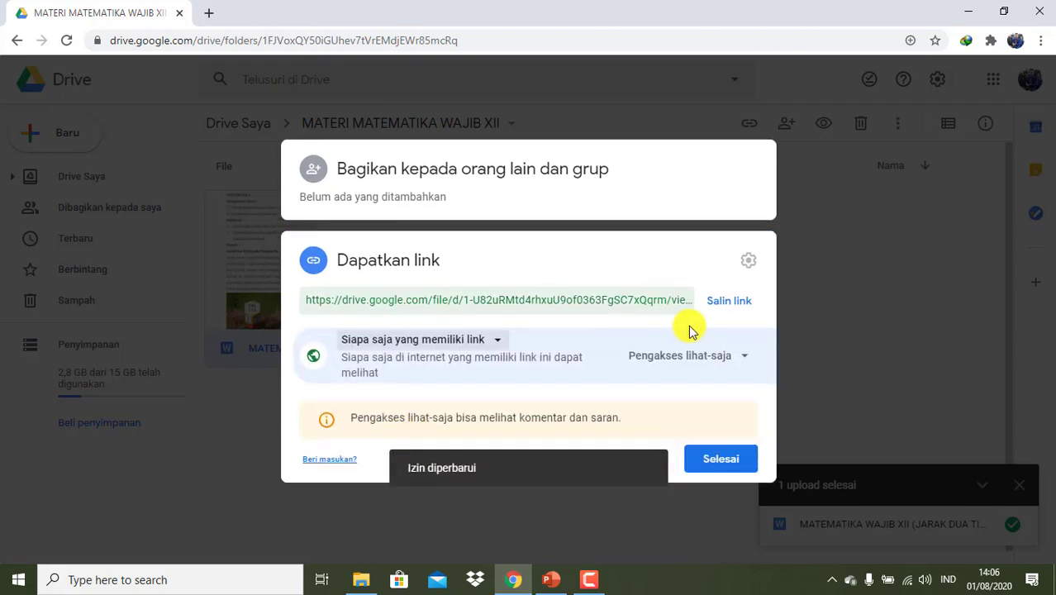
left_click(722, 307)
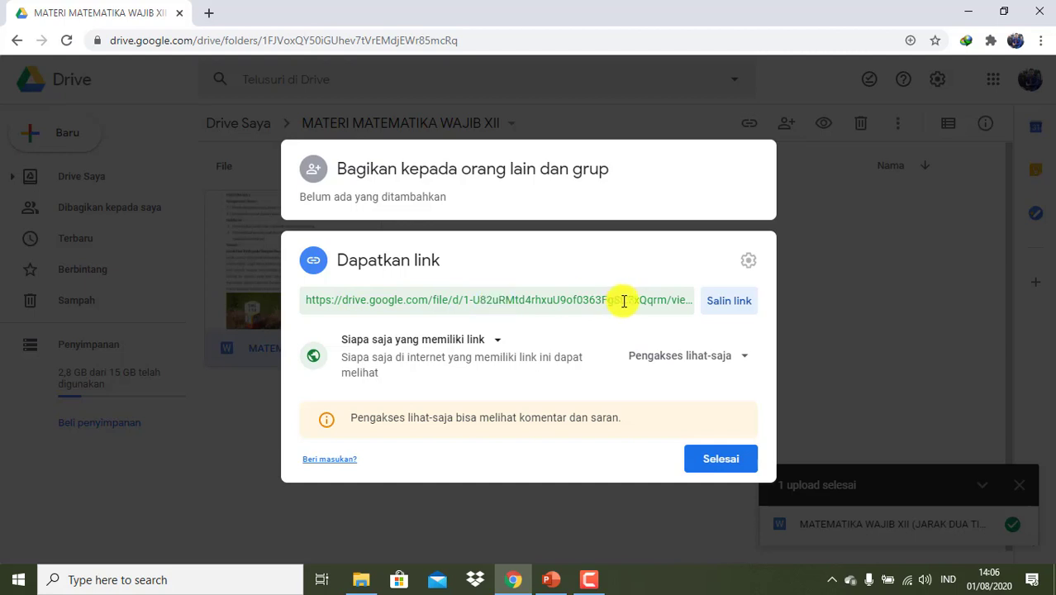
left_click(722, 307)
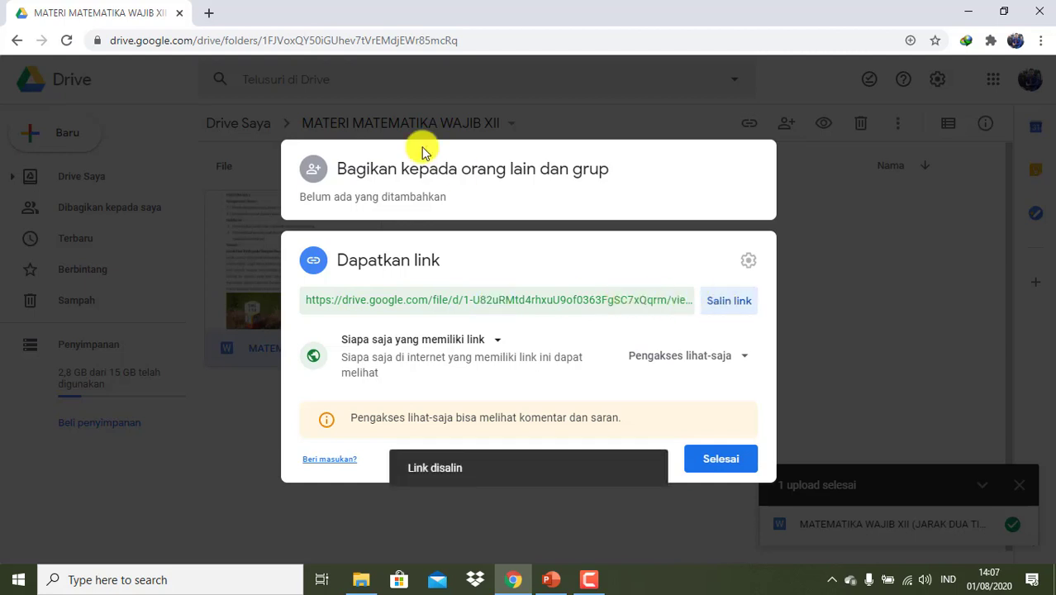
left_click(721, 459)
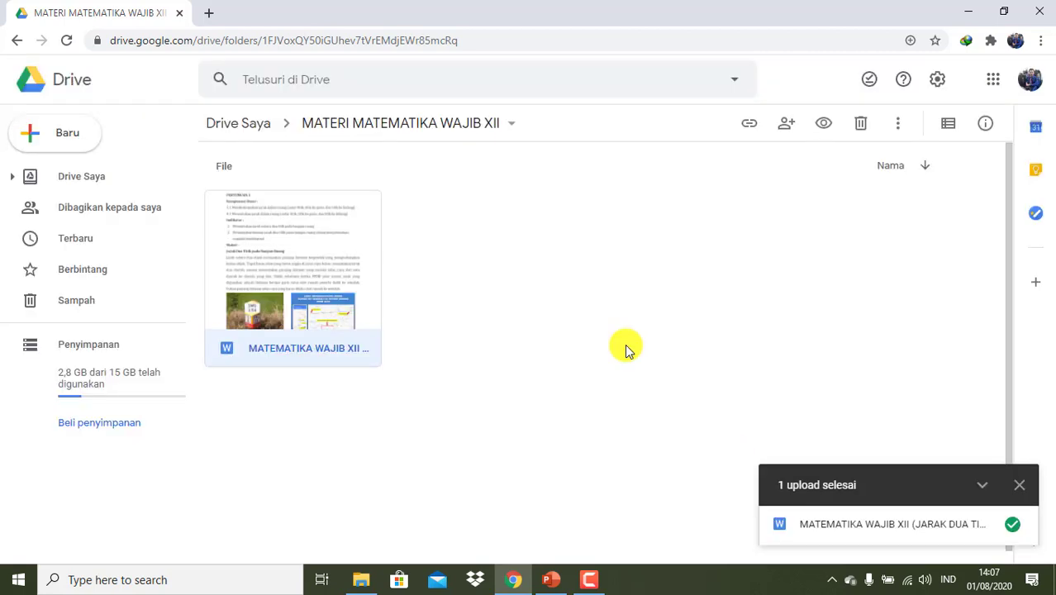
left_click(212, 16)
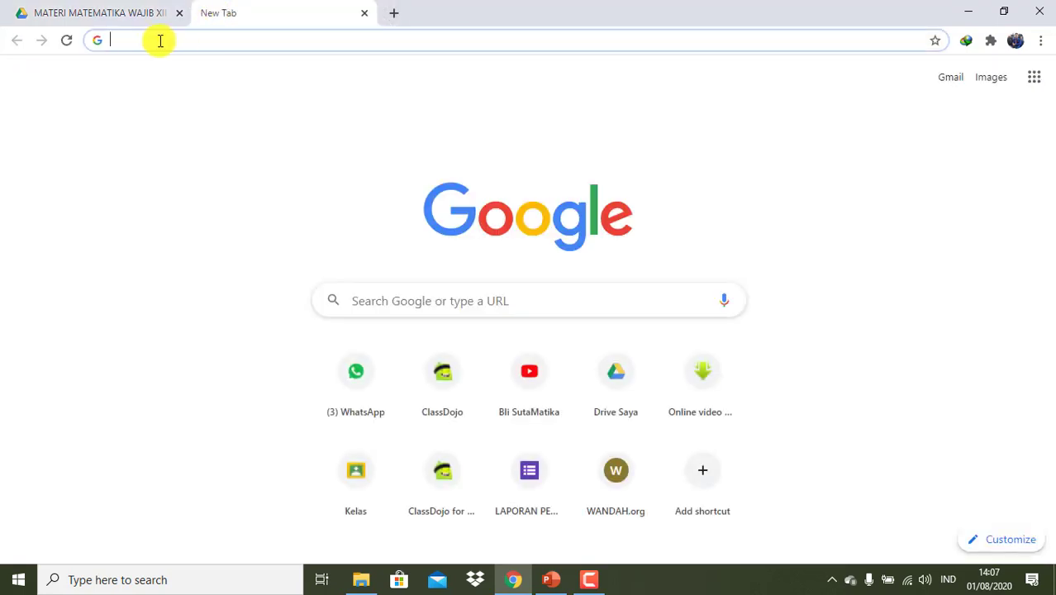
- Go to the gg.gg URL shortener site
type("gg")
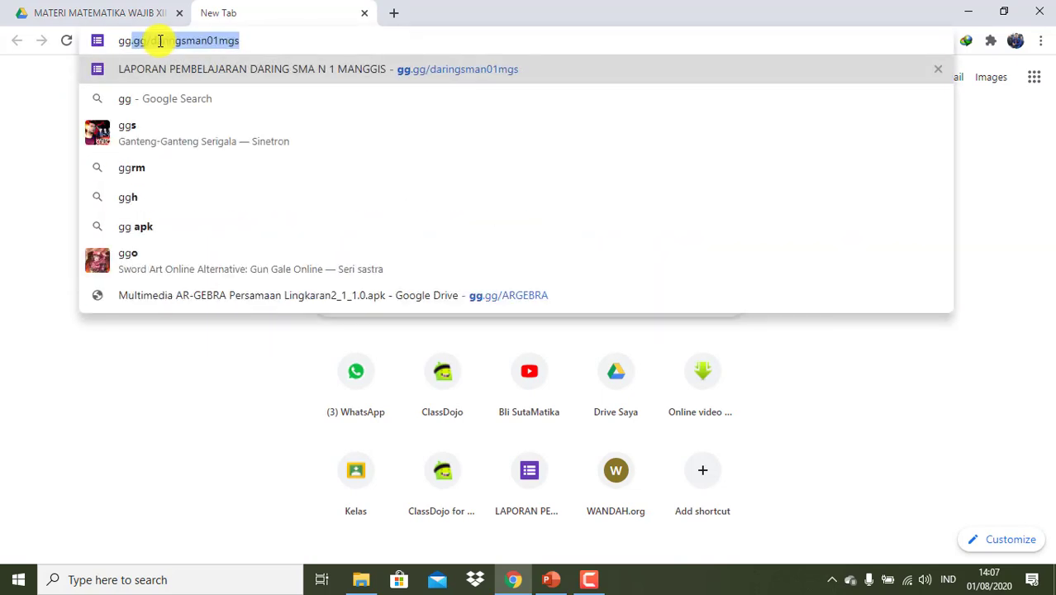
type(".dd")
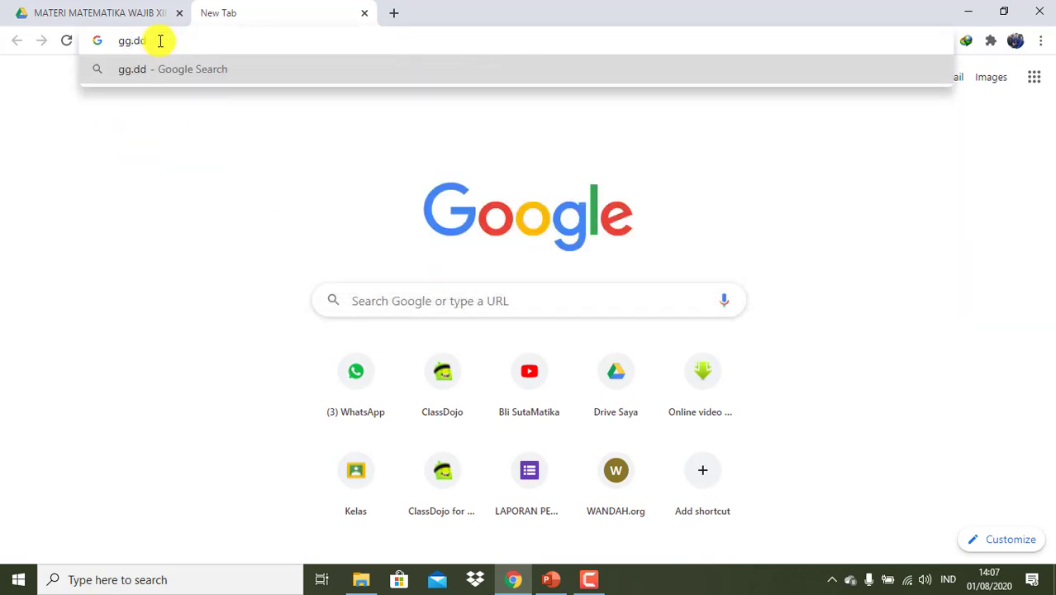
key("BackSpace")
key("BackSpace")
type("gg")
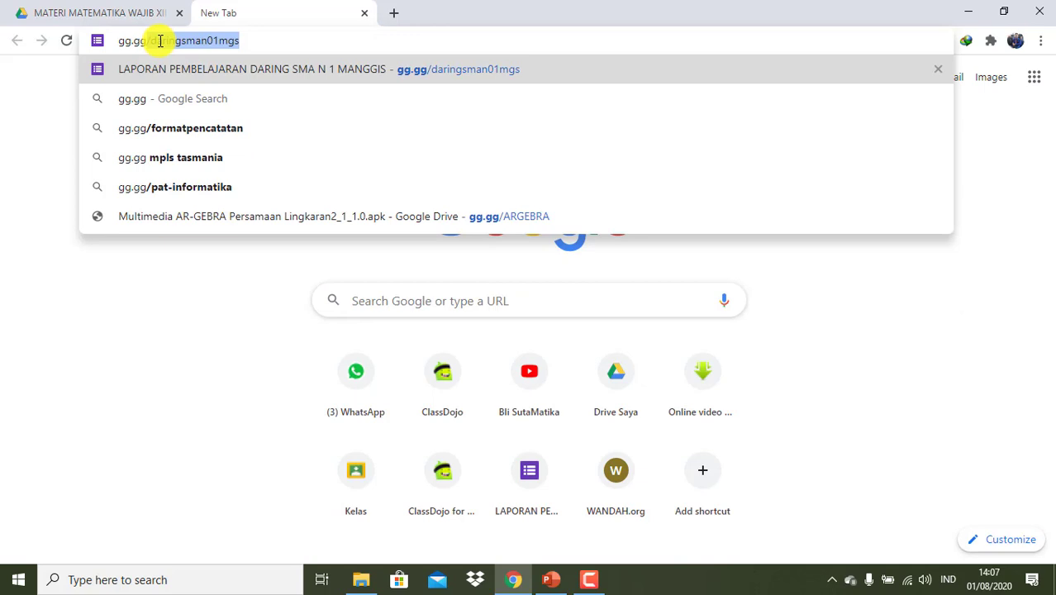
key("Delete")
key("Return")
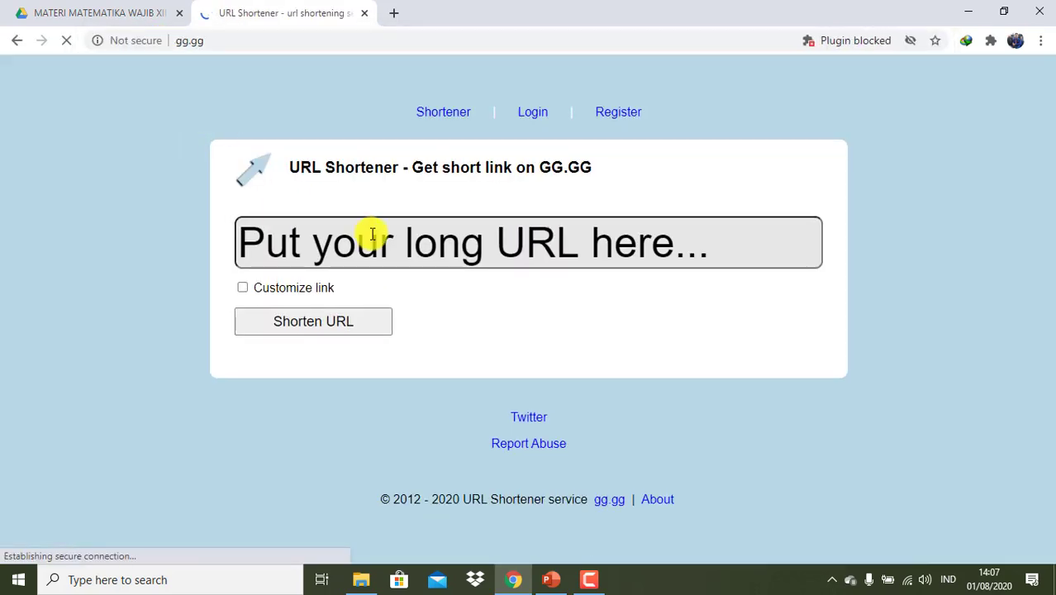
left_click(342, 243)
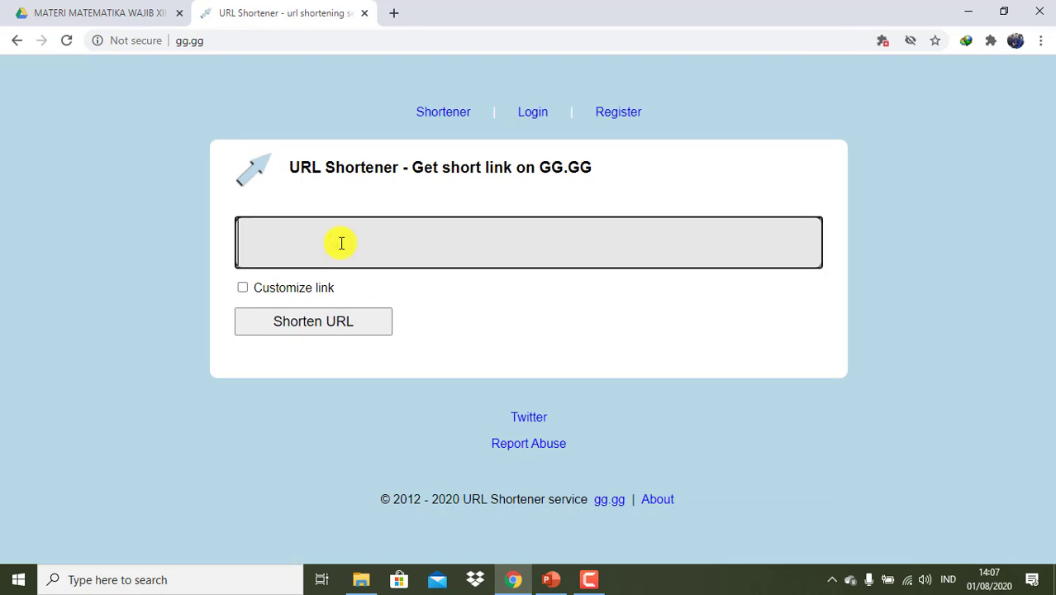
right_click(341, 243)
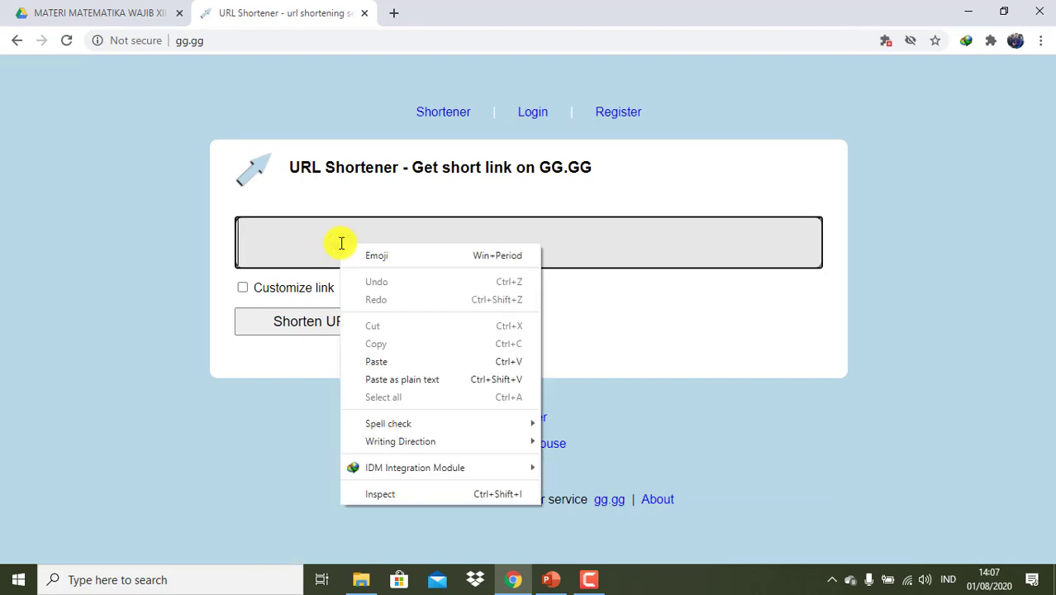
left_click(376, 361)
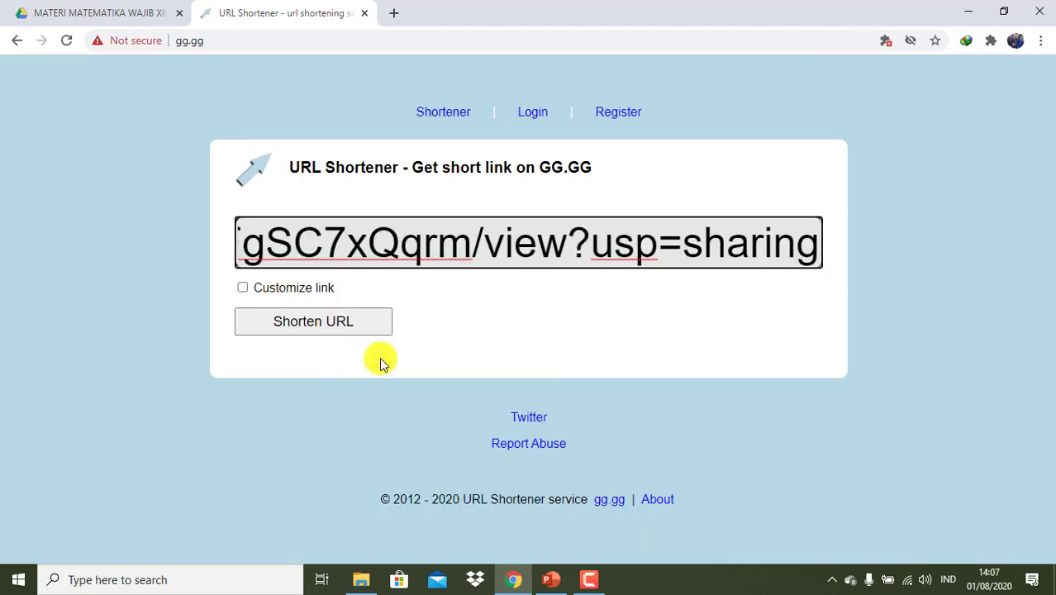
left_click(242, 288)
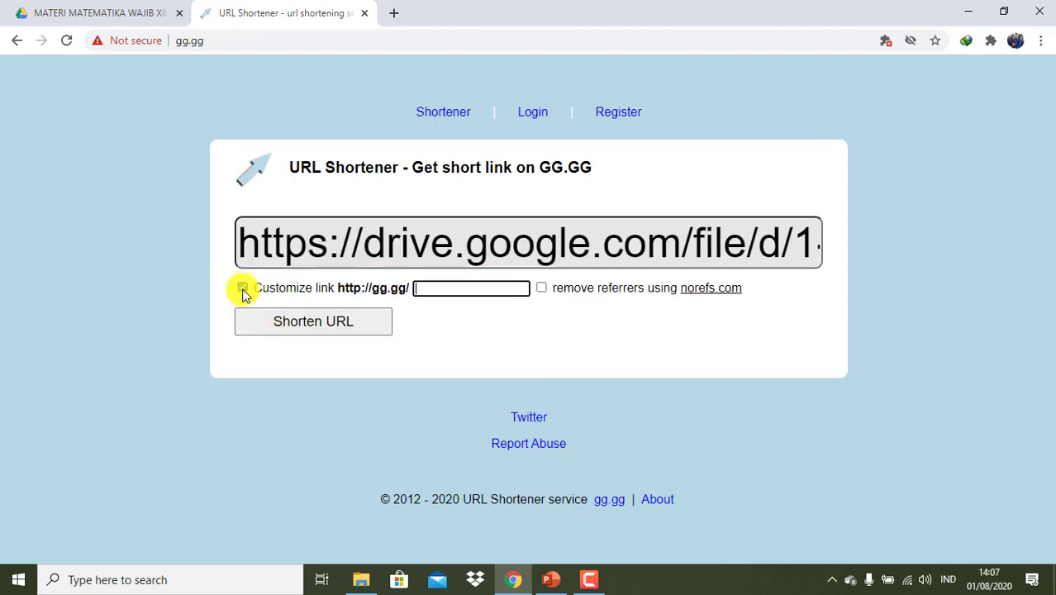
left_click(433, 289)
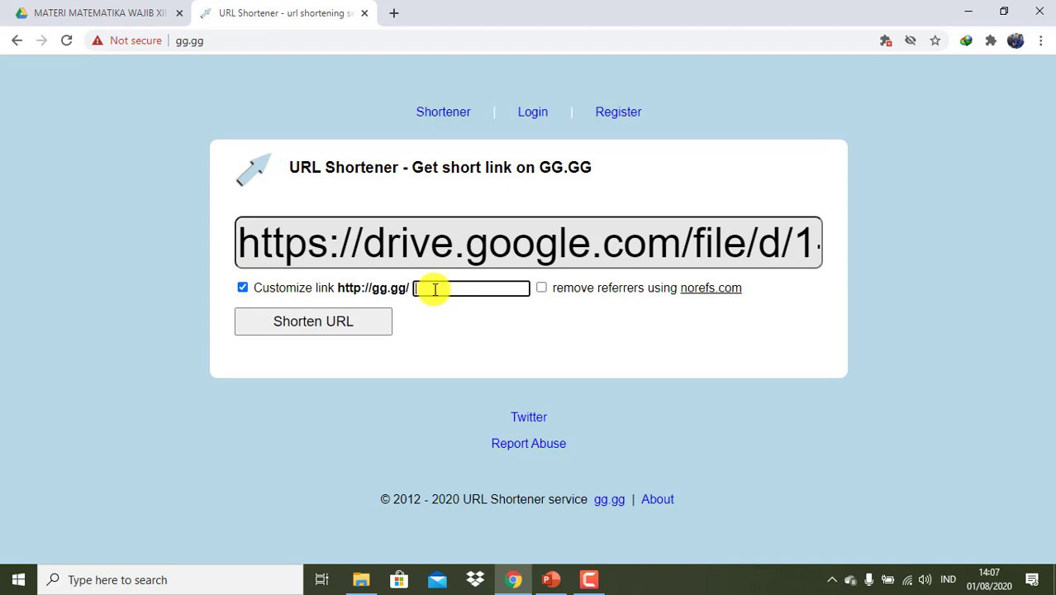
type("Ja")
key("BackSpace")
key("BackSpace")
type("Ja")
left_click(434, 289)
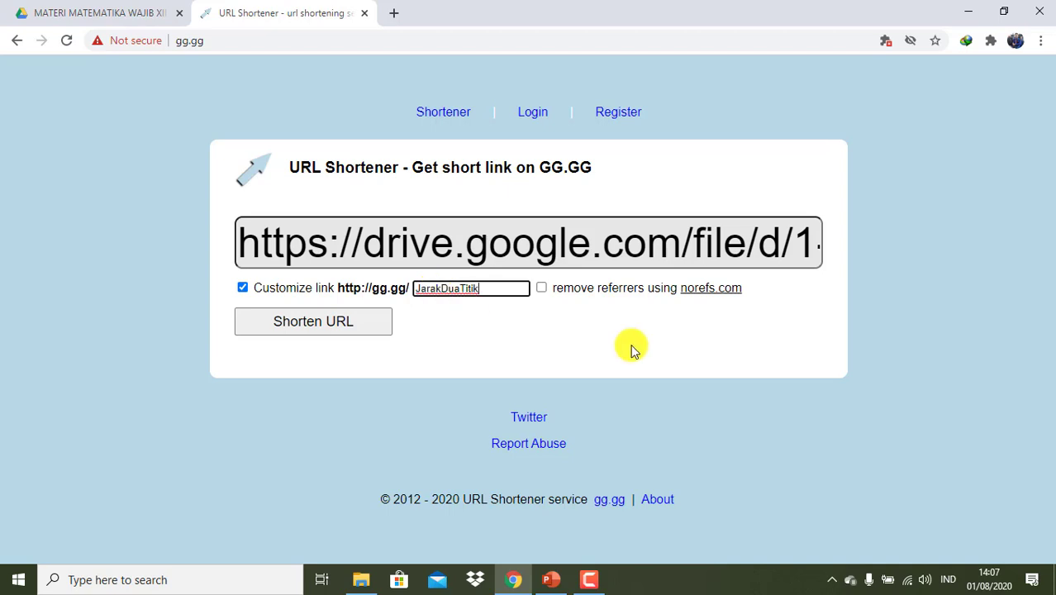
left_click(371, 319)
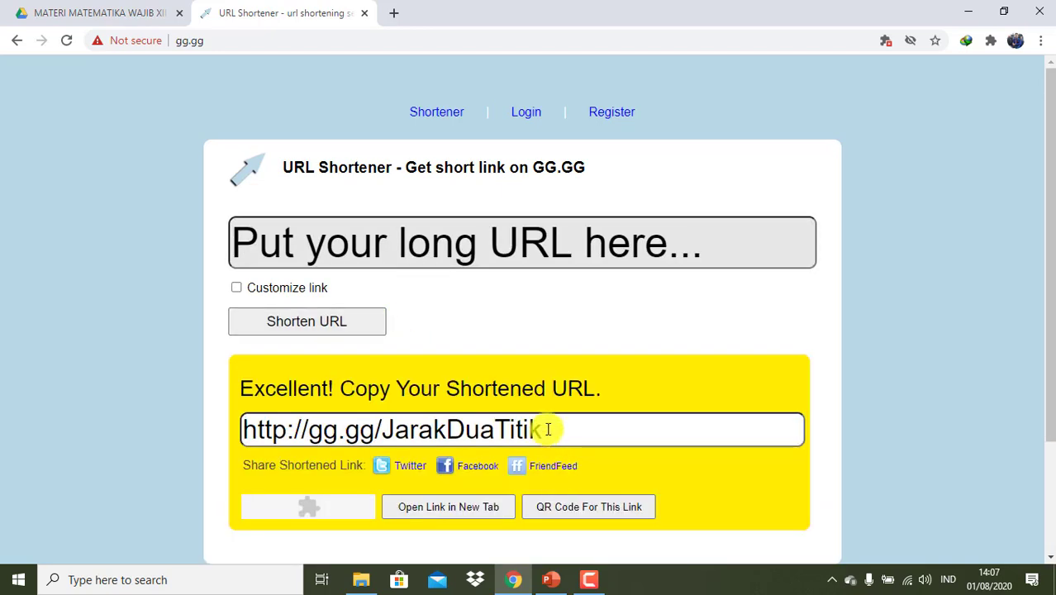
left_click_drag(545, 428, 242, 429)
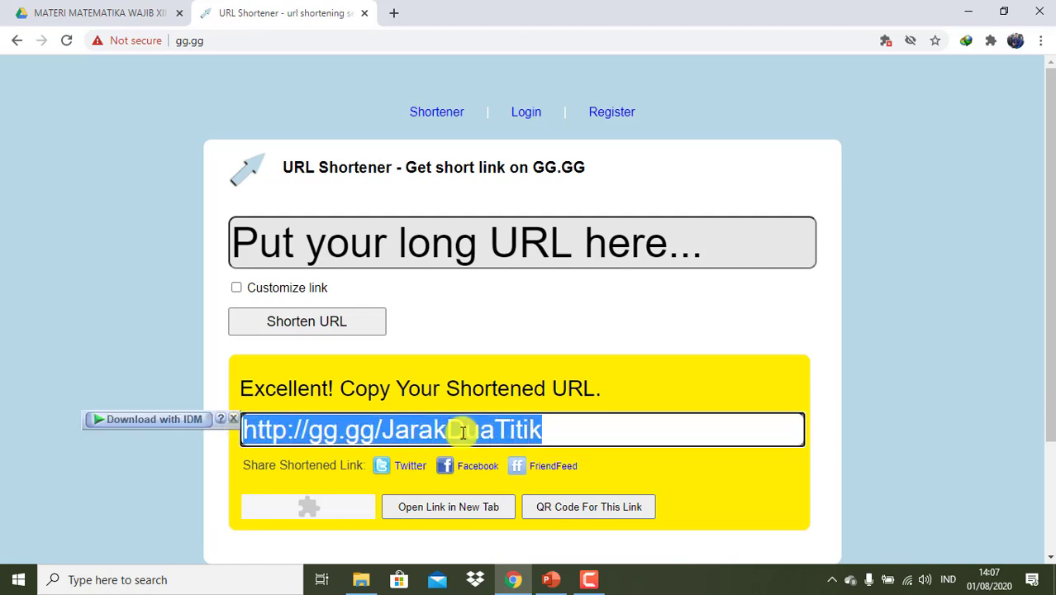
right_click(463, 431)
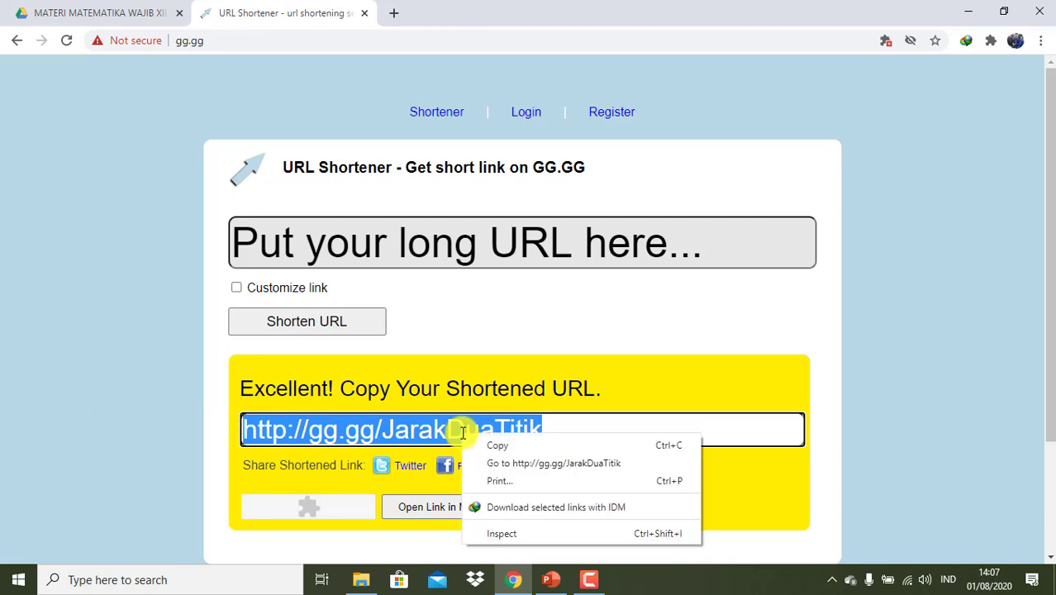
left_click(473, 444)
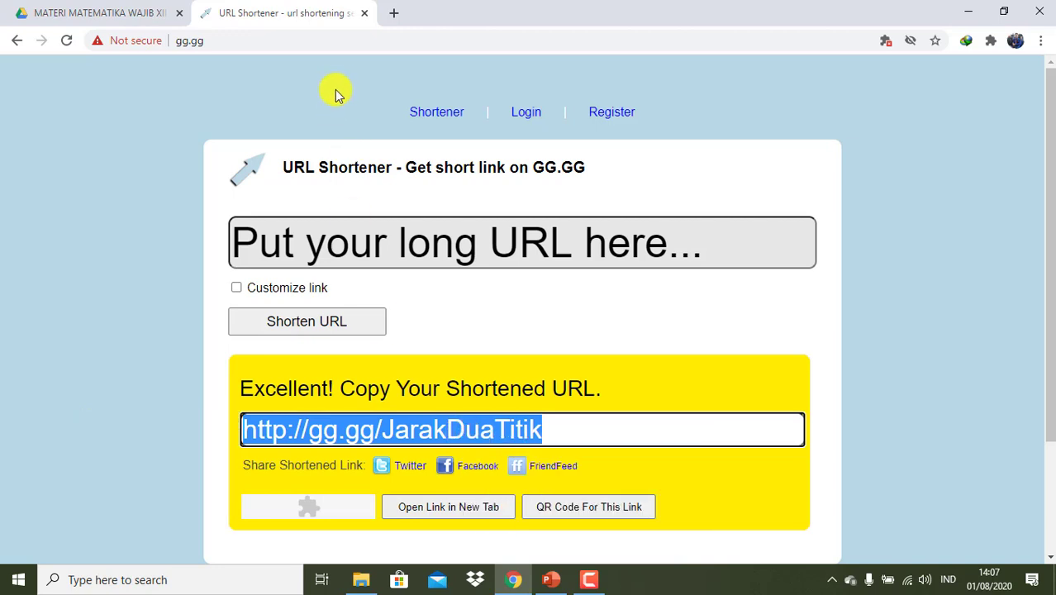
left_click(390, 12)
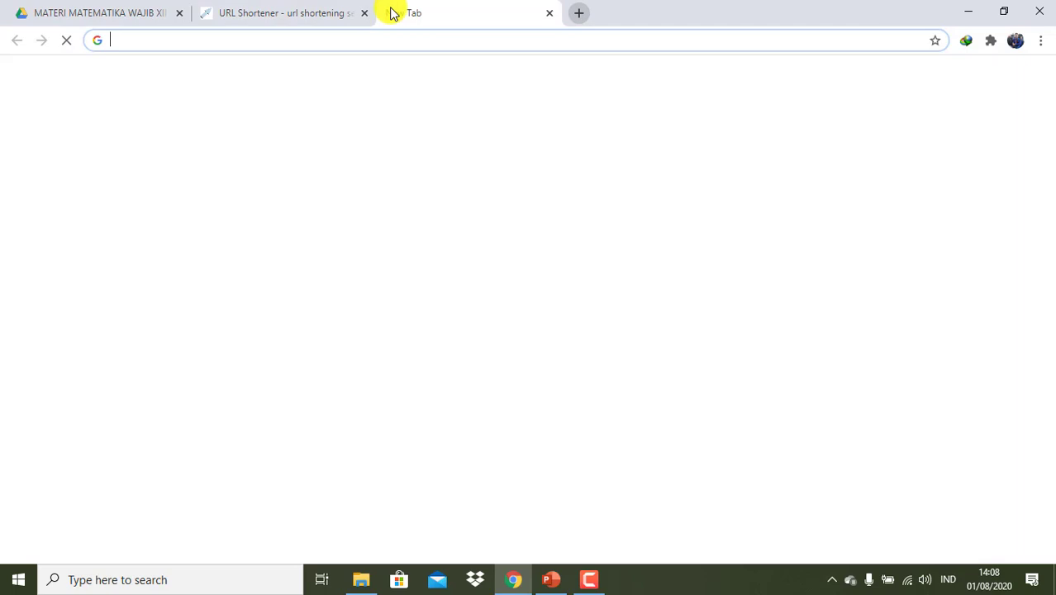
right_click(327, 36)
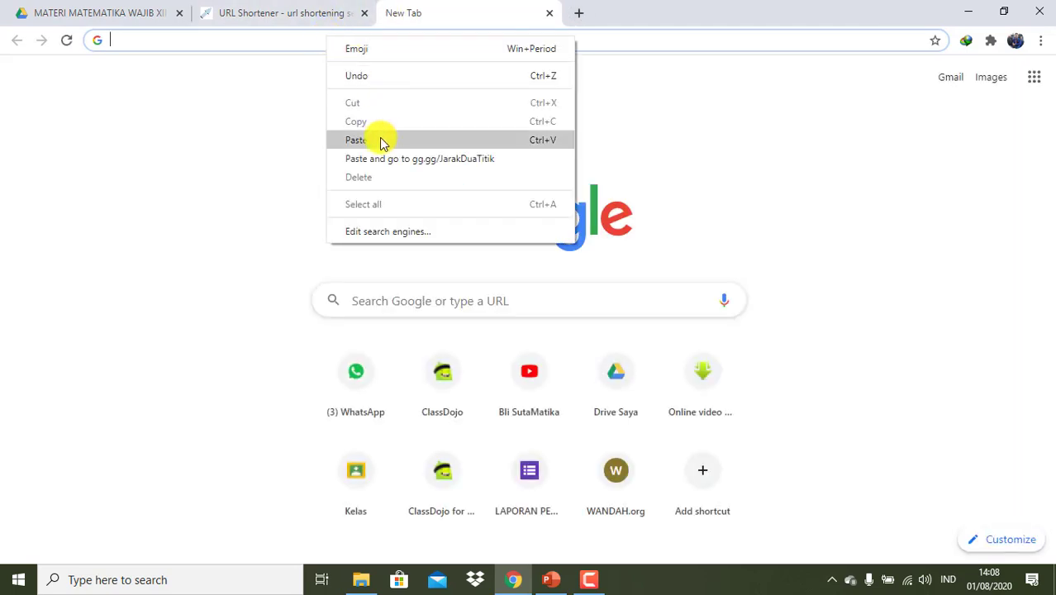
left_click(378, 141)
key("Return")
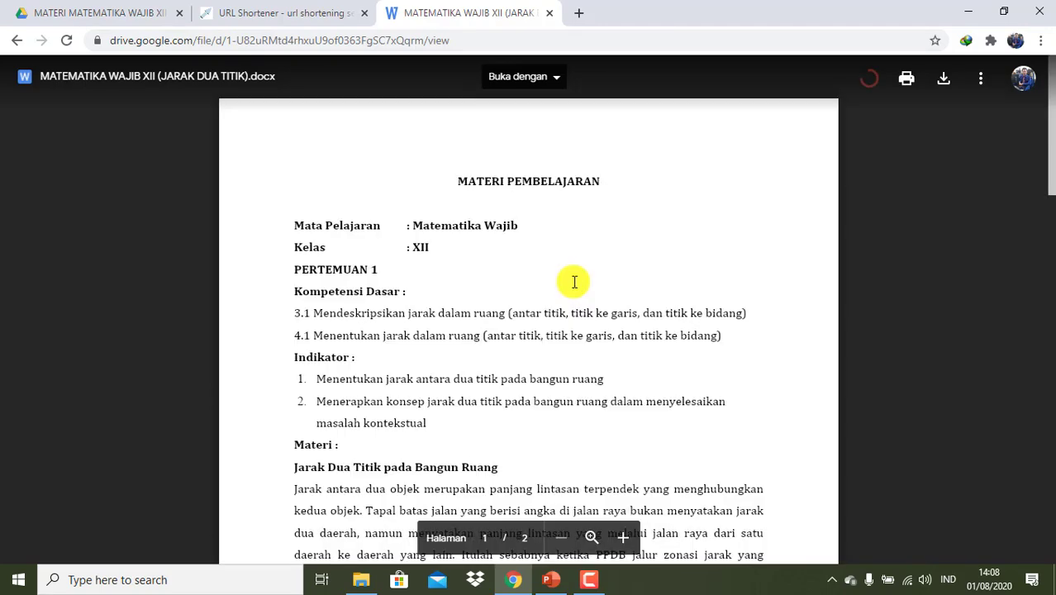
scroll(576, 285, "down", 4)
scroll(574, 281, "down", 10)
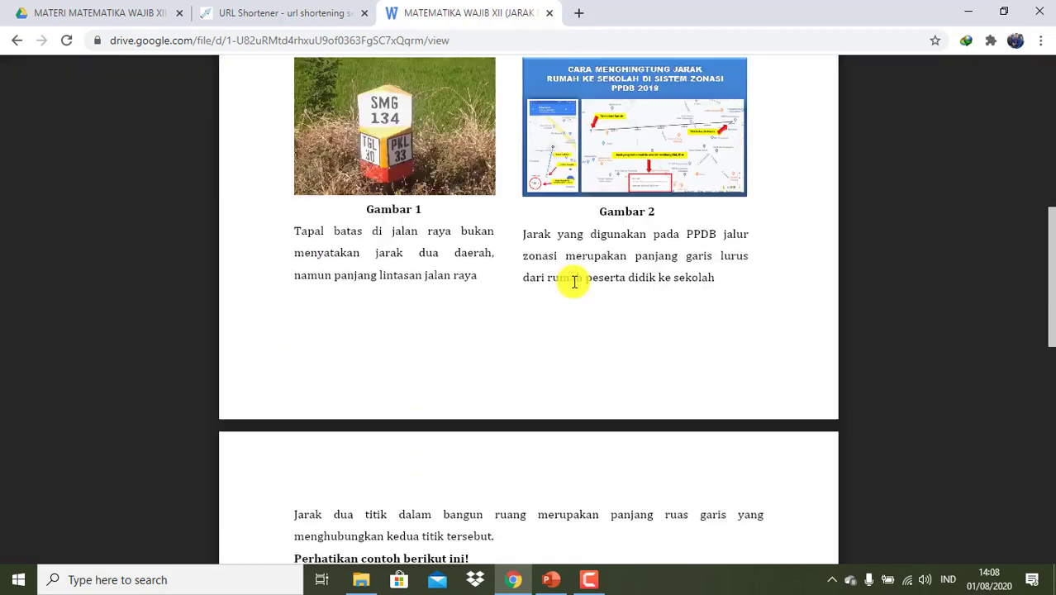
scroll(574, 282, "down", 1)
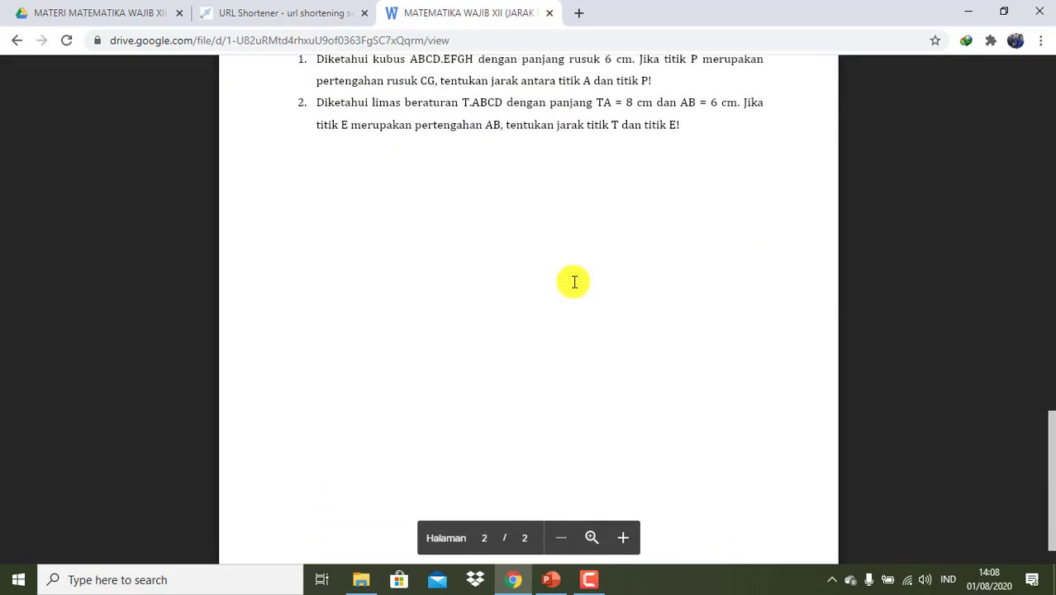
scroll(574, 282, "up", 15)
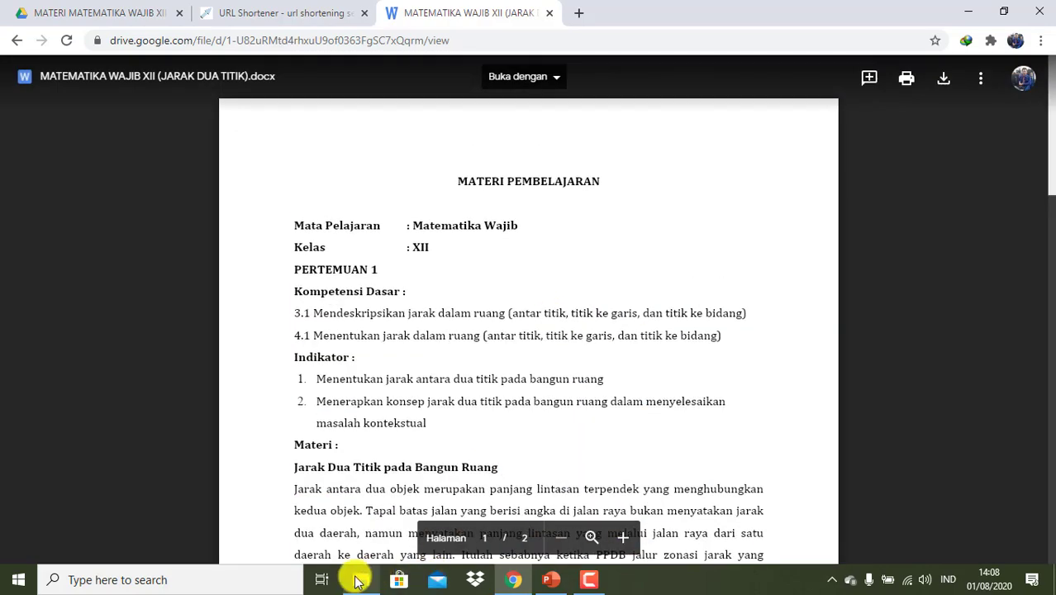
left_click(357, 578)
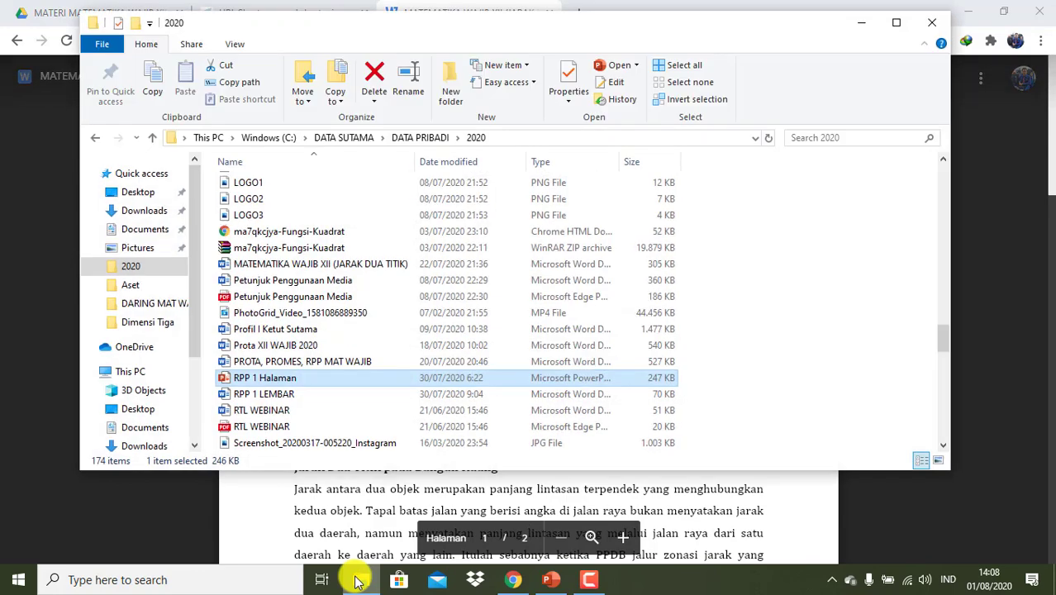
double_click(335, 397)
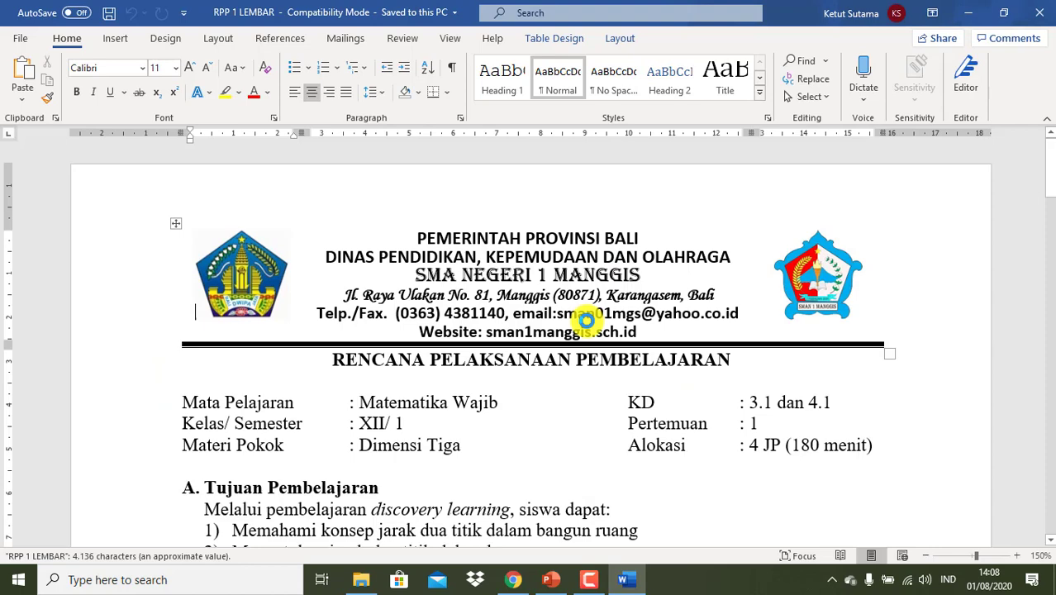
scroll(586, 321, "down", 5)
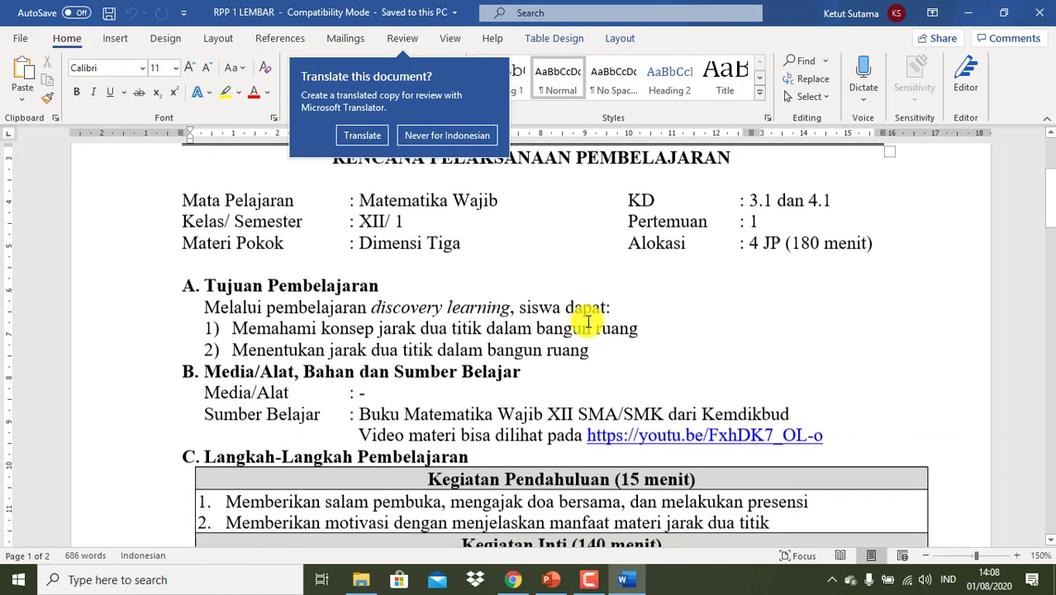
scroll(585, 320, "down", 2)
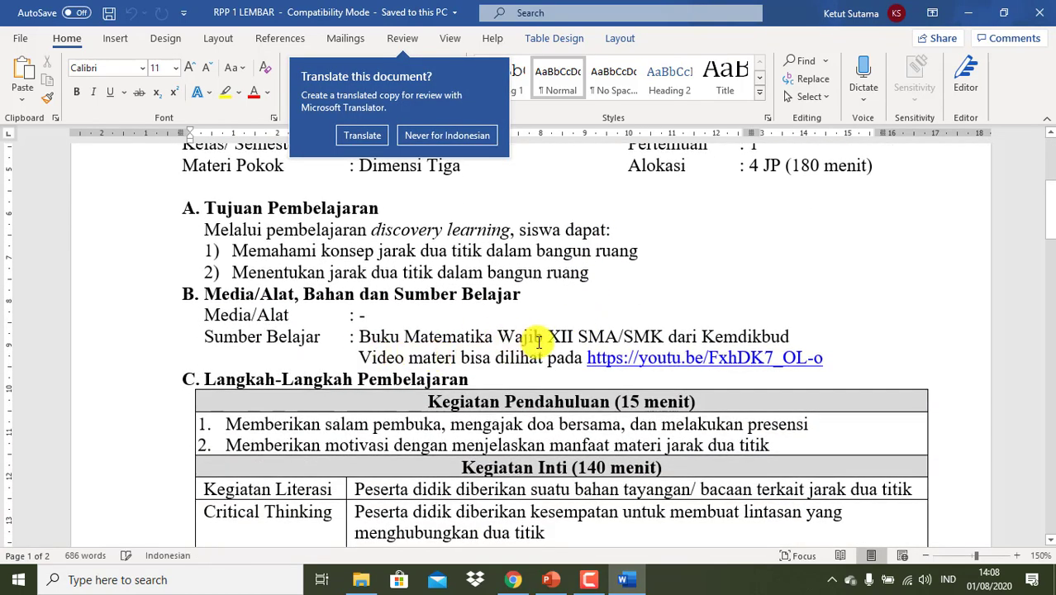
left_click(796, 335)
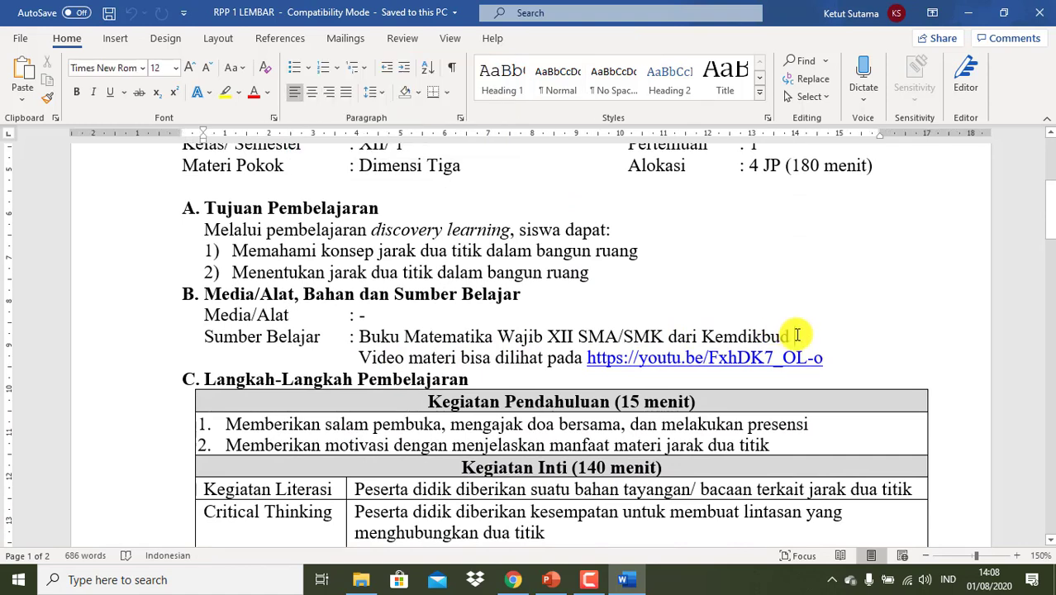
key("Return")
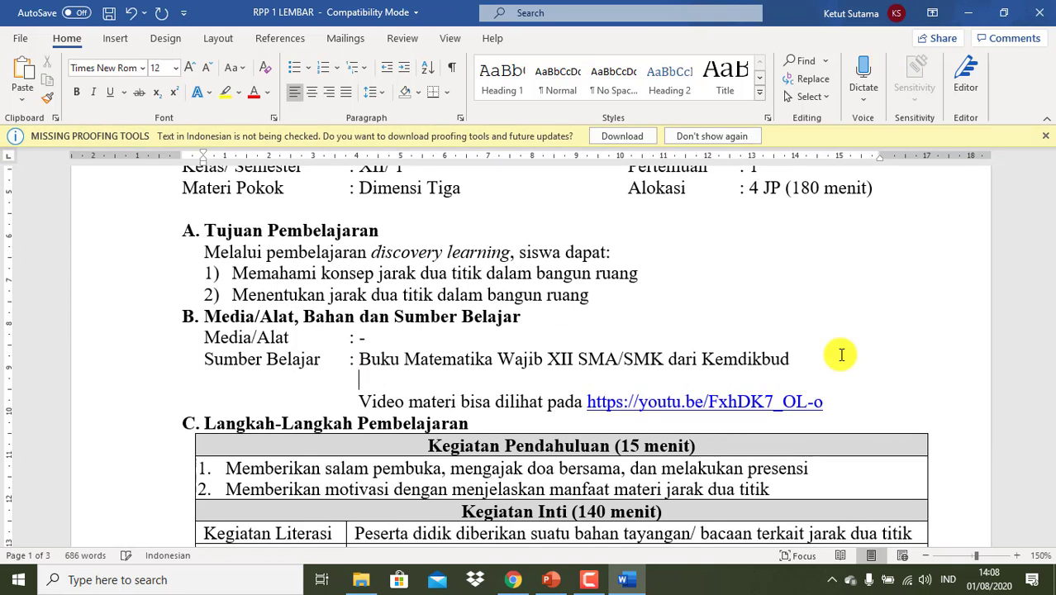
type("Materi")
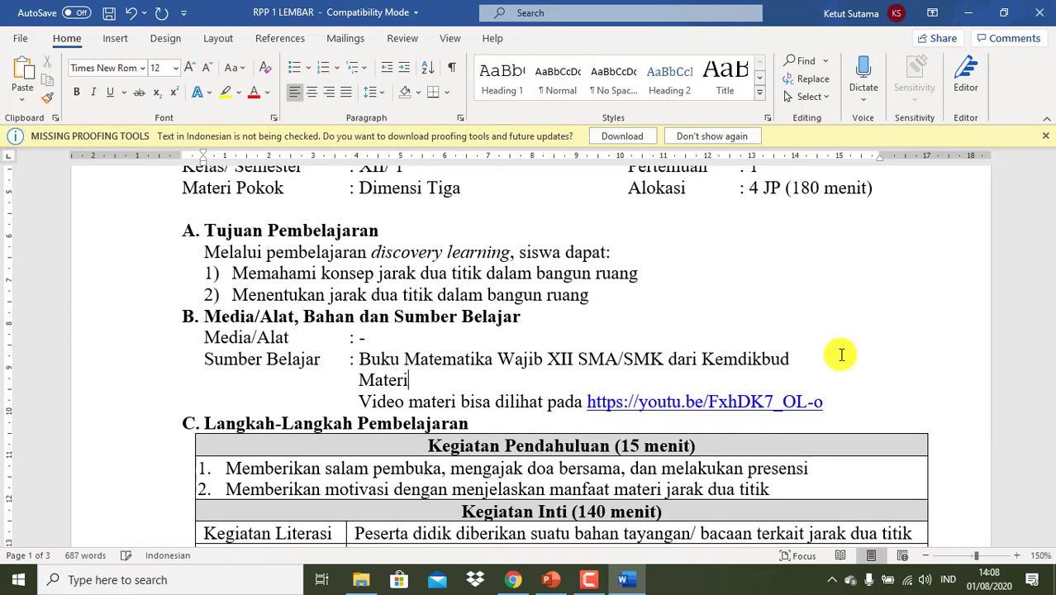
type(" dapat d")
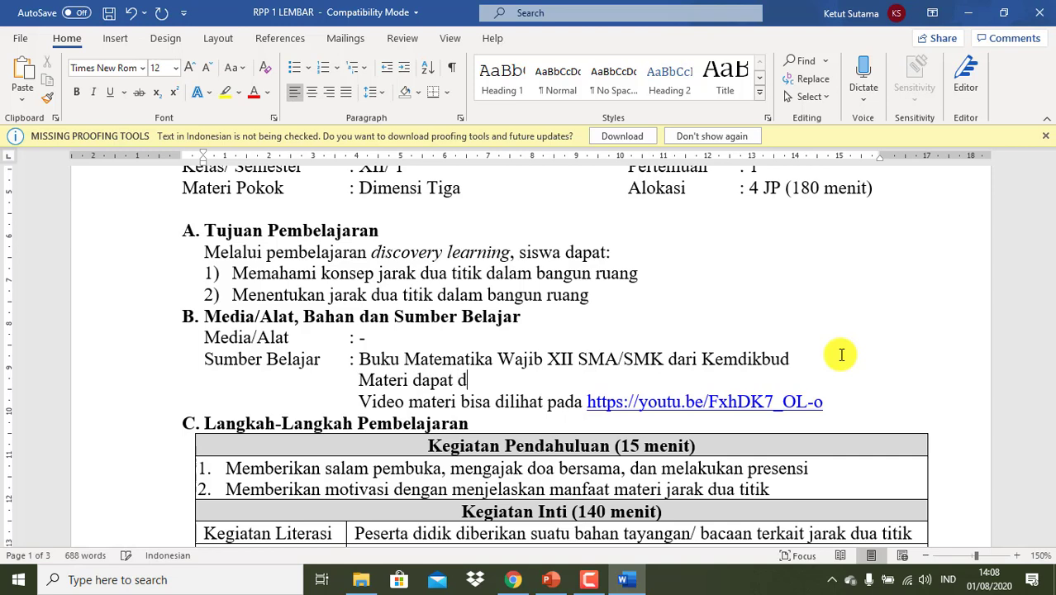
type("ilihat p")
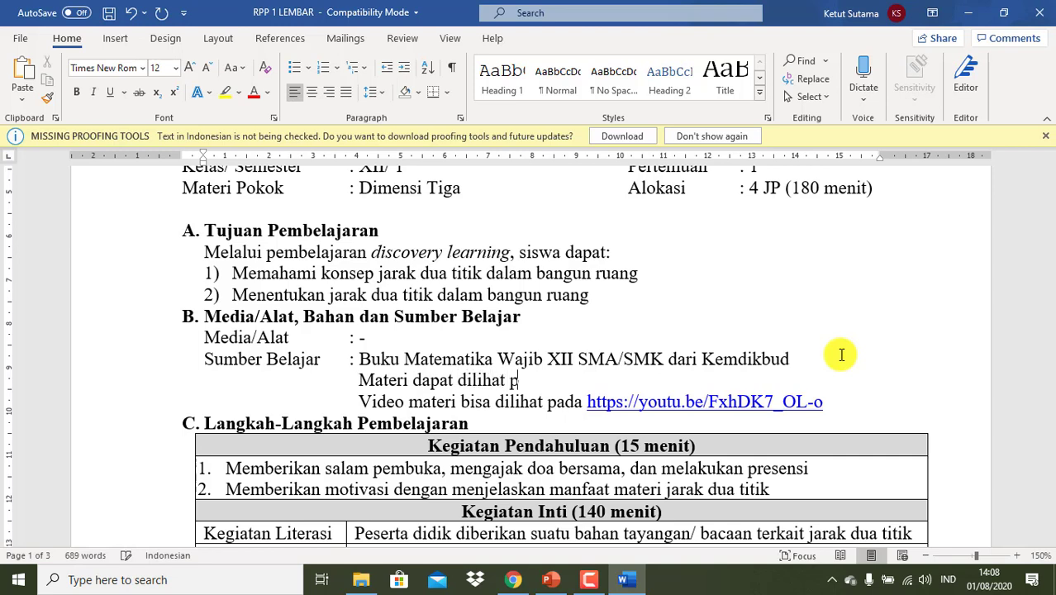
type("ada")
key("ctrl+v")
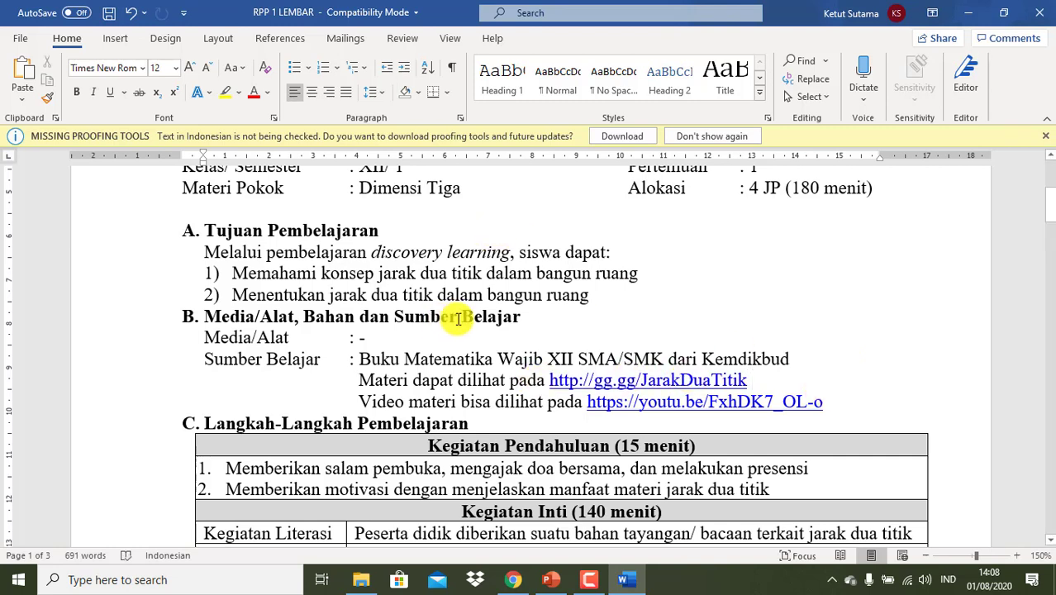
left_click(967, 13)
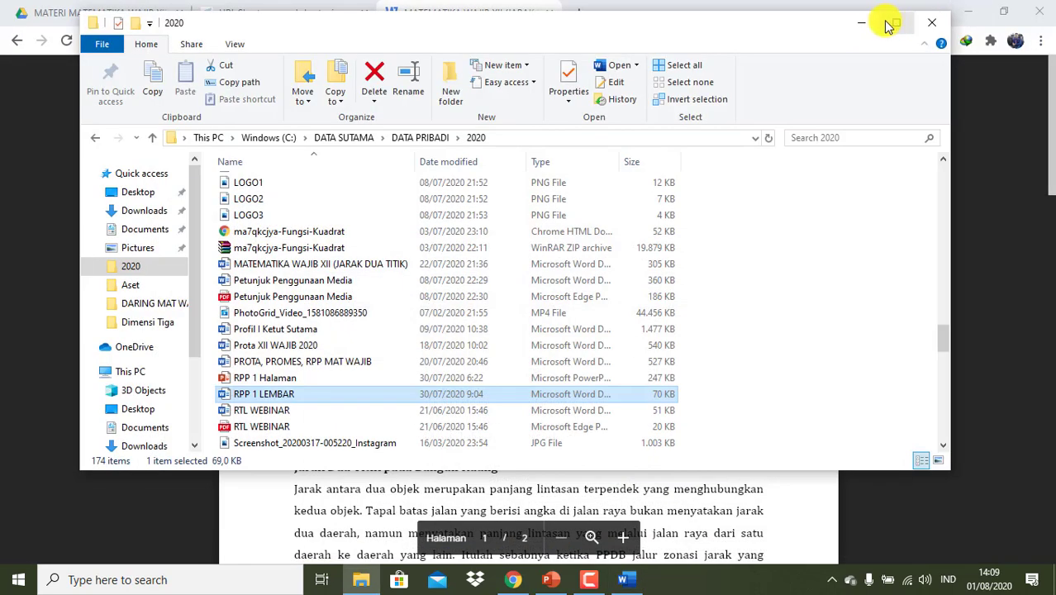
left_click(860, 23)
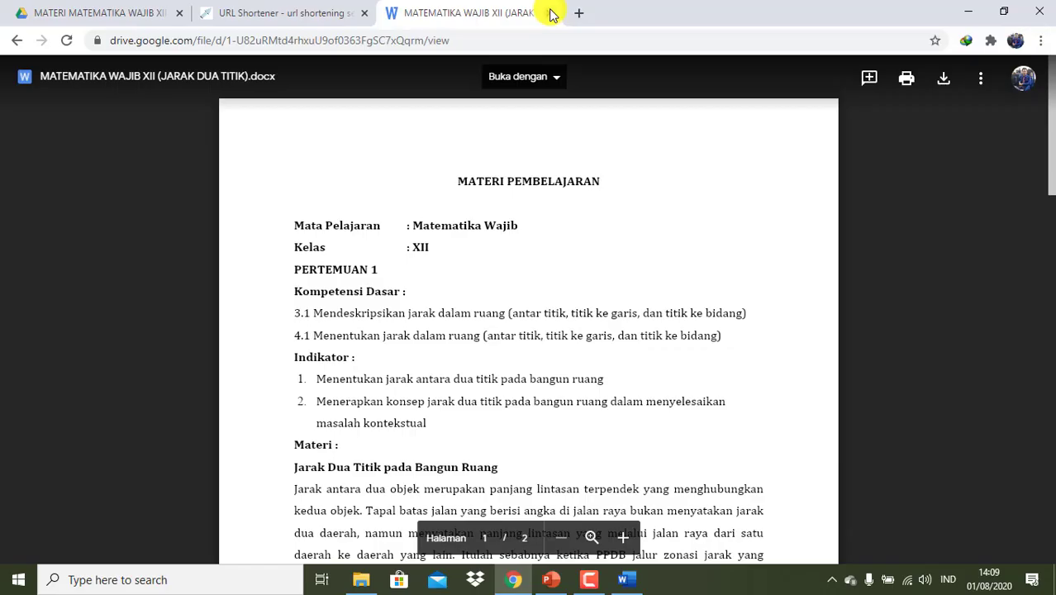
- Close the document and shortener tabs, dismiss the upload notice, and return to Drive Saya
left_click(550, 11)
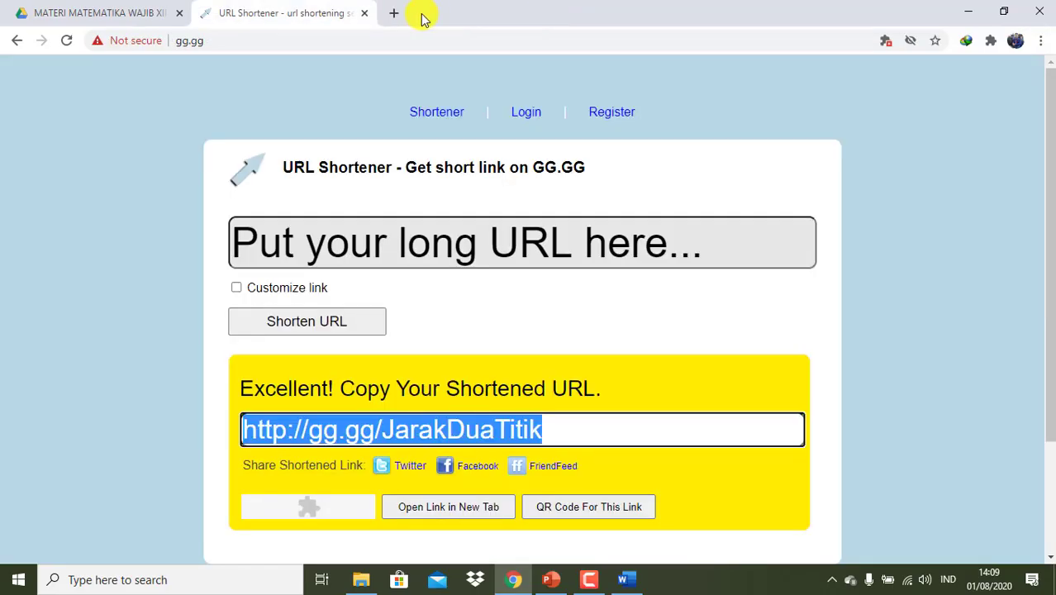
left_click(364, 14)
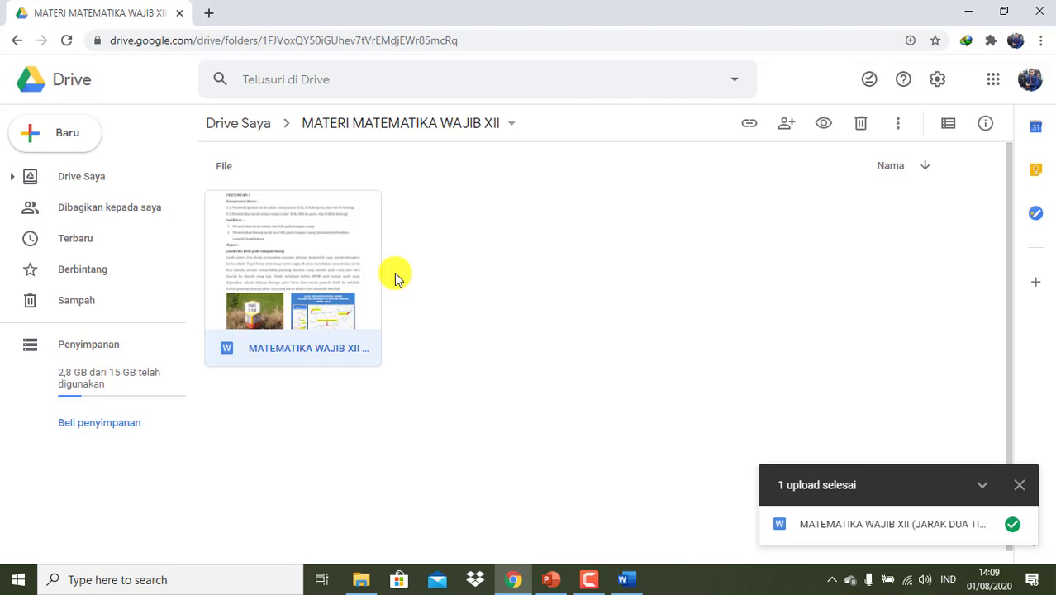
left_click(1019, 485)
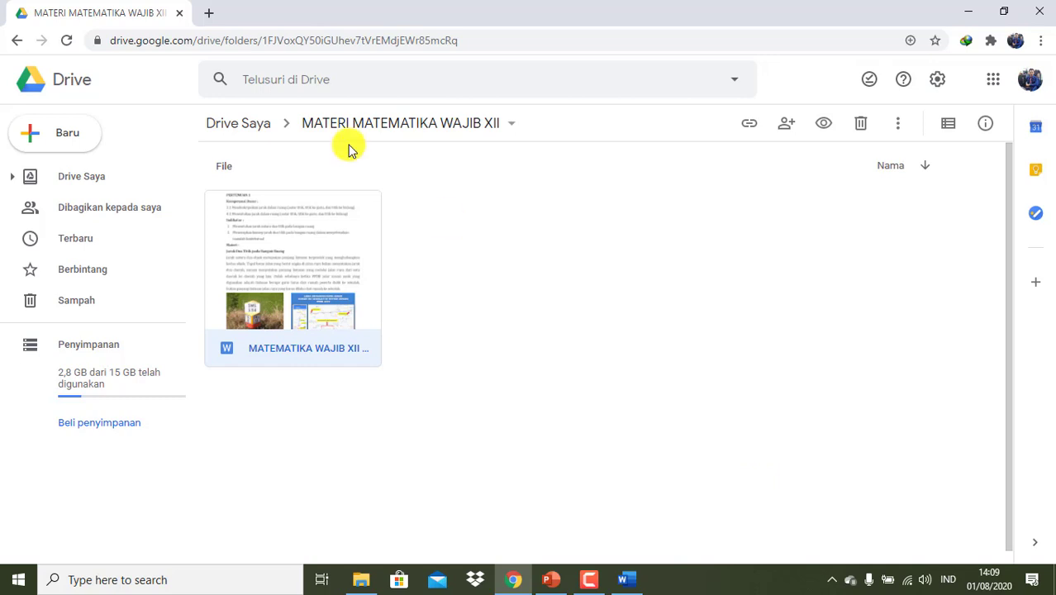
left_click(14, 40)
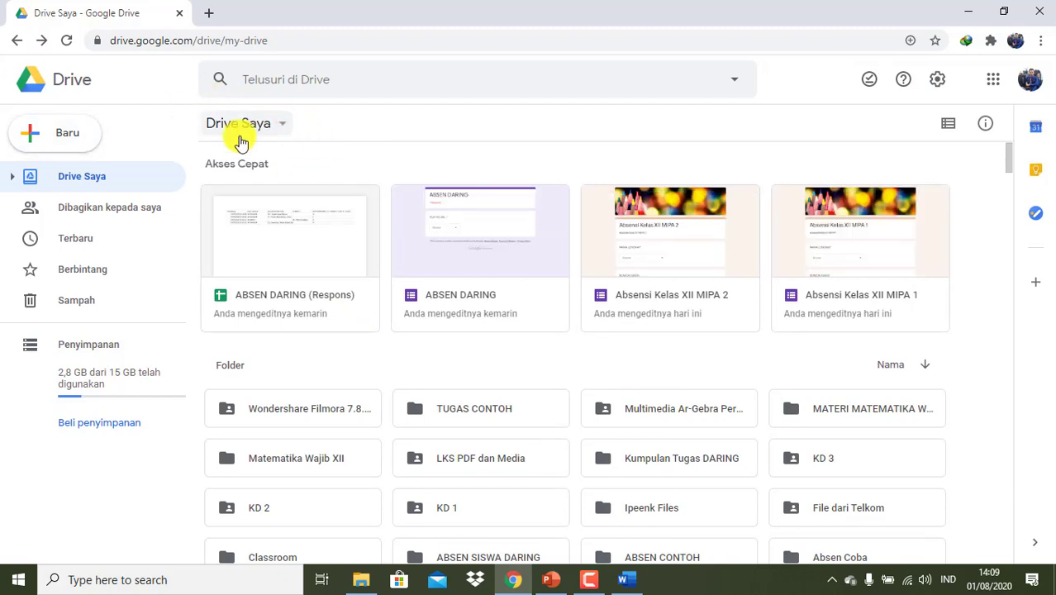
- Create a folder named 'PRESENSI MATEMATIKA WAJIB XII' in Drive Saya and open it
left_click(77, 137)
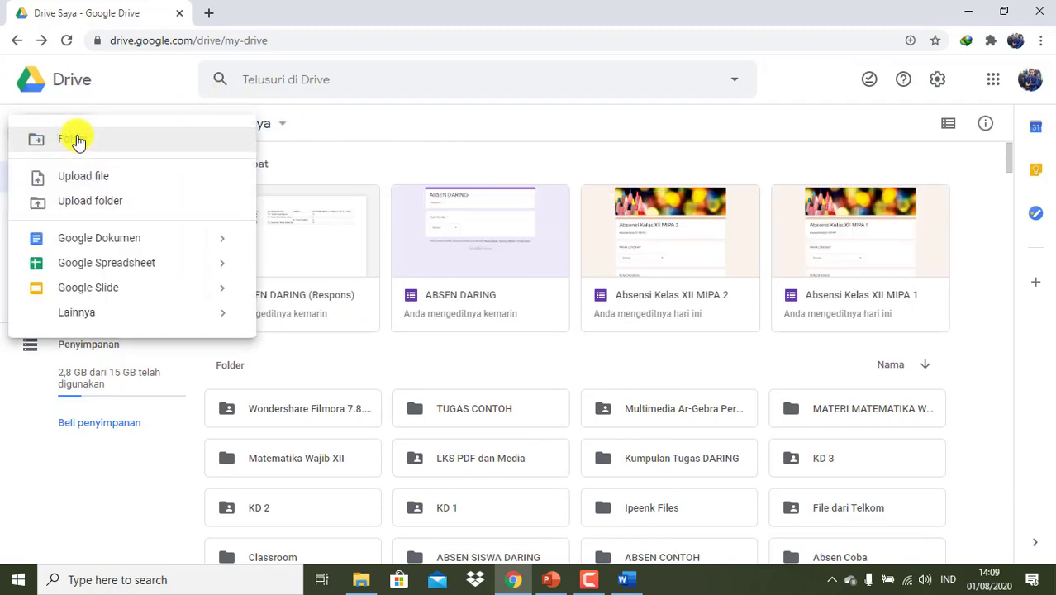
left_click(79, 142)
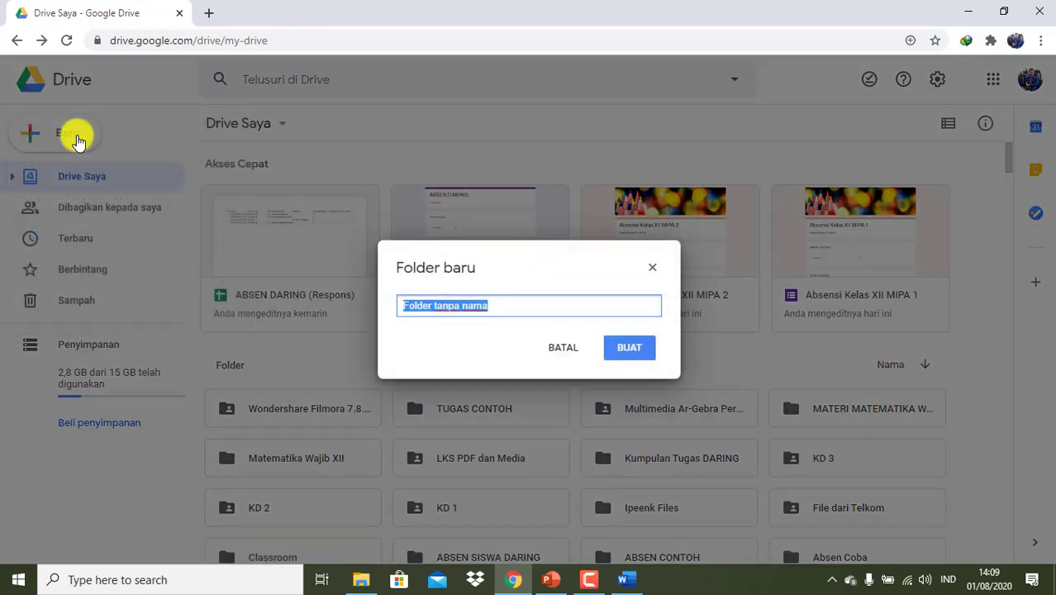
type("PRESEN")
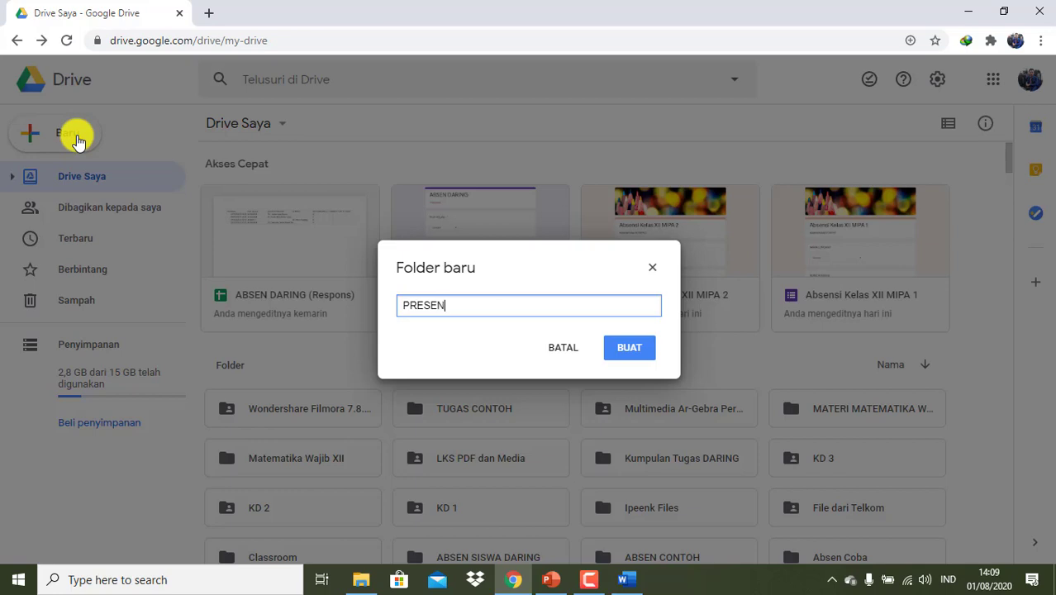
type("SI MATEMAT")
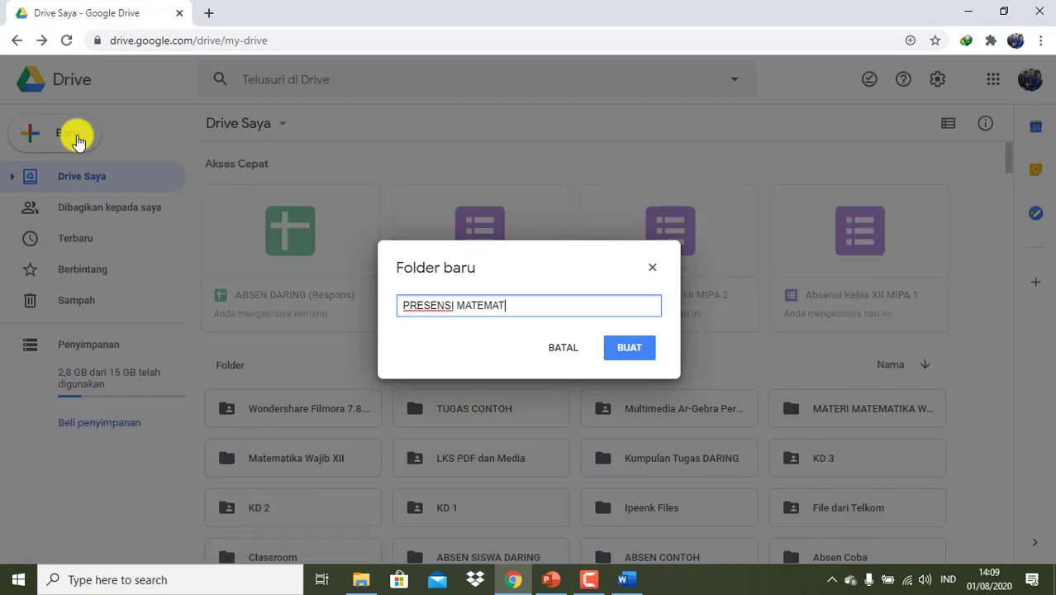
type("IKA WAJ")
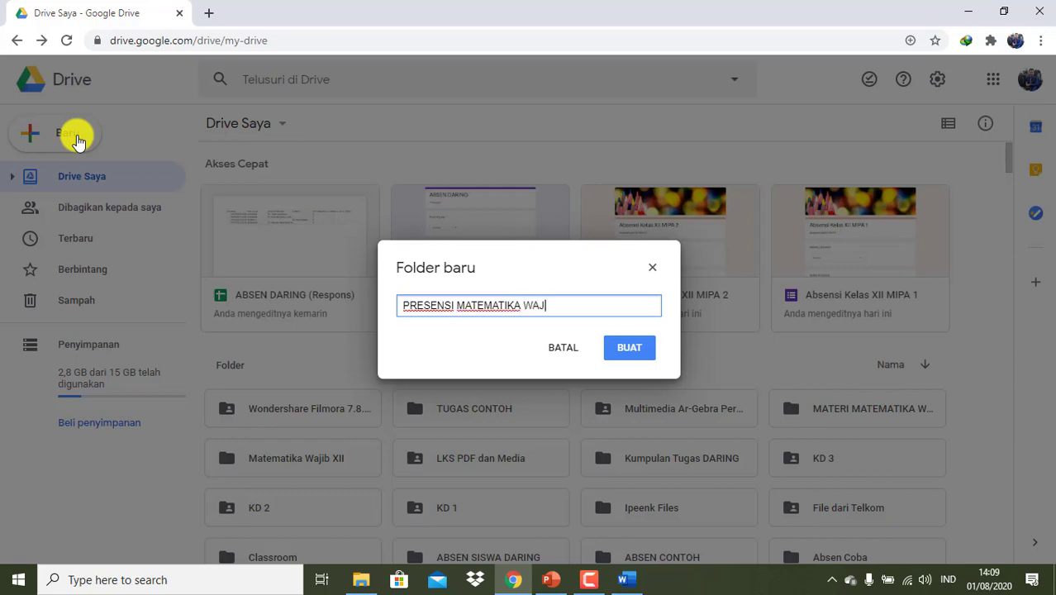
type("IB XII")
left_click(631, 349)
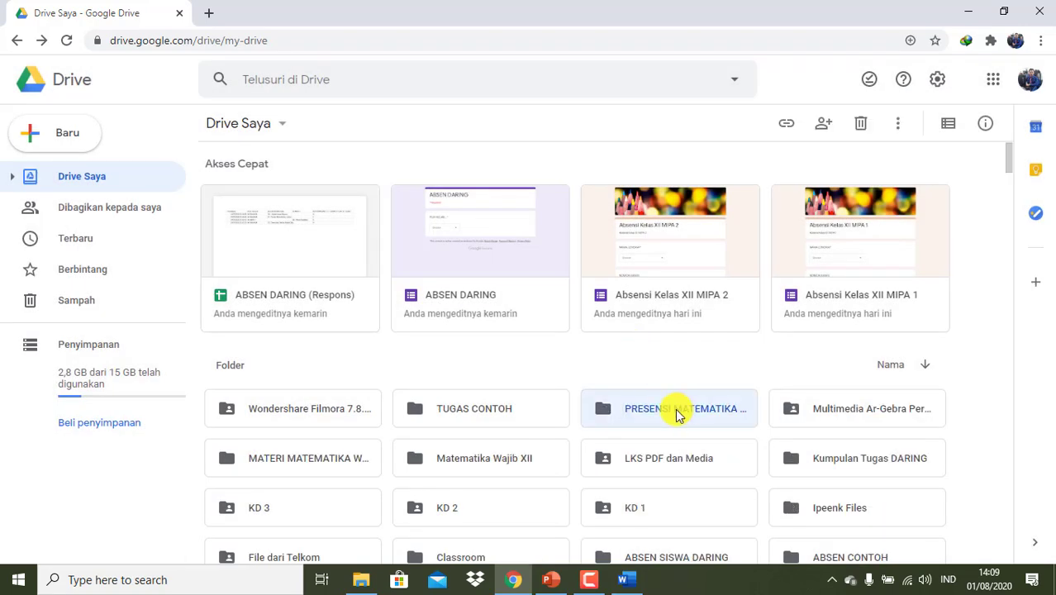
double_click(675, 413)
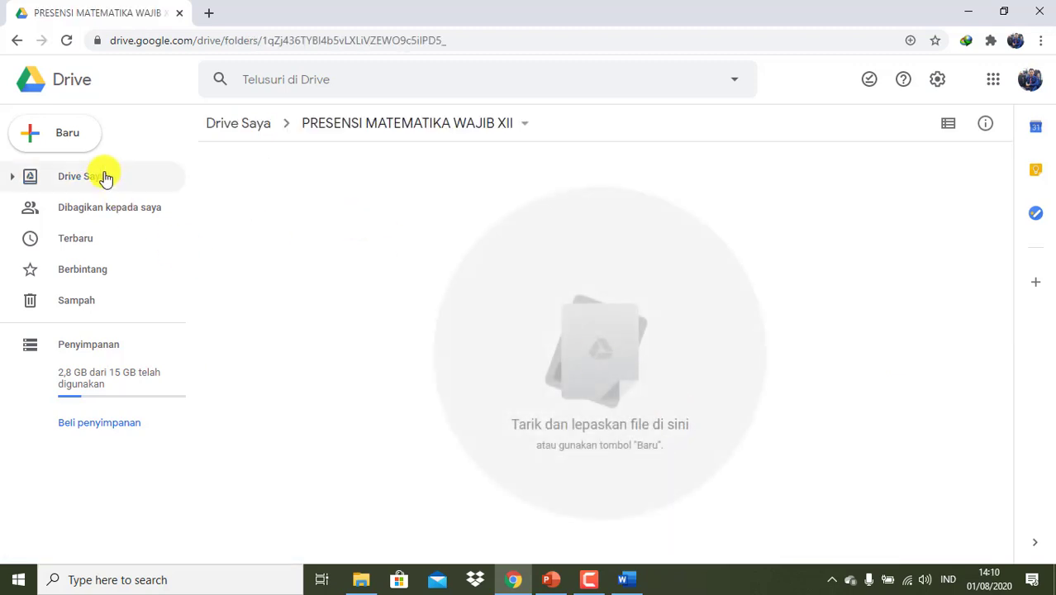
- Create a blank Google Form through Baru > Lainnya > Google Formulir
left_click(86, 141)
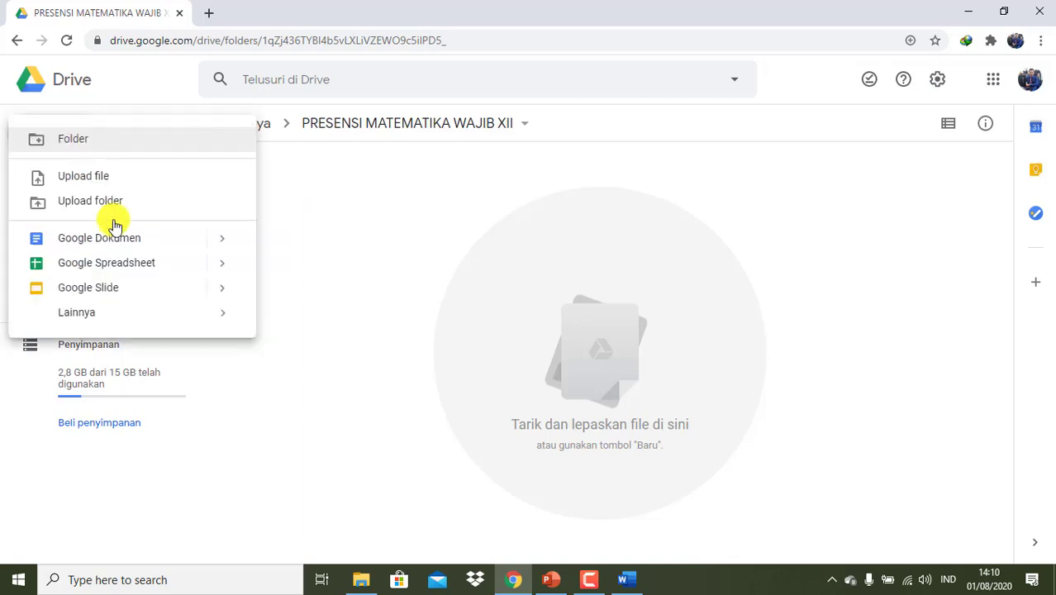
mouse_move(127, 312)
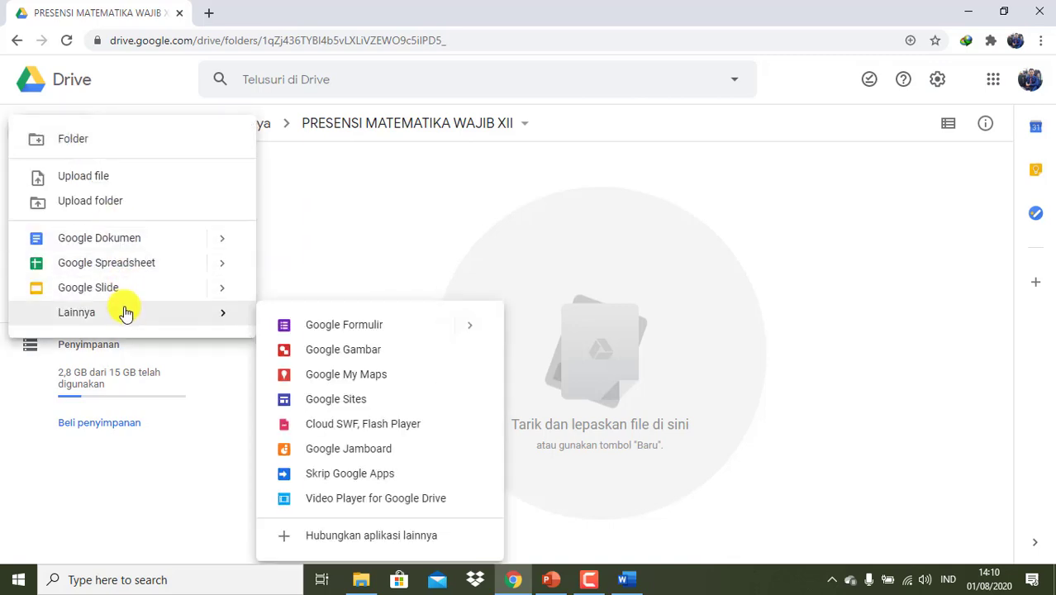
left_click(428, 329)
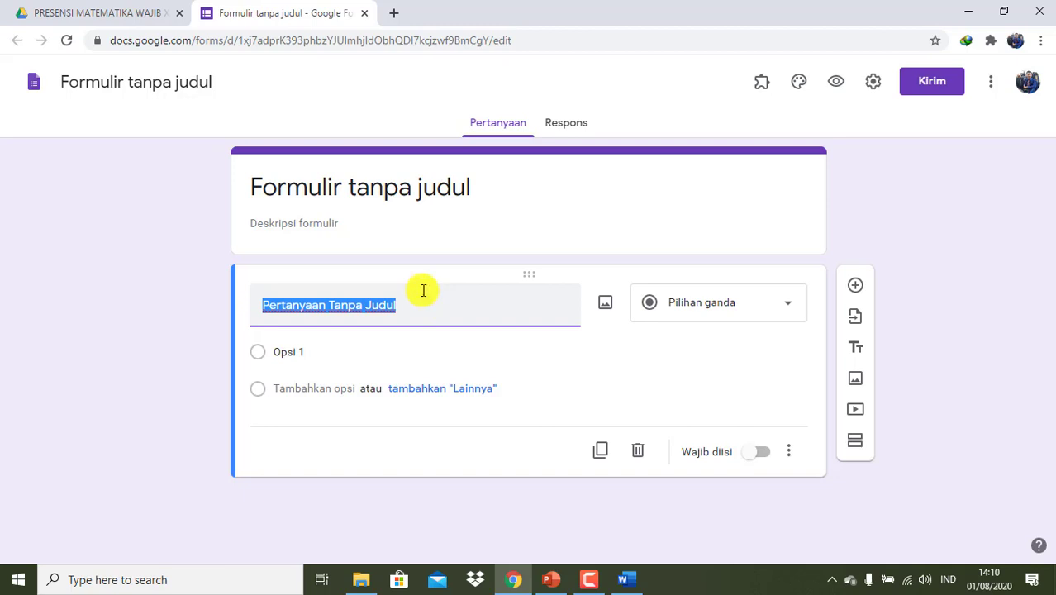
- Retitle 'Formulir tanpa judul' as 'PRESENSI MATEMATIKA WAJIB XII'
left_click(214, 85)
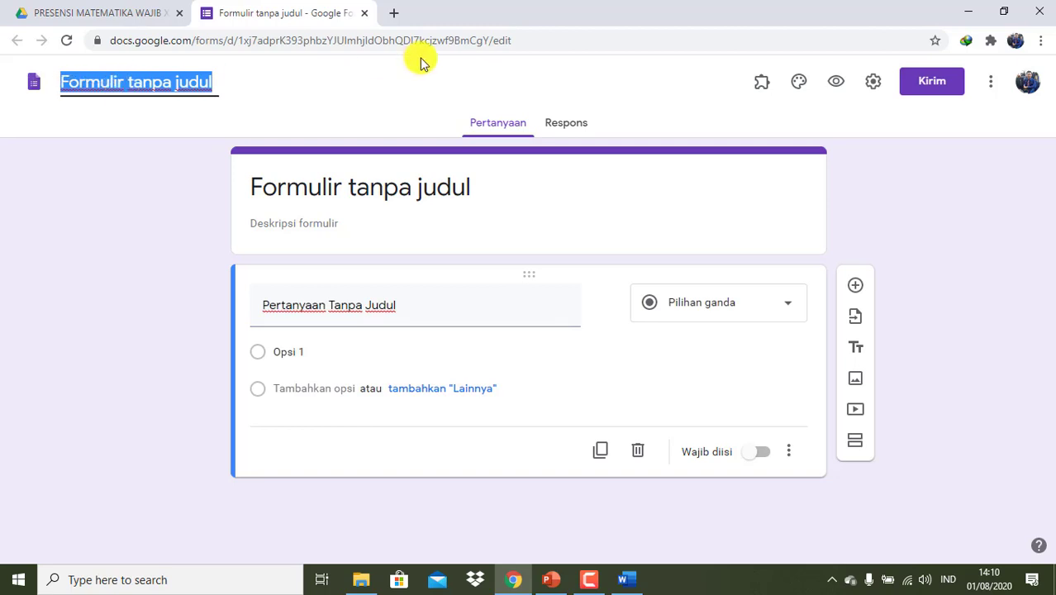
type("PRE")
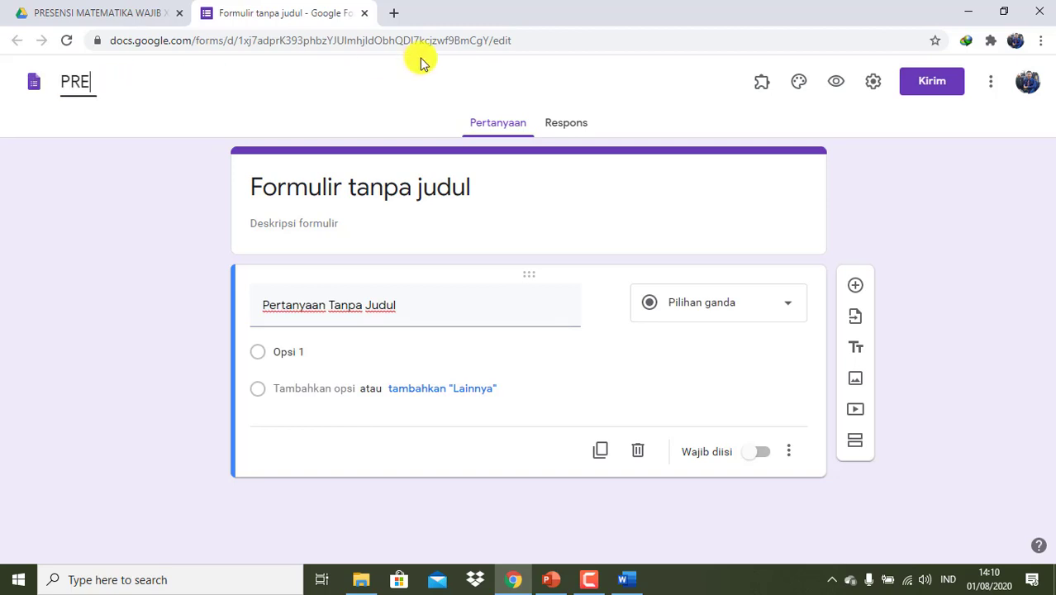
type("SENSI MA")
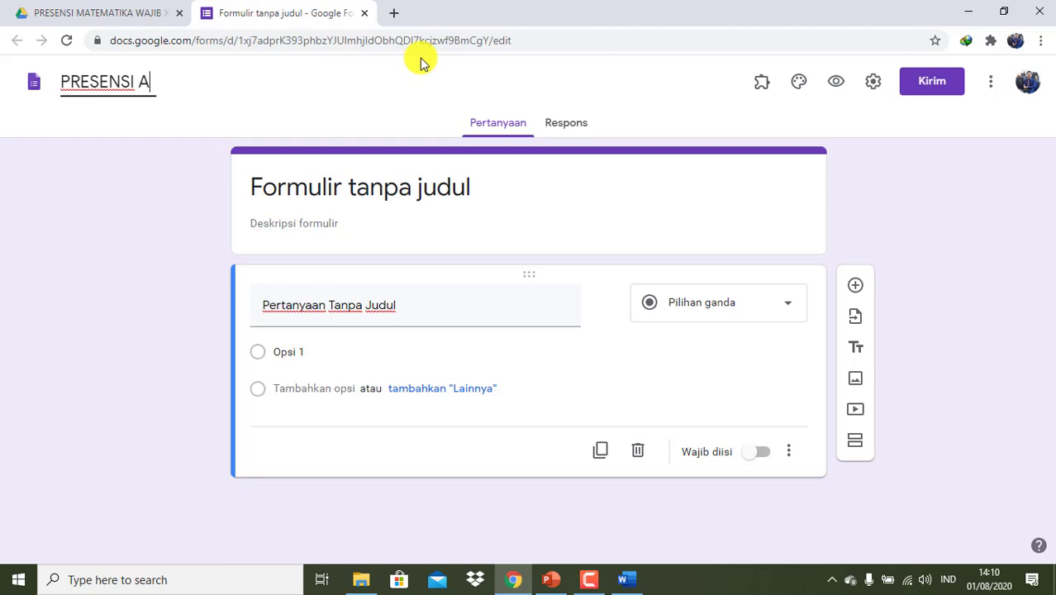
key("BackSpace")
type("MATEMAT")
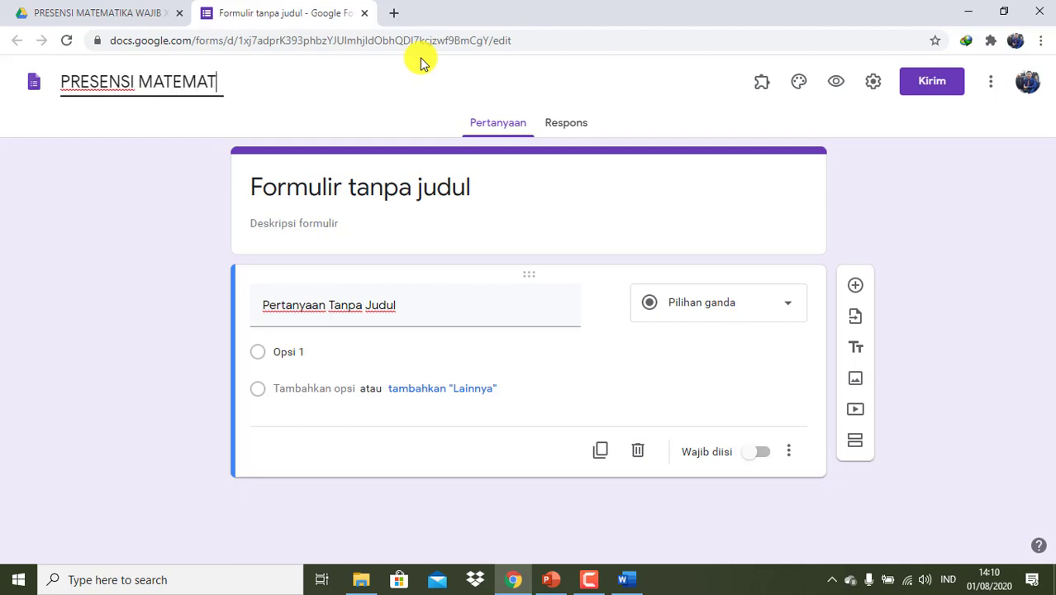
type("IKA WAJIB XII")
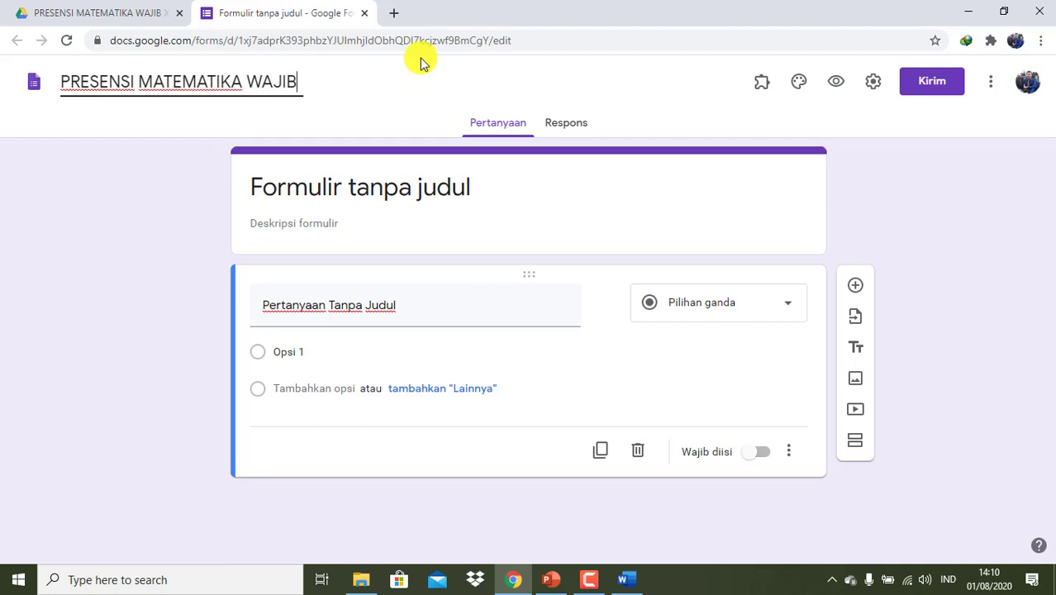
left_click(483, 208)
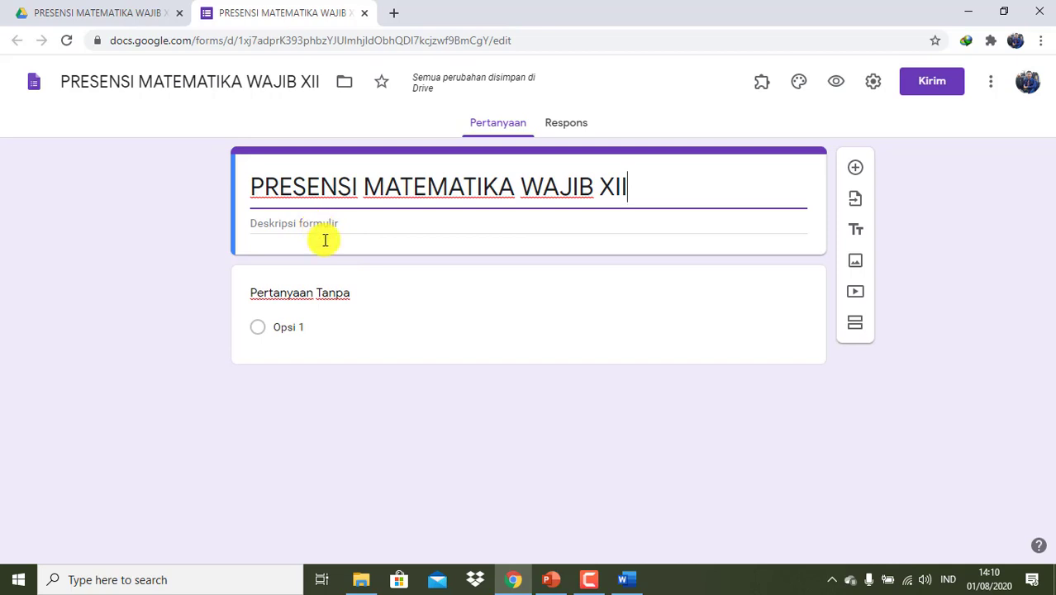
left_click(351, 298)
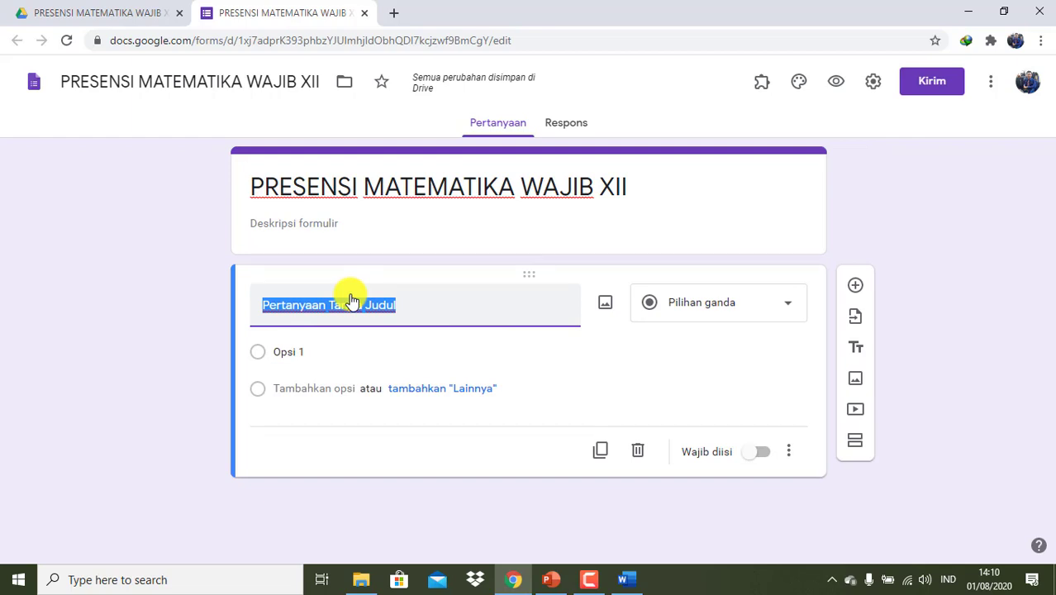
- Title the first question 'PILIH KELAS', make it a drop-down, and enter XII BAHASA as the first option
type("P")
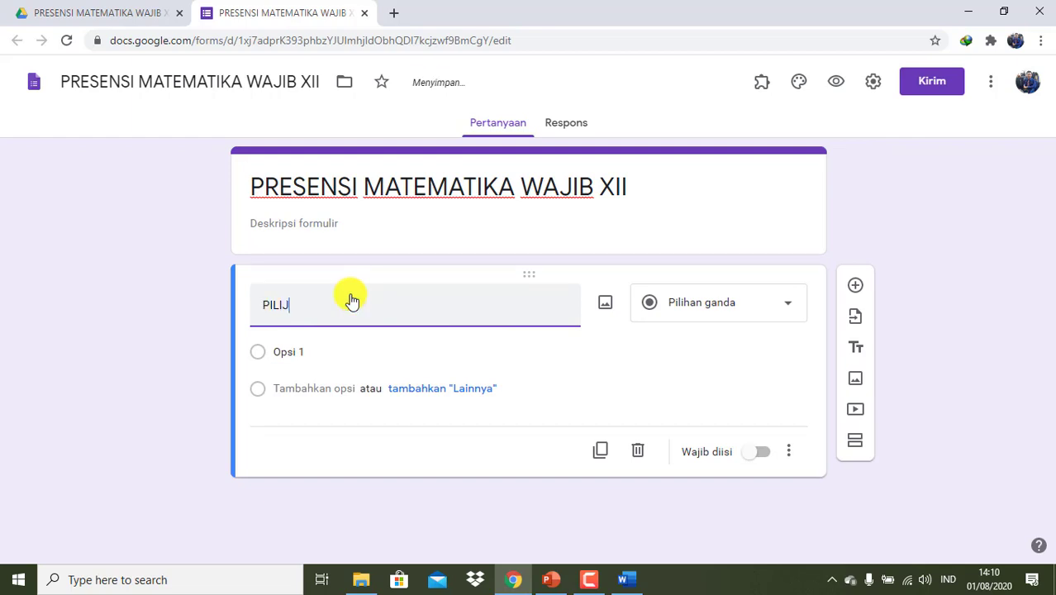
type("ILIH KELAS :")
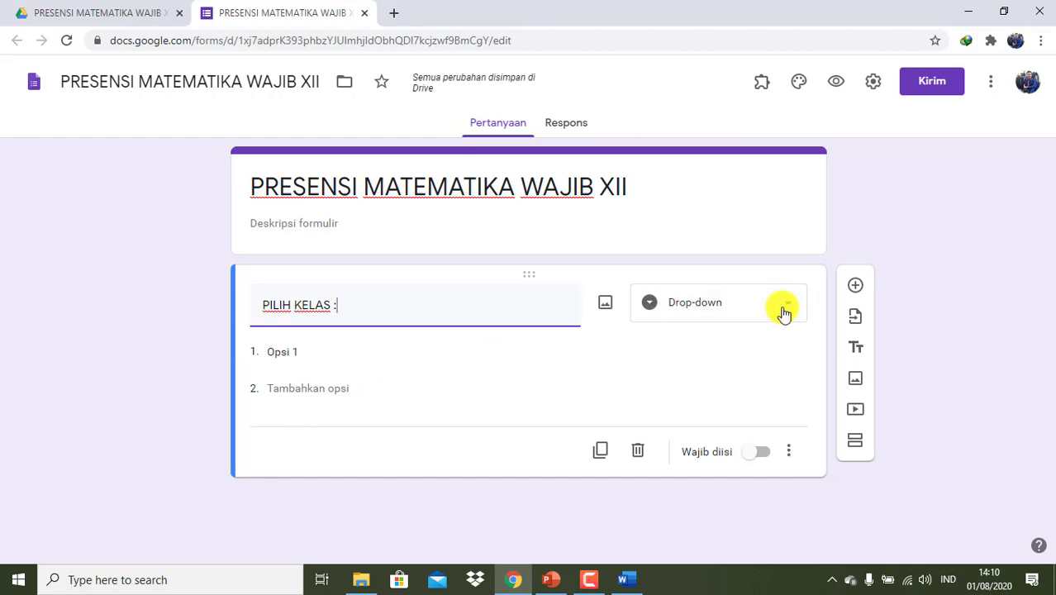
left_click(784, 312)
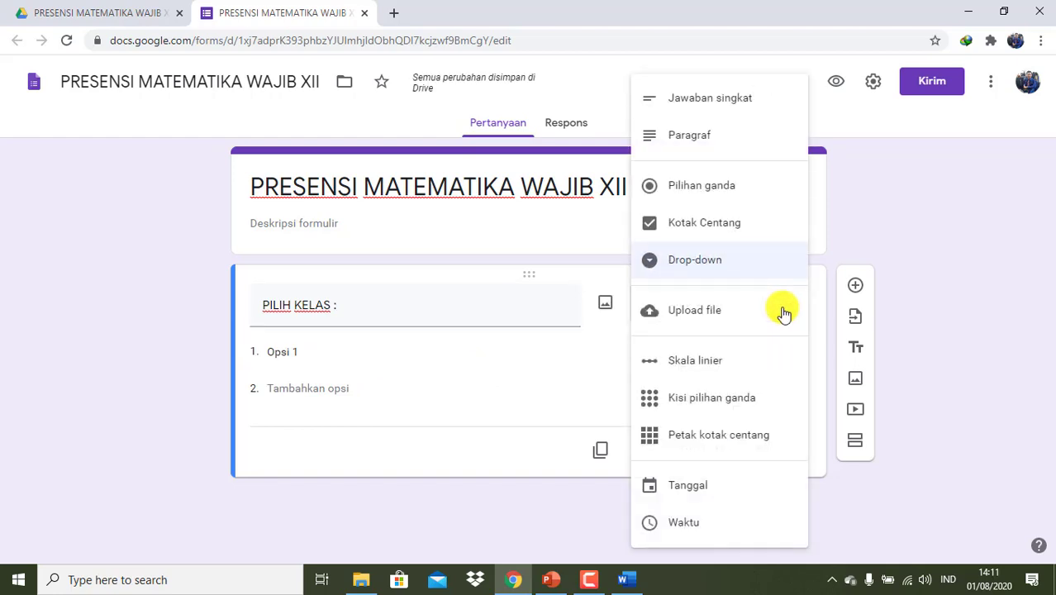
left_click(718, 266)
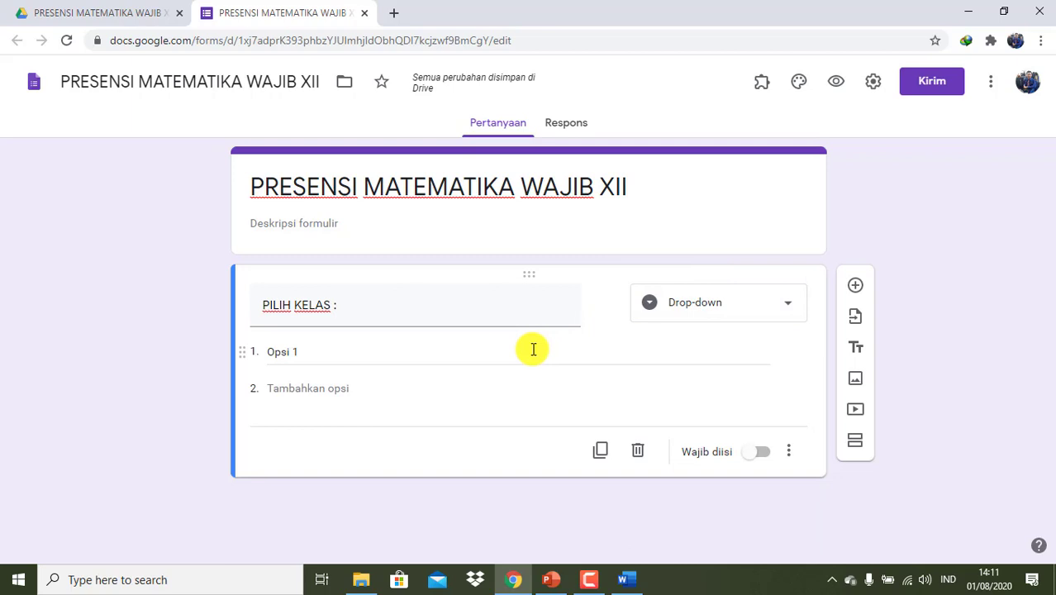
left_click(391, 352)
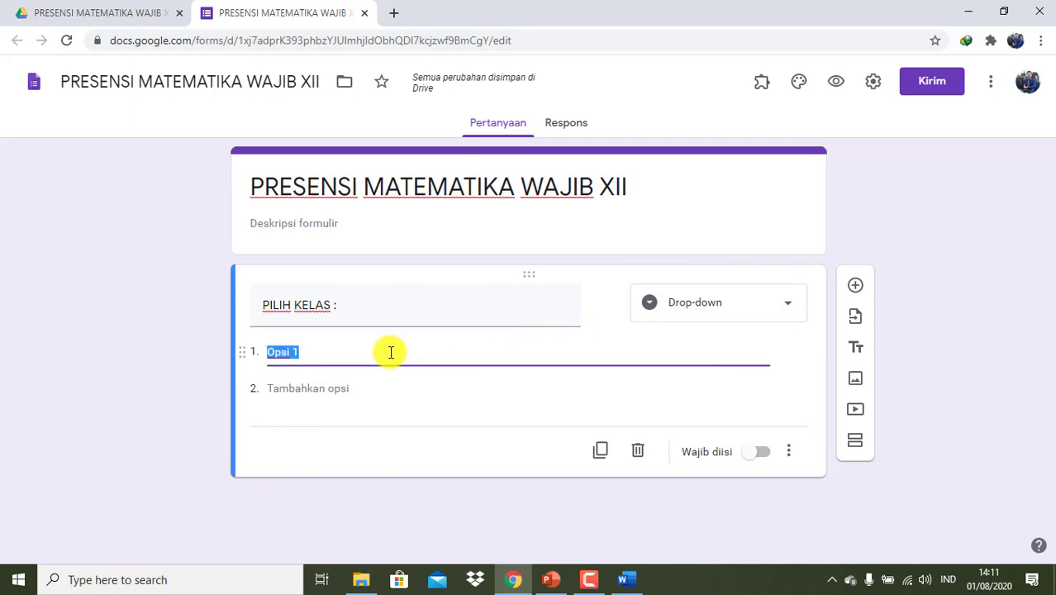
type("XII BAHASA")
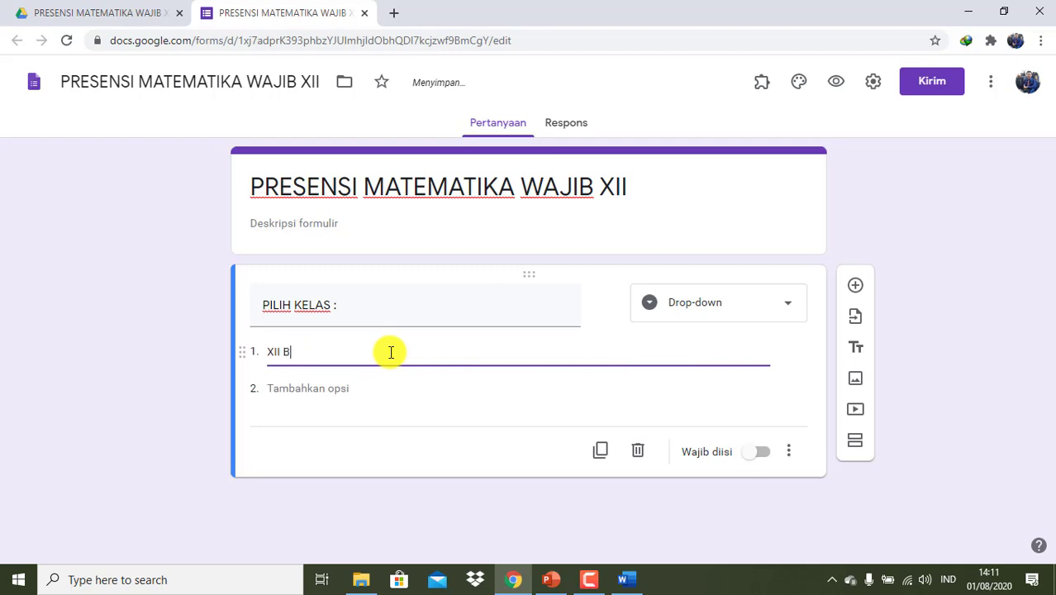
- Add class options XII IPS 1, XII IPS 2, XII IPS 3, XII MIPA 1, XII MIPA 2 and XII MIPA 3
left_click(314, 389)
type("XI")
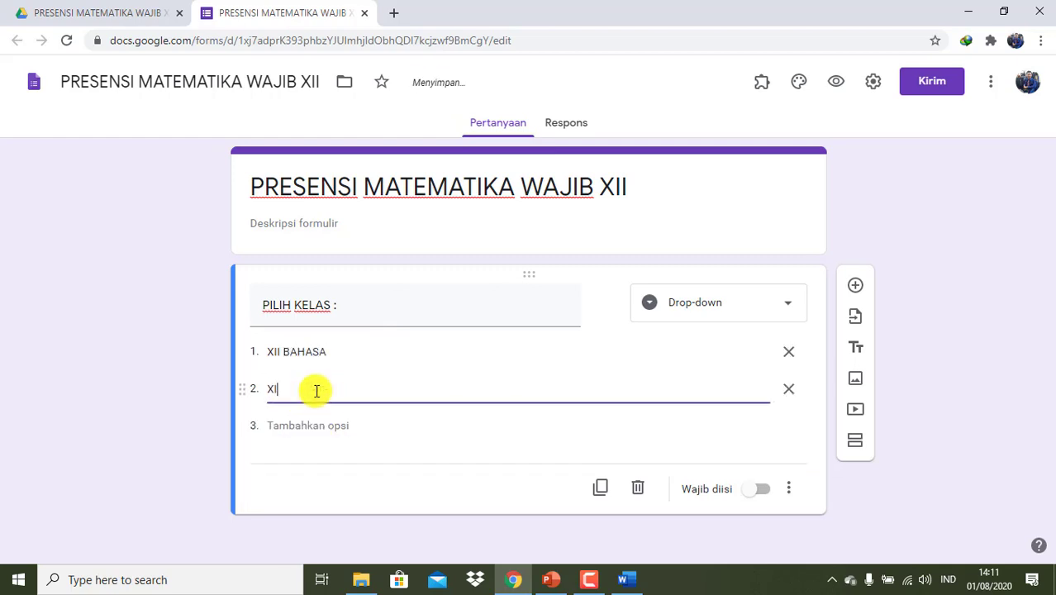
type("I IPS 1")
left_click(301, 424)
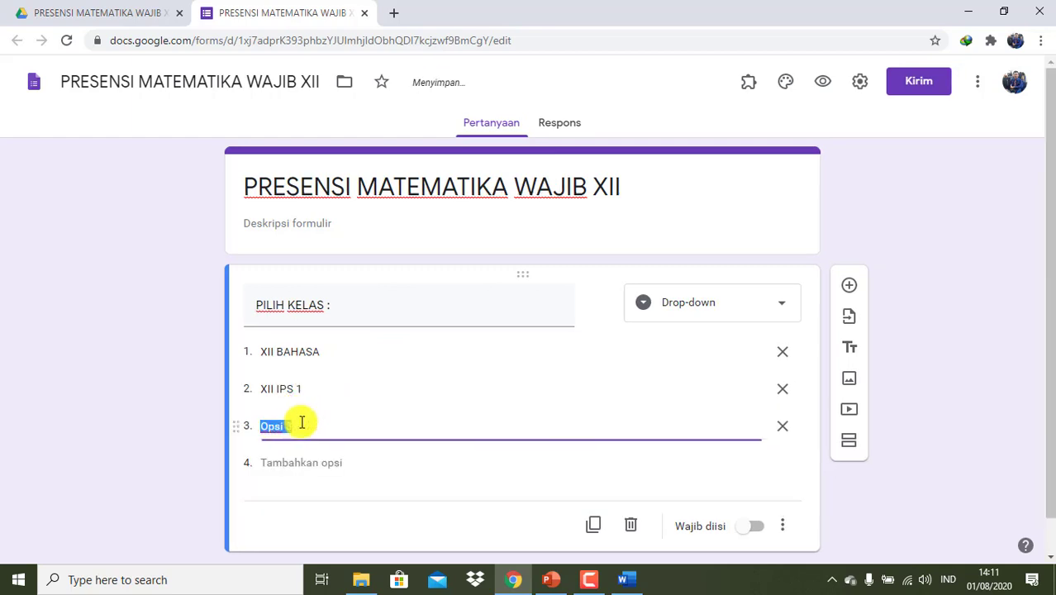
type("XII IPS")
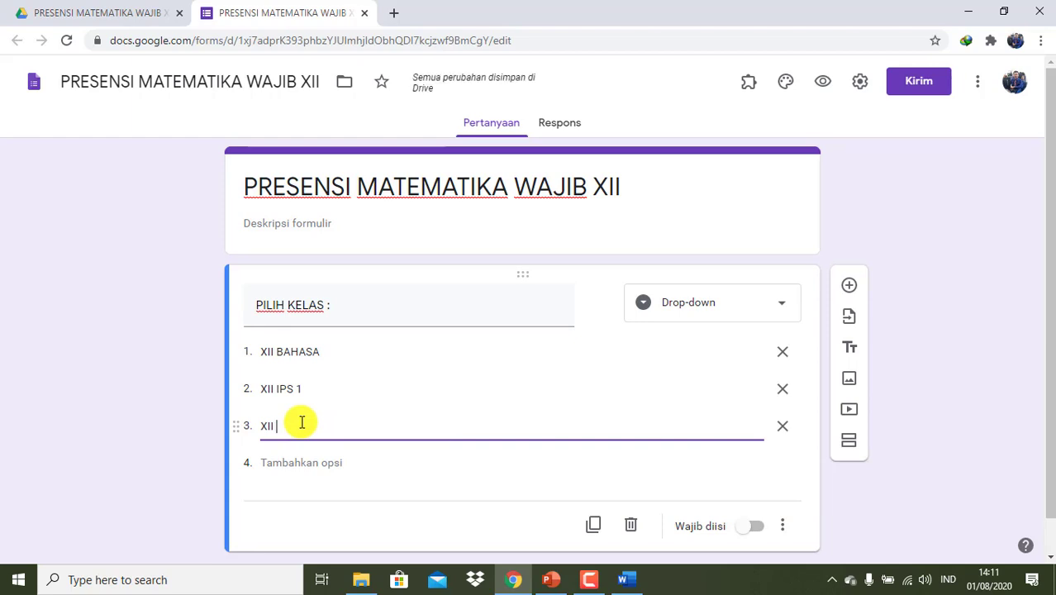
type(" 2")
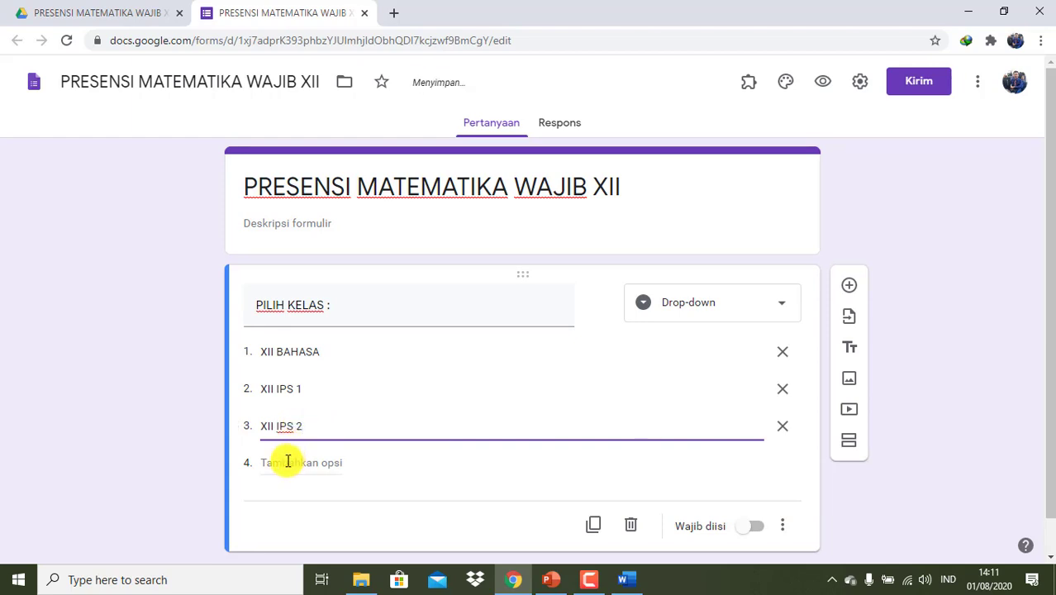
left_click(285, 461)
type("XII")
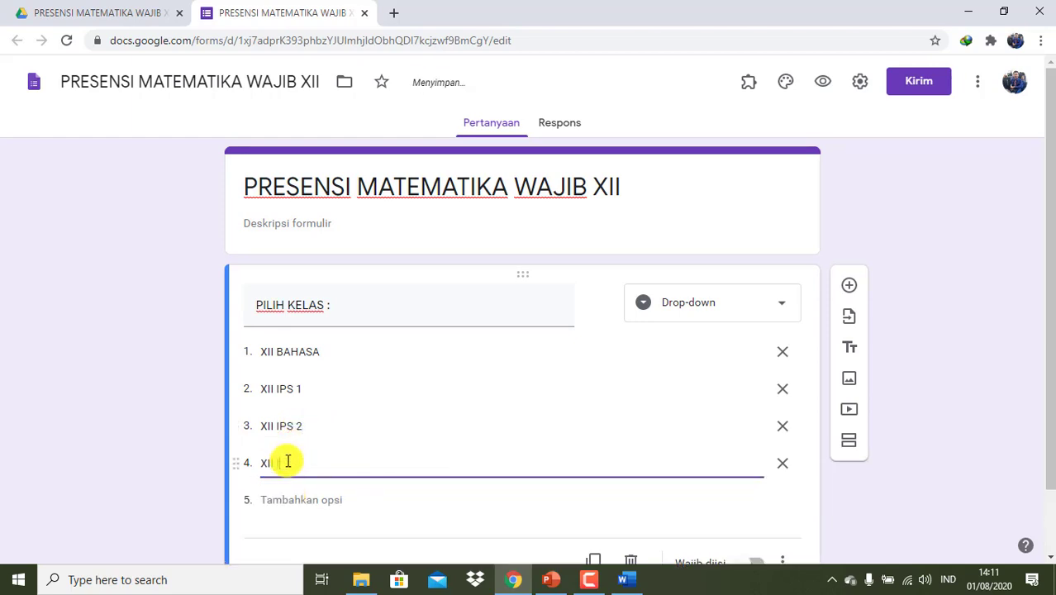
type(" IPS 2")
key("BackSpace")
type("3")
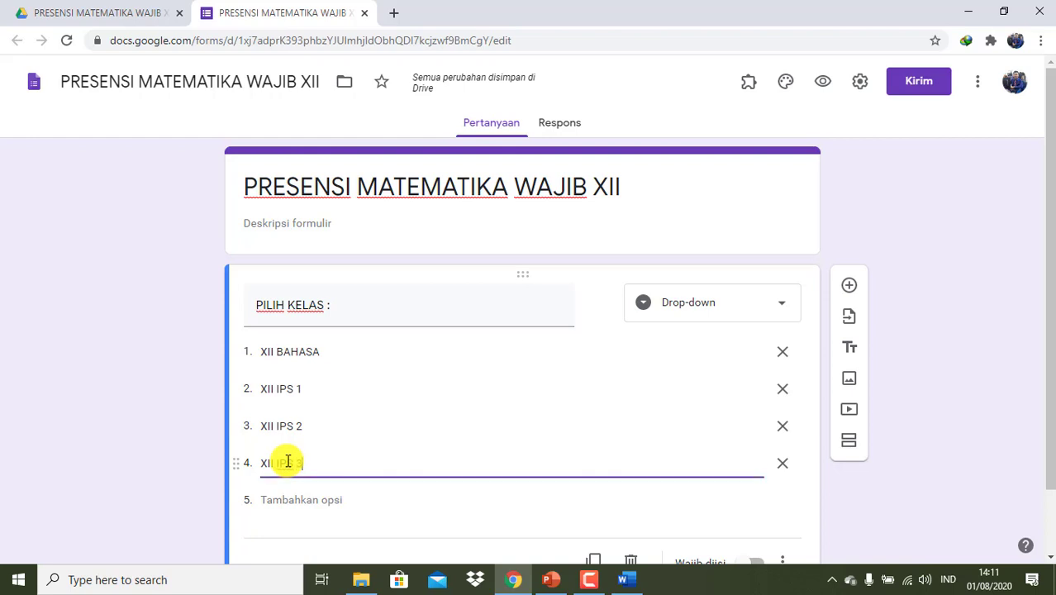
left_click(297, 501)
type("X")
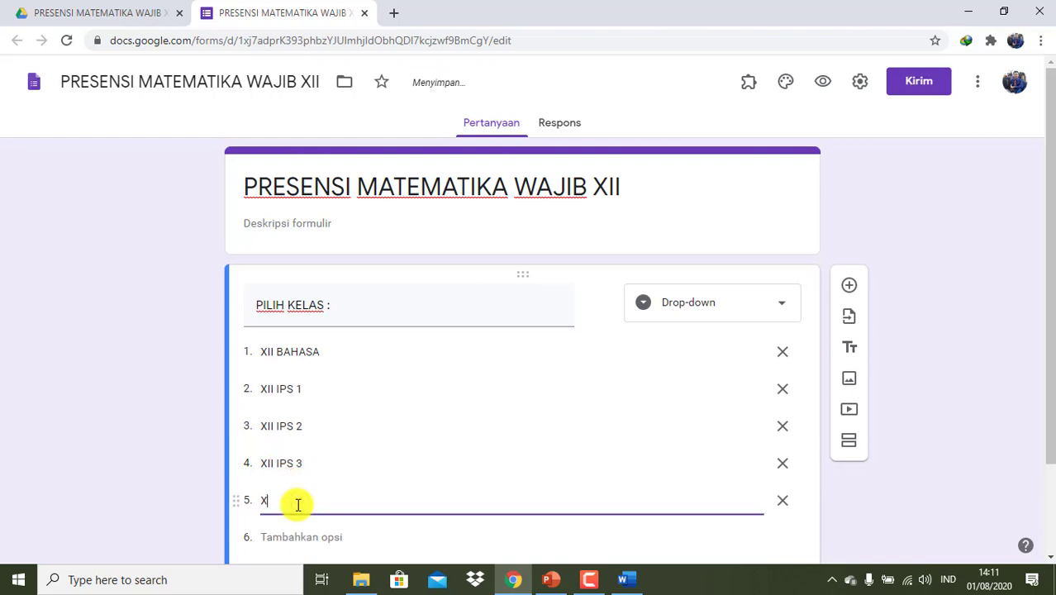
type("II MIPA 1")
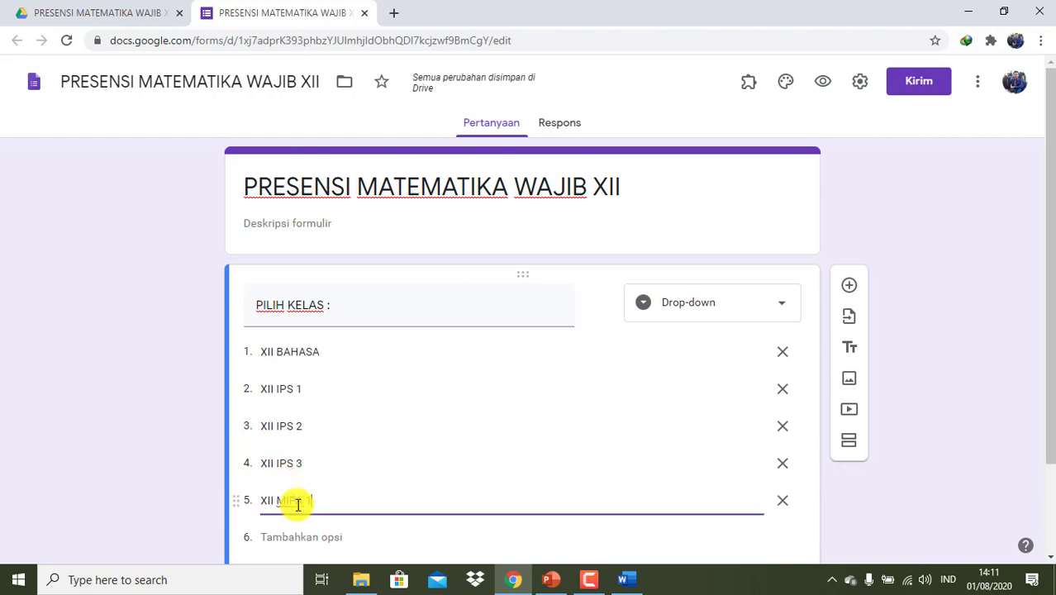
left_click(295, 536)
type("XI")
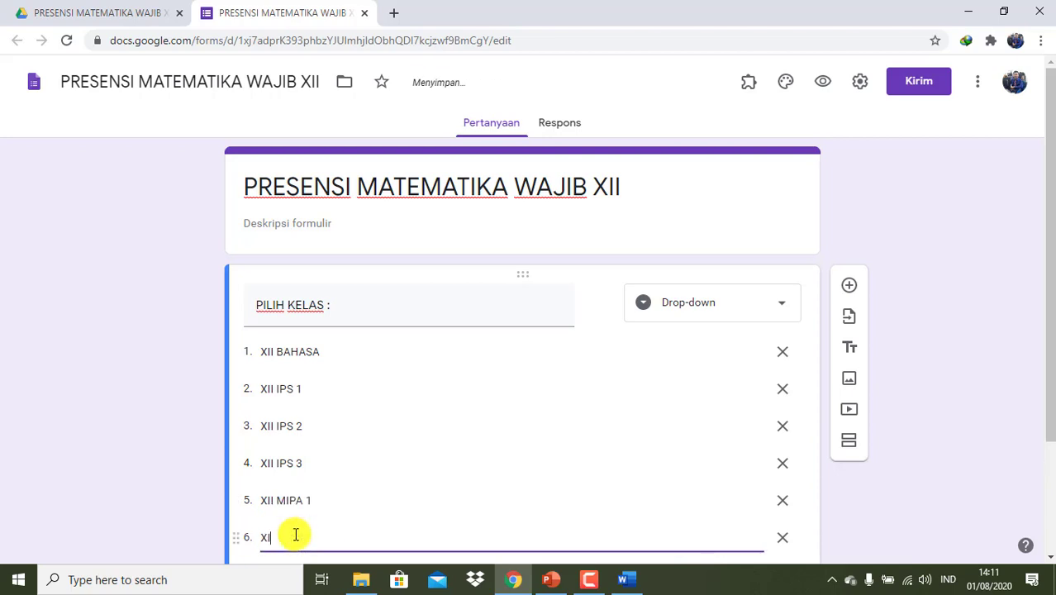
type("I MIPA 2")
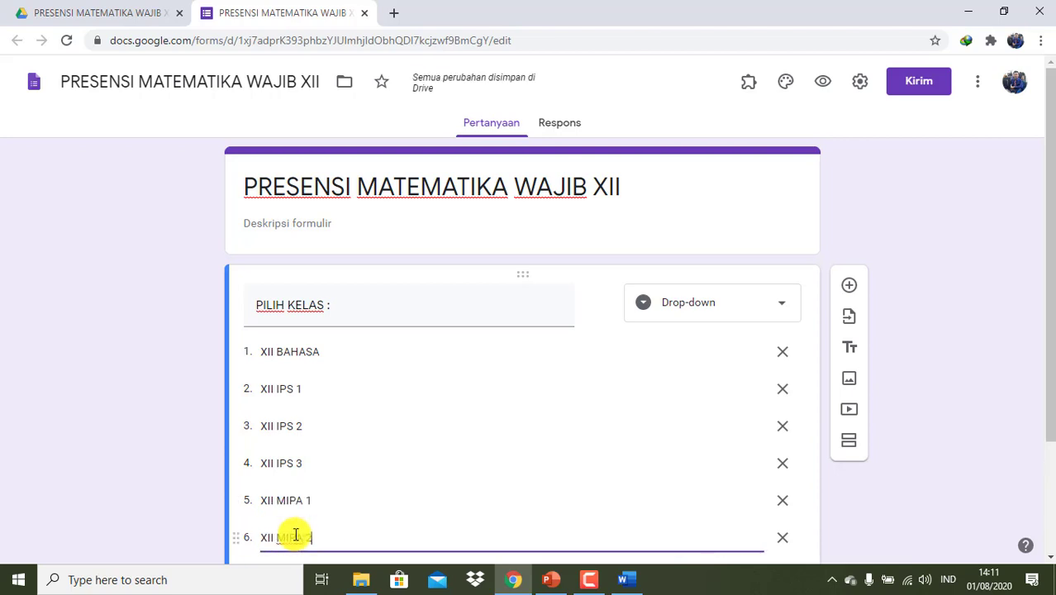
scroll(295, 533, "down", 2)
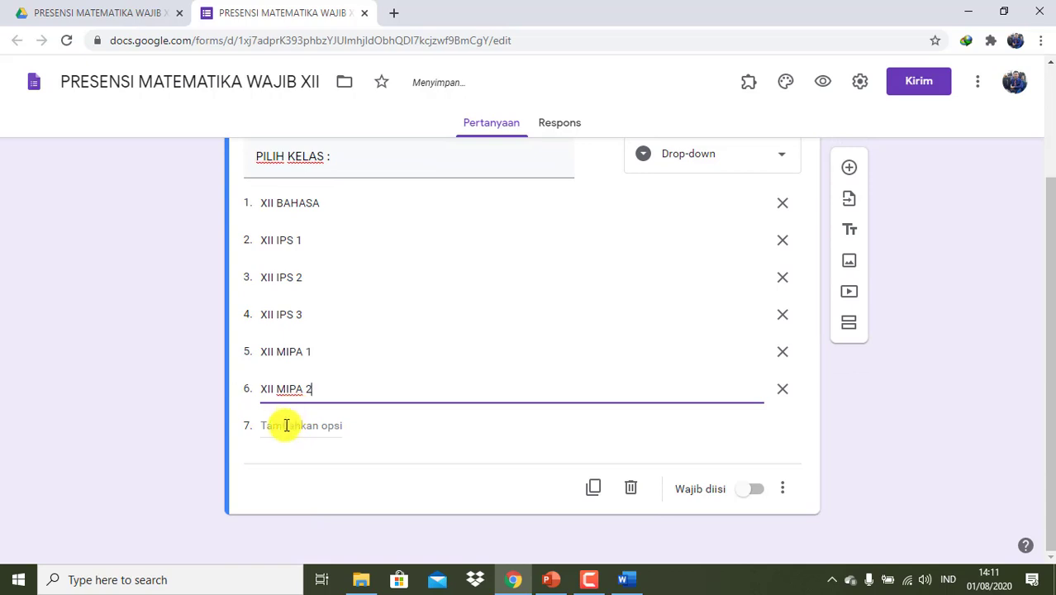
left_click(286, 425)
type("XII")
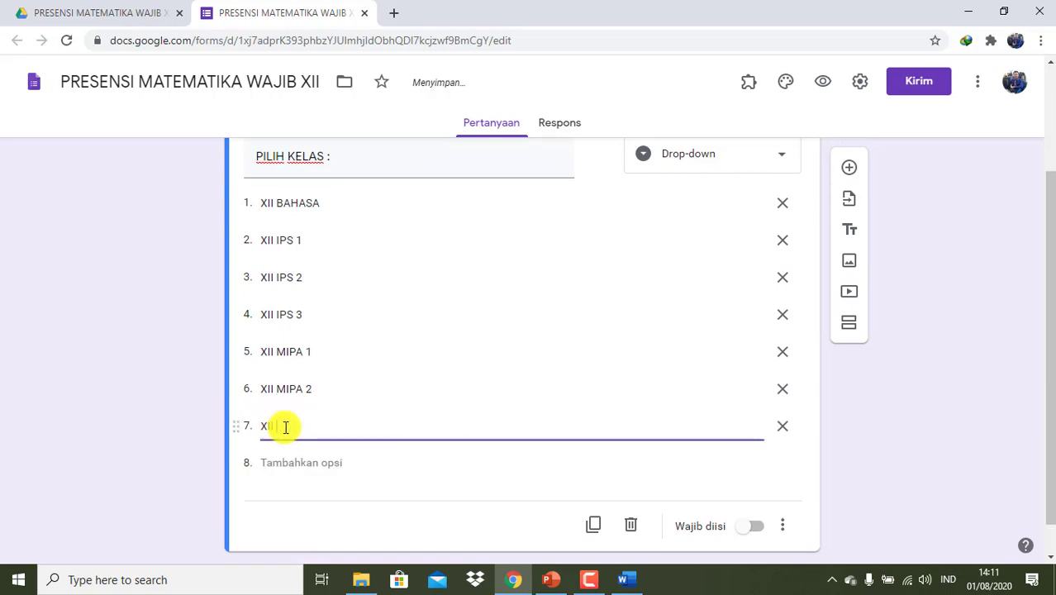
type(" MIPA 3")
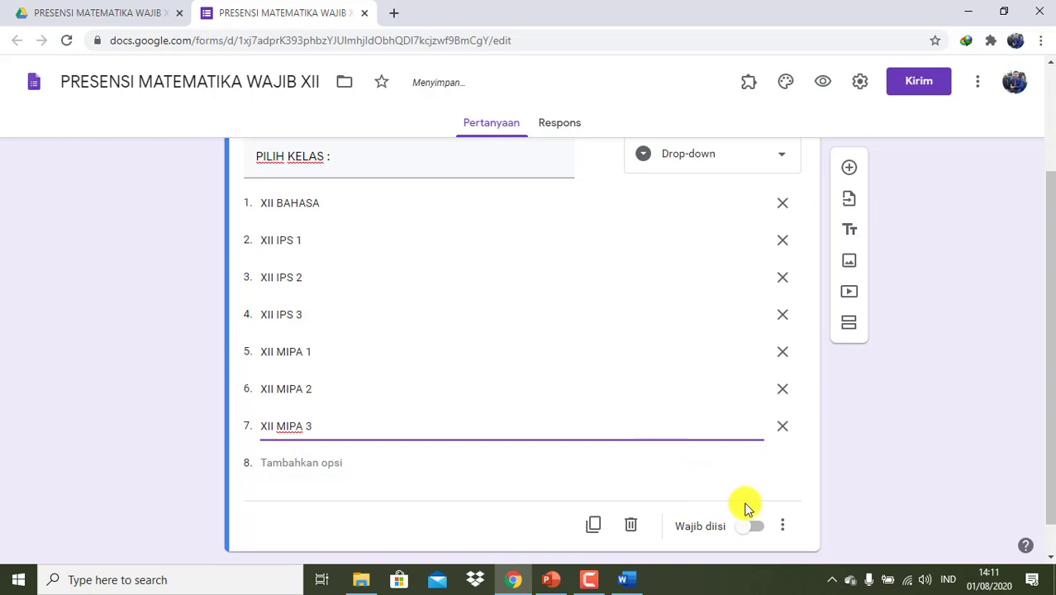
- Make the PILIH KELAS question required
left_click(758, 529)
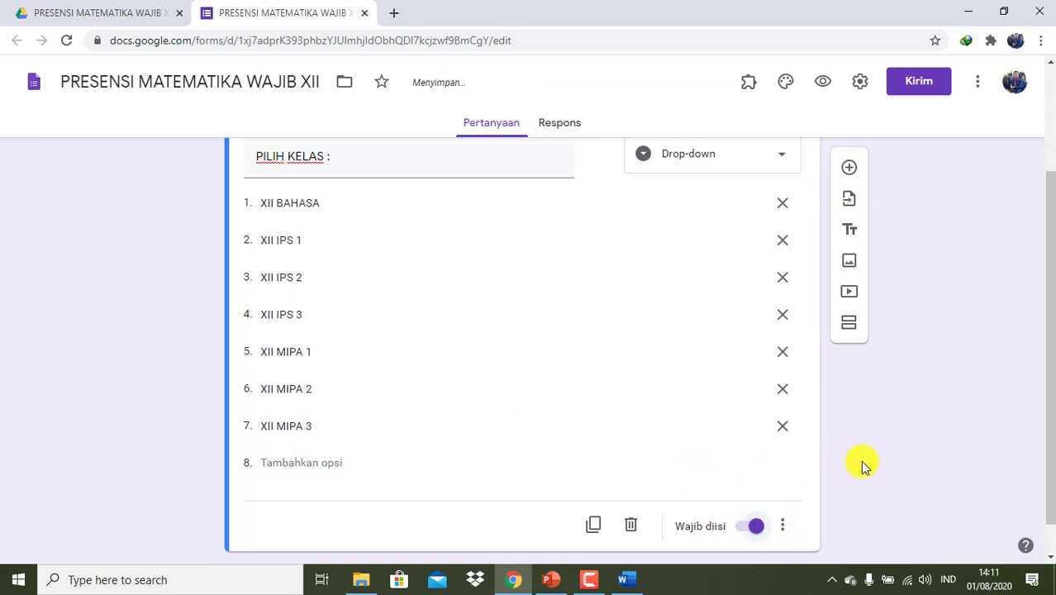
scroll(861, 465, "down", 1)
scroll(862, 465, "up", 1)
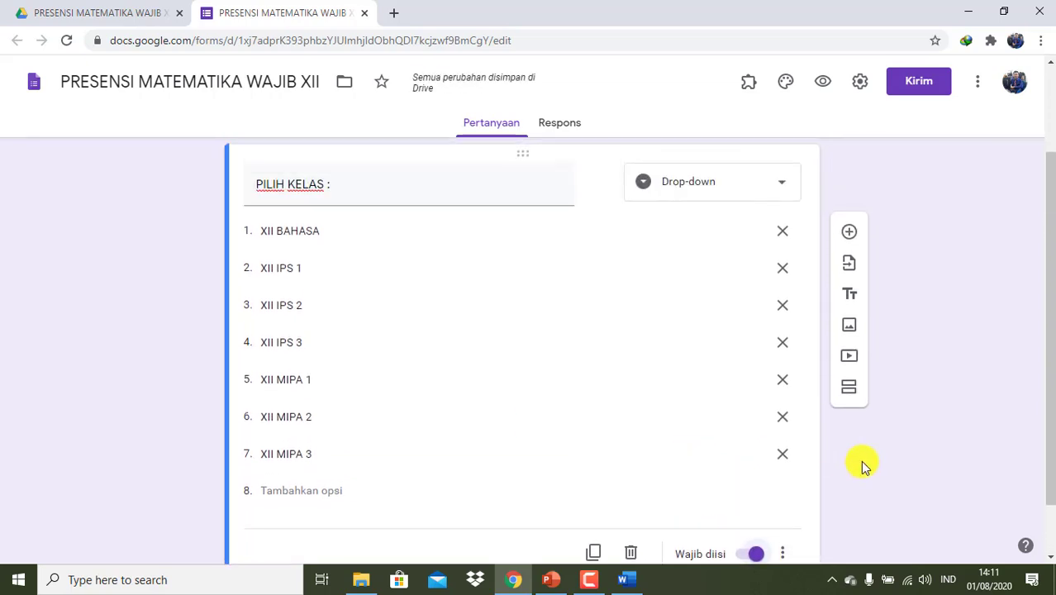
scroll(859, 460, "down", 1)
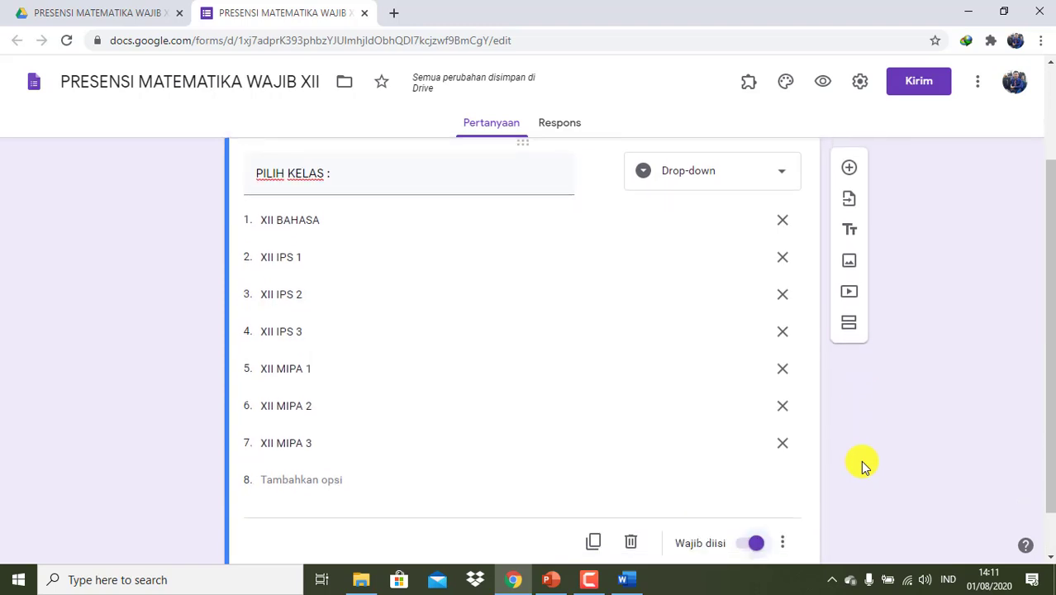
scroll(860, 460, "down", 1)
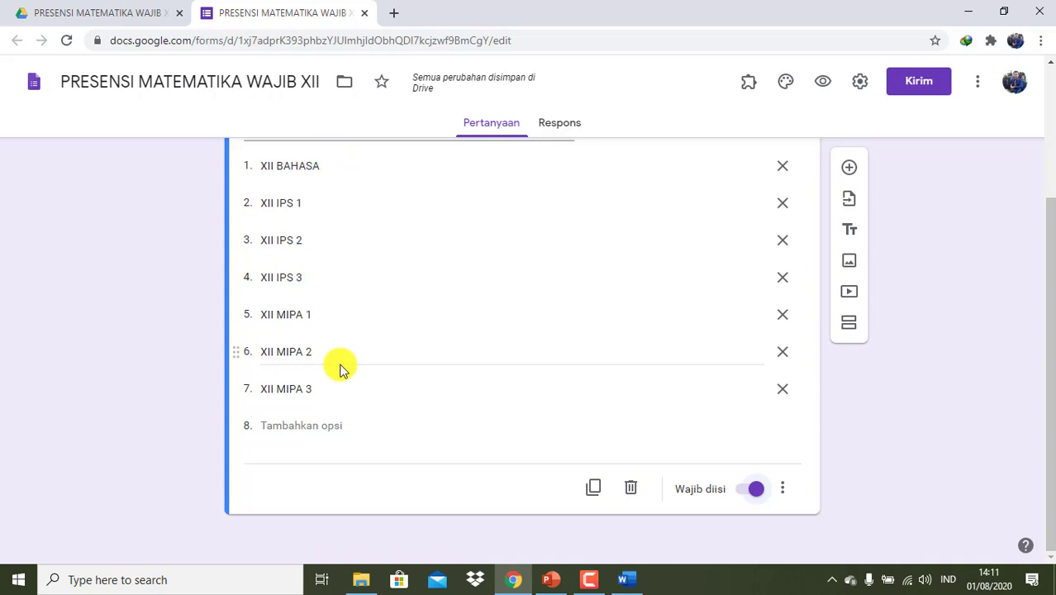
- Add a new section titled XII BAHASA after the class question
left_click(847, 325)
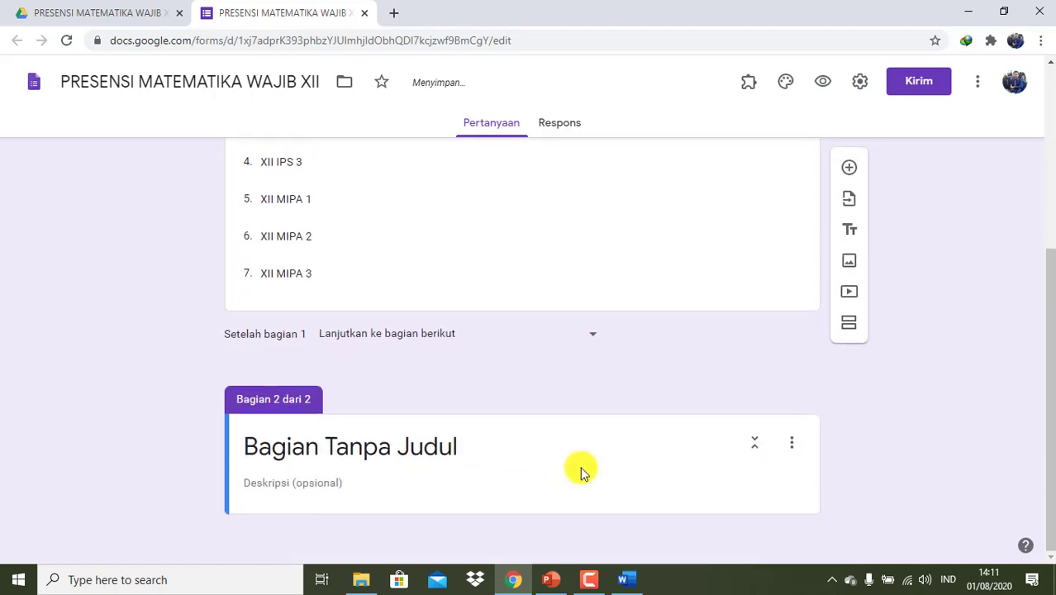
left_click(470, 448)
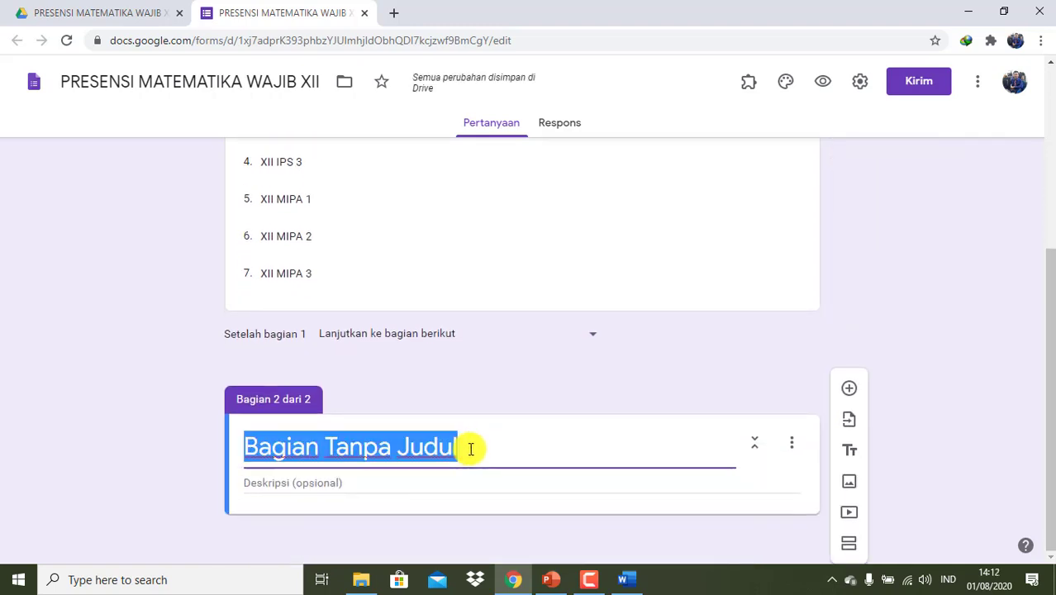
type("XII BA")
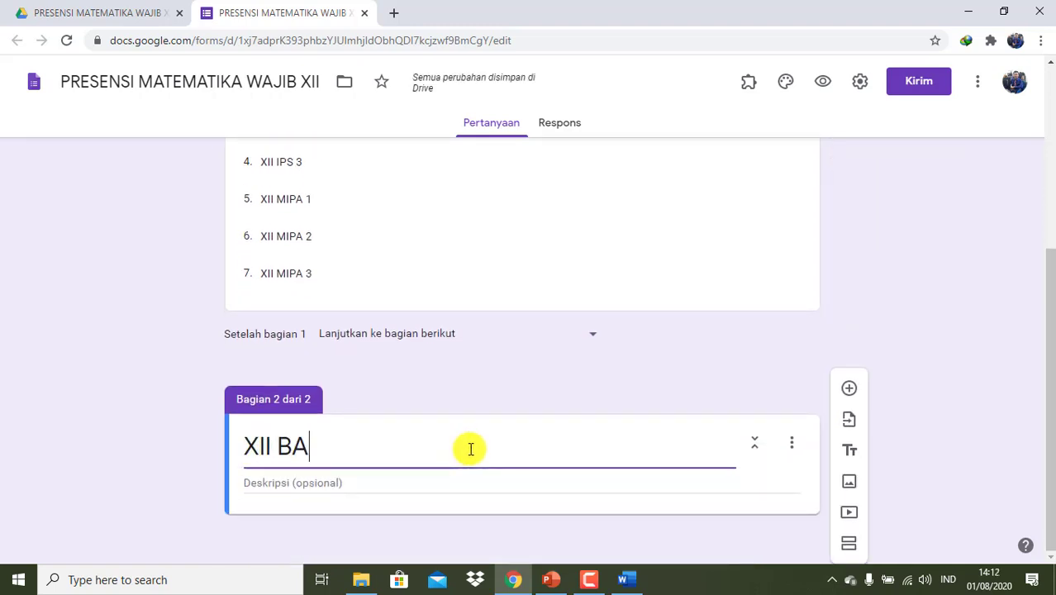
type("HASA")
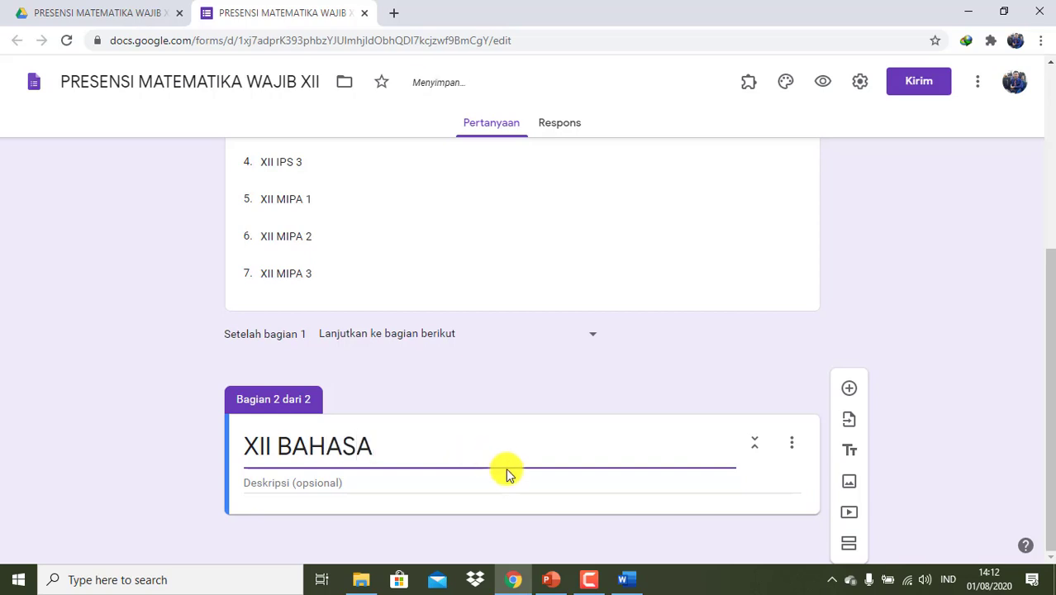
left_click(763, 481)
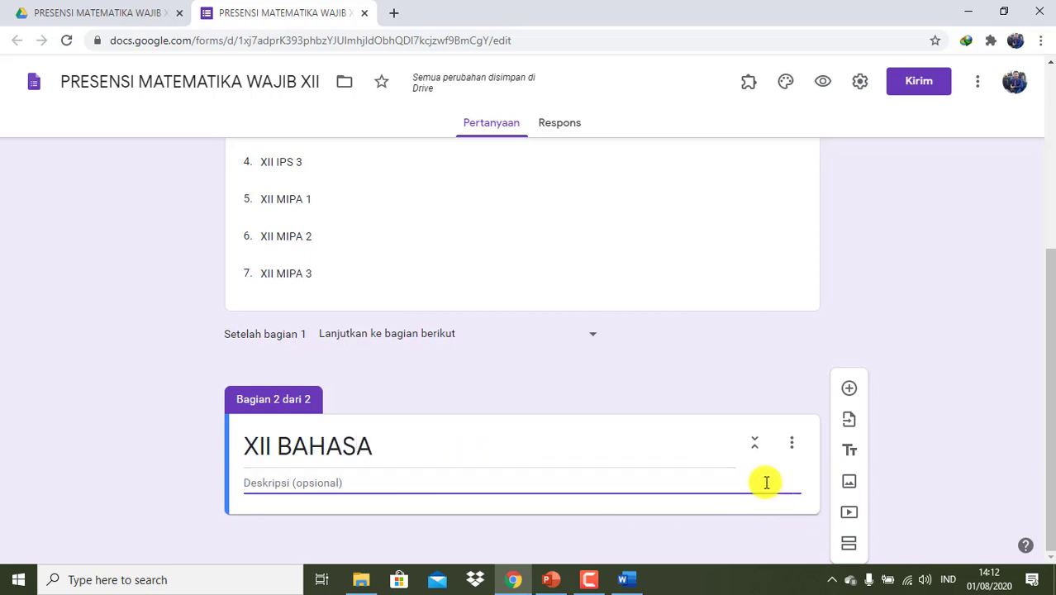
- Add a drop-down question 'PILIH NAMA :' and select its first placeholder option
left_click(850, 389)
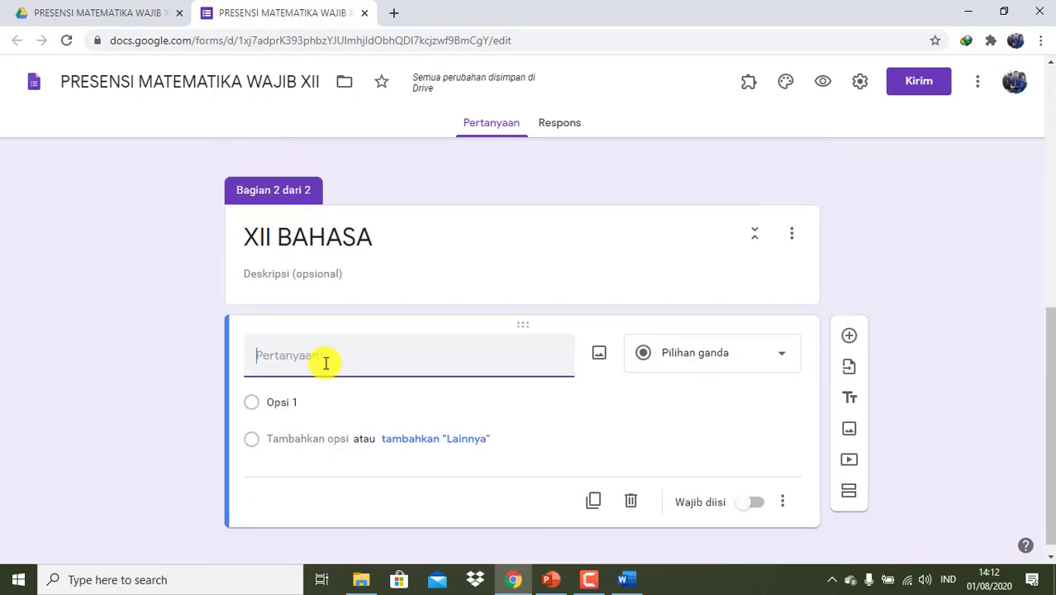
type("PILIH NAMA")
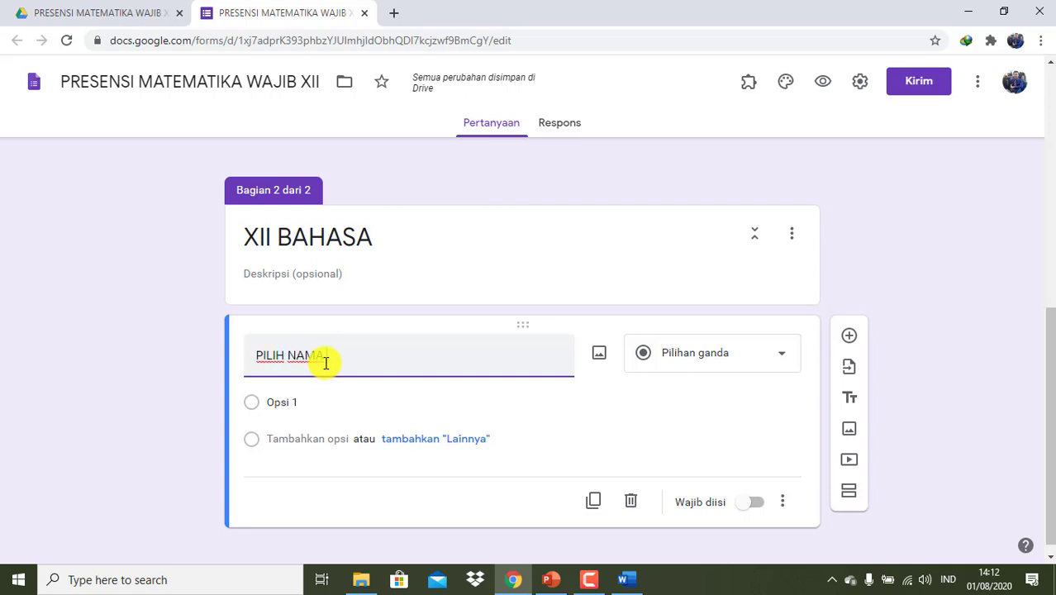
type(" :")
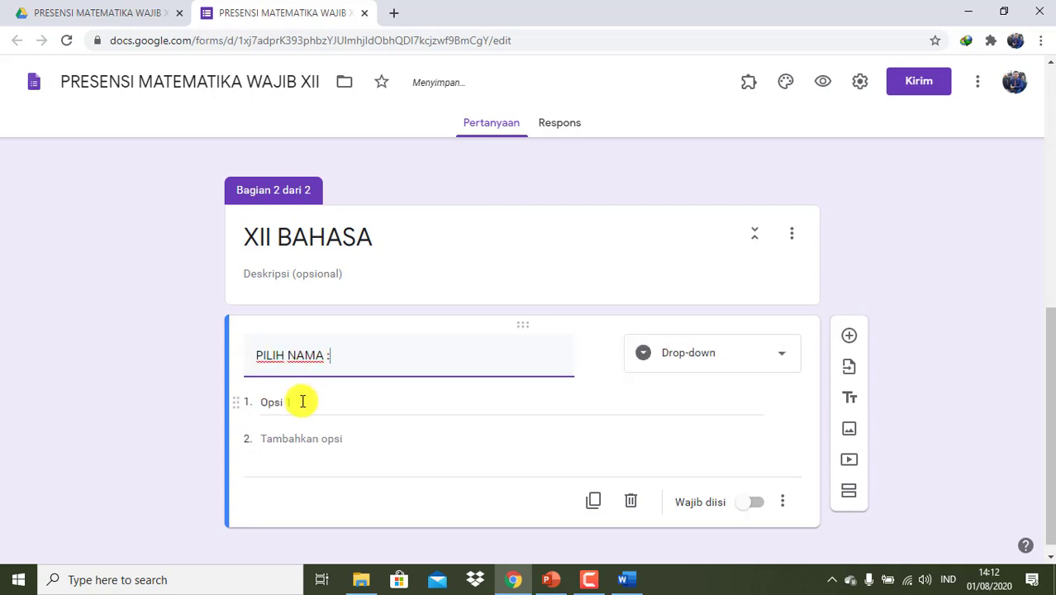
left_click(730, 365)
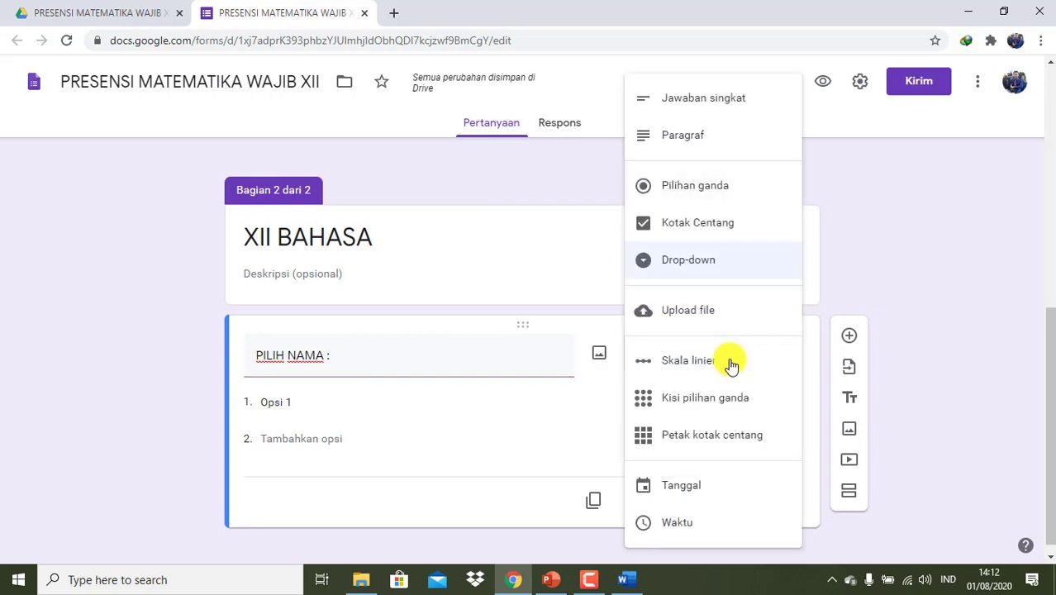
left_click(701, 272)
left_click(388, 402)
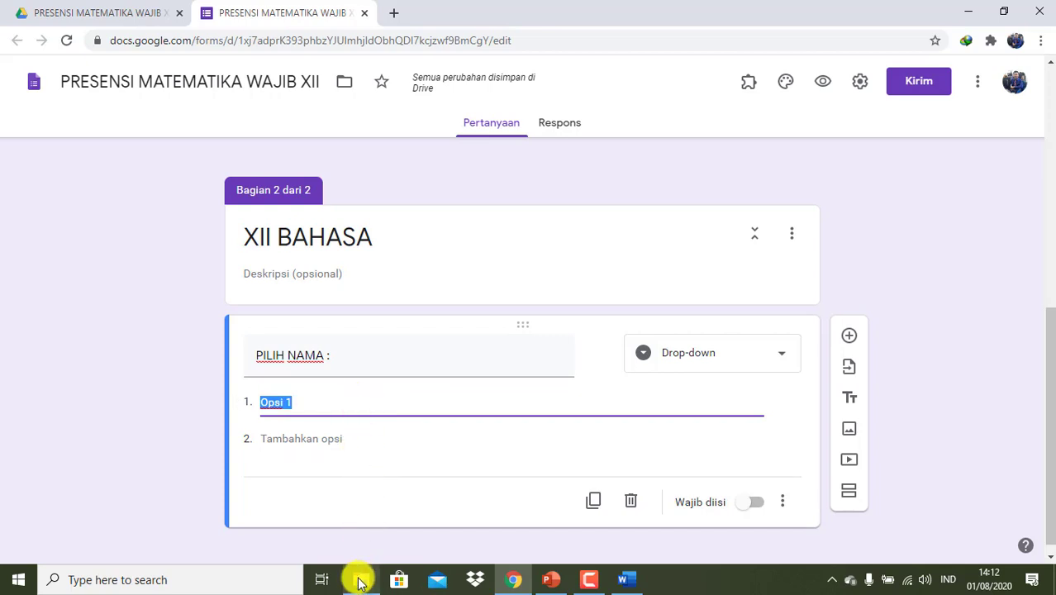
- Go to Downloads in File Explorer and open DAFTAR HADIR KELAS XII TP. 2020-2021 in Excel
left_click(359, 581)
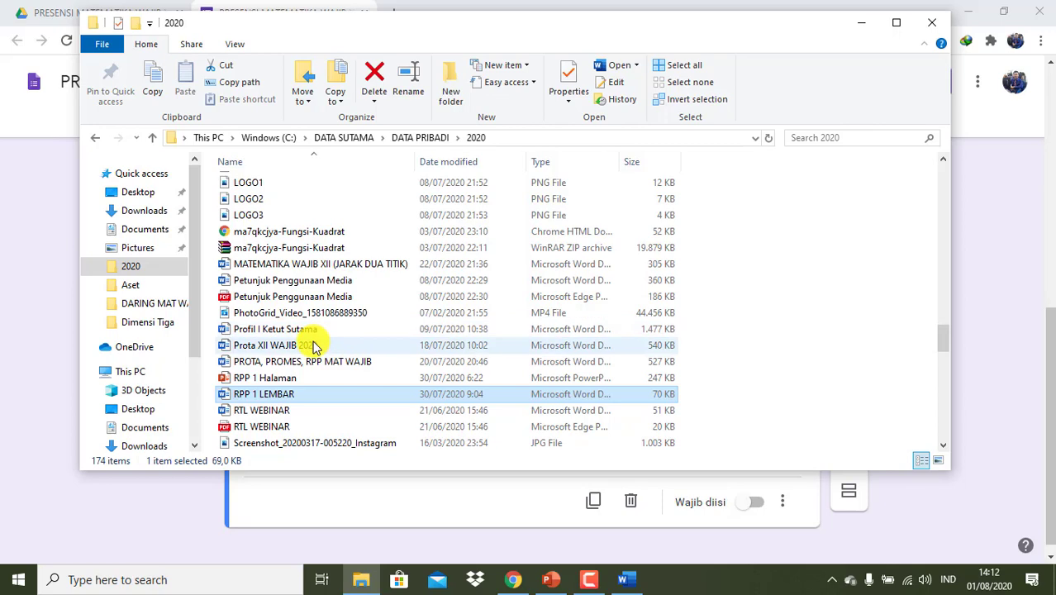
scroll(314, 345, "up", 6)
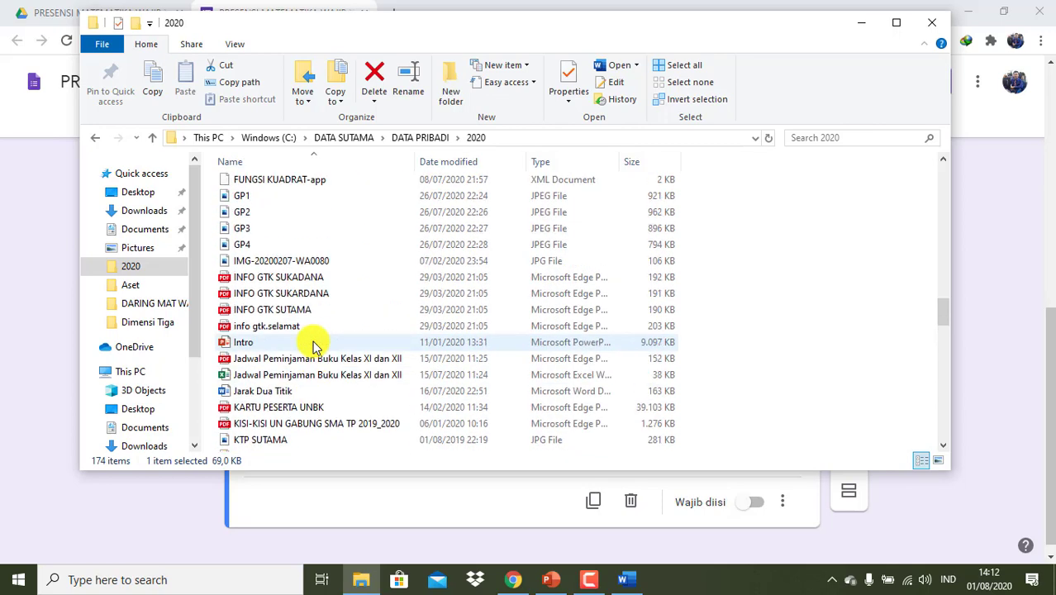
scroll(313, 342, "up", 3)
left_click(175, 210)
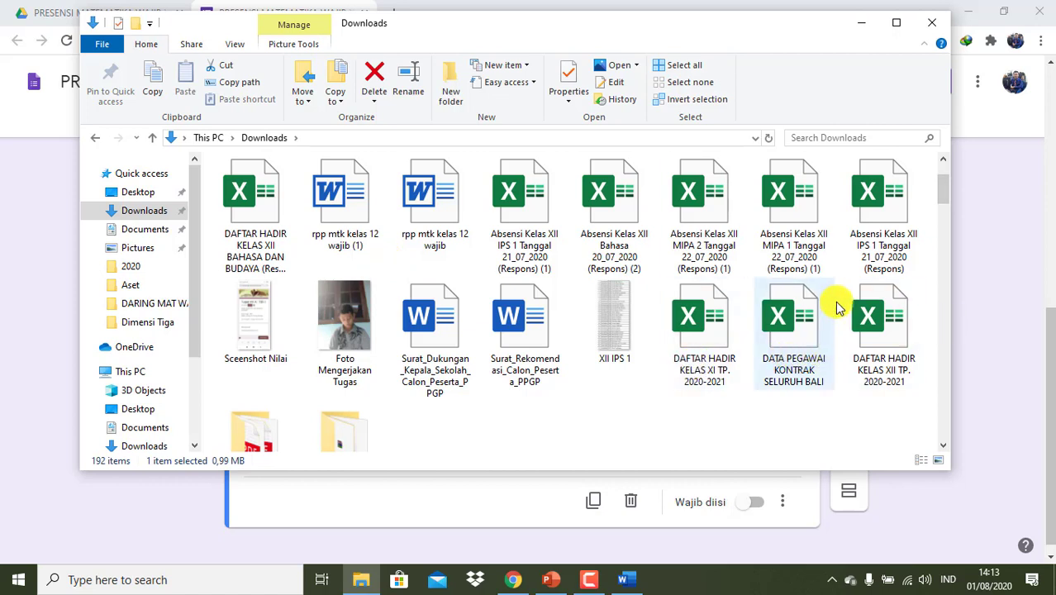
left_click(890, 334)
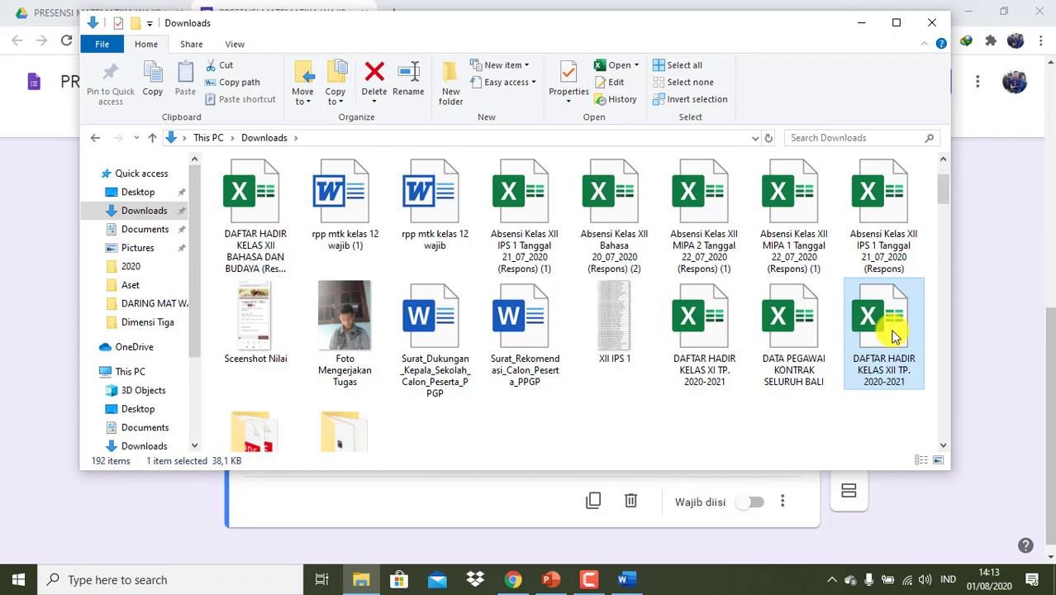
double_click(891, 334)
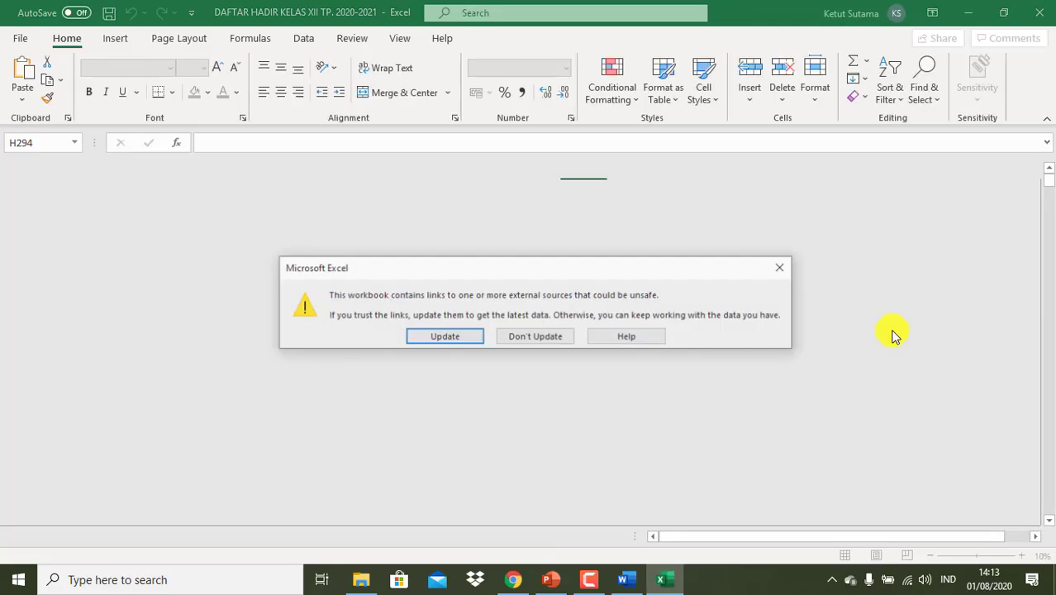
- Skip updating external links and enter the first student number 01 in cell E5
left_click(541, 338)
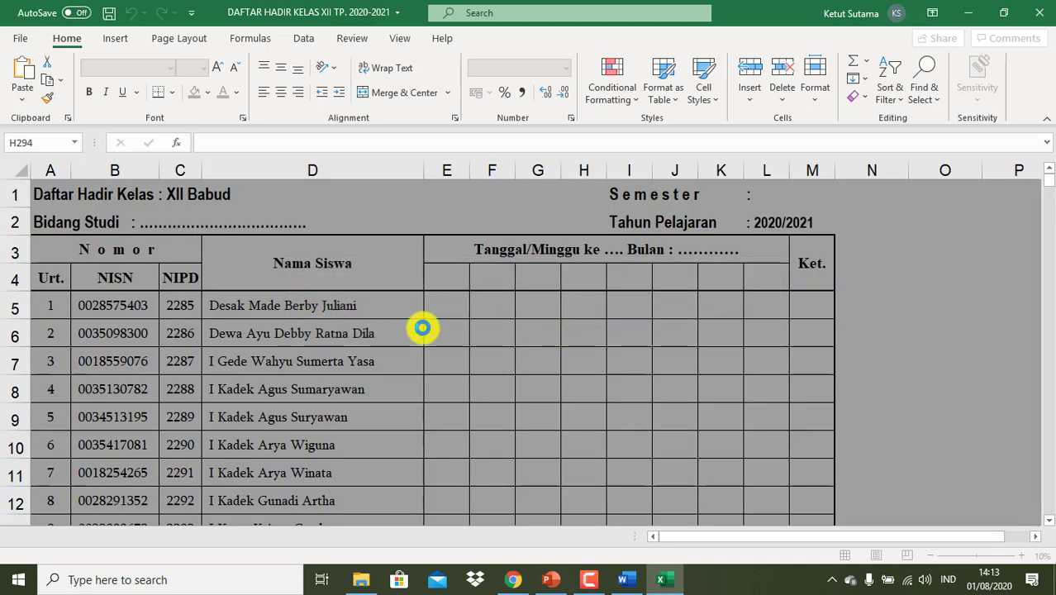
left_click(418, 330)
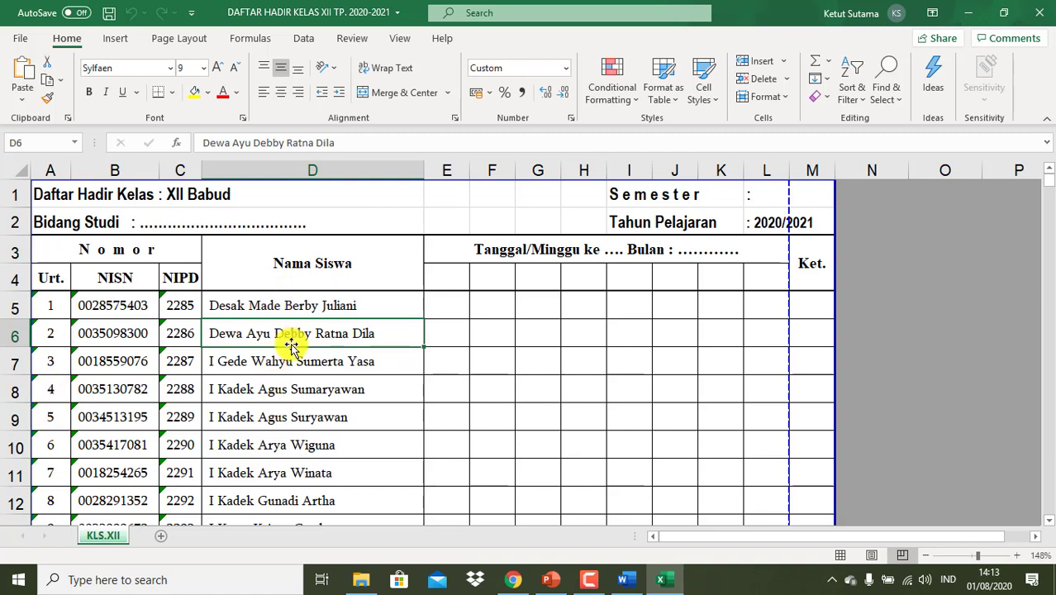
left_click(449, 312)
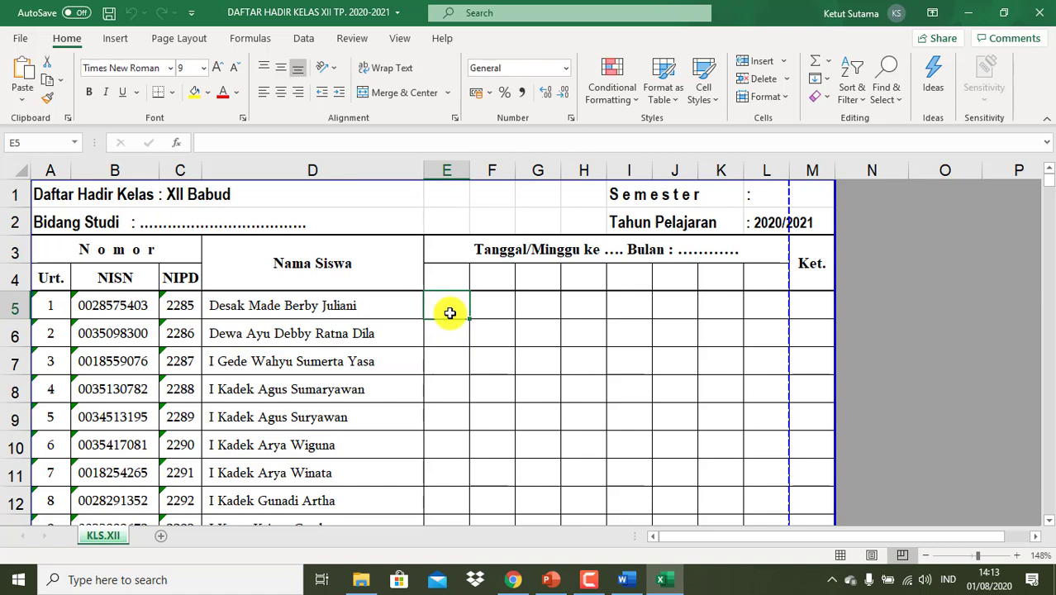
type("=")
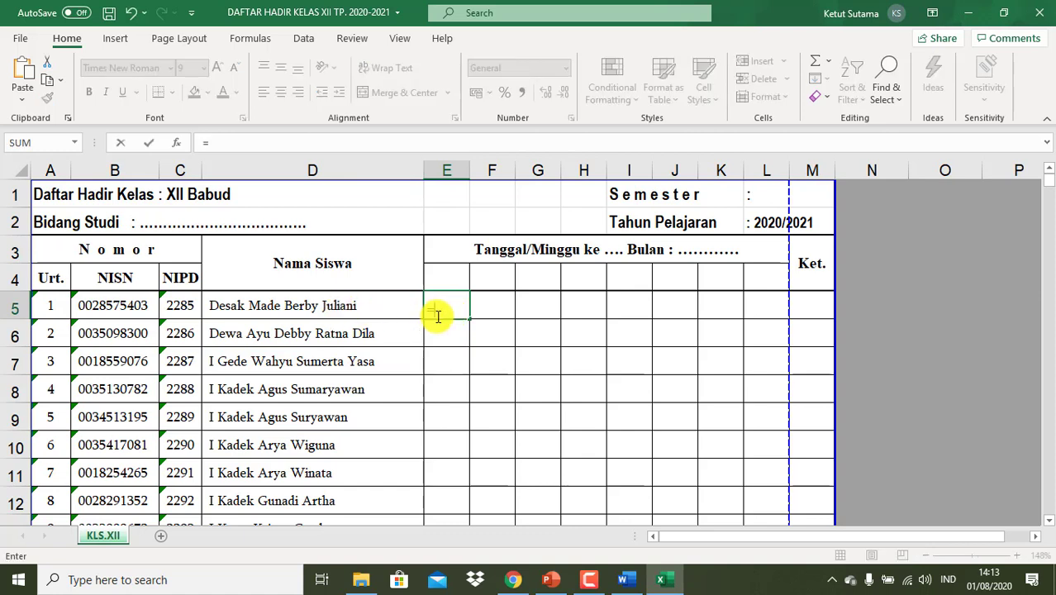
key("BackSpace")
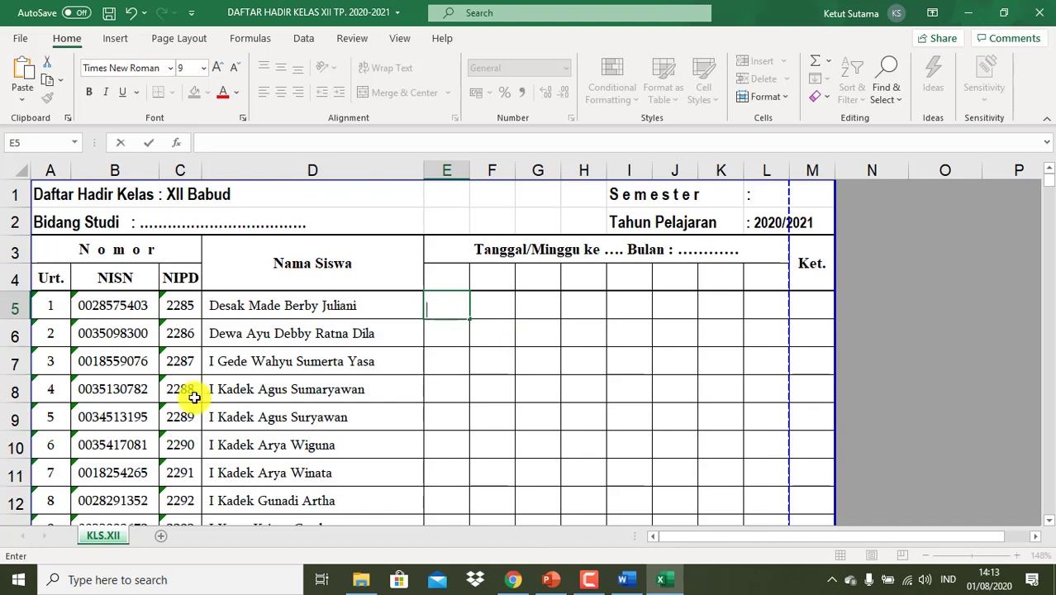
scroll(193, 397, "down", 3)
scroll(135, 384, "up", 2)
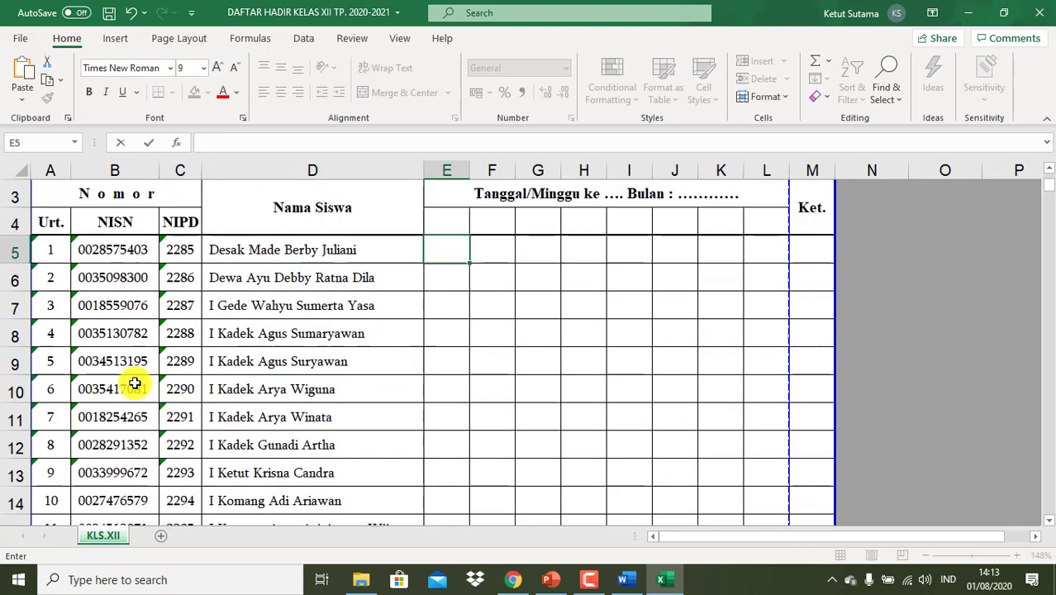
scroll(135, 384, "up", 1)
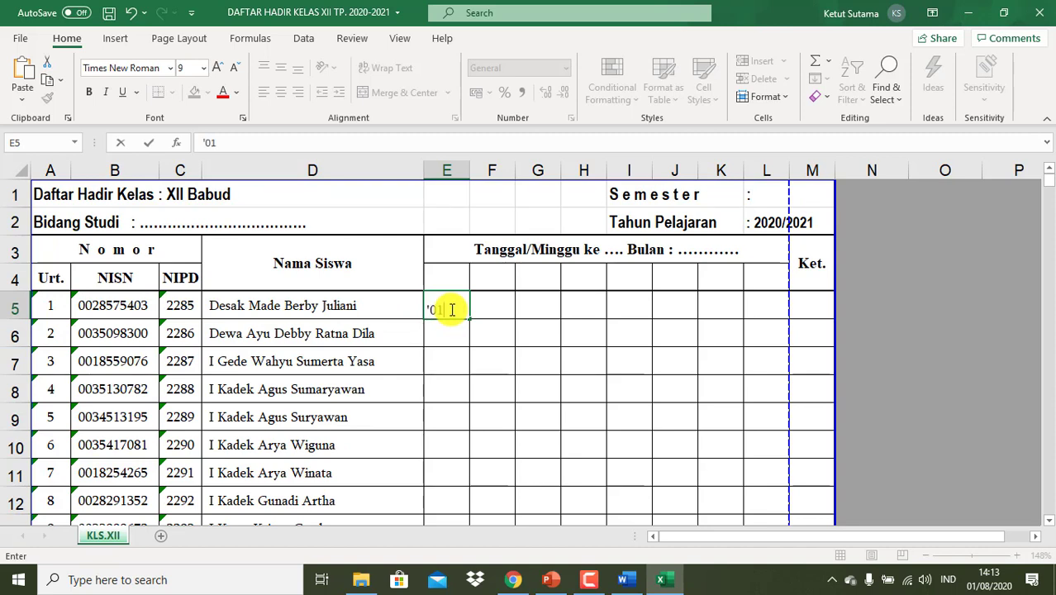
key("Return")
- Enter '02 and '03 below it, then fill the numbering down to 35 in E39
type("'02")
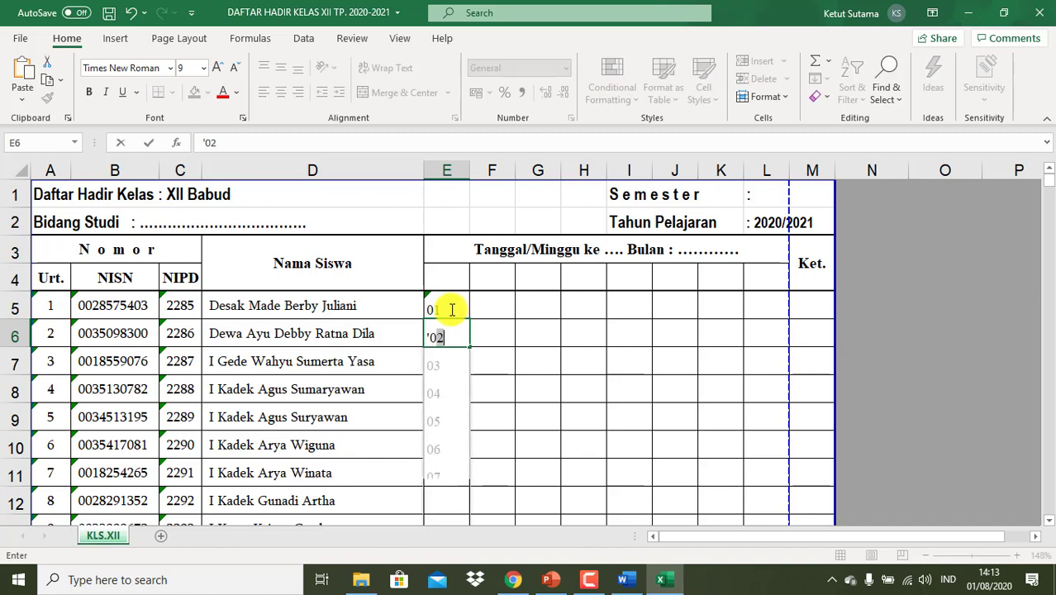
key("Return")
type("'03")
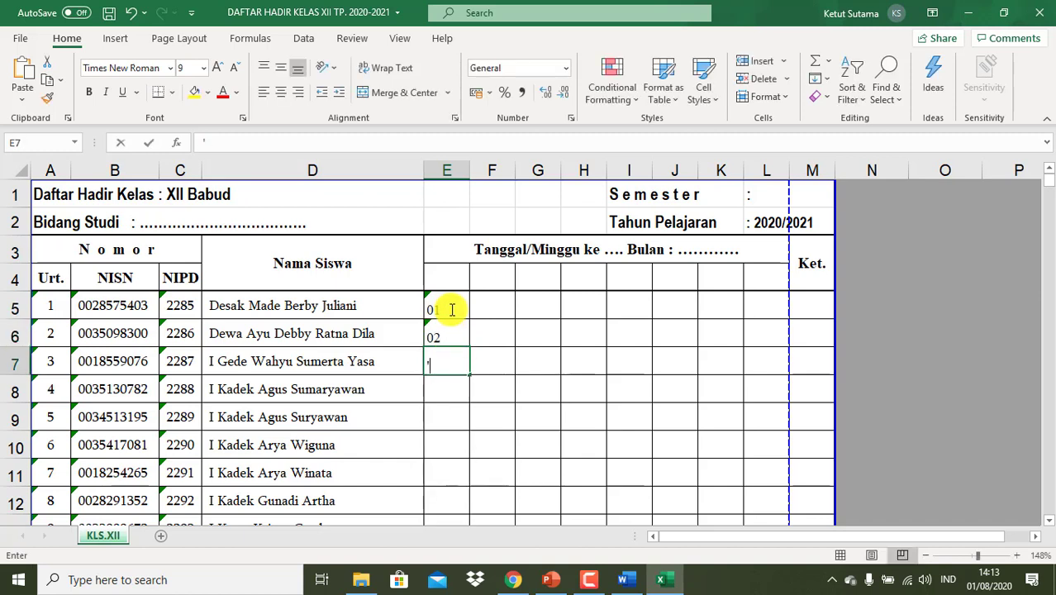
key("Return")
left_click(447, 308)
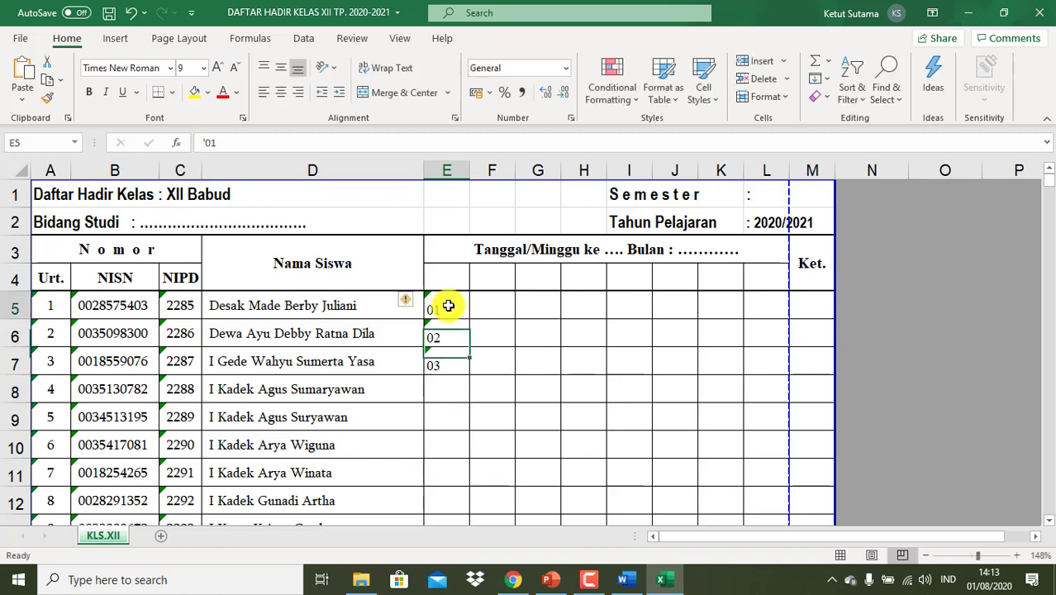
key("shift+Down")
key("shift+Down")
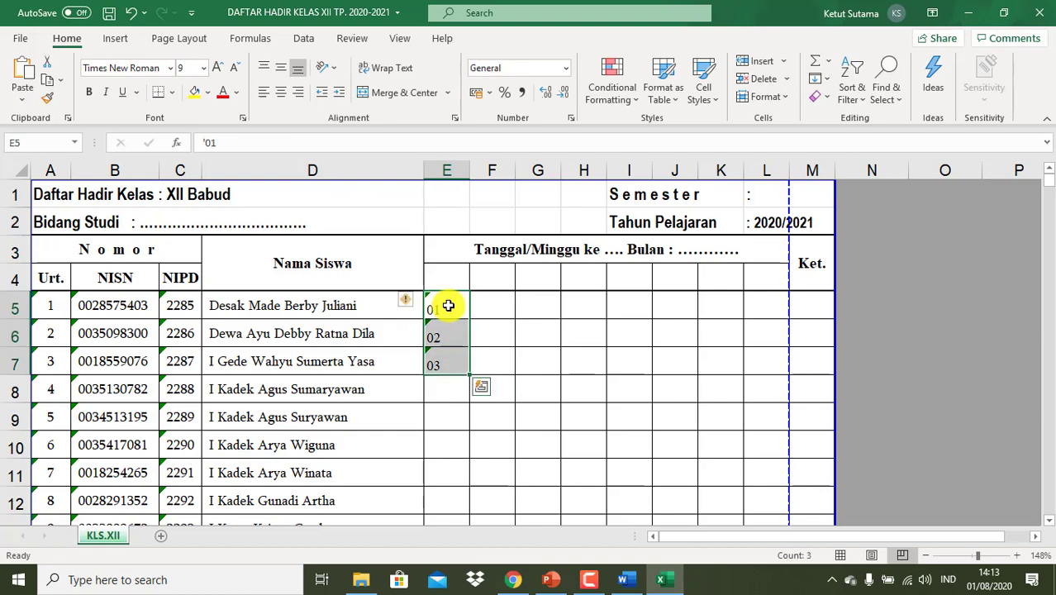
left_click_drag(471, 376, 460, 455)
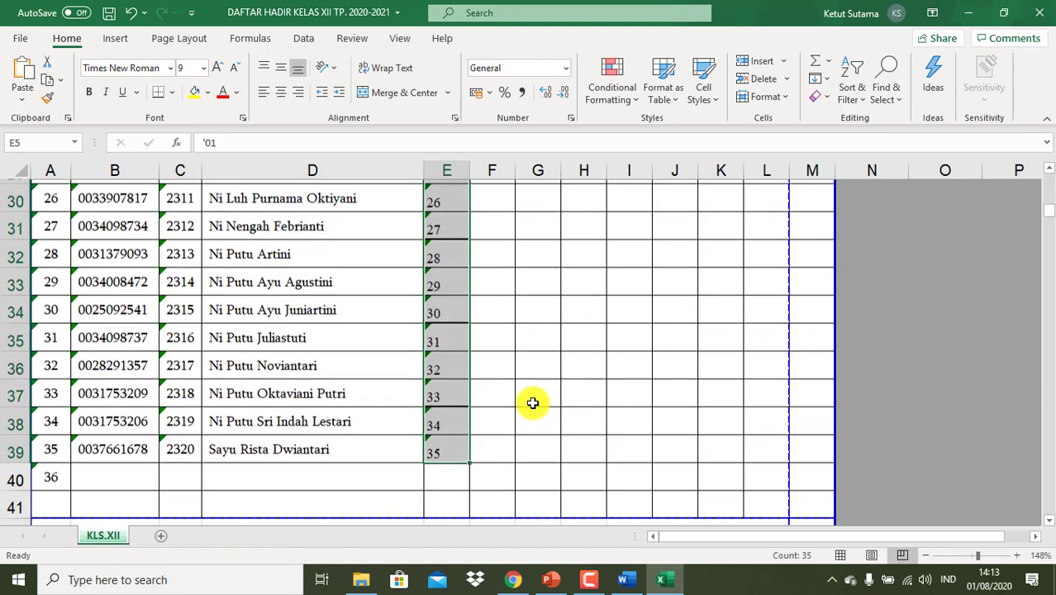
scroll(532, 403, "up", 6)
scroll(532, 403, "up", 4)
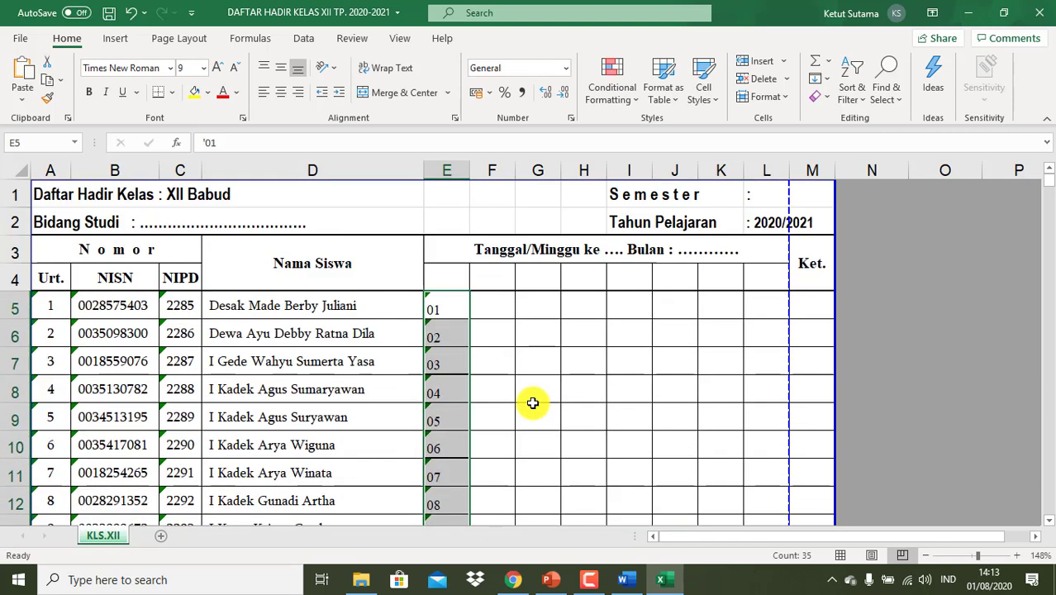
- Enter =E5&". "&D5 in F5 to join the number and student name
left_click(498, 308)
left_click(498, 307)
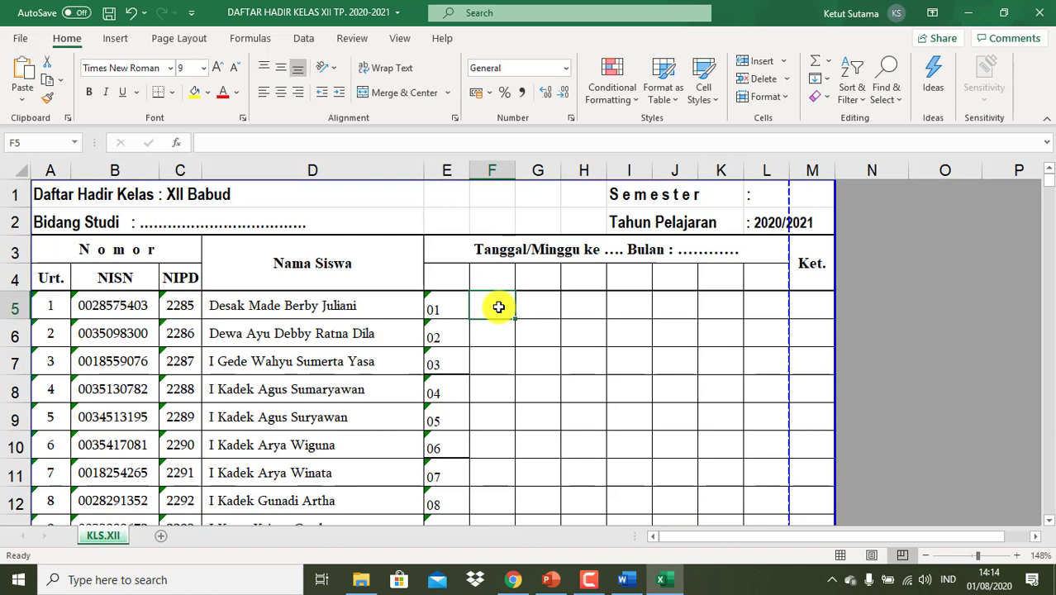
type("=")
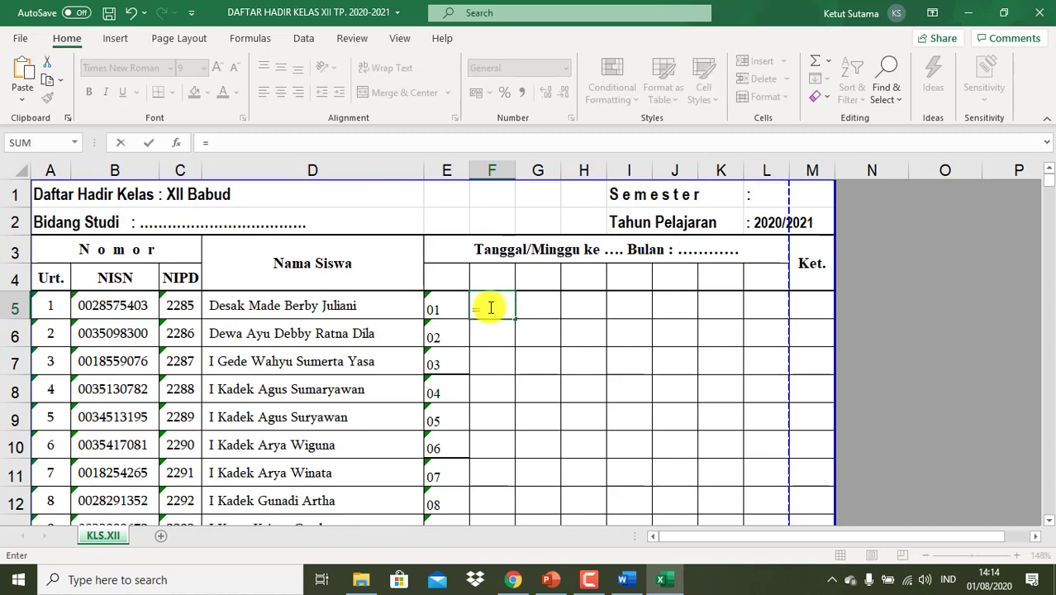
left_click(446, 309)
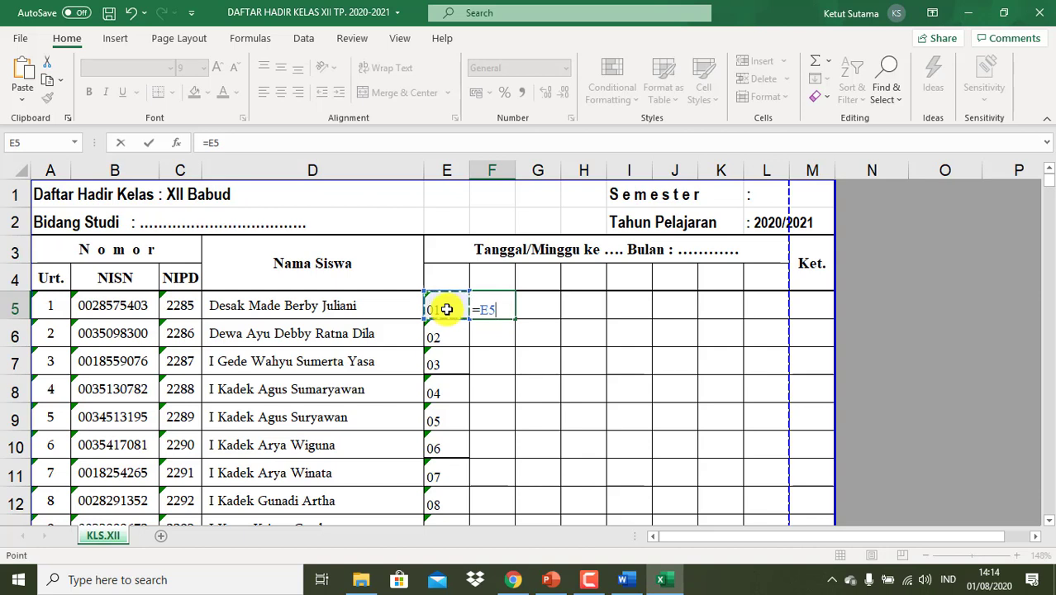
type("&\".")
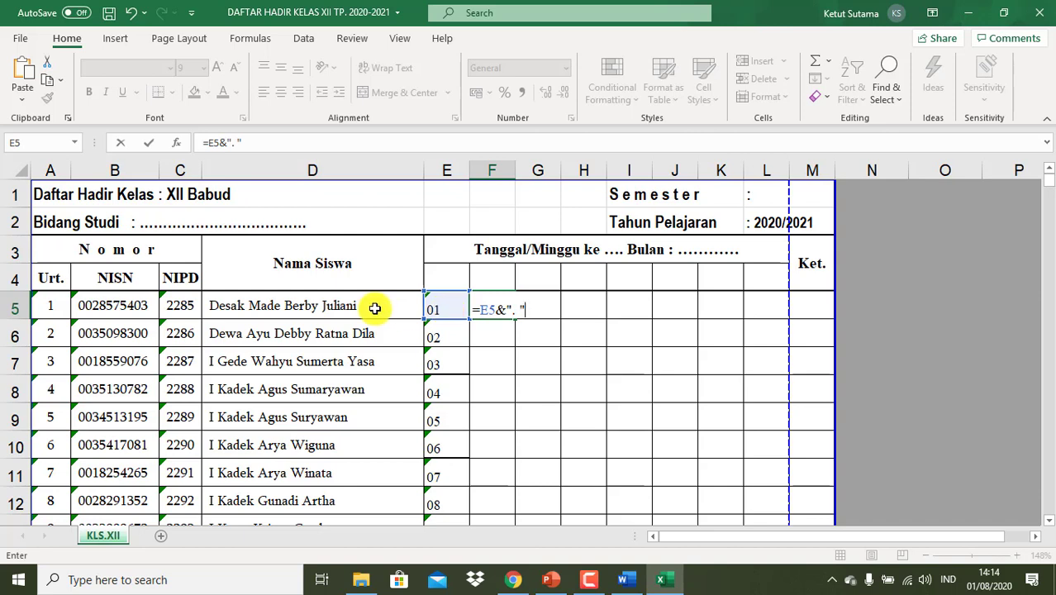
type("&")
left_click(338, 310)
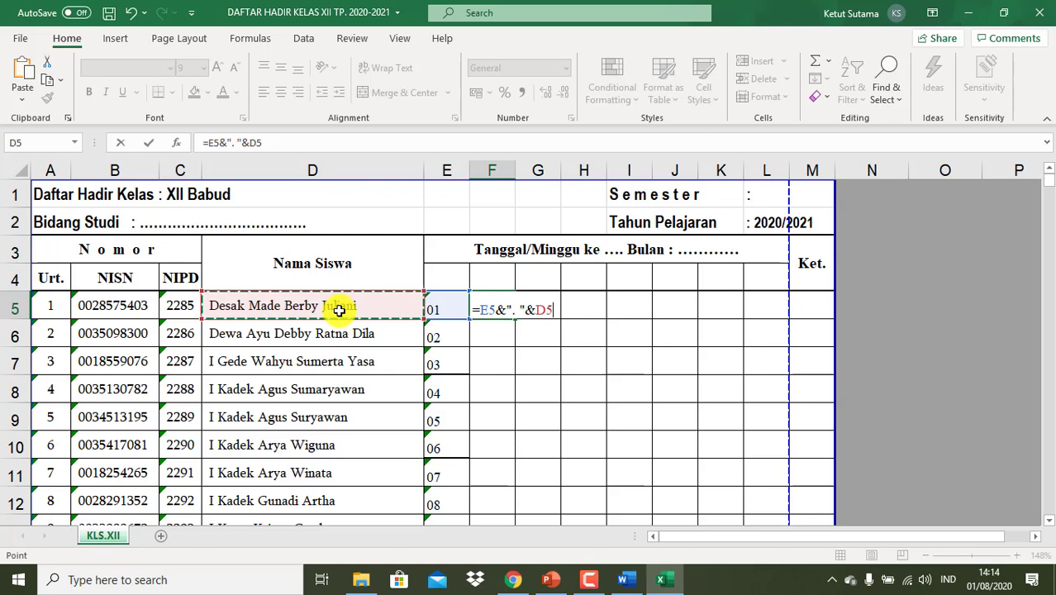
key("Return")
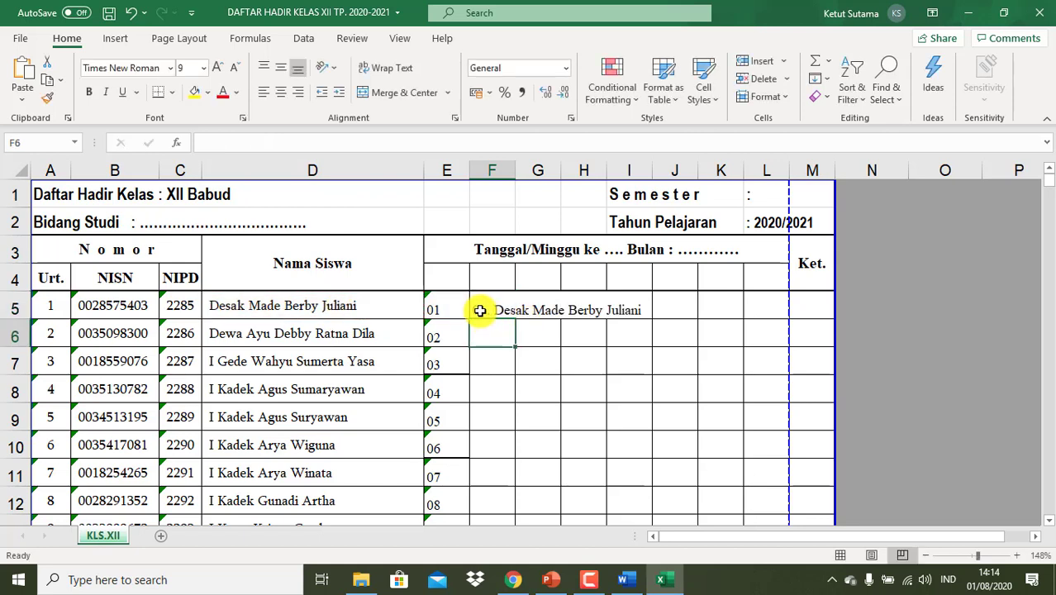
- Fill the formula down to F39 and copy the 35 numbered name labels
left_click(499, 306)
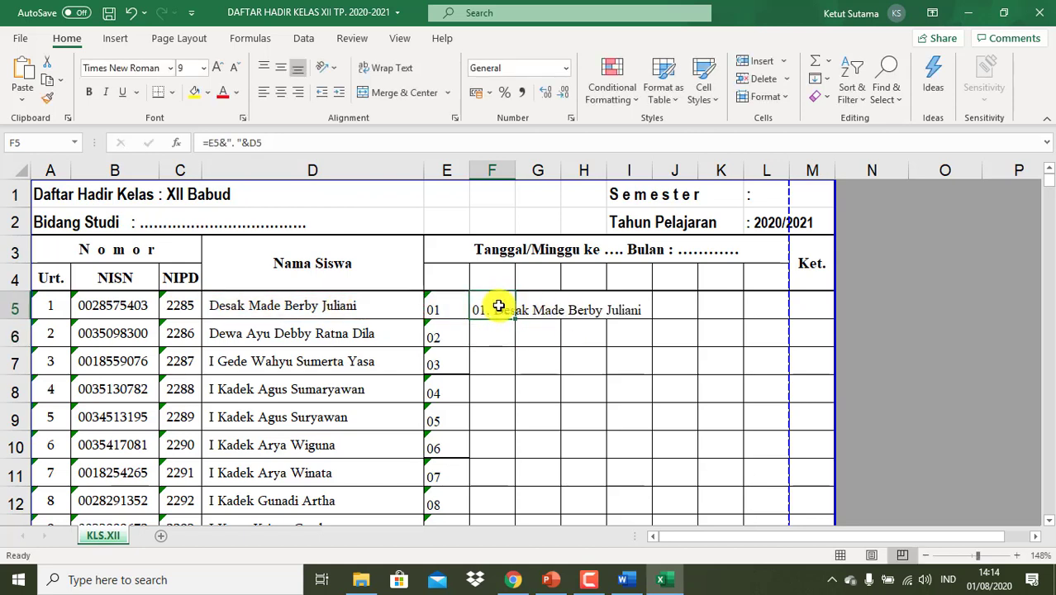
left_click_drag(516, 320, 515, 477)
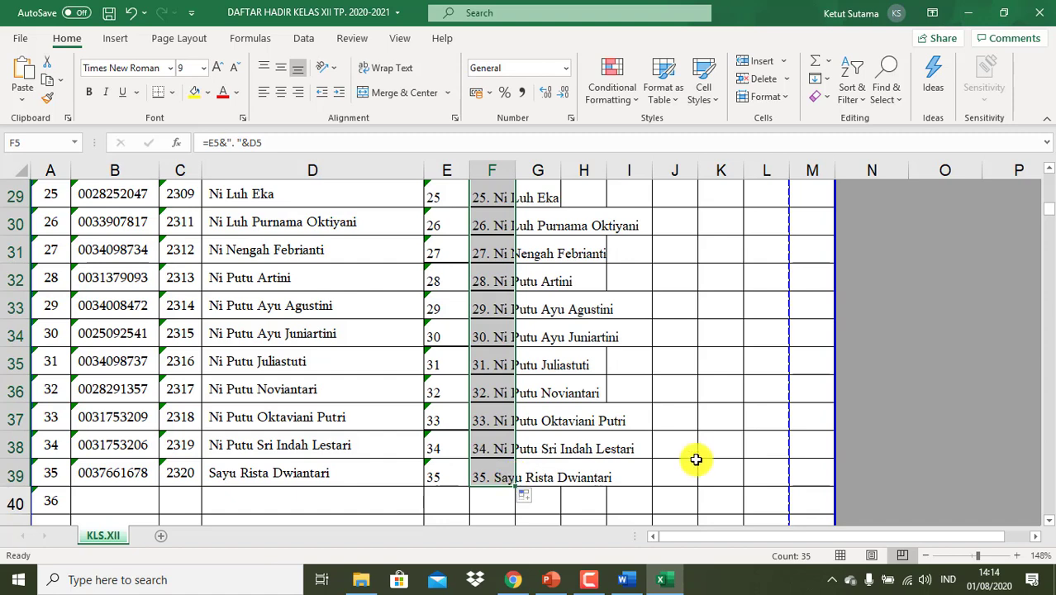
key("ctrl+c")
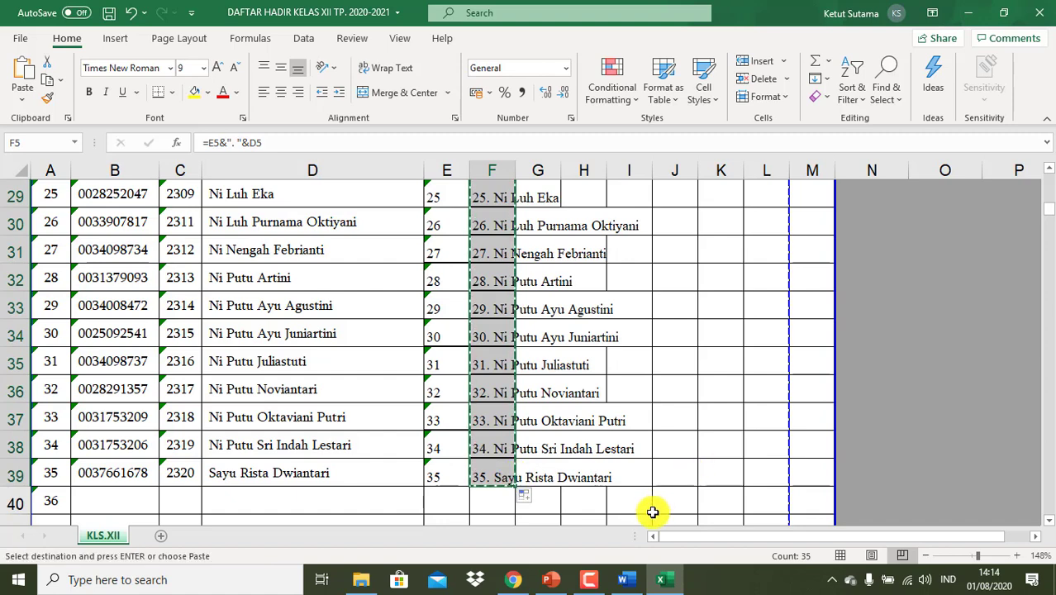
left_click(517, 579)
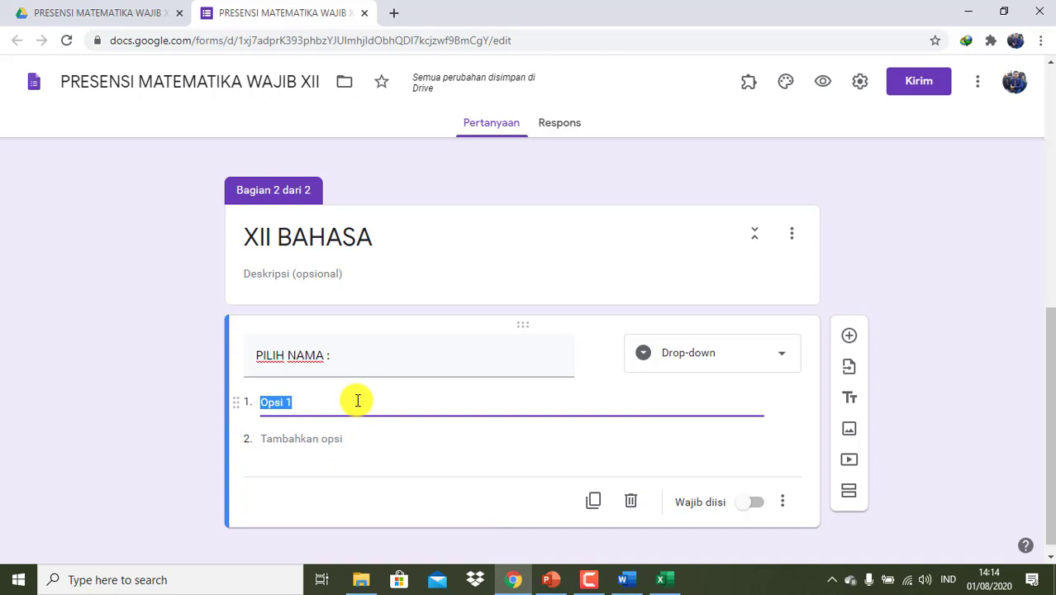
- Paste the 35 numbered names as XII BAHASA drop-down options, then add a third section
right_click(358, 400)
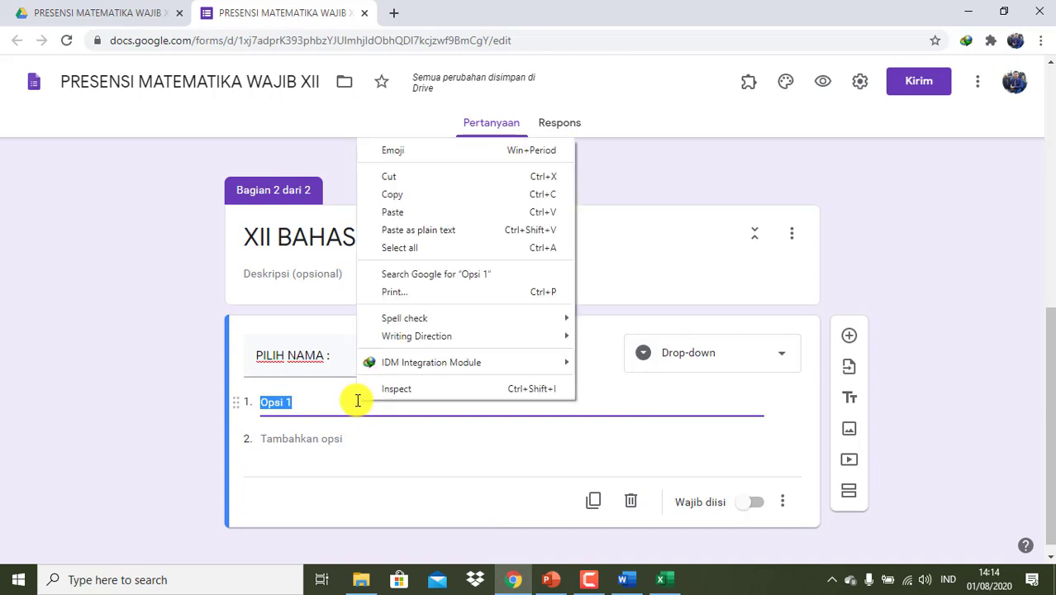
left_click(416, 212)
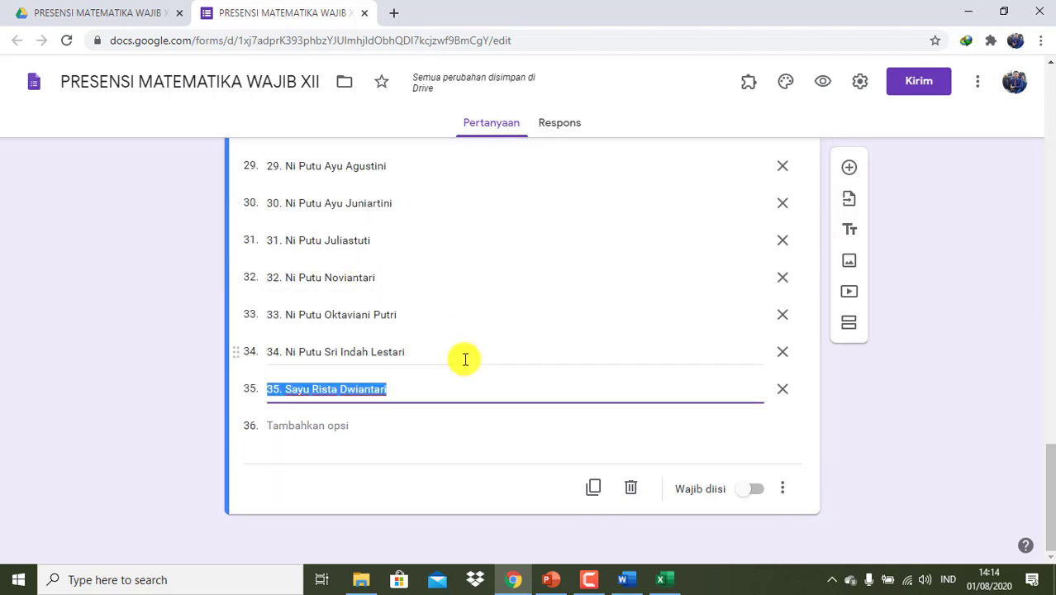
scroll(465, 359, "up", 9)
scroll(463, 358, "up", 8)
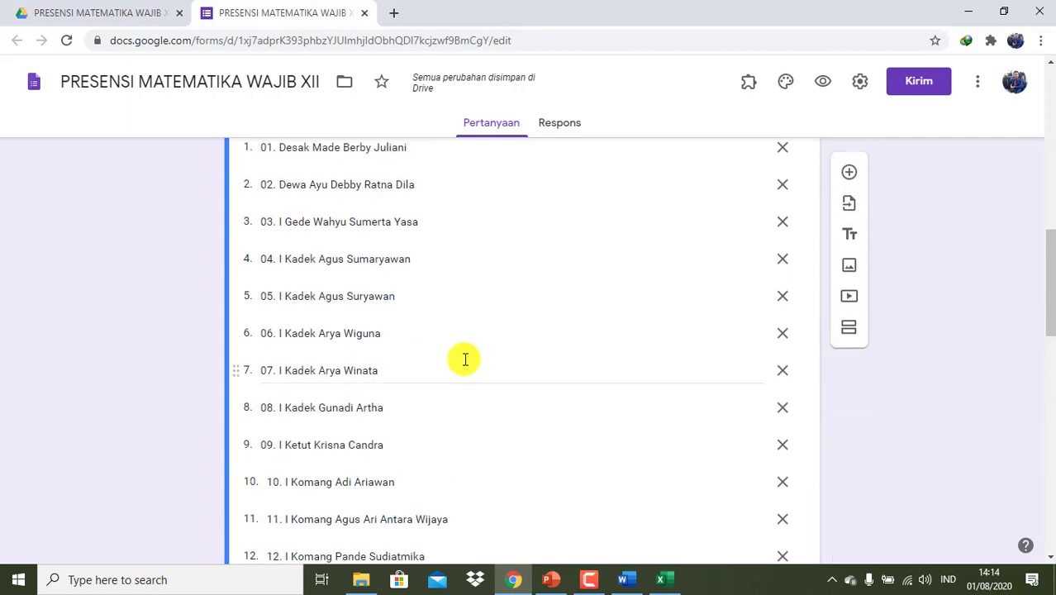
scroll(463, 358, "down", 3)
scroll(463, 357, "down", 15)
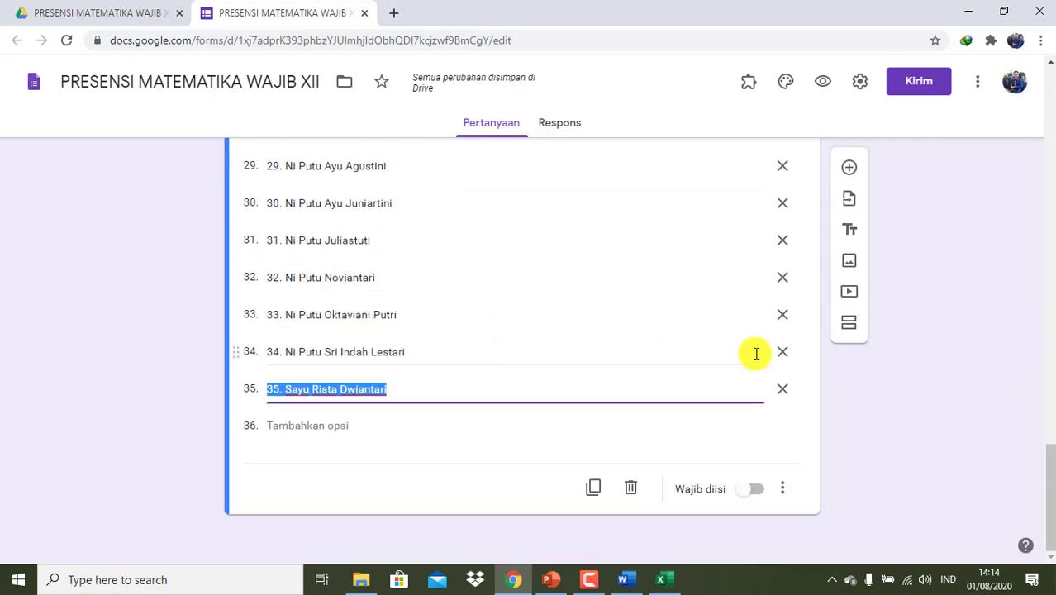
left_click(851, 326)
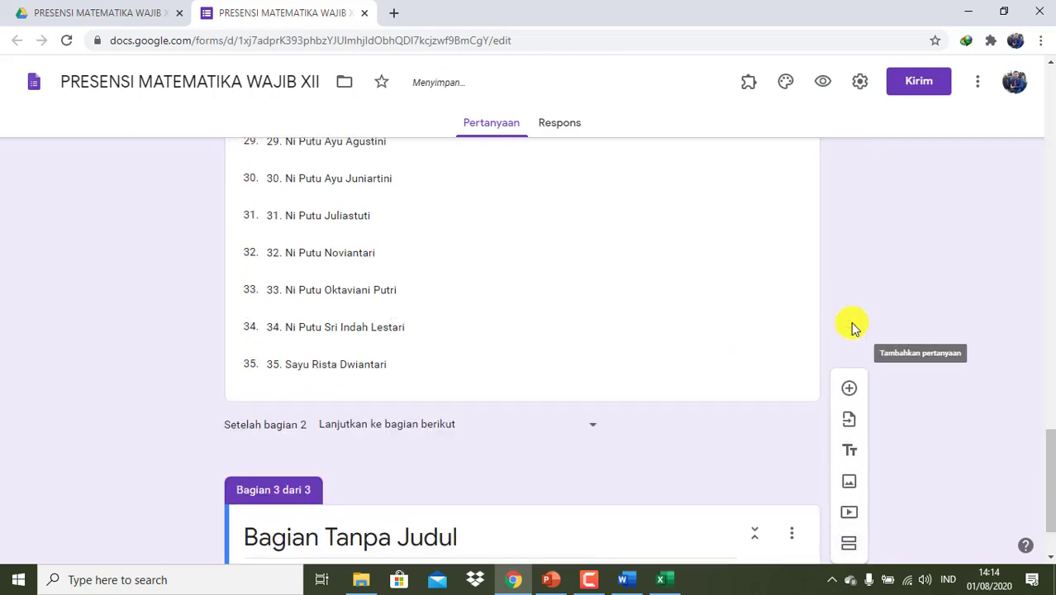
- Title the third section XII IPS 1, add a 'PILIH NAMA :' question, and select its Opsi 1 placeholder
left_click(465, 535)
type("XII IPS 1")
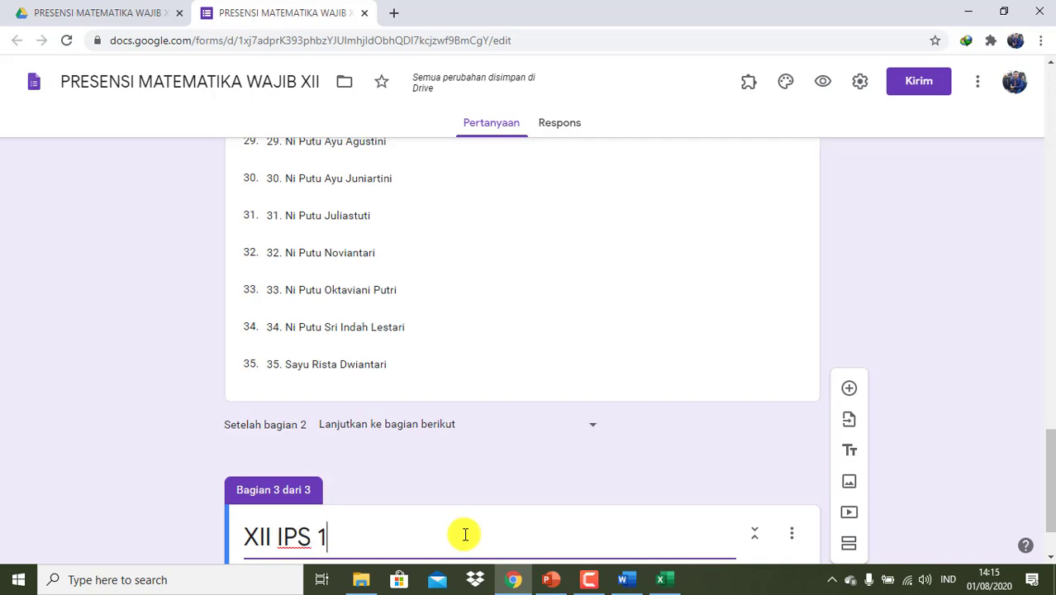
scroll(573, 441, "down", 1)
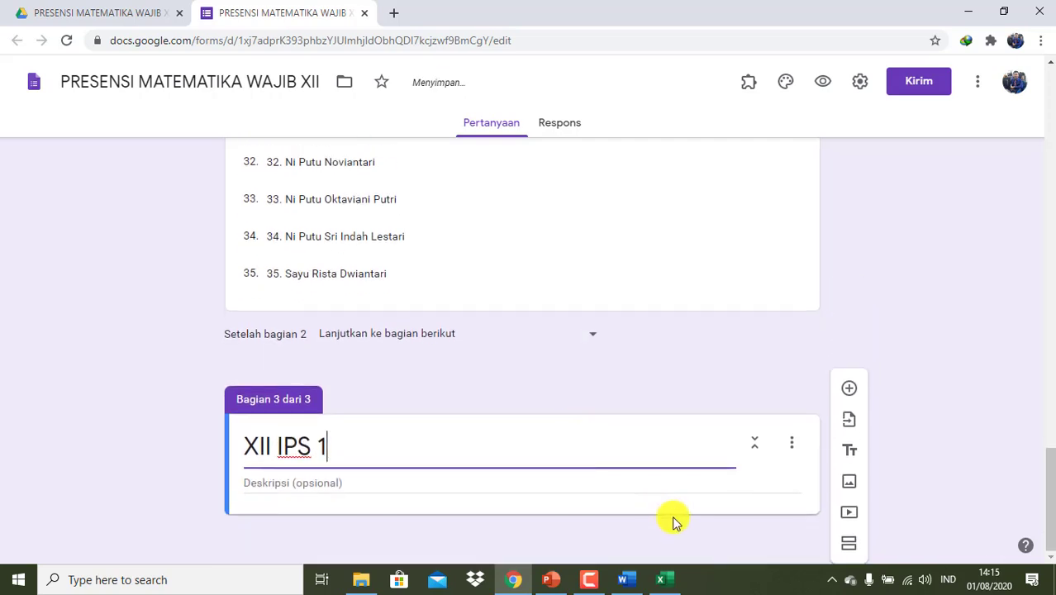
left_click(674, 520)
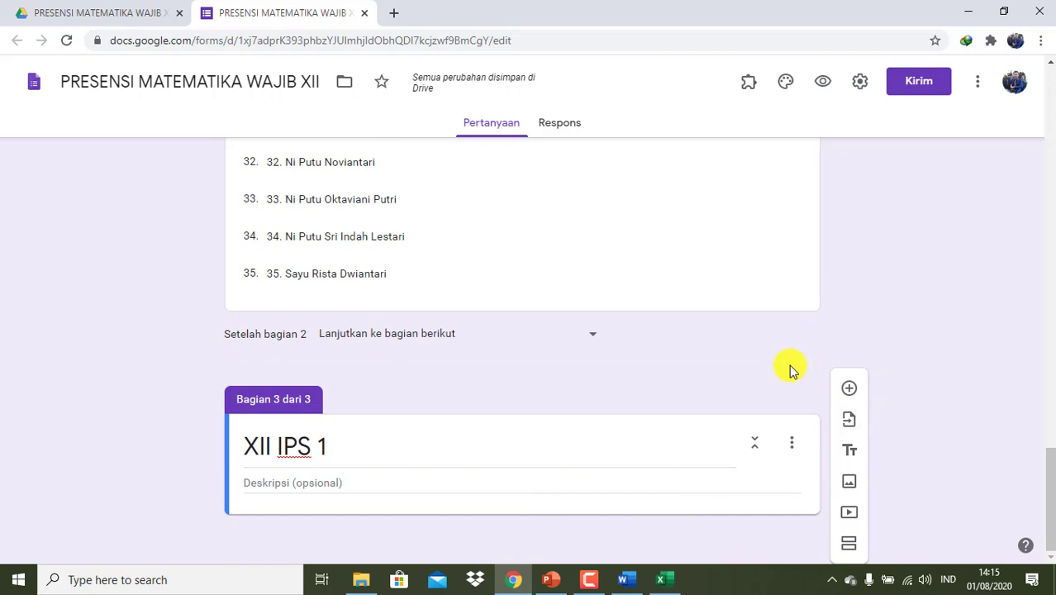
left_click(849, 390)
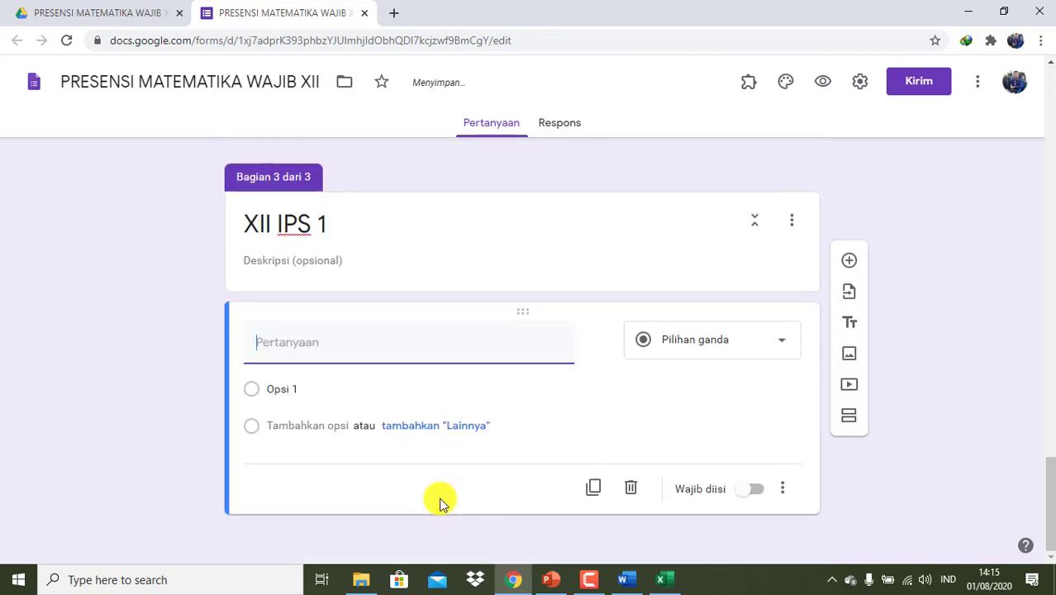
type("PILI")
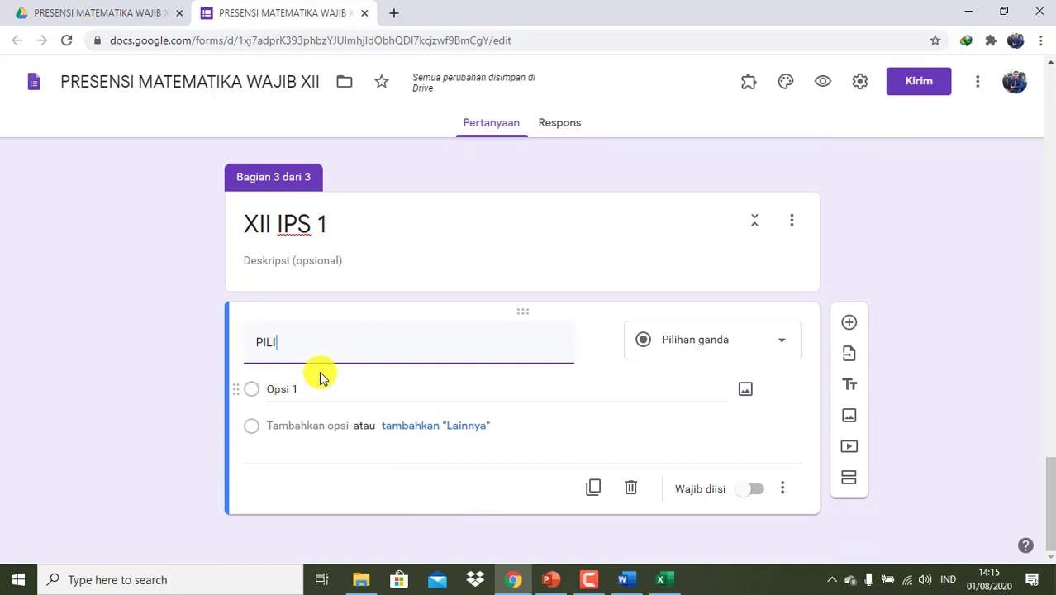
type("H NAMA :")
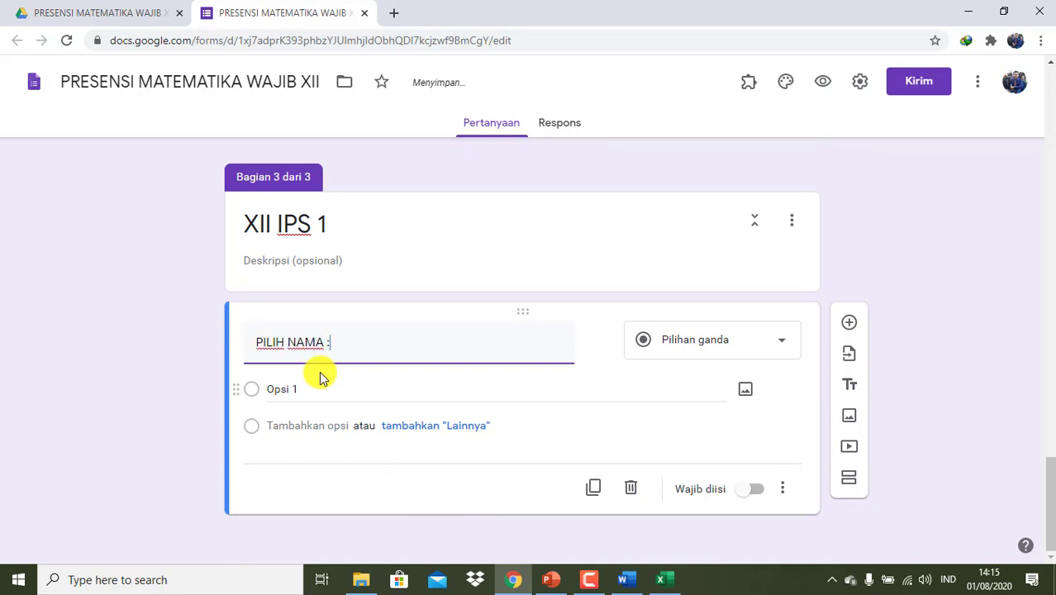
left_click(302, 390)
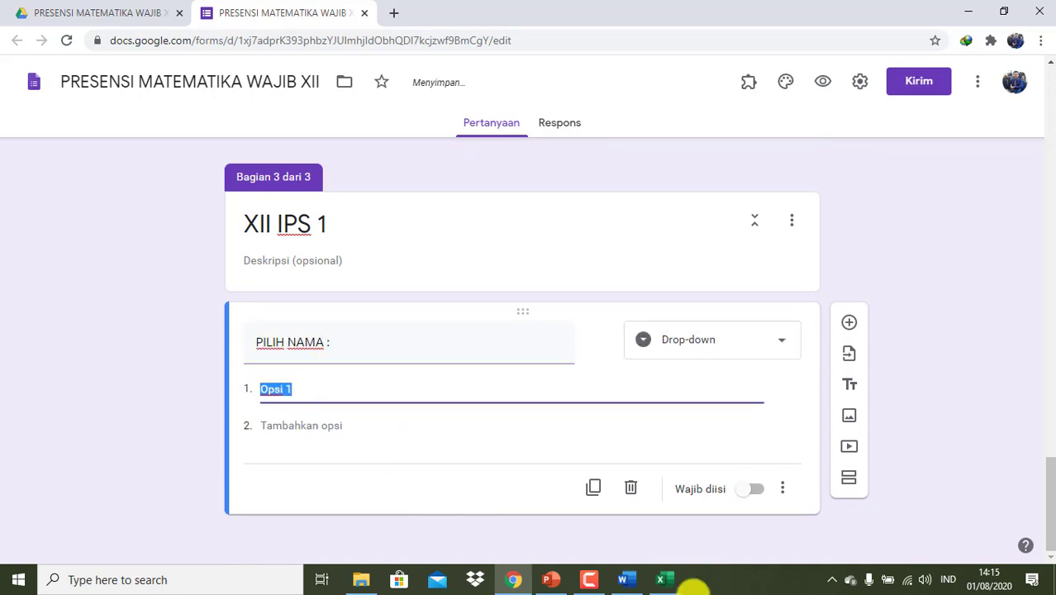
- Delete rows 42–51, the signature and heading rows separating the two class lists
left_click(662, 579)
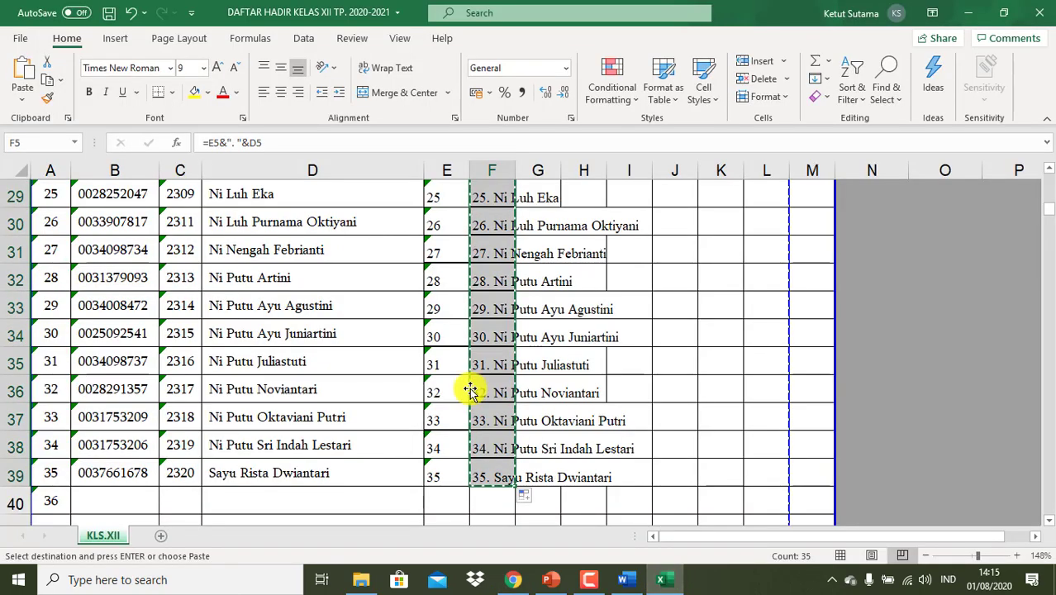
scroll(478, 400, "down", 3)
scroll(469, 390, "down", 2)
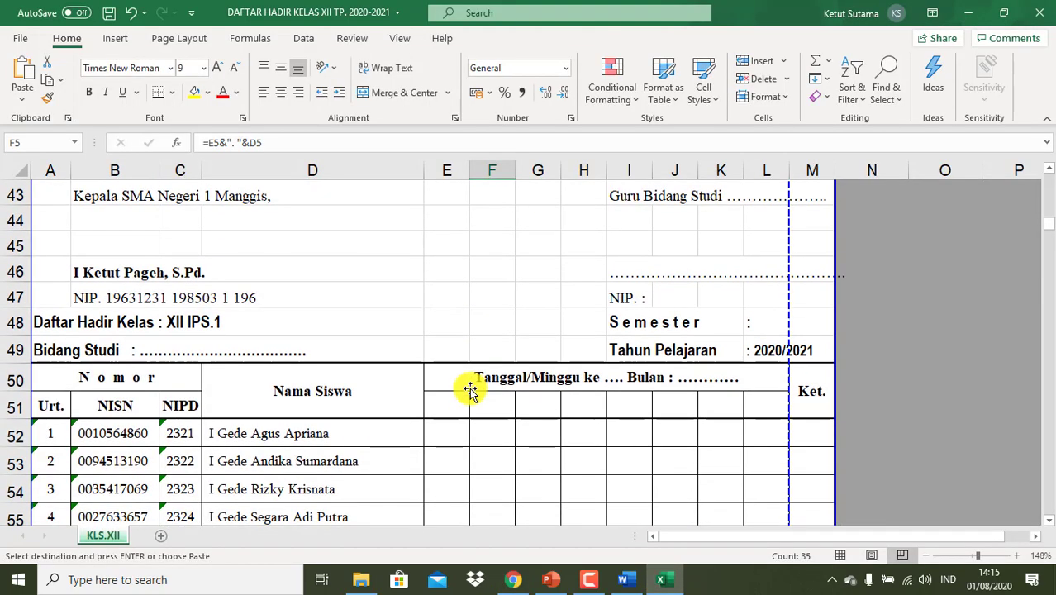
scroll(469, 390, "up", 2)
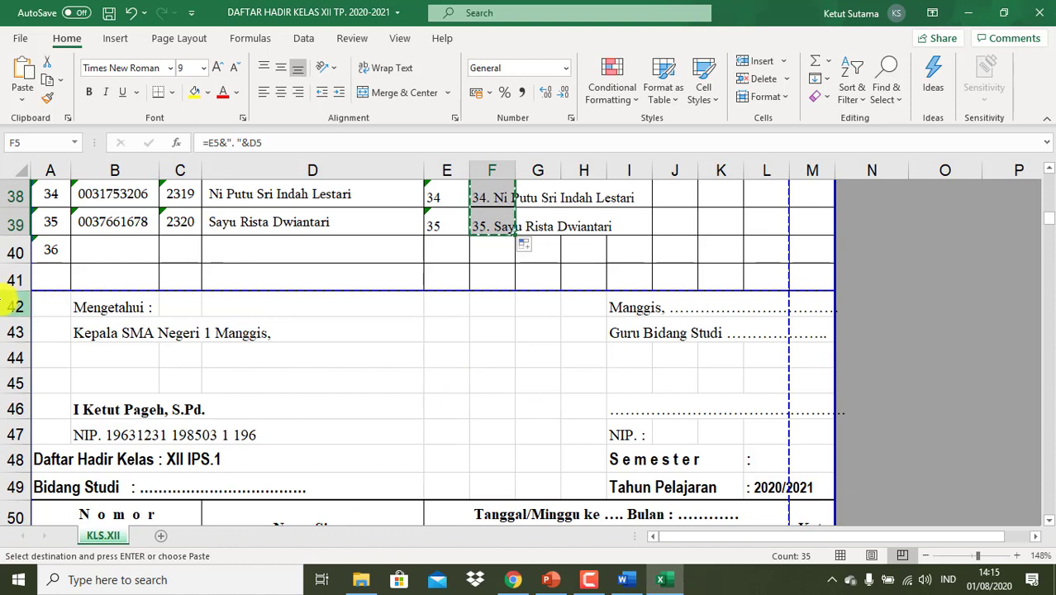
left_click_drag(6, 301, 15, 487)
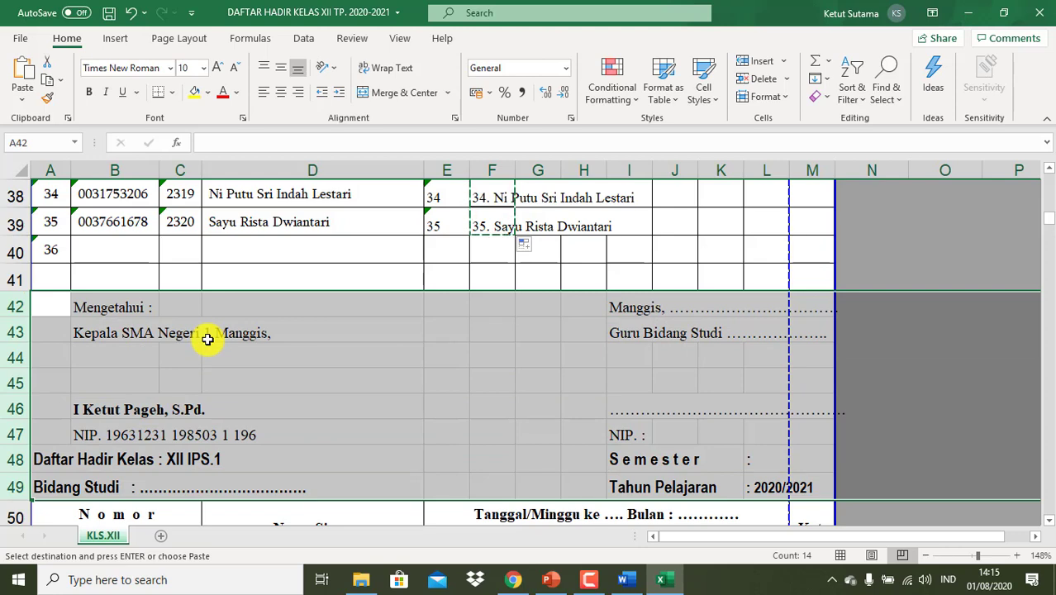
left_click_drag(207, 339, 207, 339)
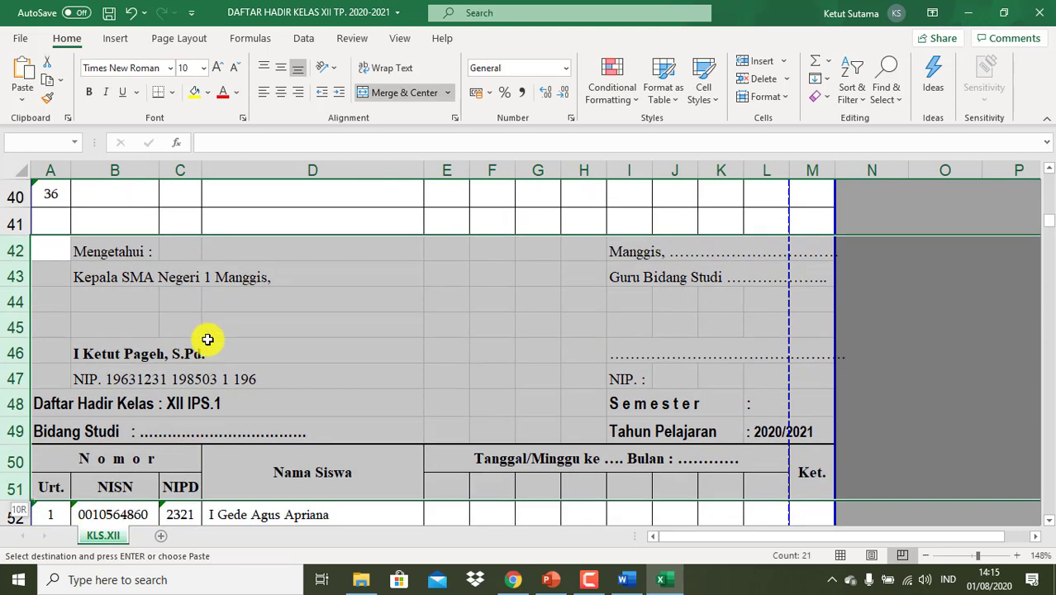
right_click(332, 359)
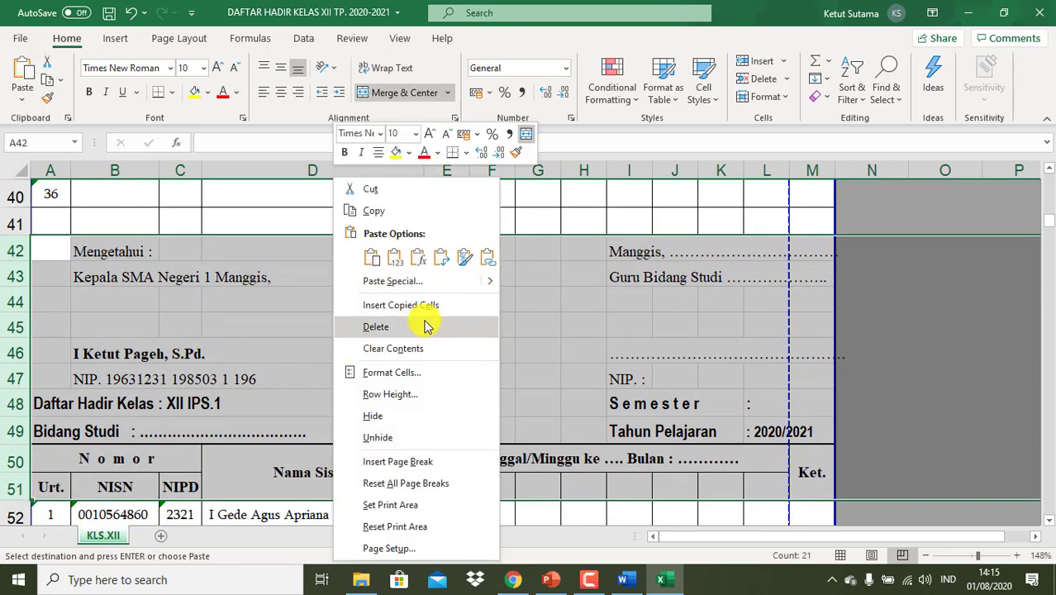
left_click(376, 327)
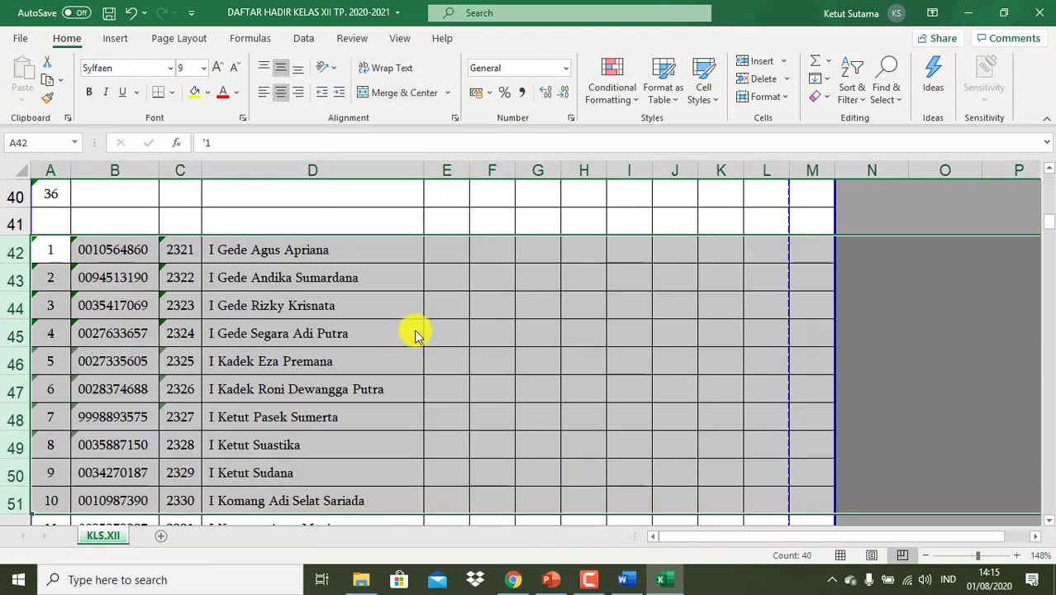
scroll(416, 335, "up", 2)
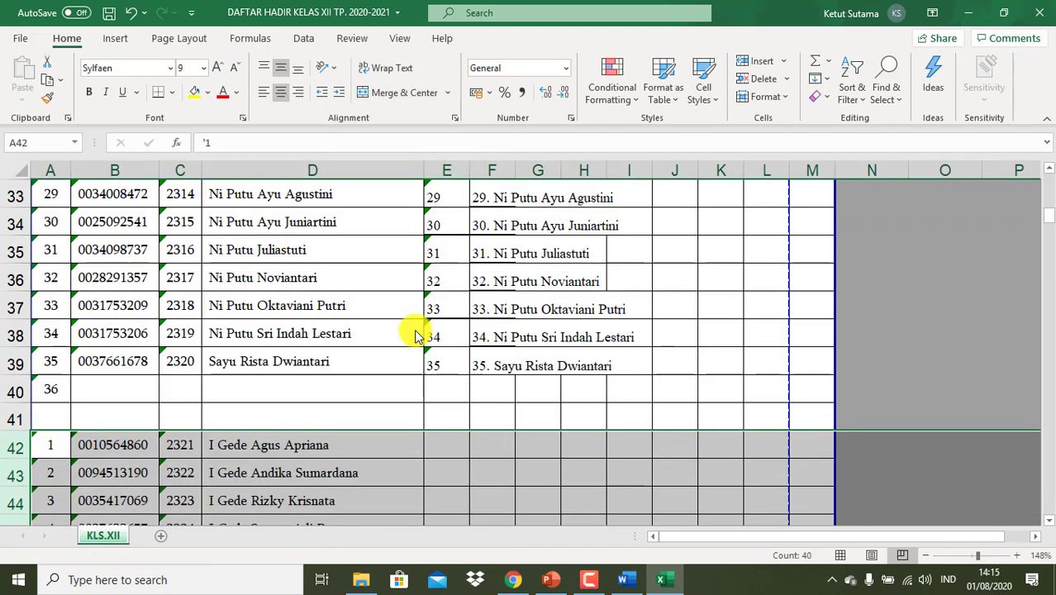
- Number the second class 01, 02, 03 from E42 and fill down to 34 in E75
left_click(452, 441)
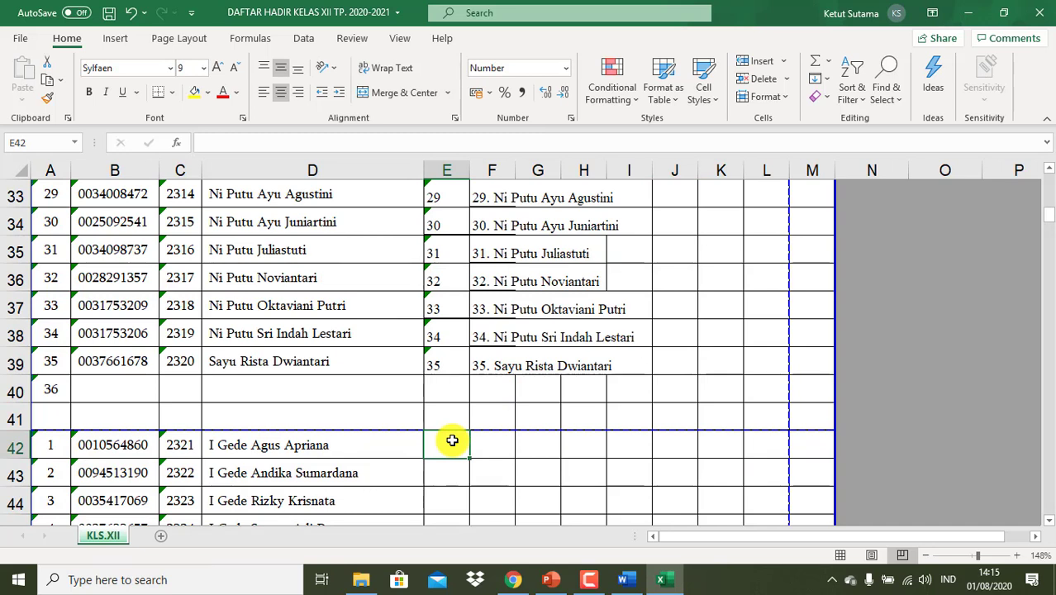
type("'01")
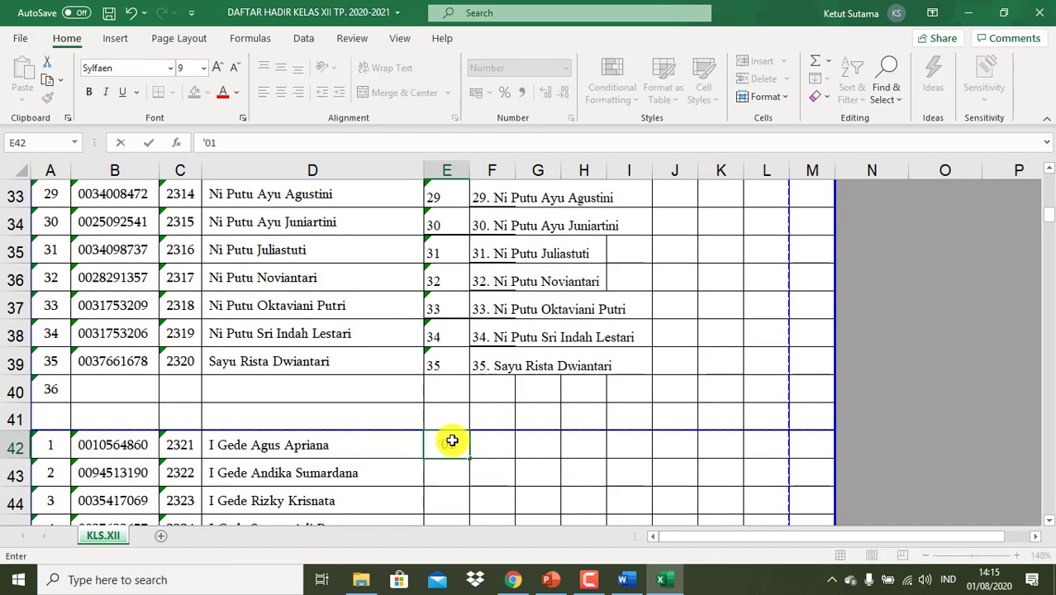
key("Return")
type("'09")
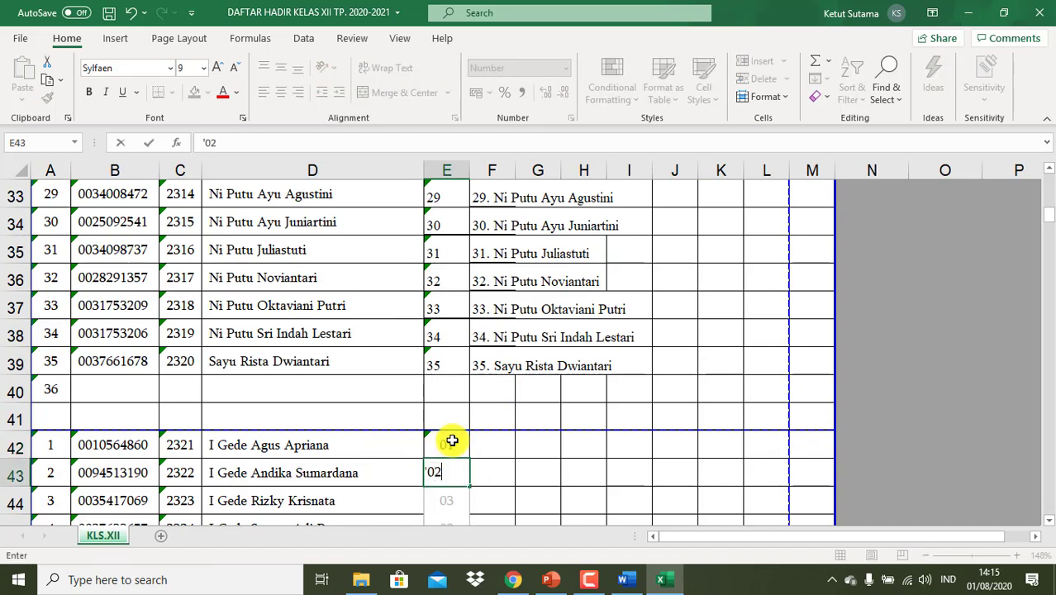
key("Return")
type("'03")
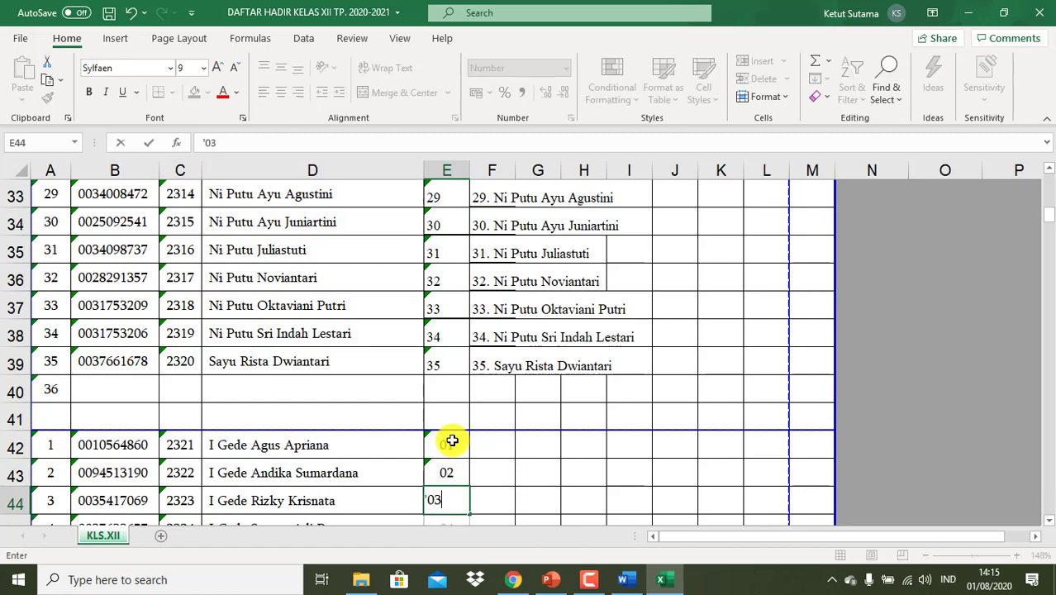
key("Return")
left_click(447, 413)
key("shift+Down")
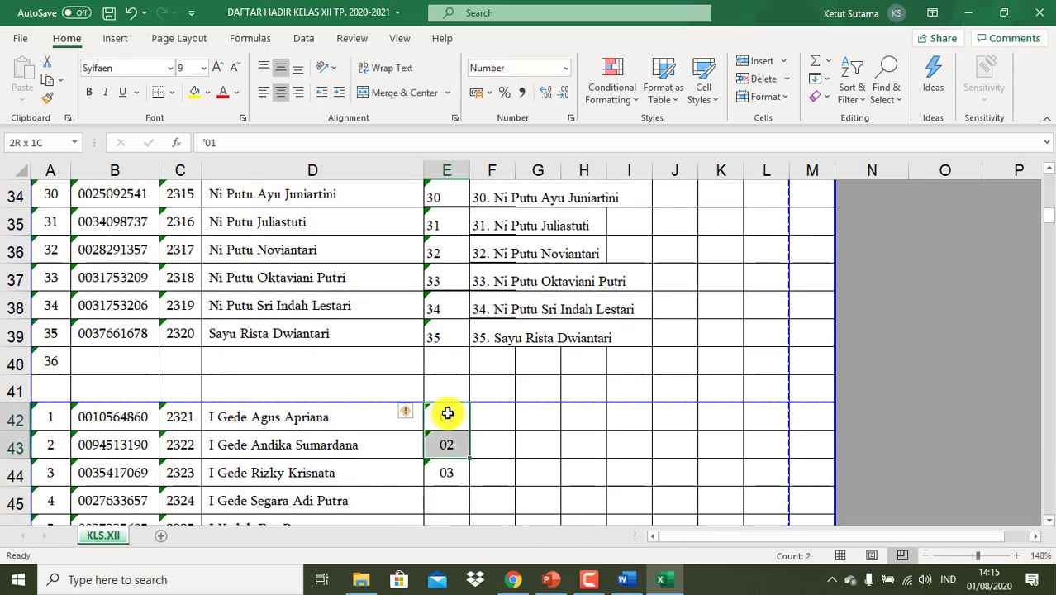
key("shift+Down")
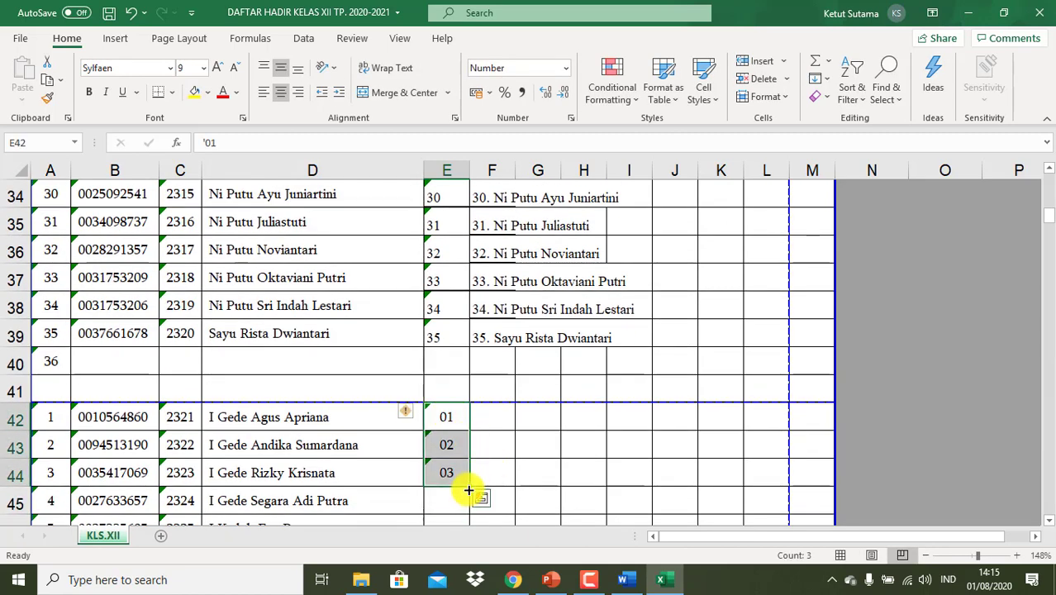
left_click_drag(469, 485, 461, 427)
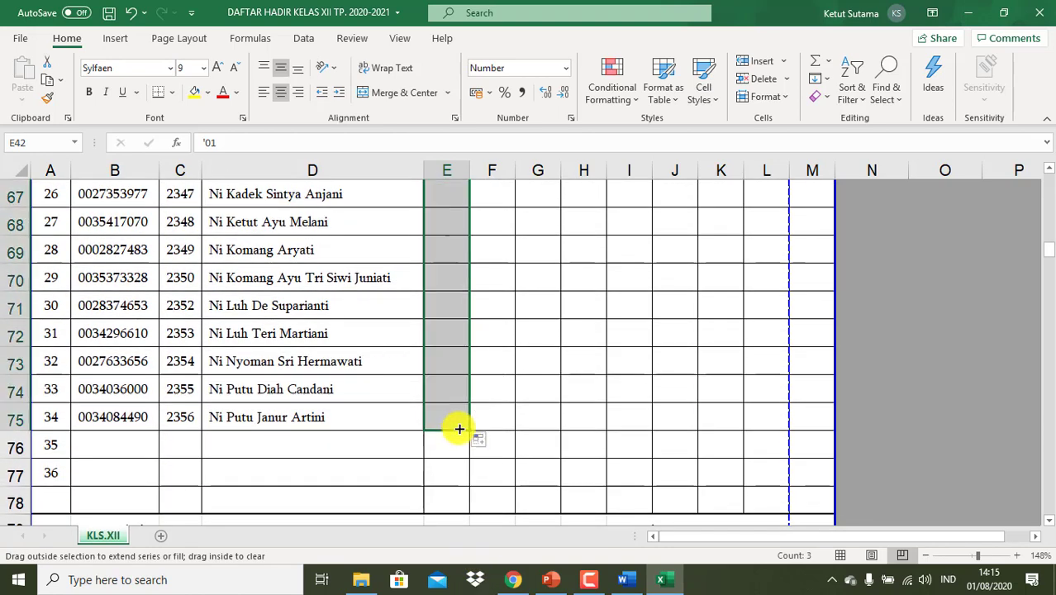
scroll(568, 380, "up", 9)
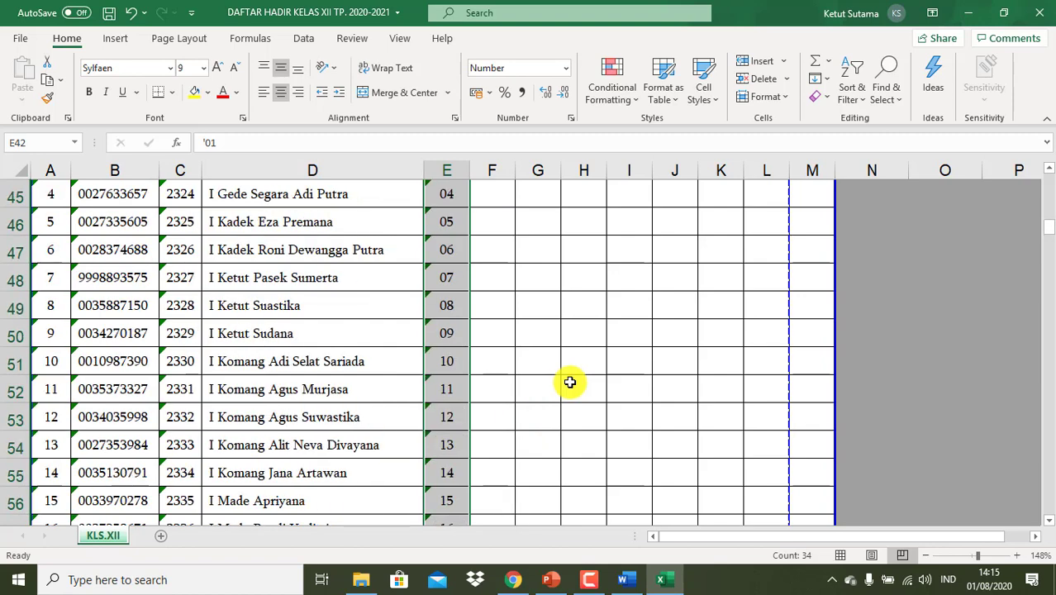
scroll(570, 382, "up", 1)
- Extend the numbered-name formula from F39 to F75, then copy F42:F75
left_click(538, 256)
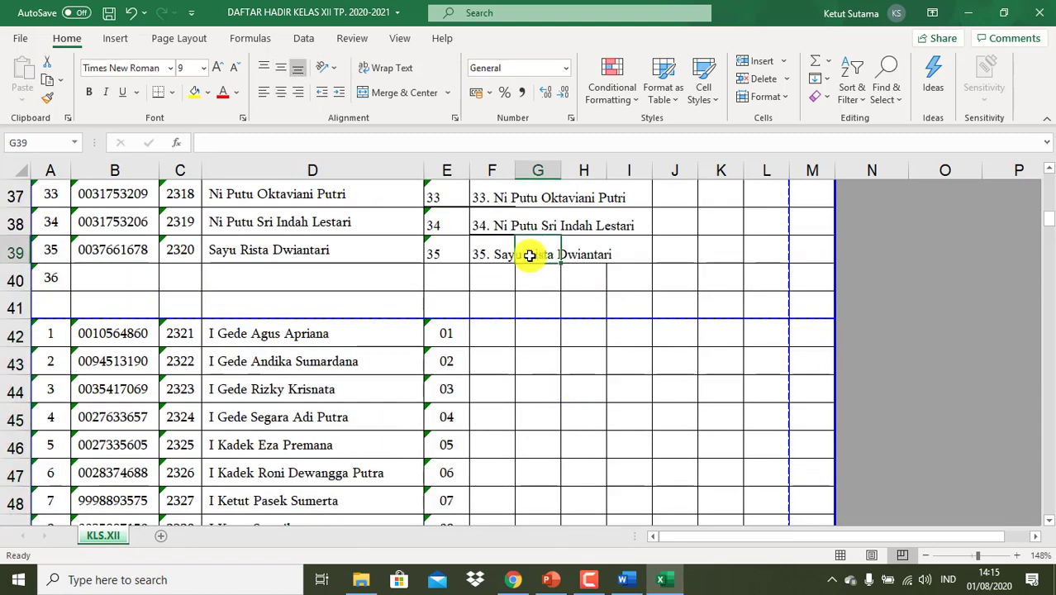
left_click(504, 258)
left_click_drag(517, 265, 523, 291)
scroll(527, 346, "down", 1)
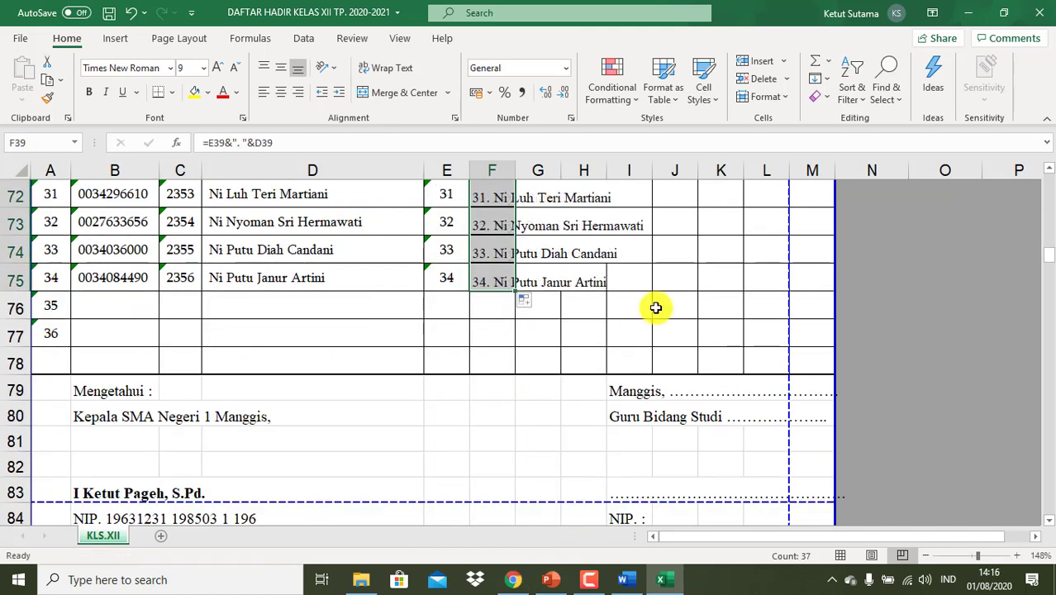
scroll(653, 305, "up", 6)
scroll(655, 307, "up", 3)
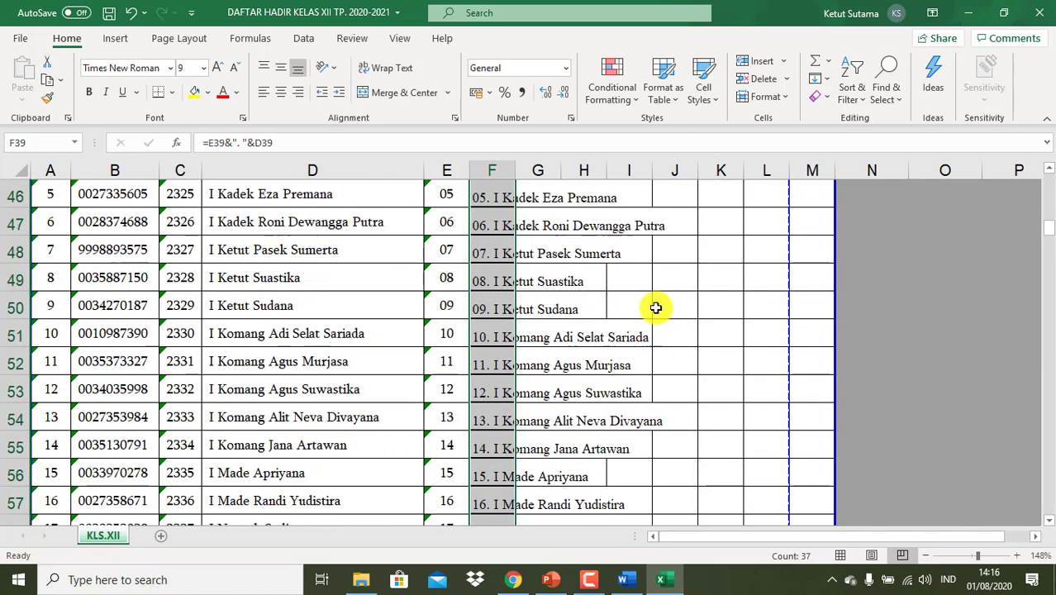
scroll(655, 307, "up", 2)
left_click(497, 282)
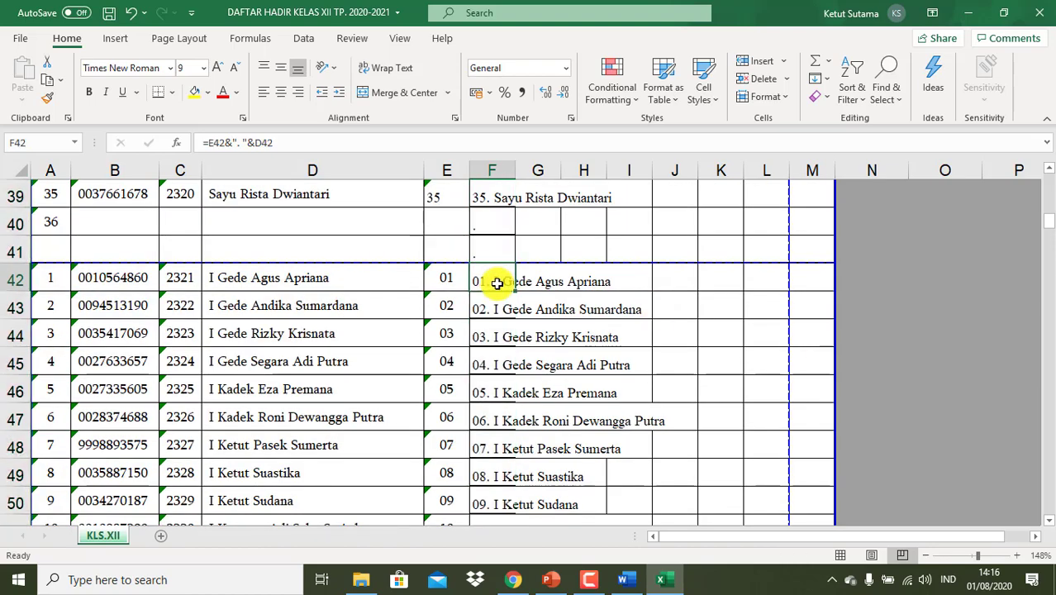
key("shift+Down")
key("shift+Down")
key("shift+Down")
key("shift+Down")
key("shift+Down")
key("shift+Down")
key("shift+Down")
key("shift+Down")
key("shift+Down")
key("shift+Down")
key("shift+Down")
key("shift+Down")
key("shift+Down")
key("shift+Down")
key("shift+Down")
key("shift+Down")
key("shift+Down")
key("shift+Down")
key("shift+Down")
key("shift+Down")
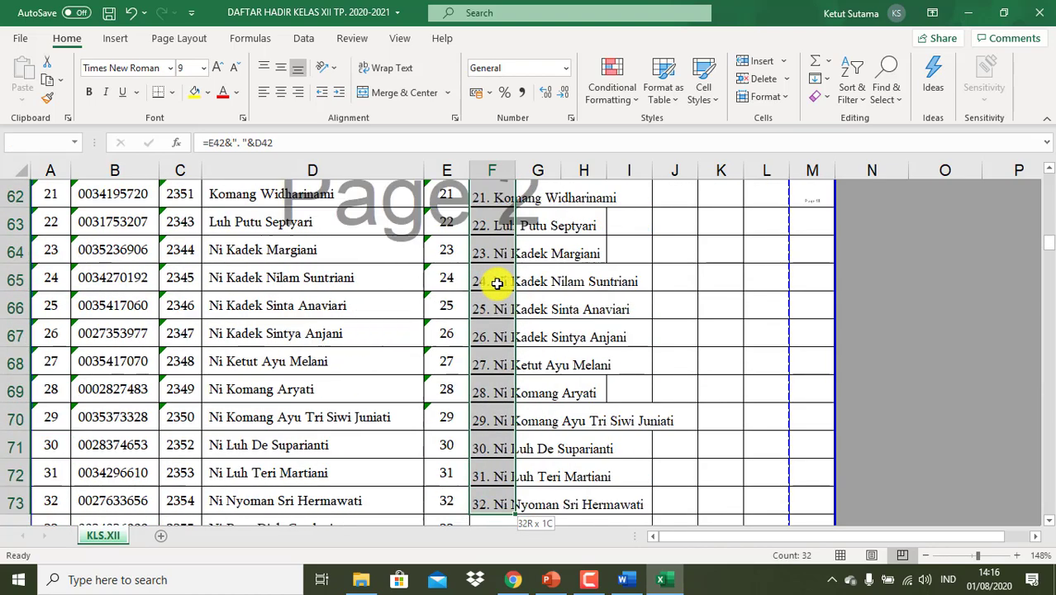
key("shift+Down")
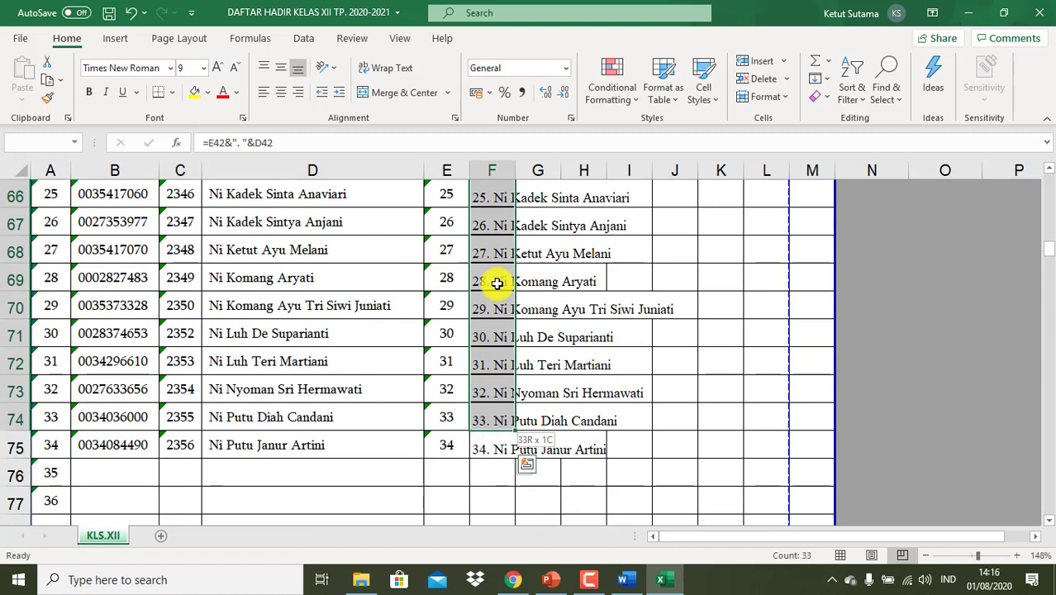
key("ctrl+c")
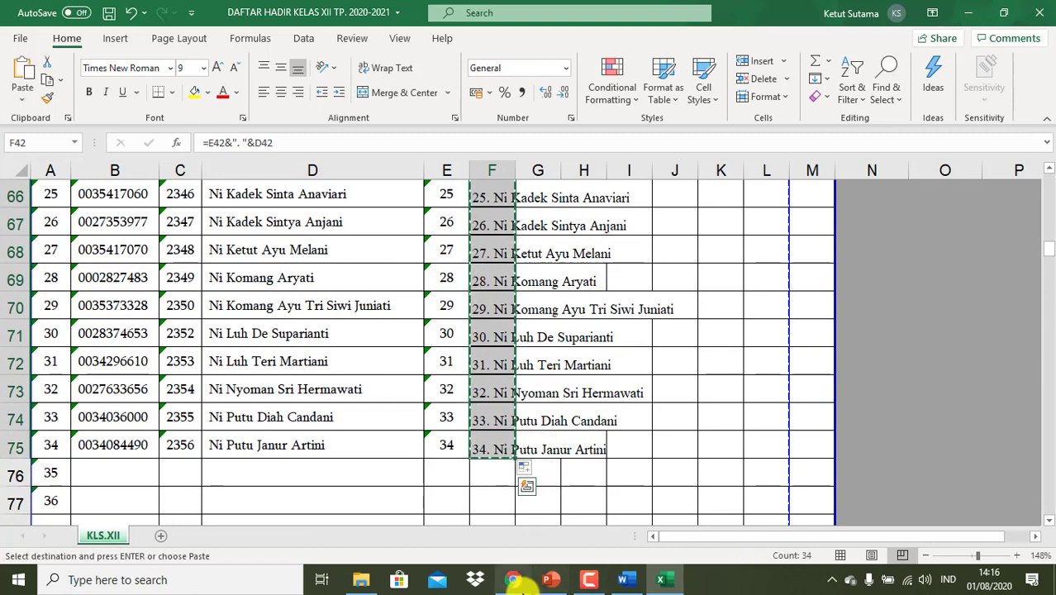
- Paste the copied names 01. through 34. into the XII IPS 1 drop-down's Opsi 1 field
left_click(513, 580)
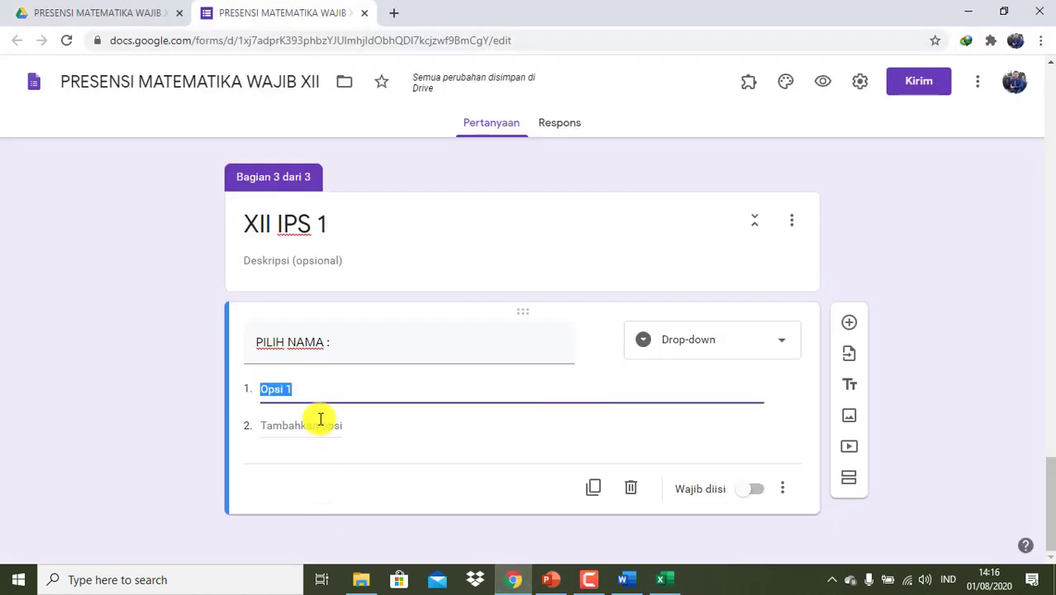
key("ctrl+v")
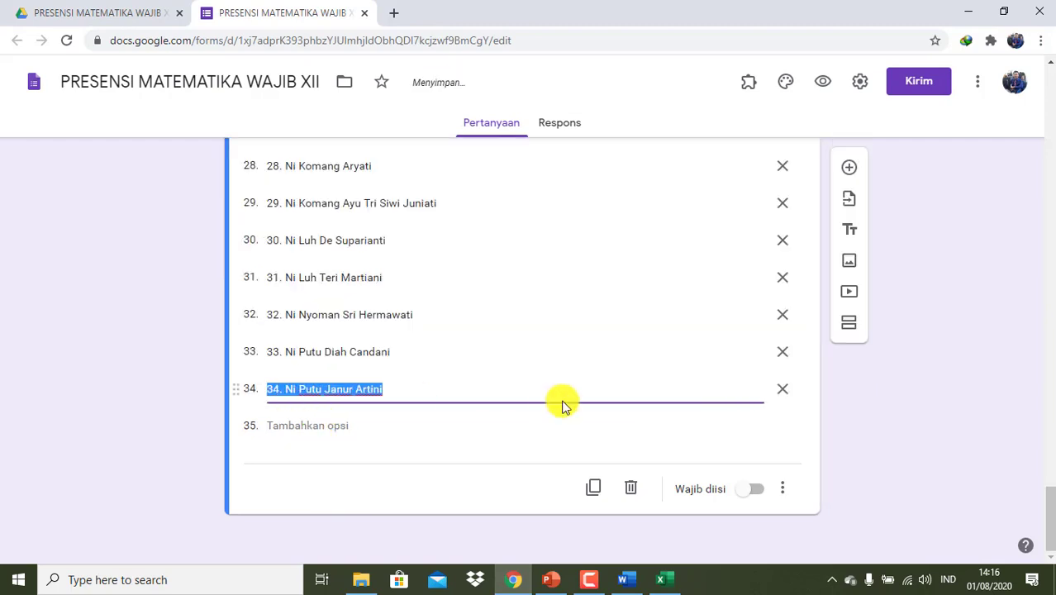
scroll(830, 401, "up", 10)
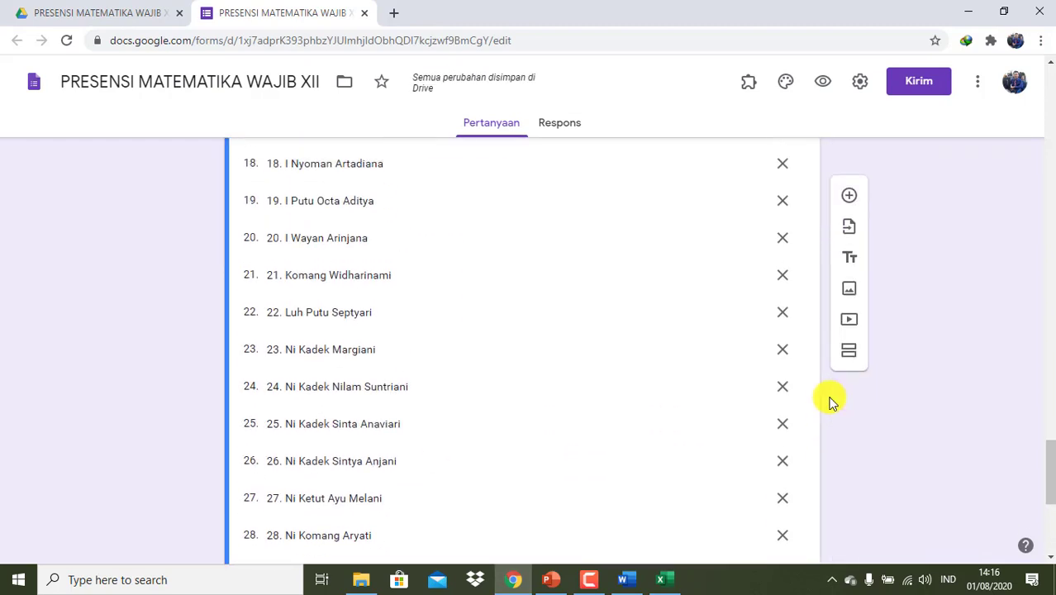
scroll(829, 402, "up", 5)
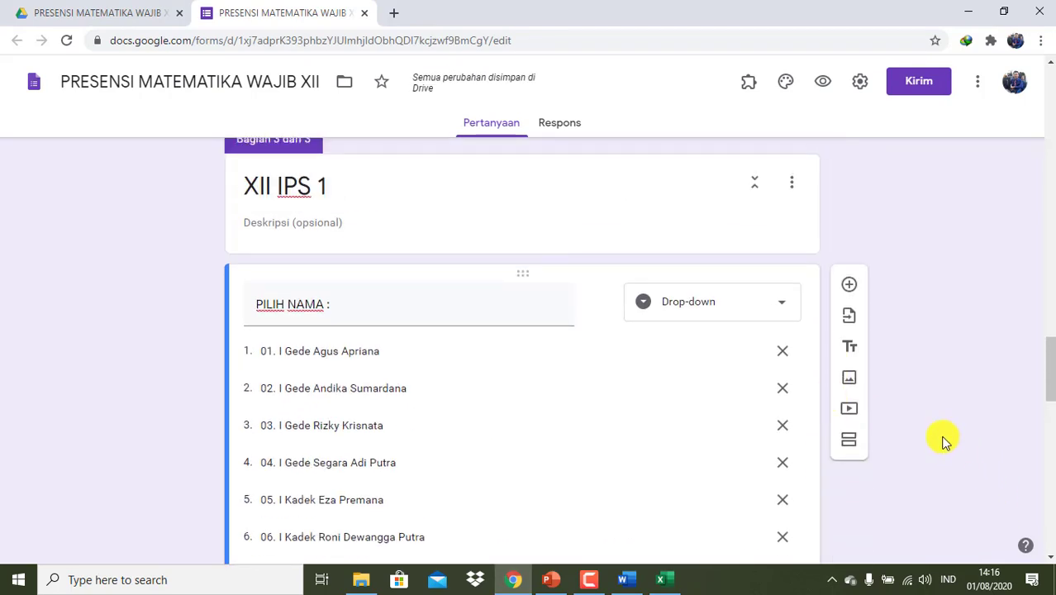
scroll(944, 440, "down", 3)
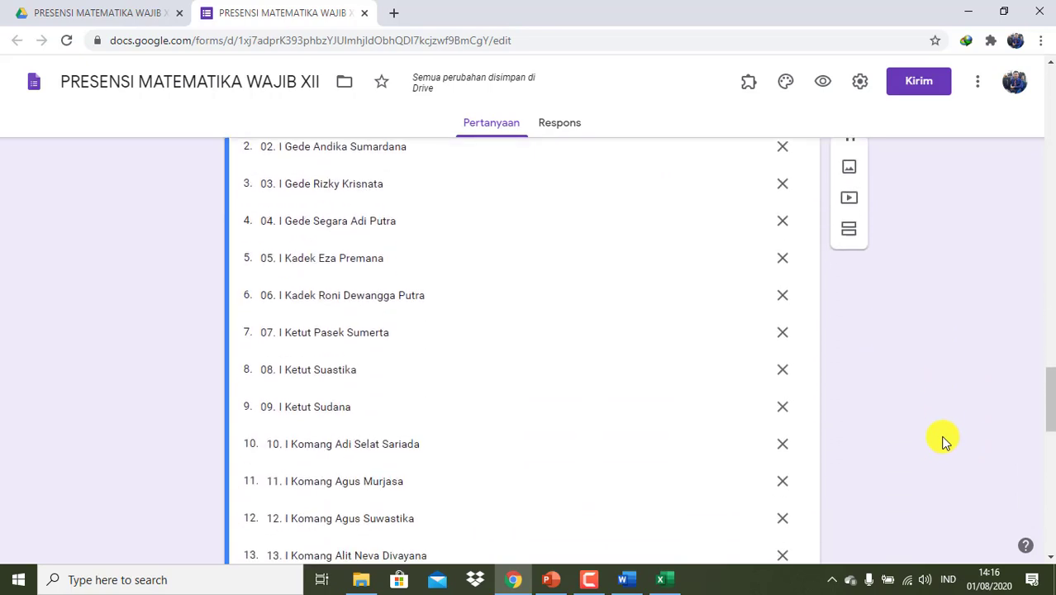
- Add a fourth section after XII IPS 1 and title it XII IPS 2
left_click(846, 323)
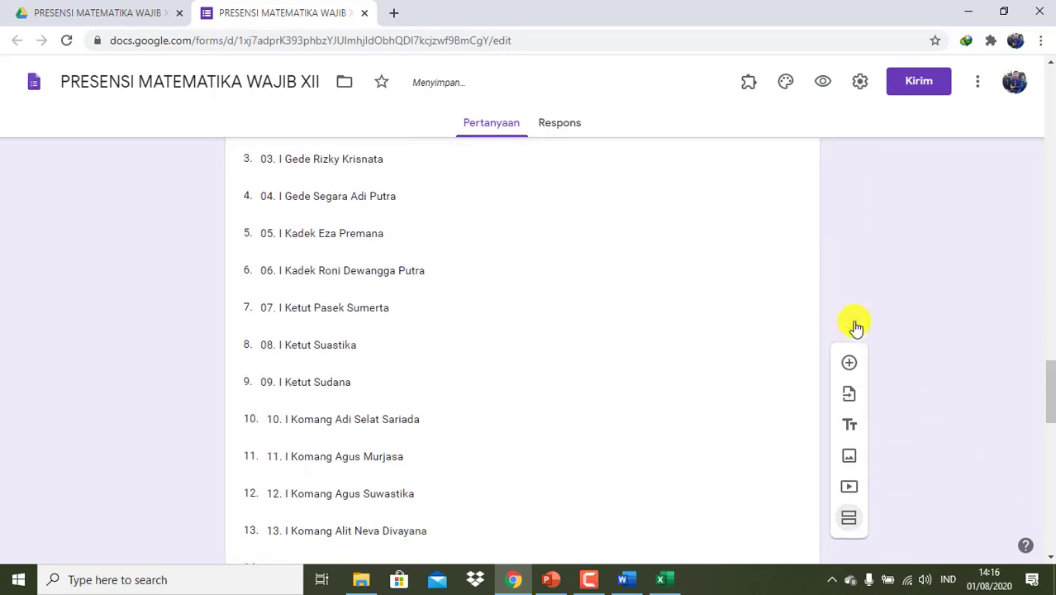
scroll(477, 465, "down", 7)
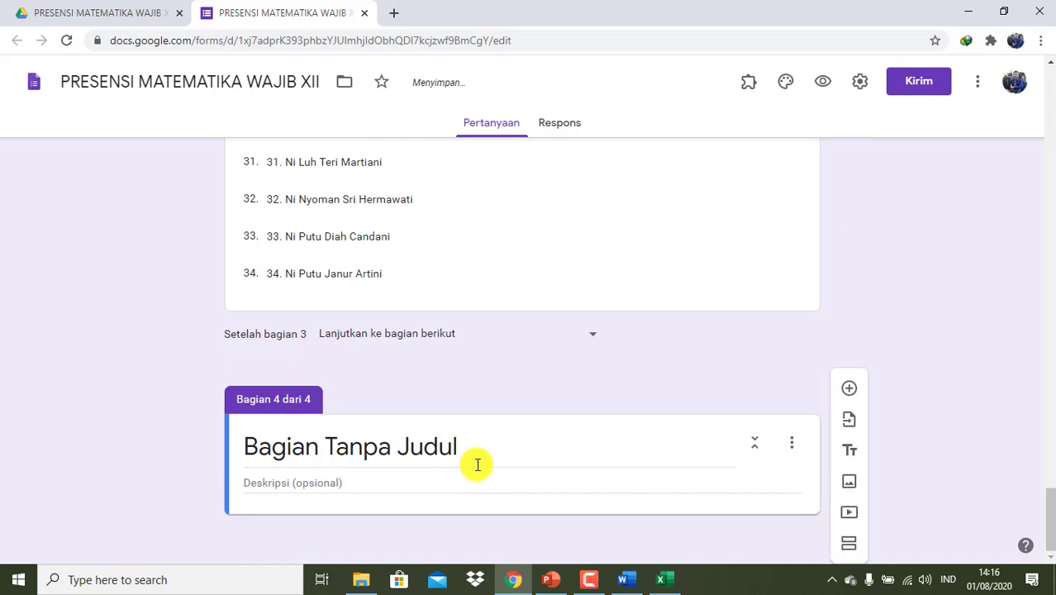
left_click(509, 450)
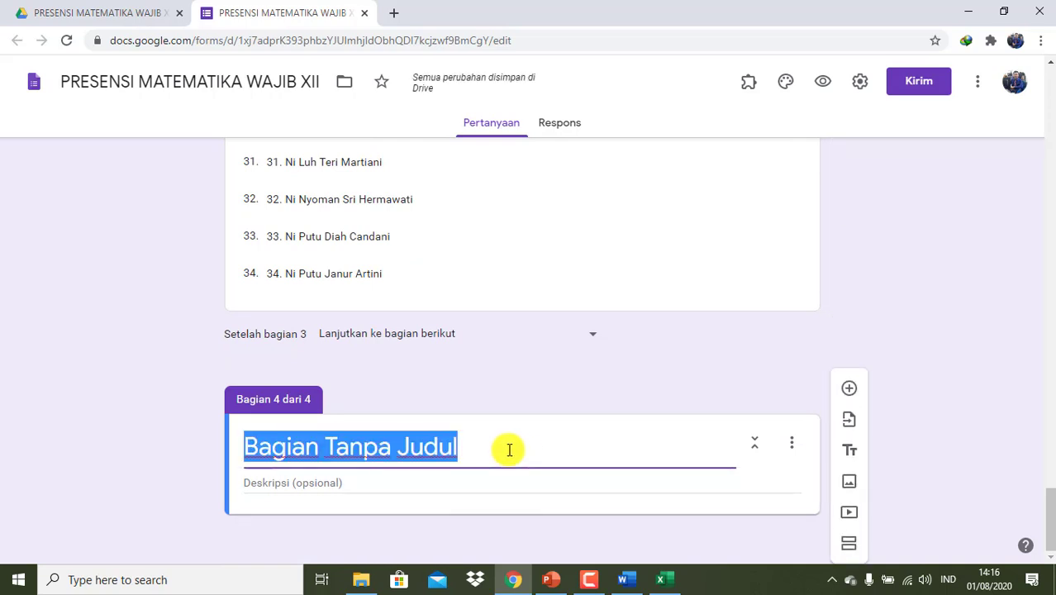
type("XII IPS 2")
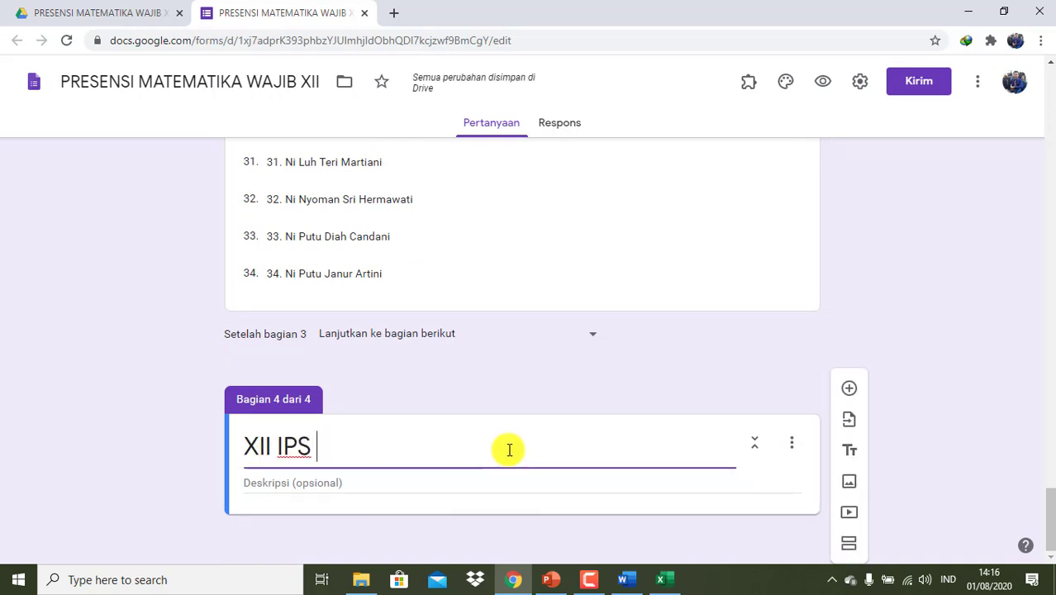
- Add a 'PILIH NAMA :' question to XII IPS 2 as a drop-down
left_click(847, 388)
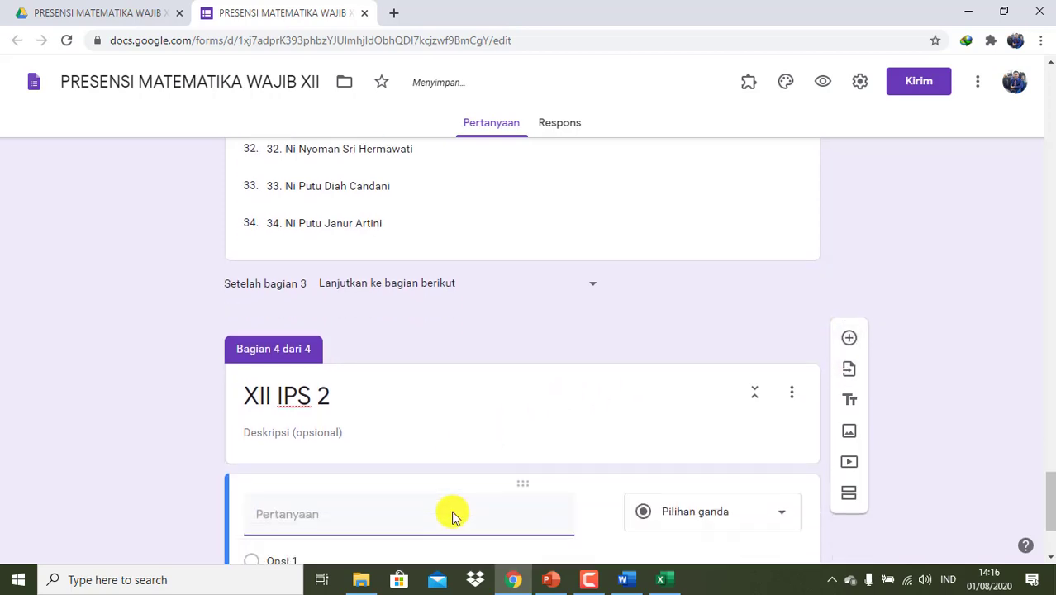
type("PL")
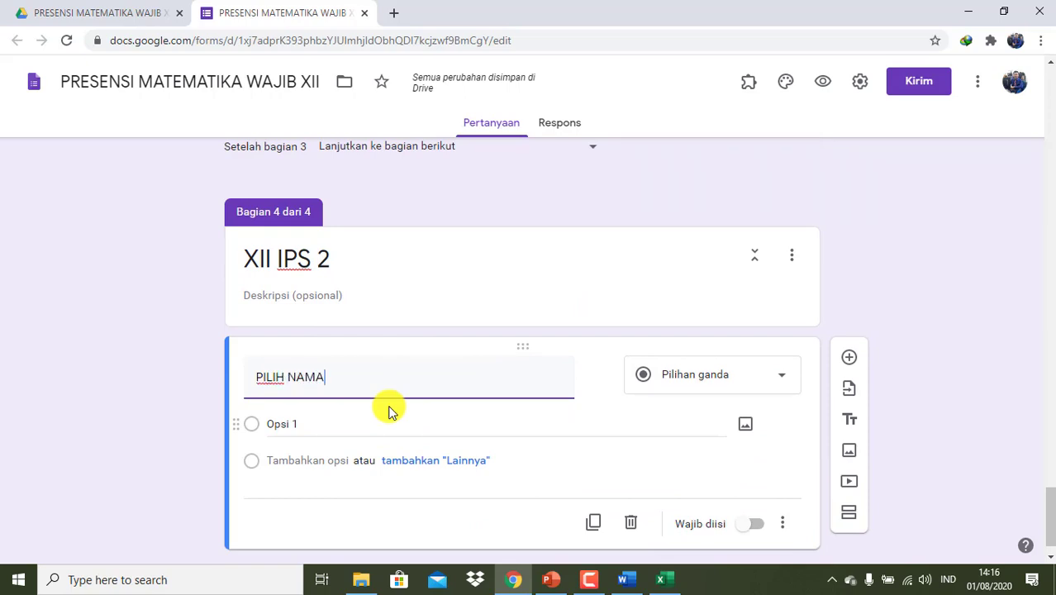
type("LIH NAMA :")
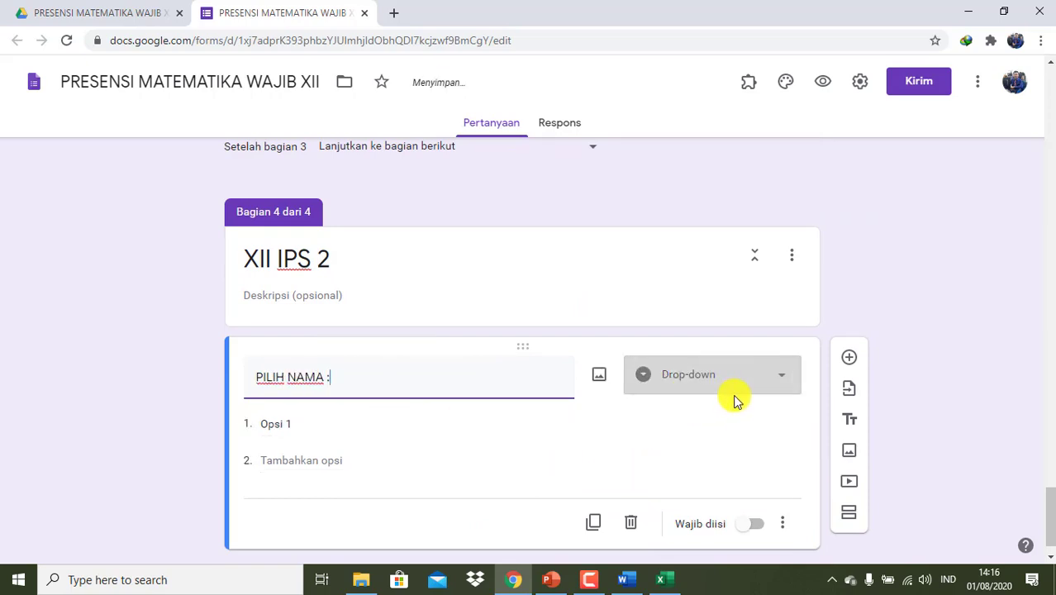
left_click(734, 395)
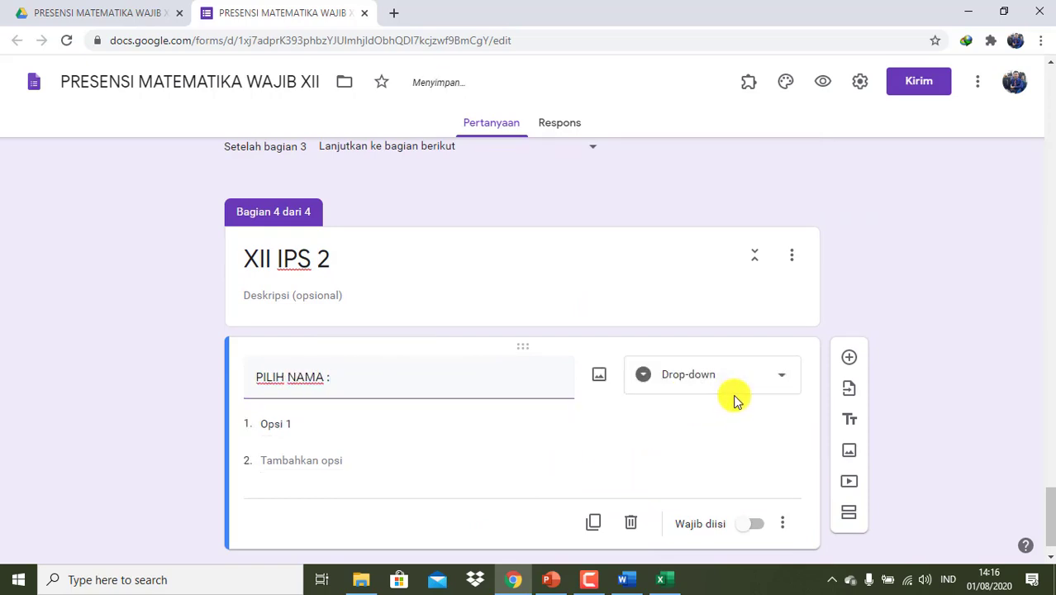
left_click(660, 581)
- Paste the XII IPS 2 student rows into the sheet starting at row 76
scroll(304, 382, "down", 2)
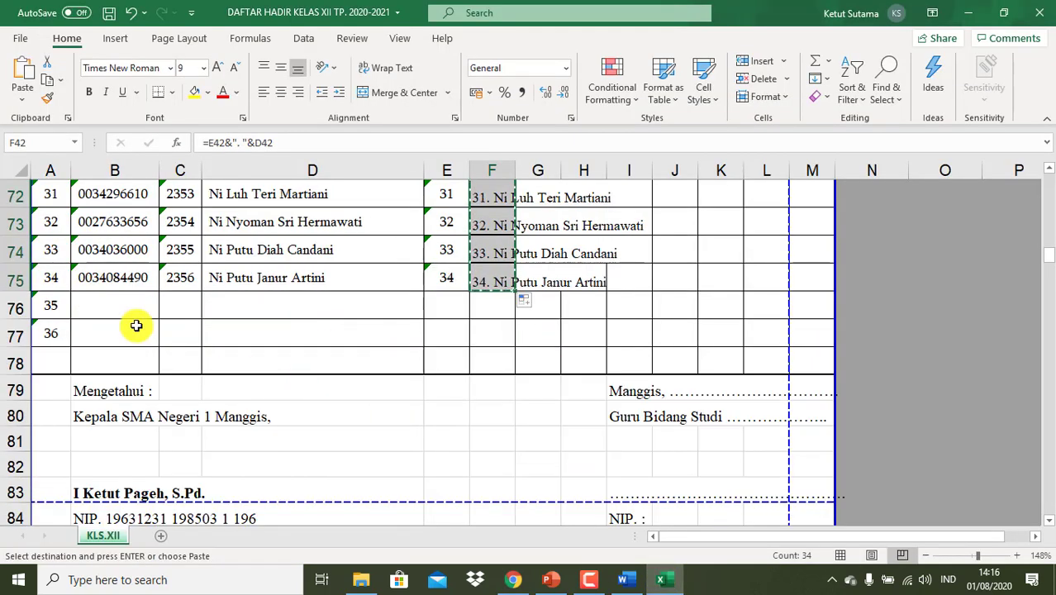
mouse_move(15, 306)
left_mouse_down()
mouse_move(17, 364)
mouse_move(18, 305)
left_mouse_up()
scroll(18, 306, "down", 1)
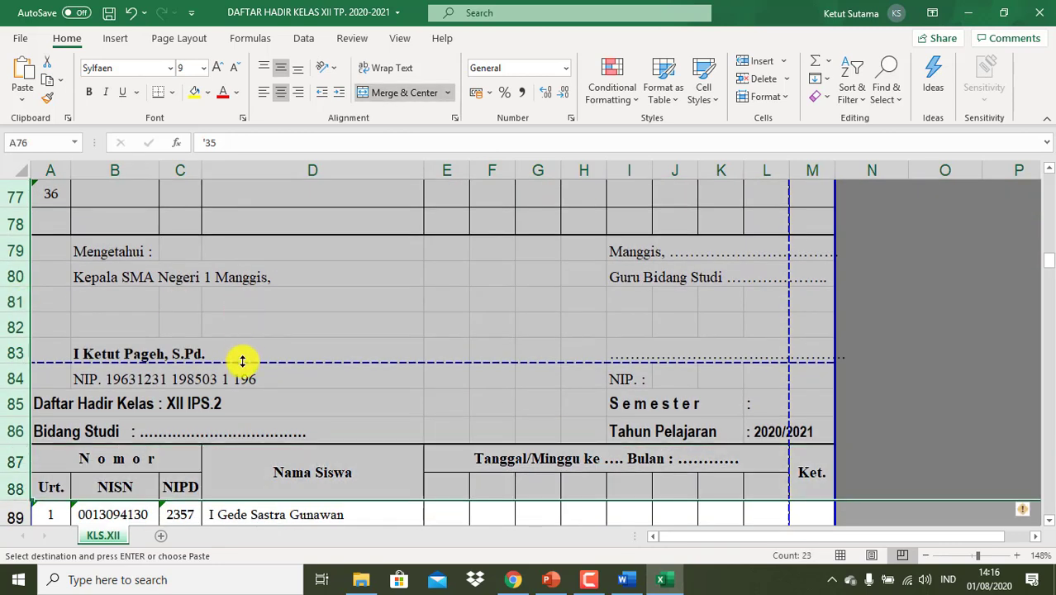
right_click(185, 391)
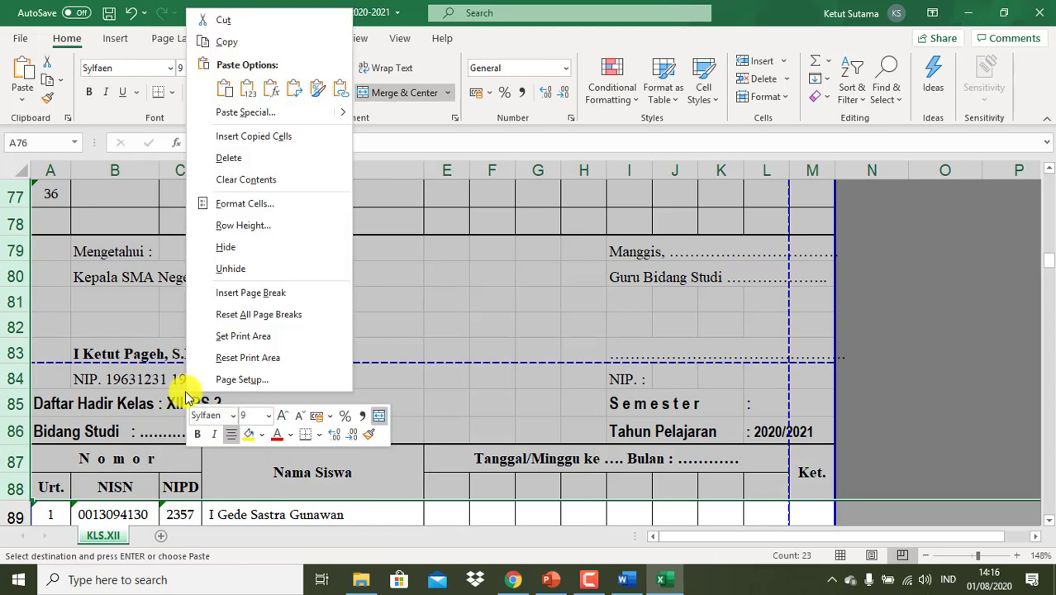
key("Escape")
scroll(238, 164, "up", 2)
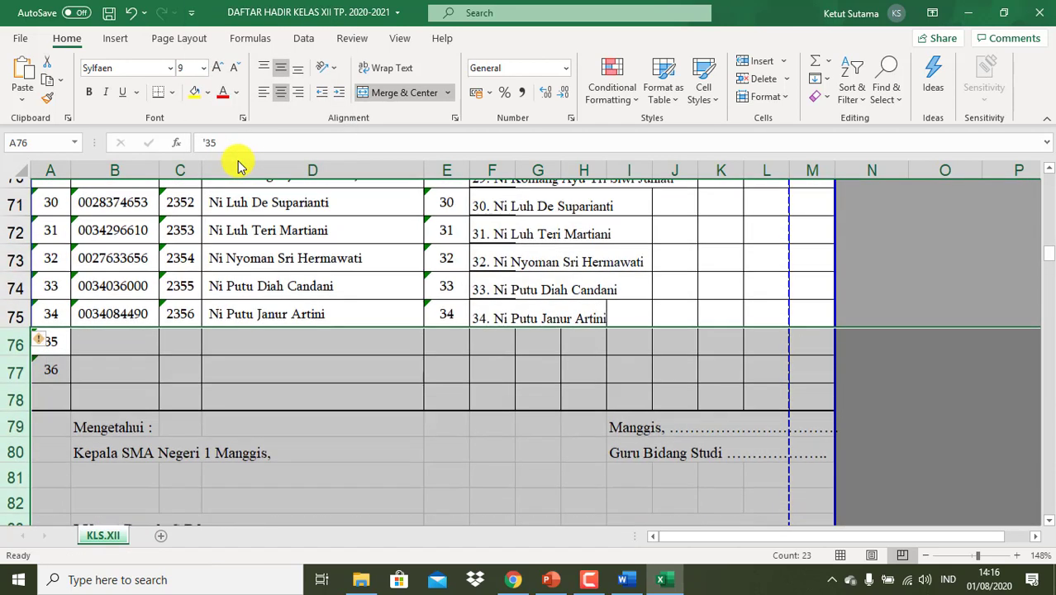
key("Return")
- Number the students '01, '02, '03 in E76:E78 and fill the numbering down to 36
scroll(479, 430, "down", 4)
scroll(479, 431, "down", 3)
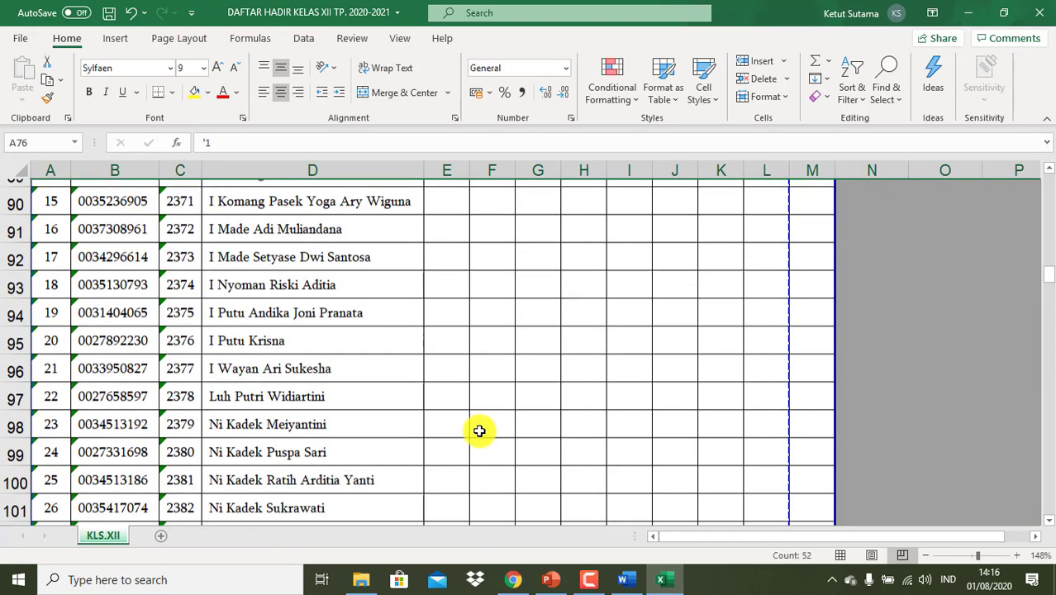
scroll(479, 430, "up", 6)
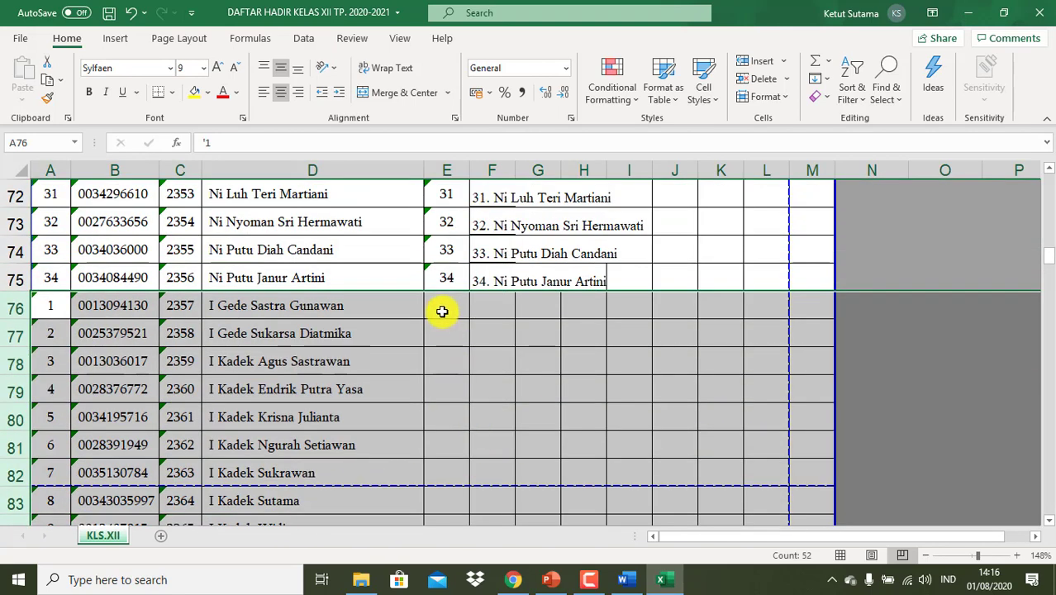
left_click(442, 311)
type("'01")
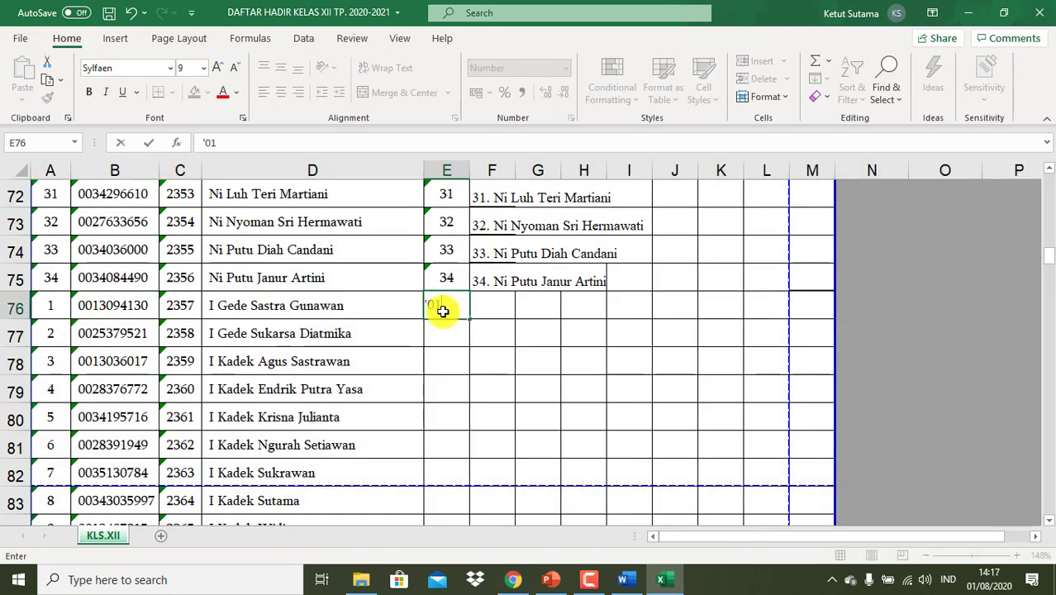
key("Return")
type("'02")
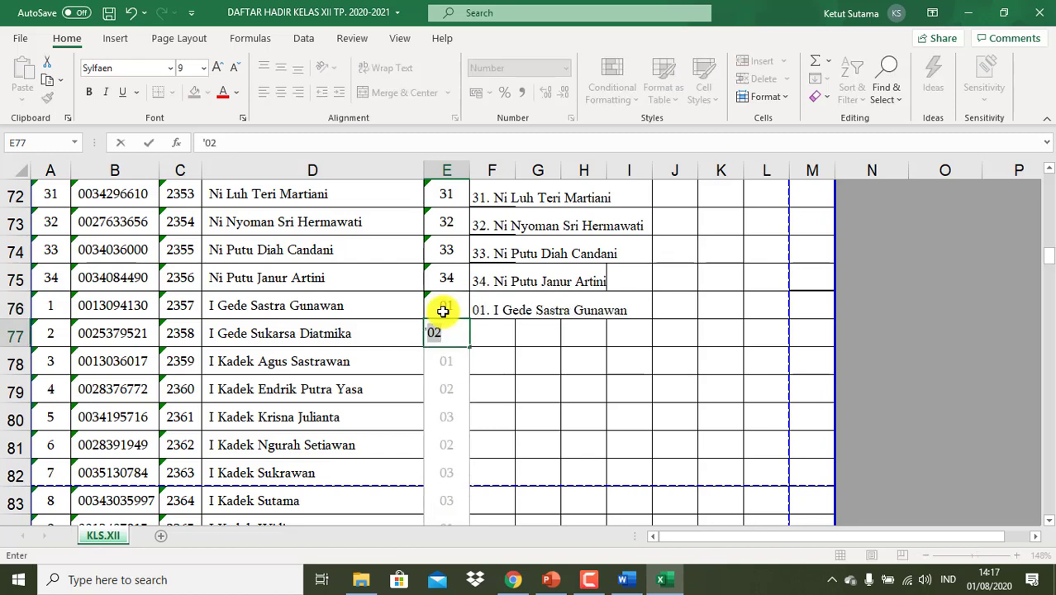
key("Return")
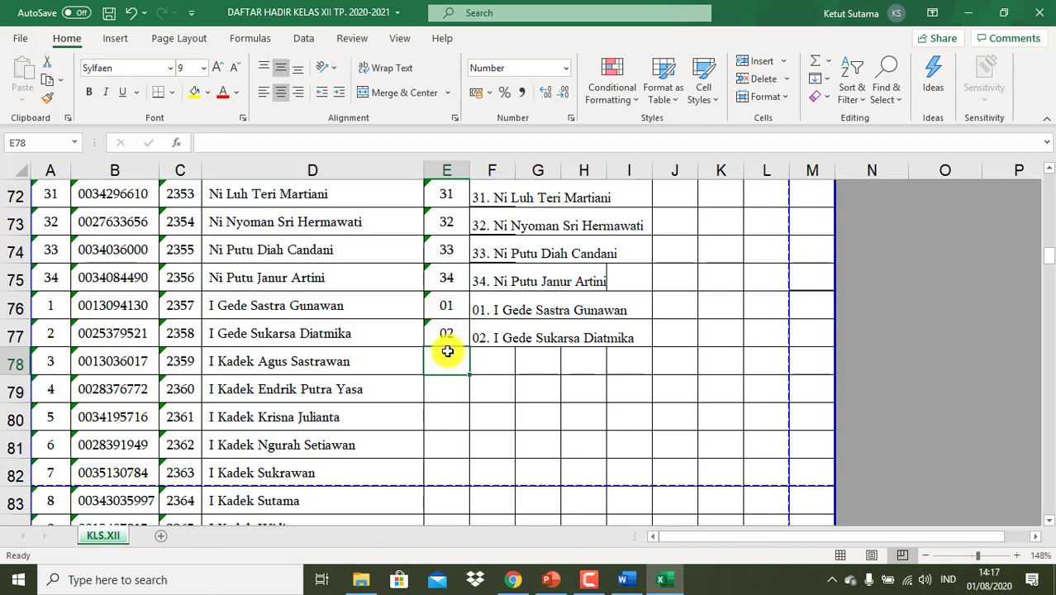
type("'03")
key("Return")
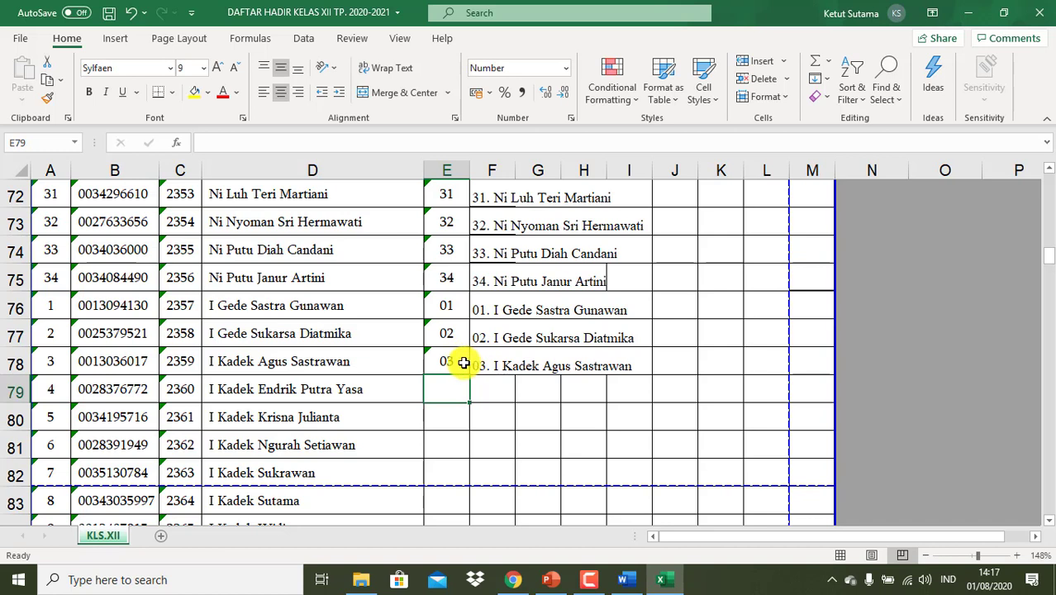
left_click(463, 364)
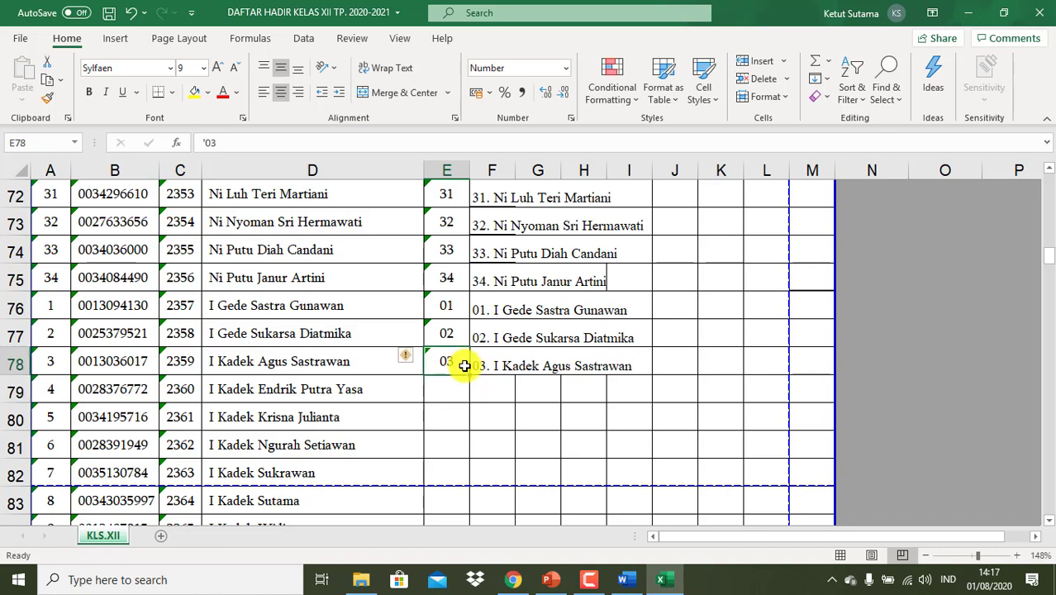
left_click(447, 300)
key("shift+Down")
key("shift+Down")
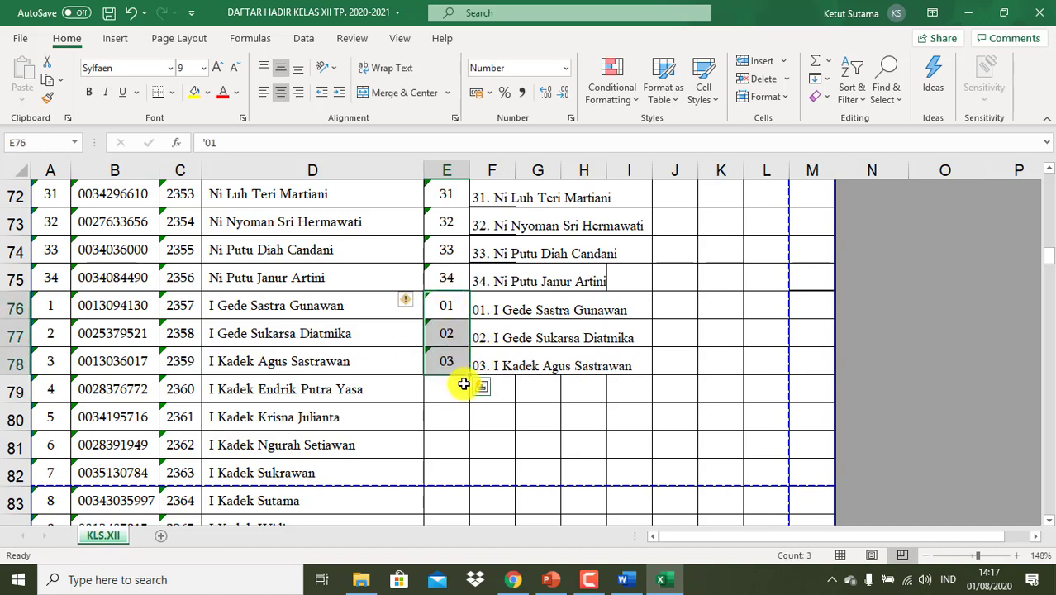
left_click_drag(468, 376, 479, 475)
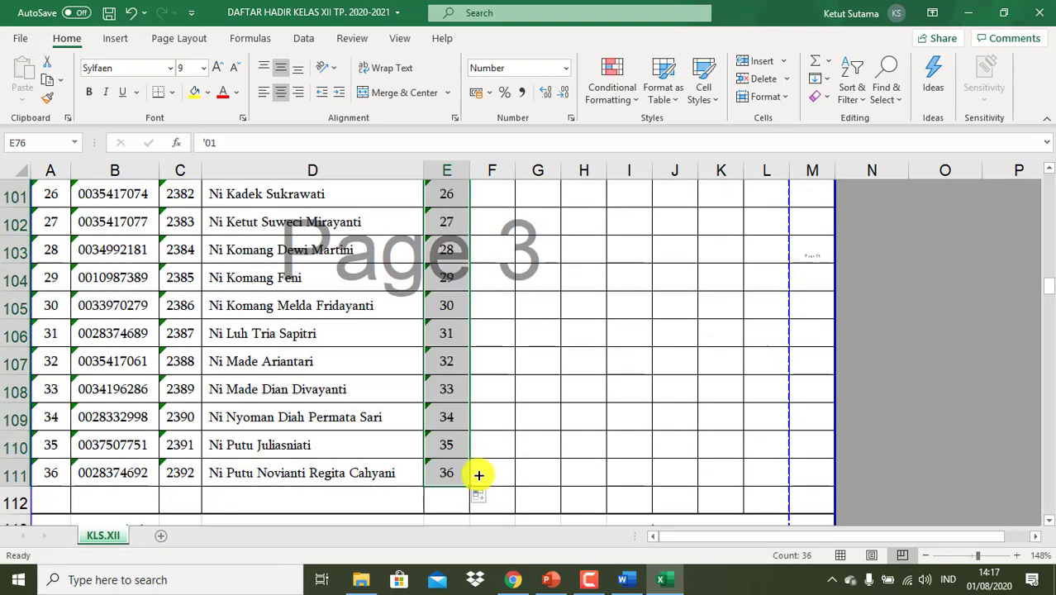
- Fill F78's label formula down to row 111 and copy the 01.–36. labels in F76:F111
scroll(534, 442, "up", 7)
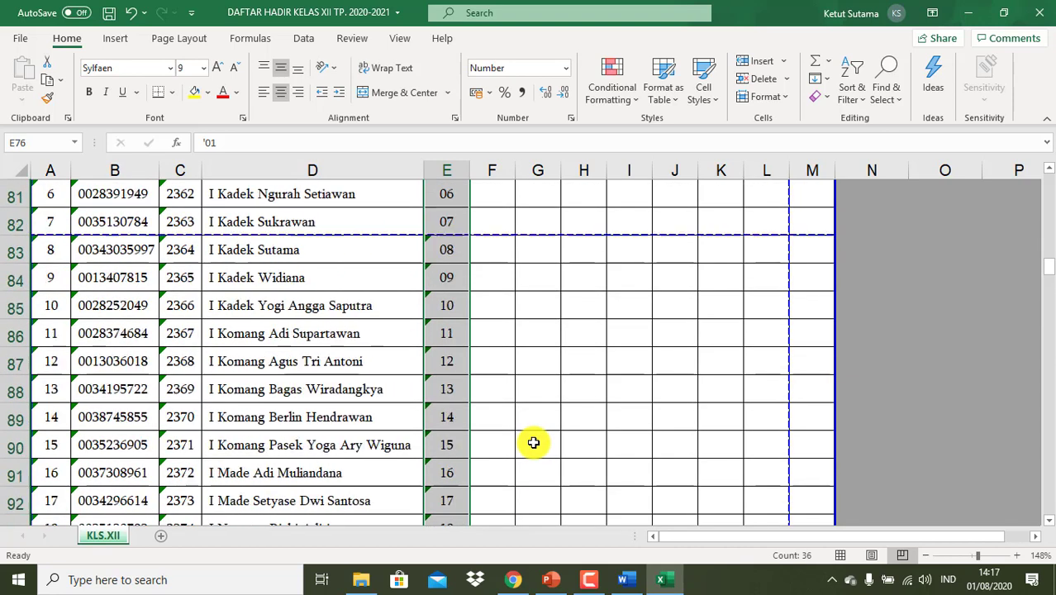
scroll(533, 443, "up", 2)
left_click(481, 250)
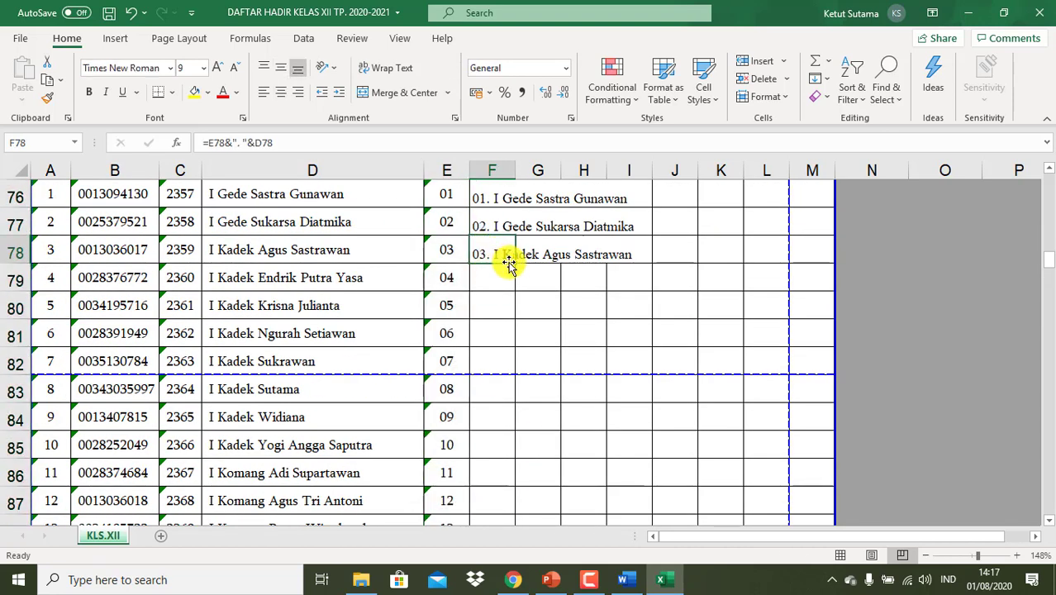
left_click_drag(518, 265, 535, 459)
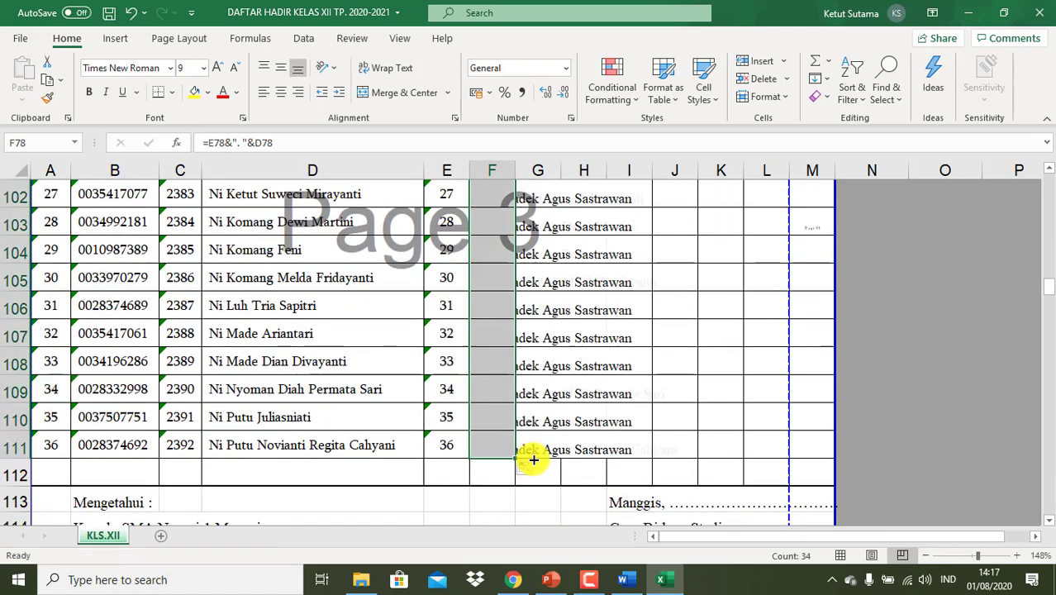
scroll(620, 425, "up", 9)
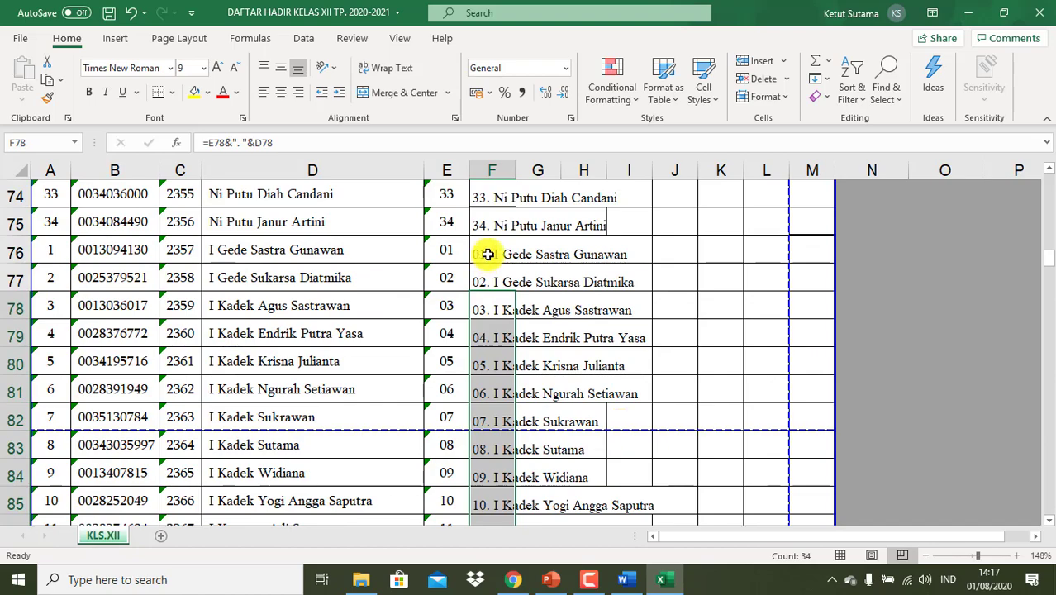
left_click_drag(489, 254, 489, 254)
scroll(488, 255, "down", 6)
scroll(489, 254, "down", 3)
key("ctrl+c")
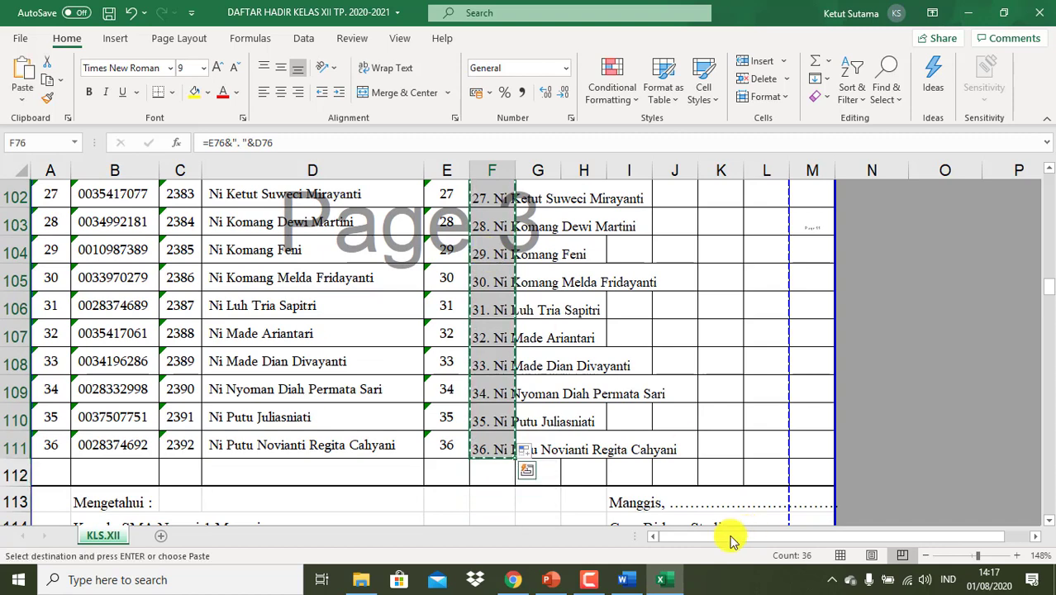
left_click(518, 580)
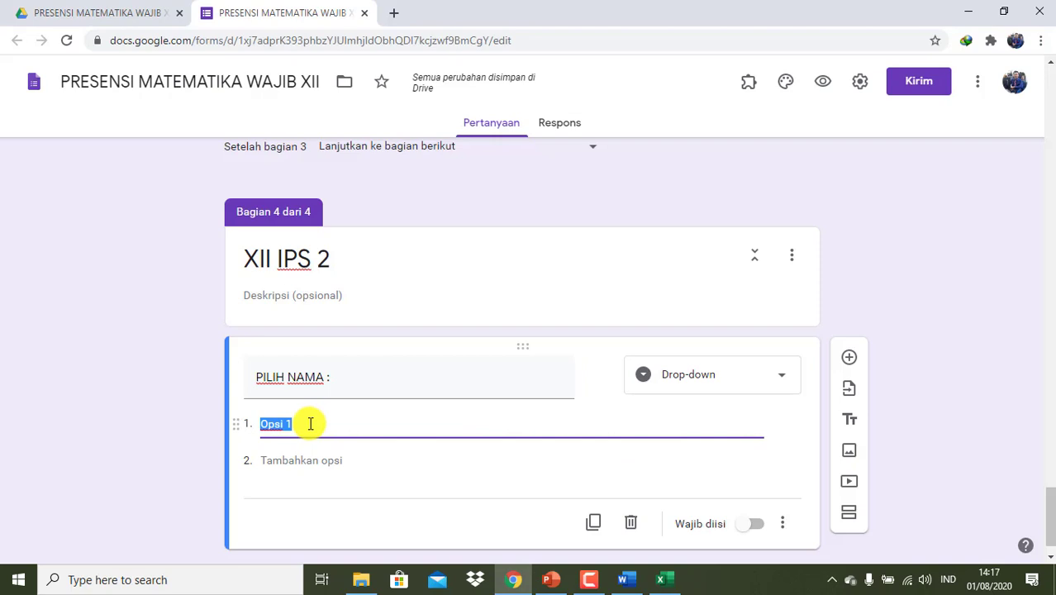
- Paste the 36 numbered XII IPS 2 names as drop-down options and make the question required
key("ctrl+v")
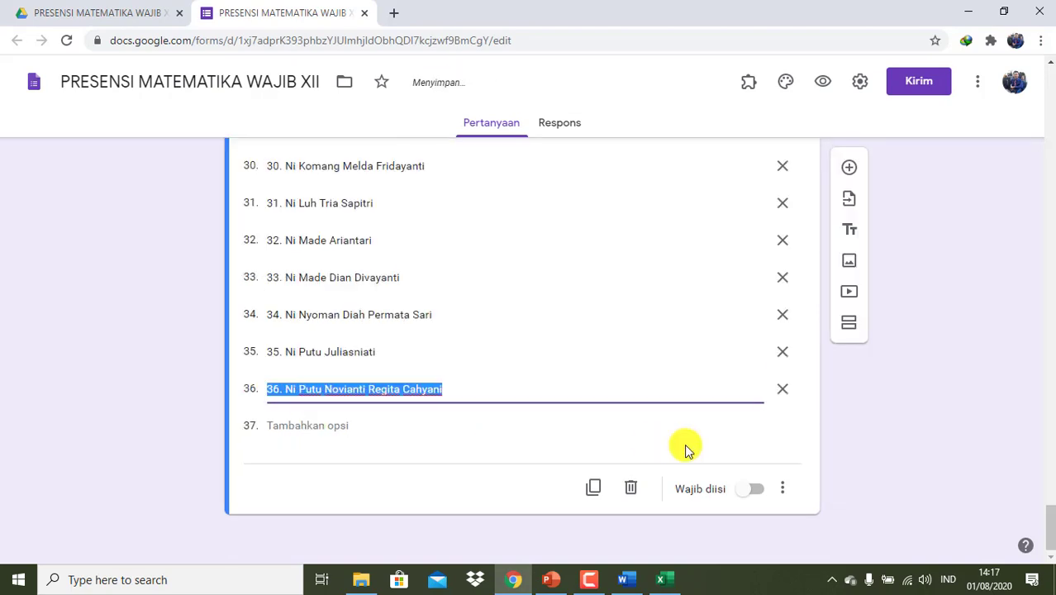
left_click(756, 491)
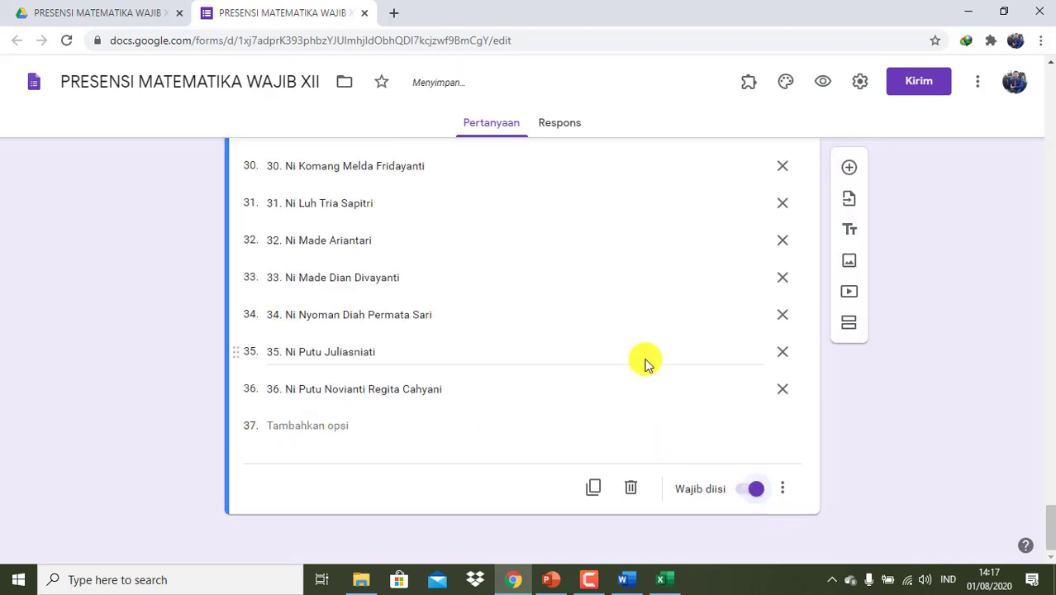
scroll(644, 361, "up", 13)
scroll(644, 361, "down", 13)
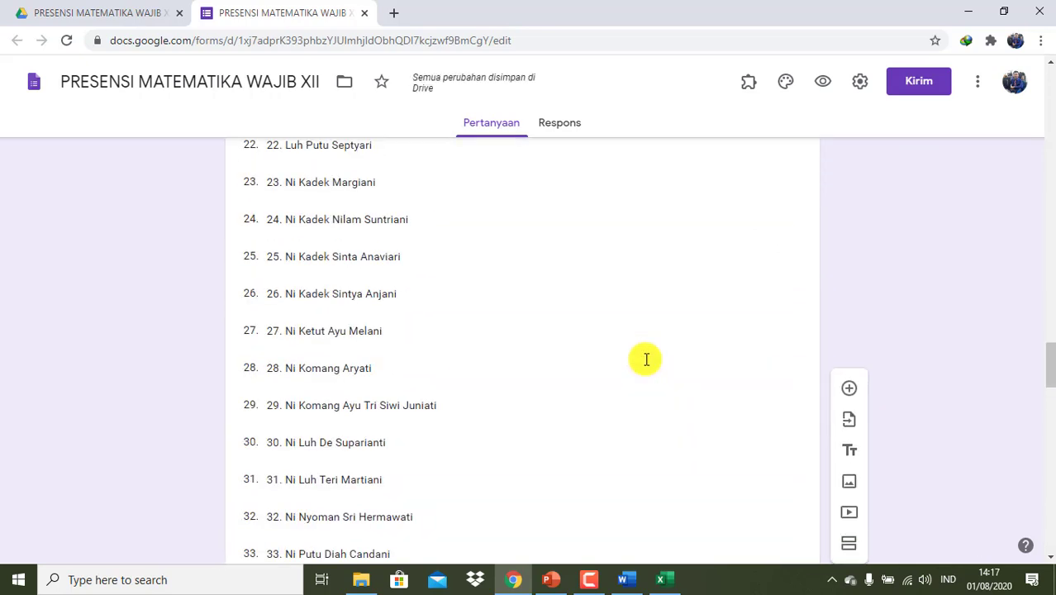
scroll(645, 361, "up", 1)
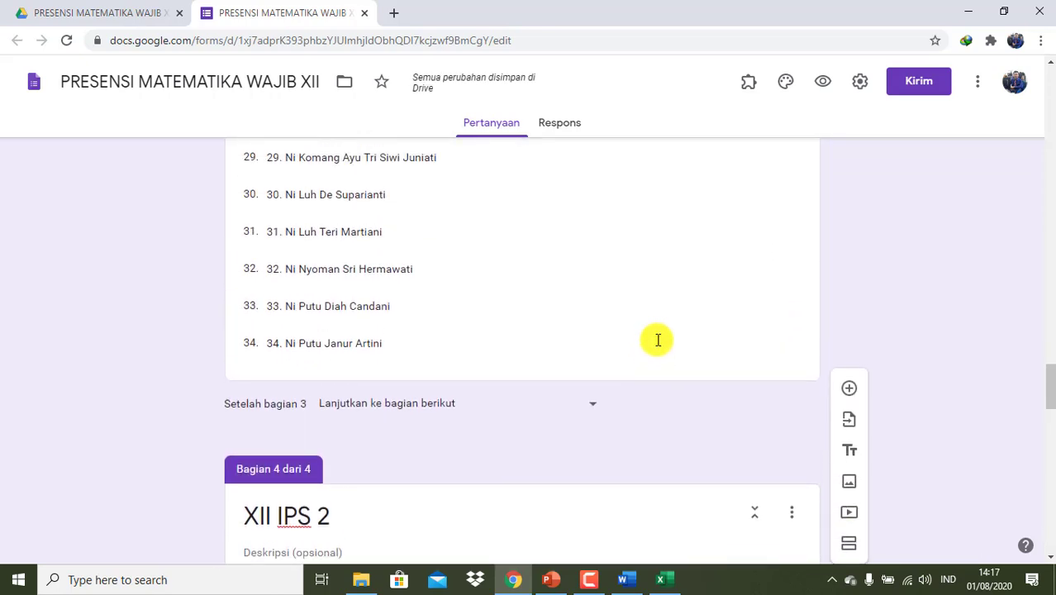
- Make the earlier sections' PILIH NAMA questions, including XII BAHASA's, required
left_click(749, 365)
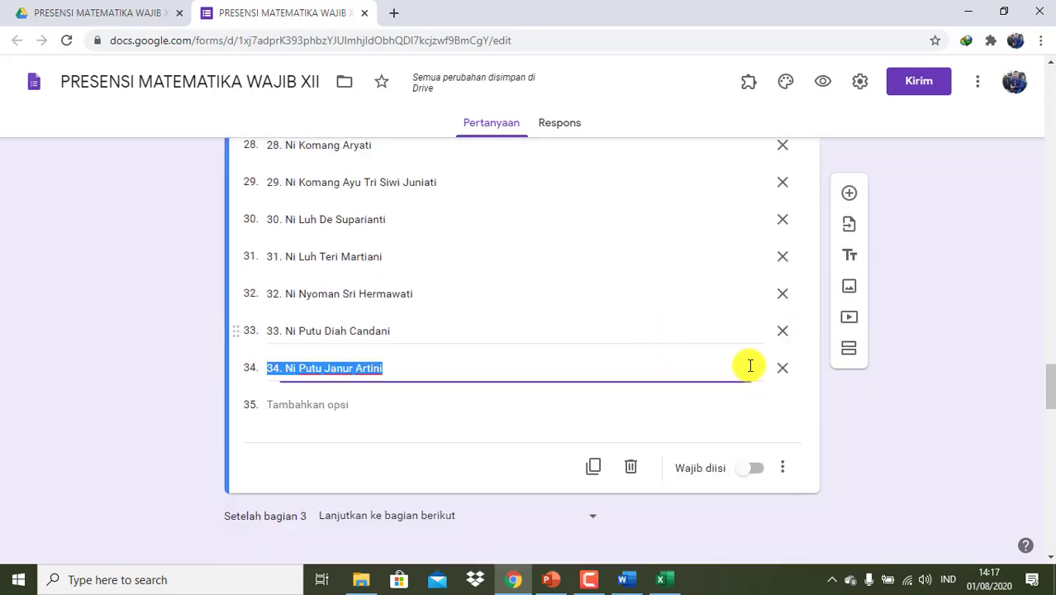
left_click(760, 472)
scroll(589, 322, "up", 13)
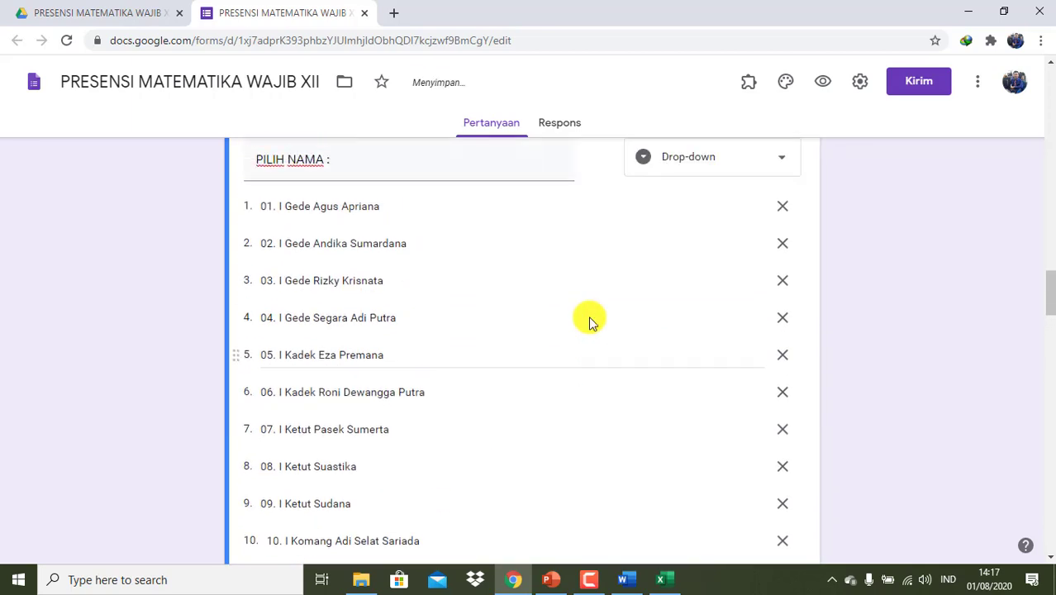
scroll(589, 322, "down", 15)
left_click(756, 256)
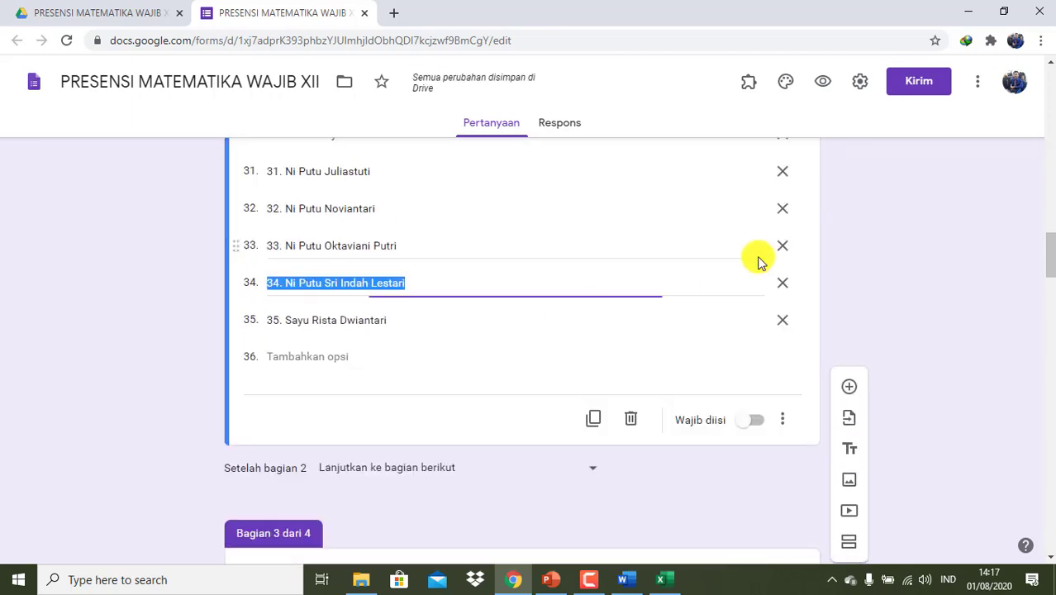
left_click(757, 420)
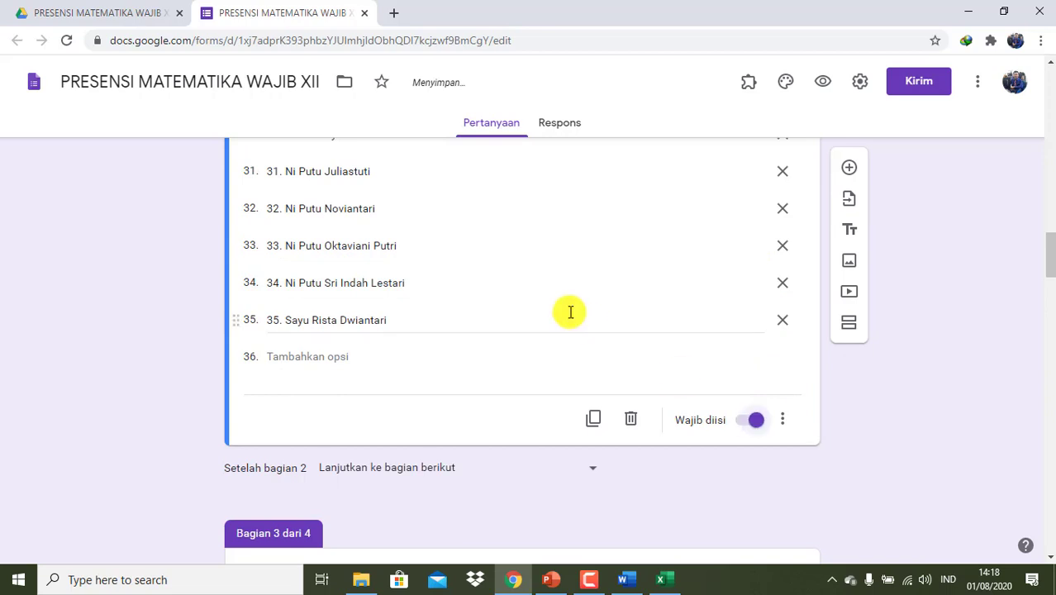
scroll(570, 311, "down", 20)
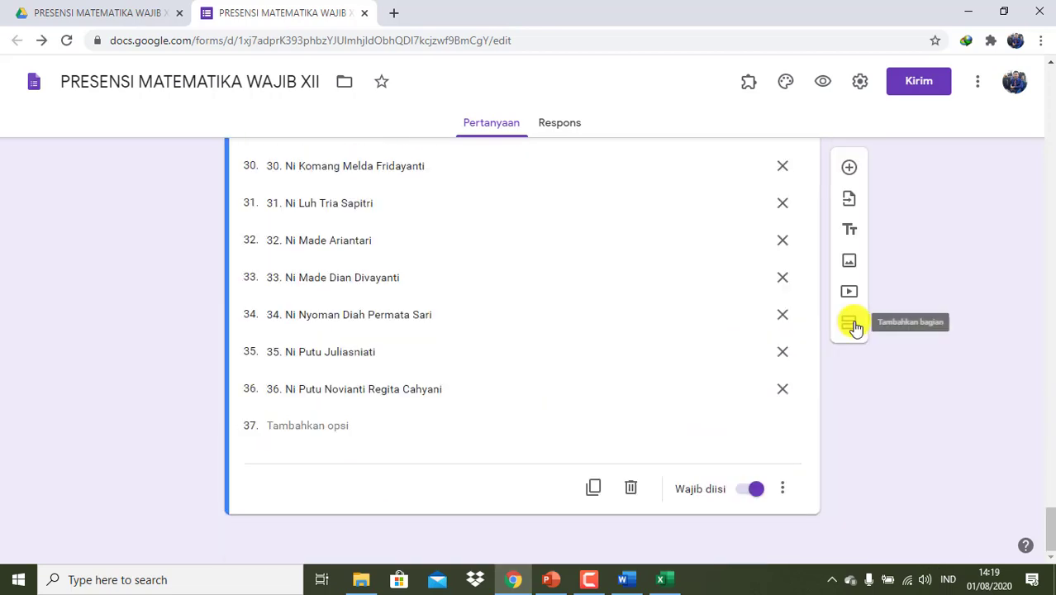
- Add a new section at the end titled XII IPS 3
left_click(851, 324)
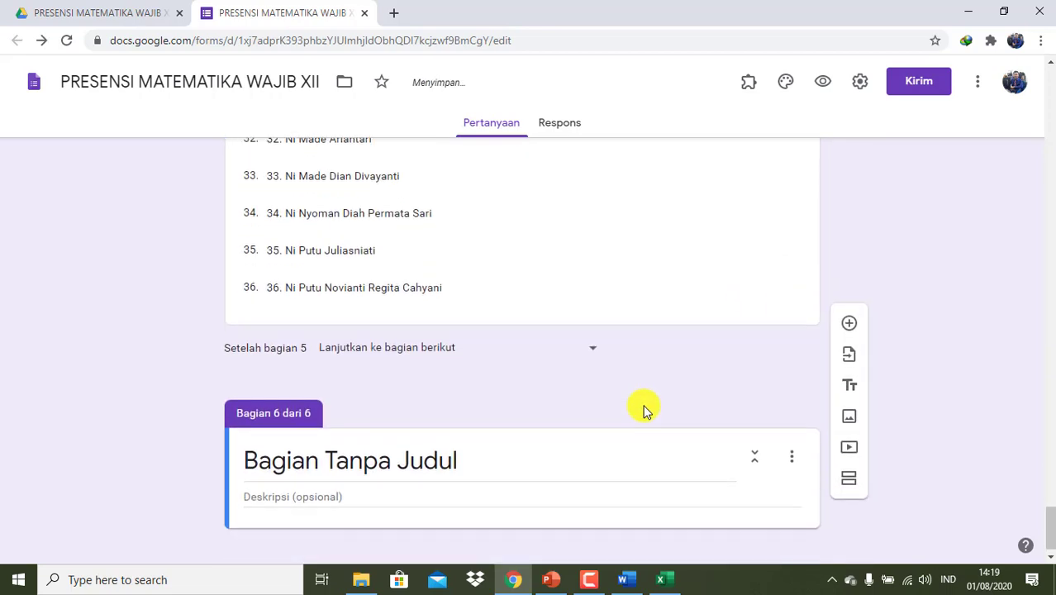
left_click(506, 436)
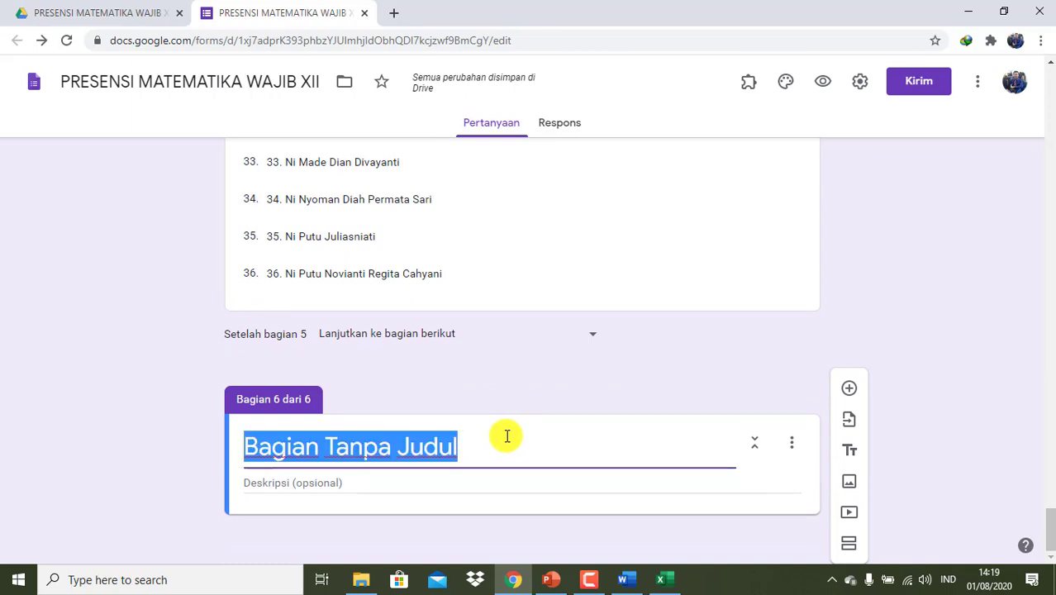
type("XII IPS 3")
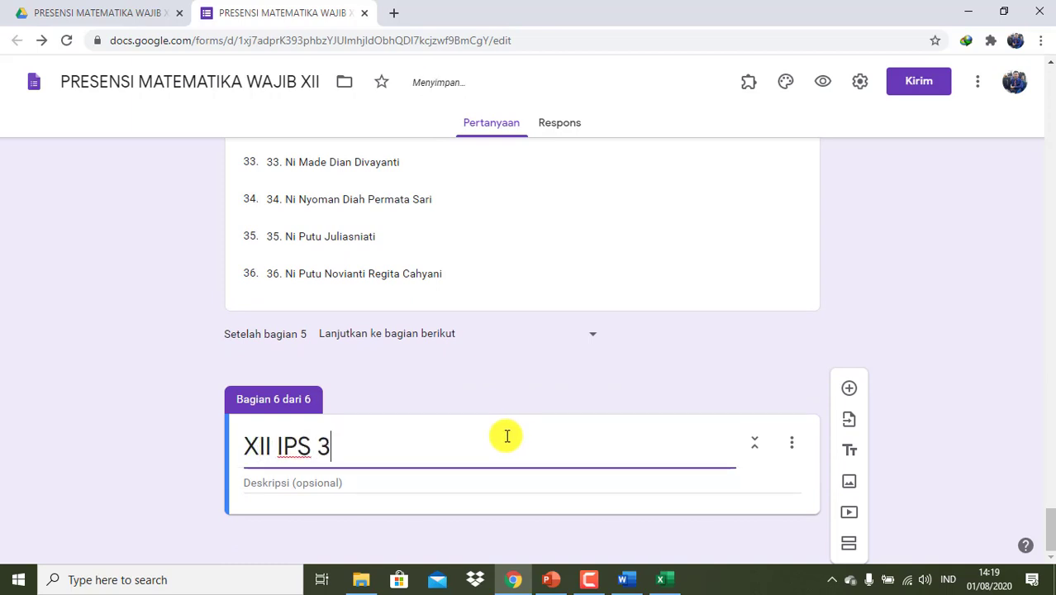
- Add a 'PILIH NAMA :' drop-down question to XII IPS 3 and select its placeholder option
left_click(849, 390)
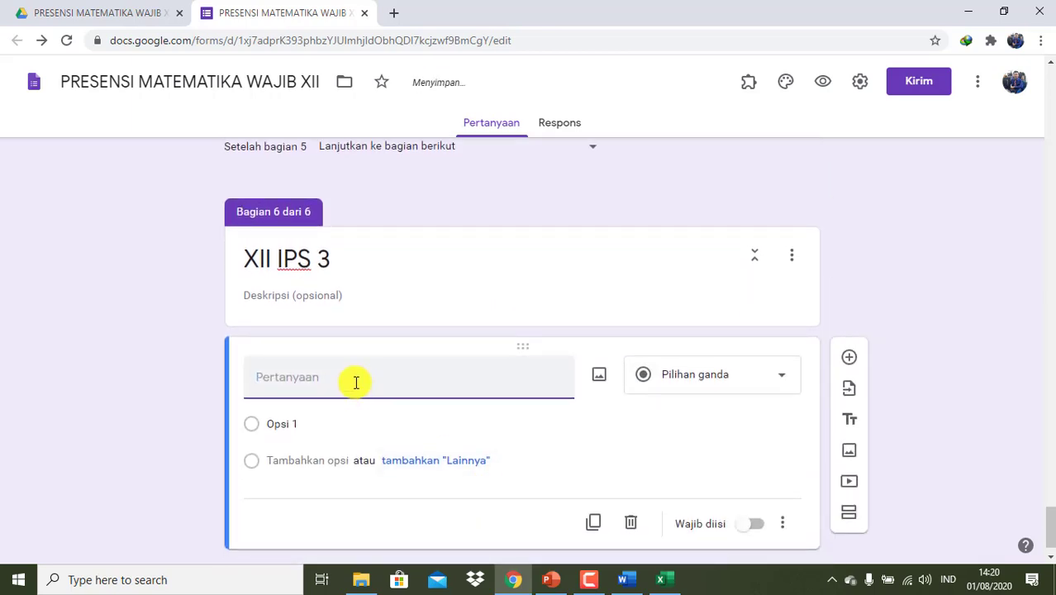
type("P")
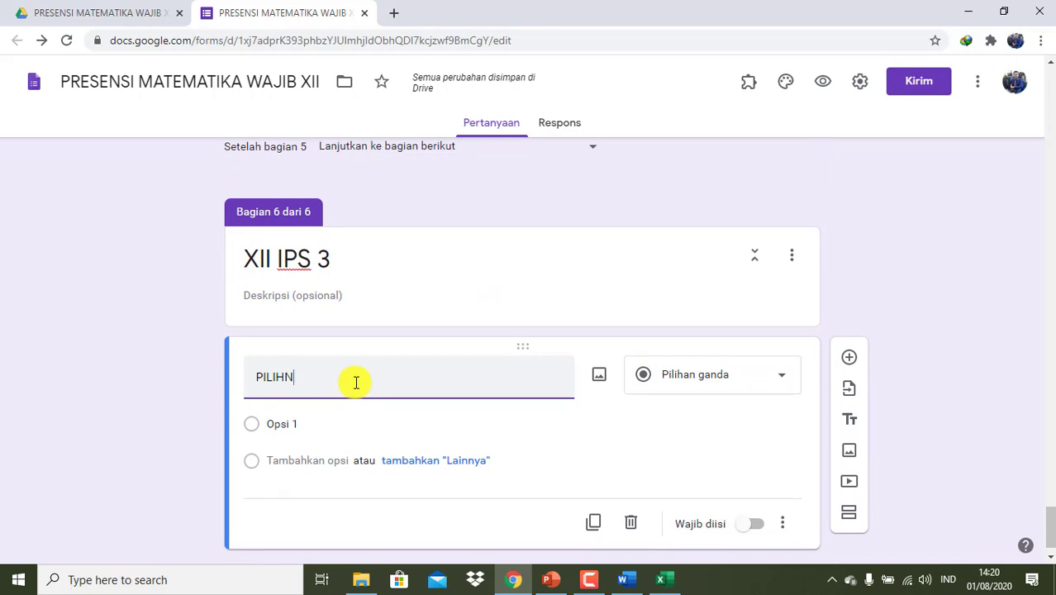
type("ILIH NAM")
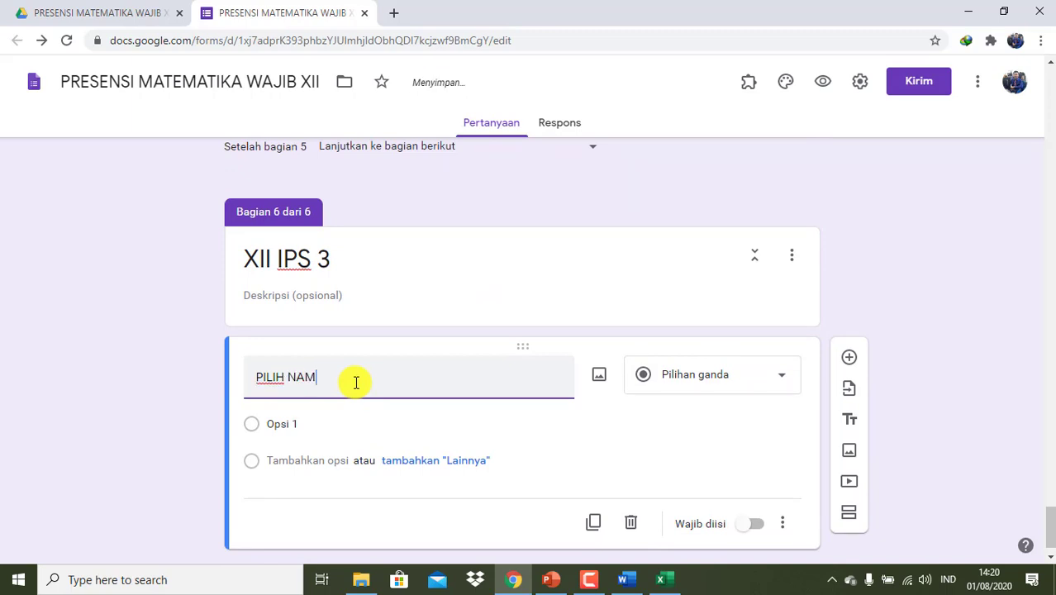
type("A :")
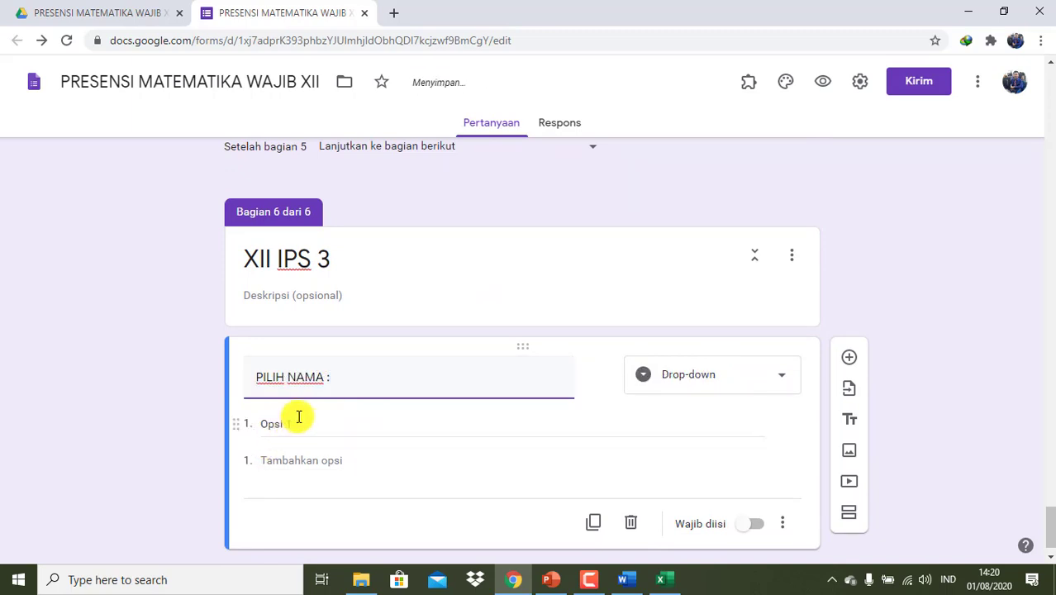
left_click(297, 416)
left_click(664, 580)
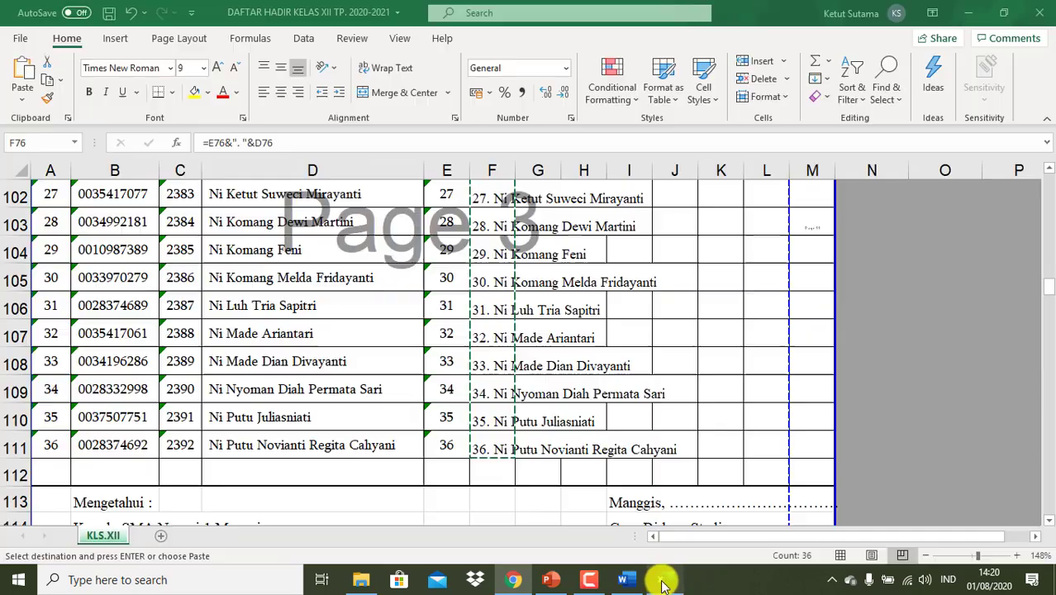
- Delete the empty rows 112–122 between the two class rosters
scroll(480, 425, "down", 3)
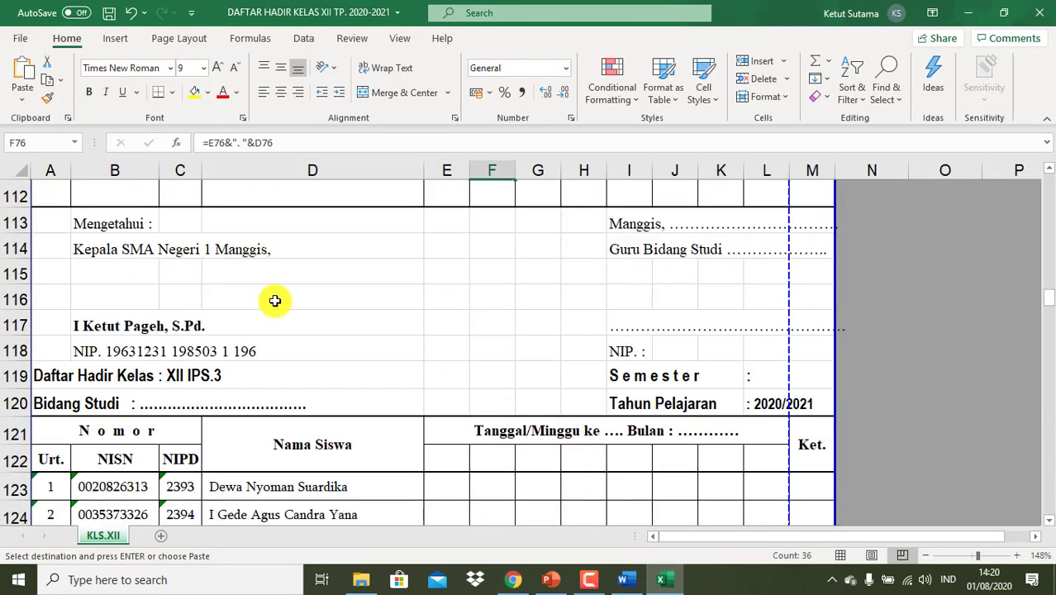
scroll(275, 301, "up", 2)
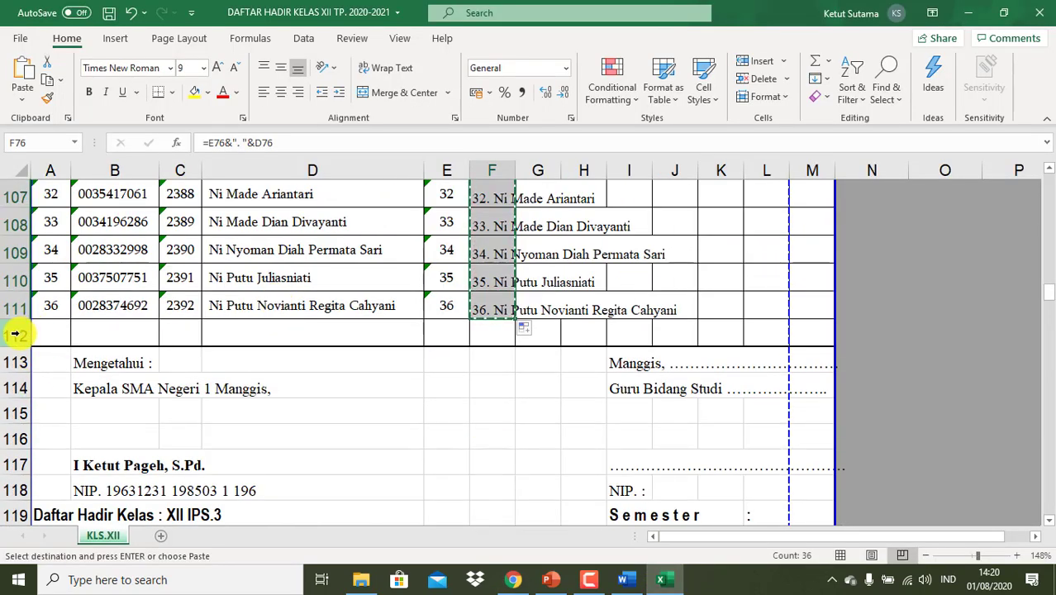
left_click(19, 334)
key("shift+Down")
key("shift+Down")
key("shift+Down")
key("shift+Down")
key("shift+Down")
key("shift+Down")
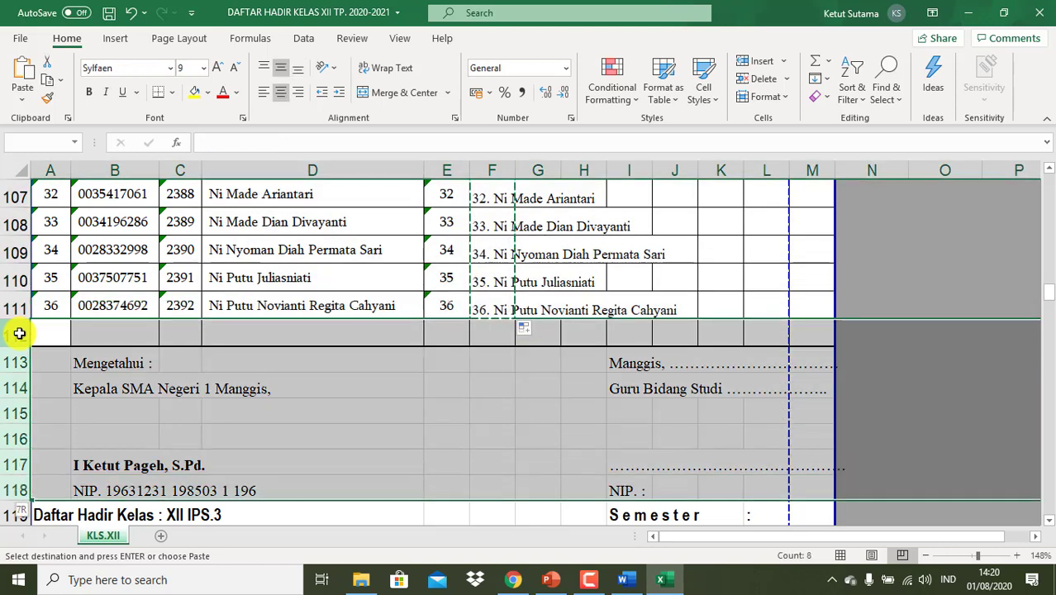
key("shift+Down")
key("shift+Down")
key("shift+Down")
key("shift+Down")
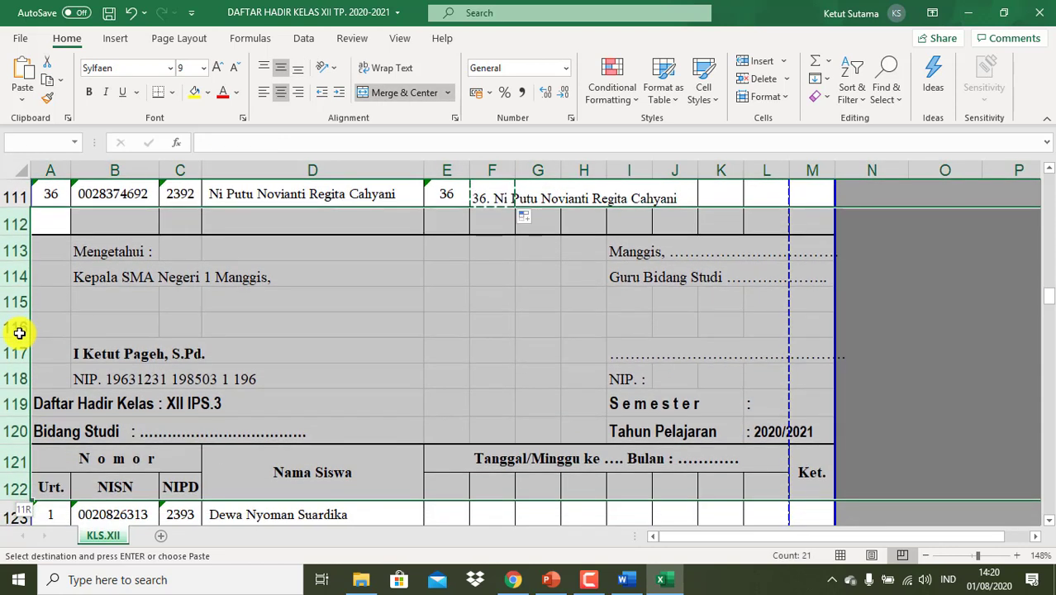
right_click(108, 345)
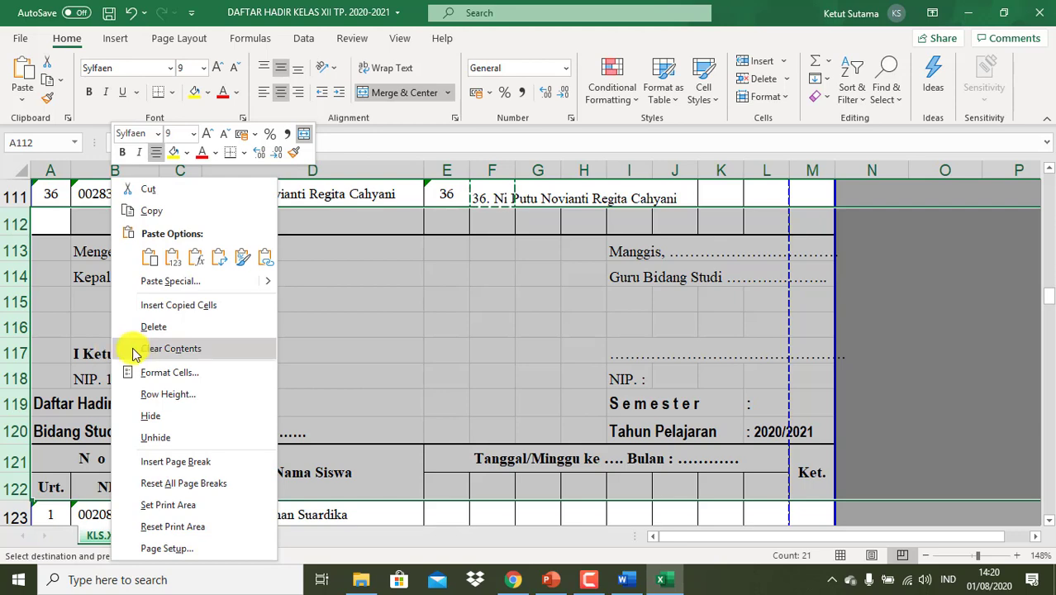
key("Escape")
key("ctrl+minus")
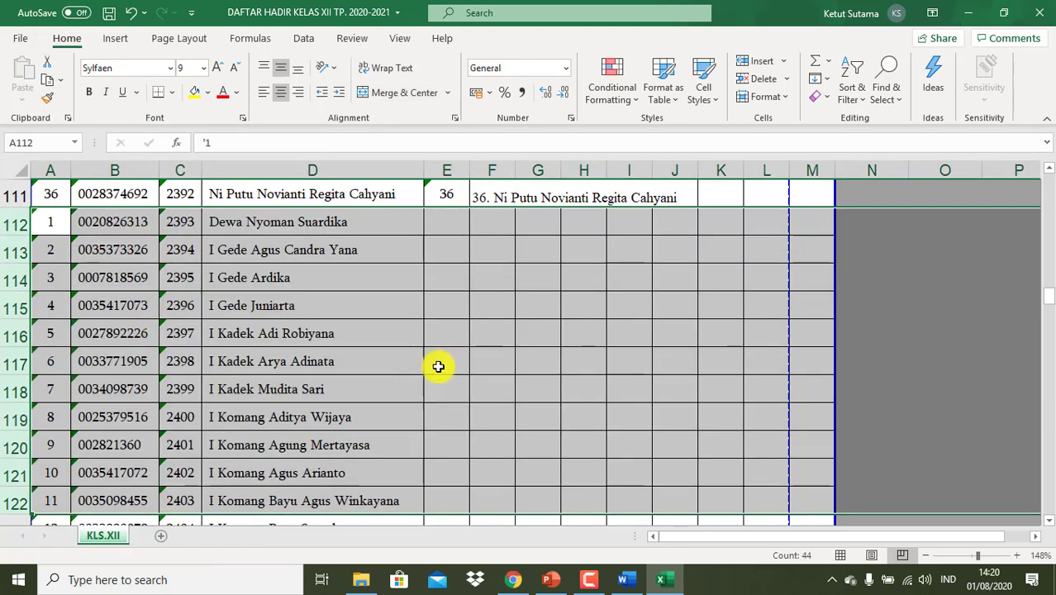
- Enter '01, '02, '03 in E112:E114 and fill the numbering down the XII IPS 3 roster
left_click(452, 225)
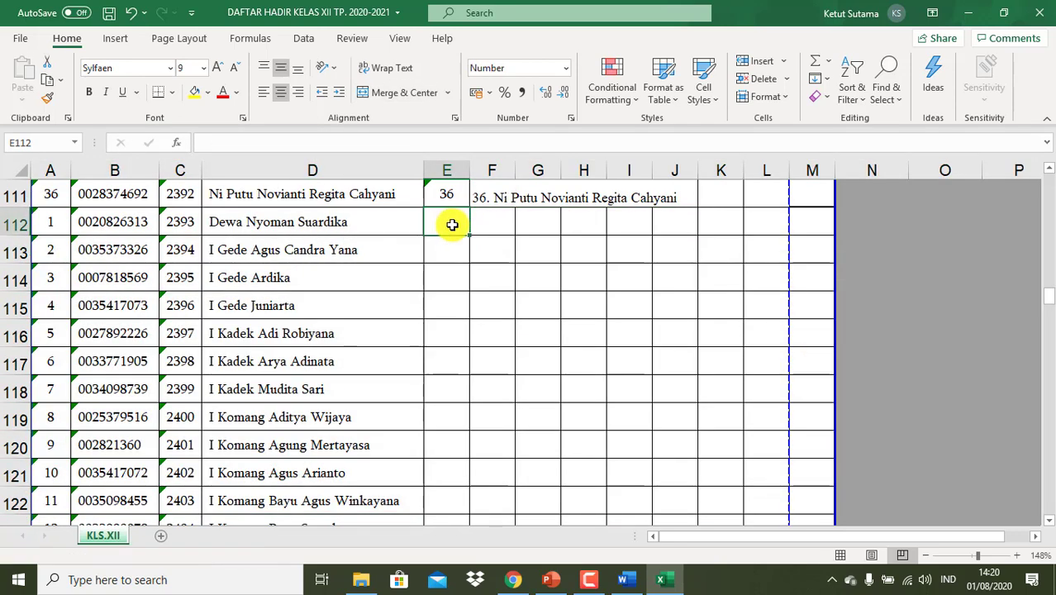
type("'01")
key("Return")
type("'02")
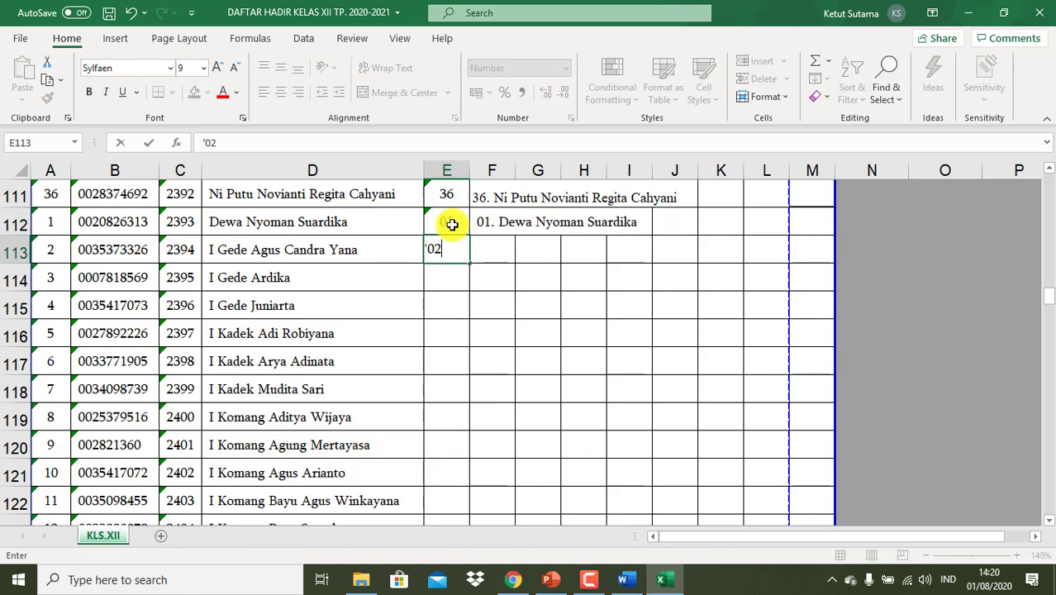
key("Return")
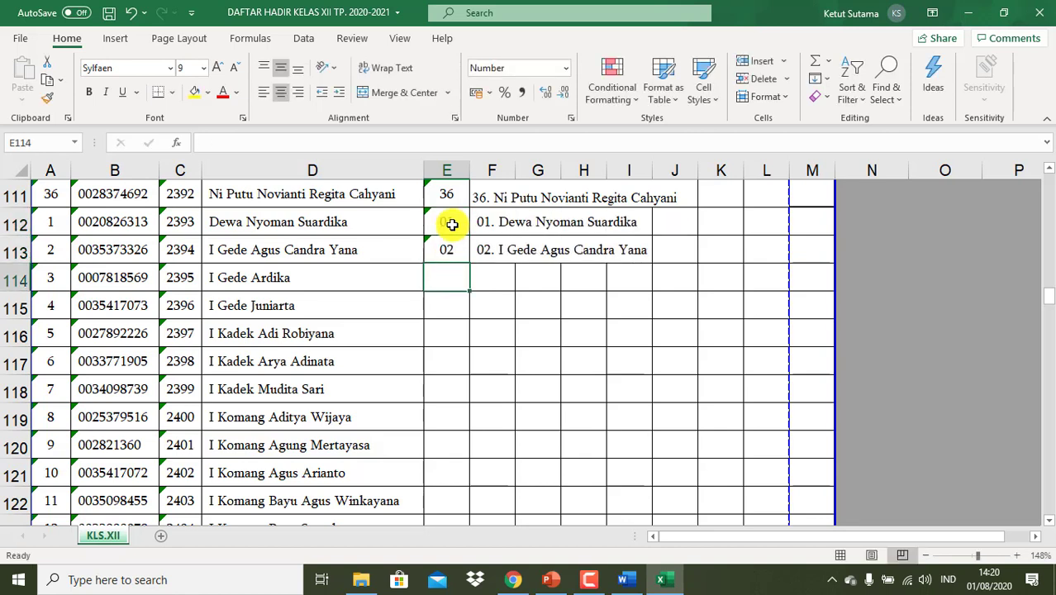
type("'03")
key("Return")
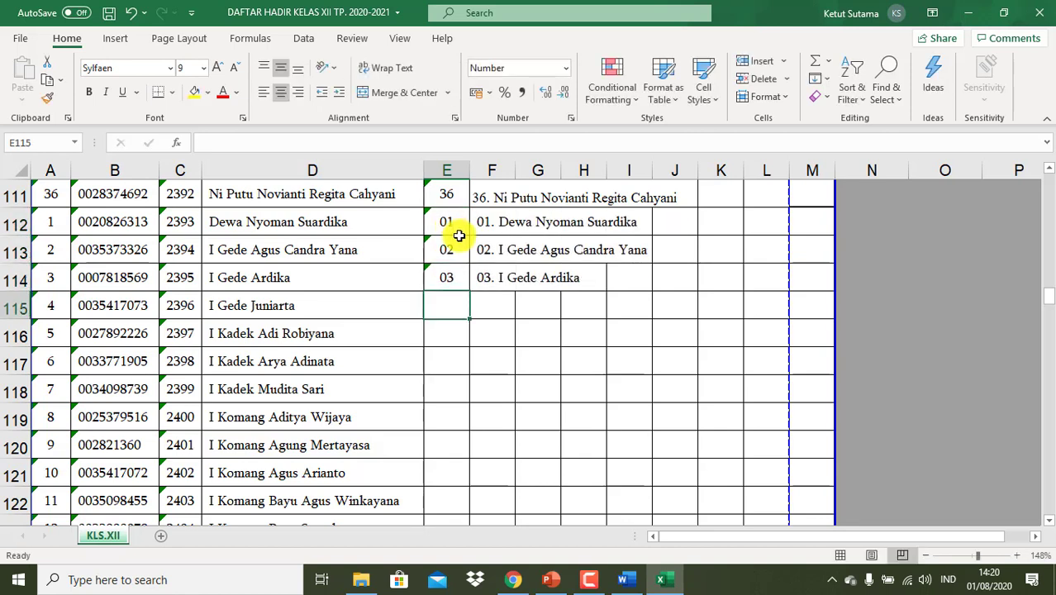
left_click(459, 223)
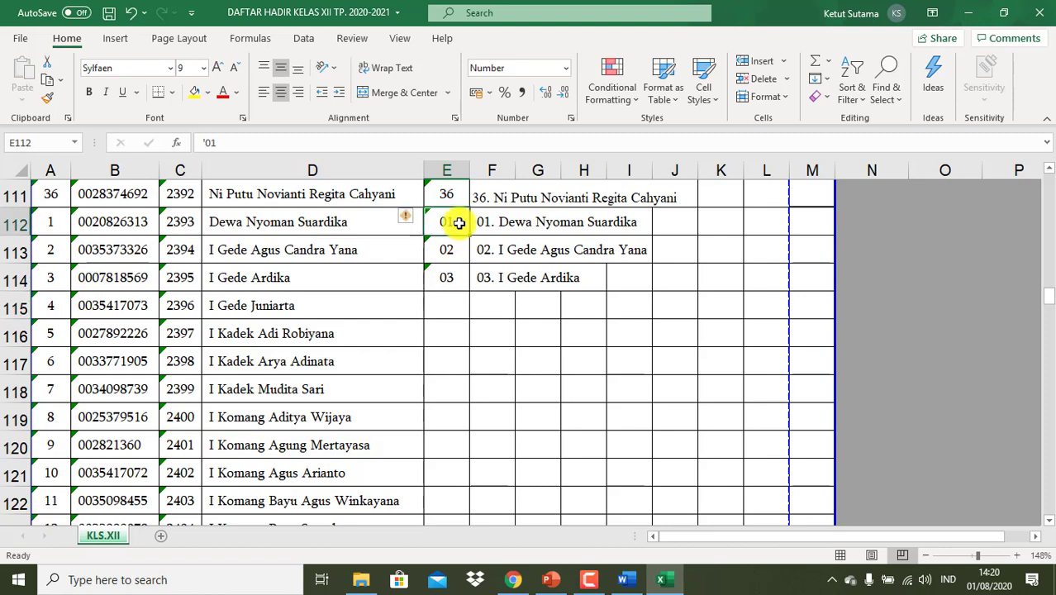
left_click_drag(459, 223, 472, 426)
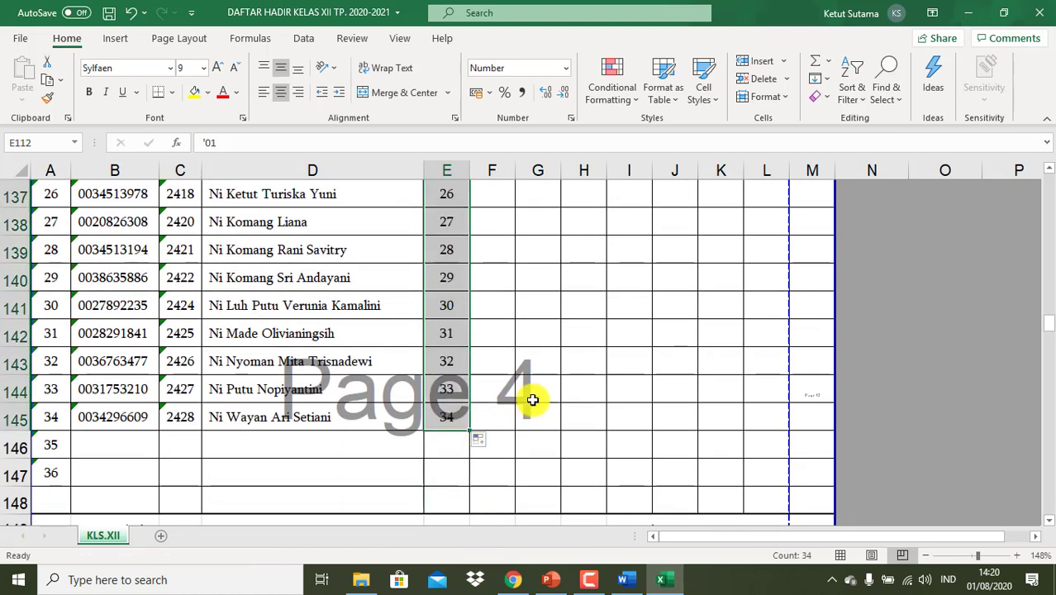
- Fill the column F label formula down to F145 and copy the 01.–34. name labels
scroll(533, 400, "up", 9)
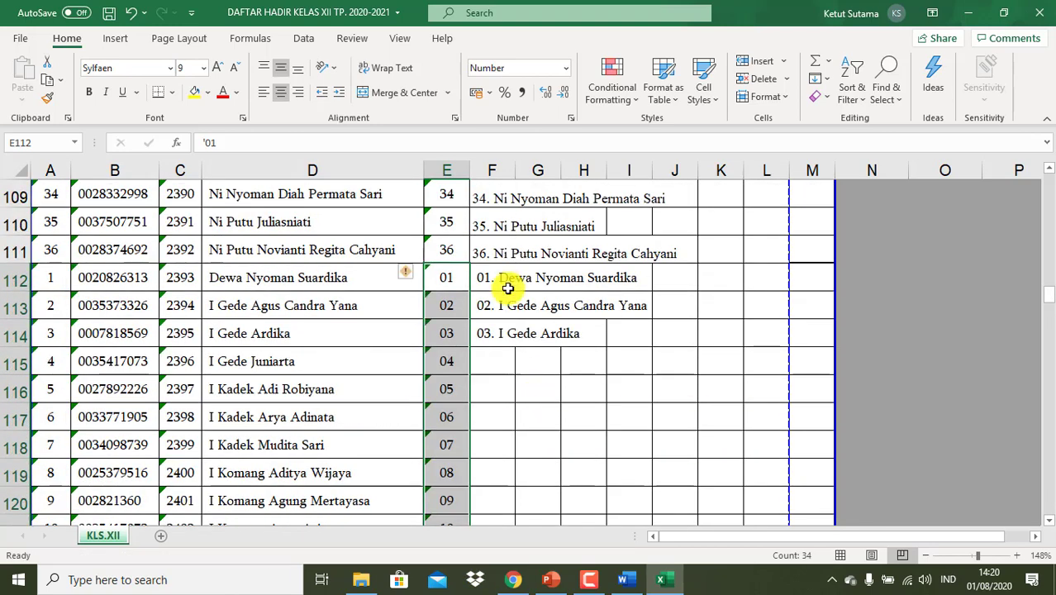
left_click(488, 278)
key("shift+Down")
key("shift+Down")
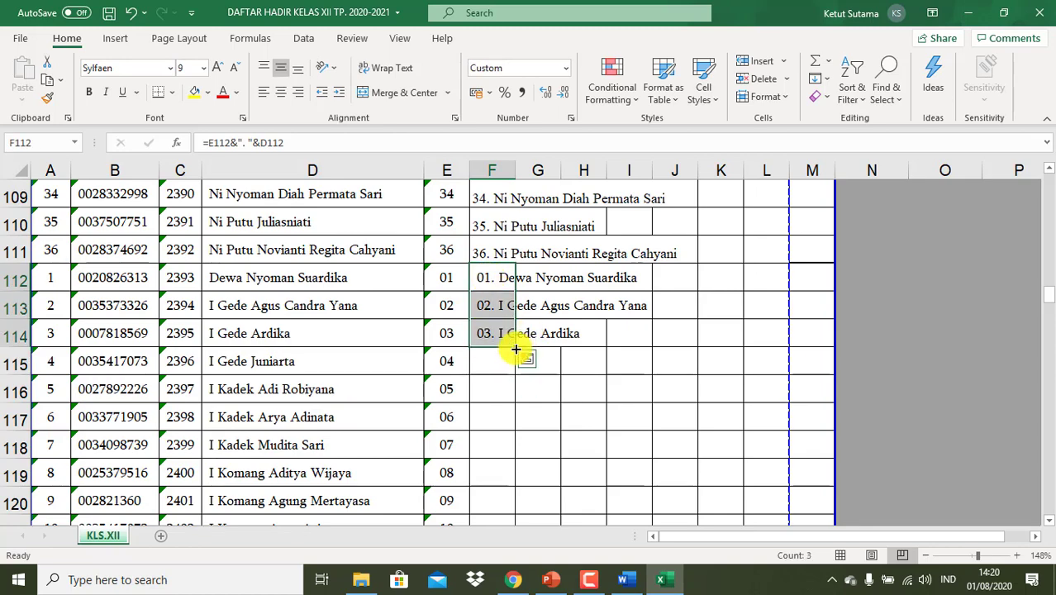
left_click_drag(516, 349, 535, 452)
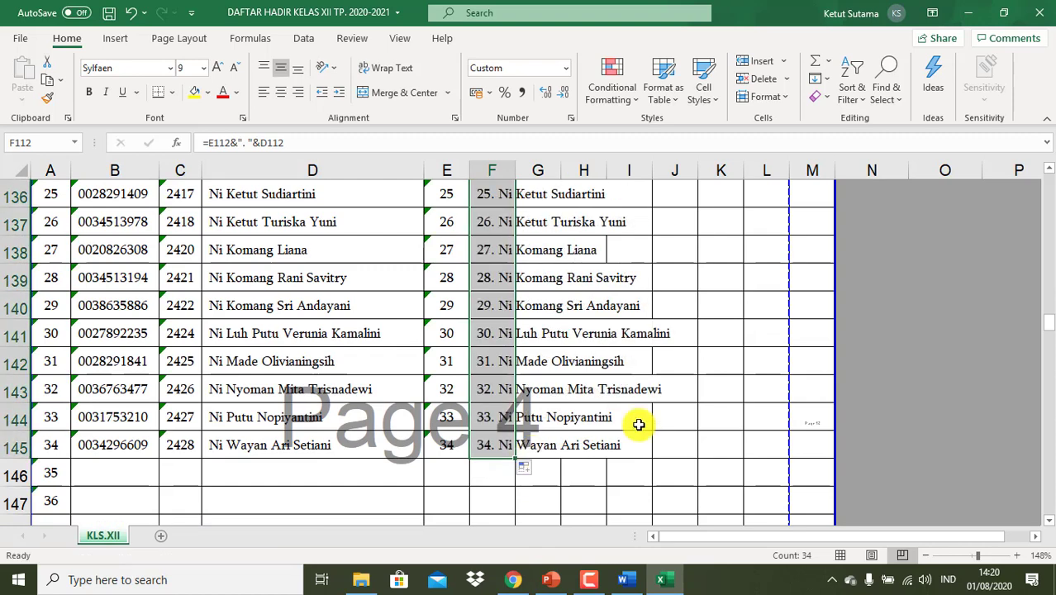
key("ctrl+c")
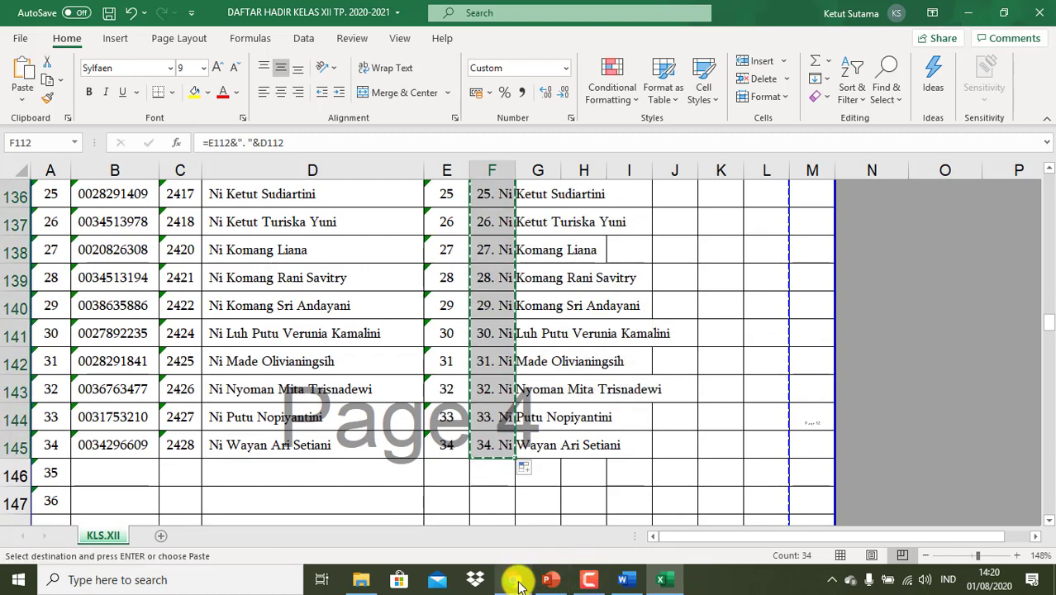
left_click(514, 580)
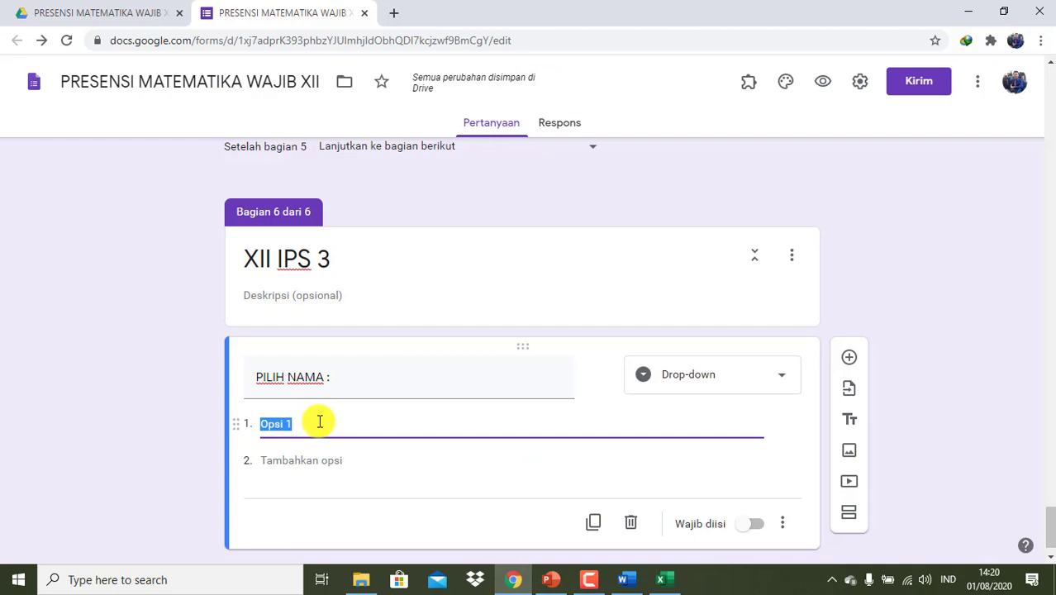
- Paste the 34 XII IPS 3 names as required drop-down options, then add section XII MIPA 1
key("ctrl+v")
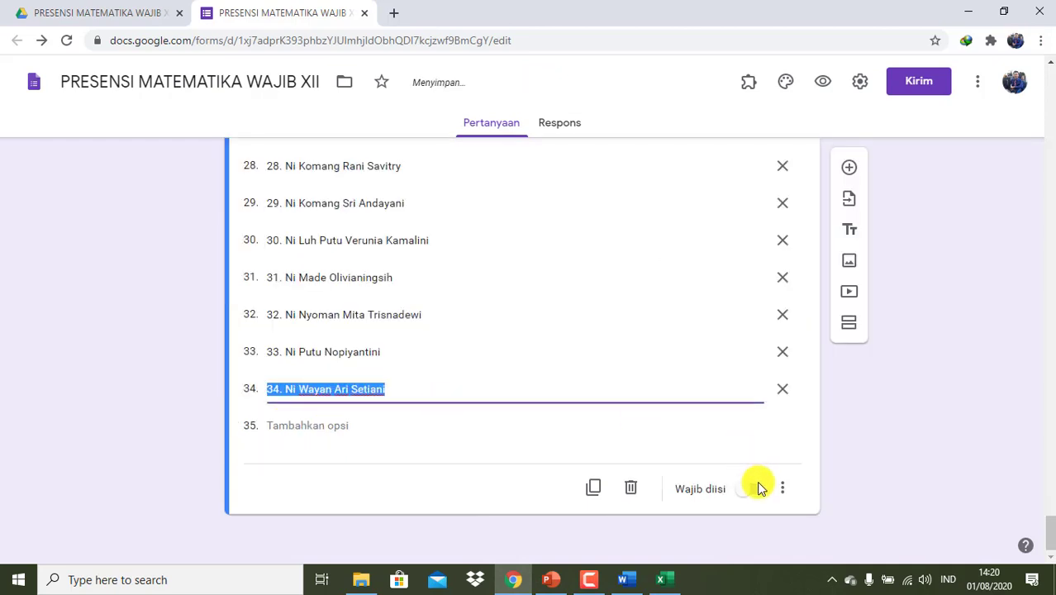
left_click(757, 489)
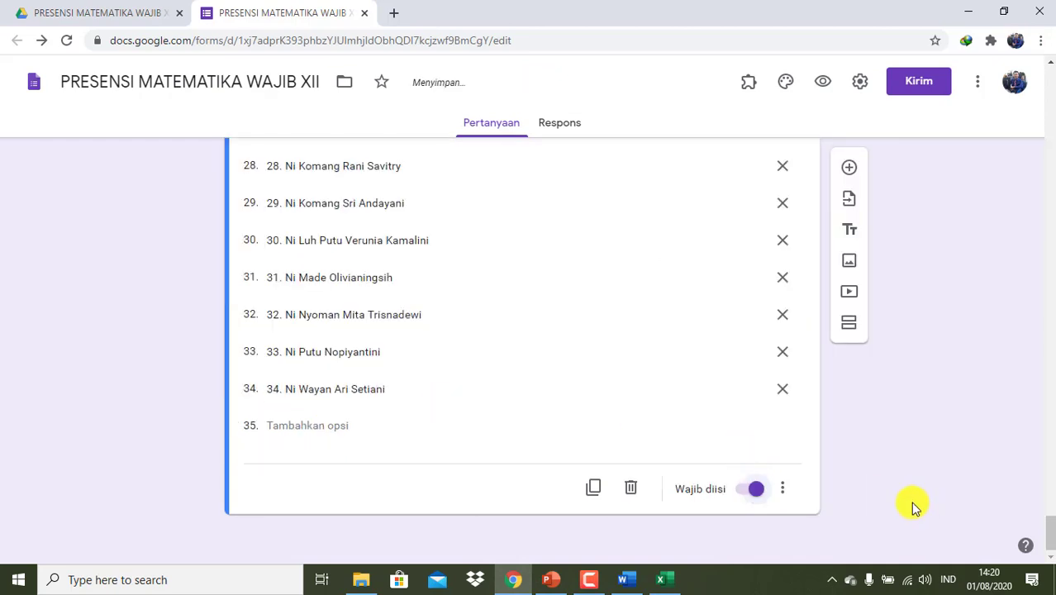
left_click(850, 322)
scroll(476, 460, "down", 1)
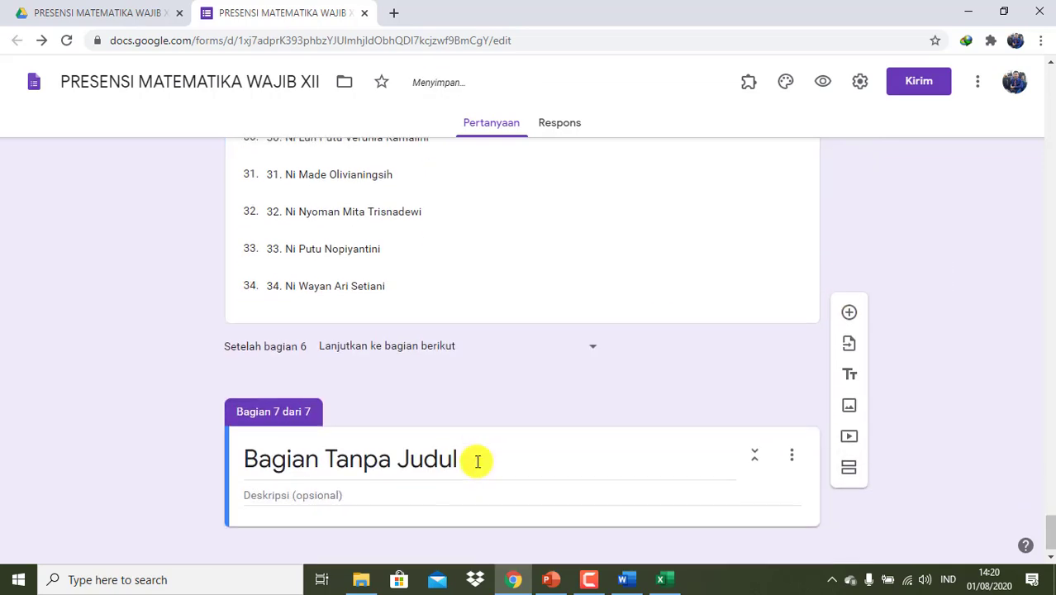
type("XII MIPA 1")
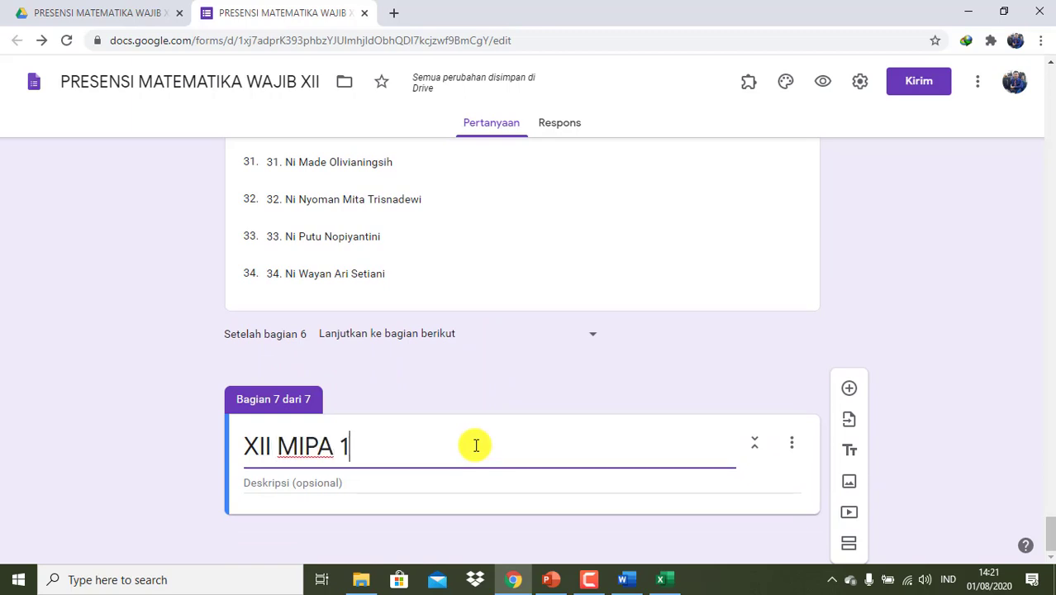
- Add a drop-down question to XII MIPA 1 and select its first answer option
left_click(849, 390)
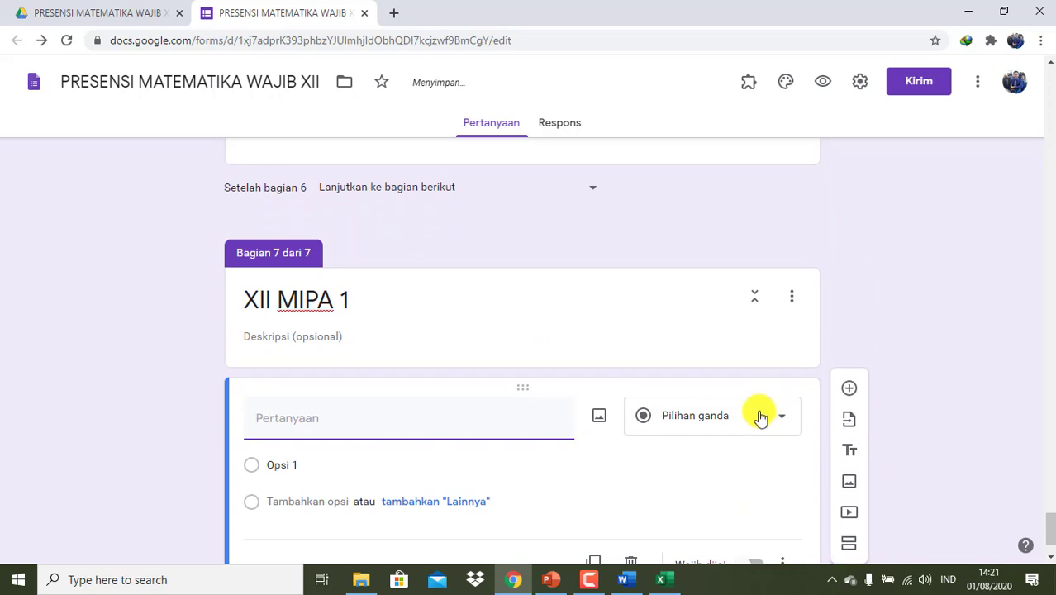
left_click(760, 420)
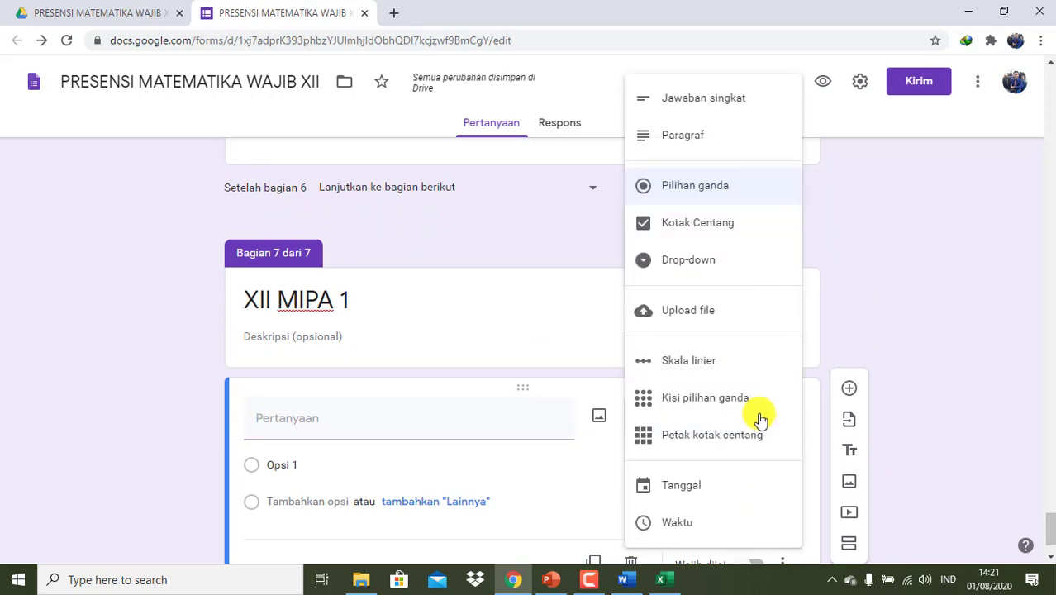
left_click(671, 257)
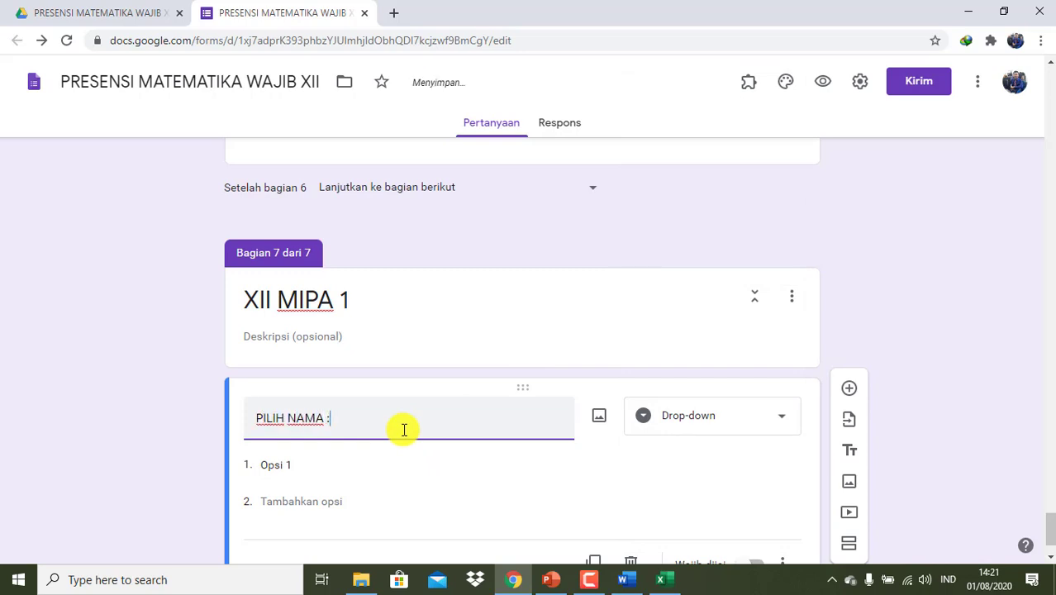
scroll(404, 428, "down", 1)
left_click(266, 386)
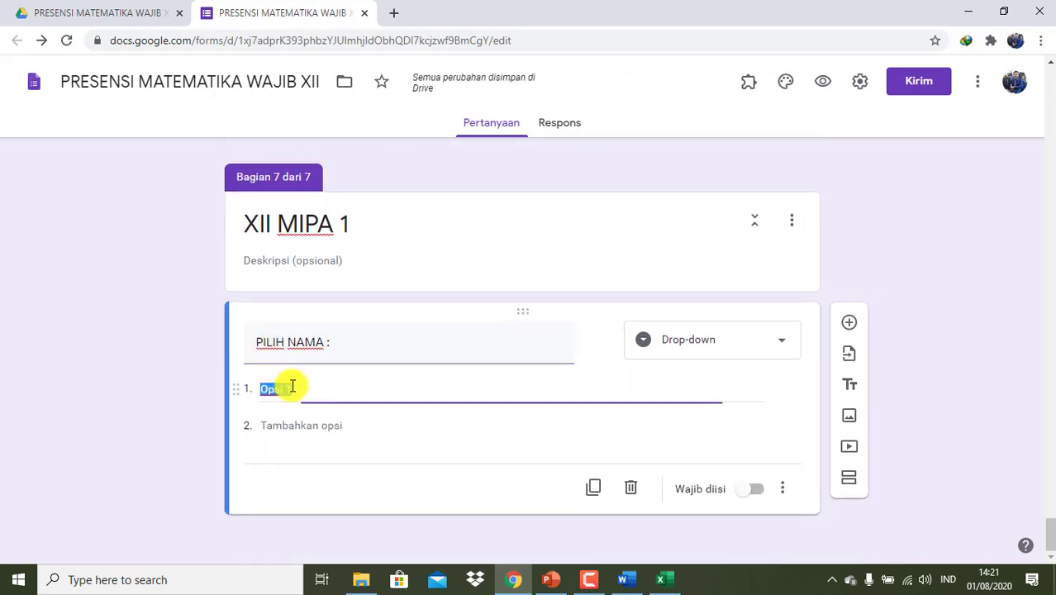
left_click(665, 581)
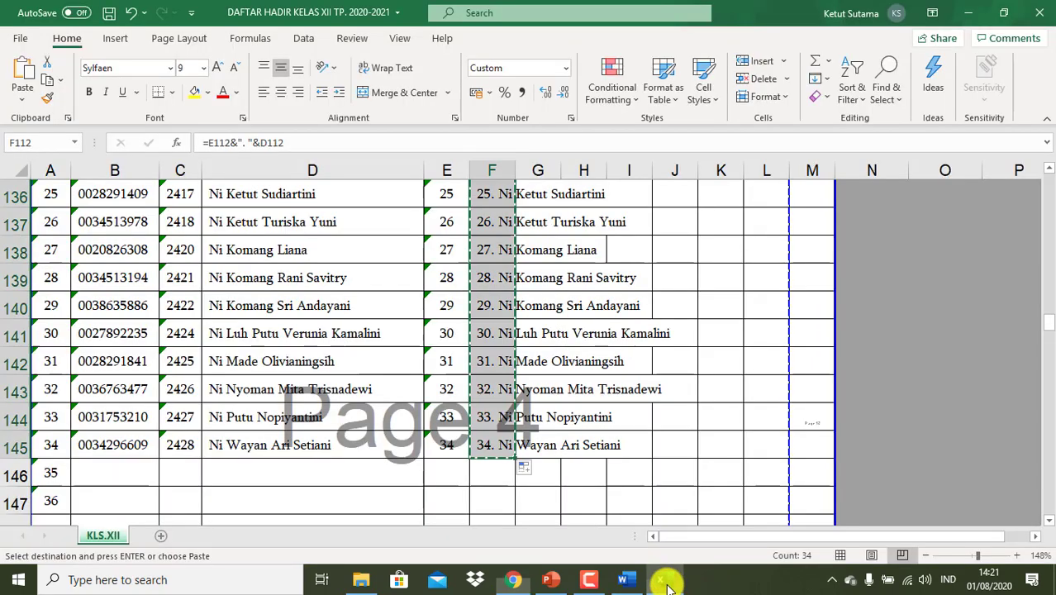
- Delete rows 146–156 between the two class rosters
scroll(483, 478, "down", 3)
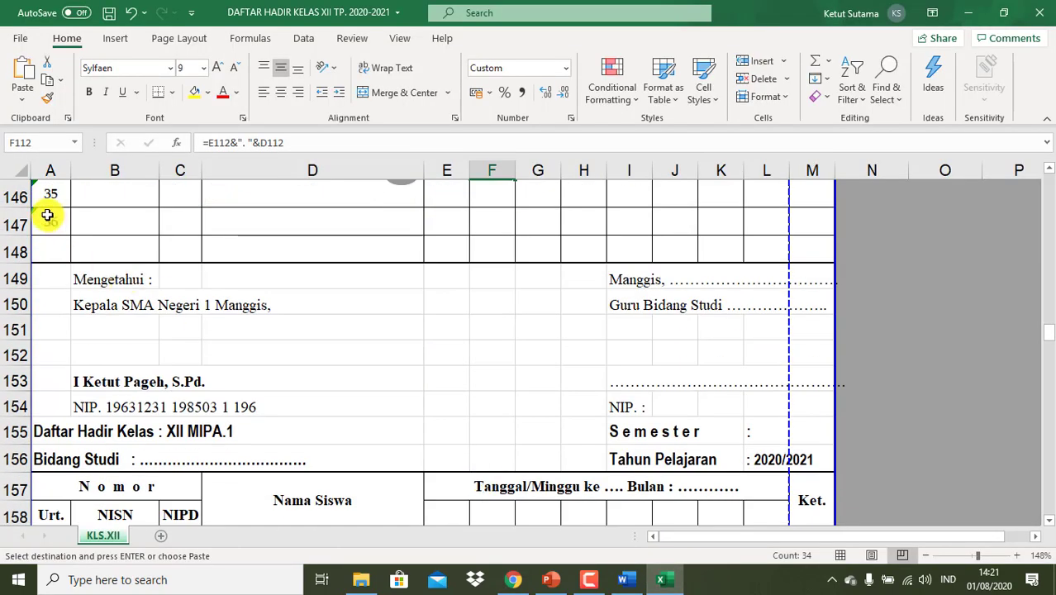
scroll(111, 278, "up", 3)
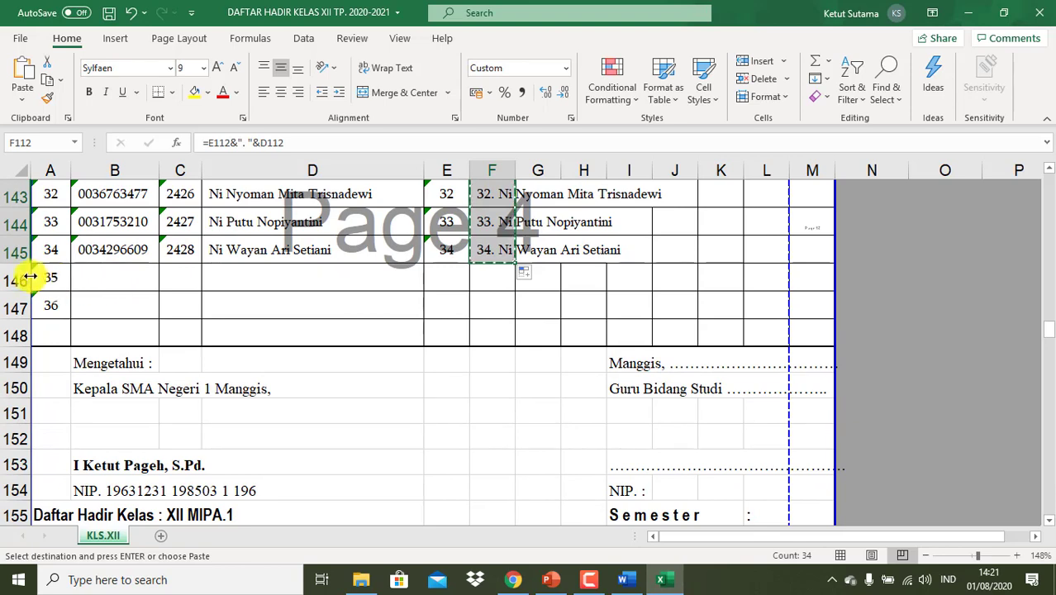
left_click_drag(18, 273, 21, 272)
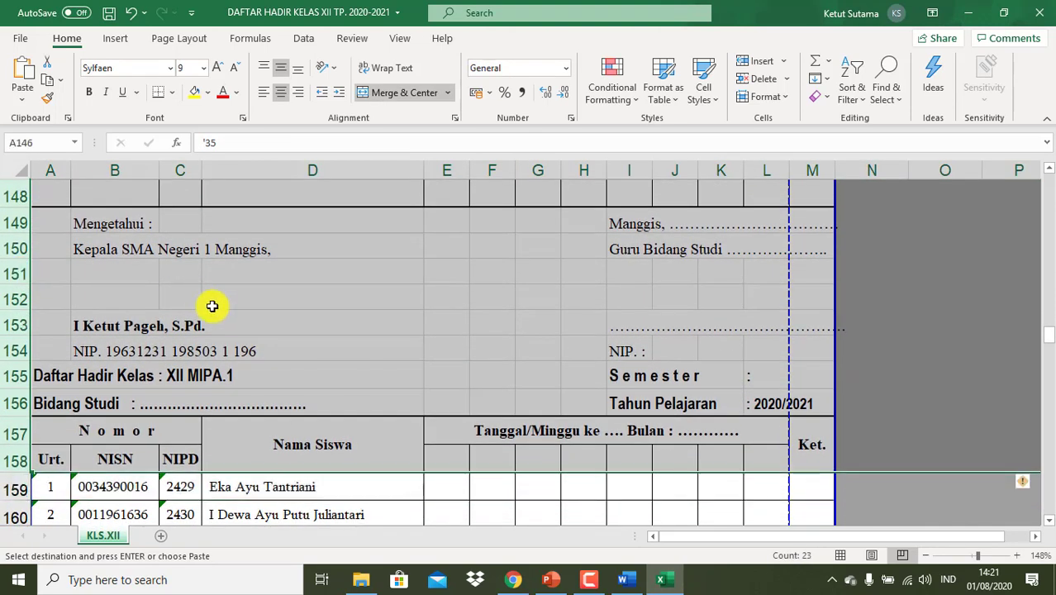
right_click(215, 306)
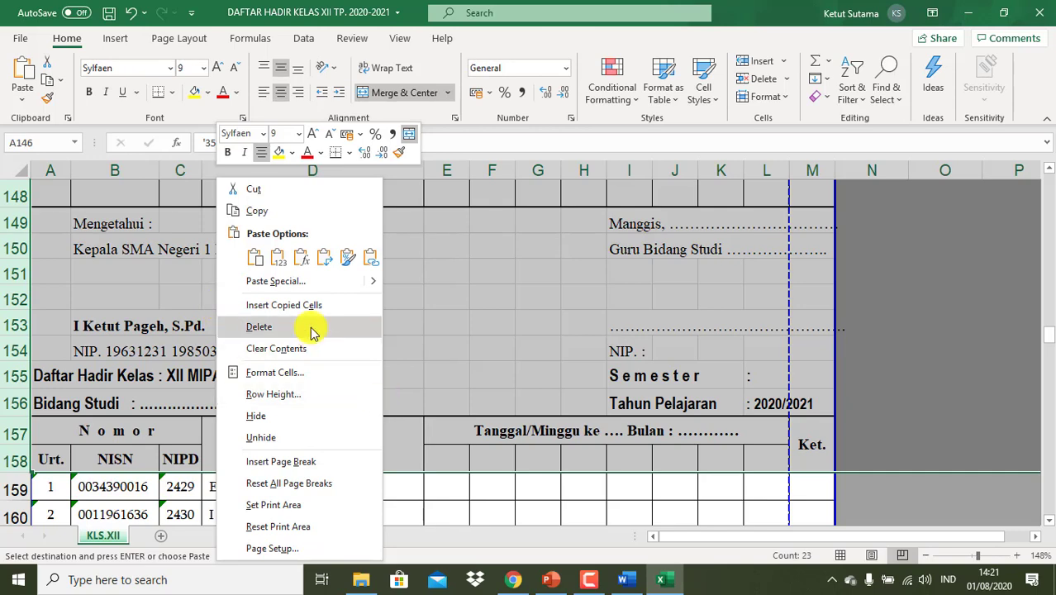
left_click(311, 328)
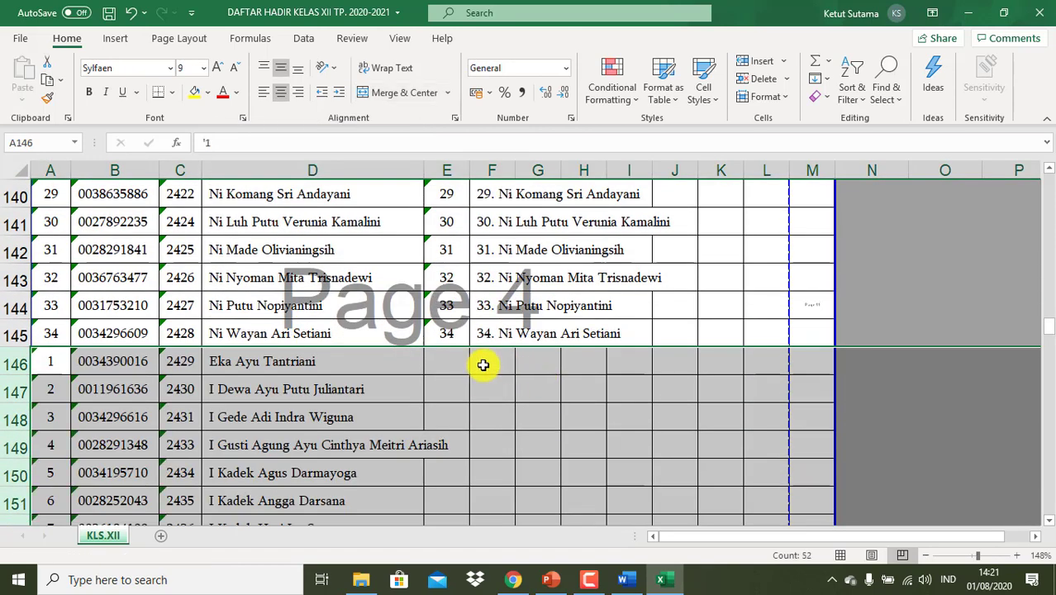
- Enter '01, '02, '03 in E146:E148 and fill numbers and name labels down to row 178
left_click(457, 366)
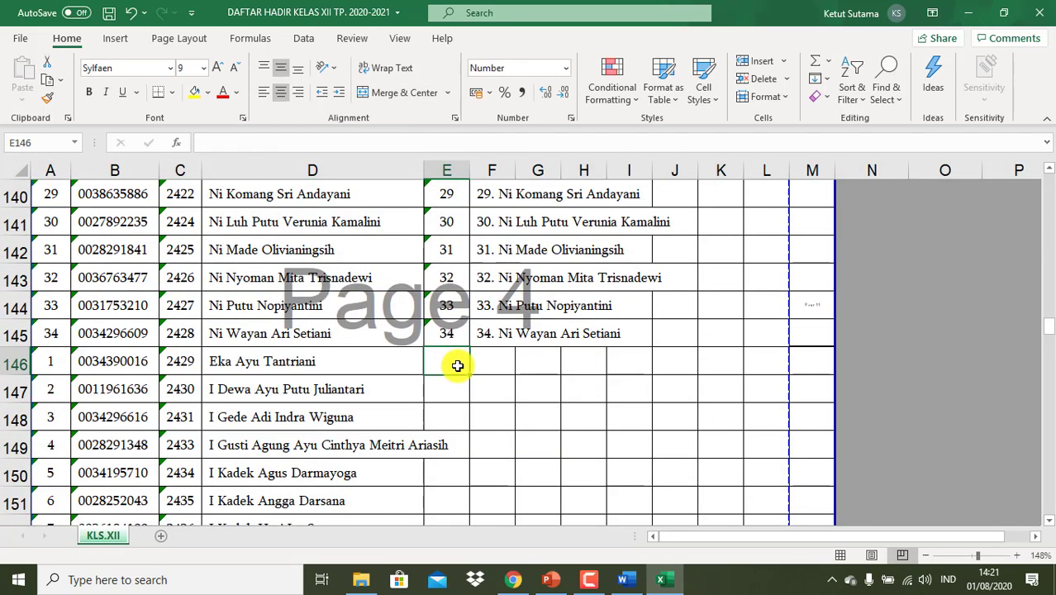
type("'01")
key("Return")
type("'02")
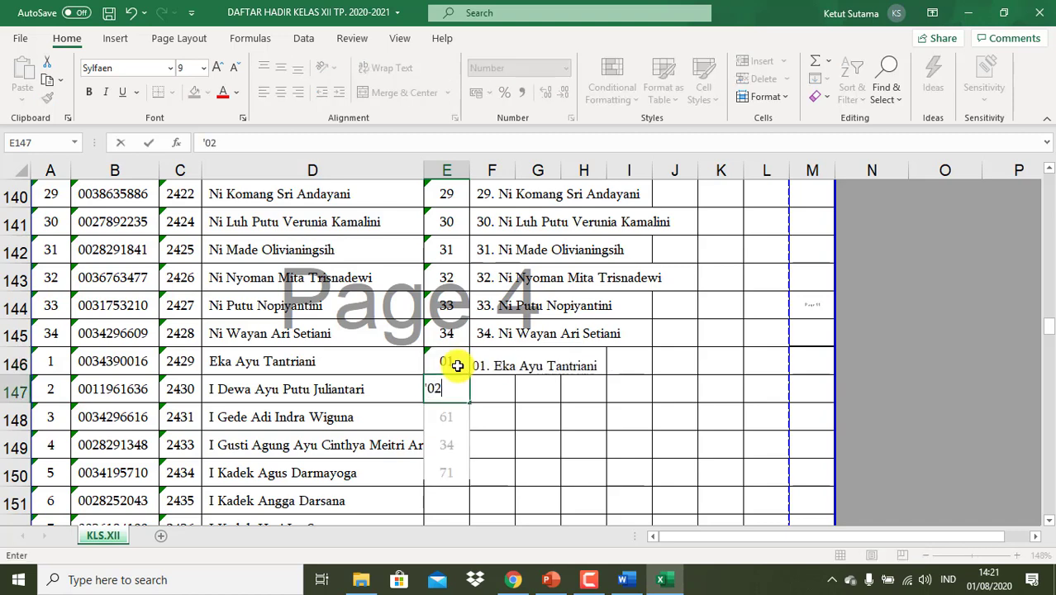
key("Return")
type("'03")
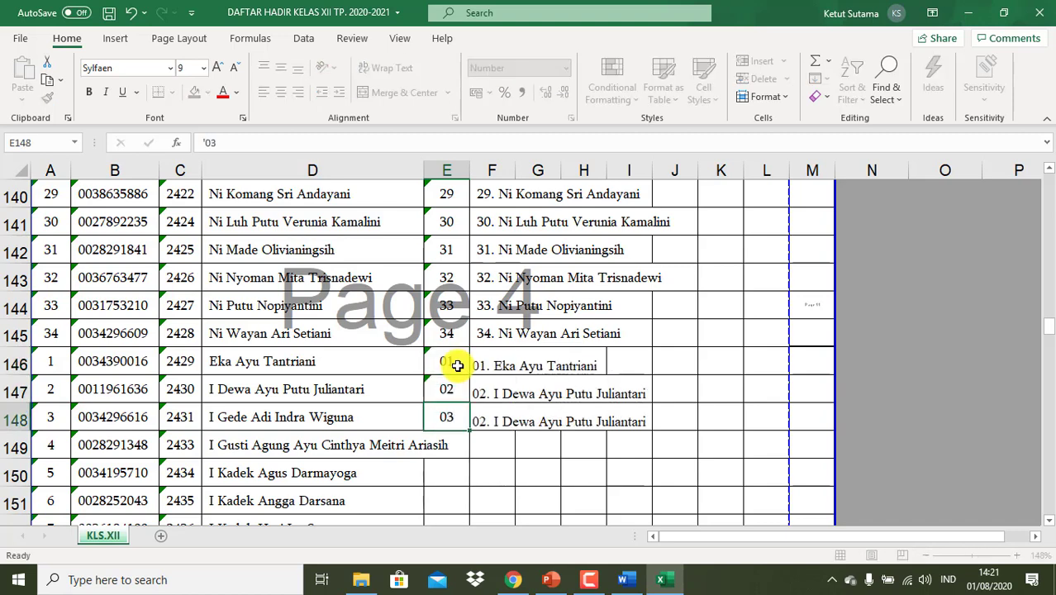
key("Return")
left_click(453, 364)
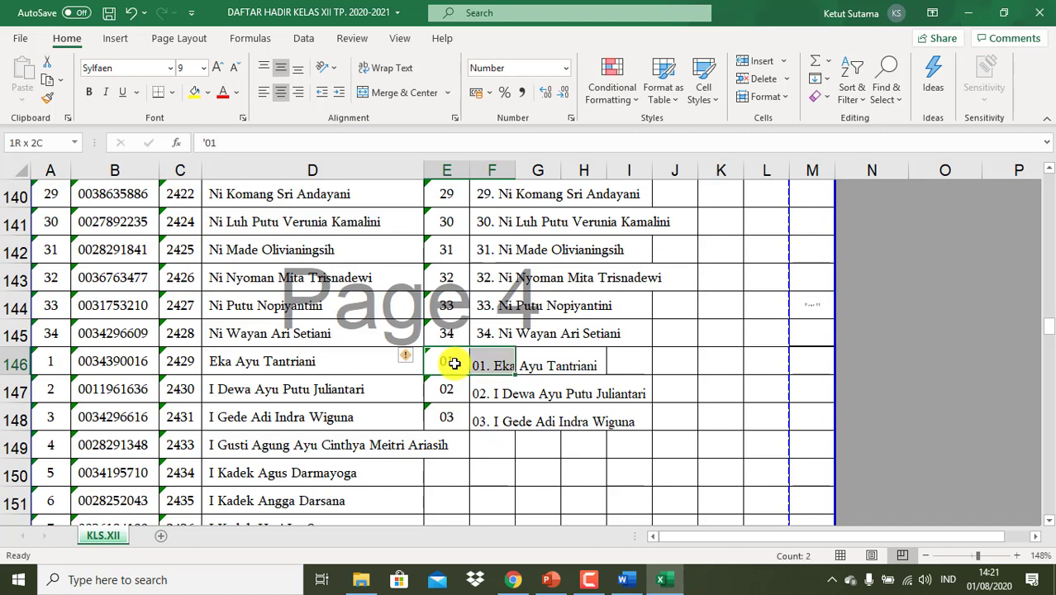
key("shift+Down")
key("shift+Down")
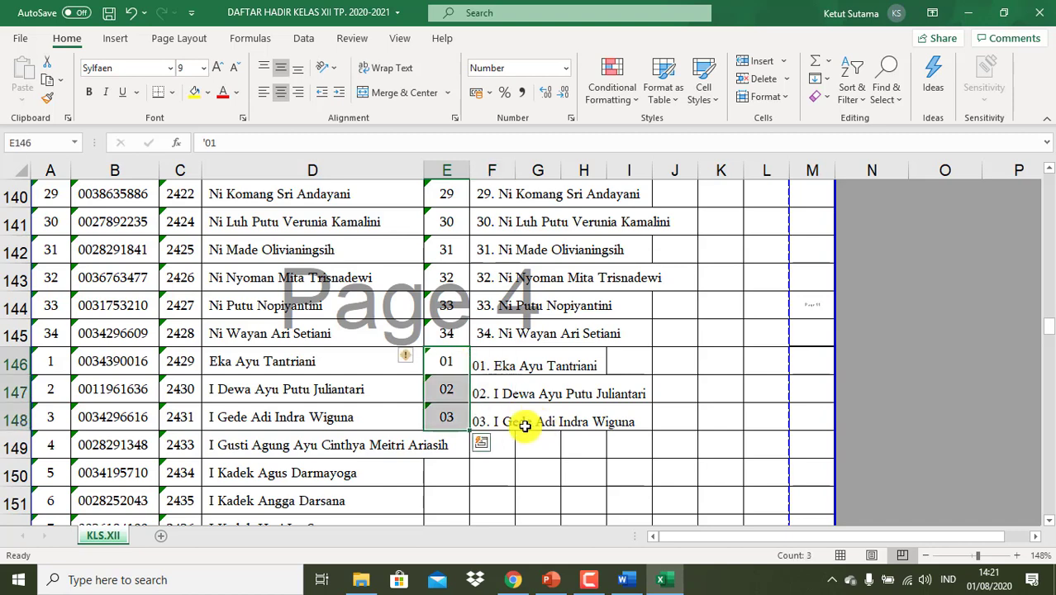
left_click(501, 428, "shift")
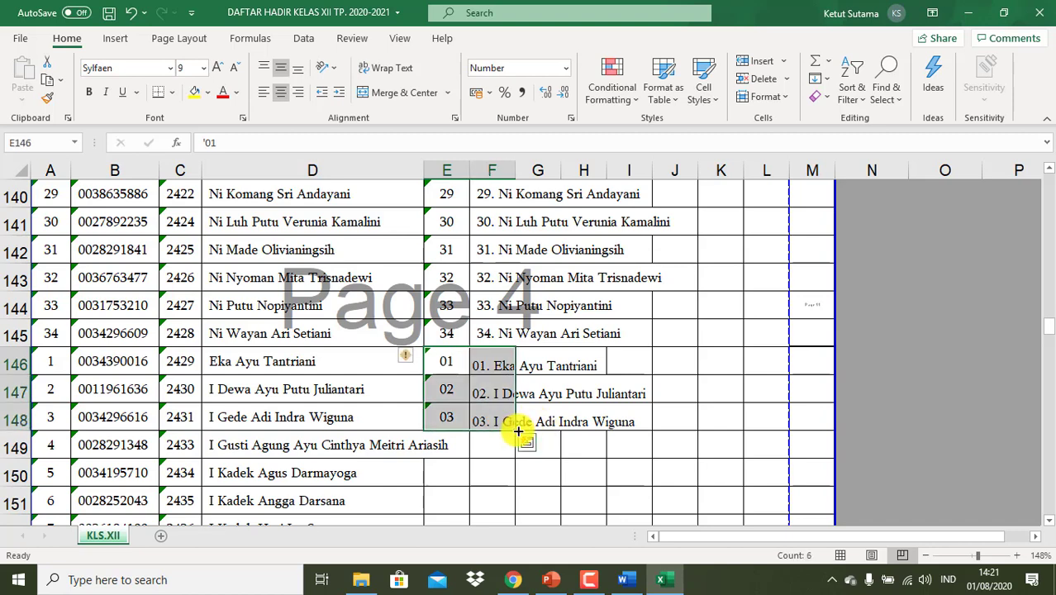
mouse_move(518, 431)
left_mouse_down()
mouse_move(512, 588)
mouse_move(517, 408)
left_mouse_up()
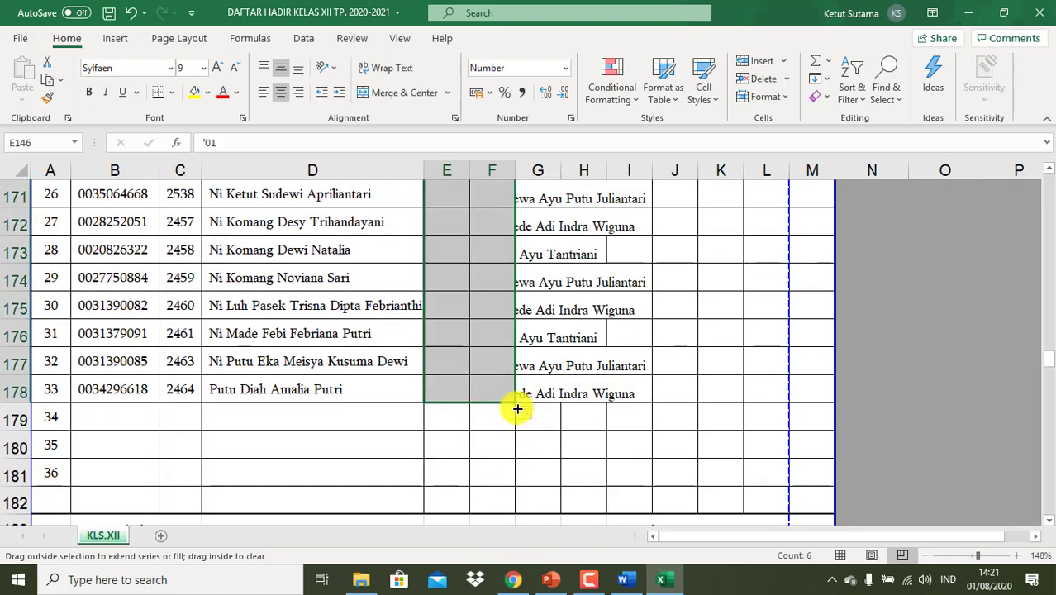
- Copy the 01.–33. name labels in F146:F178
scroll(637, 332, "up", 5)
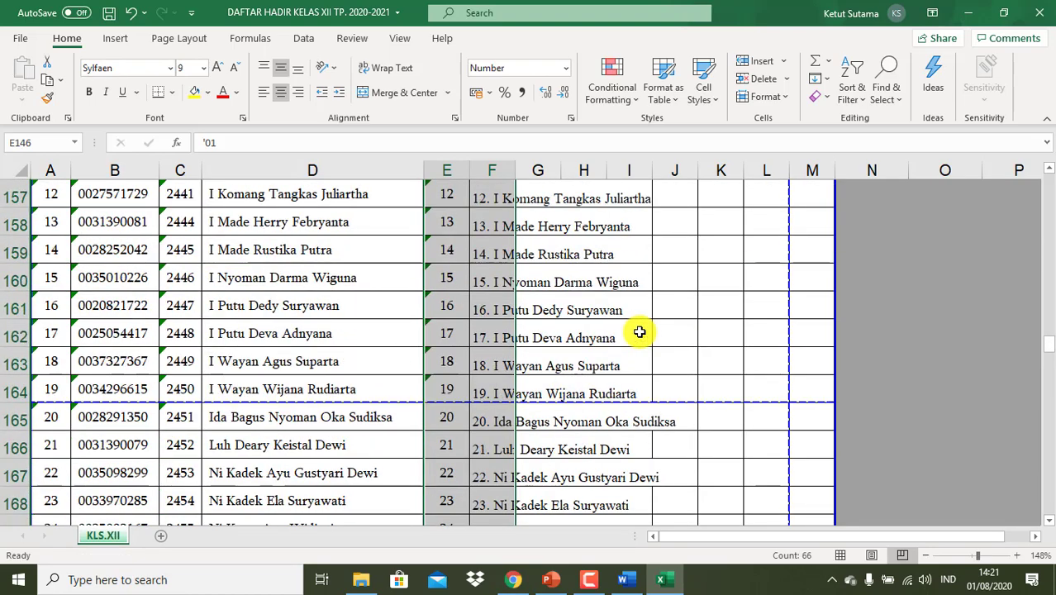
scroll(638, 332, "up", 4)
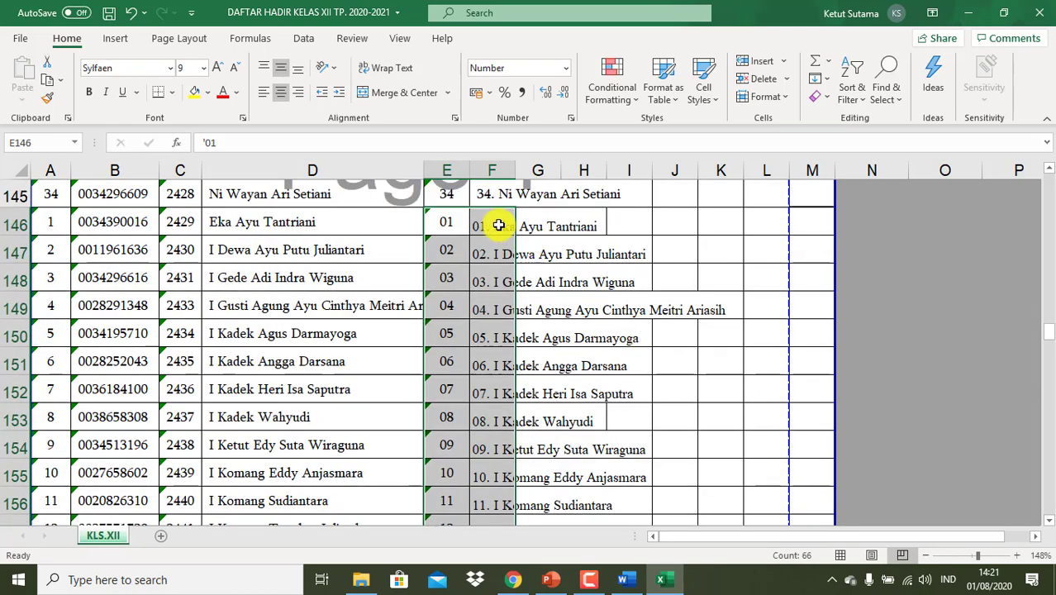
left_click_drag(498, 225, 514, 487)
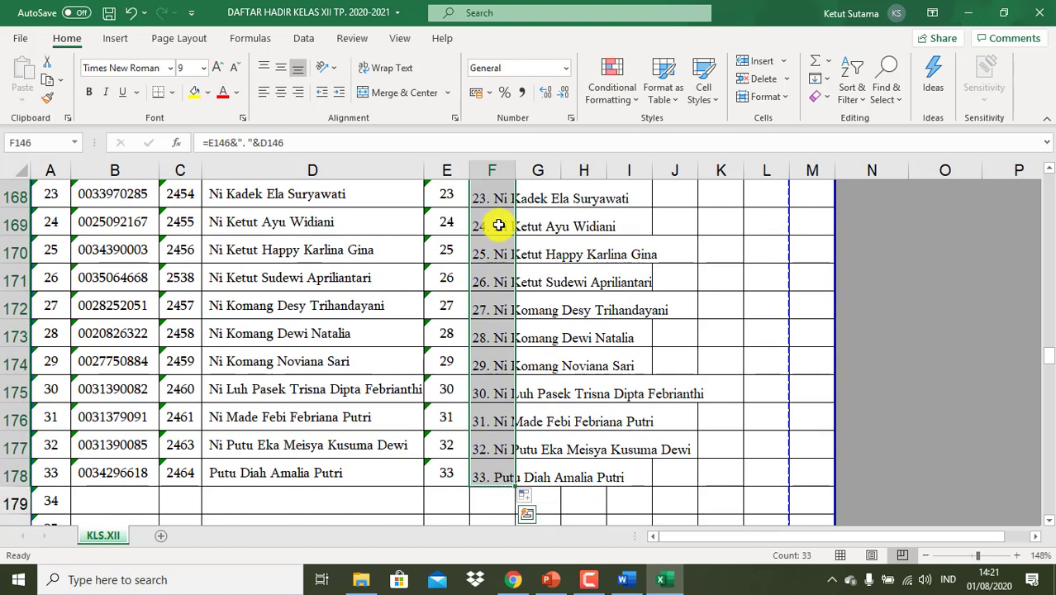
key("ctrl+c")
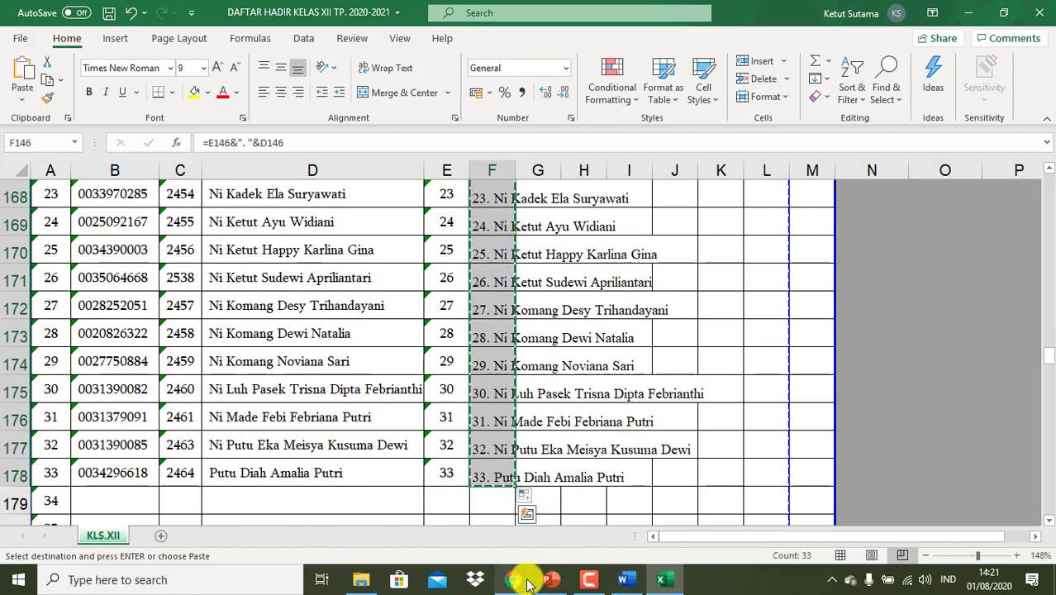
left_click(525, 581)
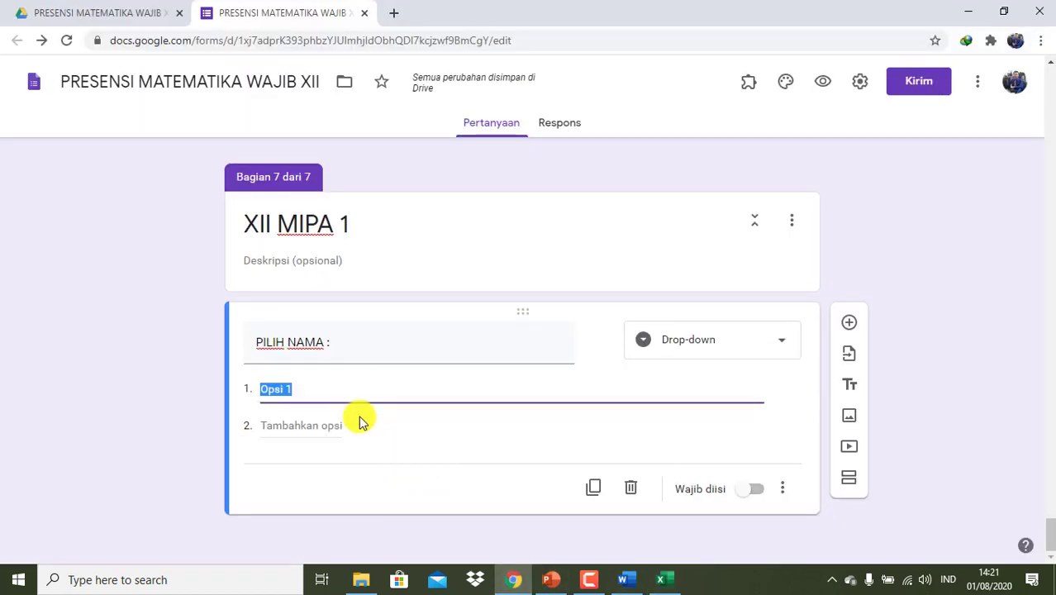
- Paste the 33 XII MIPA 1 names as required options, then add section XII MIPA 2 with a question
key("ctrl+v")
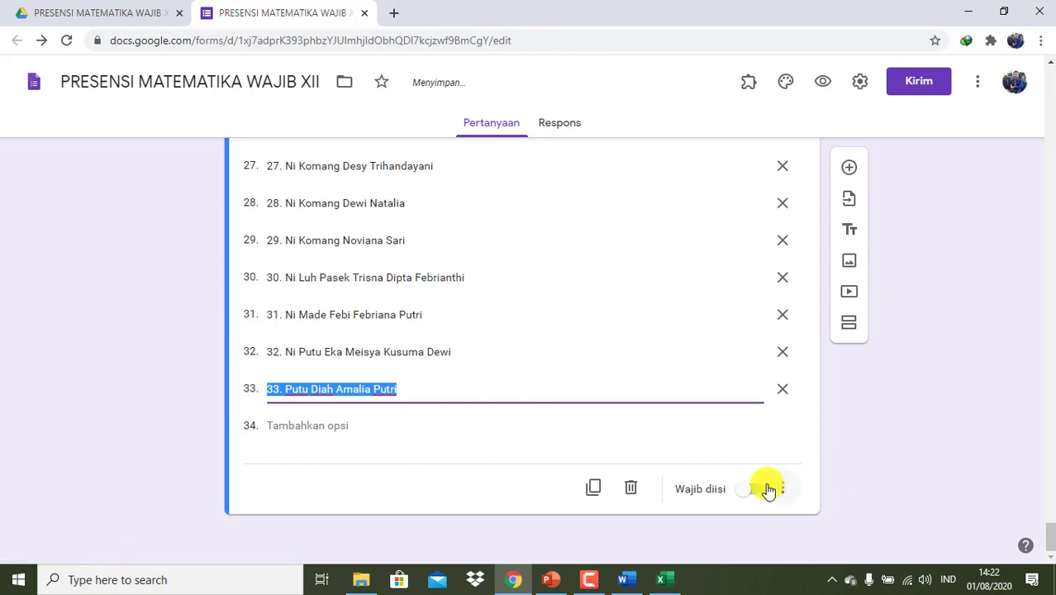
left_click(756, 489)
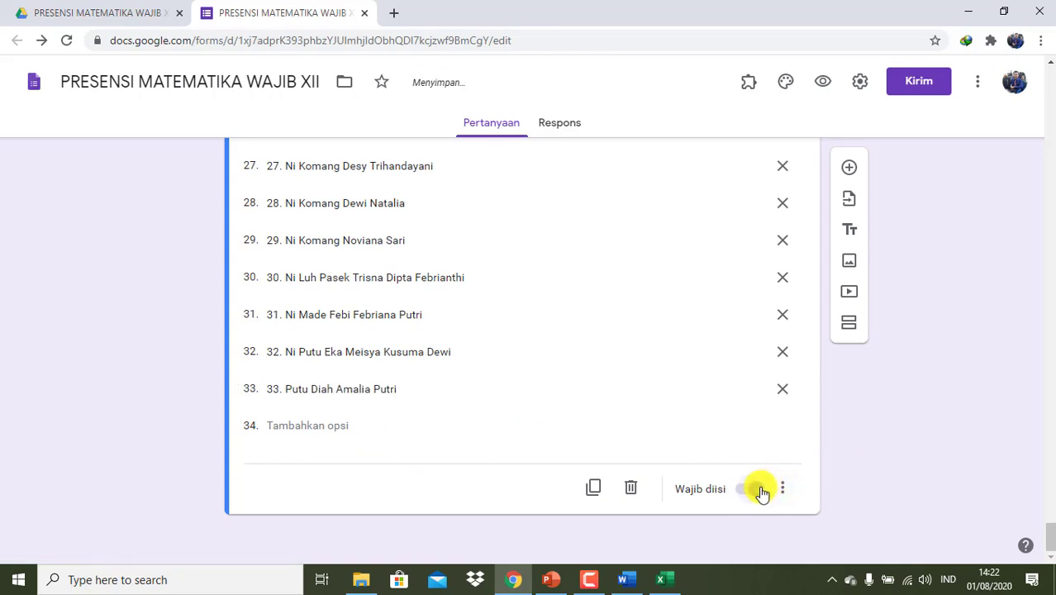
left_click(848, 322)
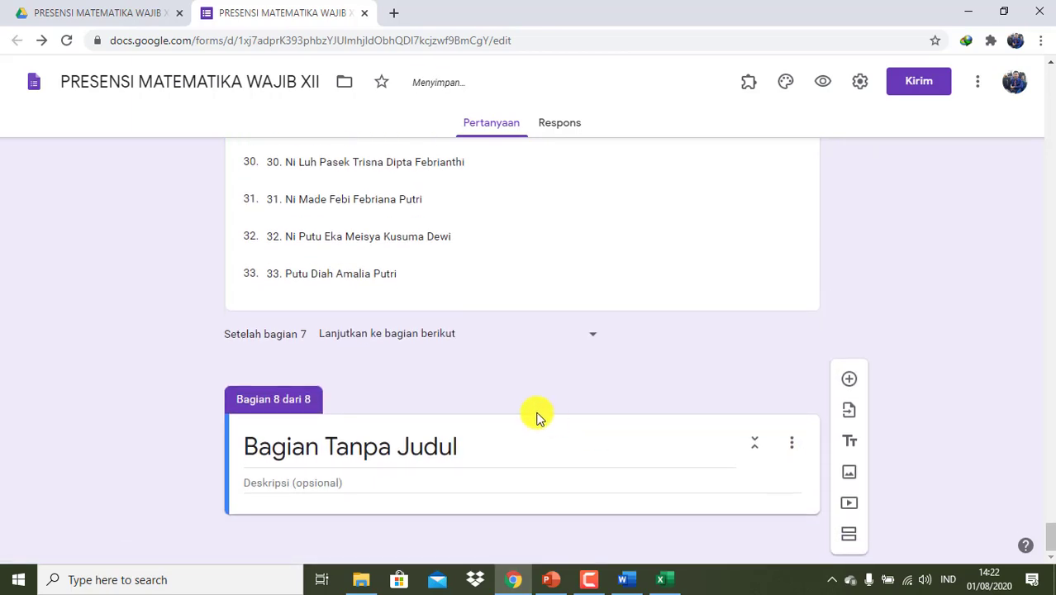
left_click(502, 443)
type("XII MIPA 2")
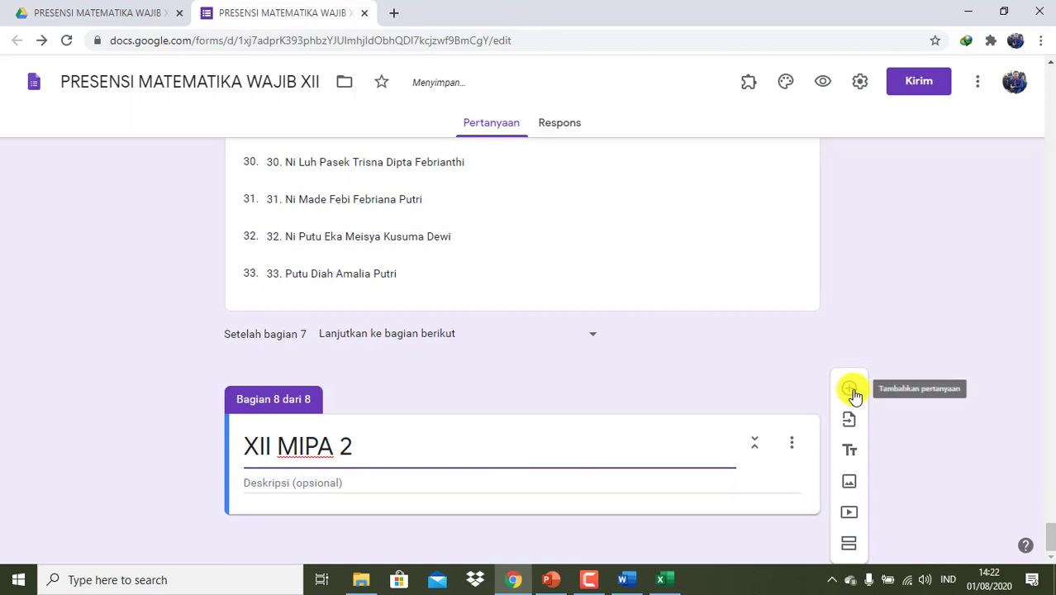
left_click(850, 390)
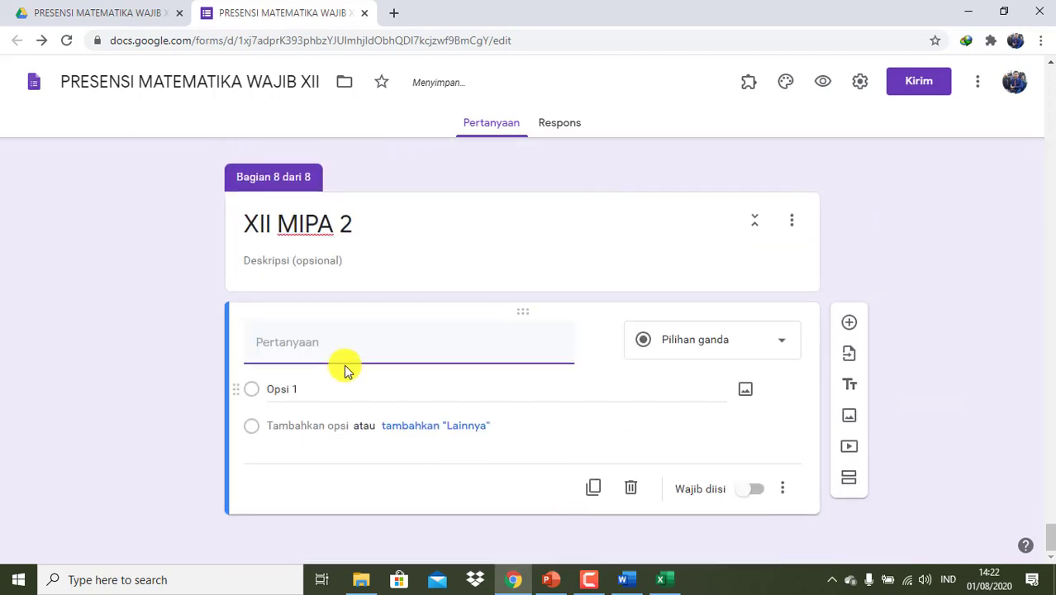
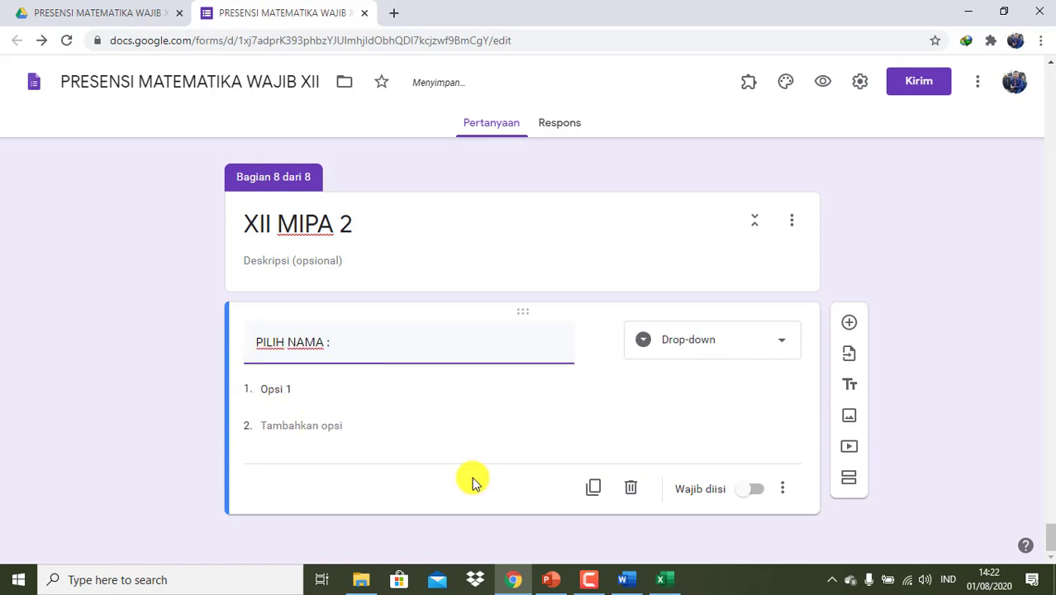
- Delete the leftover rows 179–192 so XII MIPA 2's students follow on directly
left_click(660, 579)
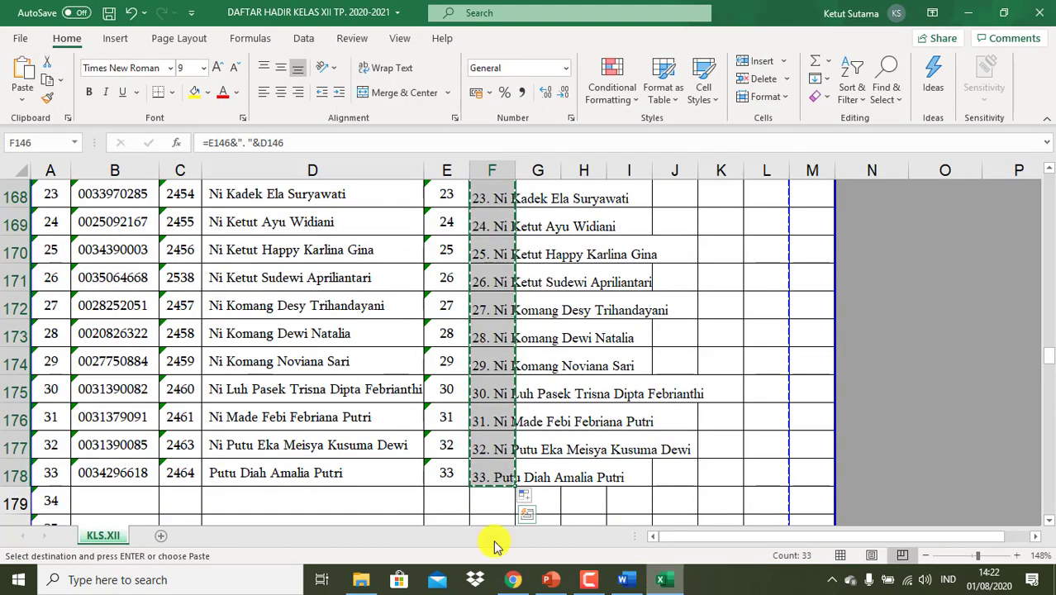
scroll(359, 522, "down", 3)
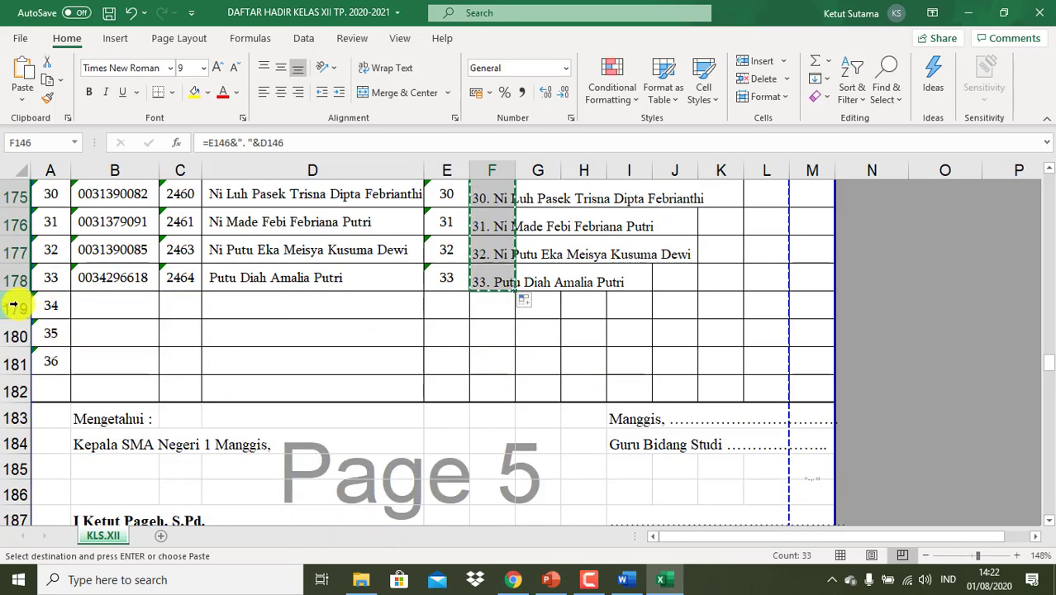
left_click(18, 305)
left_click_drag(17, 305, 17, 405)
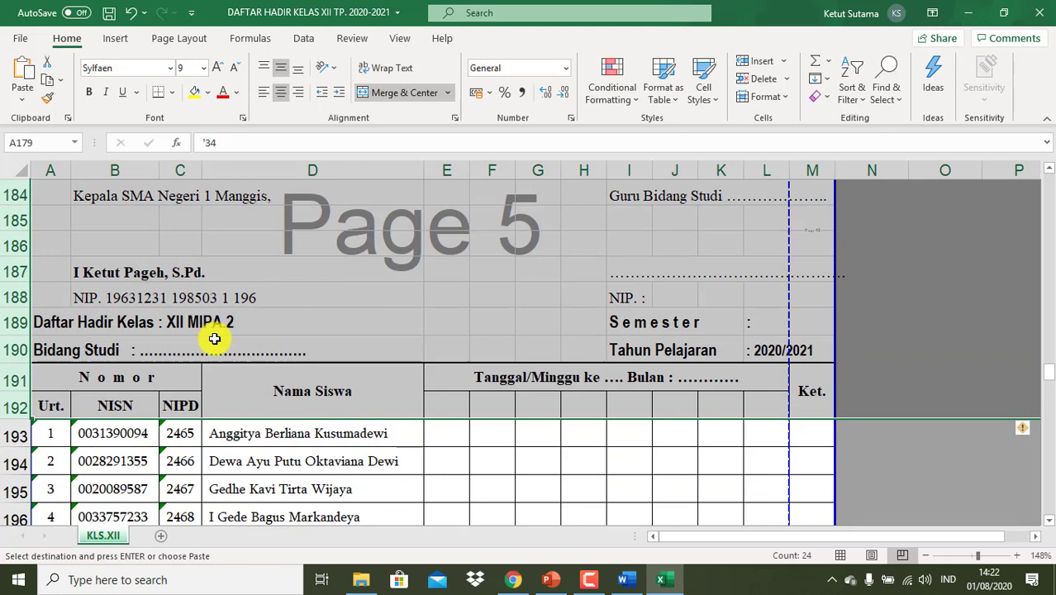
right_click(213, 337)
left_click(258, 328)
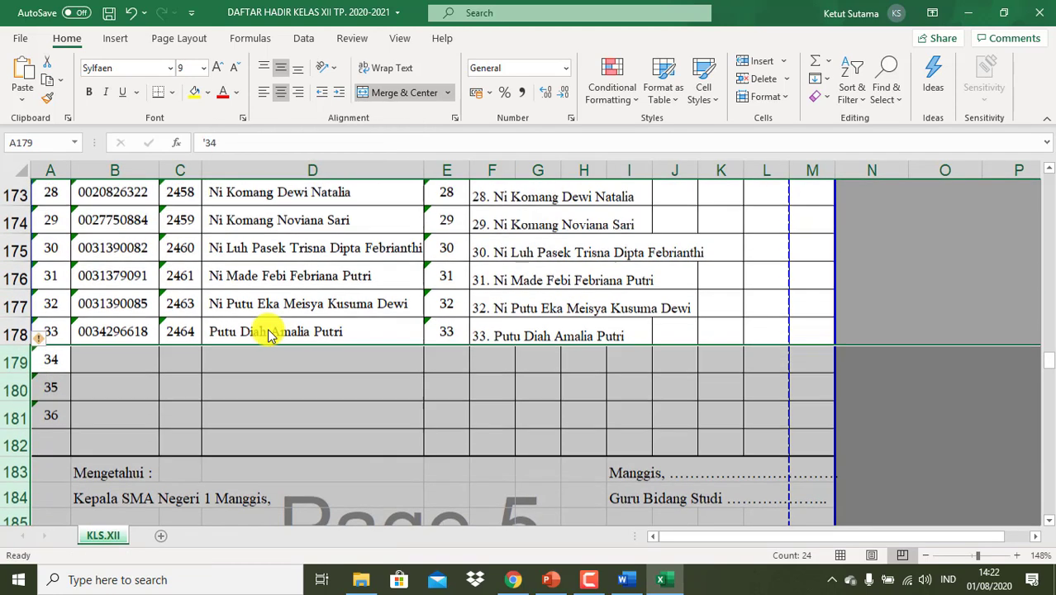
- Enter '01, '02, '03 in E179:E181 and fill numbers and name labels down to row 213
left_click(448, 362)
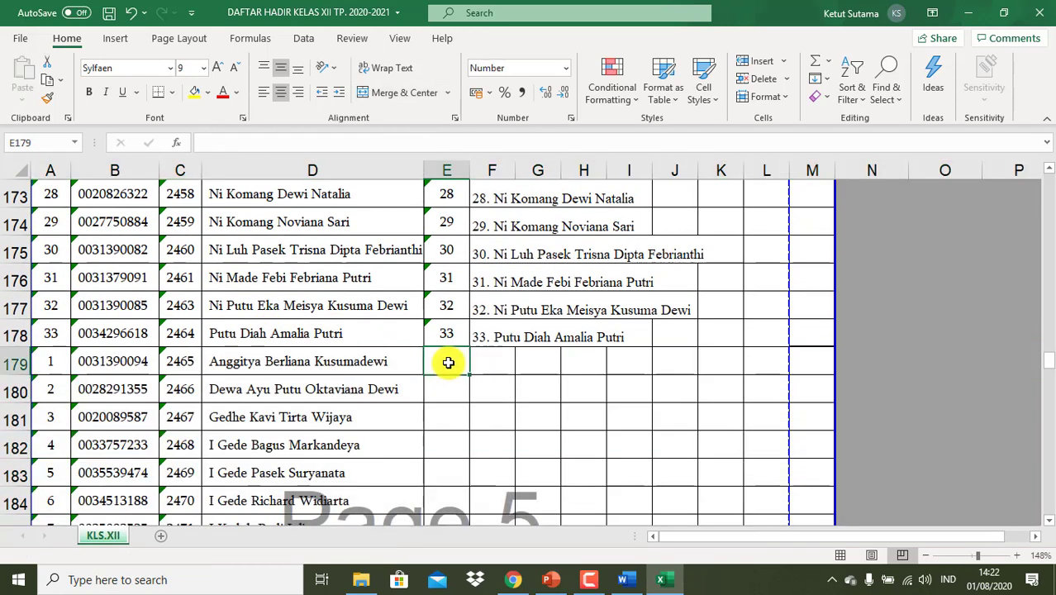
type("'01")
key("Return")
type("'02")
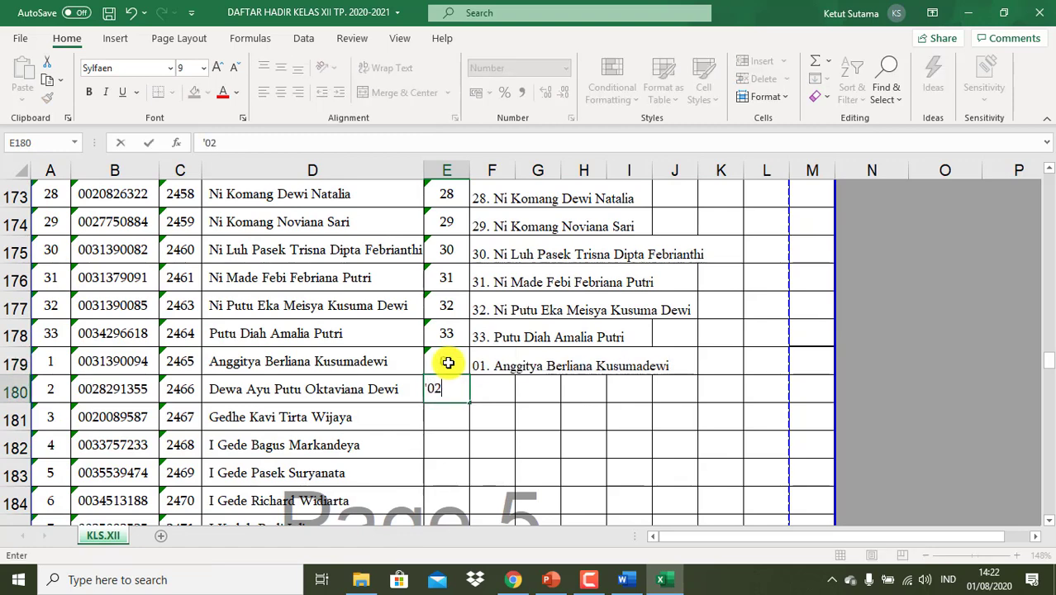
key("Return")
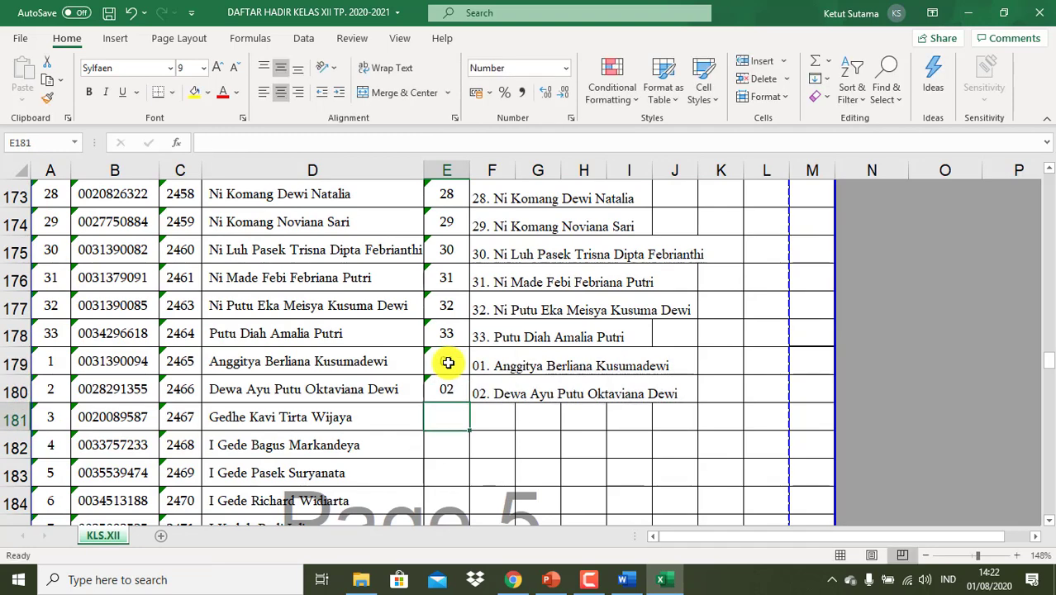
type("'03")
key("Return")
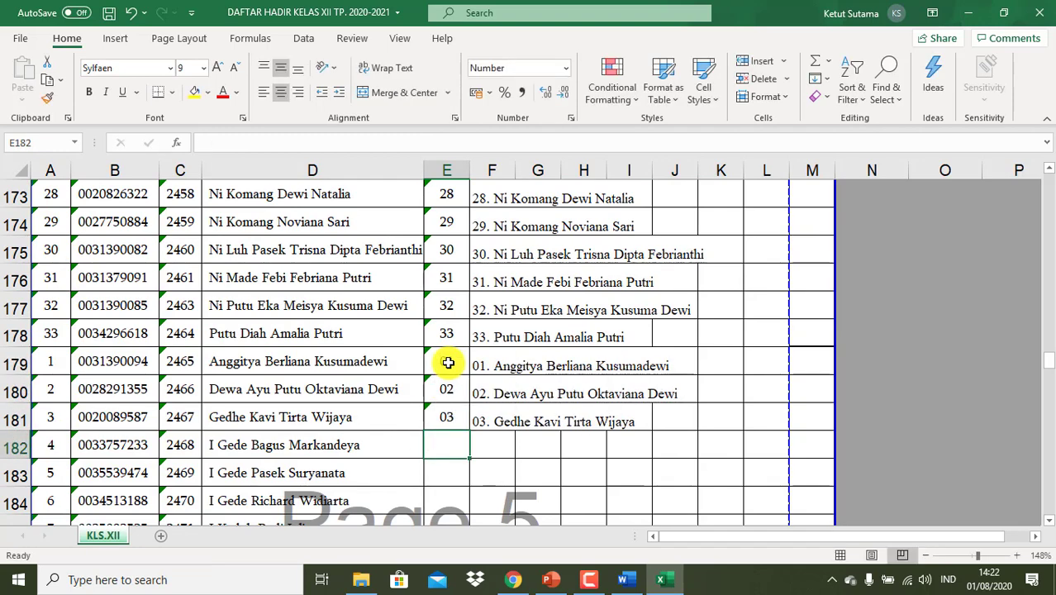
left_click_drag(451, 363, 532, 458)
- Copy the 35 numbered XII MIPA 2 names in F179:F213
scroll(596, 415, "up", 5)
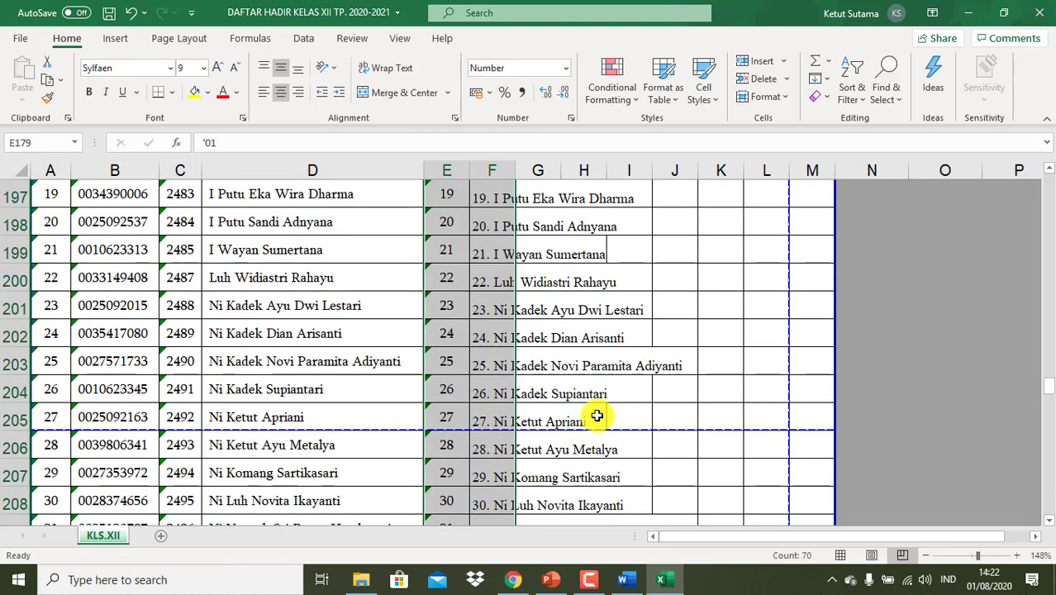
scroll(596, 416, "up", 2)
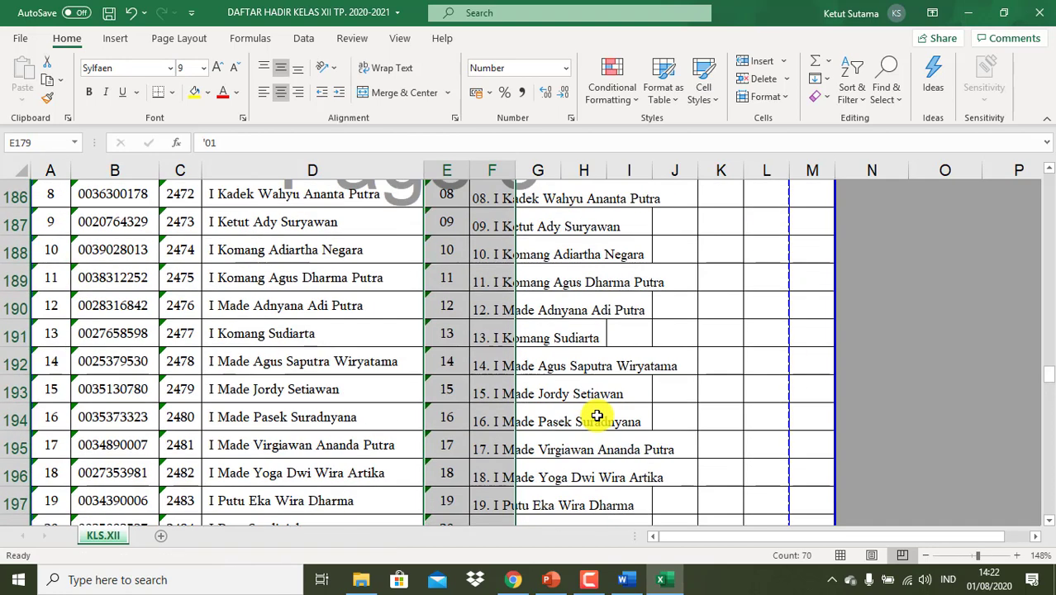
scroll(596, 415, "up", 2)
scroll(506, 234, "up", 2)
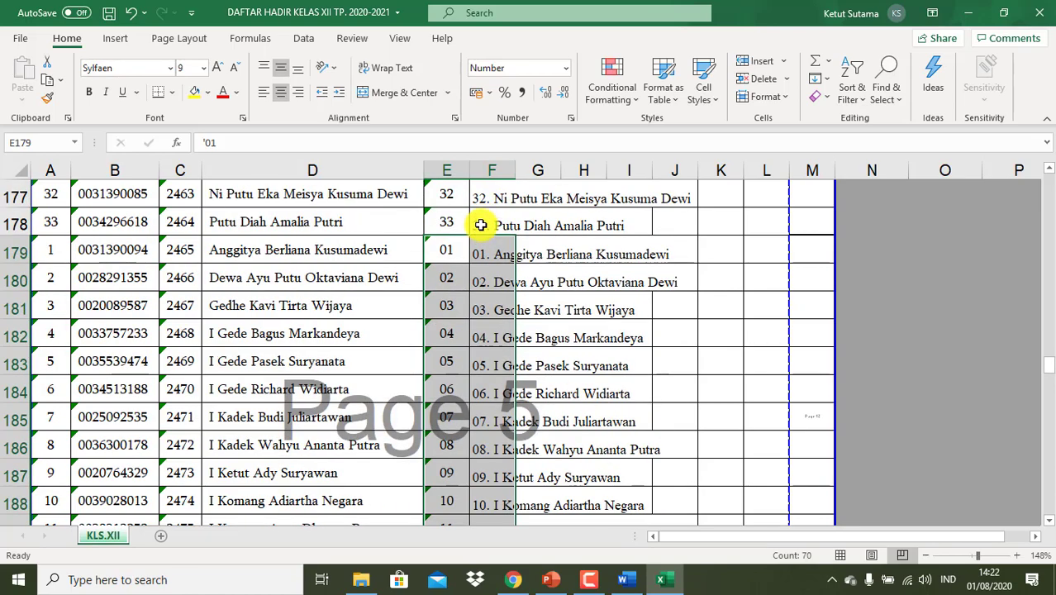
left_click(481, 246)
left_click_drag(482, 243, 495, 496)
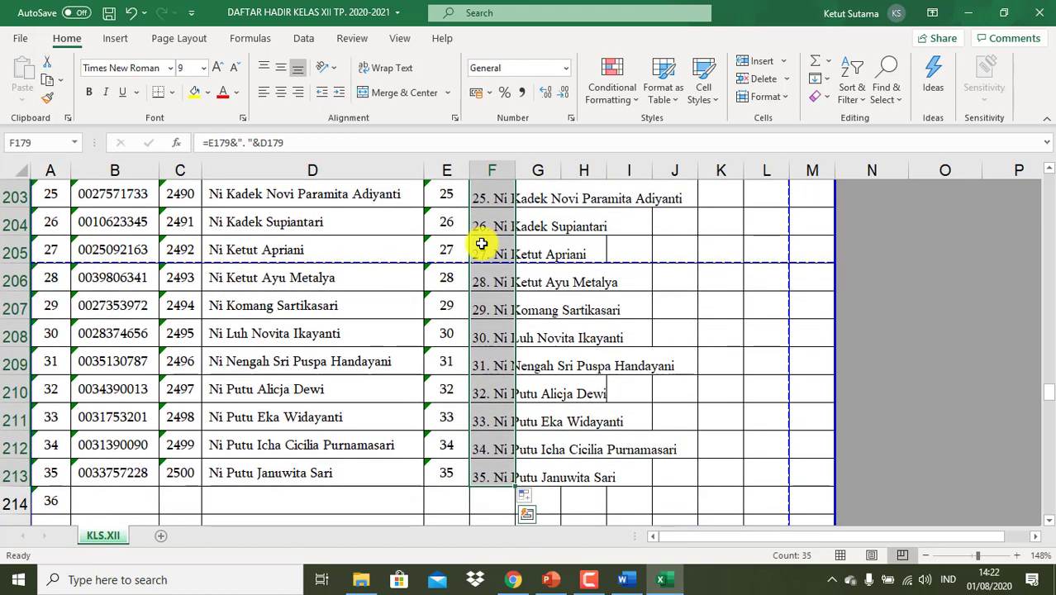
key("ctrl+c")
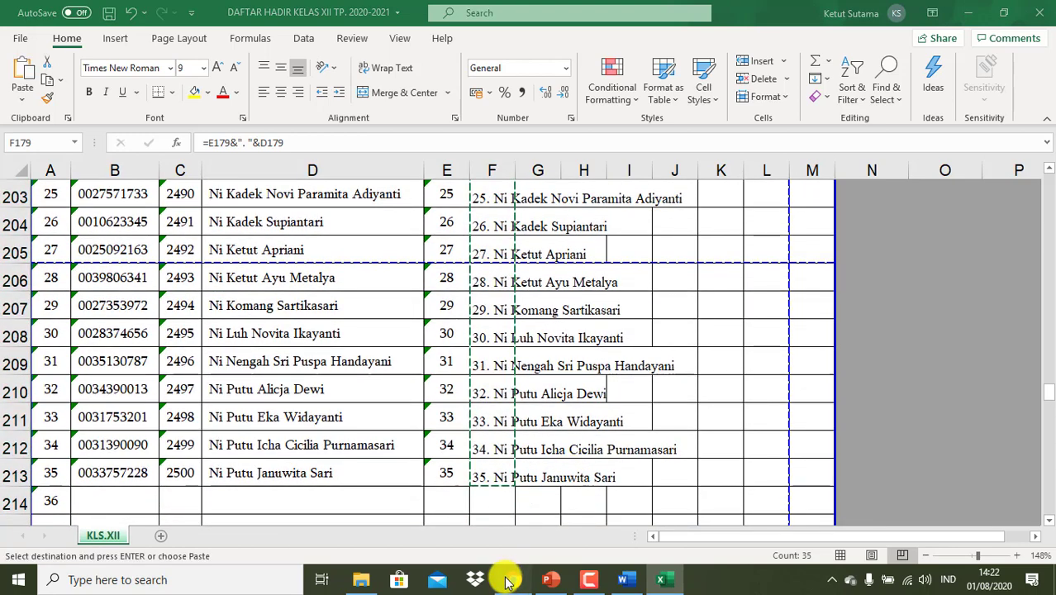
left_click(510, 579)
- Paste the 35 XII MIPA 2 names as the question's options and make it required
left_click(323, 388)
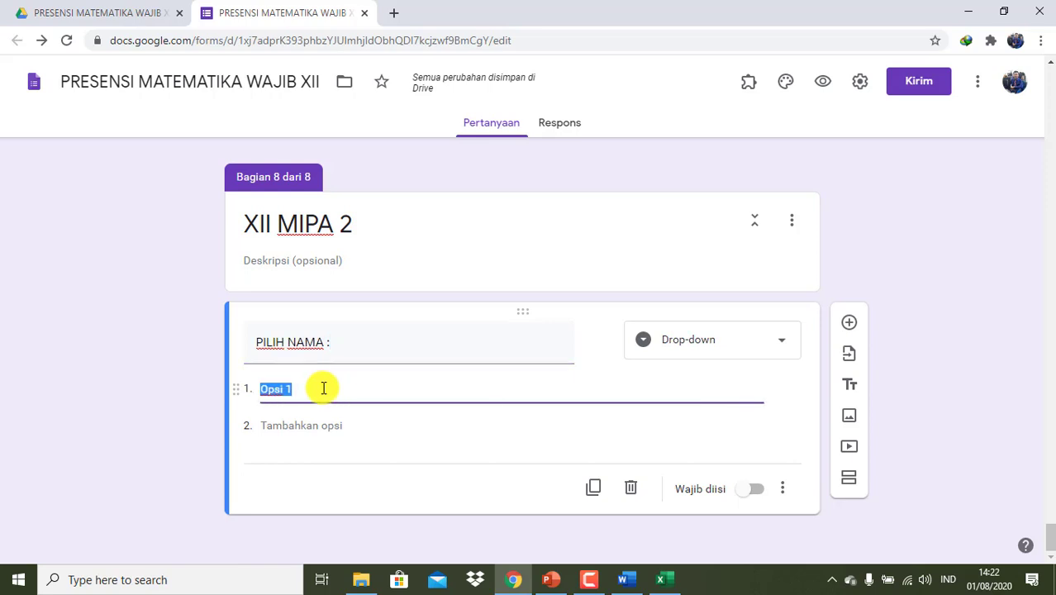
key("ctrl+v")
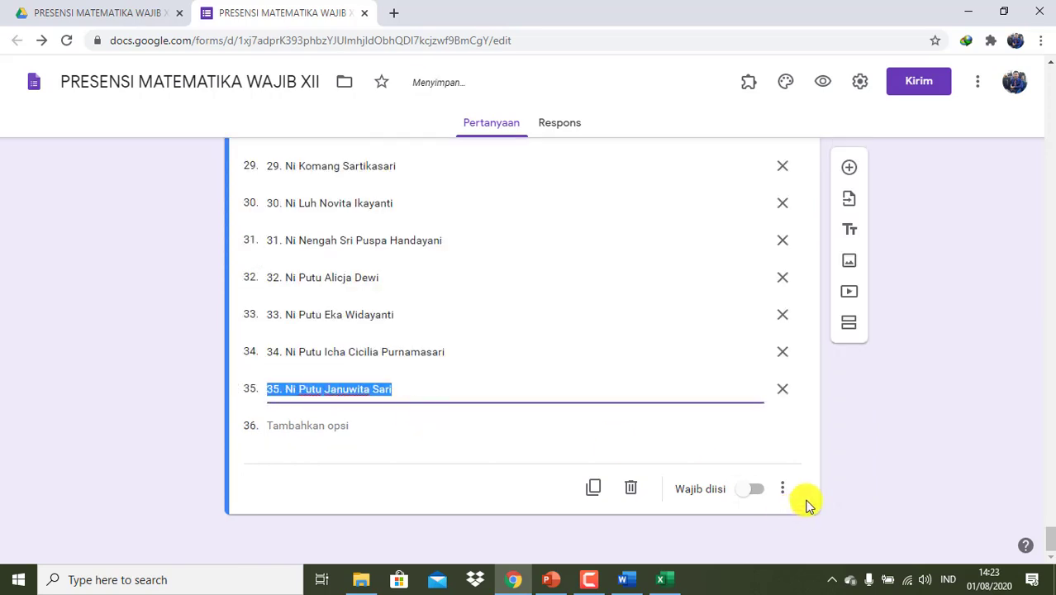
left_click(768, 492)
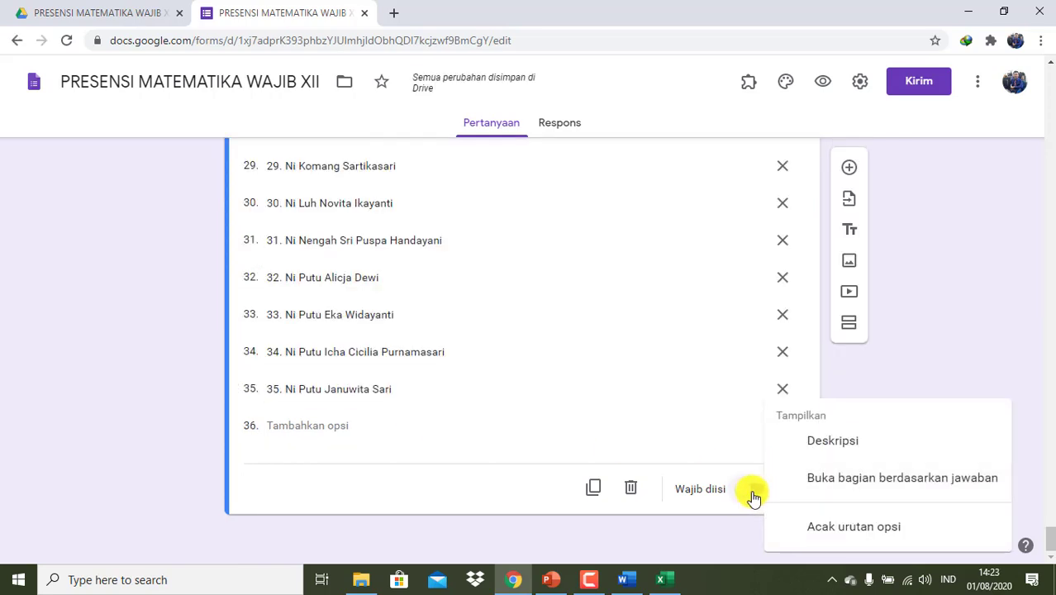
left_click(750, 496)
left_click(759, 490)
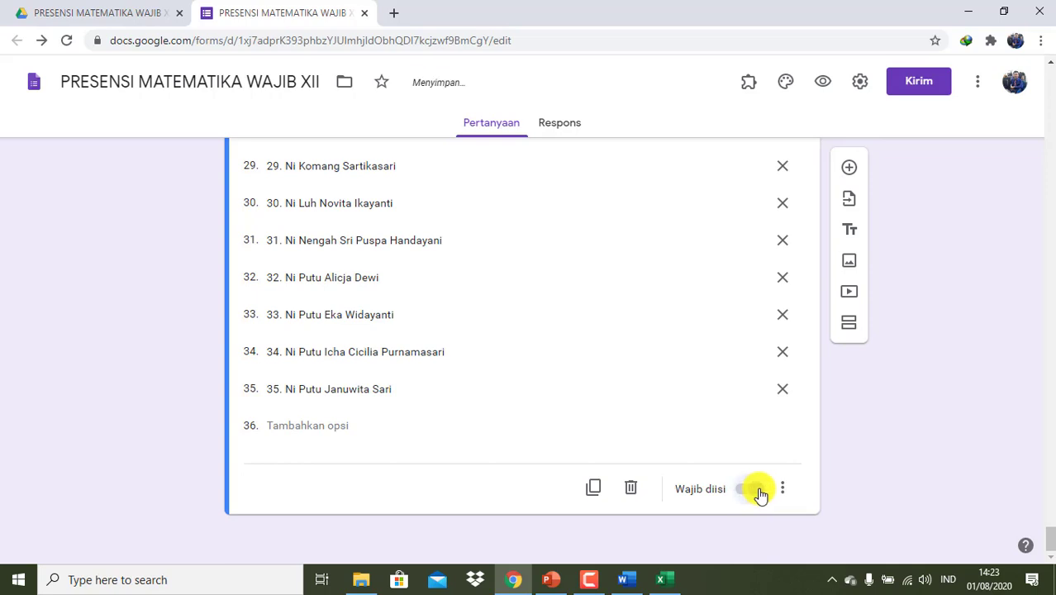
- Add a new section titled XII MIPA 3
left_click(848, 322)
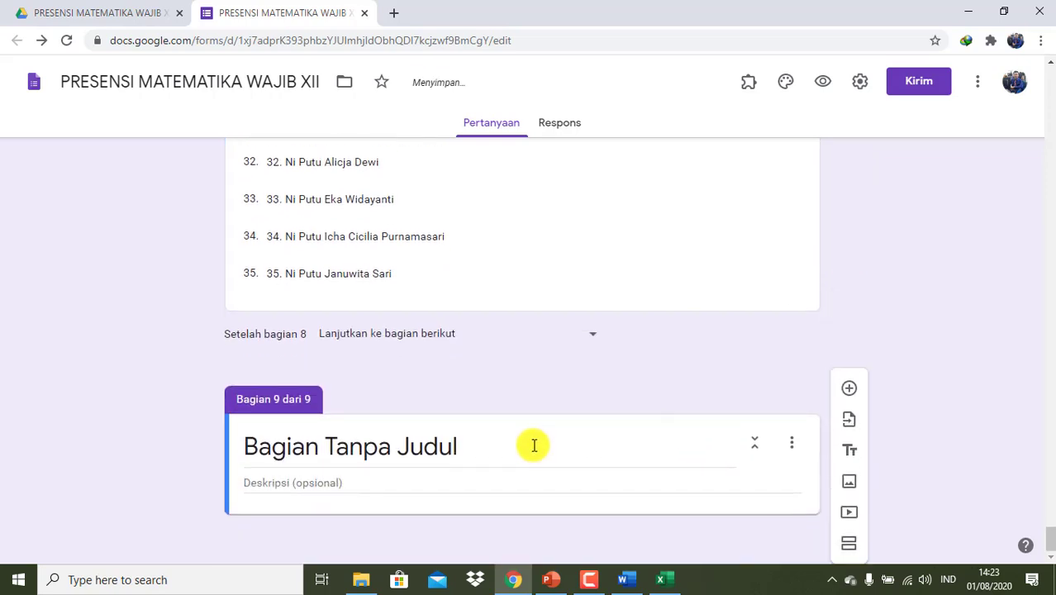
left_click(533, 444)
type("XII MIPA 3")
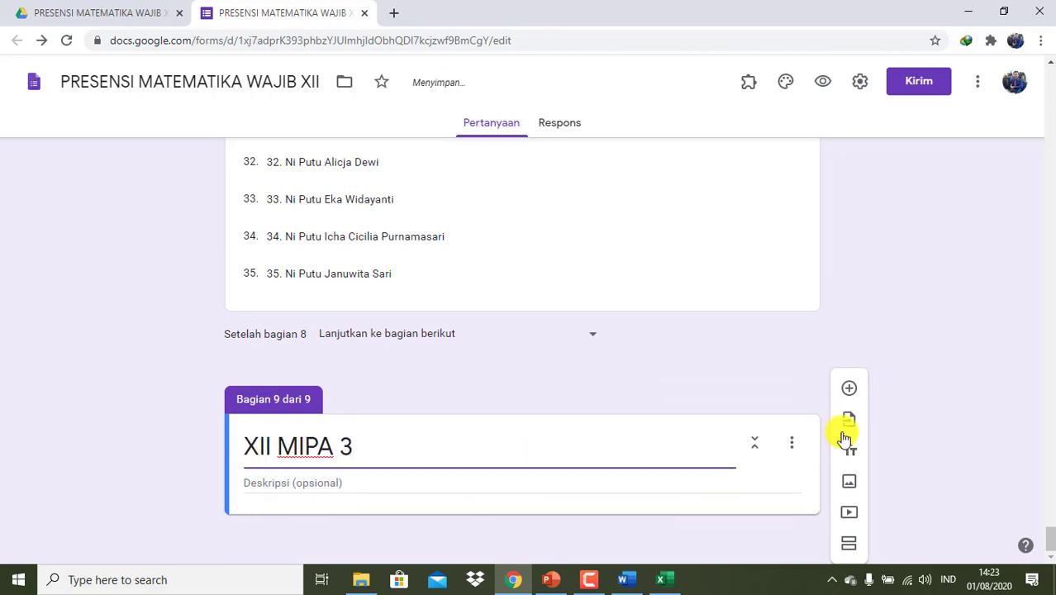
- Add a drop-down question 'PILIH NAMA :' to the XII MIPA 3 section
left_click(850, 389)
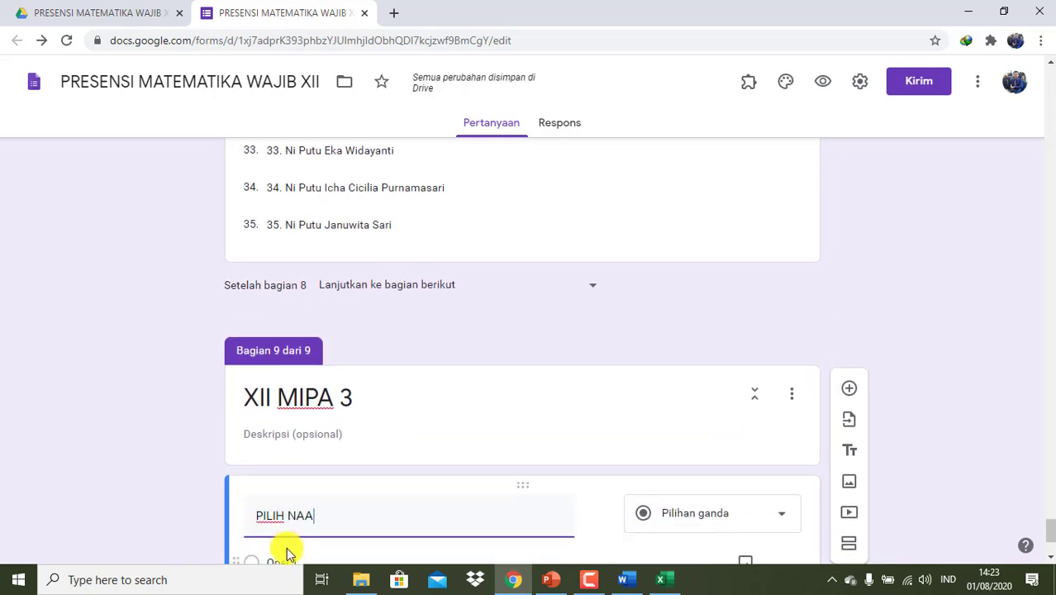
type("PILIH NAA")
key("BackSpace")
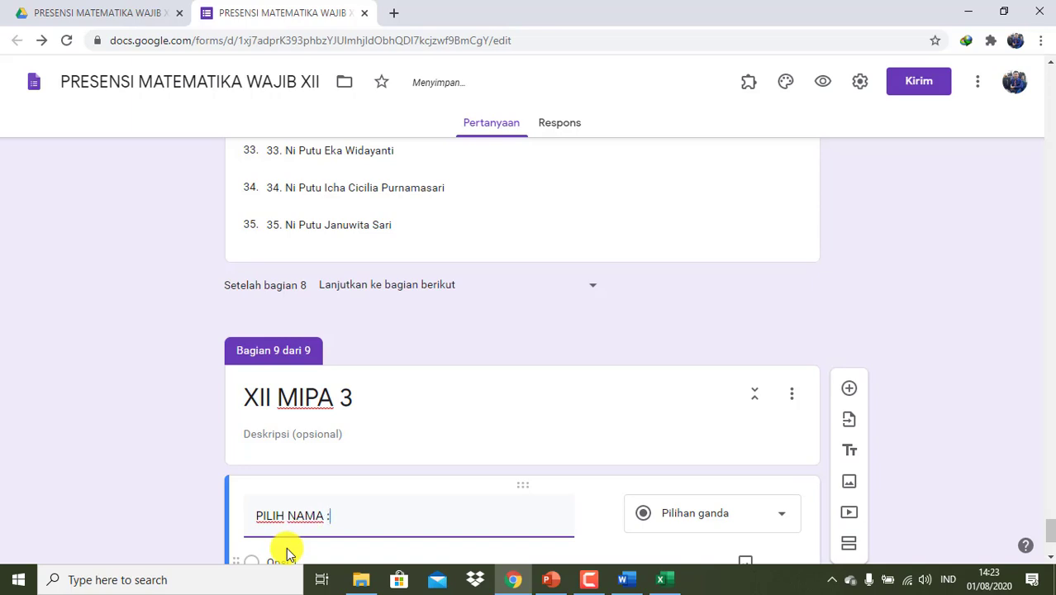
scroll(288, 552, "down", 2)
left_click(677, 340)
left_click(676, 361)
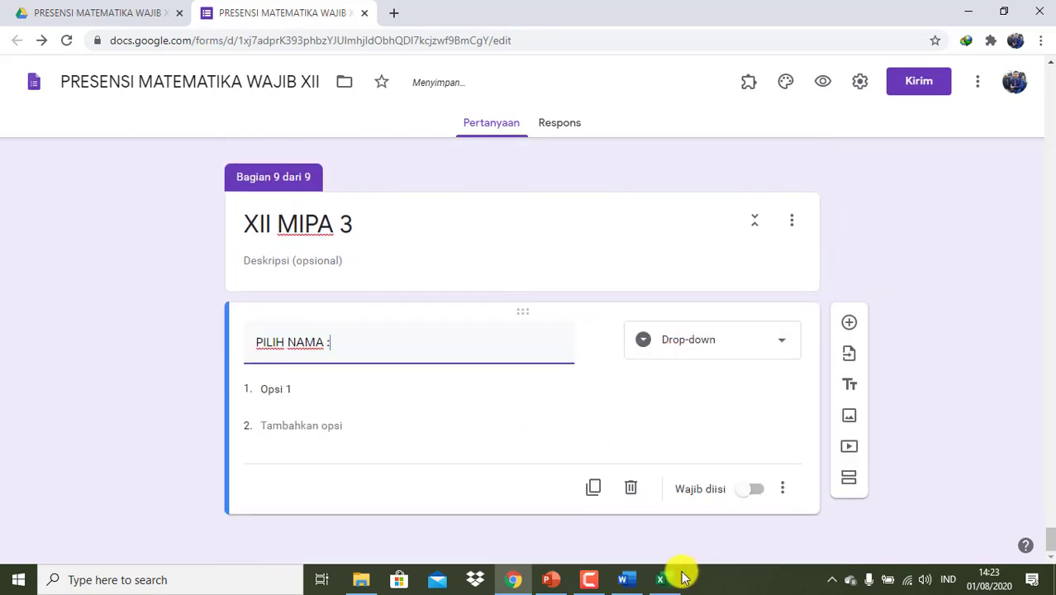
left_click(335, 393)
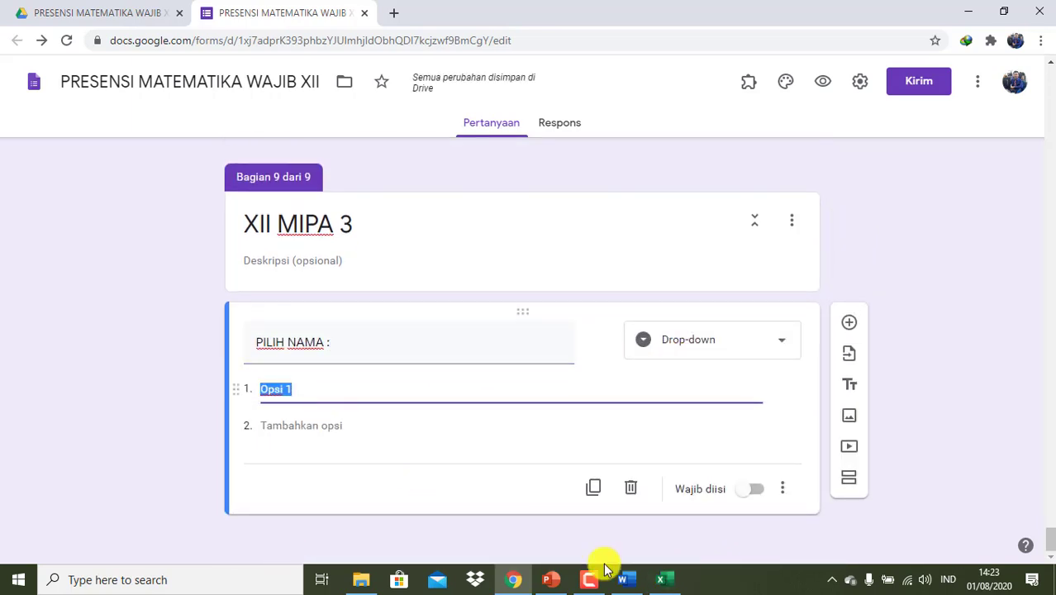
left_click(666, 583)
- Delete the leftover footer and header rows below the XII MIPA 2 list
scroll(507, 364, "down", 2)
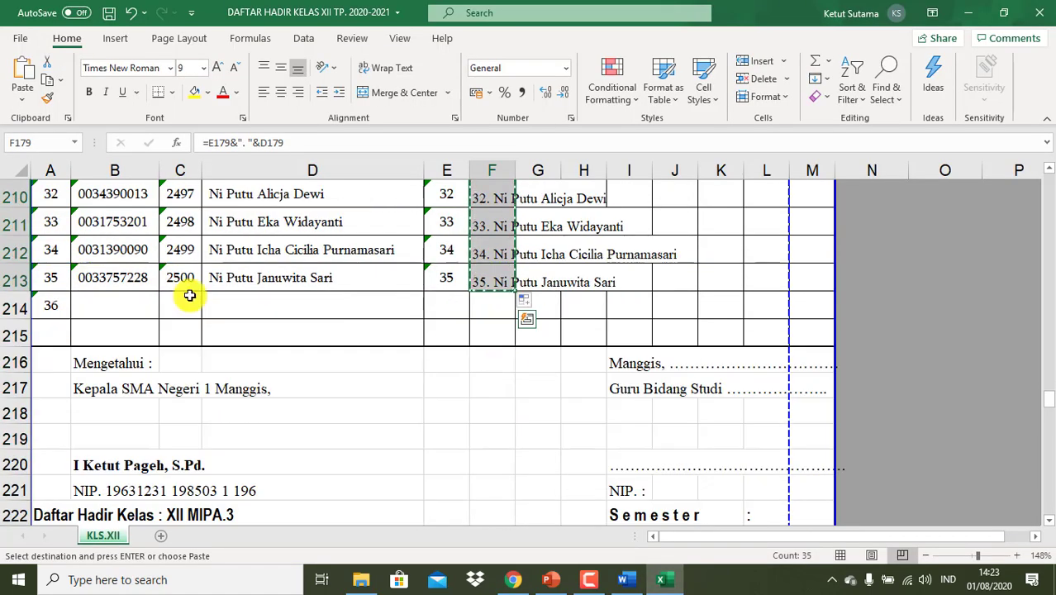
left_click(20, 305)
mouse_move(20, 306)
left_mouse_down()
mouse_move(20, 495)
mouse_move(19, 303)
left_mouse_up()
right_click(230, 324)
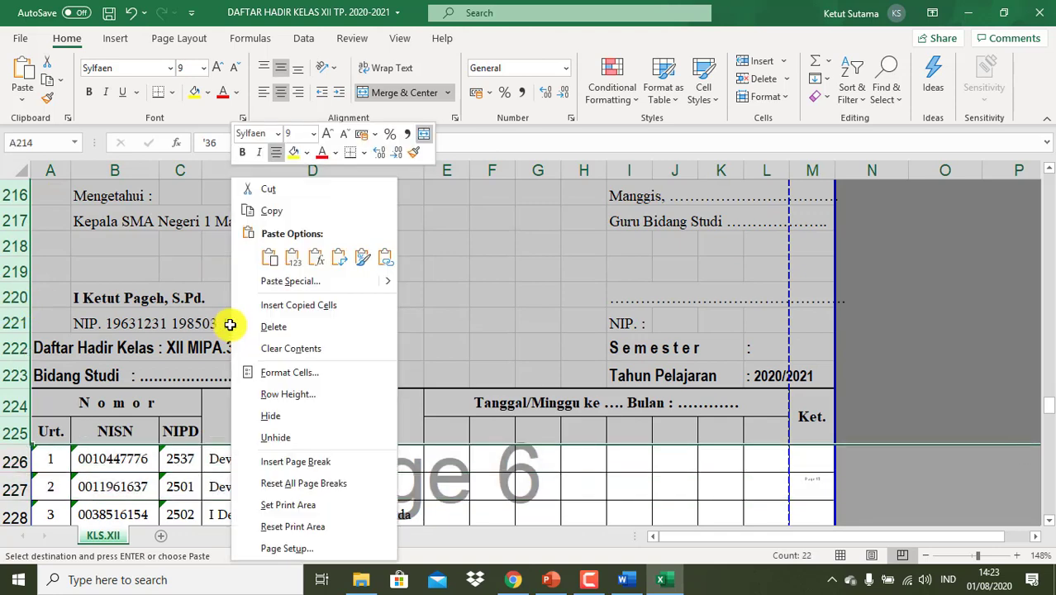
left_click(313, 330)
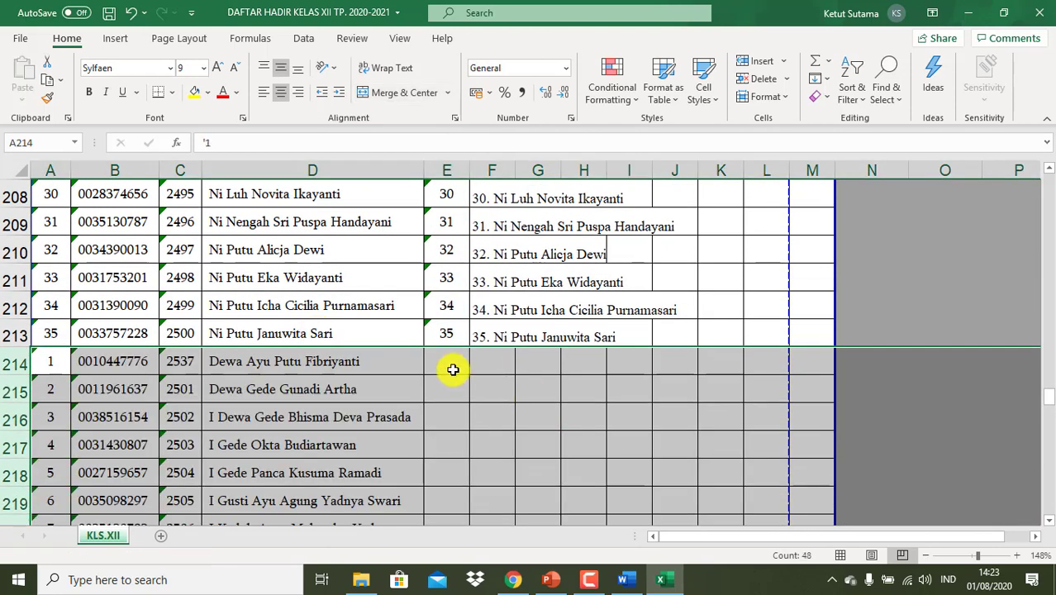
- Enter 01, 02, 03 in E214:E216 and fill numbers and name labels down to row 247
left_click(451, 364)
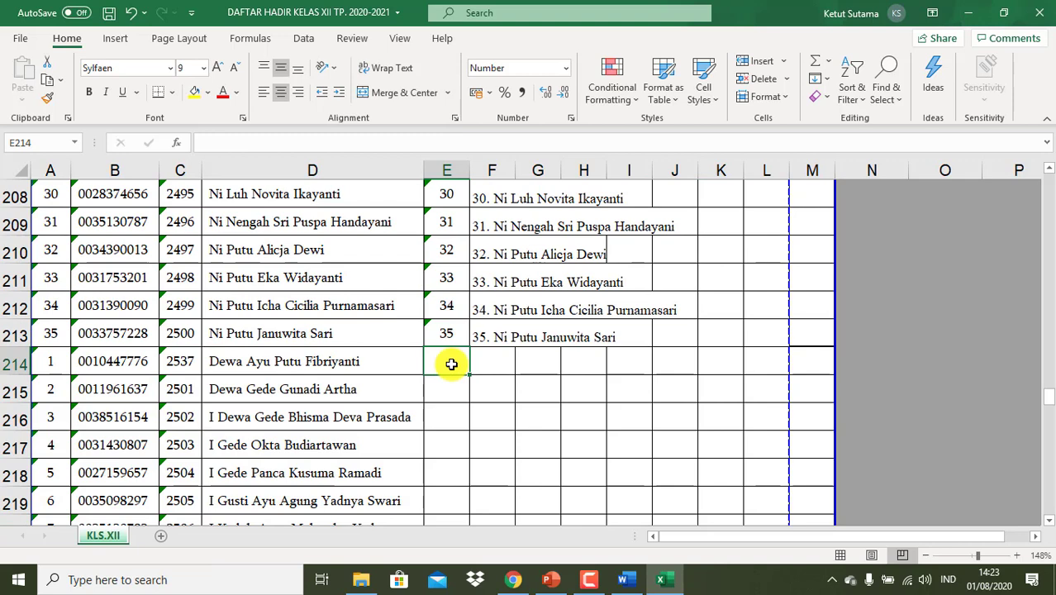
type("01")
key("Return")
type("02")
key("Return")
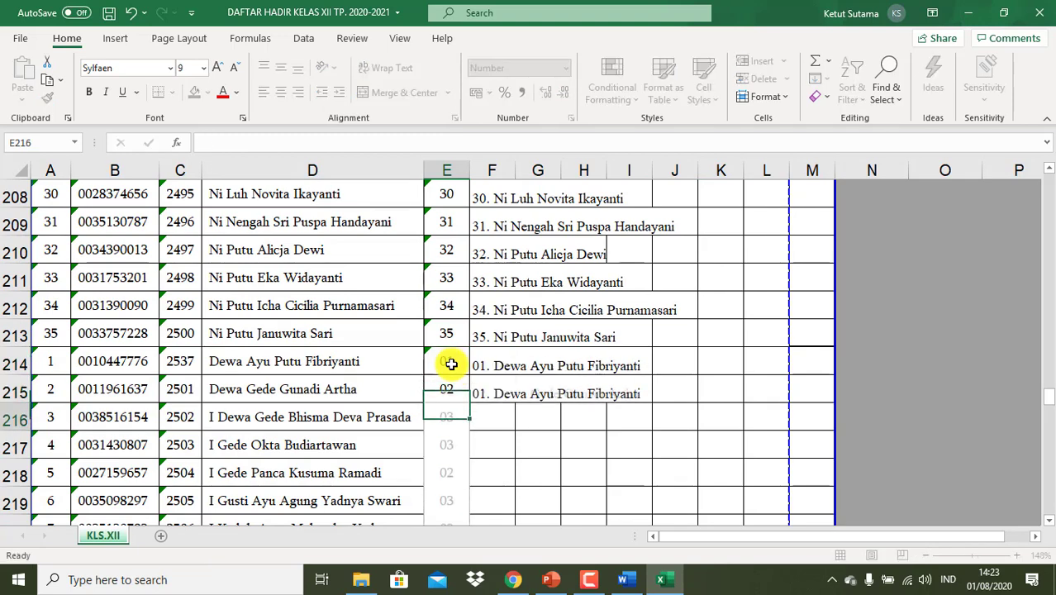
type("03")
key("Return")
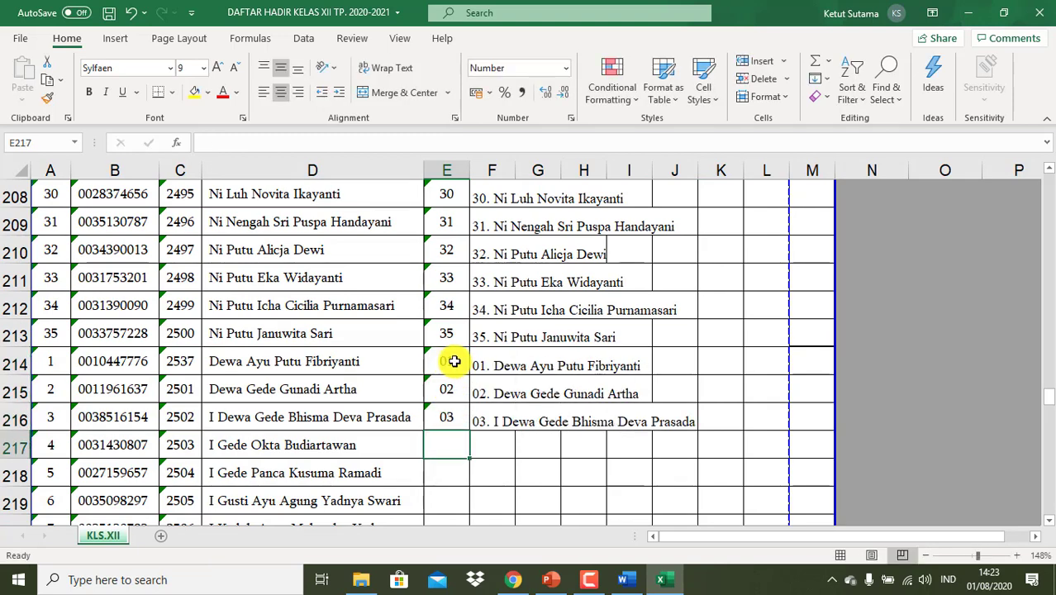
left_click_drag(453, 361, 495, 431)
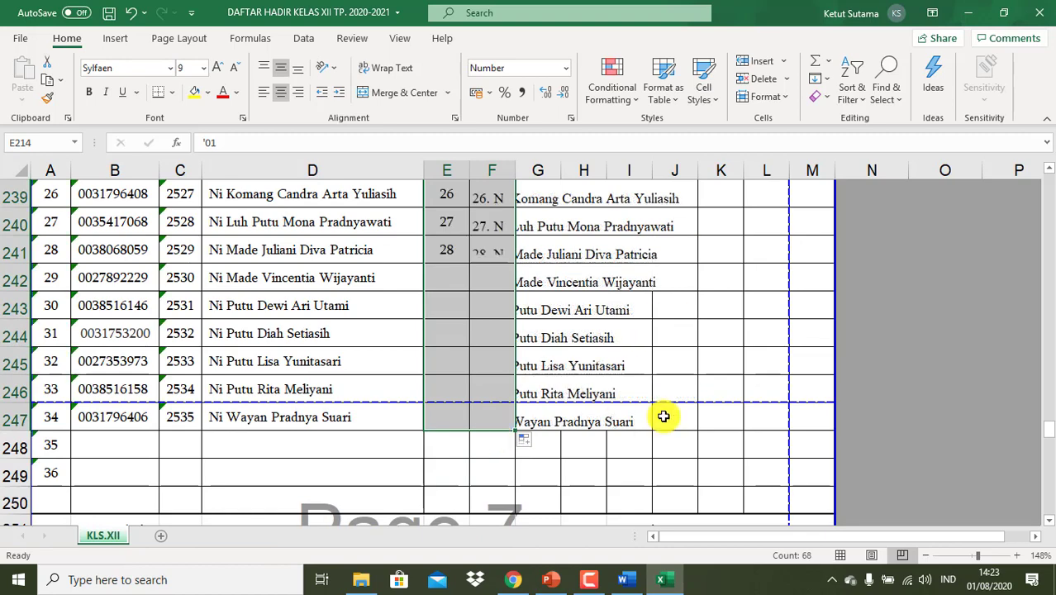
- Copy the 34 numbered XII MIPA 3 names in F214:F247
scroll(664, 417, "up", 6)
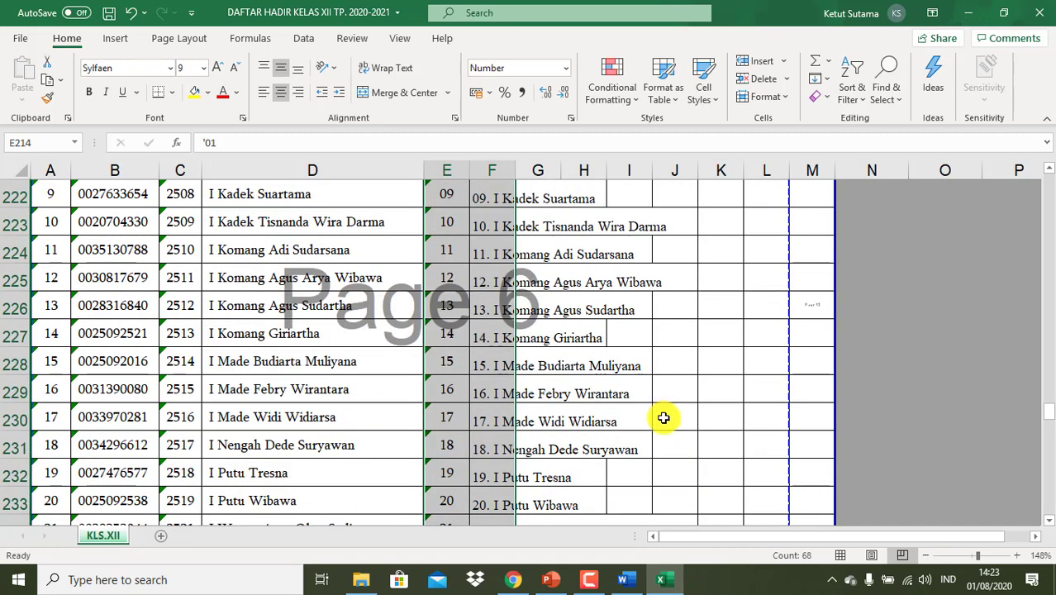
scroll(663, 417, "up", 3)
scroll(663, 417, "up", 1)
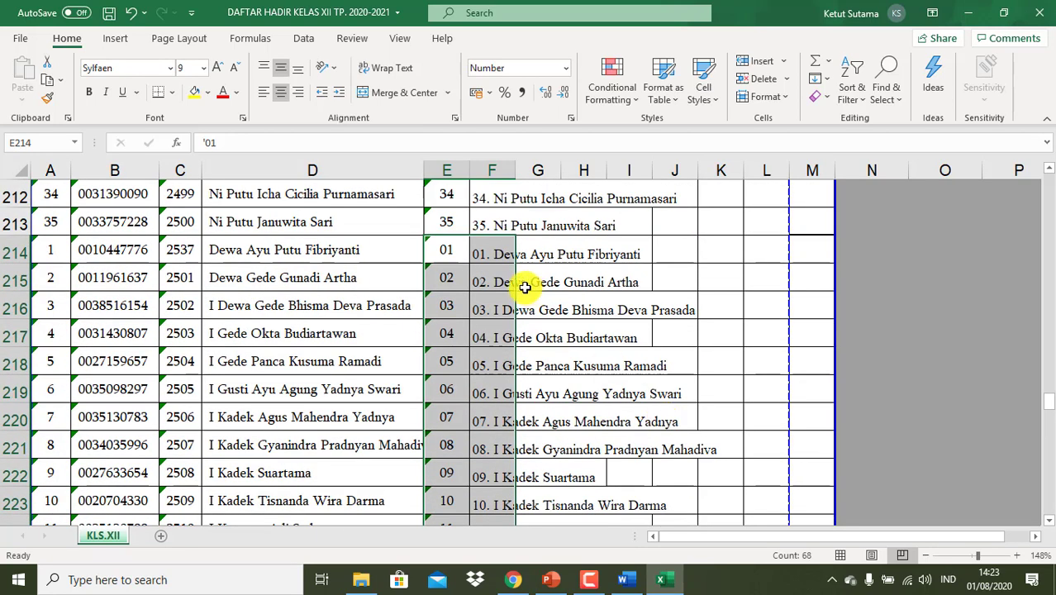
left_click(498, 257)
key("shift+Down")
key("shift+Down")
key("shift+Down")
key("shift+Down")
key("shift+Down")
key("shift+Down")
key("shift+Down")
key("shift+Down")
key("shift+Down")
key("shift+Down")
key("shift+Down")
key("shift+Down")
key("shift+Down")
key("shift+Down")
key("shift+Down")
key("shift+Down")
key("shift+Down")
key("shift+Down")
key("shift+Down")
key("shift+Down")
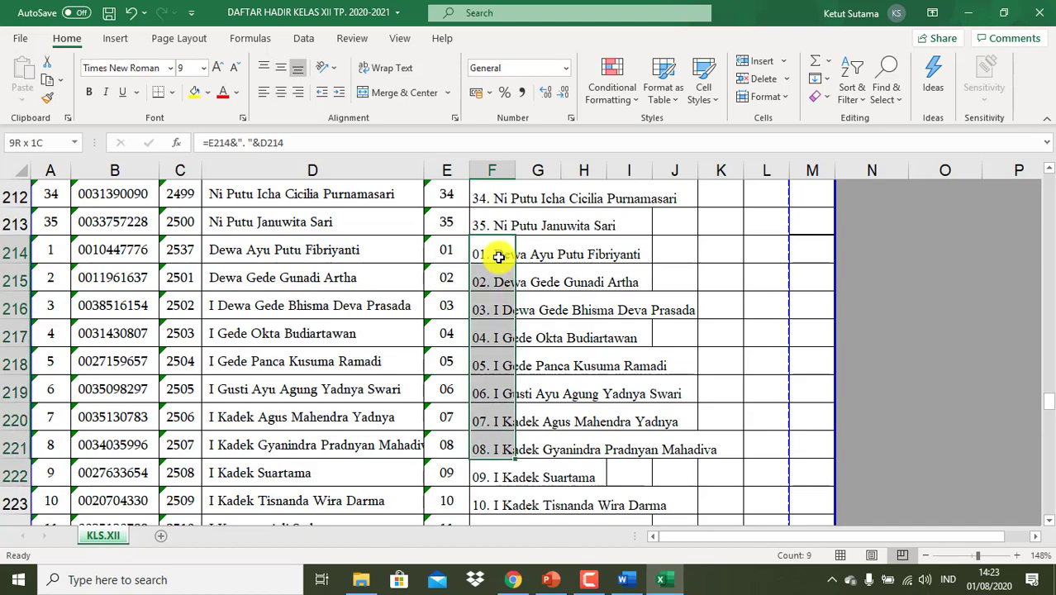
key("shift+Down")
key("shift+Down")
key("shift+Down")
key("shift+Down")
key("shift+Down")
key("shift+Down")
key("shift+Down")
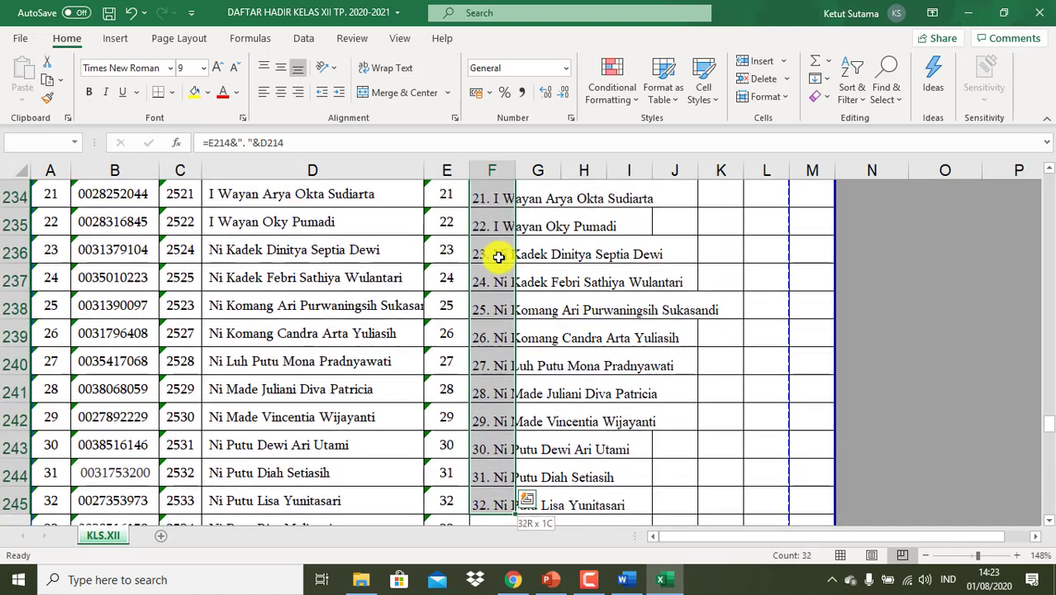
key("shift+Up")
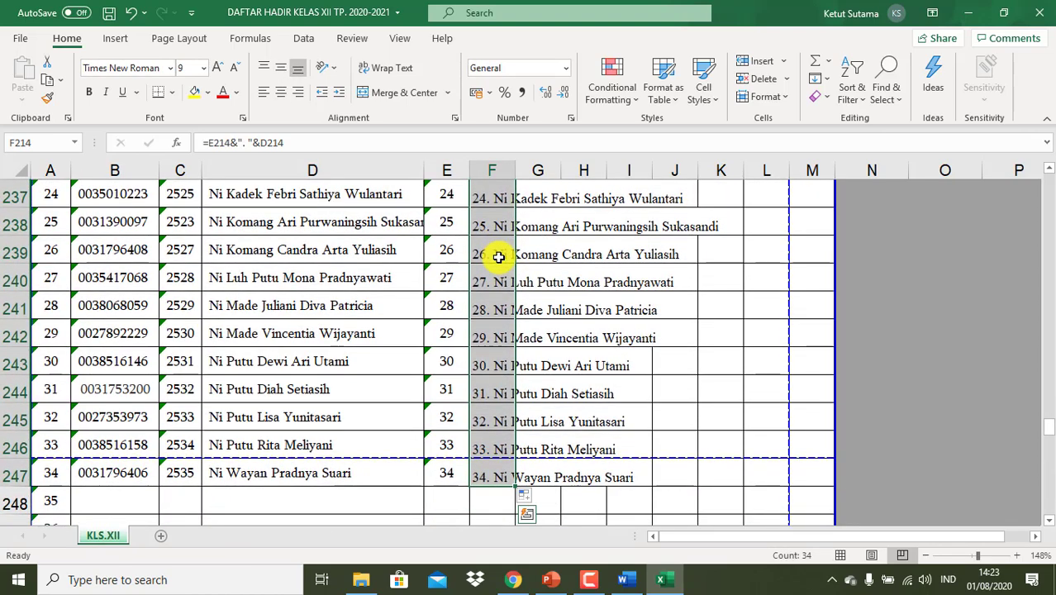
key("ctrl+c")
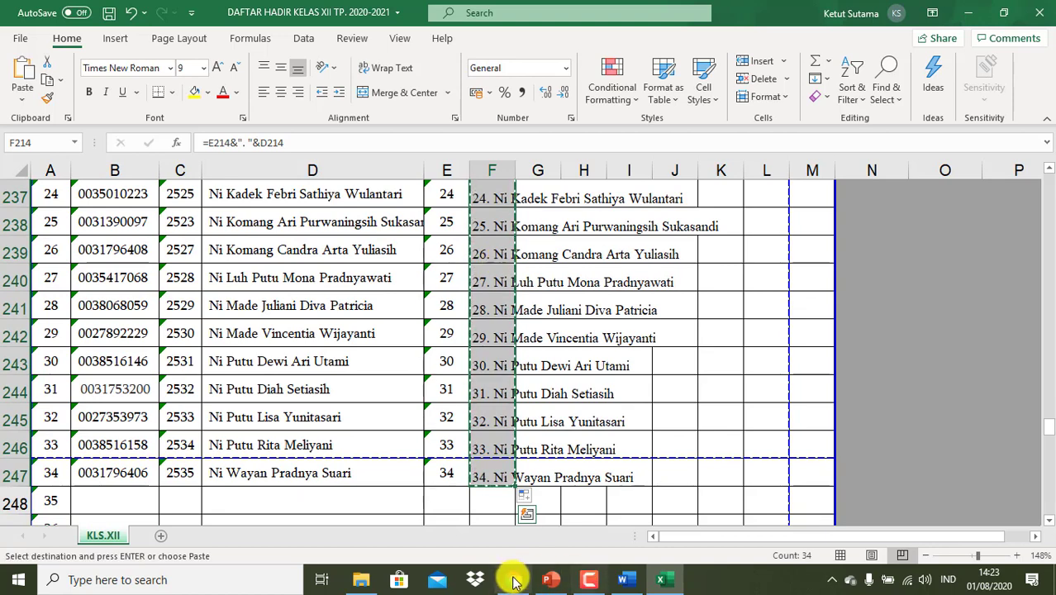
- Paste the 34 XII MIPA 3 names as dropdown options and make the question required
left_click(513, 579)
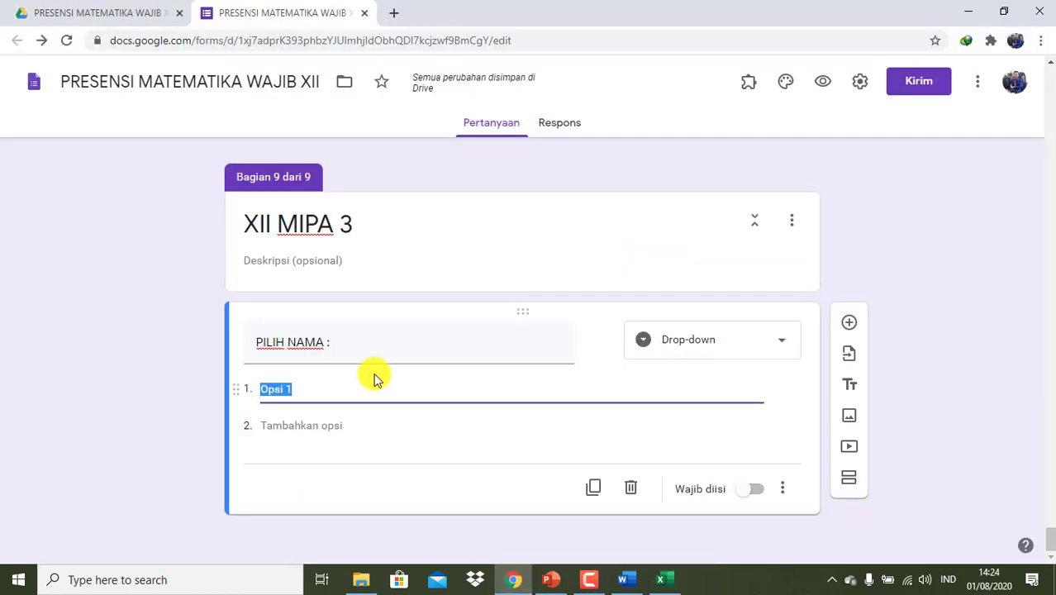
key("ctrl+v")
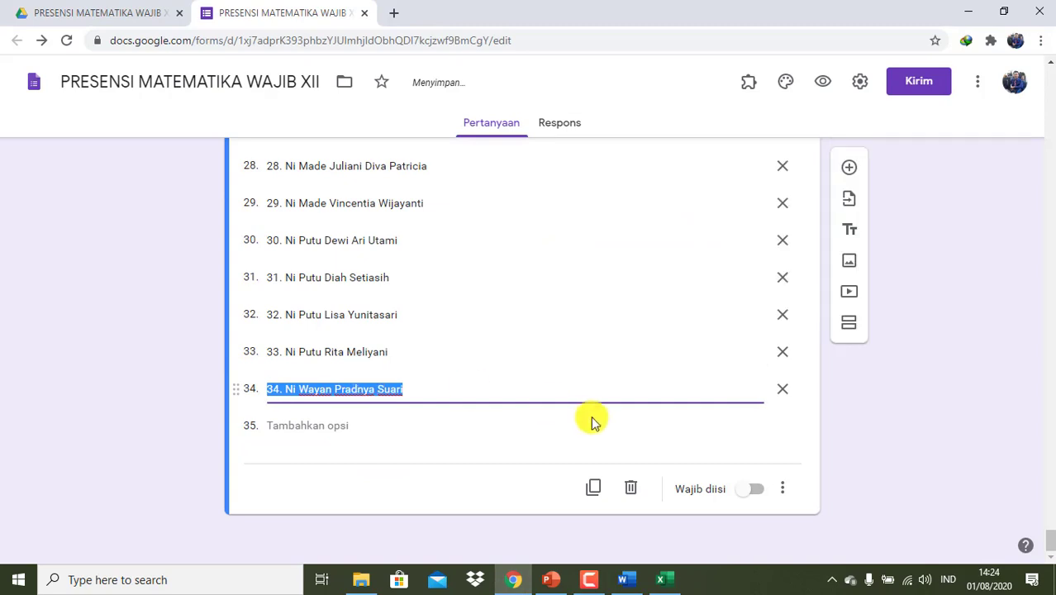
left_click(757, 491)
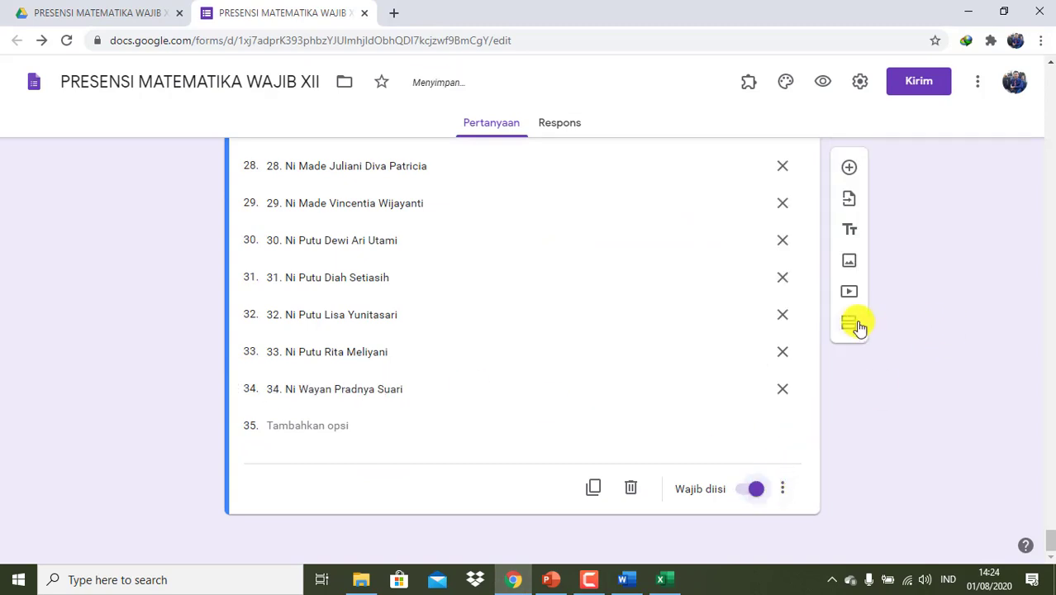
- Add a new section titled 'KETERANGAN :' and give it a question
left_click(856, 324)
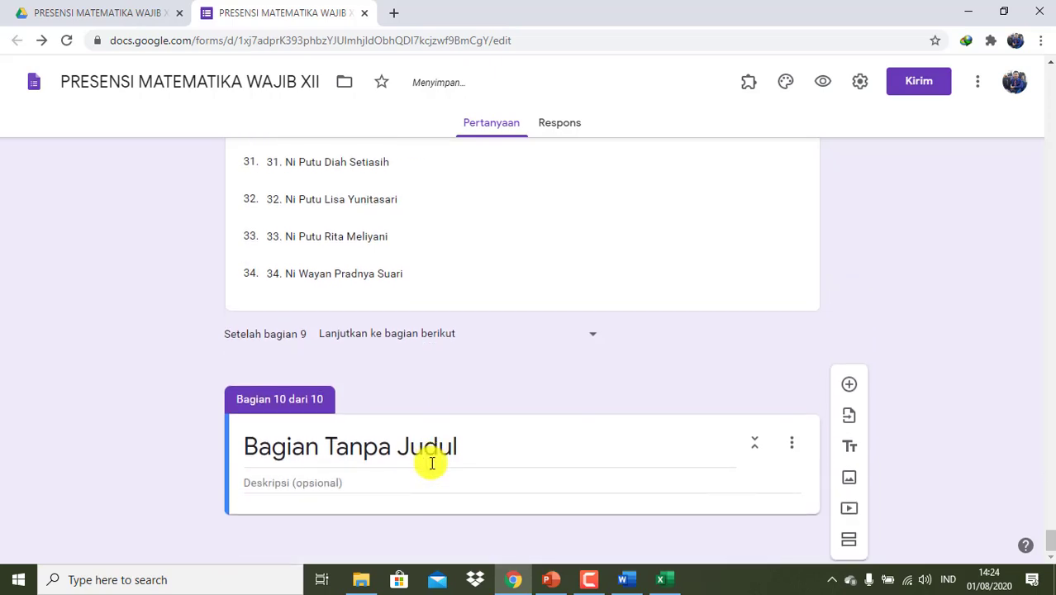
type("K")
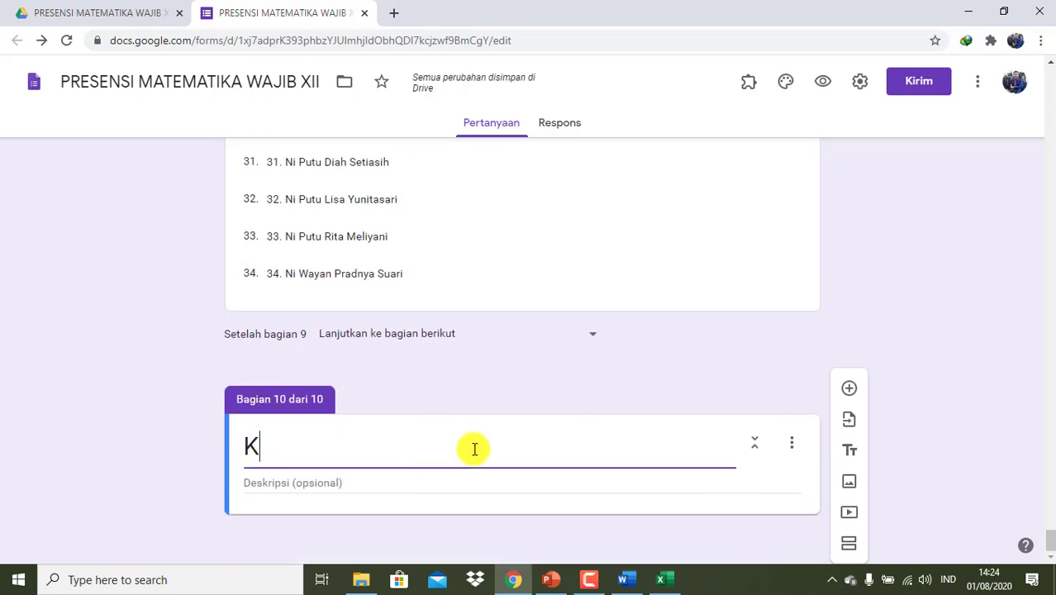
type("ETERANGAN :")
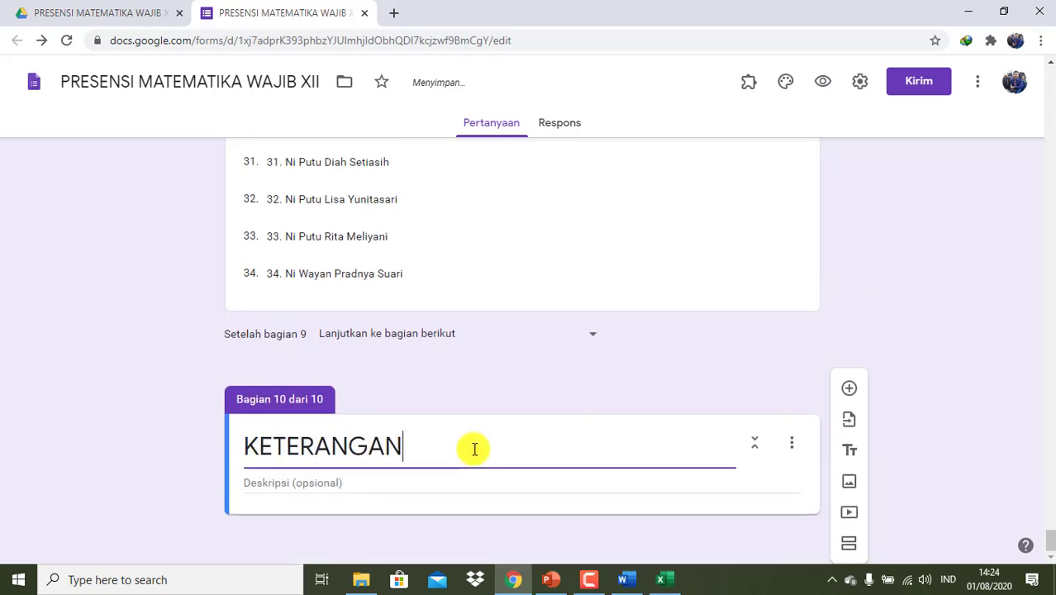
left_click(354, 486)
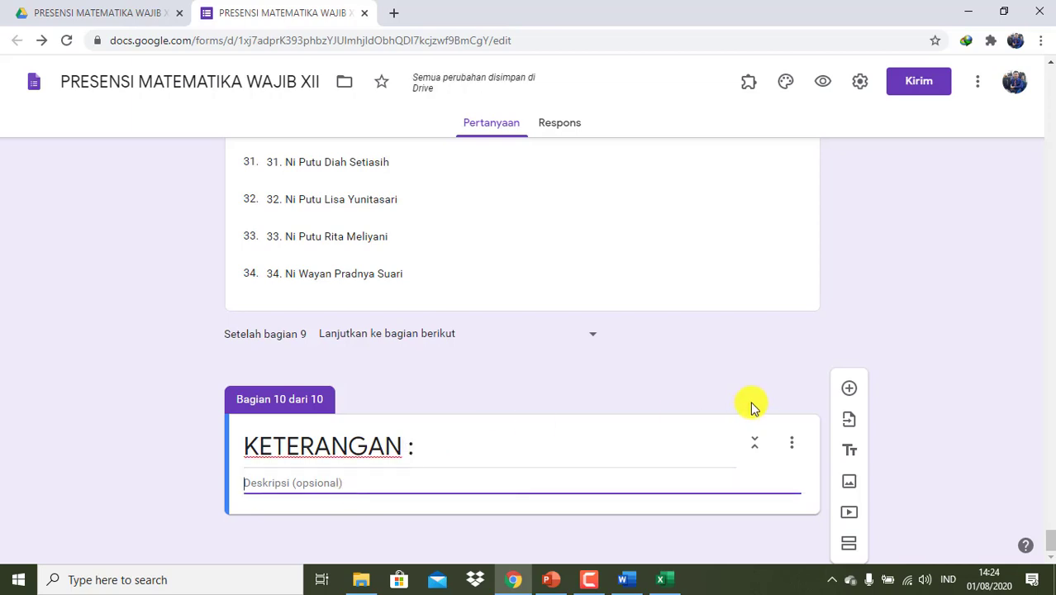
left_click(847, 389)
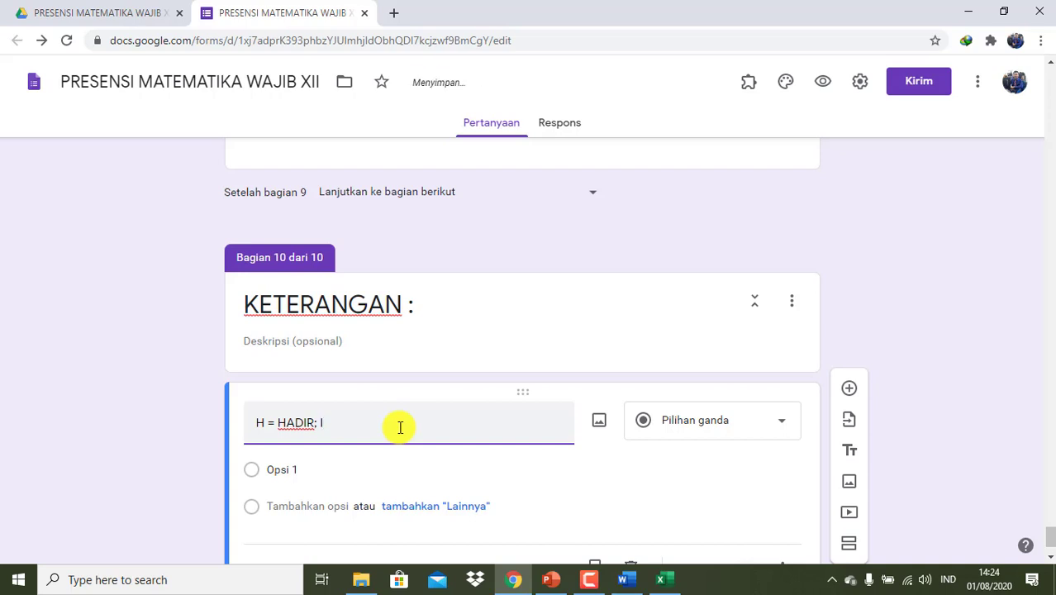
- Title the question 'H = HADIR; I = IJIN; S = SAKIT' and make it a drop-down
type("= IJIN; S")
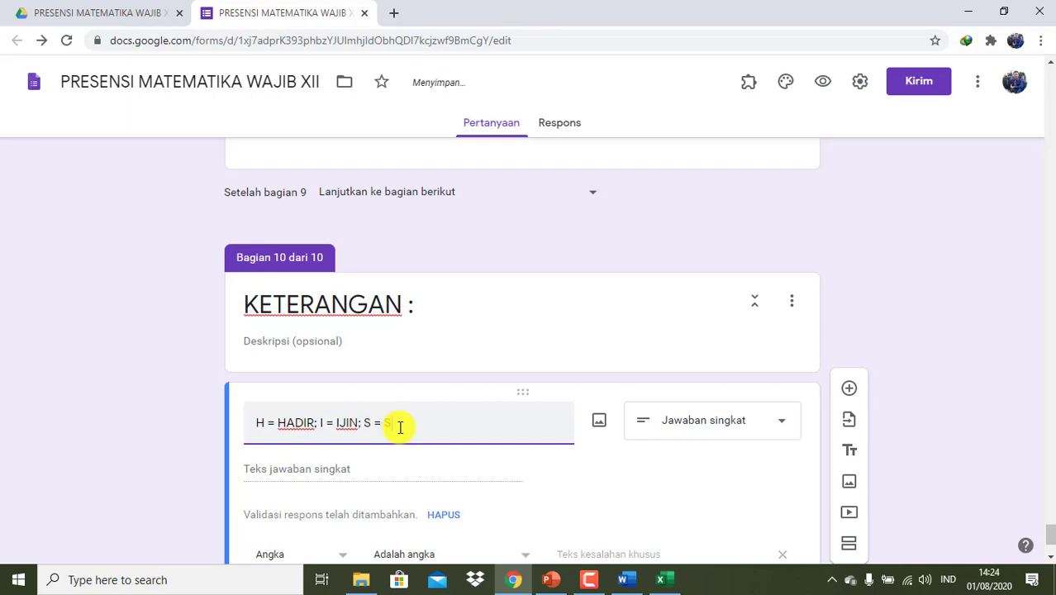
type("= SAKIT")
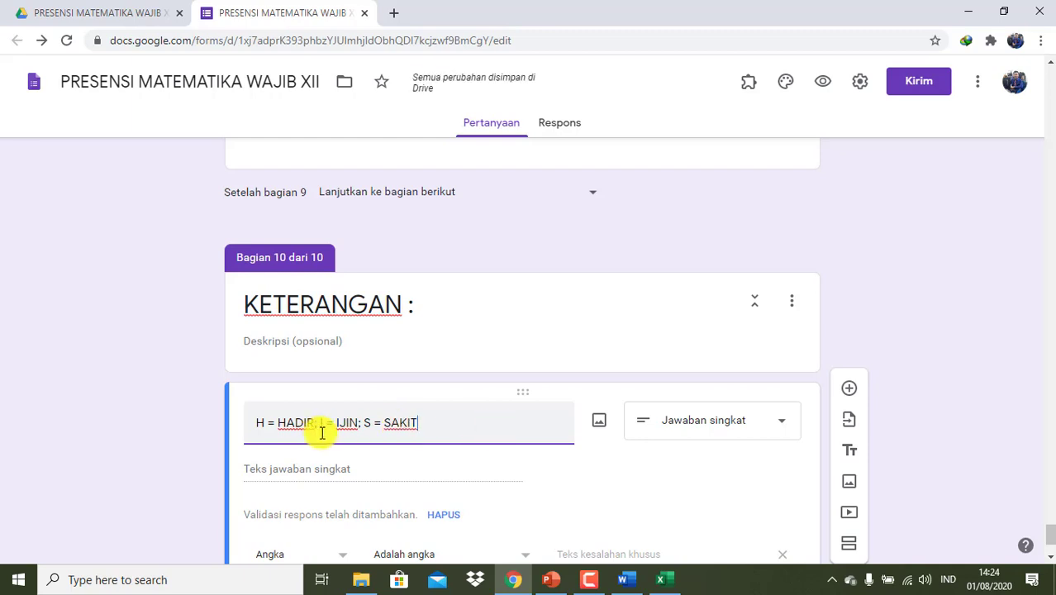
scroll(448, 438, "down", 2)
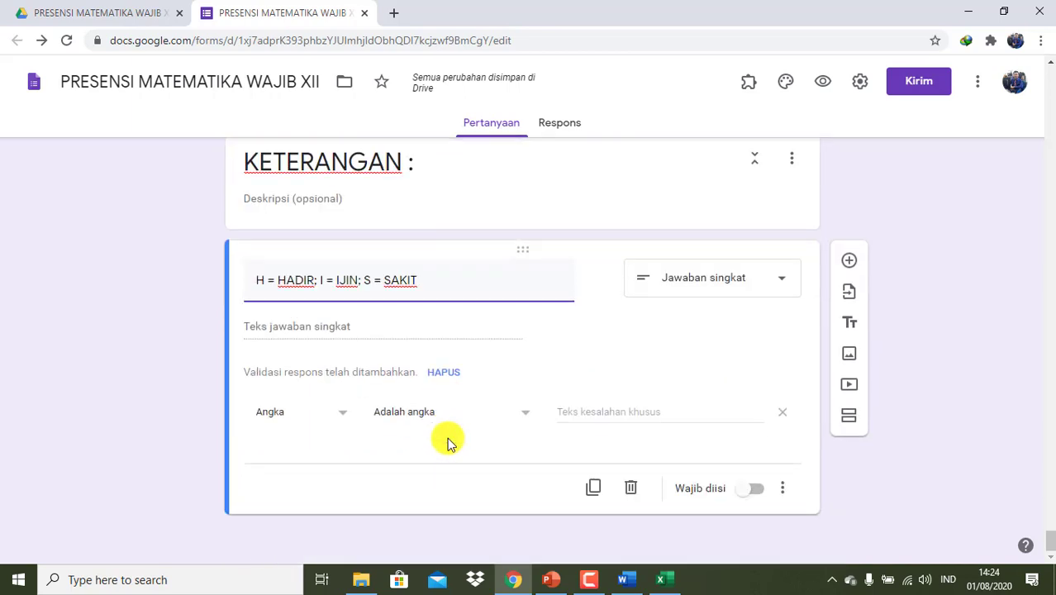
left_click(752, 277)
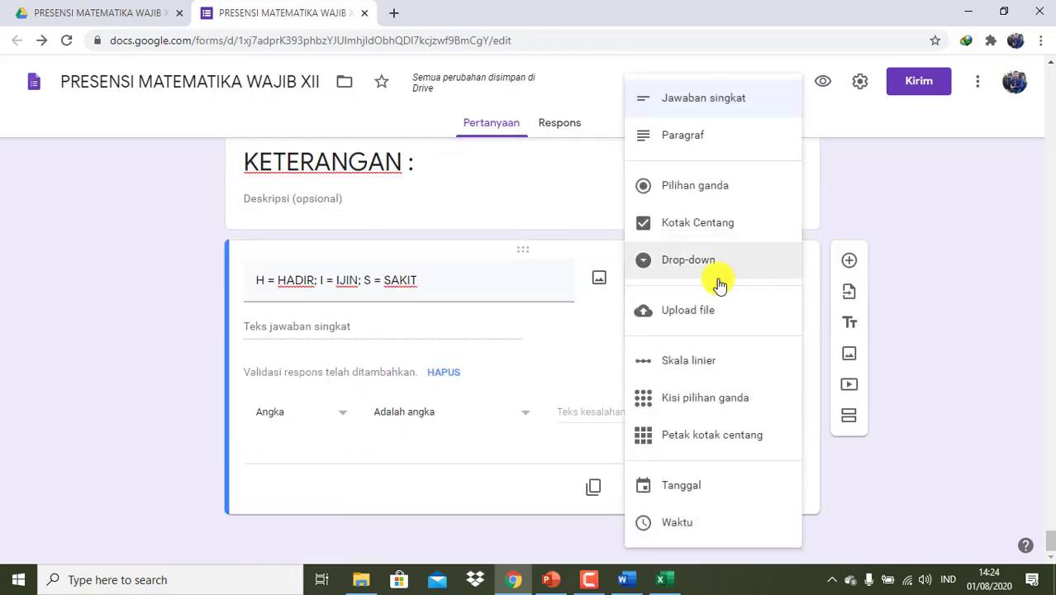
left_click(717, 266)
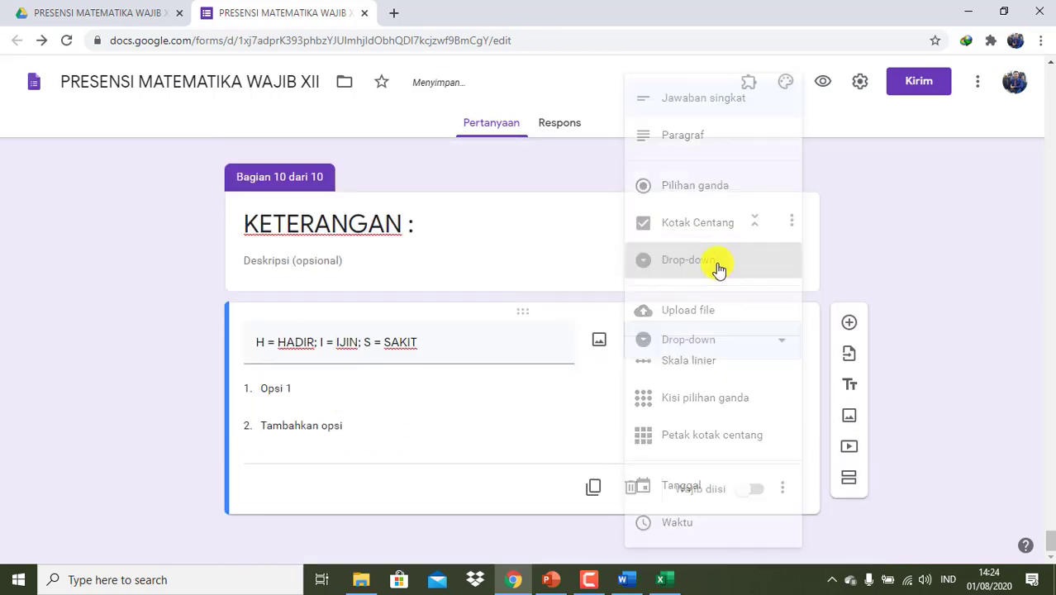
- Give the attendance question options H, I and S and make it required
left_click(362, 393)
type("H")
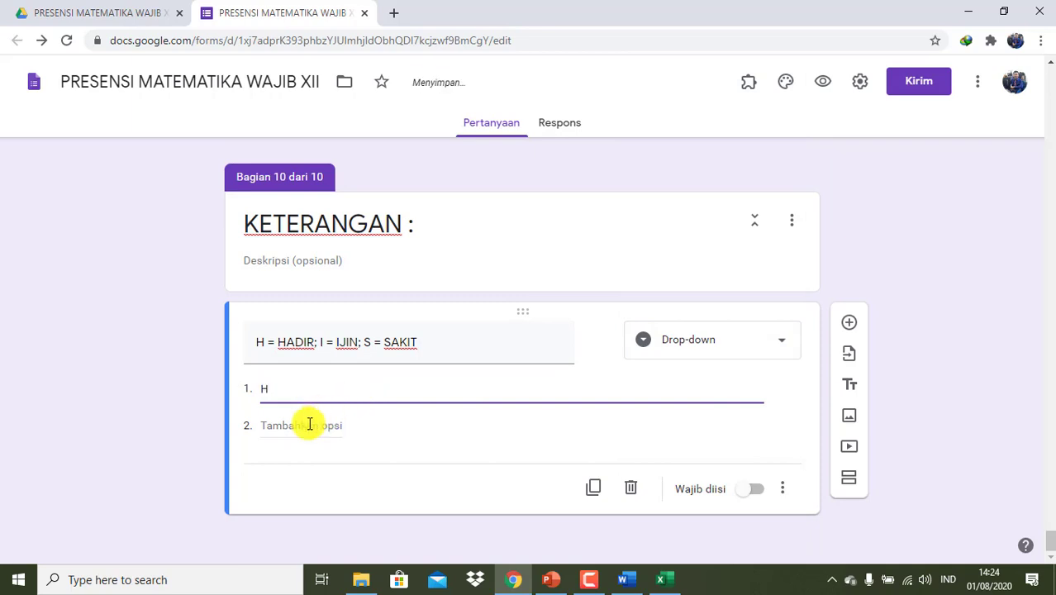
left_click(307, 425)
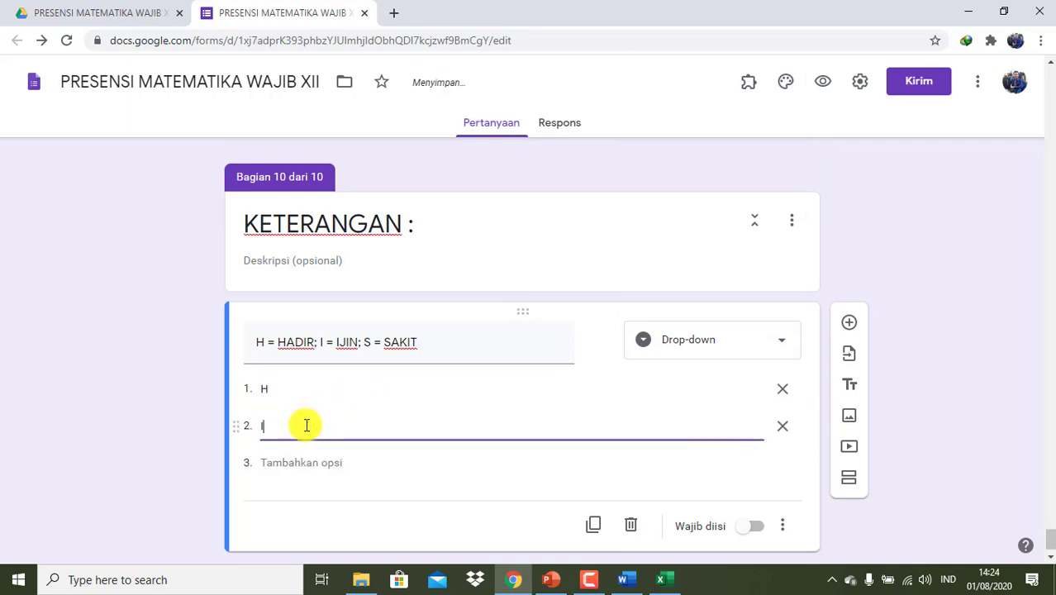
left_click(288, 462)
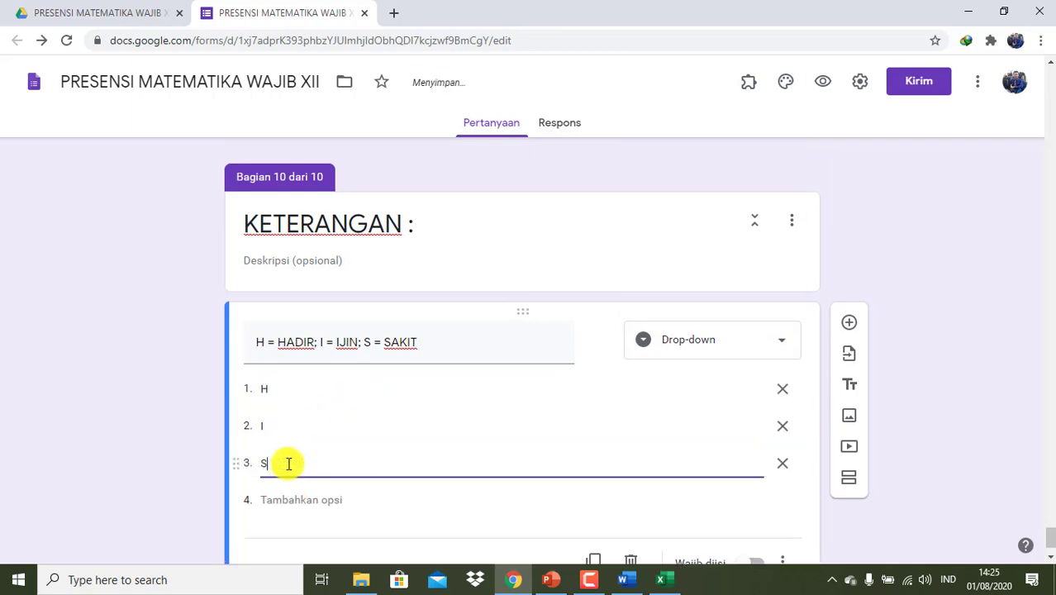
scroll(582, 460, "down", 1)
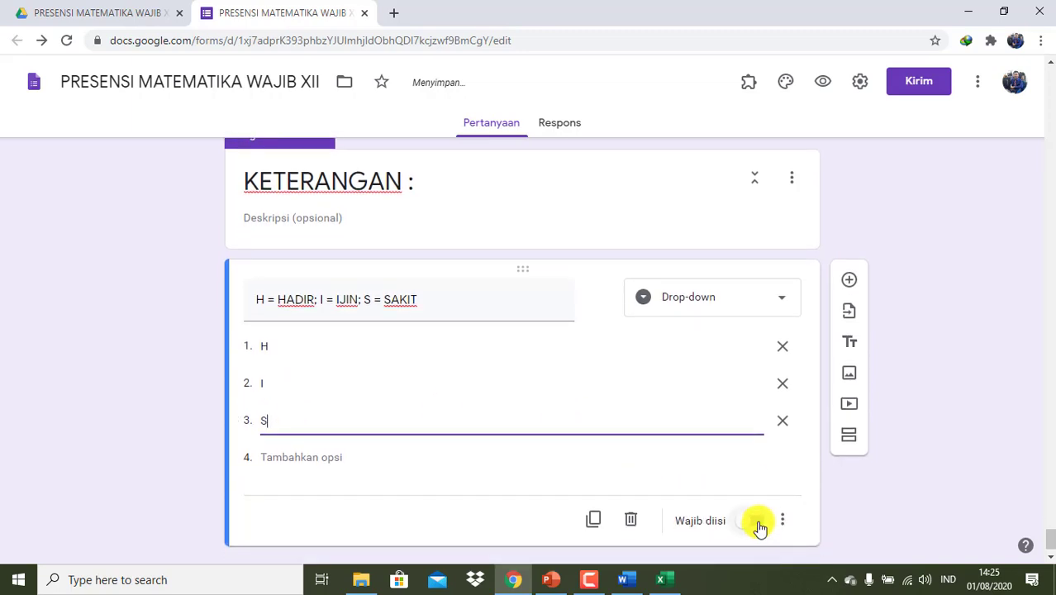
left_click(758, 525)
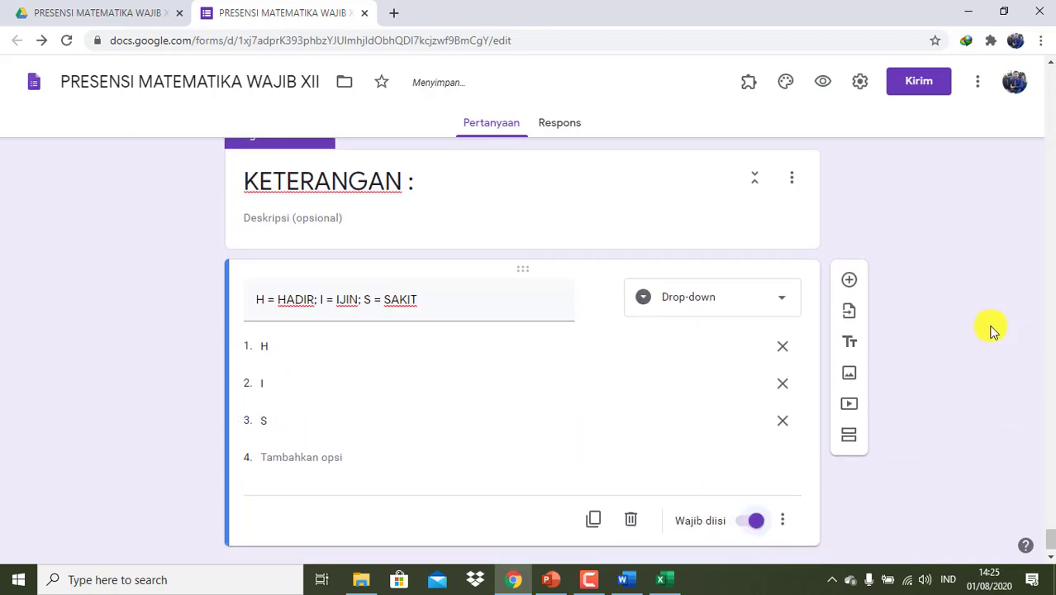
left_click_drag(993, 332, 1050, 554)
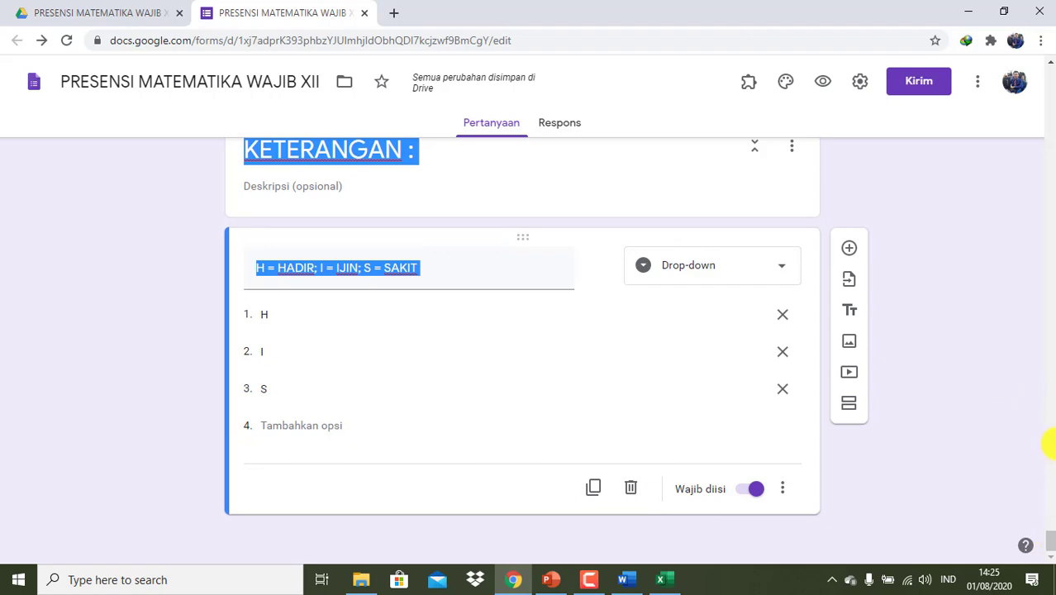
left_click_drag(1049, 445, 979, 202)
left_click(948, 236)
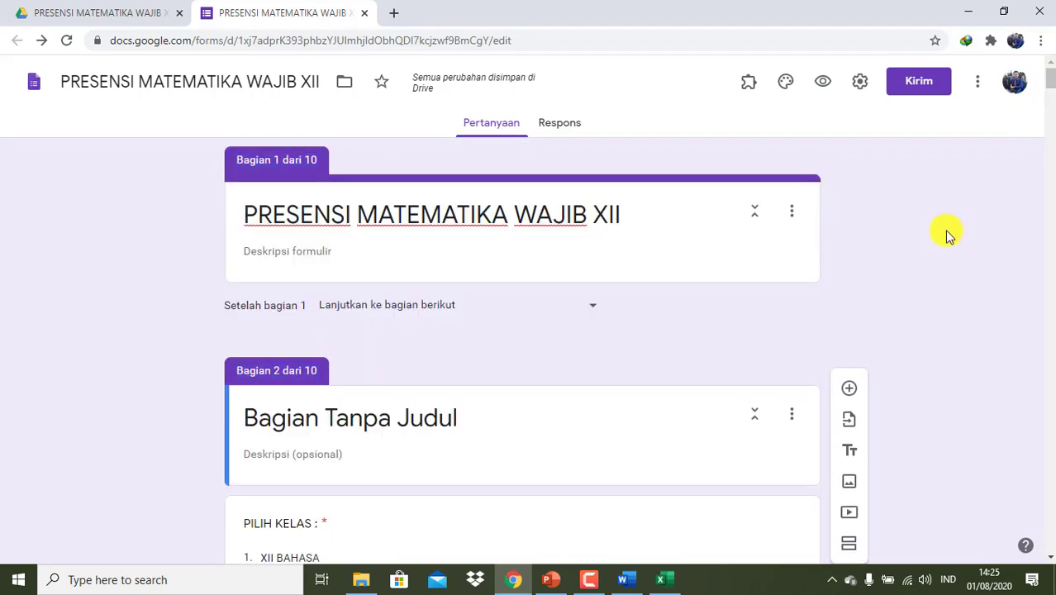
- Turn on going to a section based on answer for the PILIH KELAS question
scroll(948, 235, "down", 3)
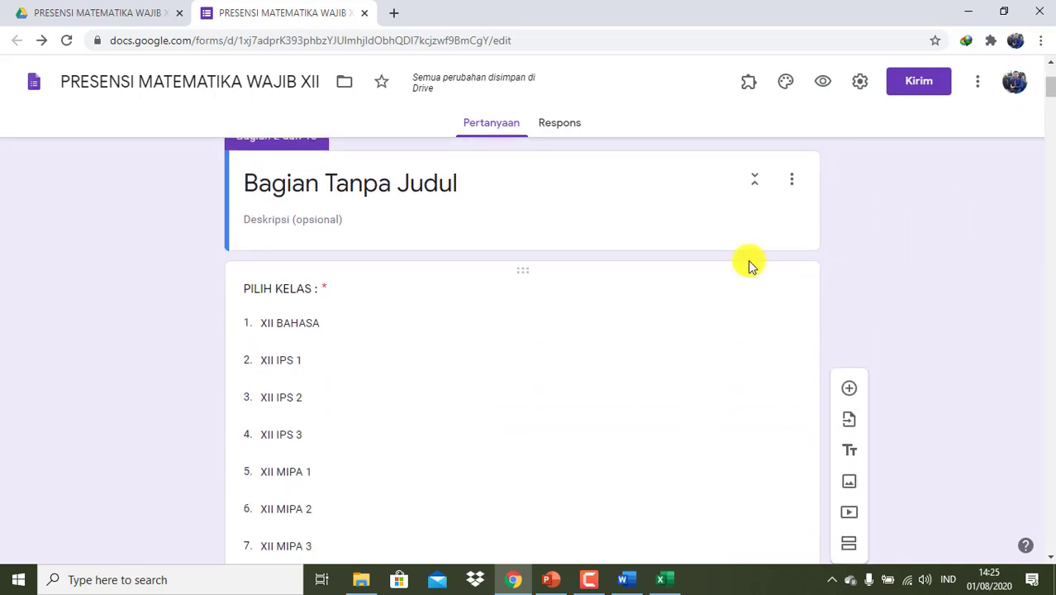
scroll(747, 260, "down", 2)
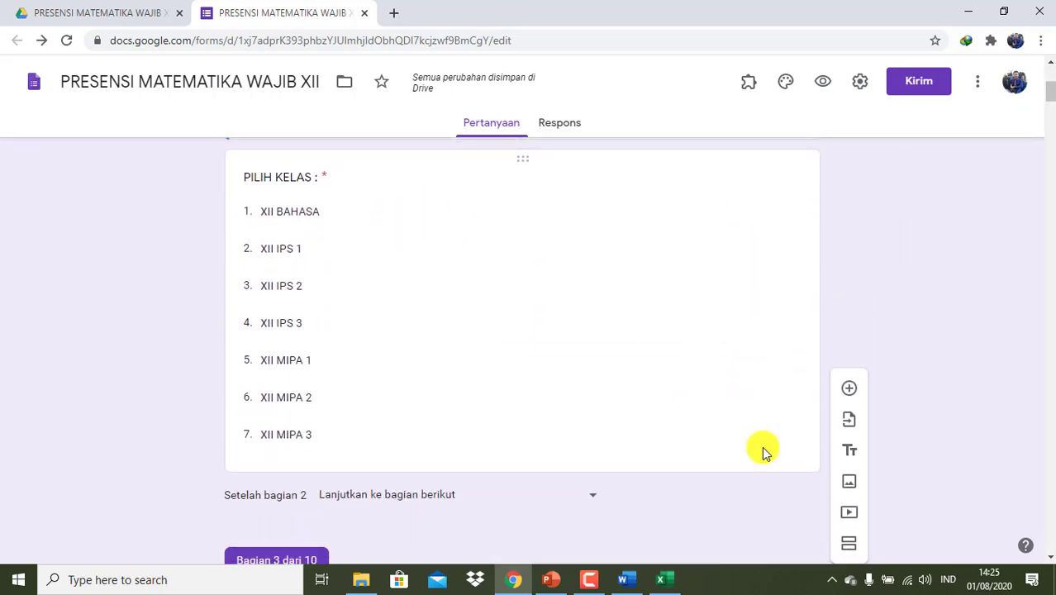
left_click(787, 433)
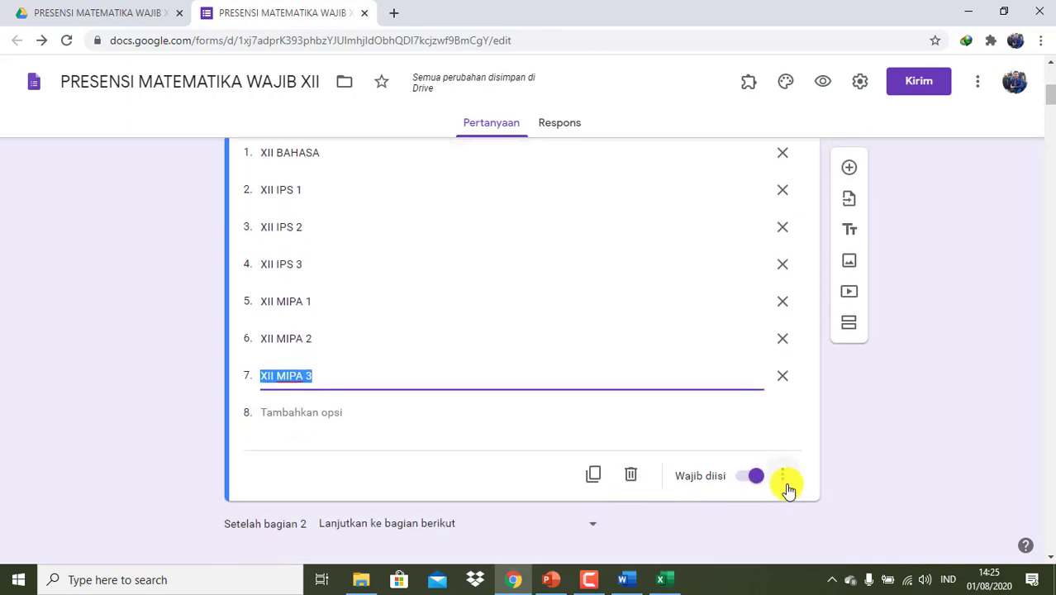
left_click(782, 477)
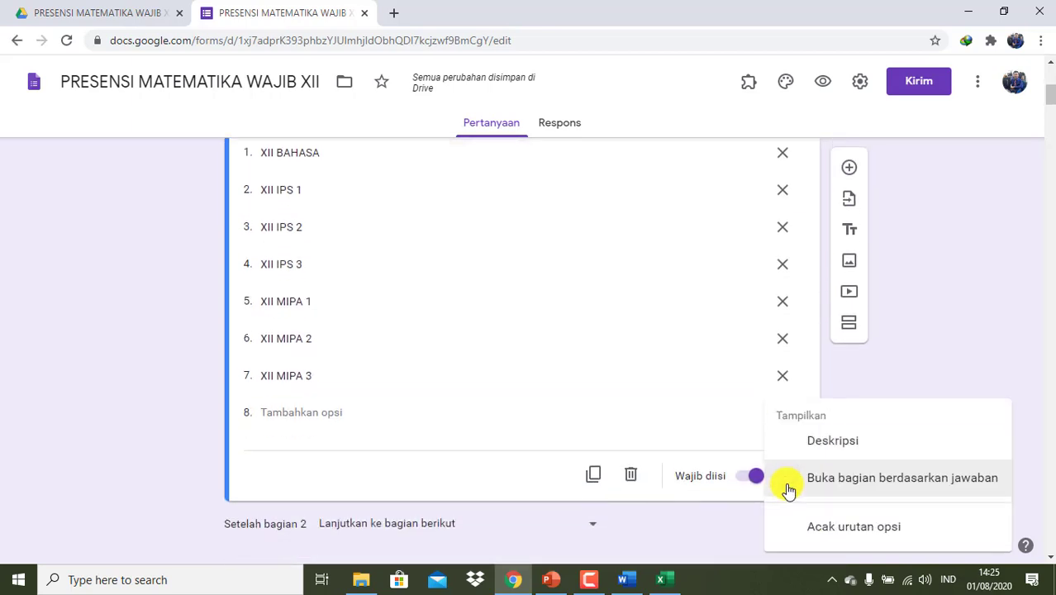
left_click(840, 479)
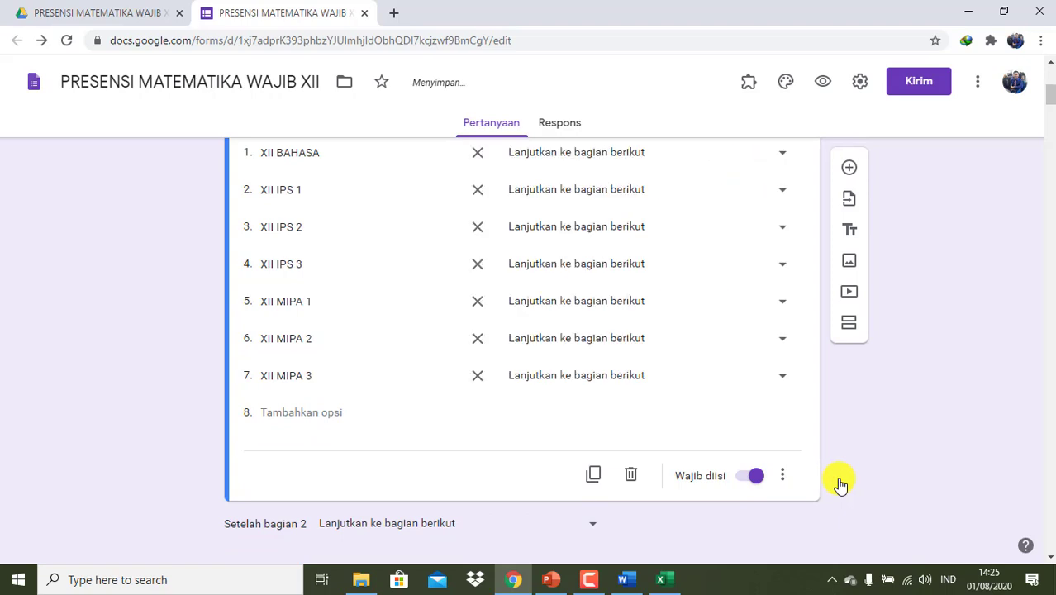
scroll(959, 440, "up", 1)
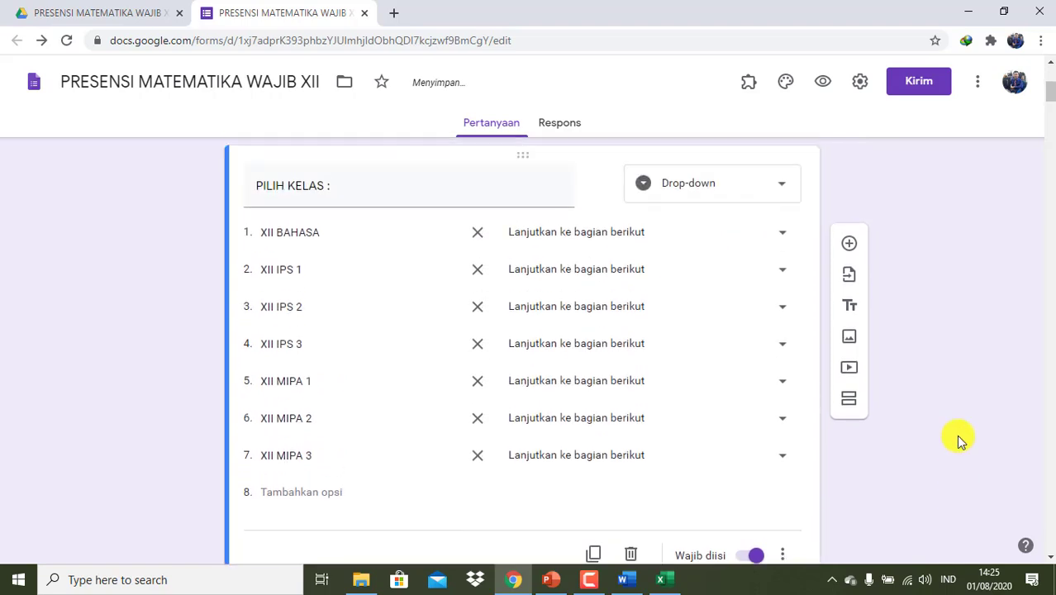
- Route XII BAHASA to section 3 and XII IPS 1, 2, 3 to sections 4, 5, 6
left_click(782, 239)
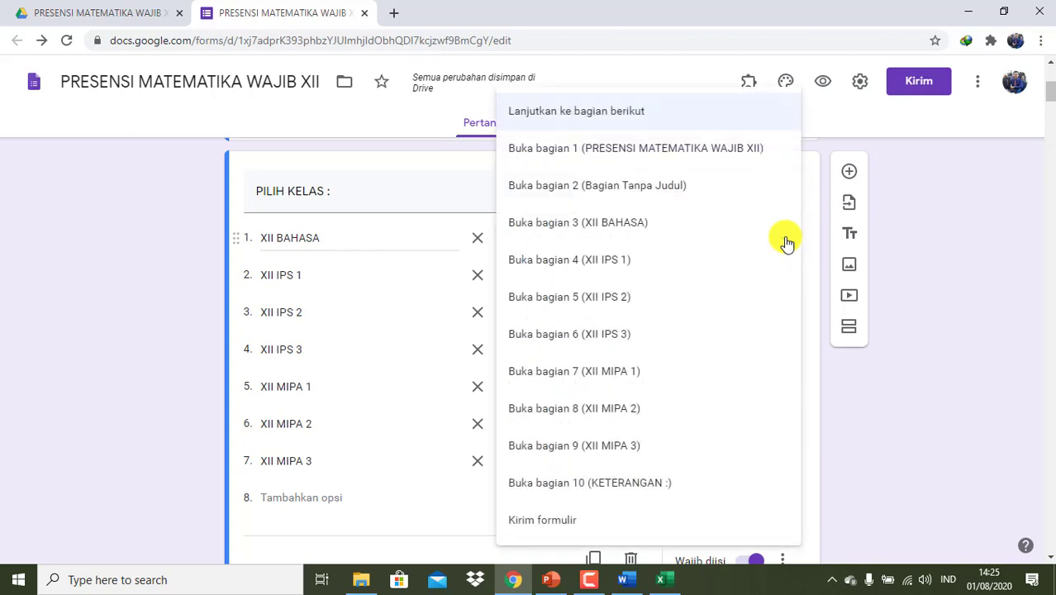
left_click(675, 232)
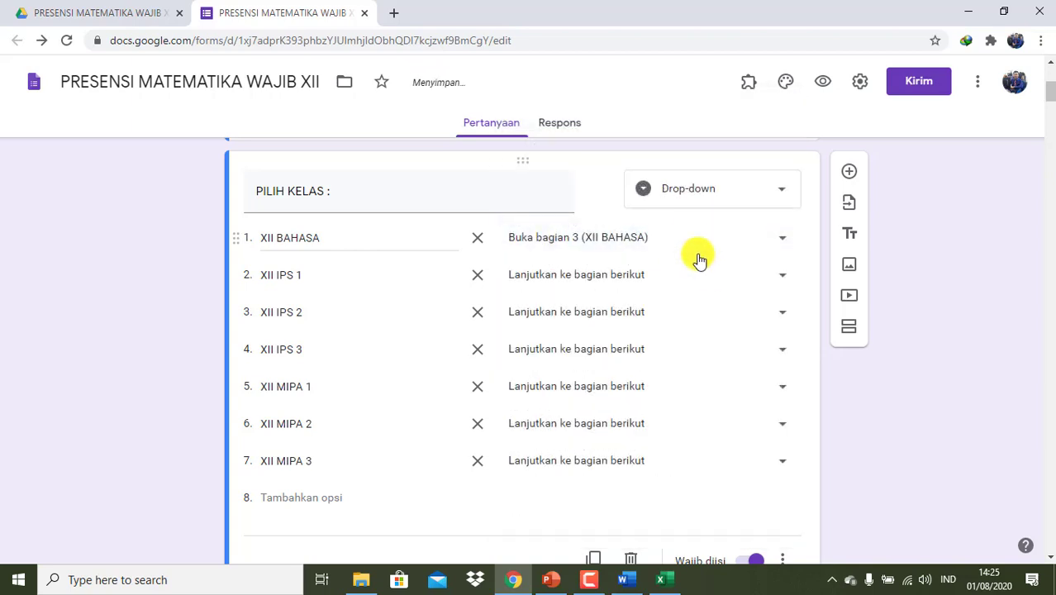
left_click(782, 276)
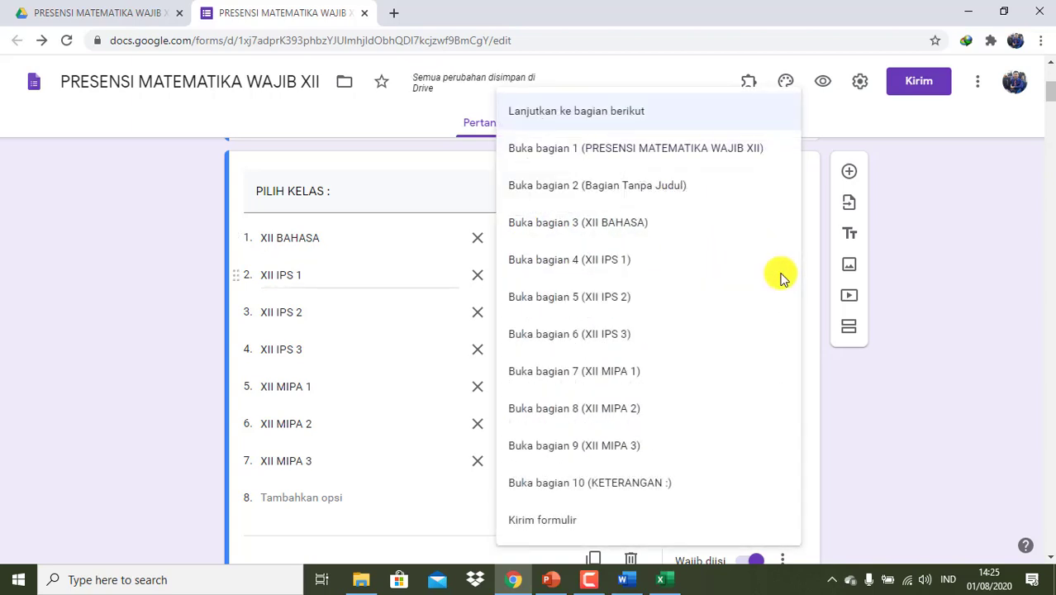
left_click(714, 269)
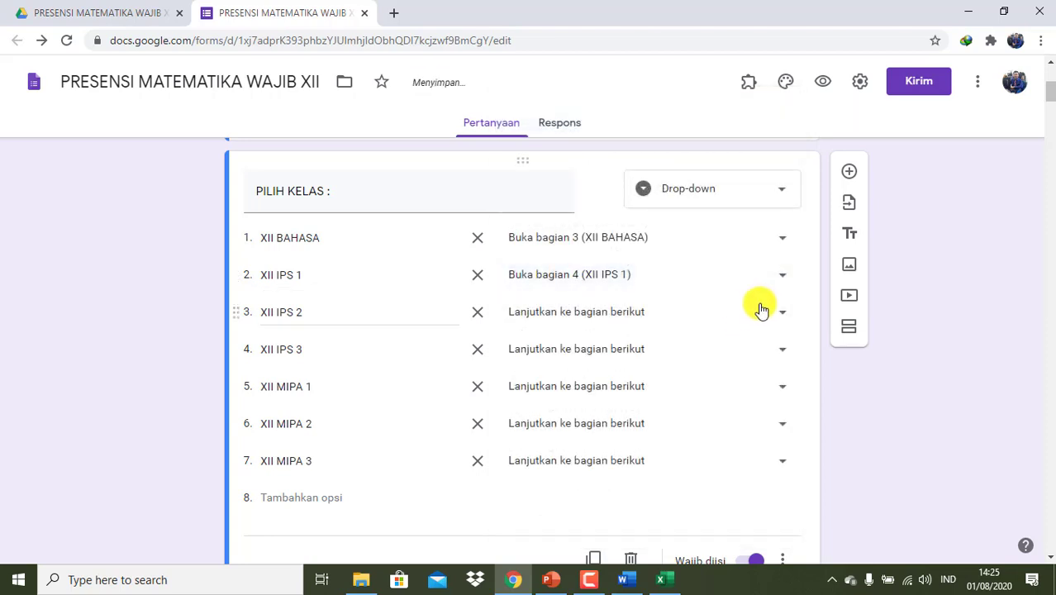
left_click(776, 326)
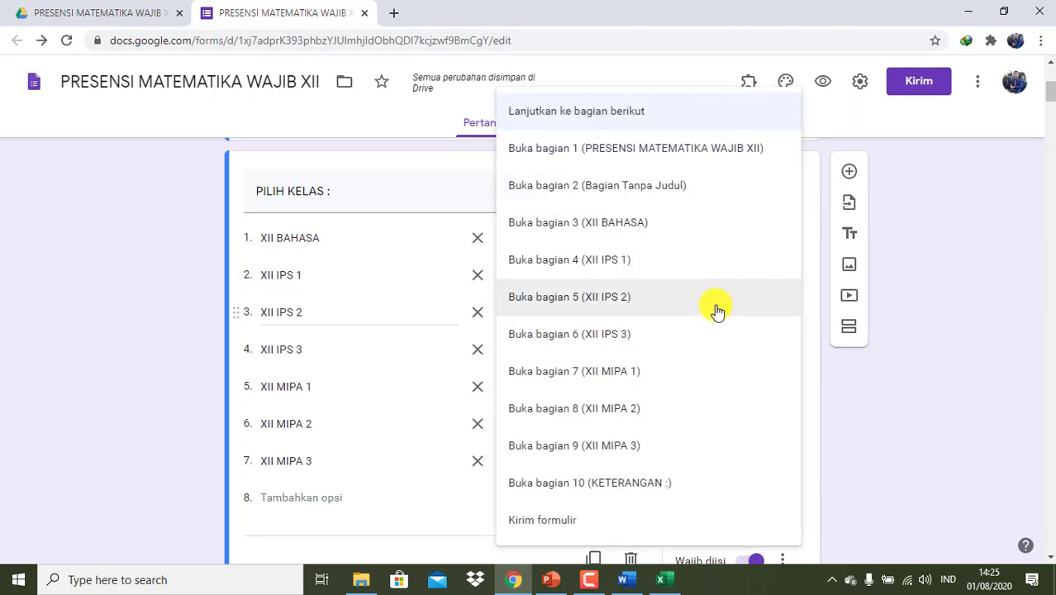
left_click(714, 309)
left_click(761, 358)
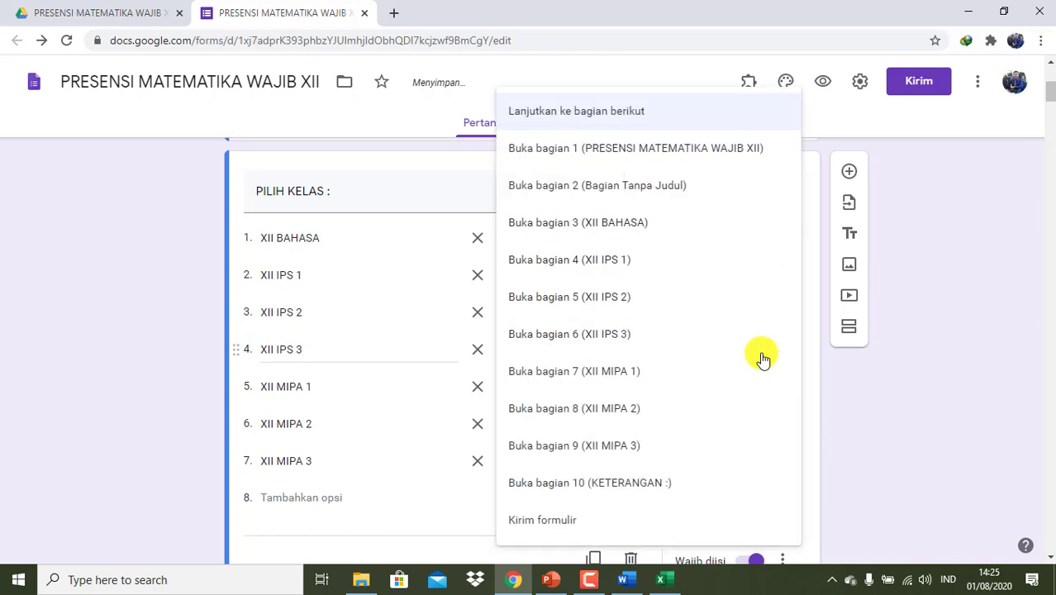
left_click(666, 337)
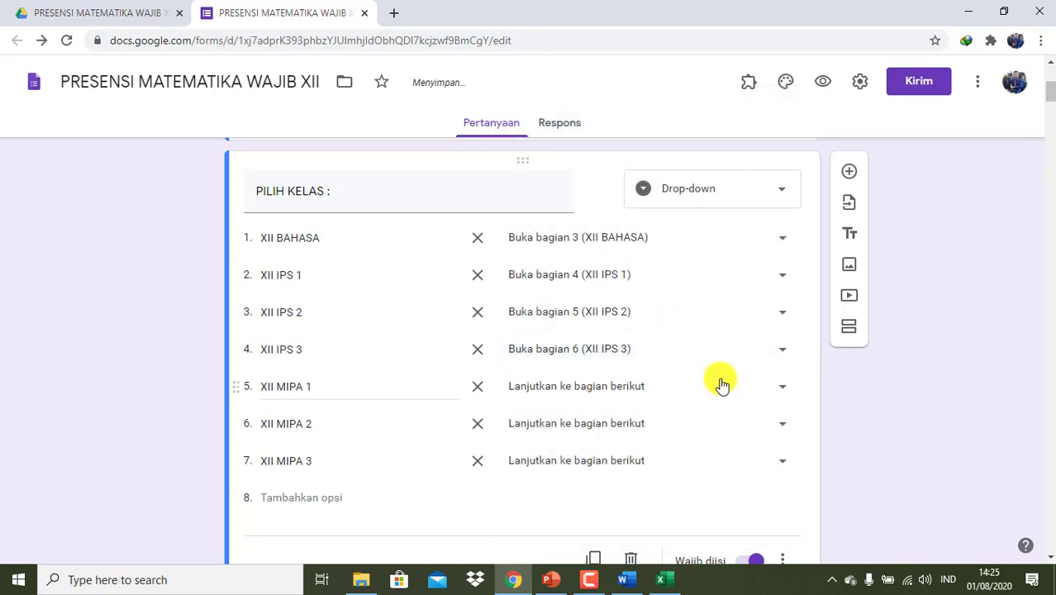
- Route XII MIPA 1, 2, 3 to sections 7, 8 and 9
left_click(722, 386)
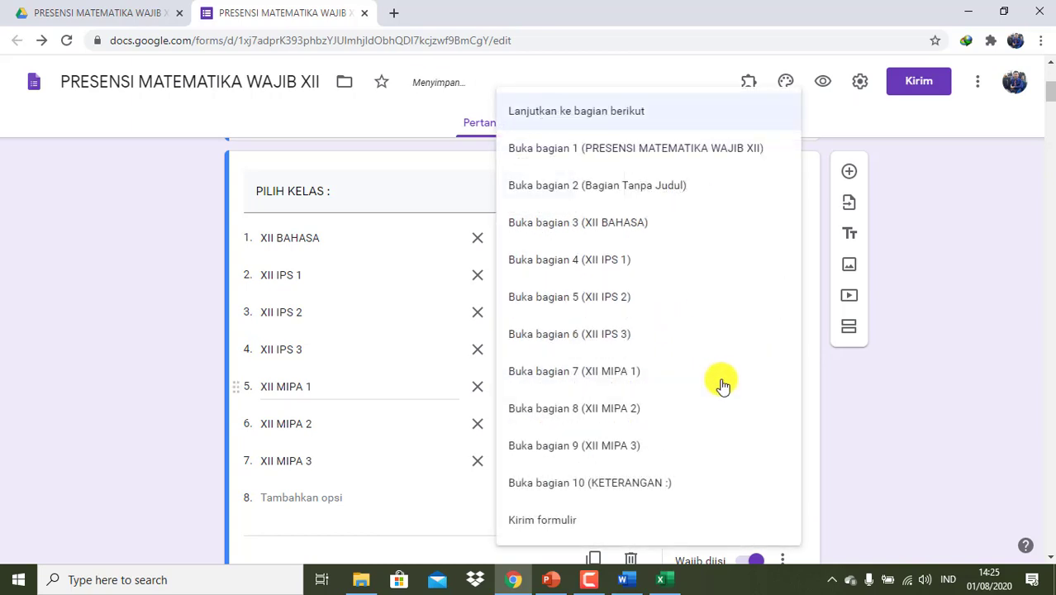
left_click(634, 381)
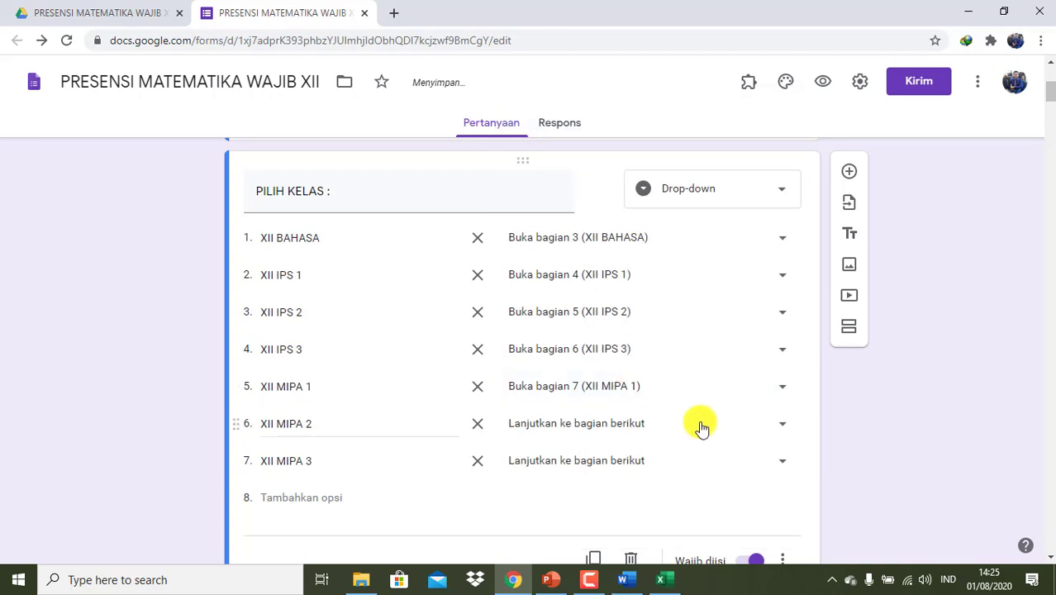
left_click(701, 427)
left_click(650, 413)
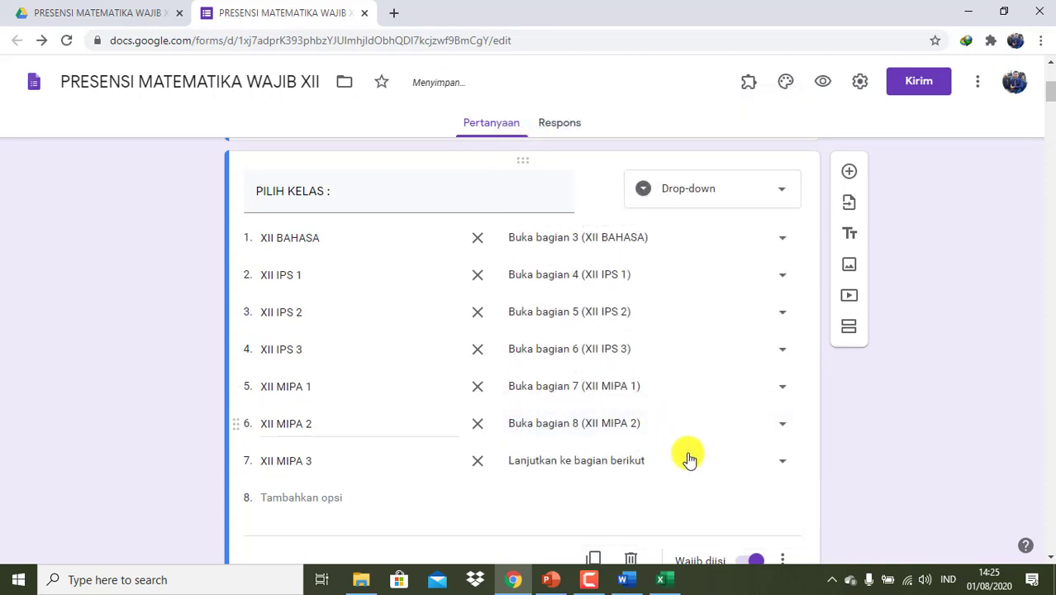
left_click(686, 466)
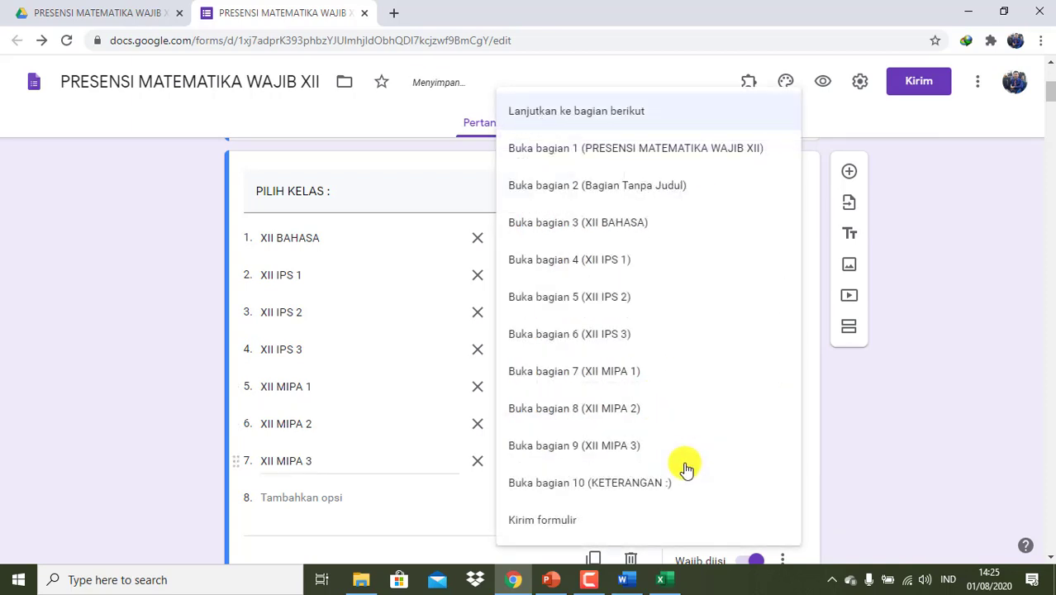
left_click(630, 459)
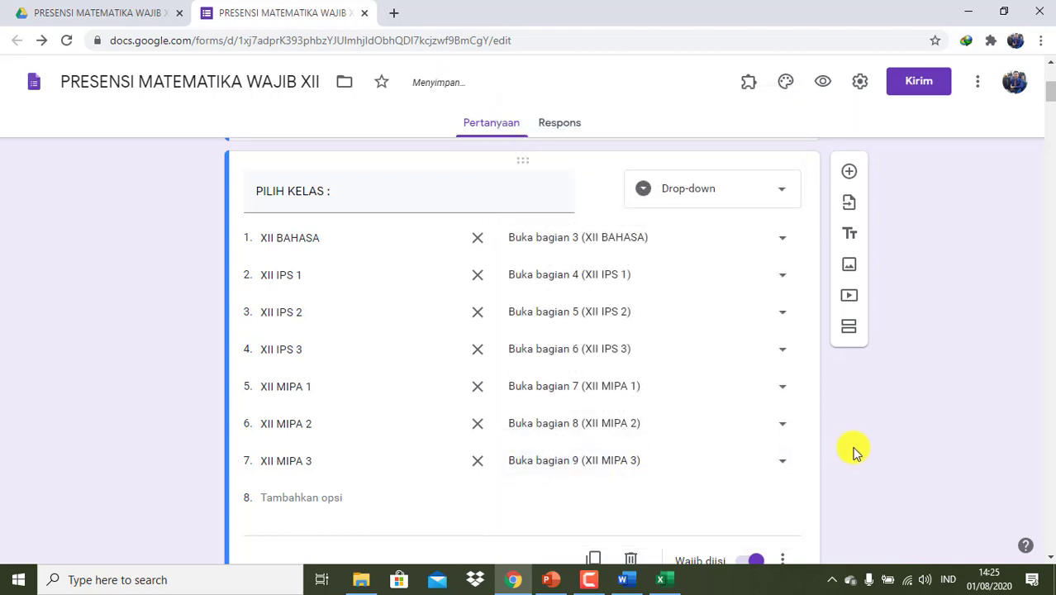
scroll(855, 450, "down", 9)
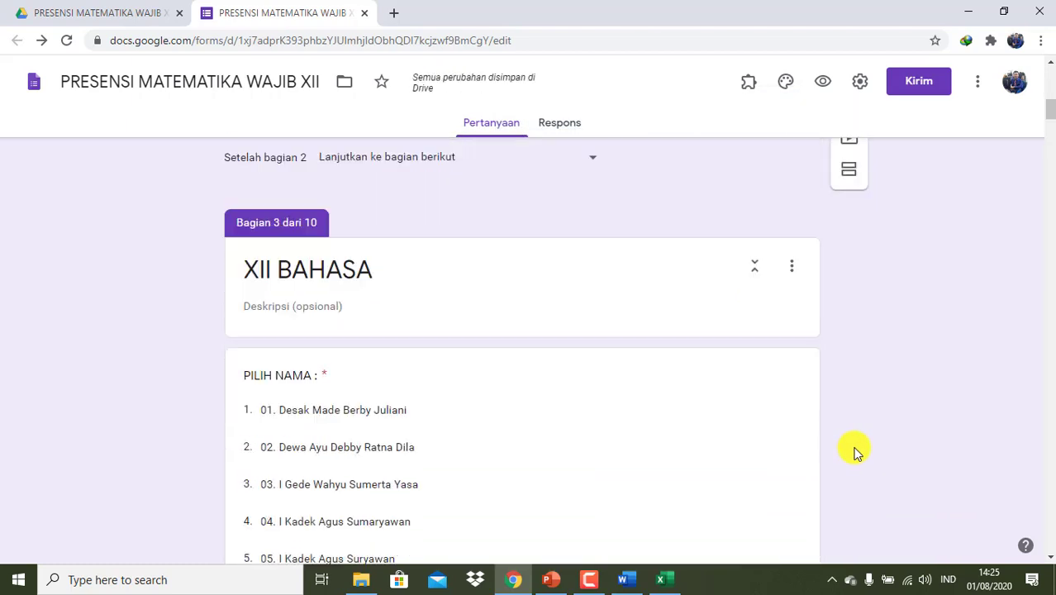
- Make sections 3 and 4 continue to section 10, KETERANGAN :
scroll(855, 451, "down", 10)
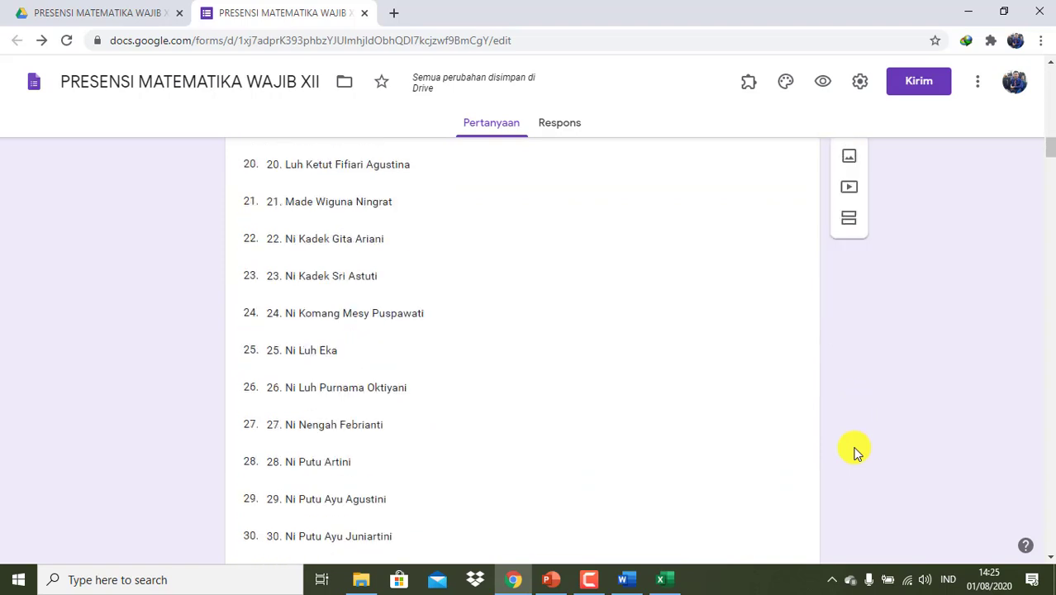
scroll(855, 450, "down", 3)
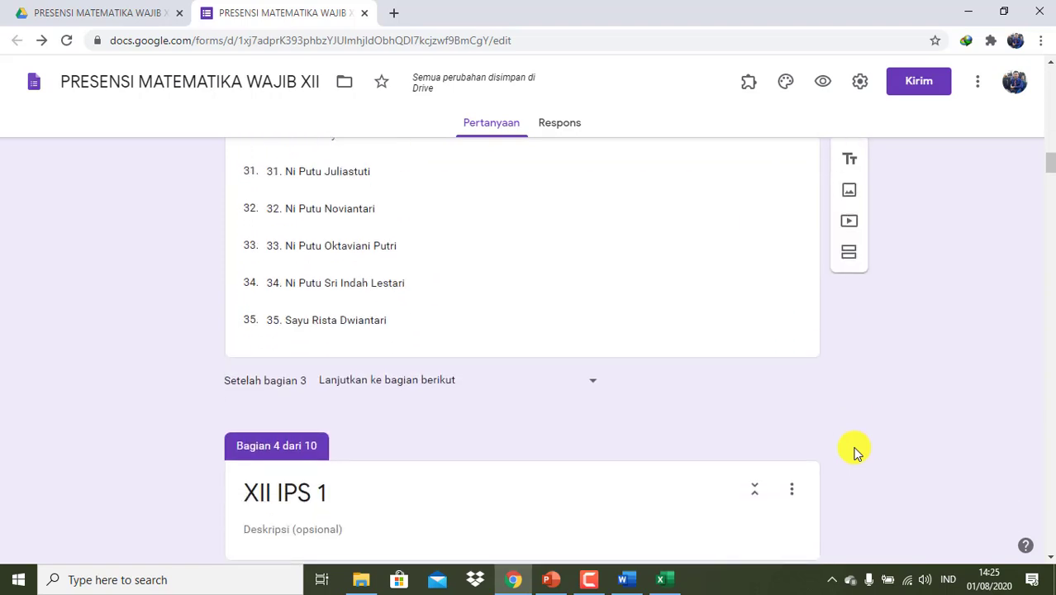
left_click(711, 333)
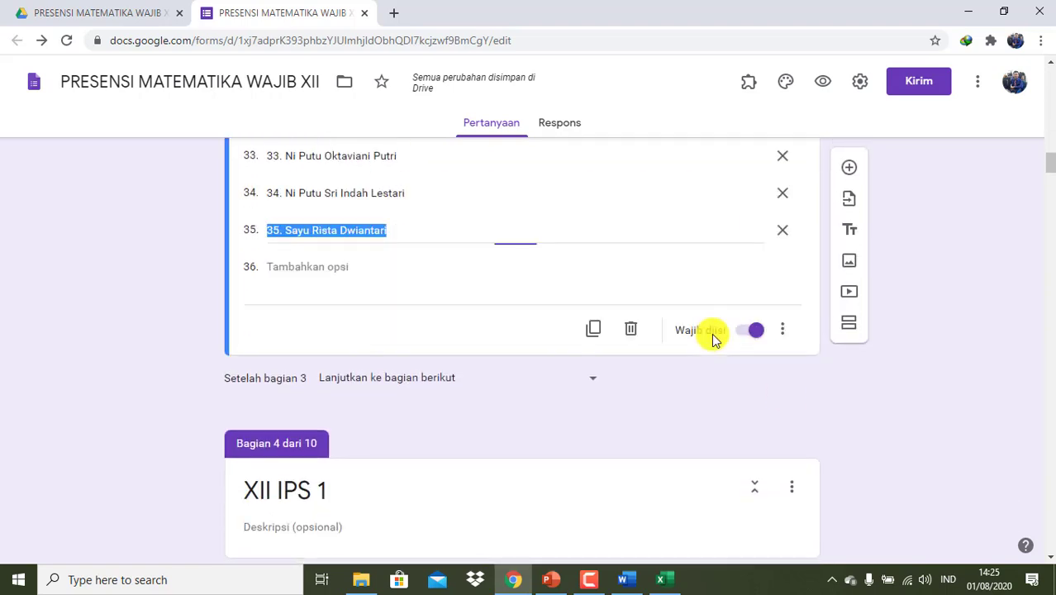
left_click(782, 331)
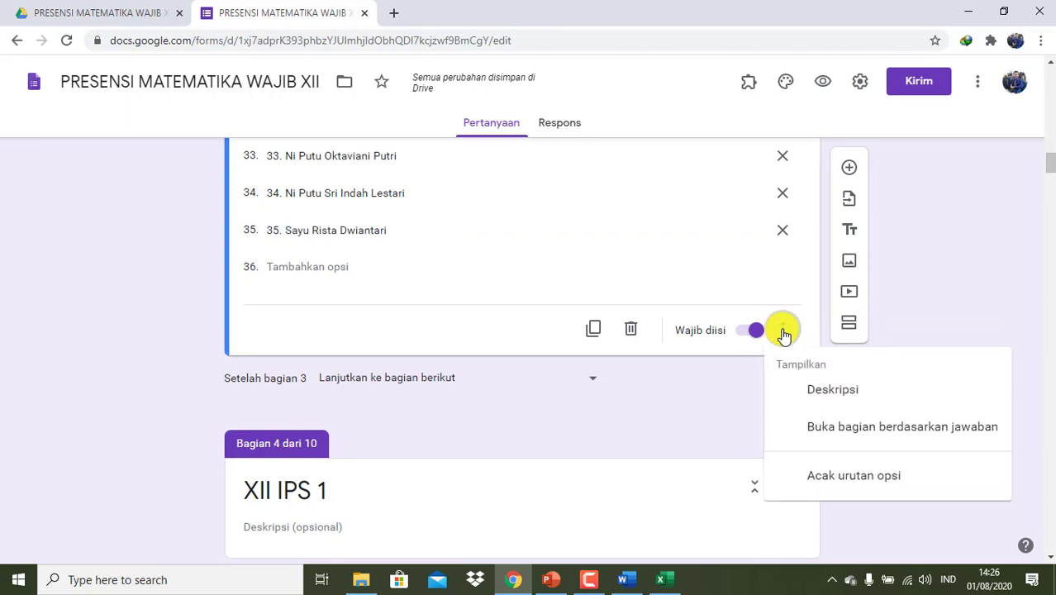
left_click(611, 388)
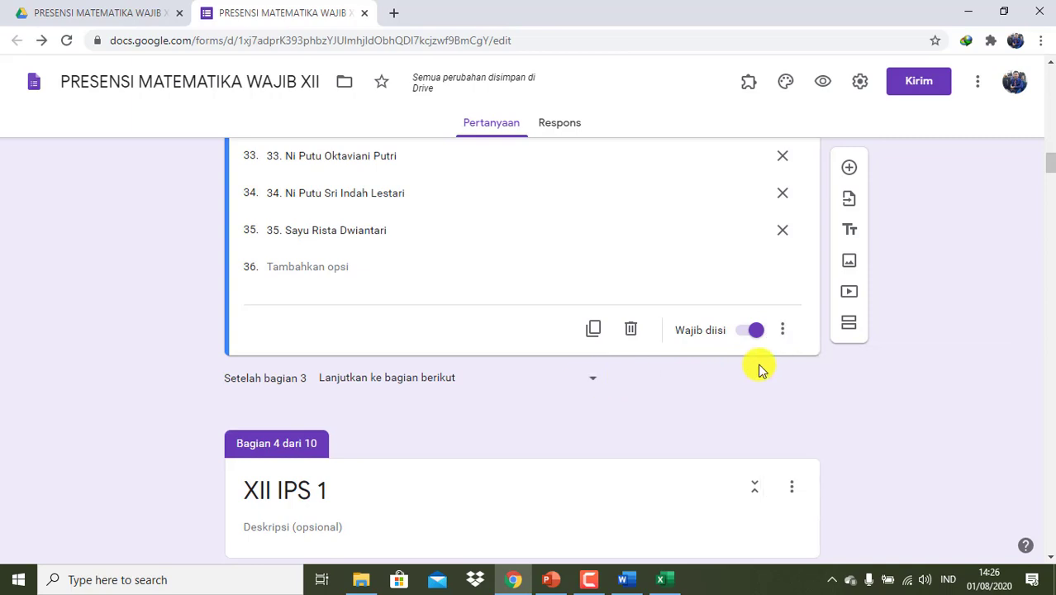
left_click(588, 383)
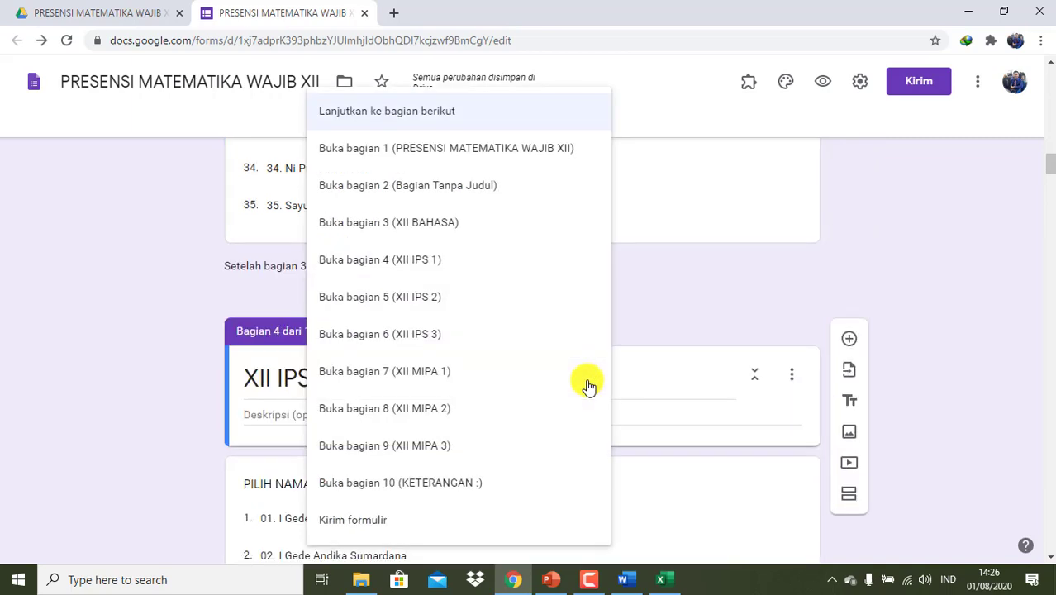
left_click(444, 482)
scroll(567, 364, "down", 15)
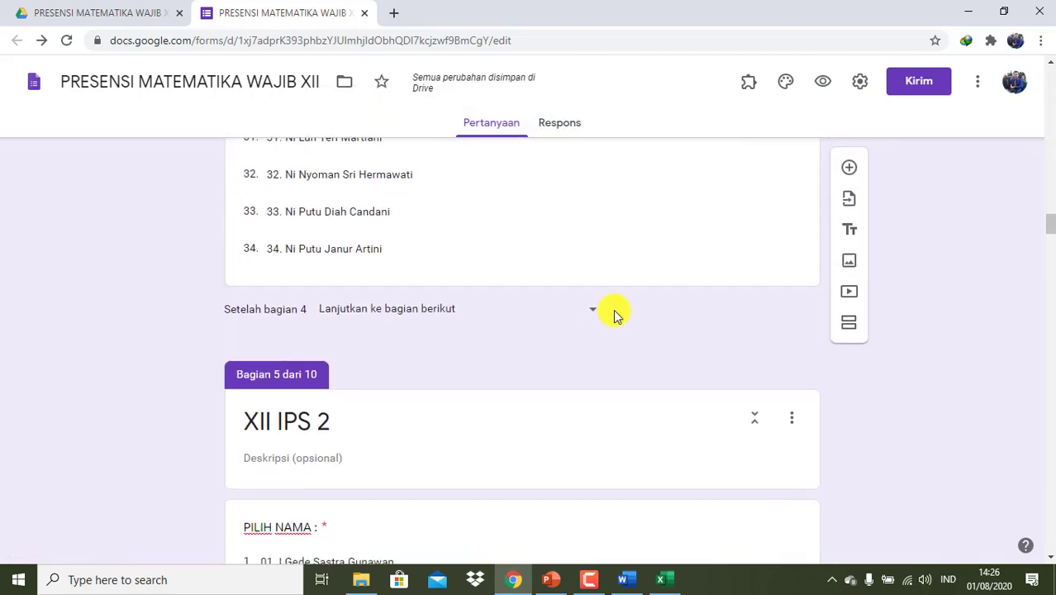
left_click(594, 313)
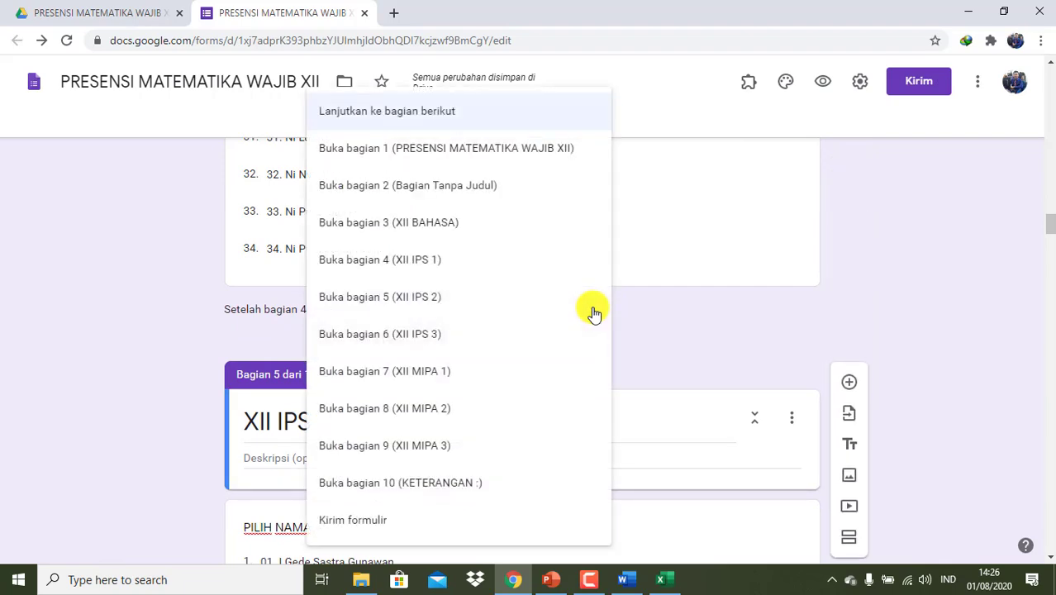
left_click(431, 472)
- Make sections 5 and 6 continue to section 10, KETERANGAN :
scroll(570, 373, "down", 15)
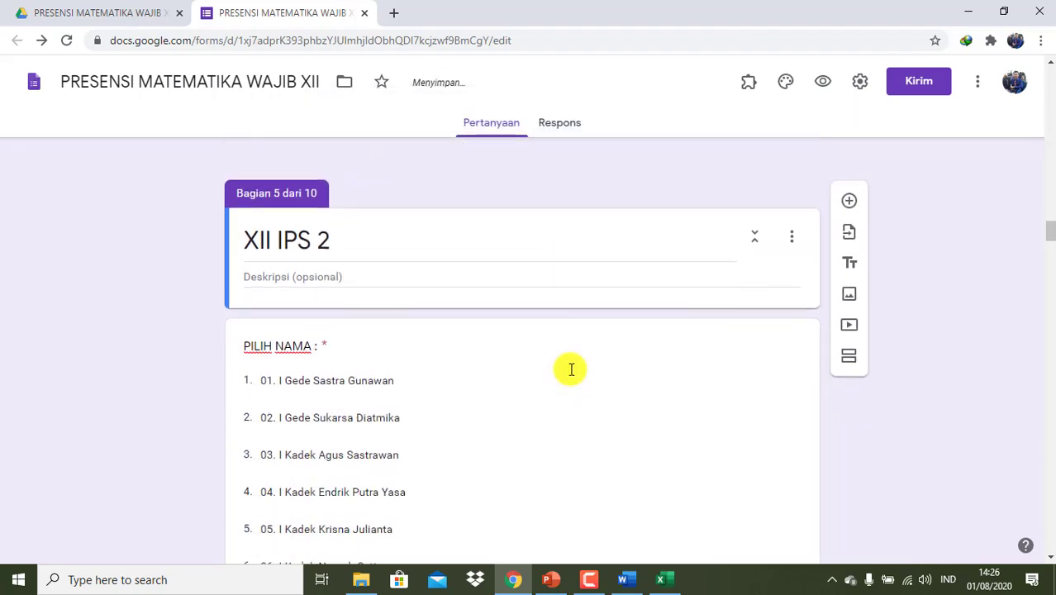
scroll(570, 370, "down", 7)
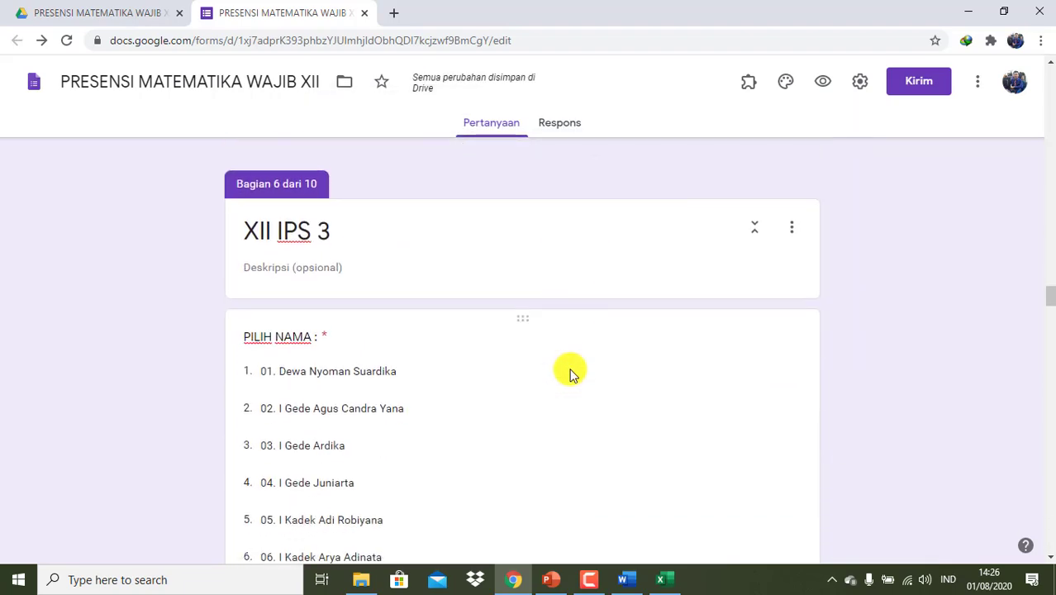
scroll(591, 347, "up", 3)
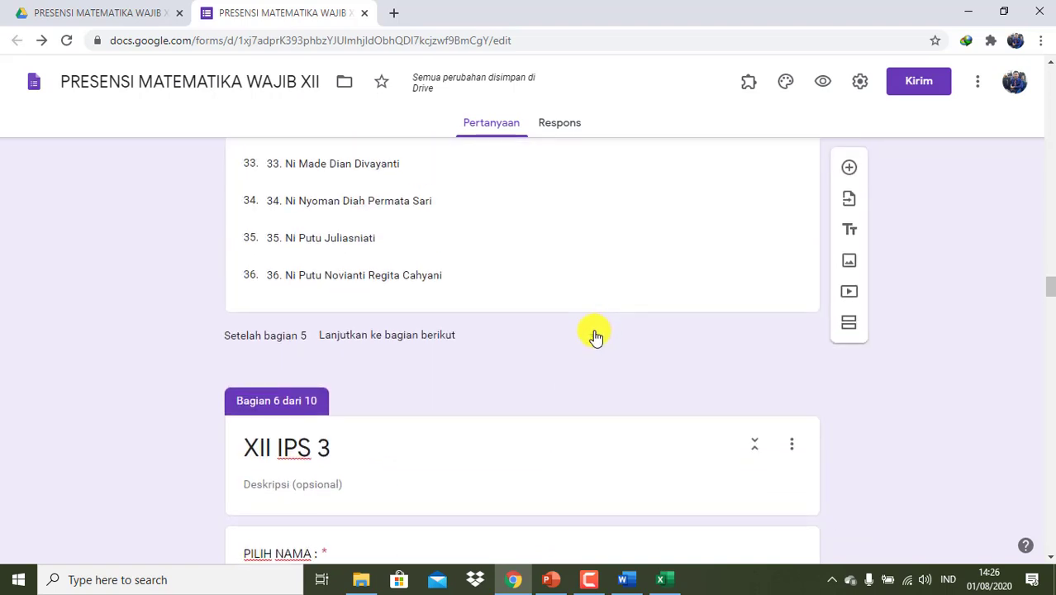
left_click(595, 336)
left_click(456, 489)
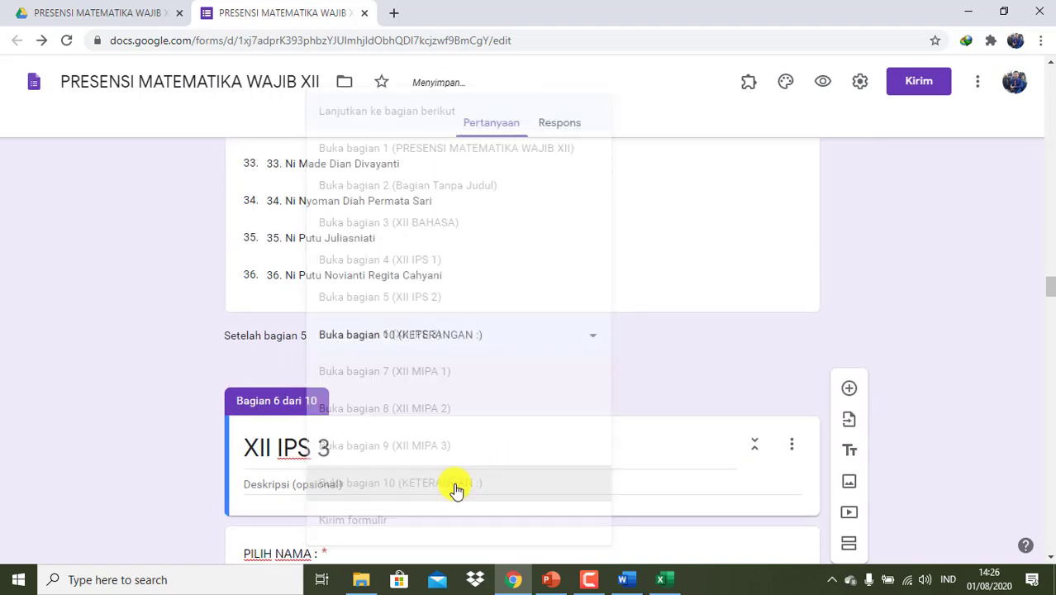
scroll(455, 486, "down", 12)
scroll(455, 484, "down", 6)
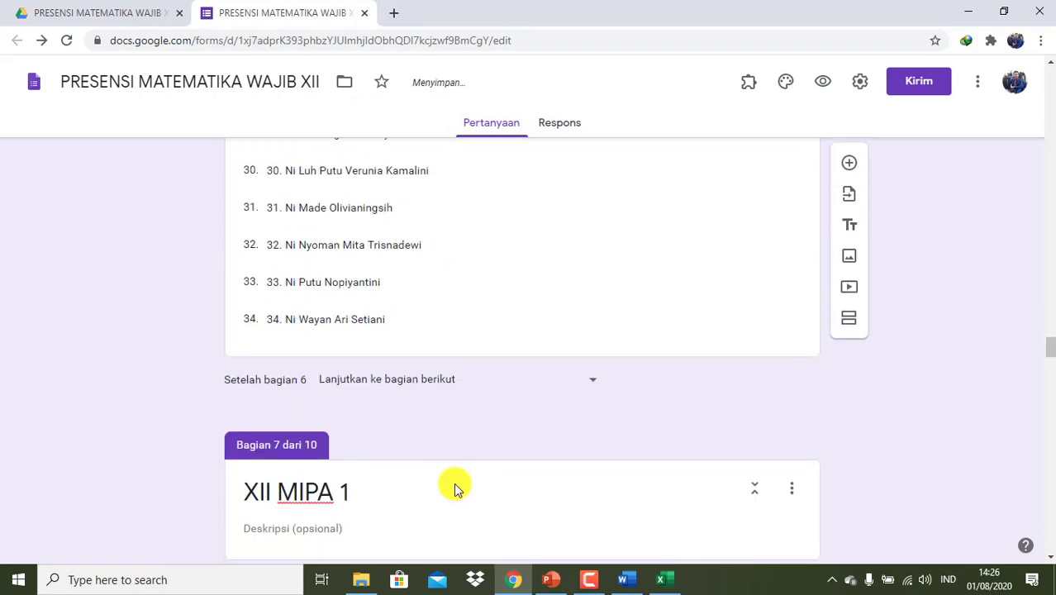
left_click(588, 381)
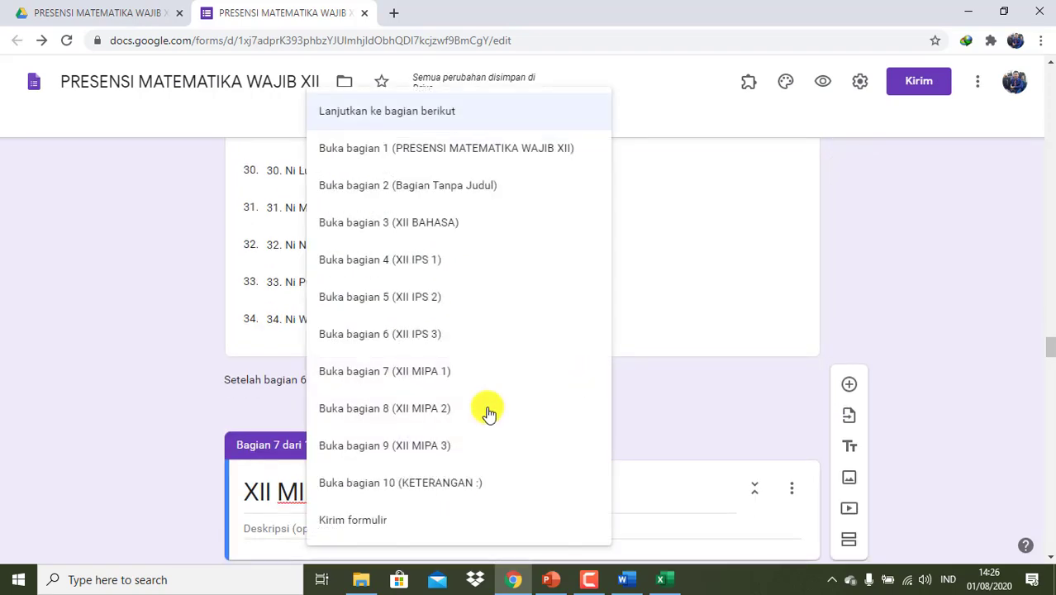
left_click(427, 482)
- Make sections 7 and 8 continue to section 10, KETERANGAN :
scroll(427, 482, "down", 15)
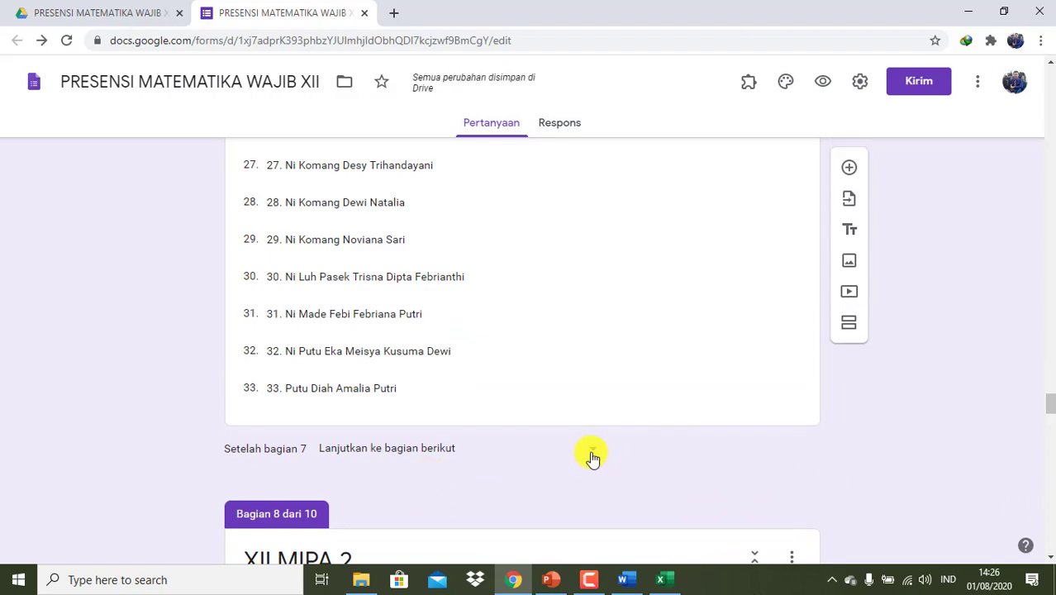
left_click(593, 456)
left_click(466, 486)
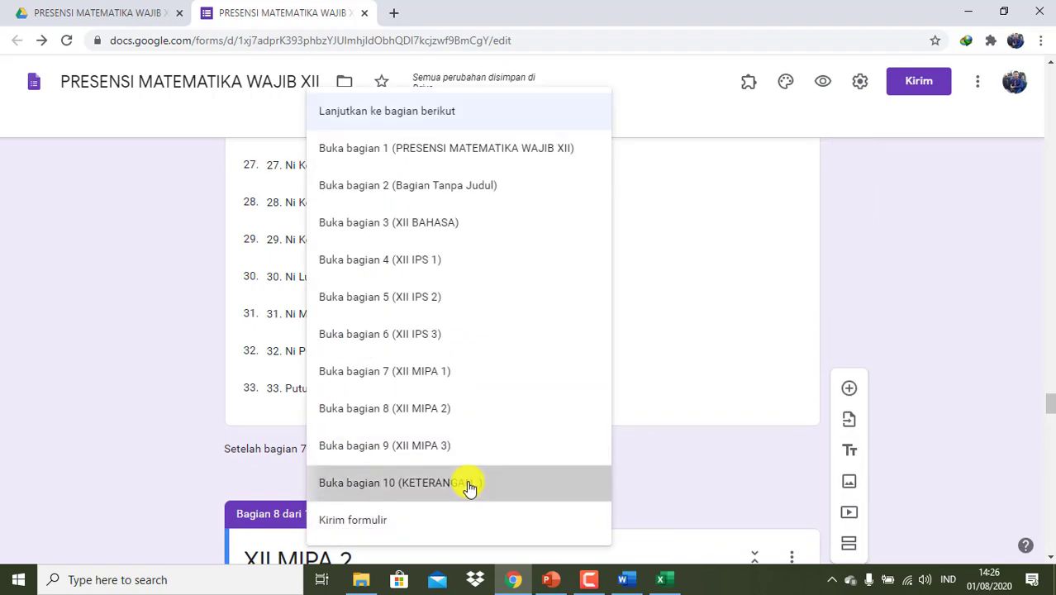
scroll(468, 482, "down", 6)
scroll(466, 480, "down", 14)
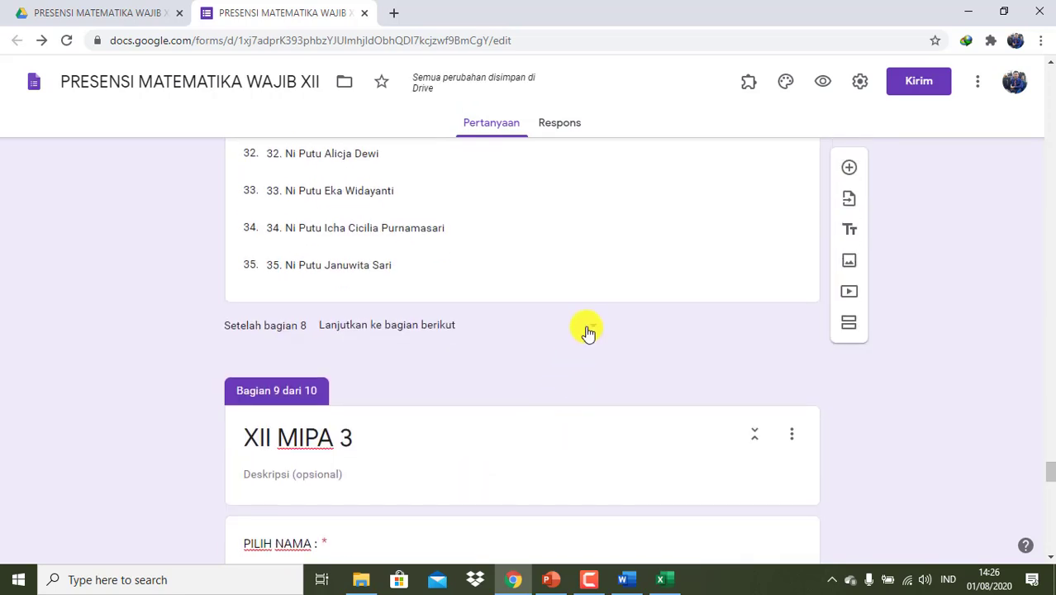
left_click(587, 333)
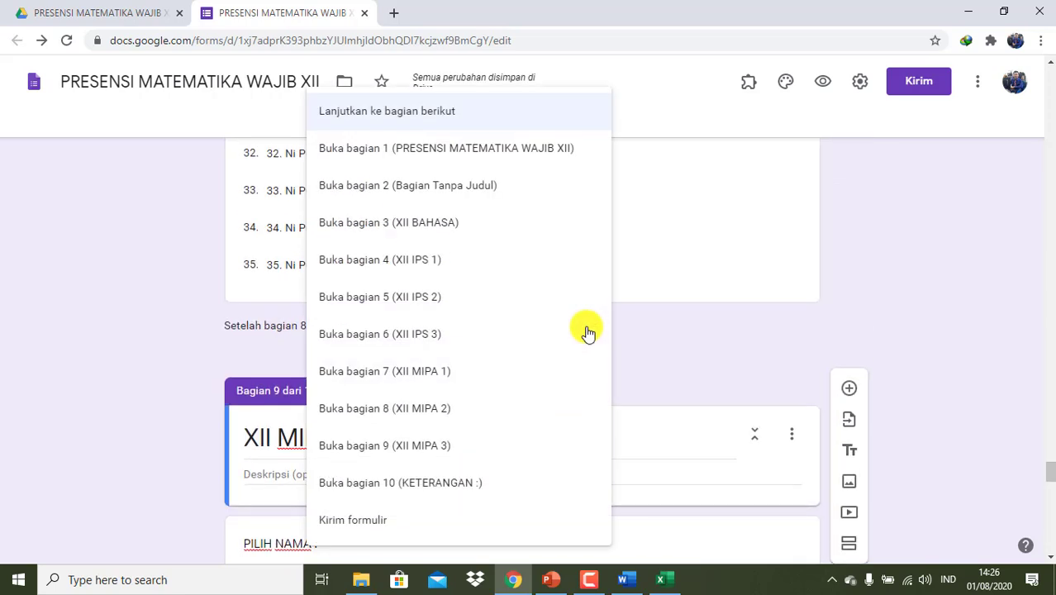
left_click(392, 482)
- Make section 9, XII MIPA 3, continue to section 10, KETERANGAN :
scroll(392, 483, "down", 15)
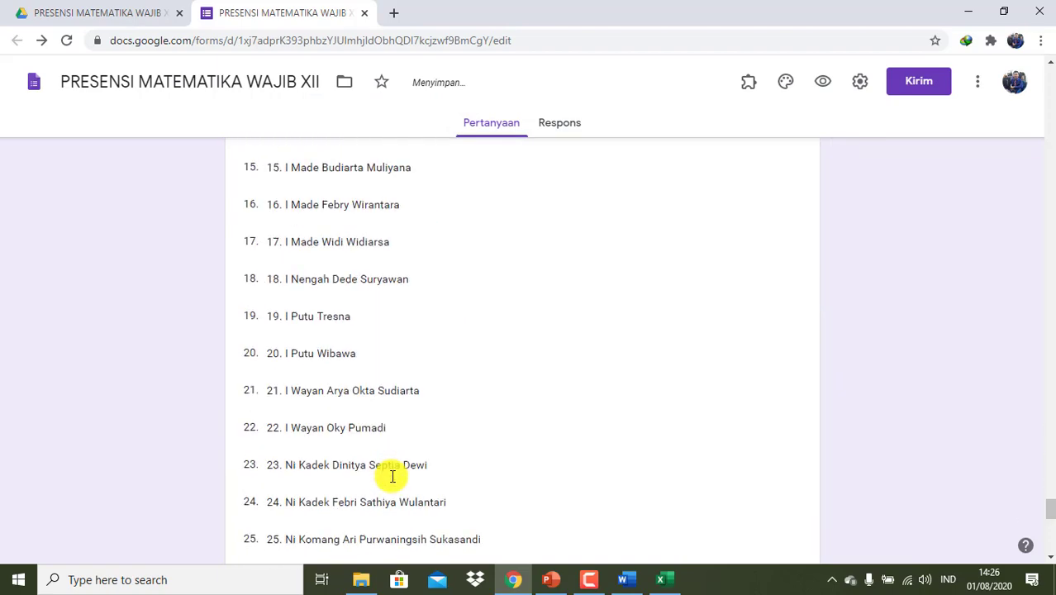
scroll(392, 482, "down", 5)
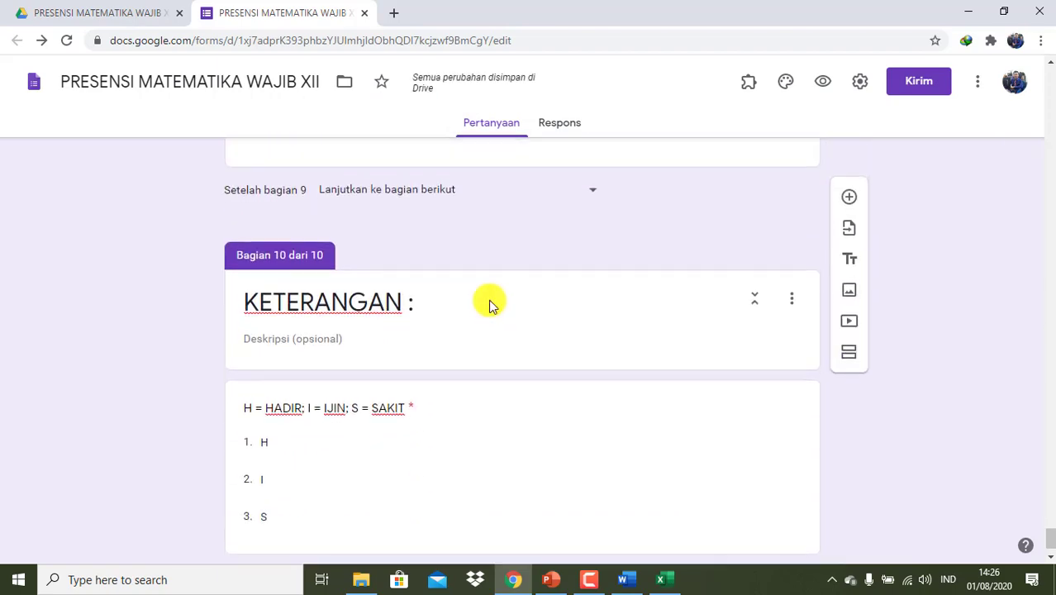
left_click(593, 217)
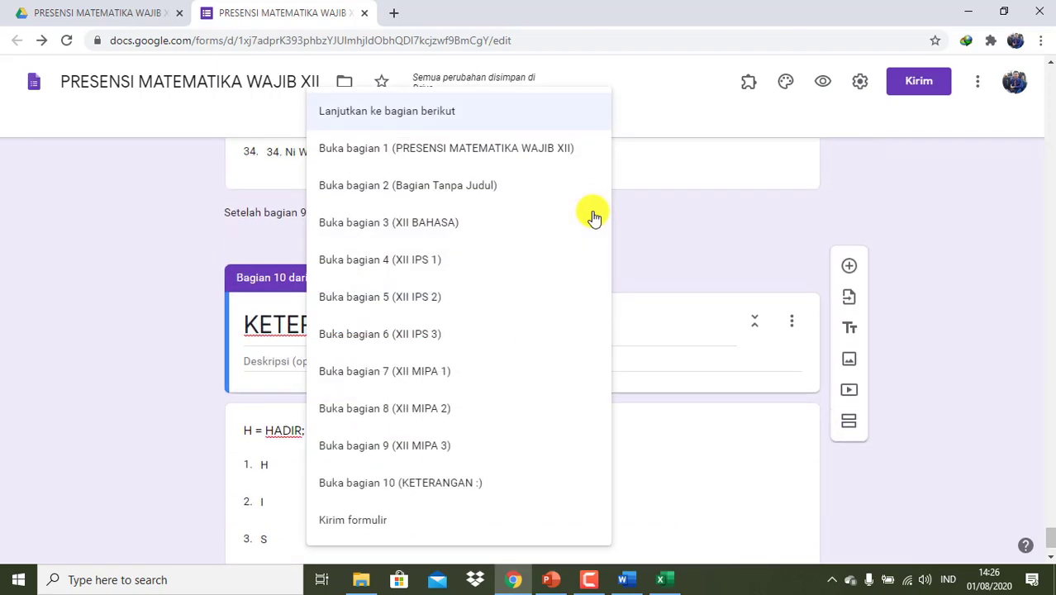
left_click(456, 485)
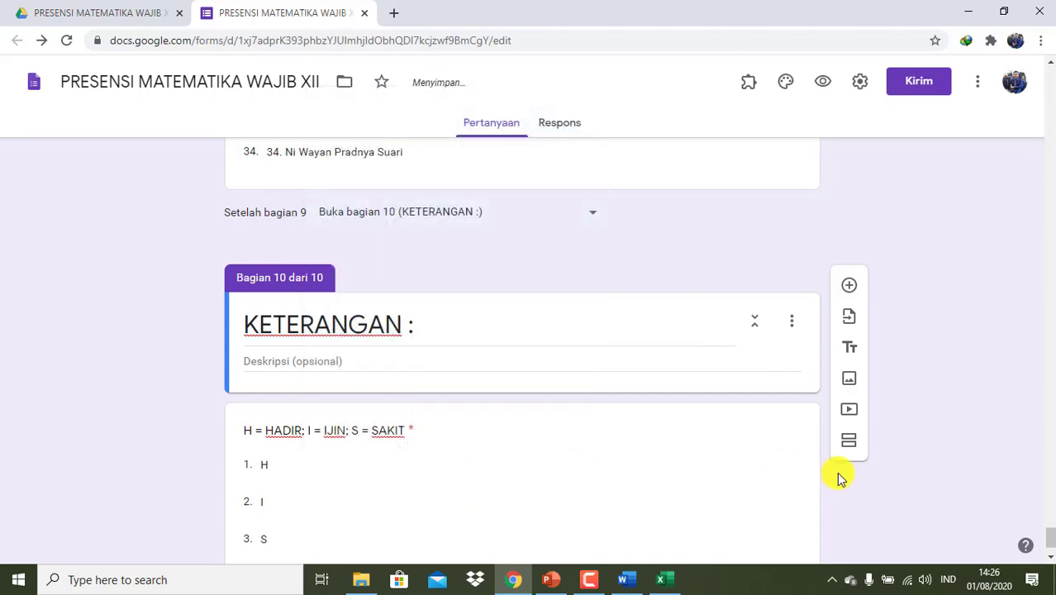
scroll(839, 478, "down", 1)
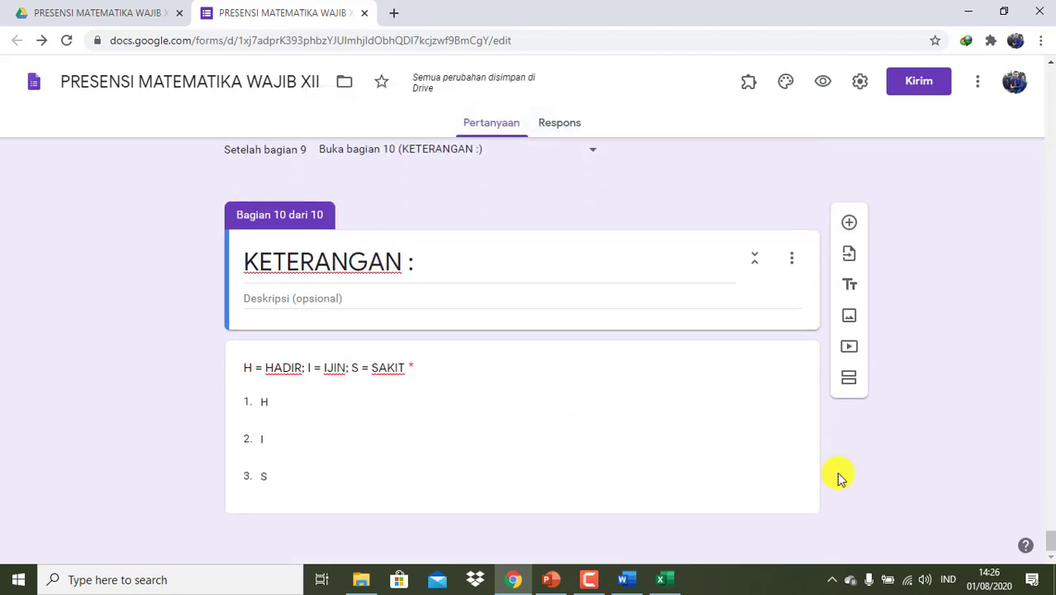
- Glance at the form settings without changes and bring up the theme options
scroll(839, 477, "up", 20)
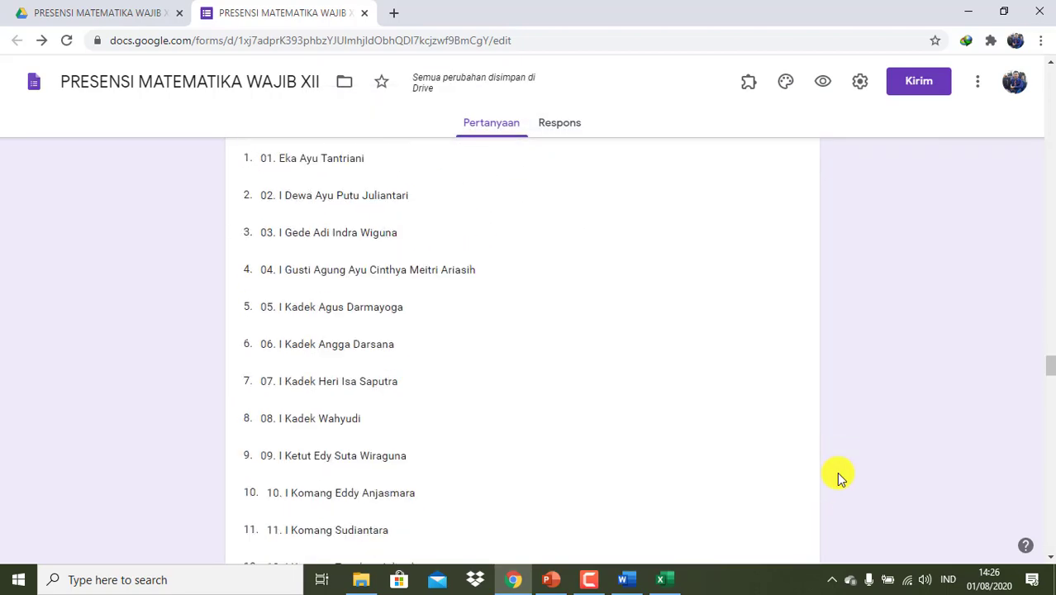
scroll(838, 477, "up", 20)
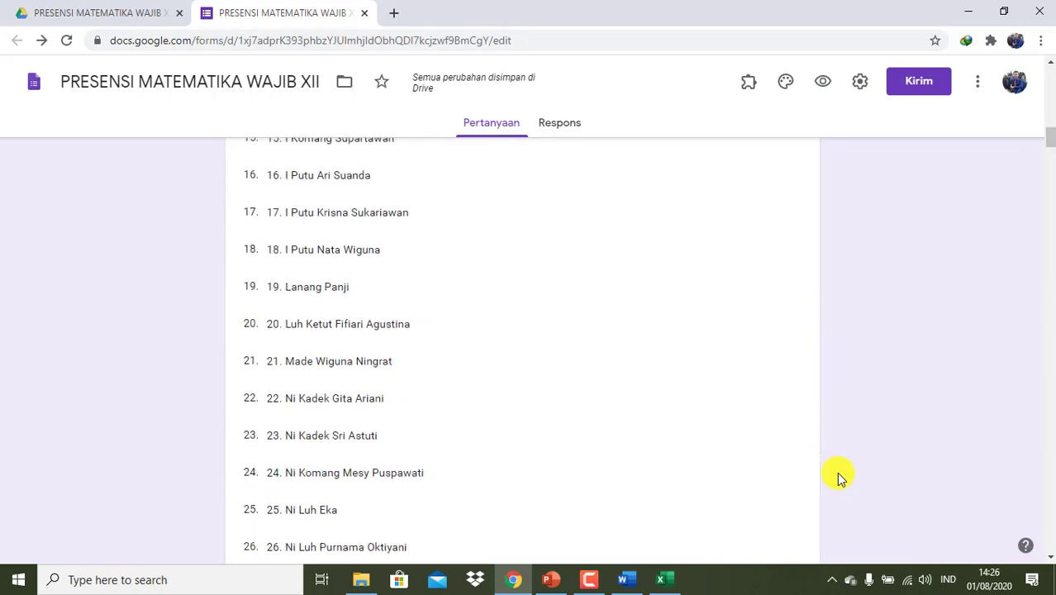
scroll(839, 478, "up", 6)
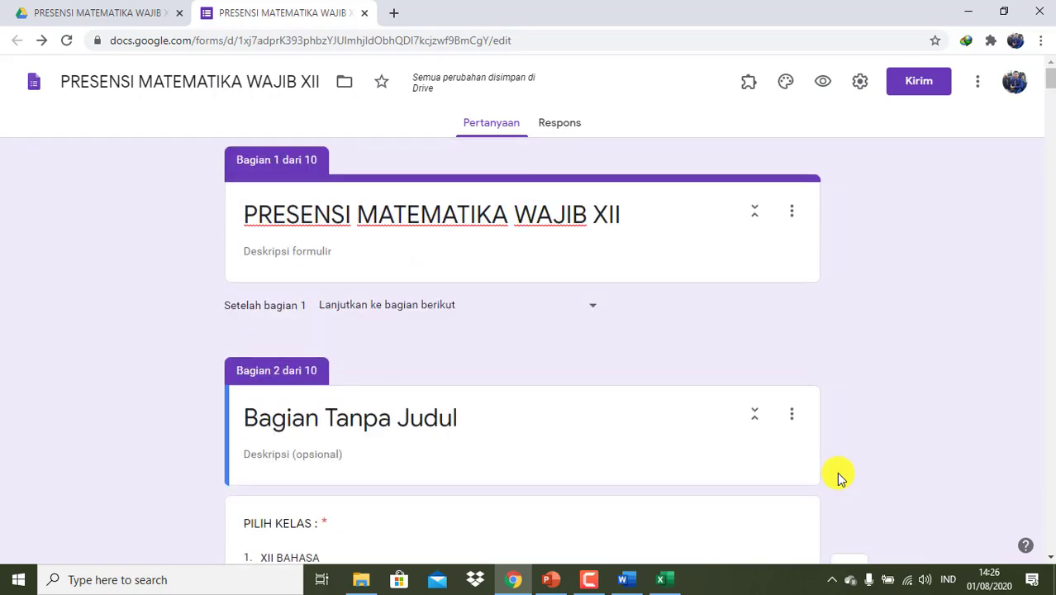
left_click(860, 86)
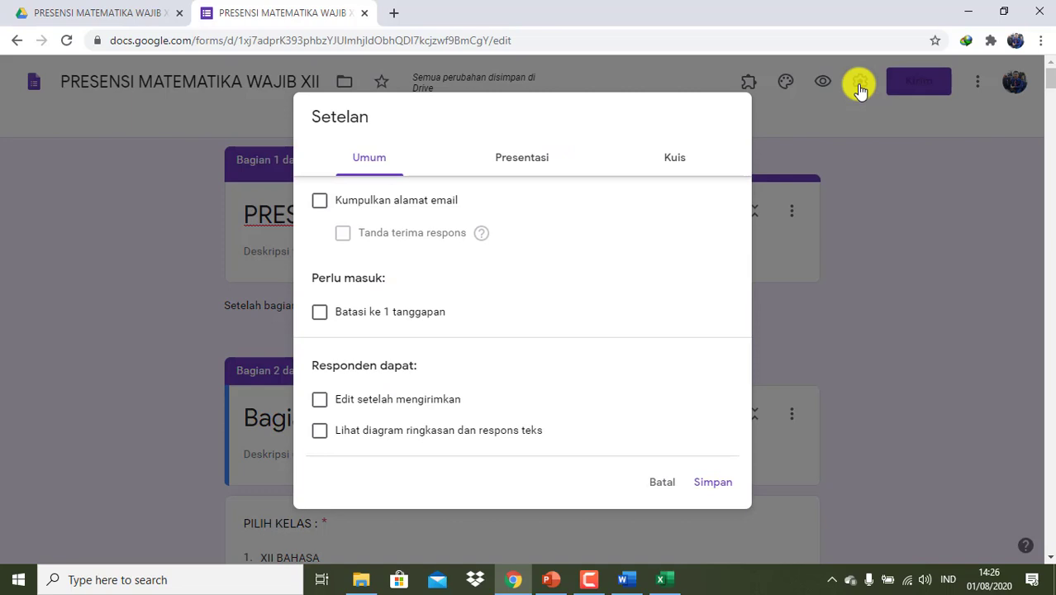
left_click(867, 184)
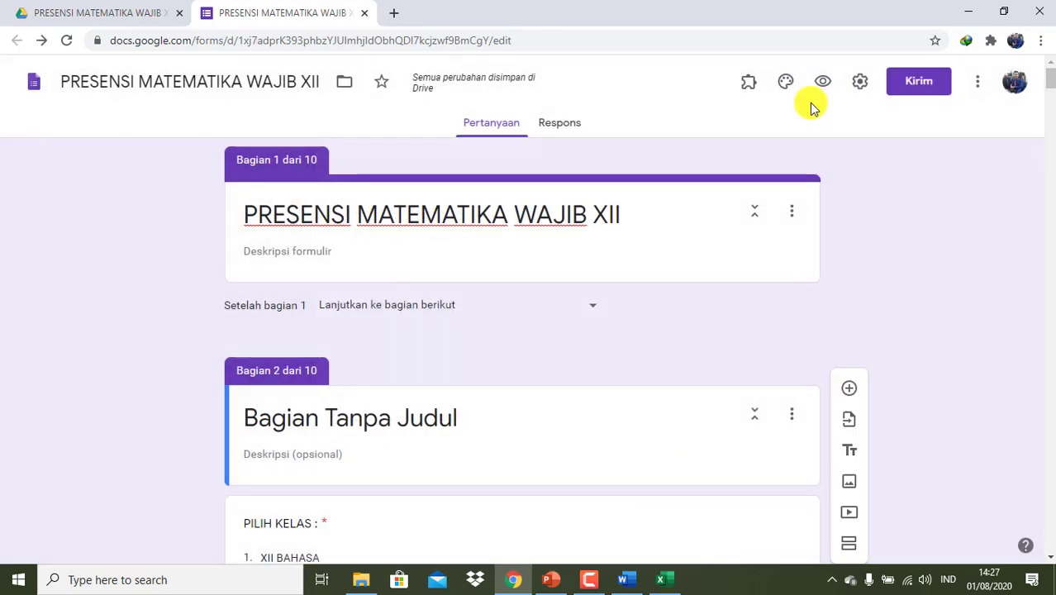
left_click(786, 84)
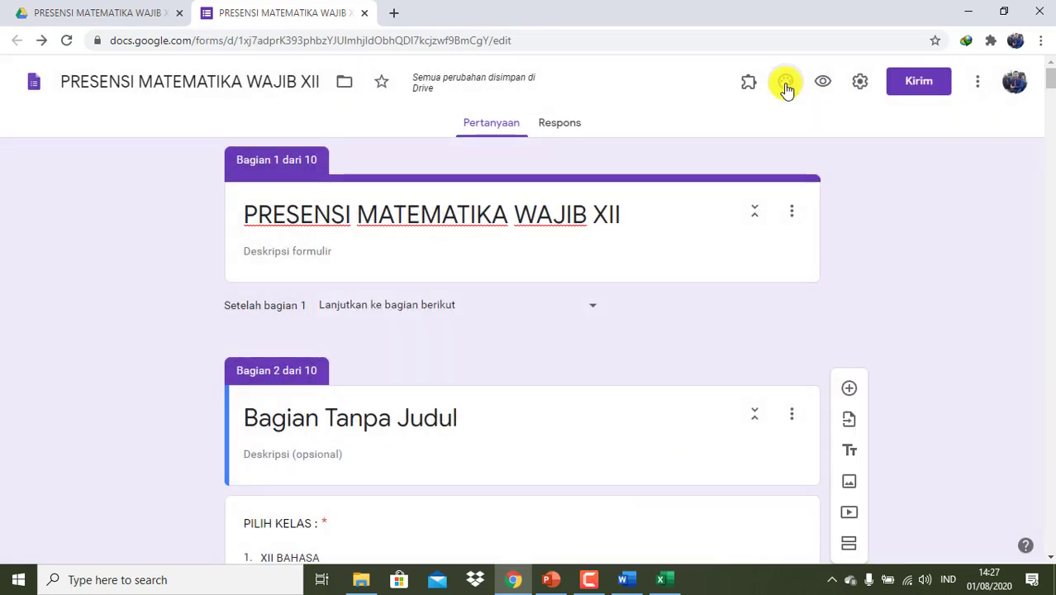
- Insert the desk-and-coffee illustration as the form's header image
left_click(893, 240)
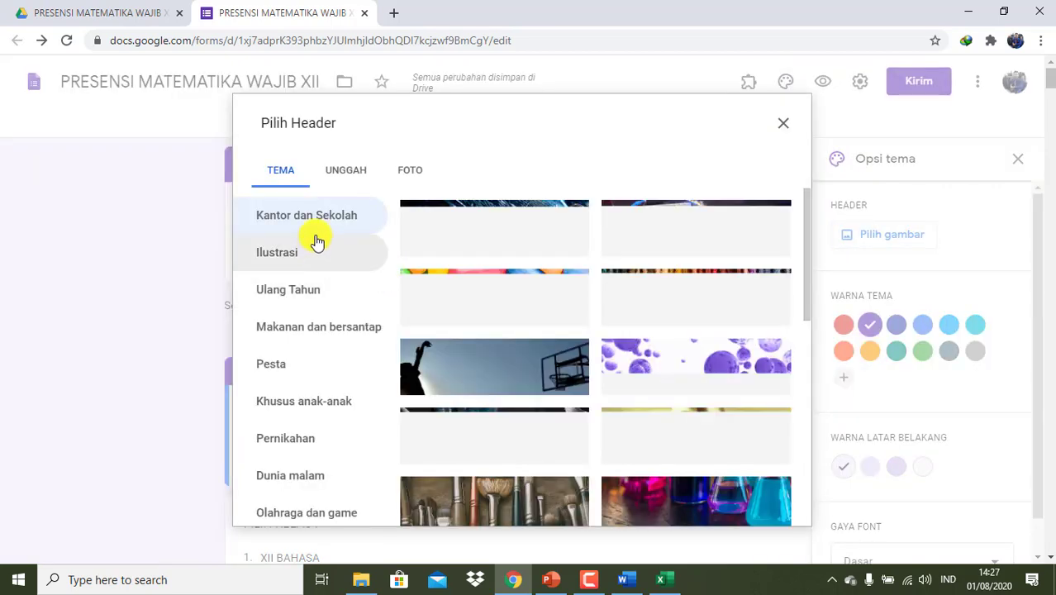
scroll(597, 334, "down", 6)
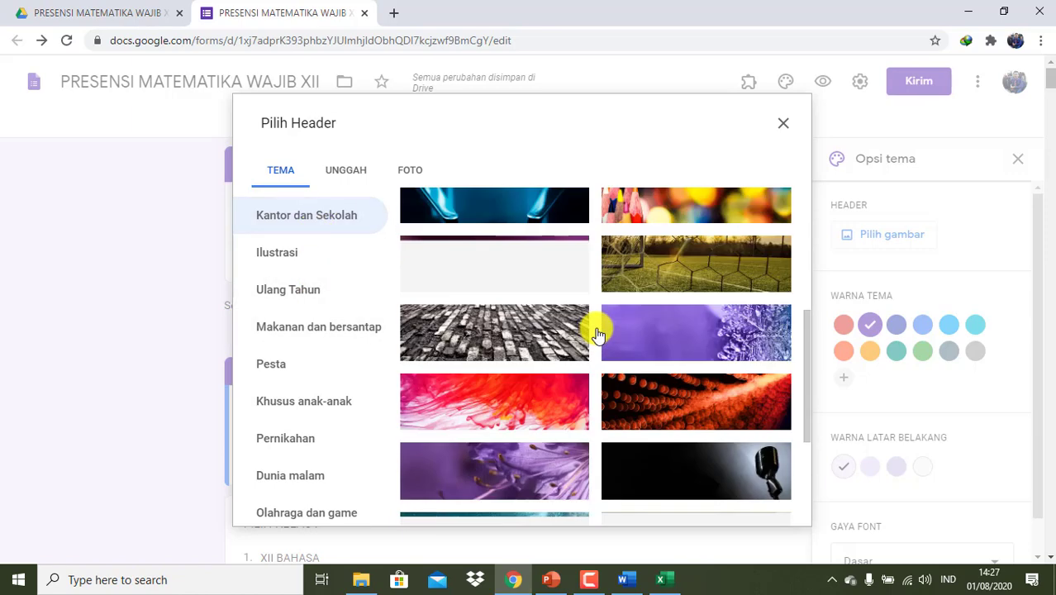
scroll(598, 334, "down", 4)
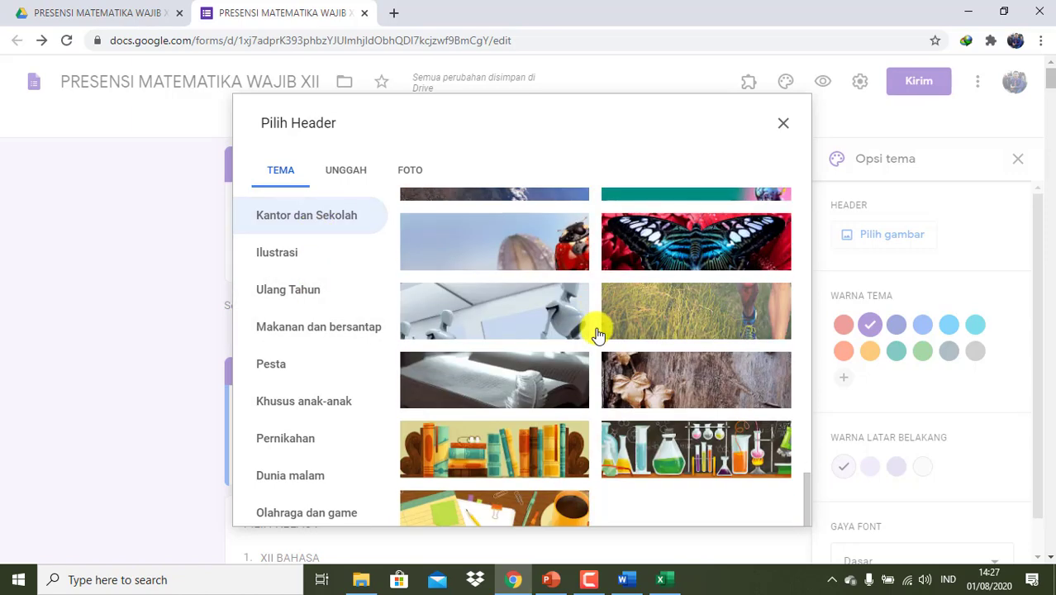
left_click(492, 500)
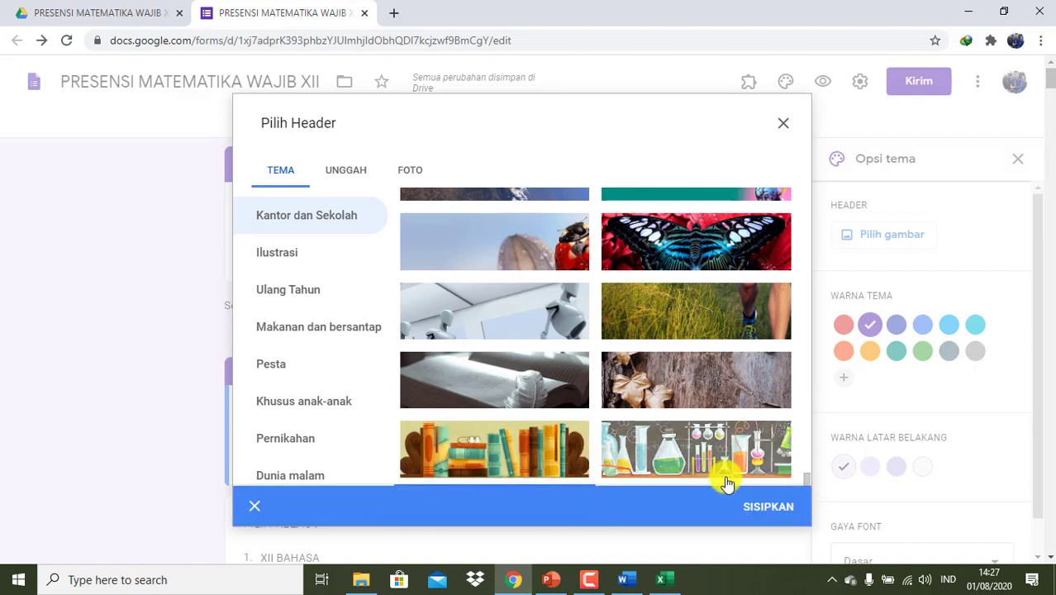
left_click(756, 507)
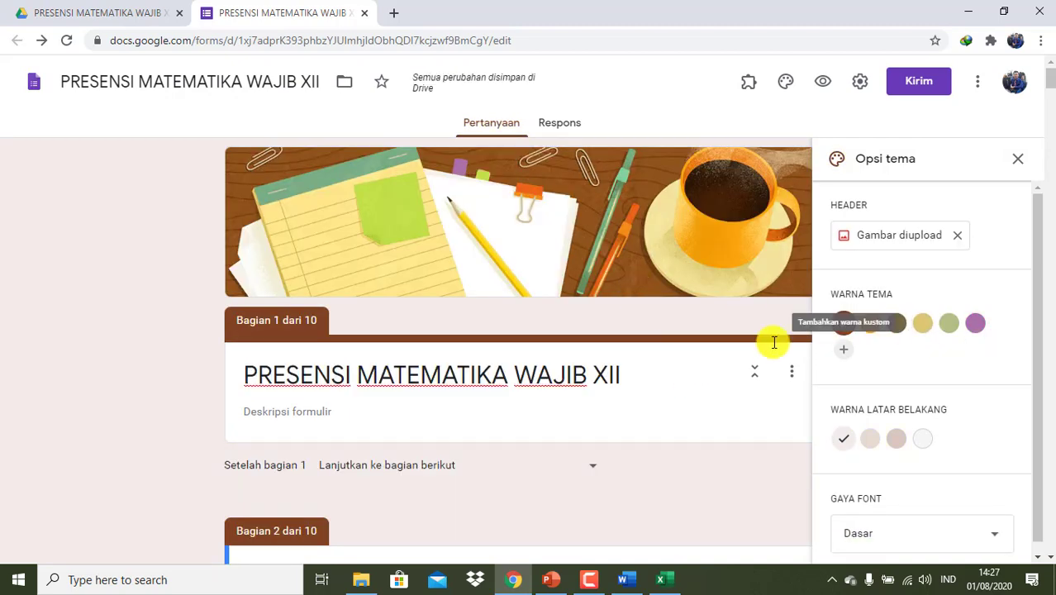
- Set the form's theme colour to purple
left_click(976, 327)
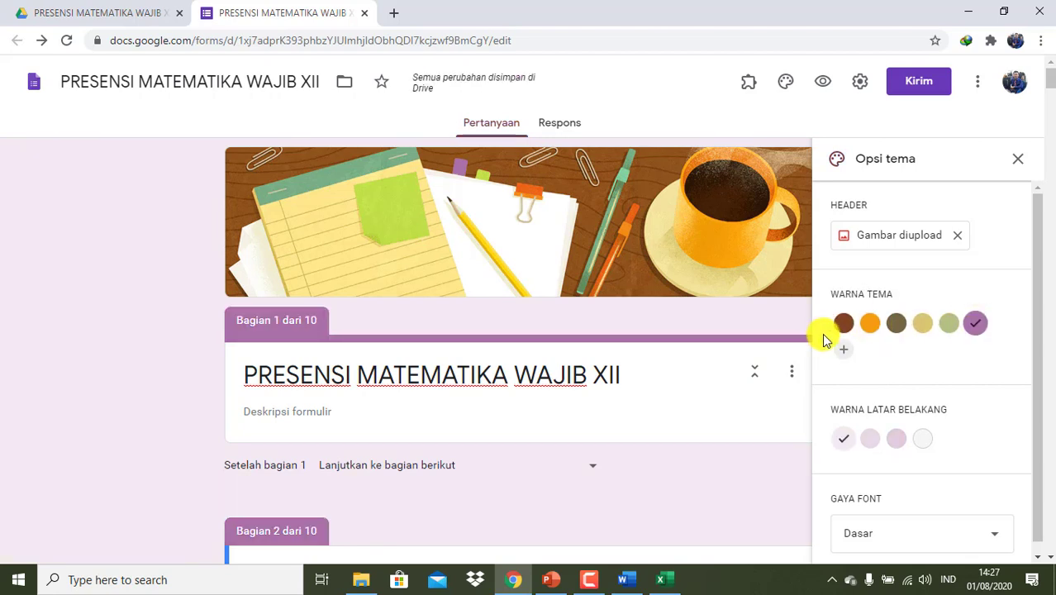
scroll(551, 464, "down", 6)
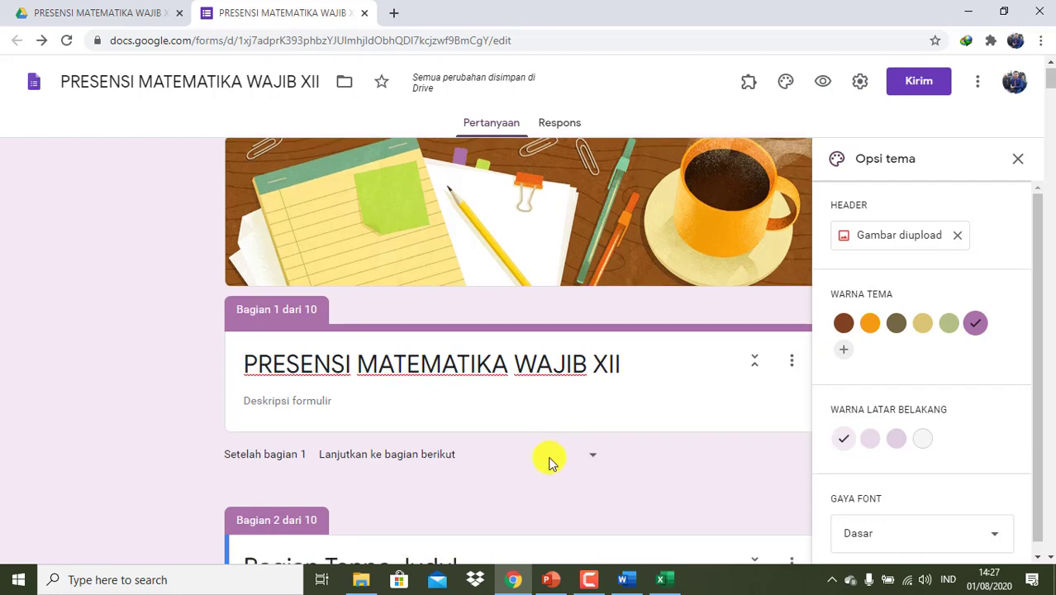
scroll(549, 457, "up", 8)
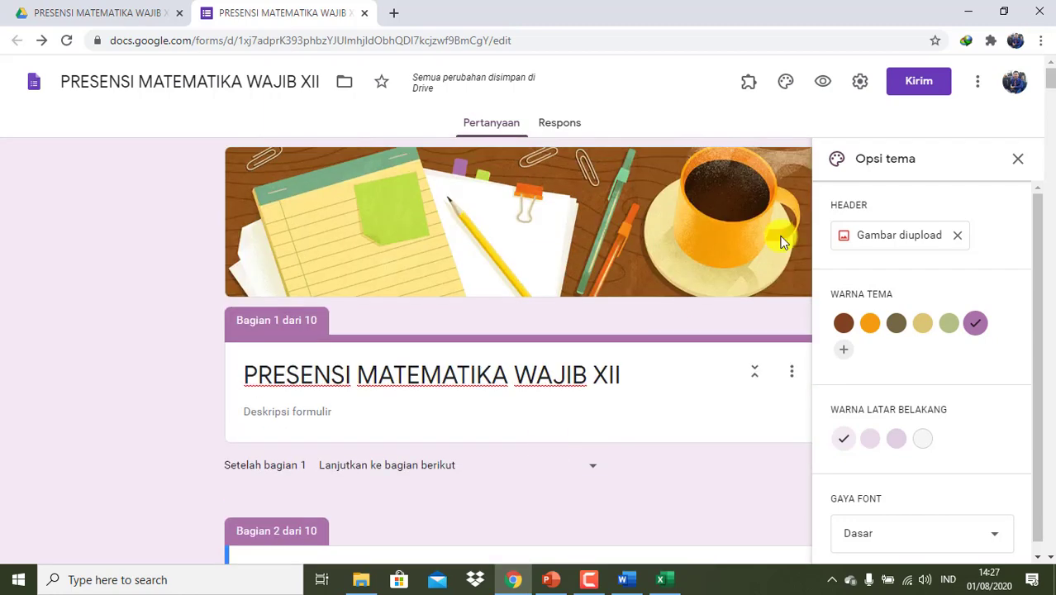
- Limit each respondent to 1 response in the general settings and save the settings
left_click(861, 85)
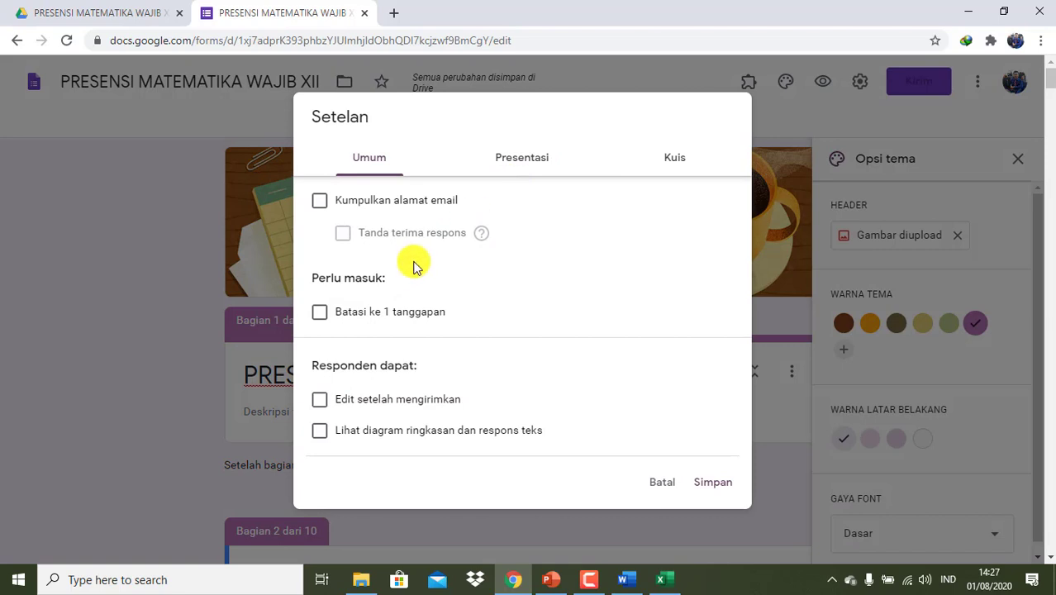
left_click(319, 313)
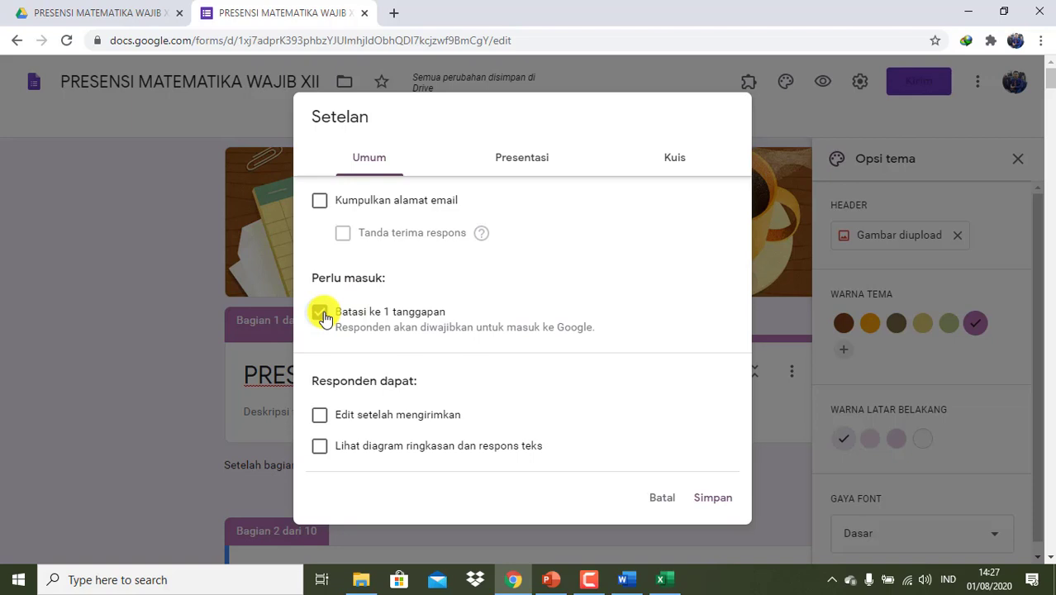
left_click(512, 165)
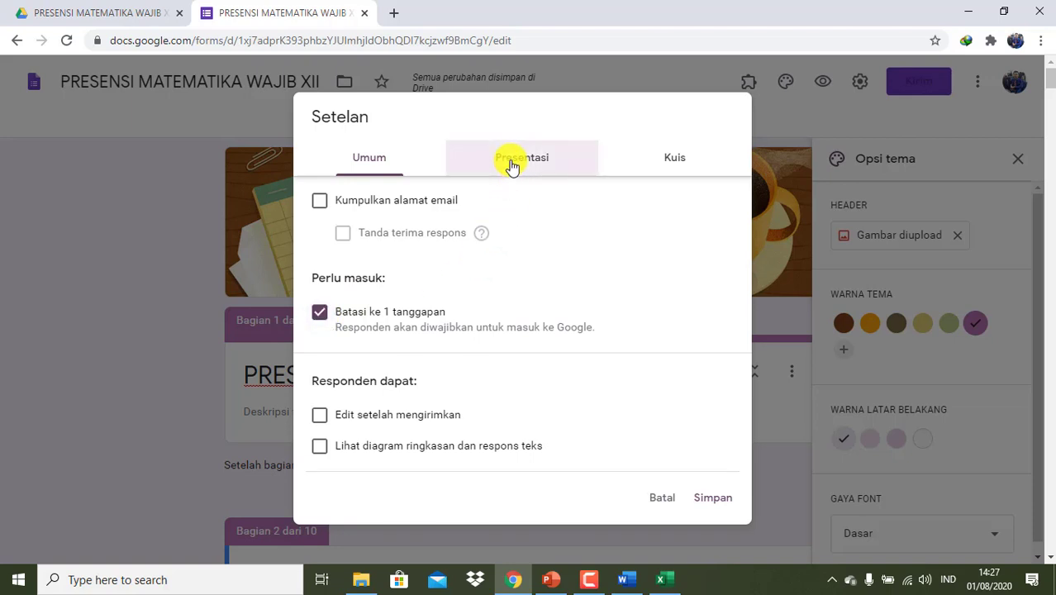
left_click(667, 158)
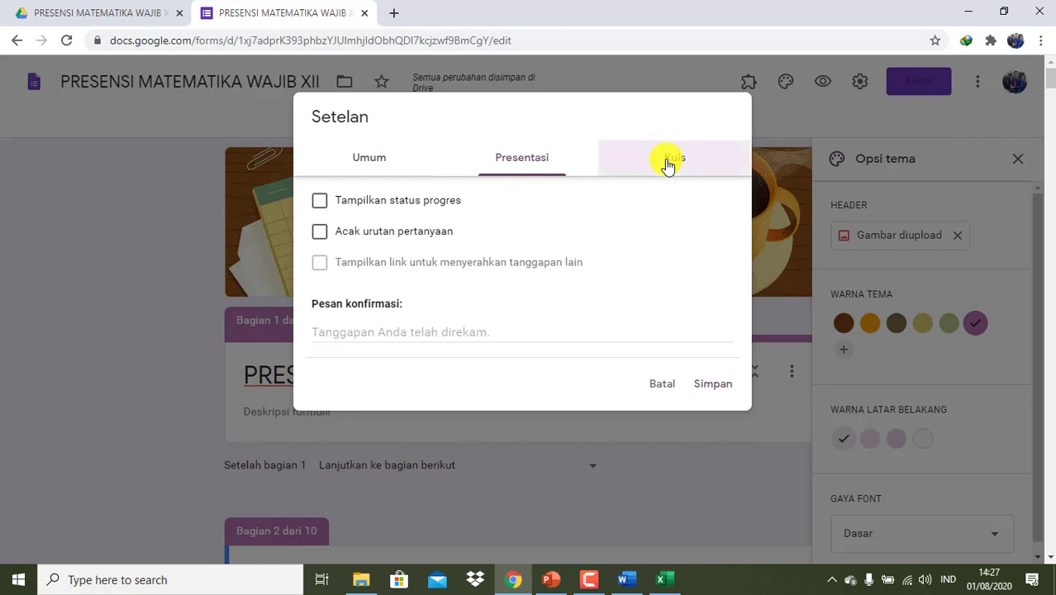
left_click(368, 161)
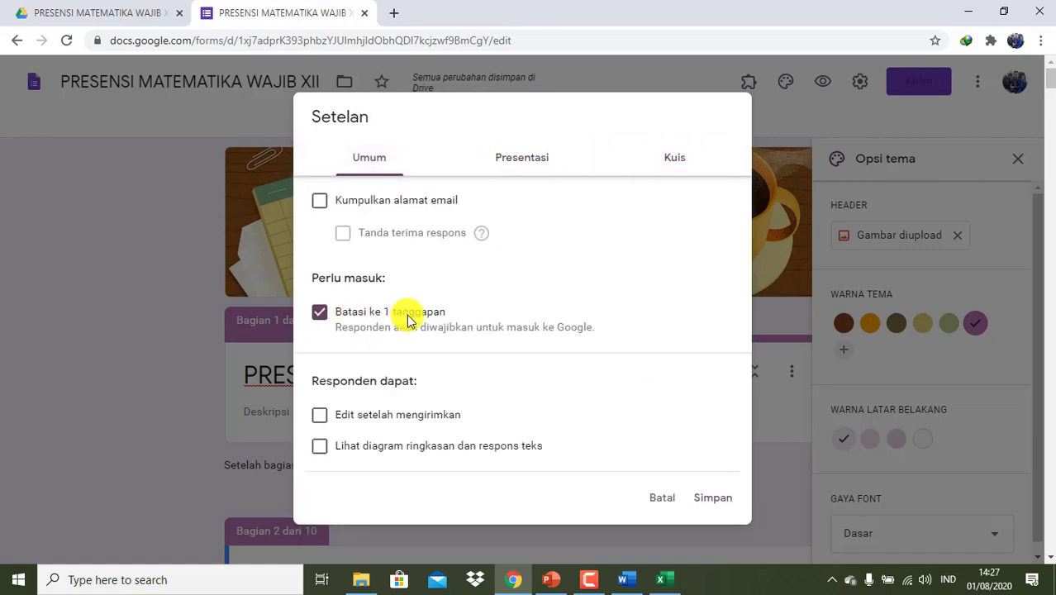
left_click(708, 500)
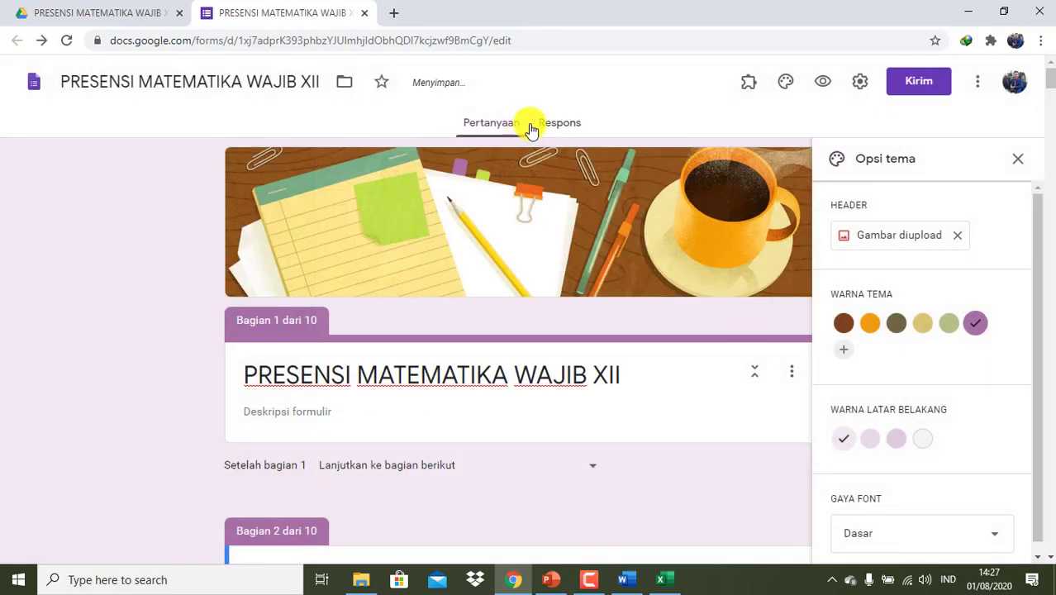
left_click(558, 124)
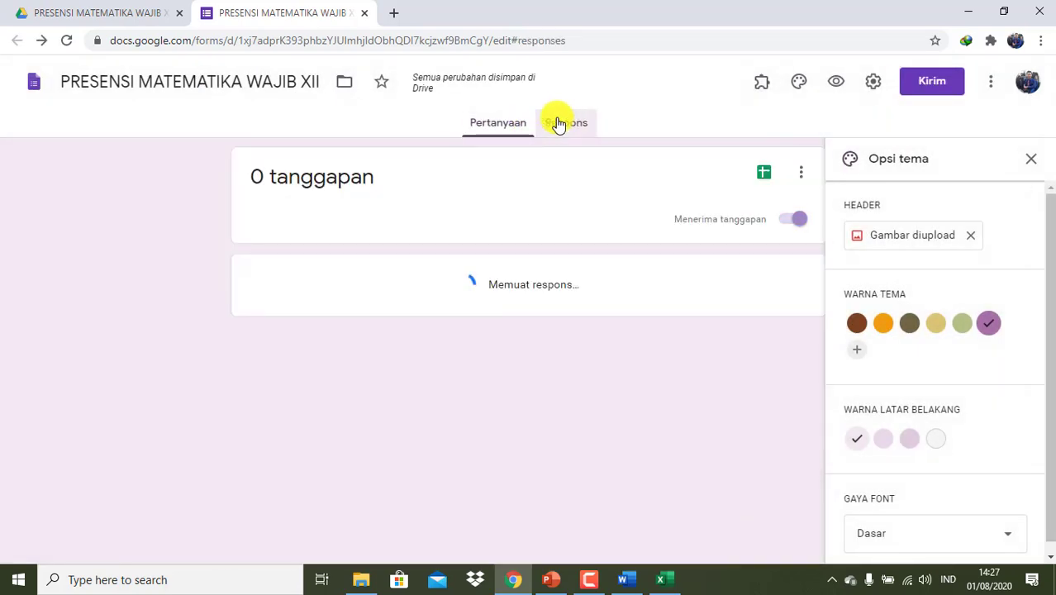
left_click(500, 124)
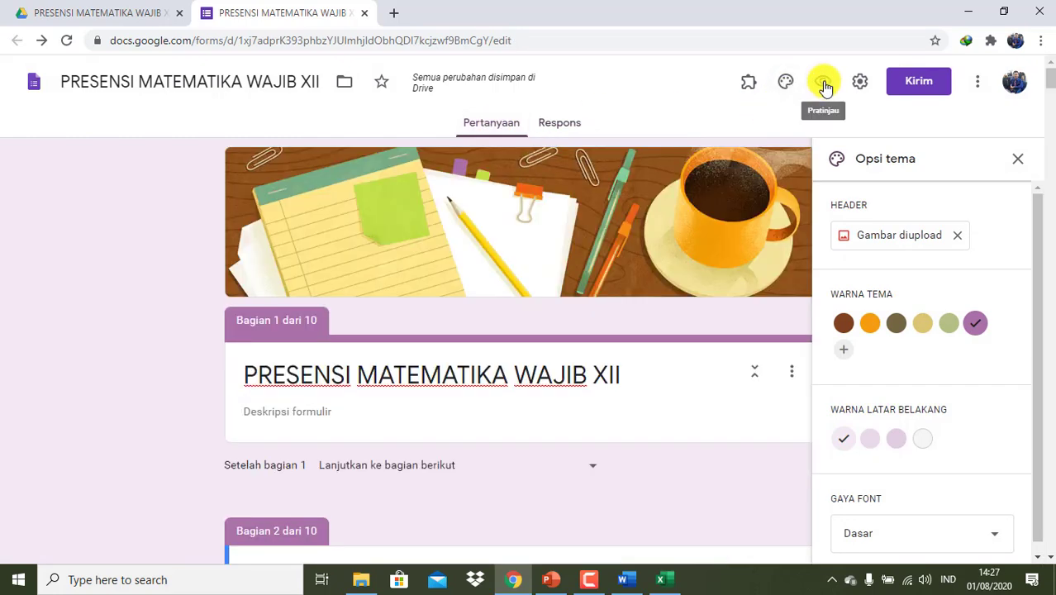
left_click(824, 82)
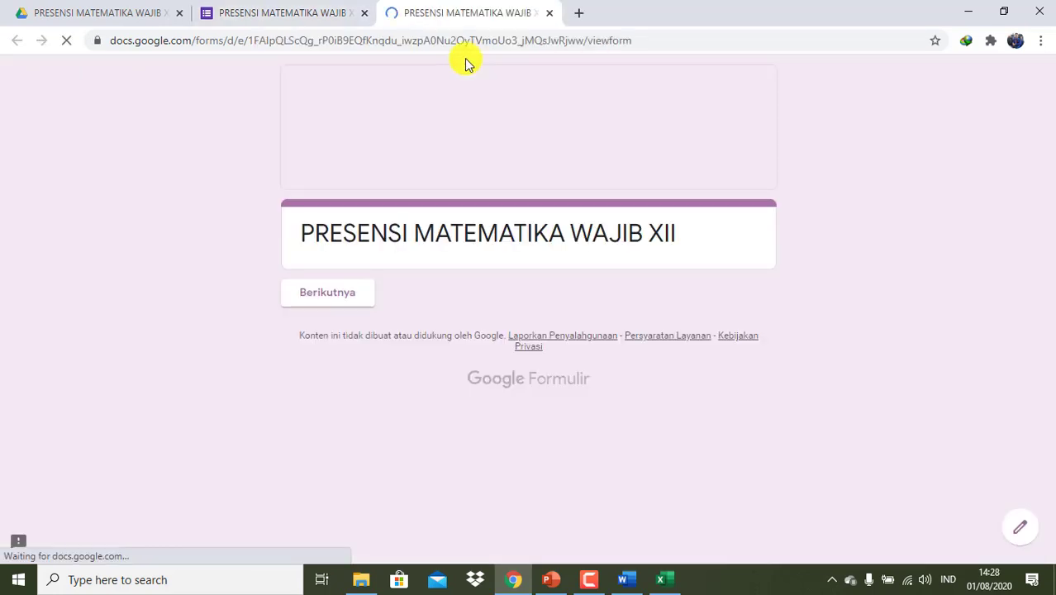
left_click(362, 302)
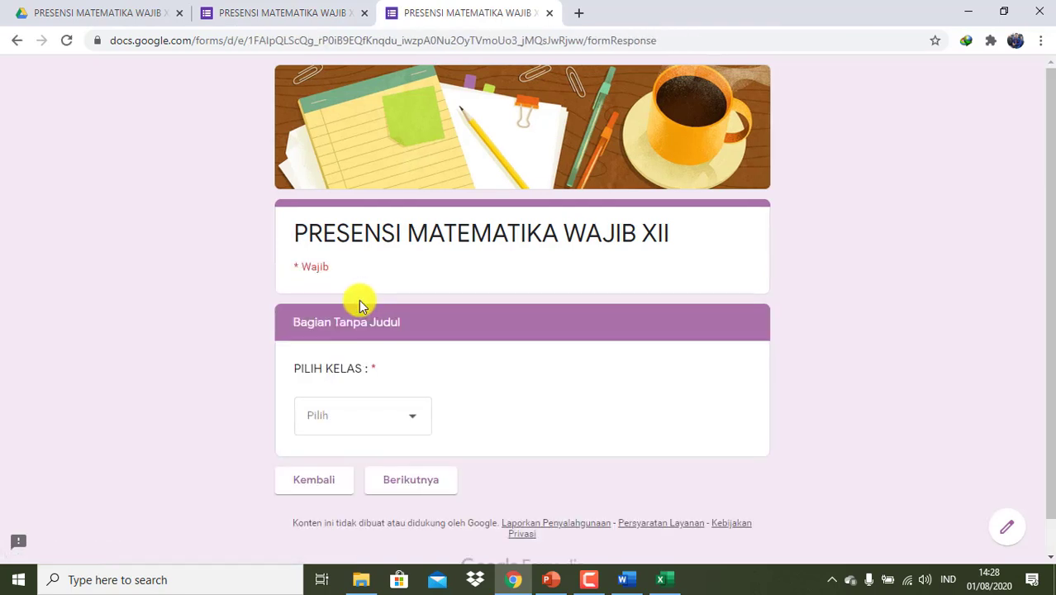
left_click(550, 14)
scroll(472, 434, "down", 3)
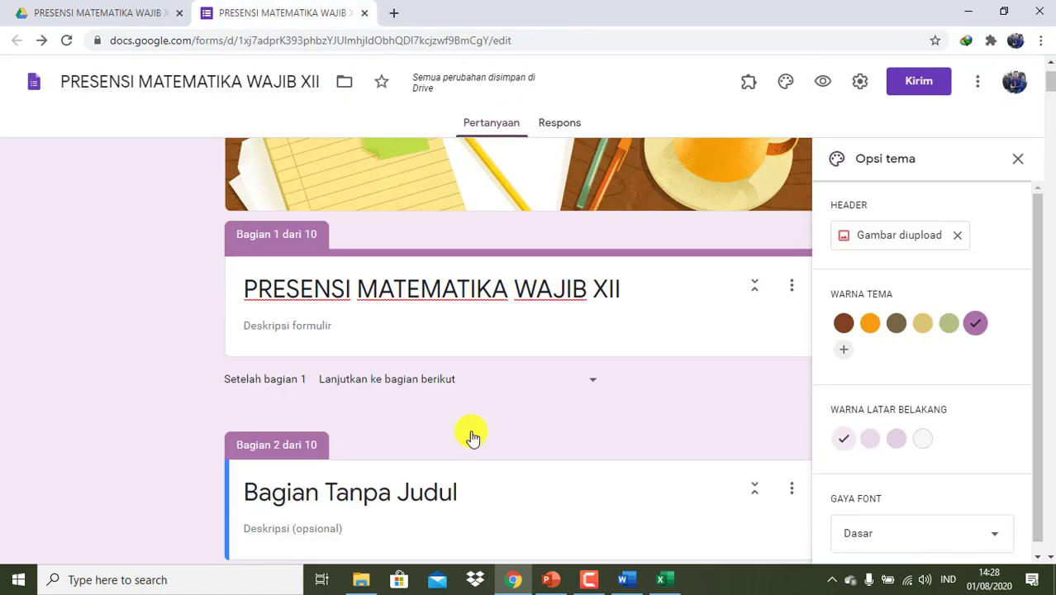
scroll(472, 436, "up", 1)
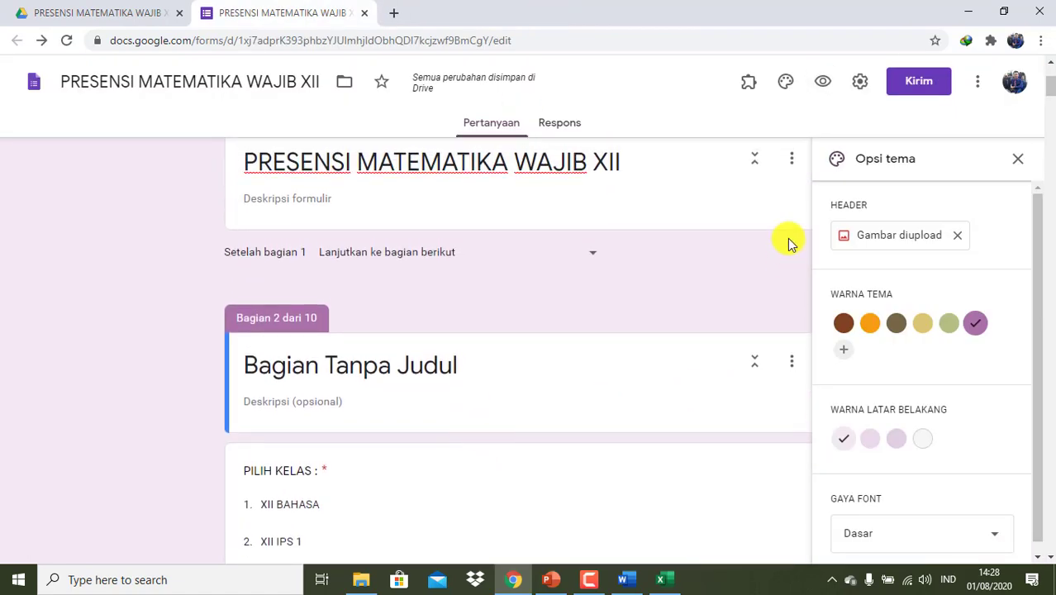
scroll(787, 239, "up", 1)
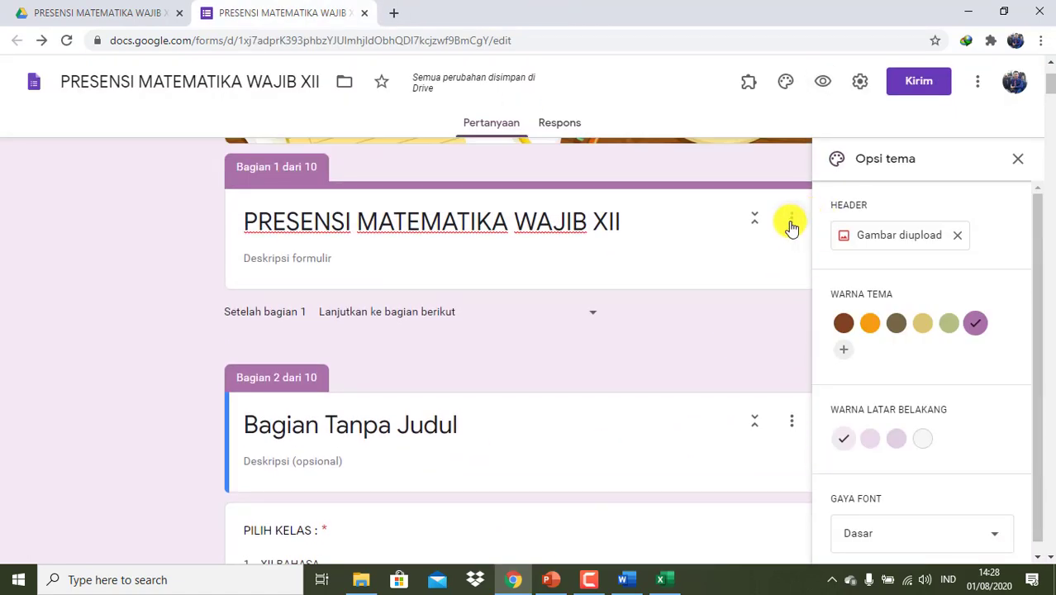
- Close the theme panel and merge the untitled section 2 into section 1 with 'Gabung dengan bagian atas'
left_click(1015, 160)
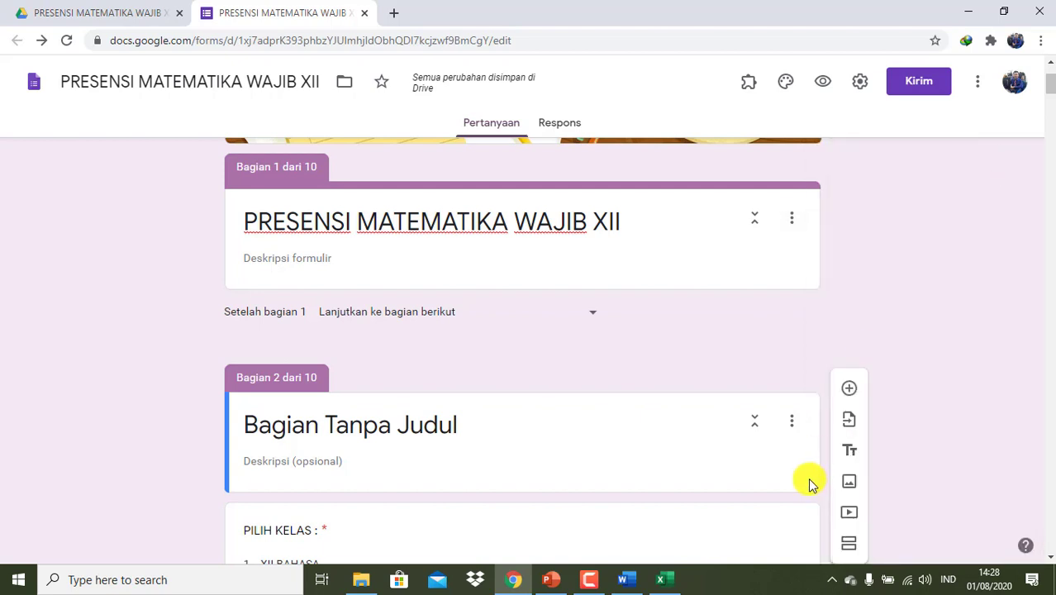
left_click(792, 425)
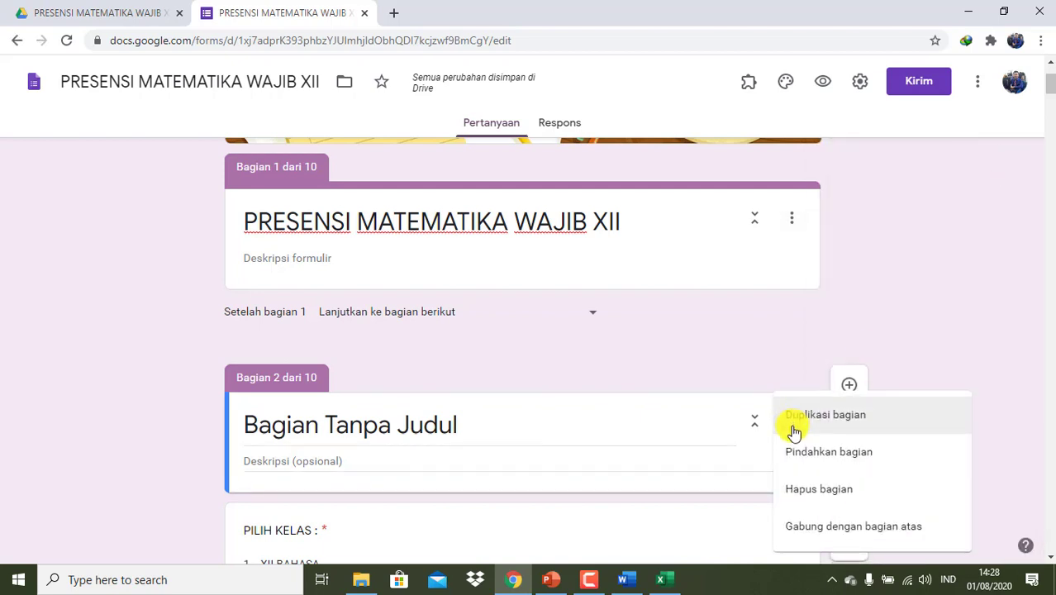
left_click(811, 525)
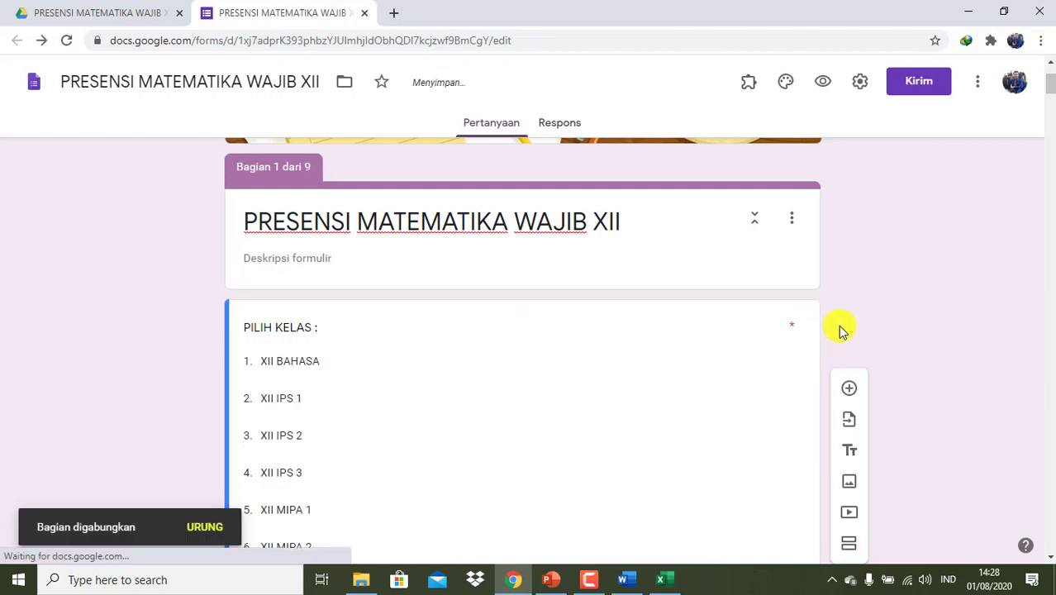
scroll(840, 329, "up", 2)
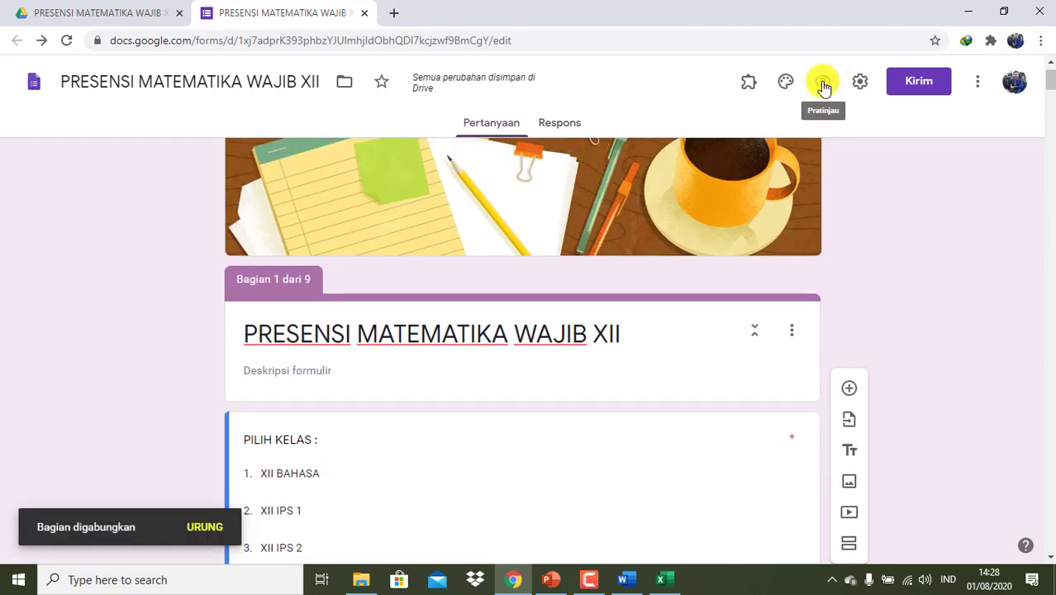
- In the preview, submit a test response: class XII BAHASA, the first student, status H
left_click(824, 84)
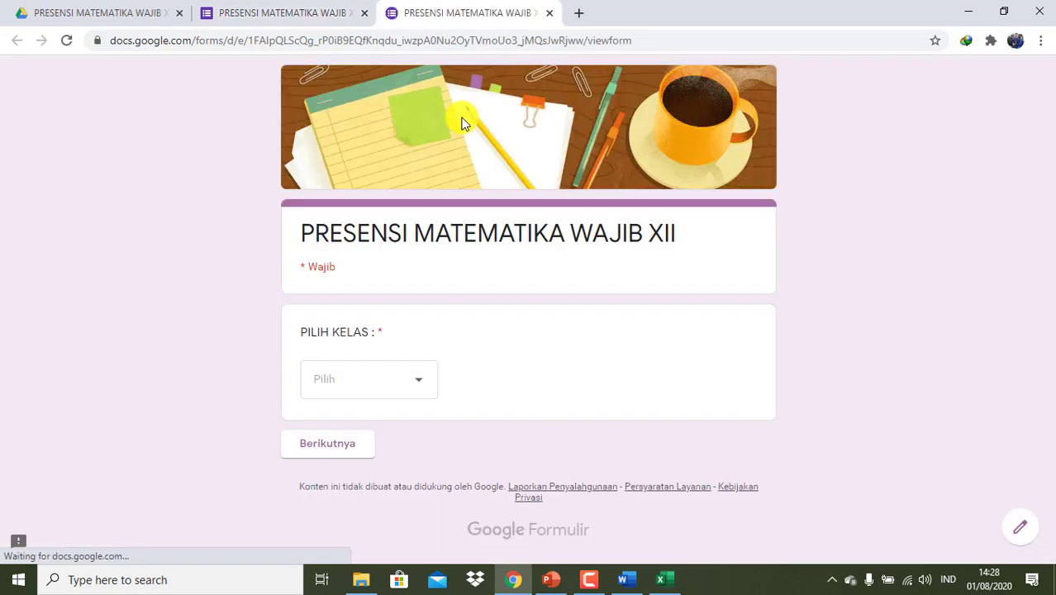
left_click(417, 383)
left_click(352, 307)
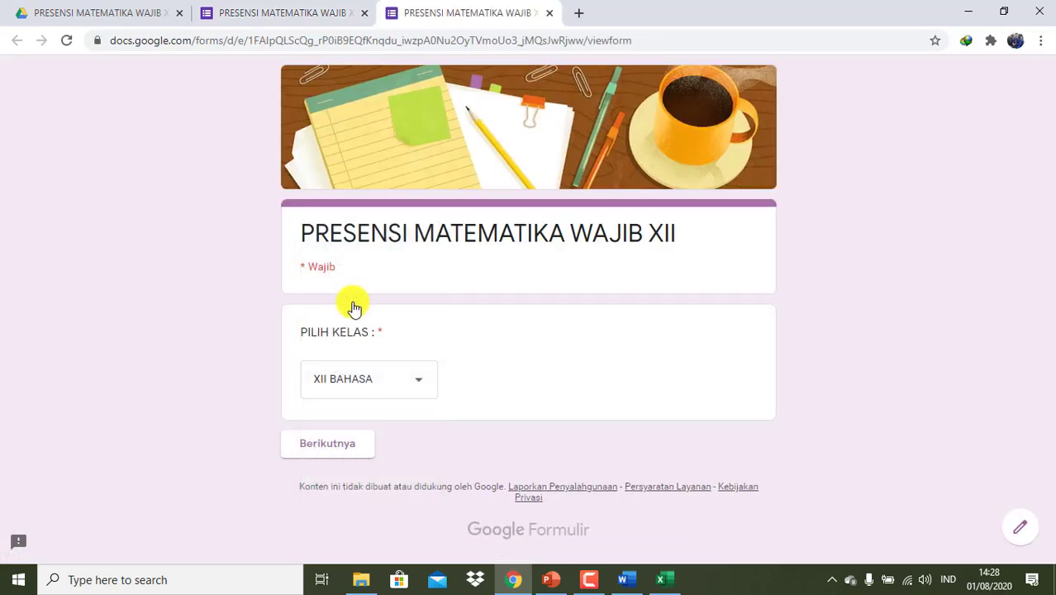
left_click(347, 451)
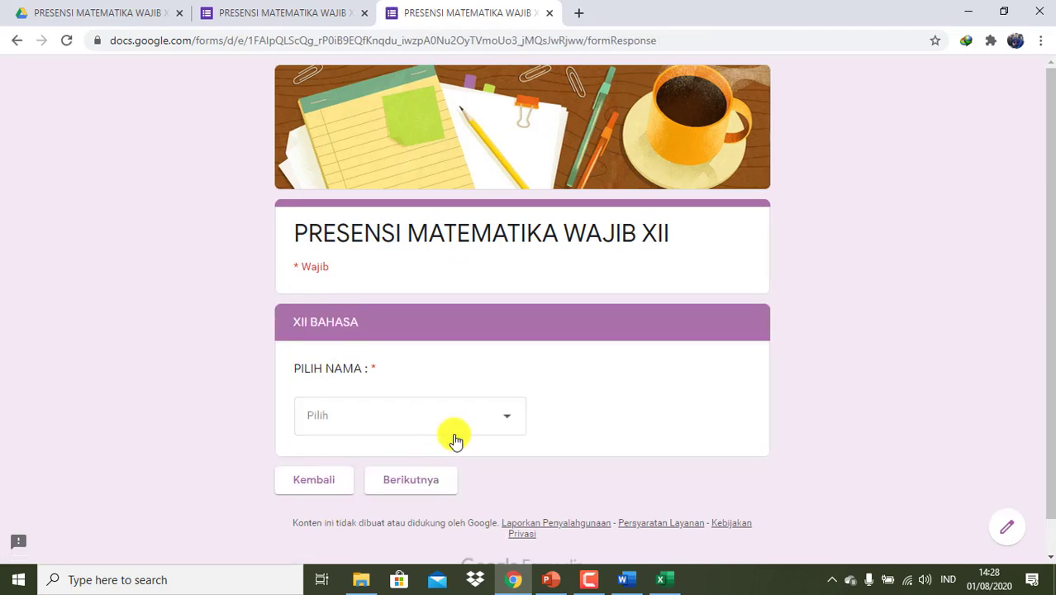
left_click(458, 438)
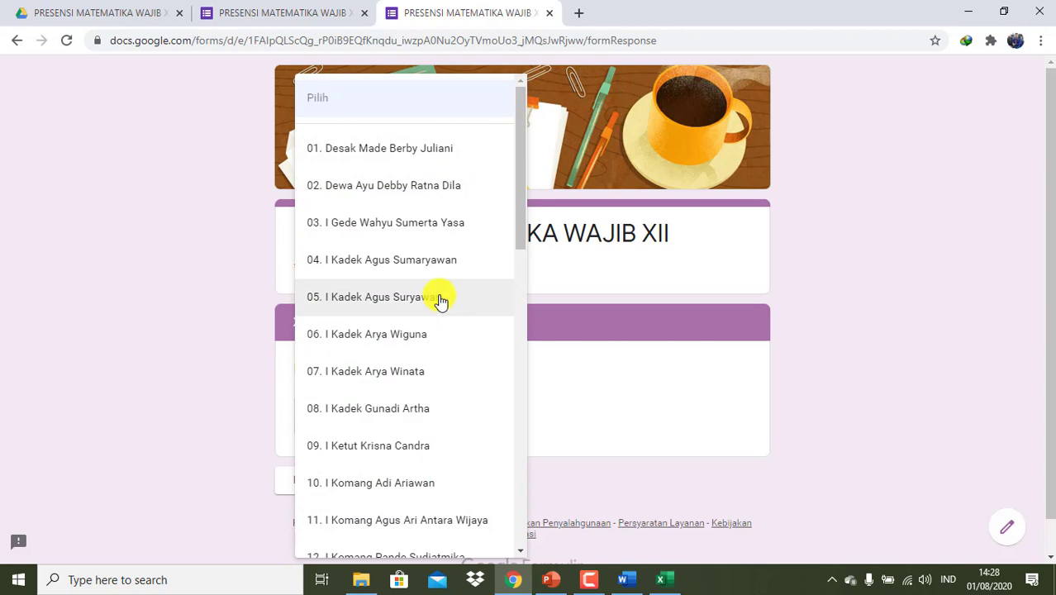
left_click(428, 158)
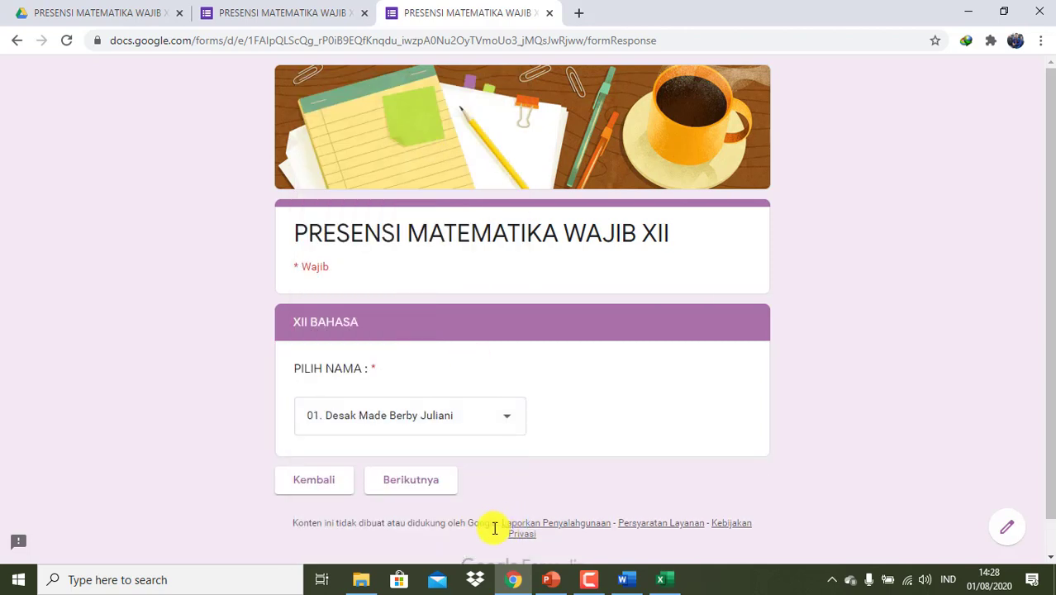
left_click(419, 479)
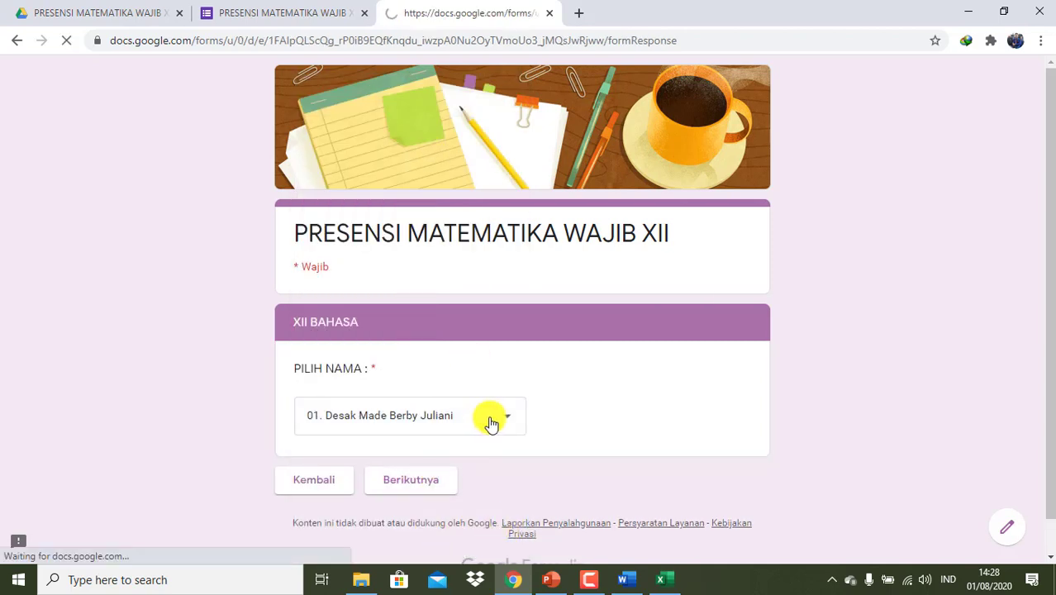
left_click(413, 419)
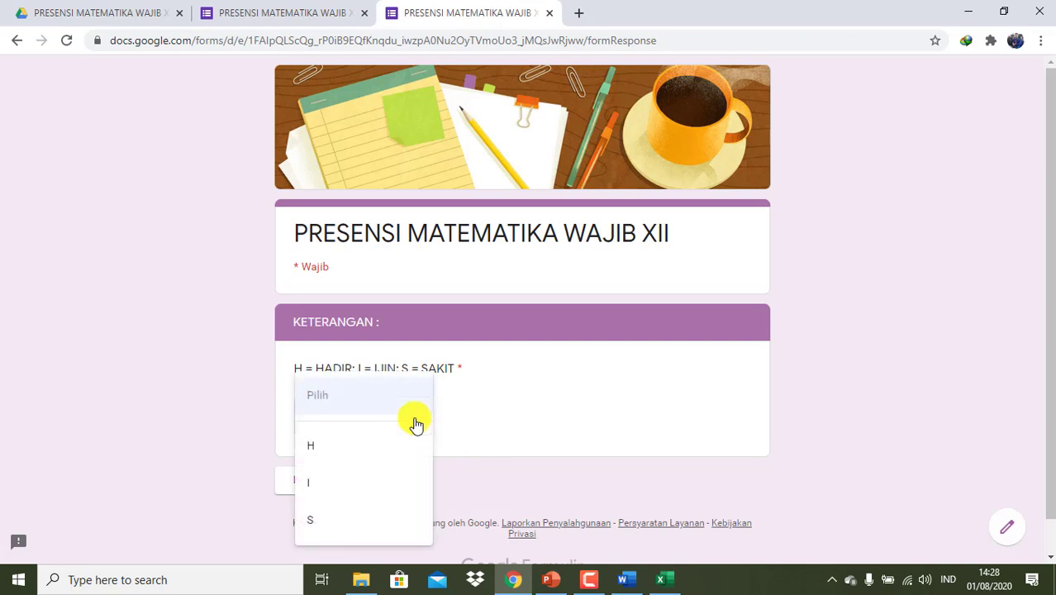
left_click(371, 447)
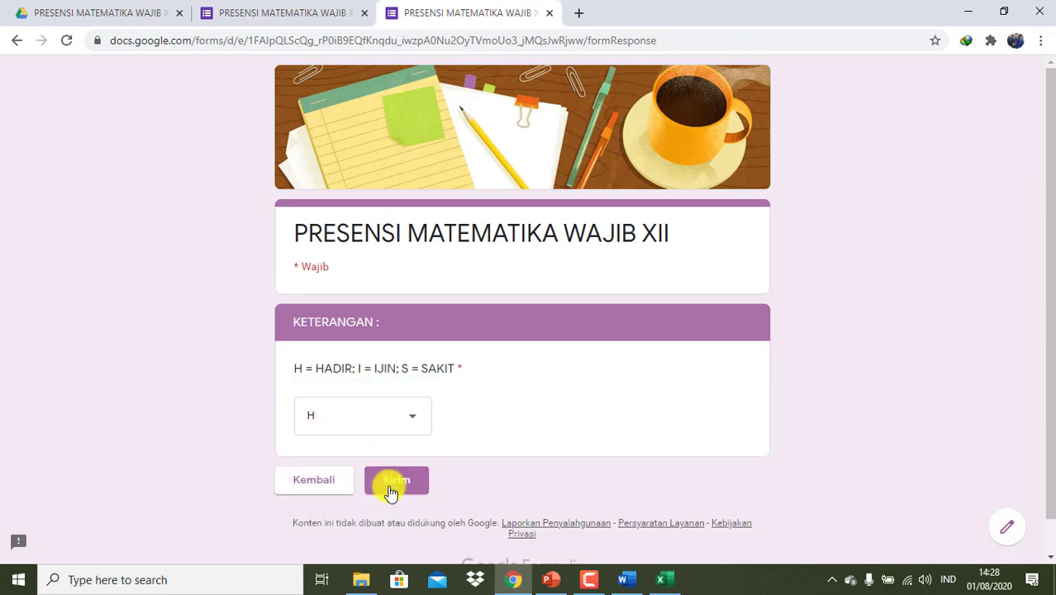
left_click(390, 491)
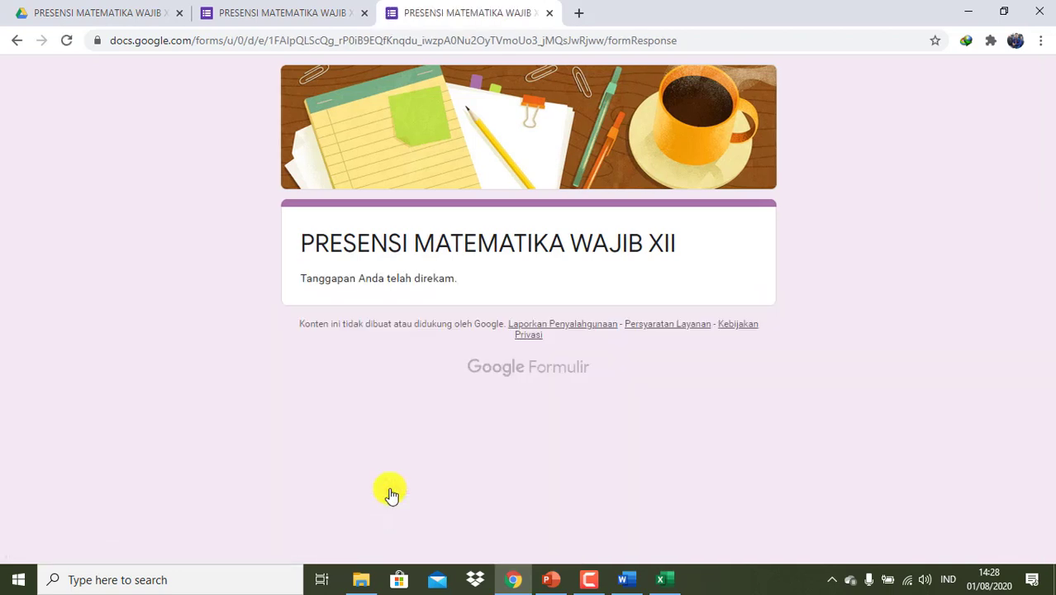
left_click(549, 14)
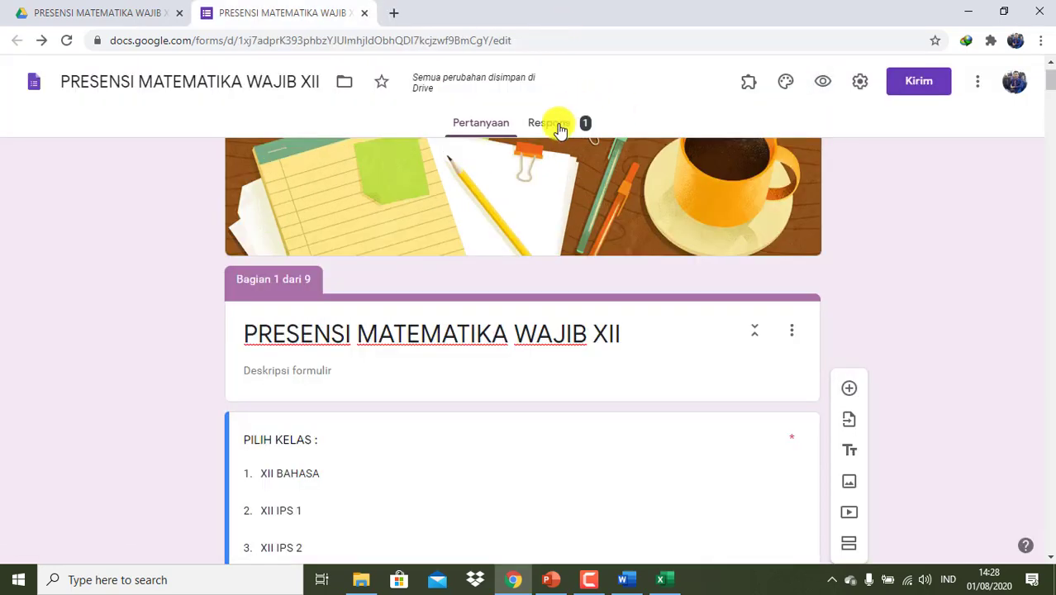
- Open the Responses tab, keeping the form accepting responses
left_click(551, 124)
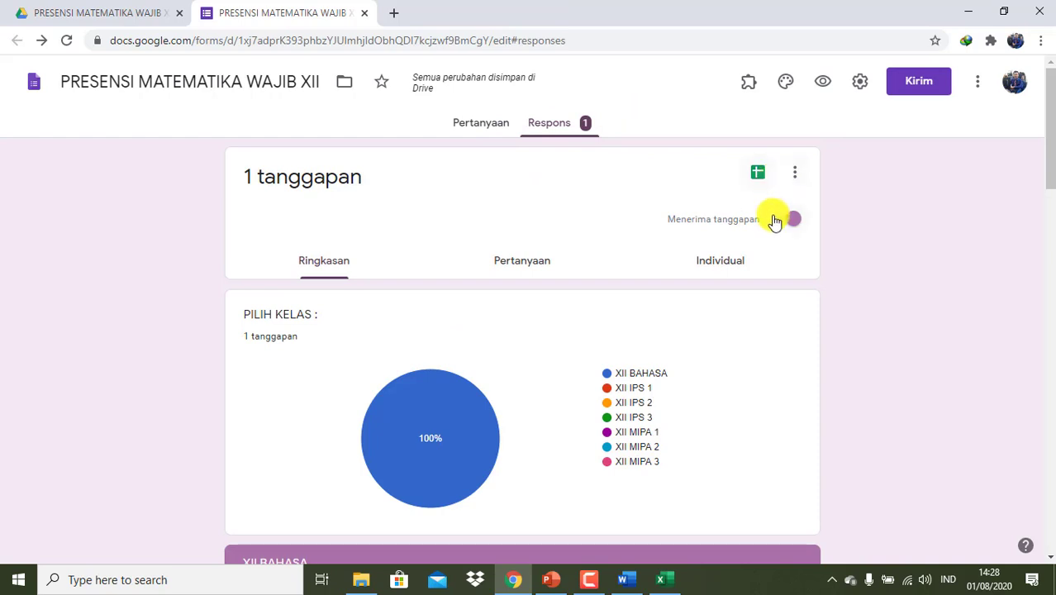
left_click(794, 220)
scroll(783, 353, "down", 3)
scroll(783, 353, "down", 5)
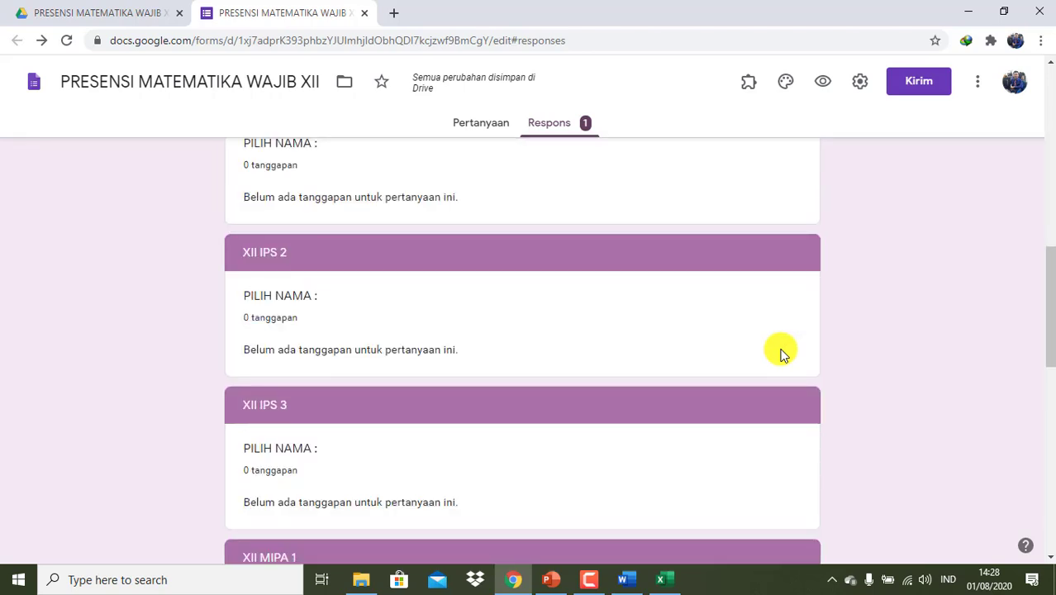
scroll(783, 353, "up", 2)
scroll(781, 352, "up", 3)
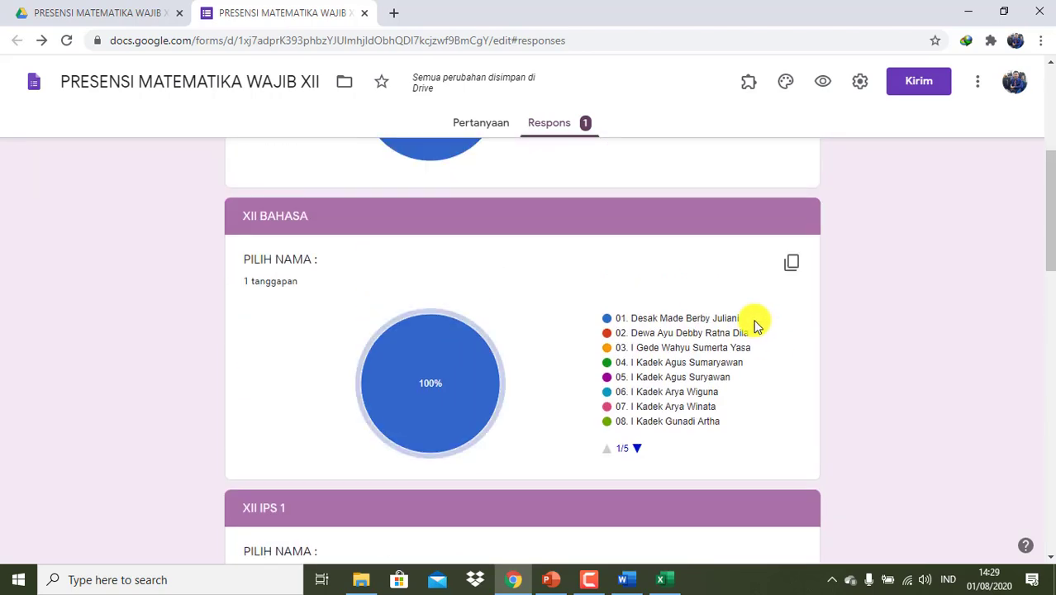
scroll(757, 323, "up", 3)
- View the single XII BAHASA test response individually, then go back to the Questions editor
left_click(721, 190)
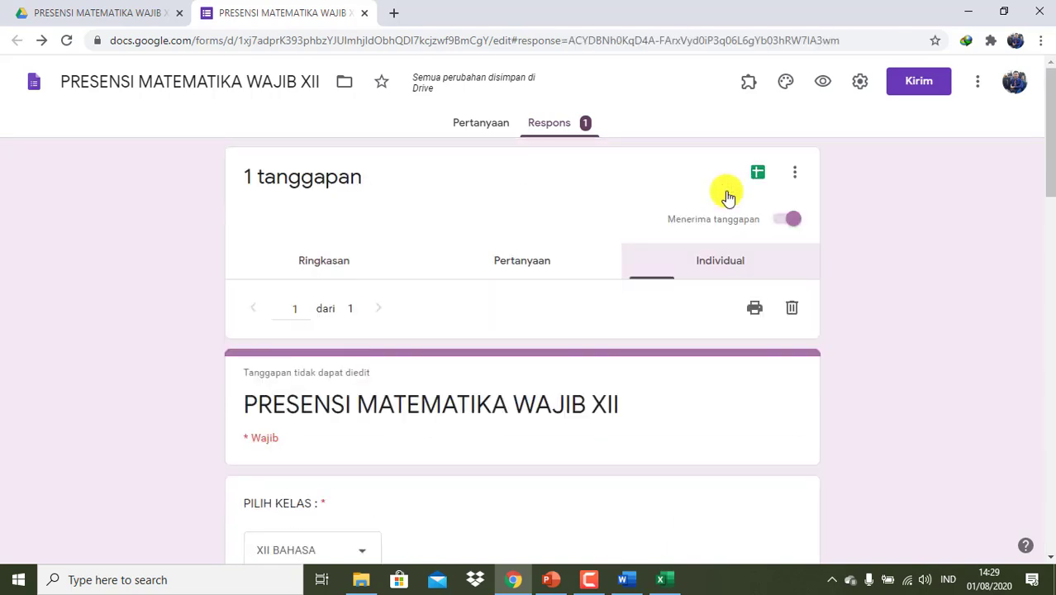
scroll(564, 302, "down", 3)
scroll(563, 301, "down", 6)
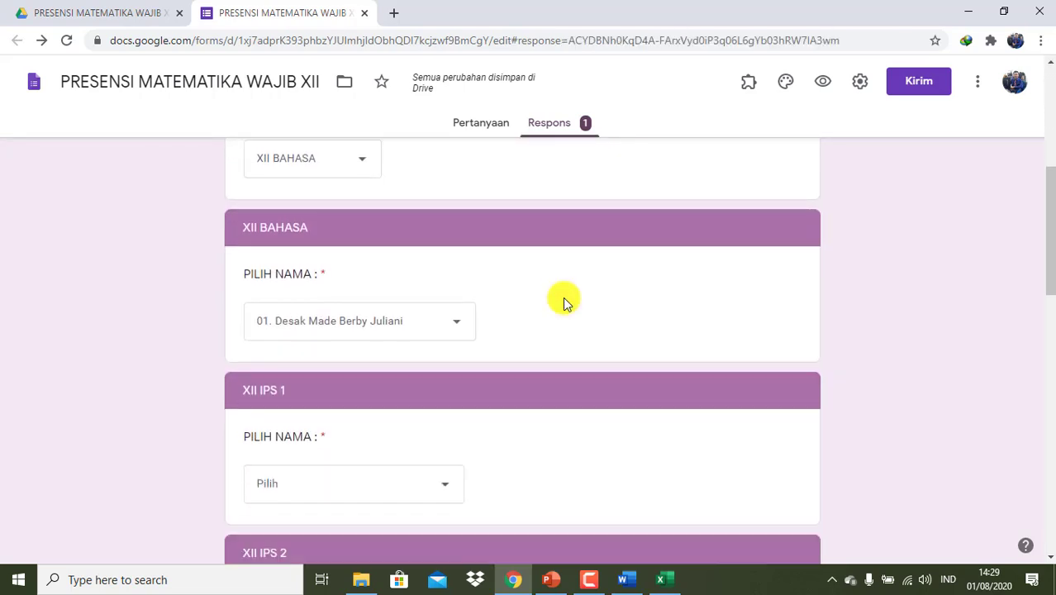
scroll(563, 300, "up", 10)
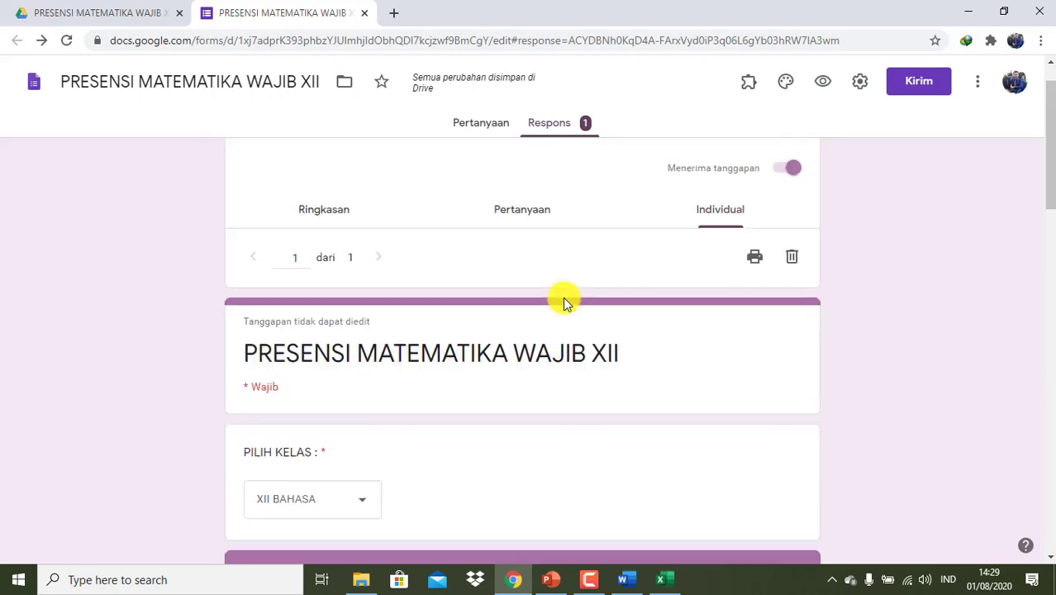
left_click(480, 129)
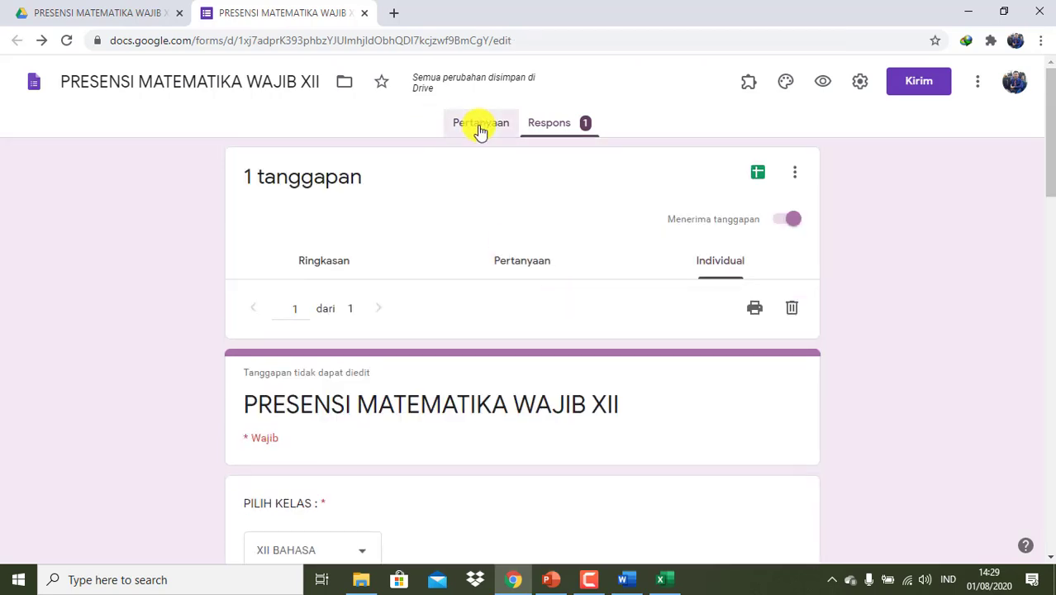
- Preview the form twice, finding it shows as already responded
left_click(824, 83)
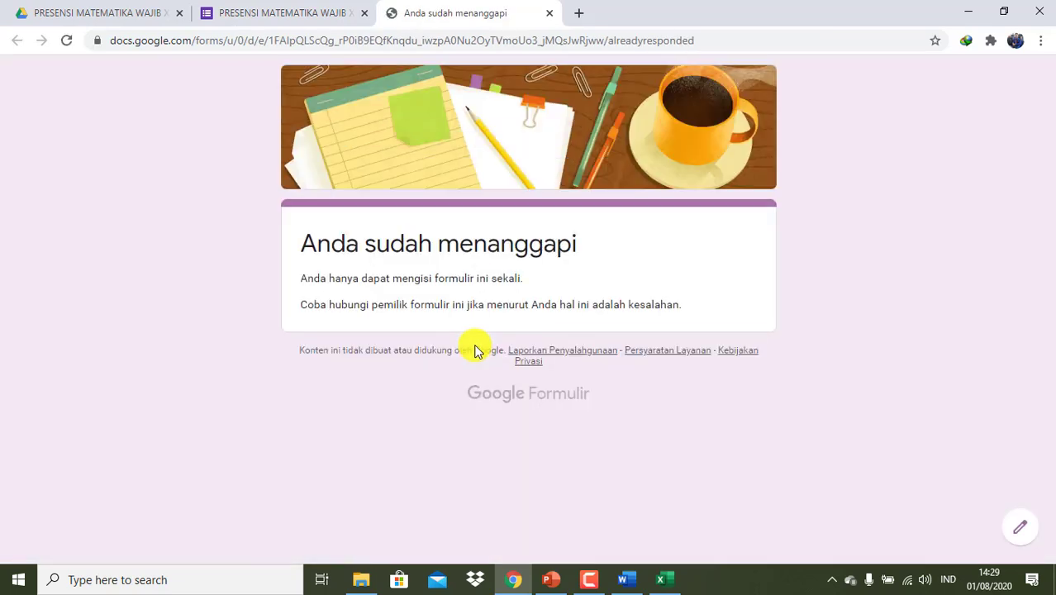
left_click(551, 15)
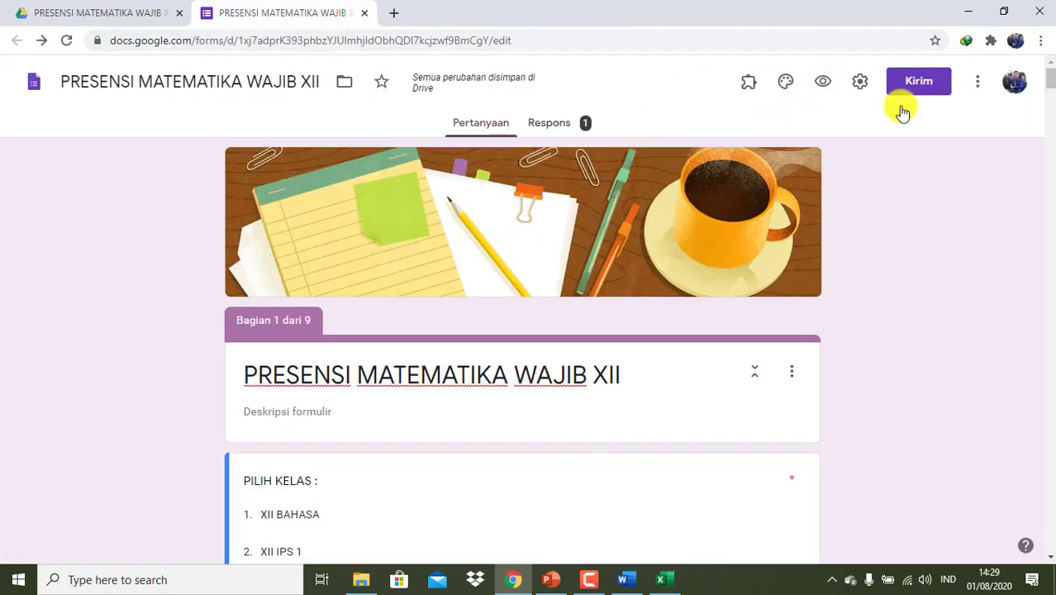
left_click(825, 83)
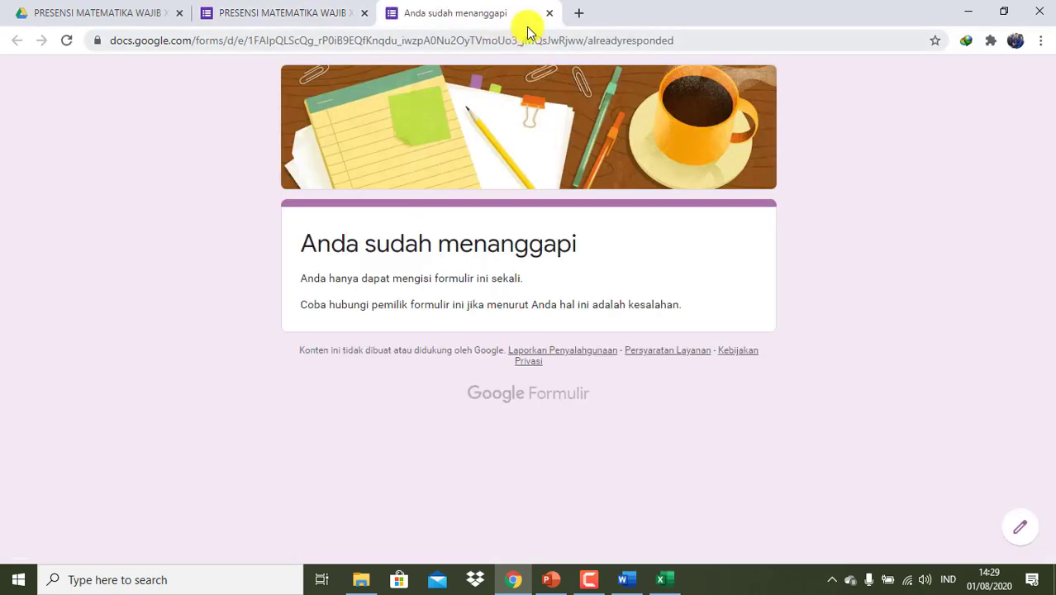
left_click(550, 14)
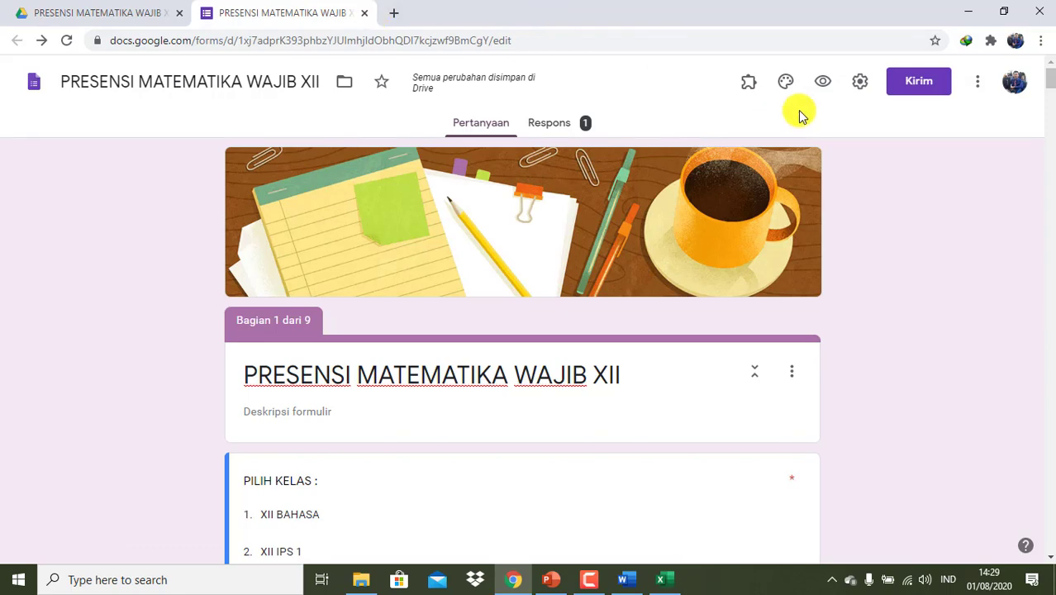
- Uncheck 'Batasi ke 1 tanggapan' in Settings and save
left_click(859, 83)
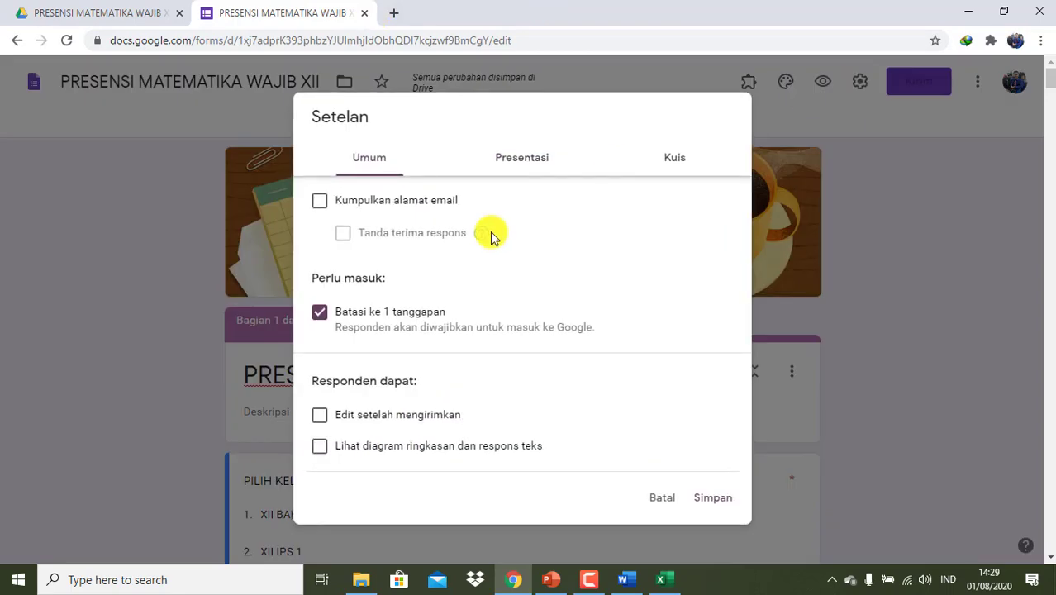
left_click(320, 313)
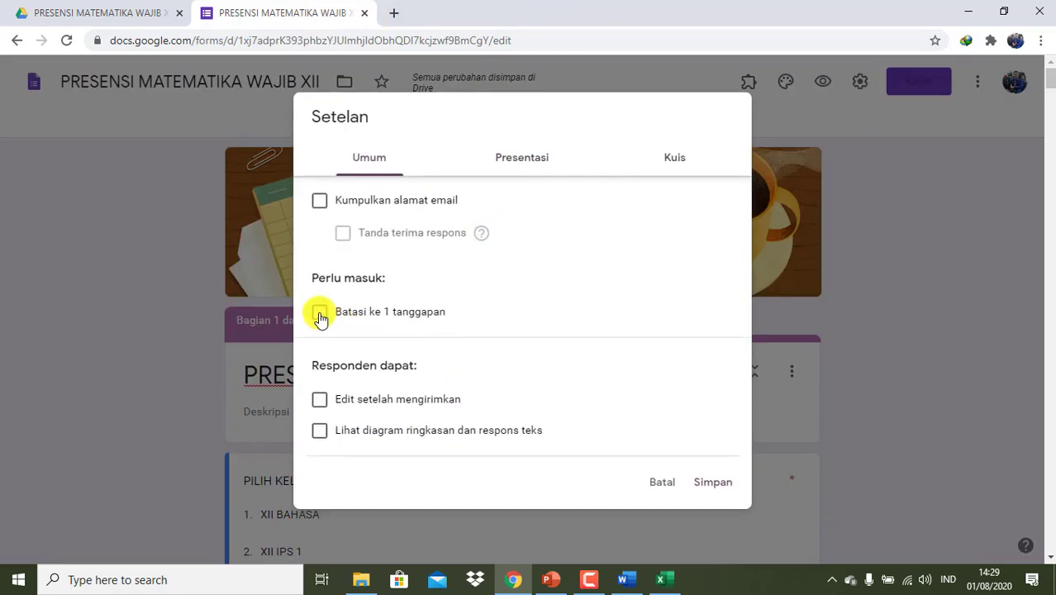
left_click(709, 486)
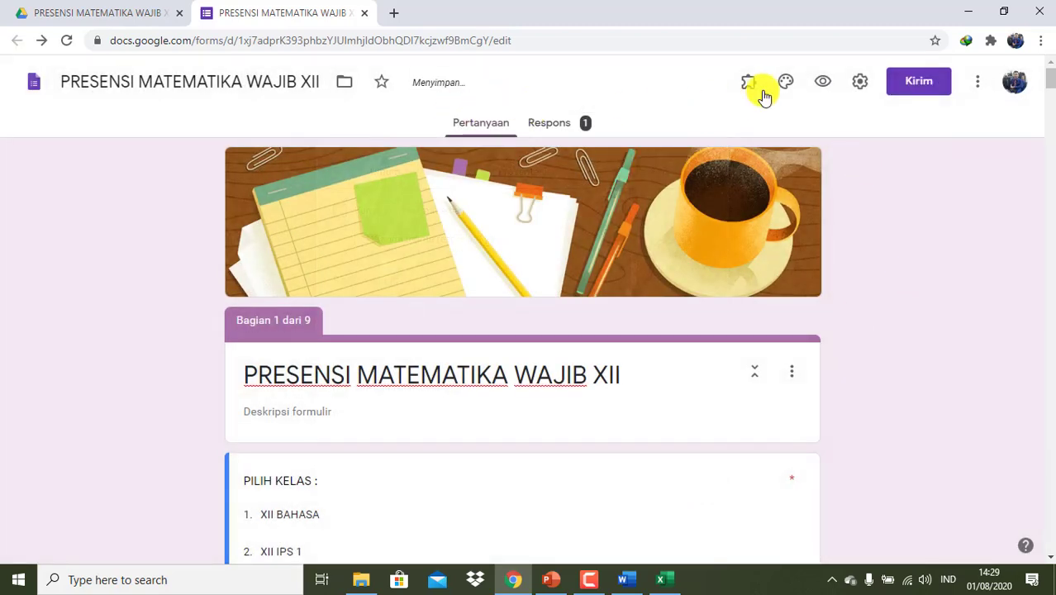
- Submit a test response for class XII IPS 1, the second student, status S (sakit)
left_click(819, 81)
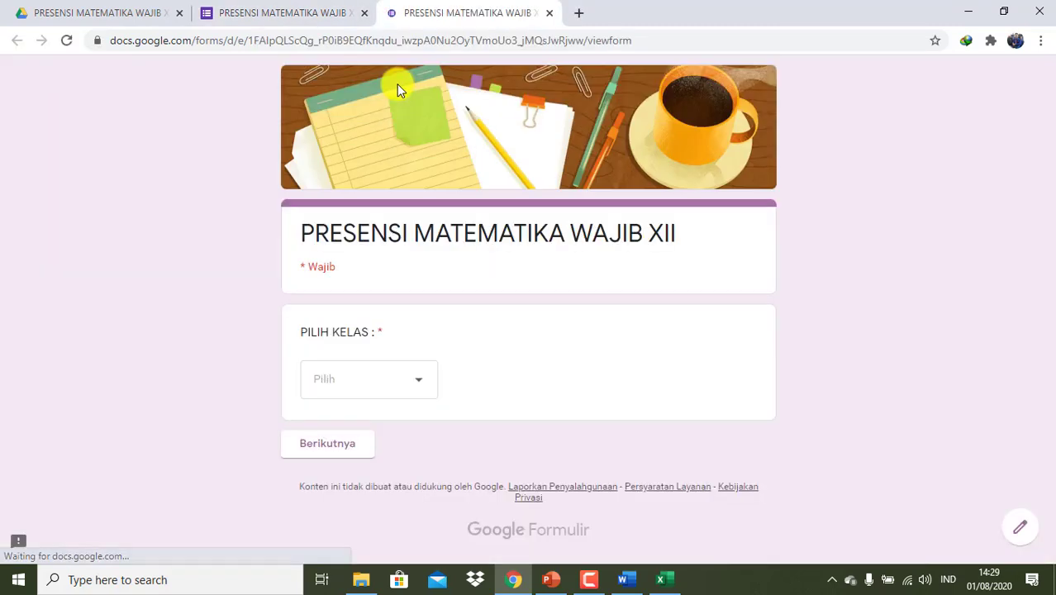
left_click(419, 385)
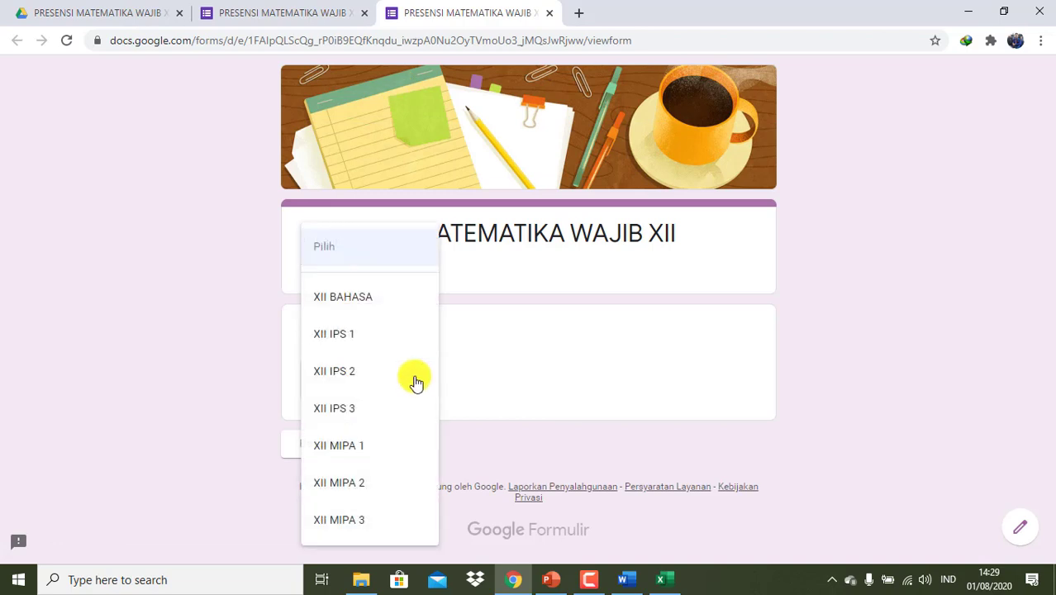
left_click(379, 335)
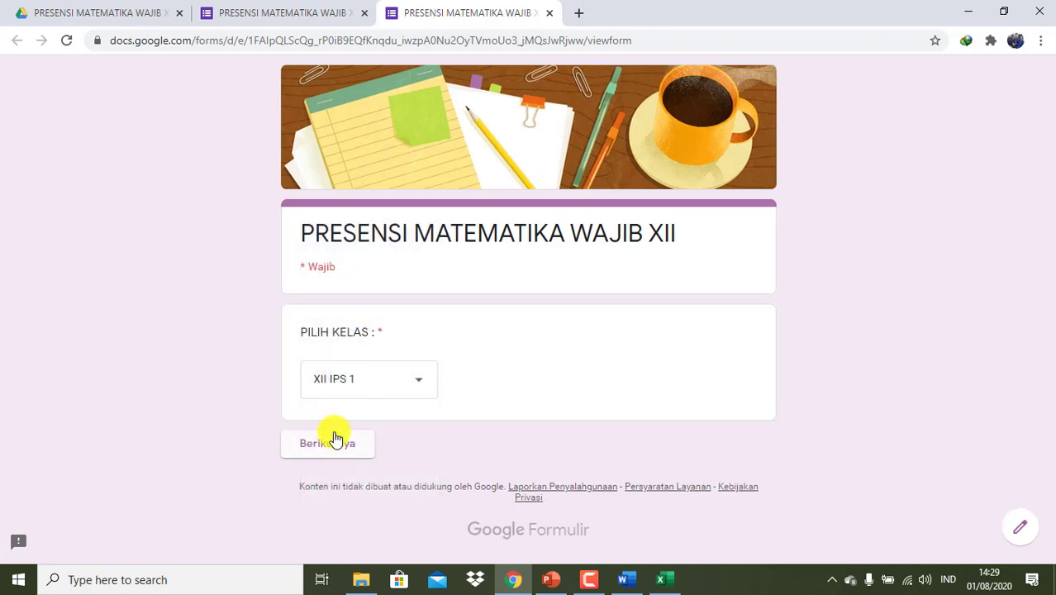
left_click(334, 442)
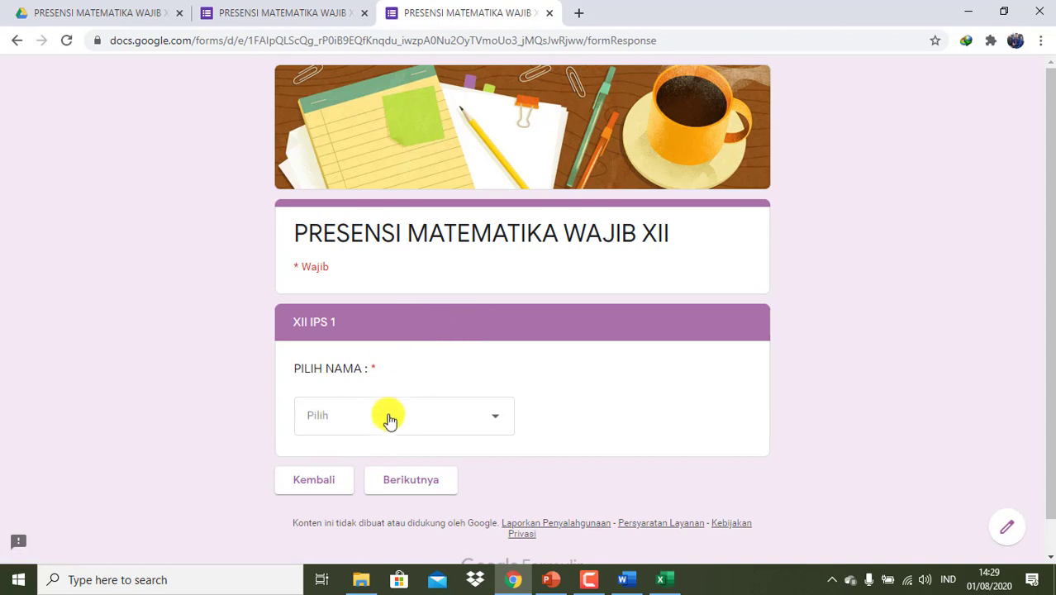
left_click(390, 423)
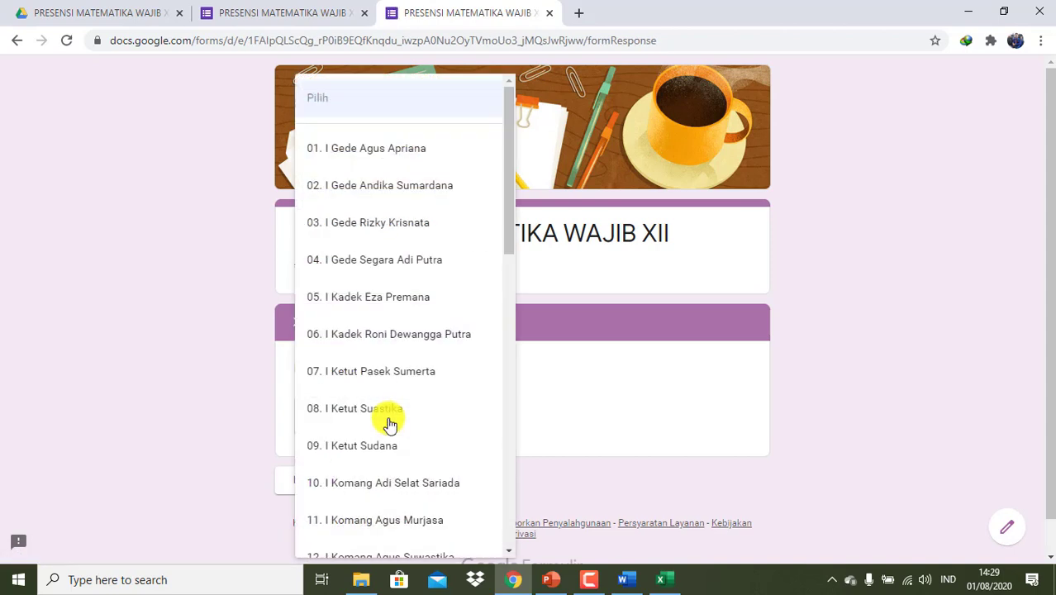
left_click(377, 200)
left_click(430, 487)
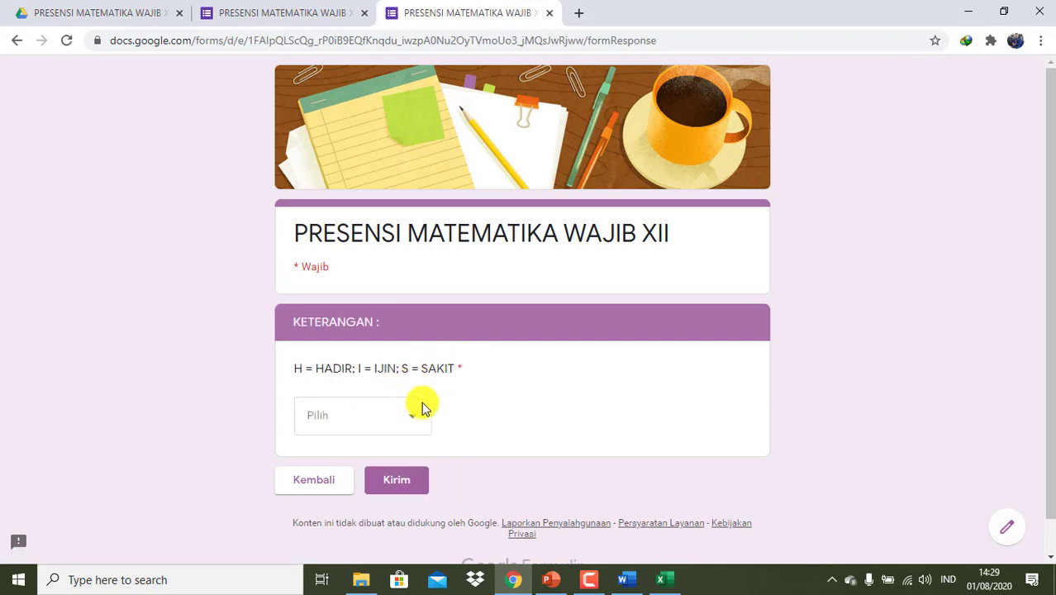
left_click(415, 420)
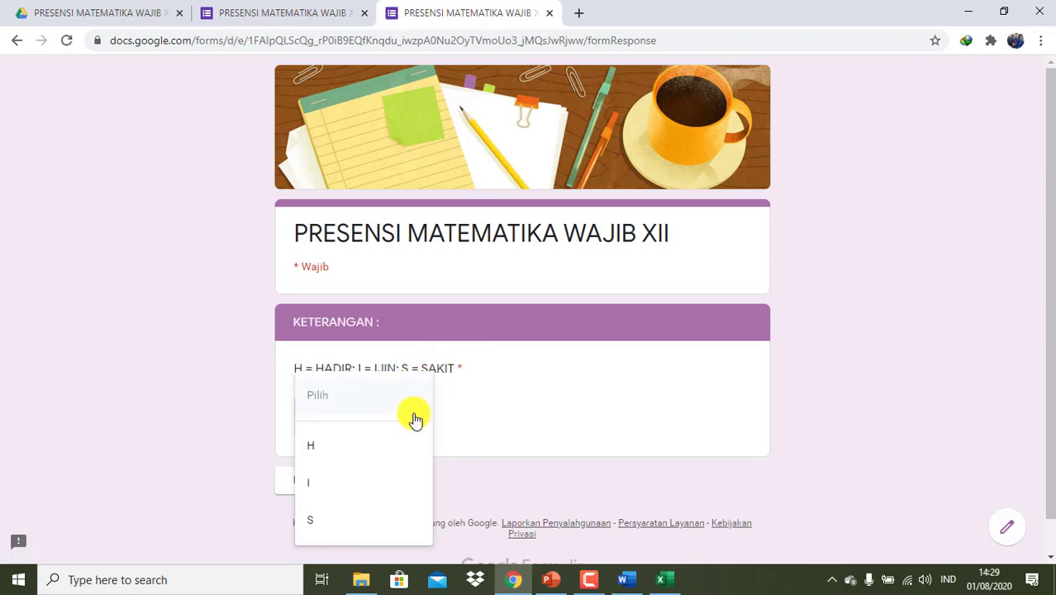
left_click(333, 532)
left_click(397, 479)
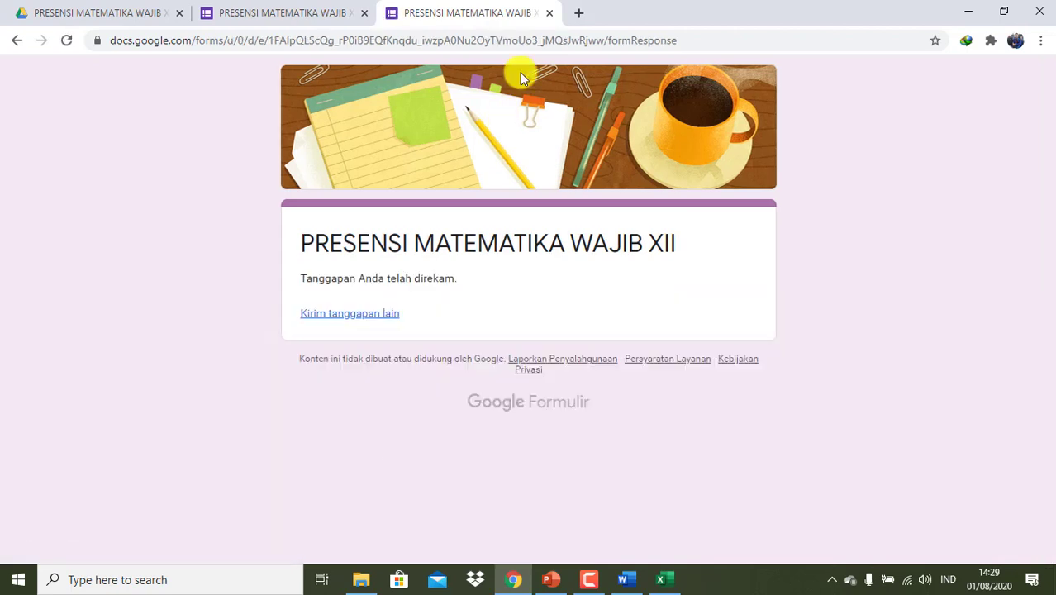
left_click(550, 13)
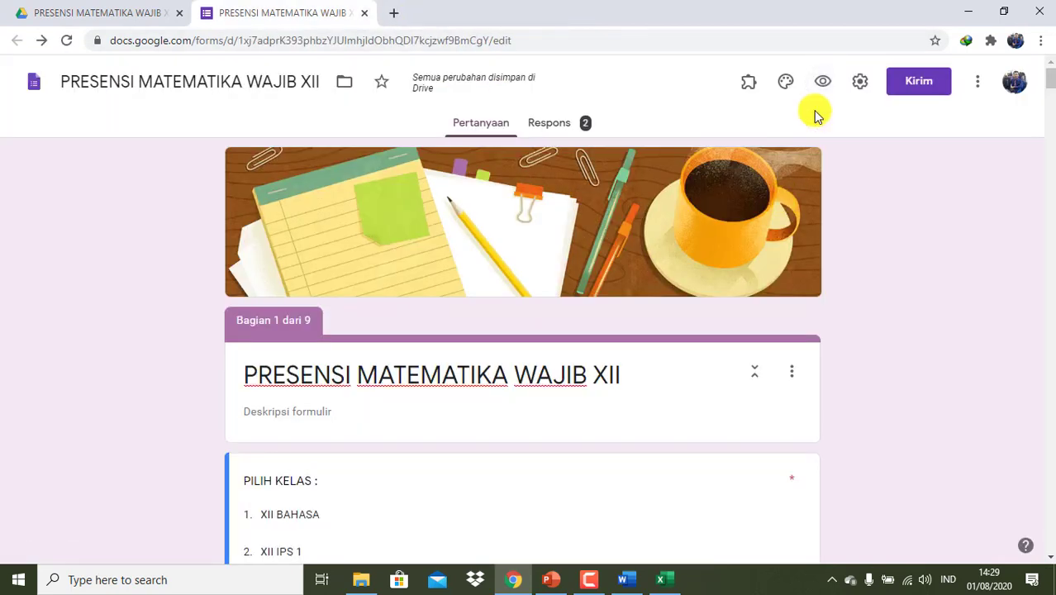
- Submit a test response for class XII IPS 2, the third student, status I (ijin)
left_click(824, 84)
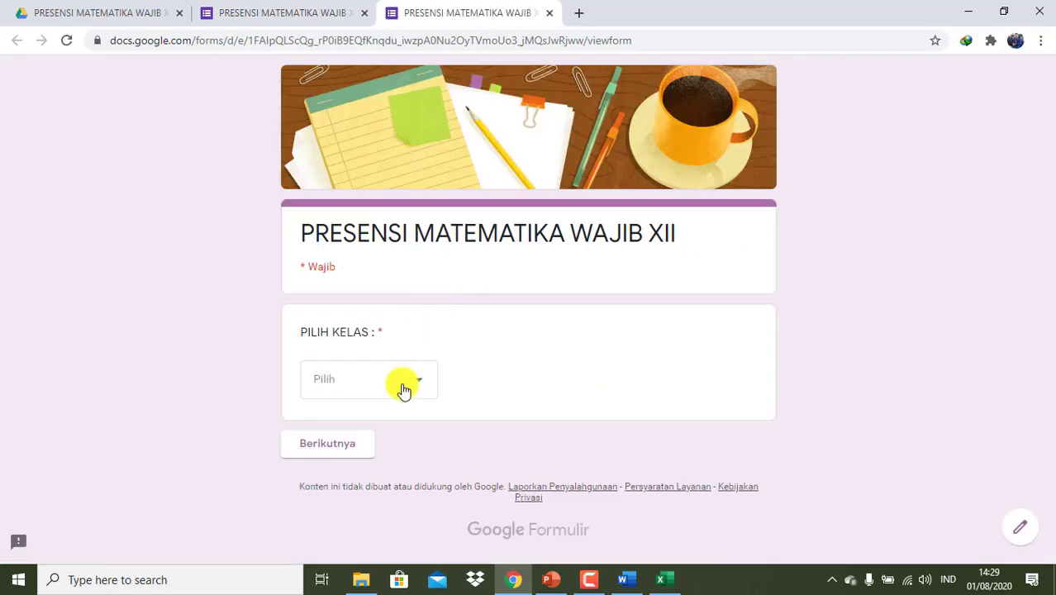
left_click(404, 390)
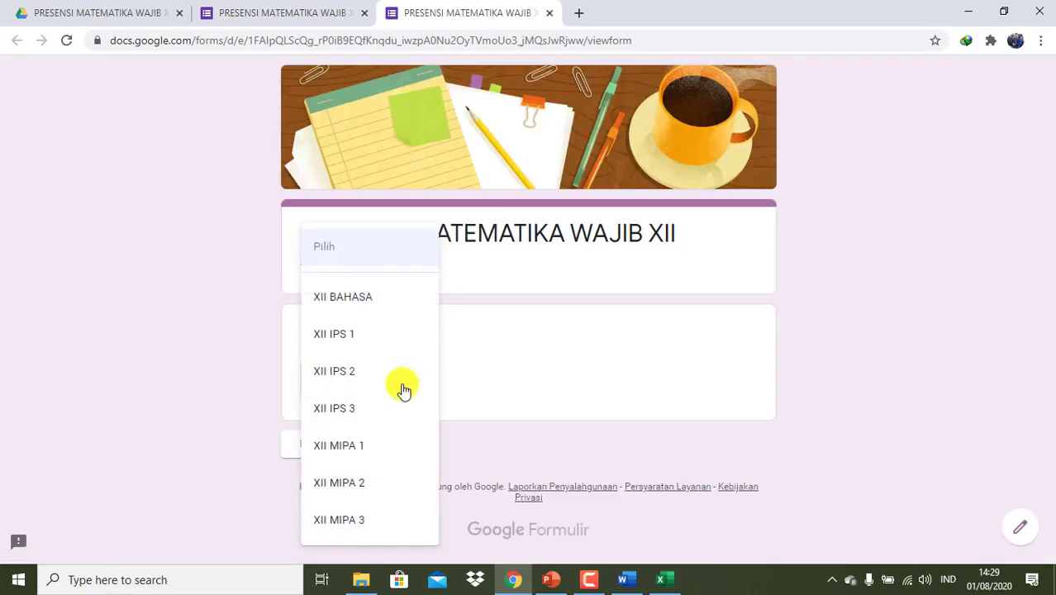
left_click(350, 372)
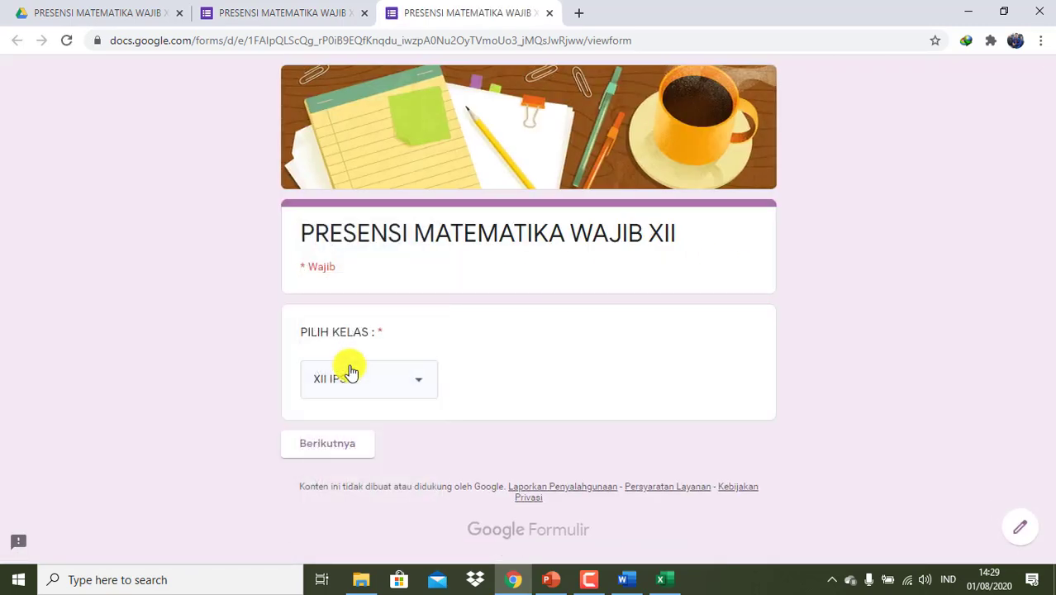
left_click(348, 448)
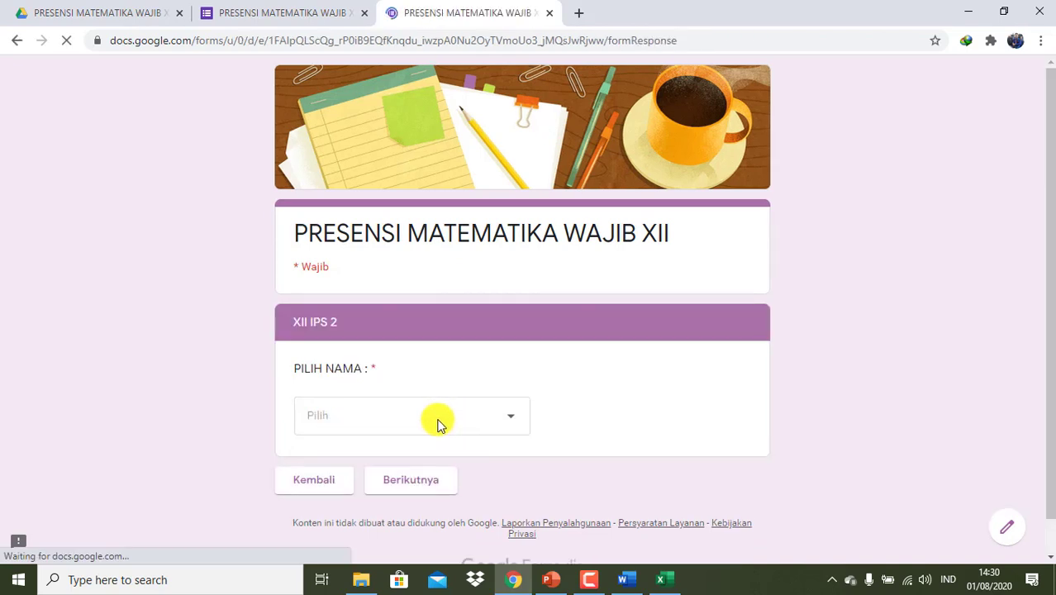
left_click(451, 429)
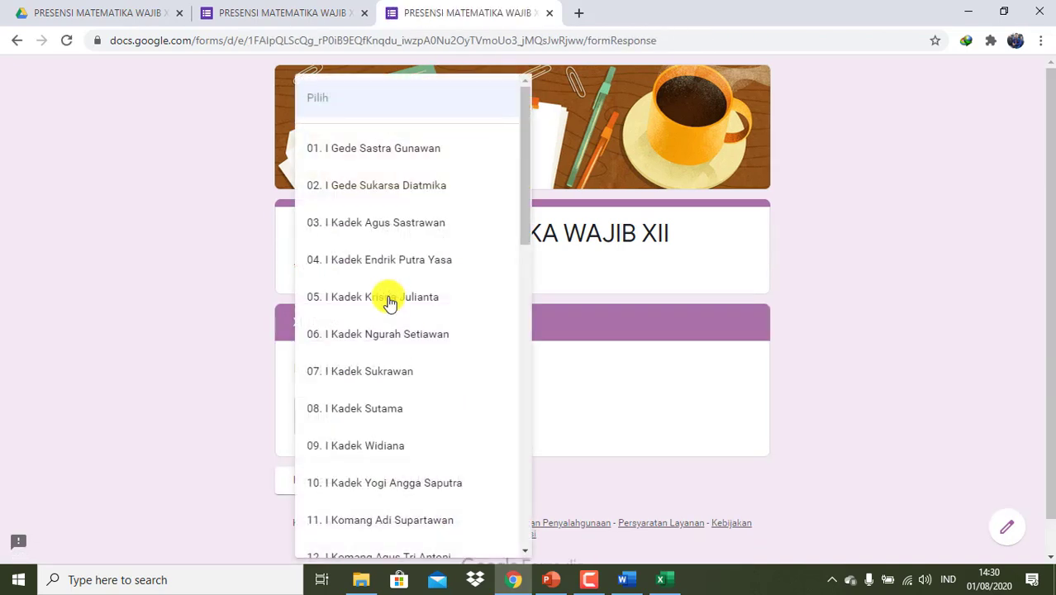
left_click(393, 236)
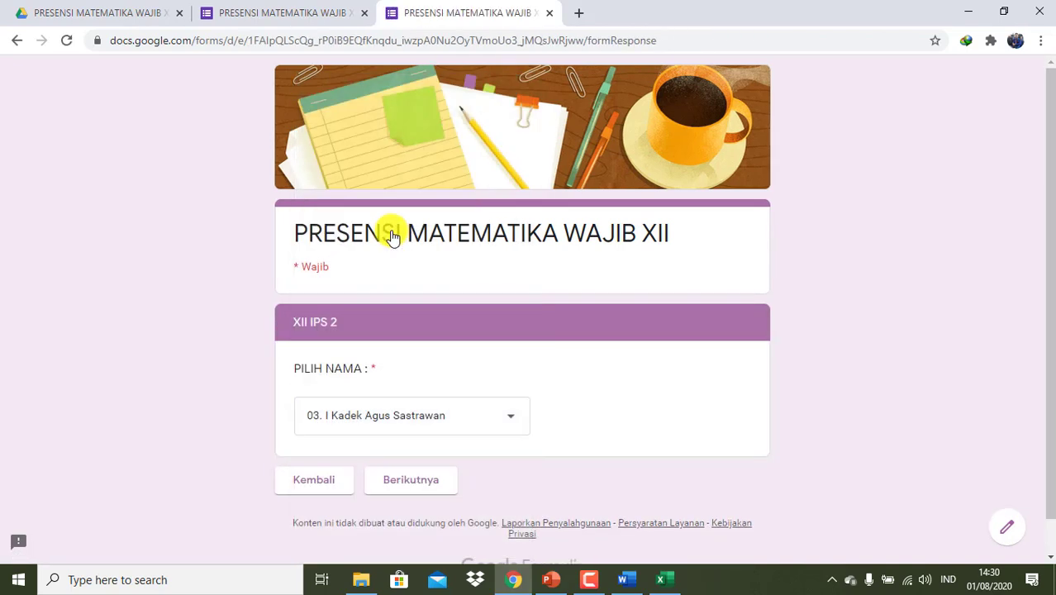
left_click(396, 483)
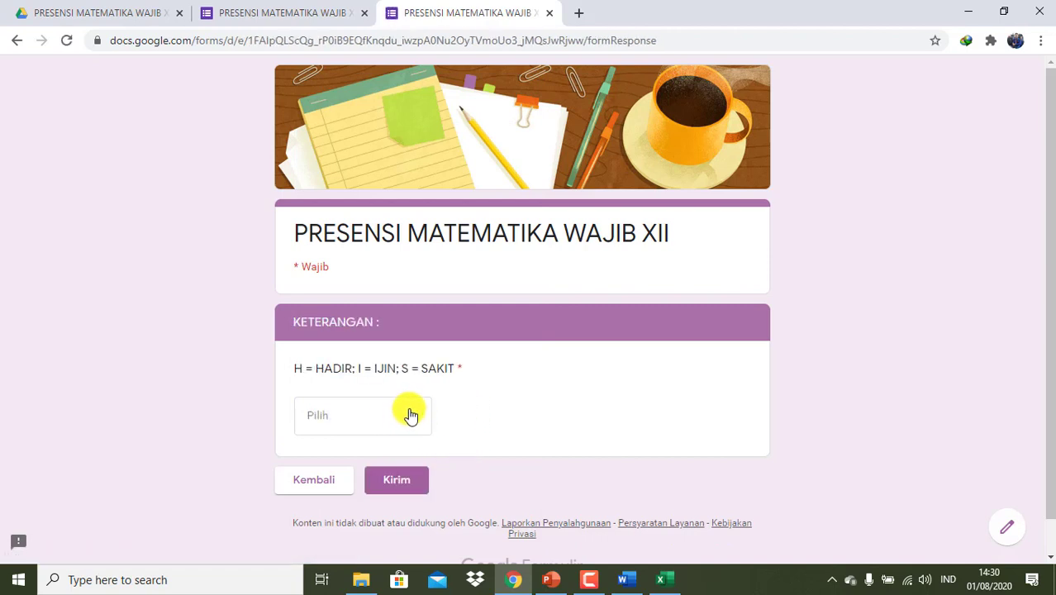
left_click(411, 414)
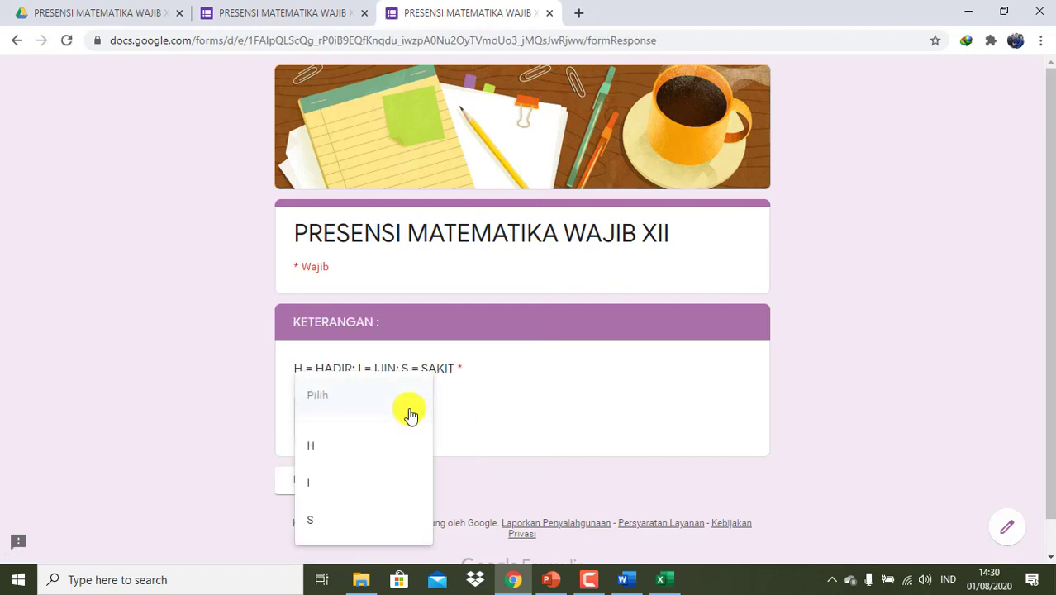
left_click(340, 485)
left_click(397, 480)
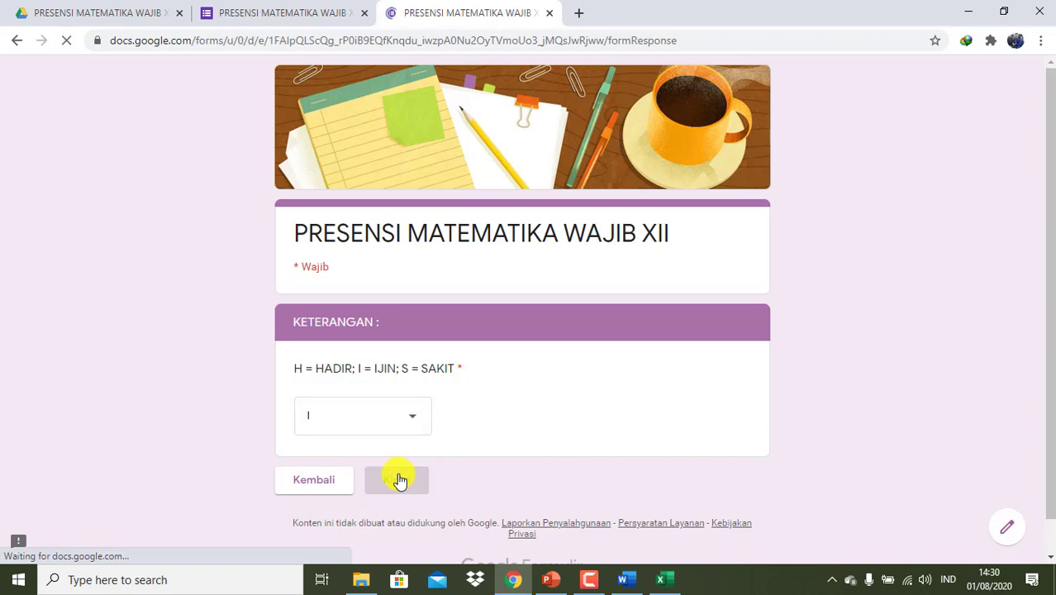
left_click(549, 13)
- From the Responses tab (3 responses), link responses to a new Google Sheets spreadsheet
scroll(476, 471, "down", 2)
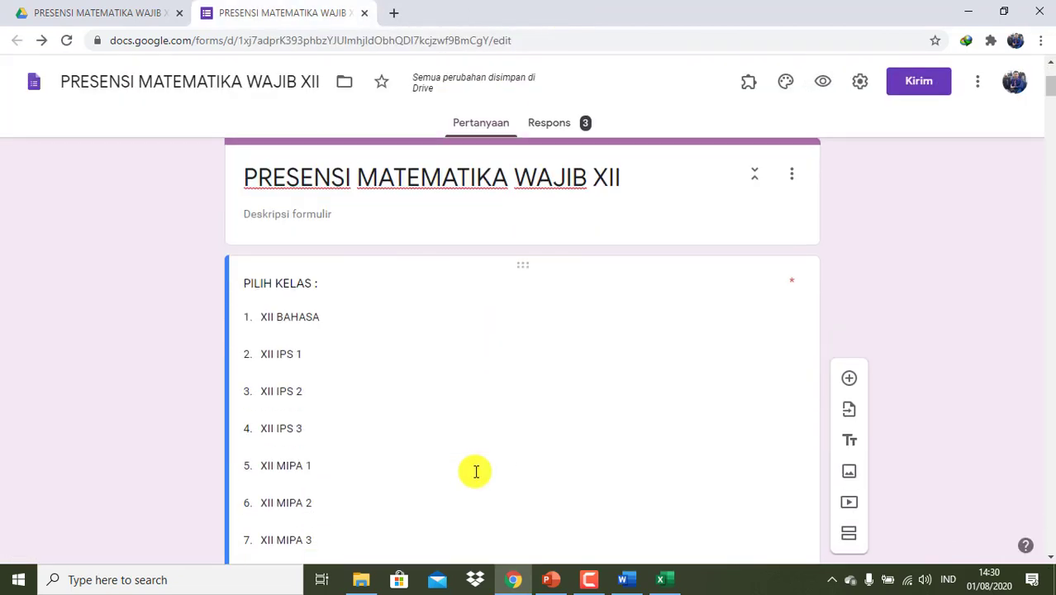
left_click(552, 124)
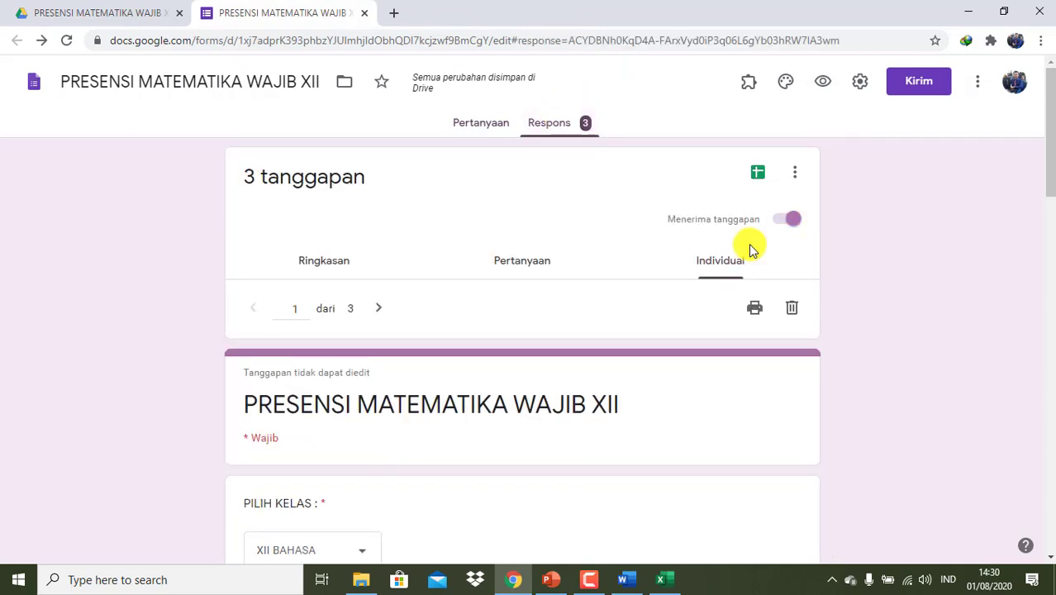
scroll(659, 355, "down", 1)
scroll(659, 355, "down", 1)
scroll(764, 206, "up", 2)
left_click(759, 172)
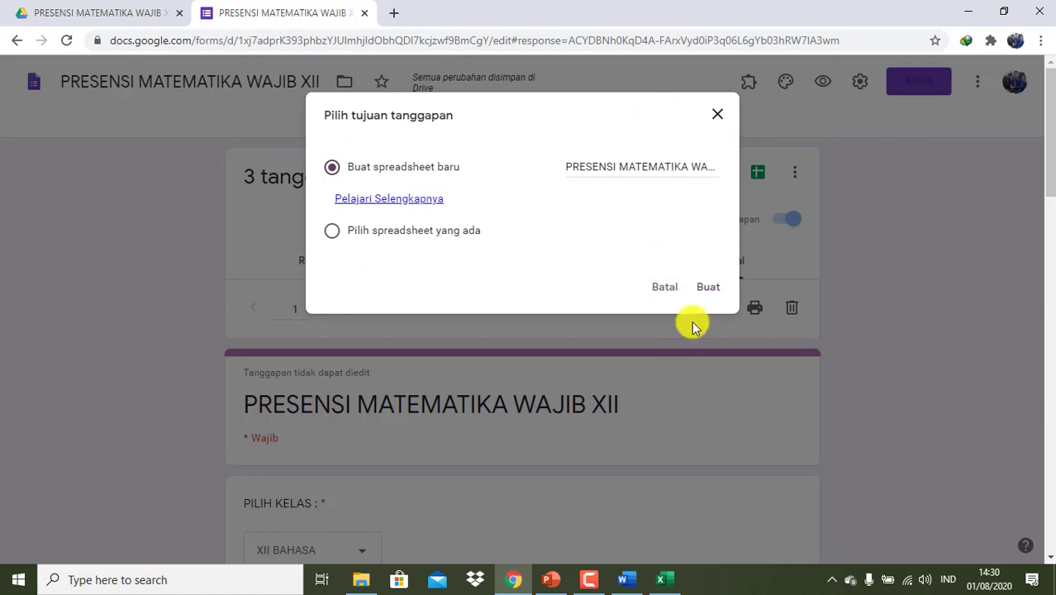
left_click(707, 289)
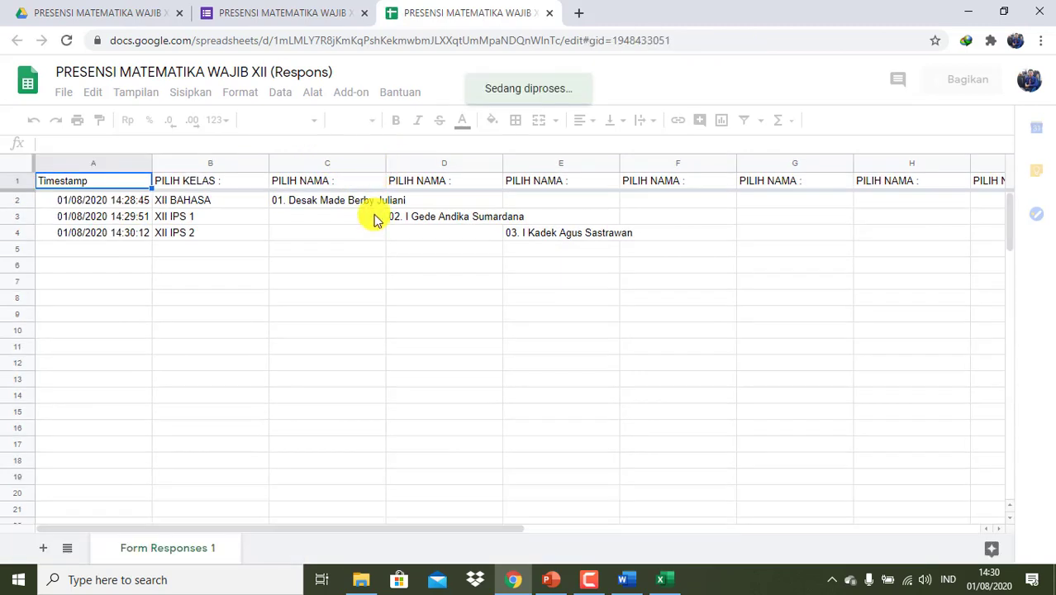
- Widen columns C, D and E so the student names fit, then close the responses spreadsheet
left_click(379, 252)
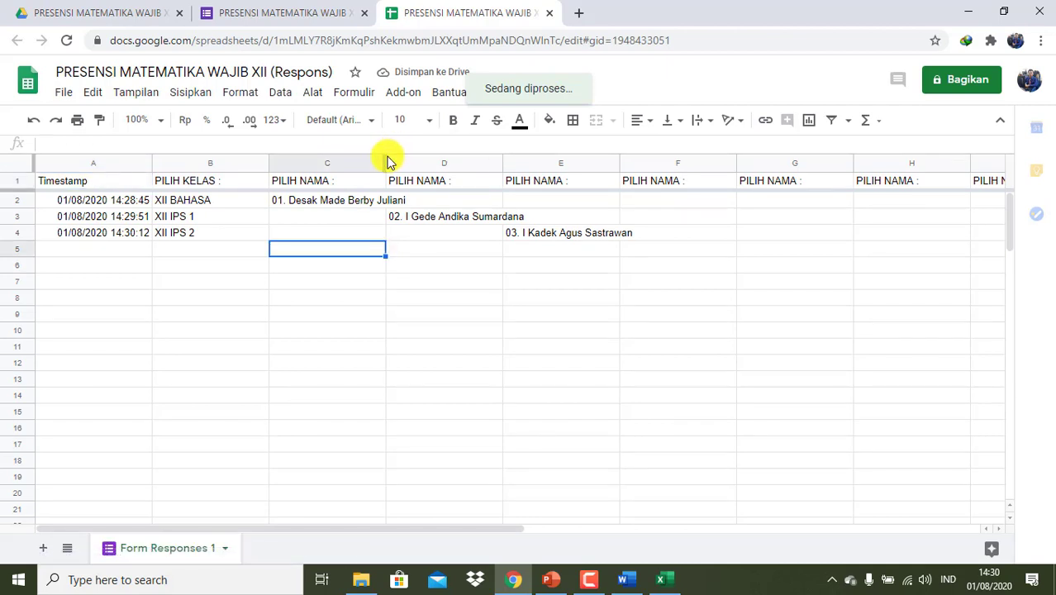
left_click_drag(386, 157, 418, 162)
left_click_drag(536, 158, 568, 162)
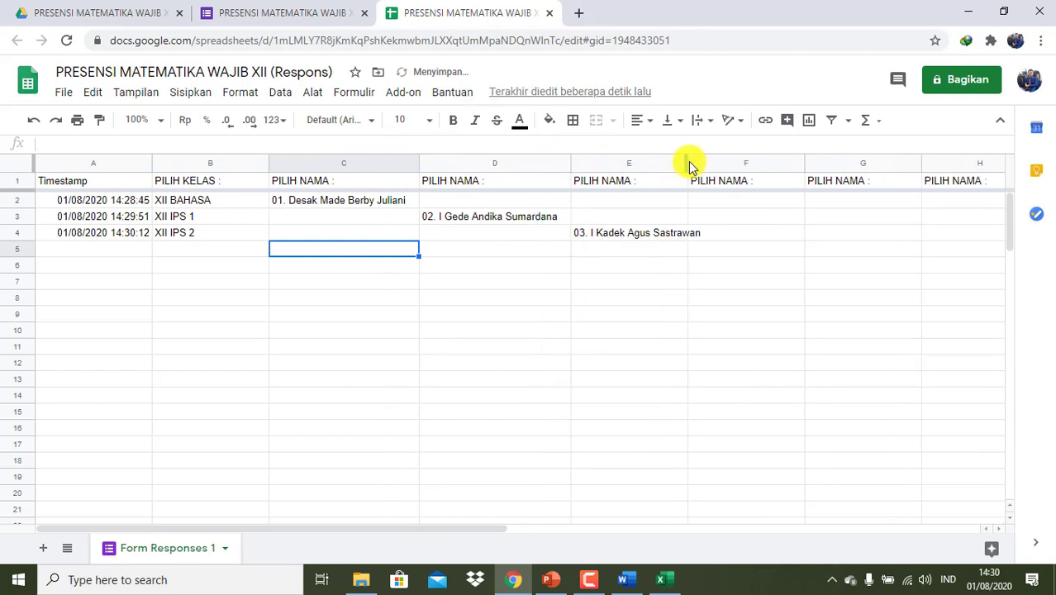
left_click_drag(688, 162, 712, 162)
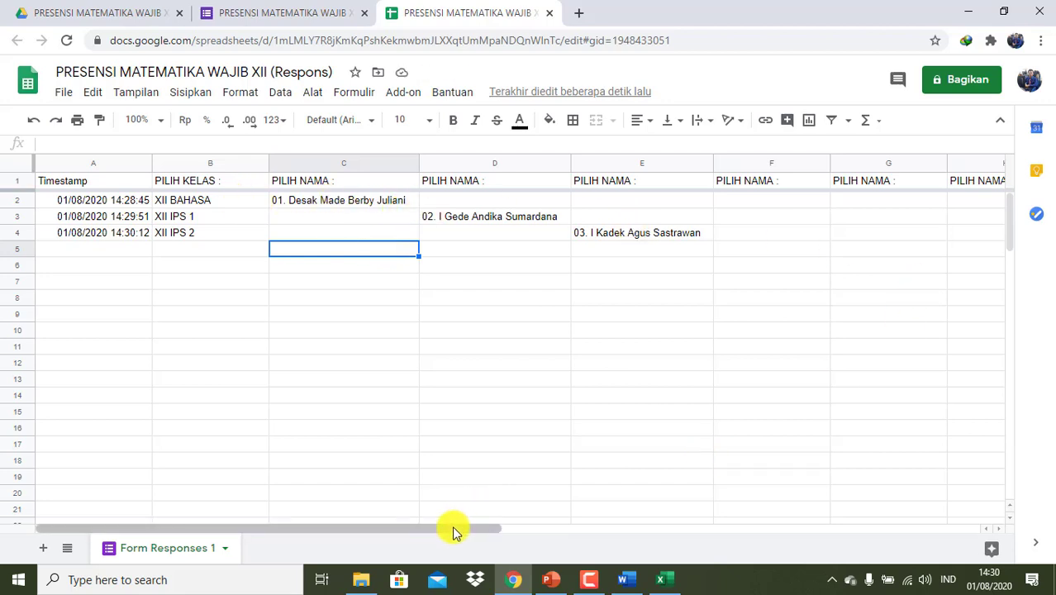
left_click_drag(463, 531, 385, 512)
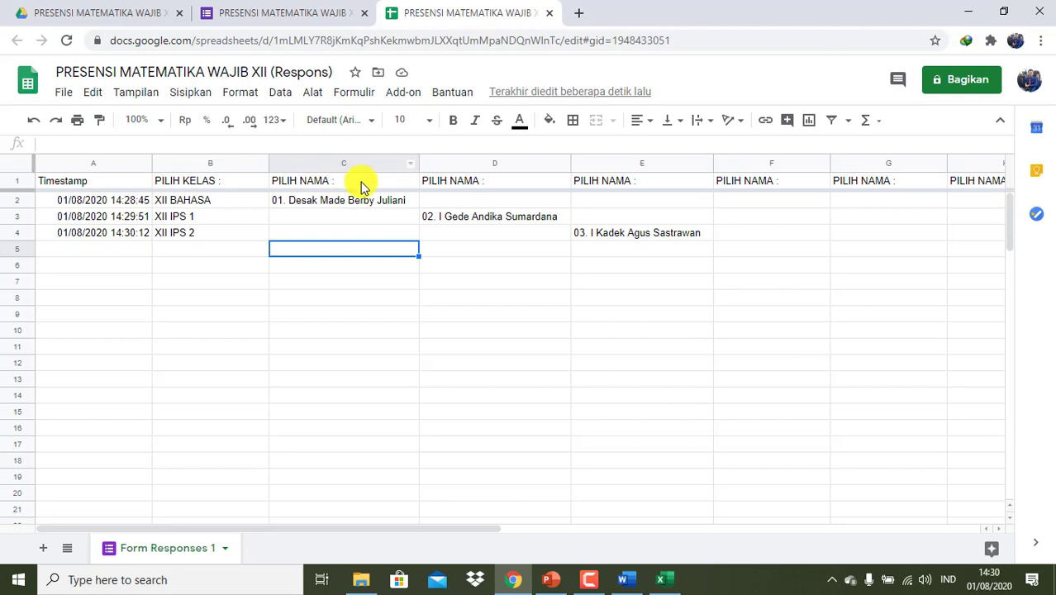
left_click(547, 14)
- Return to the Questions editor and retitle the XII BAHASA and XII IPS 1 name questions with their class names
scroll(484, 384, "down", 3)
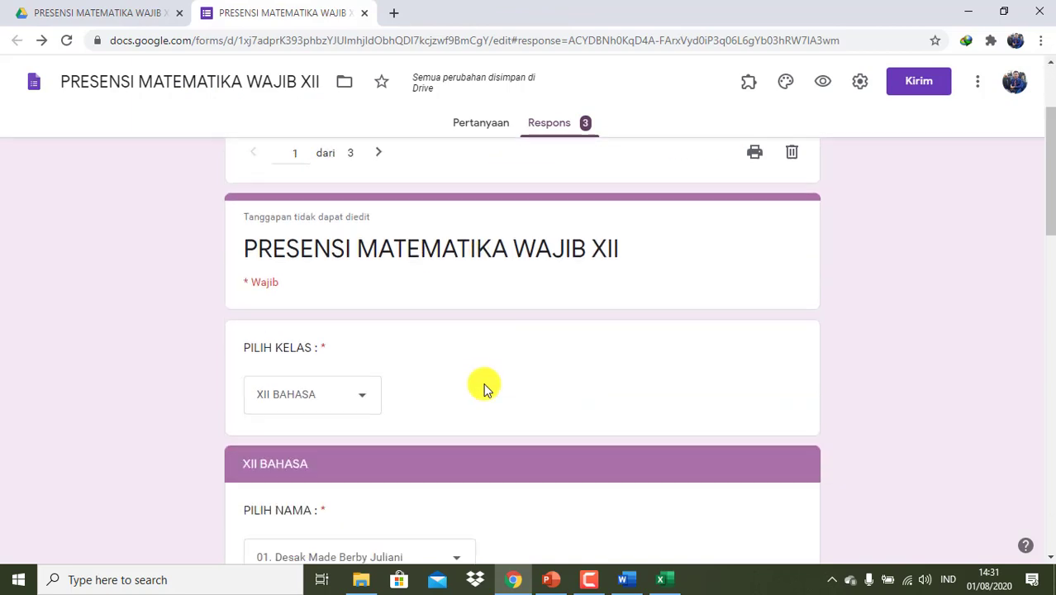
left_click(487, 126)
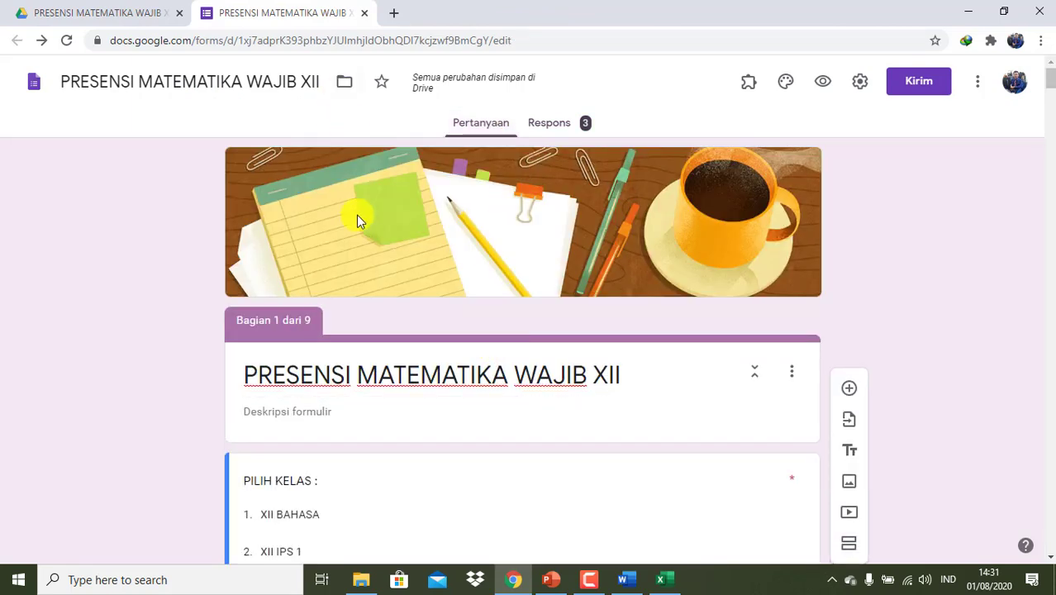
scroll(356, 215, "down", 7)
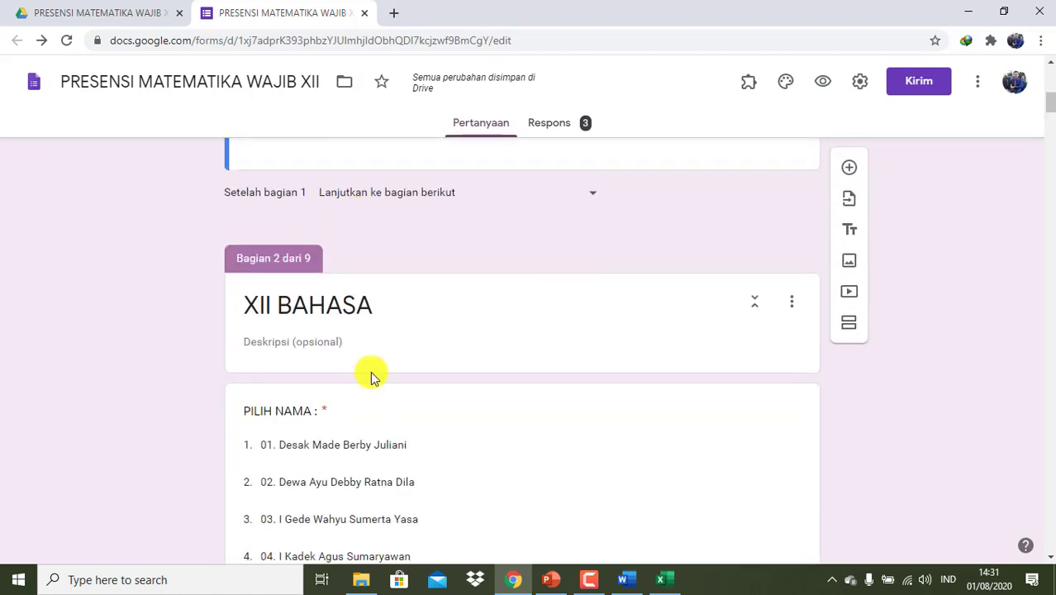
scroll(370, 375, "down", 4)
scroll(370, 375, "up", 3)
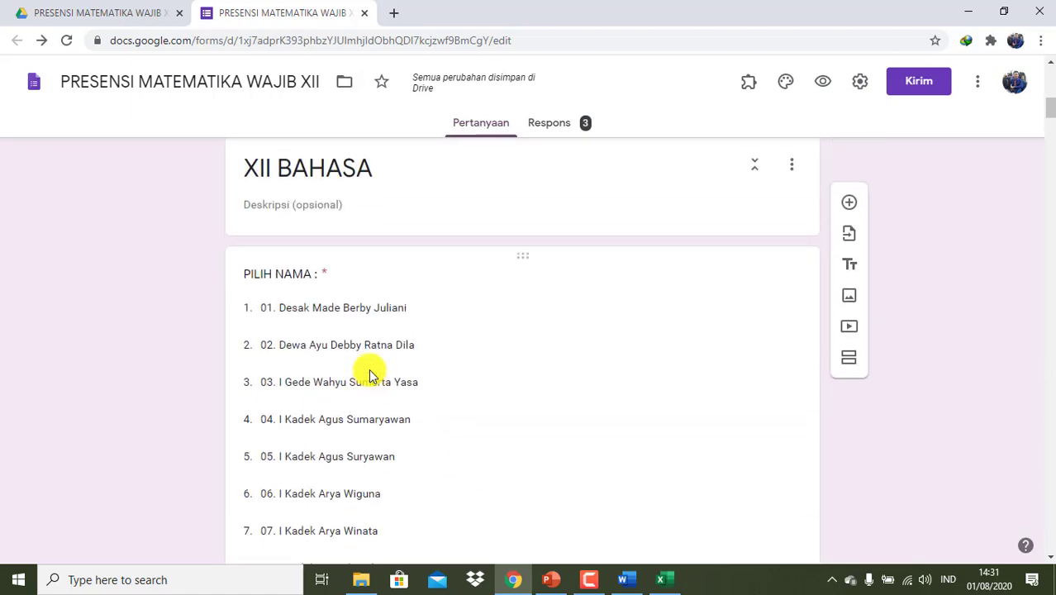
scroll(370, 375, "down", 1)
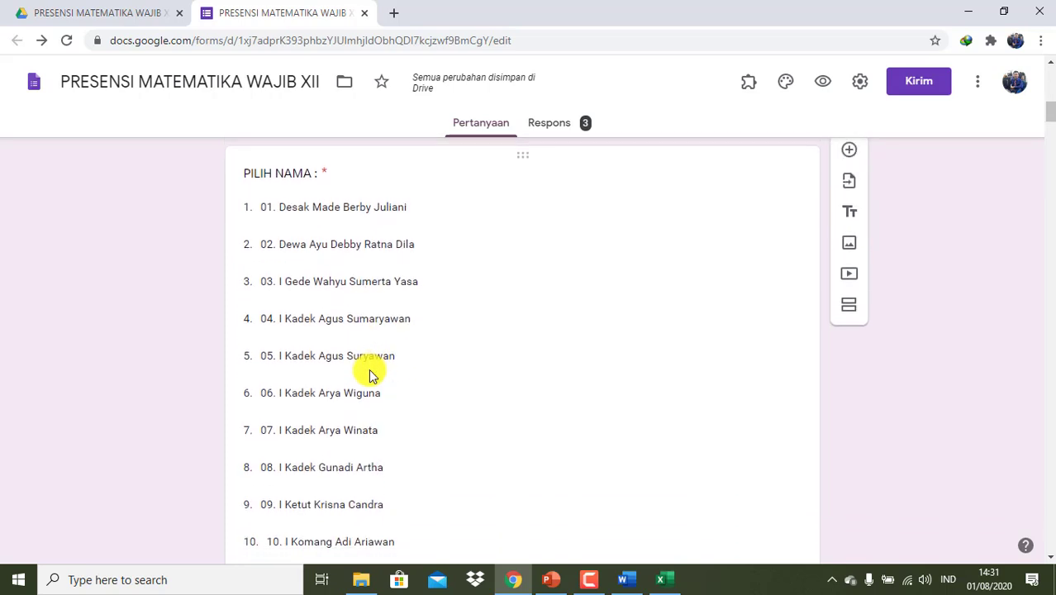
scroll(370, 375, "up", 1)
left_click(312, 218)
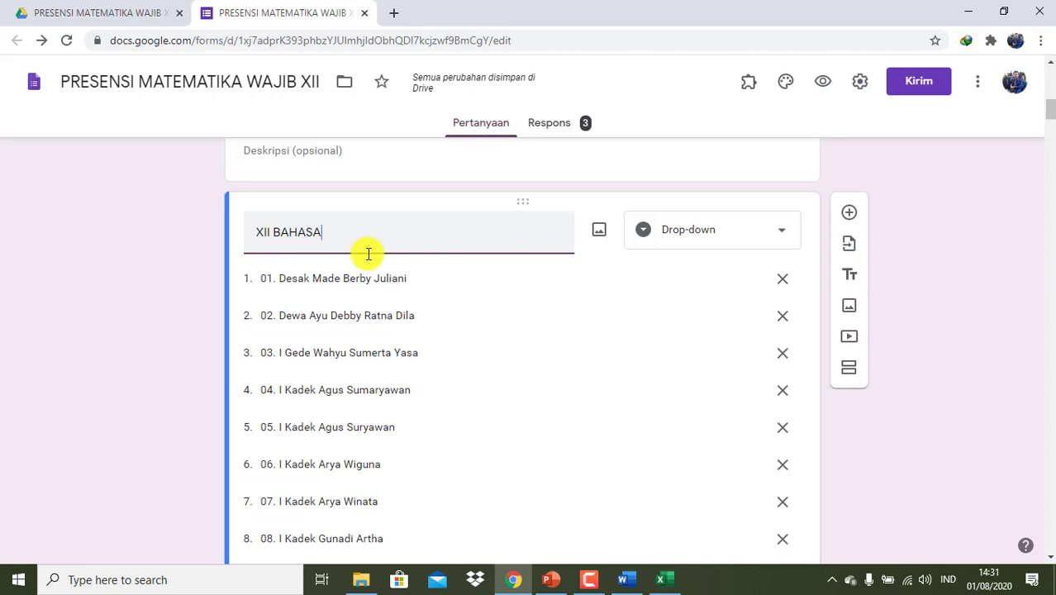
scroll(369, 254, "down", 17)
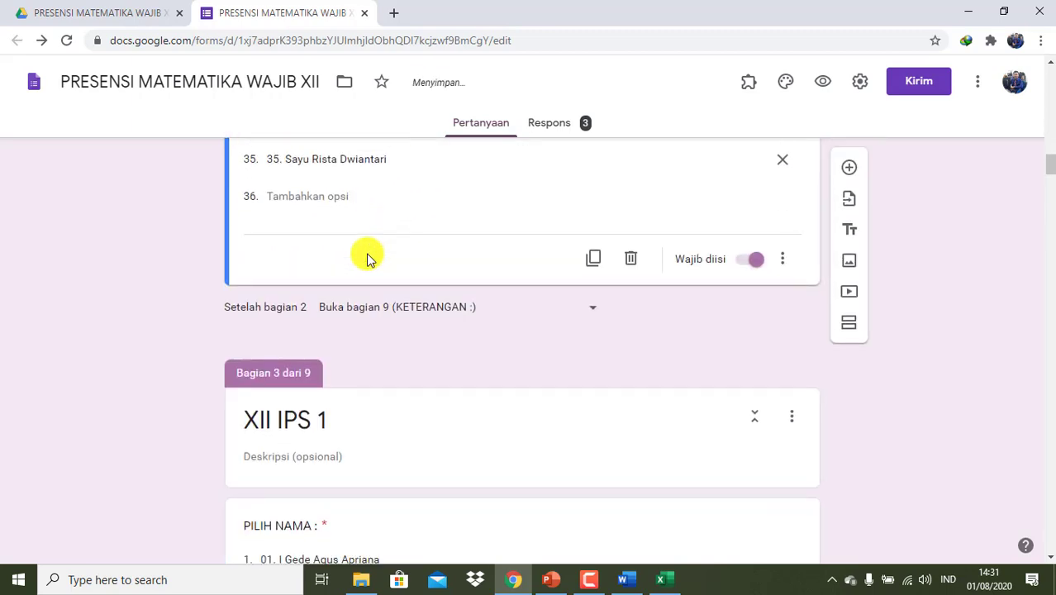
left_click(319, 526)
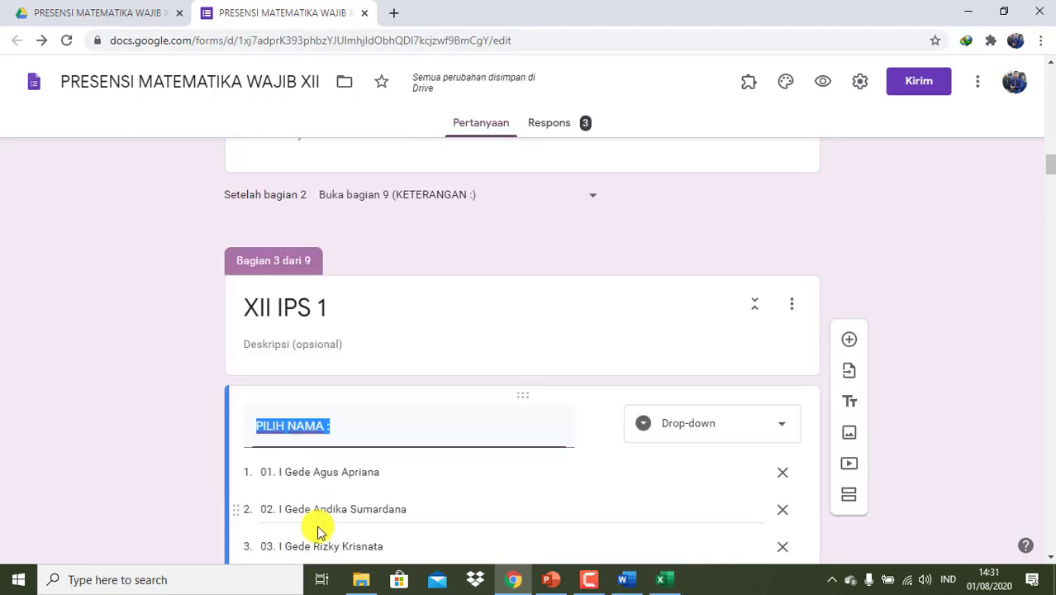
type("XII IPS 1")
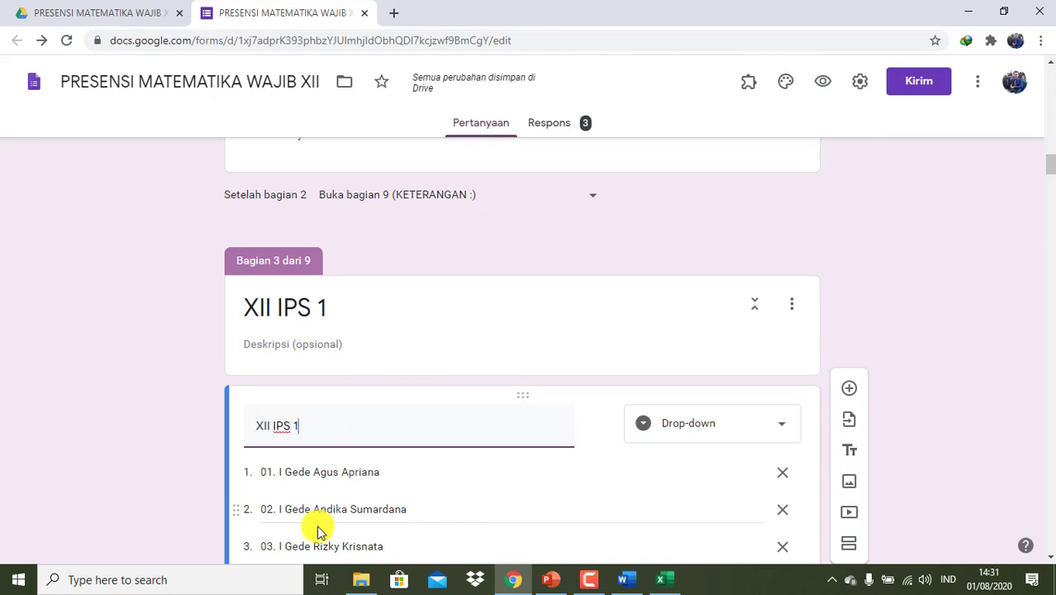
scroll(319, 528, "down", 17)
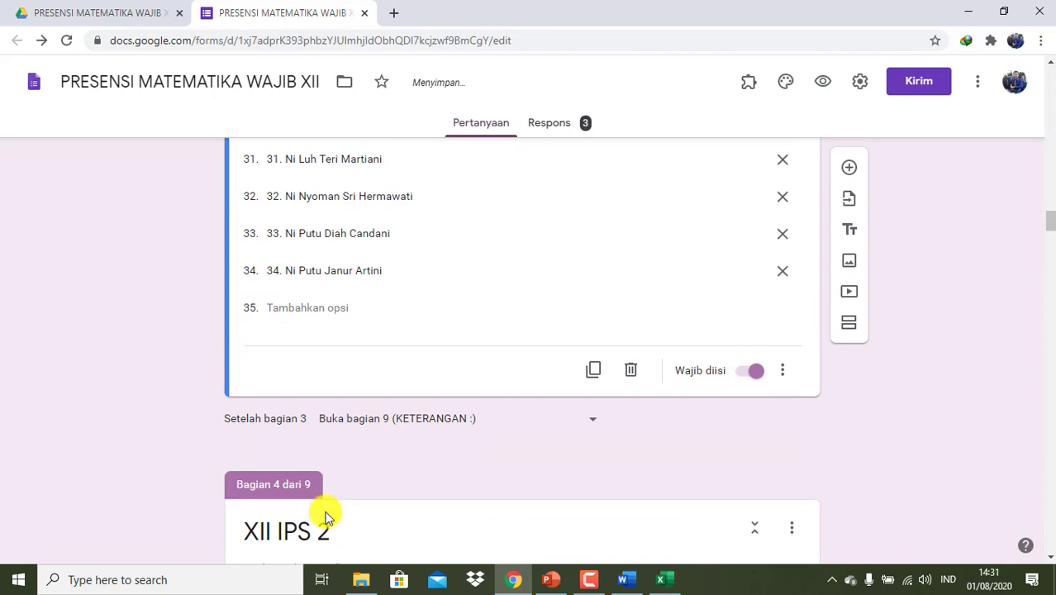
scroll(325, 516, "down", 2)
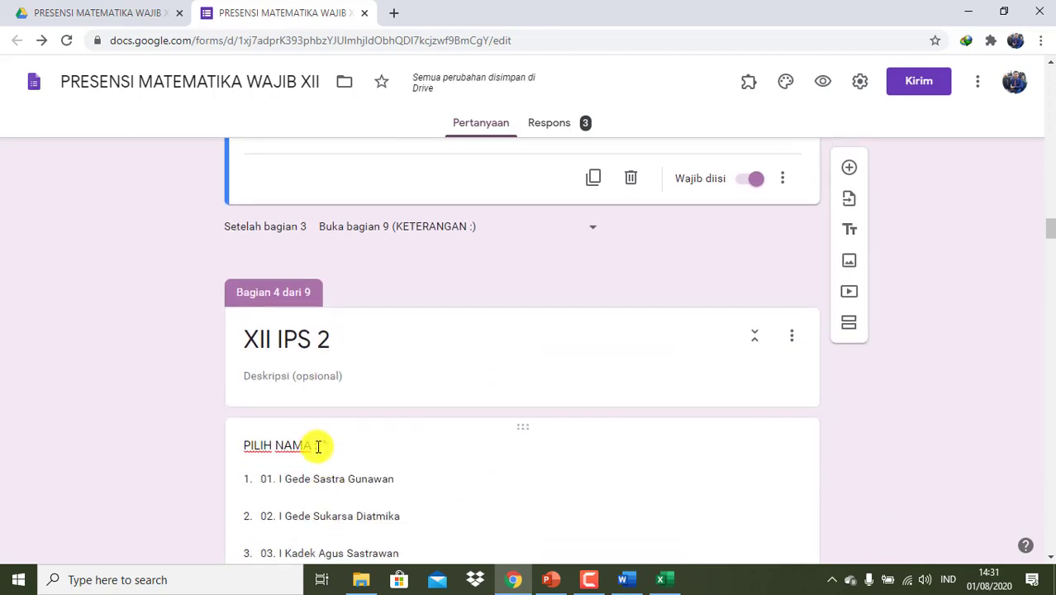
- Retitle the XII IPS 2, XII IPS 3 and XII MIPA 1 name questions with their class names
left_click(318, 446)
type("XII")
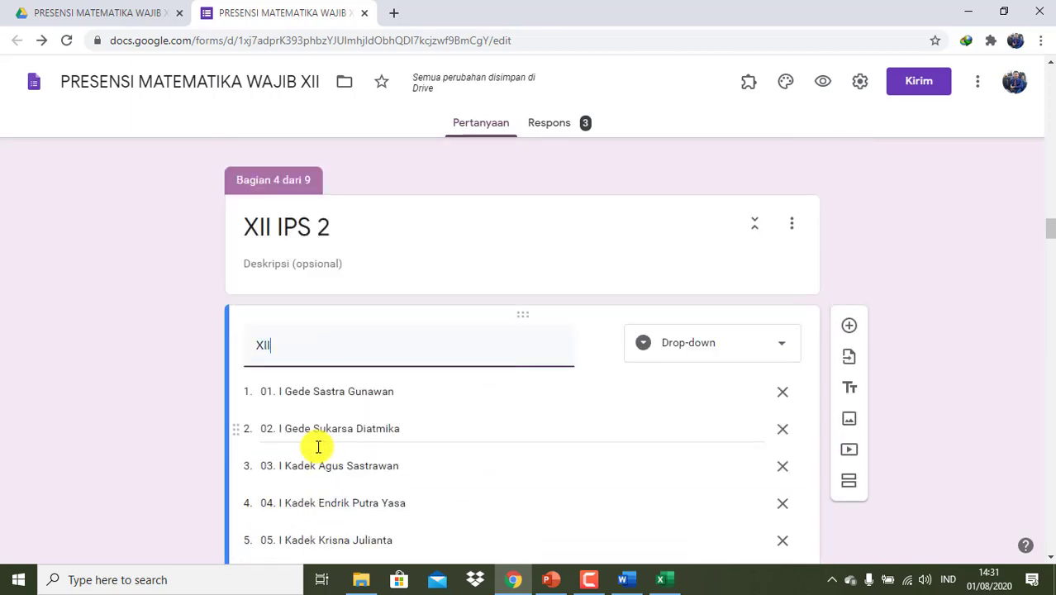
type(" IPS 2")
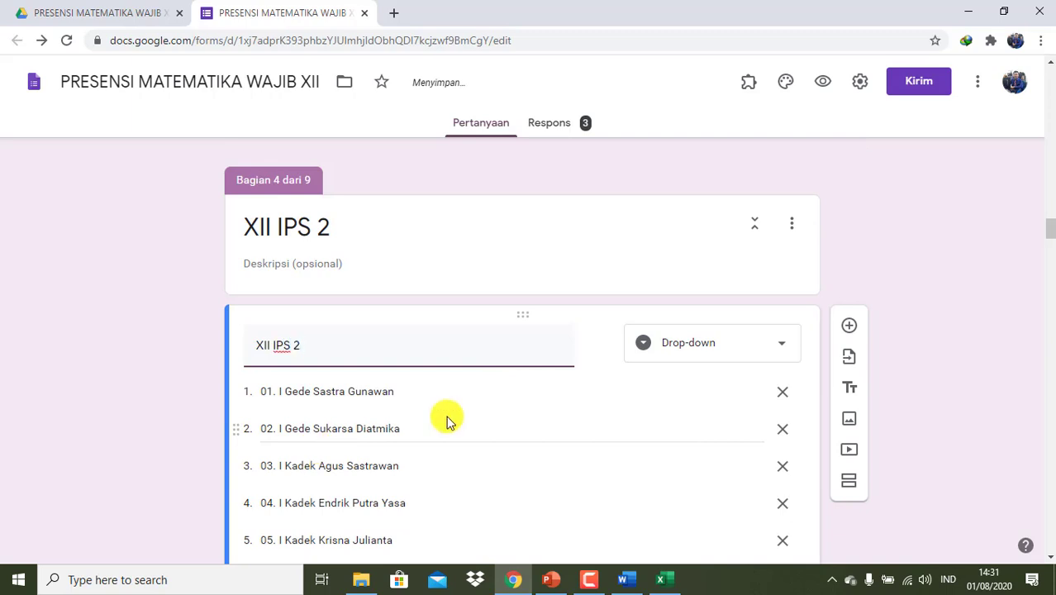
scroll(446, 421, "down", 6)
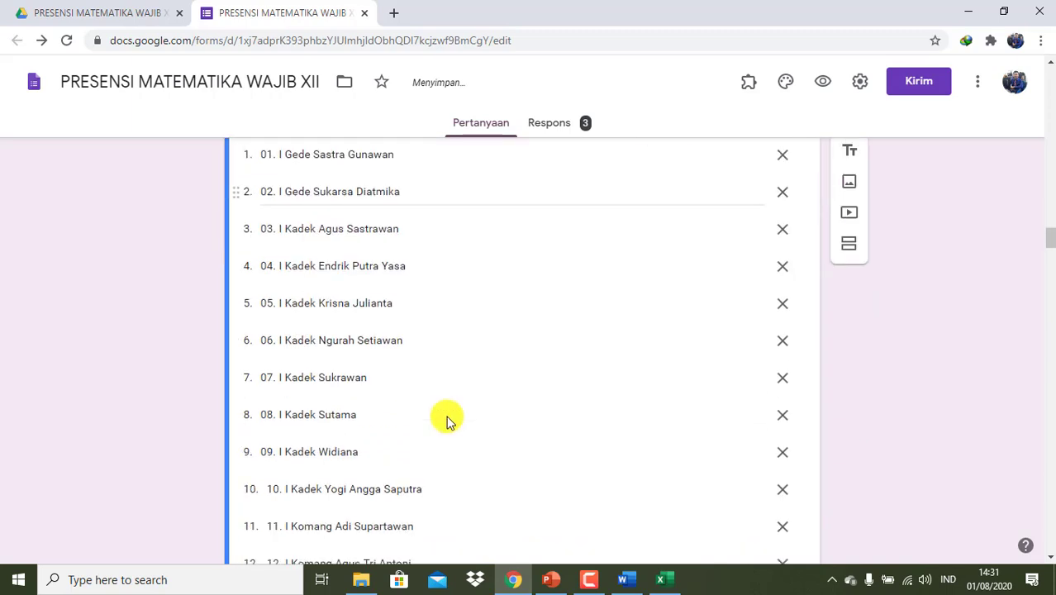
scroll(446, 421, "down", 12)
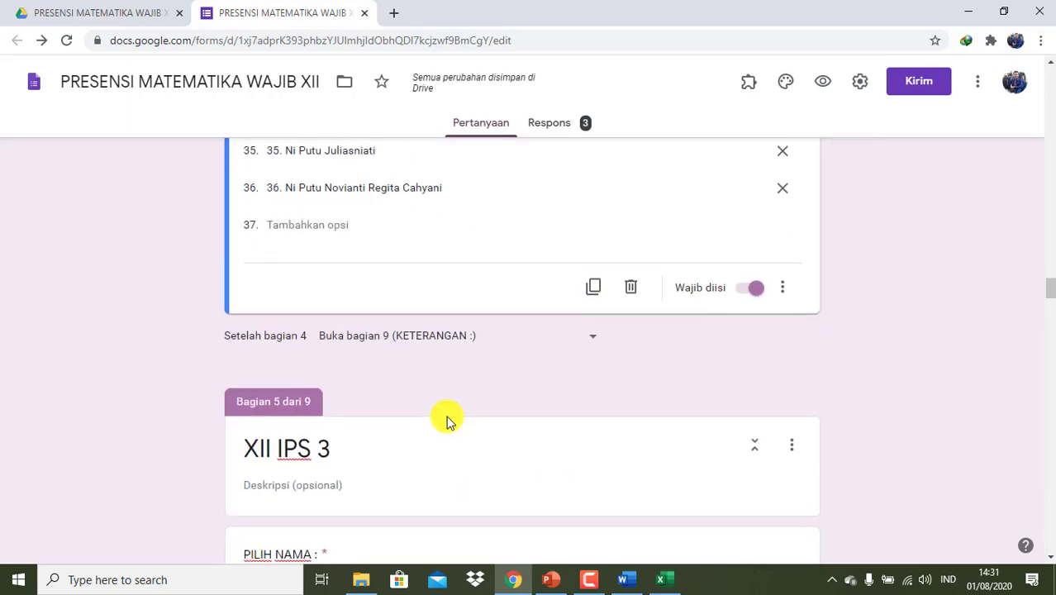
left_click(317, 544)
type("XII IPS 3")
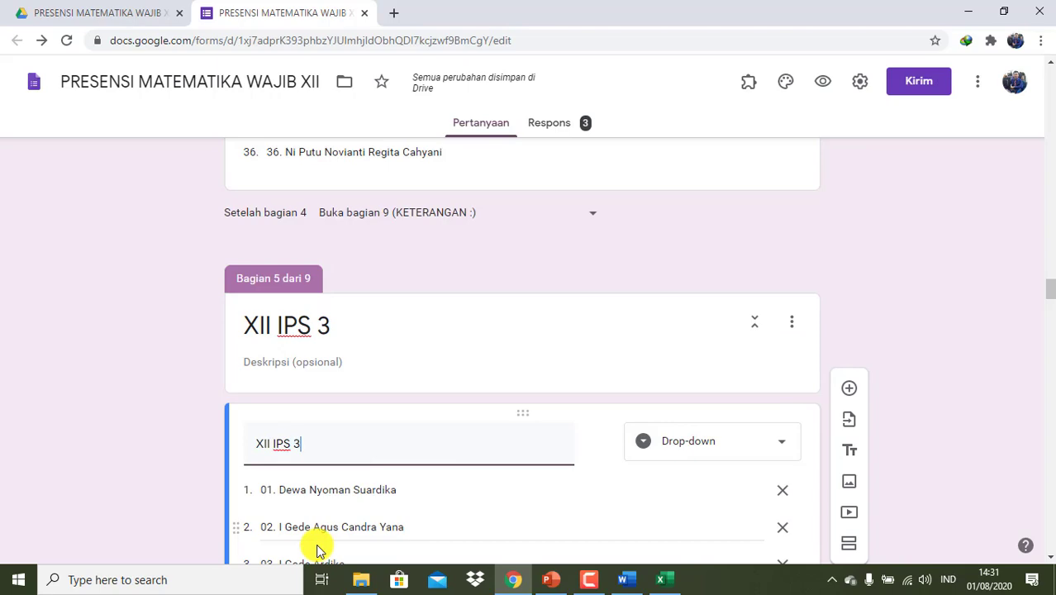
scroll(319, 550, "down", 15)
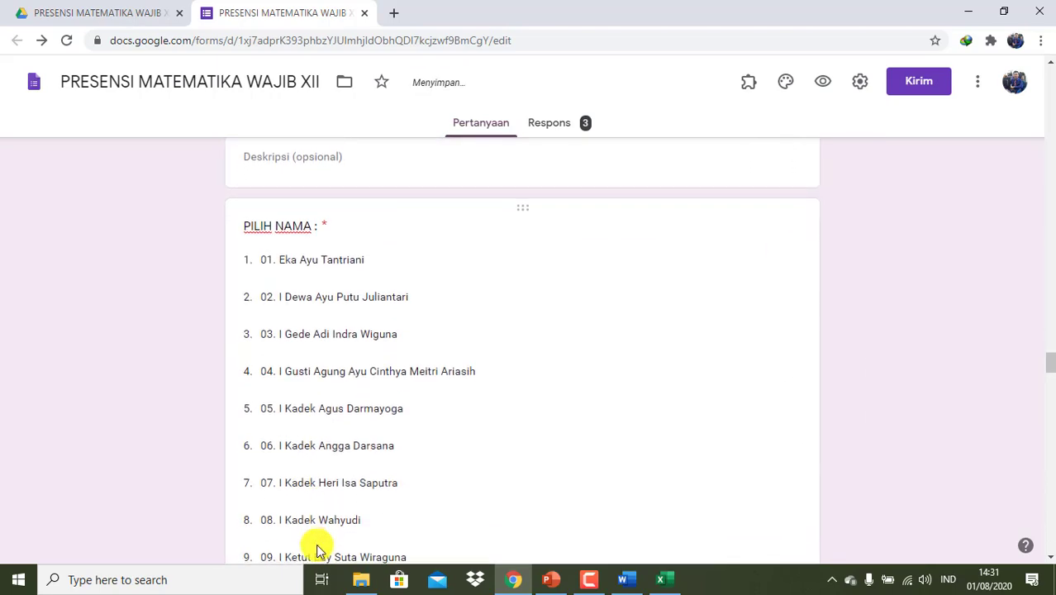
scroll(319, 550, "up", 3)
left_click(319, 501)
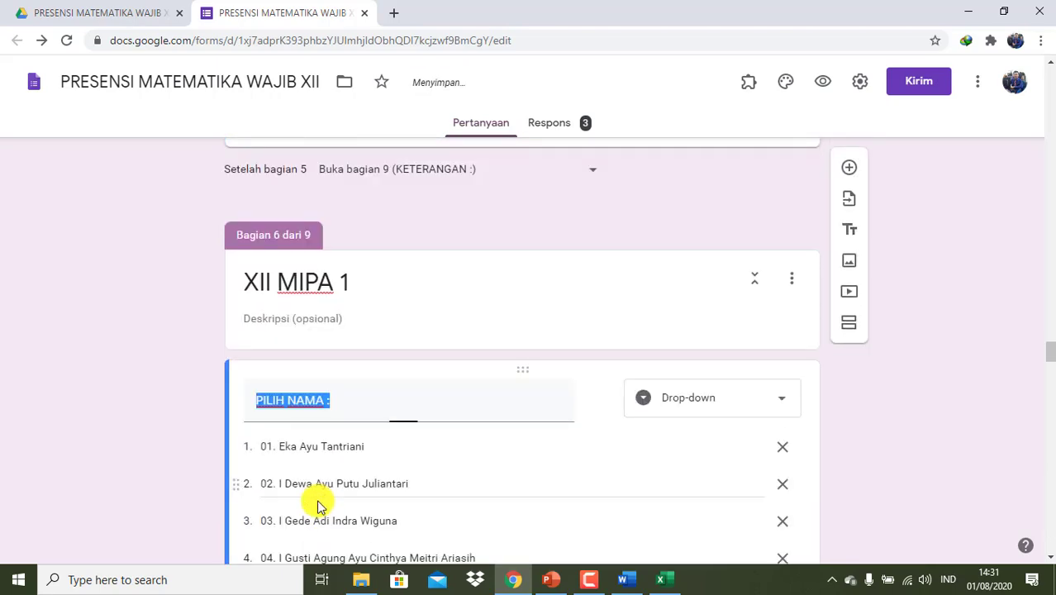
type("XII MIPA 1")
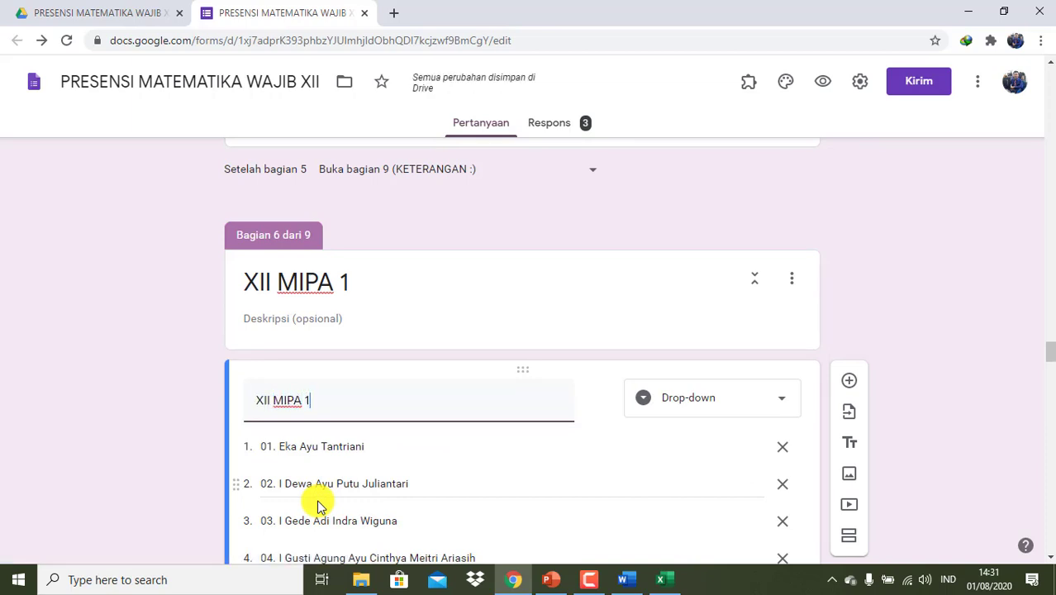
- Retitle the XII MIPA 2 and XII MIPA 3 name questions and route section 8 to section 9 KETERANGAN
scroll(319, 506, "down", 15)
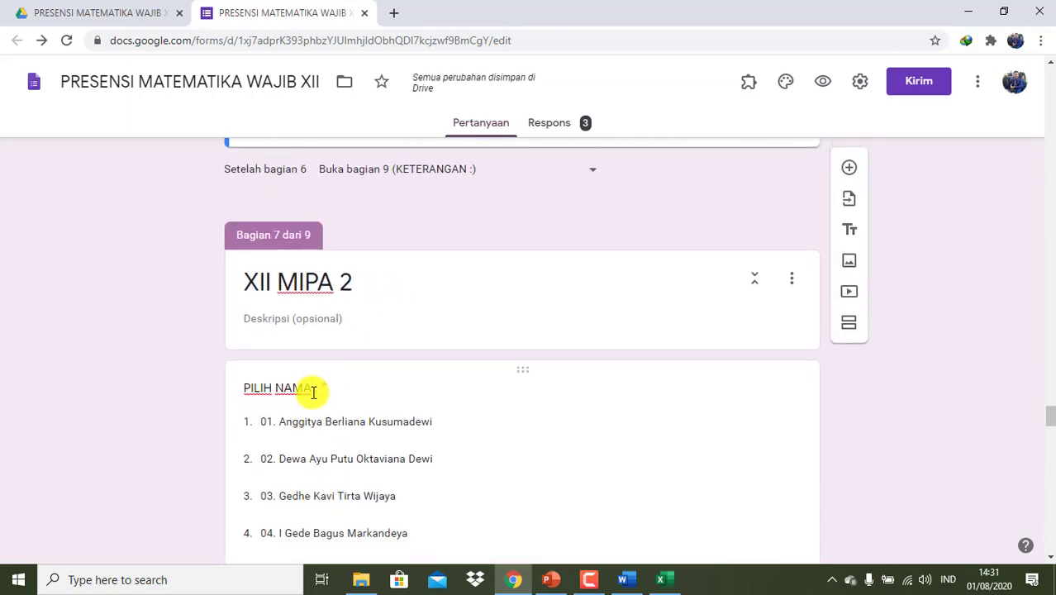
left_click(318, 387)
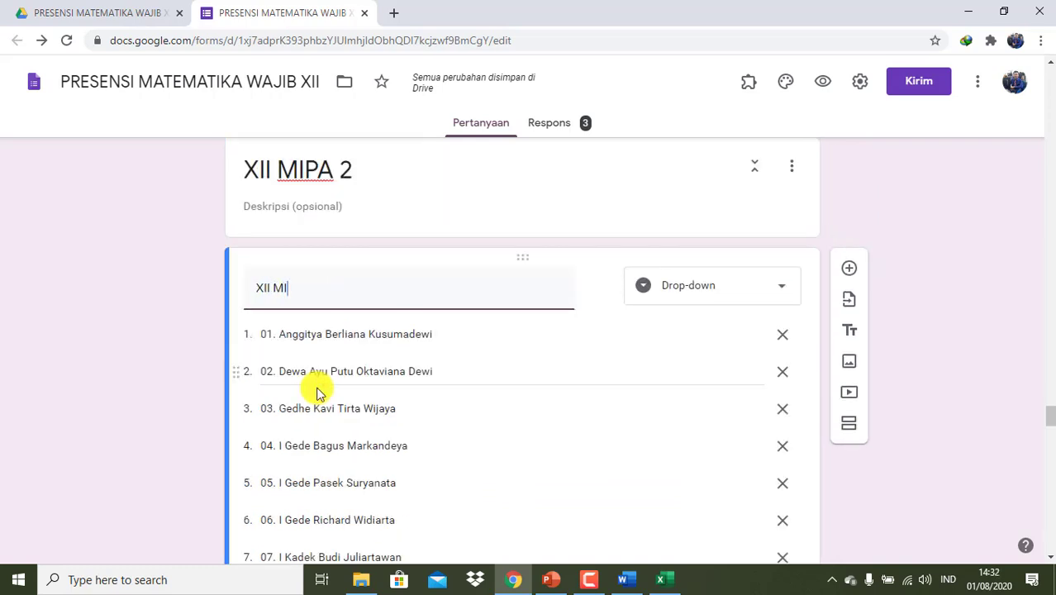
scroll(318, 394, "down", 15)
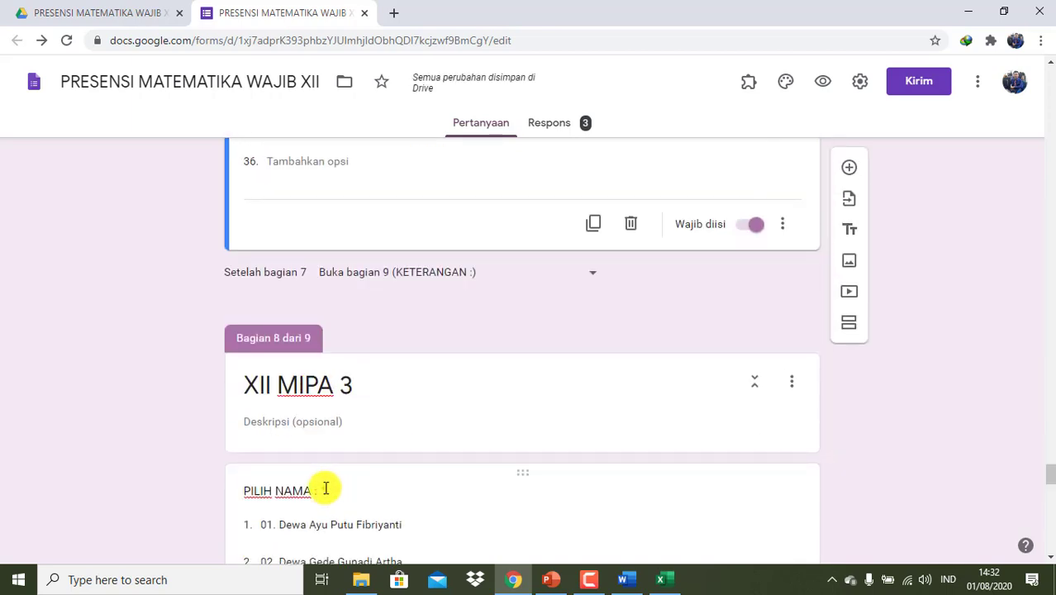
left_click(325, 490)
type("XII MIPA 3")
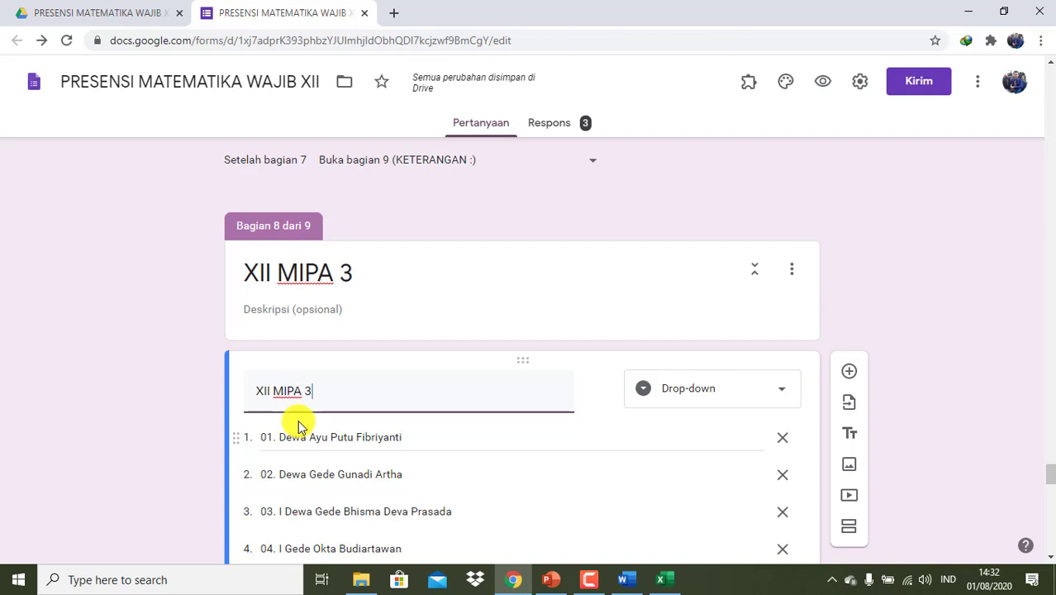
left_click(576, 180)
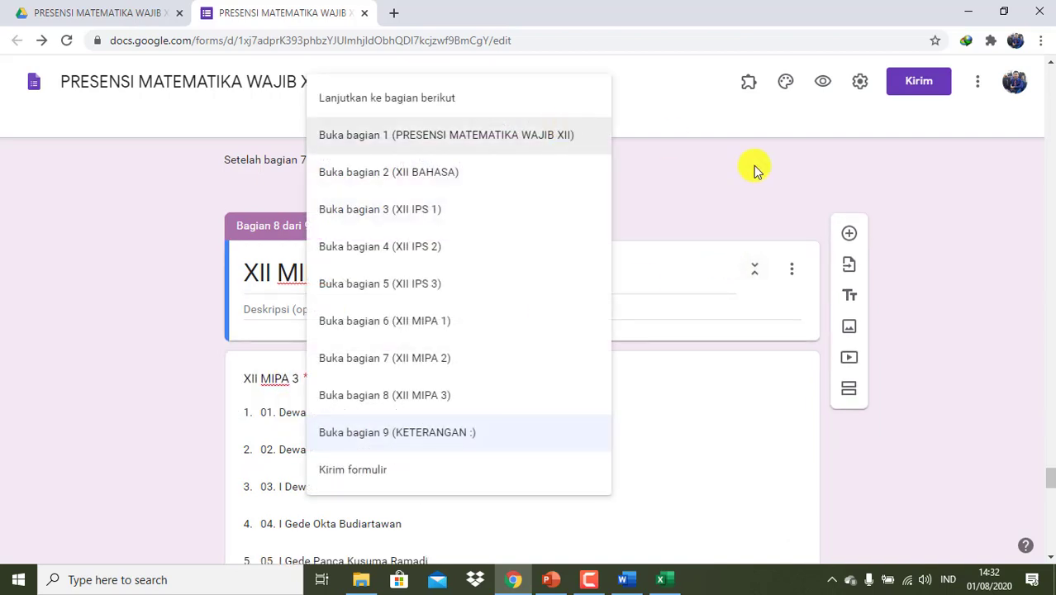
left_click(753, 168)
- Delete the three old test responses one by one until the form shows 0 responses
left_click(586, 124)
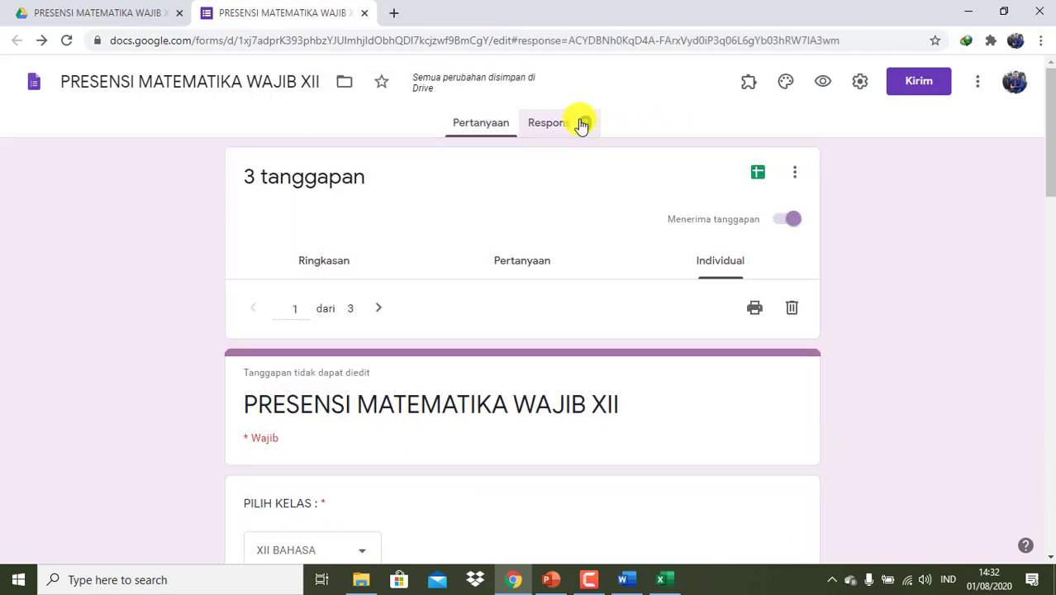
left_click(790, 307)
left_click(627, 353)
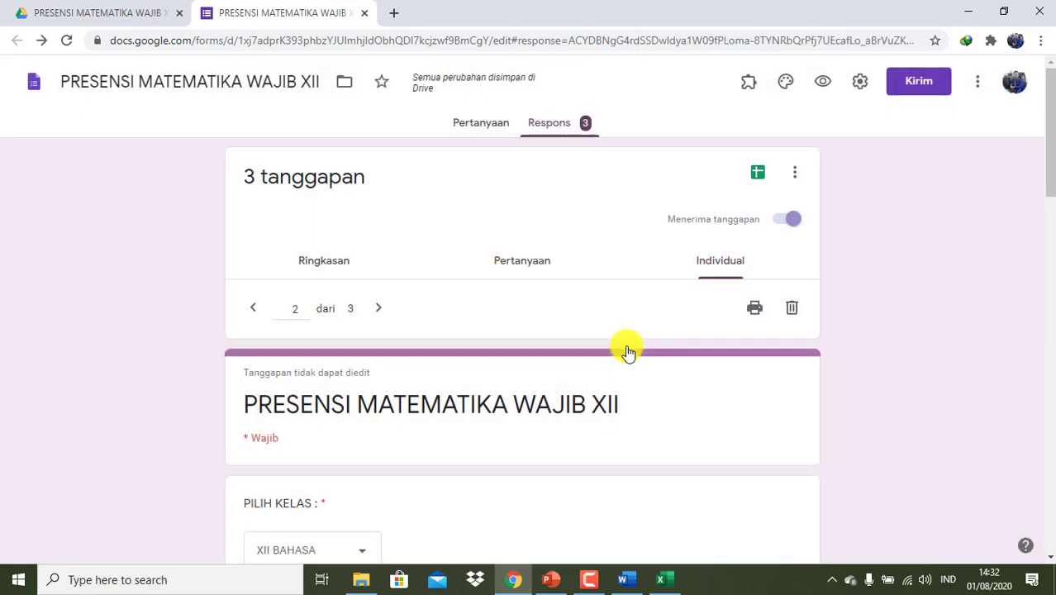
left_click(794, 318)
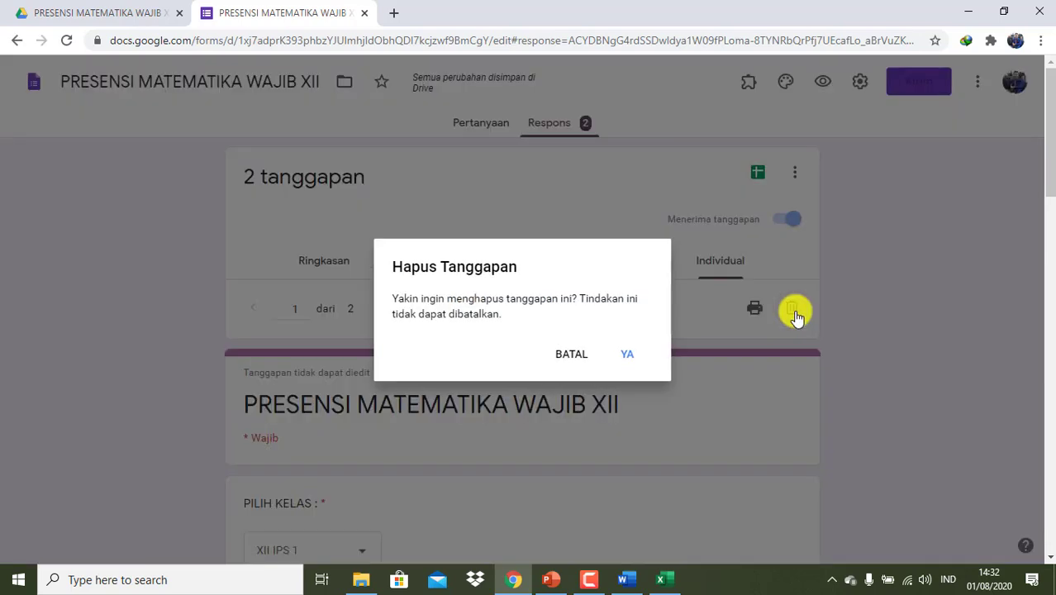
left_click(627, 354)
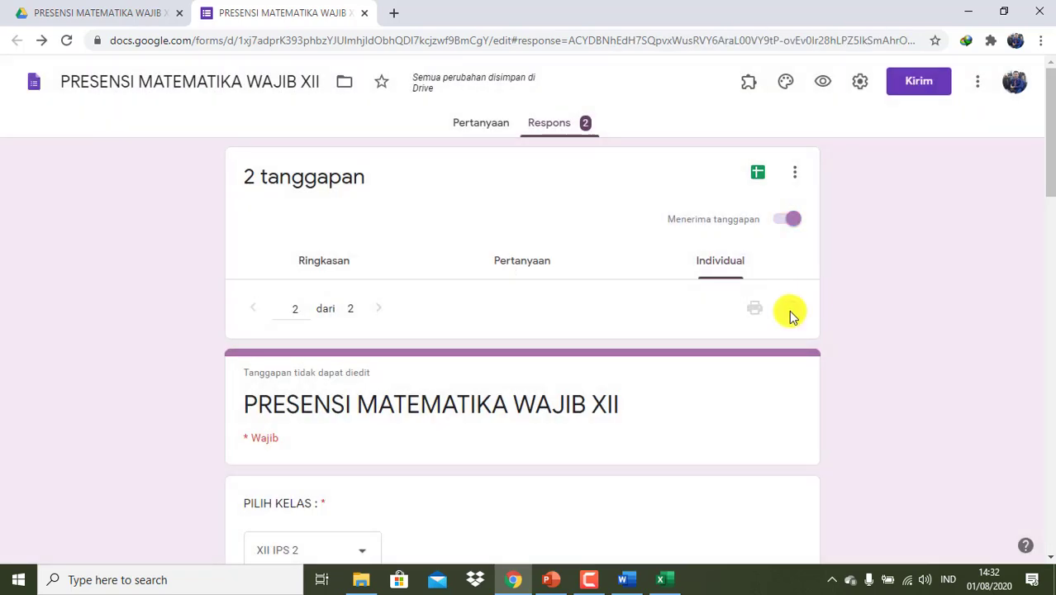
left_click(790, 310)
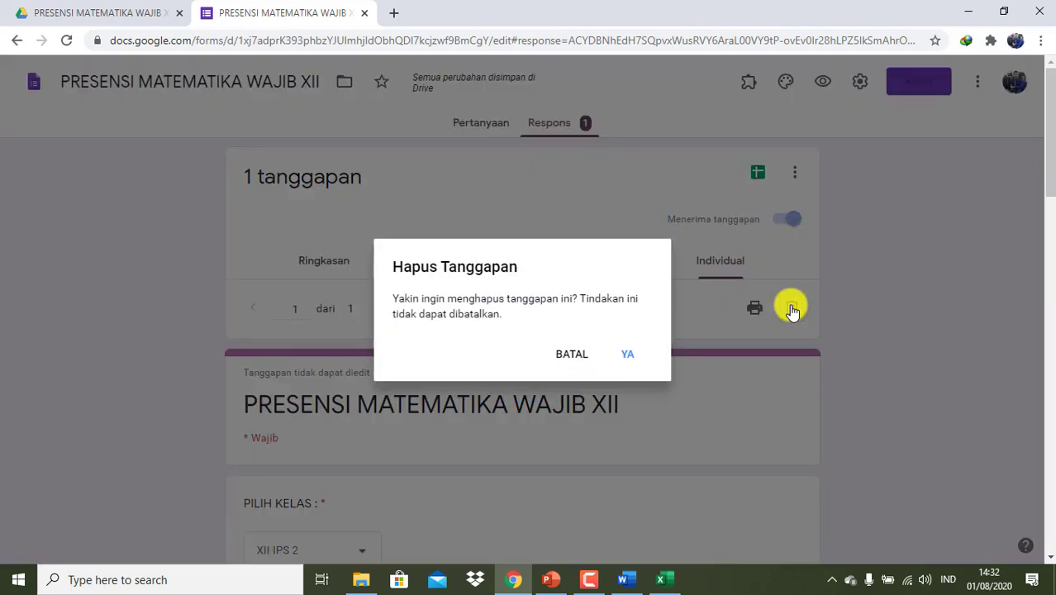
left_click(627, 354)
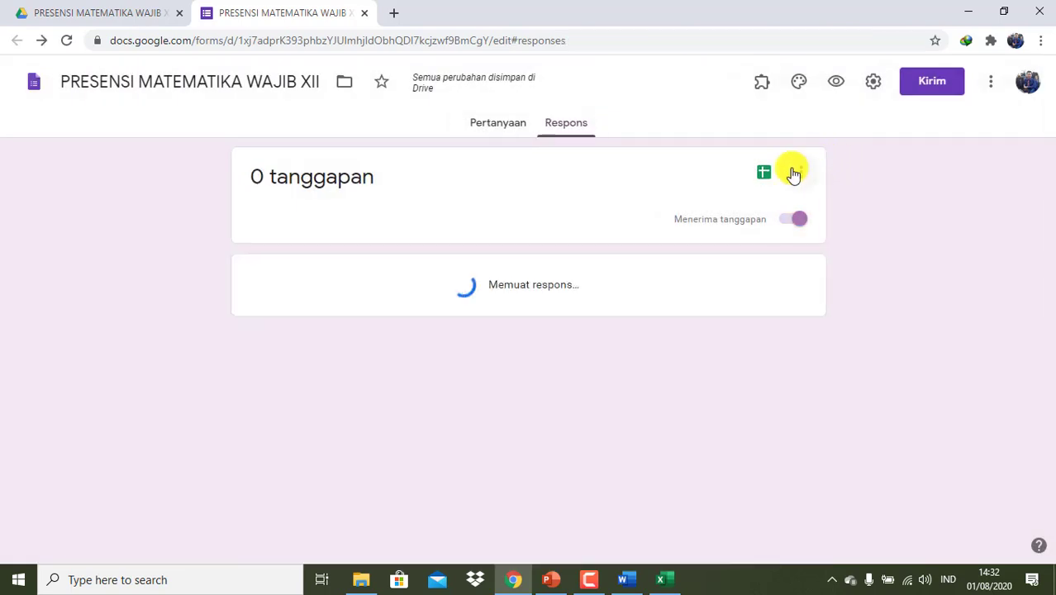
- Dismiss the responses options menu and return to the question editor
left_click(803, 175)
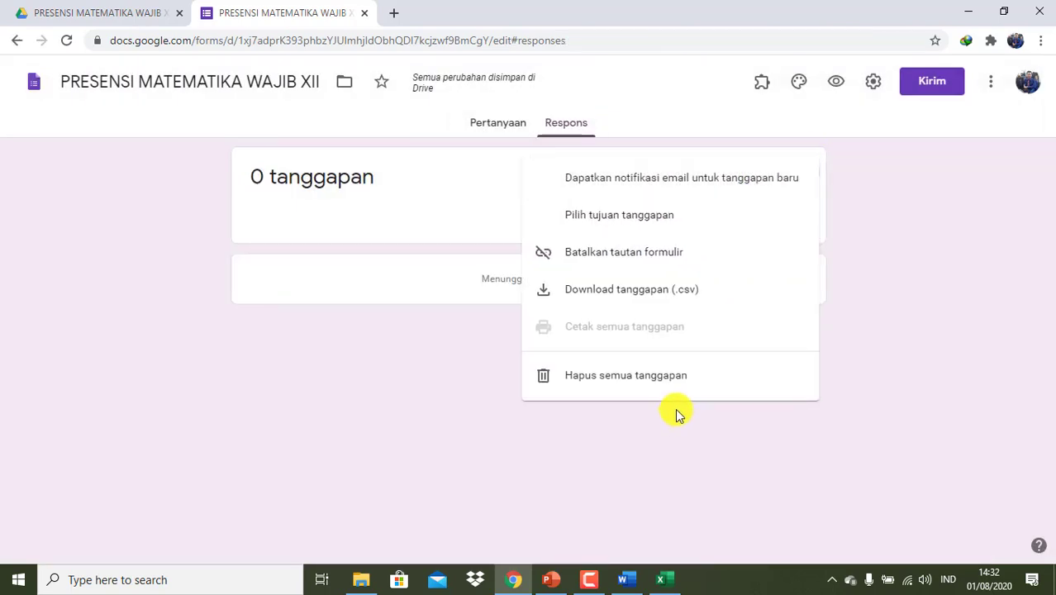
left_click(948, 376)
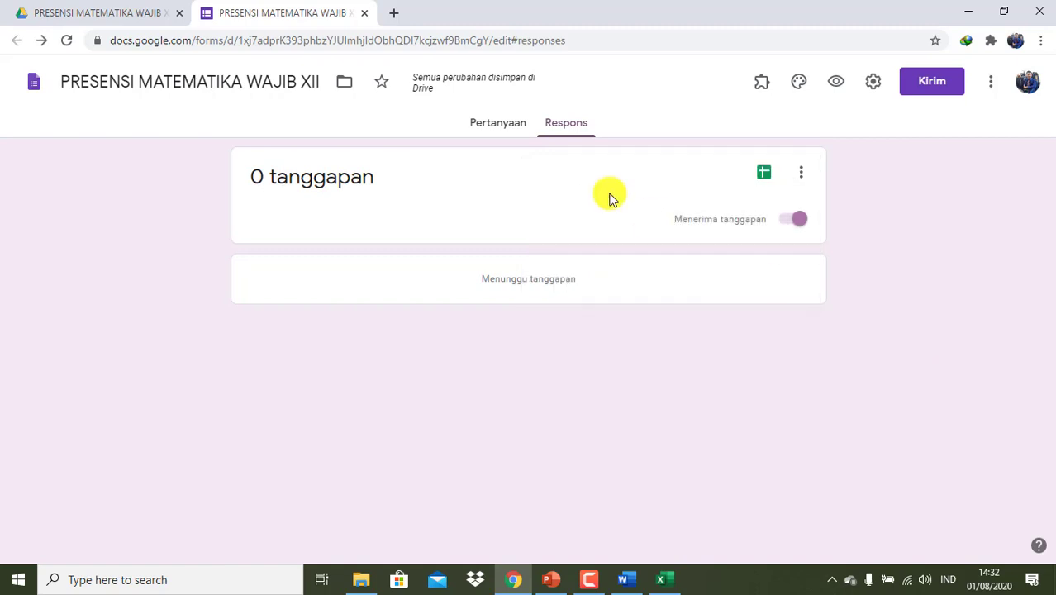
left_click(508, 124)
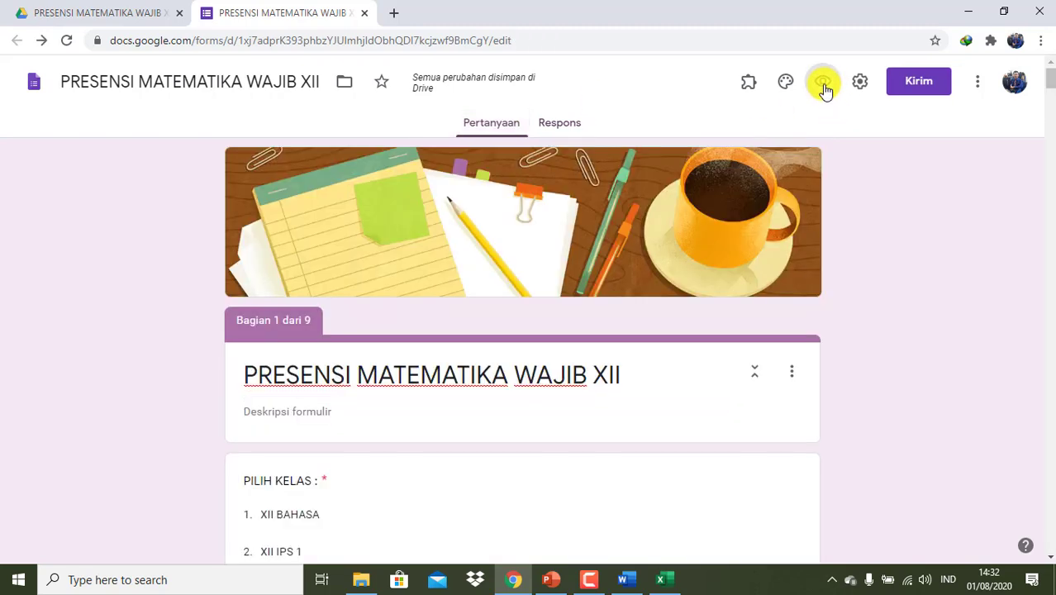
- In preview, submit a test response for class XII IPS 2, student 08, marked H
left_click(824, 86)
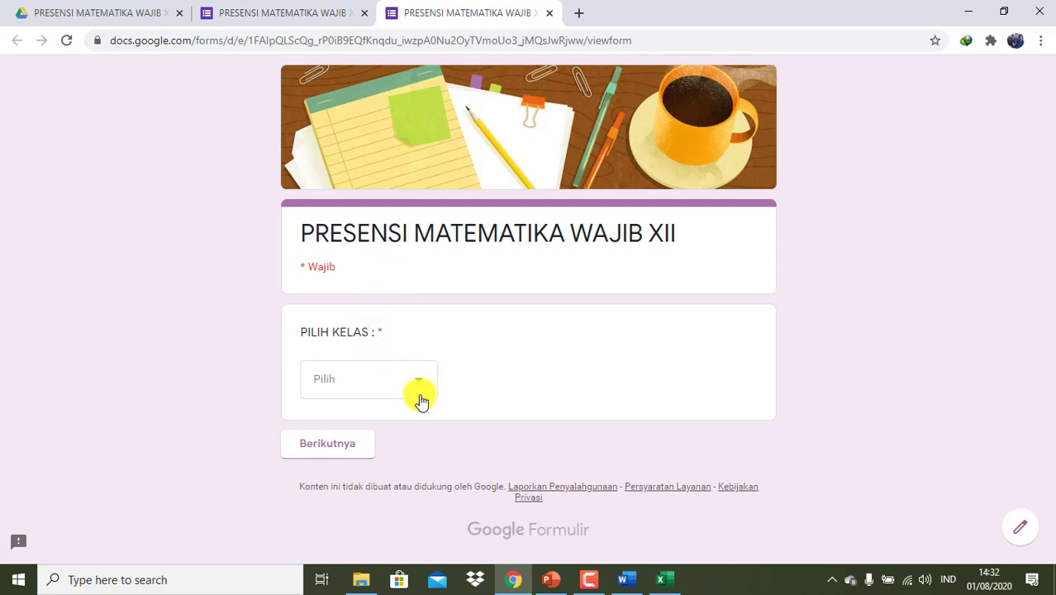
left_click(422, 387)
left_click(359, 379)
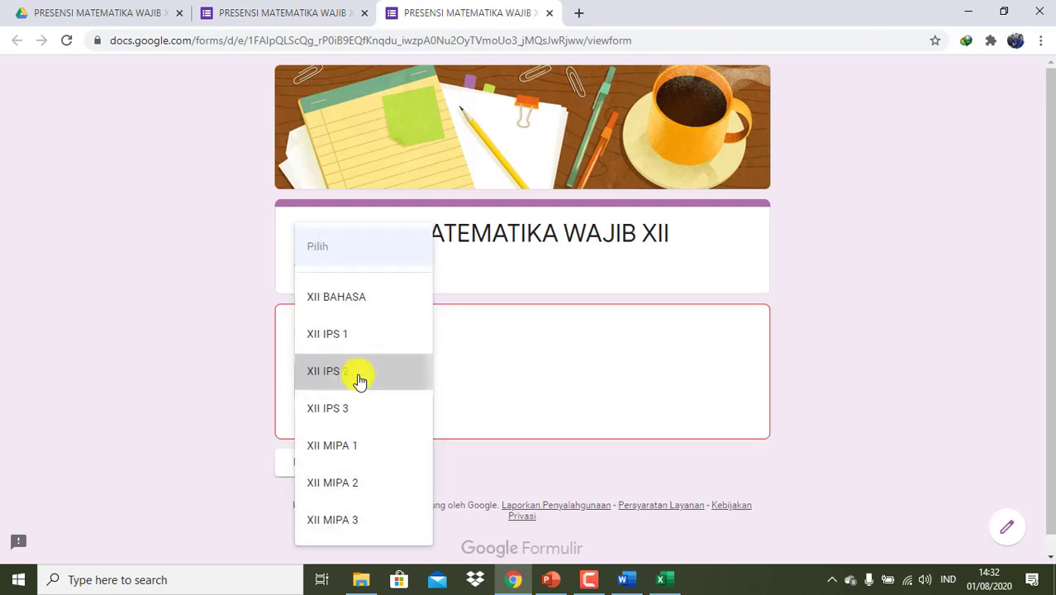
left_click(363, 447)
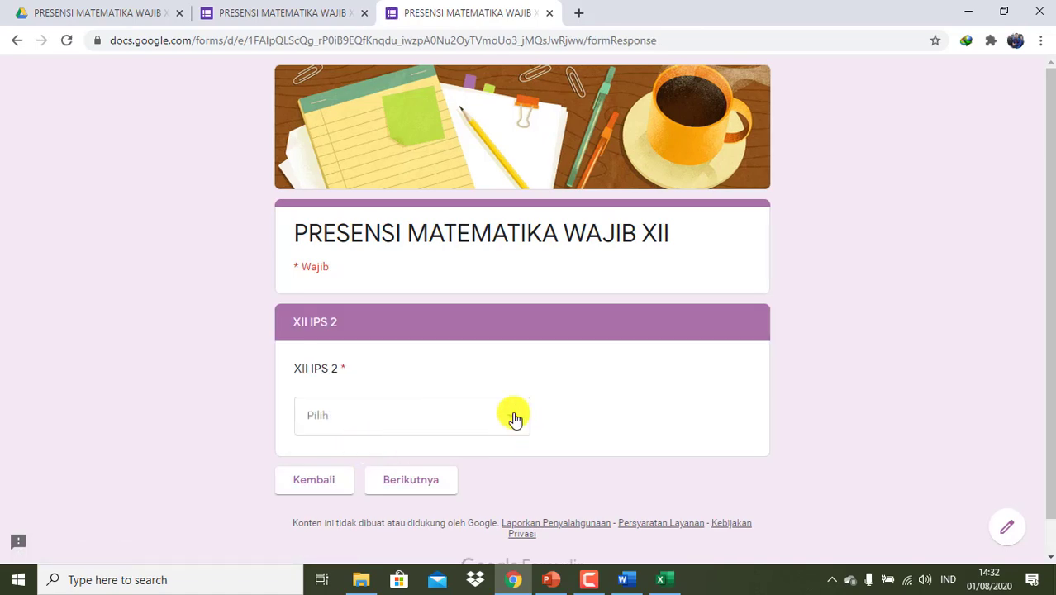
left_click(509, 417)
left_click(425, 406)
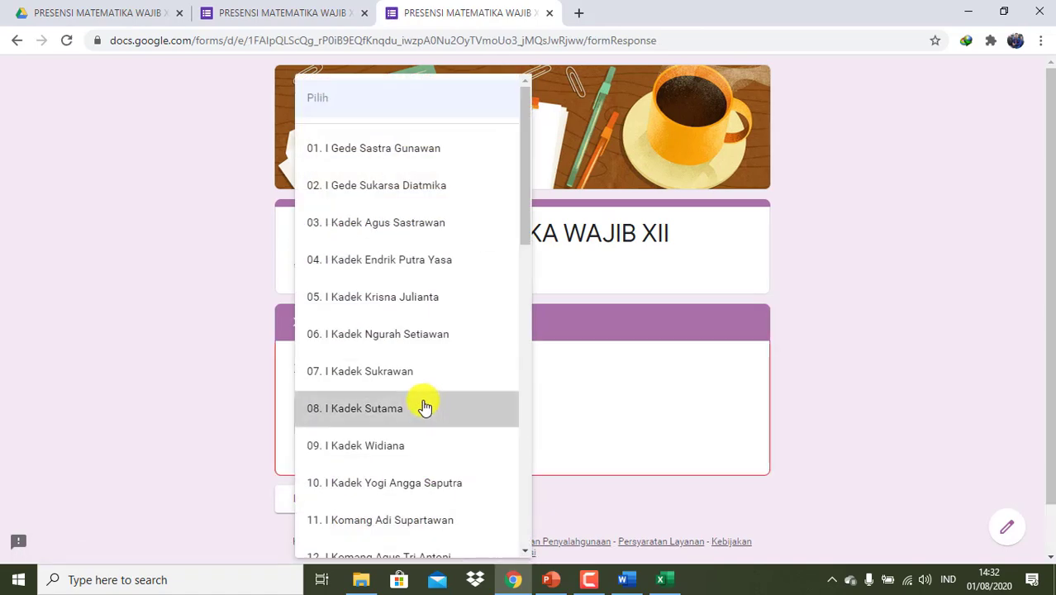
left_click(399, 483)
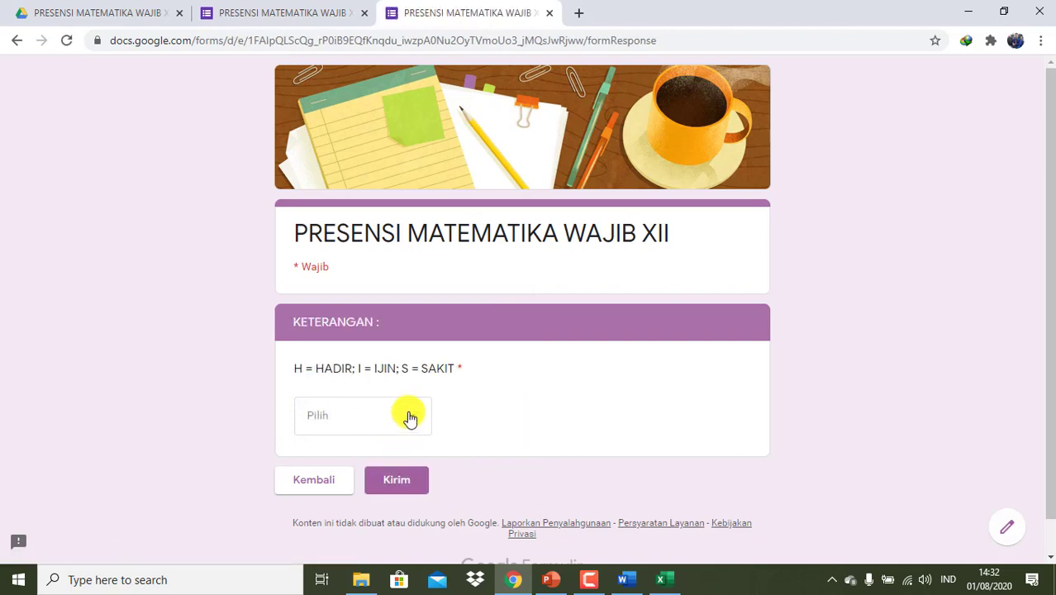
left_click(410, 417)
left_click(361, 446)
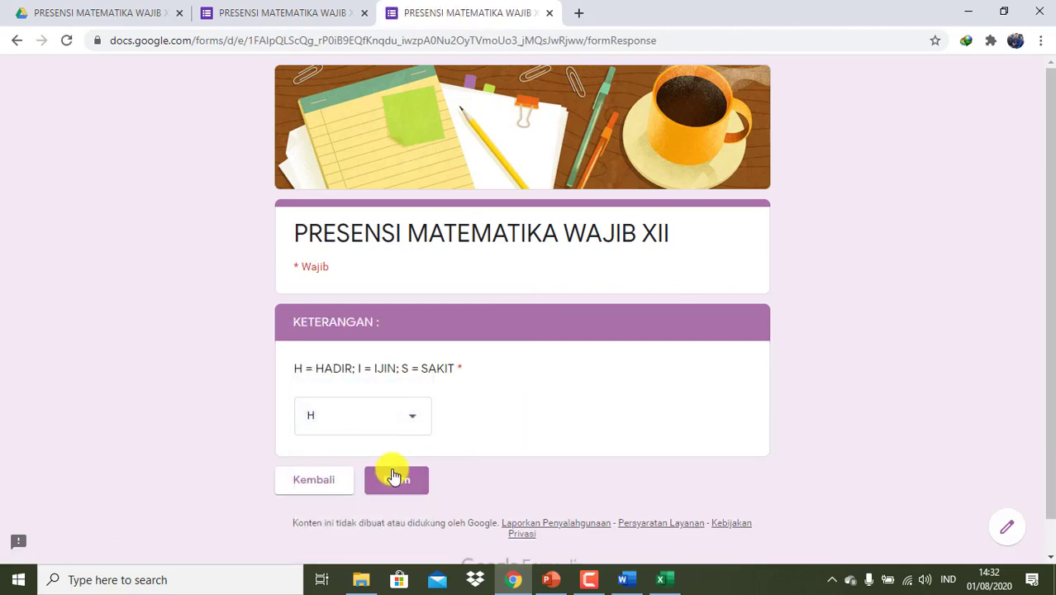
left_click(394, 477)
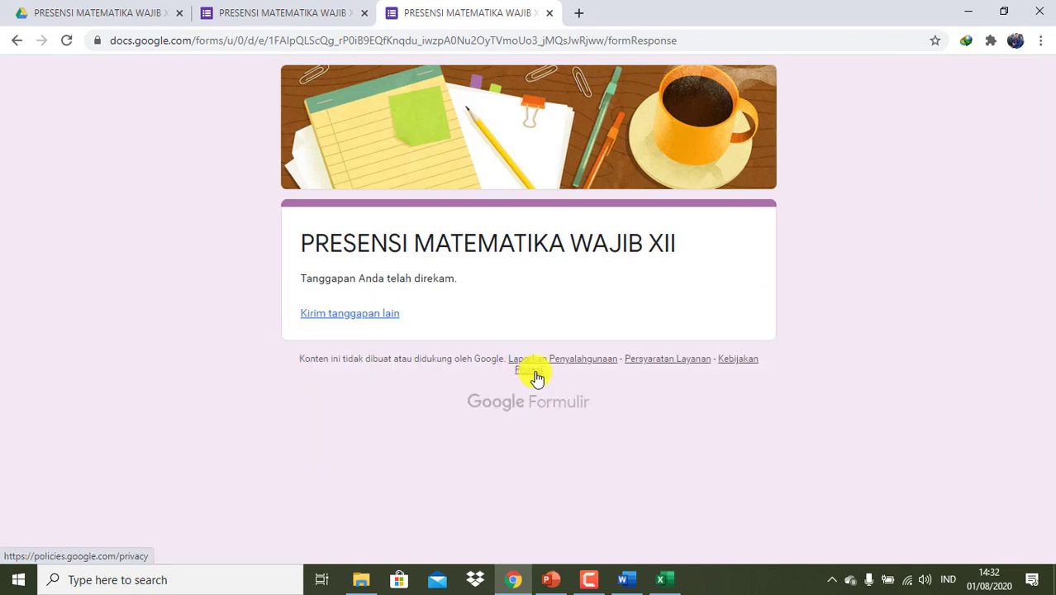
- Submit another response for class XII MIPA 2, student 09, marked I
left_click(376, 315)
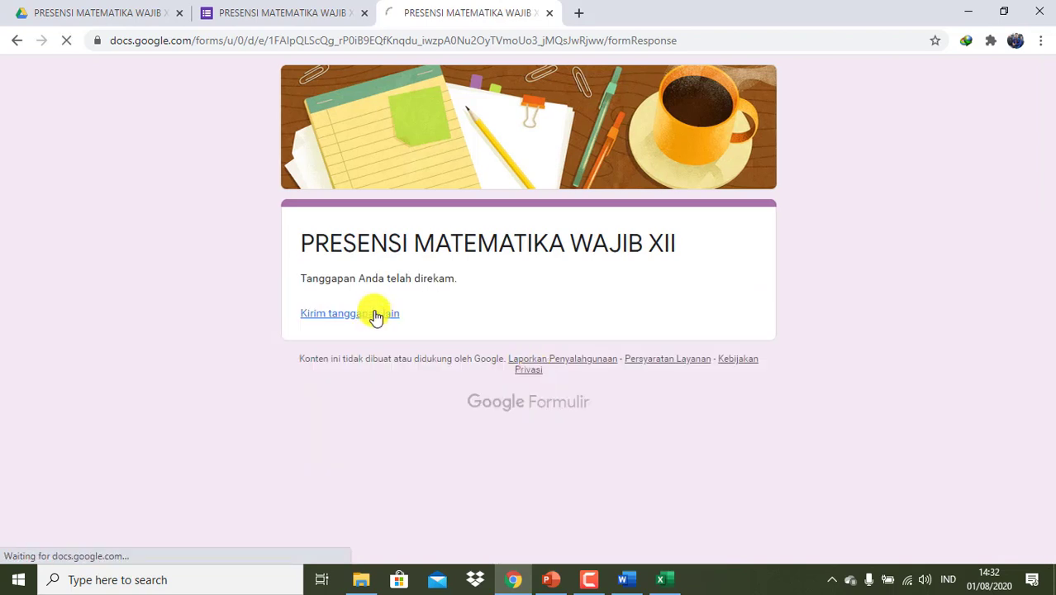
left_click(415, 381)
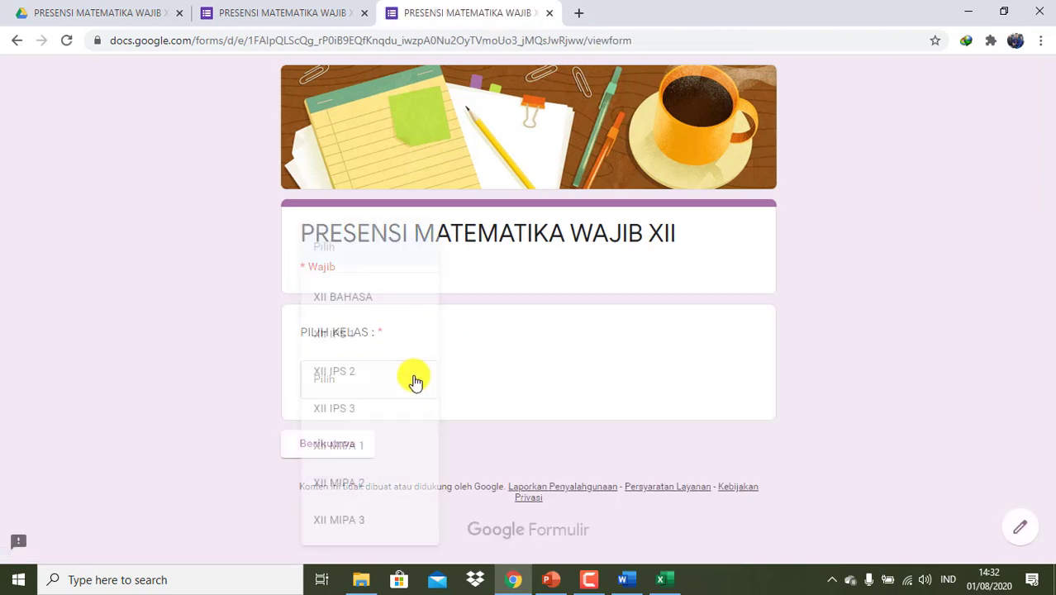
left_click(352, 486)
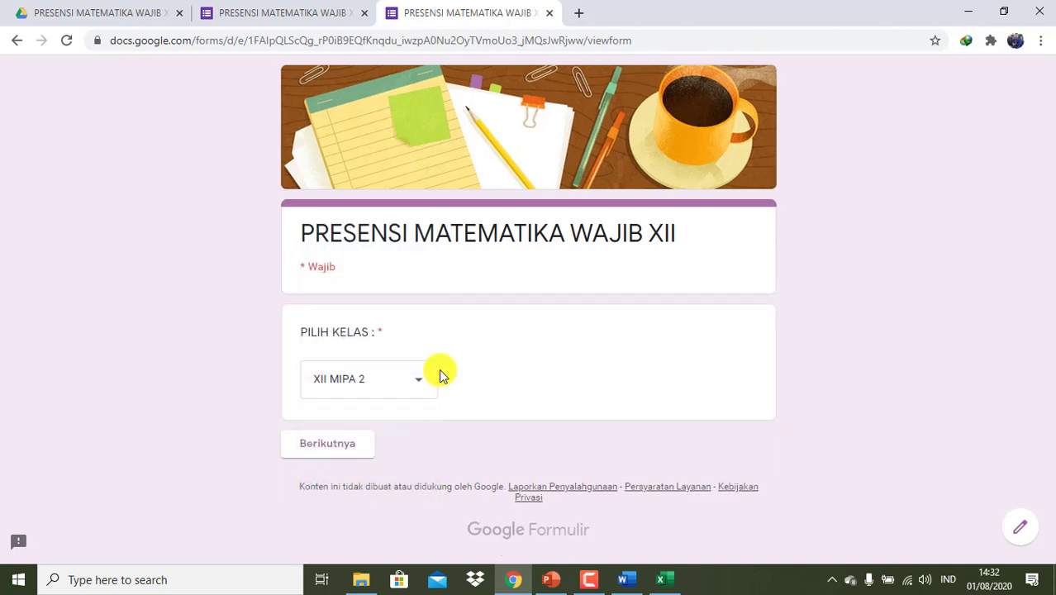
left_click(327, 446)
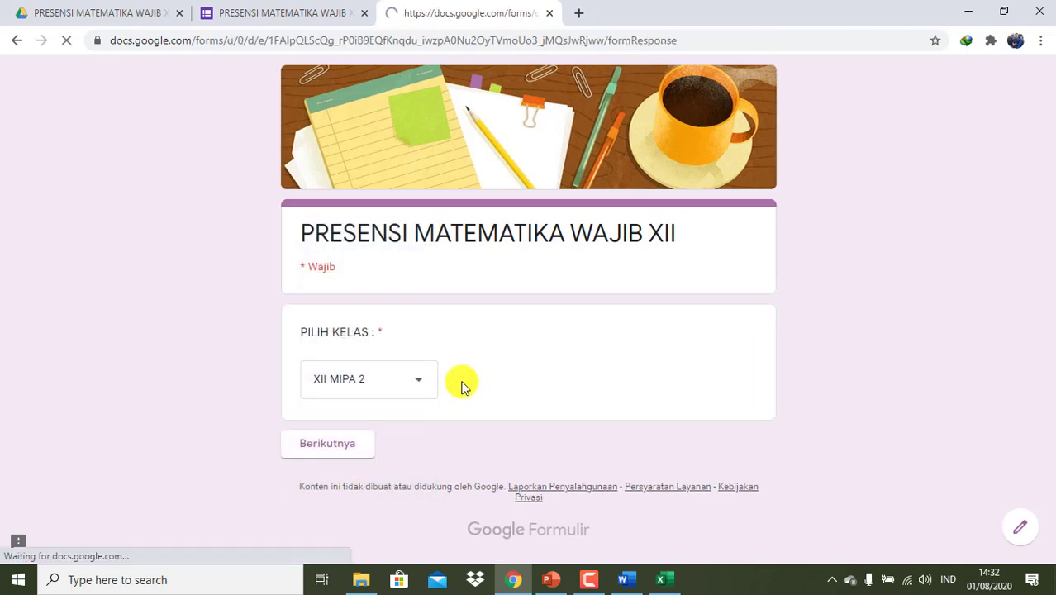
left_click(483, 415)
left_click(395, 446)
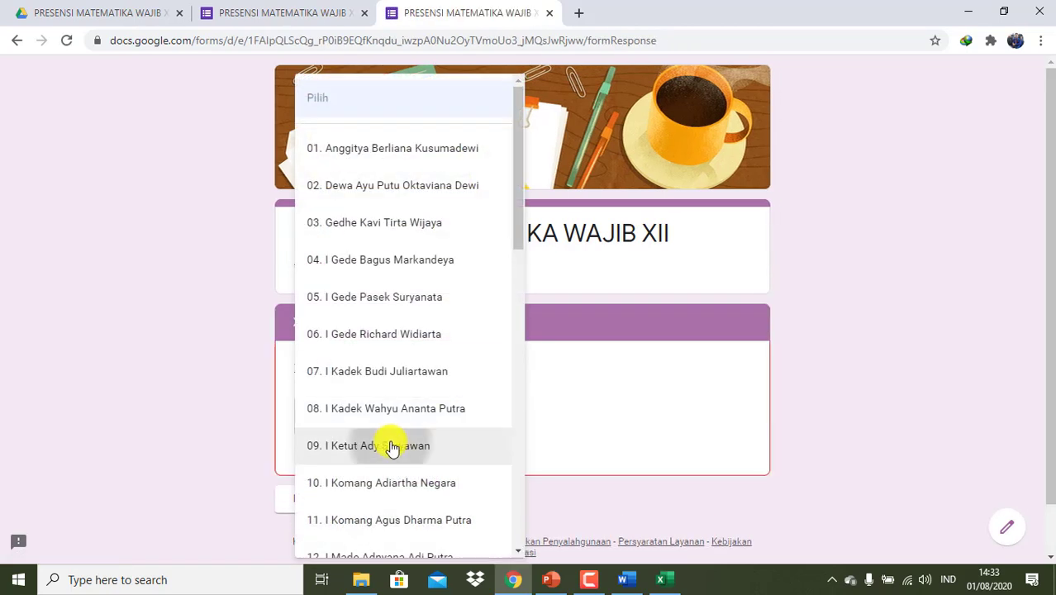
left_click(406, 481)
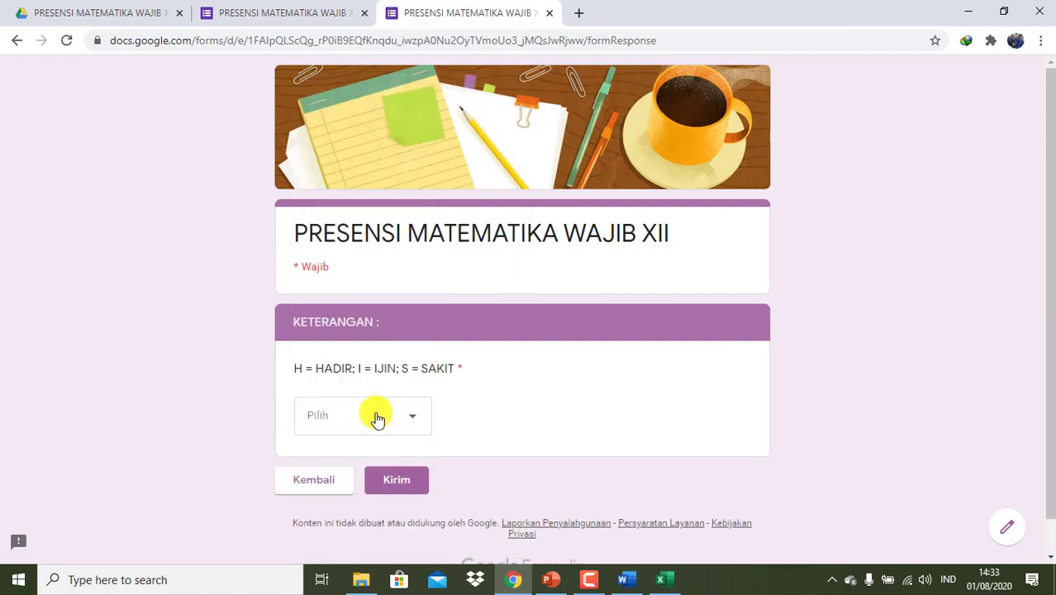
left_click(376, 419)
left_click(331, 482)
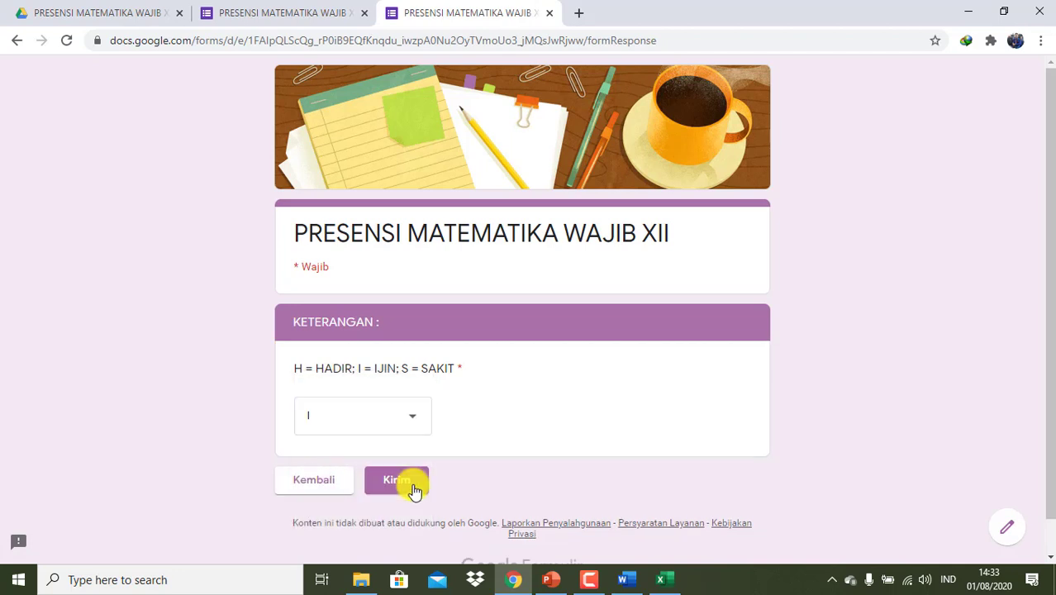
left_click(412, 487)
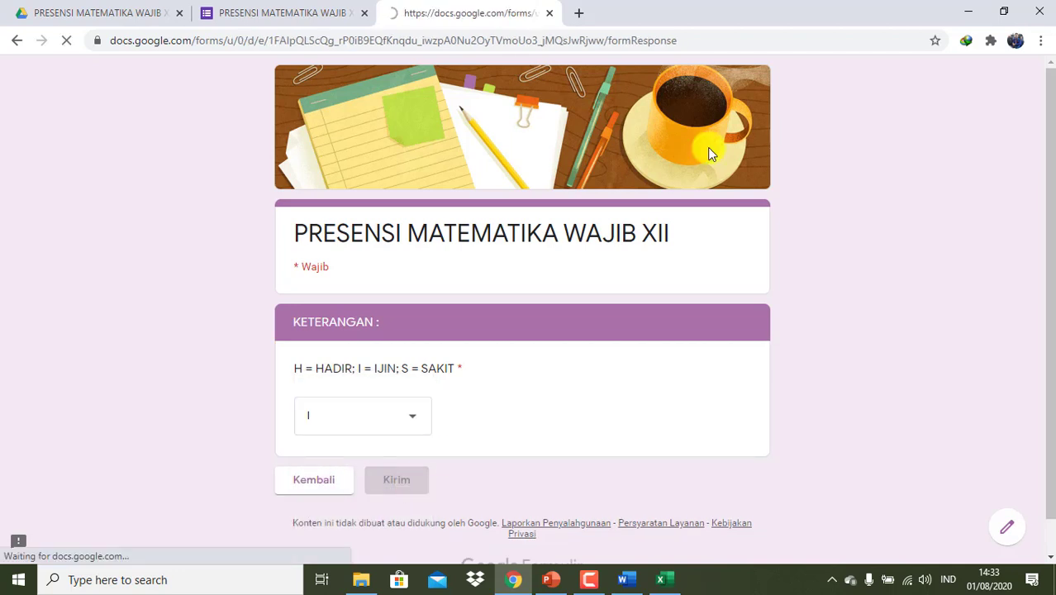
- Close the preview and open the 2 collected responses as a Google Sheets spreadsheet
left_click(549, 13)
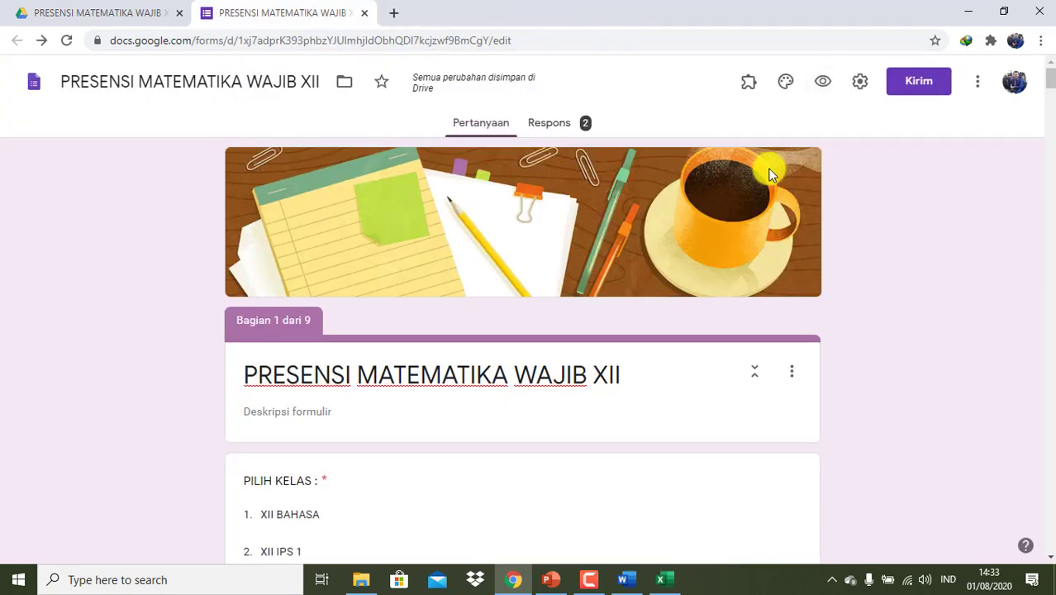
left_click(570, 124)
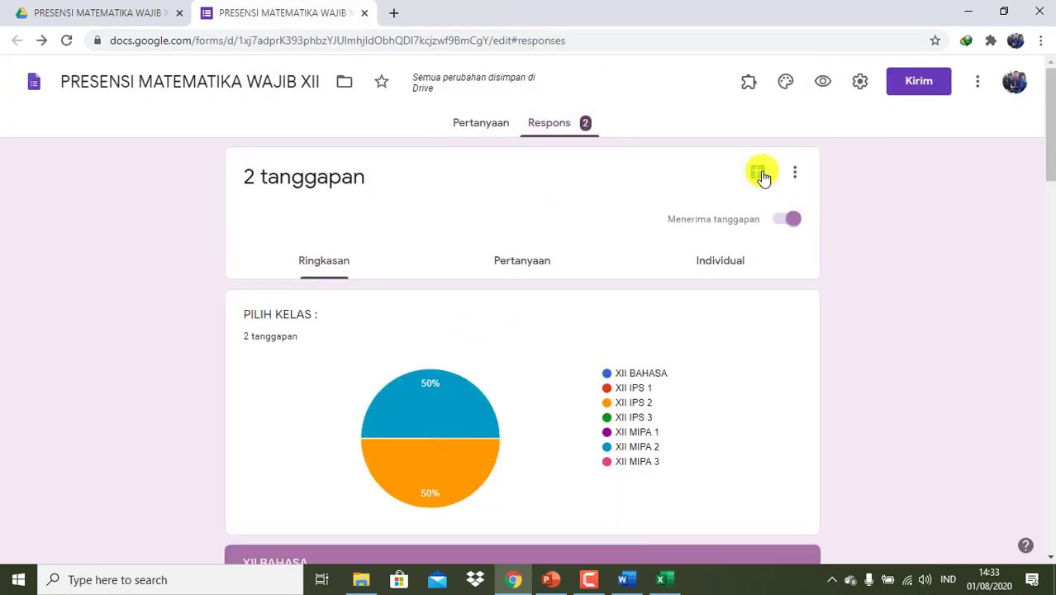
left_click(762, 176)
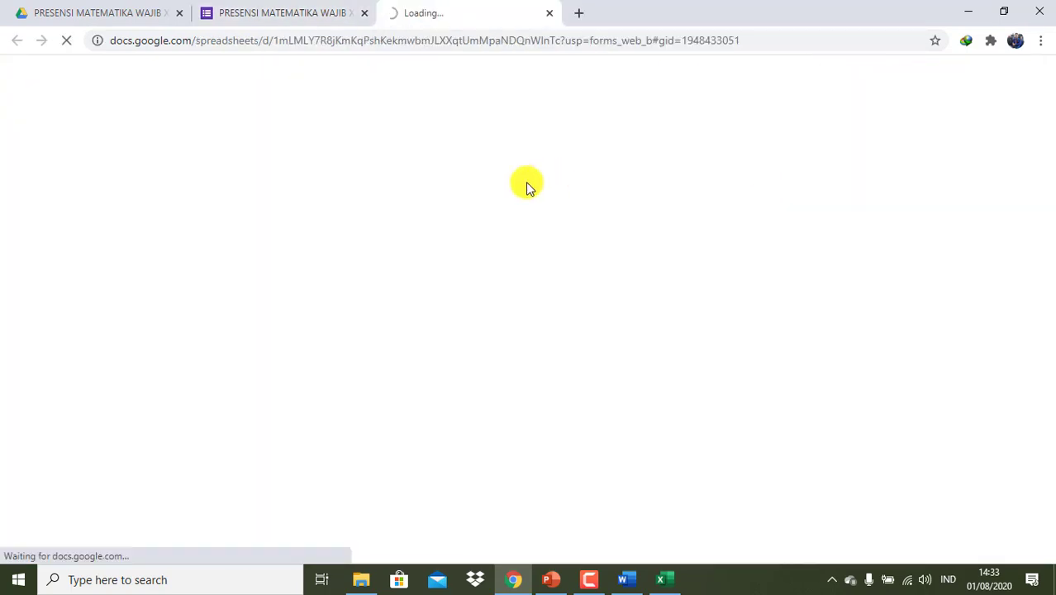
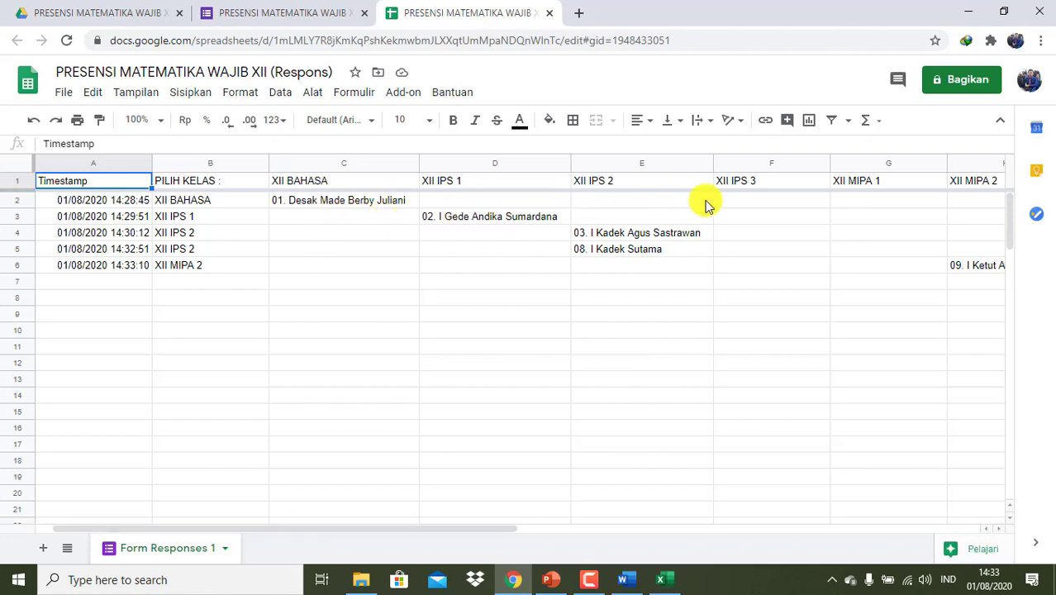
- Close the responses spreadsheet window and adjust the screen layout
left_click_drag(351, 532, 286, 530)
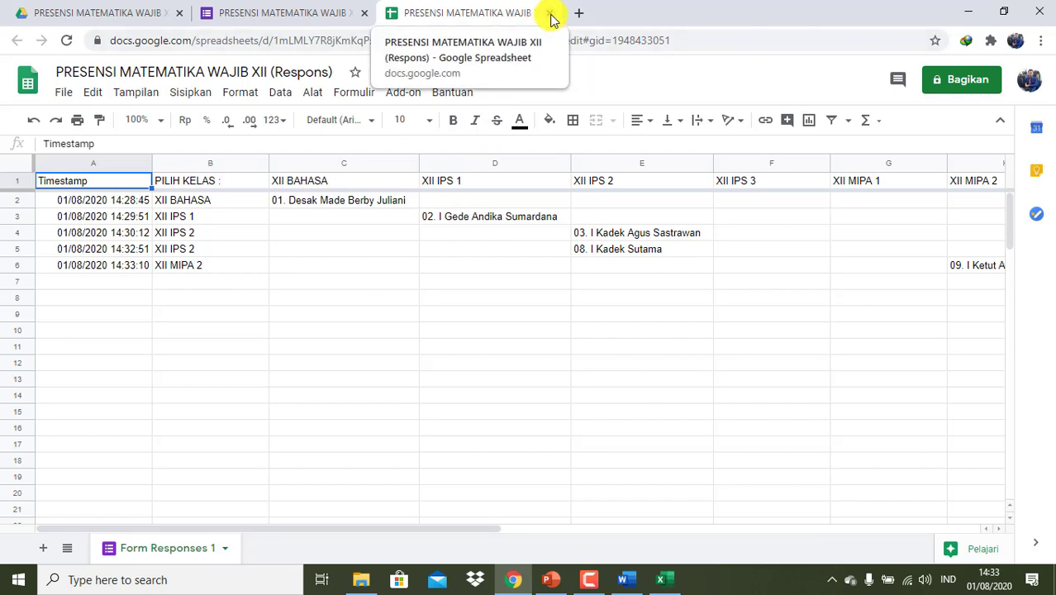
left_click(549, 14)
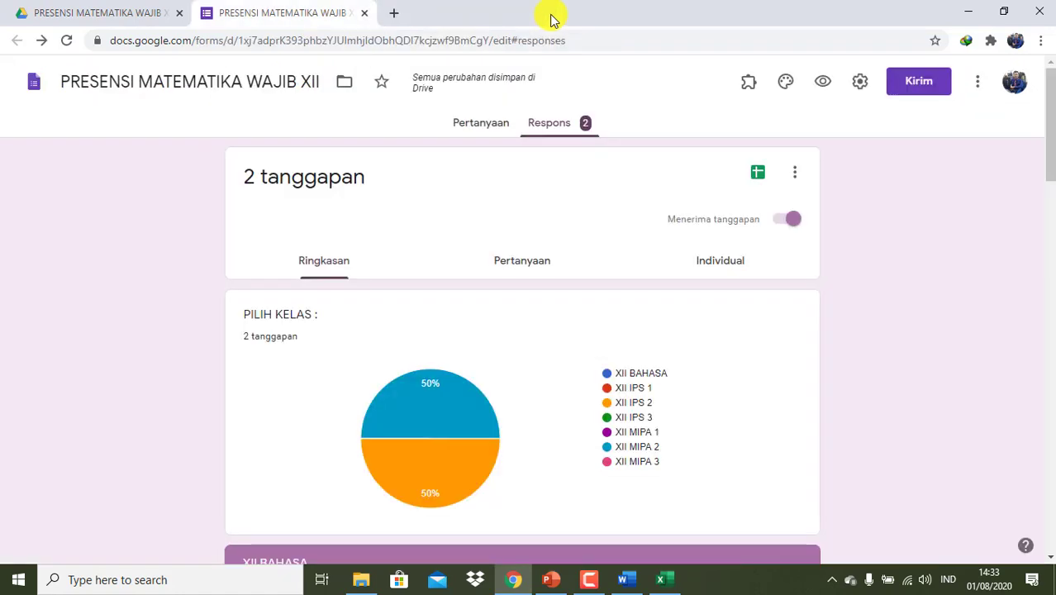
left_click(600, 578)
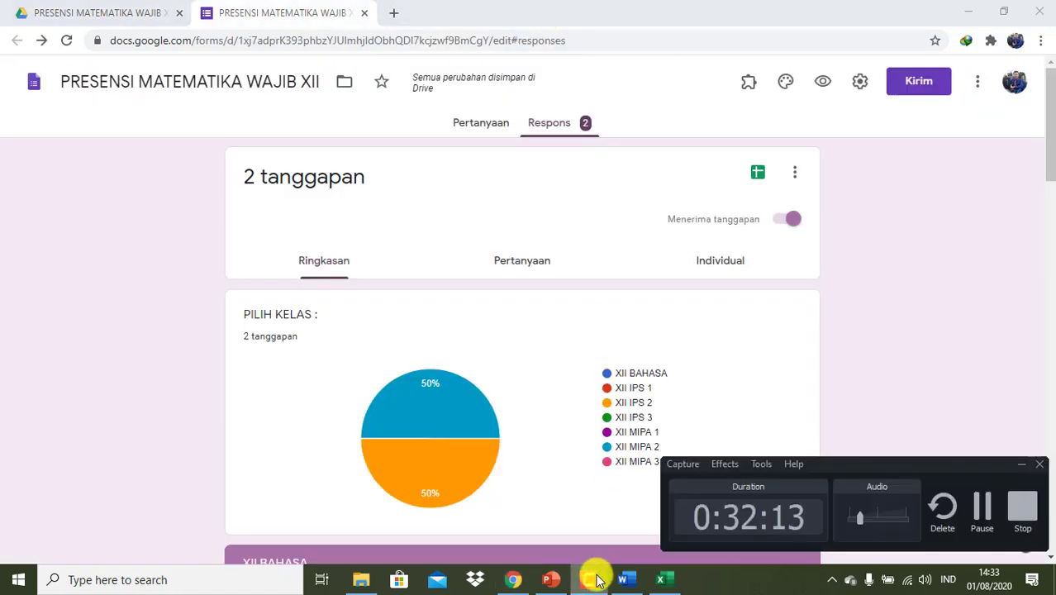
left_click(984, 512)
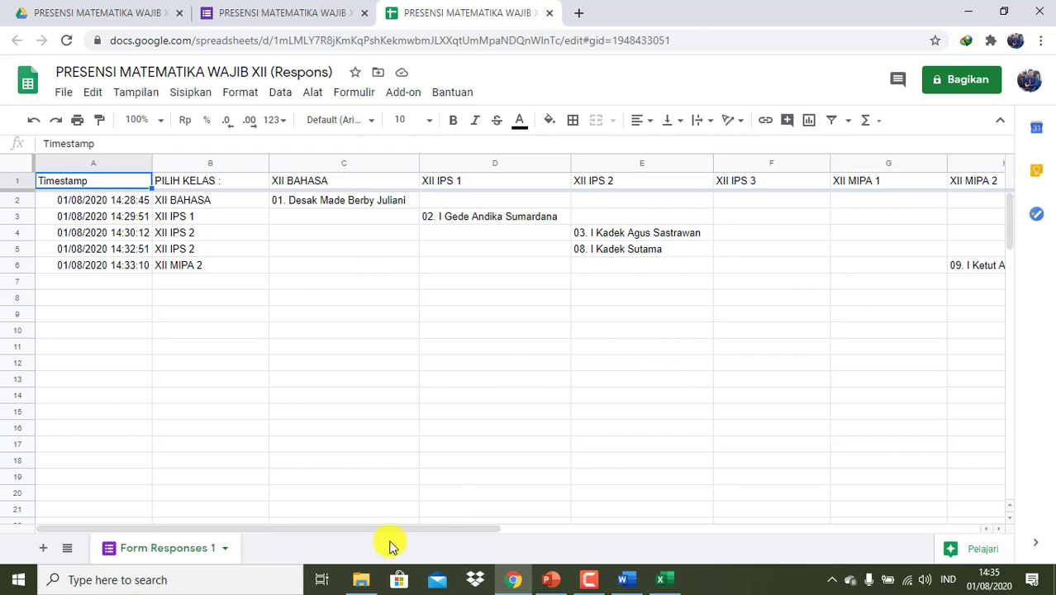
left_click_drag(415, 528, 299, 520)
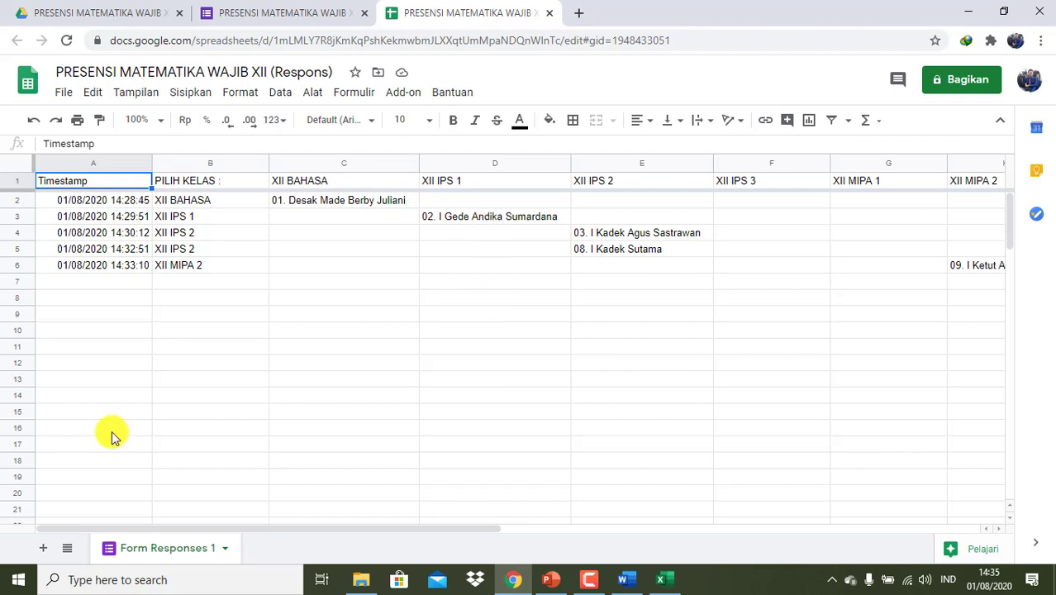
- Add a new blank sheet and rename it KODE
left_click(43, 549)
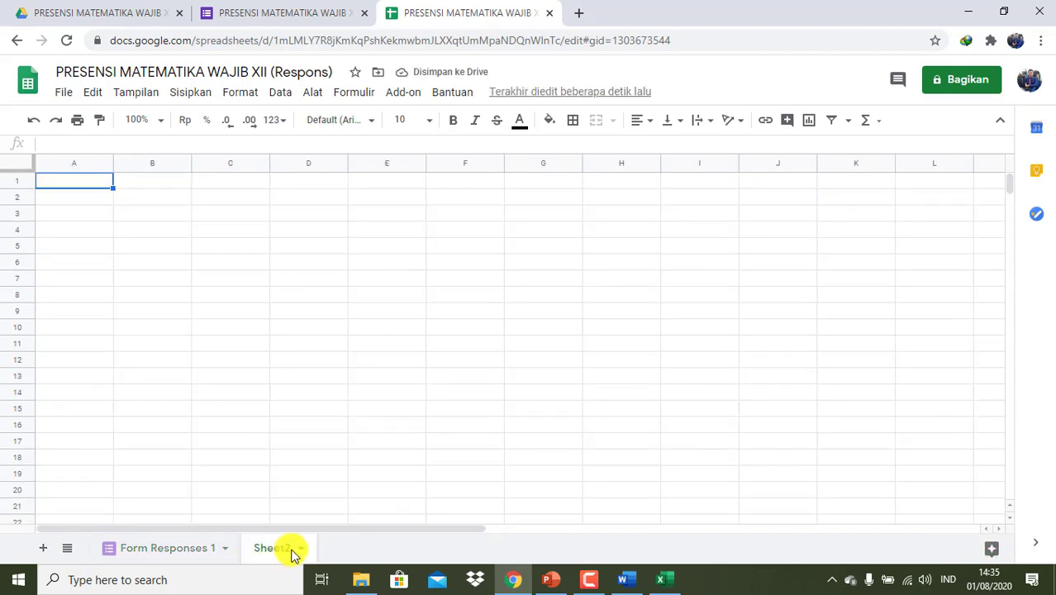
left_click(292, 550)
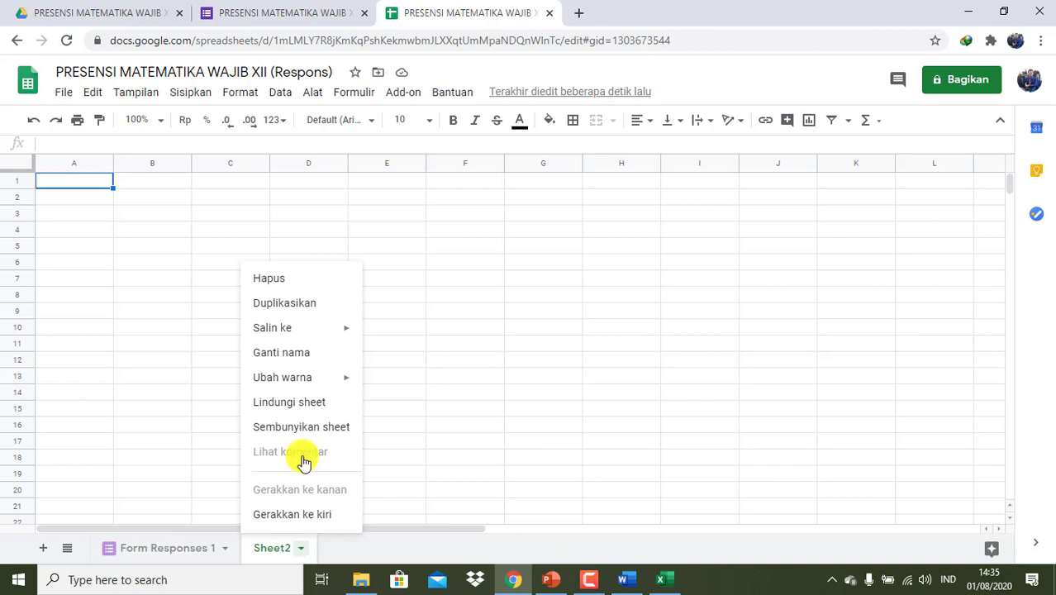
left_click(301, 354)
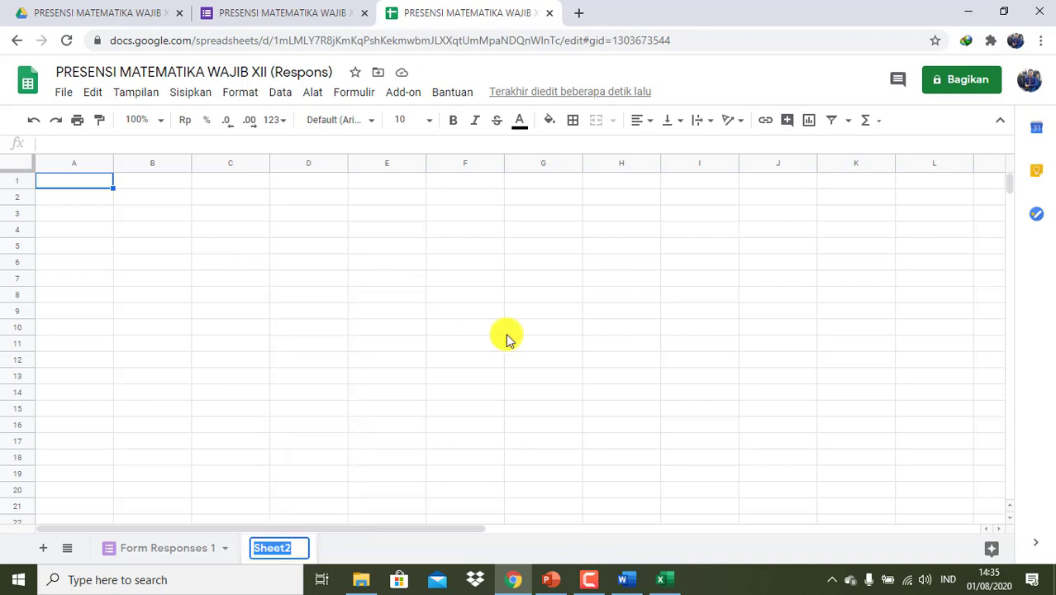
type("KODE")
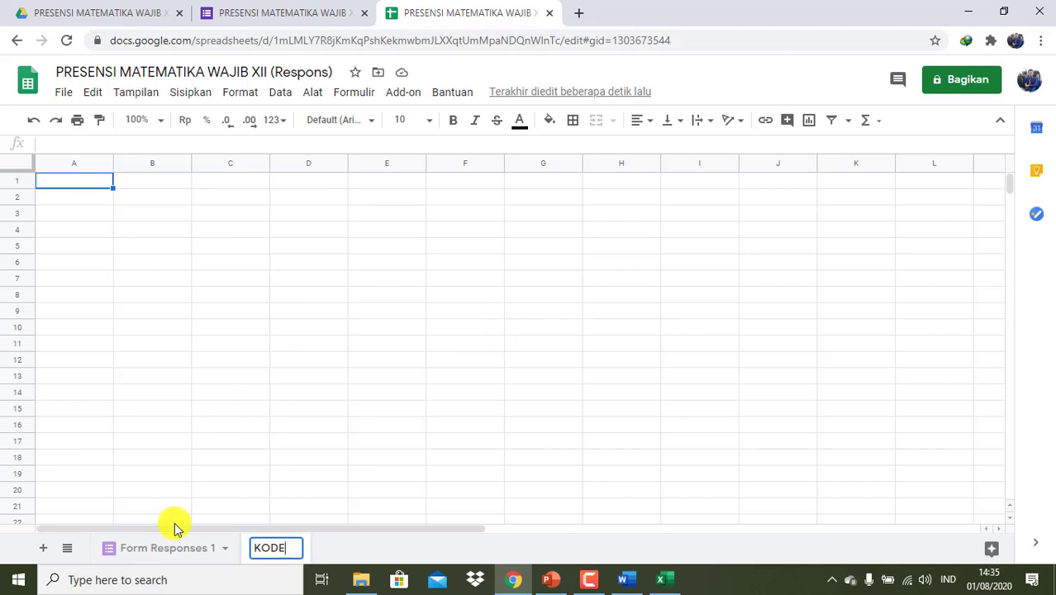
left_click(164, 551)
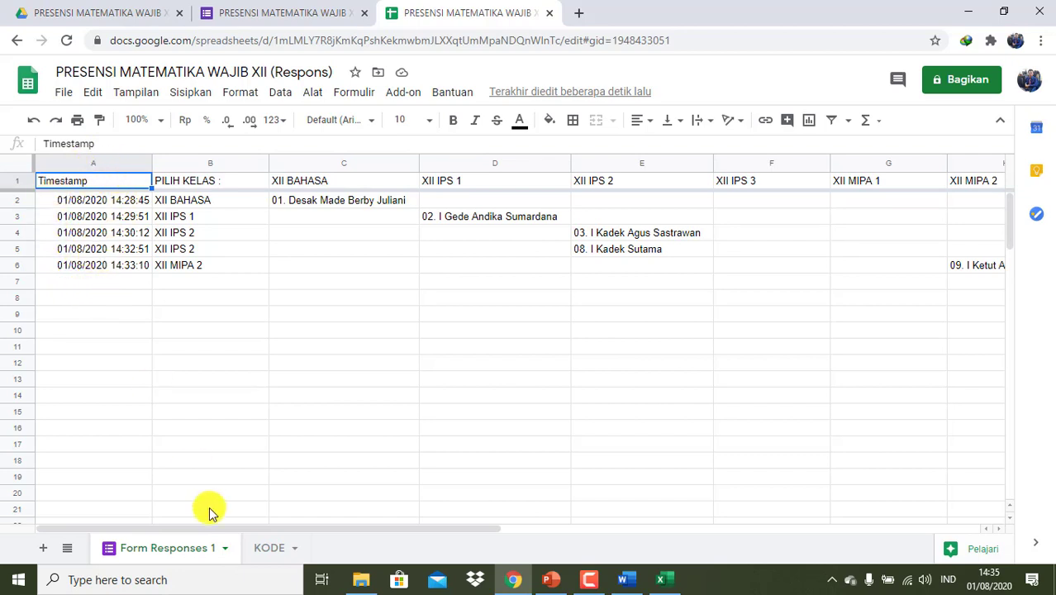
- Rename Form Responses 1 to RESPON, then open the empty KODE sheet
left_click(215, 552)
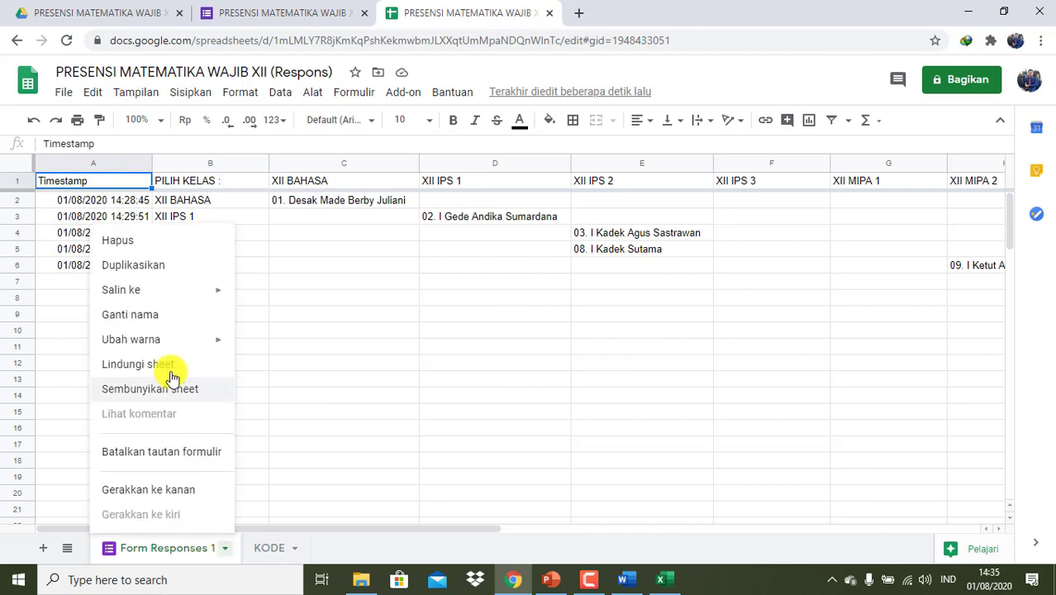
left_click(161, 325)
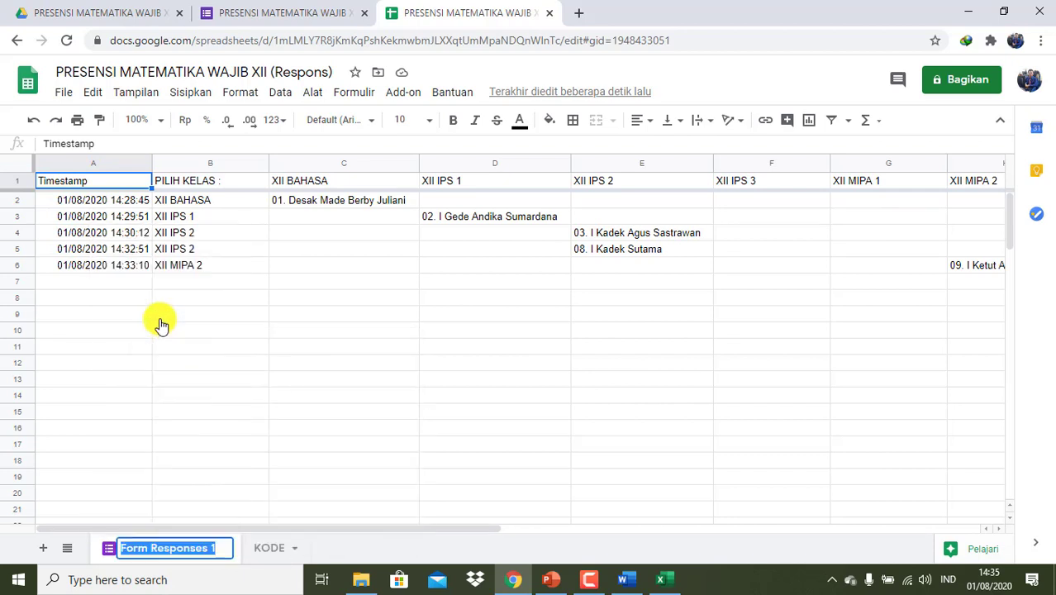
type("RESPON")
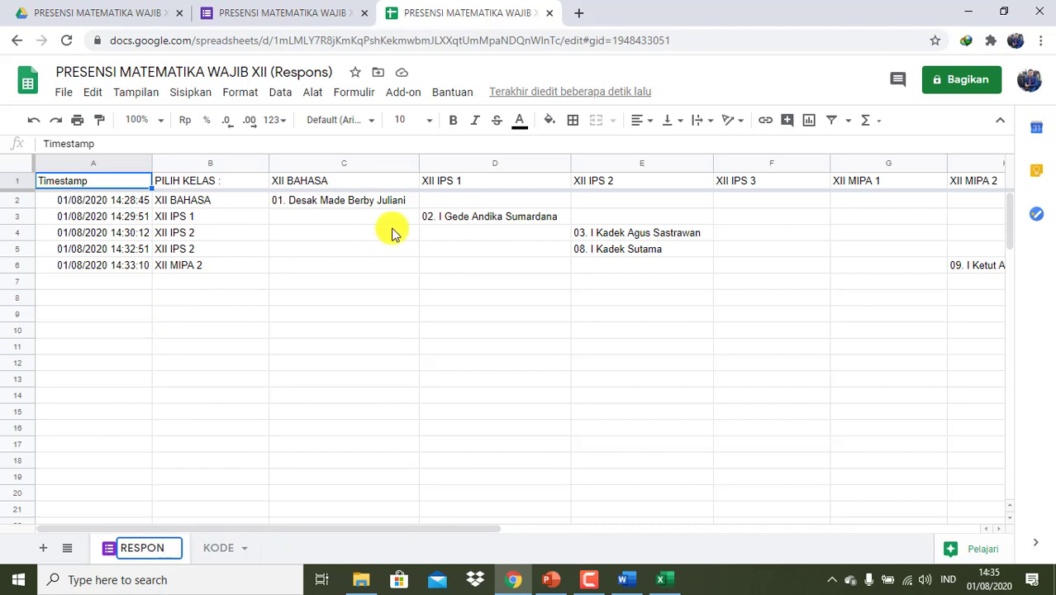
left_click(392, 285)
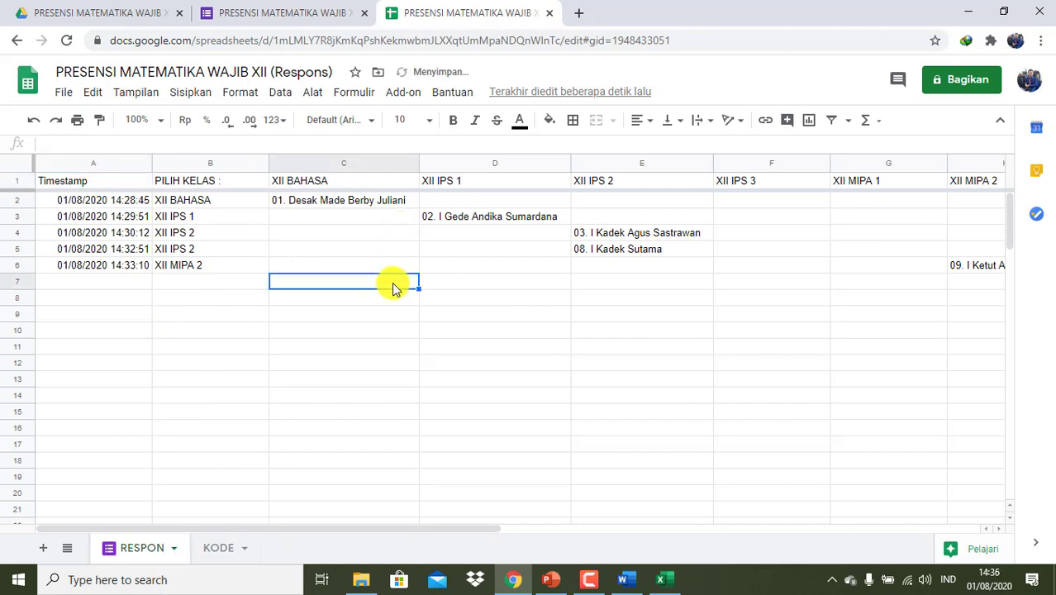
left_click(218, 548)
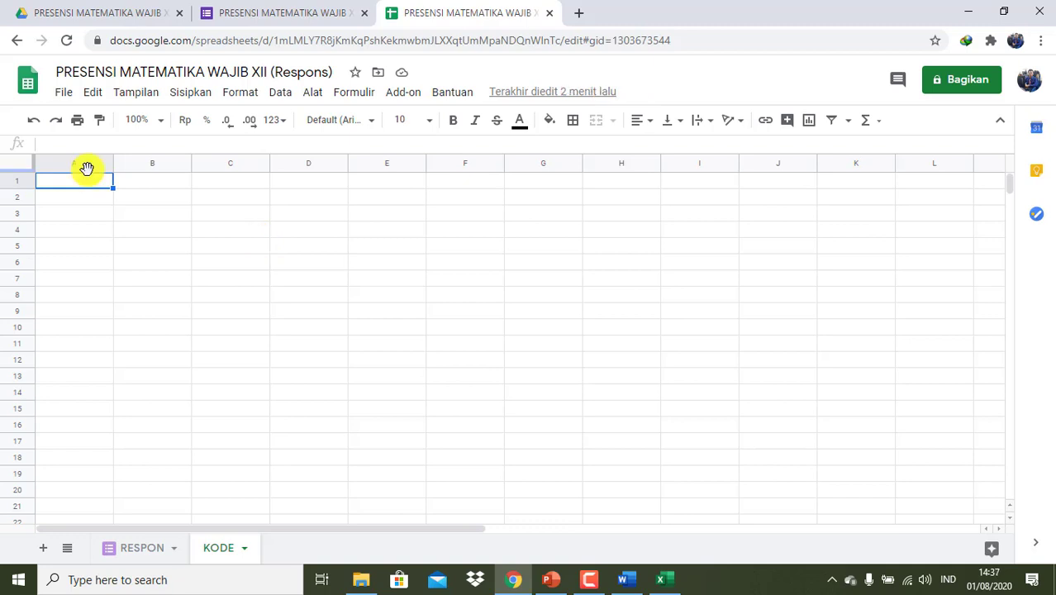
- Enter =ARRAYFORMULA(RESPON!A1:A) in KODE cell A1 and widen column A
type("=ARRAY")
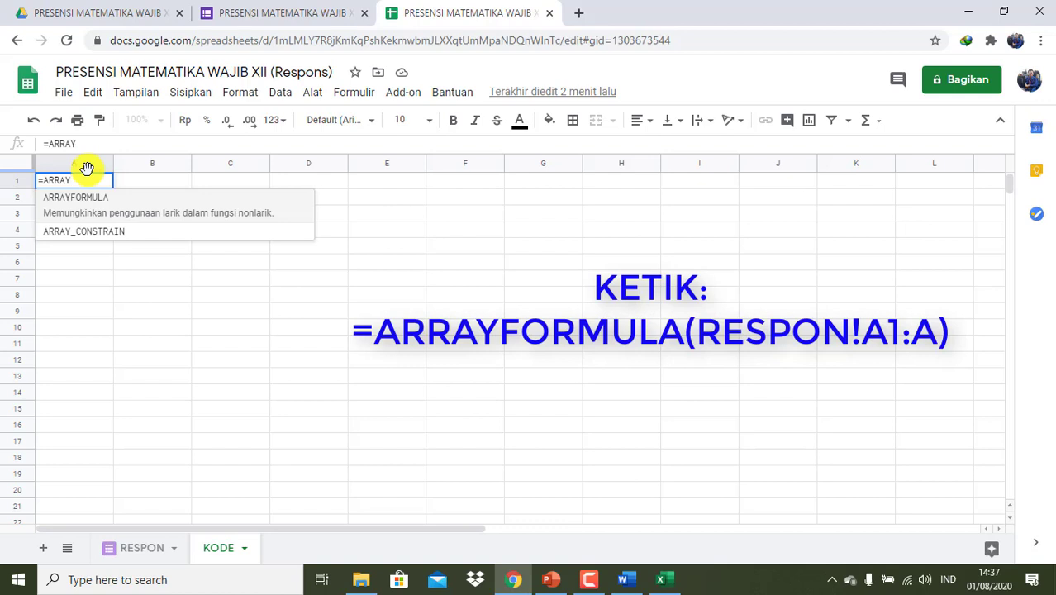
left_click(83, 207)
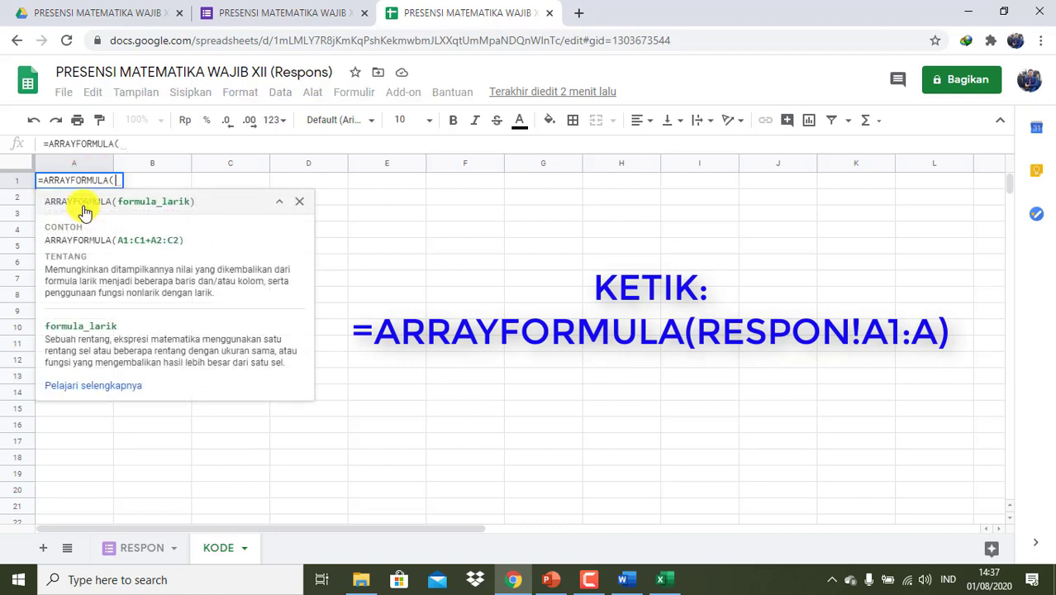
type("R")
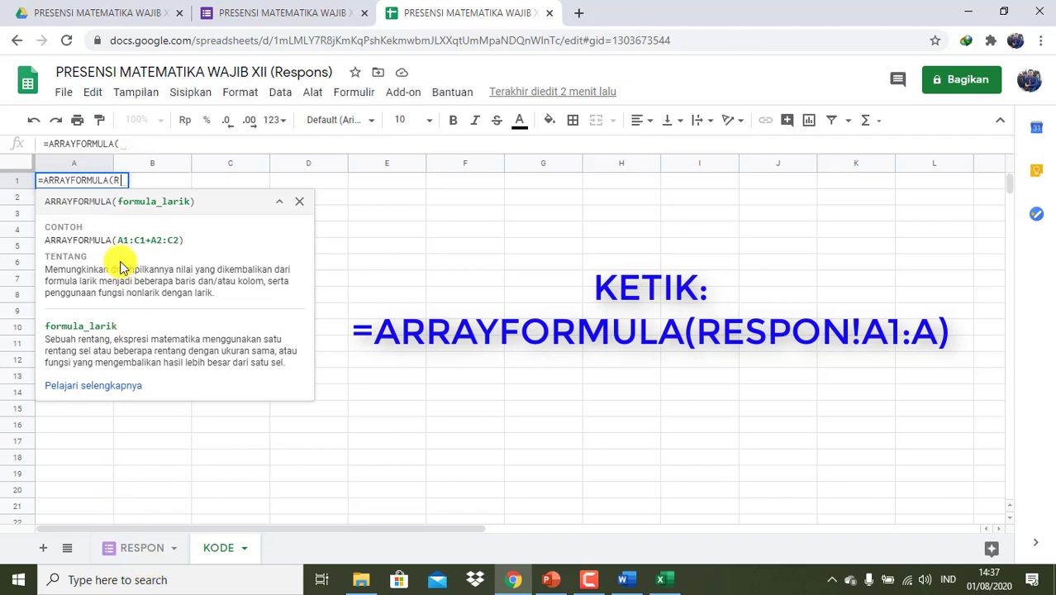
type("ESPON!A")
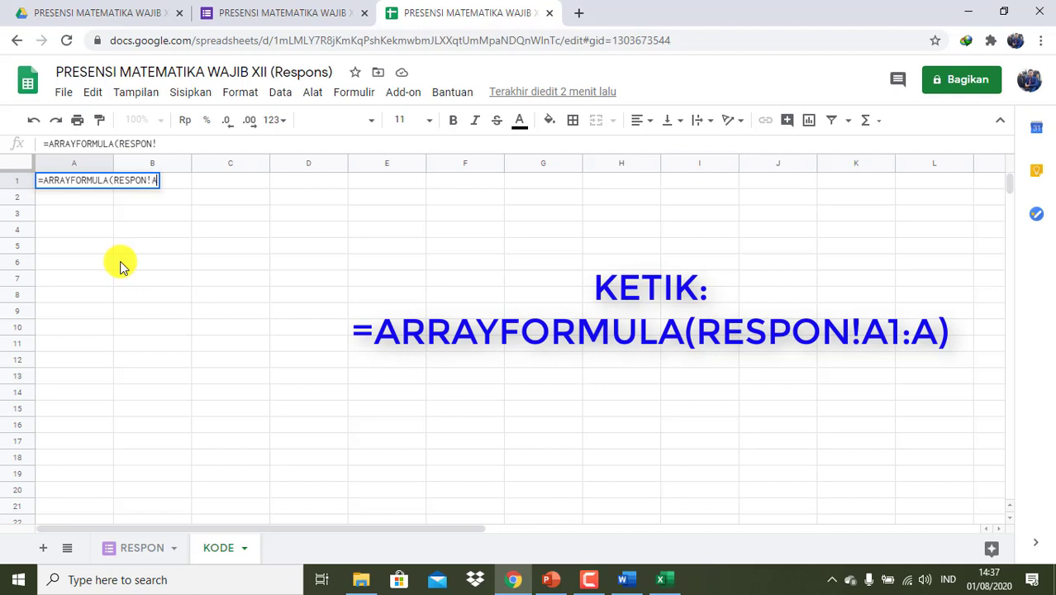
type("1:A")
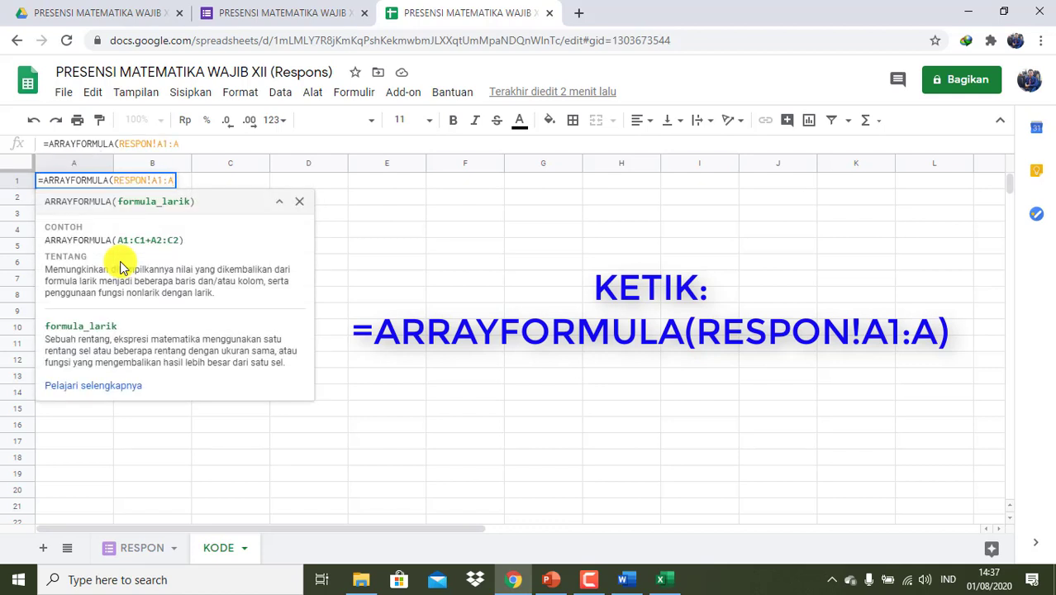
type(")")
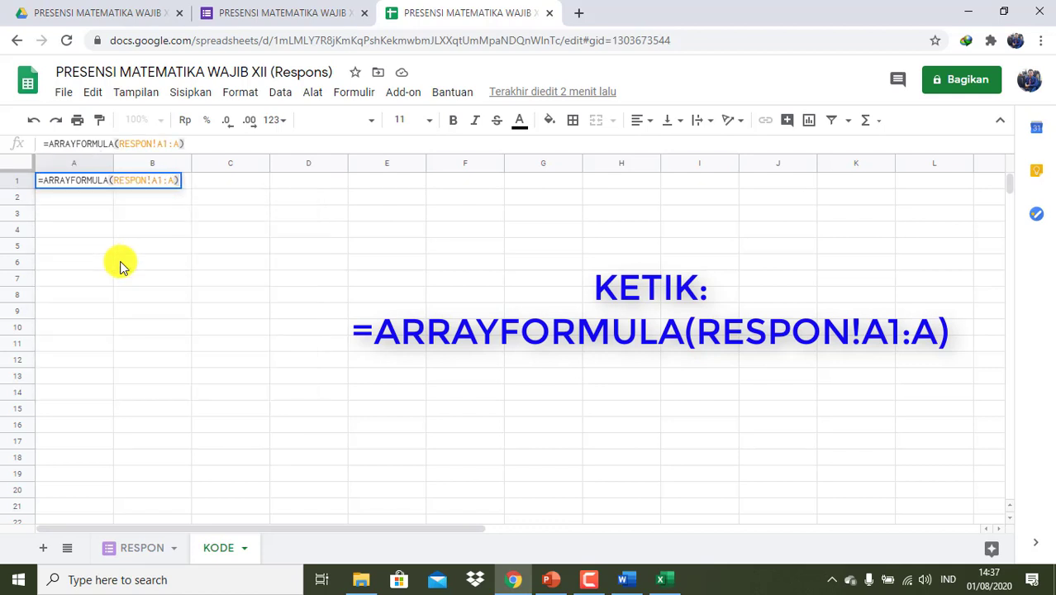
key("Return")
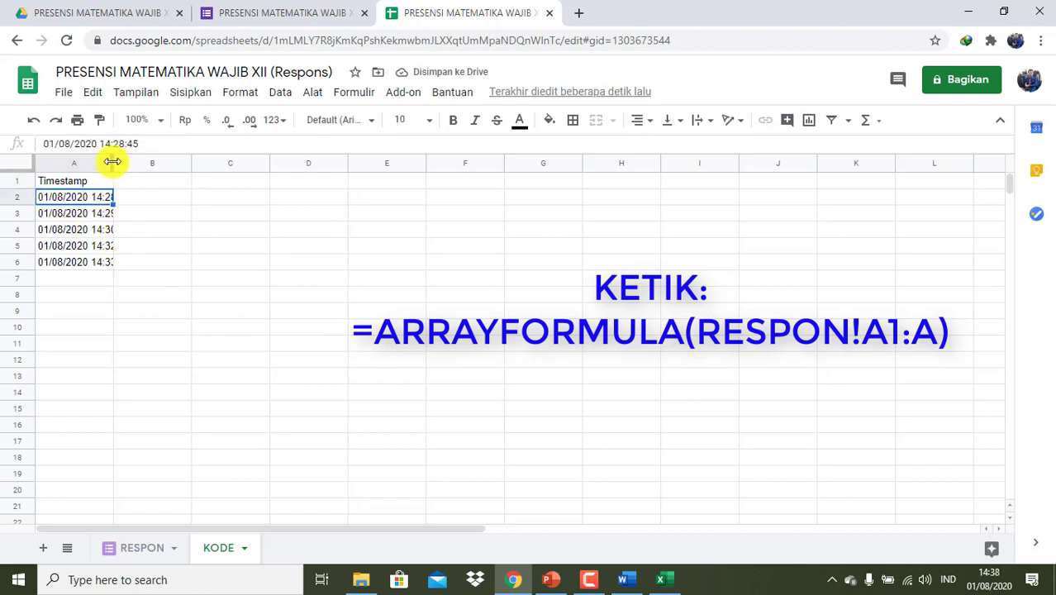
left_click_drag(112, 162, 142, 158)
- Compare with the RESPON sheet, then return to KODE and select B1
left_click(122, 547)
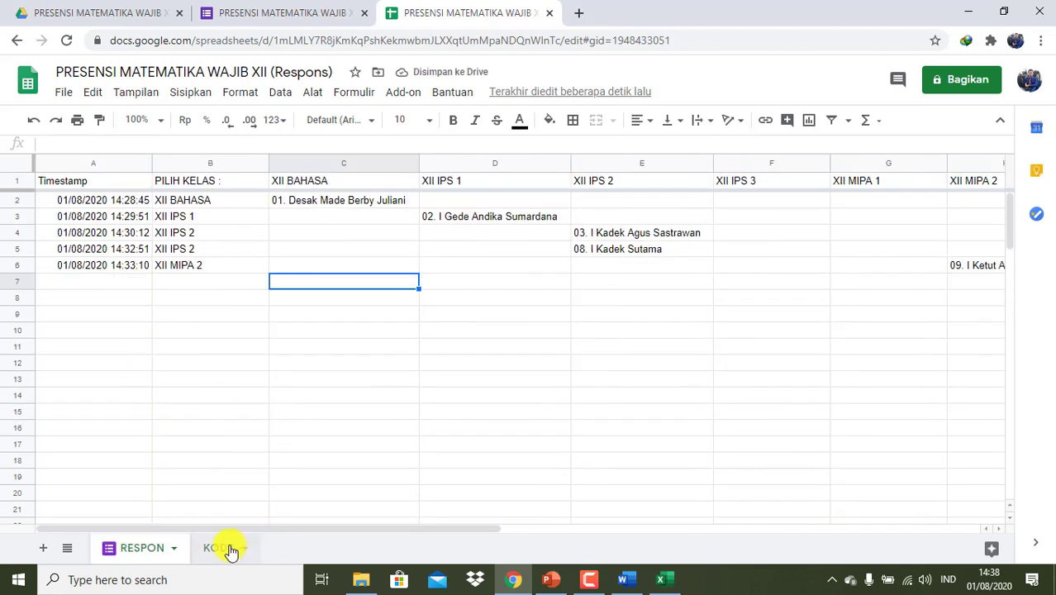
scroll(212, 399, "down", 5)
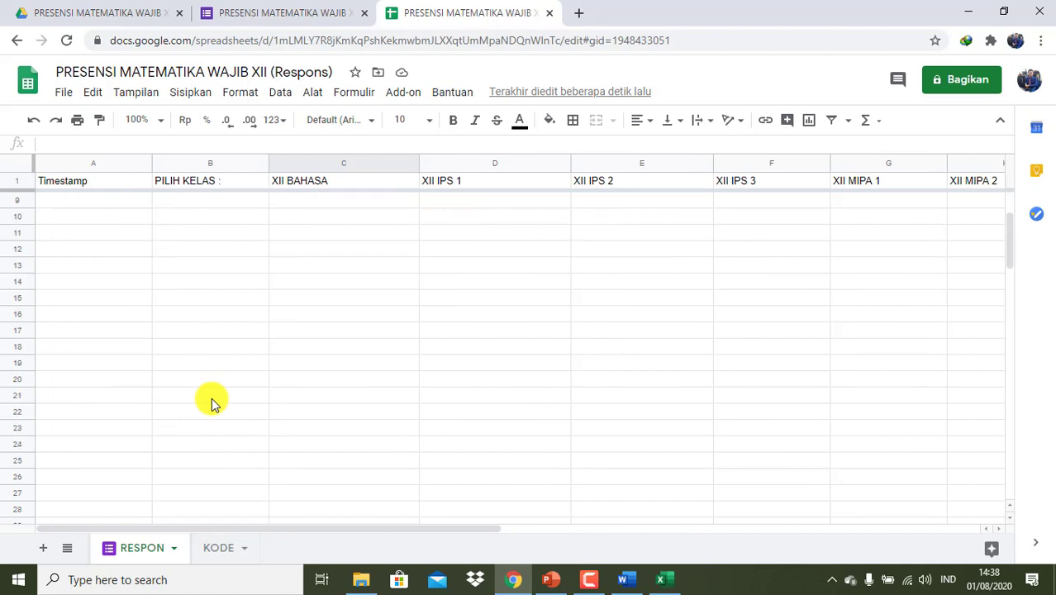
scroll(211, 399, "up", 5)
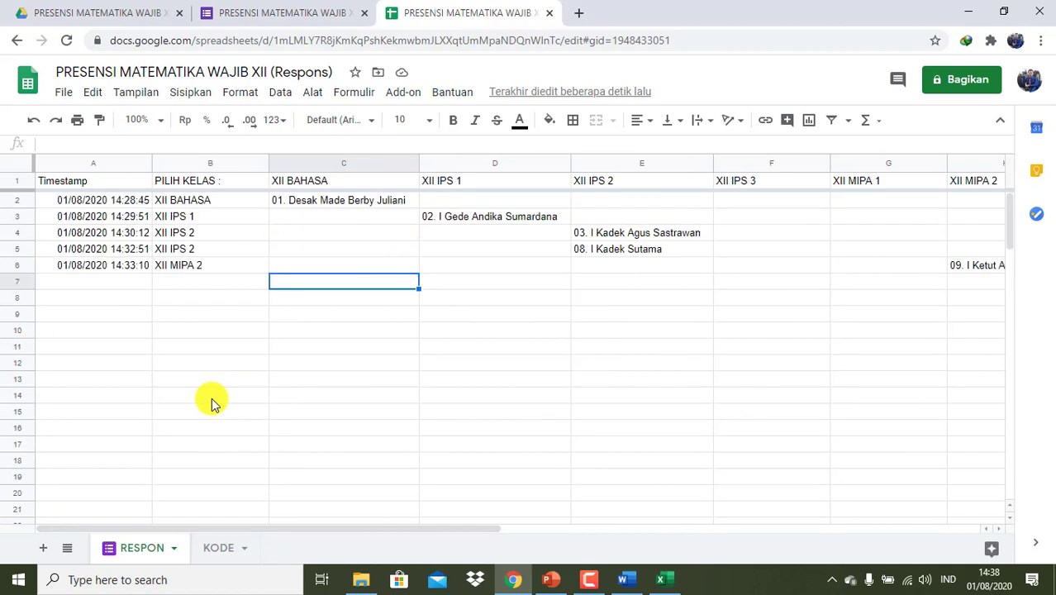
left_click(220, 549)
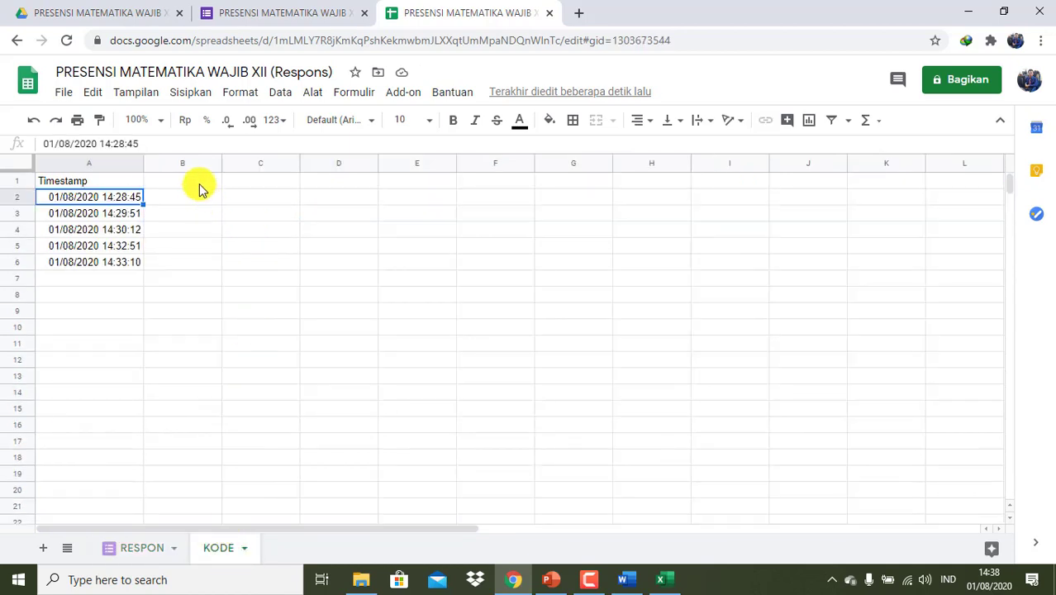
left_click(199, 187)
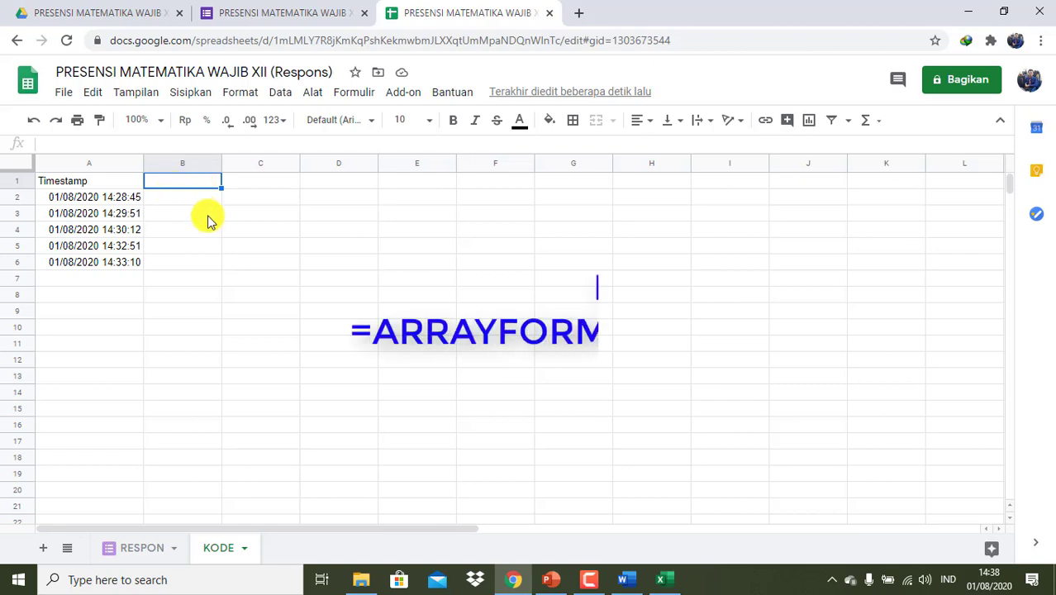
- Add the KELAS header in B1 and =ARRAYFORMULA(RESPON!B2:B) in B2
type("KELAS")
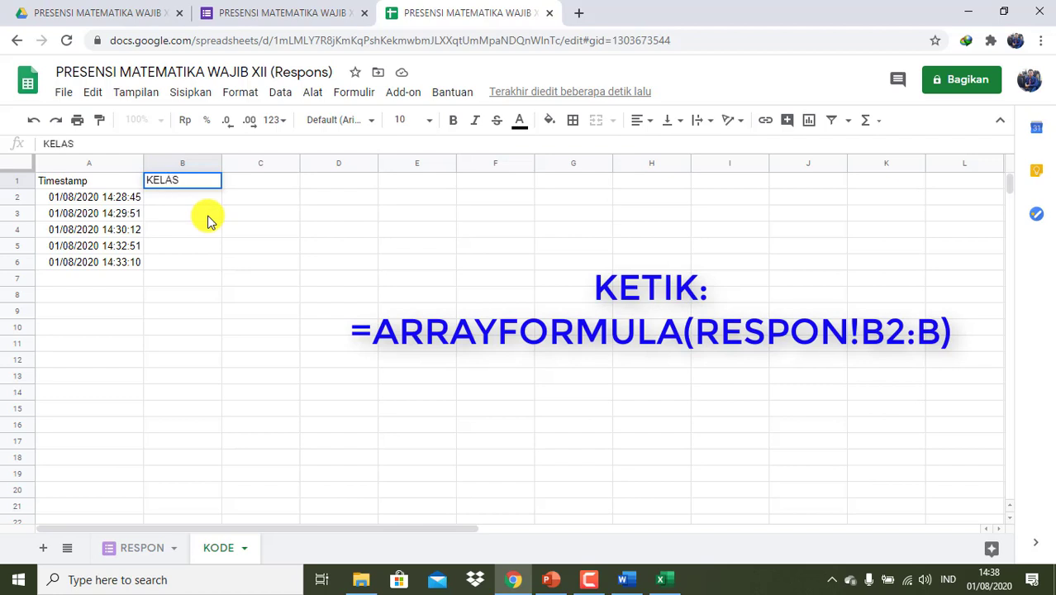
key("Return")
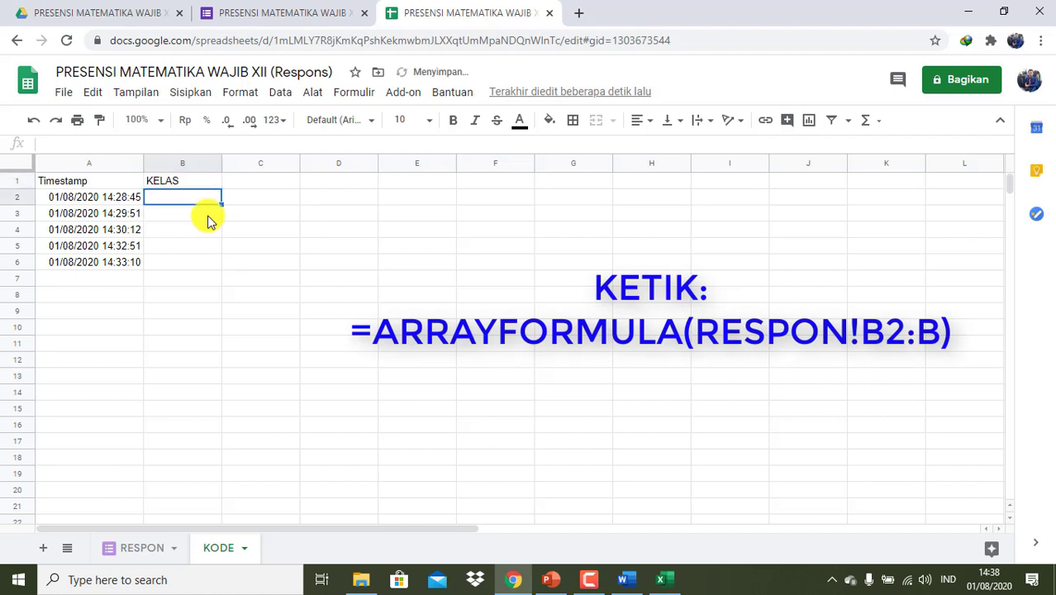
type("=ARRA")
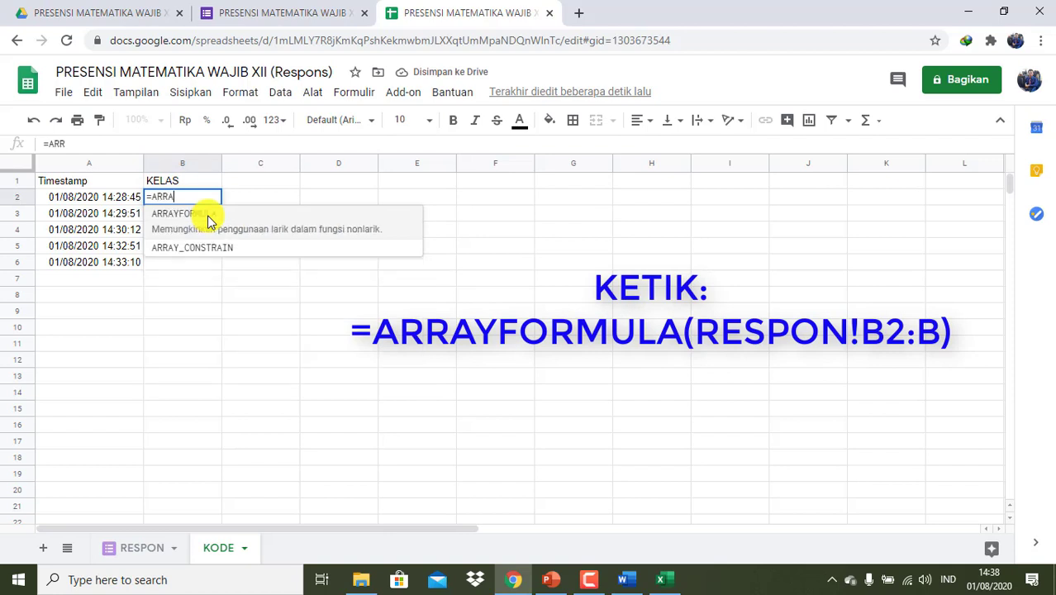
type("Y")
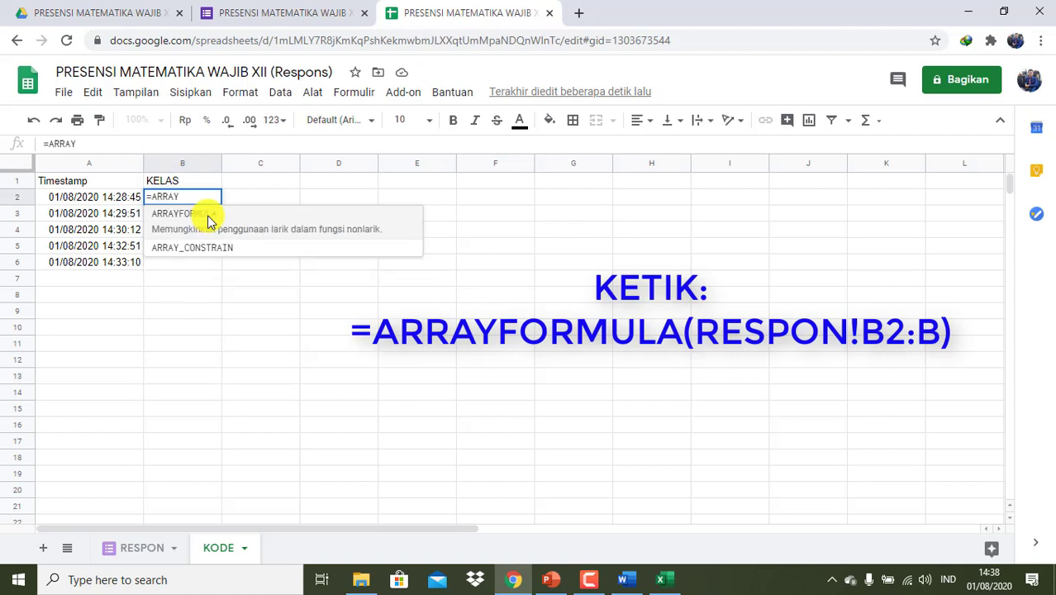
left_click(208, 218)
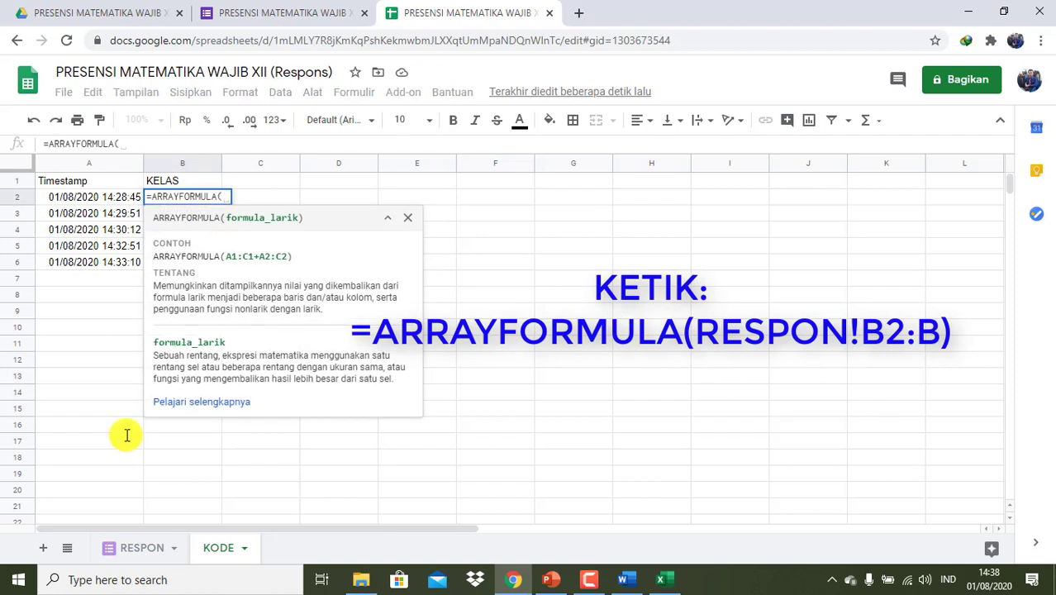
left_click(136, 549)
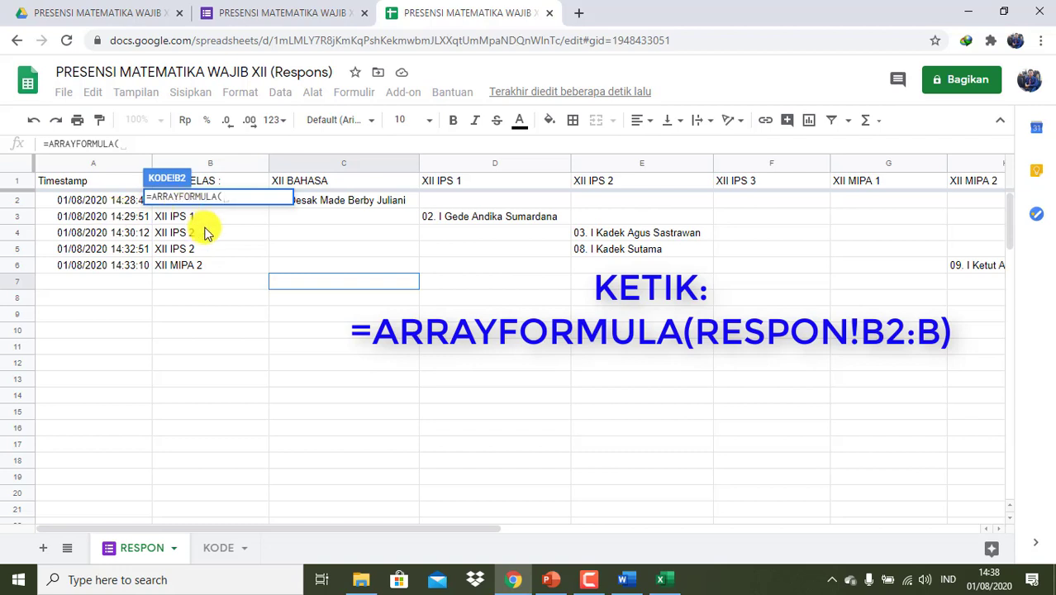
type("RES")
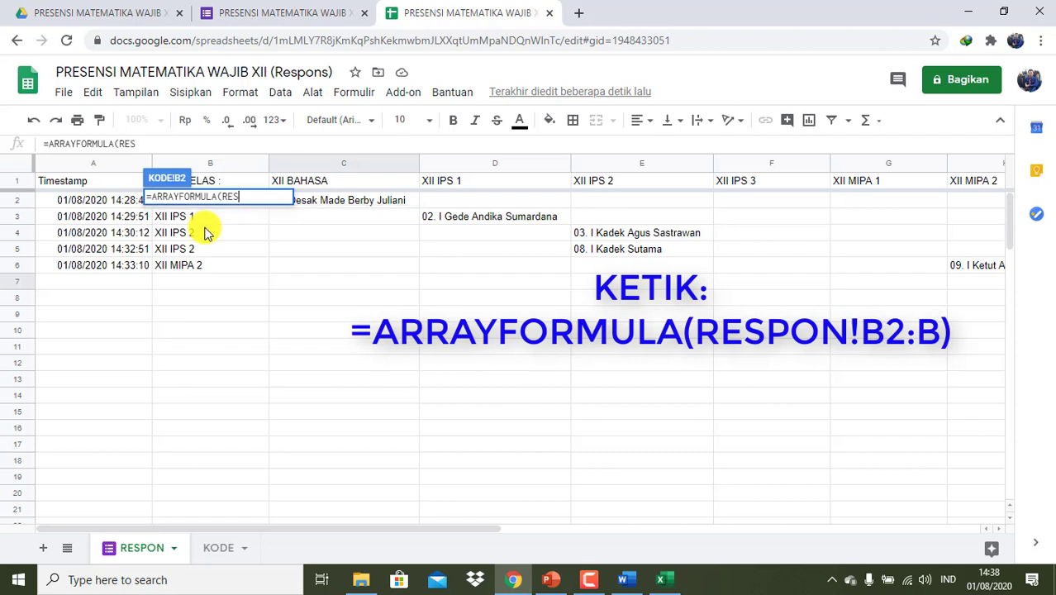
type("PON!B2:B")
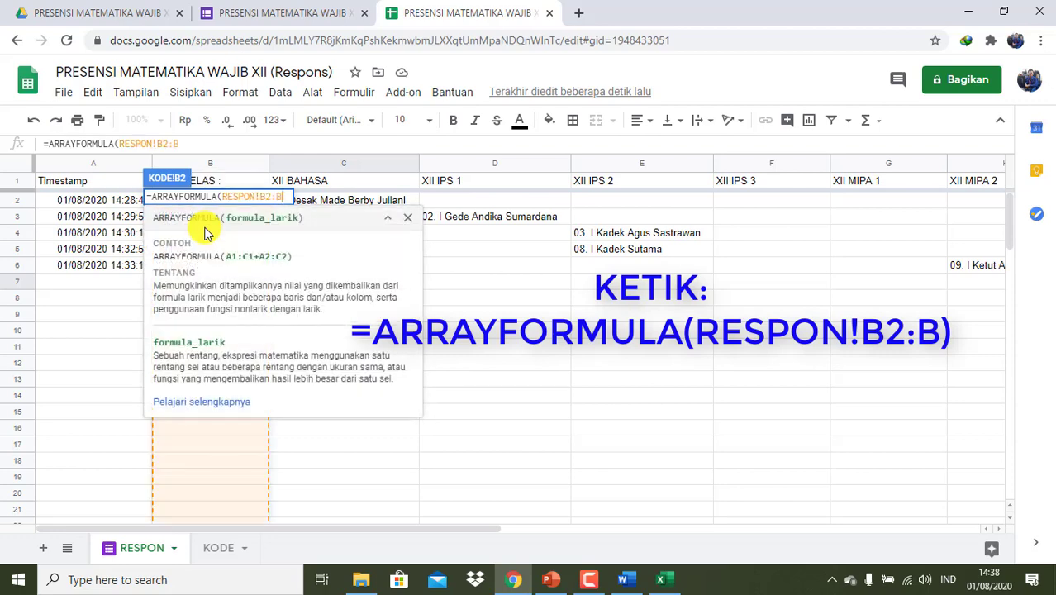
type(")")
key("Return")
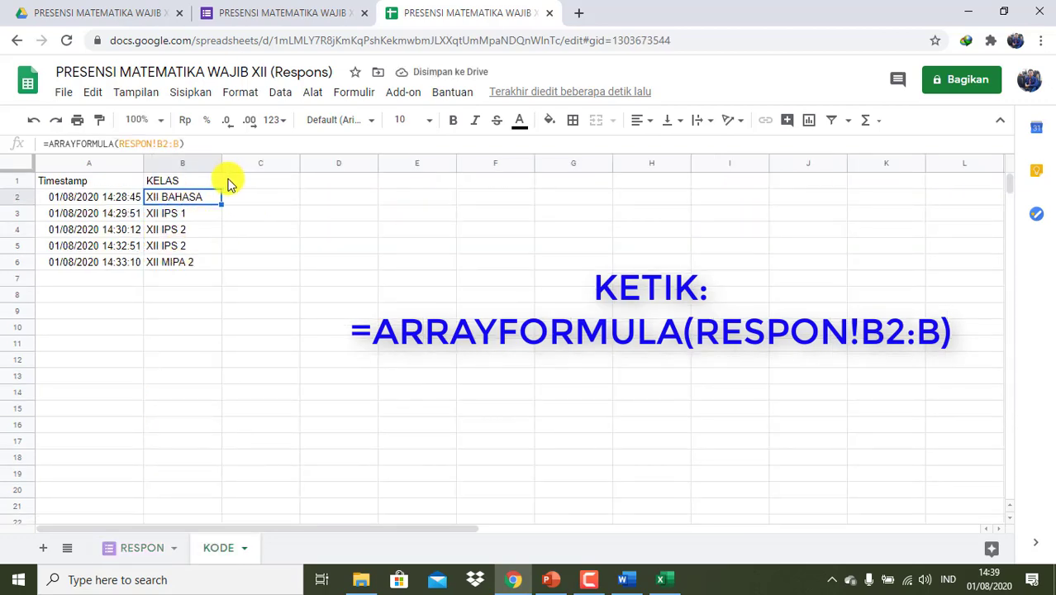
left_click(237, 184)
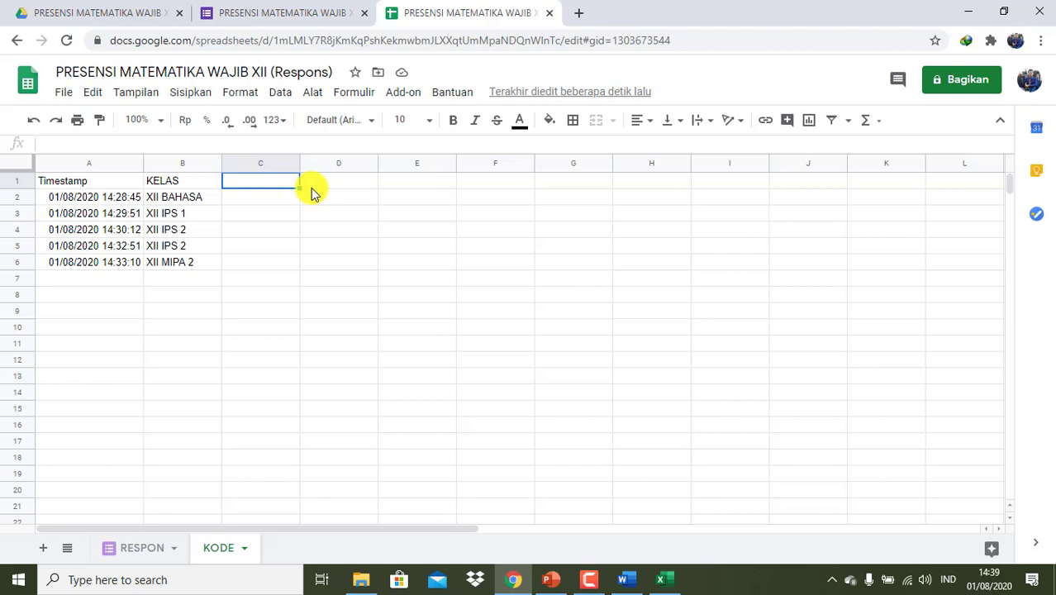
- Enter NAMA SISWA in C1 and start C2 with =ARRAYFORMULA(IF(B2:B="XII BAHASA";
type("NAMA SISWA")
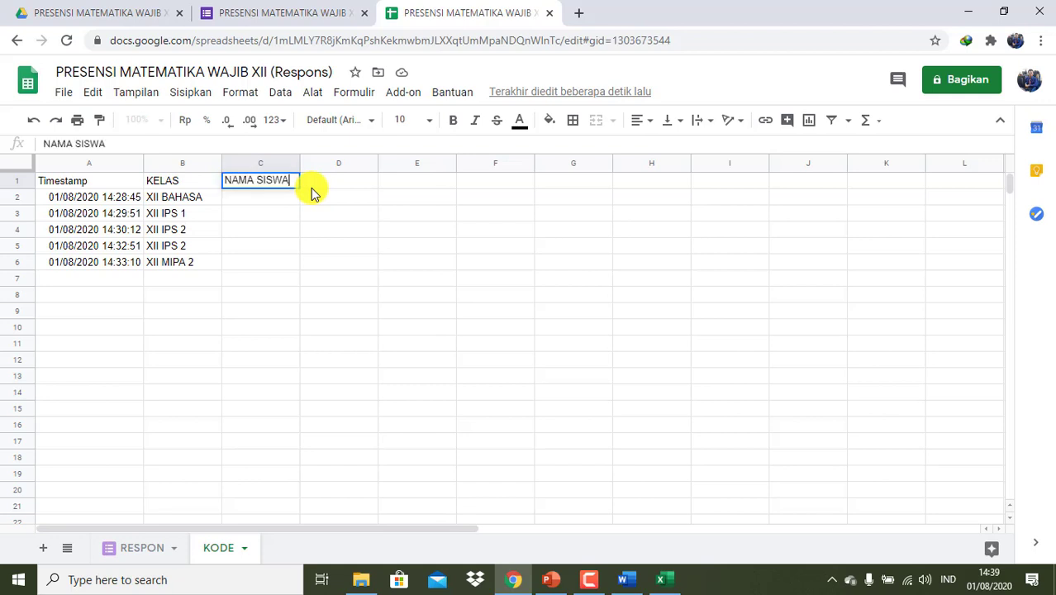
key("Return")
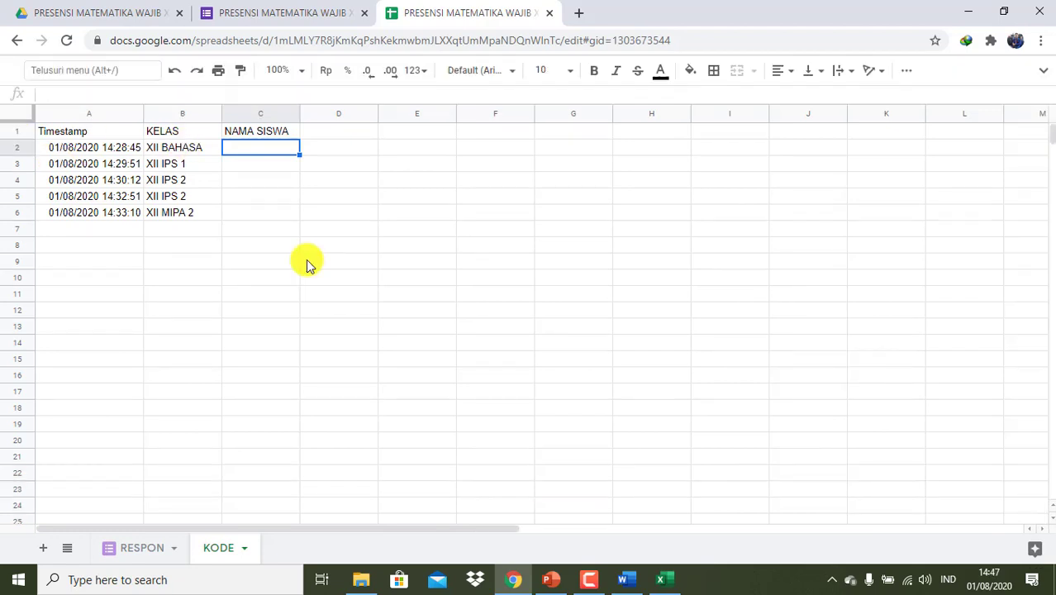
type("=ARRAY")
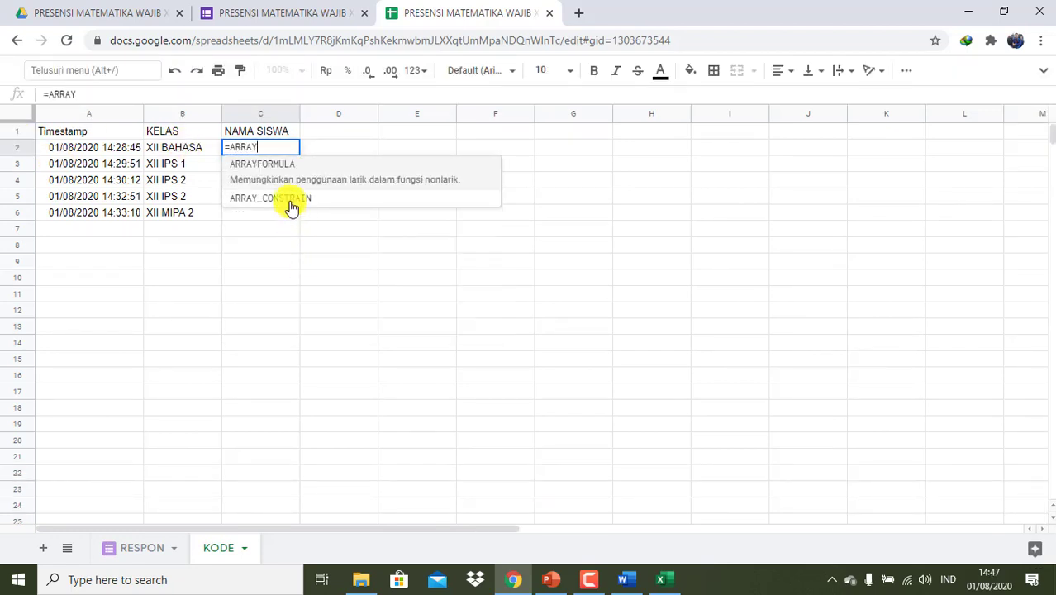
left_click(285, 172)
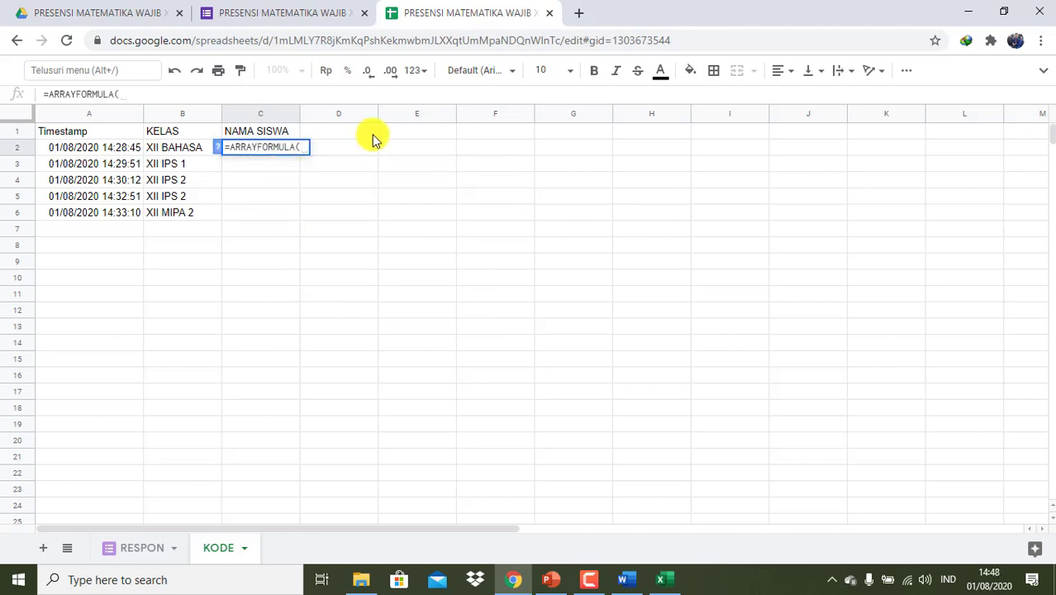
type("I")
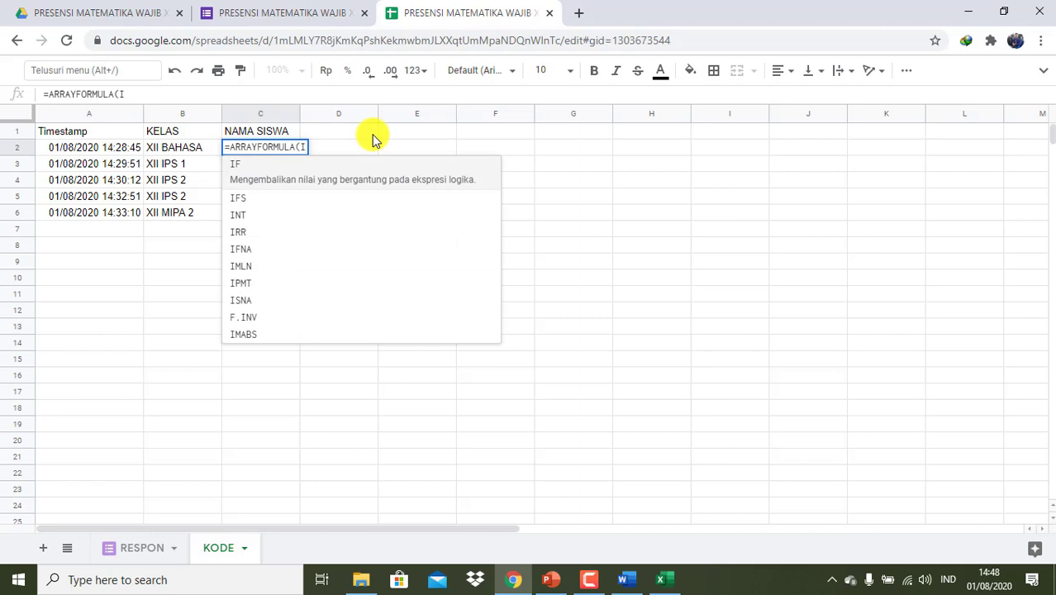
type("F")
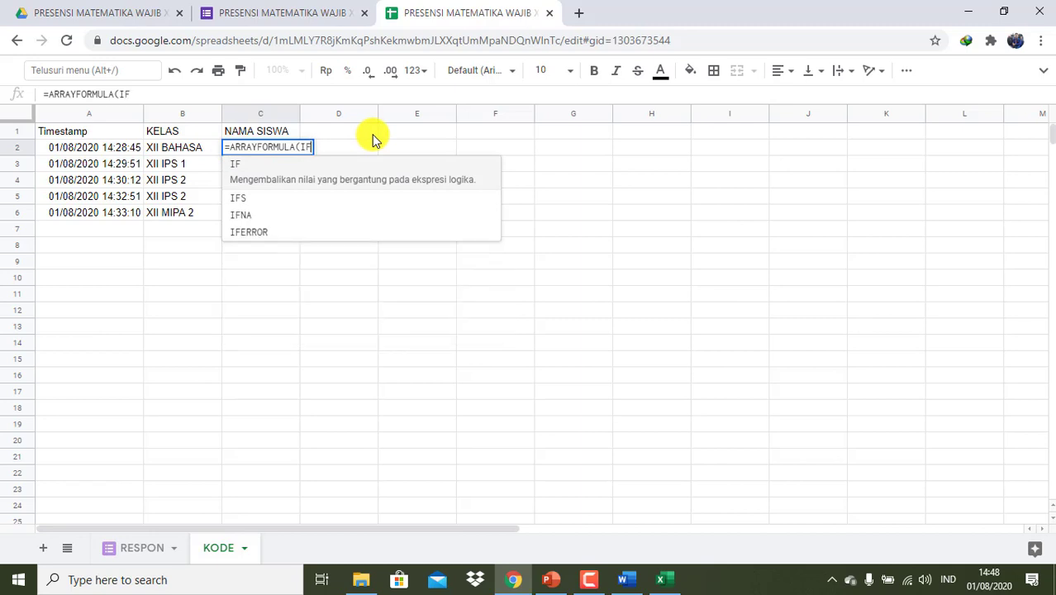
type("(")
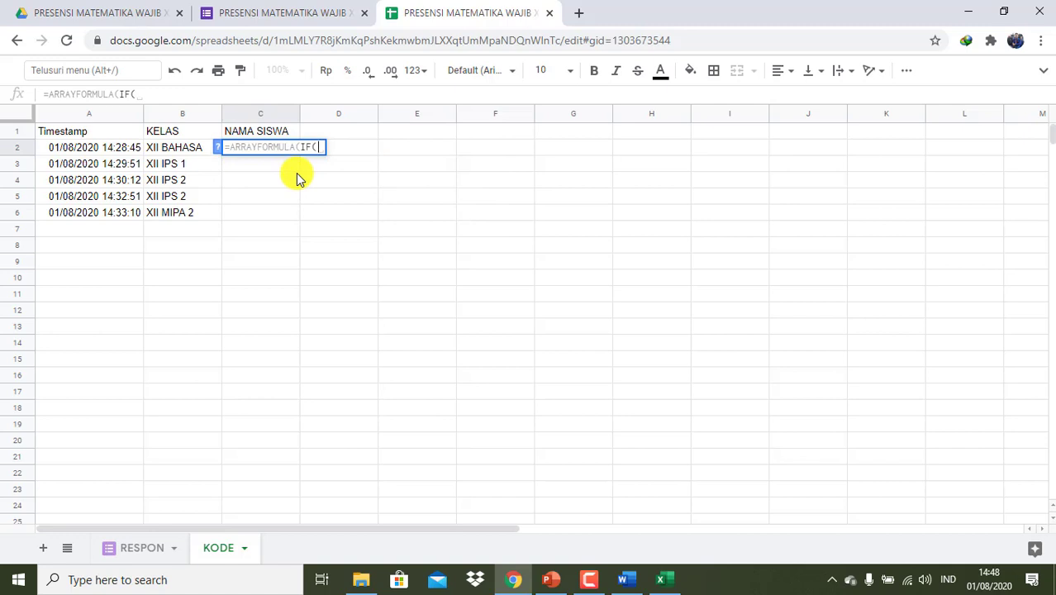
type("B2:B")
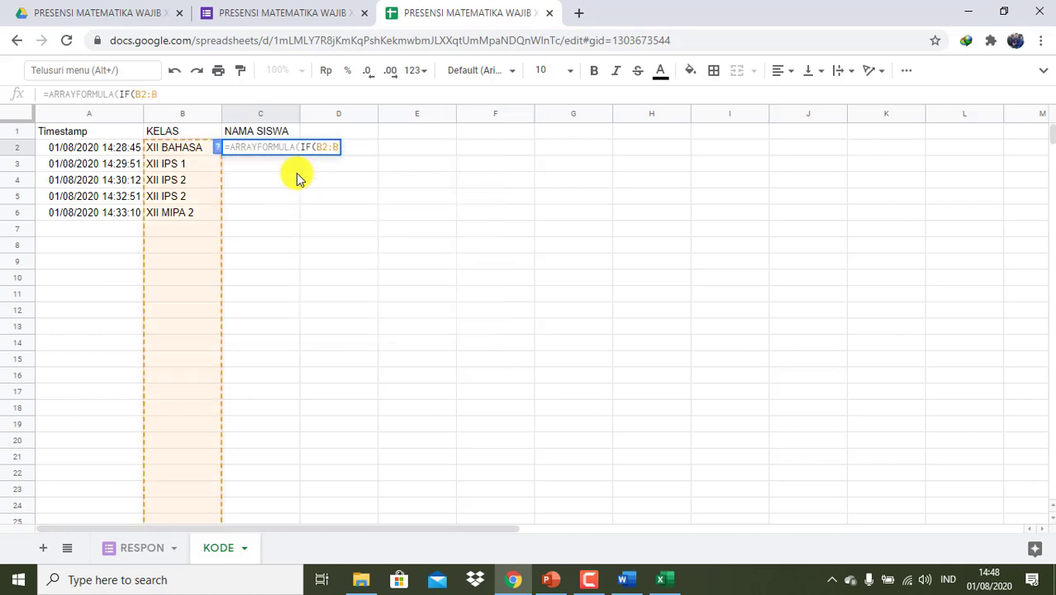
type("=\"")
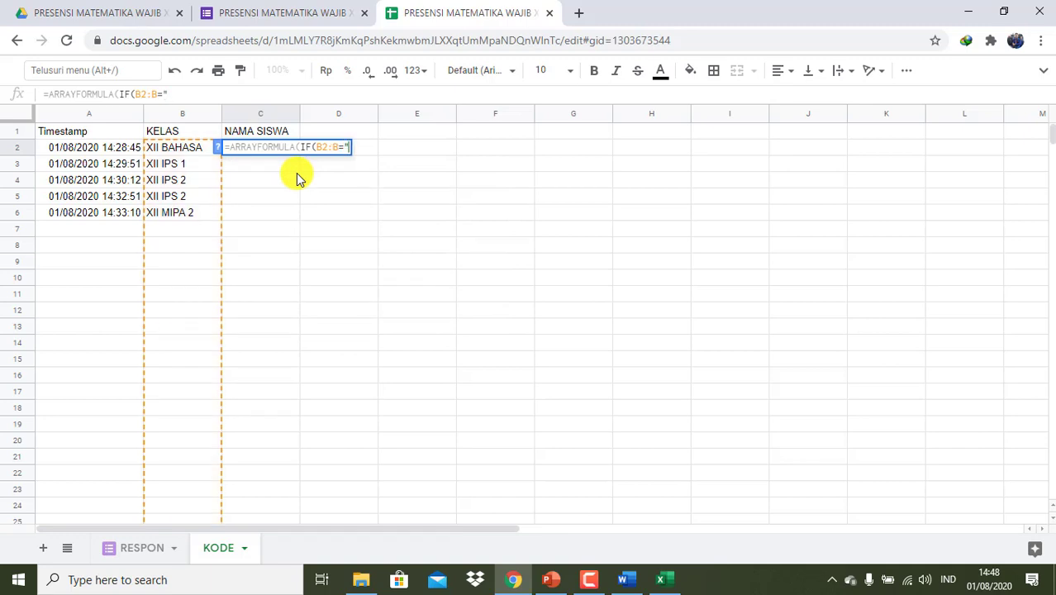
type("XII B")
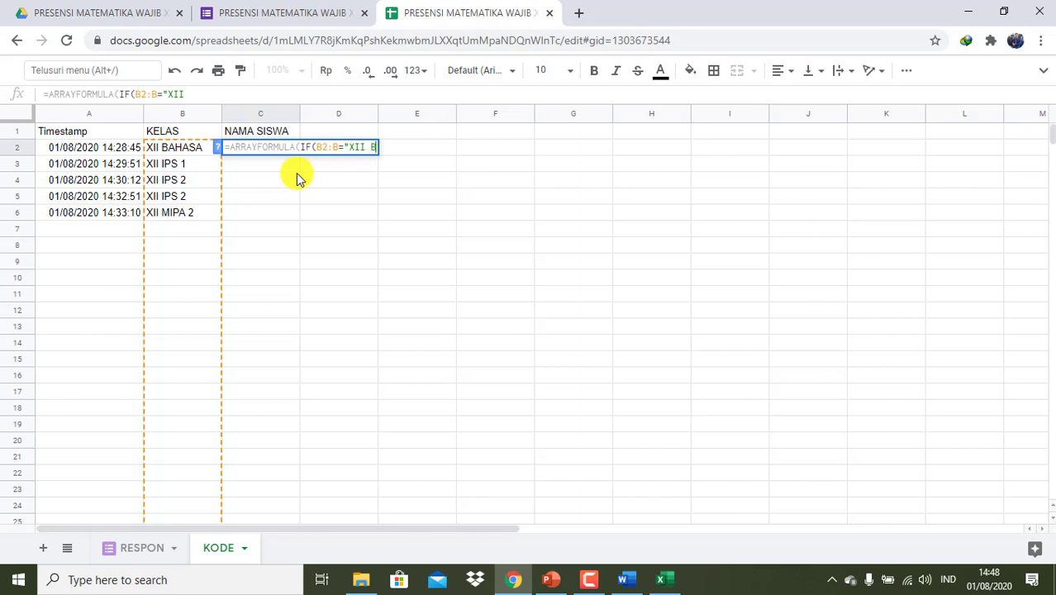
type("AHASA")
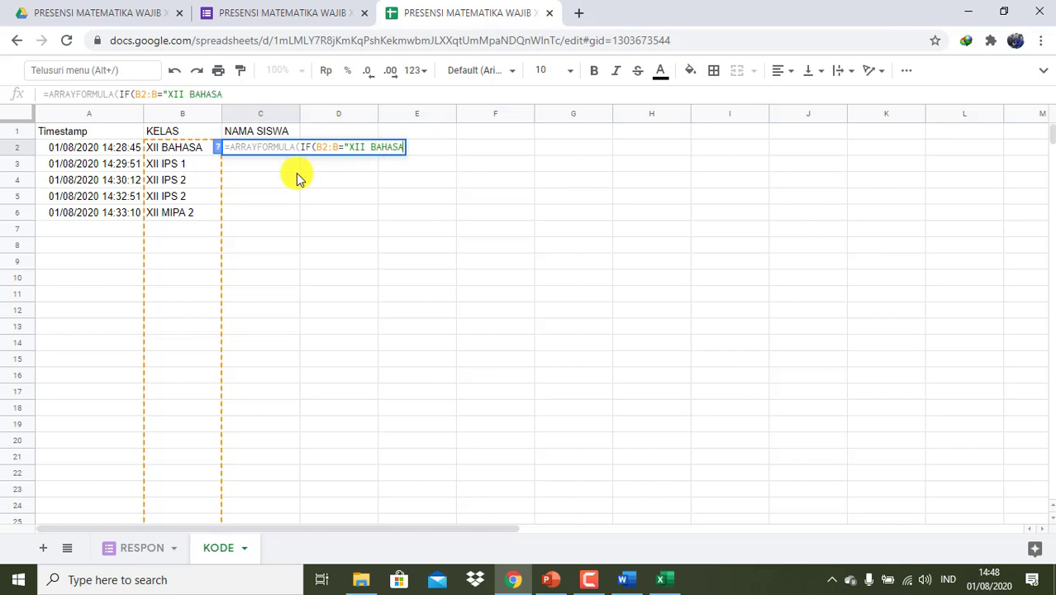
type("\";")
- Check RESPON's class columns, then add RESPON!C1:C; as the XII BAHASA result
left_click(153, 549)
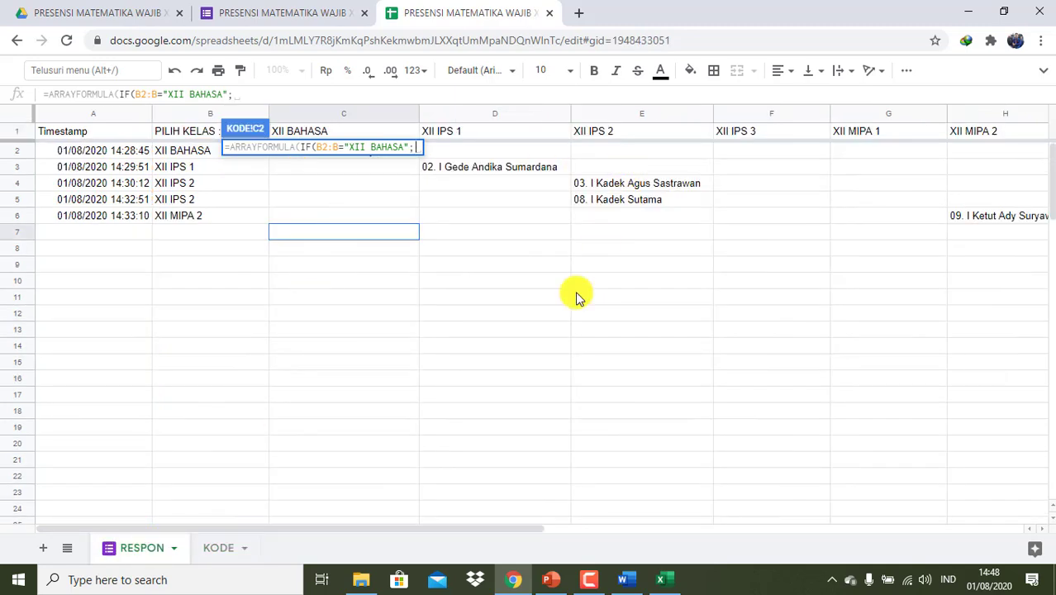
left_click_drag(517, 529, 652, 517)
left_click_drag(564, 529, 432, 529)
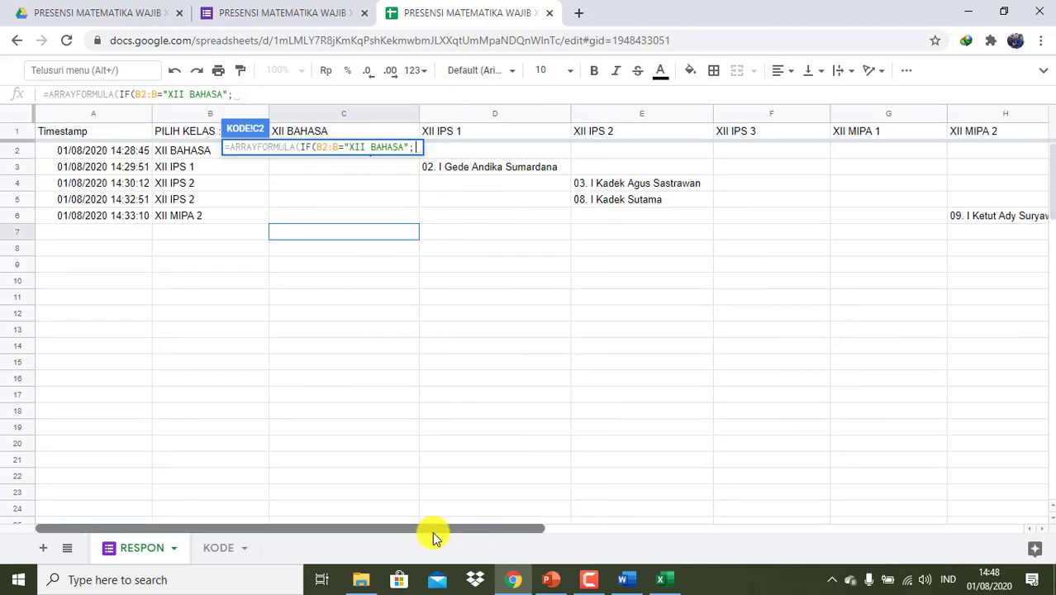
left_click(224, 554)
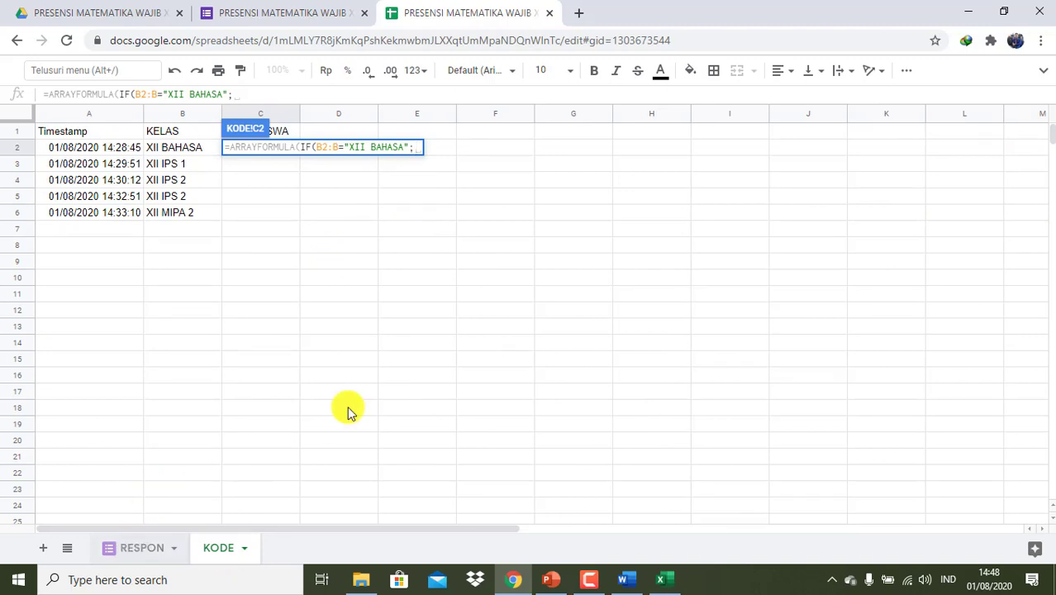
type("RESPO")
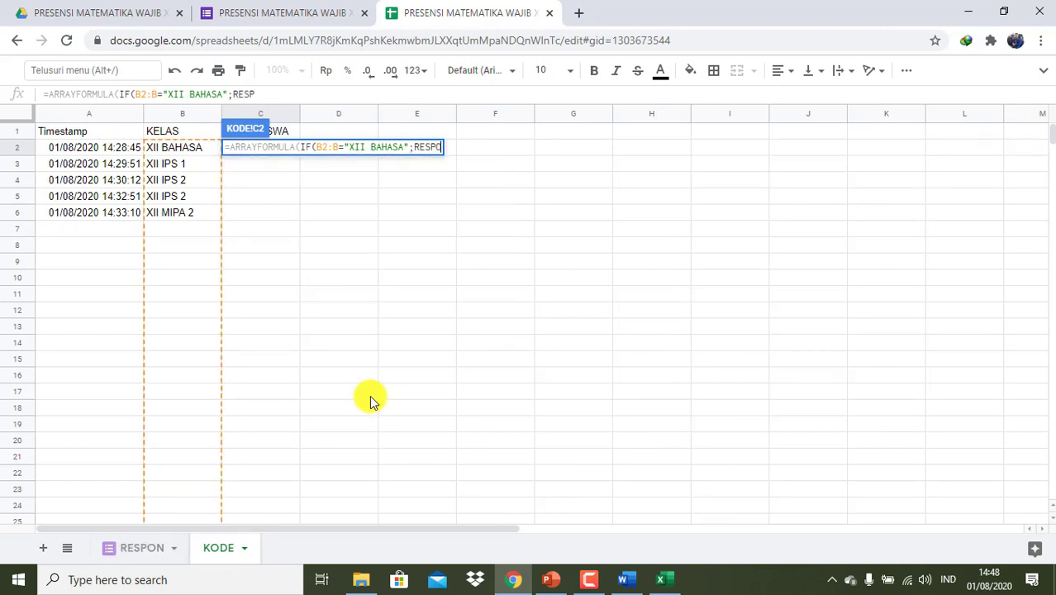
type("N!")
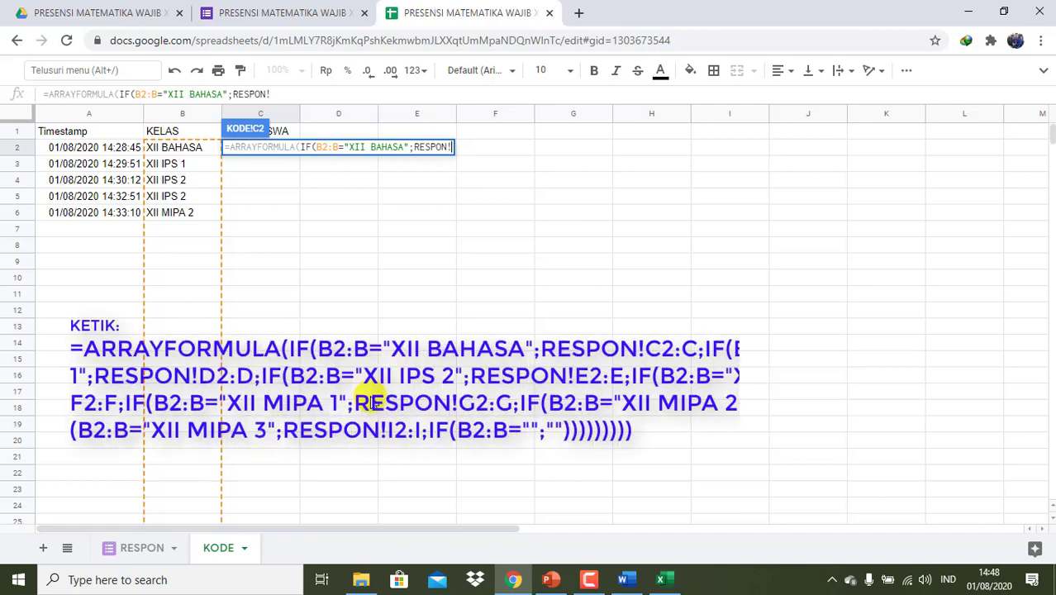
type("C1")
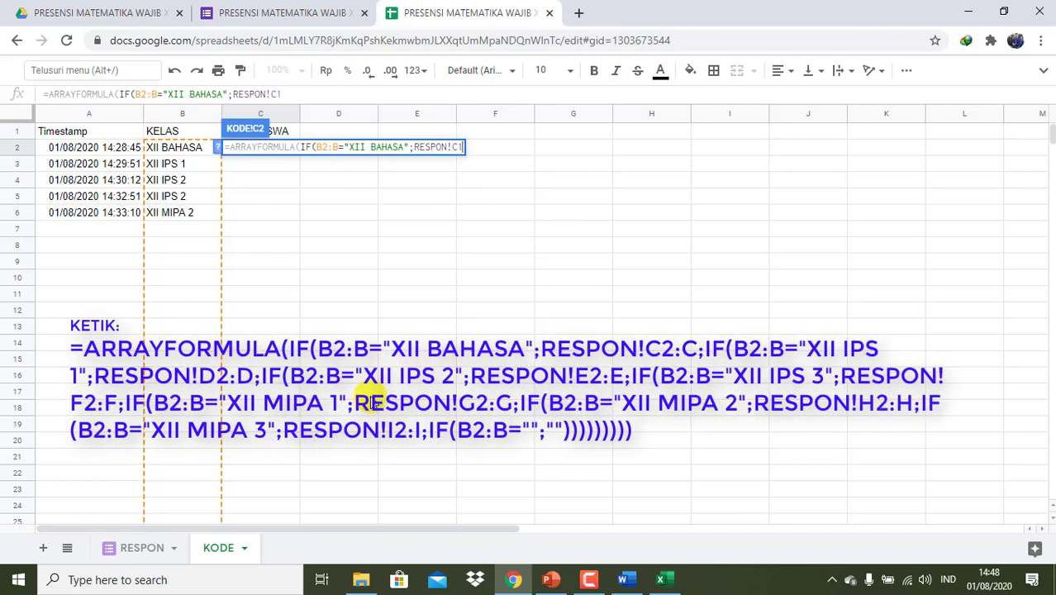
type(":")
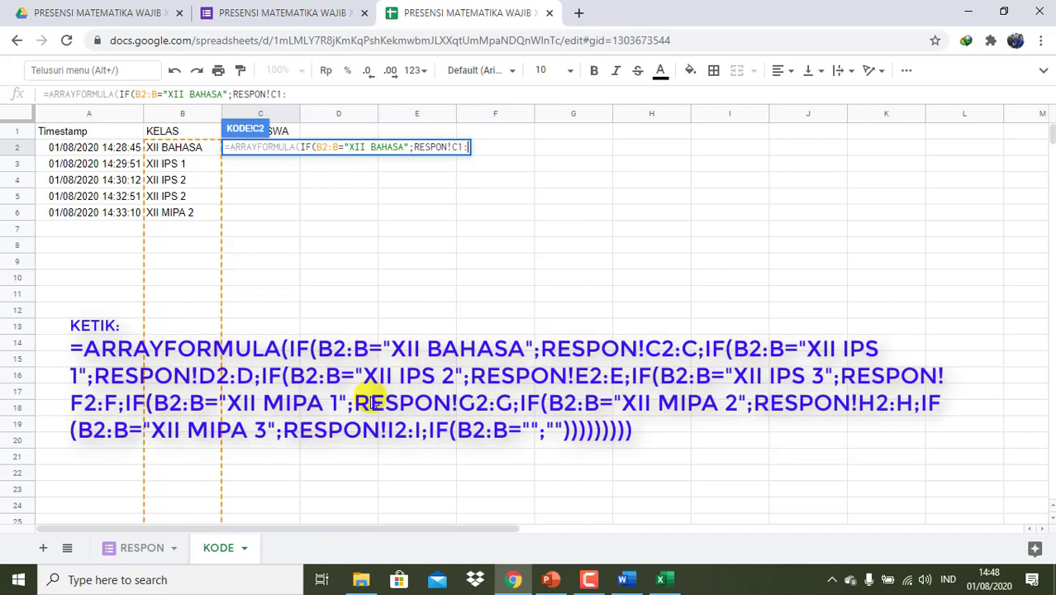
type("C")
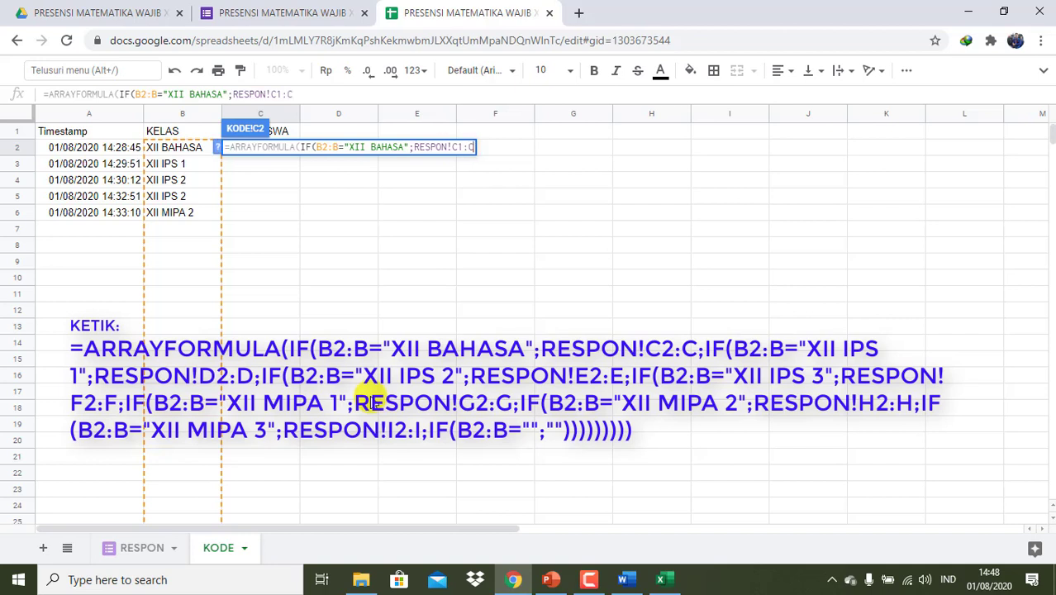
type(";")
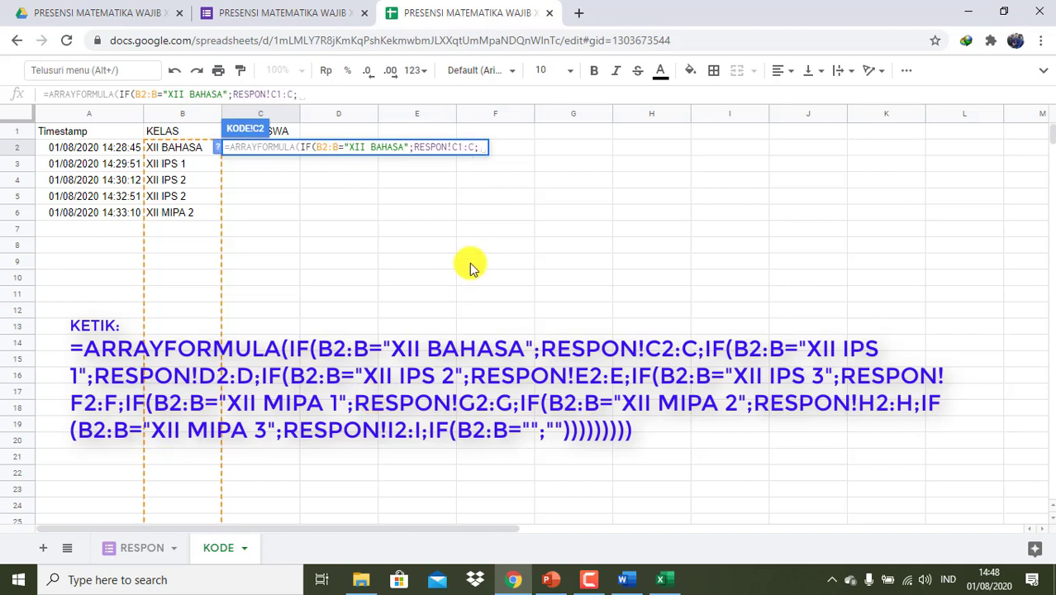
- Duplicate the XII BAHASA IF clause as XII IPS 1 pointing to RESPON!D1:D
left_click_drag(473, 147, 299, 150)
key("ctrl+c")
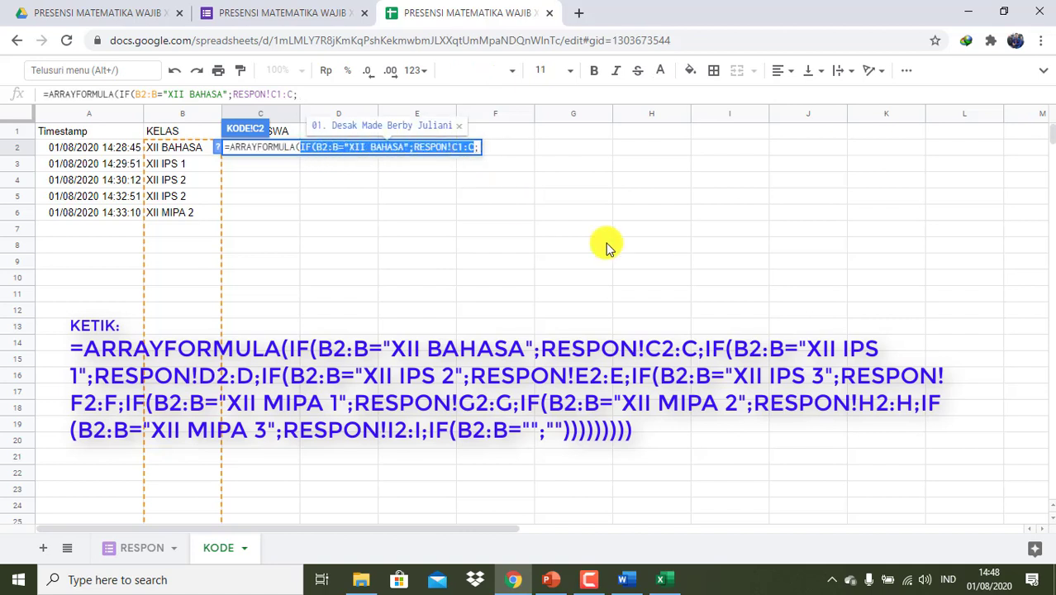
left_click(479, 147)
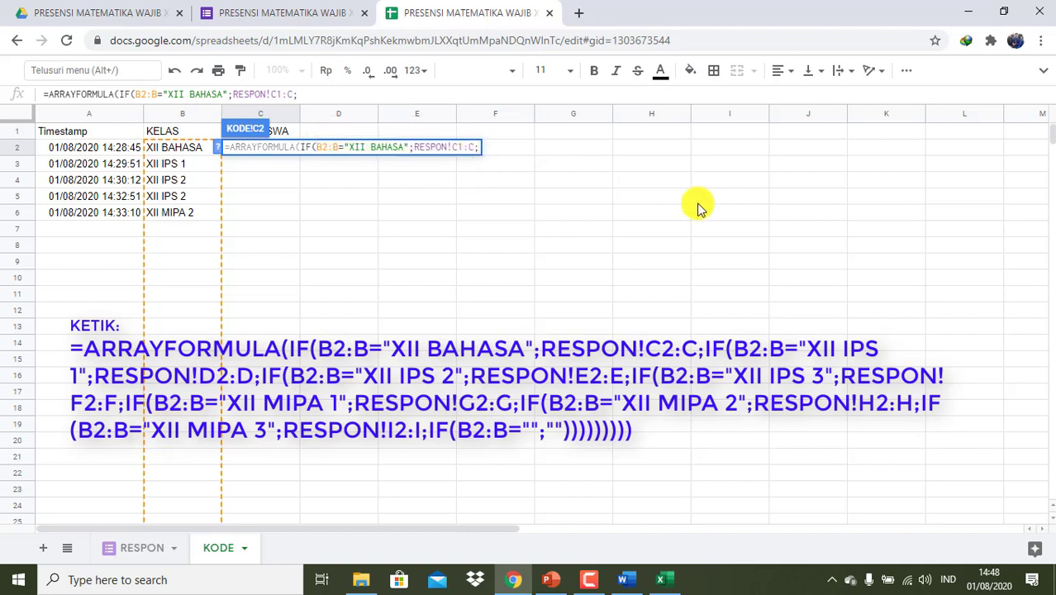
key("ctrl+v")
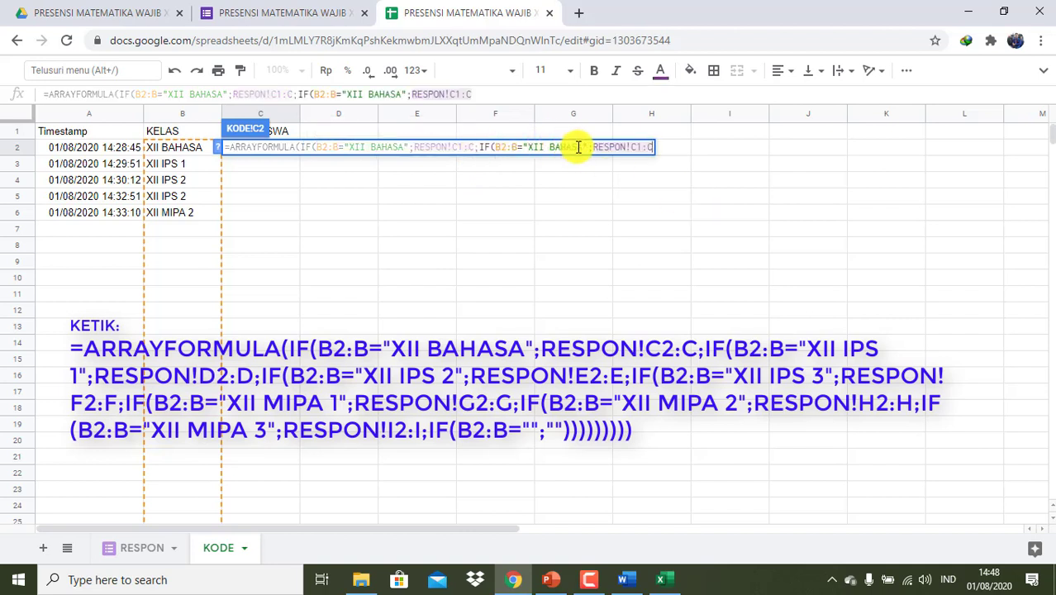
left_click_drag(582, 147, 549, 147)
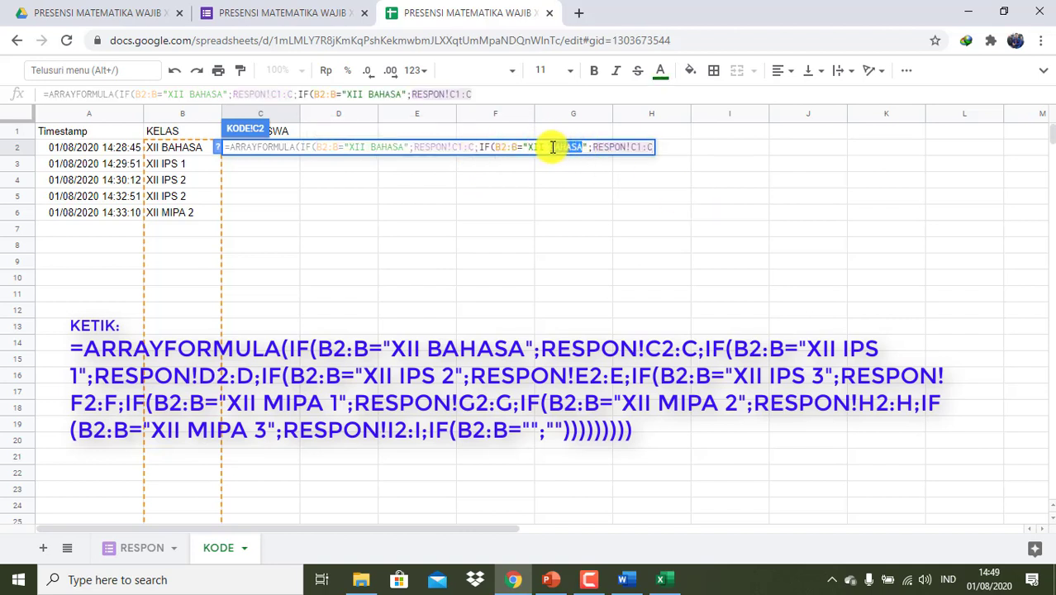
type("IPS 1")
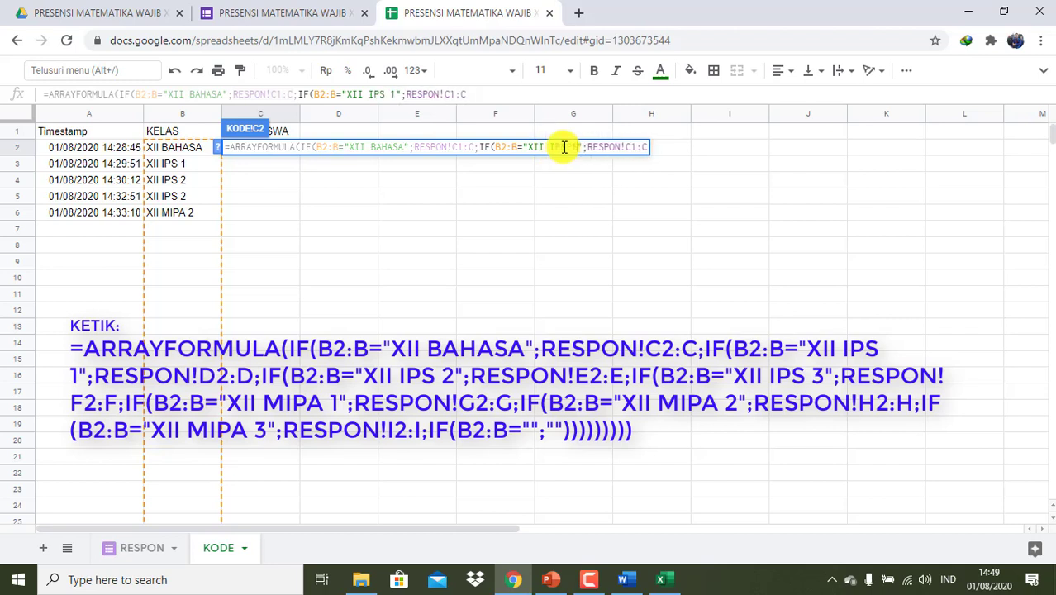
left_click(633, 148)
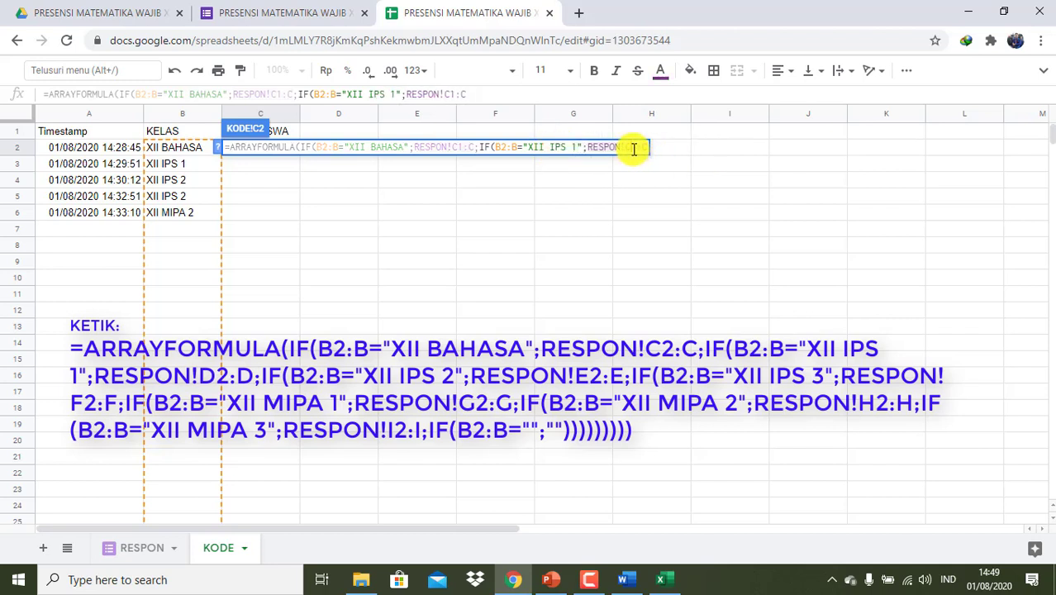
key("BackSpace")
type("D")
left_click(641, 150)
key("BackSpace")
type("D")
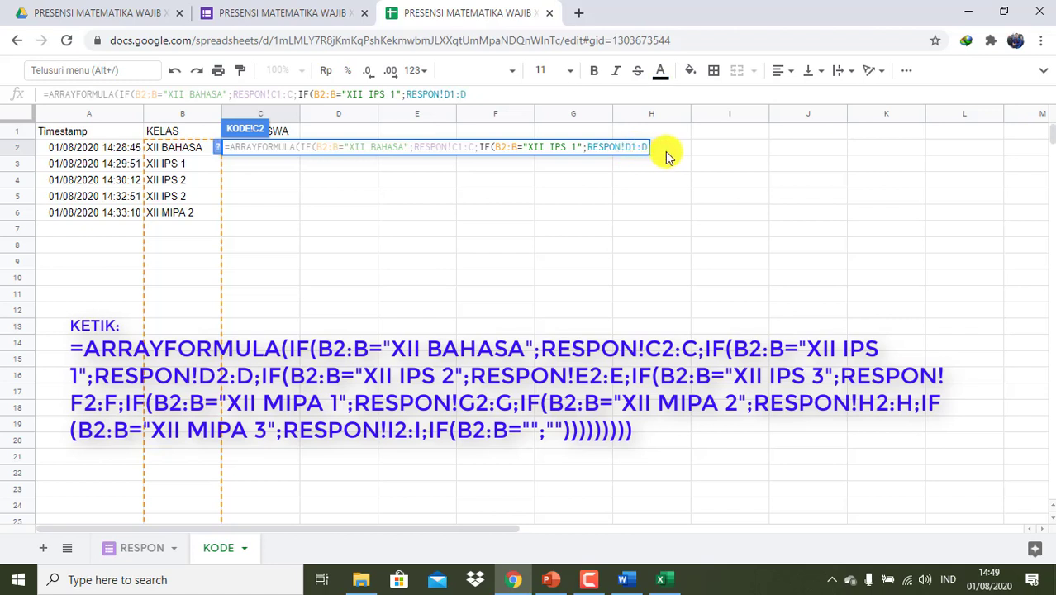
type(";")
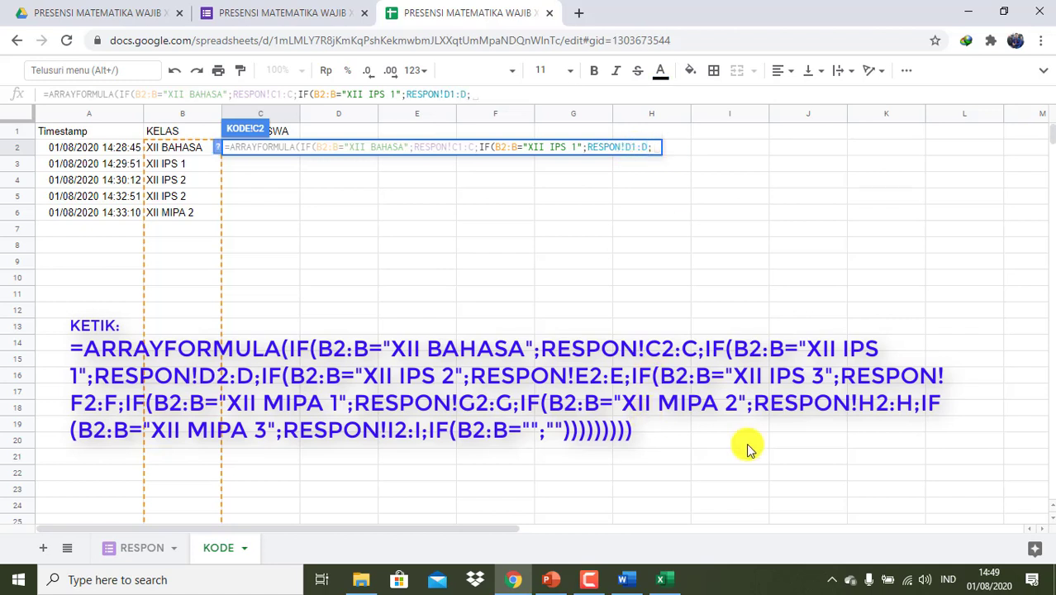
- Select the XII IPS 1 clause and place the caret at the formula's end
left_click(586, 580)
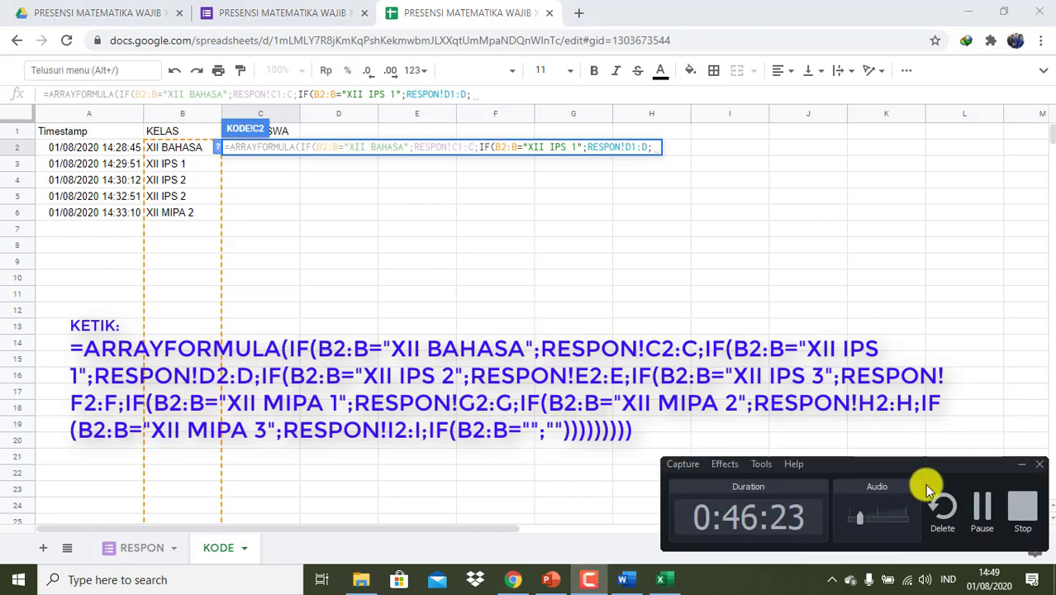
left_click(979, 508)
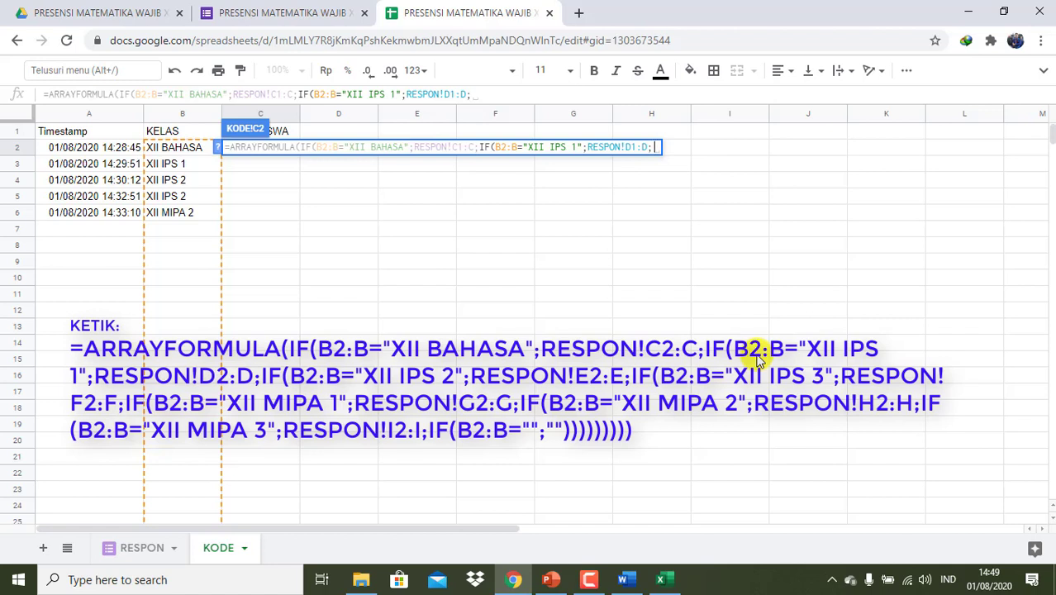
mouse_move(648, 147)
left_mouse_down()
mouse_move(481, 146)
mouse_move(652, 154)
left_mouse_up()
key("ctrl+c")
left_click(651, 147)
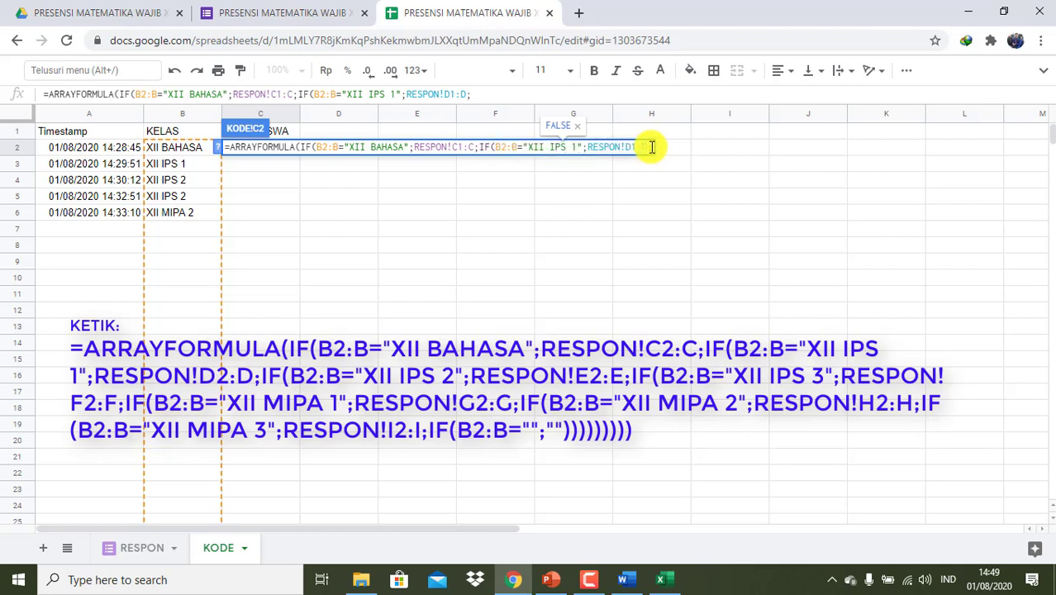
- Paste the clause and change it to XII IPS 2 with RESPON!E1:E
key("ctrl+v")
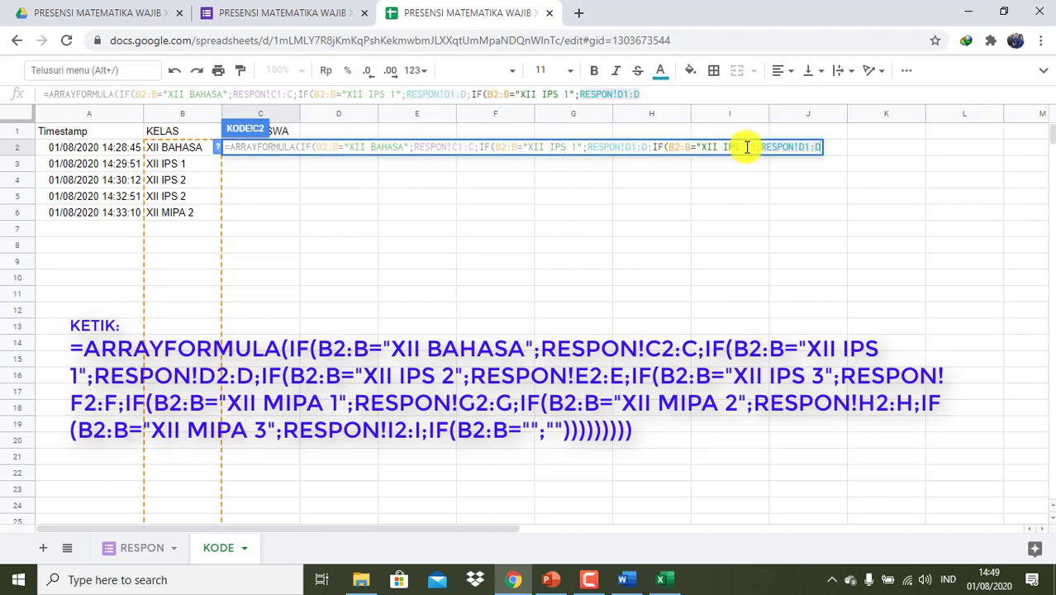
left_click(746, 147)
key("BackSpace")
type("2")
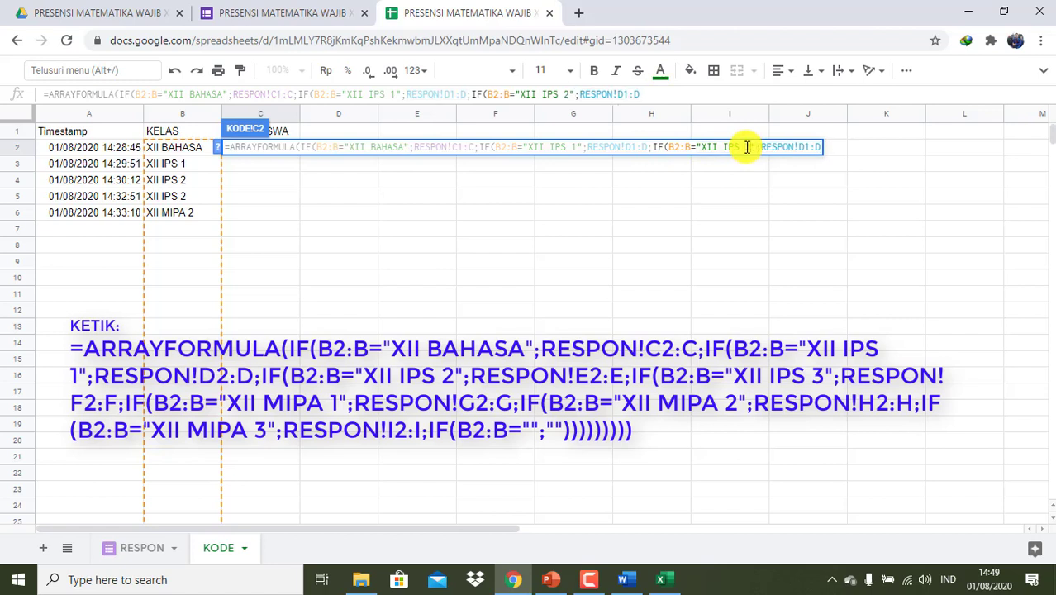
key("Right")
key("Right")
key("Right")
key("Right")
key("Right")
key("Right")
key("End")
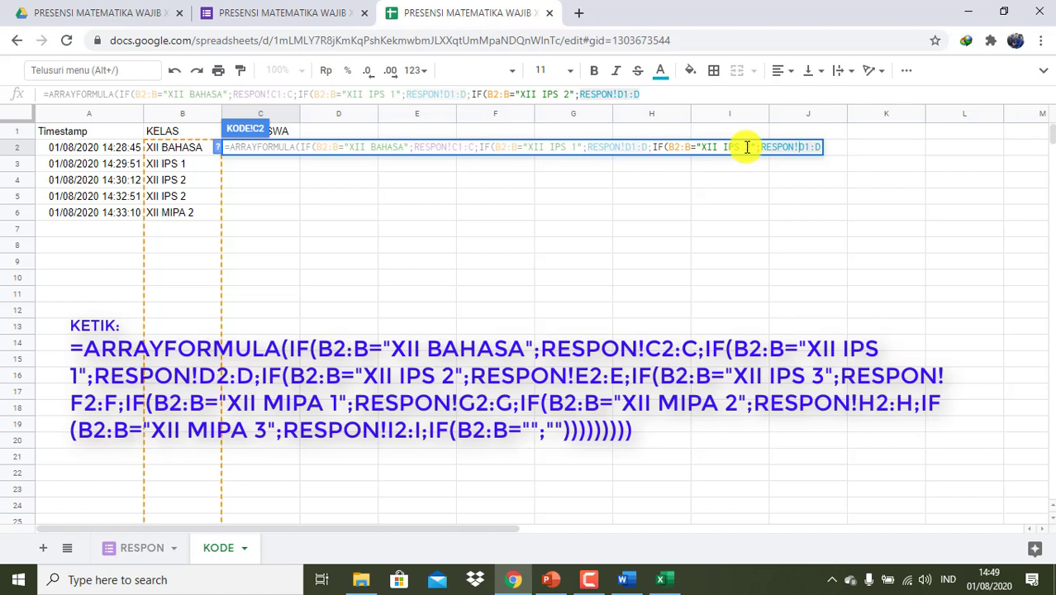
key("Delete")
type("E")
key("Right")
key("Right")
key("Delete")
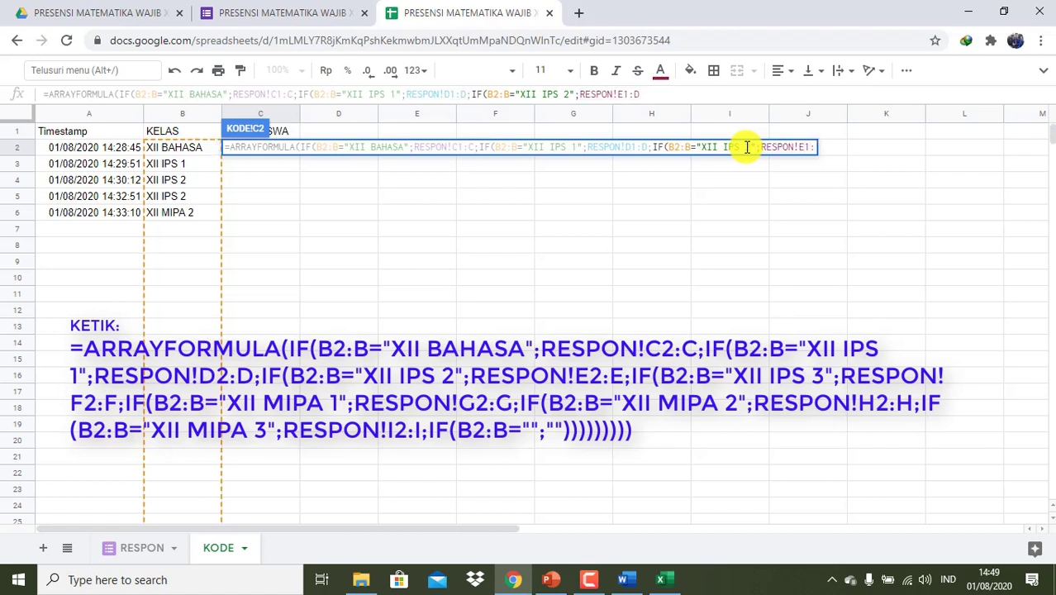
type("E;")
- Add another clause for XII IPS 3 using RESPON!F1:F
key("ctrl+v")
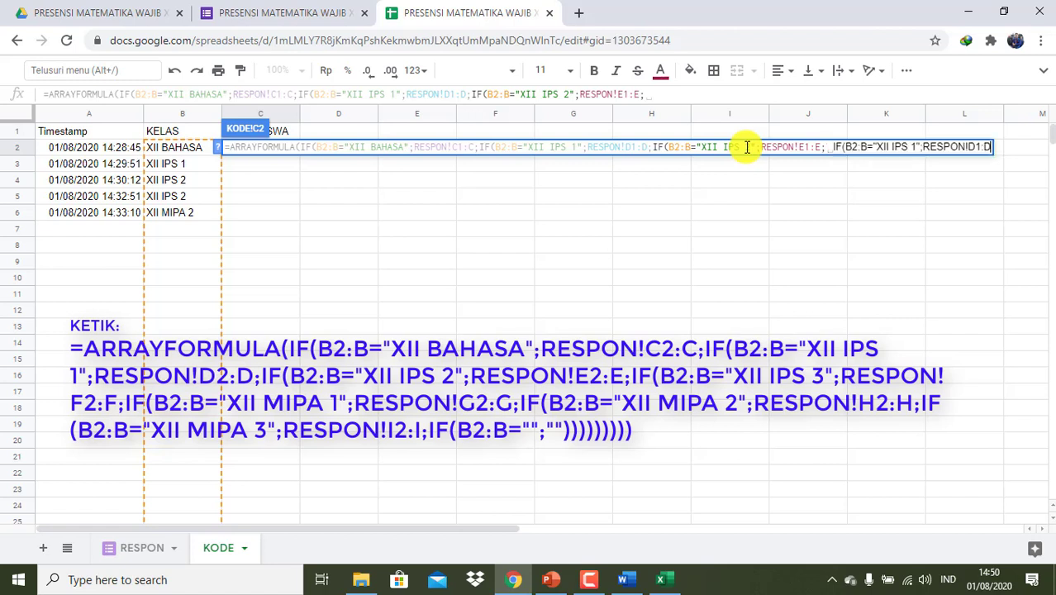
left_click(915, 148)
key("BackSpace")
type("3")
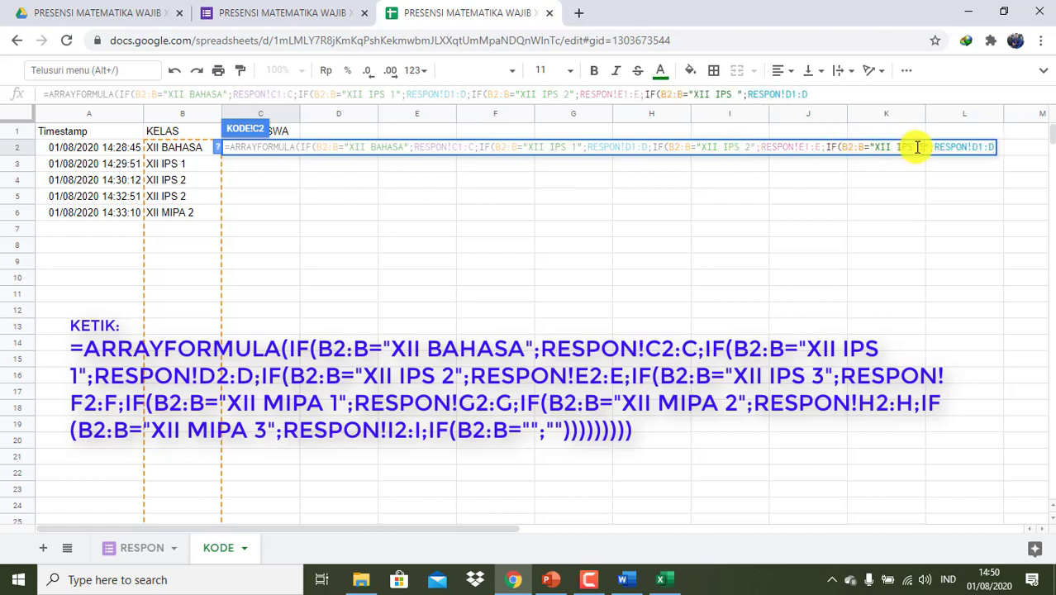
key("Right")
key("Right")
key("Right")
key("Right")
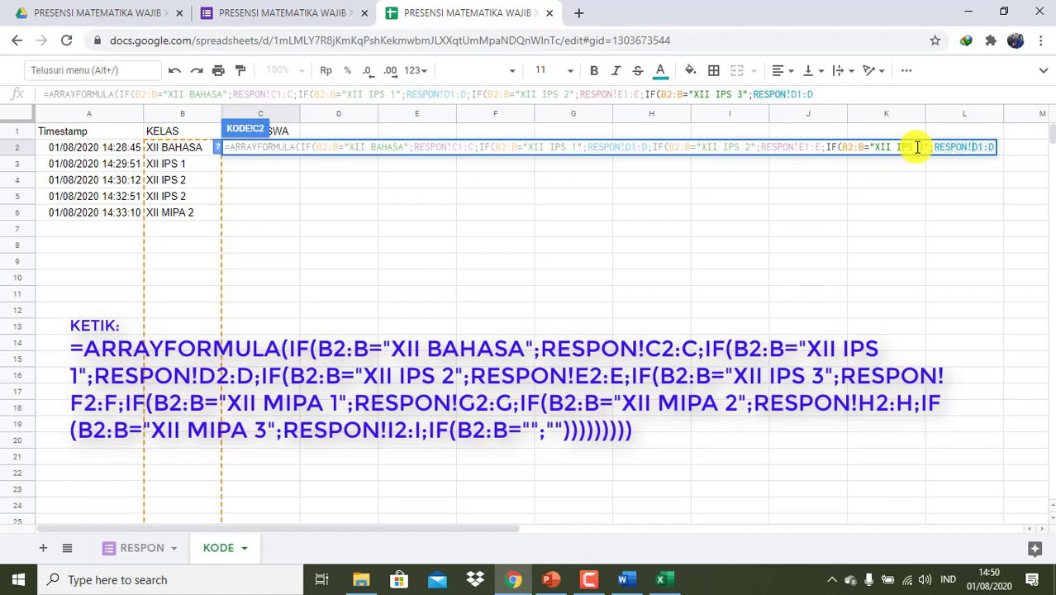
key("BackSpace")
type("F")
key("Right")
key("Right")
key("Right")
key("BackSpace")
type("F")
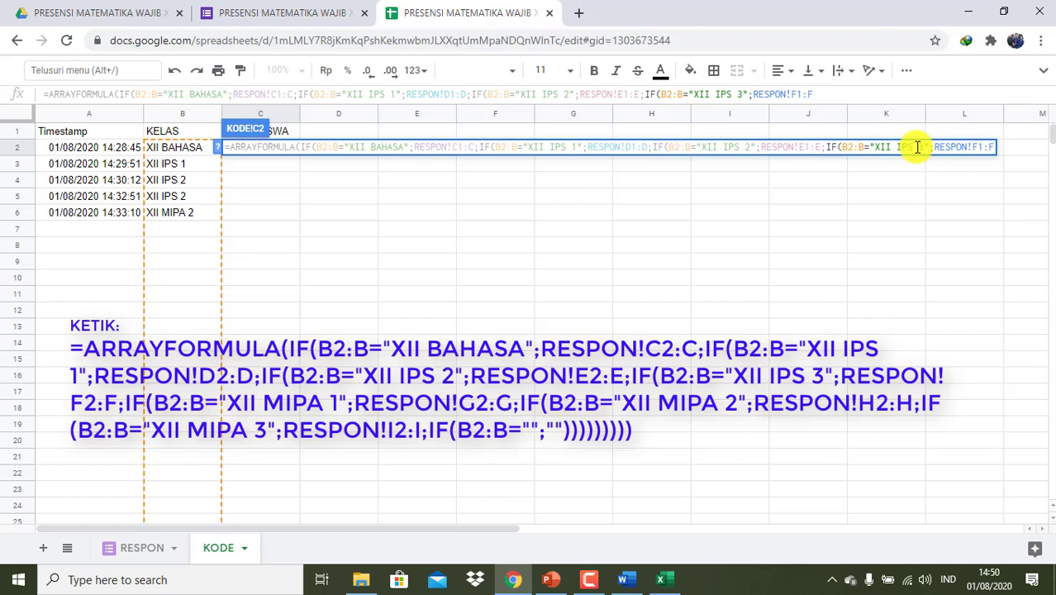
type(";")
key("ctrl+v")
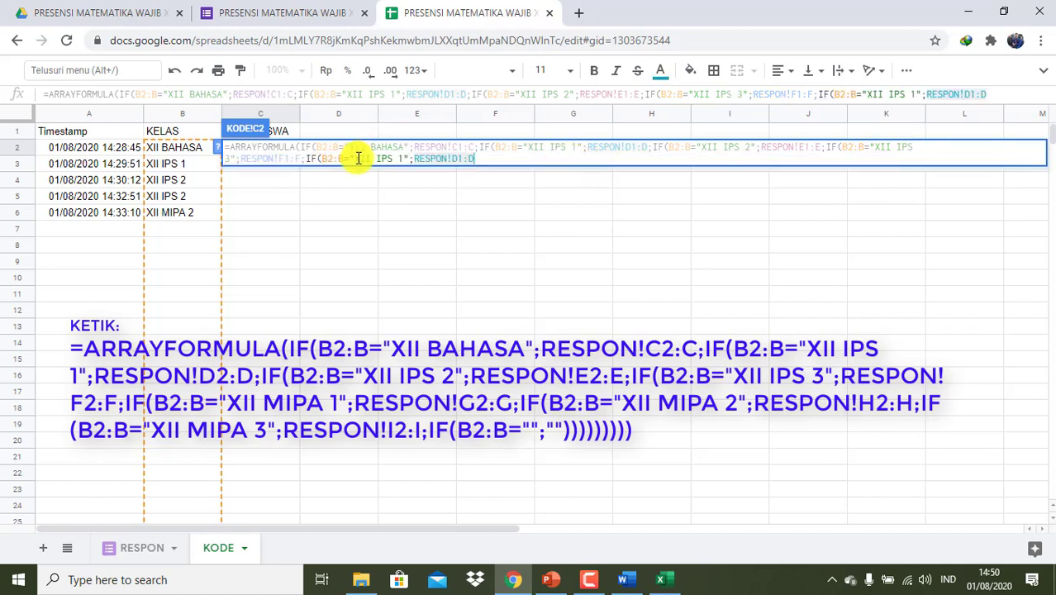
- Change the pasted clause to XII MIPA 1 with RESPON!G1:G
left_click(399, 159)
key("BackSpace")
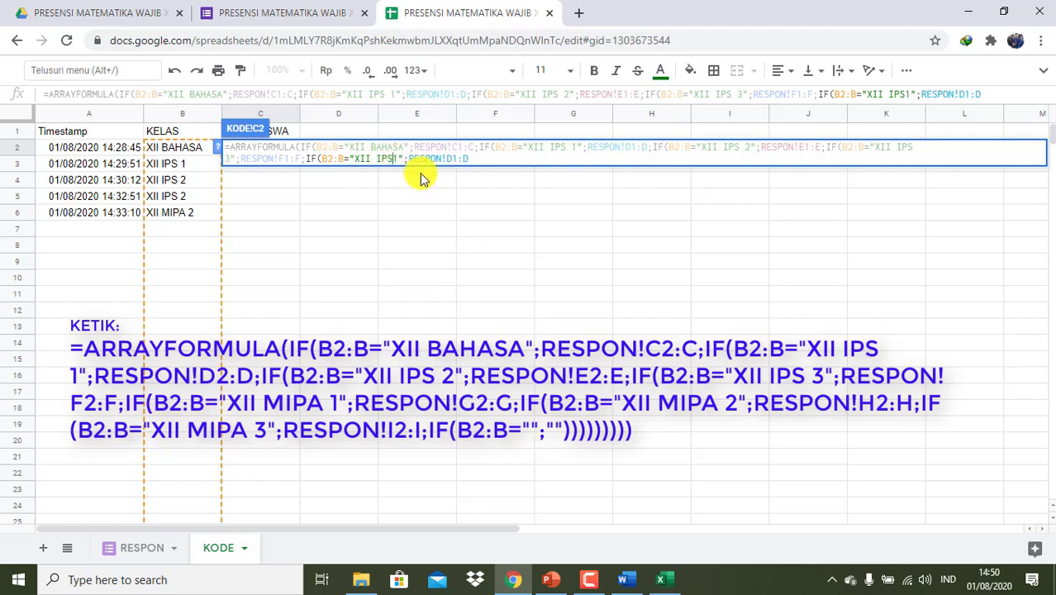
key("BackSpace")
key("BackSpace")
key("BackSpace")
type("MIPA")
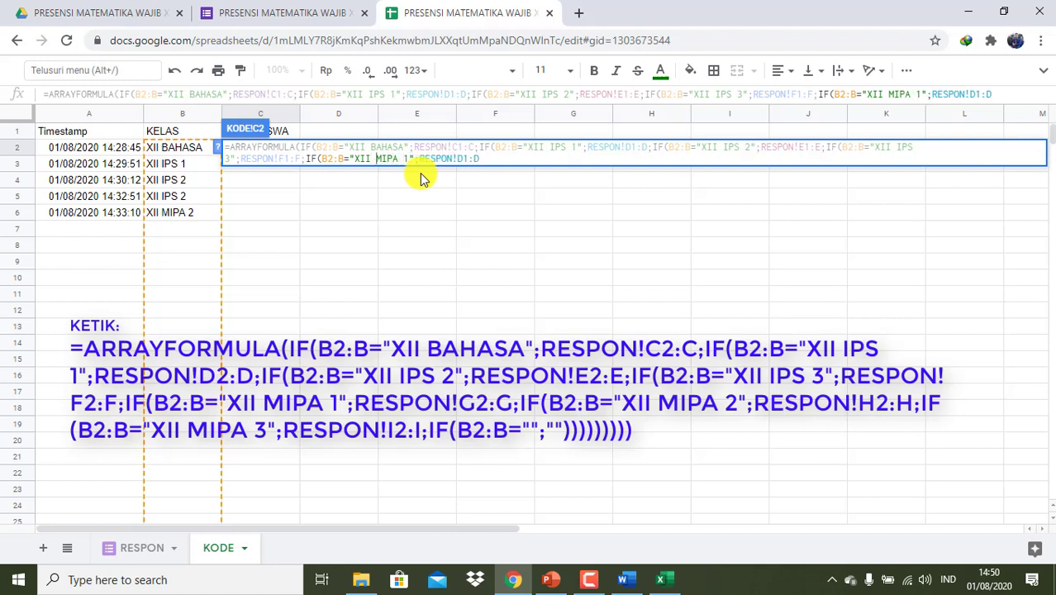
key("Right")
key("Right")
key("Right")
key("Right")
key("Right")
key("Right")
key("Right")
key("Right")
key("Right")
key("Right")
key("Right")
key("Right")
key("Right")
key("Right")
key("Right")
key("Right")
key("BackSpace")
type("G")
key("BackSpace")
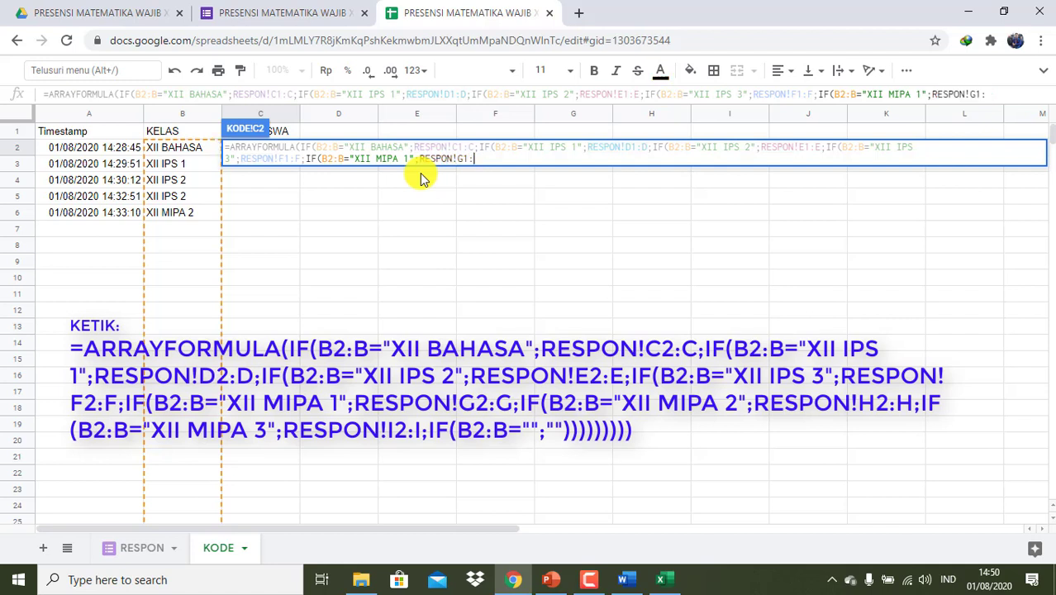
type("G;")
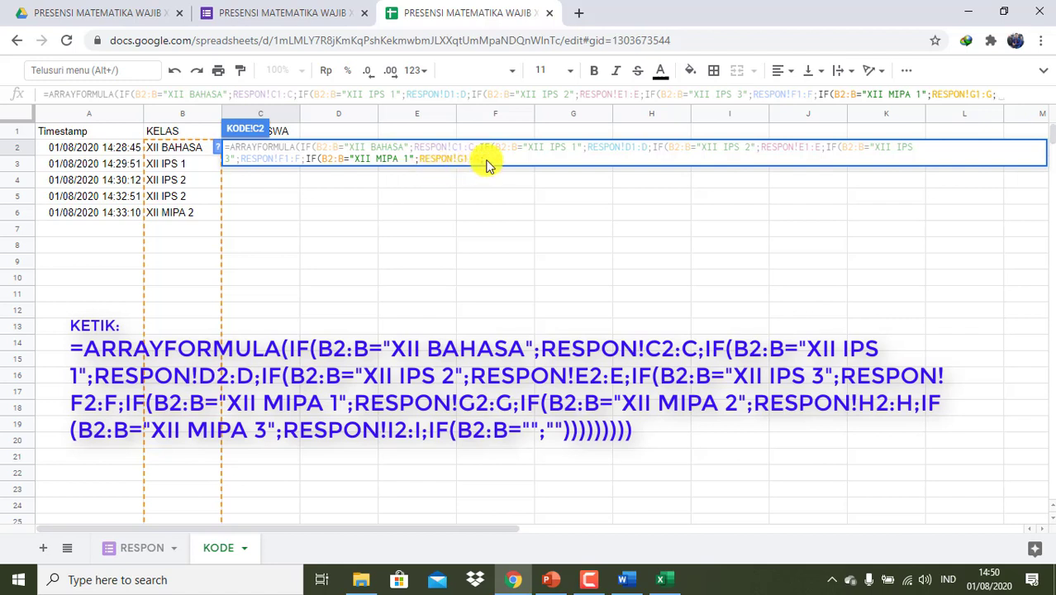
- Copy the XII MIPA 1 clause and point the copy at RESPON!H1:H for XII MIPA 2
left_click_drag(484, 159, 307, 162)
key("ctrl+c")
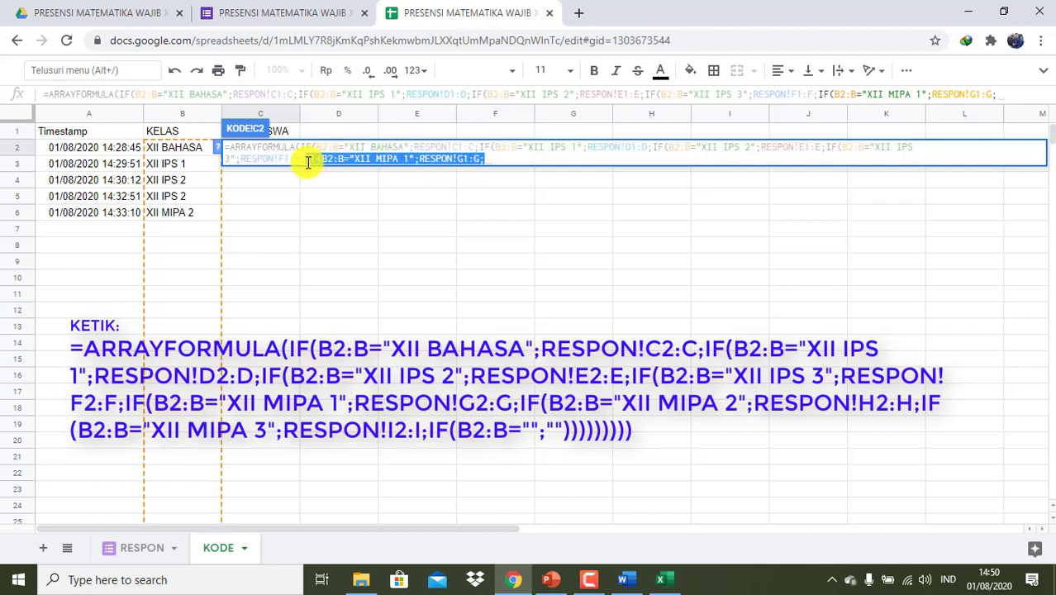
left_click(491, 162)
key("ctrl+v")
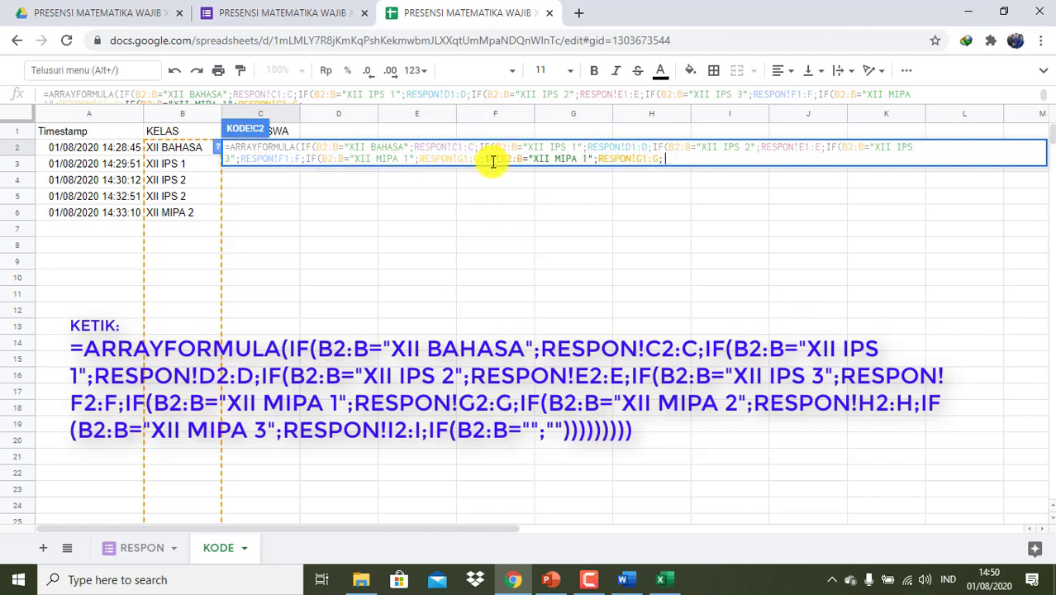
left_click(587, 159)
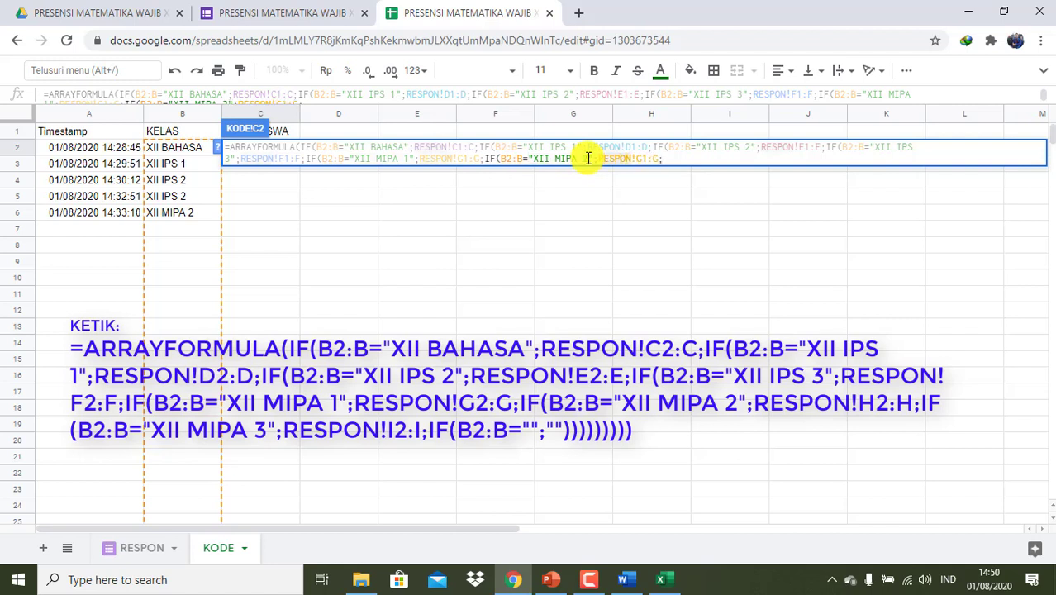
key("Right")
key("BackSpace")
type("H")
key("BackSpace")
type("H")
- Add an XII MIPA 3 clause using RESPON!I1:I
key("ctrl+v")
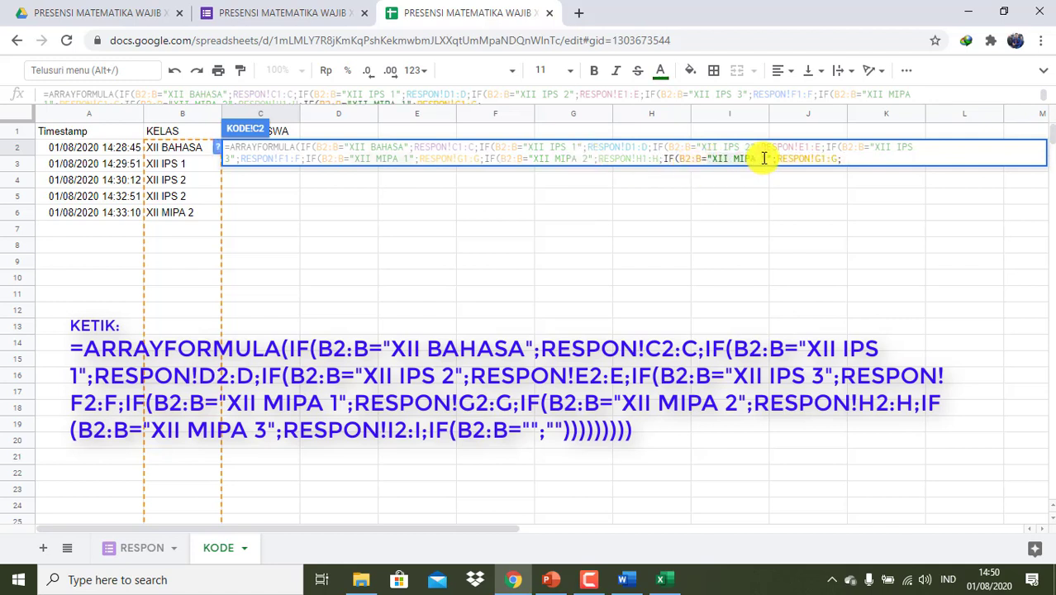
key("BackSpace")
type("3")
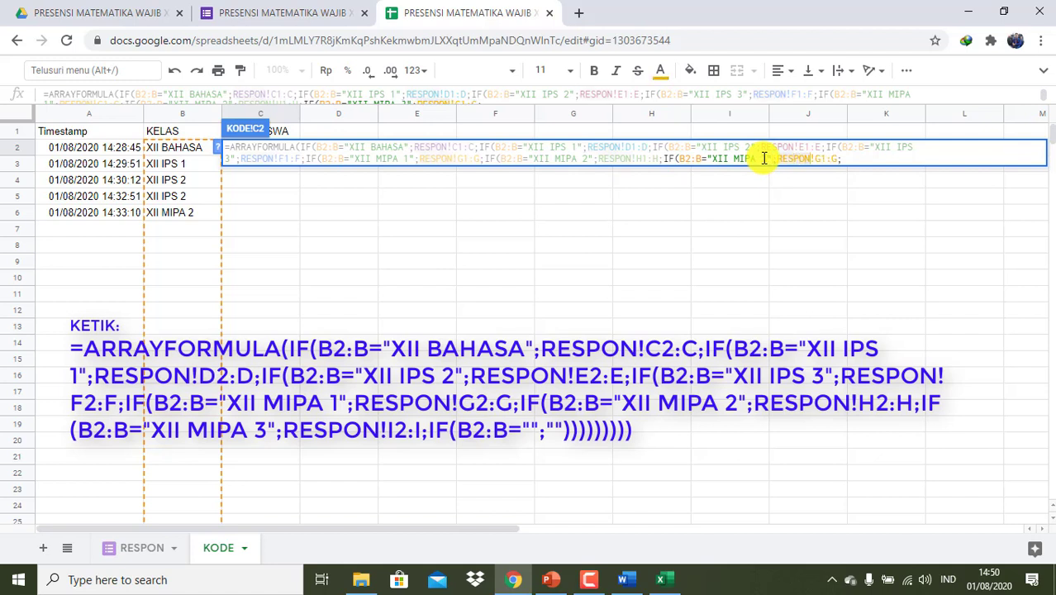
key("BackSpace")
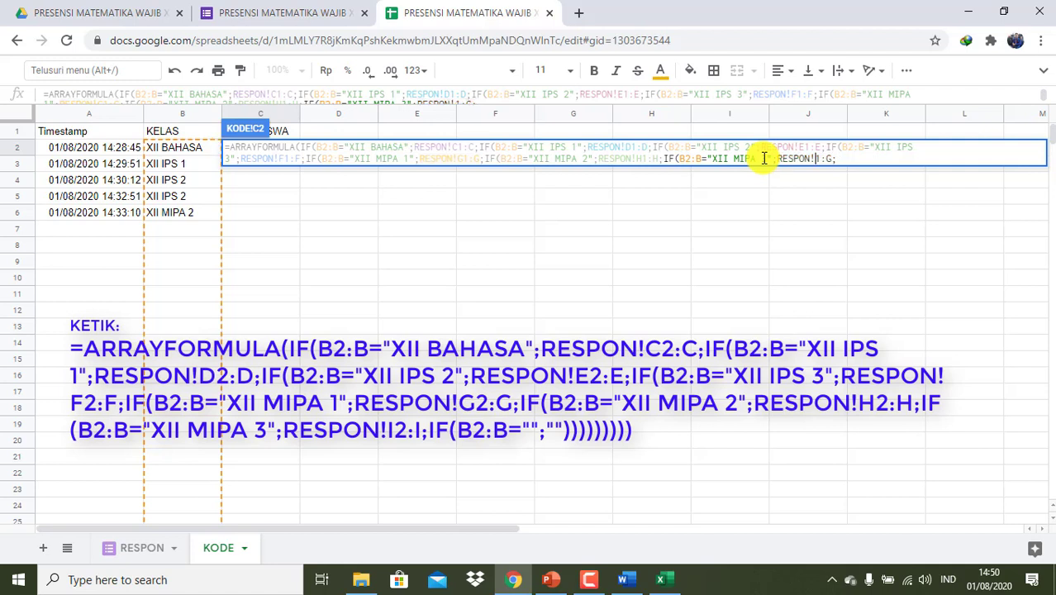
type("I")
key("Right")
key("Right")
key("Delete")
type("I")
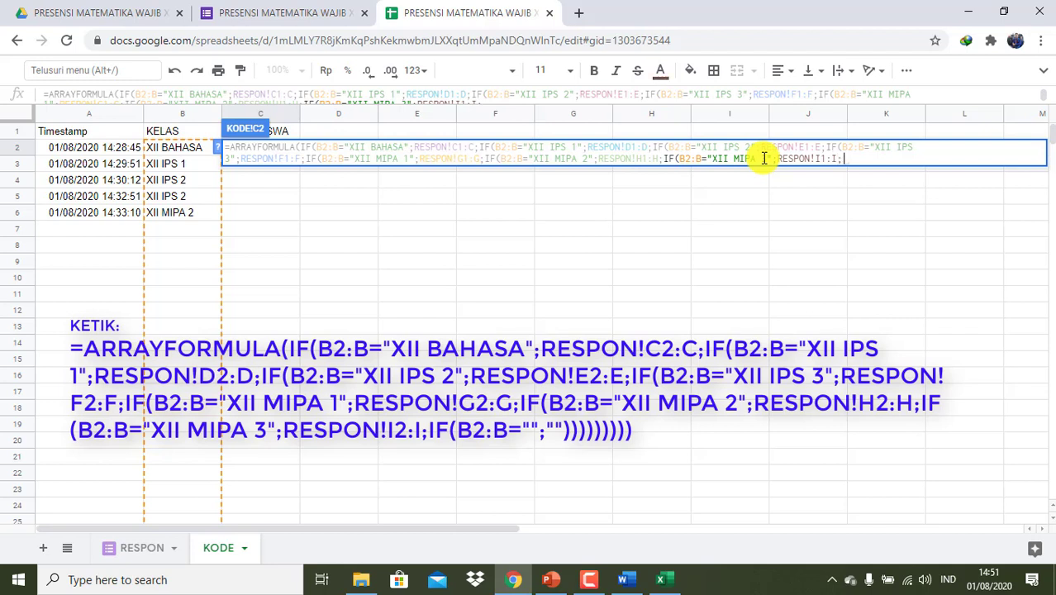
- Add a final IF(B2:B="";"") clause for blank classes and close all parentheses
key("ctrl+v")
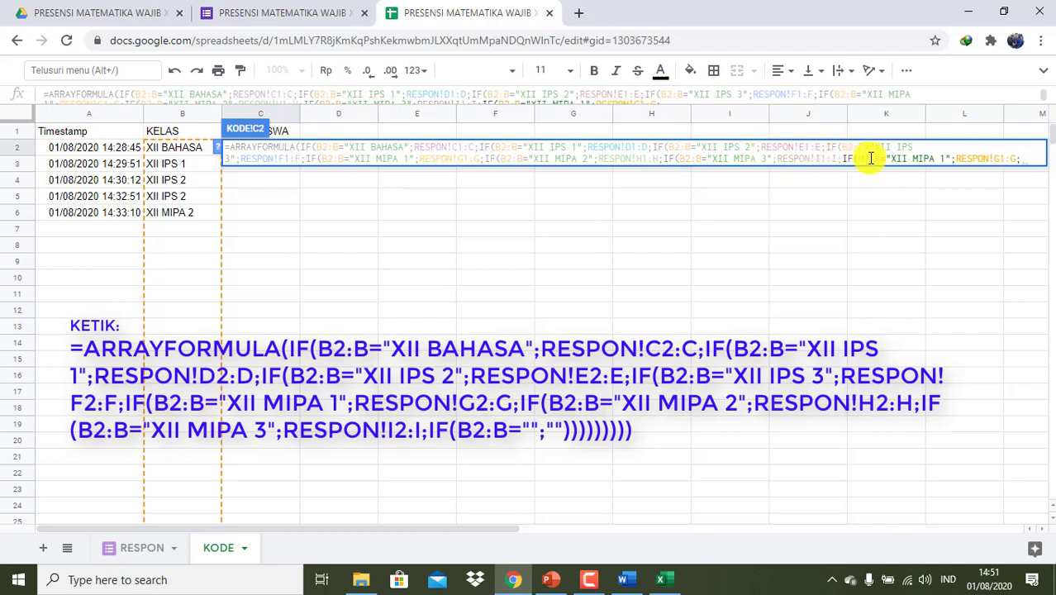
left_click(944, 159)
key("BackSpace")
key("BackSpace")
key("BackSpace")
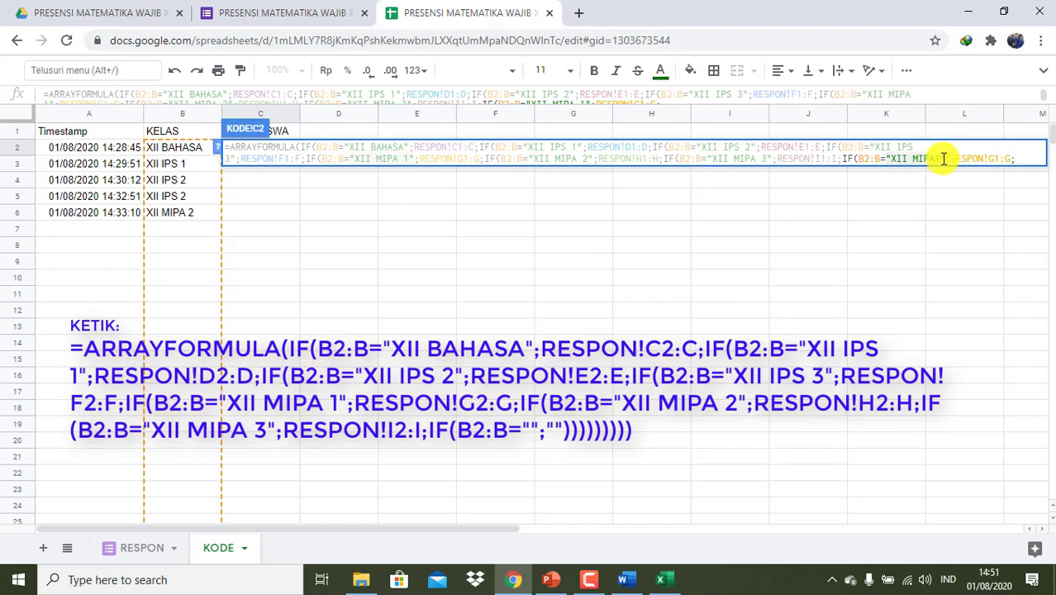
key("BackSpace")
key("BackSpace")
key("BackSpace")
key("BackSpace")
key("BackSpace")
key("BackSpace")
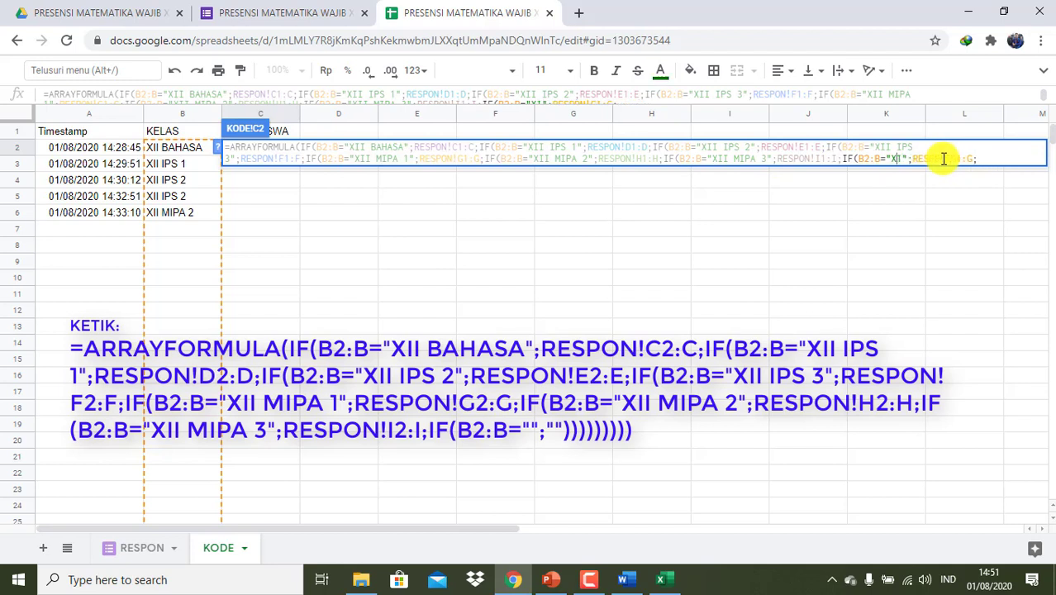
key("Delete")
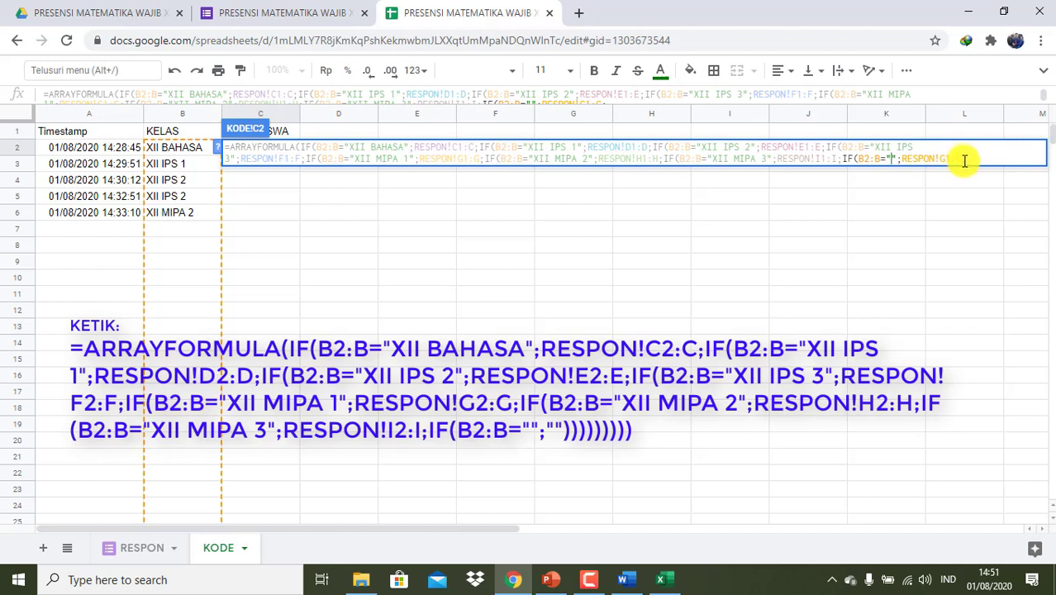
left_click(962, 158)
key("BackSpace")
key("BackSpace")
key("BackSpace")
key("BackSpace")
key("BackSpace")
key("BackSpace")
key("BackSpace")
key("BackSpace")
key("BackSpace")
key("BackSpace")
key("BackSpace")
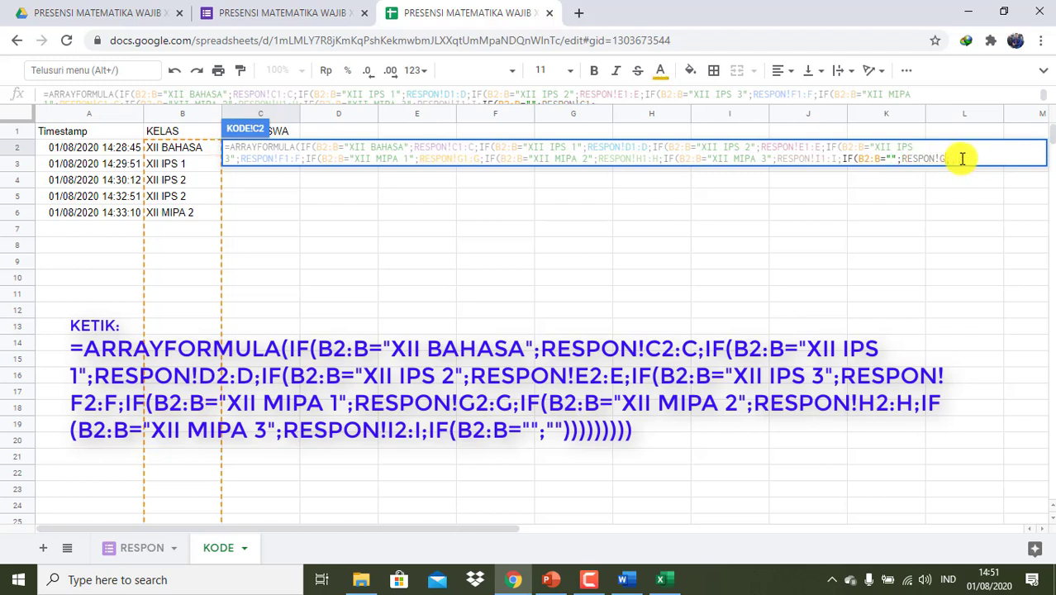
type("\"\";")
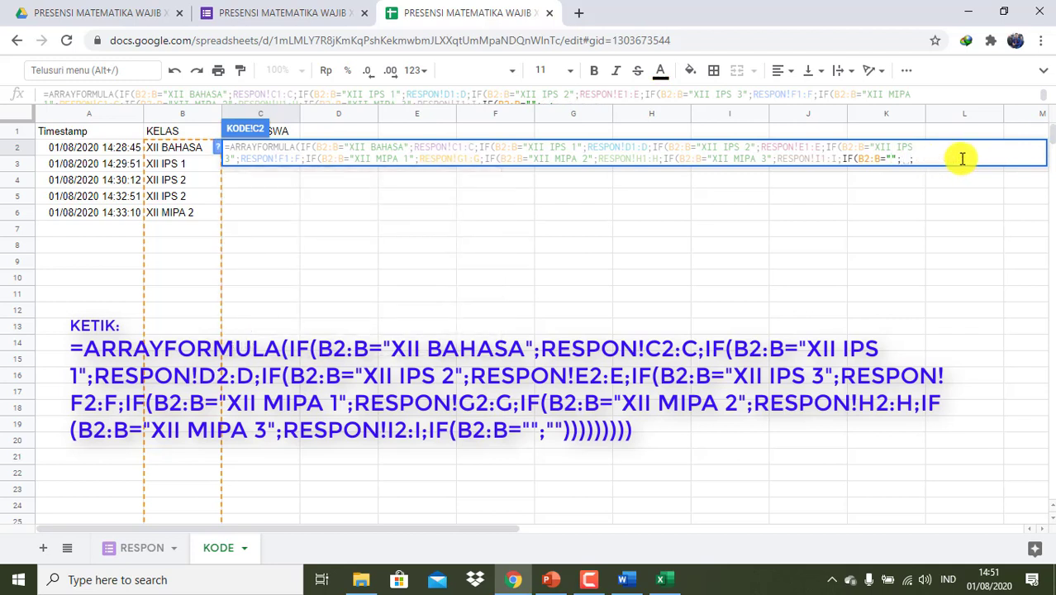
type("\"\"")
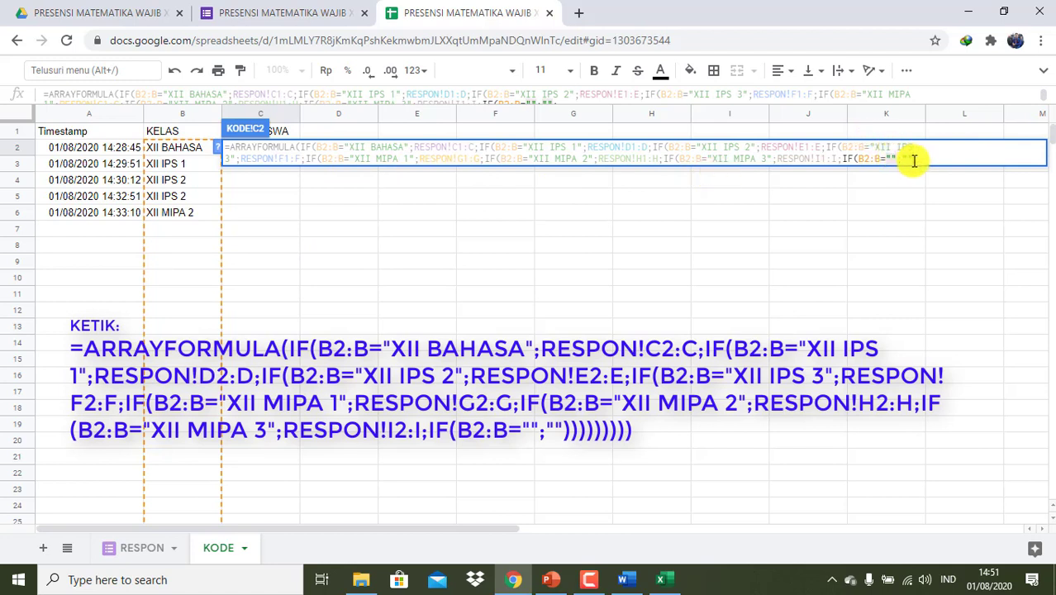
type(";\"\"")
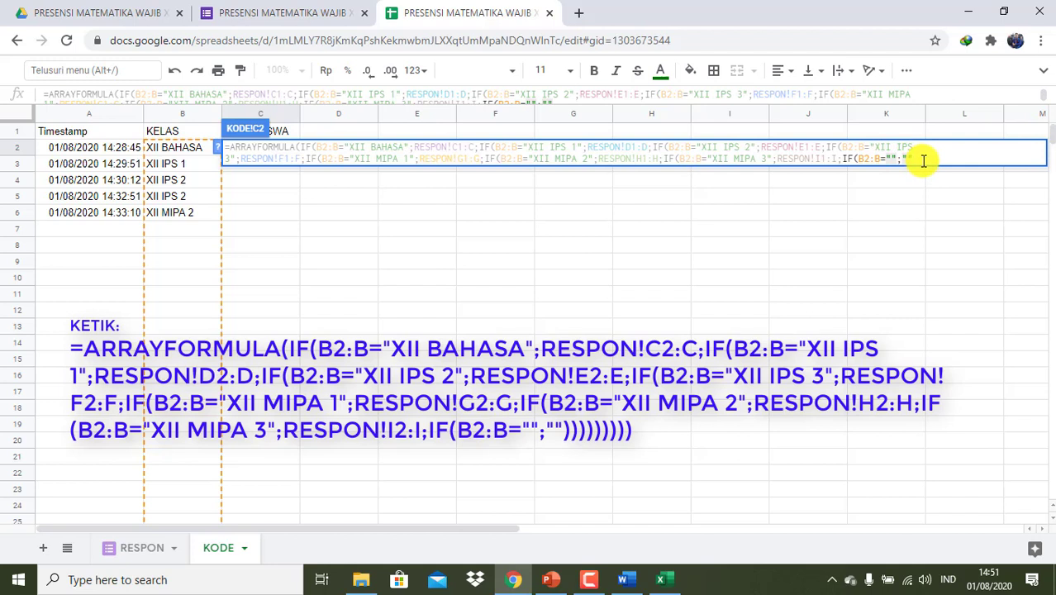
type(")")
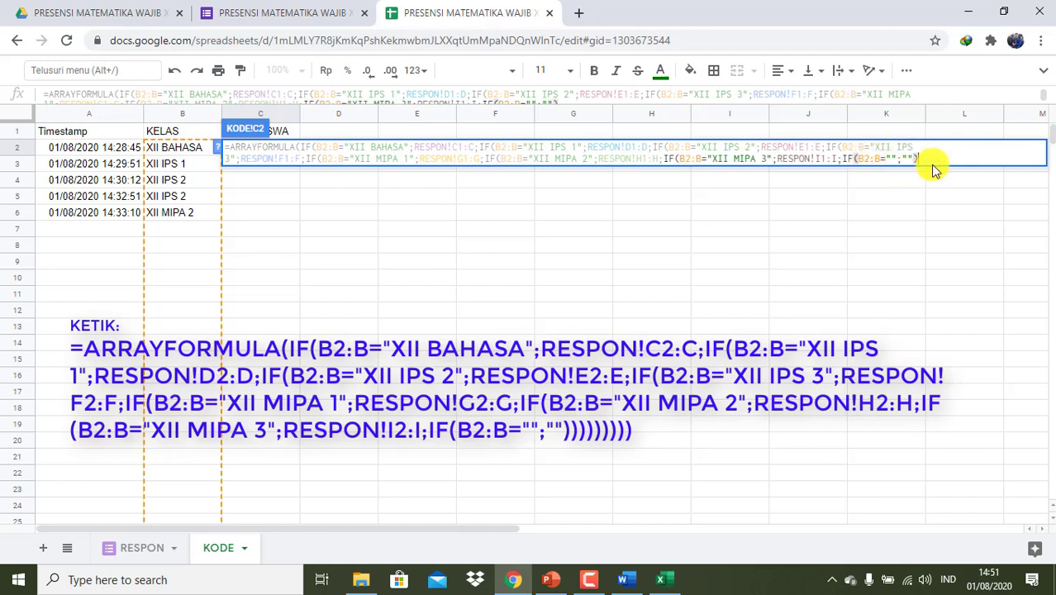
type("))")
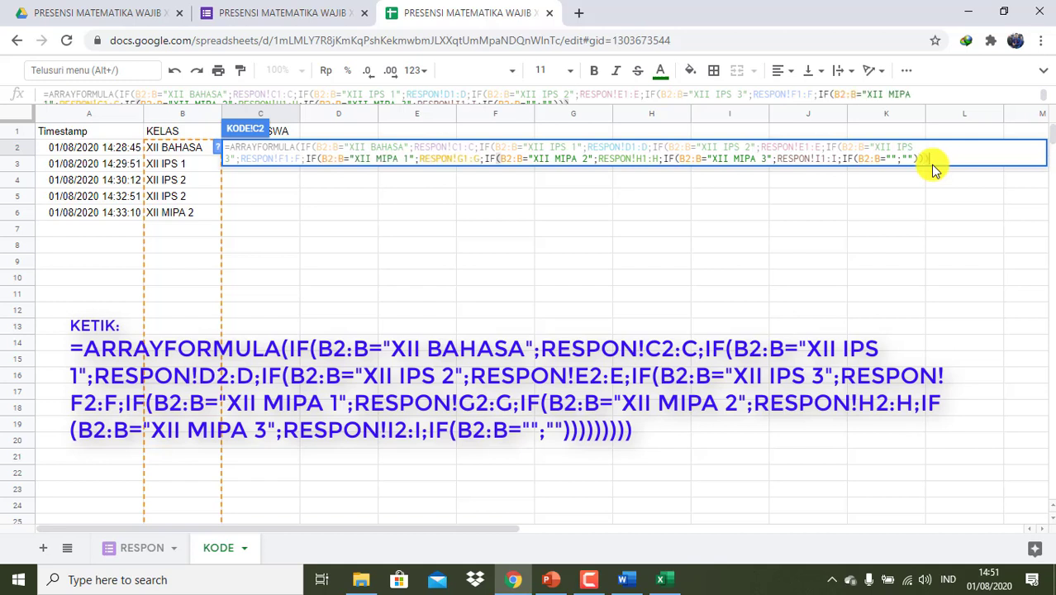
type(")")
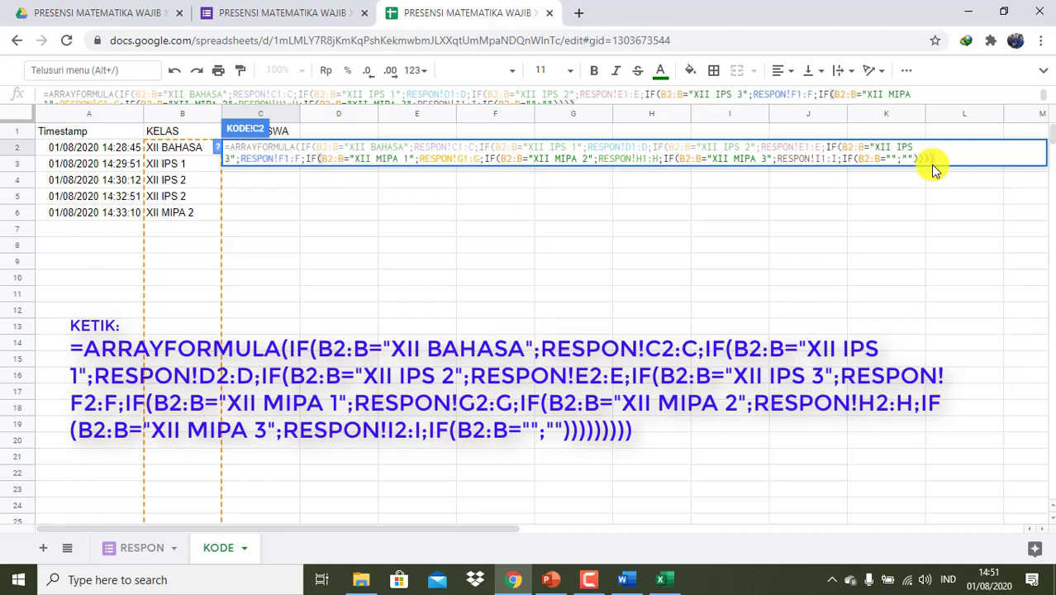
type(")))")
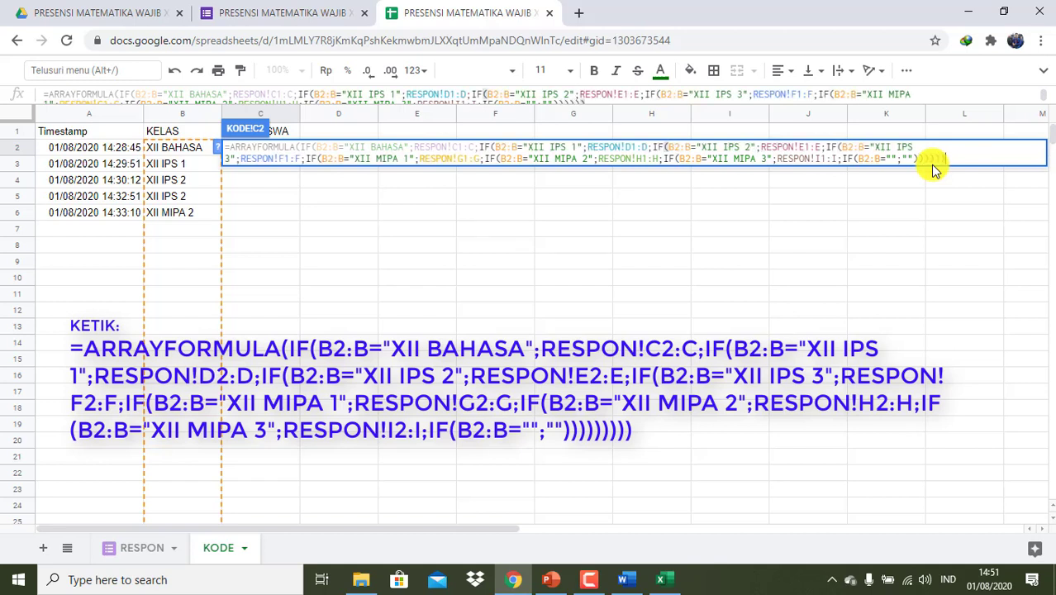
type(")")
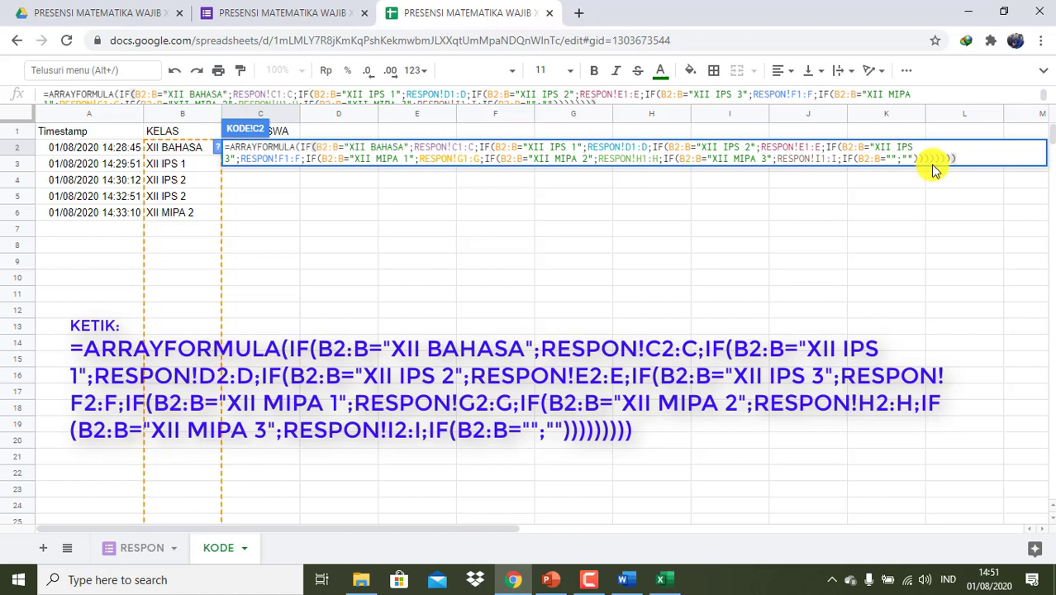
type(")")
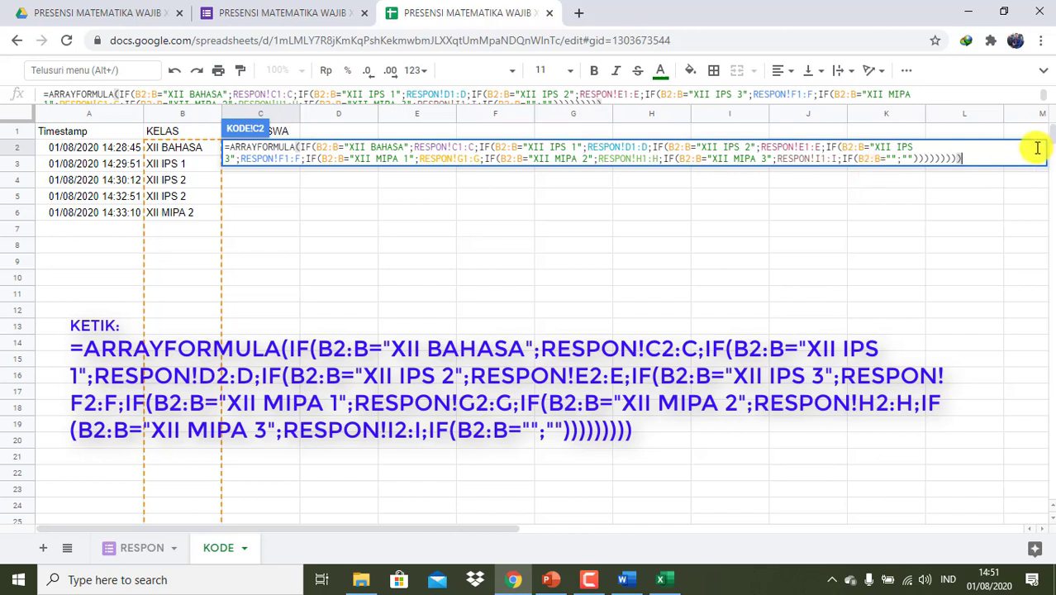
key("Return")
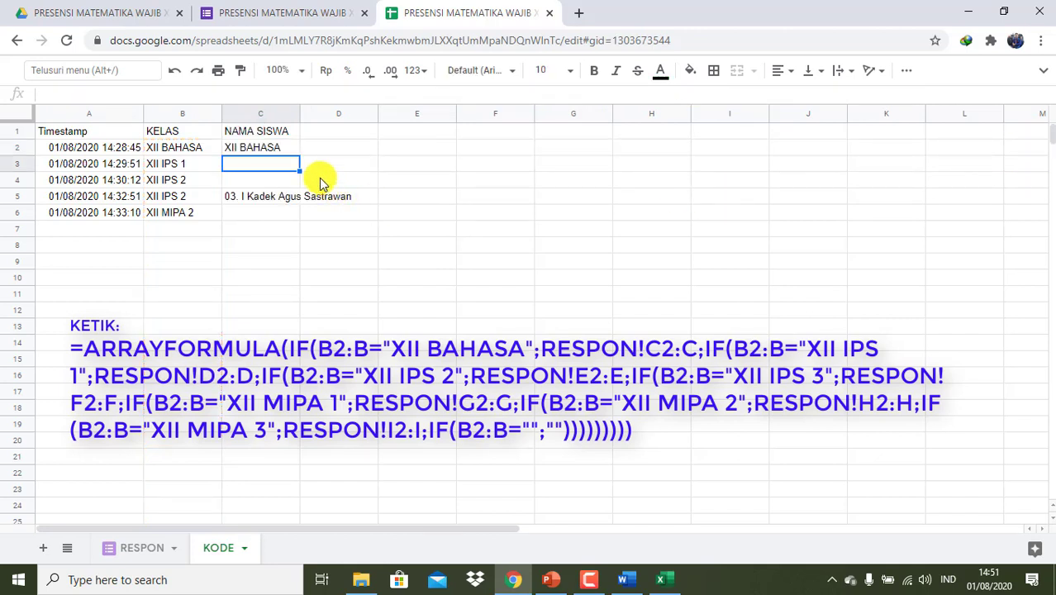
left_click(262, 204)
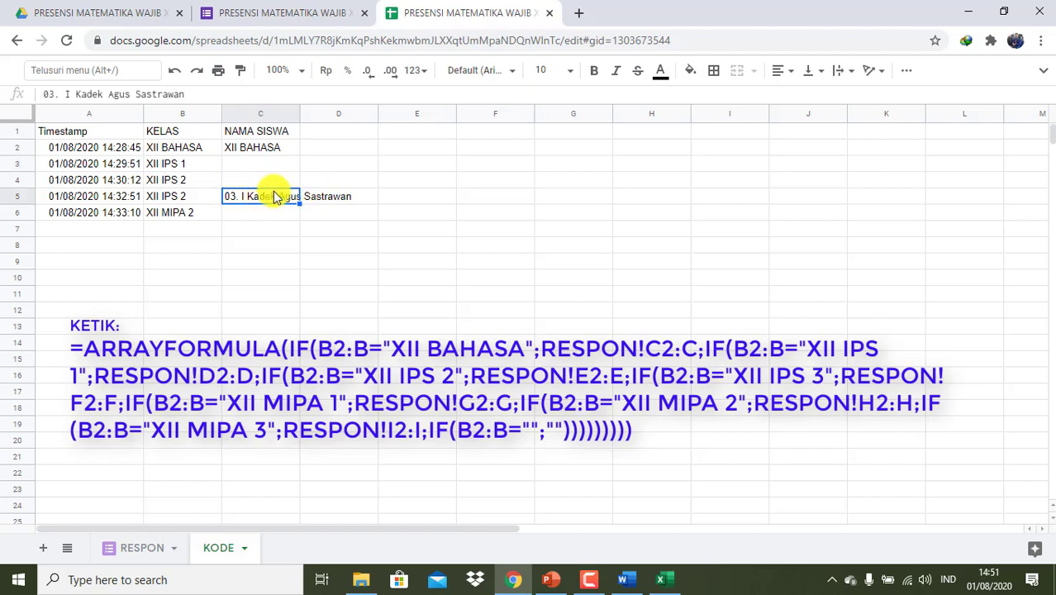
left_click(265, 149)
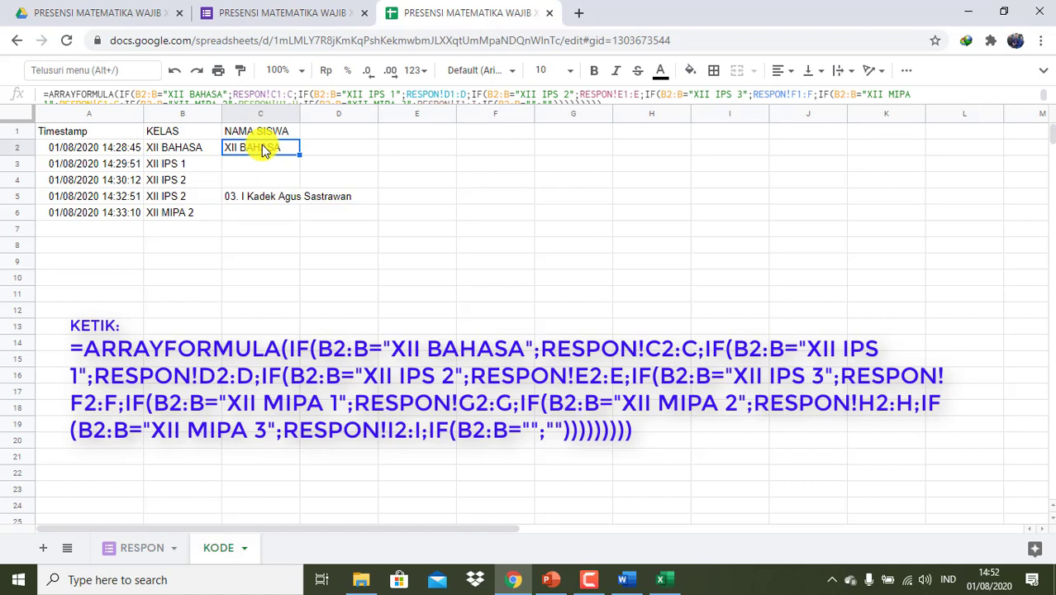
left_click(142, 548)
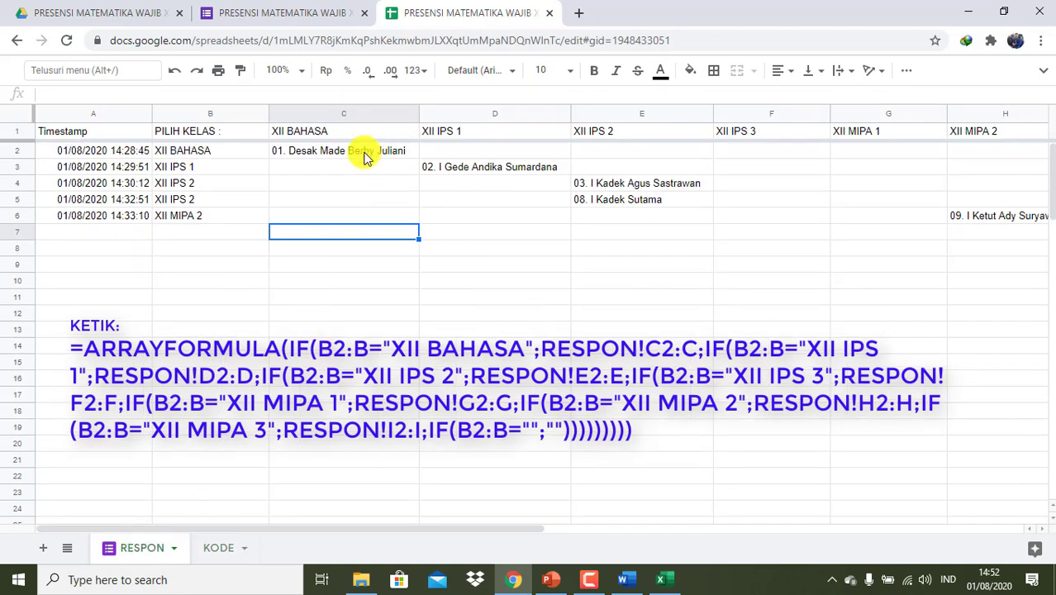
left_click(217, 547)
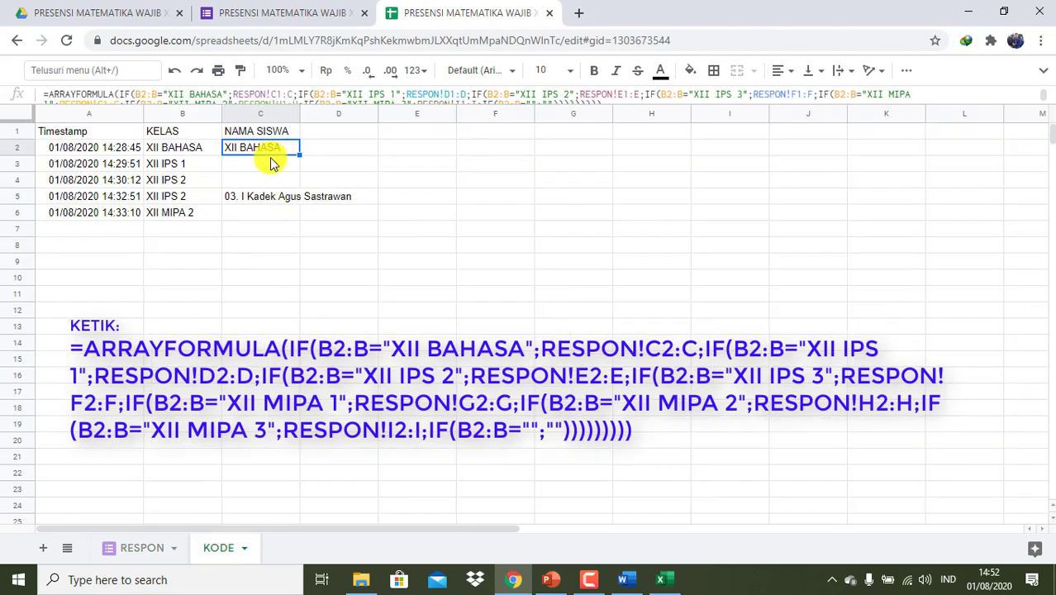
left_click(141, 555)
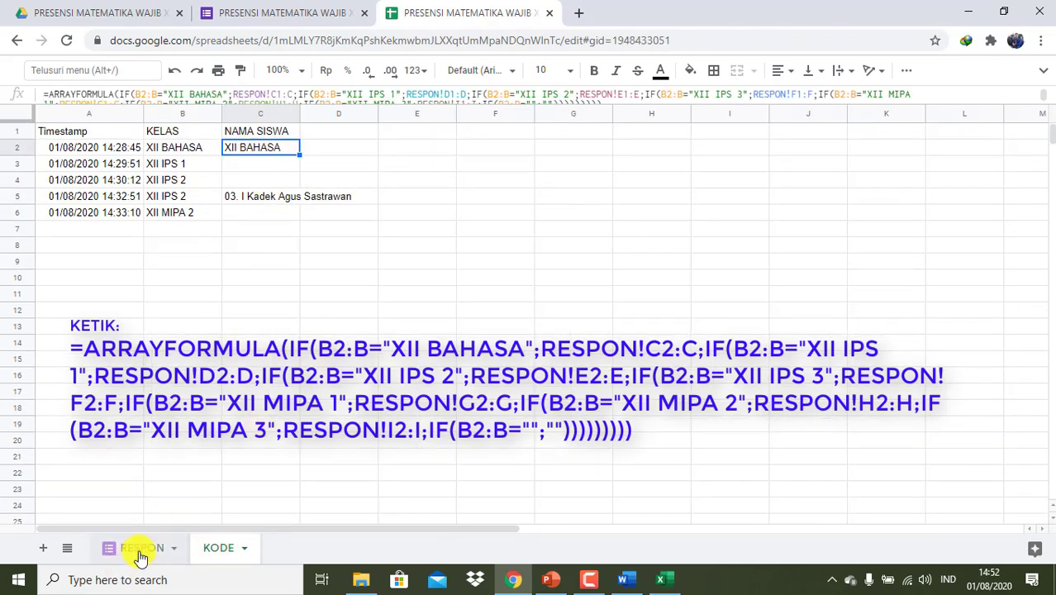
left_click(221, 549)
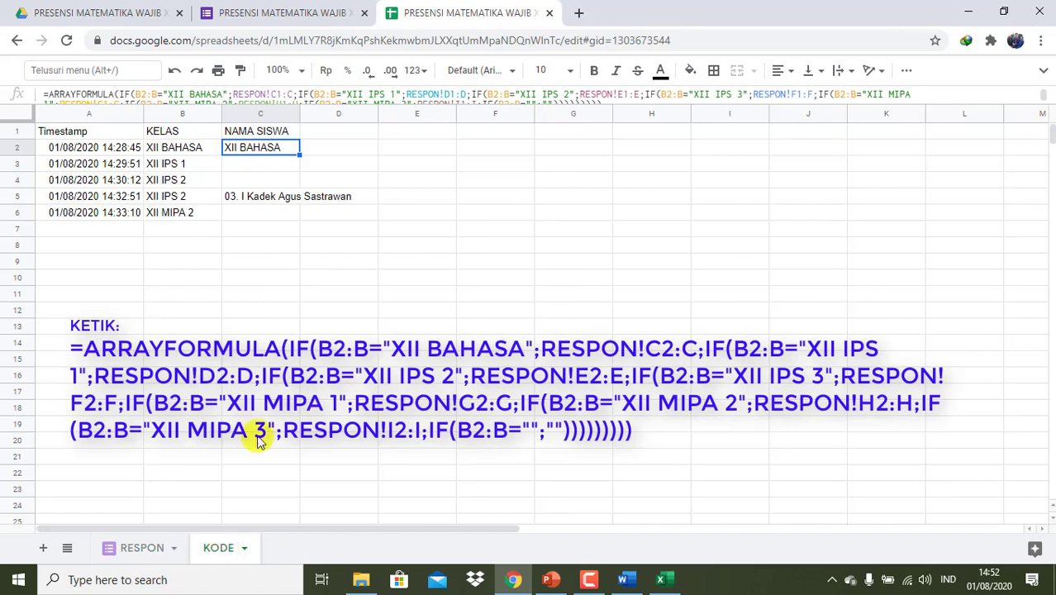
left_click(282, 95)
- In C2's formula, change the RESPON!C, D, E and F ranges to start at row 2
left_click(328, 146)
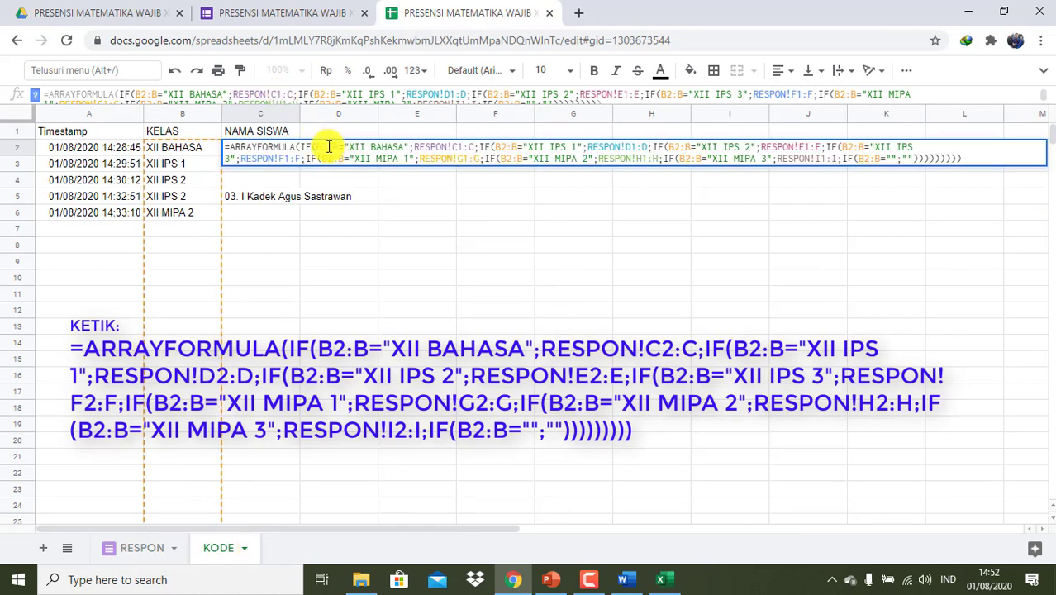
left_click(463, 146)
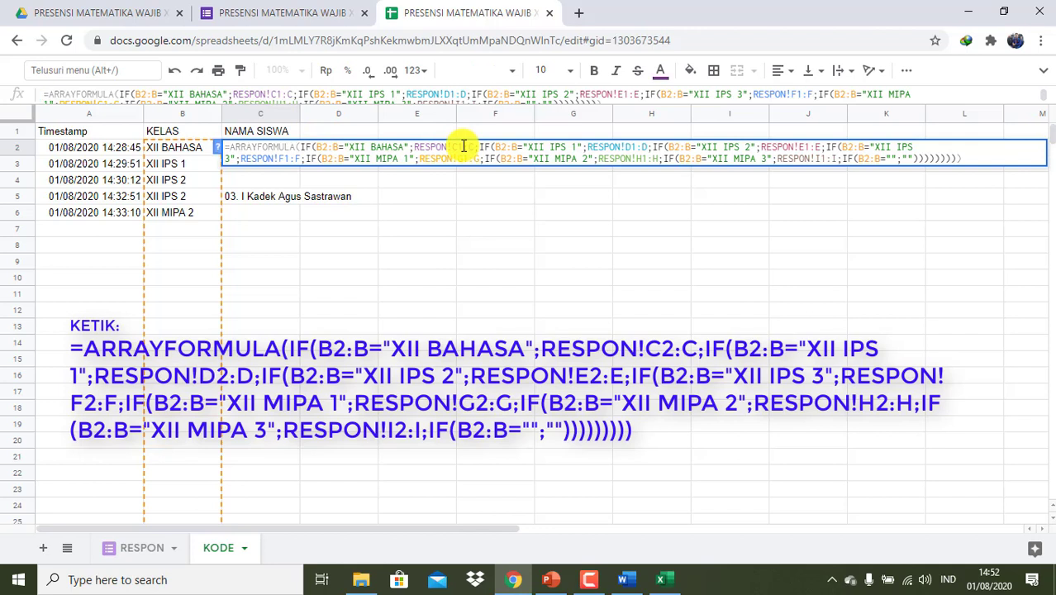
key("BackSpace")
type("2")
key("Right")
key("Right")
key("Right")
key("Right")
key("Right")
key("Right")
key("Right")
key("Right")
key("Right")
key("Right")
key("Right")
key("Right")
key("Right")
key("Right")
key("Right")
key("Right")
key("Right")
key("Right")
key("Right")
key("Right")
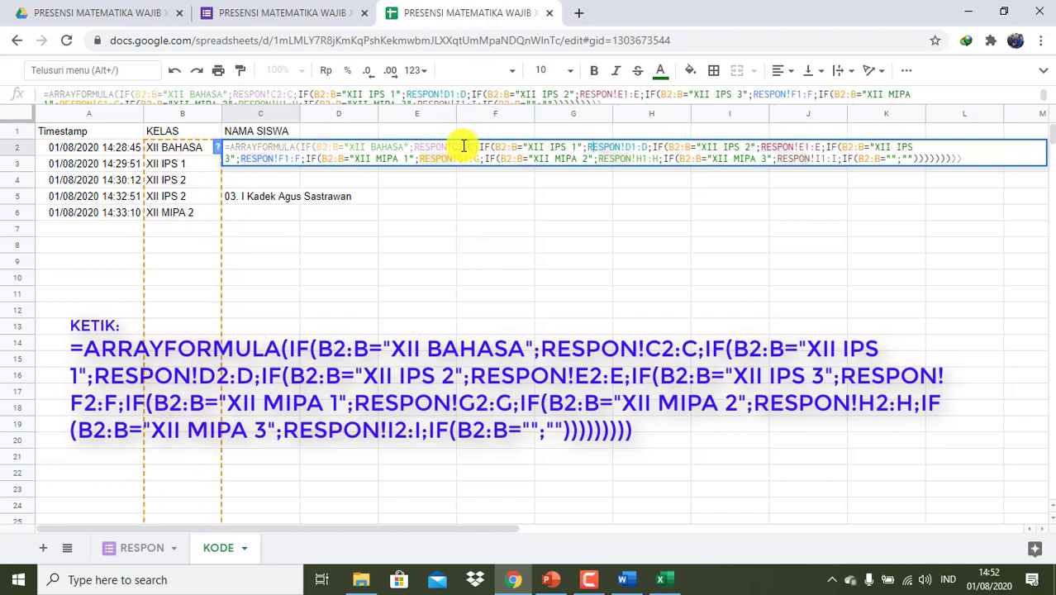
key("Right")
key("Right")
key("Right")
key("BackSpace")
type("2")
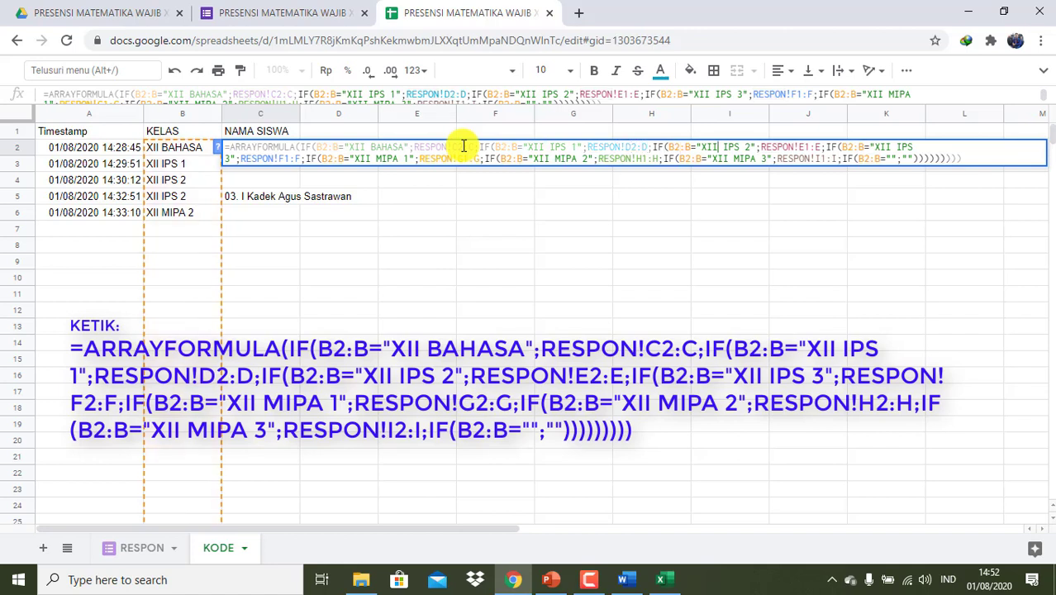
key("Right")
key("Right")
key("Right")
key("Right")
key("Right")
key("Right")
key("Right")
key("Right")
key("Right")
key("Right")
key("Right")
key("Right")
key("Right")
key("Right")
key("Right")
key("Right")
key("Right")
key("Right")
key("Right")
key("Right")
key("Right")
key("Right")
key("Right")
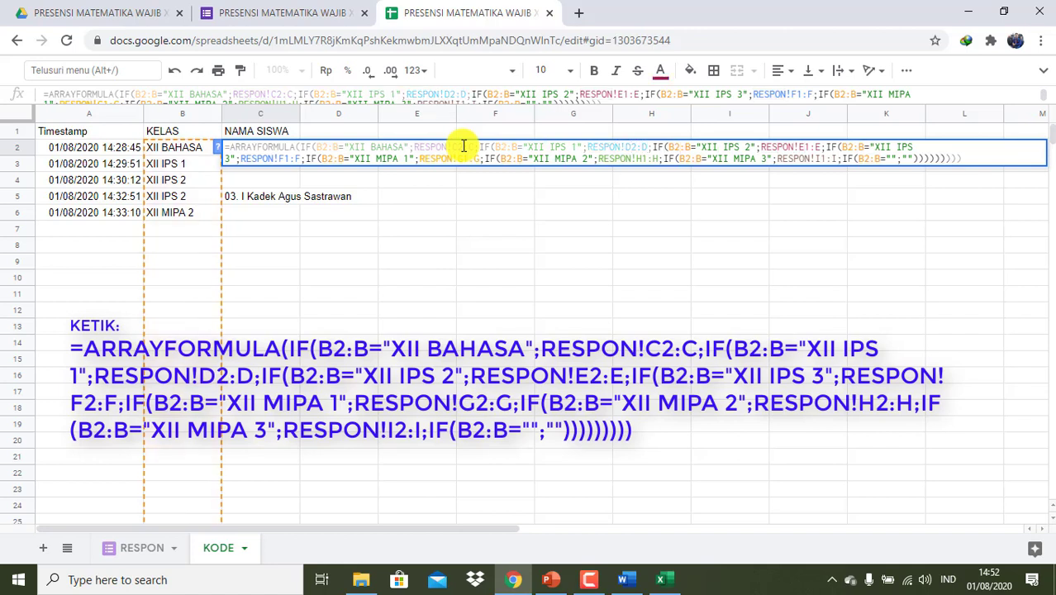
key("BackSpace")
type("2")
key("Right")
key("Right")
key("Right")
key("Right")
key("Right")
key("Right")
key("Right")
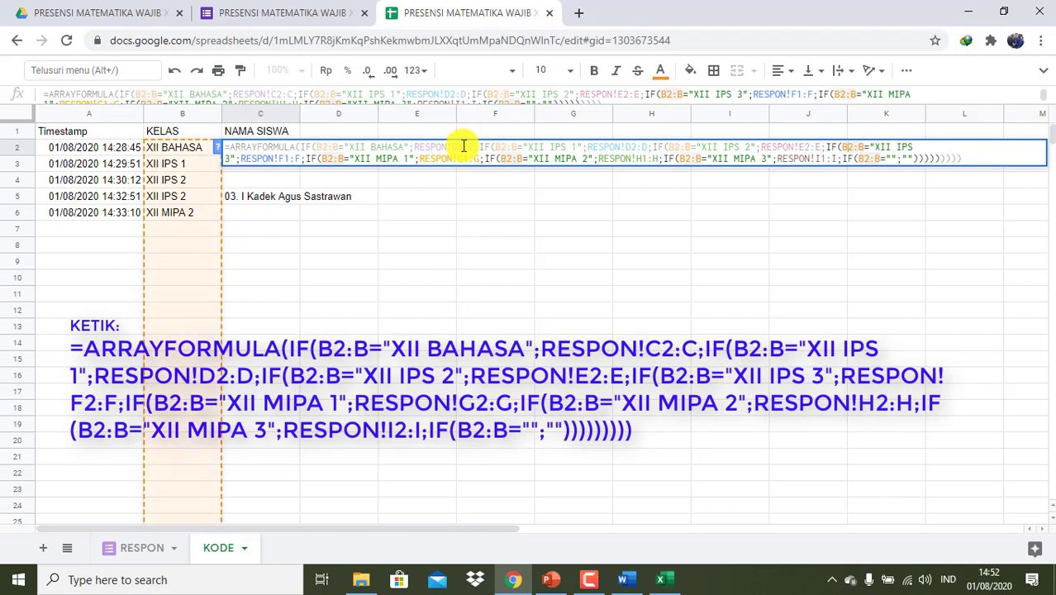
left_click(282, 161)
key("Right")
key("BackSpace")
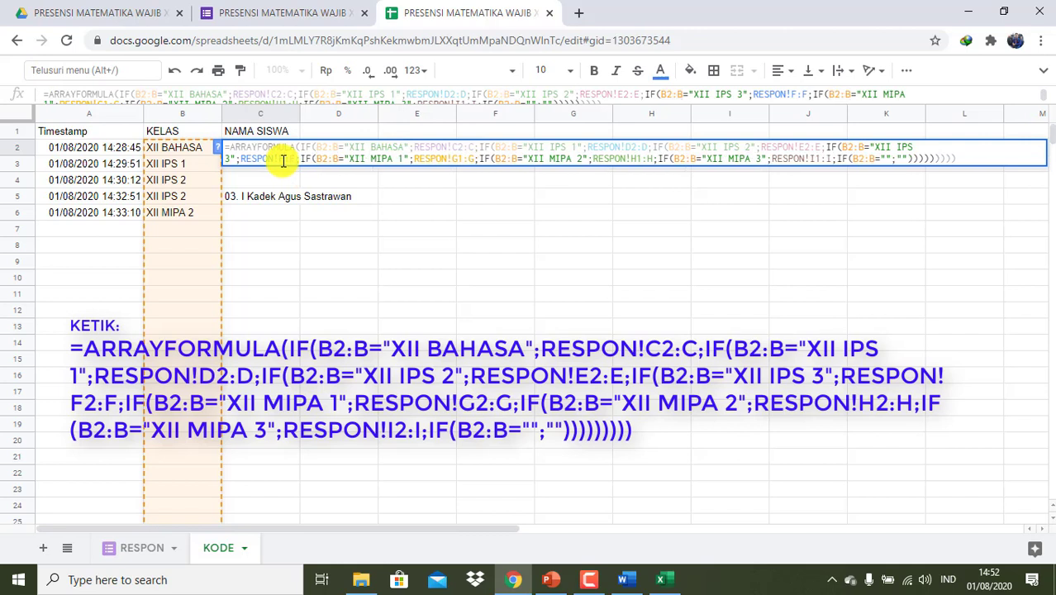
type("2")
- Change the RESPON!G, H and I ranges to start at row 2 and commit the formula
key("Right")
key("Right")
key("Right")
key("Right")
key("Right")
key("Right")
key("Right")
key("Right")
key("Right")
key("Right")
key("Right")
key("Right")
key("Right")
key("Right")
key("Right")
key("Right")
key("Right")
key("Right")
key("Right")
key("Right")
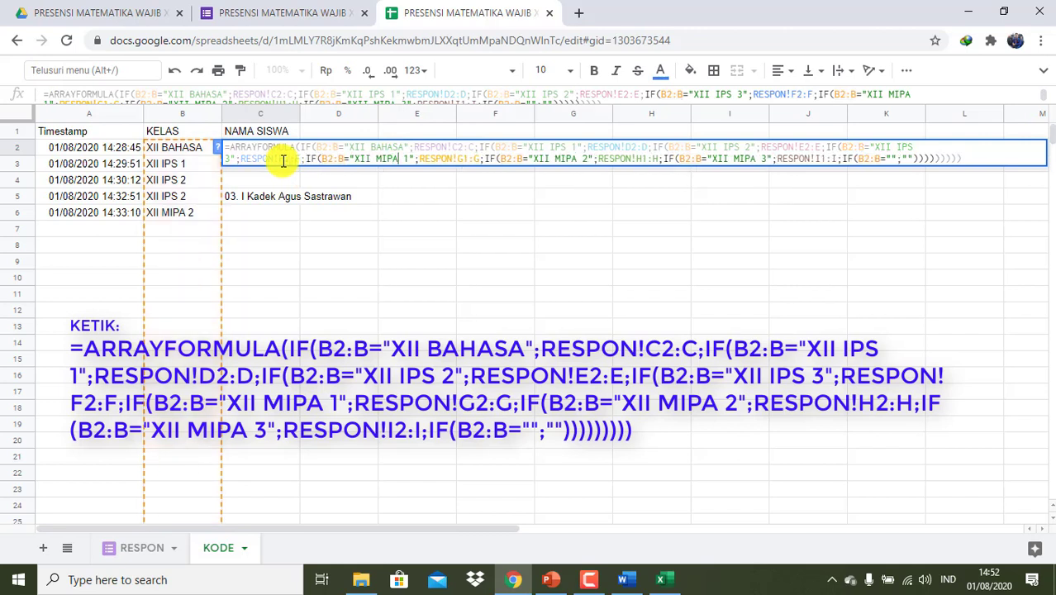
key("Right")
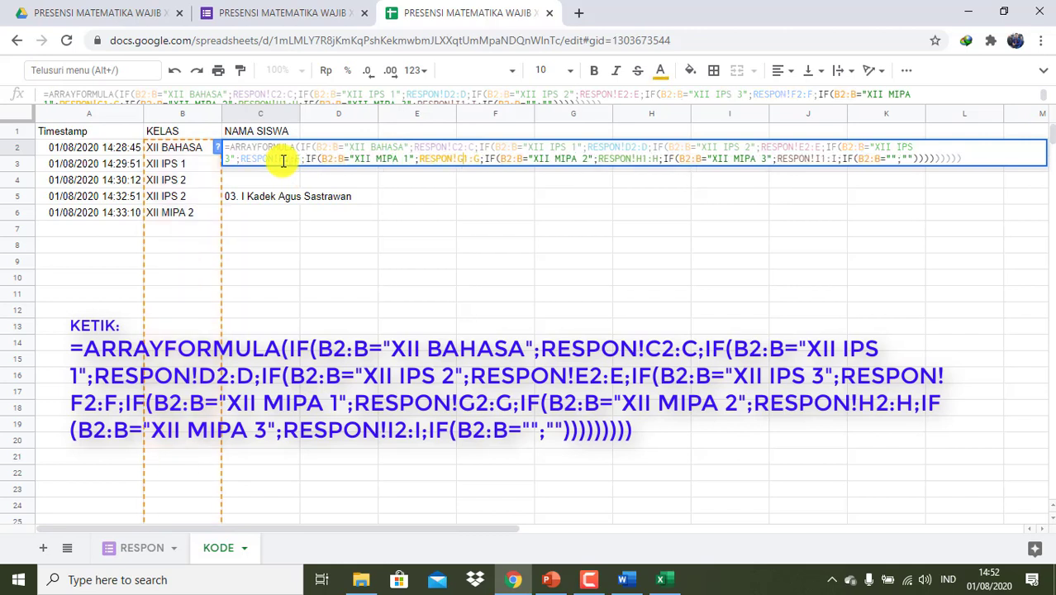
key("BackSpace")
type("2")
key("Right")
key("Right")
key("Right")
key("Right")
key("Right")
key("Right")
key("Right")
key("Right")
key("Right")
key("Right")
key("Right")
key("Right")
key("Right")
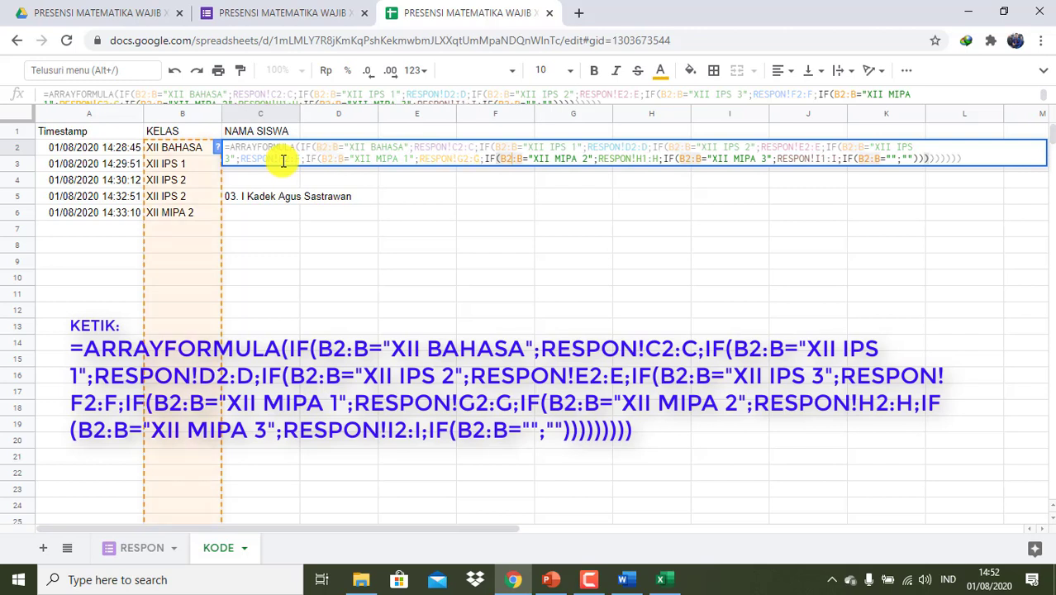
key("Right")
key("Right")
key("Right")
key("Right")
key("Right")
key("Right")
key("Right")
key("Right")
key("Right")
key("Right")
key("Right")
key("Right")
key("Right")
key("Right")
key("Right")
key("Right")
key("Right")
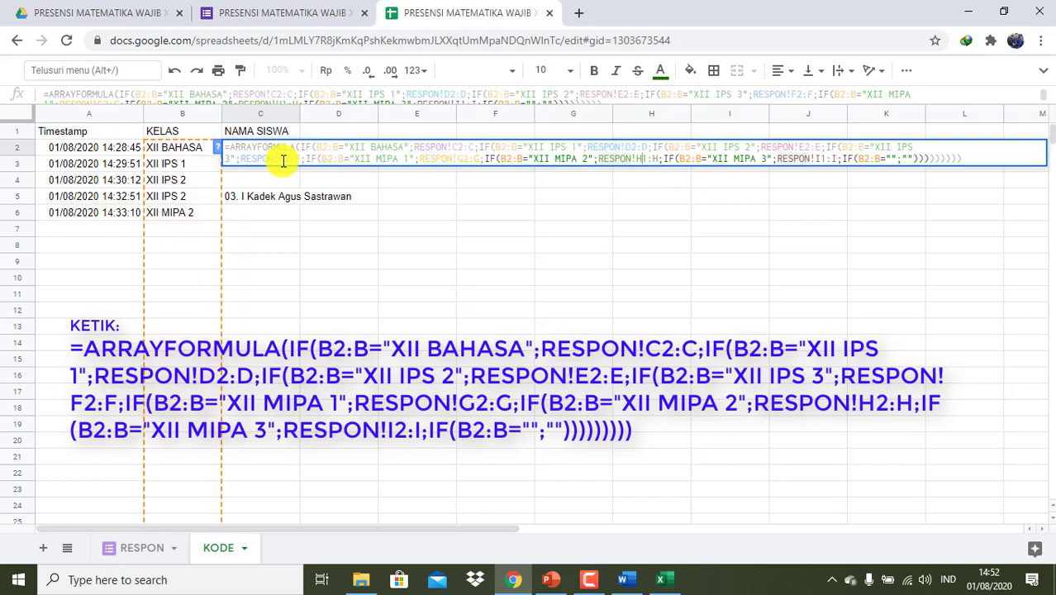
key("BackSpace")
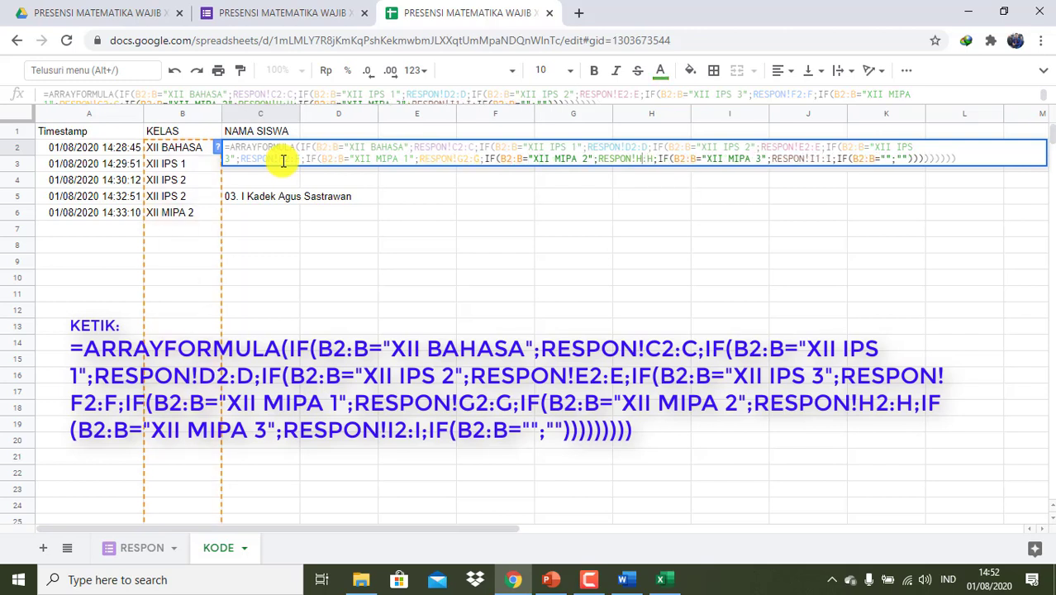
type("2")
key("Right")
key("Right")
key("Right")
key("Right")
key("Right")
key("Right")
key("Right")
key("Right")
key("Right")
key("Right")
key("Right")
key("Right")
key("Right")
key("Right")
key("Right")
key("Right")
key("Right")
key("Right")
key("Right")
key("Right")
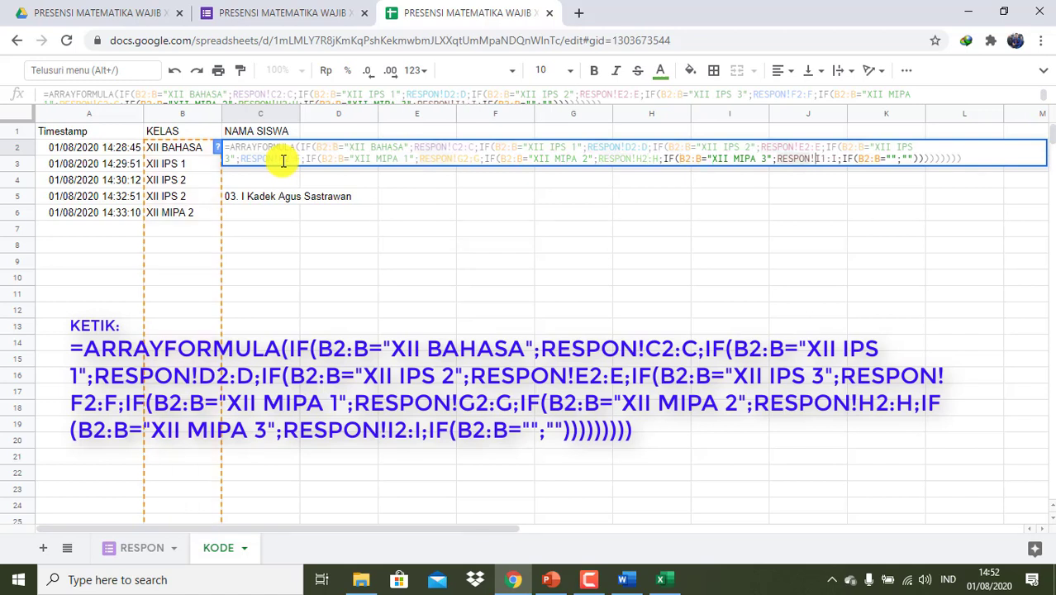
key("Left")
key("BackSpace")
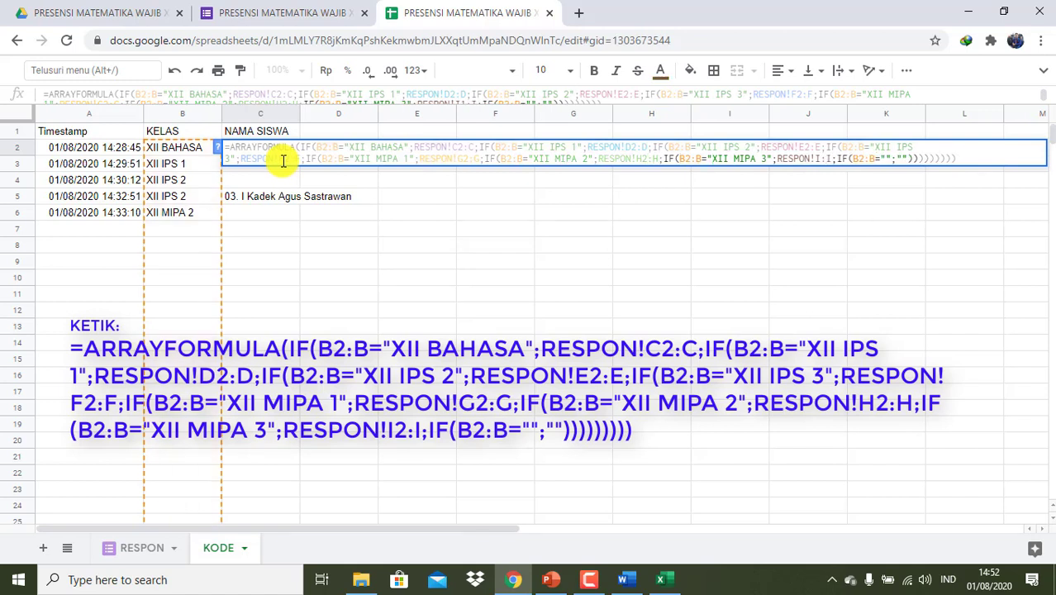
type("2")
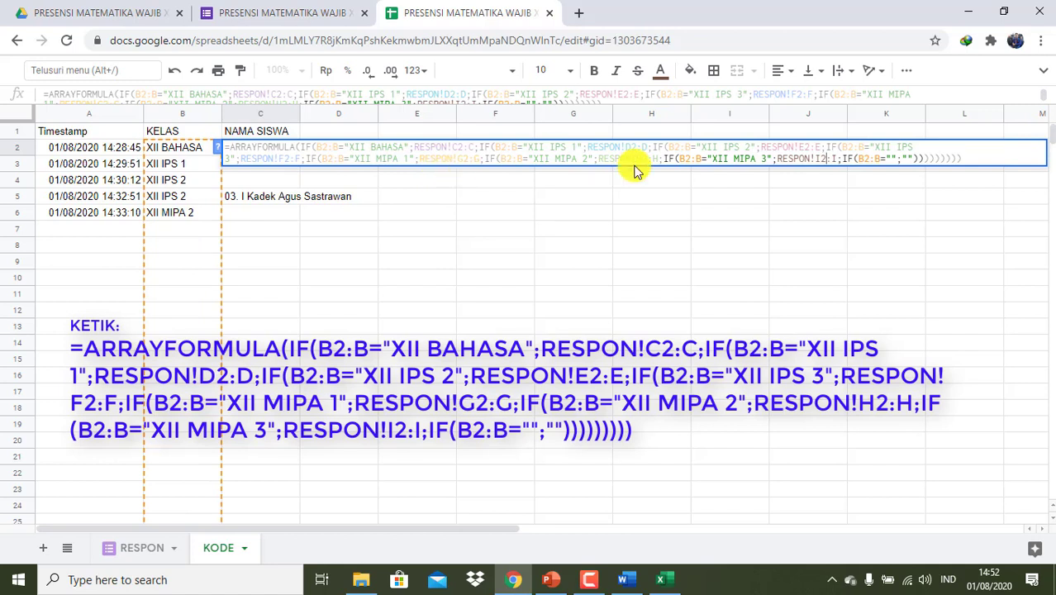
key("Return")
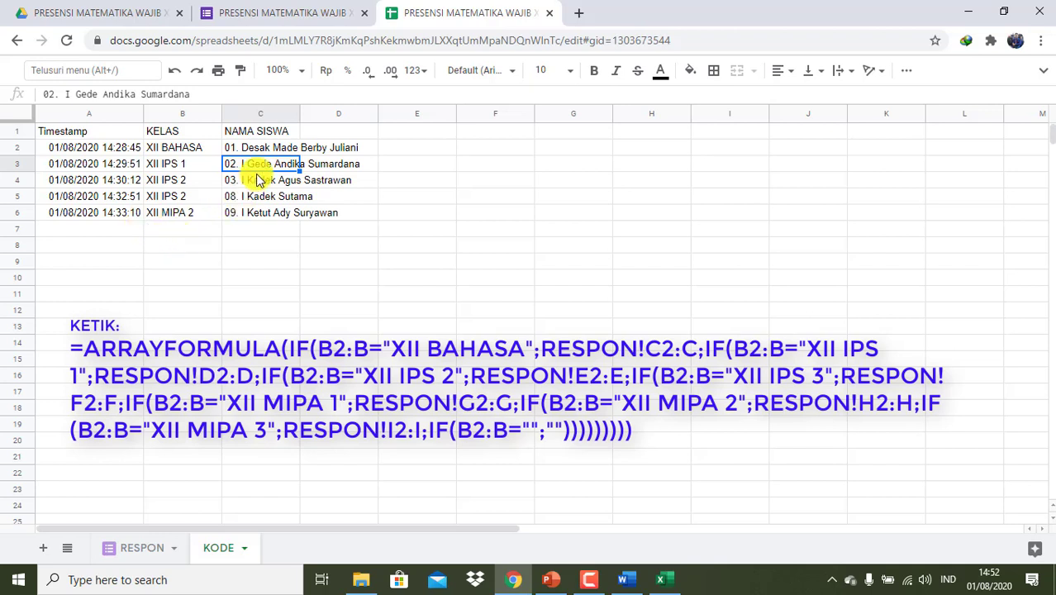
- Compare the names on the RESPON and KODE sheets, then widen column C to fit them
left_click(122, 552)
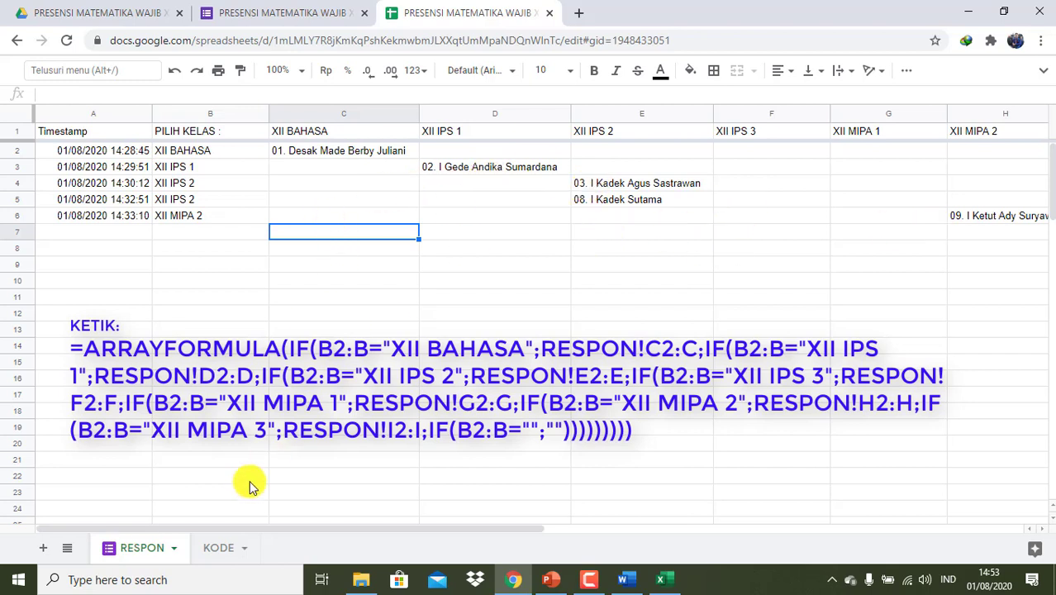
left_click(221, 555)
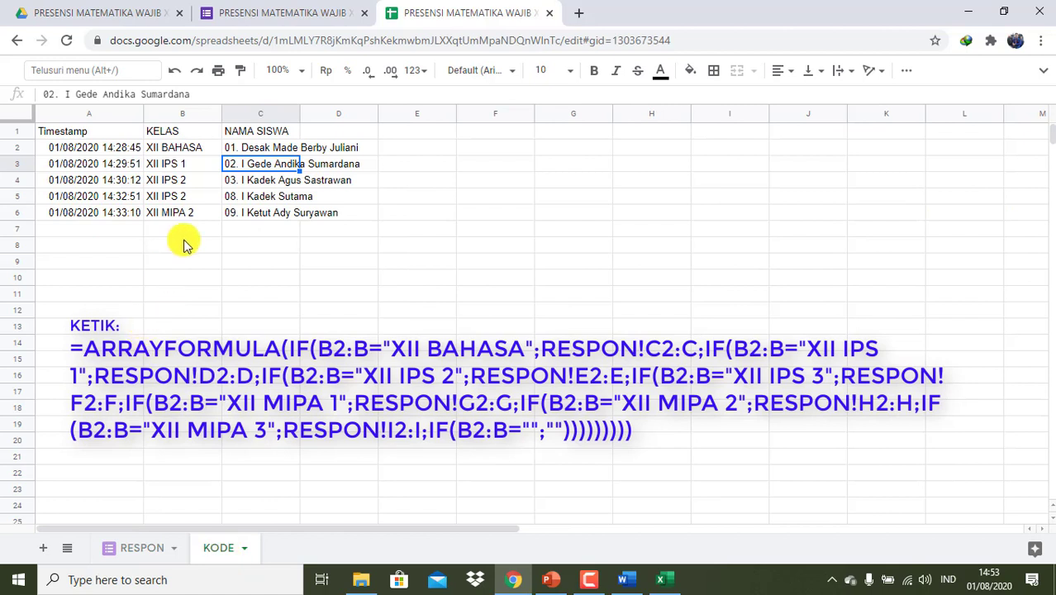
left_click(128, 545)
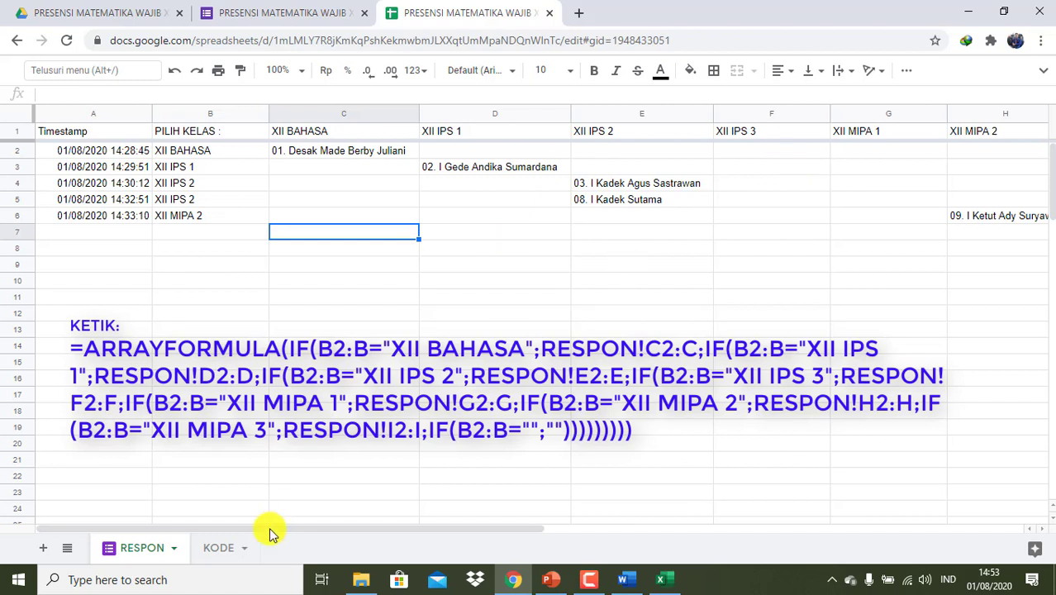
left_click(217, 547)
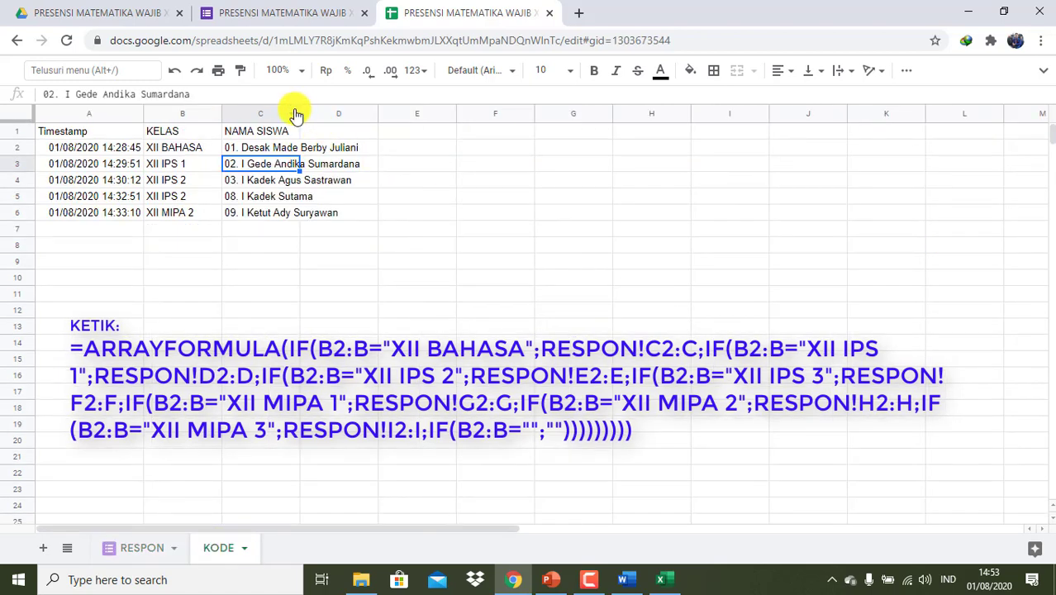
left_click_drag(300, 107, 380, 108)
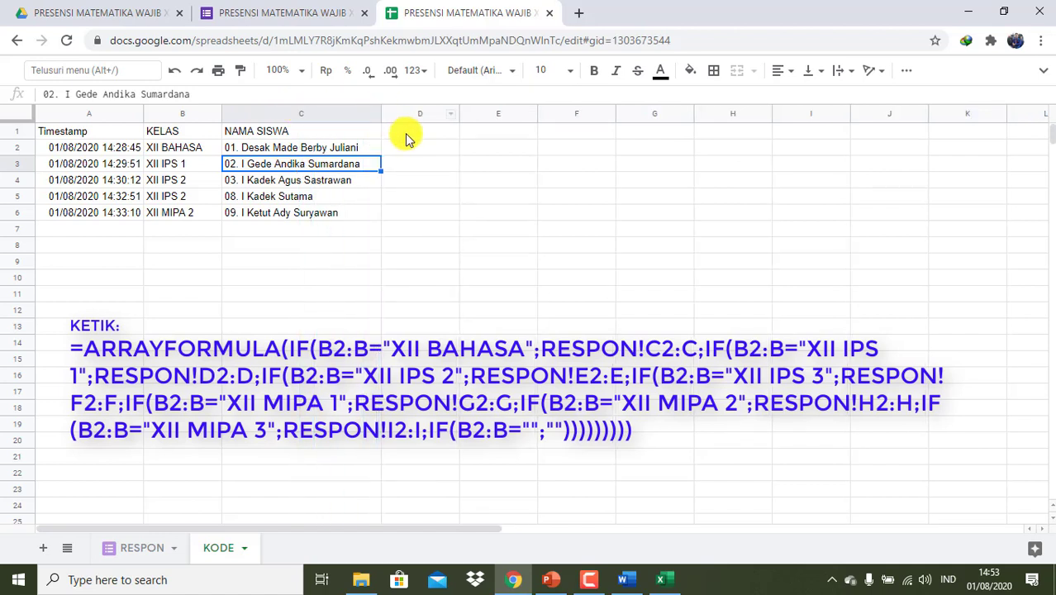
left_click(408, 137)
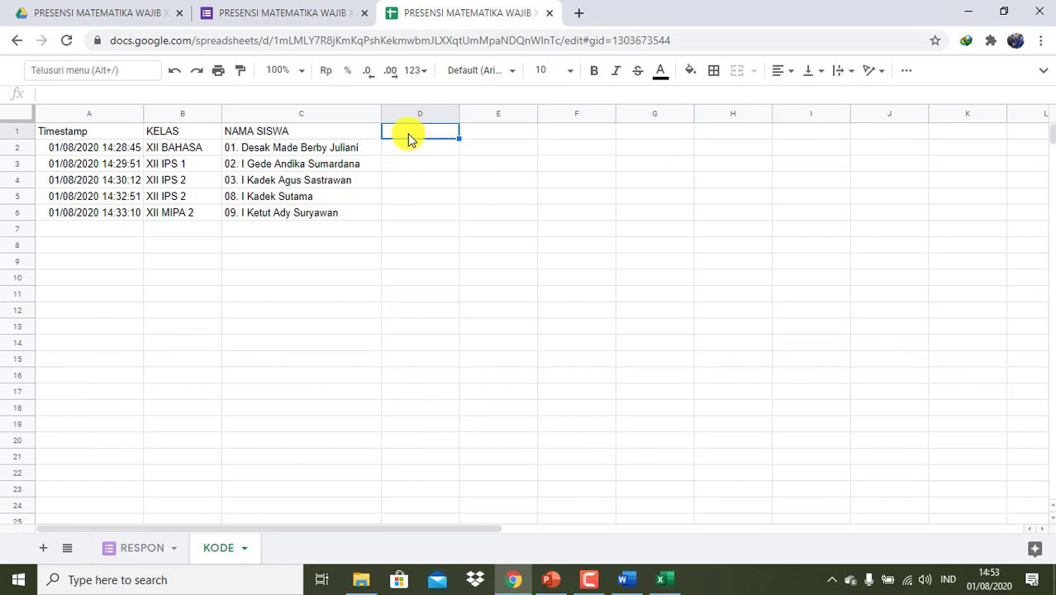
- Label D1 'KODE SISWA' and begin D2 with =ARRAYFORMULA(IF(C2:C="";"";B2:B&LEFT(C2:C
type("KODE")
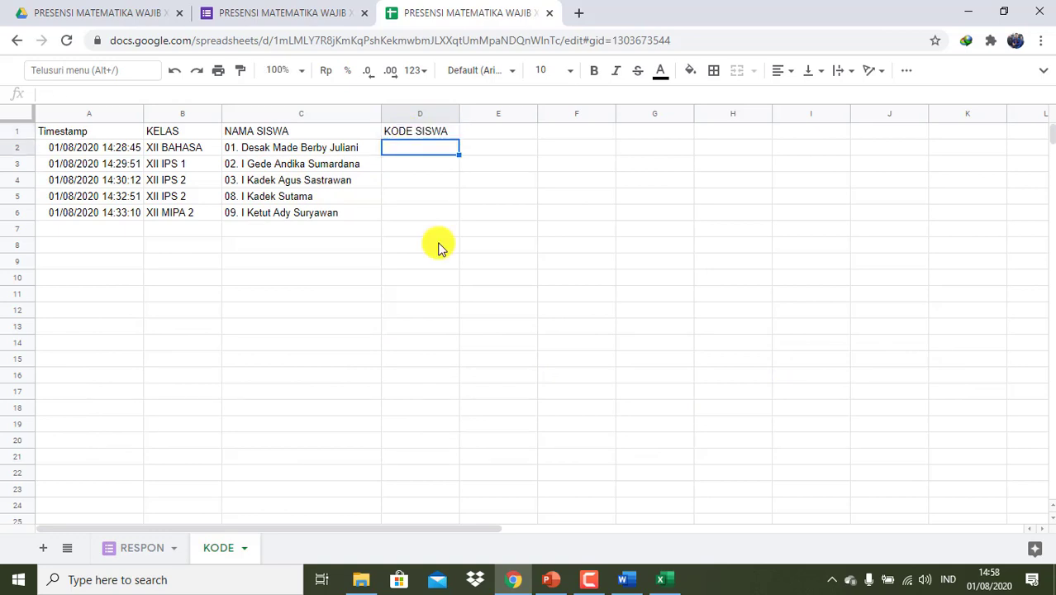
type("=ARR")
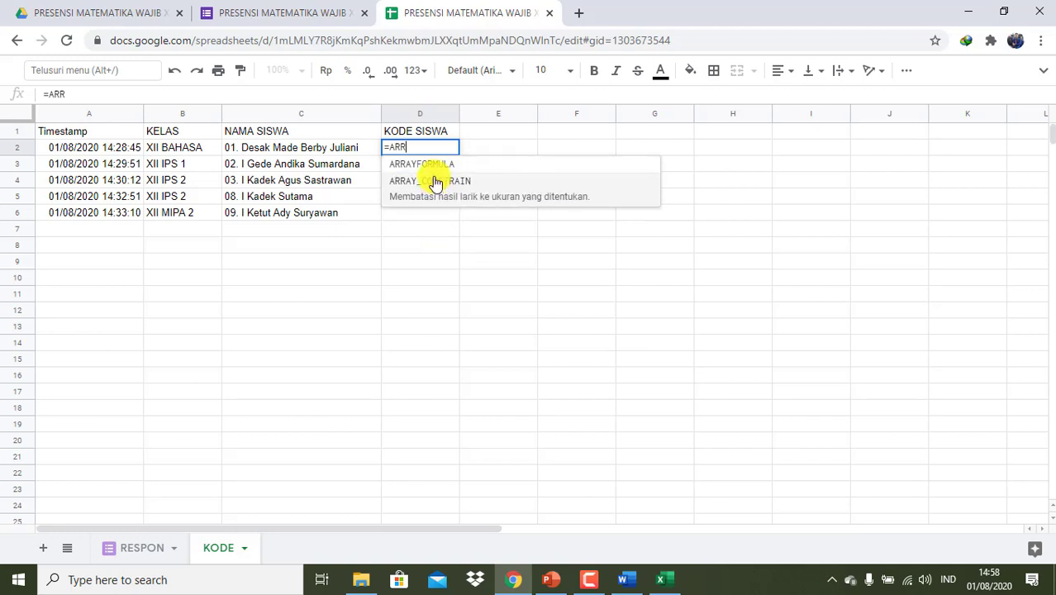
left_click(423, 168)
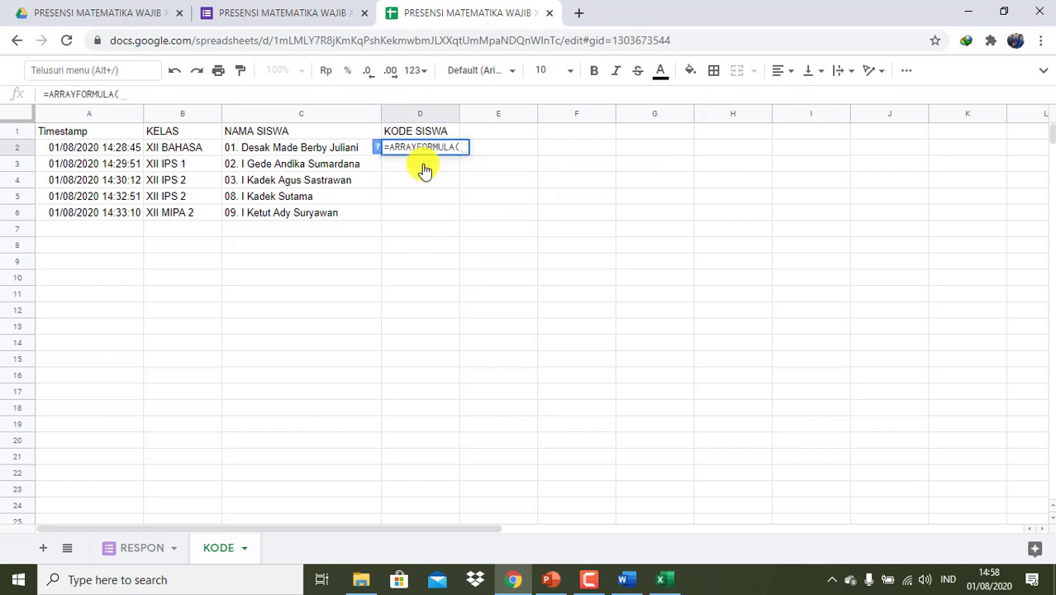
type("IF")
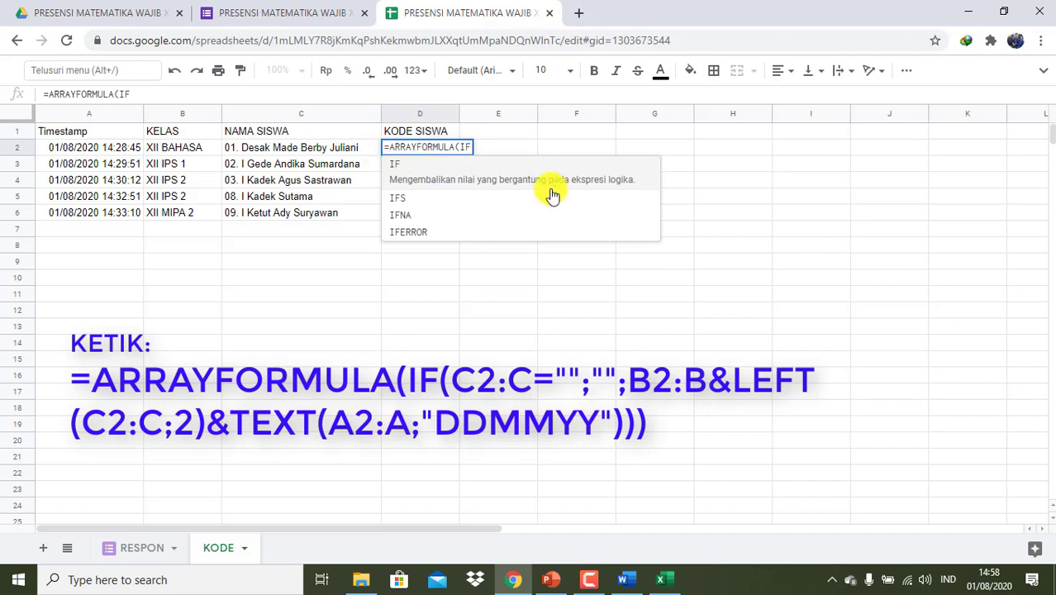
type("(C")
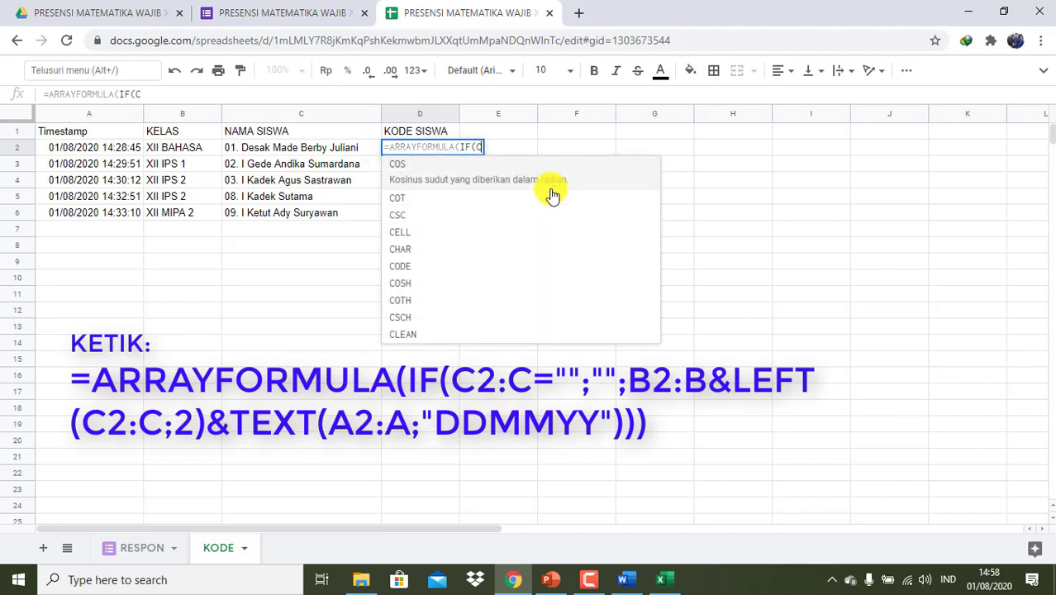
type("2:C")
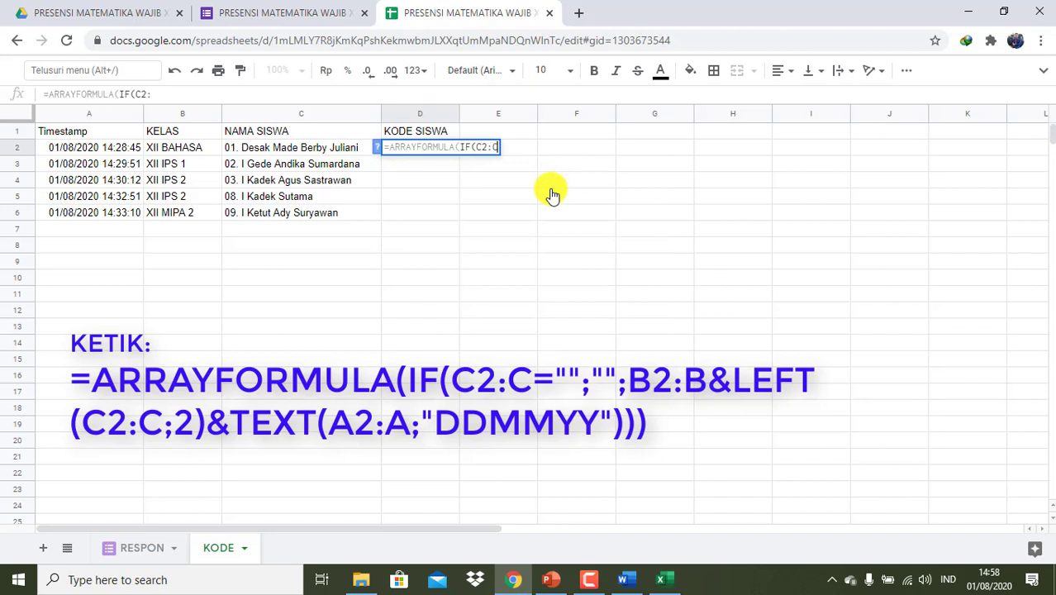
type("=\"\"")
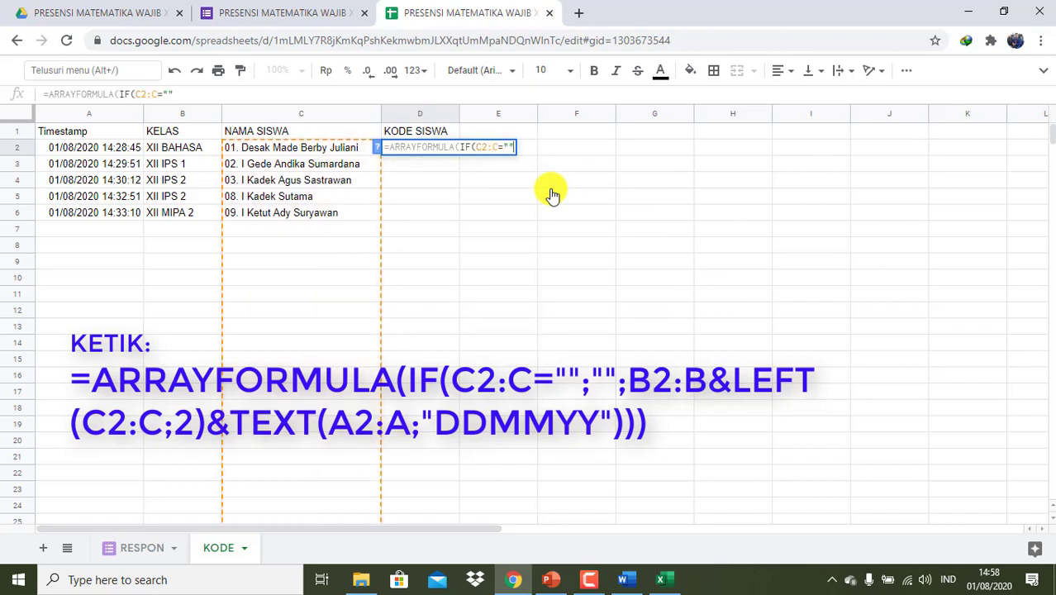
type(";\"\";")
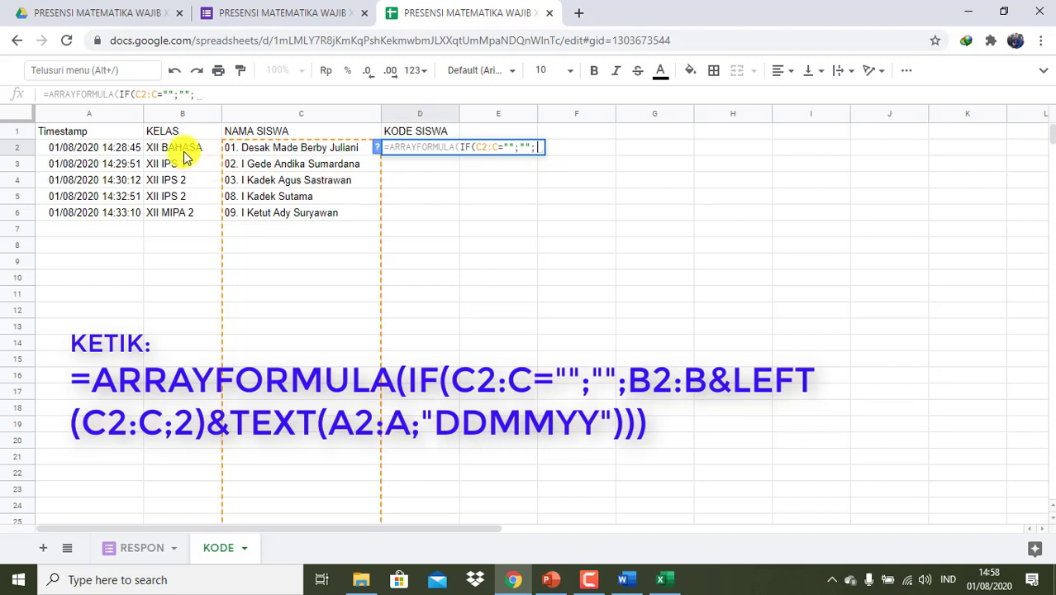
type("B")
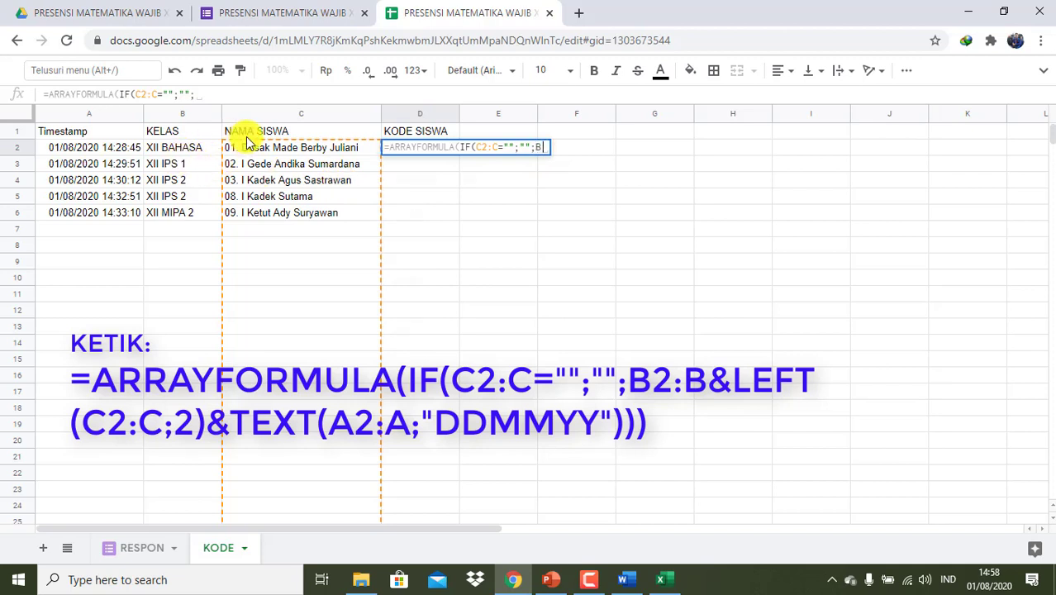
type("2")
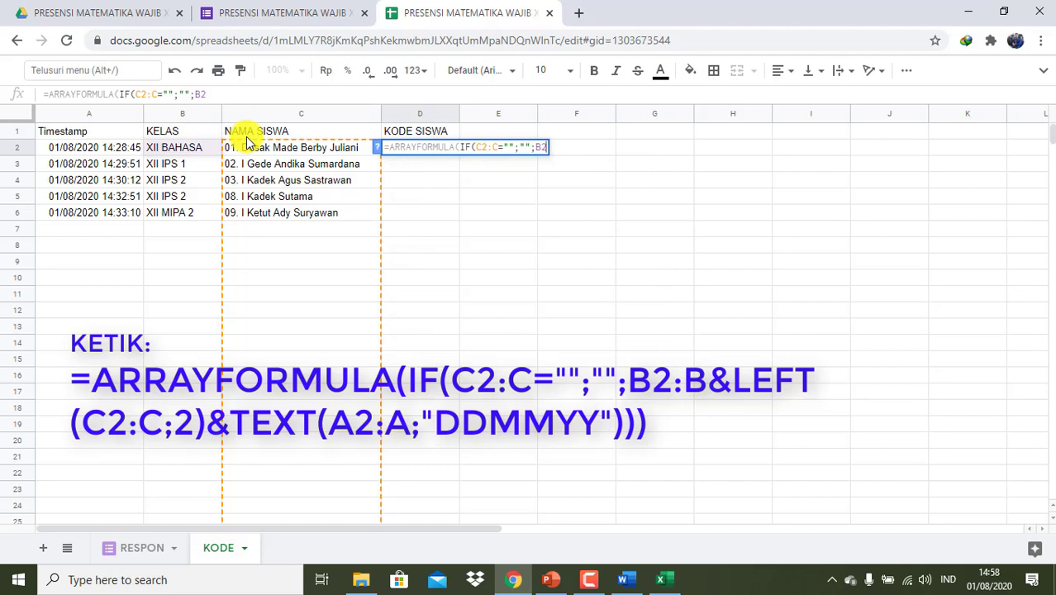
type(":")
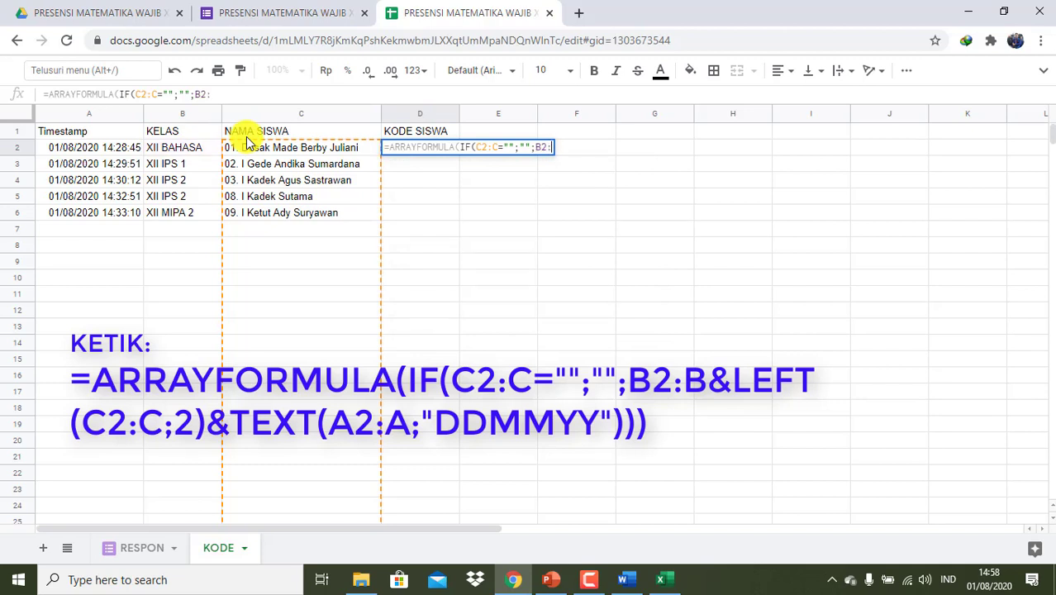
type("B")
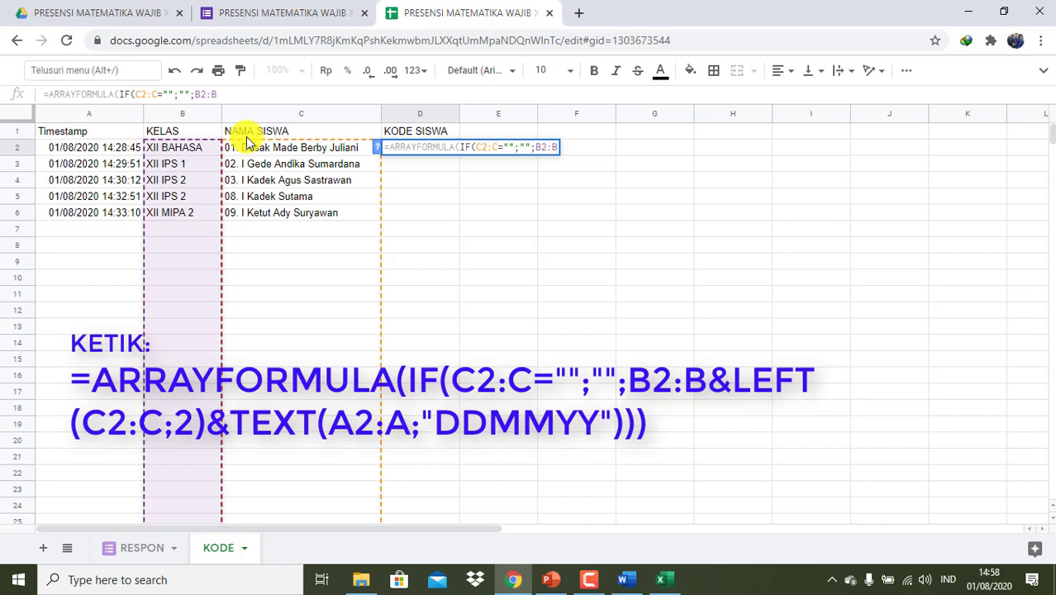
type("&")
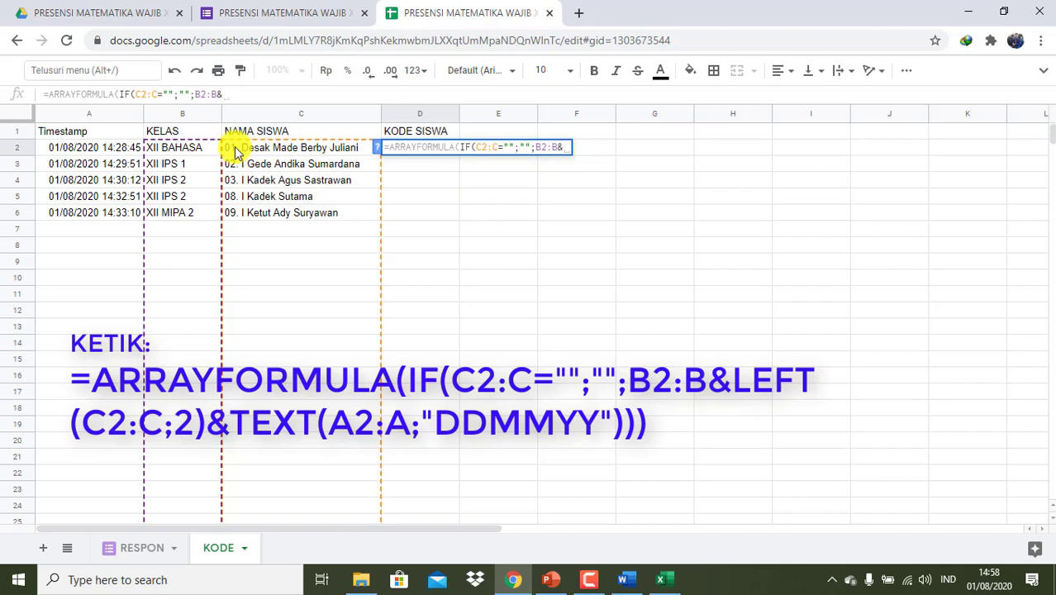
type("LEFT")
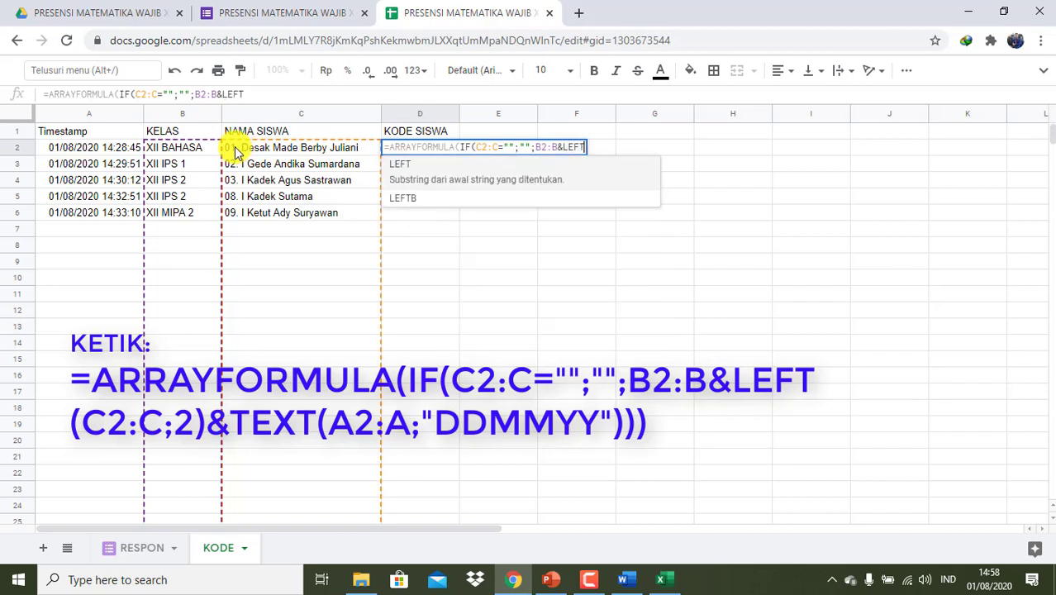
type("(")
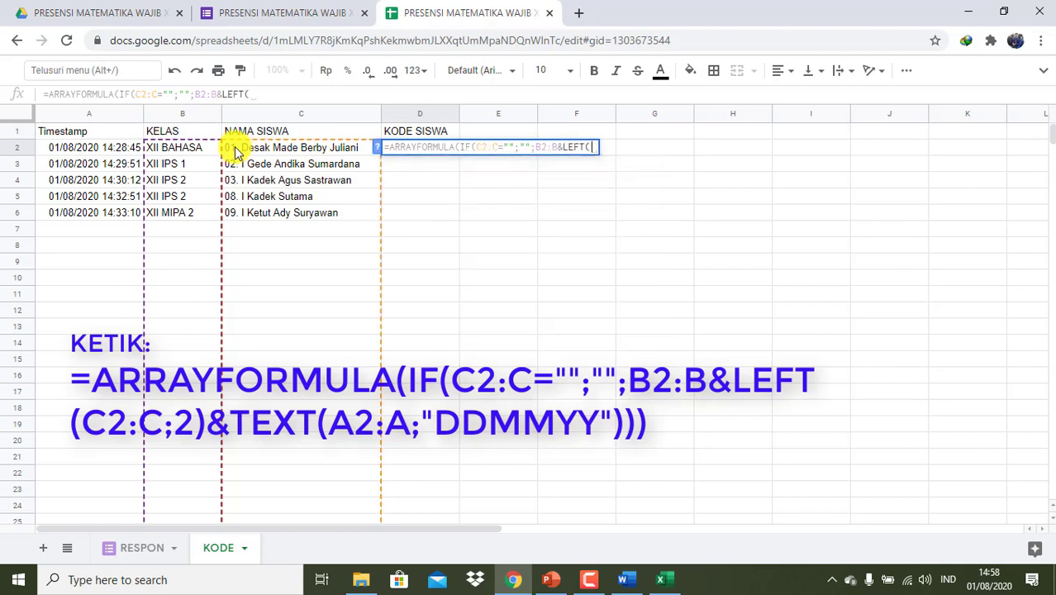
type("C2:C")
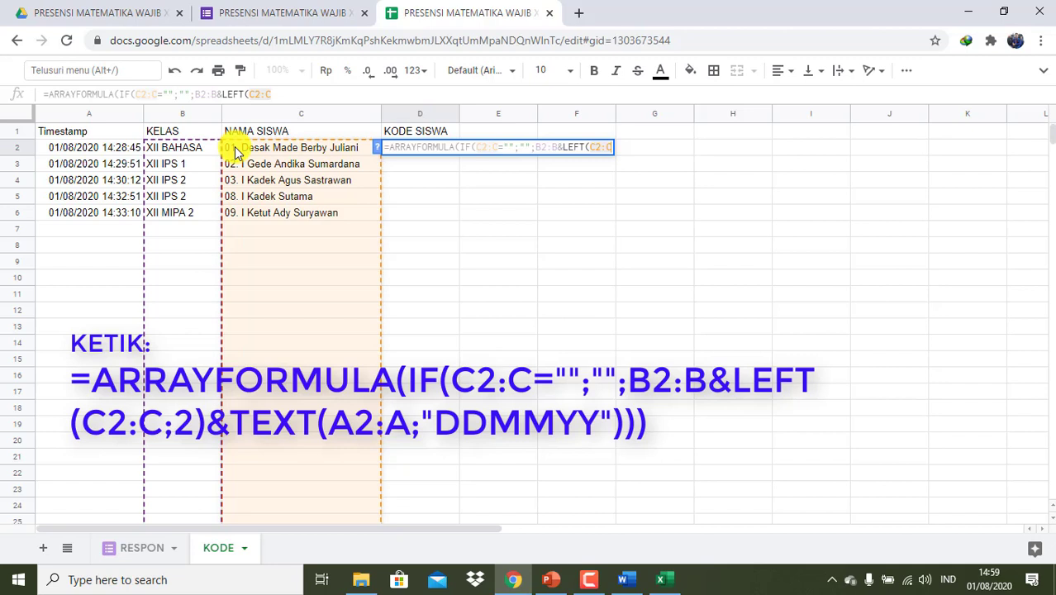
- Finish D2 as =ARRAYFORMULA(IF(C2:C="";"";B2:B&LEFT(C2:C;2)&TEXT(A1:A;"DDMMYY"))) and enter it
type(";2")
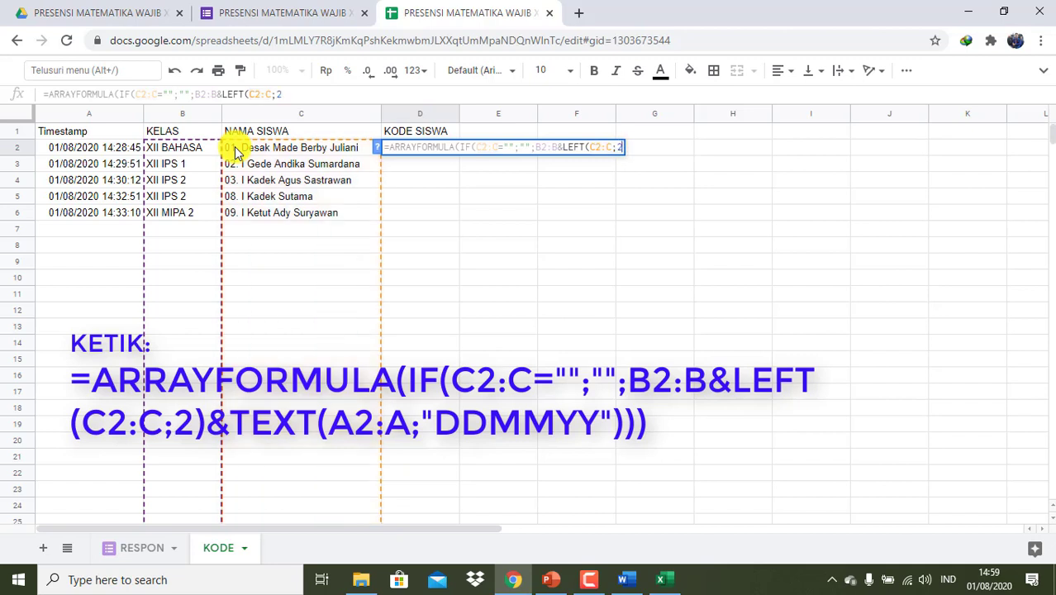
type(")")
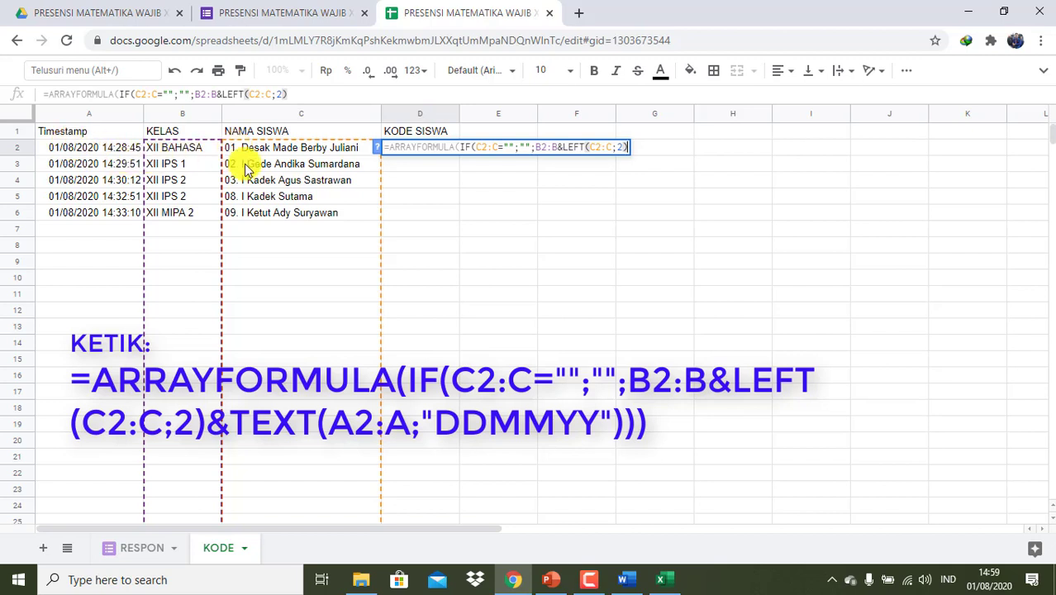
type("&")
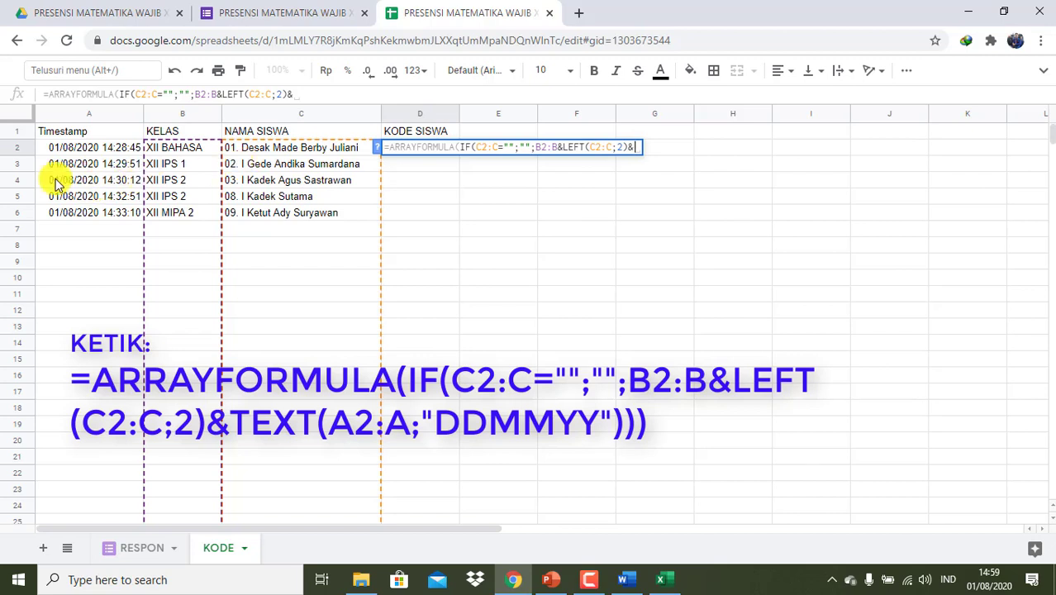
type("TE")
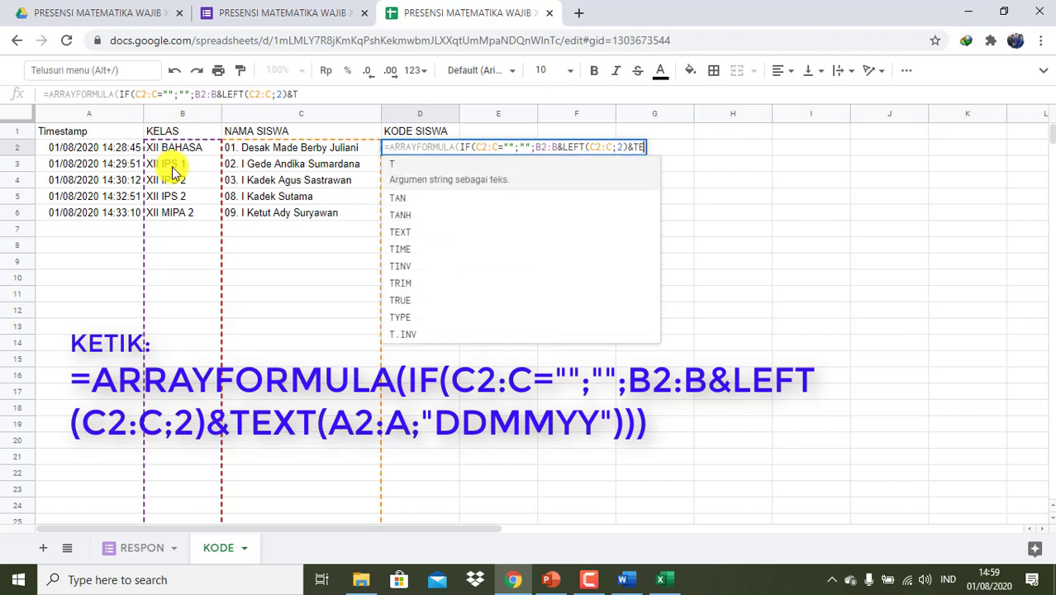
type("XT(")
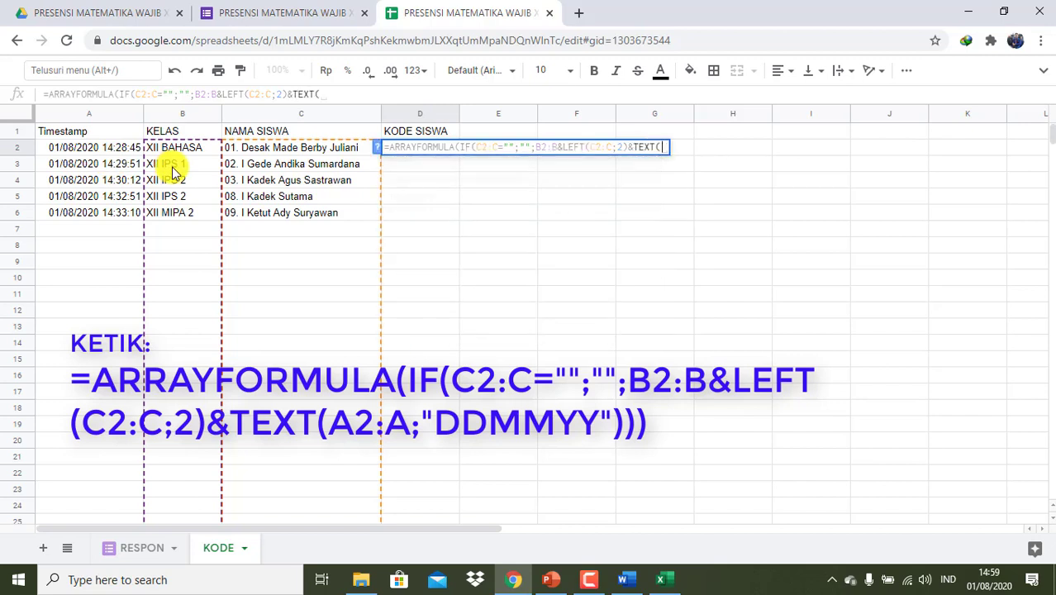
type("A1:A")
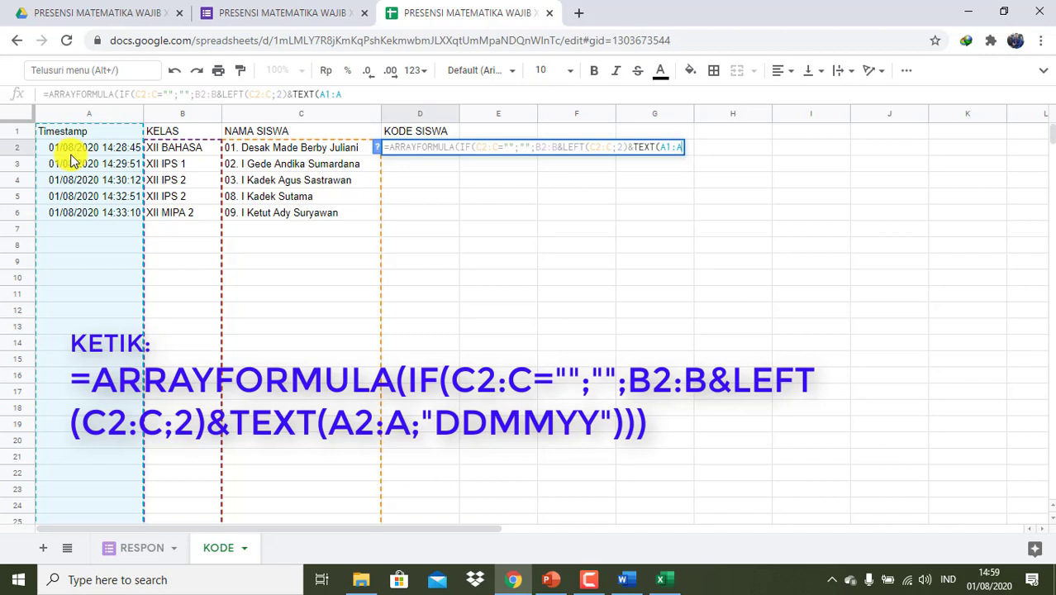
type(";")
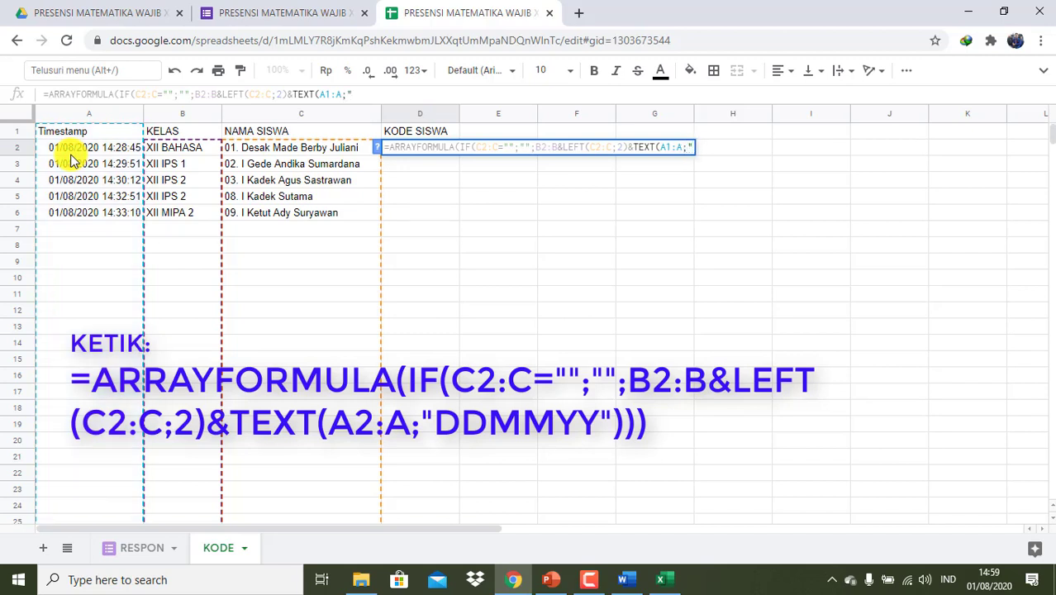
type("\"DDMMYY")
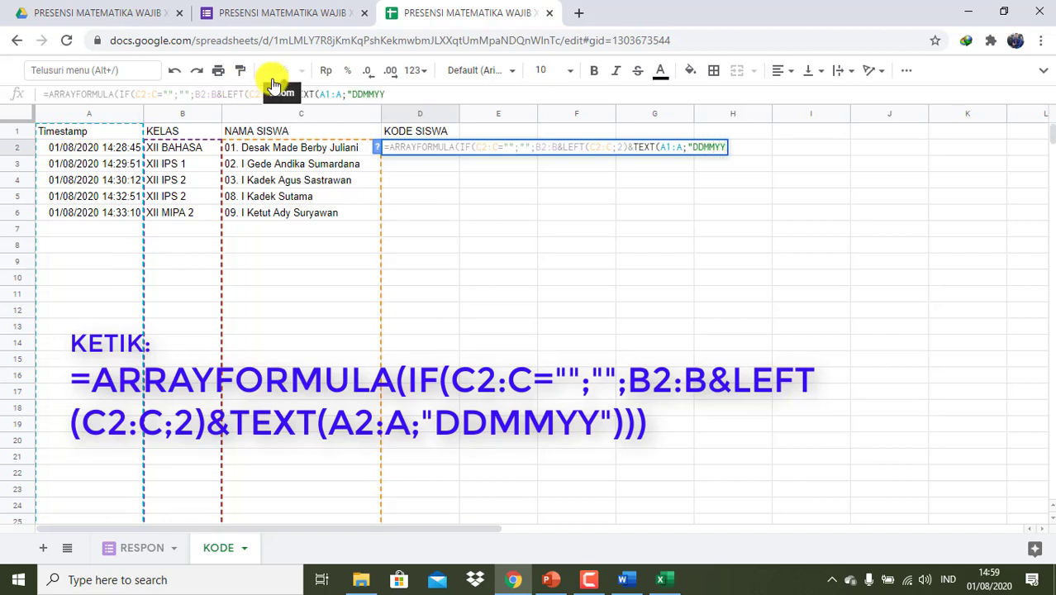
type("\"")
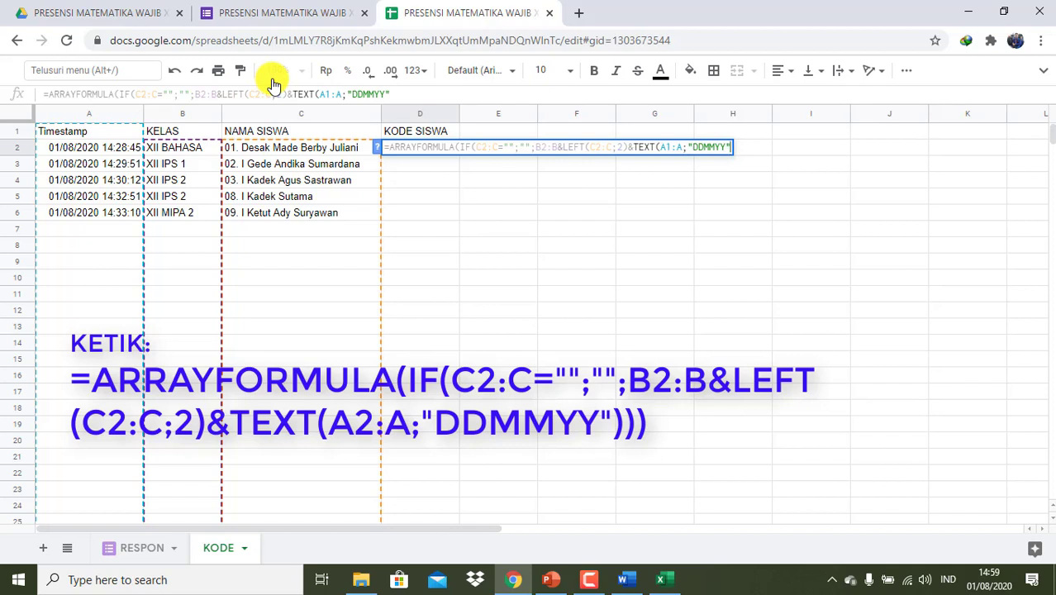
type("))")
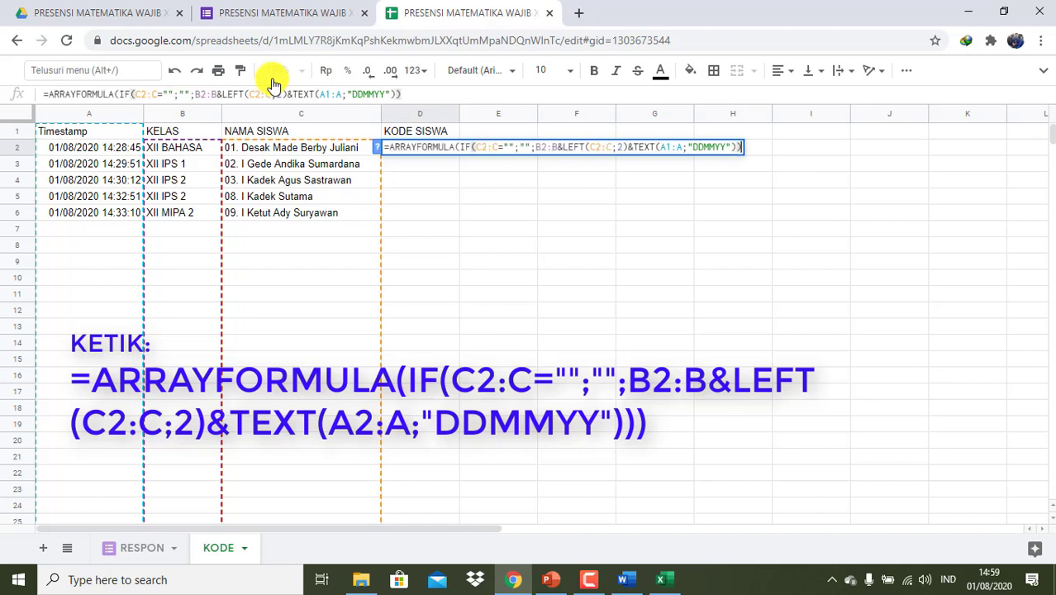
type(")")
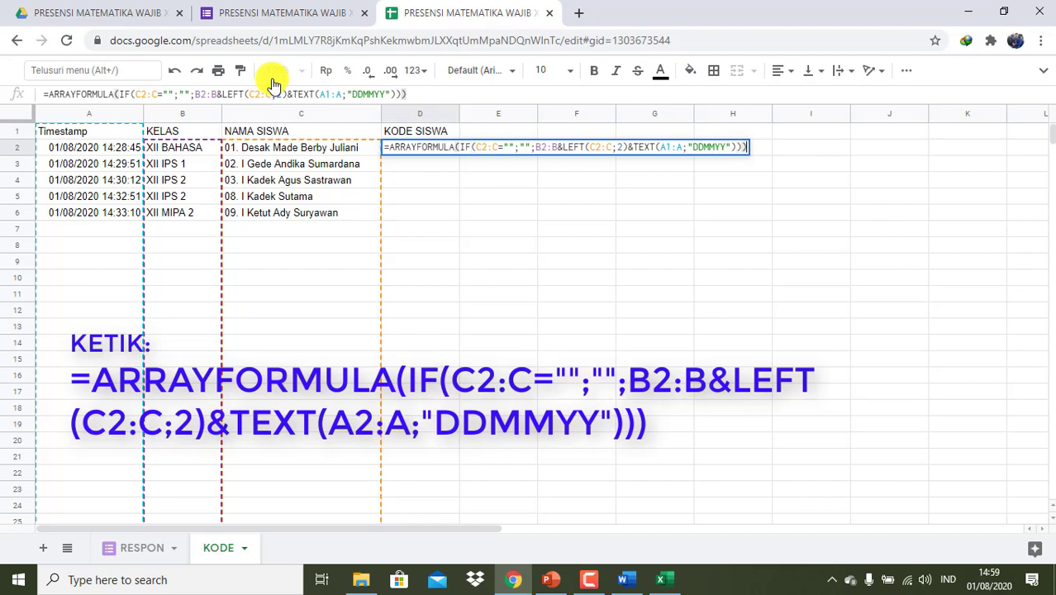
key("Return")
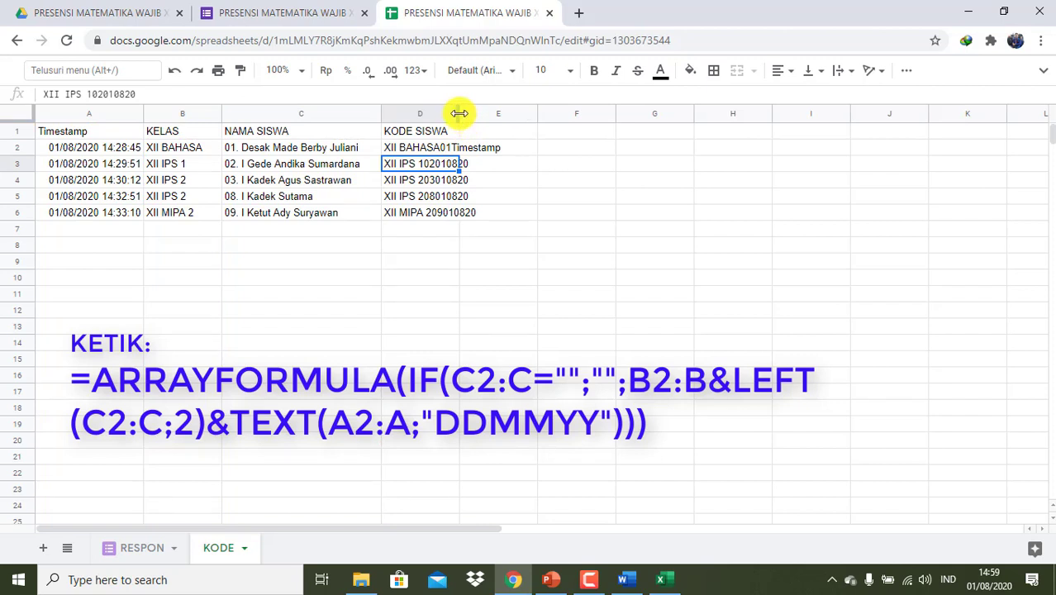
- Widen column D and change TEXT(A1:A) to TEXT(A2:A) so D2 reads XII BAHASA01010820
left_click_drag(459, 113, 508, 112)
left_click(452, 154)
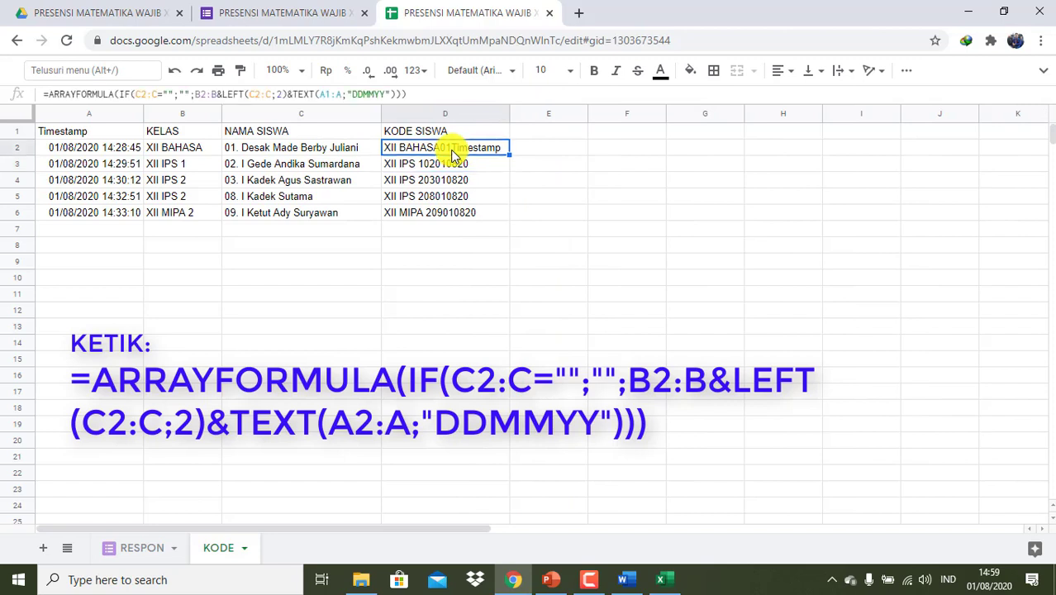
left_click(328, 93)
key("BackSpace")
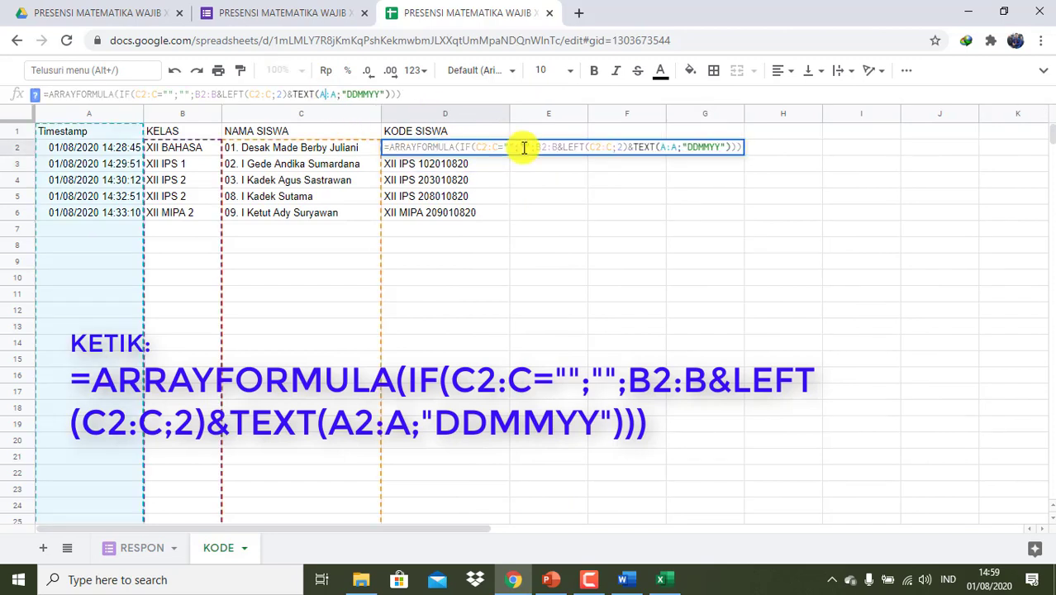
type("2")
key("Return")
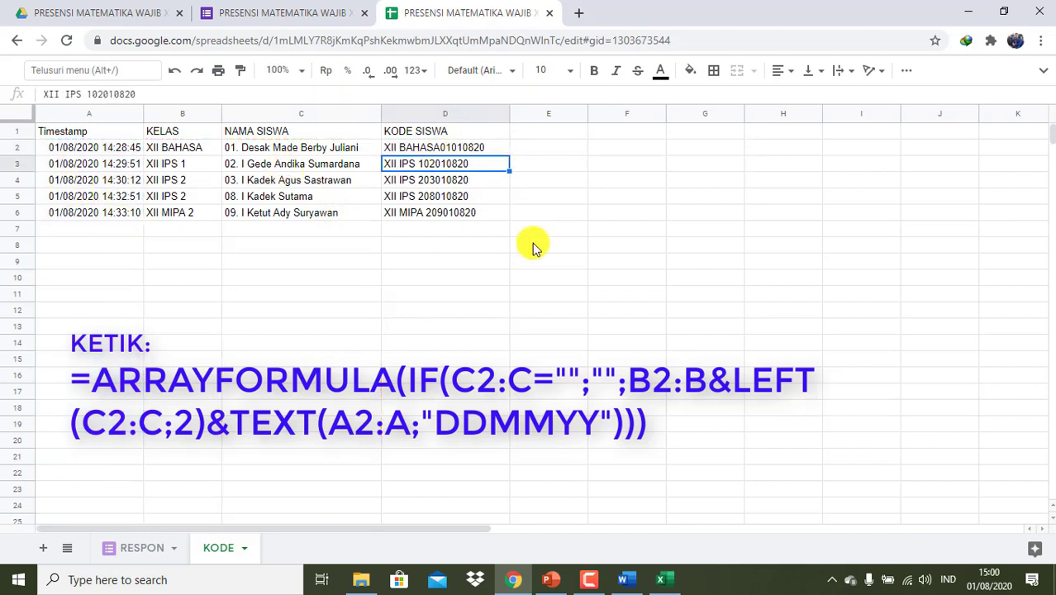
left_click(537, 138)
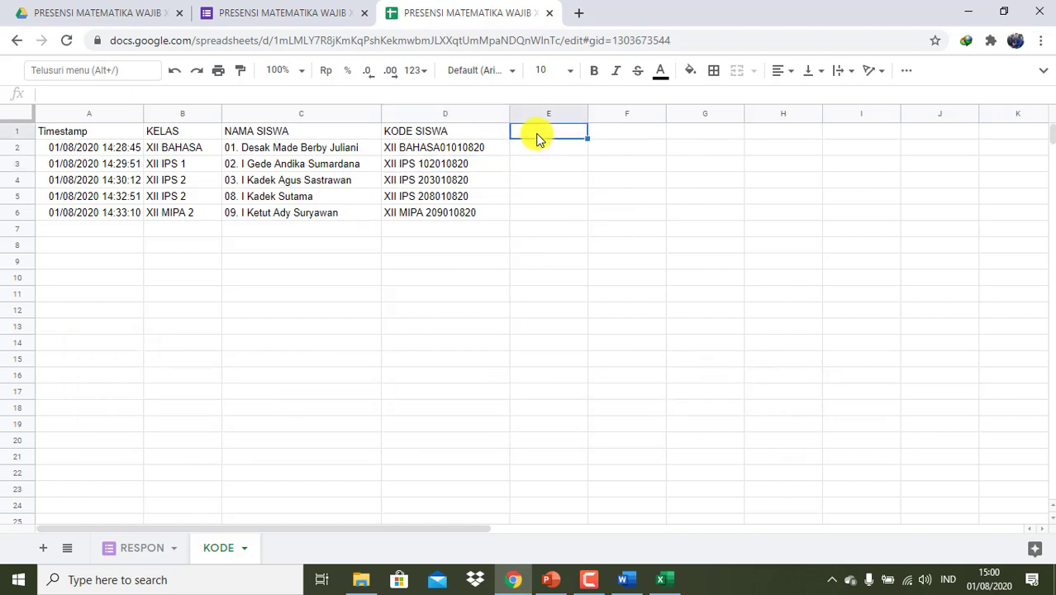
- Enter the KETERANGAN header in E1 and check the RESPON sheet's data
type("KETERANG")
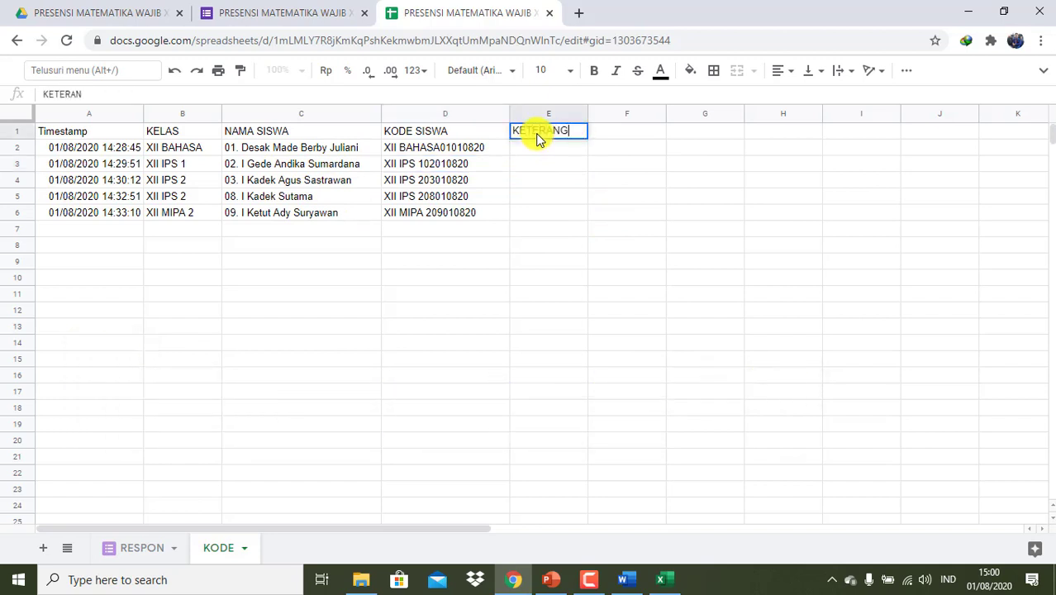
type("AN")
key("Return")
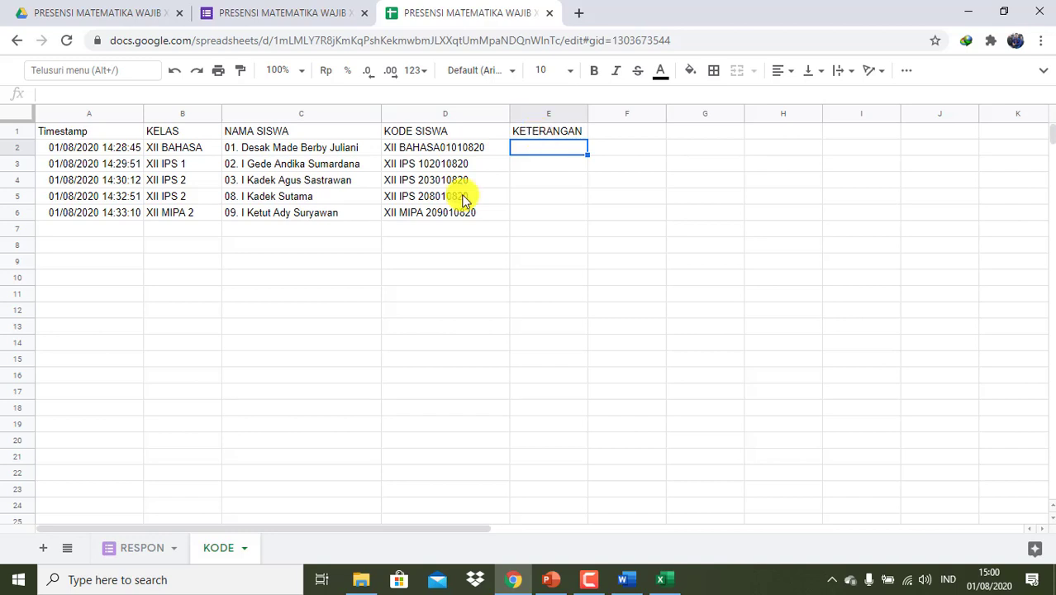
left_click(143, 557)
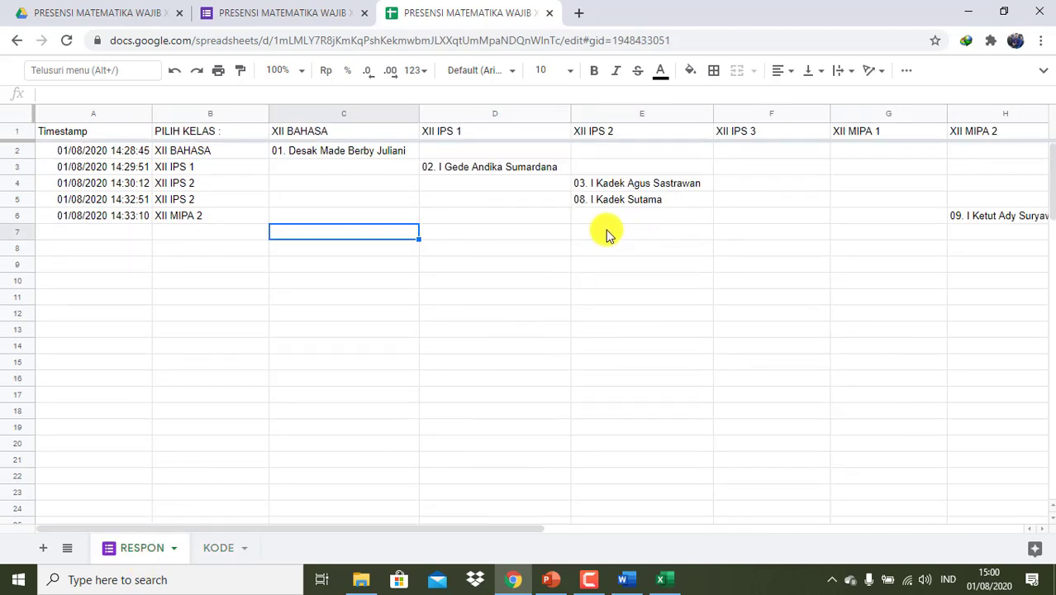
left_click(217, 550)
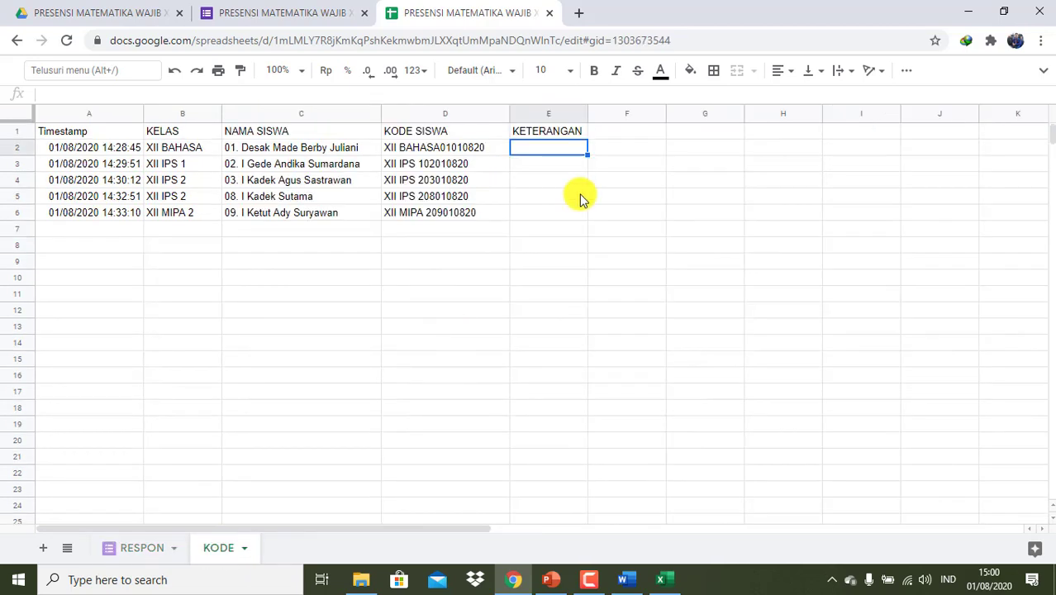
- Enter =ARRAYFORMULA(RESPON!J2:J) in E2 to pull the H, S, I attendance codes
type("=ARRA")
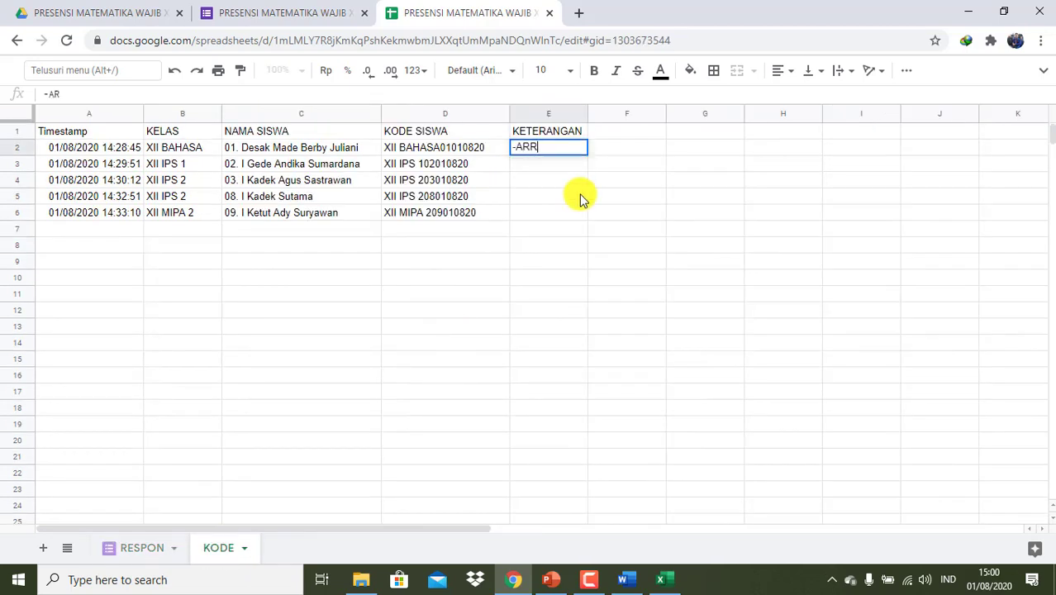
key("BackSpace")
key("BackSpace")
key("BackSpace")
key("BackSpace")
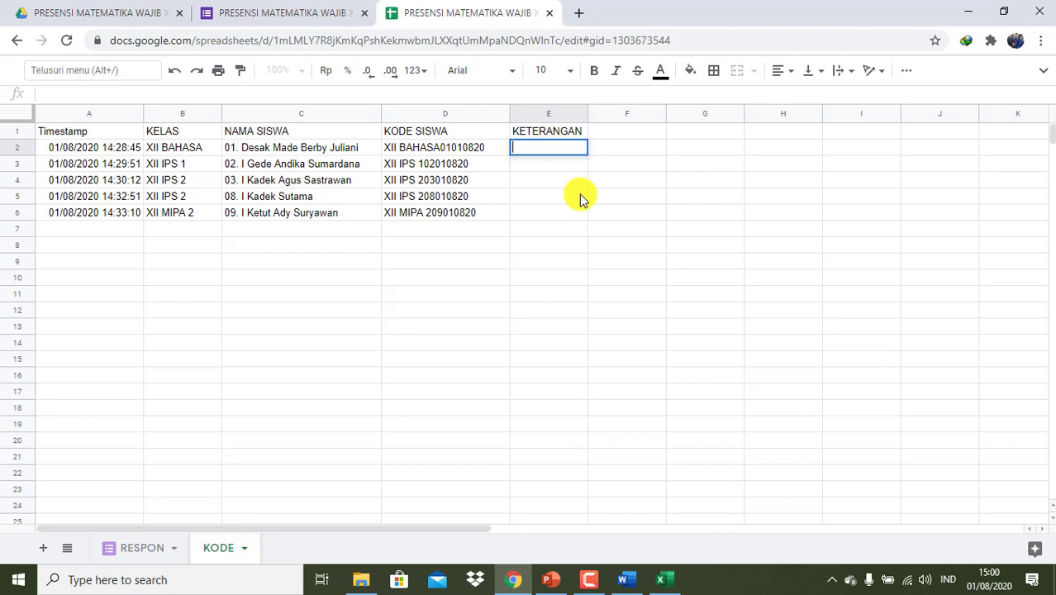
type("ARR")
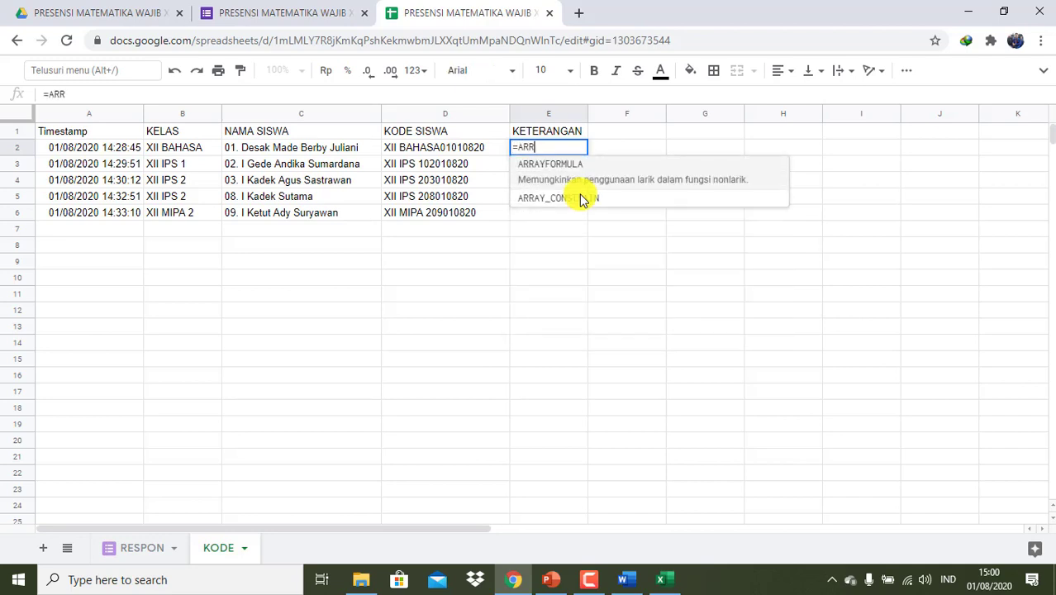
left_click(569, 180)
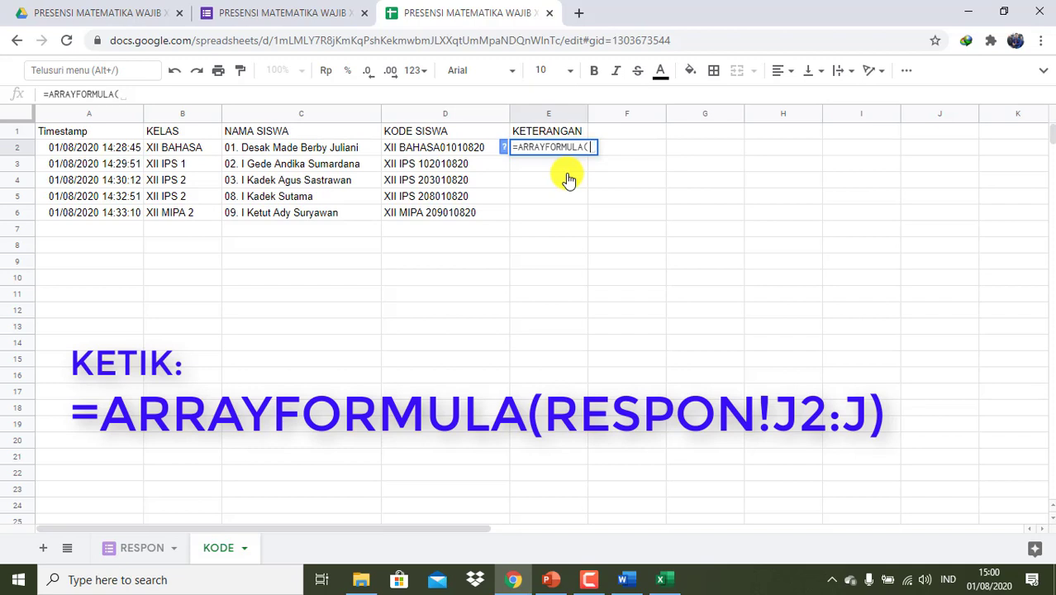
type("RESPON")
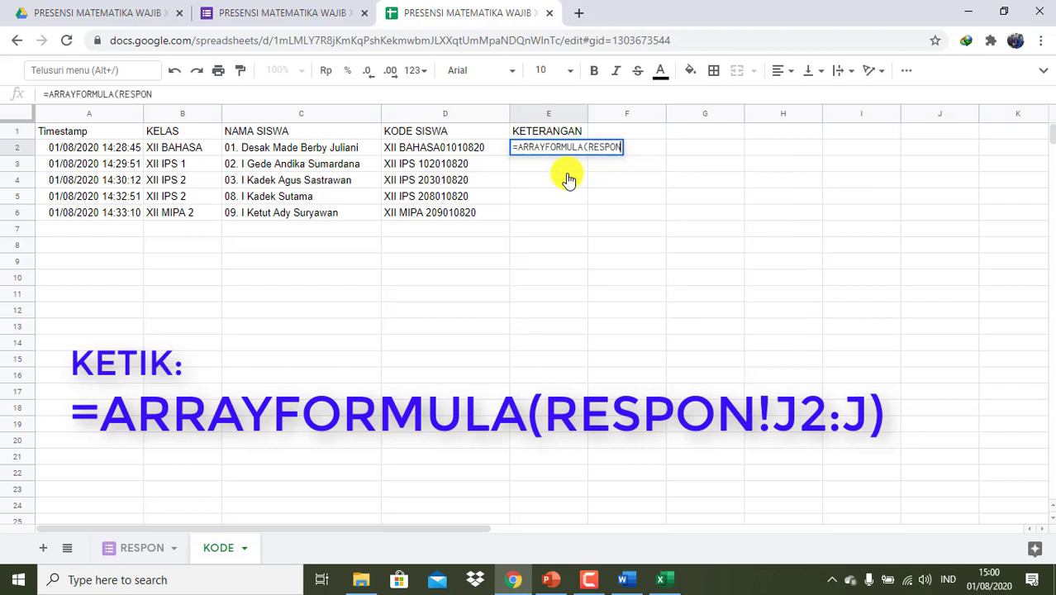
type("!")
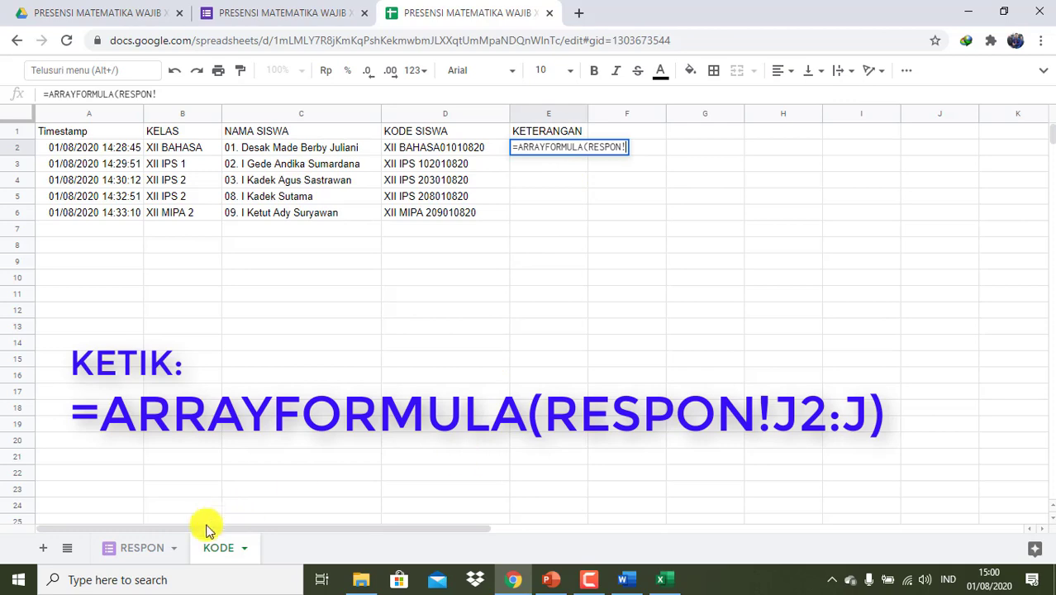
left_click(153, 549)
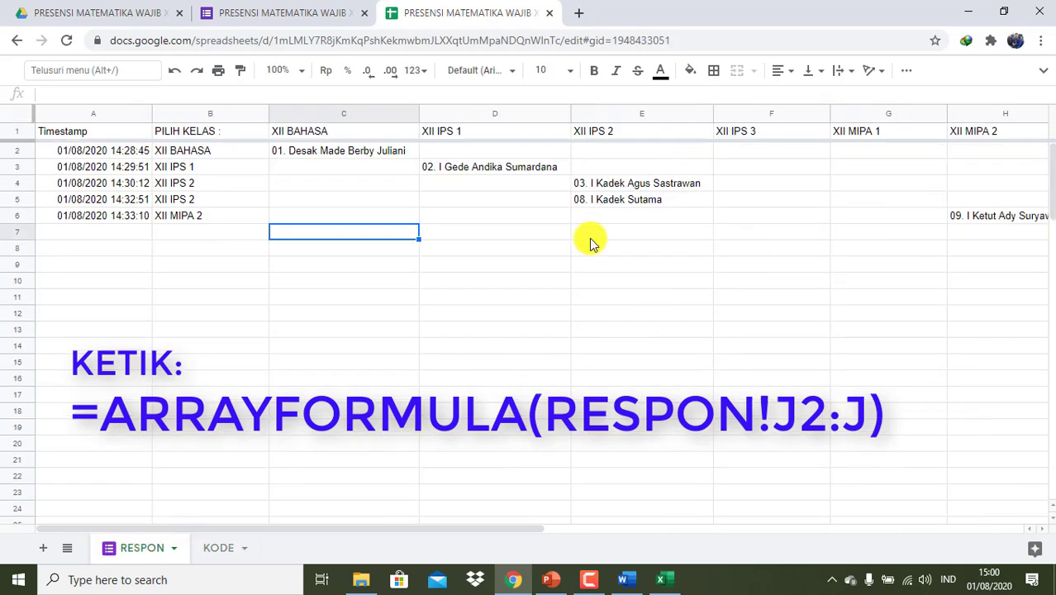
scroll(498, 285, "right", 4)
scroll(498, 285, "right", 2)
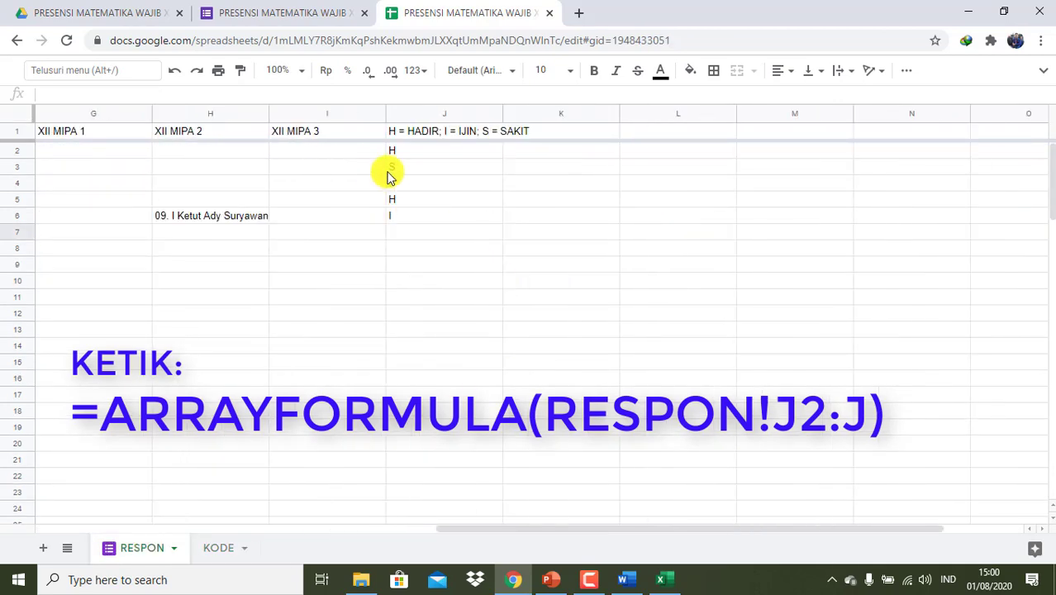
left_click(223, 557)
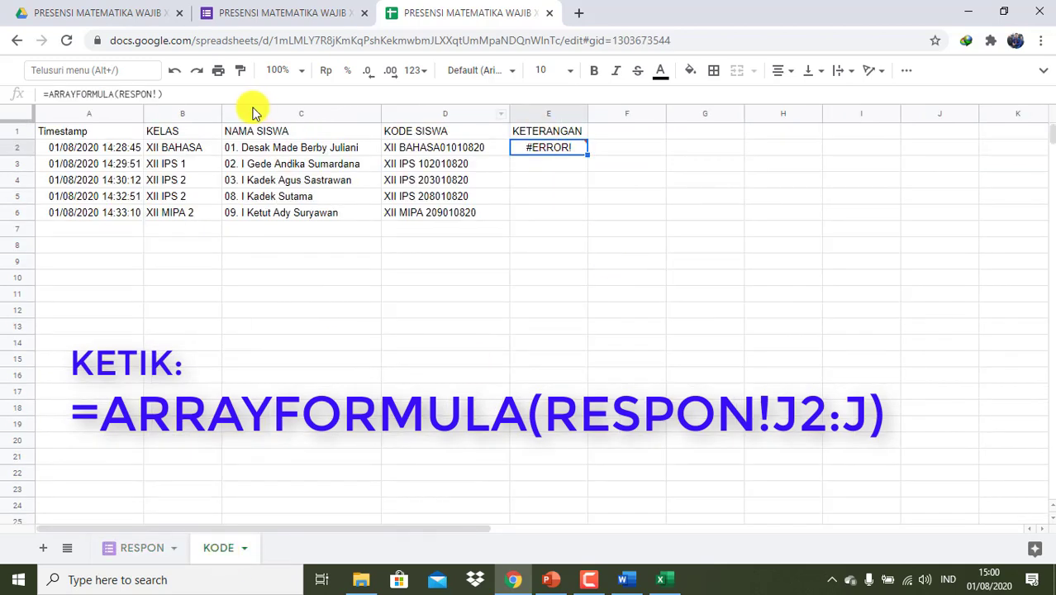
left_click(156, 94)
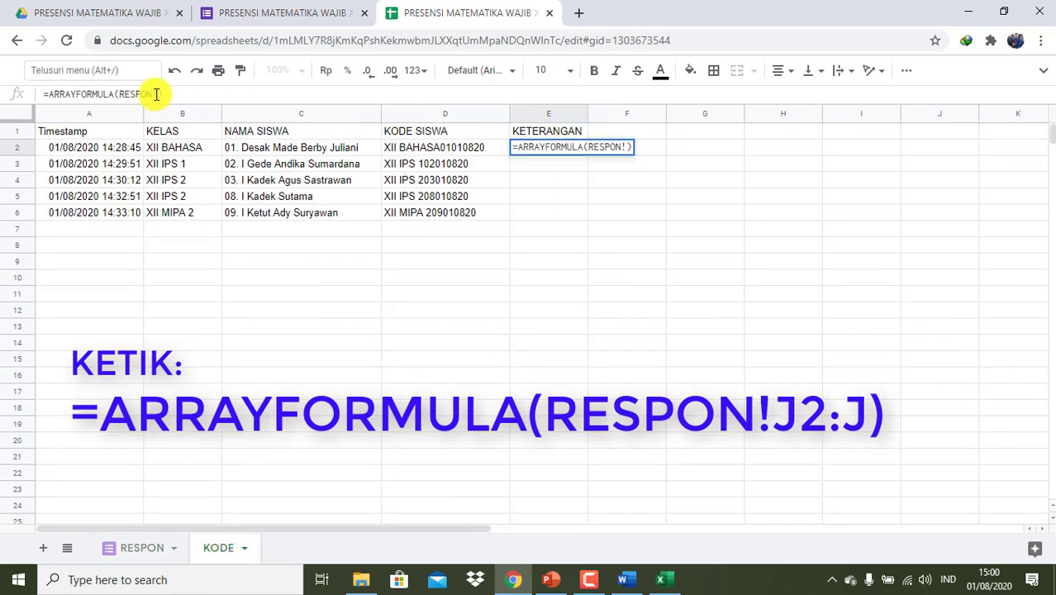
type("J2")
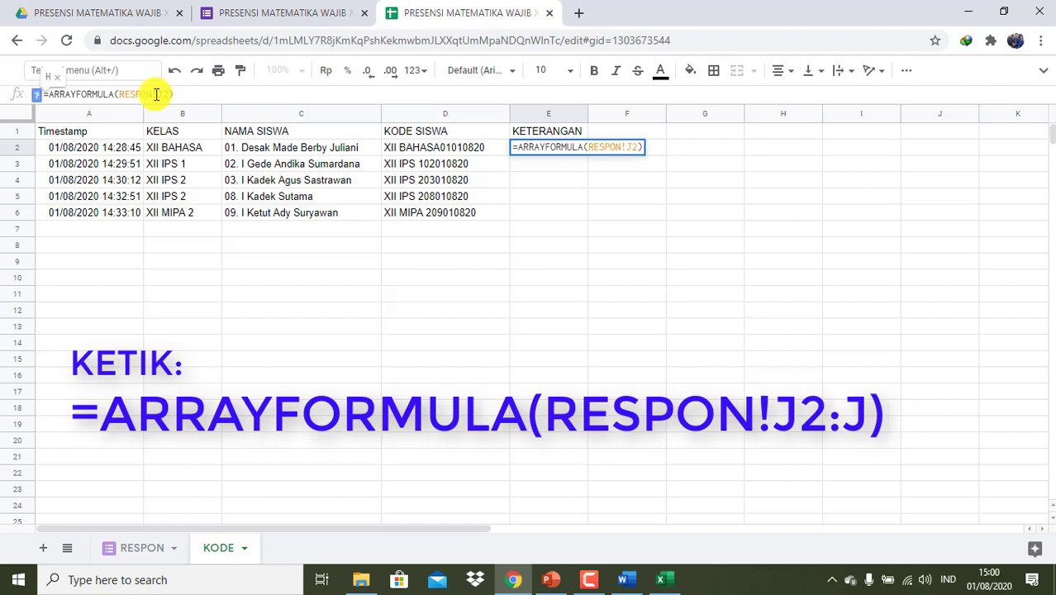
type(":J")
key("Return")
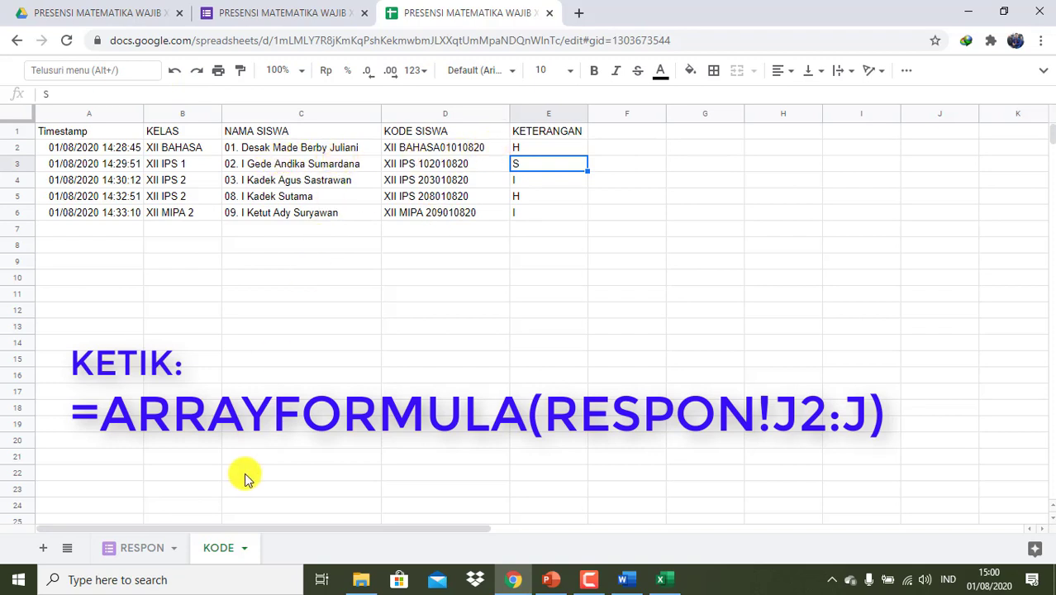
left_click(151, 550)
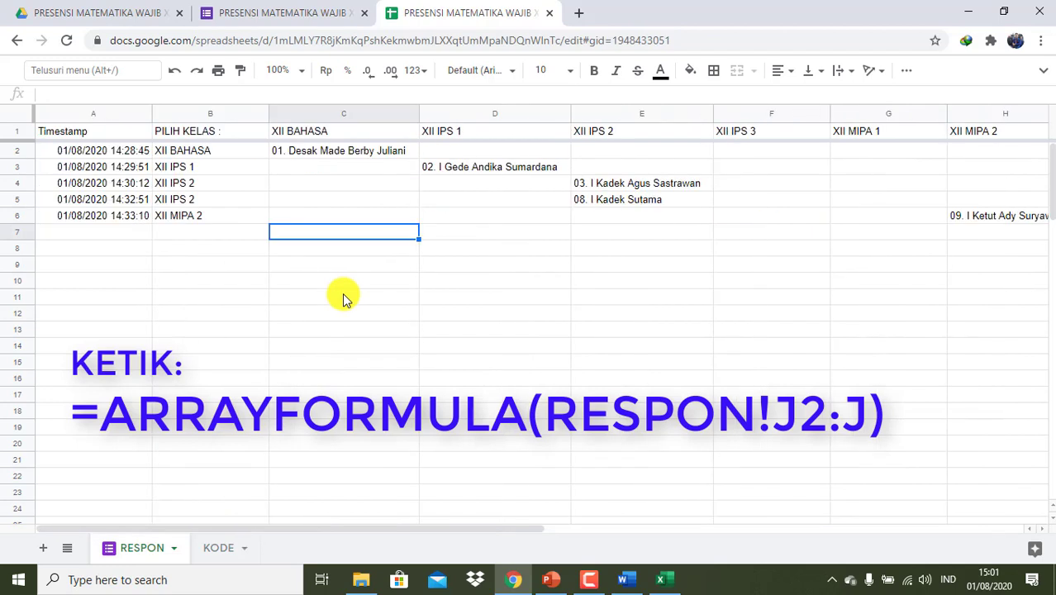
left_click(219, 548)
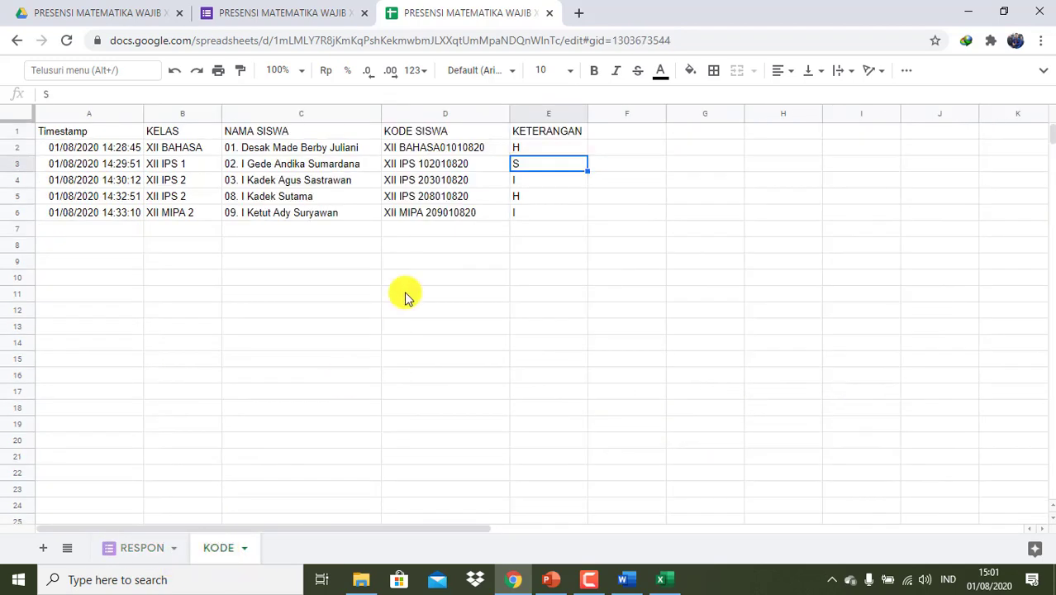
left_click(61, 135)
key("shift+Right")
key("shift+Right")
key("shift+Right")
key("shift+Right")
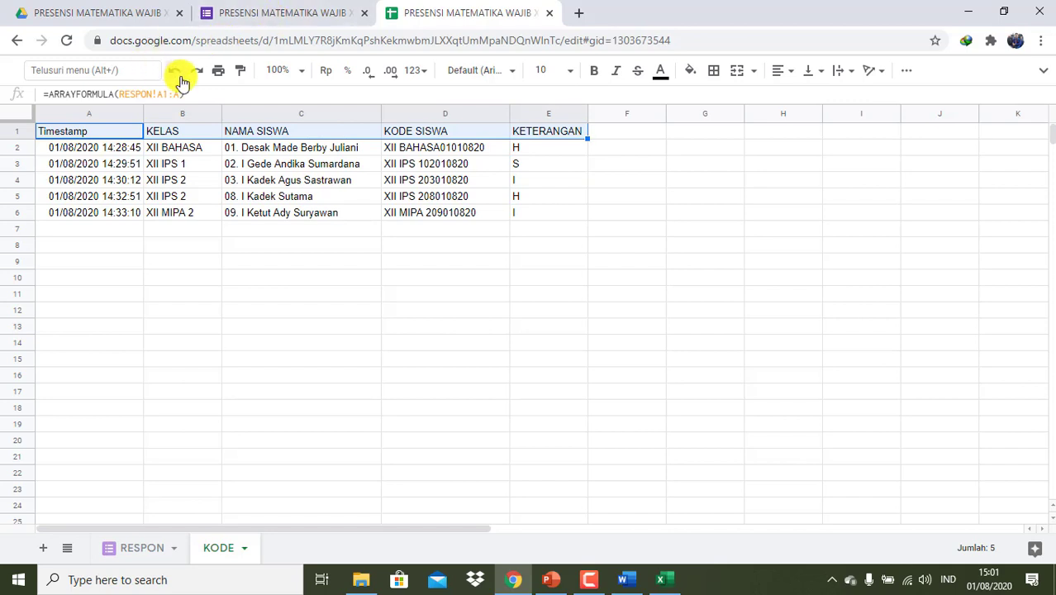
left_click(594, 72)
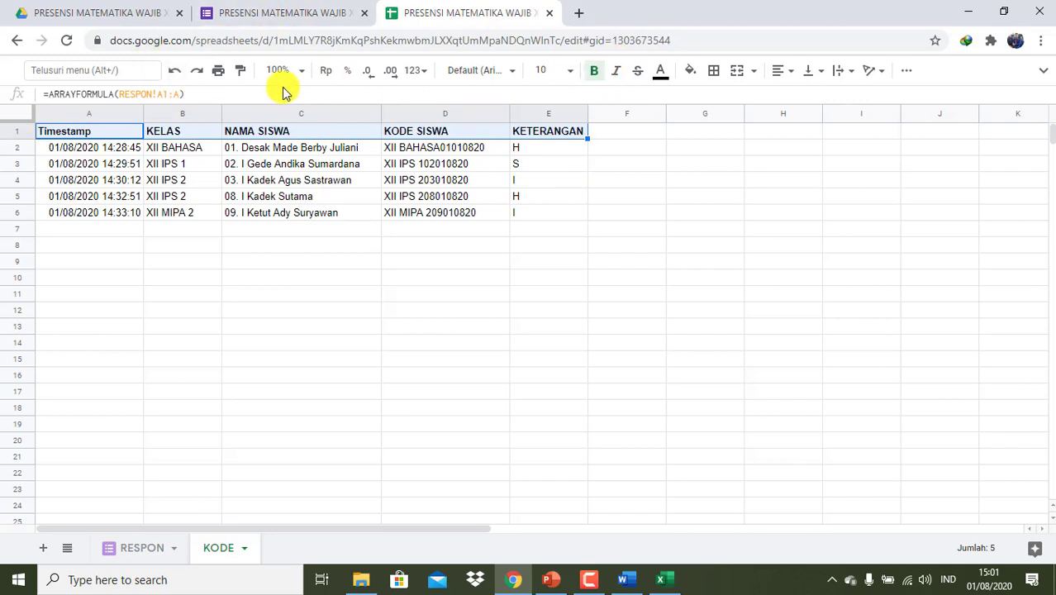
key("shift+Down")
key("shift+Down")
key("shift+Down")
key("shift+Down")
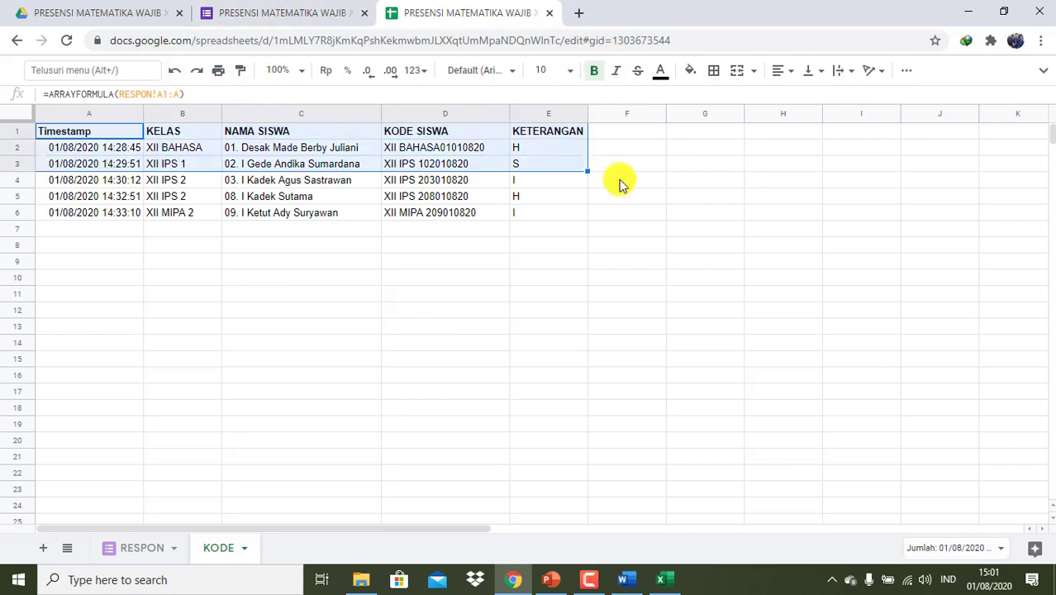
left_click(558, 373)
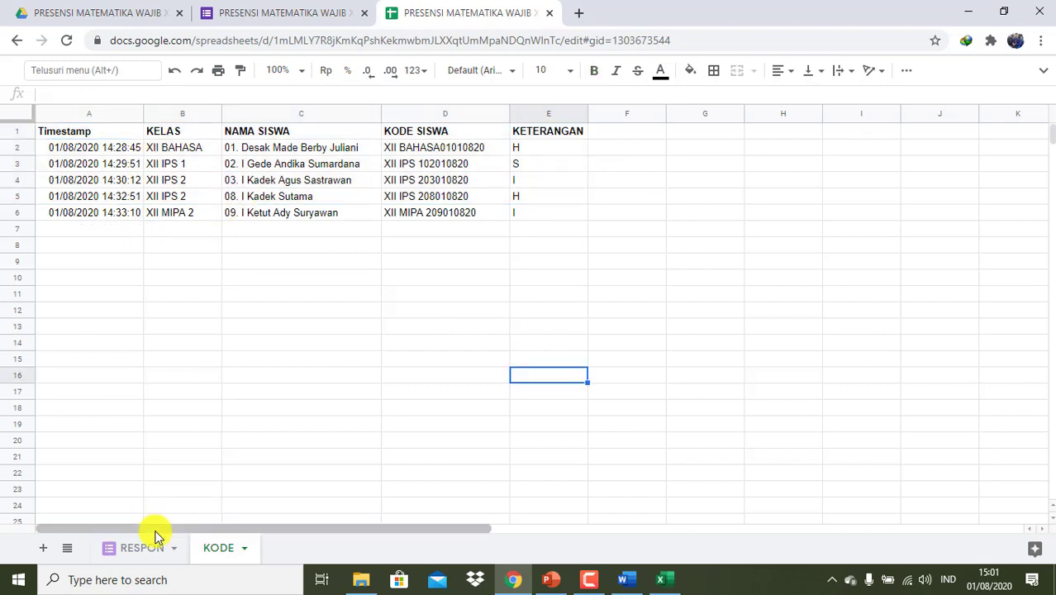
scroll(558, 420, "down", 4)
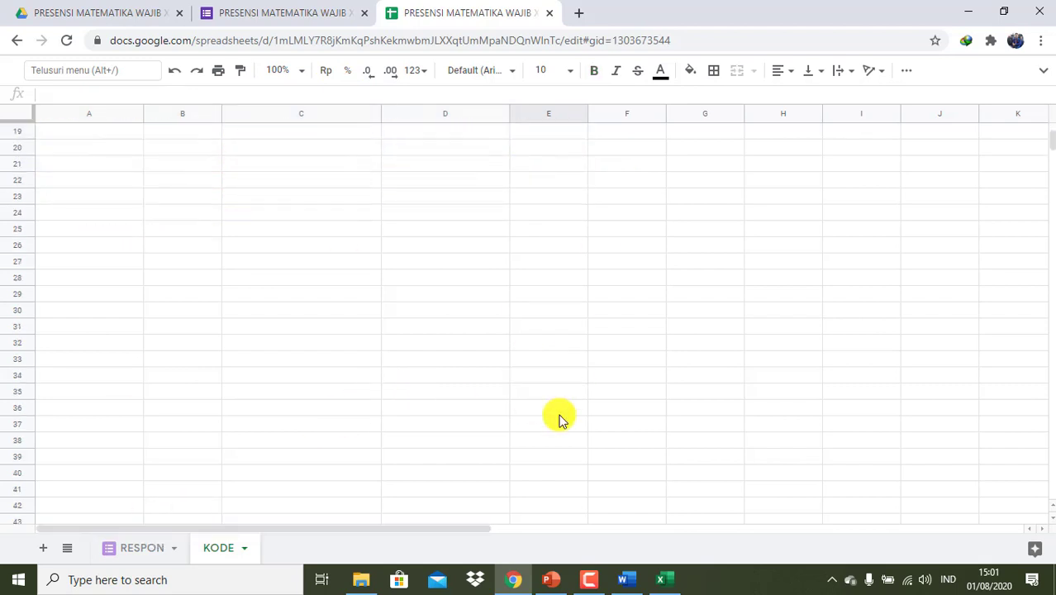
scroll(658, 384, "up", 4)
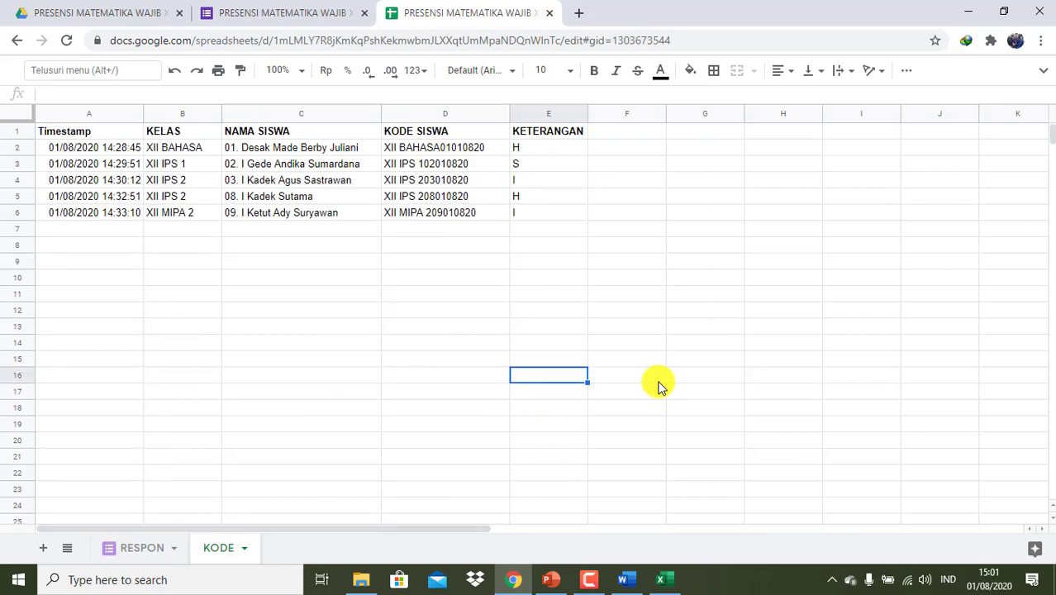
- Add 1000-row batches to the RESPON sheet repeatedly until it passes 100,000 rows
left_click(136, 550)
scroll(455, 331, "down", 15)
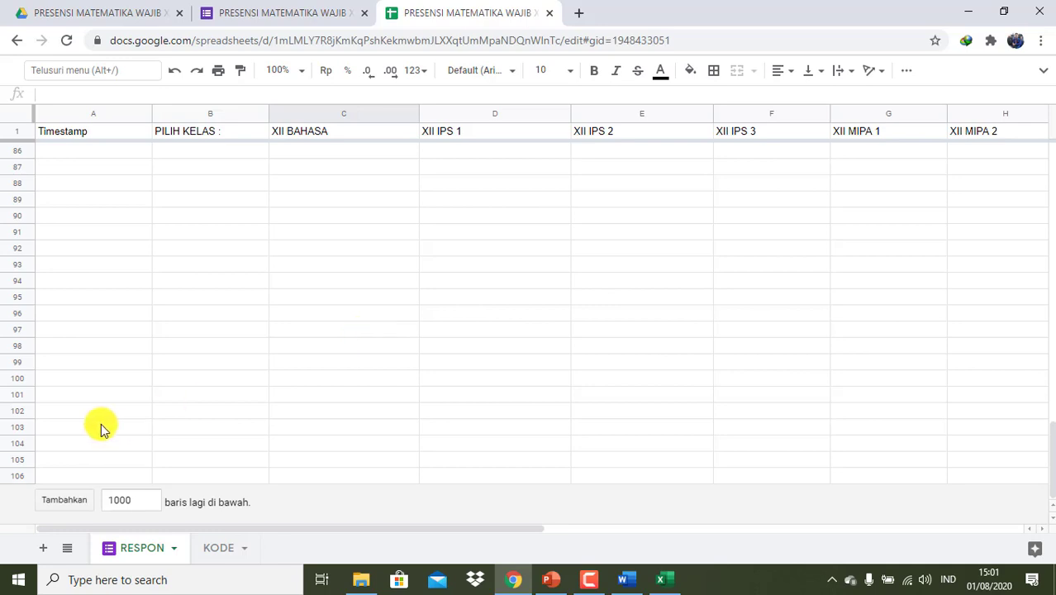
left_click(71, 503)
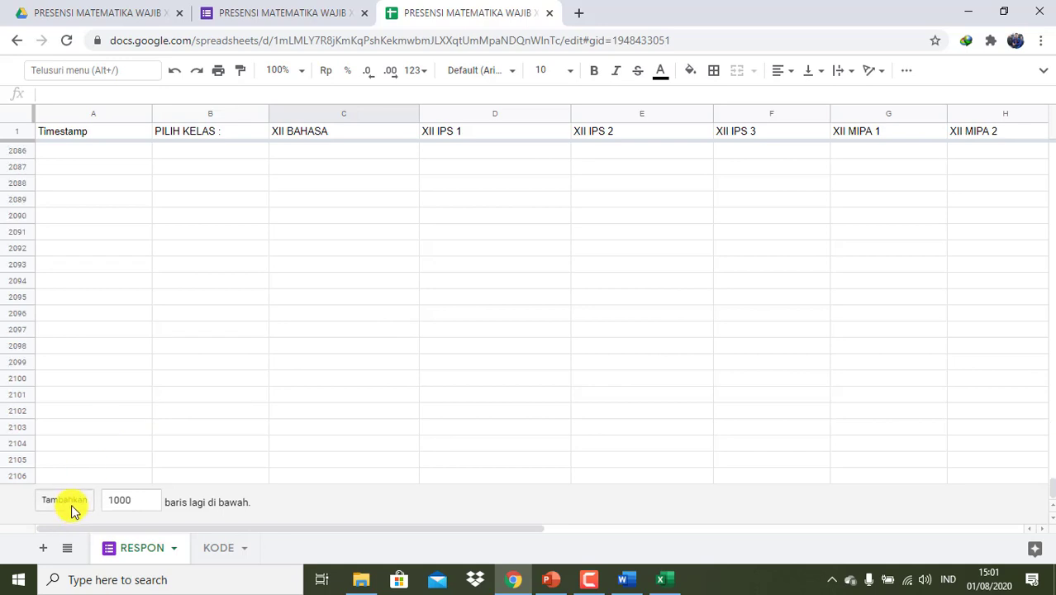
double_click(71, 504)
double_click(71, 504)
double_click(71, 503)
double_click(71, 504)
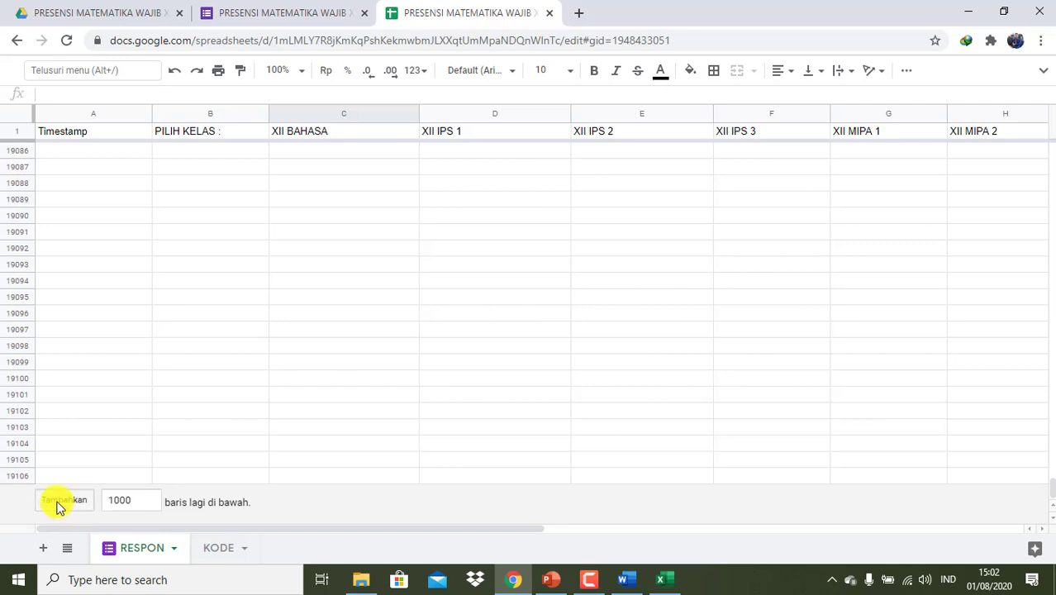
double_click(57, 504)
double_click(57, 503)
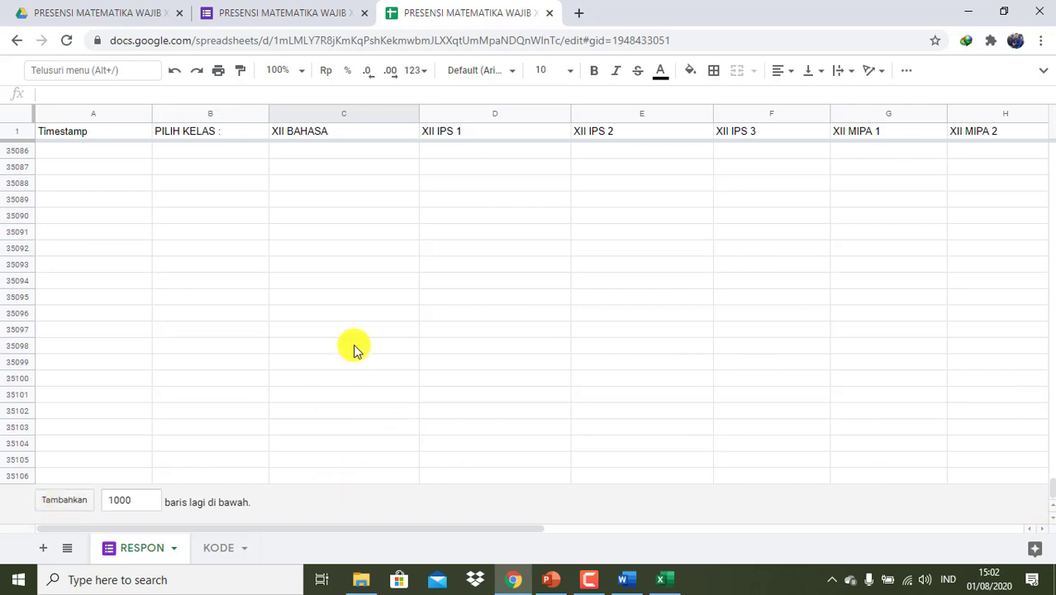
left_click(58, 502)
left_click(58, 502)
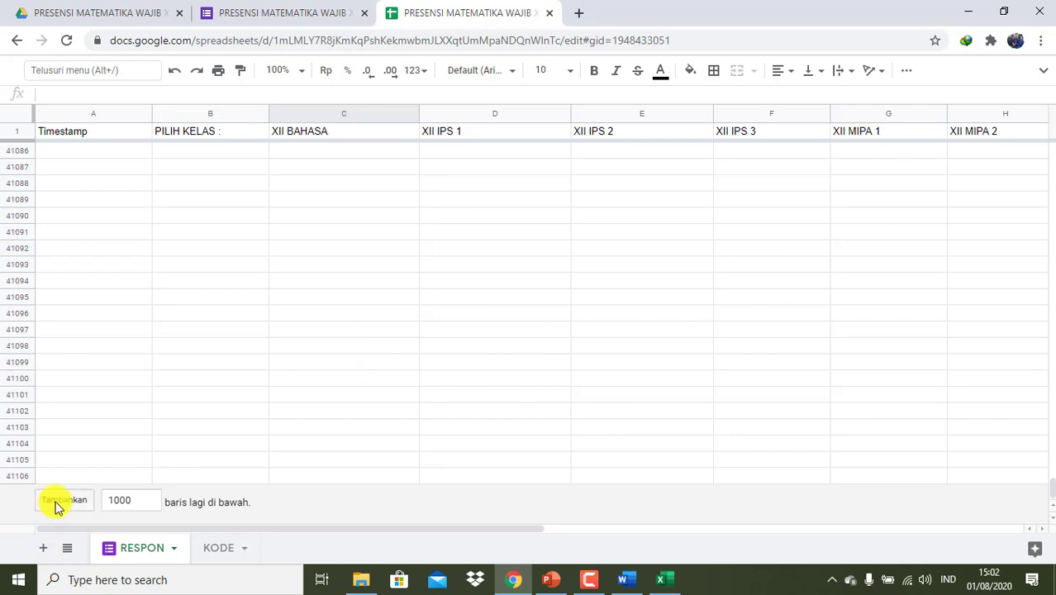
left_click(57, 503)
left_click(63, 501)
left_click(64, 501)
left_click(63, 501)
left_click(63, 500)
left_click(64, 501)
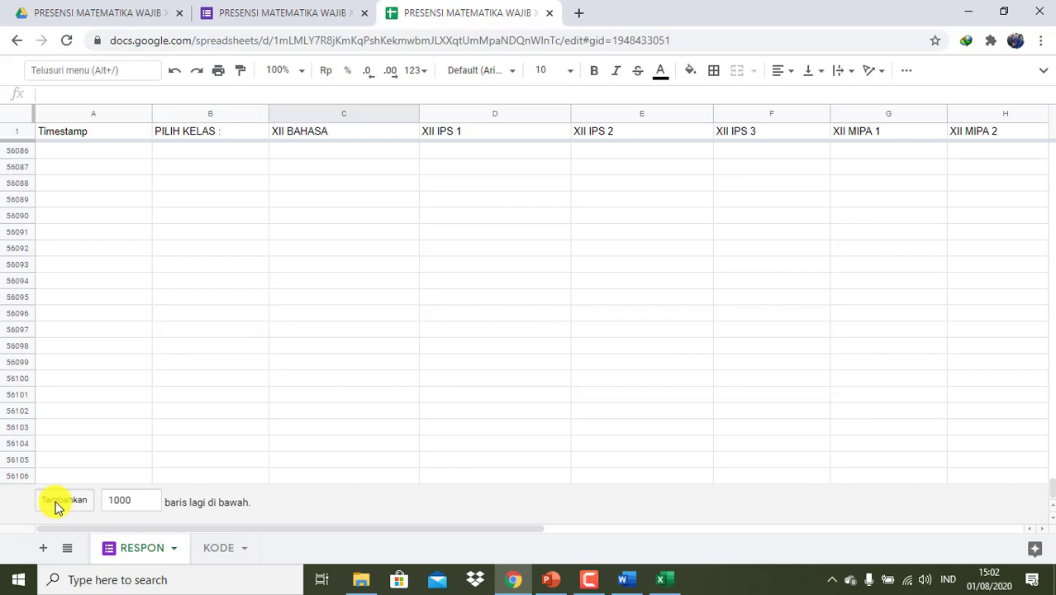
left_click(64, 500)
left_click(64, 501)
left_click(63, 501)
left_click(64, 500)
left_click(64, 501)
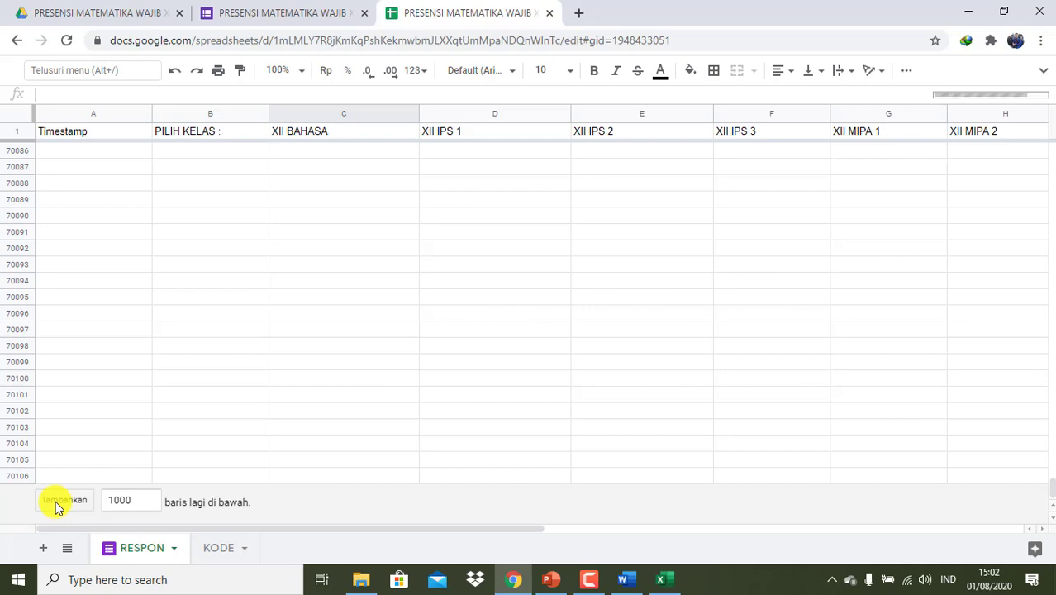
left_click(63, 500)
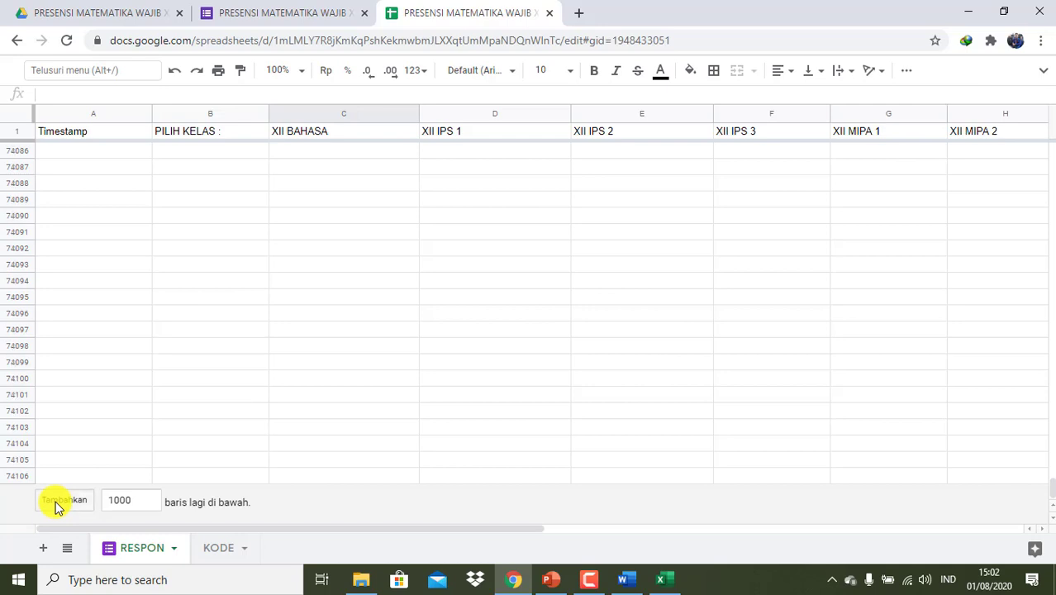
left_click(58, 501)
left_click(58, 502)
left_click(58, 501)
left_click(58, 502)
left_click(57, 501)
left_click(58, 501)
left_click(57, 501)
left_click(57, 502)
left_click(58, 503)
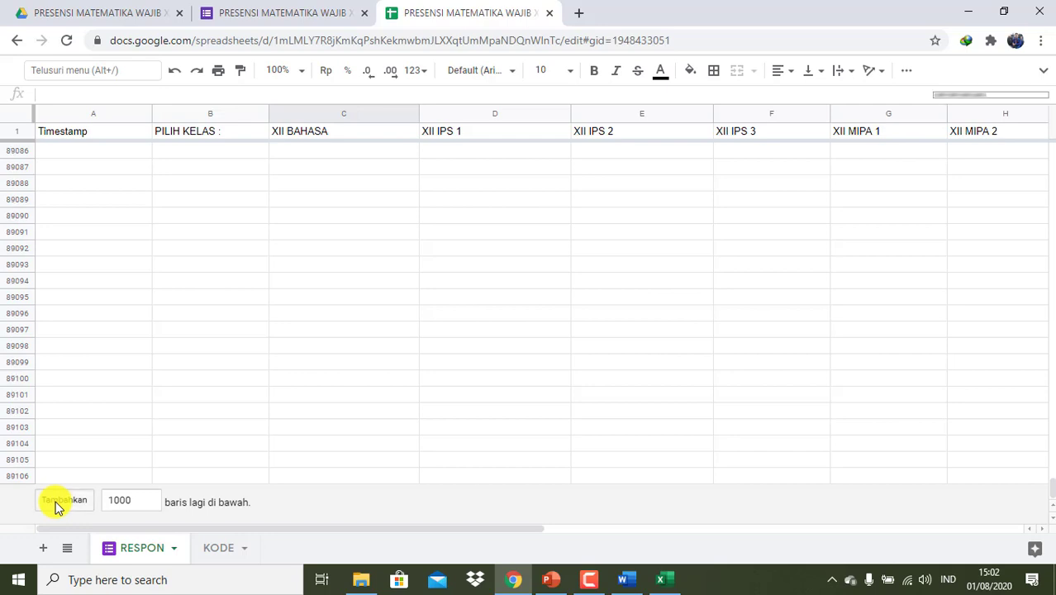
left_click(58, 502)
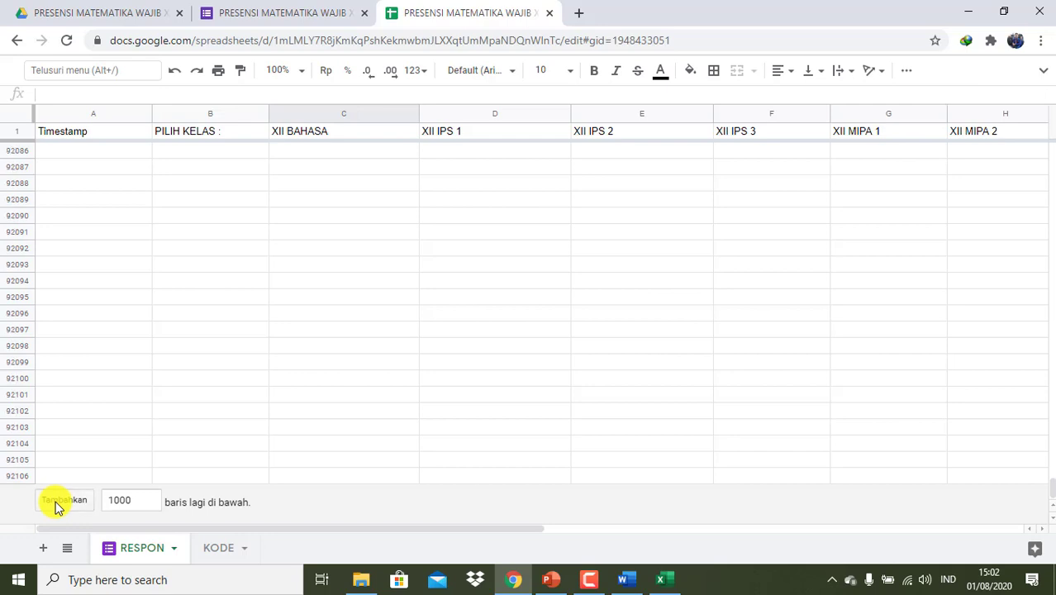
left_click(58, 502)
left_click(58, 502)
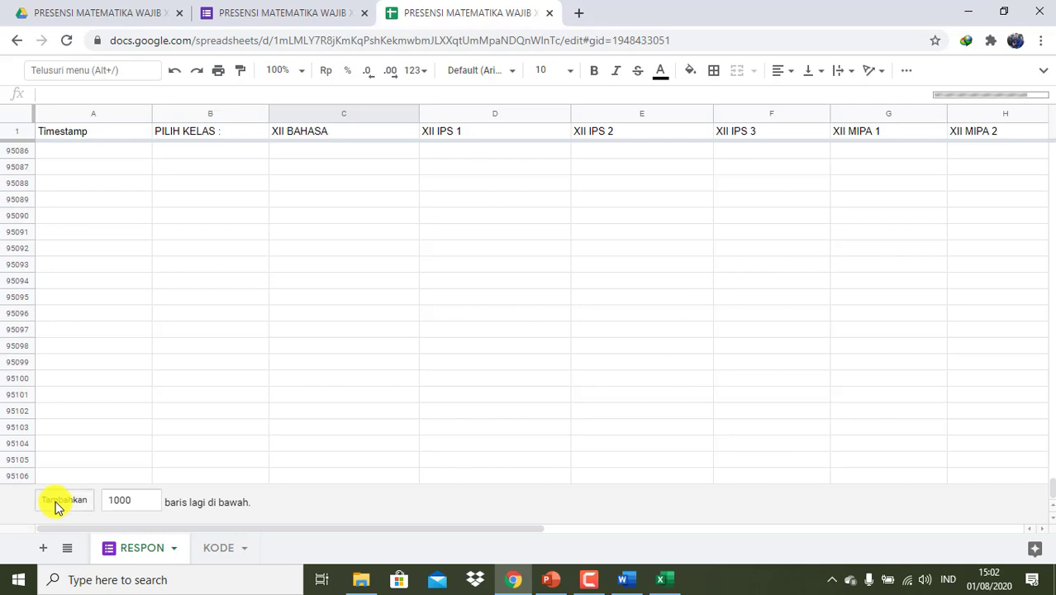
left_click(58, 502)
left_click(57, 502)
left_click(58, 502)
left_click(58, 502)
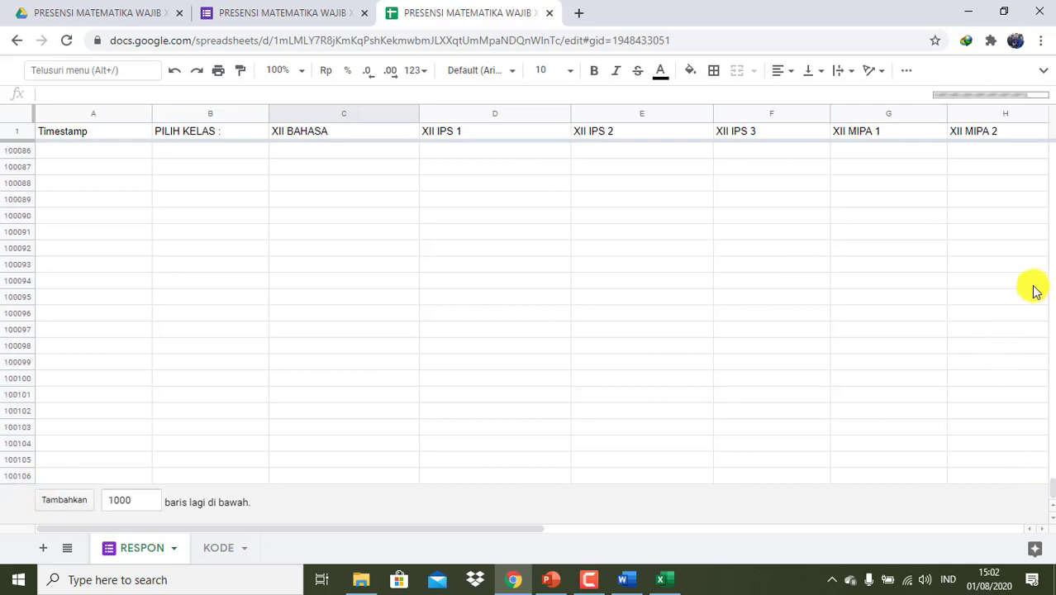
- Return to the top of the RESPON sheet where the five responses sit
scroll(730, 294, "up", 20)
scroll(729, 291, "up", 20)
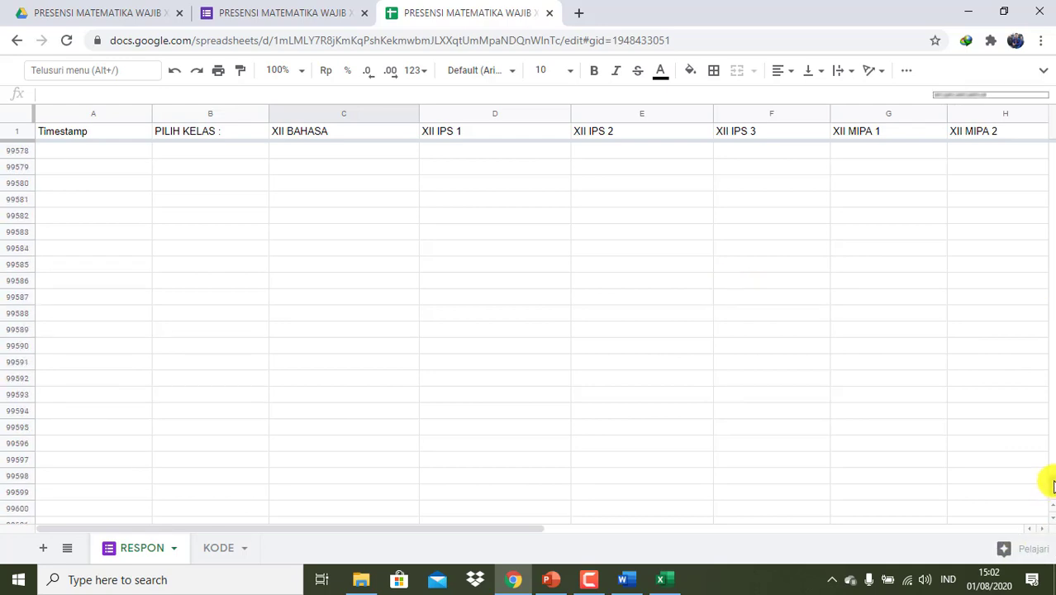
left_click_drag(1049, 486, 1047, 52)
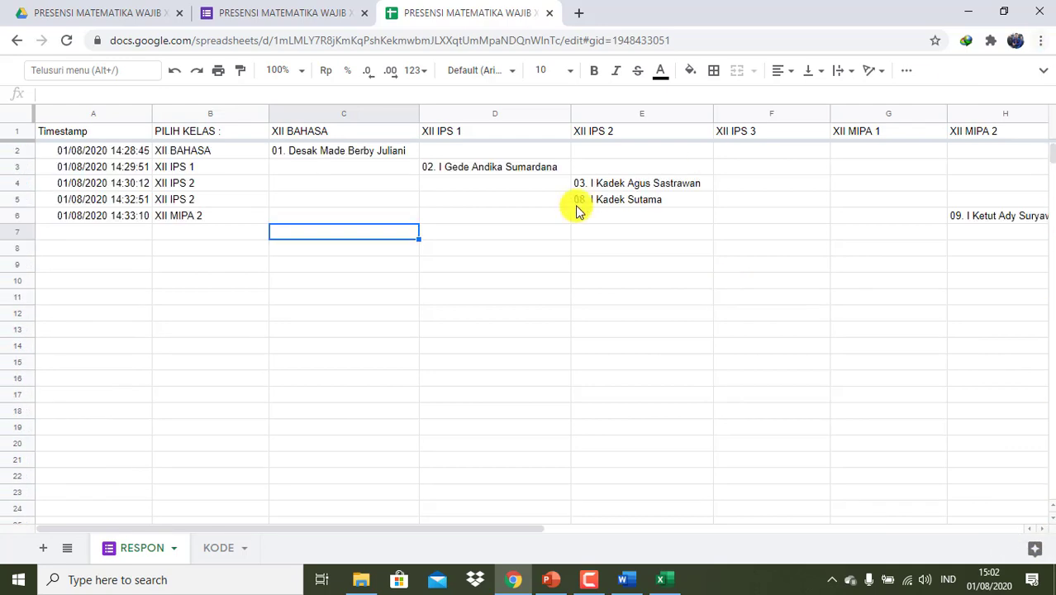
- On the KODE sheet, repeatedly add 1000-row batches below row 1000, extending it to row 83,000
left_click(222, 547)
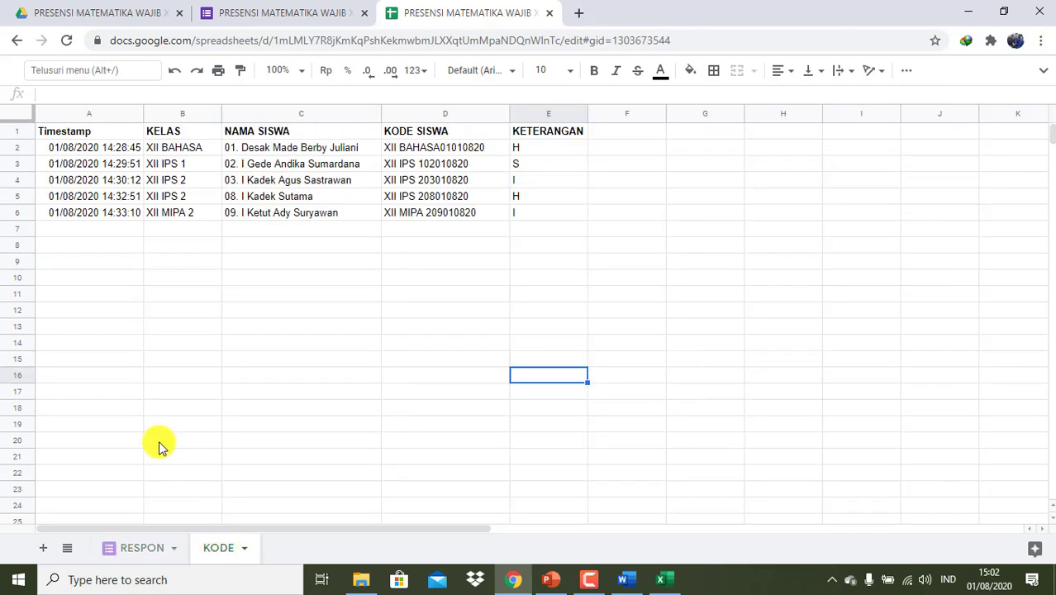
scroll(158, 444, "down", 20)
scroll(158, 443, "down", 20)
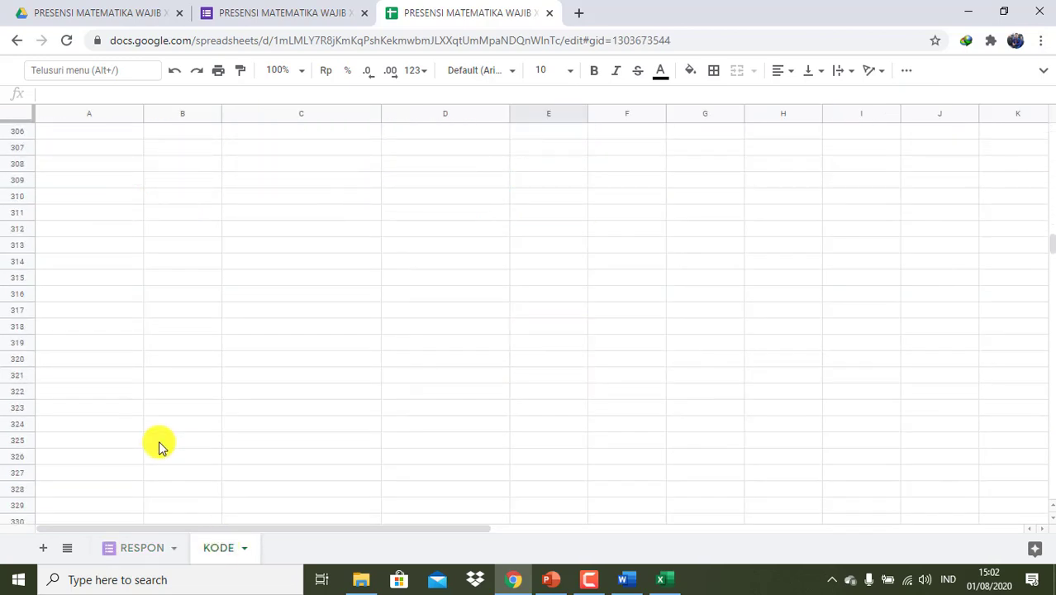
scroll(158, 443, "down", 1)
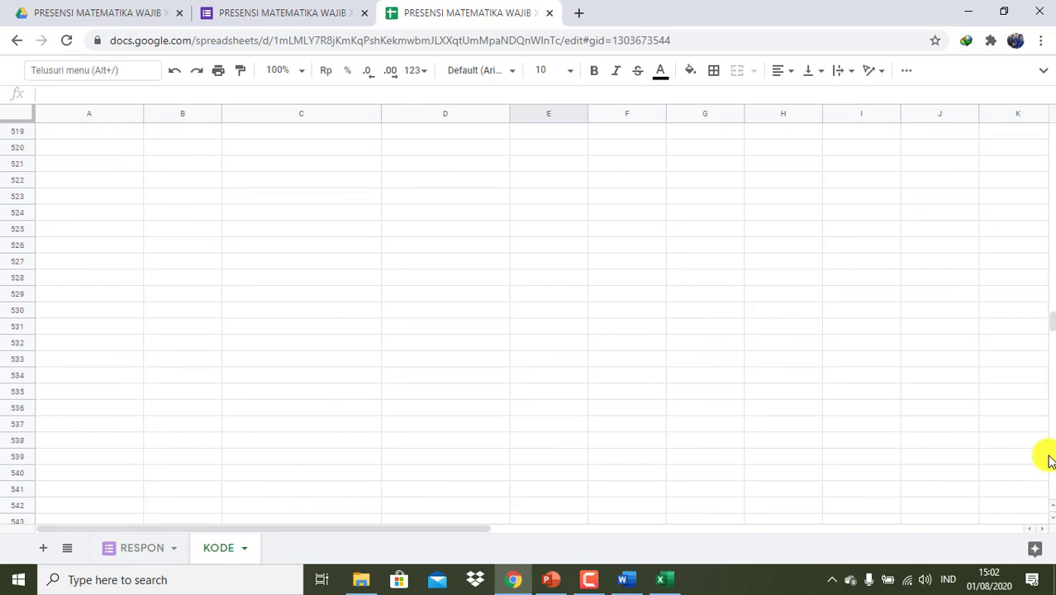
left_click_drag(1049, 328, 1049, 500)
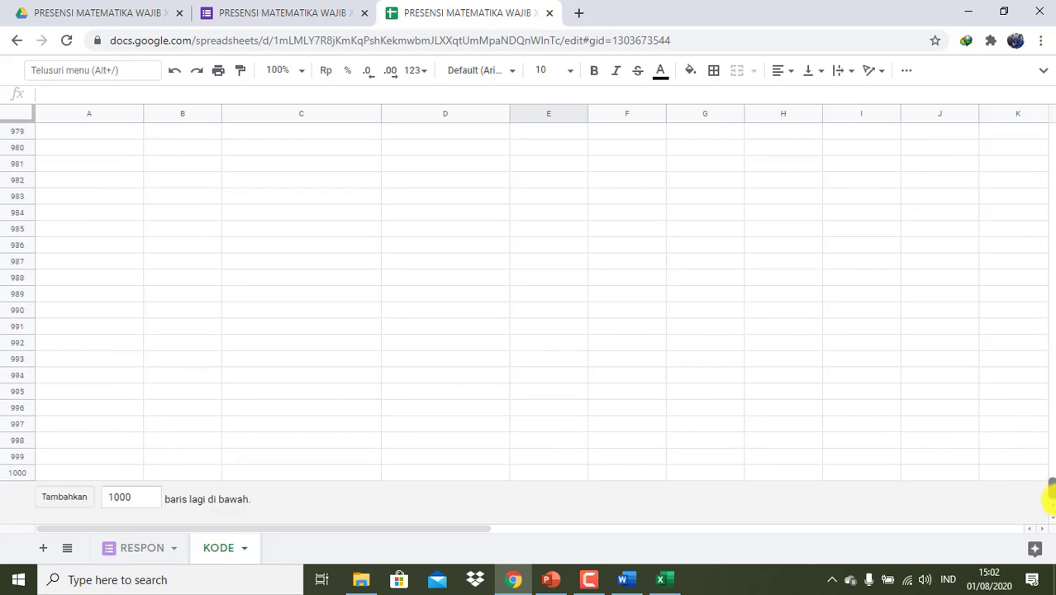
double_click(66, 497)
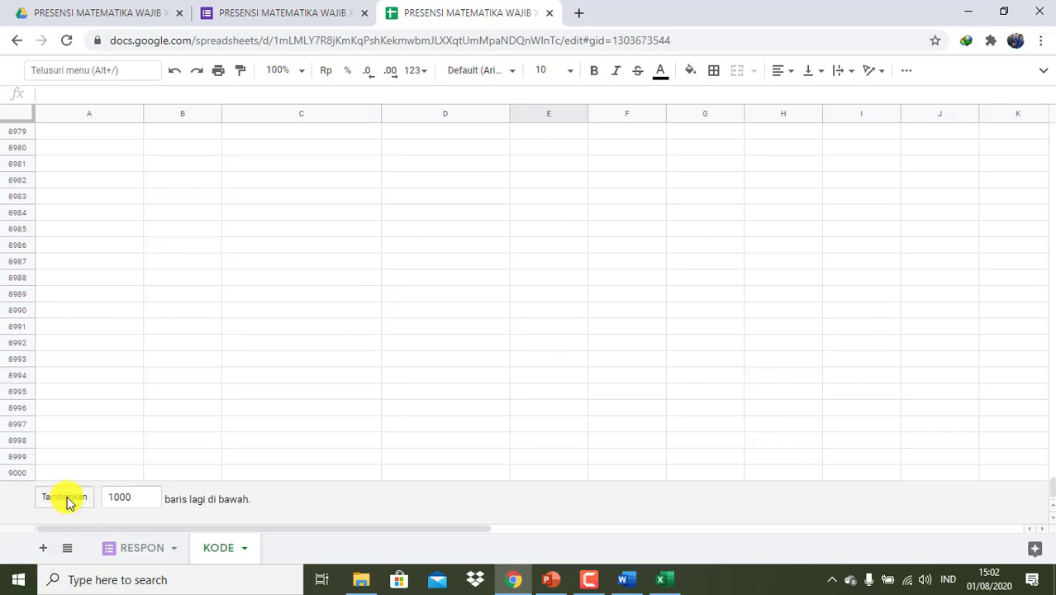
double_click(66, 497)
double_click(67, 497)
double_click(66, 497)
double_click(66, 497)
double_click(66, 497)
double_click(66, 497)
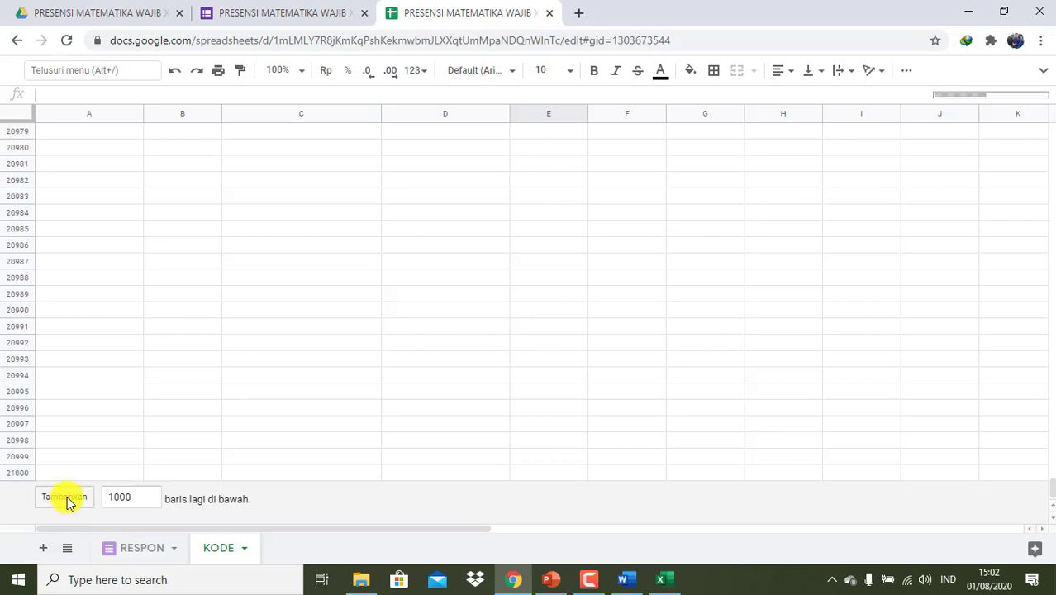
double_click(66, 497)
double_click(66, 497)
double_click(66, 498)
double_click(66, 497)
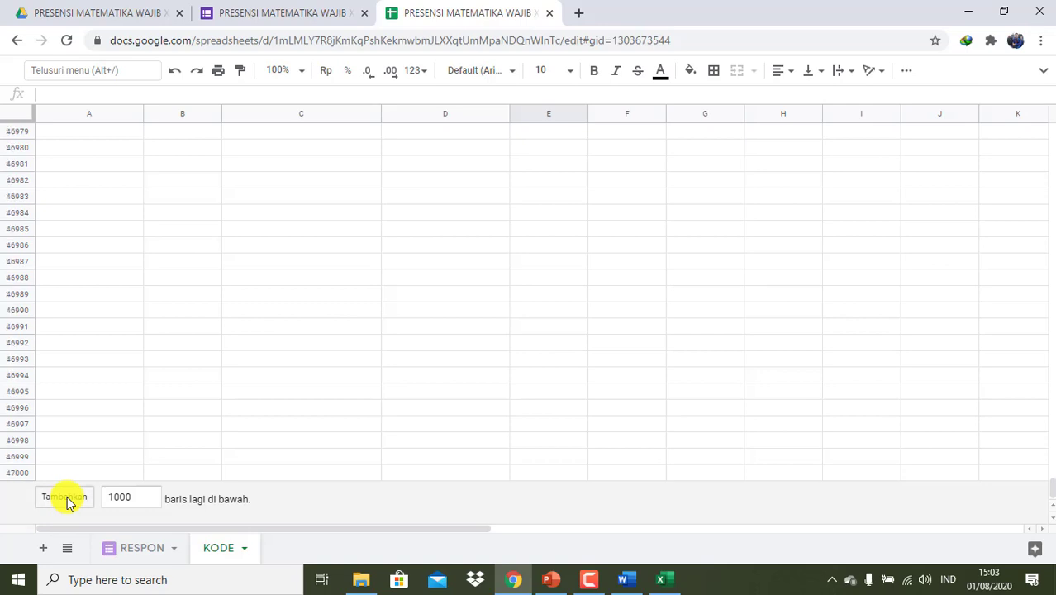
double_click(66, 497)
double_click(66, 497)
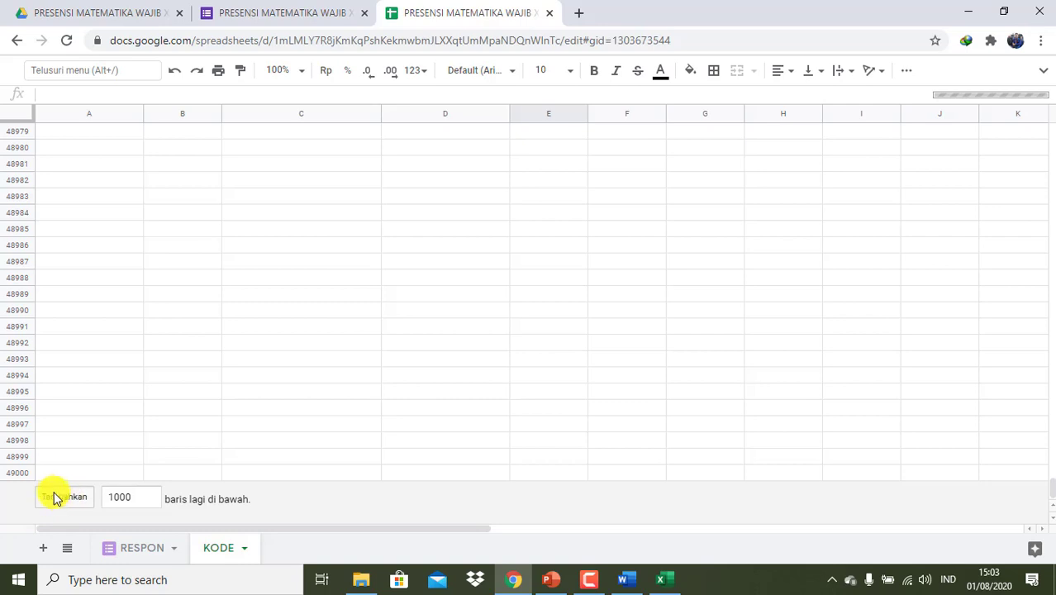
double_click(66, 497)
double_click(66, 497)
double_click(66, 497)
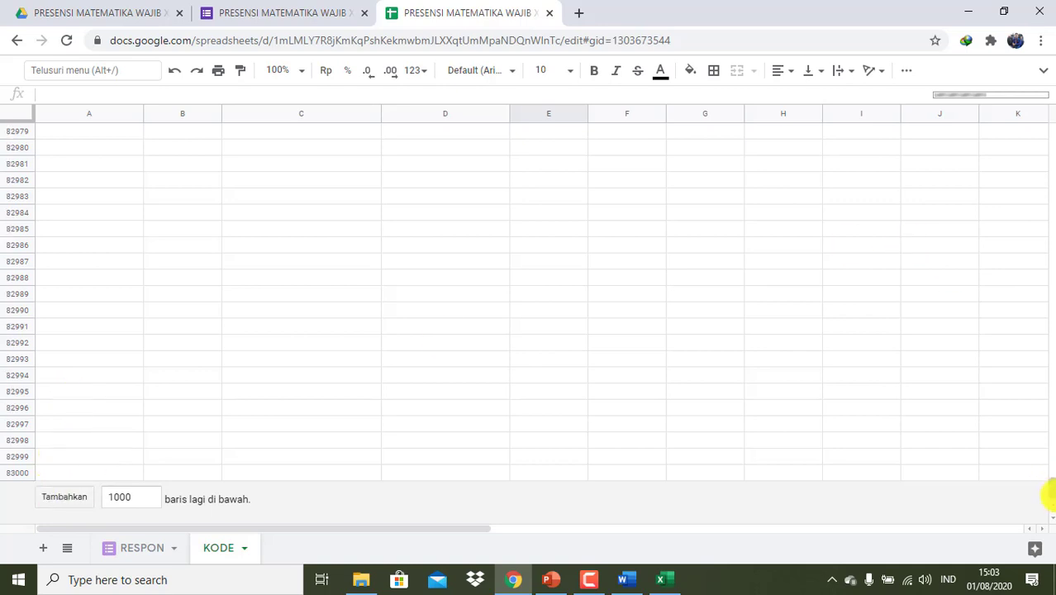
left_click(71, 502)
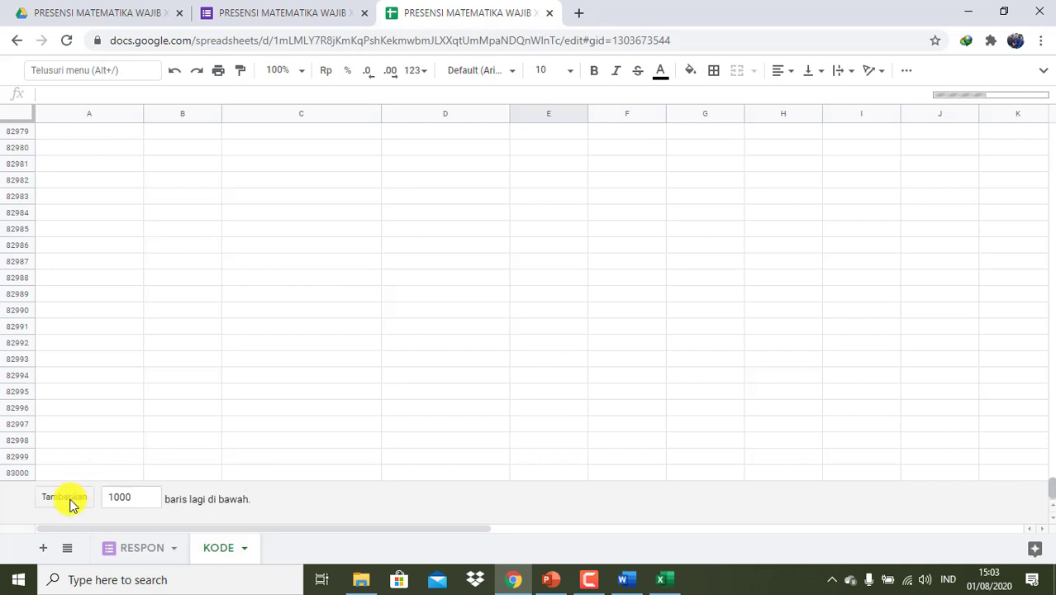
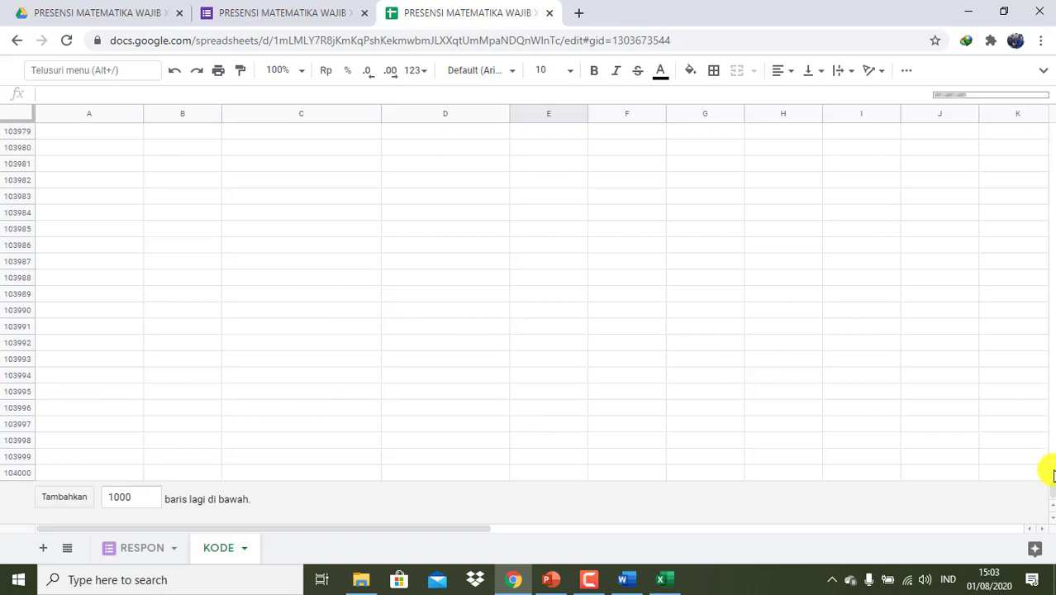
- Scroll the KODE sheet back to the top and add a blank Sheet3 to the workbook
left_click_drag(1045, 484, 1047, 104)
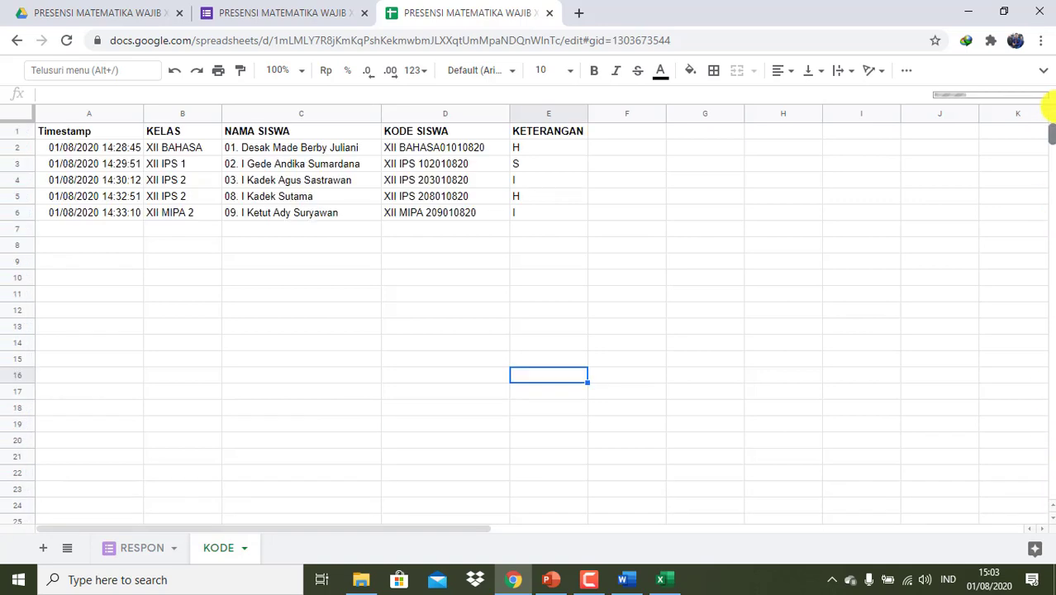
left_click(44, 550)
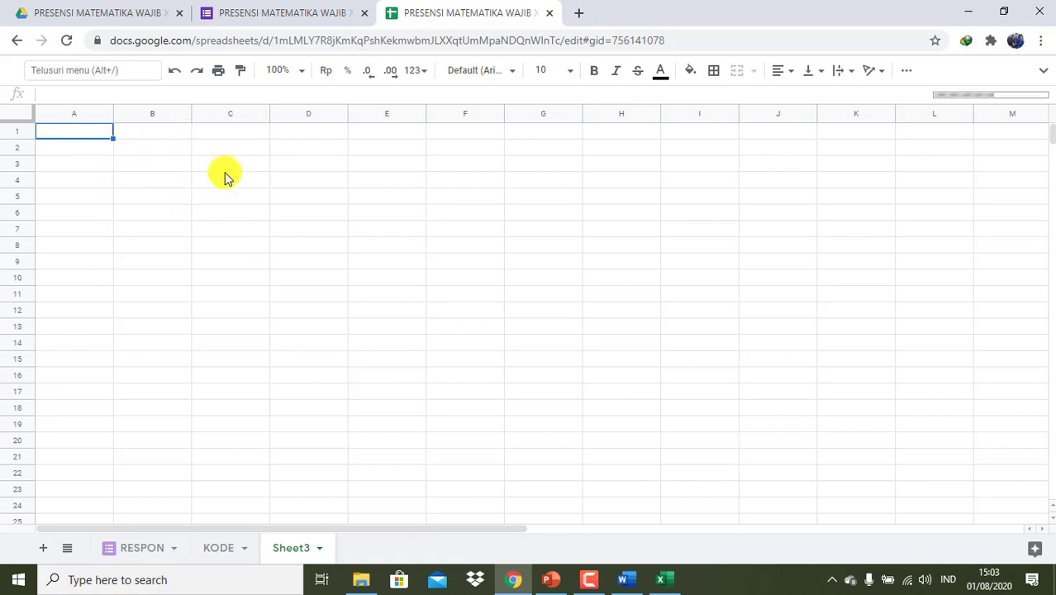
- Enter the headings NO, KELAS, NAMA SISWA and TANGGAL in A5:D5
left_click(78, 198)
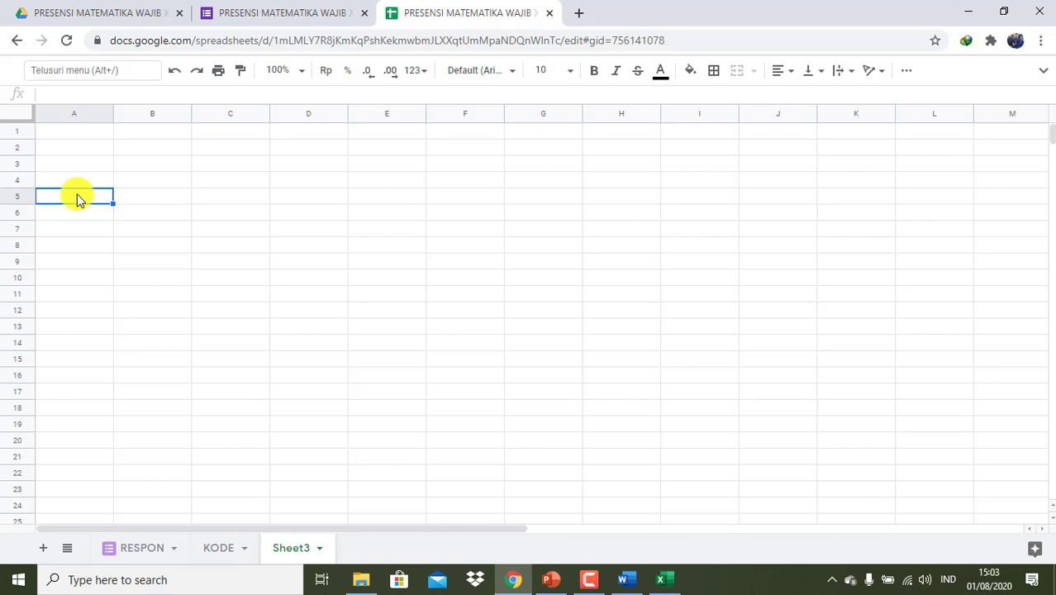
type("NO")
key("Tab")
left_click(77, 199)
type("N")
key("Tab")
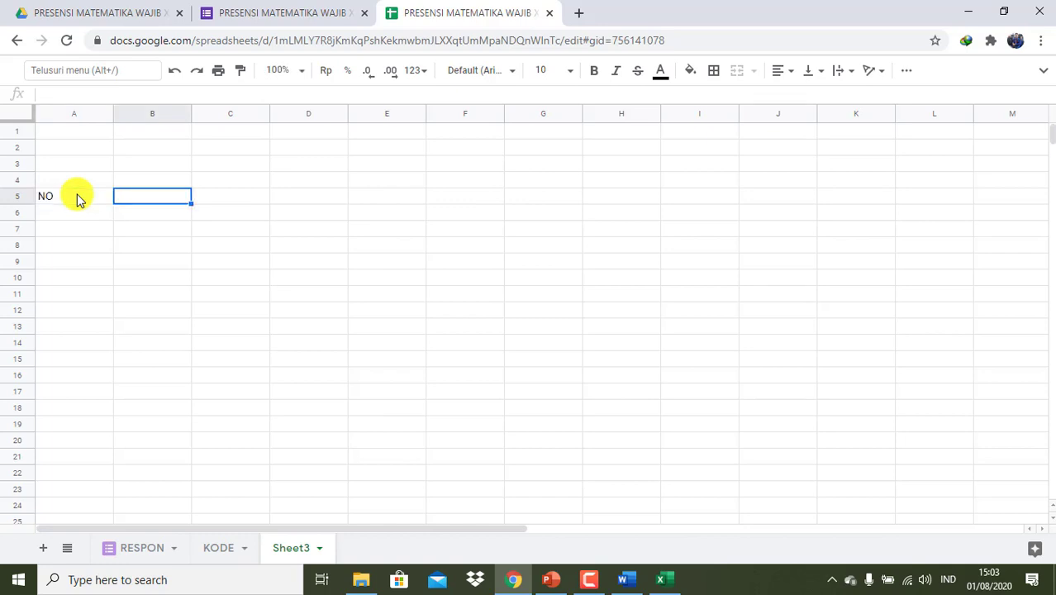
type("KELA")
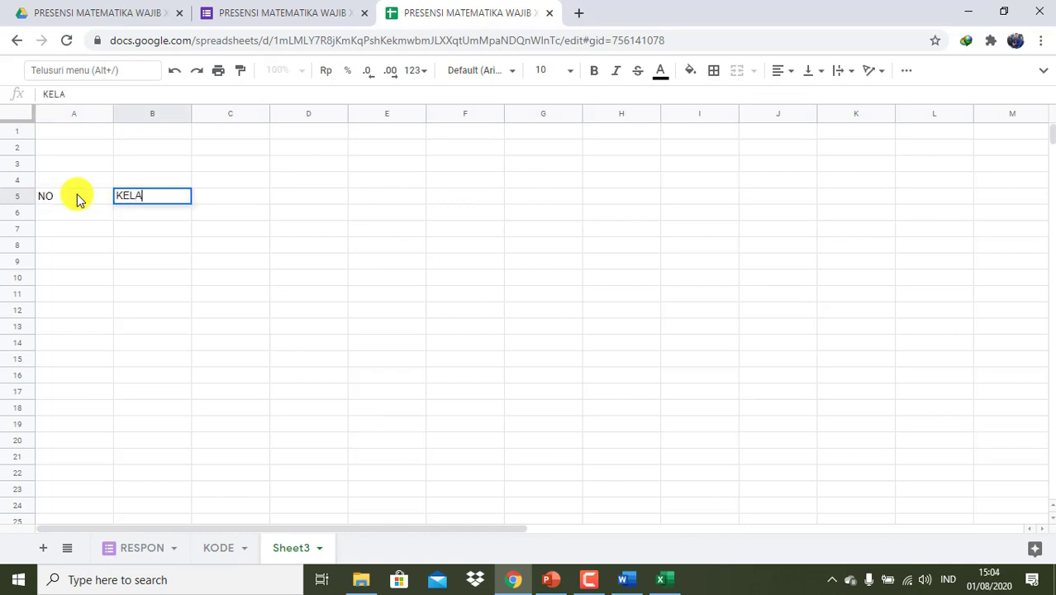
type("S")
key("Tab")
type("NAM")
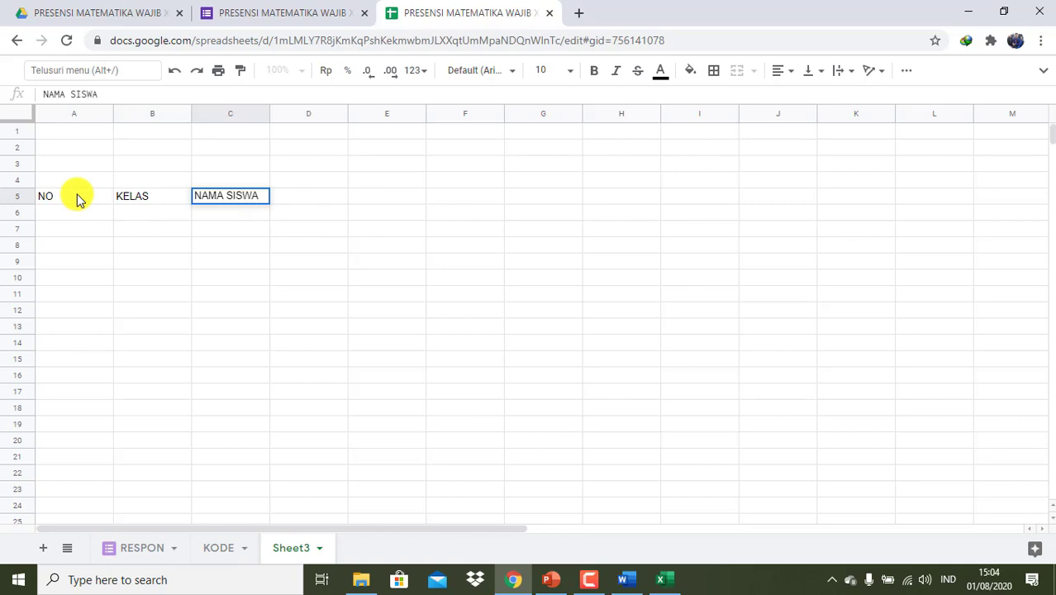
key("Tab")
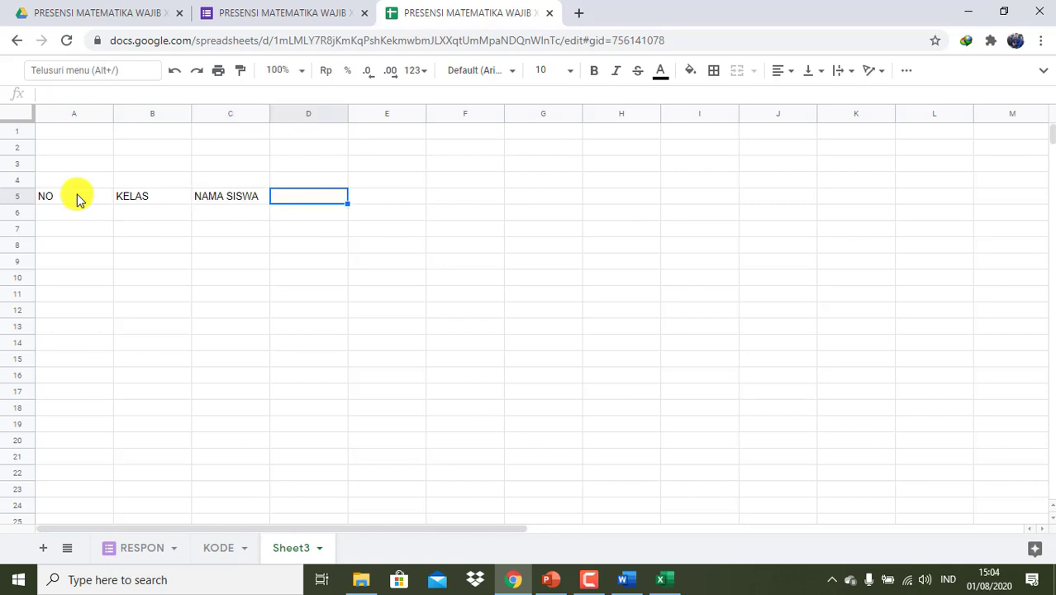
type("TANGGAL")
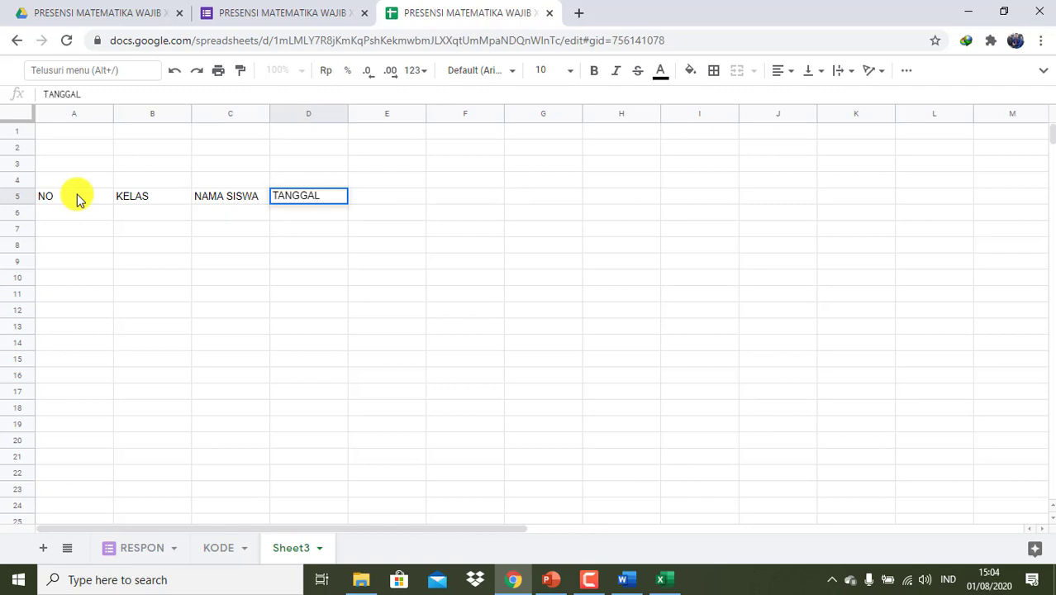
key("Return")
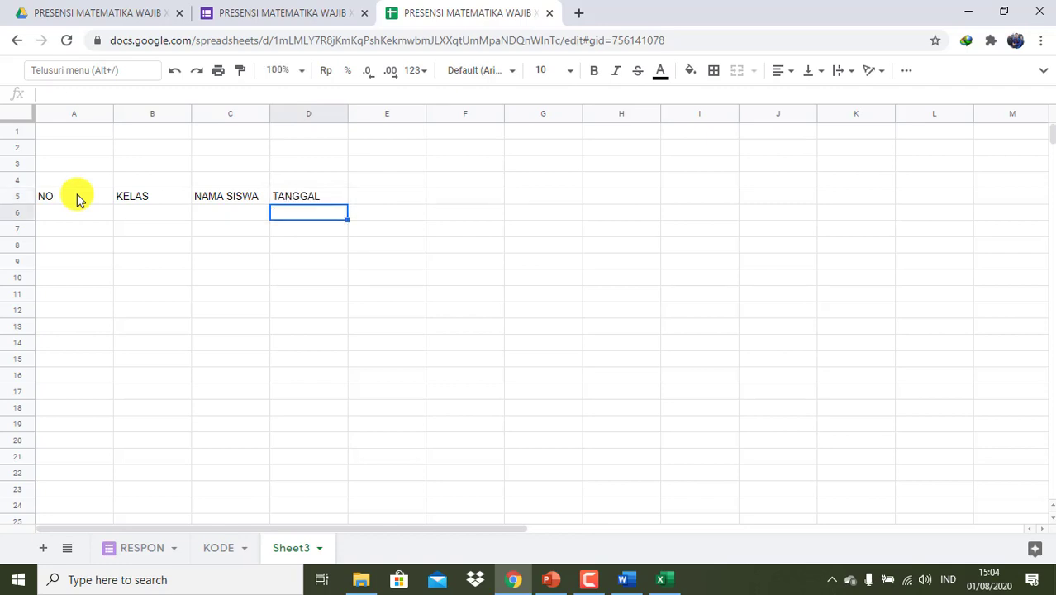
- Select from TANGGAL in D5 down to row 6 and rightward across the date columns
key("Up")
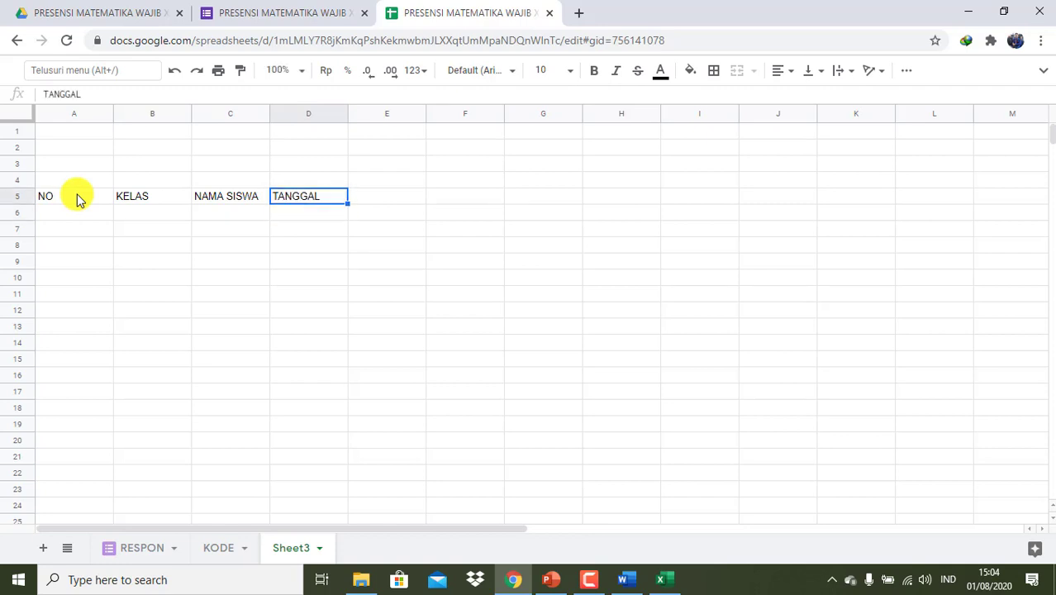
key("Down")
key("Up")
key("shift+Down")
key("shift+Right")
key("shift+Right")
key("shift+Right")
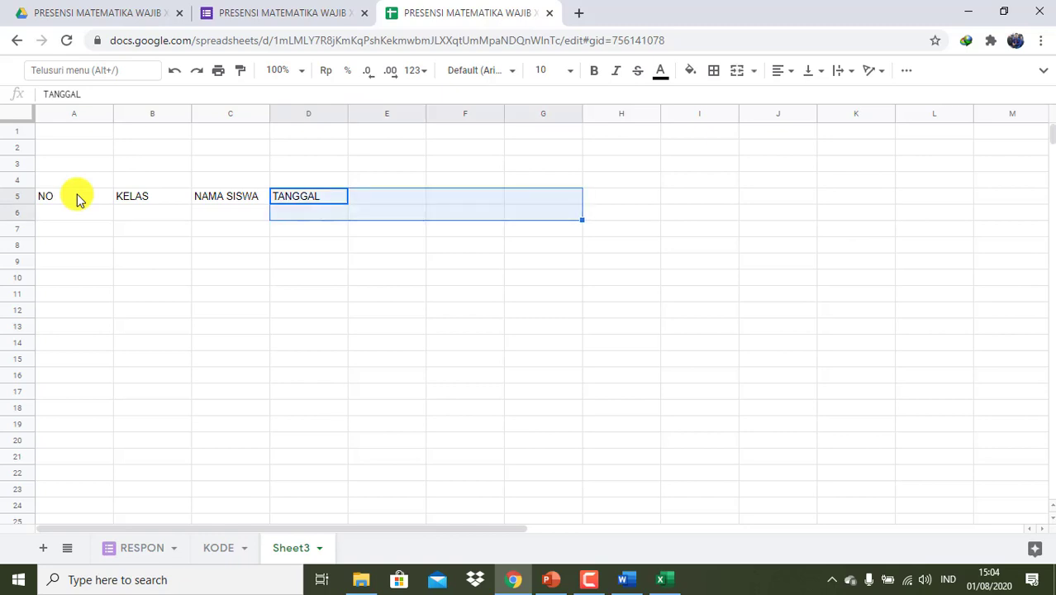
- Try narrowing column D from the D5:K6 selection, then undo it
key("shift+Right")
key("shift+Right")
key("shift+Right")
key("shift+Right")
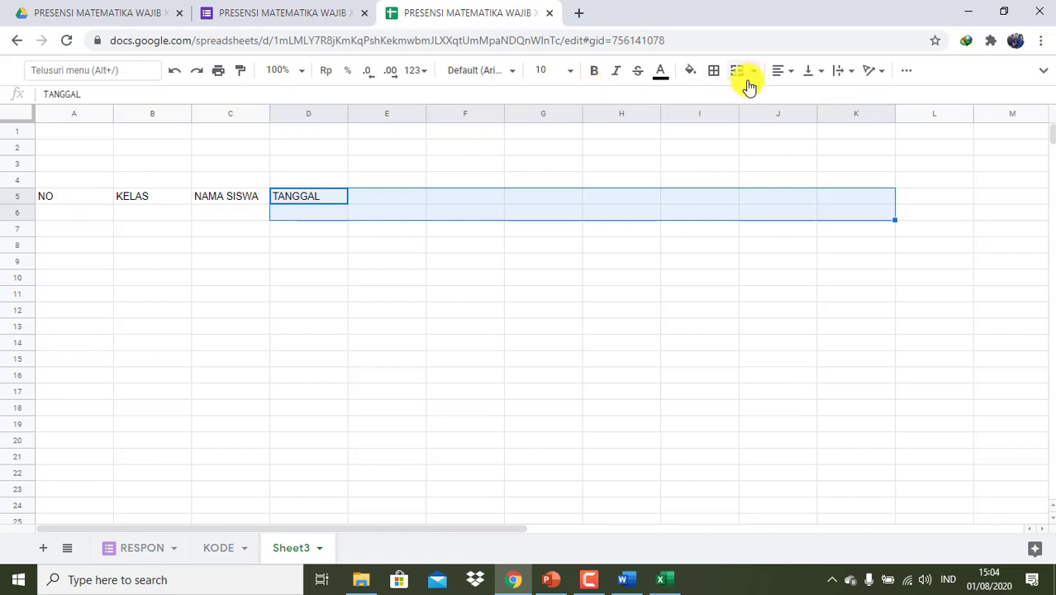
left_click(343, 113)
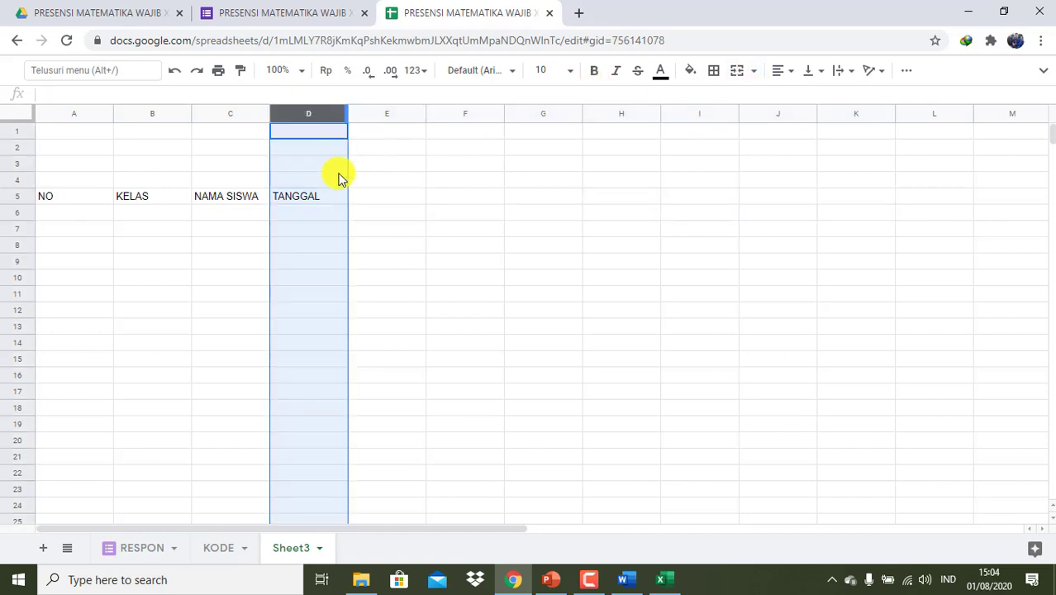
left_click(314, 206)
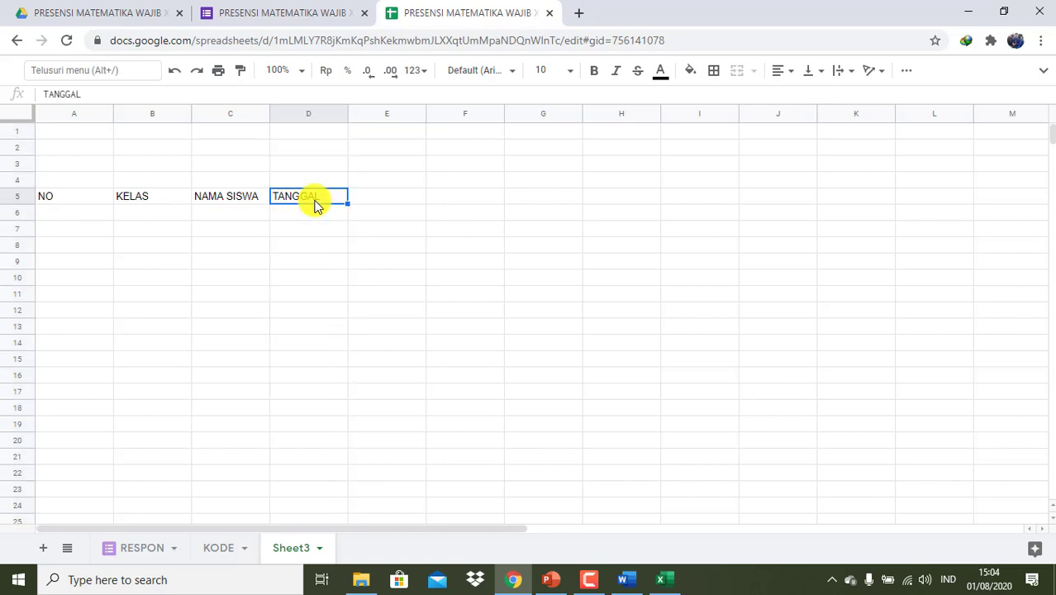
key("shift+Down")
key("shift+Right")
key("shift+Right")
key("shift+Right")
key("shift+Right")
key("shift+Right")
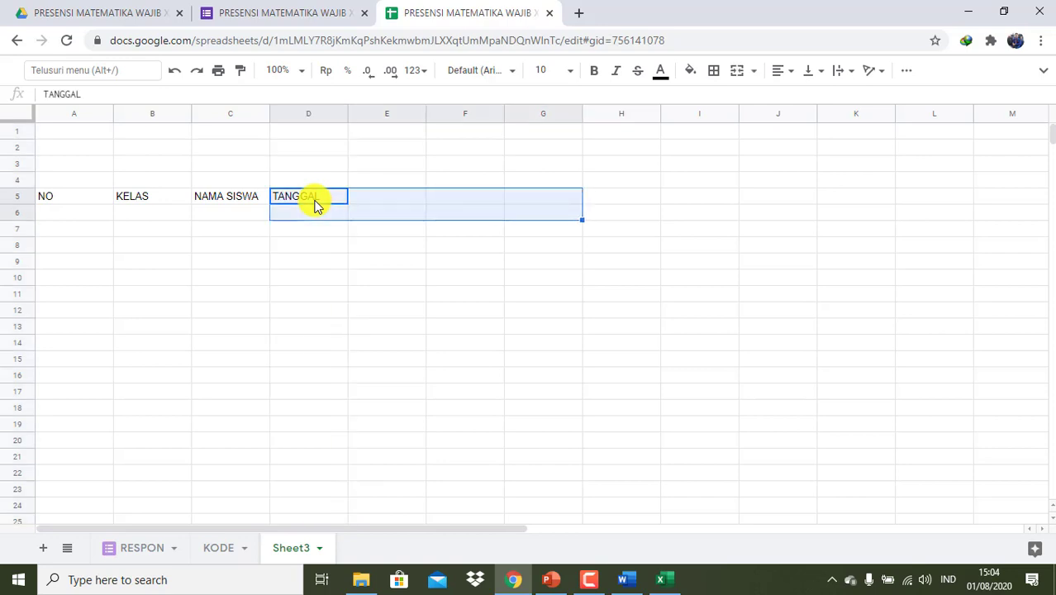
key("shift+Right")
key("shift+Right")
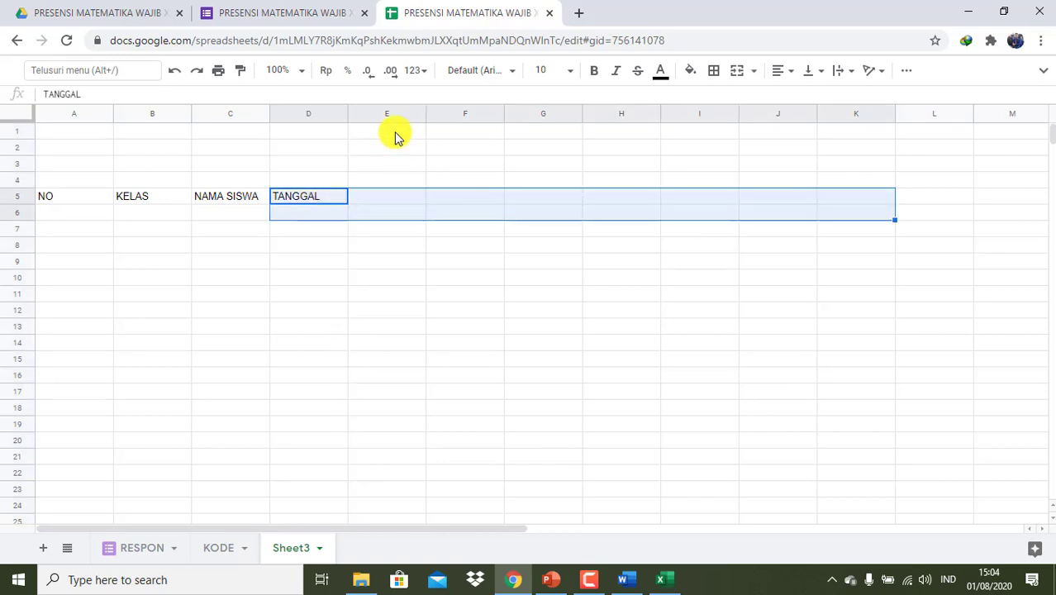
left_click_drag(347, 117, 312, 120)
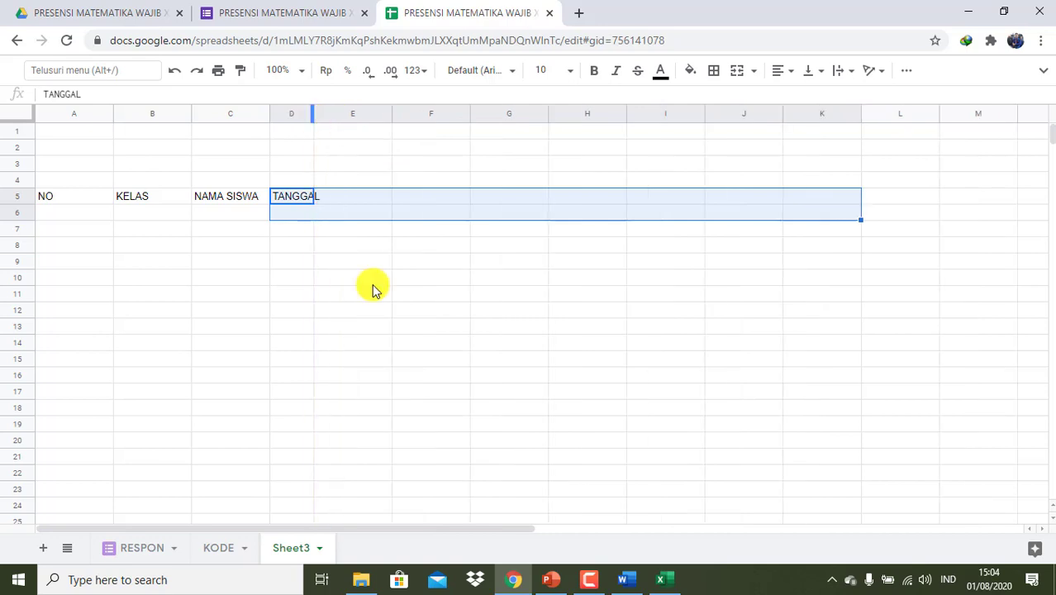
left_click(377, 327)
key("ctrl+z")
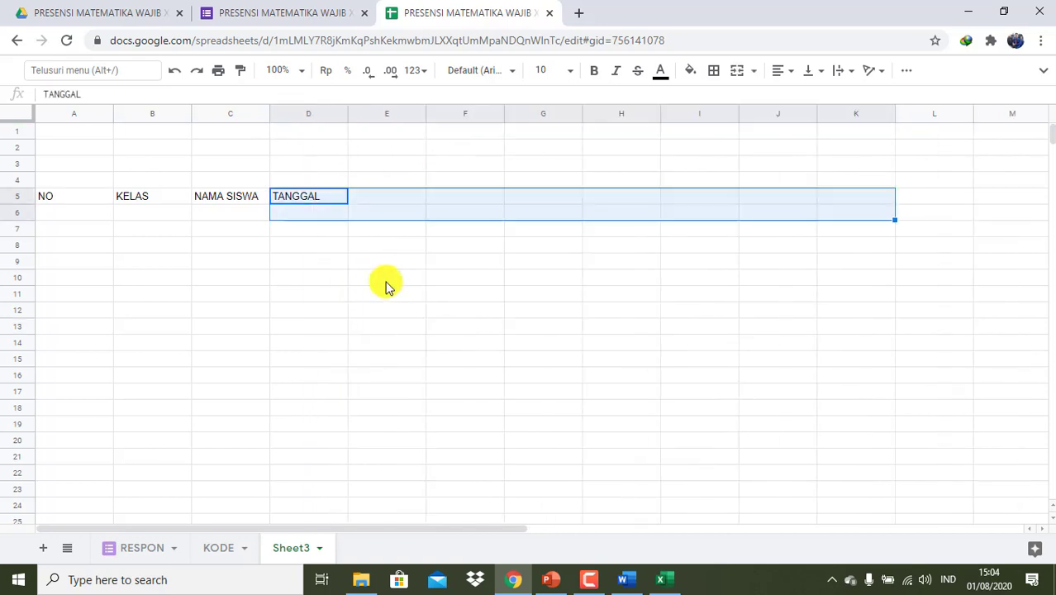
- Select columns D through K and narrow them all together
left_click(315, 113)
key("shift+Right")
key("shift+Right")
key("shift+Right")
key("shift+Right")
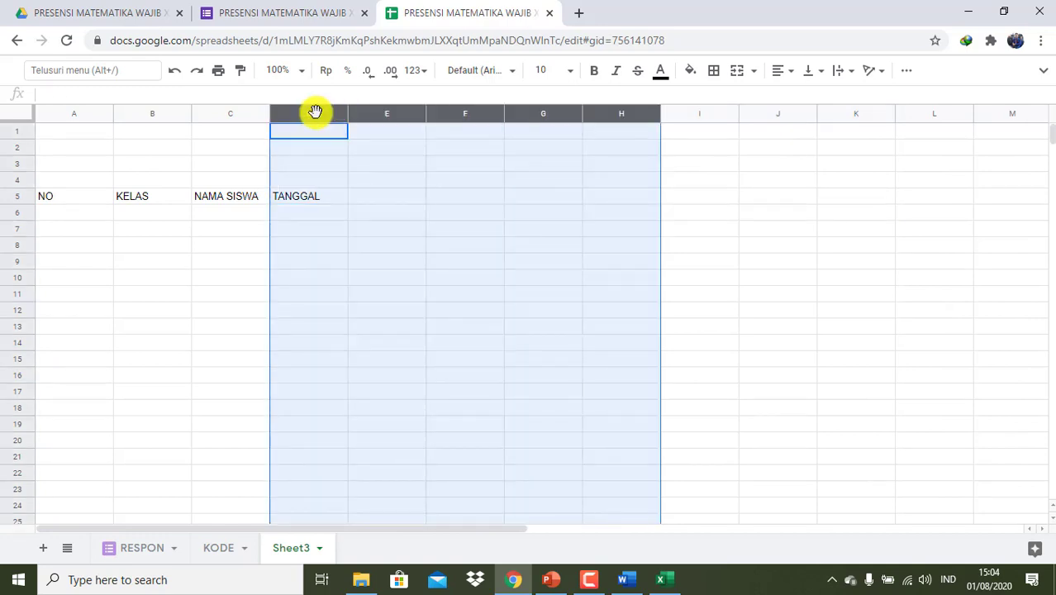
key("shift+Right")
key("shift+Right")
key("shift+Right")
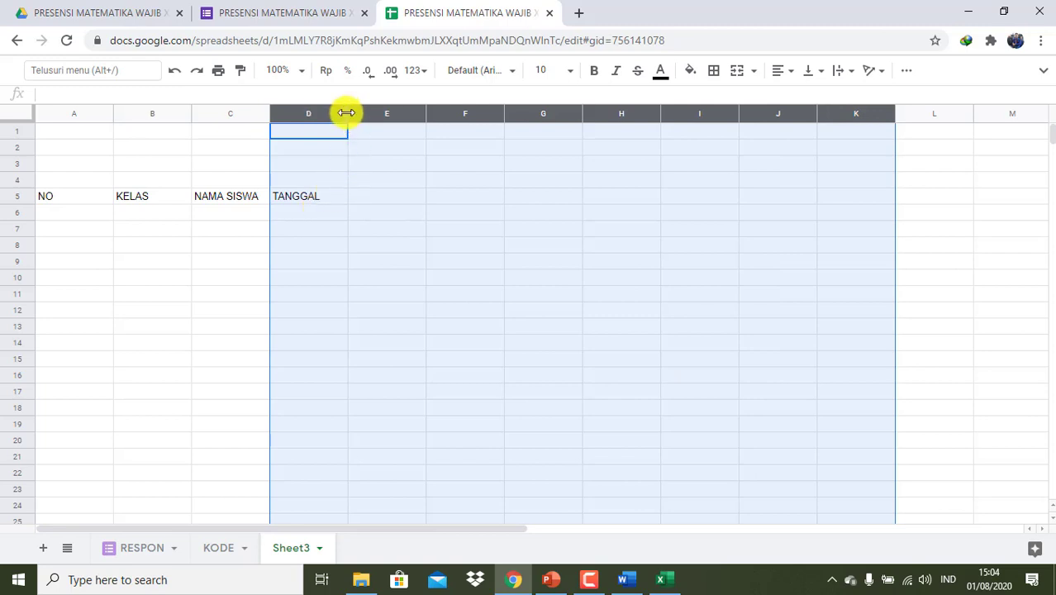
left_click_drag(346, 112, 315, 113)
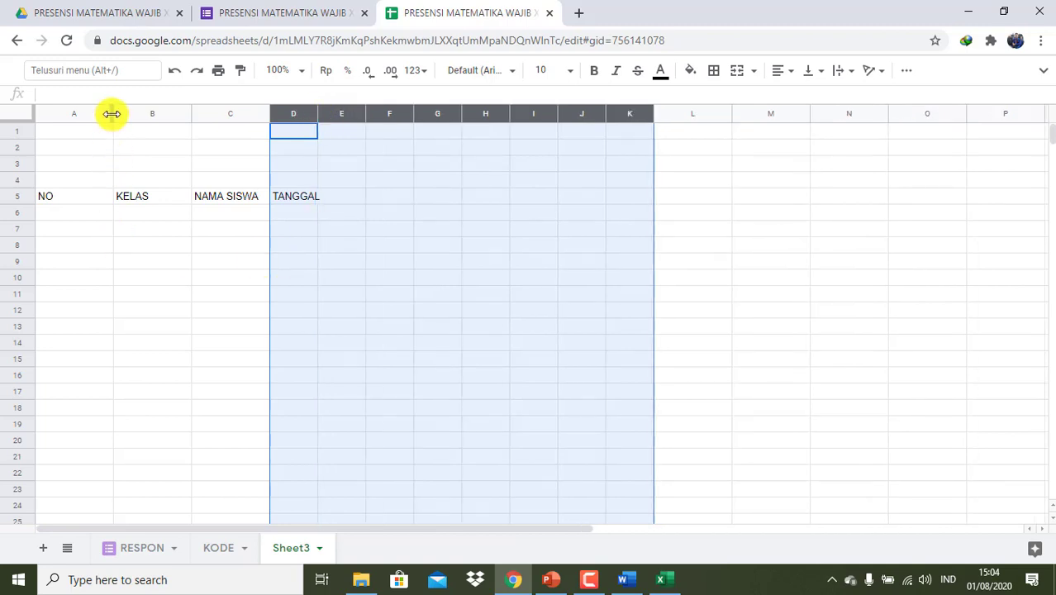
- Narrow columns A and B, and widen column C for student names
left_click_drag(112, 113, 71, 118)
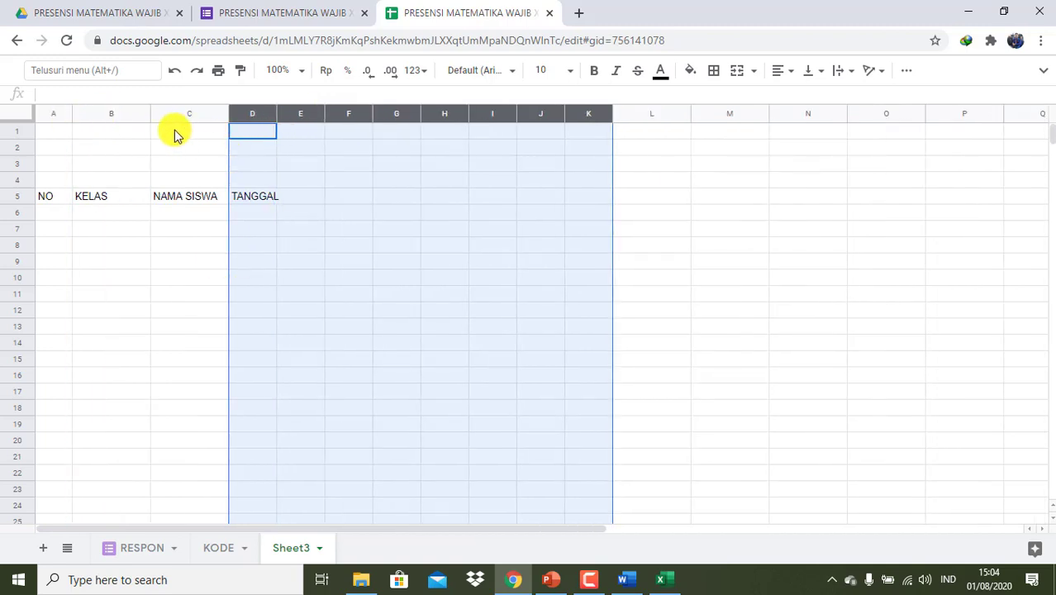
left_click_drag(149, 113, 126, 113)
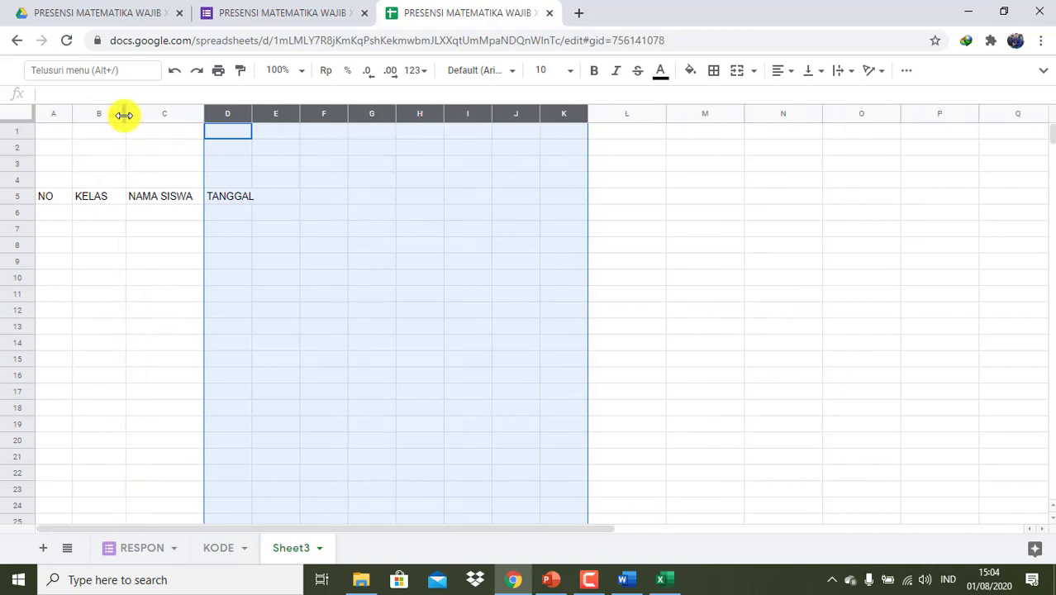
left_click(184, 213)
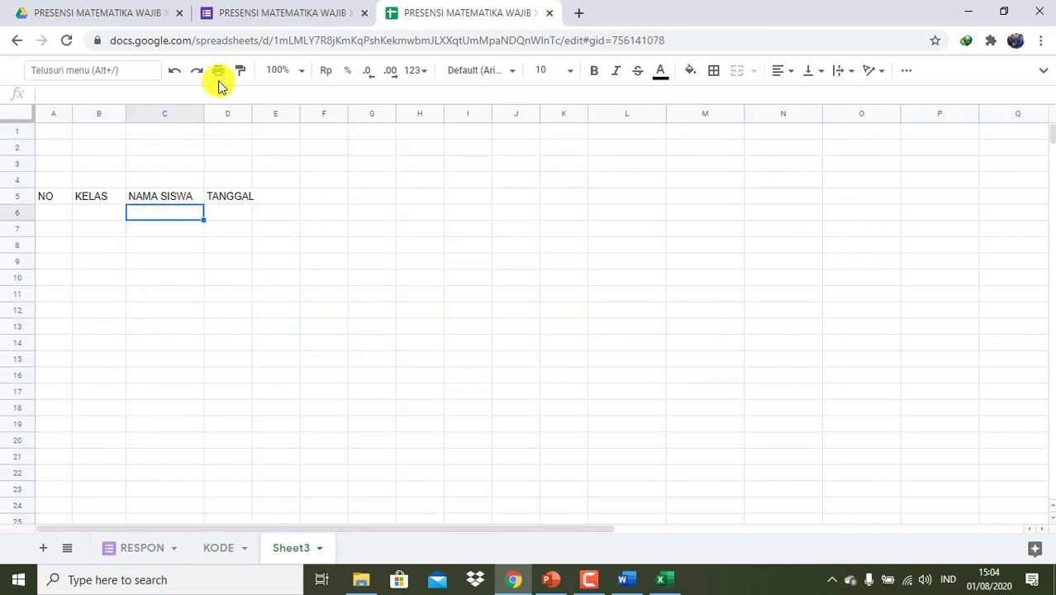
left_click_drag(202, 117, 289, 116)
left_click(314, 204)
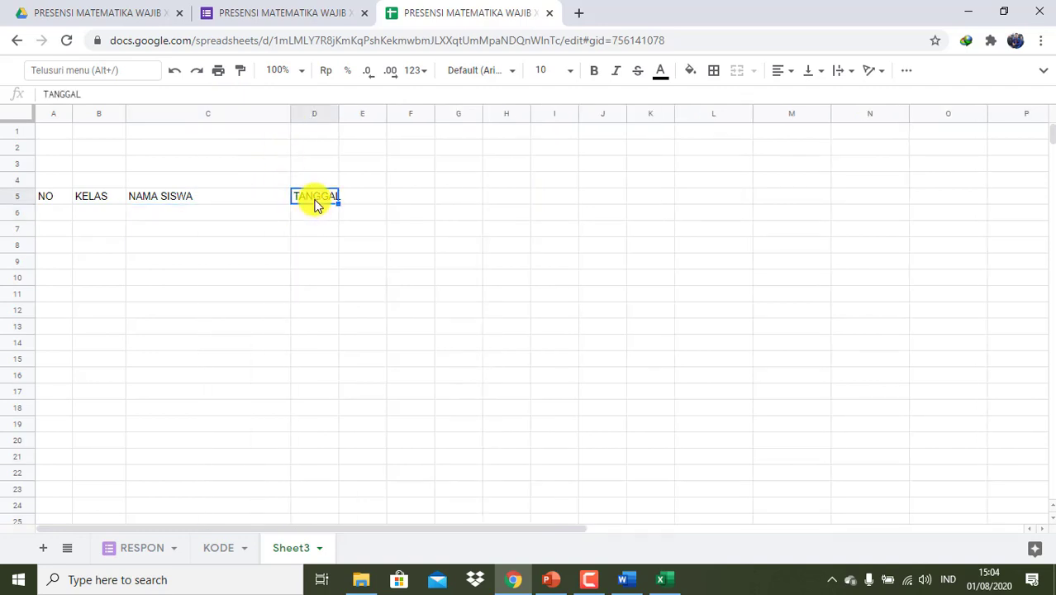
- Merge D5:K5 and centre the TANGGAL heading across the date columns
key("shift+Right")
key("shift+Right")
key("shift+Right")
key("shift+Right")
key("shift+Right")
key("shift+Right")
key("shift+Right")
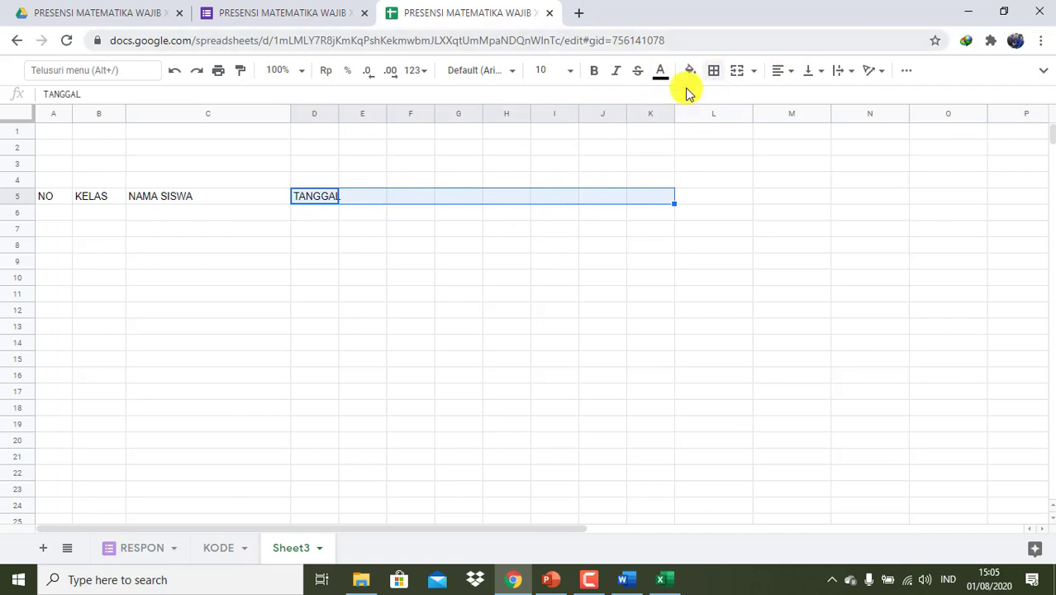
left_click(735, 72)
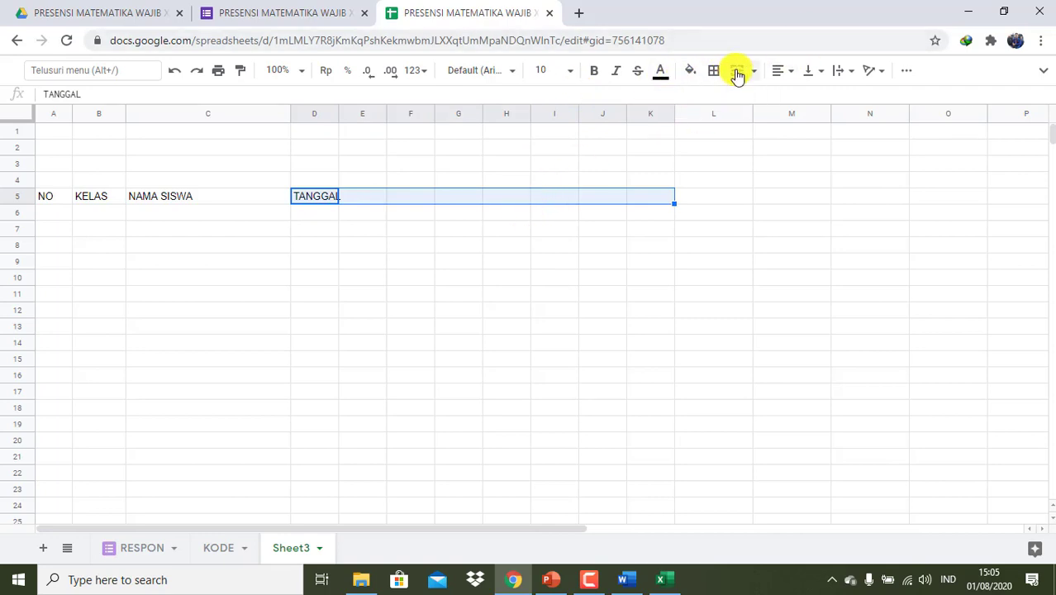
left_click(754, 74)
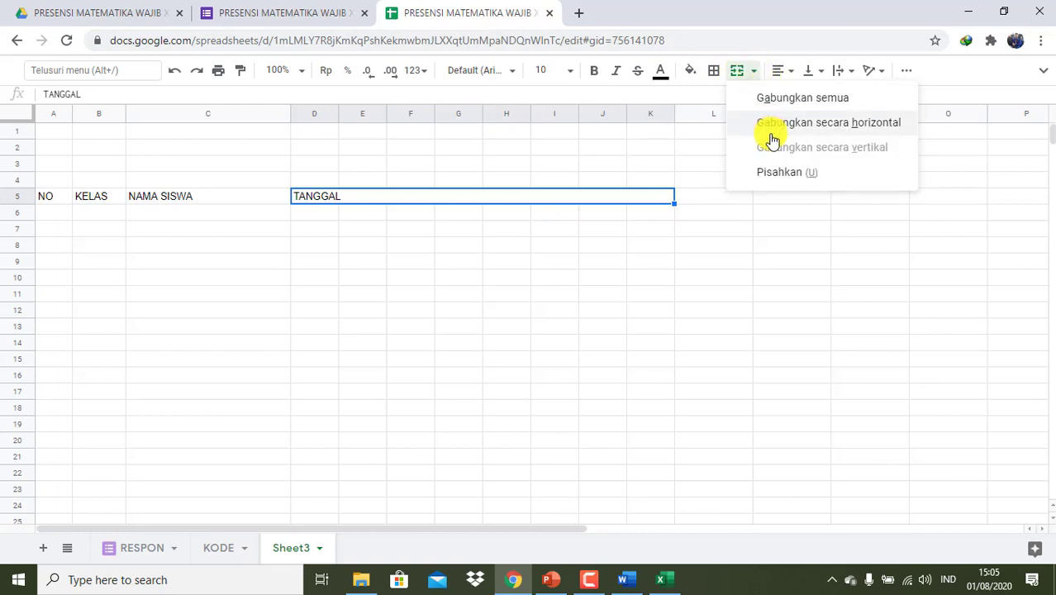
left_click(787, 73)
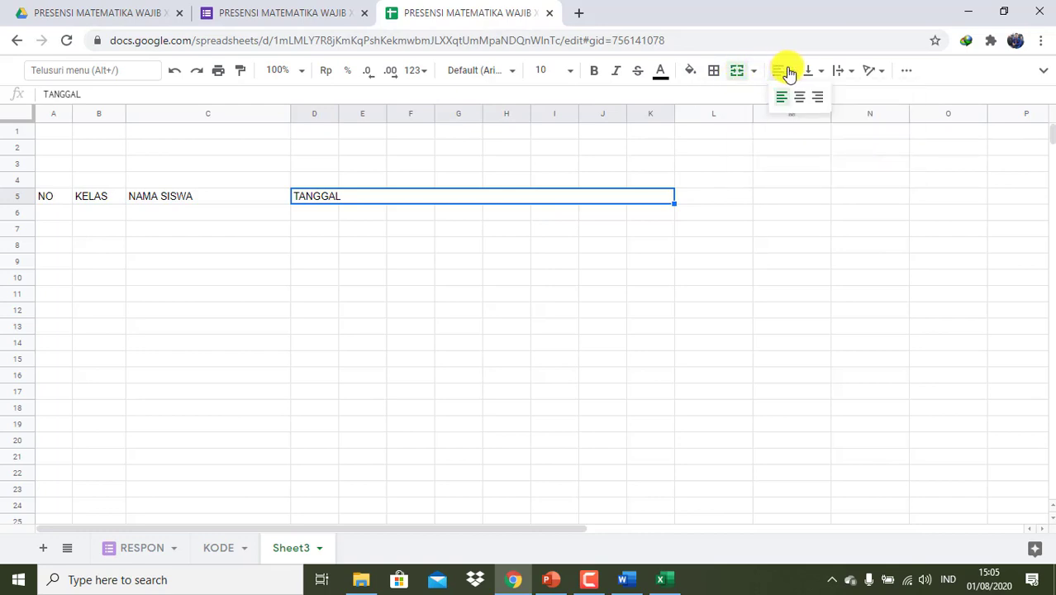
left_click(798, 98)
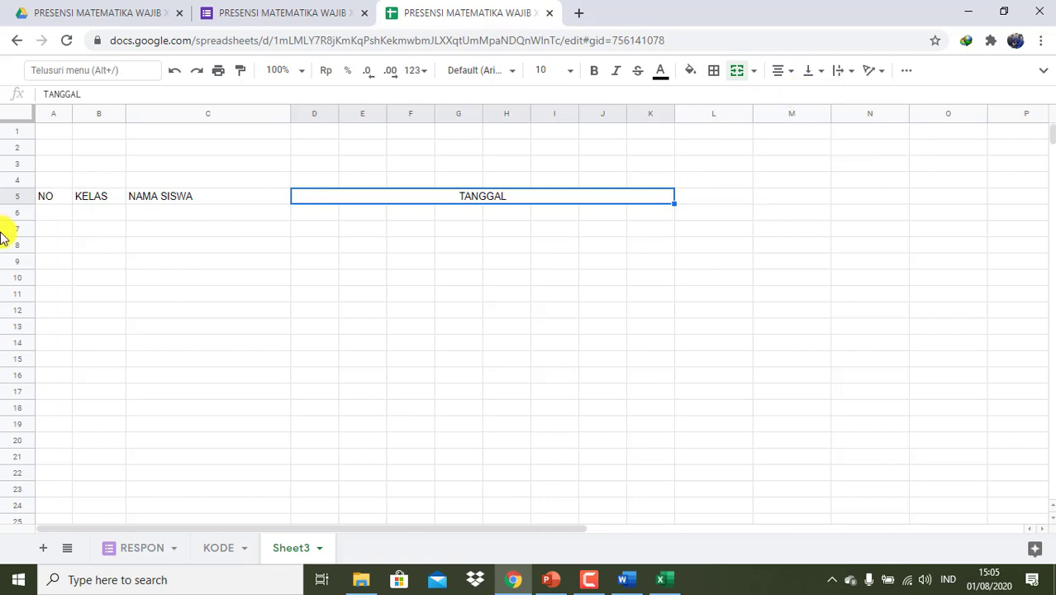
- Merge NO (A5:A6) and KELAS (B5:B6) each over two rows, vertically centred
left_click(56, 203)
left_click_drag(56, 203, 56, 208)
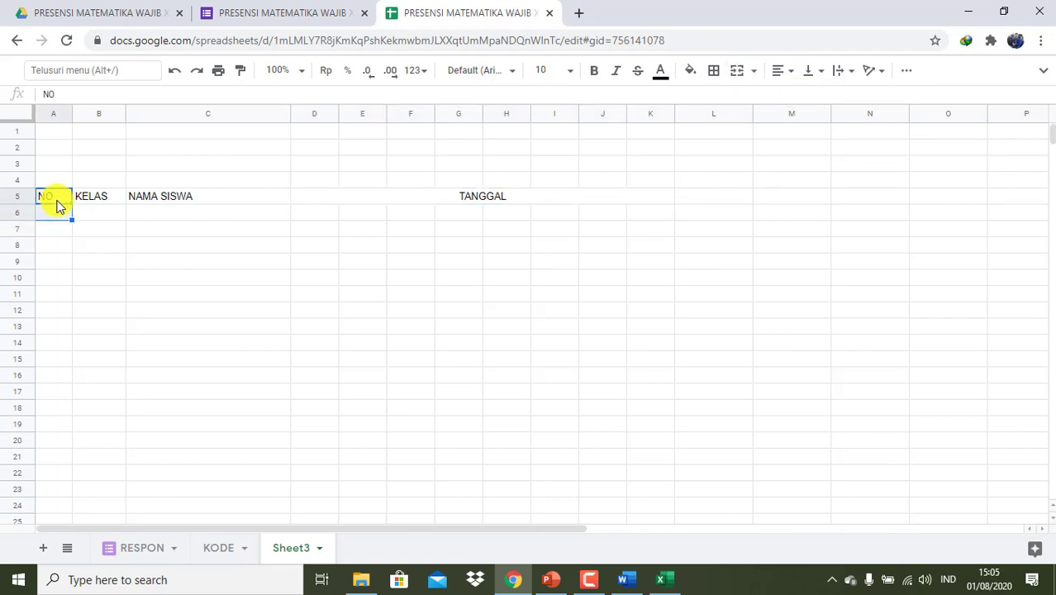
left_click(733, 76)
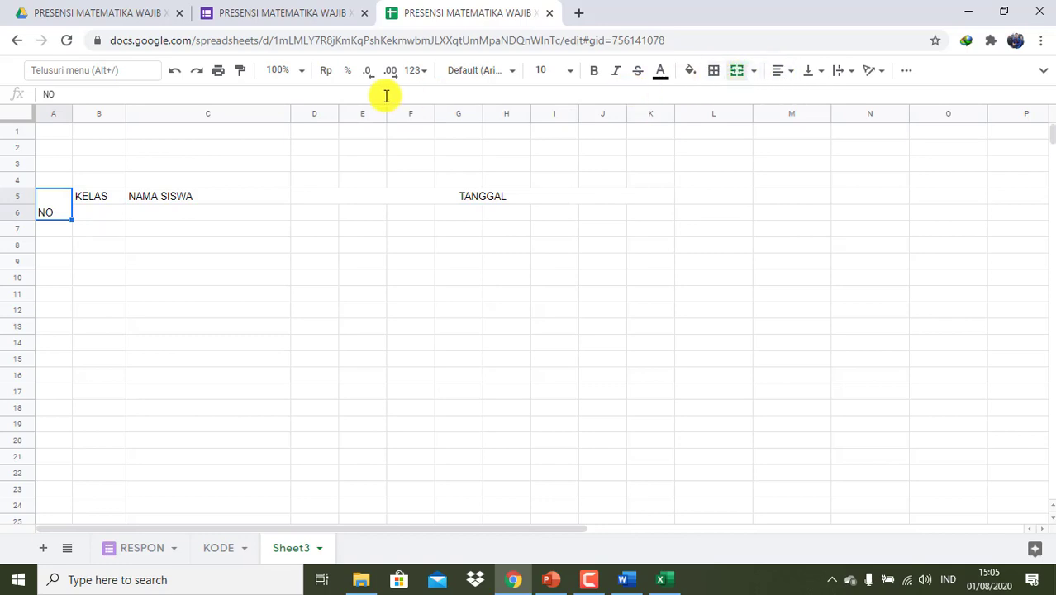
left_click(824, 76)
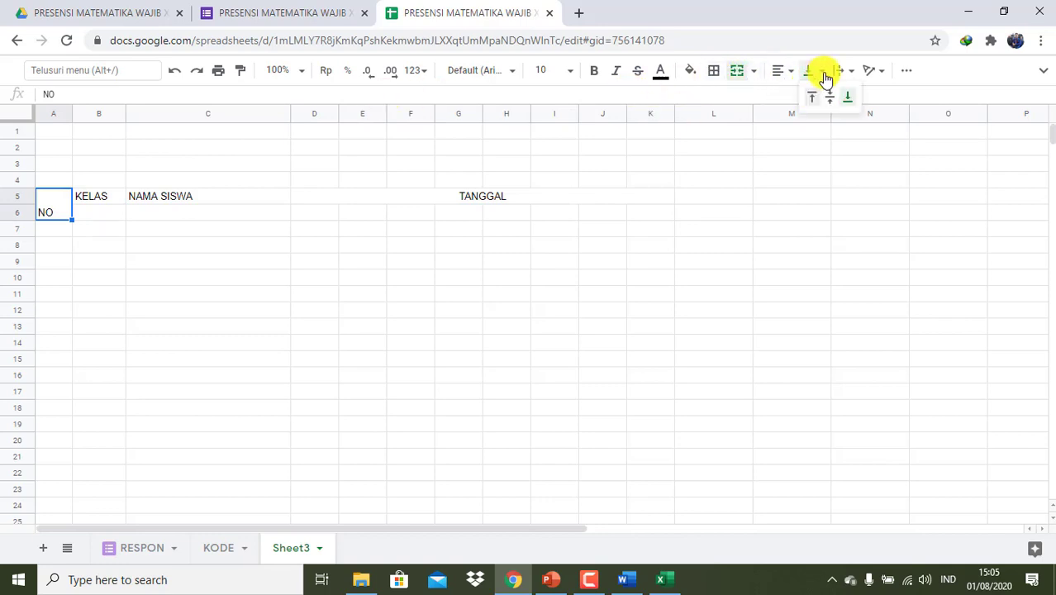
left_click(830, 94)
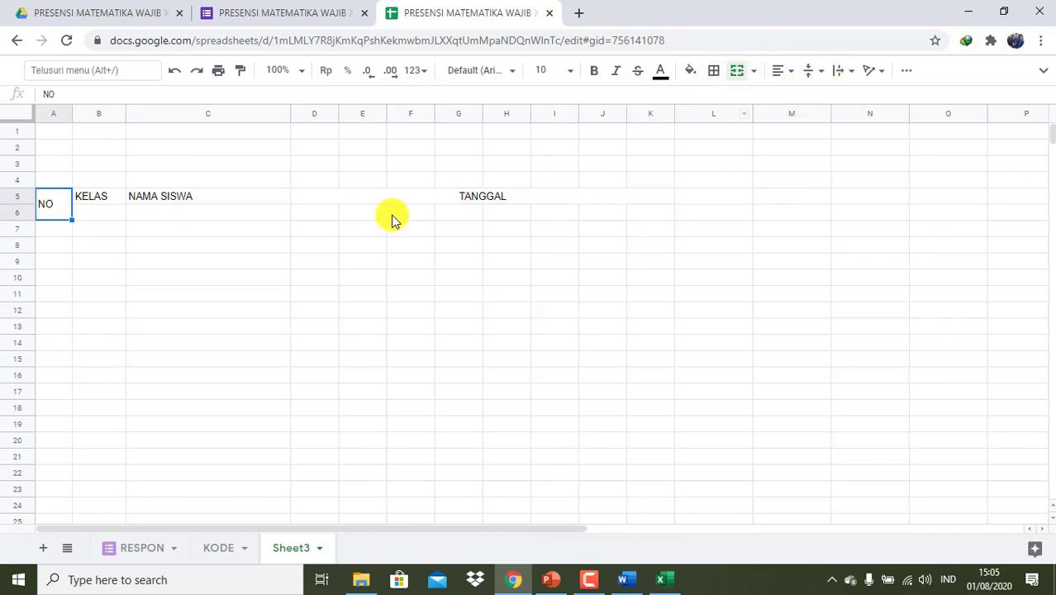
left_click(94, 199)
key("shift+Down")
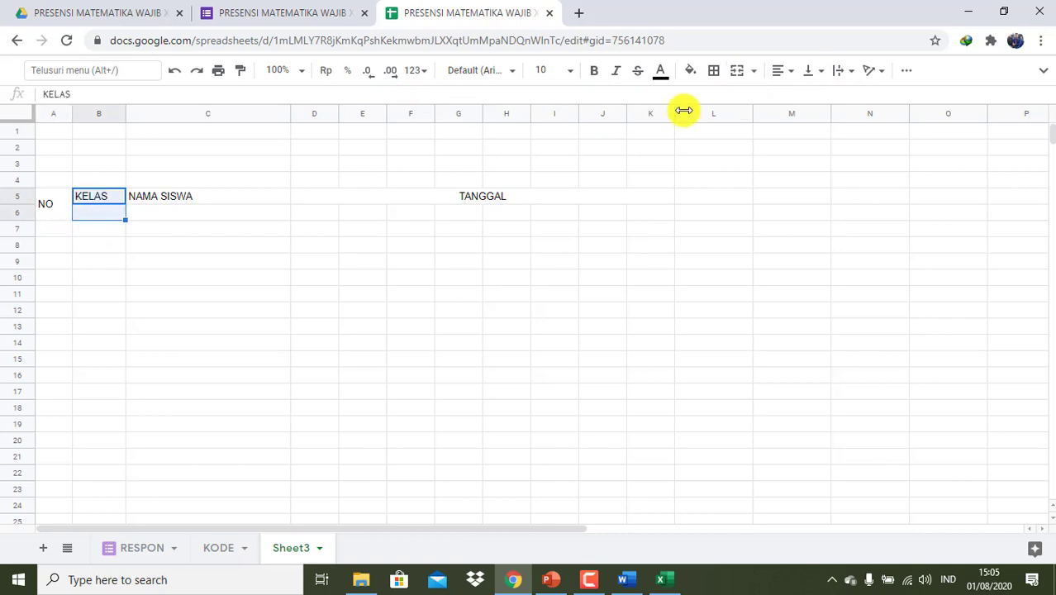
left_click(736, 72)
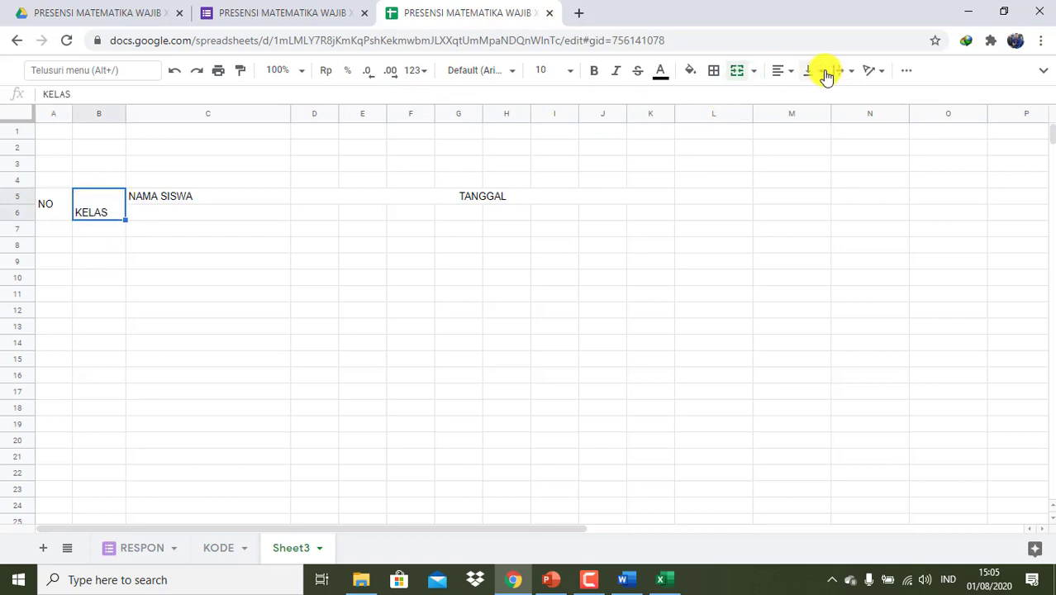
left_click(823, 73)
left_click(826, 97)
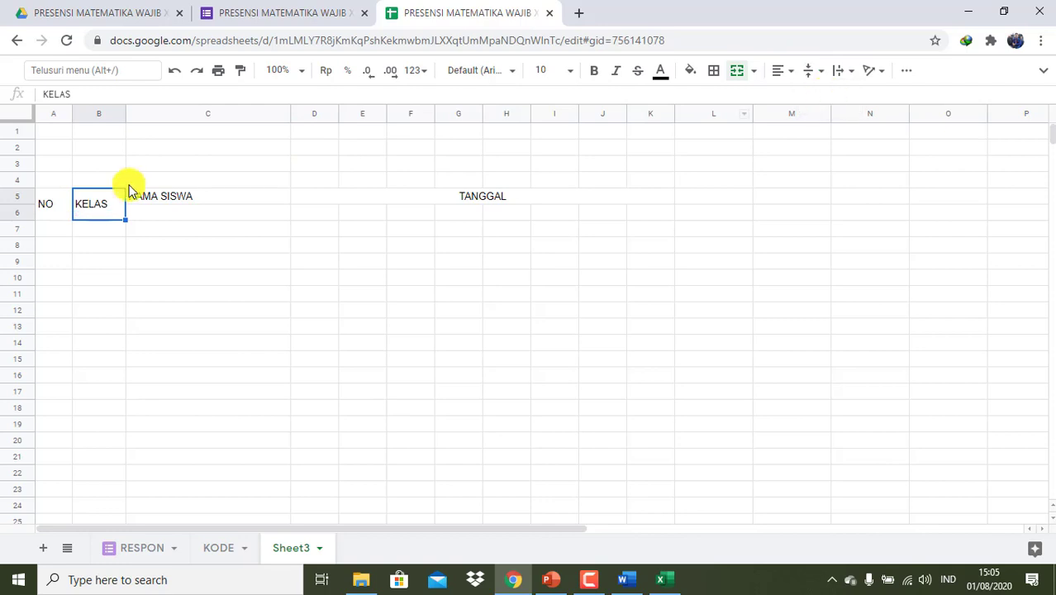
- Merge NAMA SISWA over C5:C6 and centre it vertically
left_click(141, 201)
key("shift+Down")
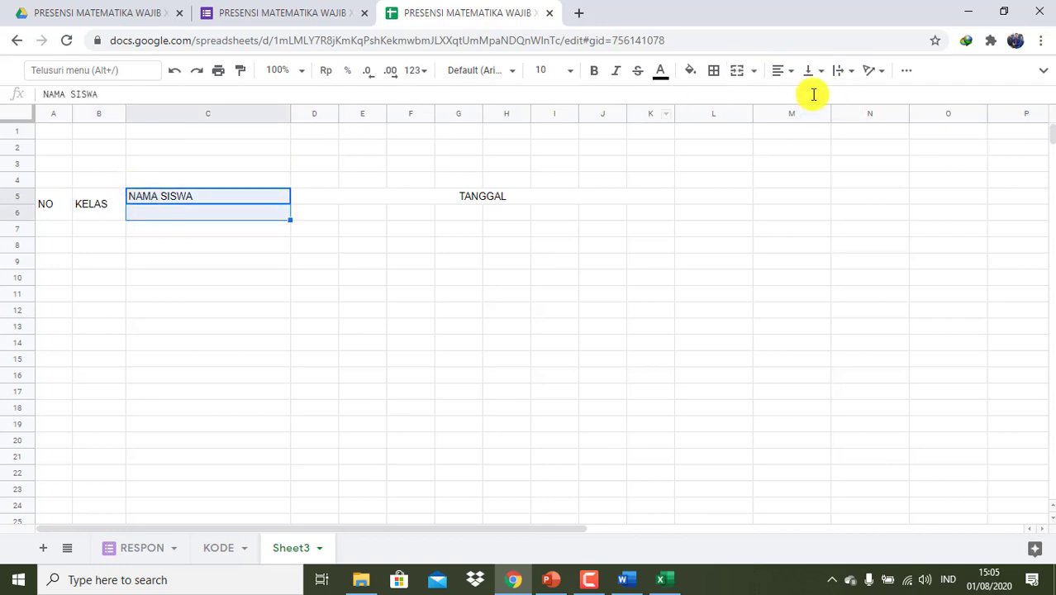
left_click(735, 73)
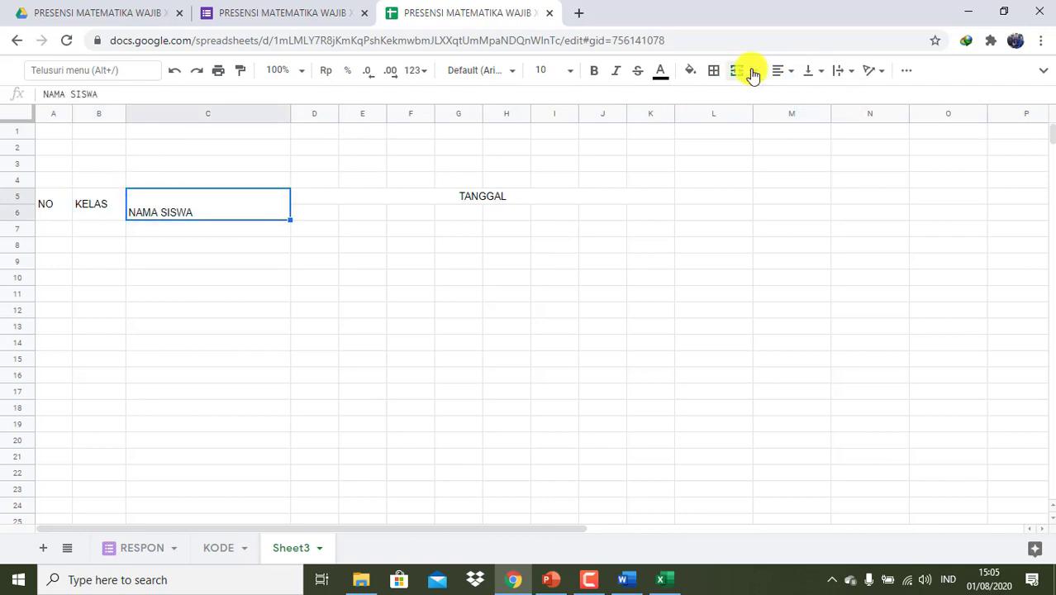
left_click(812, 71)
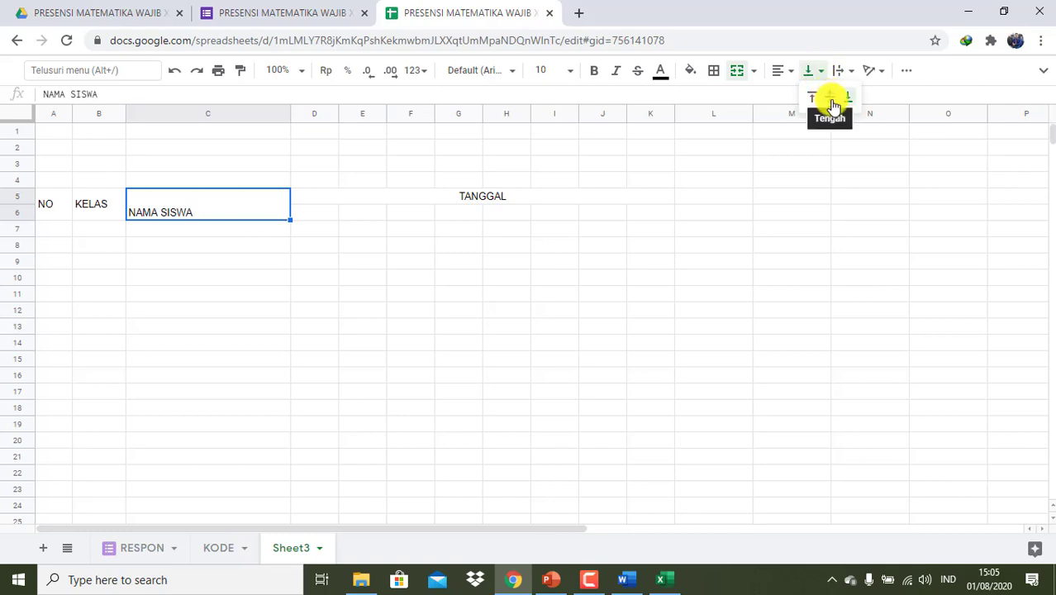
left_click(830, 100)
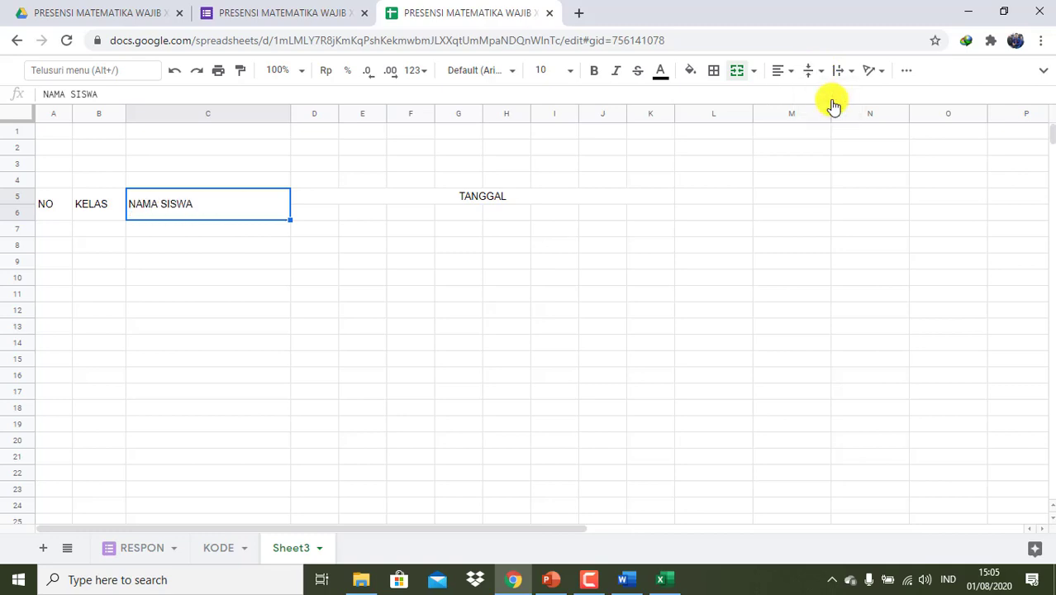
left_click(47, 211)
key("Down")
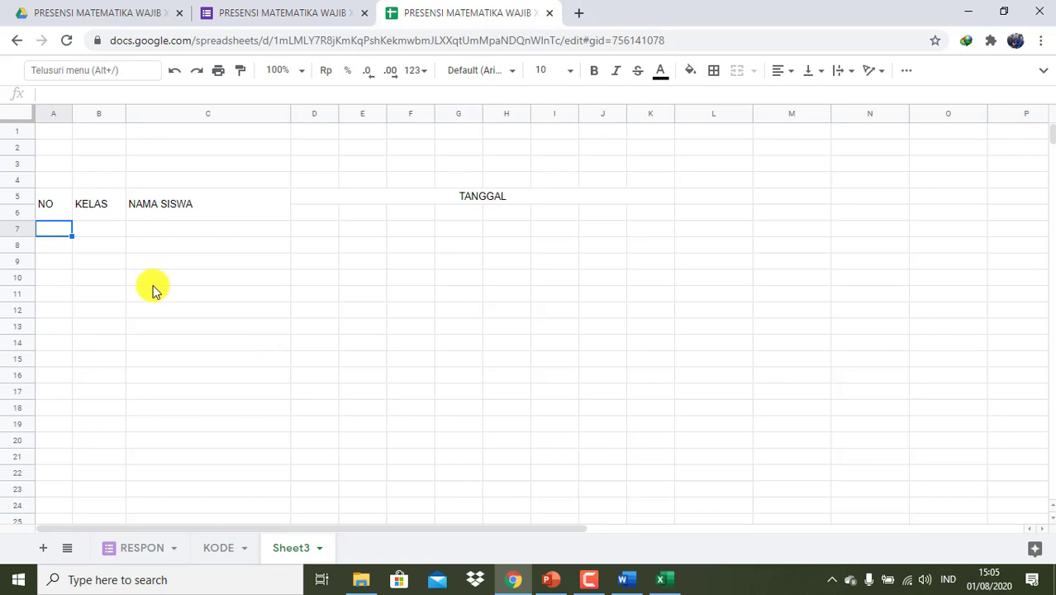
- Enter 01, 02 and 03 in A7:A9 as text using apostrophe prefixes
key("Return")
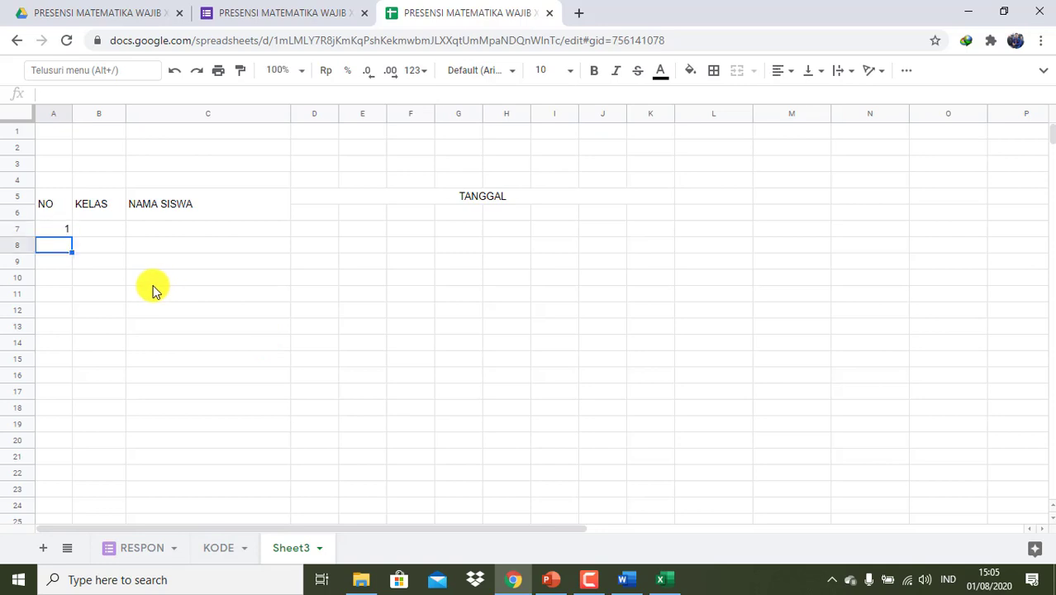
key("Return")
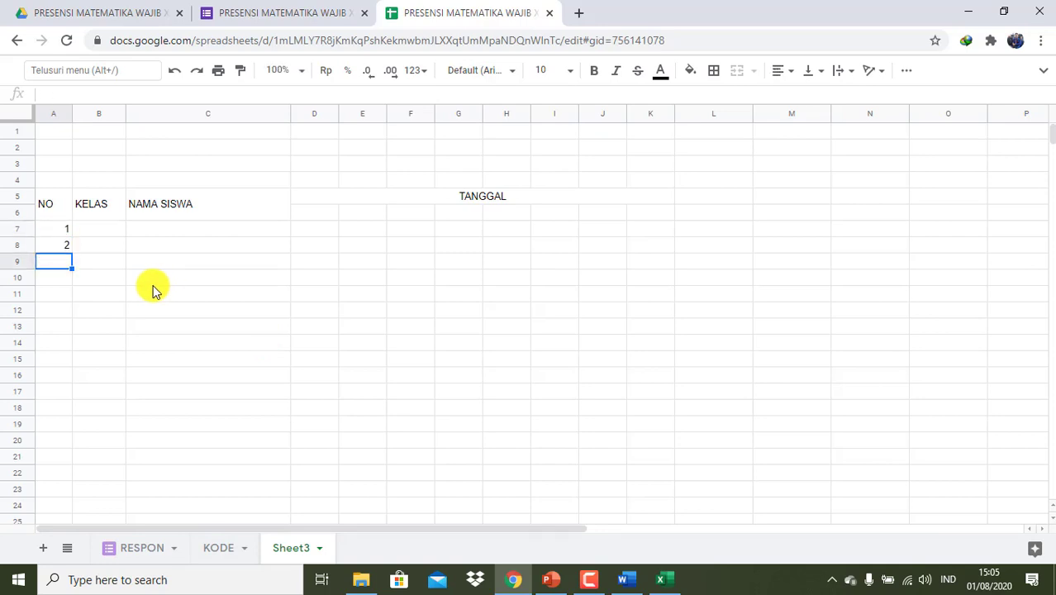
key("Up")
key("Up")
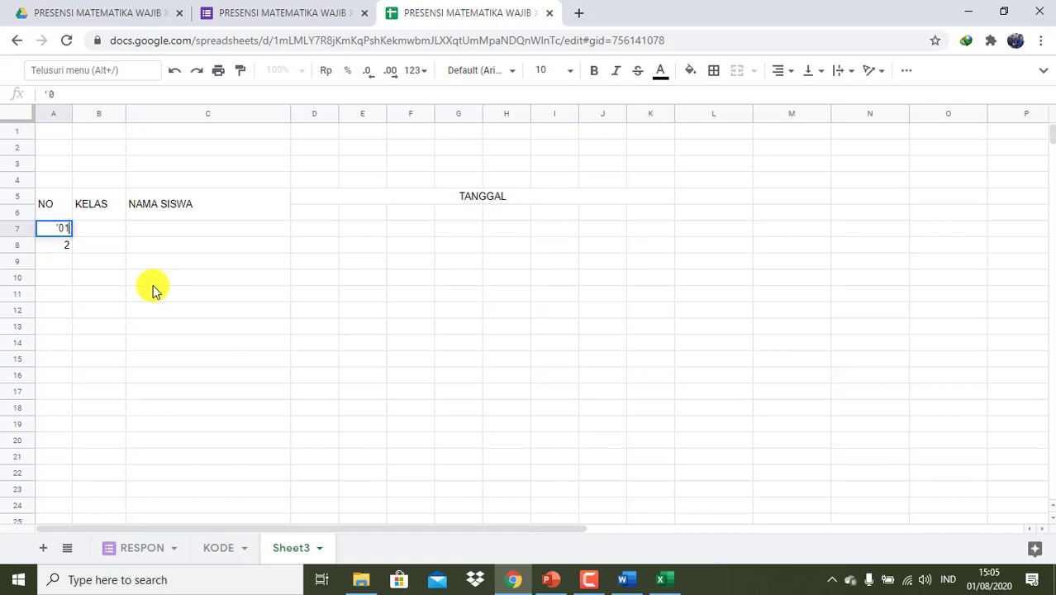
type("'01")
key("Return")
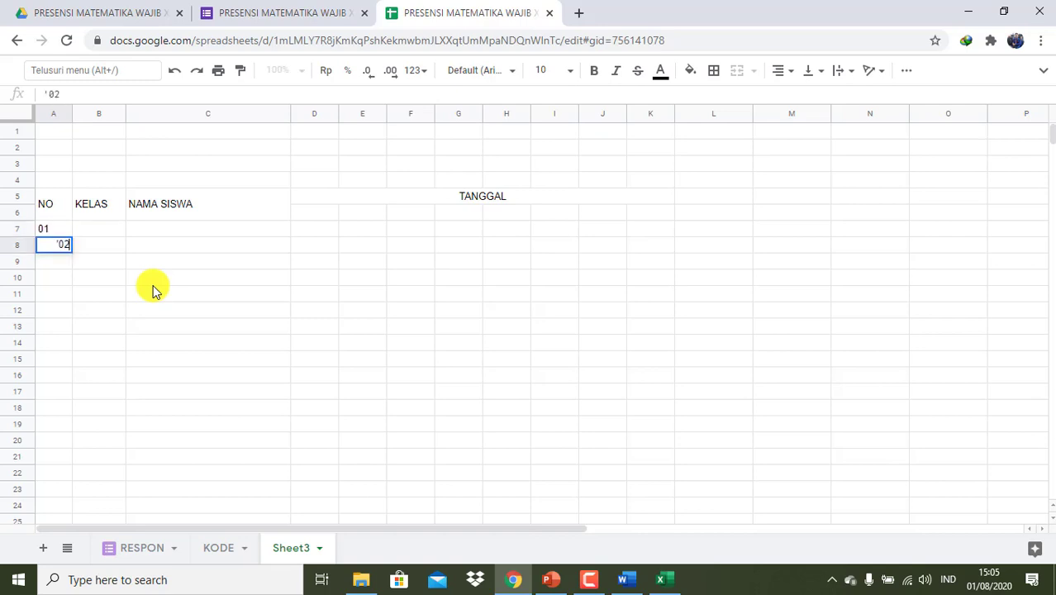
key("Return")
type("'0")
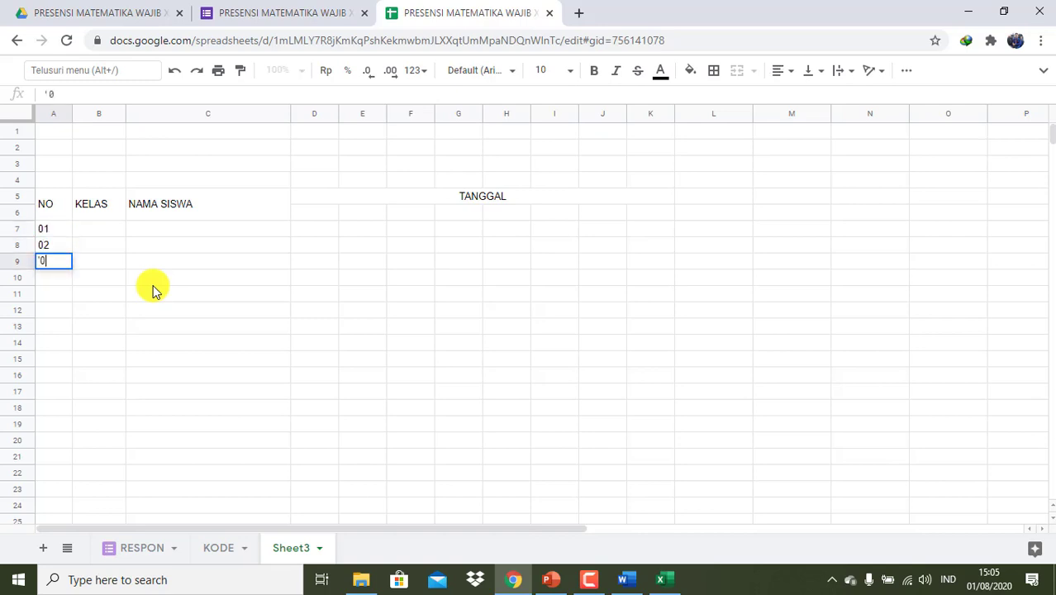
type("3")
key("Return")
- Fill the A7:A9 numbering down to row 52, then undo the overlong fill
key("Up")
key("Up")
key("Up")
key("shift+Down")
key("shift+Down")
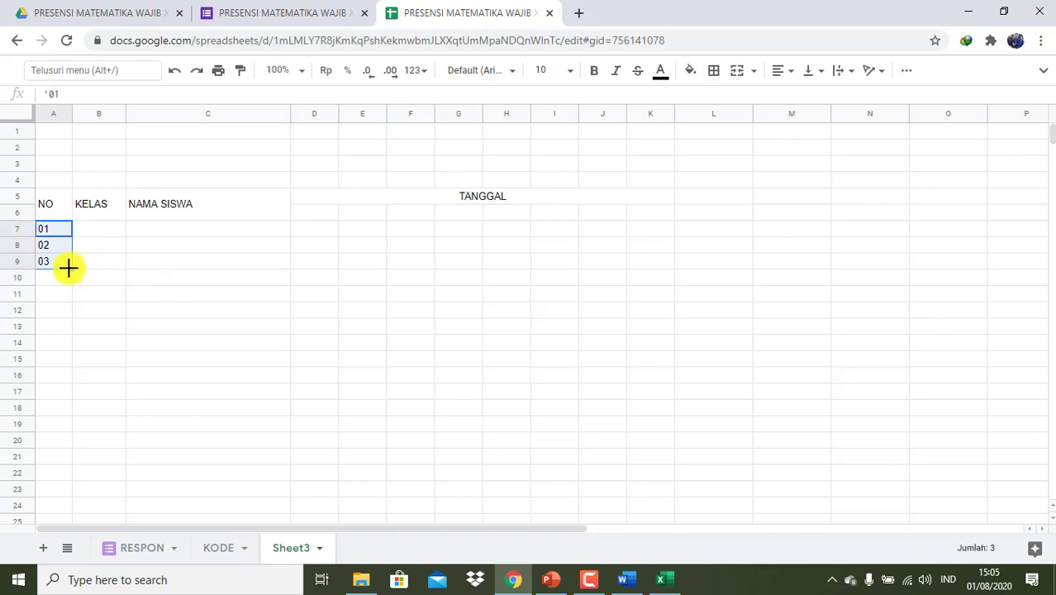
left_click_drag(68, 267, 68, 513)
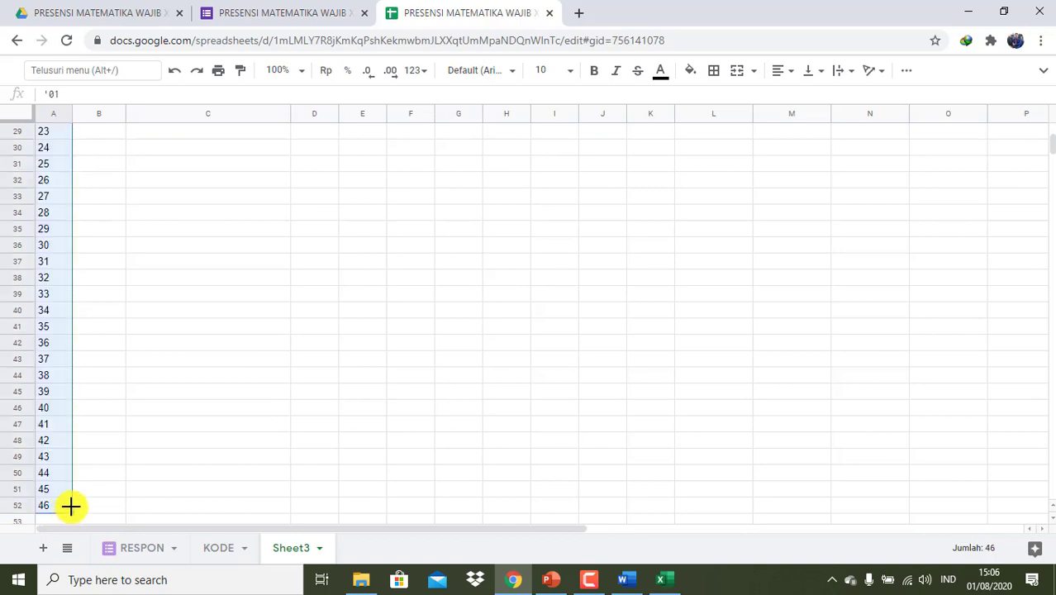
key("ctrl+z")
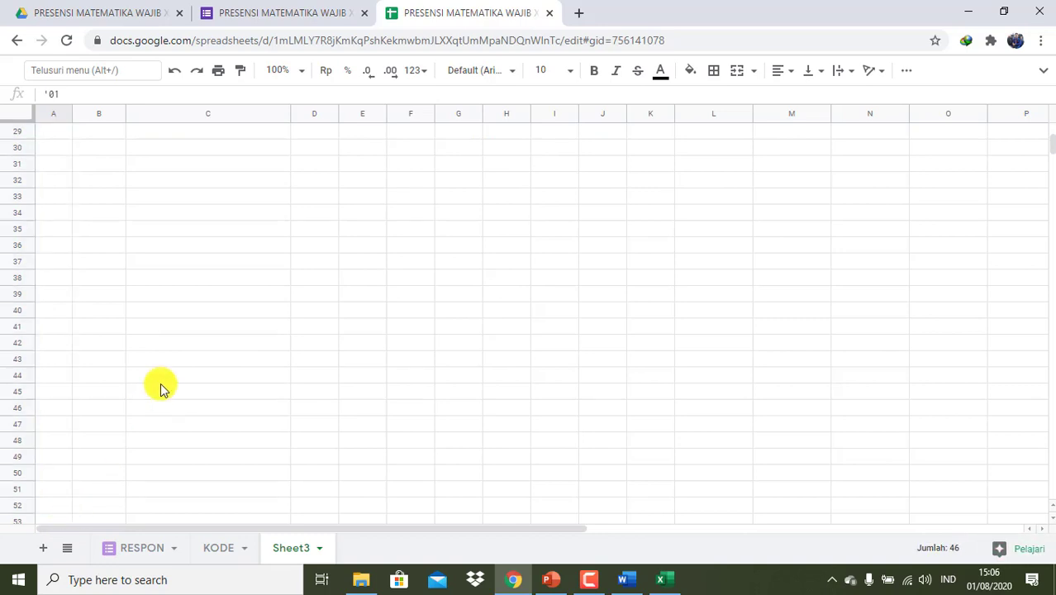
scroll(161, 386, "up", 3)
scroll(161, 386, "up", 5)
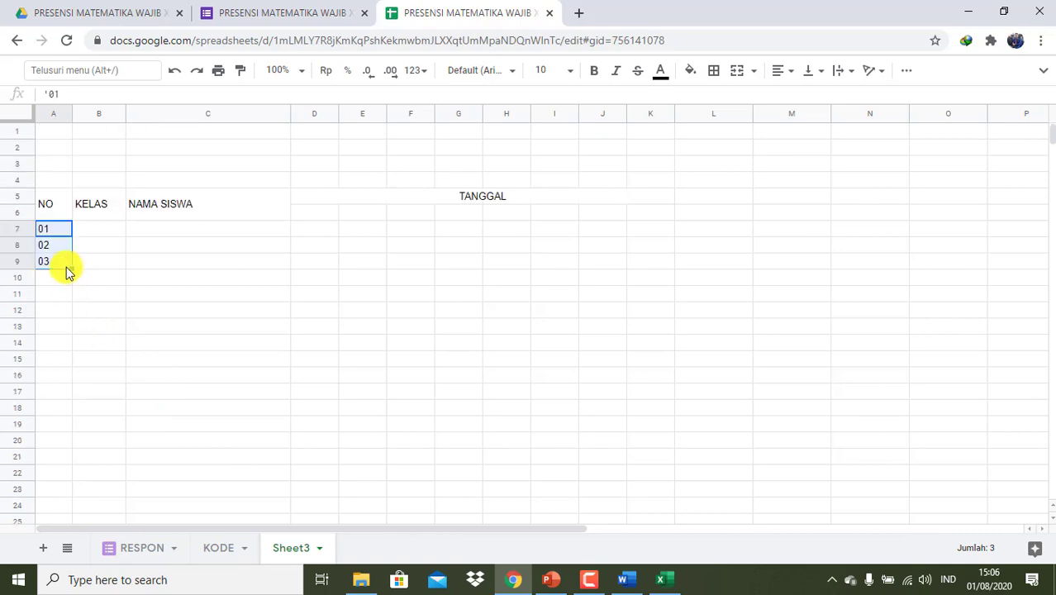
left_click(663, 582)
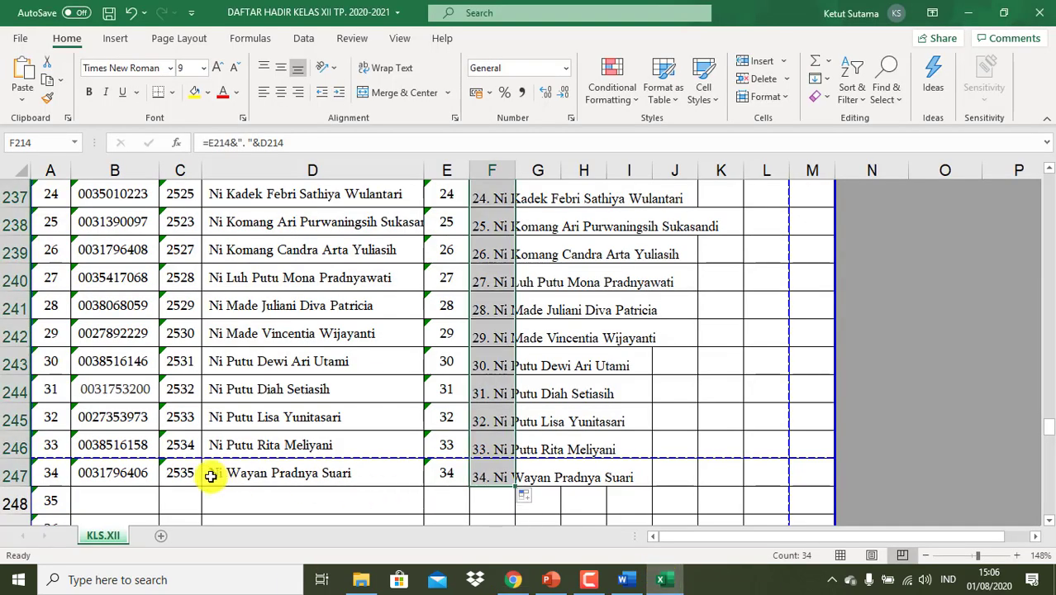
scroll(643, 443, "up", 3)
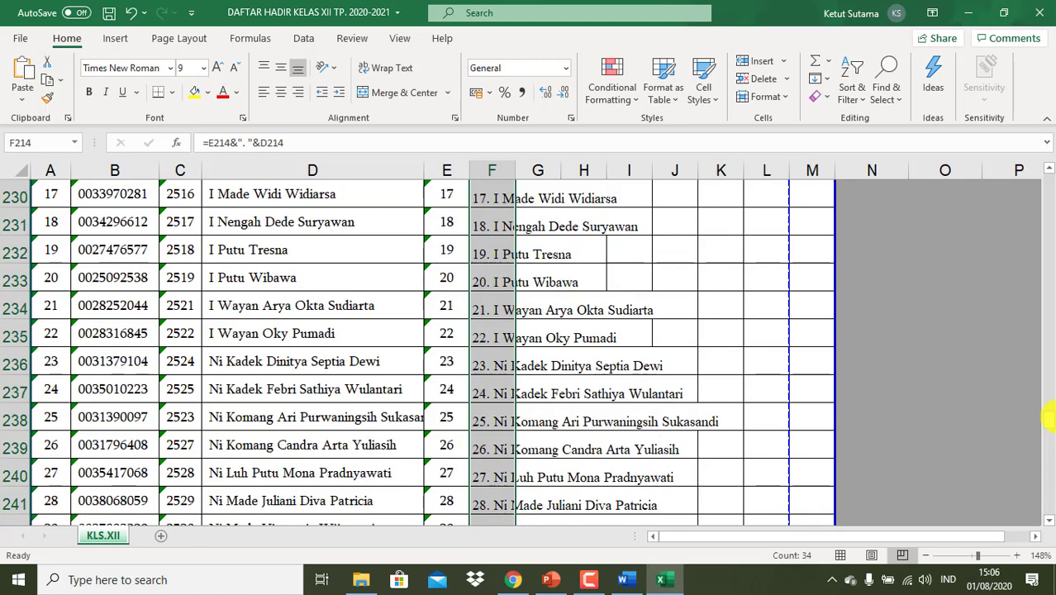
left_click_drag(1051, 421, 1047, 145)
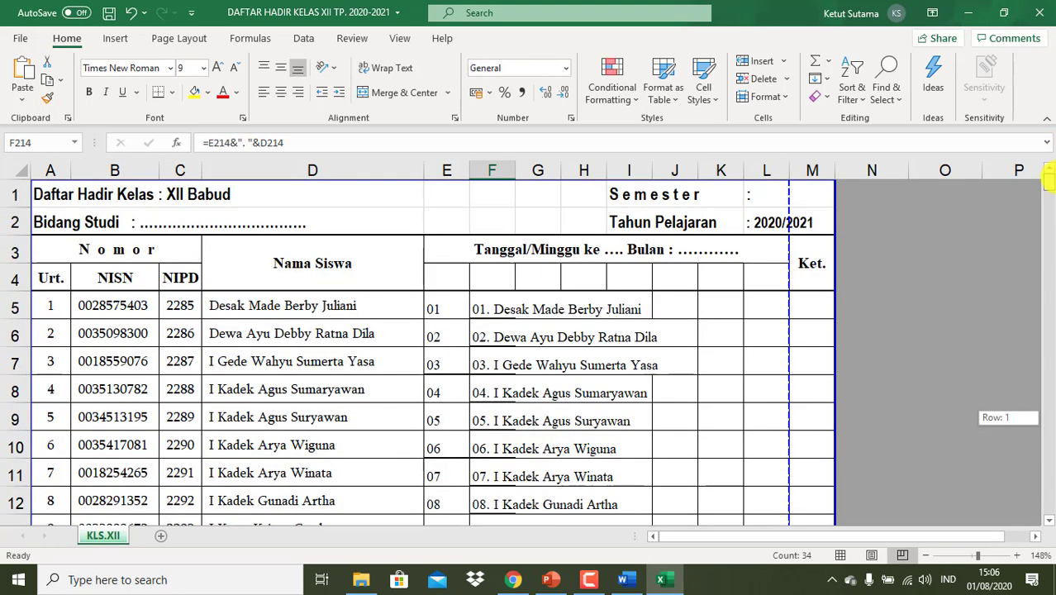
scroll(627, 398, "down", 9)
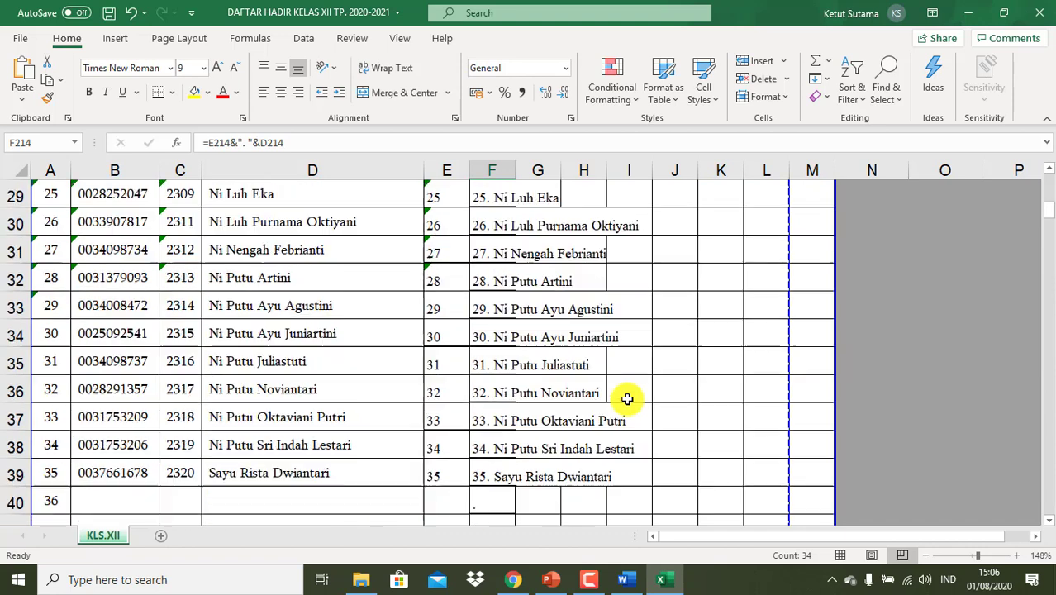
left_click(517, 581)
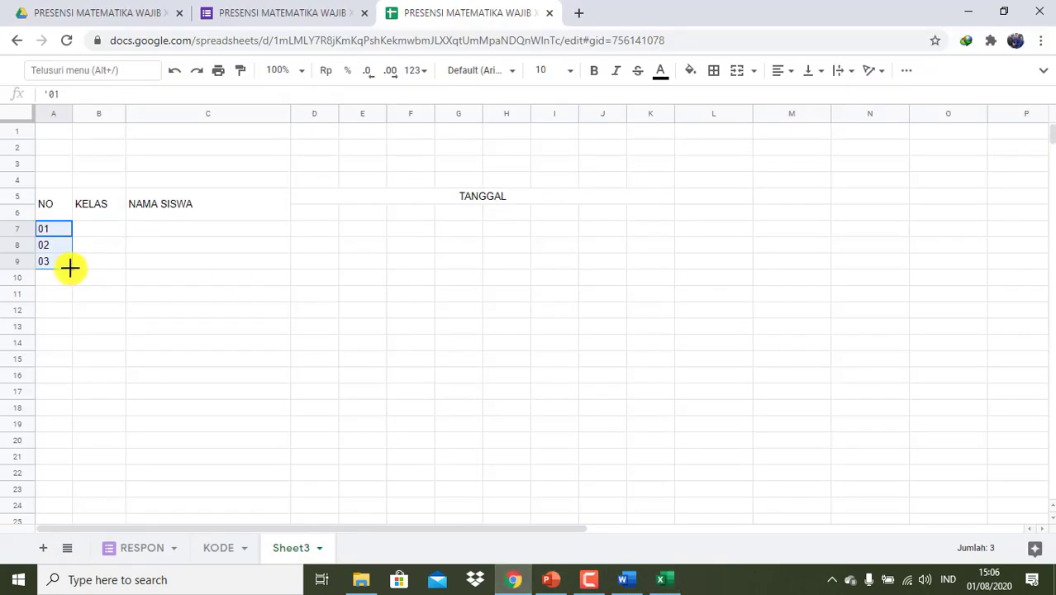
- Extend the 01–03 series down column A so the numbering reaches 35
left_click_drag(71, 269, 72, 523)
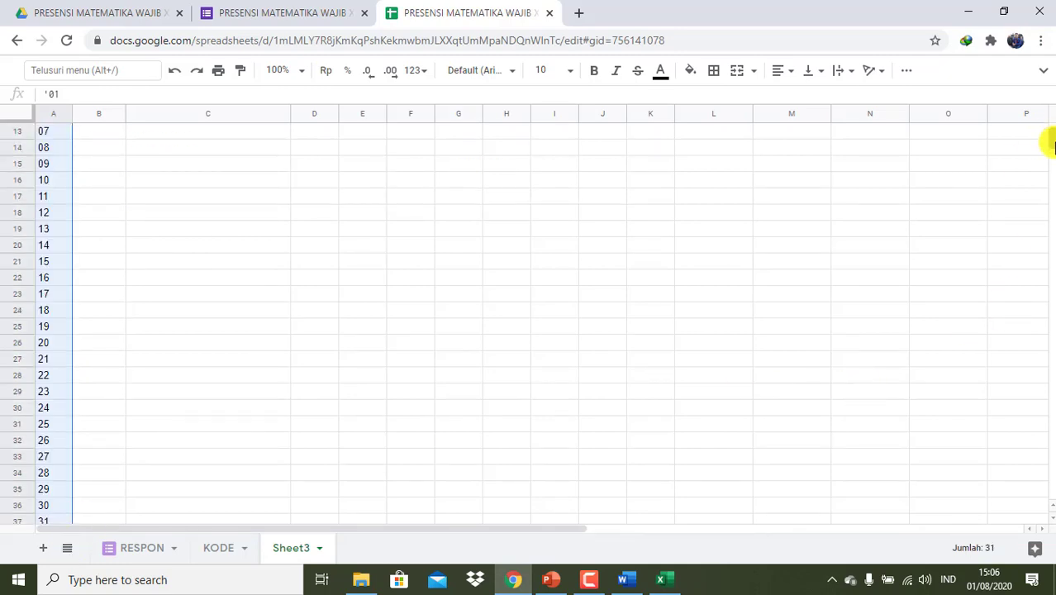
mouse_move(1051, 145)
left_mouse_down()
mouse_move(1049, 163)
mouse_move(1049, 137)
left_mouse_up()
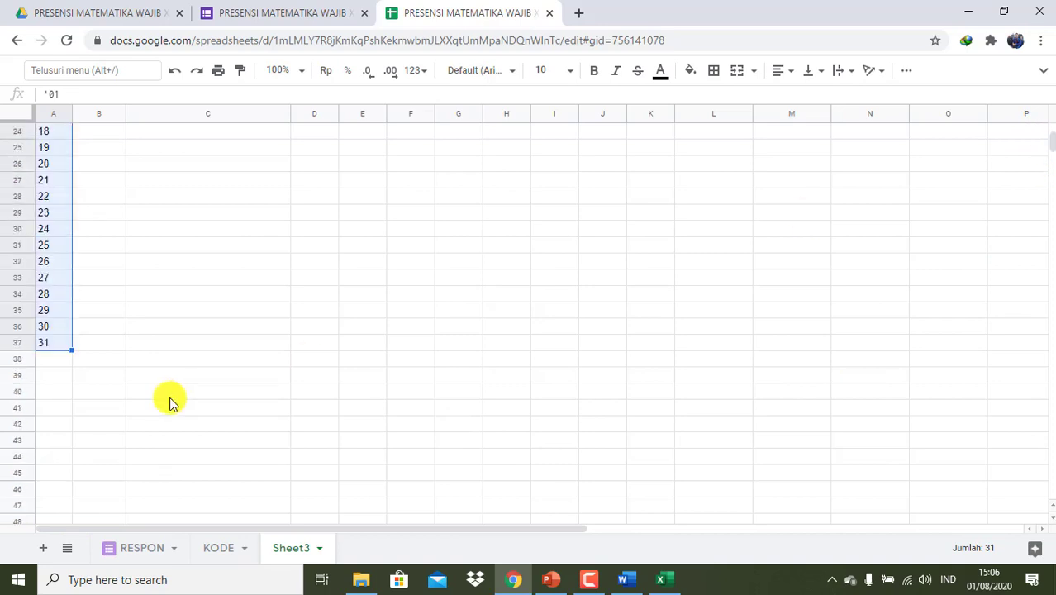
left_click_drag(71, 350, 66, 406)
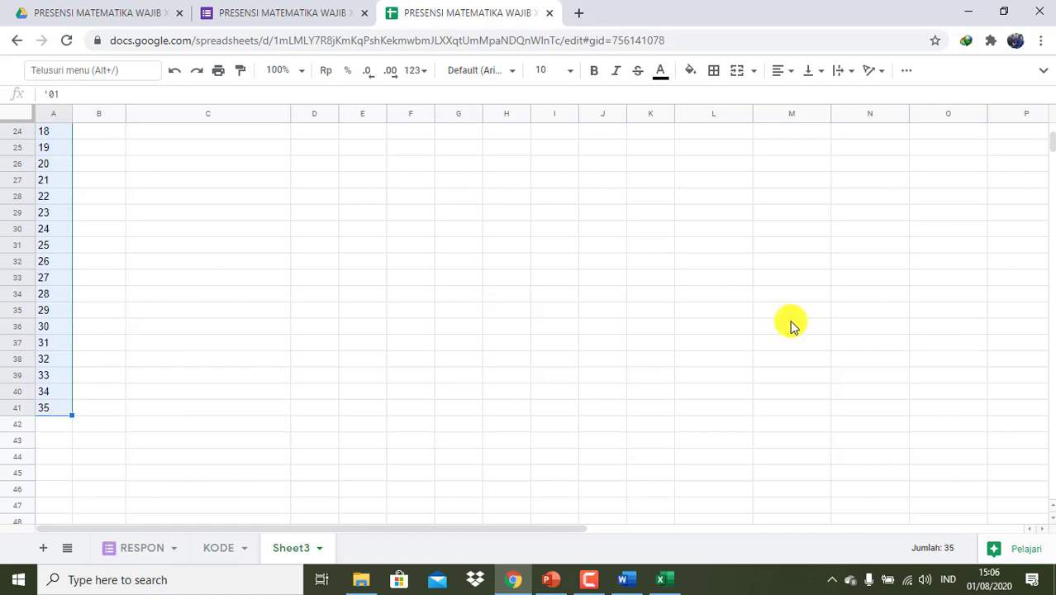
left_click_drag(1049, 147, 1049, 130)
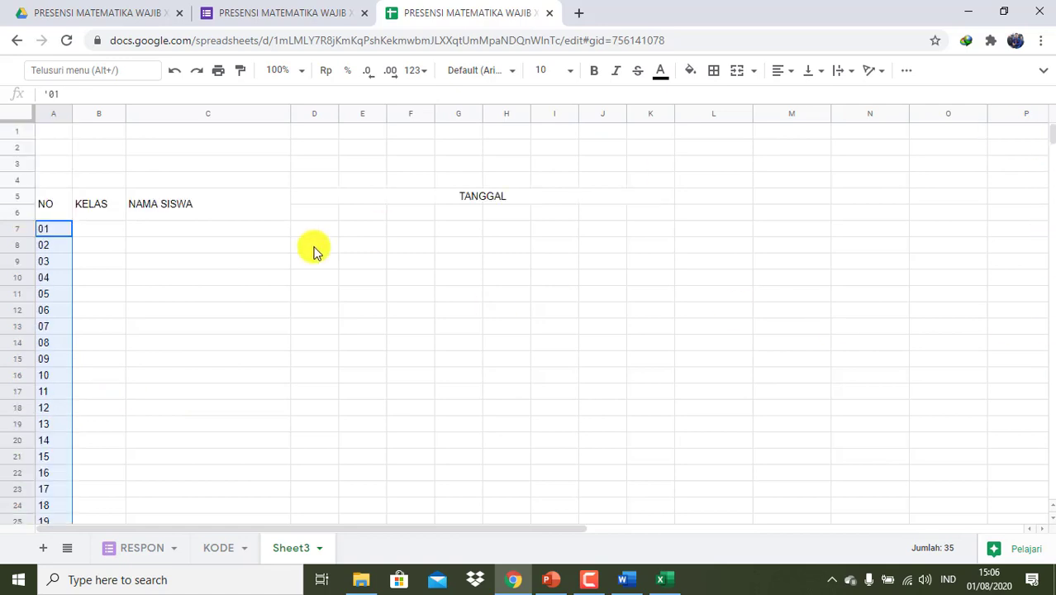
- Enter XII BAHASA in B7 and widen column B to fit it
left_click(89, 236)
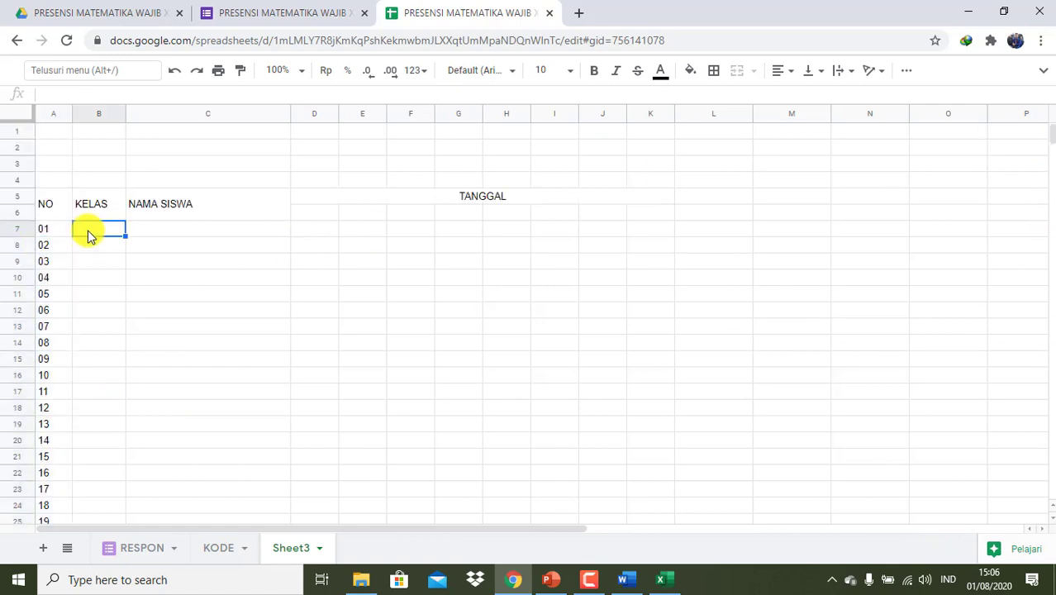
key("BackSpace")
key("BackSpace")
key("BackSpace")
type("XII BAHASA")
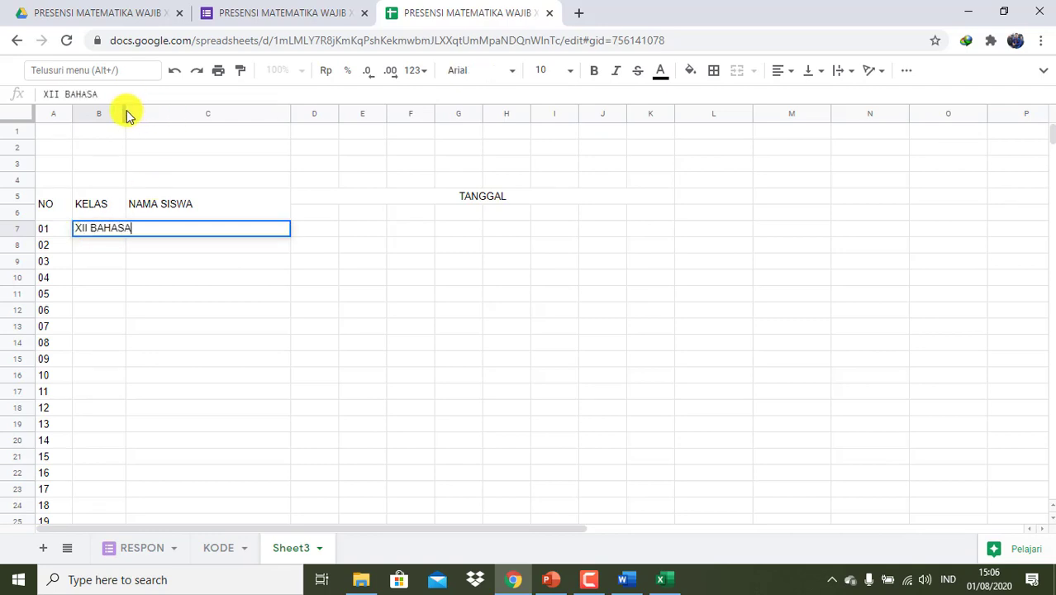
left_click_drag(124, 110, 141, 110)
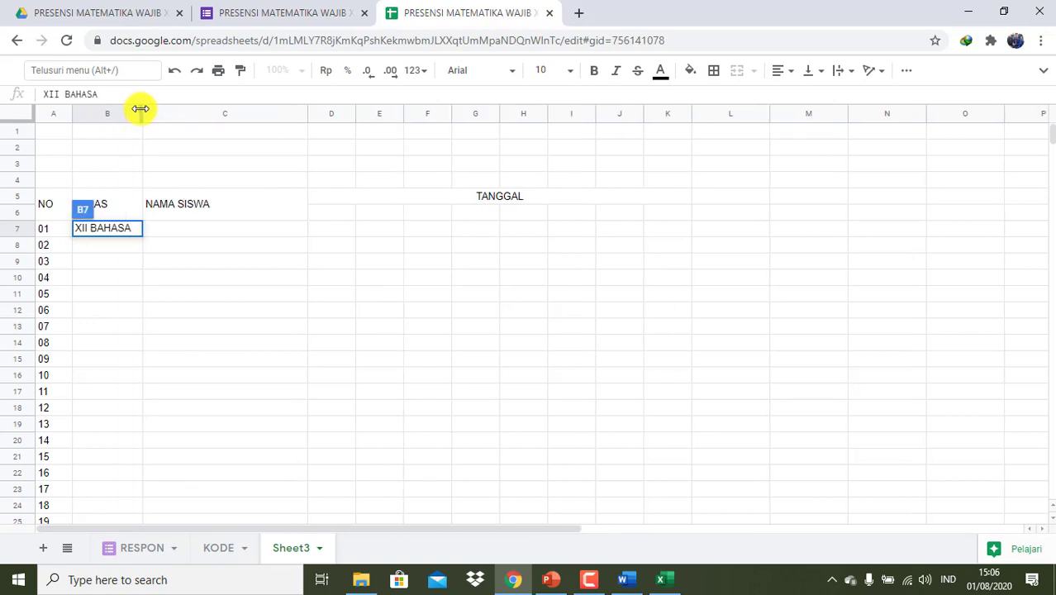
left_click(161, 230)
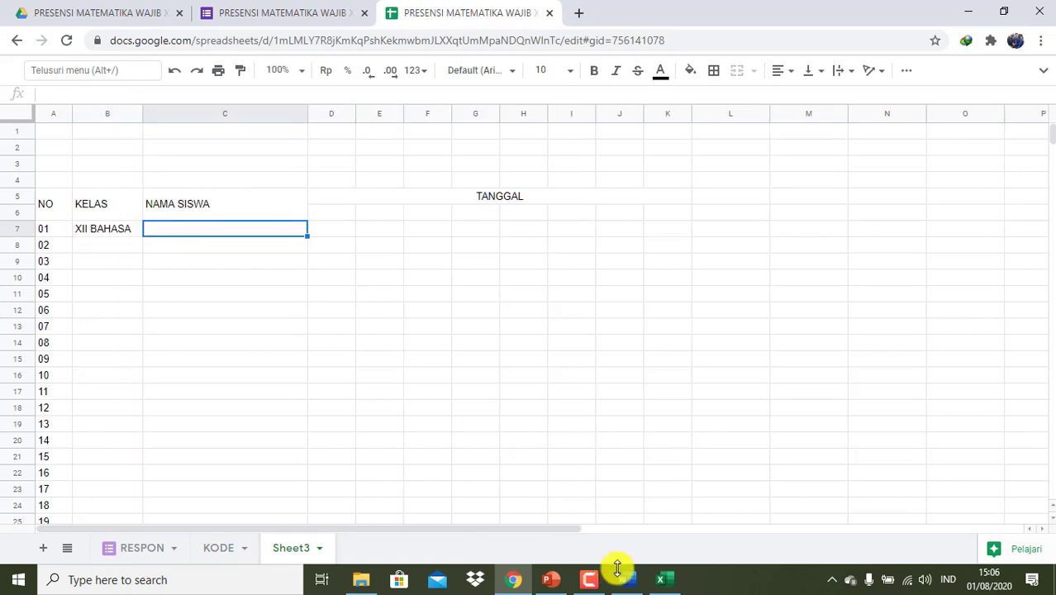
- Copy the 35 student names from D5:D39 in Excel's DAFTAR HADIR workbook, then return to Chrome
left_click(667, 581)
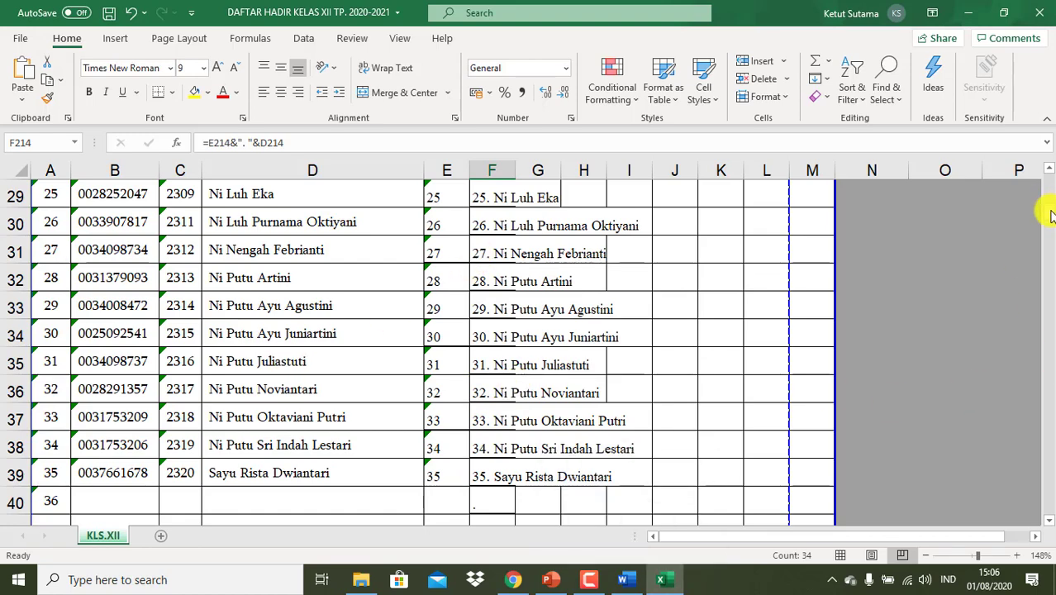
left_click_drag(1049, 215, 1049, 179)
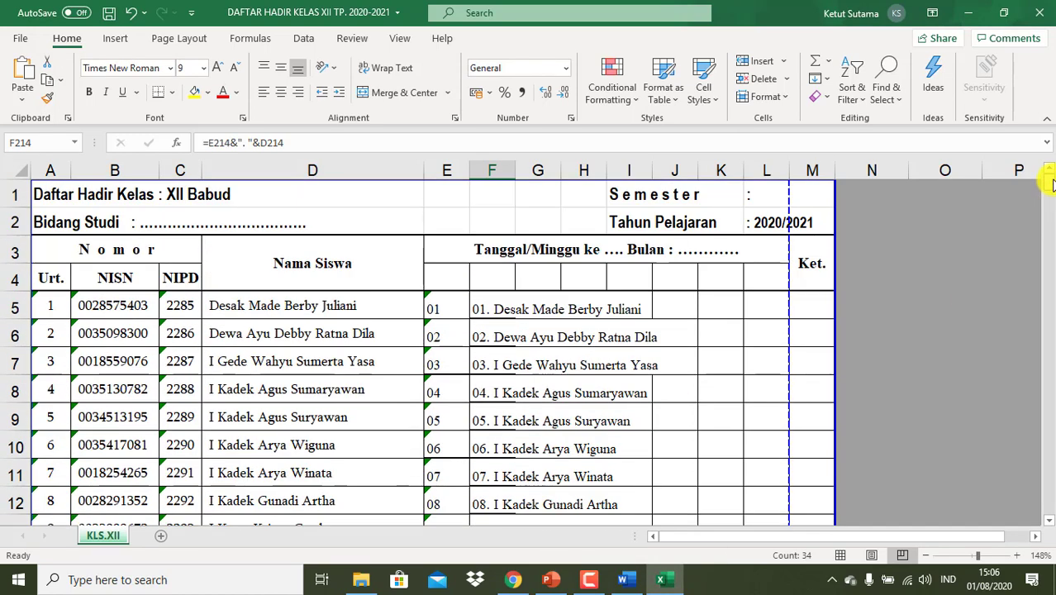
left_click(345, 306)
key("shift+Down")
key("shift+Down")
key("shift+Down")
key("shift+Down")
key("shift+Down")
key("shift+Down")
key("shift+Down")
key("shift+Down")
key("shift+Down")
key("shift+Down")
key("shift+Down")
key("shift+Down")
key("shift+Down")
key("shift+Down")
key("shift+Down")
key("shift+Down")
key("shift+Down")
key("shift+Down")
key("shift+Down")
key("shift+Down")
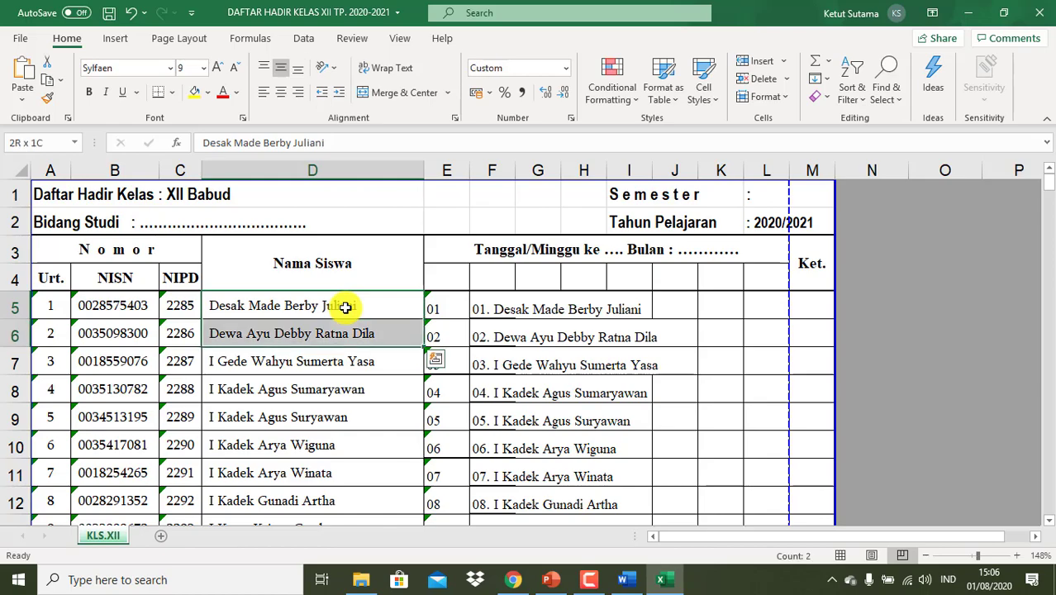
key("shift+Down")
key("shift+Down")
key("shift+Down")
key("shift+Down")
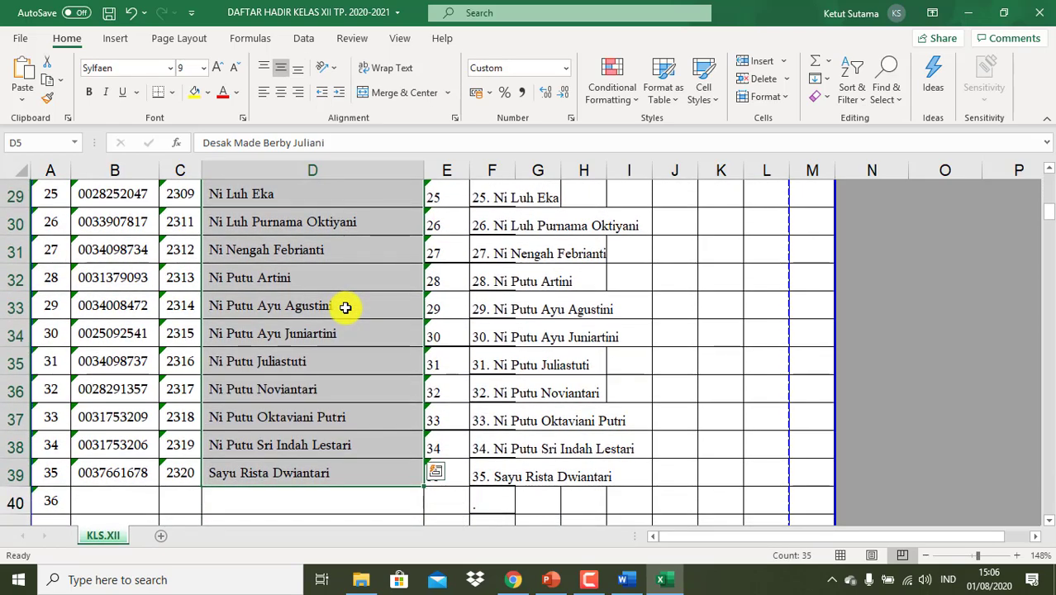
key("ctrl+c")
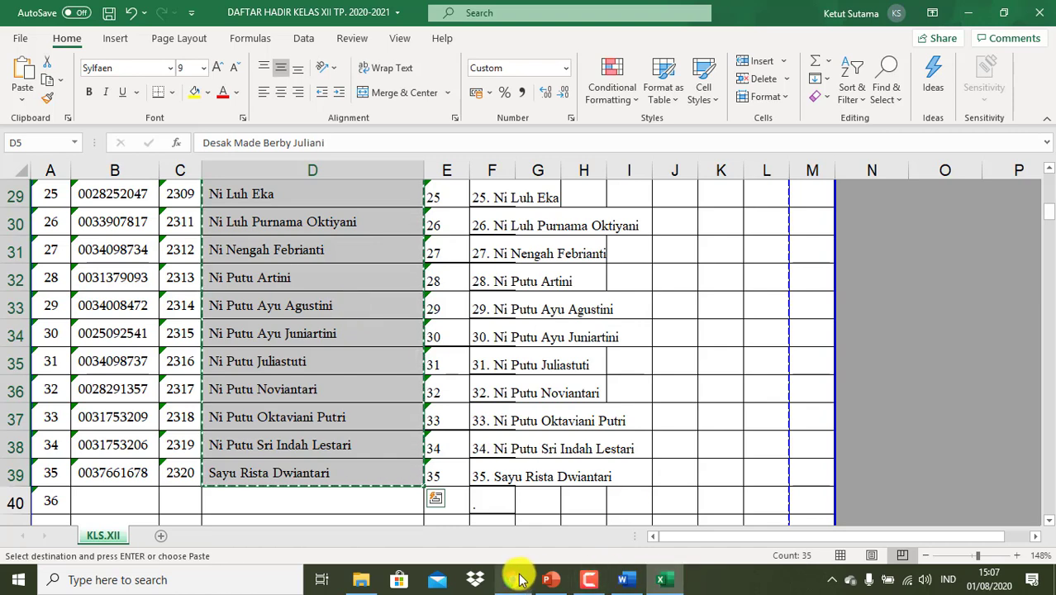
left_click(513, 580)
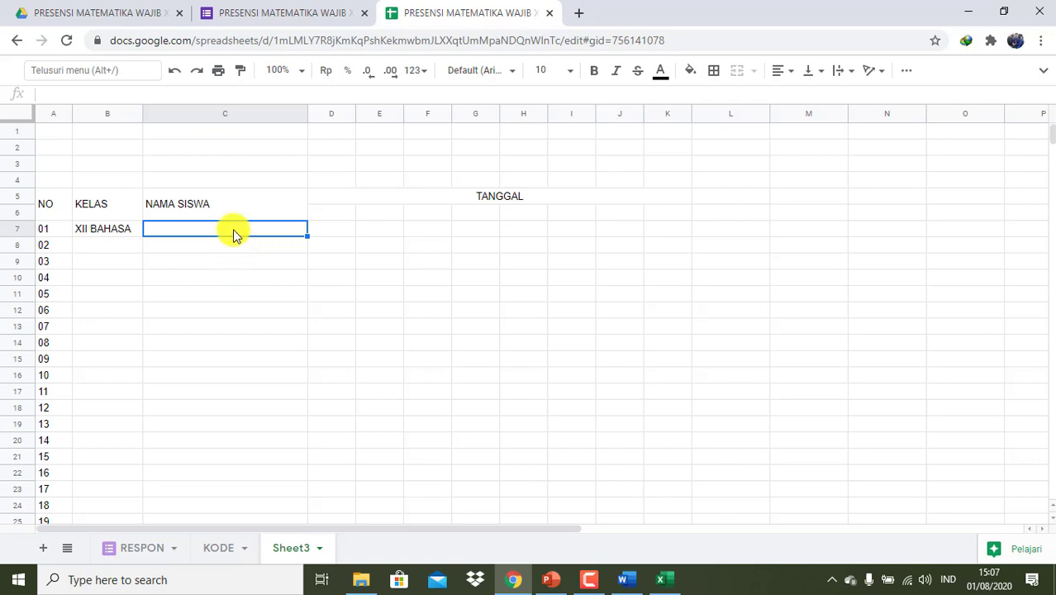
- Paste the 35 names at C7 and fill XII BAHASA down B7:B41
key("ctrl+v")
right_click(233, 234)
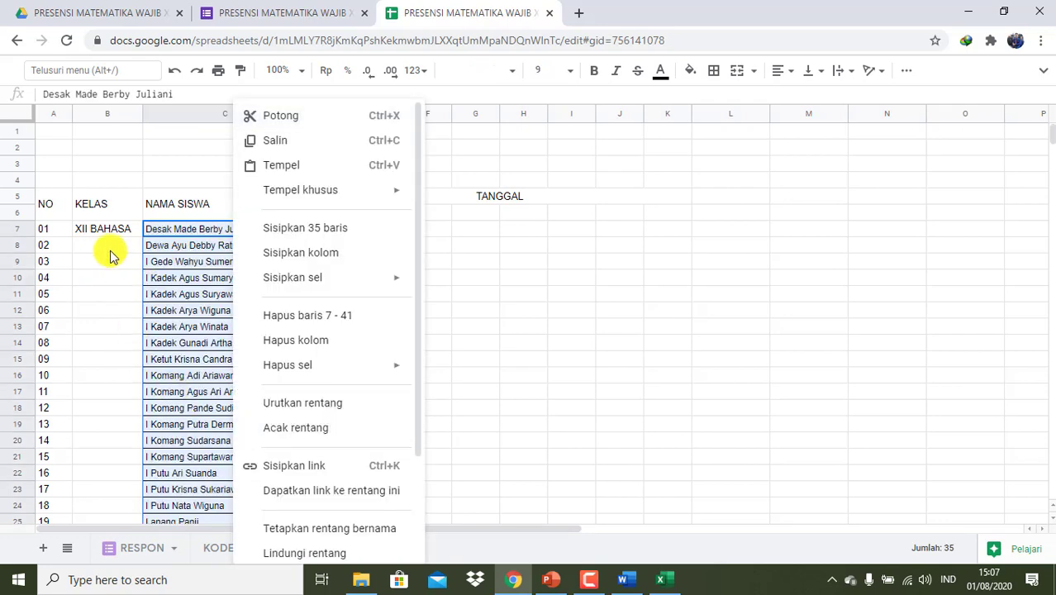
left_click(116, 229)
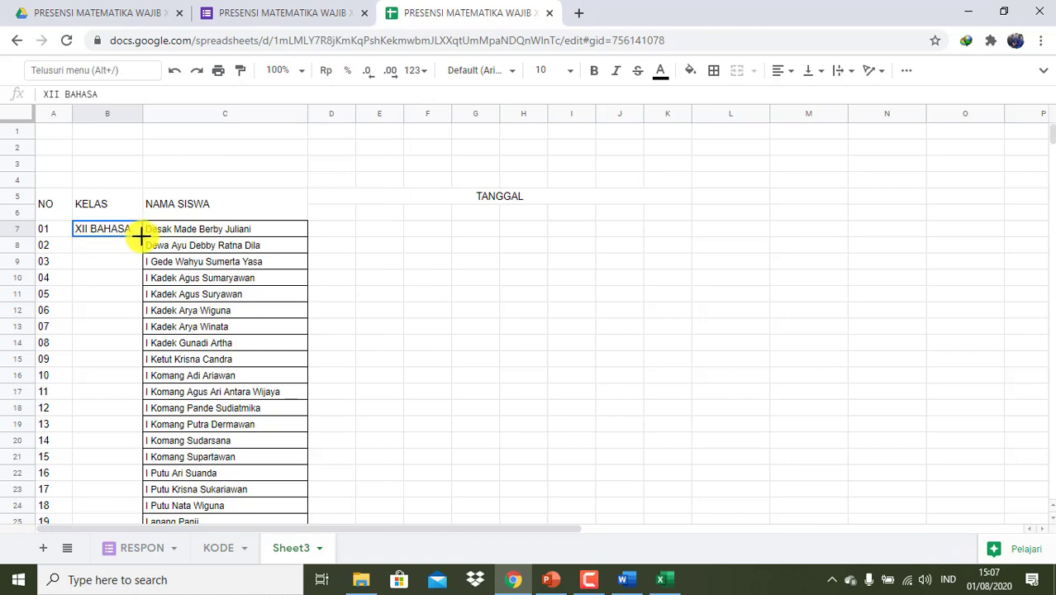
mouse_move(141, 237)
left_mouse_down()
mouse_move(144, 585)
mouse_move(176, 224)
mouse_move(142, 228)
mouse_move(139, 244)
left_mouse_up()
scroll(130, 282, "up", 8)
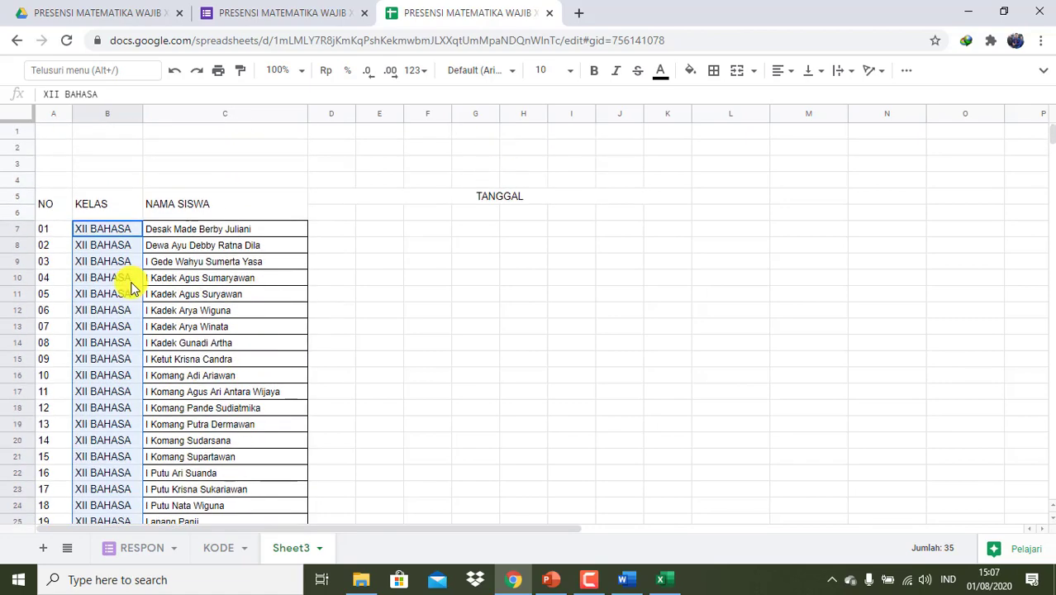
left_click(50, 204)
key("shift+Right")
key("shift+Right")
key("shift+Right")
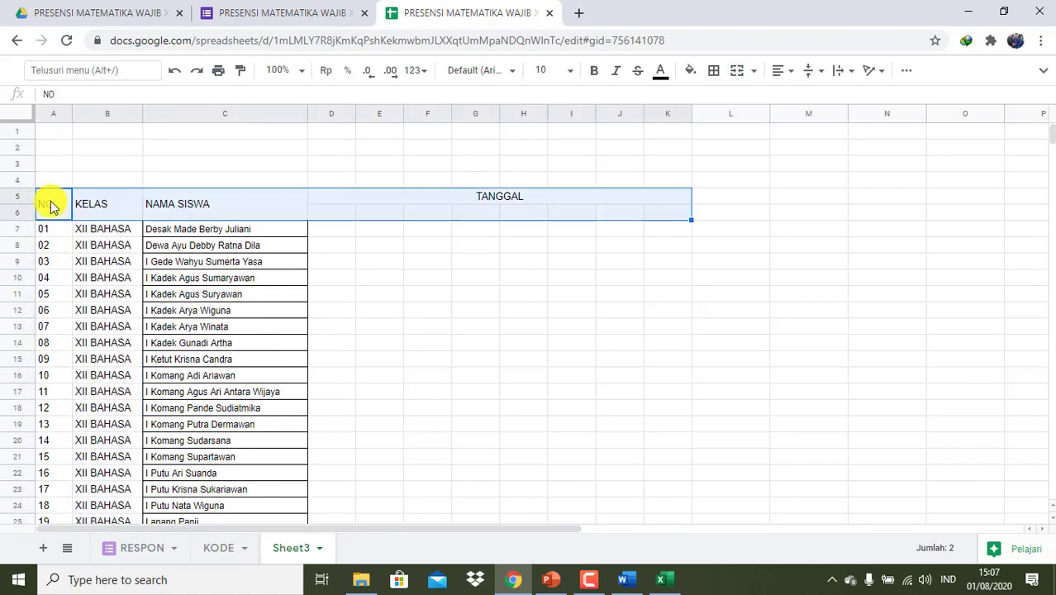
- Apply all borders to the table range A5:K41
key("shift+Right")
key("shift+Left")
key("shift+Down")
key("shift+Down")
key("shift+Down")
key("shift+Down")
key("shift+Down")
key("shift+Down")
key("shift+Down")
key("shift+Down")
key("shift+Down")
key("shift+Down")
key("shift+Down")
key("shift+Down")
key("shift+Down")
key("shift+Down")
key("shift+Down")
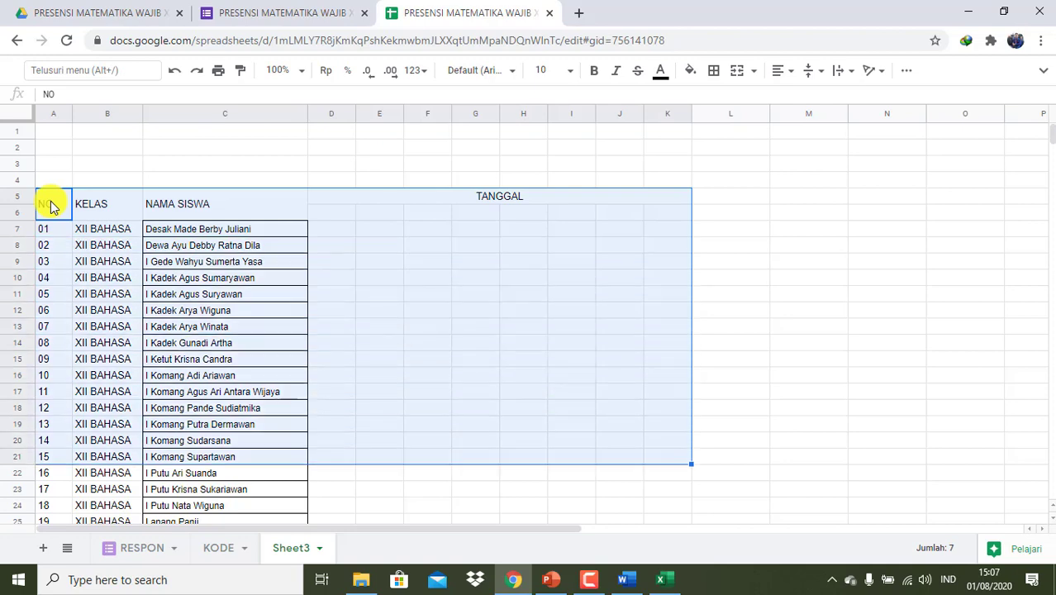
key("shift+Down")
key("shift+Down")
key("shift+Down")
key("shift+Down")
key("shift+Down")
key("shift+Down")
key("shift+Down")
key("shift+Down")
key("shift+Down")
key("shift+Down")
key("shift+Down")
key("shift+Down")
key("shift+Down")
key("shift+Down")
key("shift+Down")
key("shift+Down")
key("shift+Down")
key("shift+Down")
key("shift+Down")
key("shift+Down")
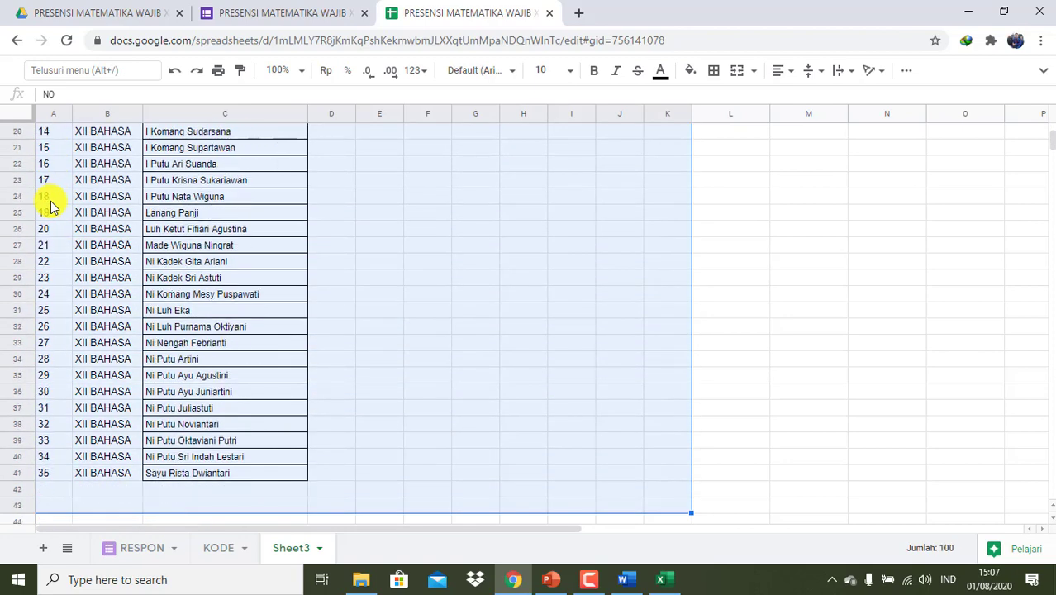
key("shift+Up")
key("shift+Up")
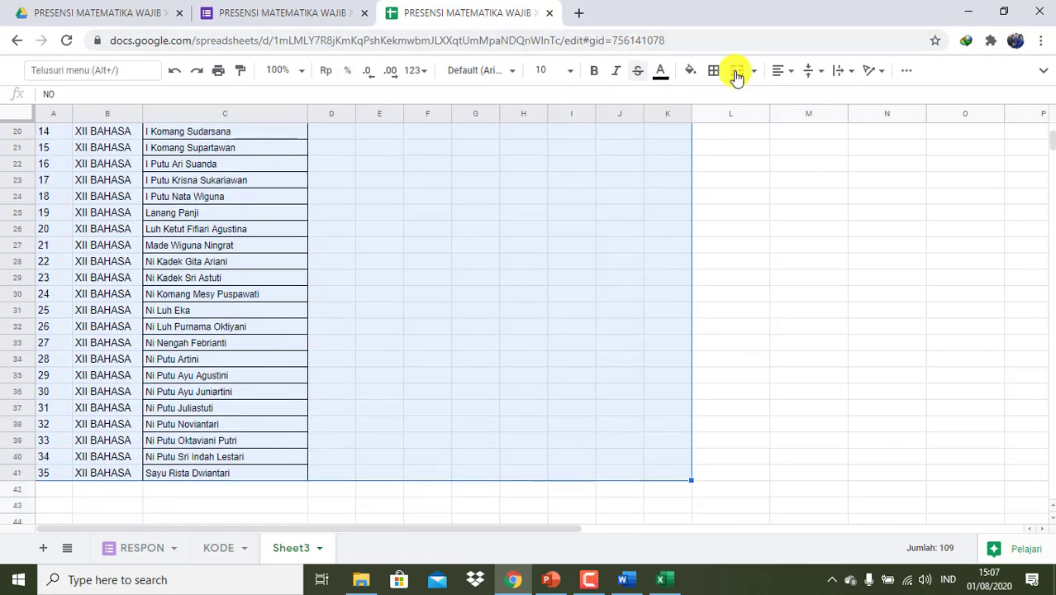
left_click(715, 72)
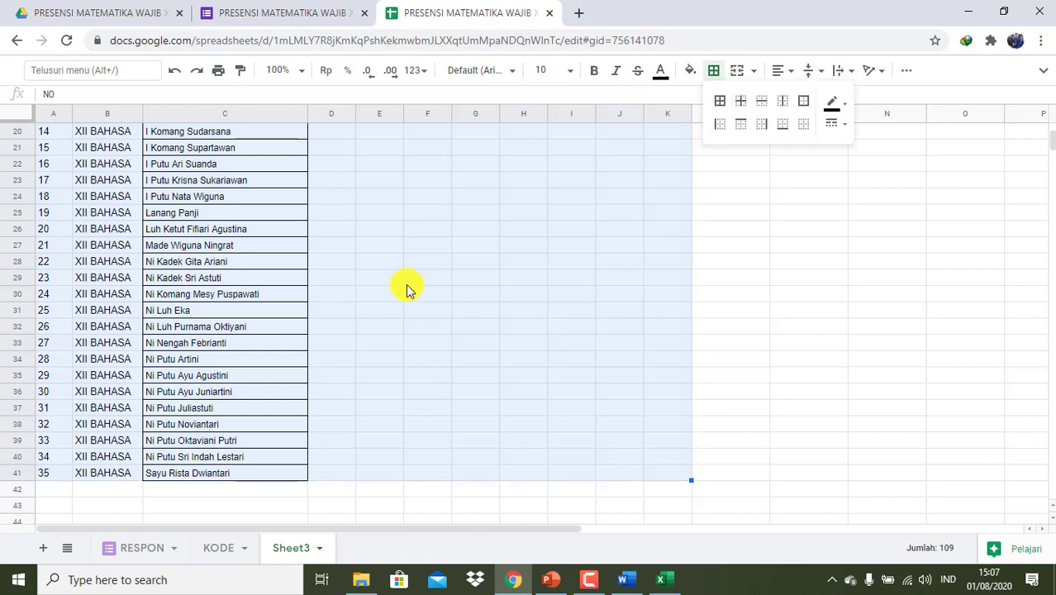
left_click(723, 103)
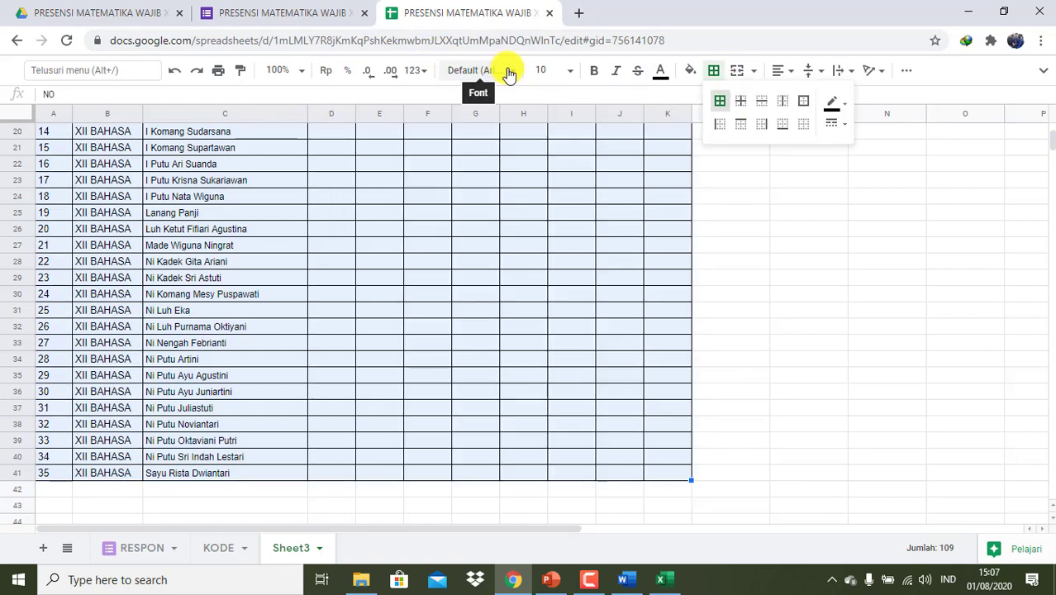
- Set the table font to Arial at size 10
left_click(508, 73)
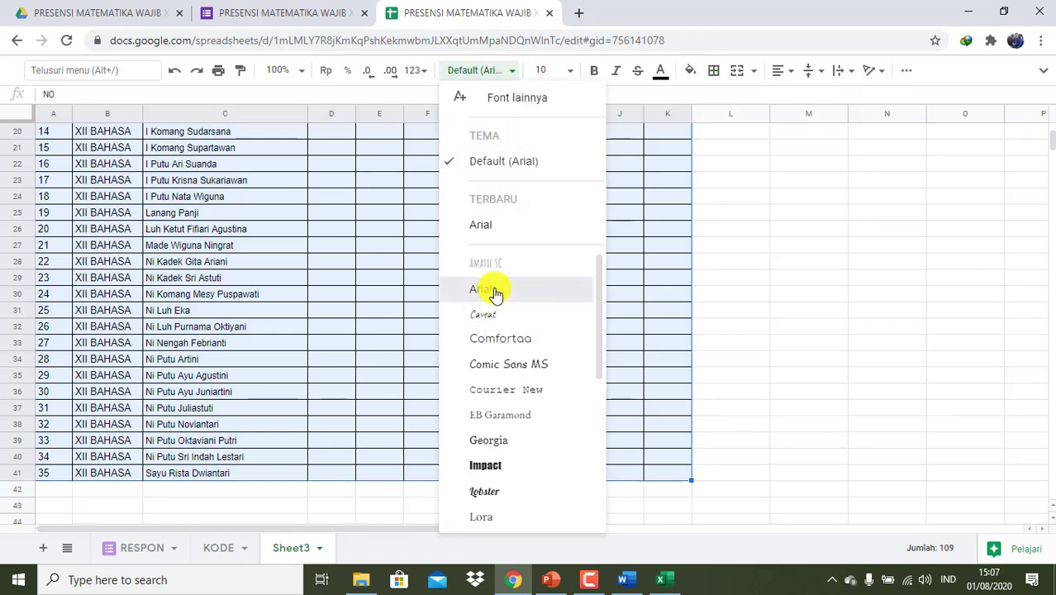
left_click(494, 291)
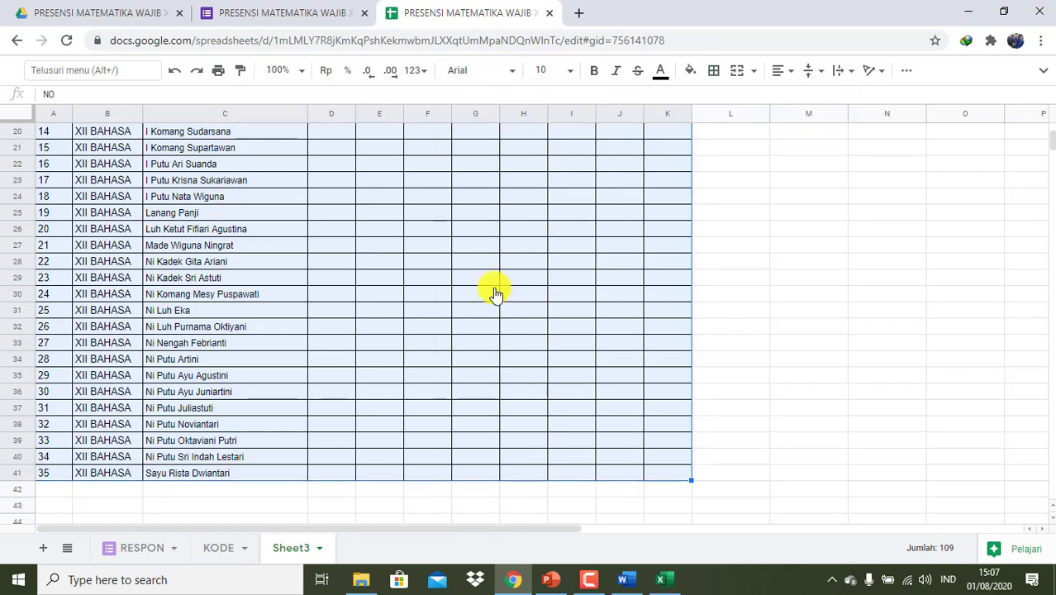
left_click(567, 71)
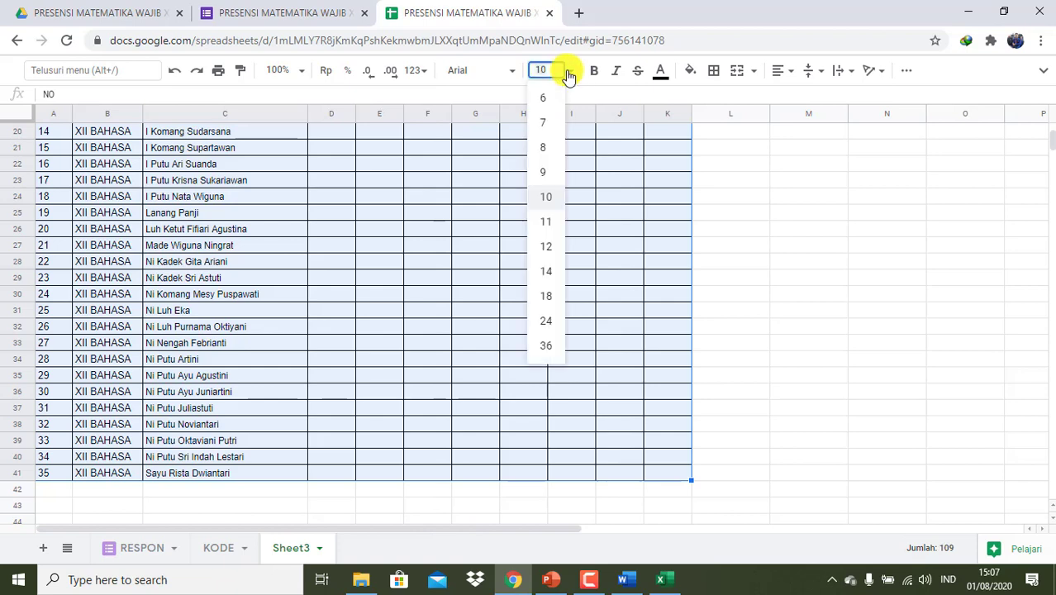
left_click(545, 206)
scroll(376, 217, "up", 6)
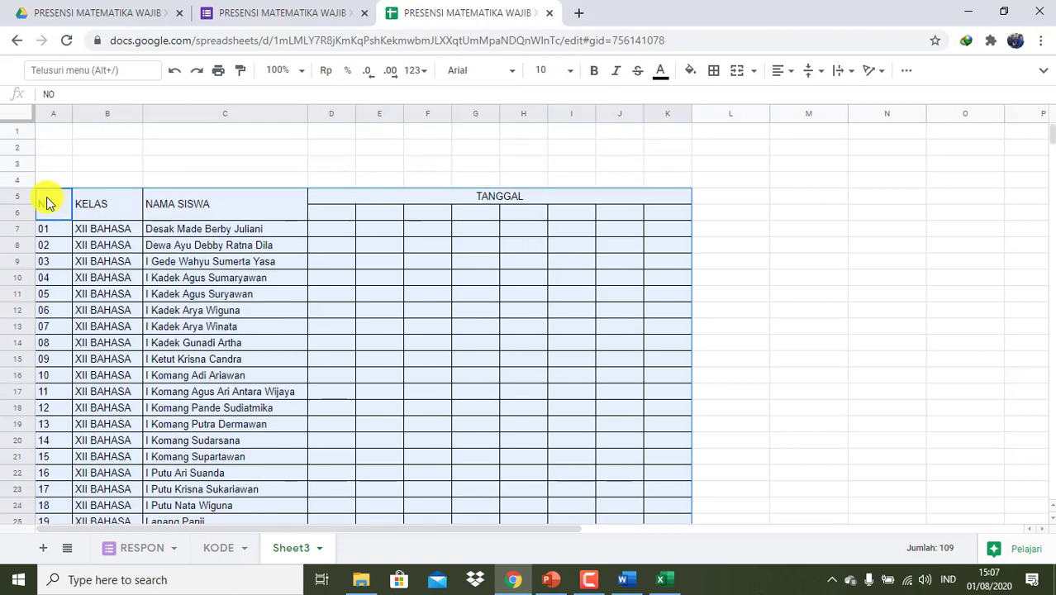
left_click(47, 204)
key("shift+Right")
key("shift+Right")
key("shift+Right")
key("shift+Right")
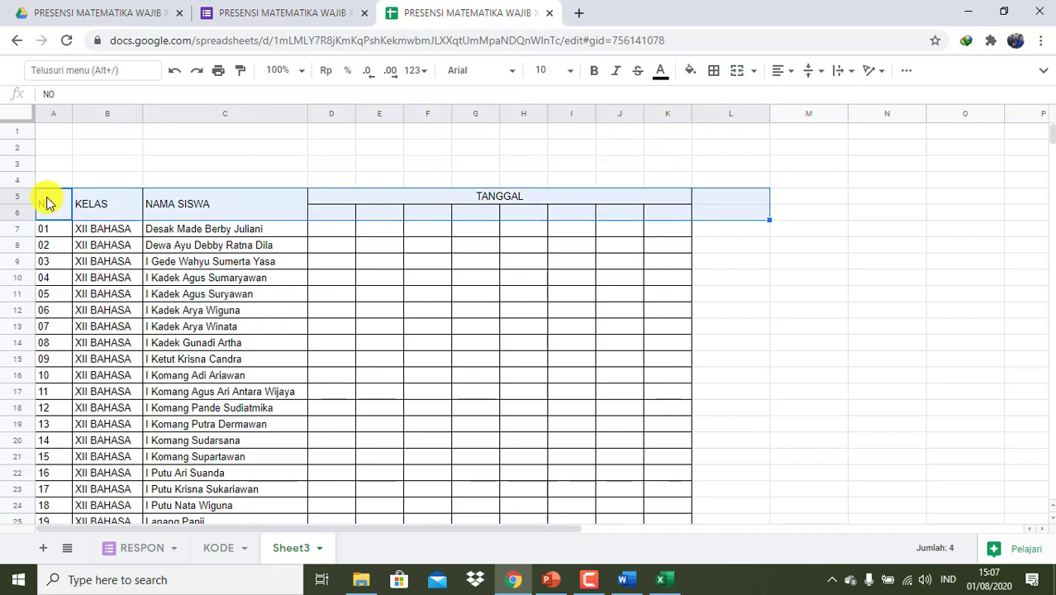
- Make header rows A5:K6 bold with a light grey fill and horizontally centred text
key("shift+Left")
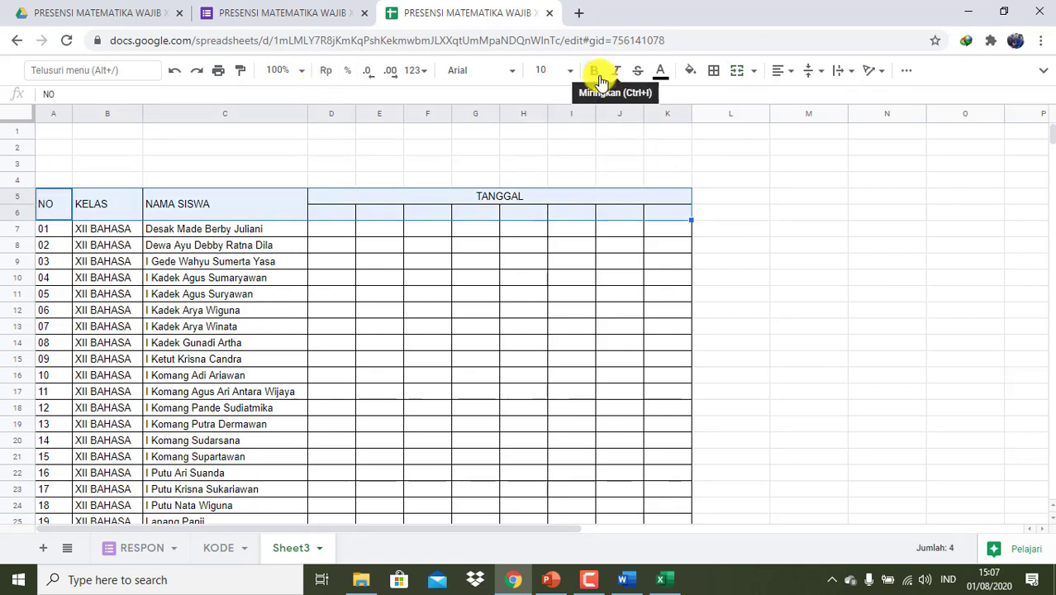
left_click(594, 74)
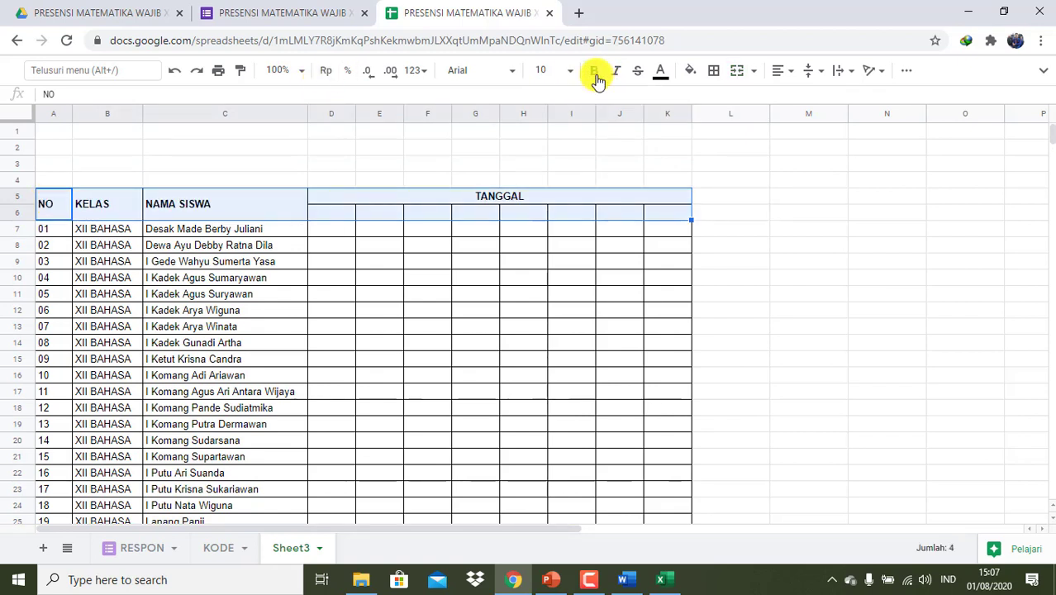
left_click(694, 74)
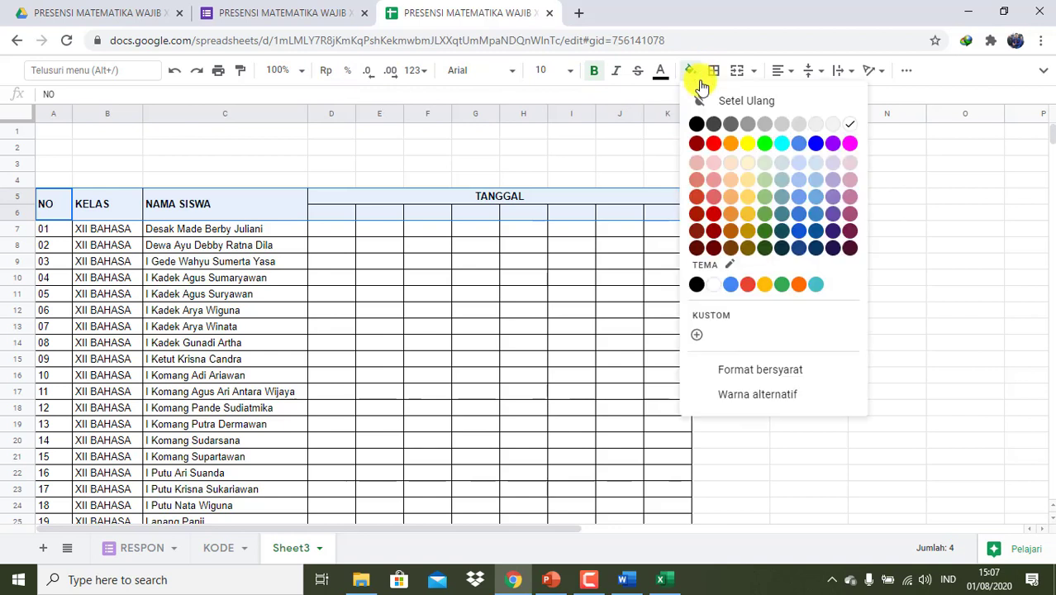
left_click(766, 144)
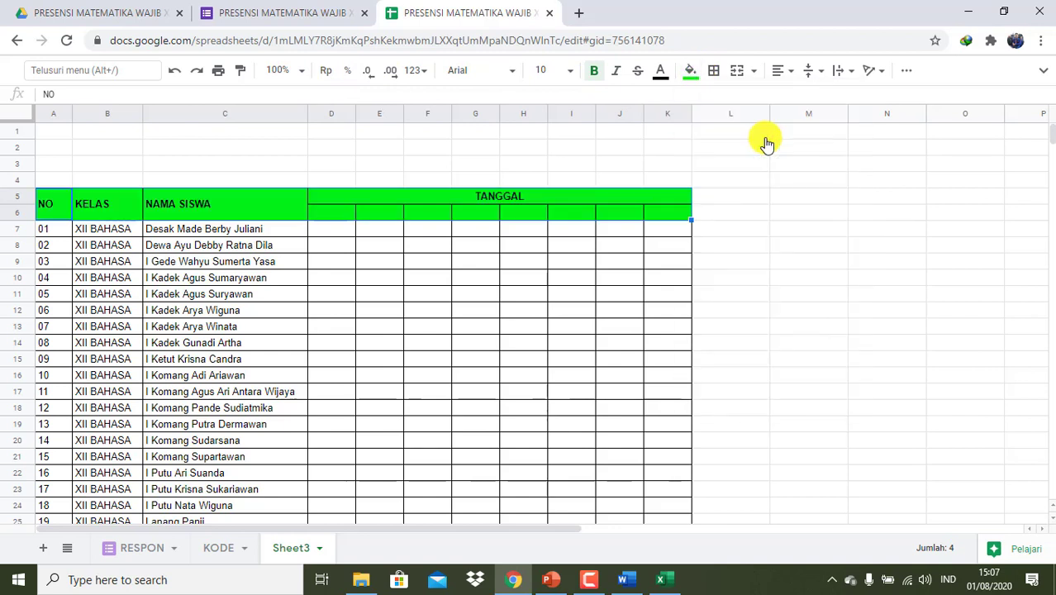
left_click(692, 73)
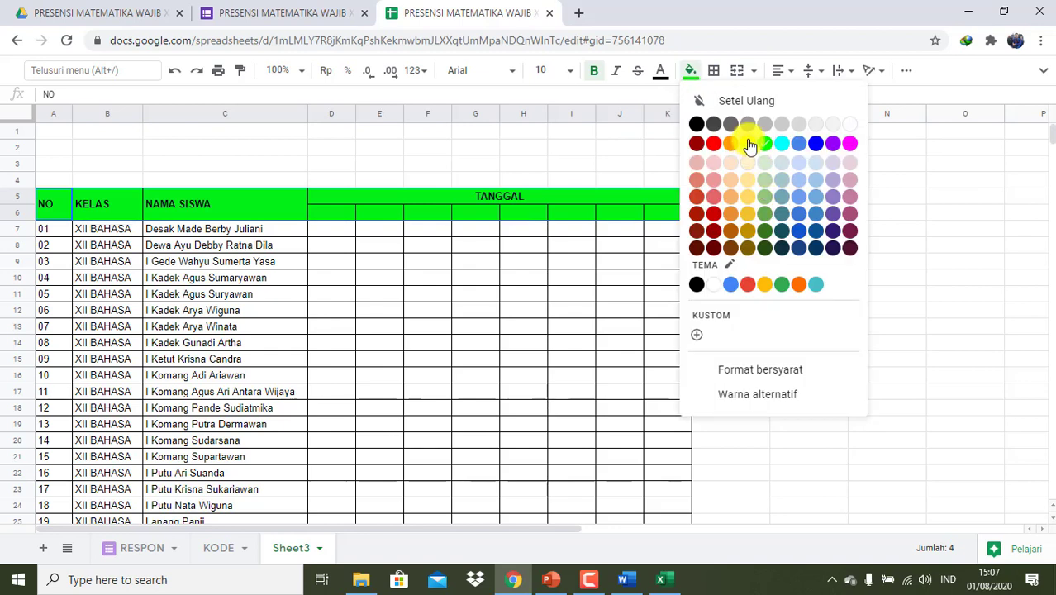
left_click(764, 128)
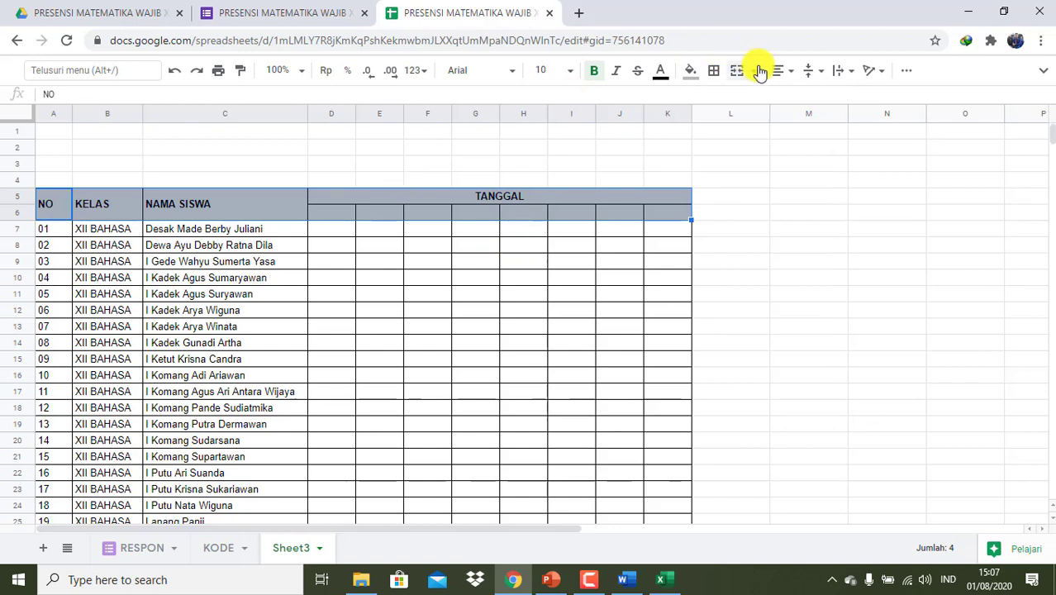
left_click(784, 75)
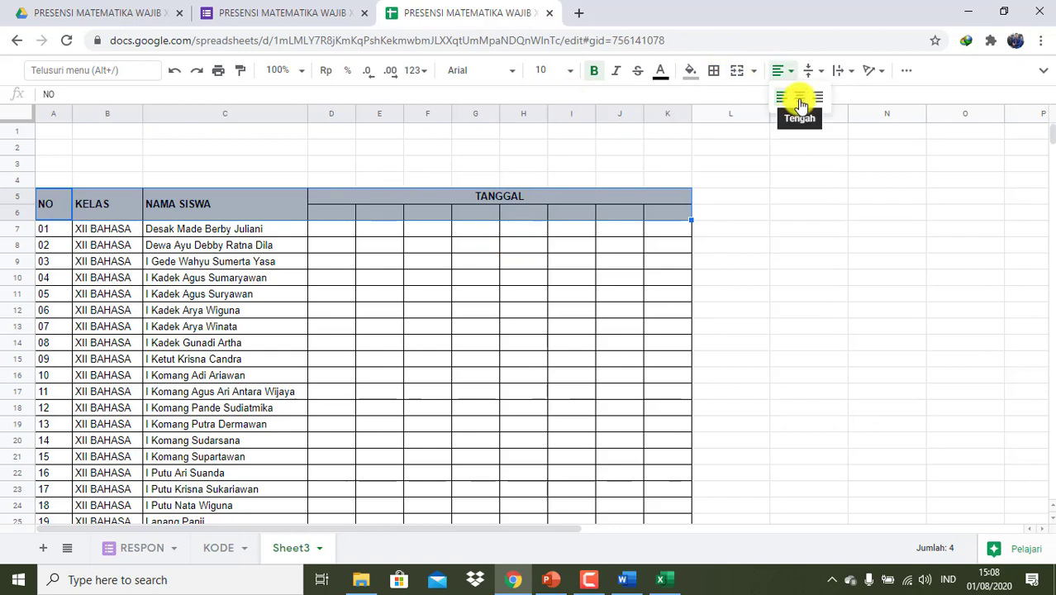
left_click(798, 100)
left_click(797, 312)
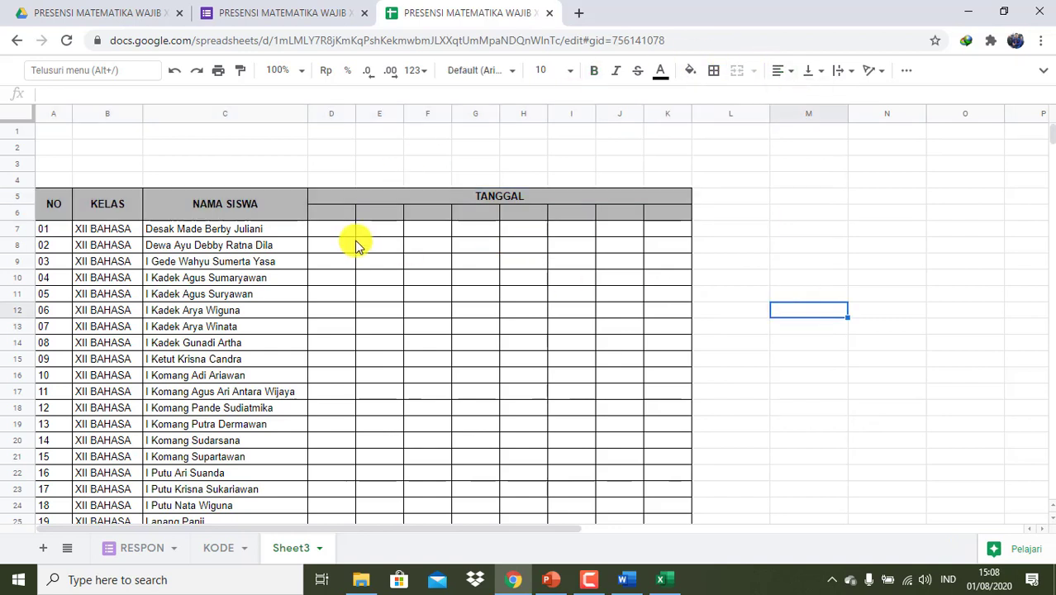
- Enter the starting date 01/08/2020 in cell D6
left_click(333, 215)
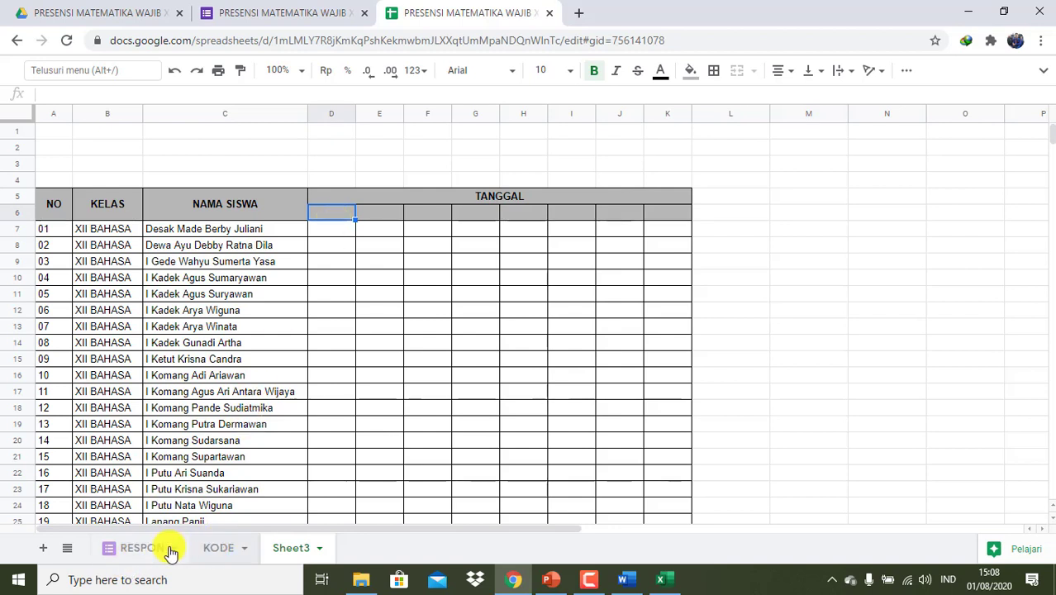
left_click(142, 548)
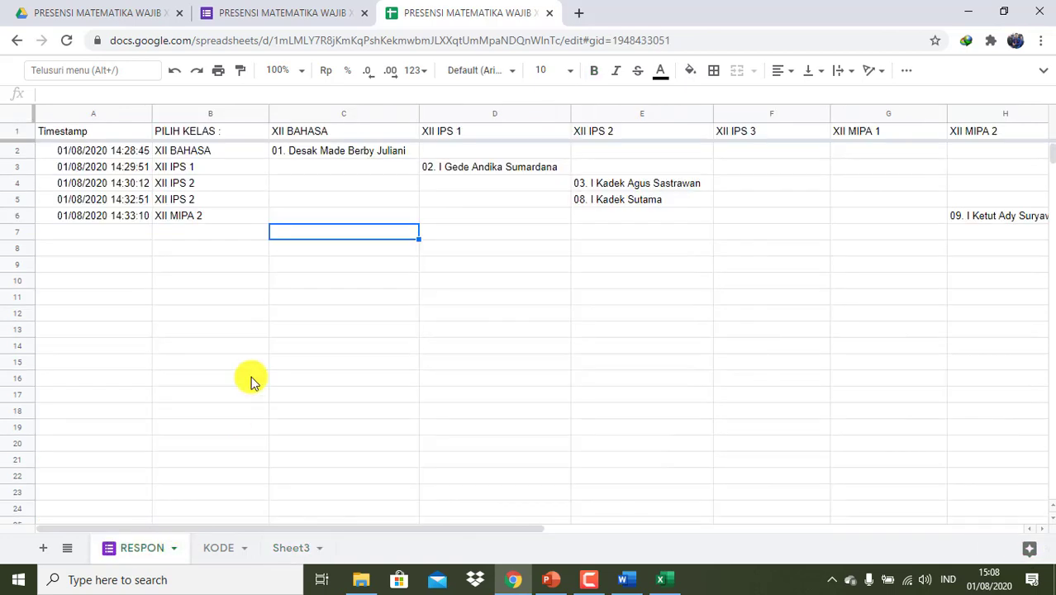
left_click(286, 549)
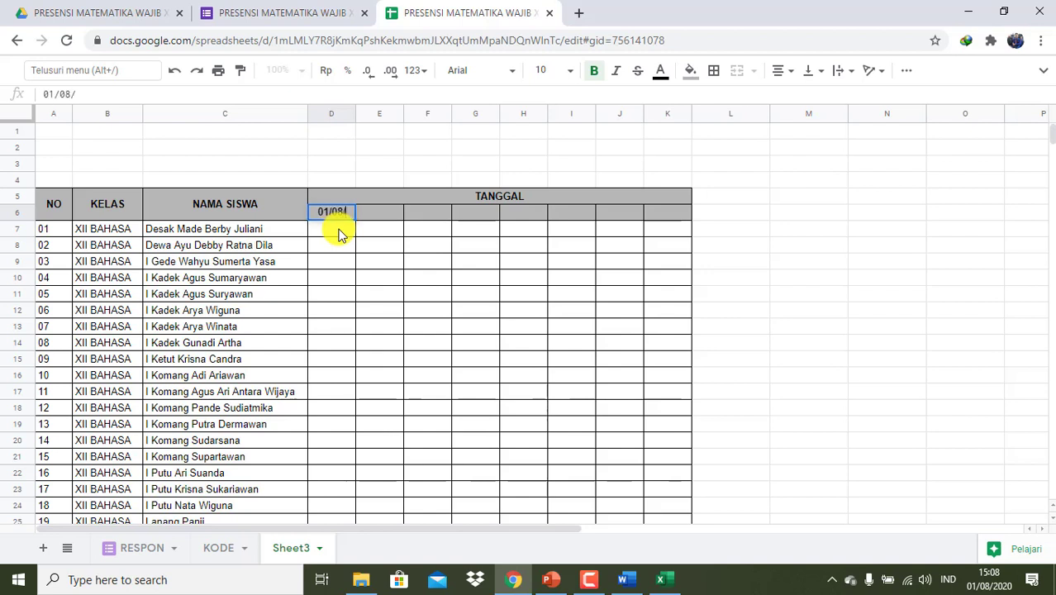
type("01/08/2020")
key("Return")
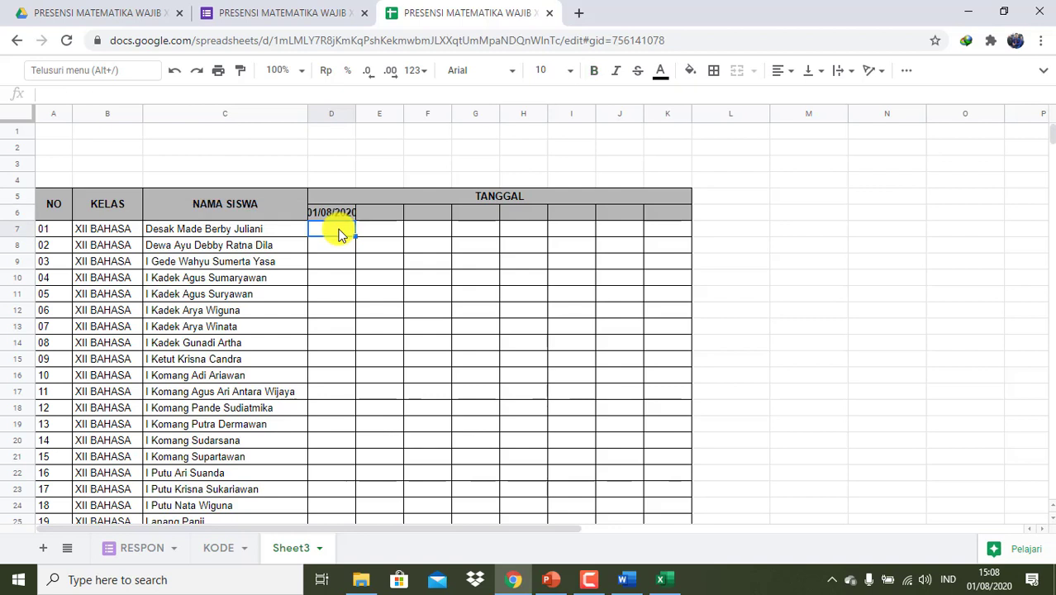
double_click(344, 212)
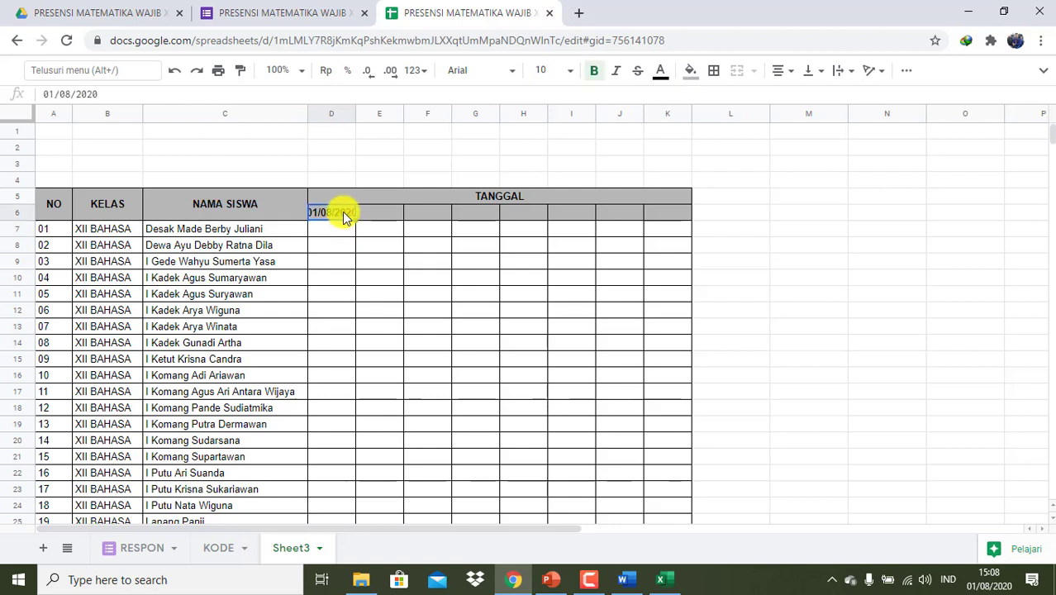
- Add a next-date formula in E6 based on D6, then fill D6:E6 across to K6
left_click(372, 211)
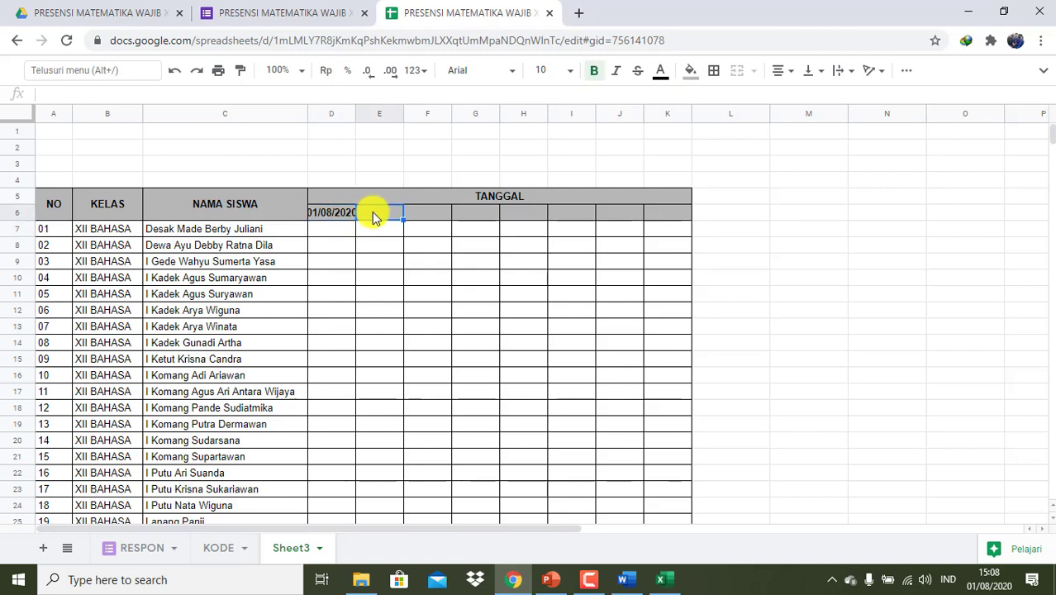
type("=")
key("Left")
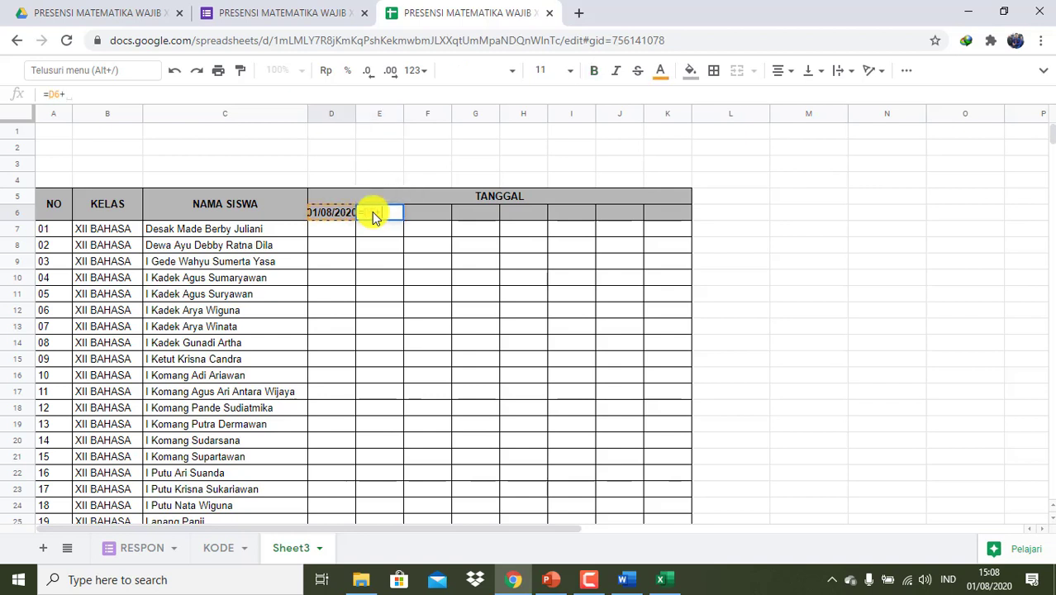
key("Return")
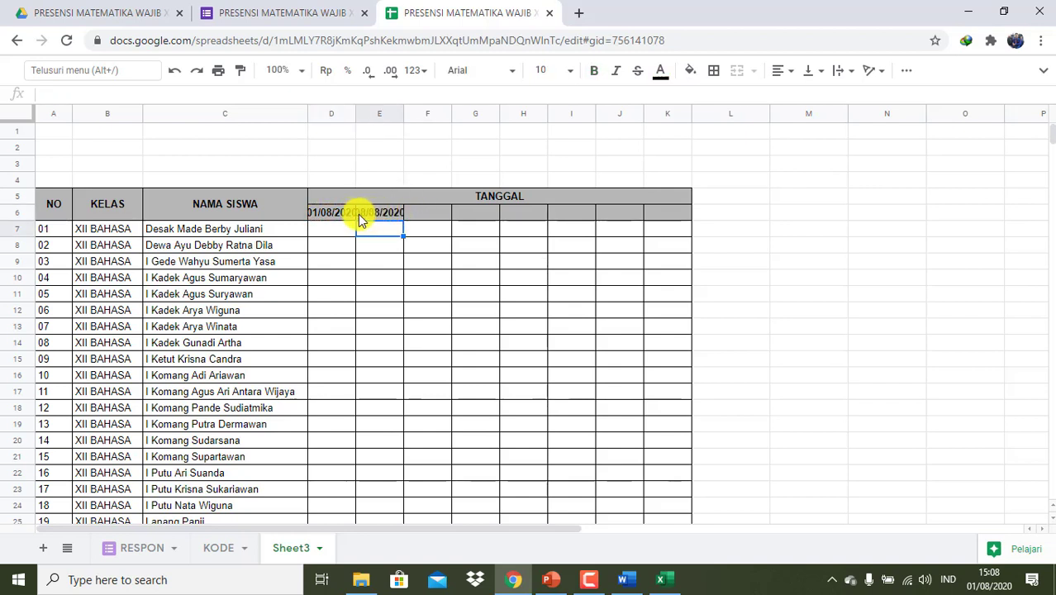
left_click(346, 213)
key("shift+Right")
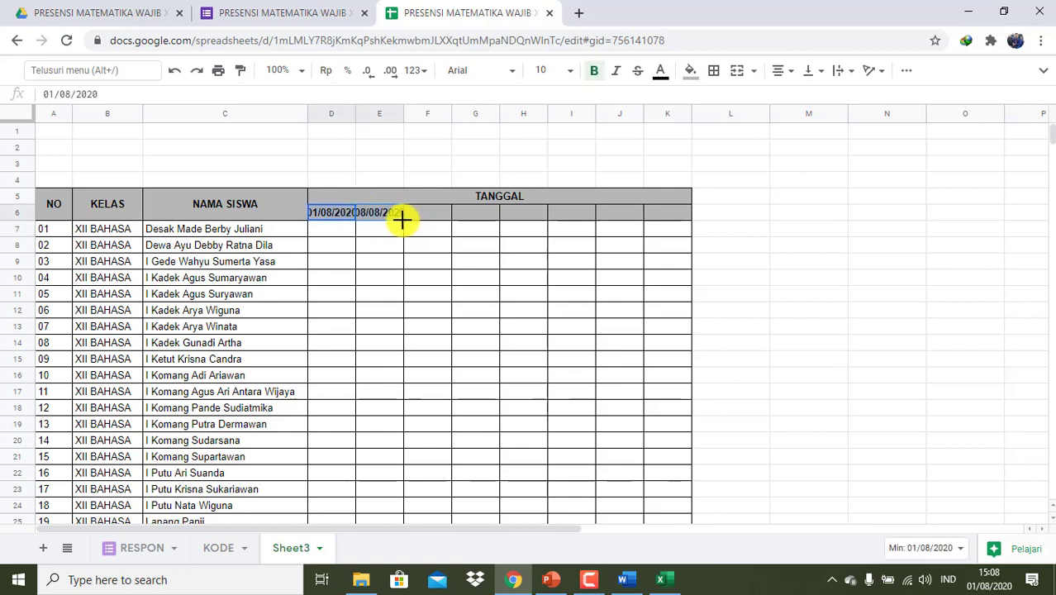
left_click_drag(402, 219, 677, 221)
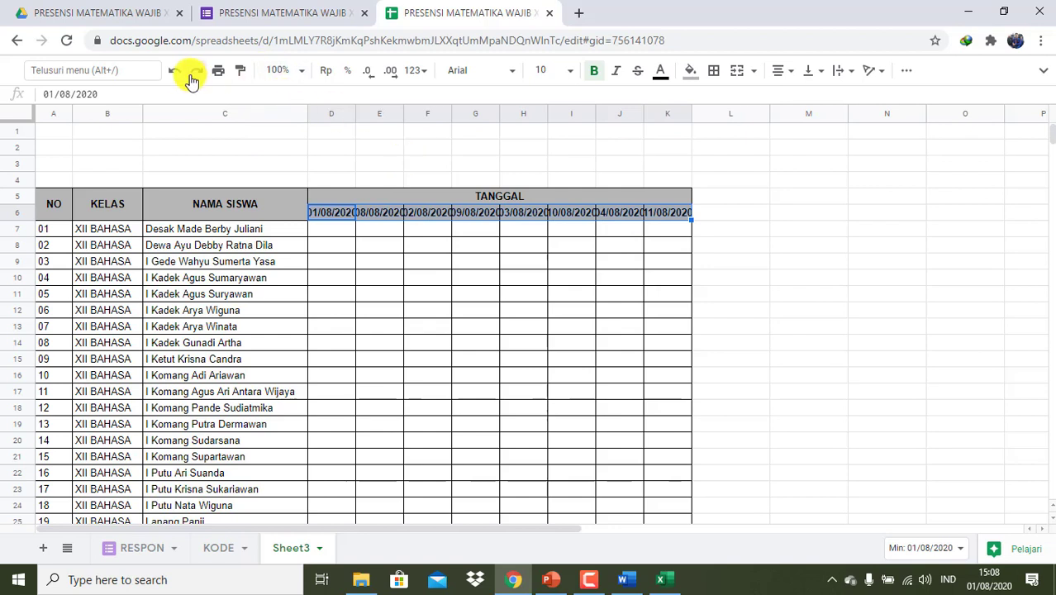
- Apply the custom number format dd/mm to the D6:K6 date headers
left_click(424, 71)
mouse_move(488, 500)
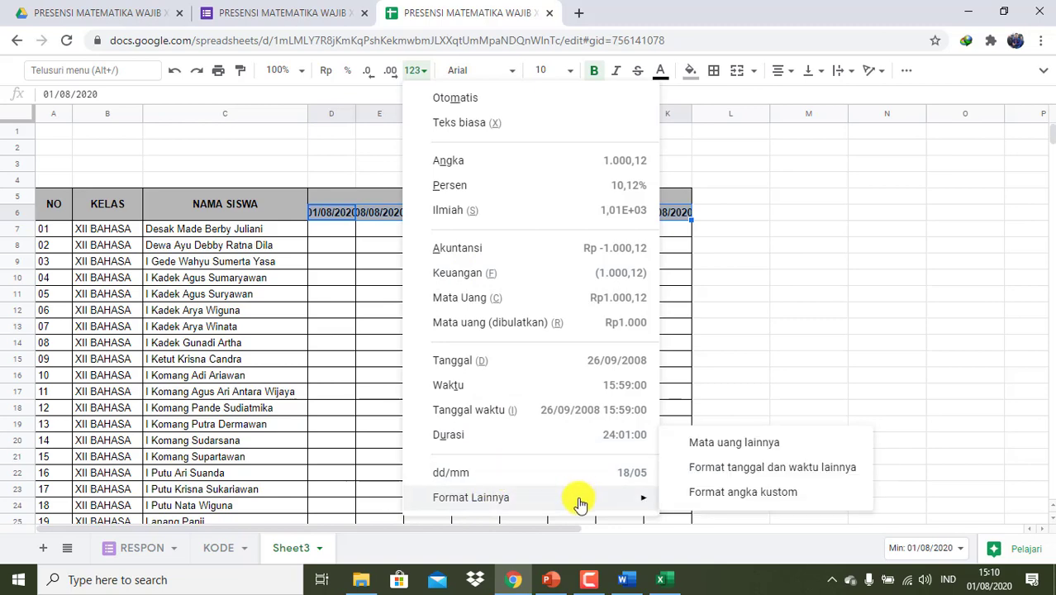
left_click(772, 493)
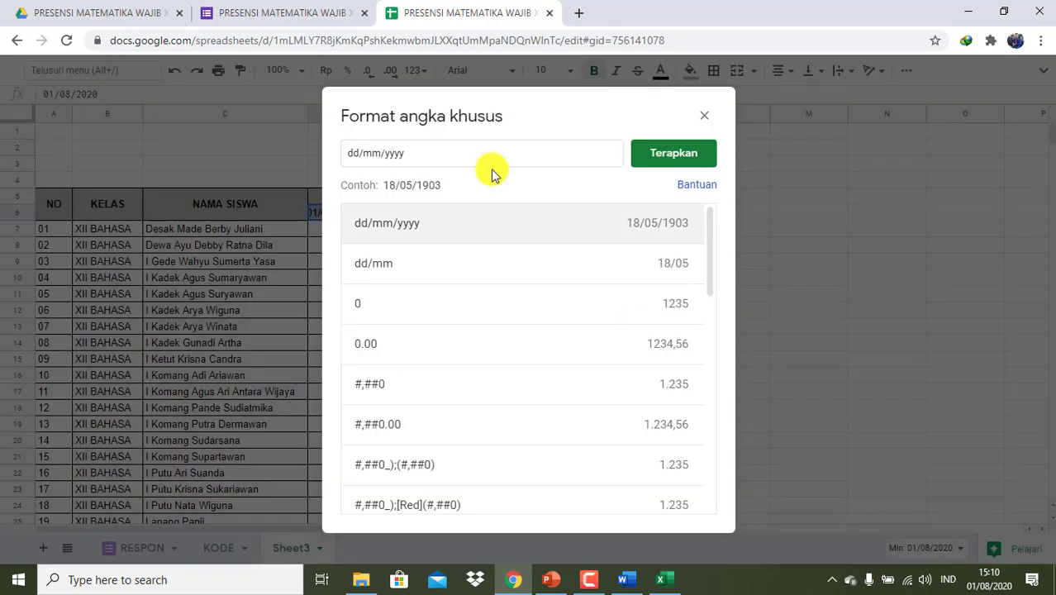
key("BackSpace")
key("BackSpace")
key("BackSpace")
key("BackSpace")
key("BackSpace")
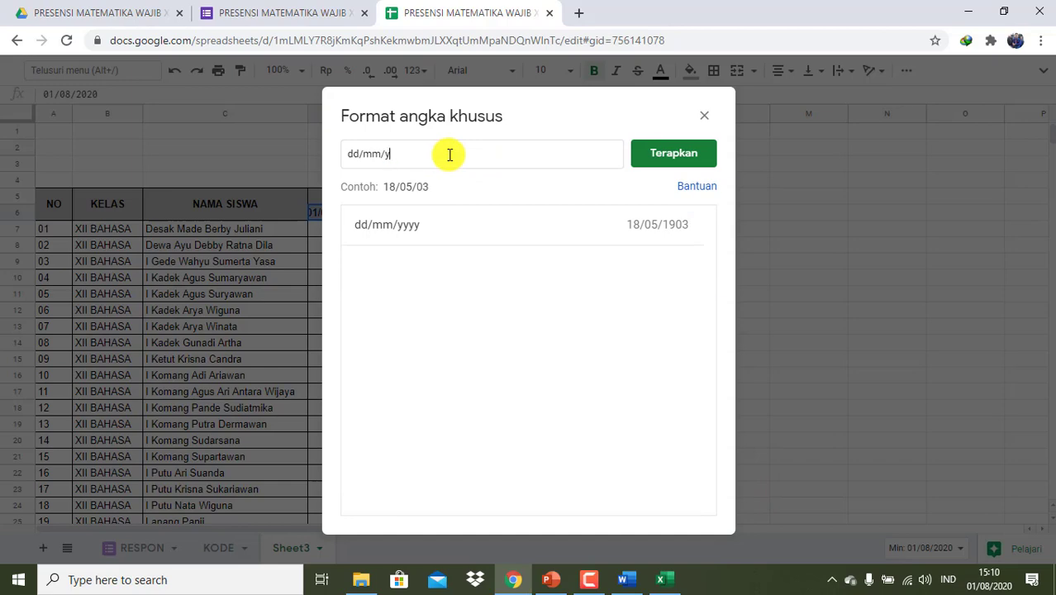
left_click(657, 162)
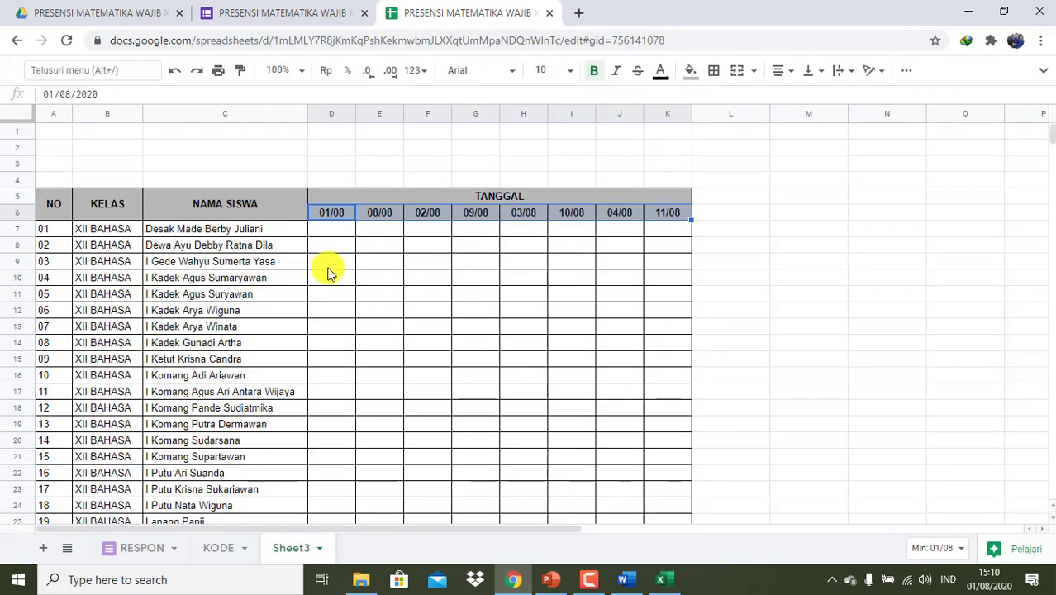
left_click(335, 234)
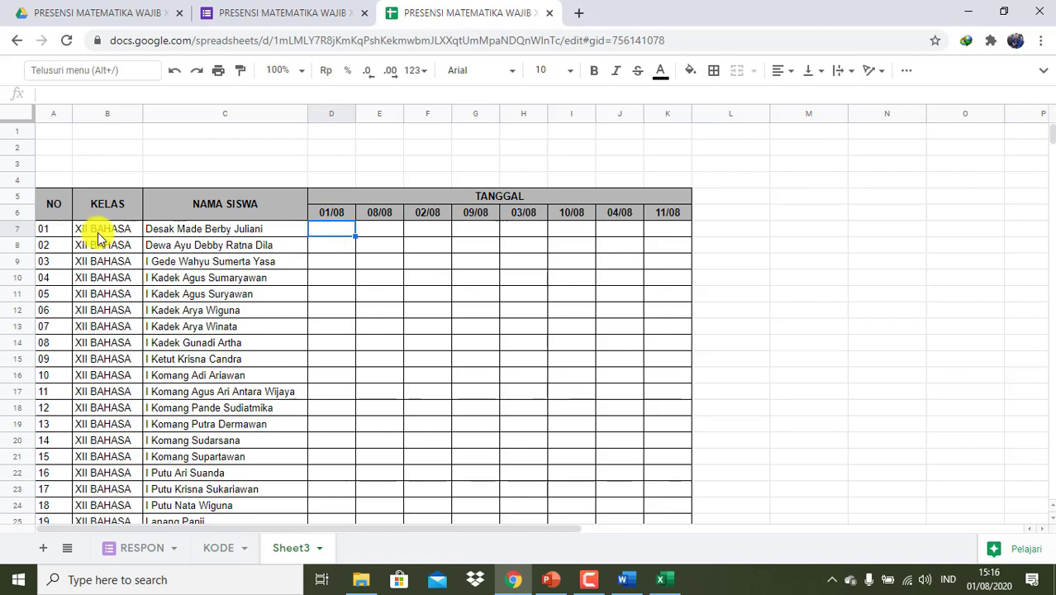
- Start D7 with =VLOOKUP( using the key B7&A7&TEXT(D6;"DDMMYY")
type("=VLOOK")
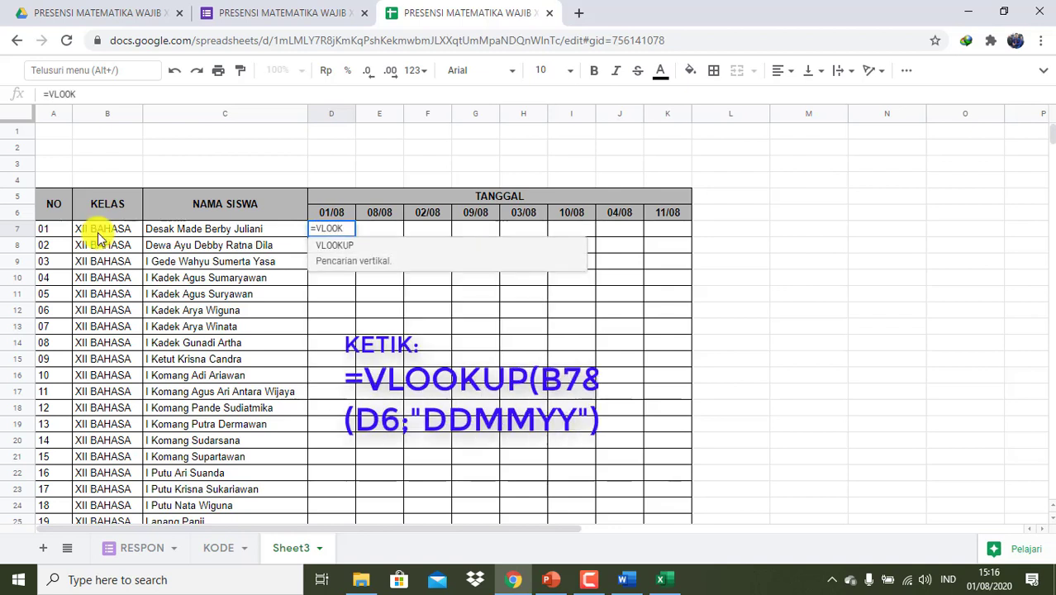
type("UP(")
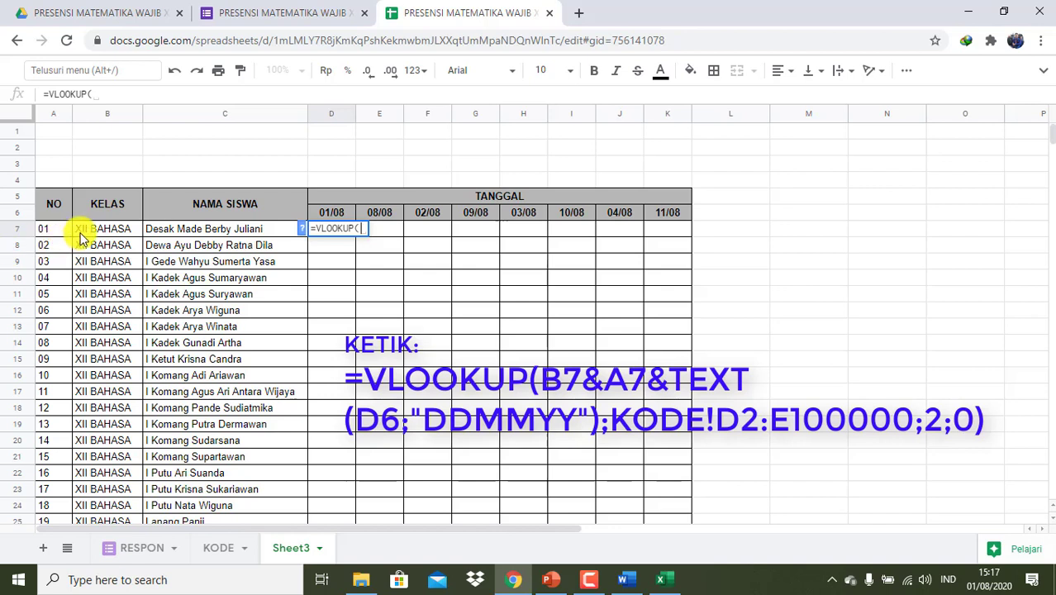
type("B7&")
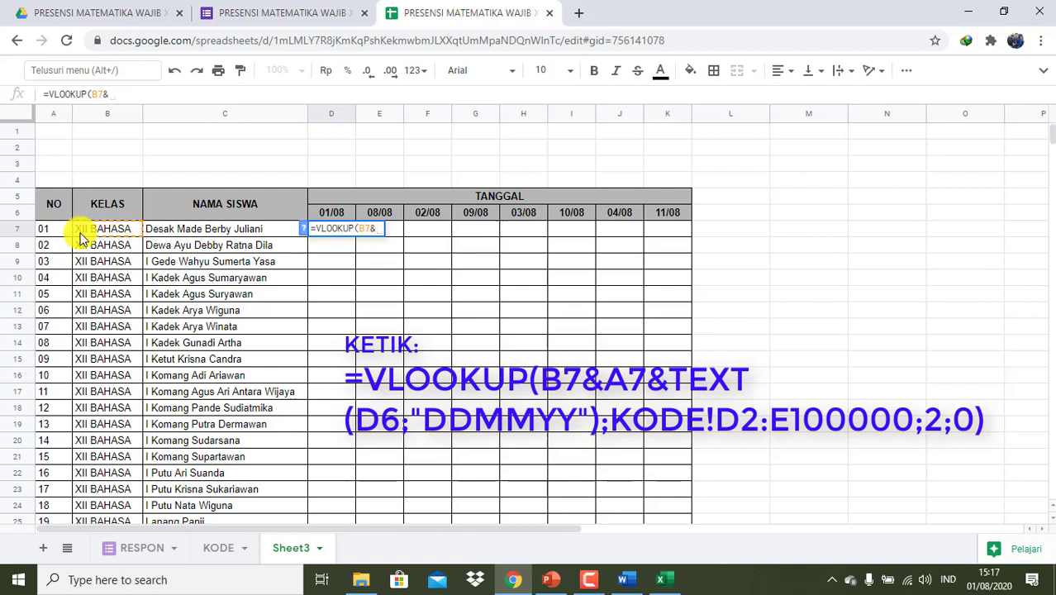
type("A7")
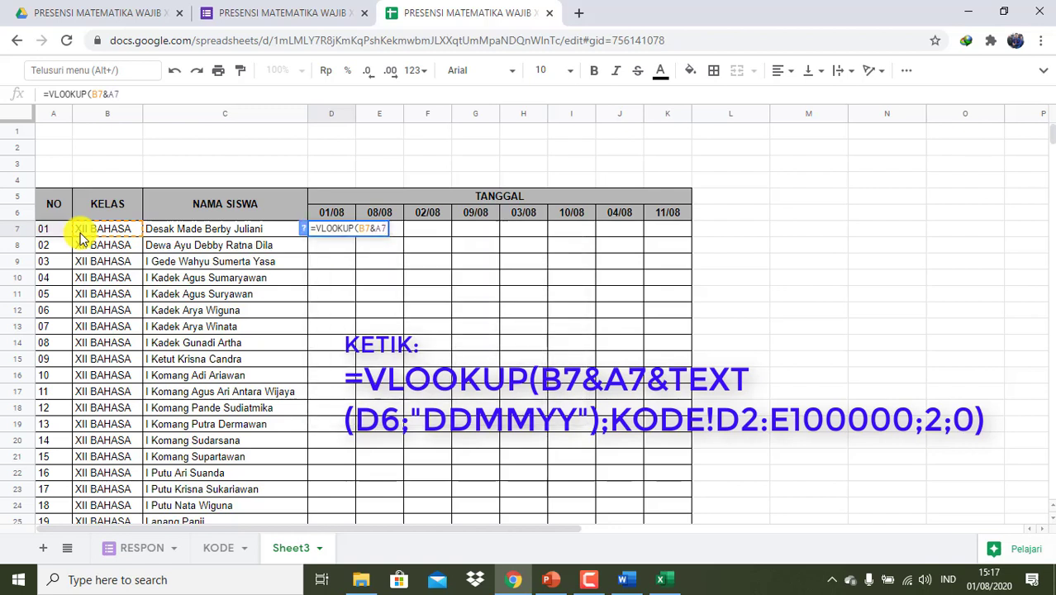
type("&")
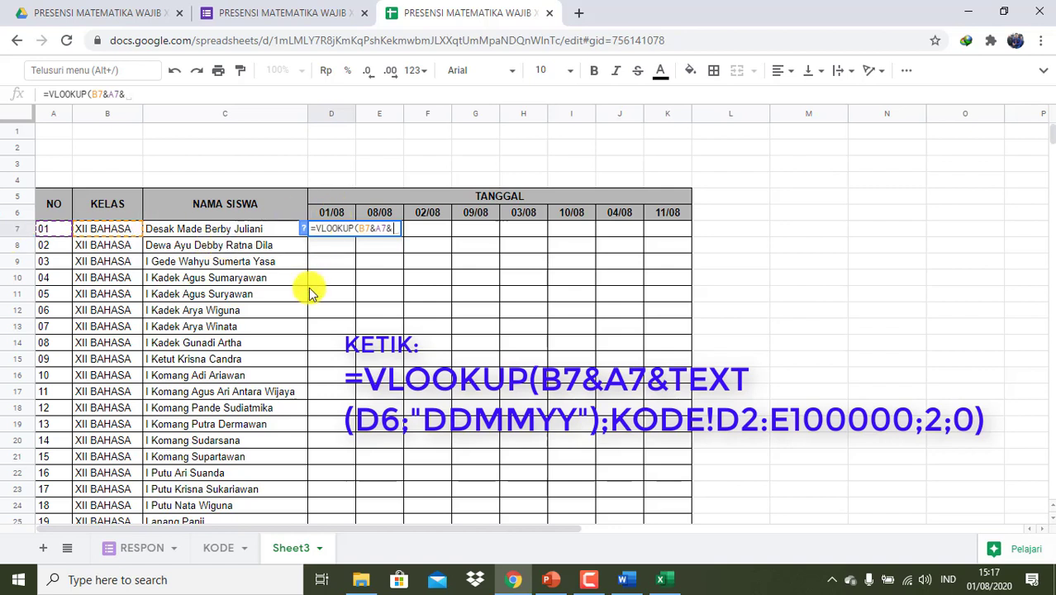
type("TEXT")
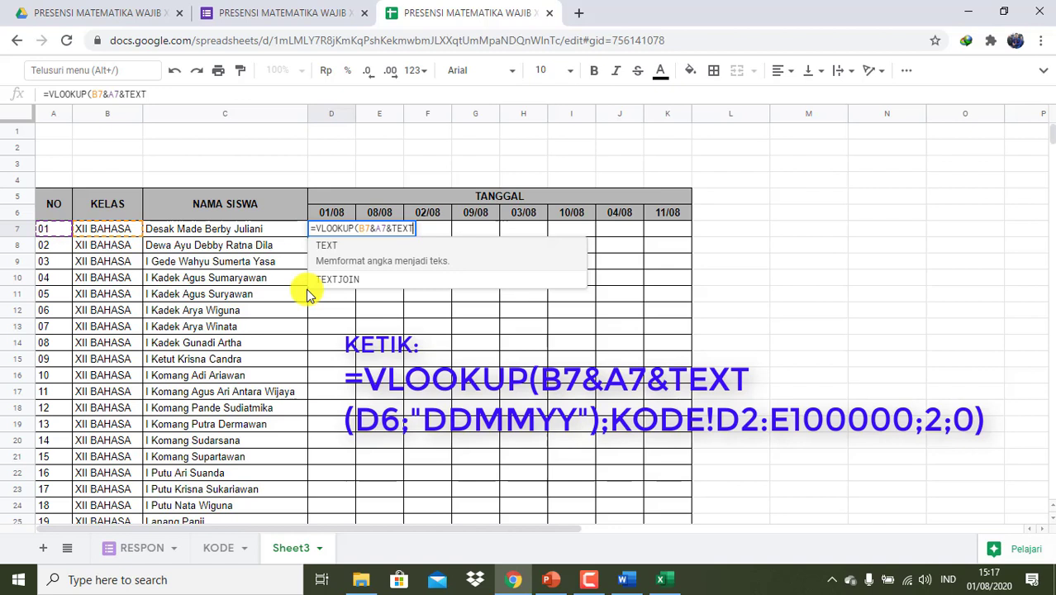
type("(D")
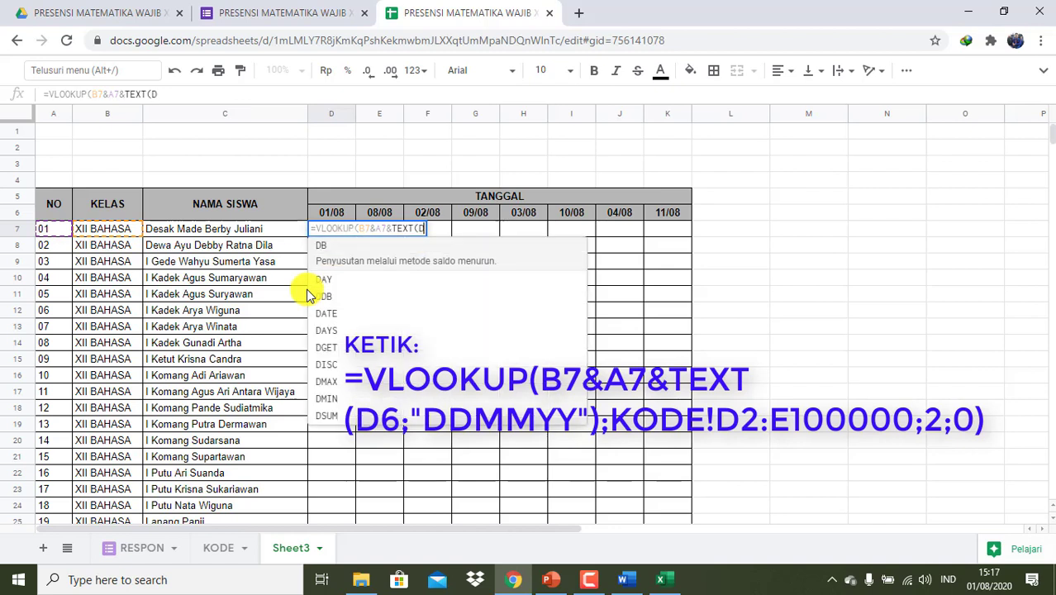
type("6")
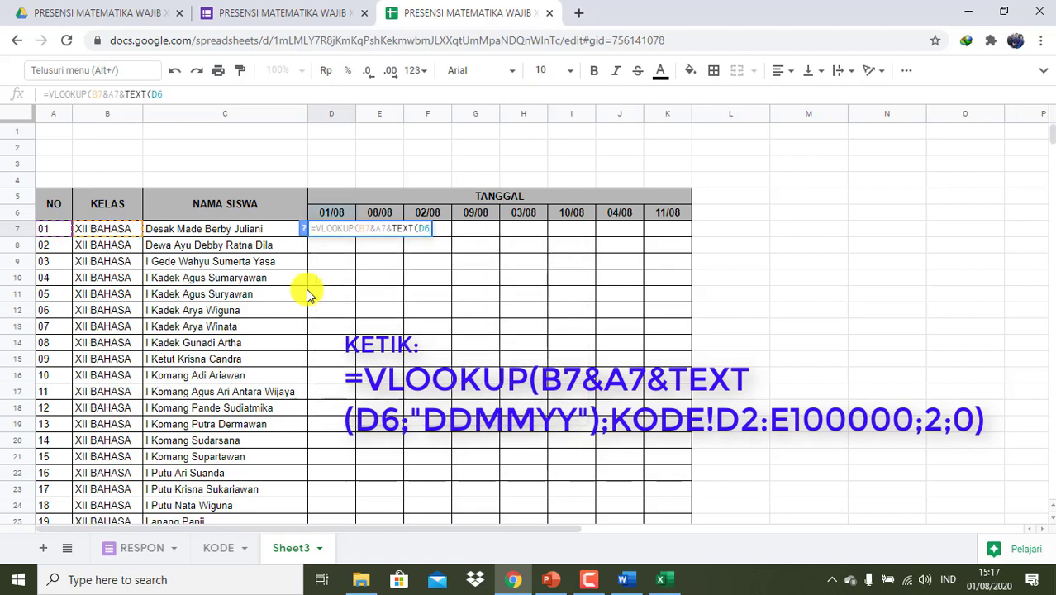
type(";\"DDMMYY")
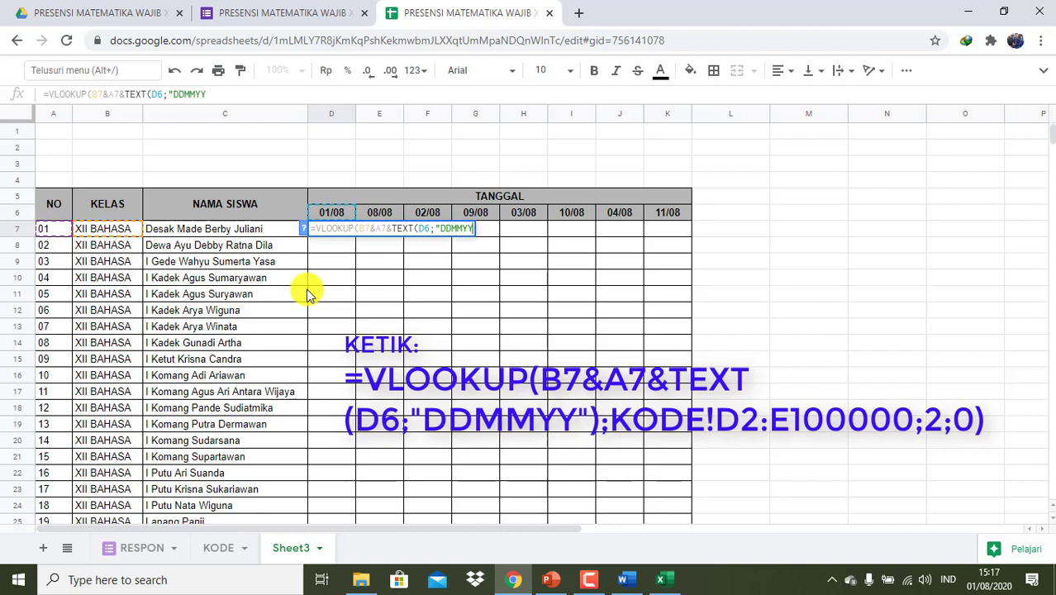
type("\")")
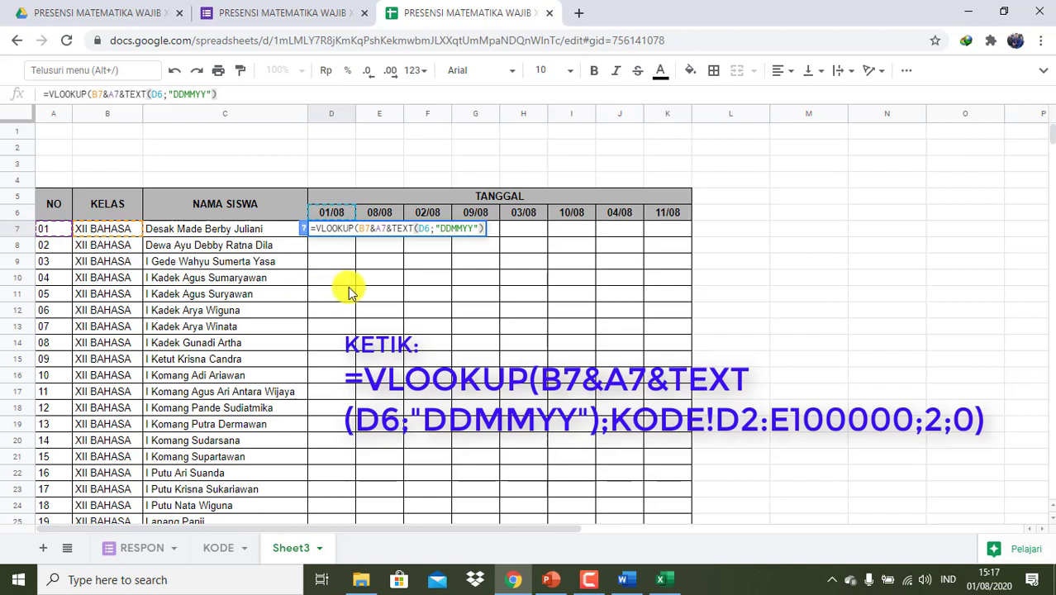
- Set the lookup range to KODE!D2:E100000 and commit D7's formula
type(";")
left_click(231, 559)
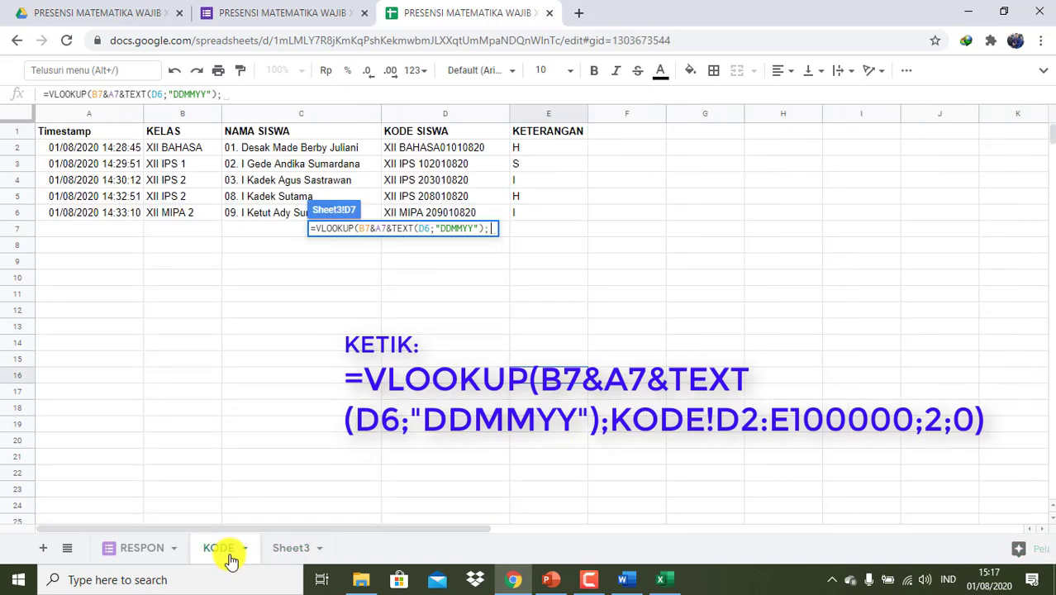
left_click(440, 153)
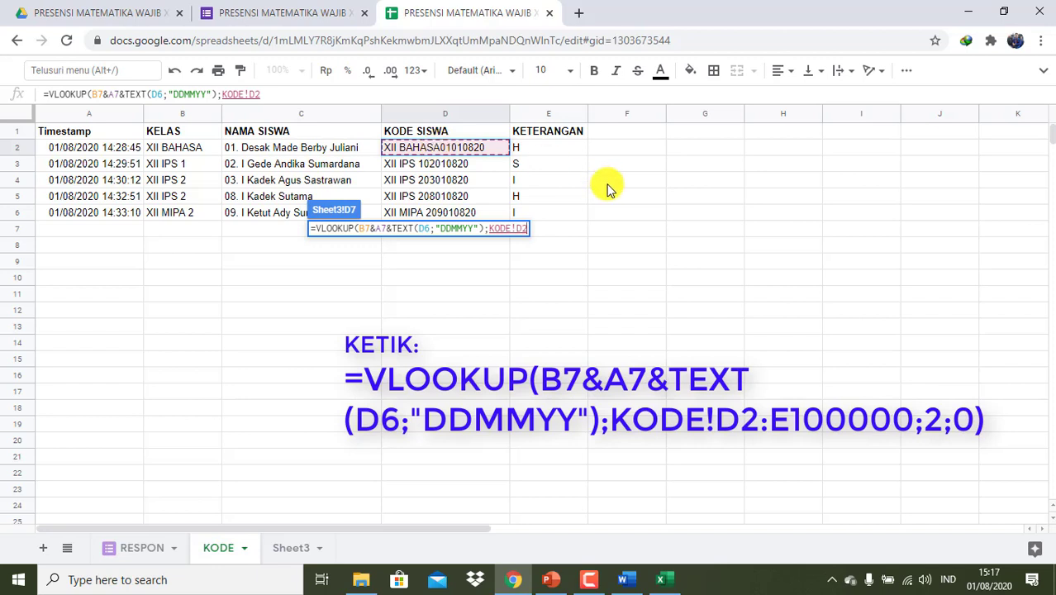
left_click(570, 212, "shift")
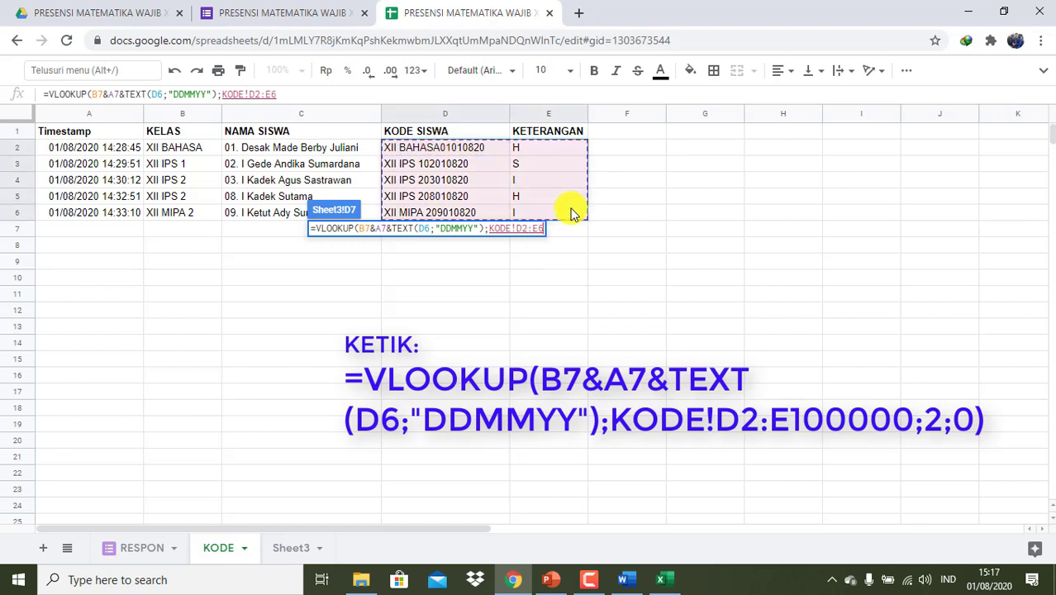
double_click(280, 94)
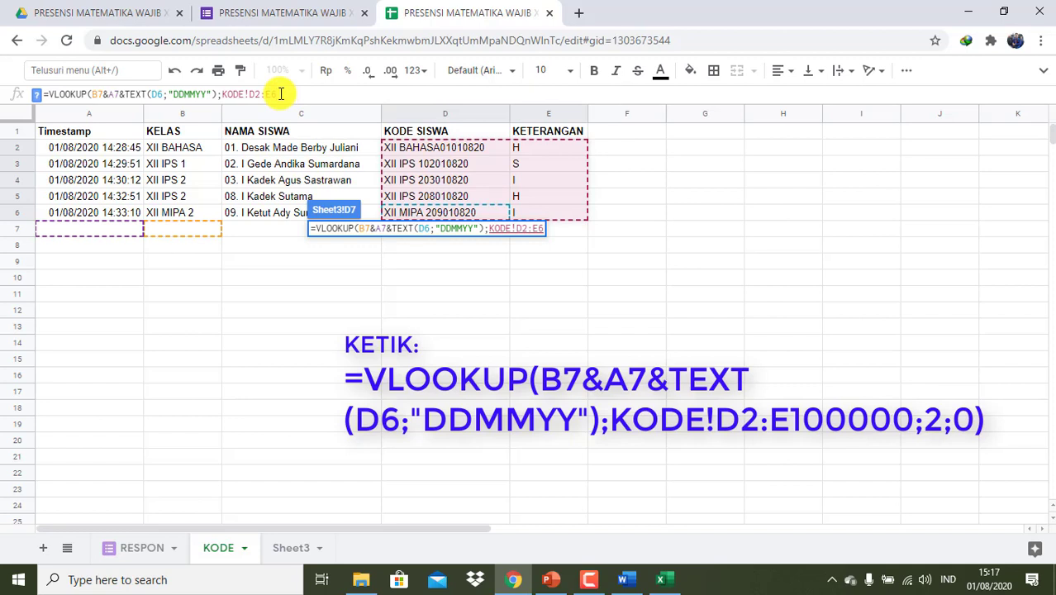
type("E100000")
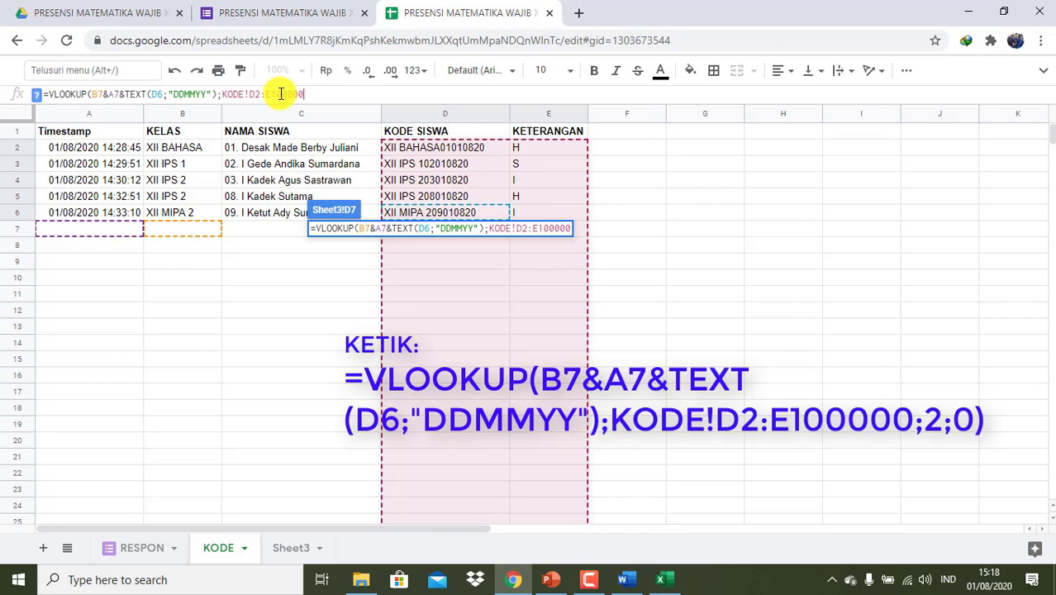
key("Return")
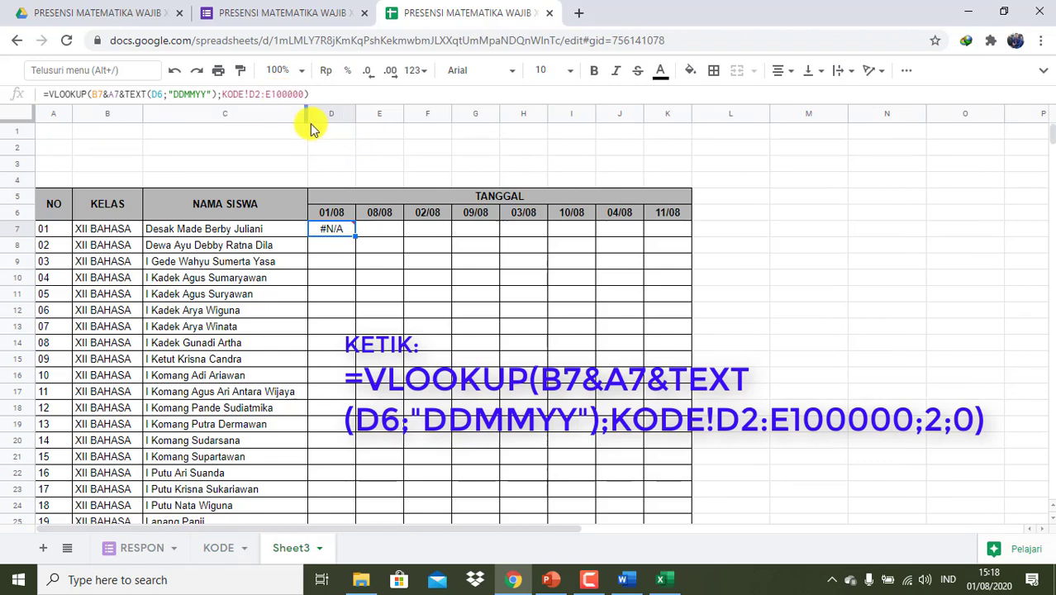
- Append ;2;0 to D7's VLOOKUP so it returns the attendance code H
left_click(306, 93)
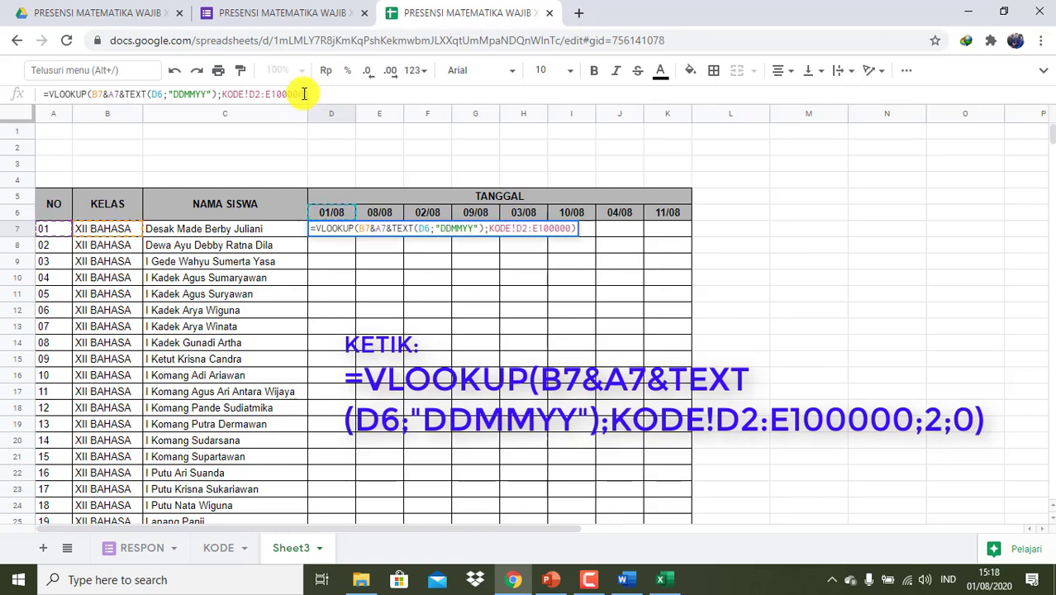
left_click(223, 547)
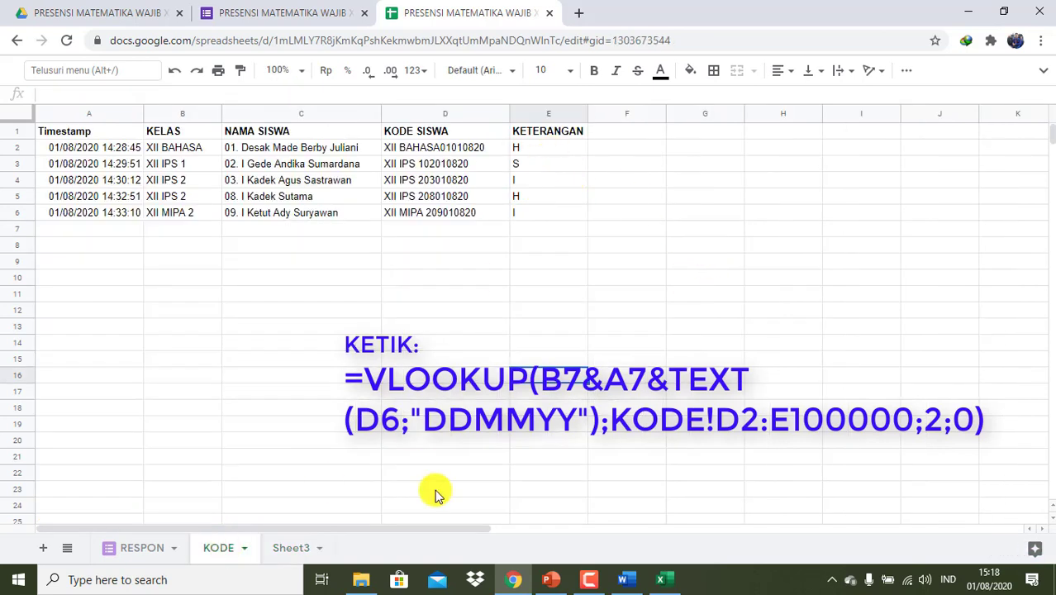
left_click(277, 558)
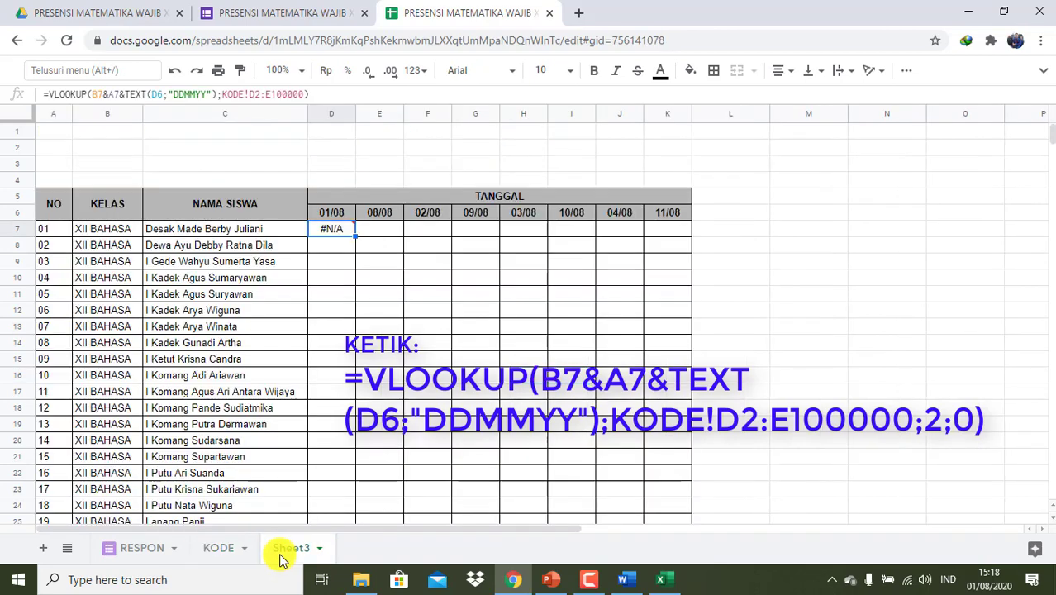
left_click(305, 95)
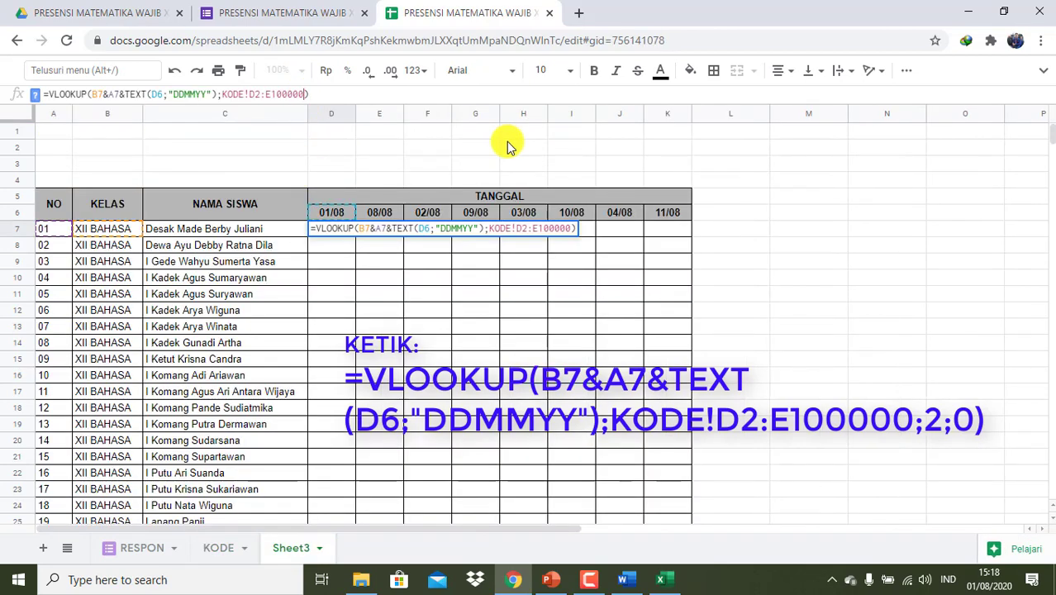
type(";2")
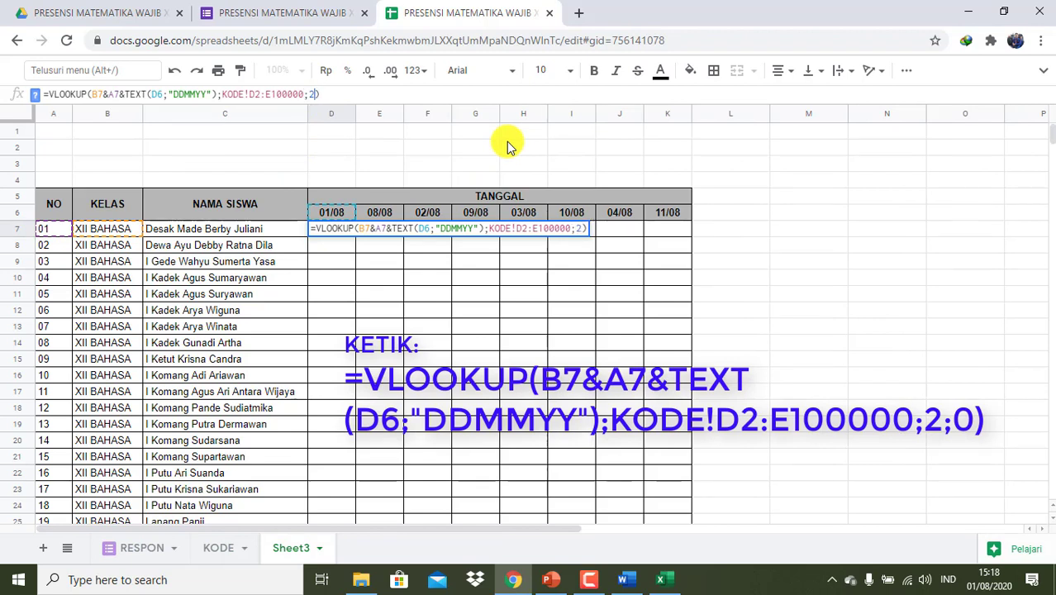
type(";0")
key("Return")
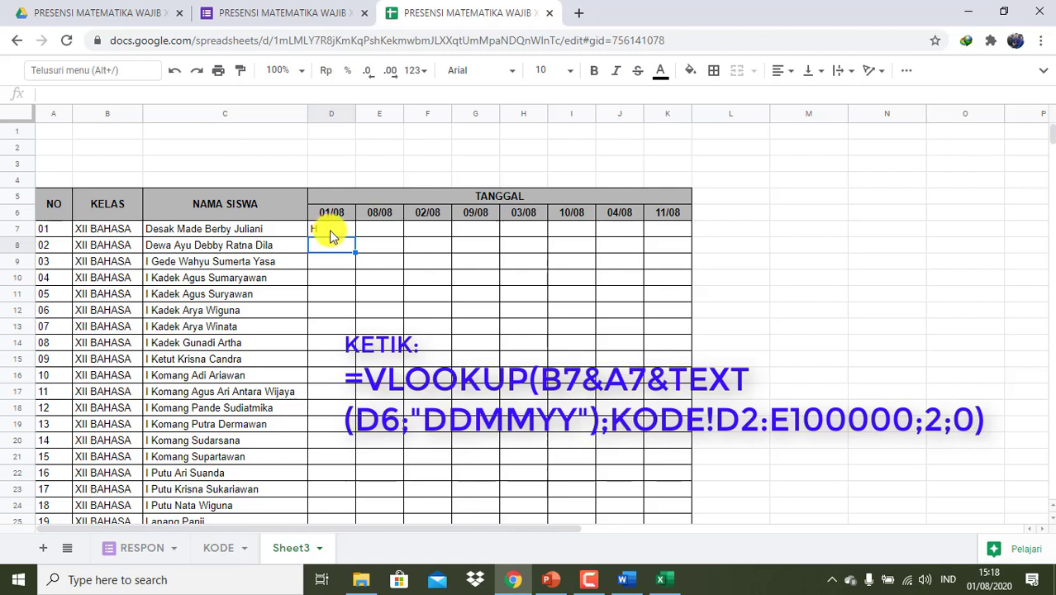
left_click(329, 233)
- Fill D7's formula across to K7 and down to row 41, leaving #N/A in unmatched cells
left_click_drag(357, 238, 693, 201)
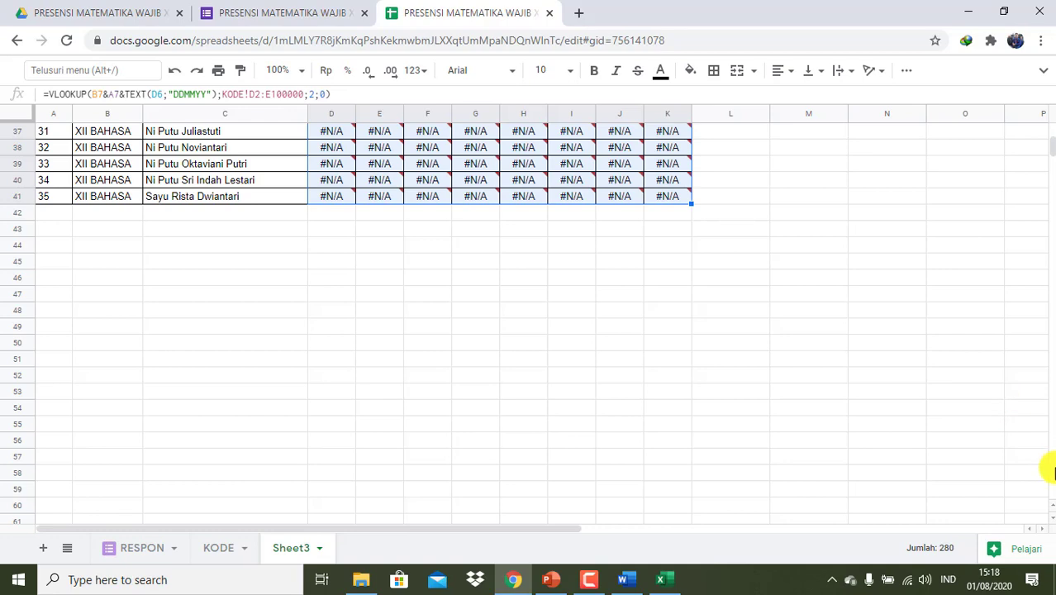
scroll(1049, 145, "up", 5)
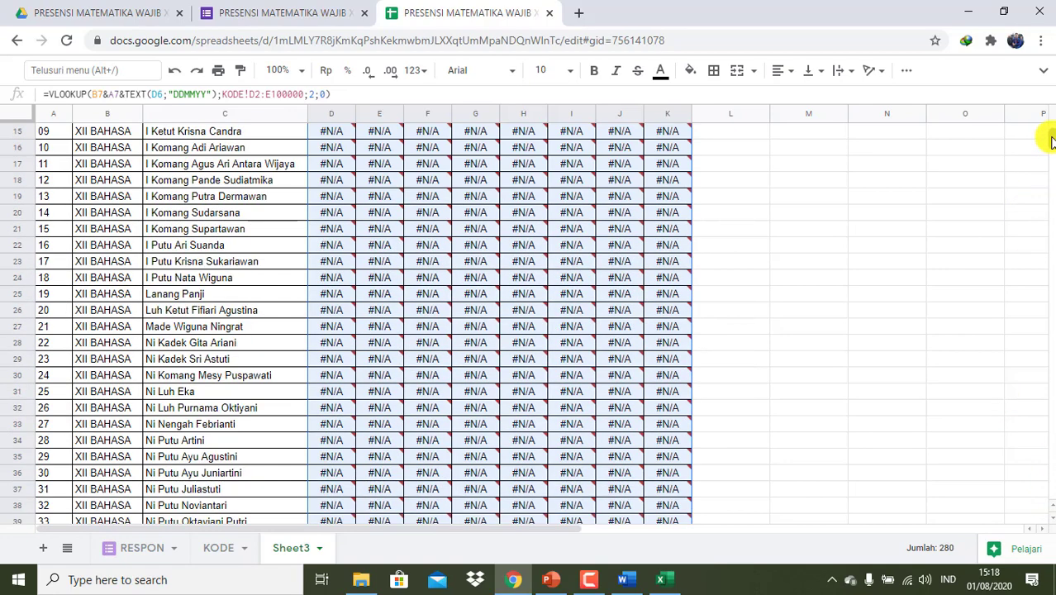
scroll(1049, 136, "up", 2)
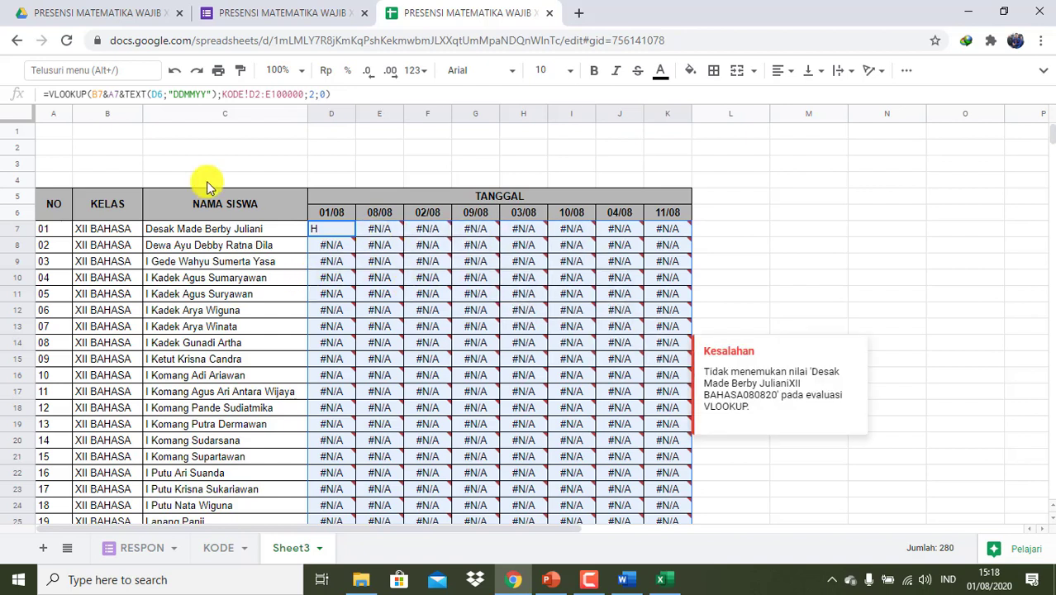
- Wrap D7's lookup in IFERROR with a blank "" fallback
left_click(51, 94)
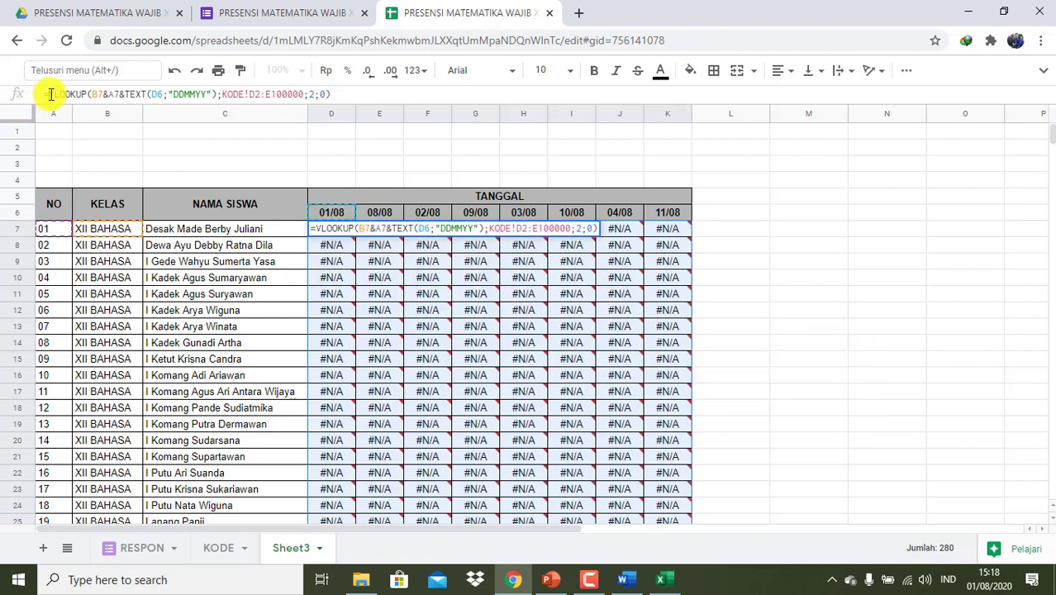
type("IFERR")
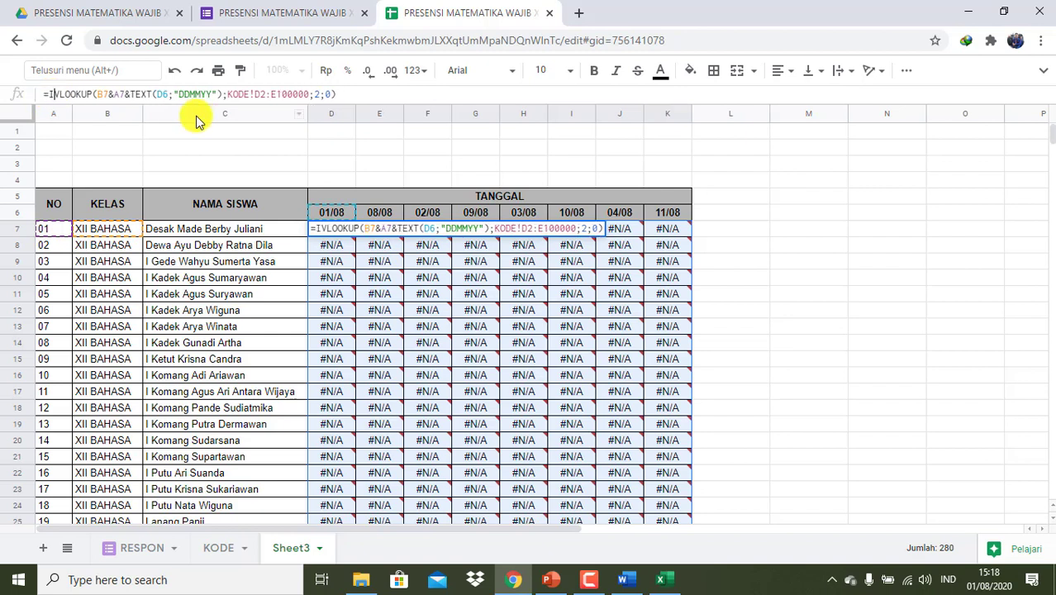
type("OR")
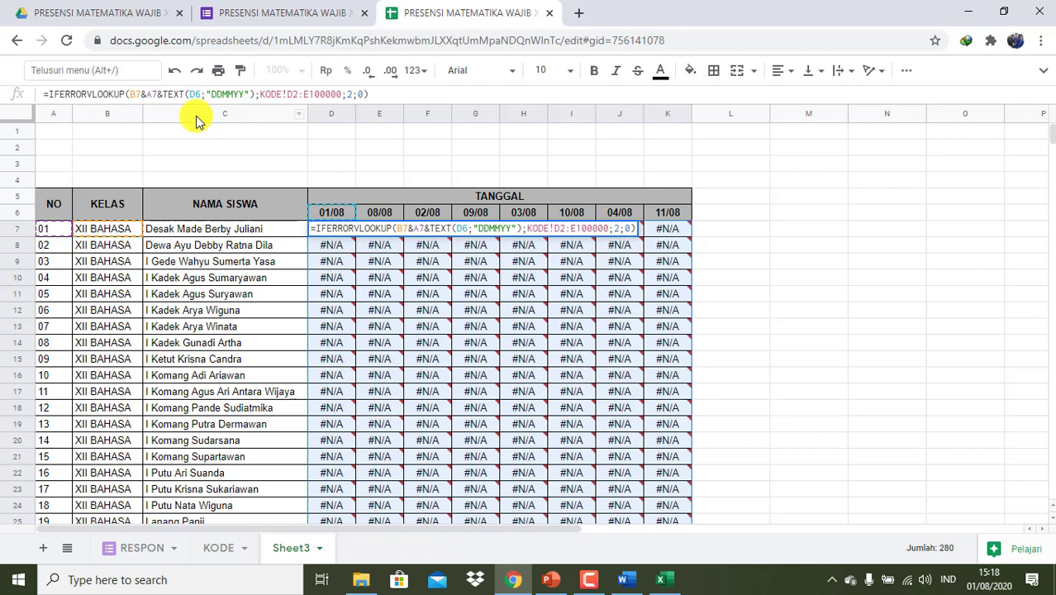
type("(")
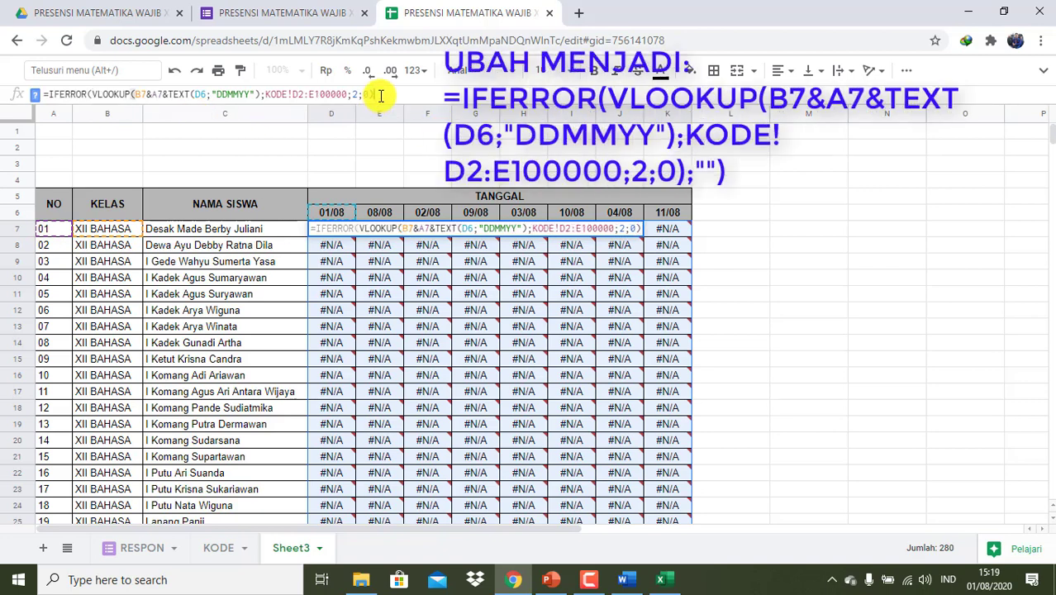
type(";\"\")")
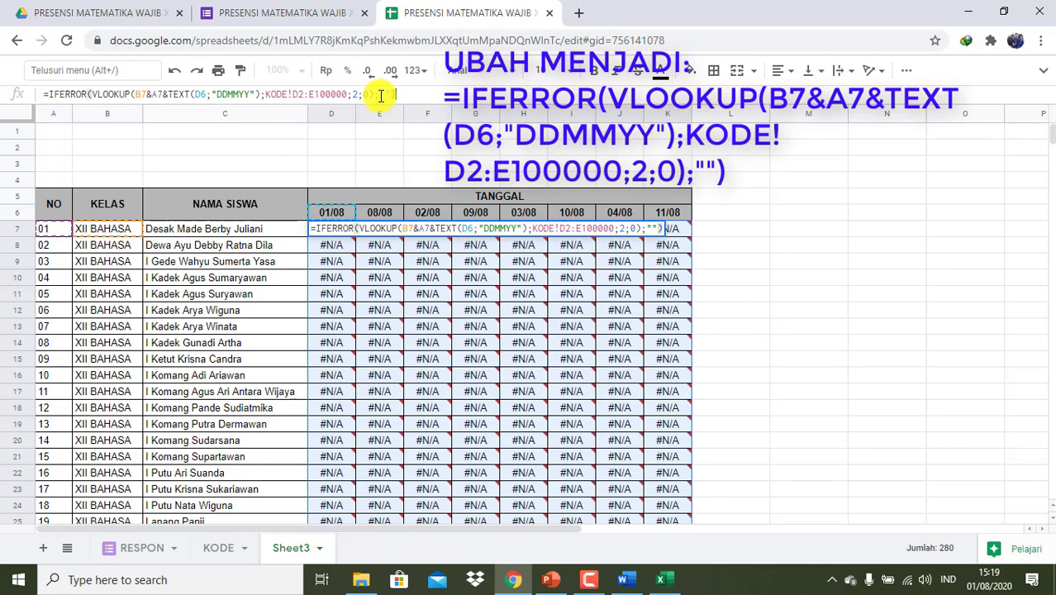
key("Return")
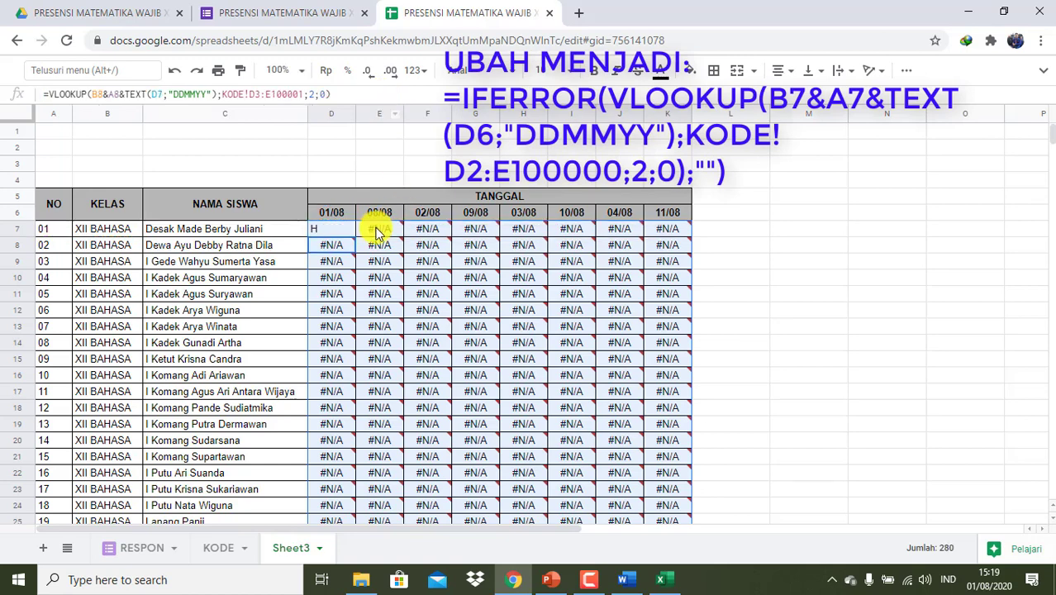
- Copy the IFERROR formula across row 7 to K7 and down to row 41
left_click(340, 229)
left_click_drag(354, 237, 679, 232)
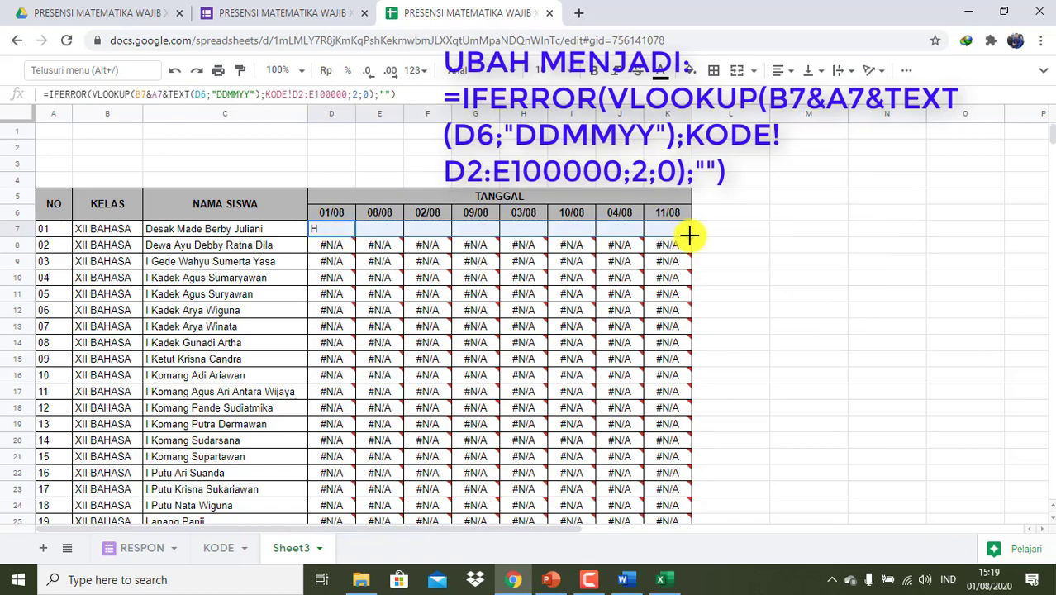
scroll(676, 446, "down", 8)
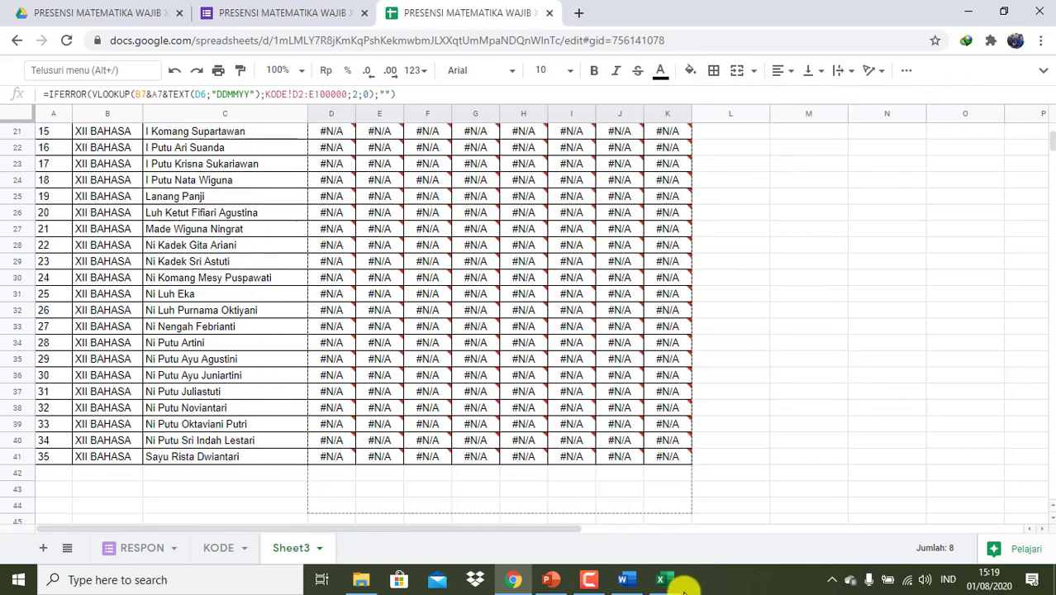
left_click_drag(730, 140, 706, 140)
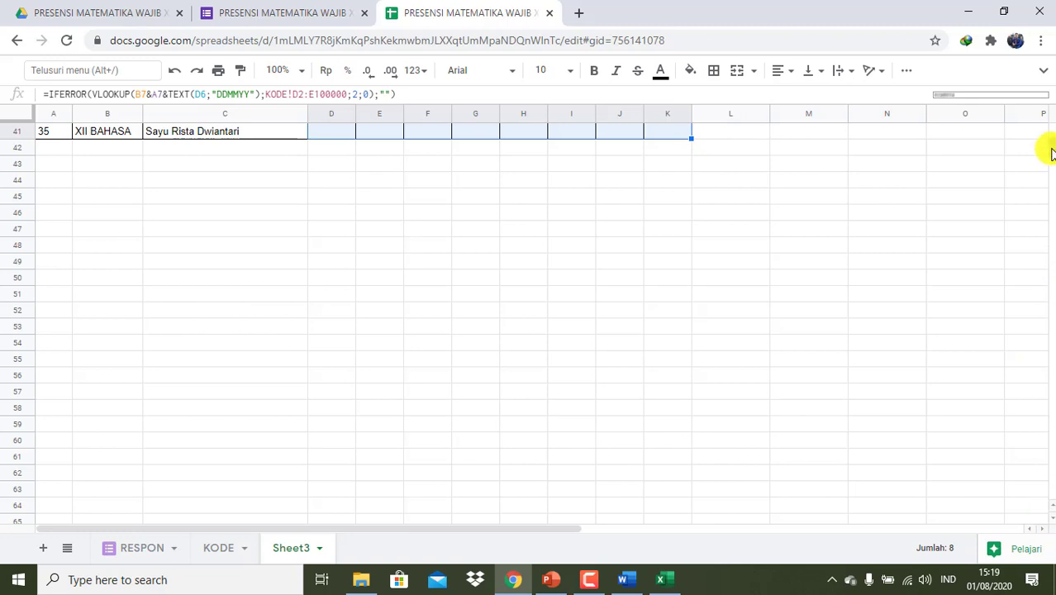
scroll(1044, 149, "up", 10)
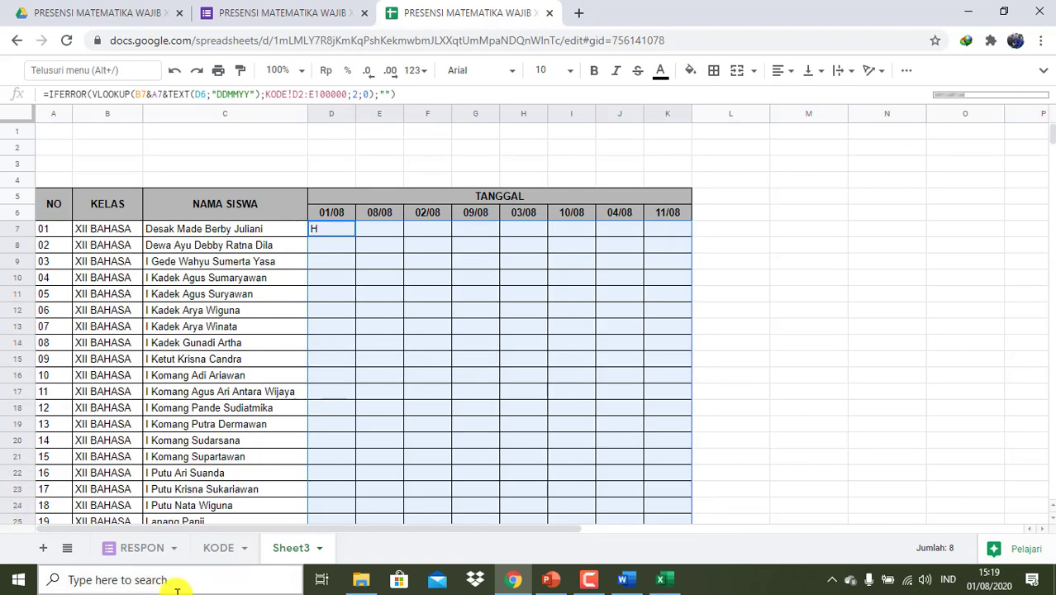
- Preview the attendance form and choose XII BAHASA as the class
left_click(147, 552)
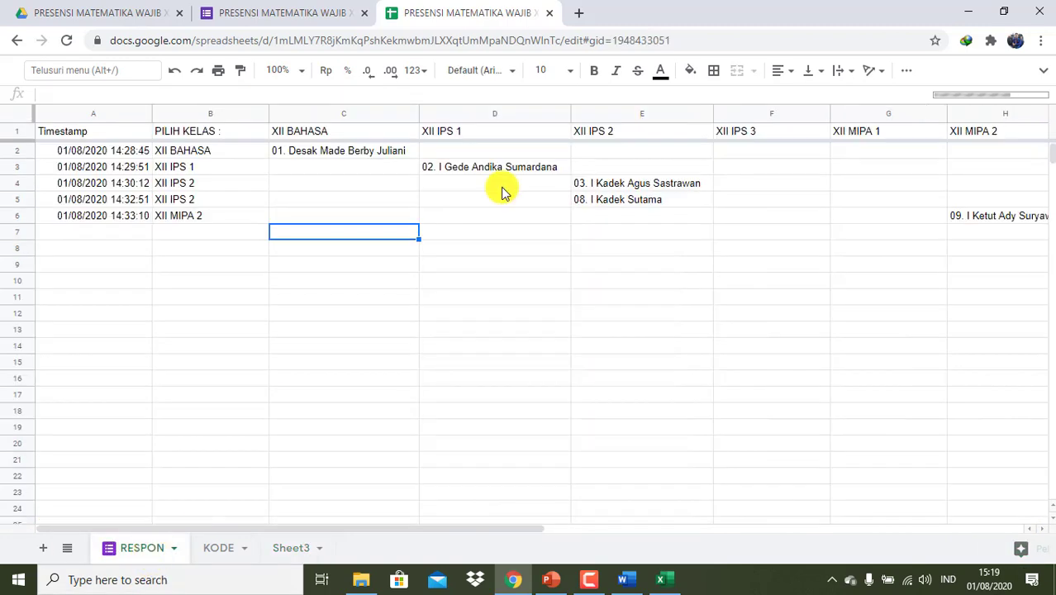
left_click(308, 8)
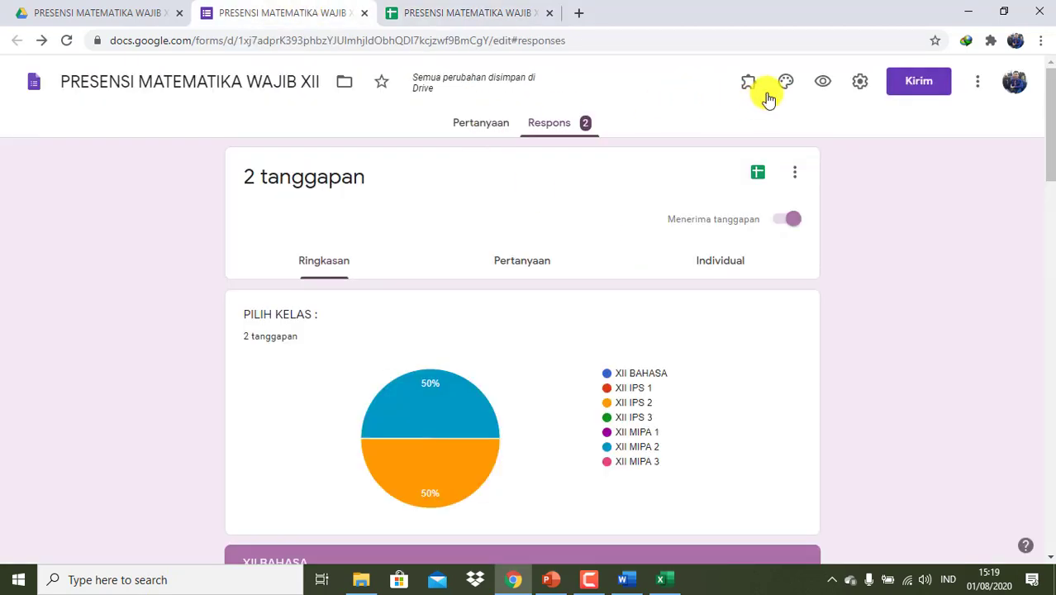
left_click(821, 80)
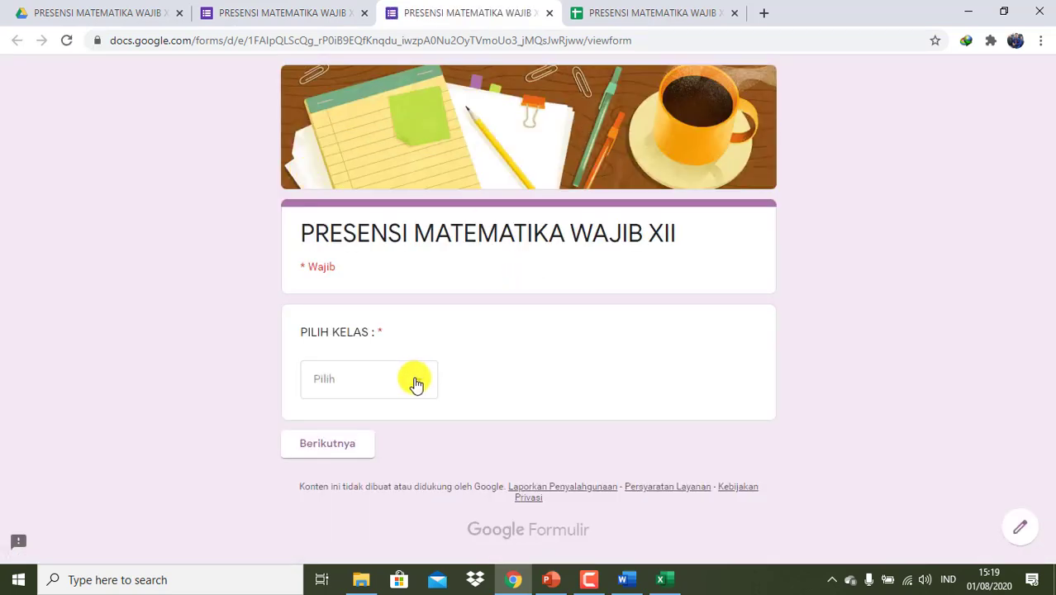
left_click(416, 384)
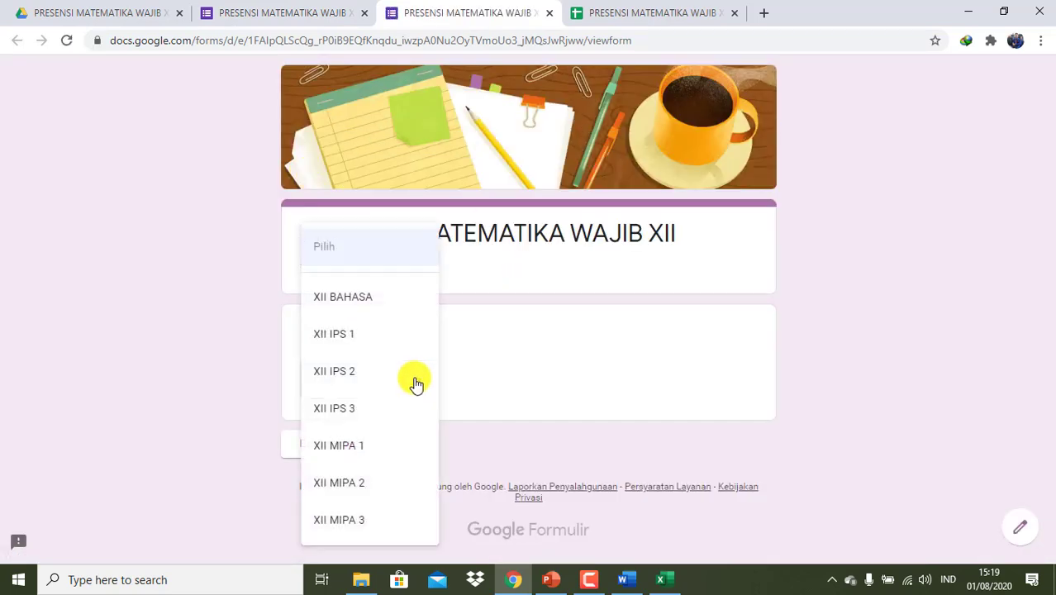
left_click(373, 302)
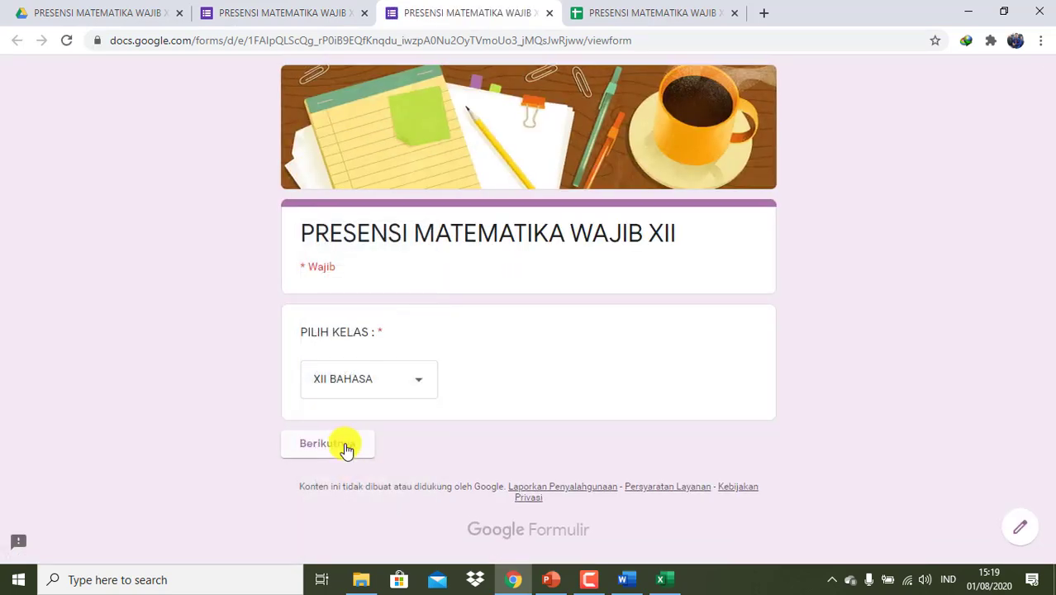
left_click(340, 443)
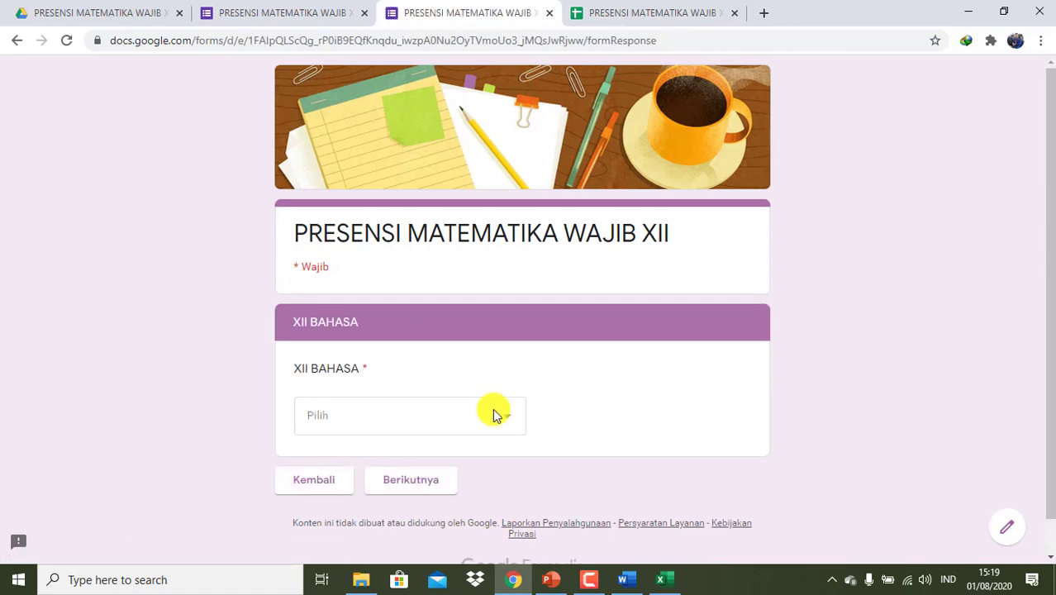
- Submit a response for student 03 with attendance code I
left_click(494, 417)
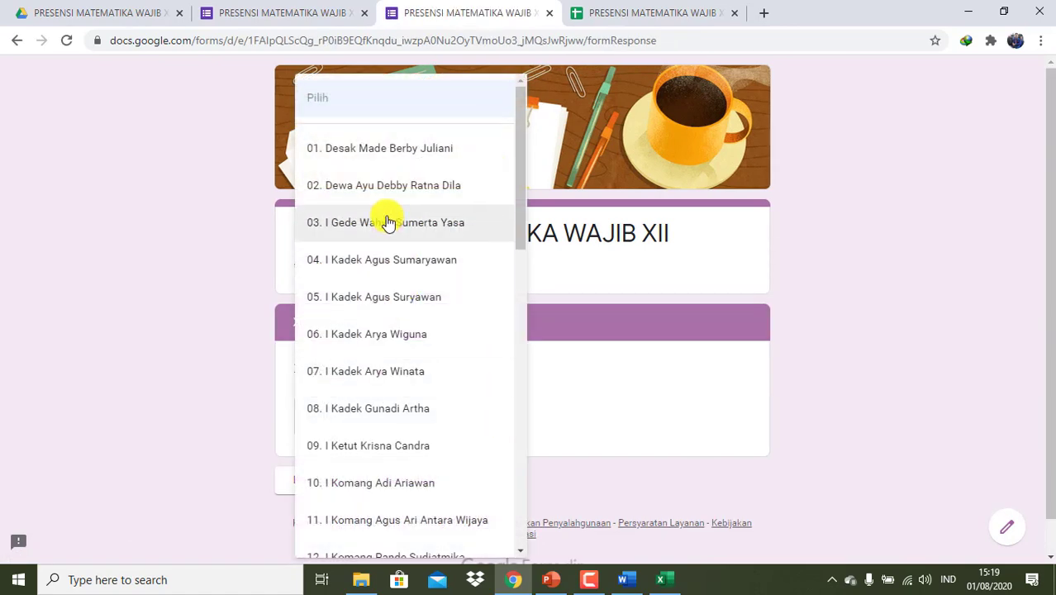
left_click(385, 220)
left_click(401, 481)
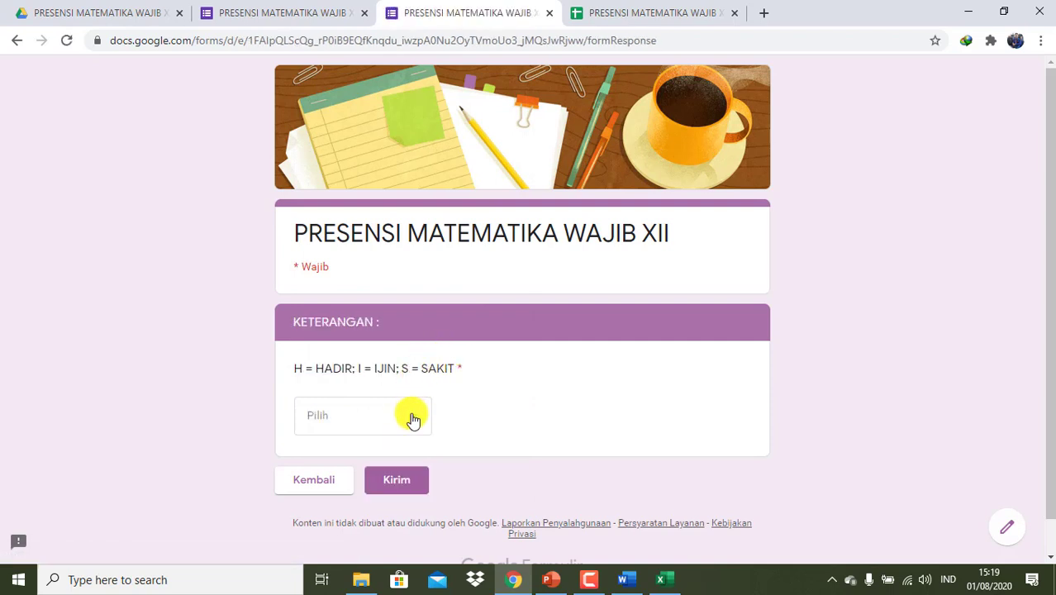
left_click(413, 417)
left_click(348, 485)
left_click(415, 483)
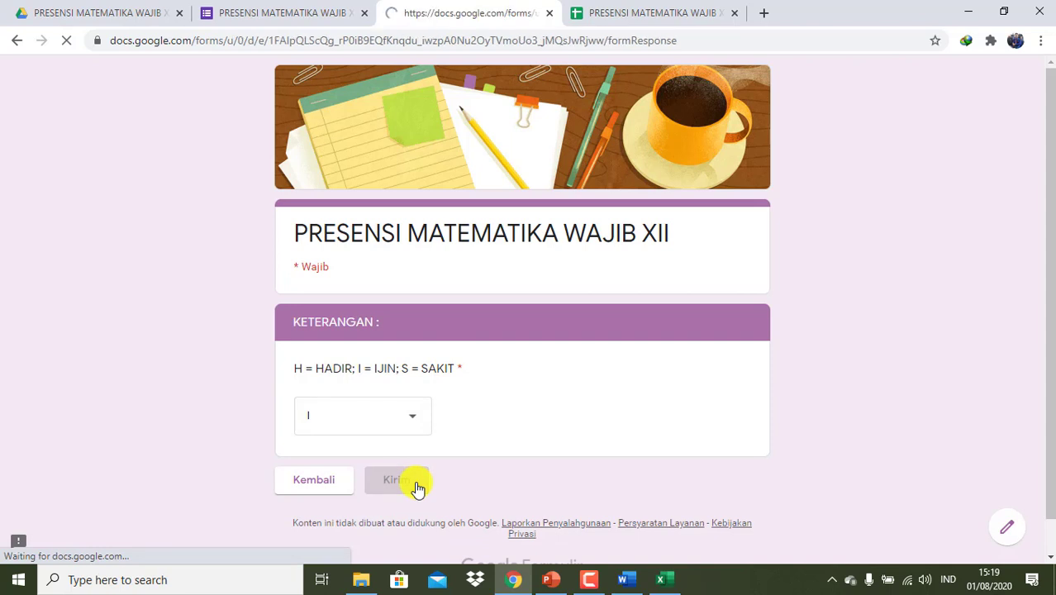
left_click(615, 16)
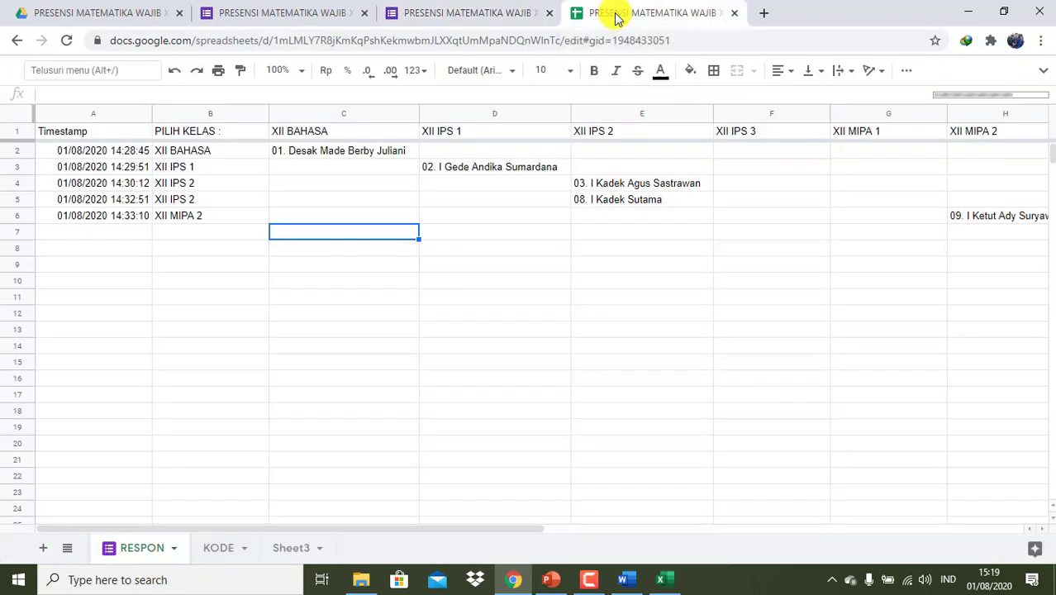
- Reload the spreadsheet and check that KODE row 7 holds student 03's I response
left_click(280, 553)
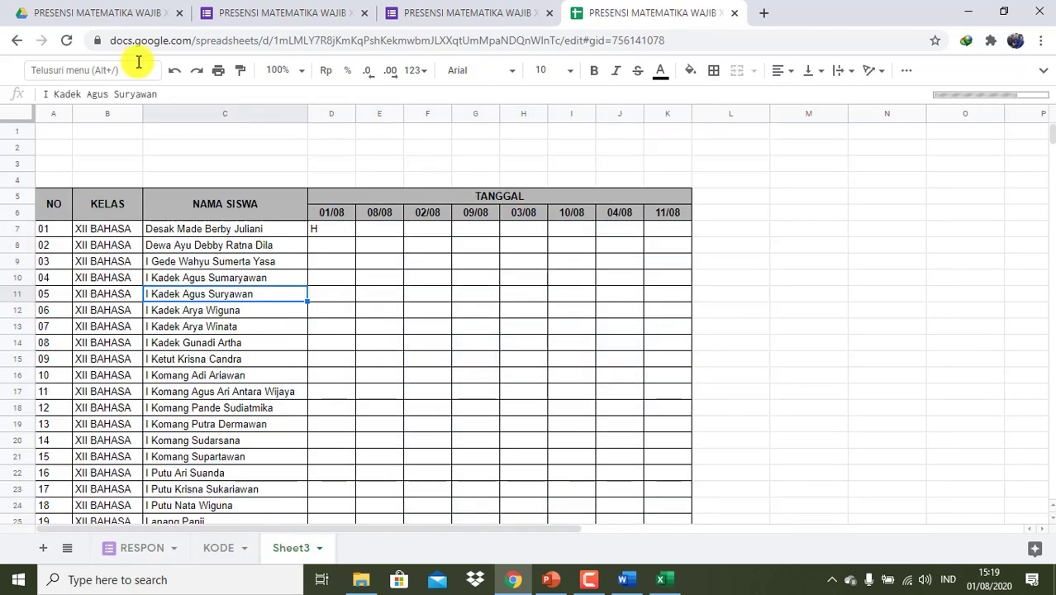
left_click(69, 41)
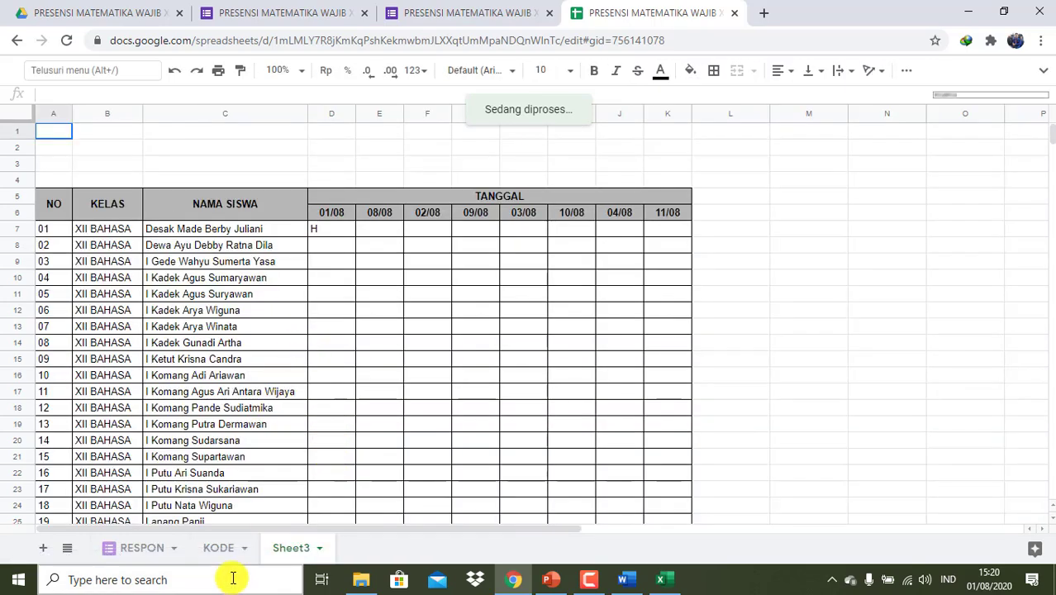
left_click(229, 549)
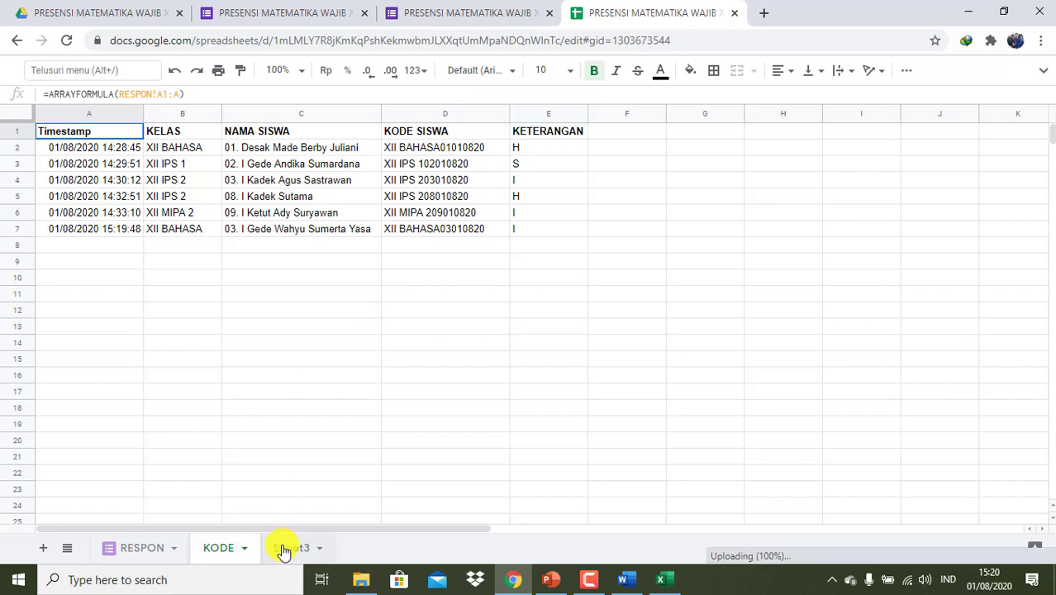
left_click(284, 548)
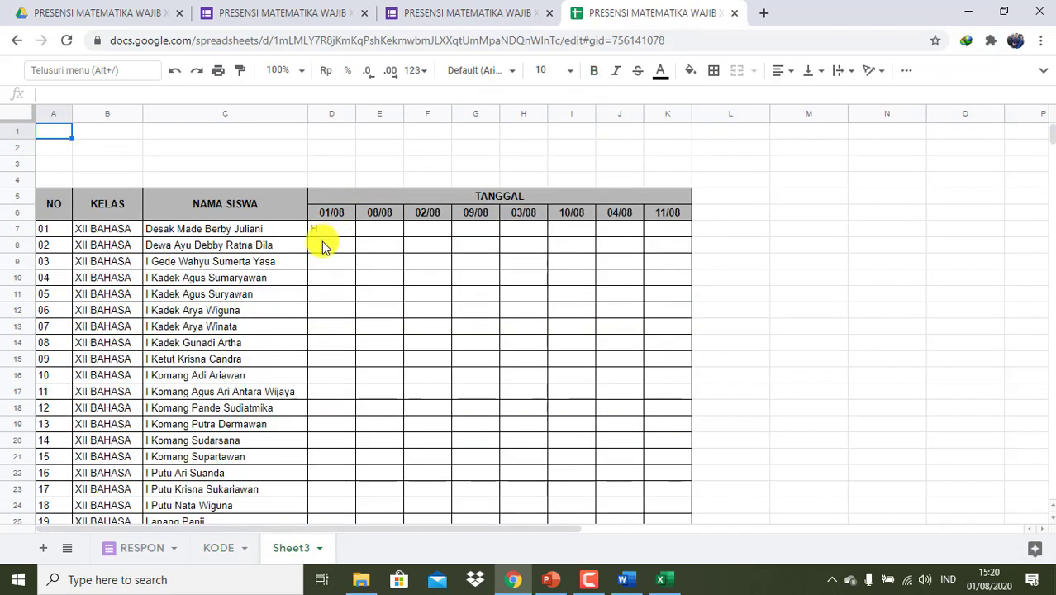
left_click(320, 248)
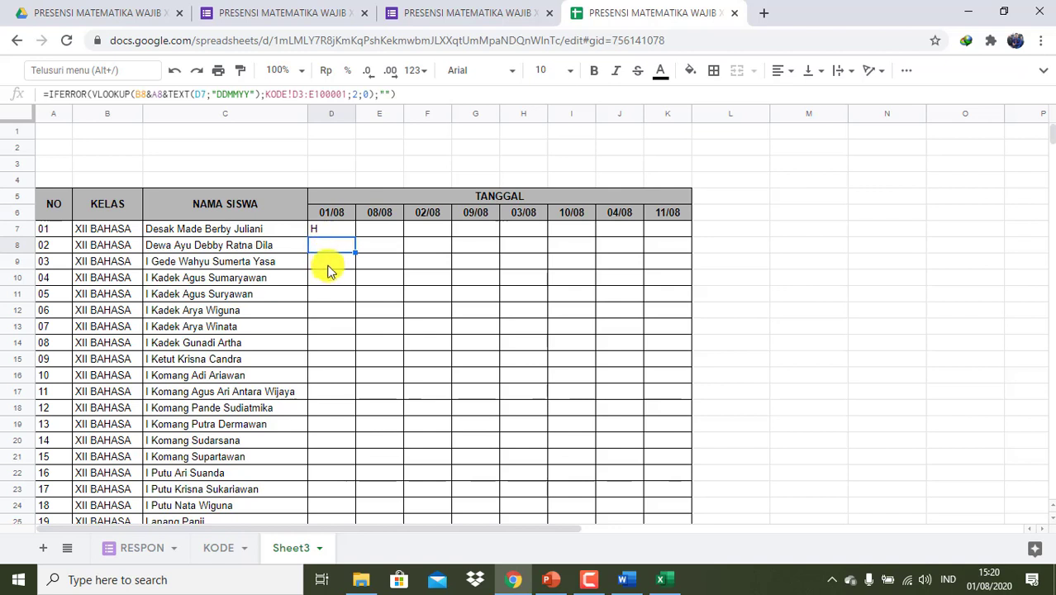
left_click(326, 265)
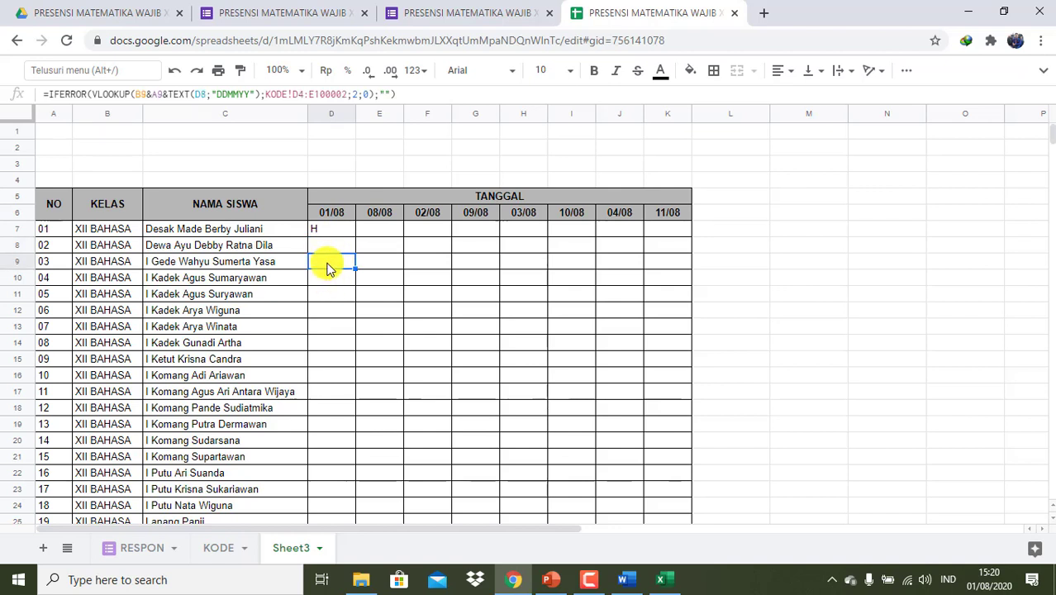
left_click(337, 231)
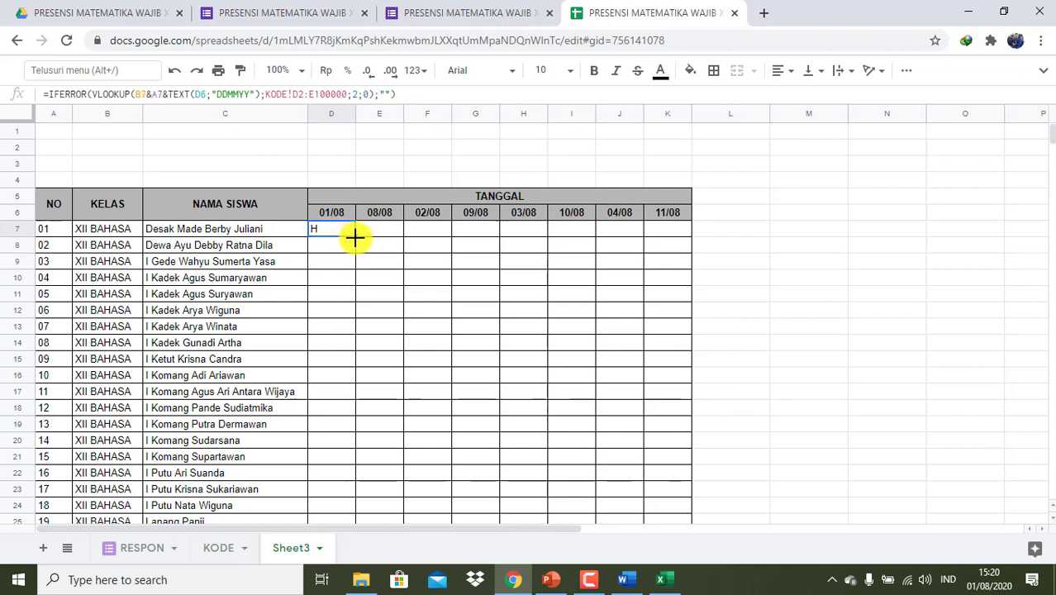
left_click_drag(355, 238, 351, 272)
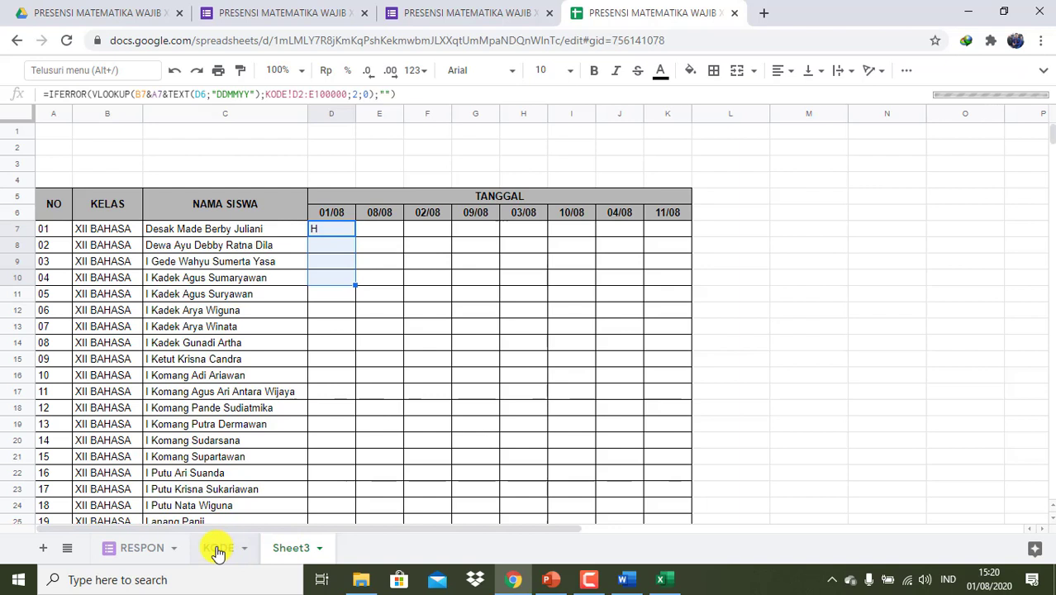
left_click(339, 247)
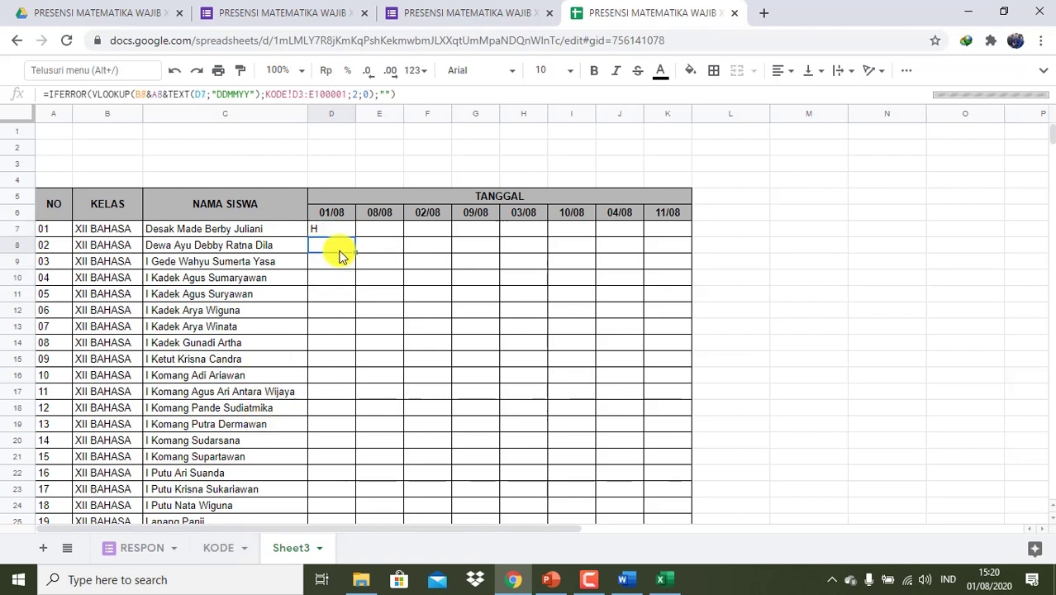
left_click(132, 94)
key("Tab")
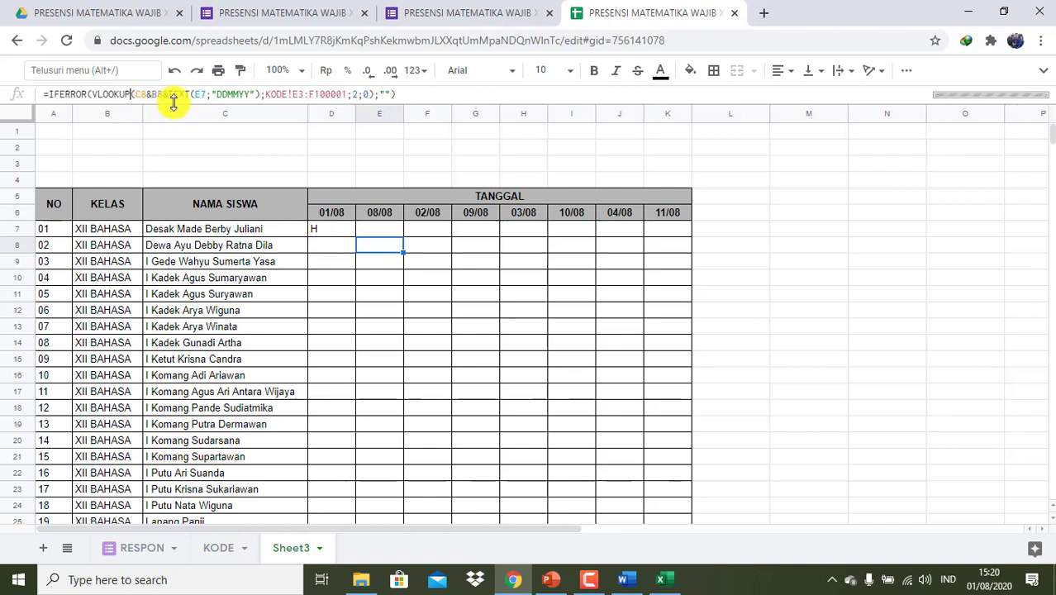
key("shift+Tab")
- Lock D8's key references as $B8, $A8 and $D$7
double_click(136, 94)
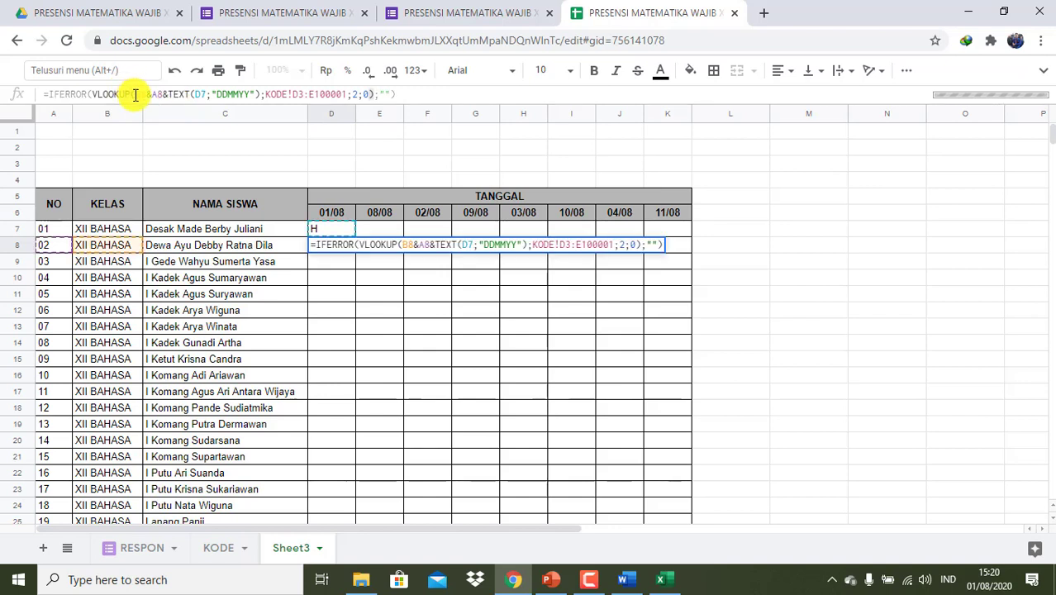
type("$B8")
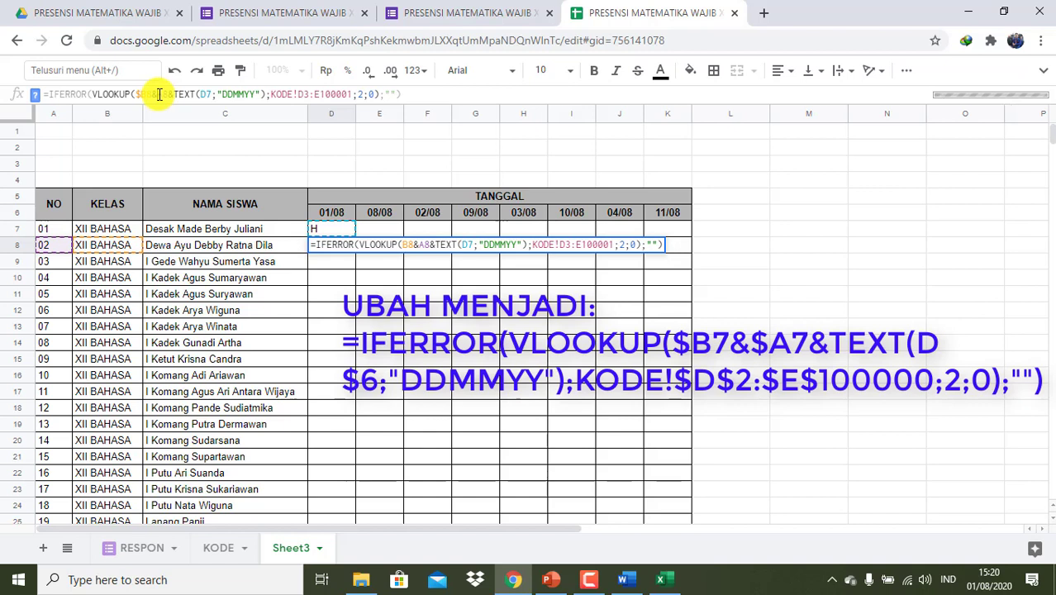
left_click(161, 94)
type("$")
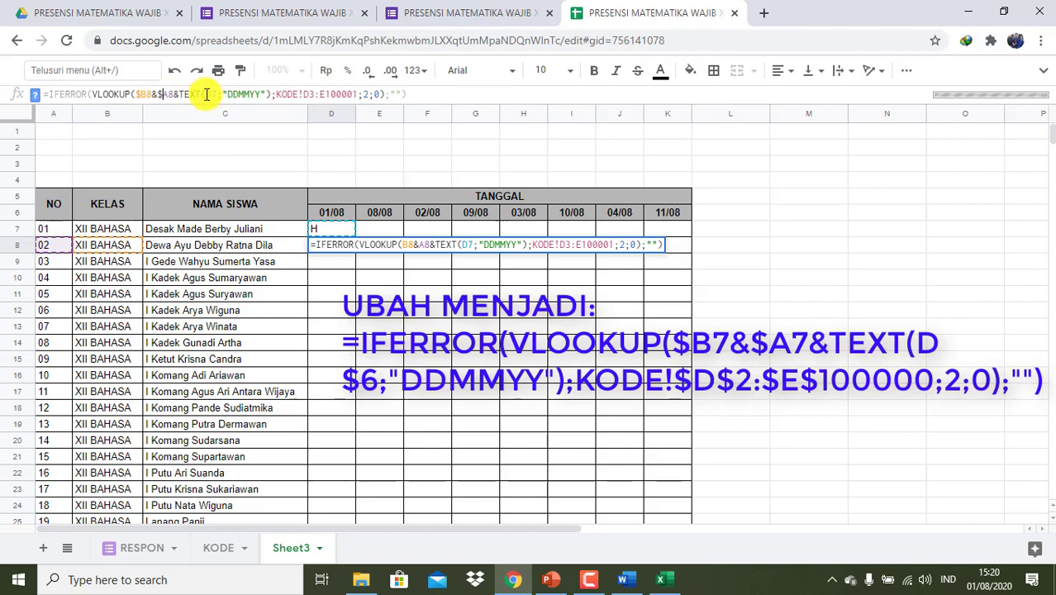
left_click(206, 94)
type("$")
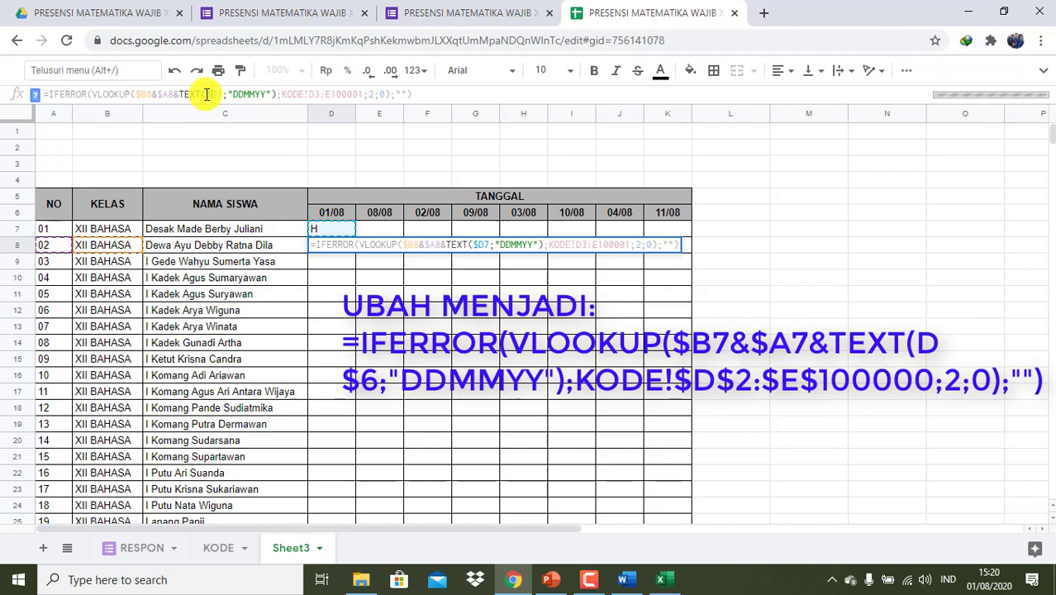
key("Right")
type("$")
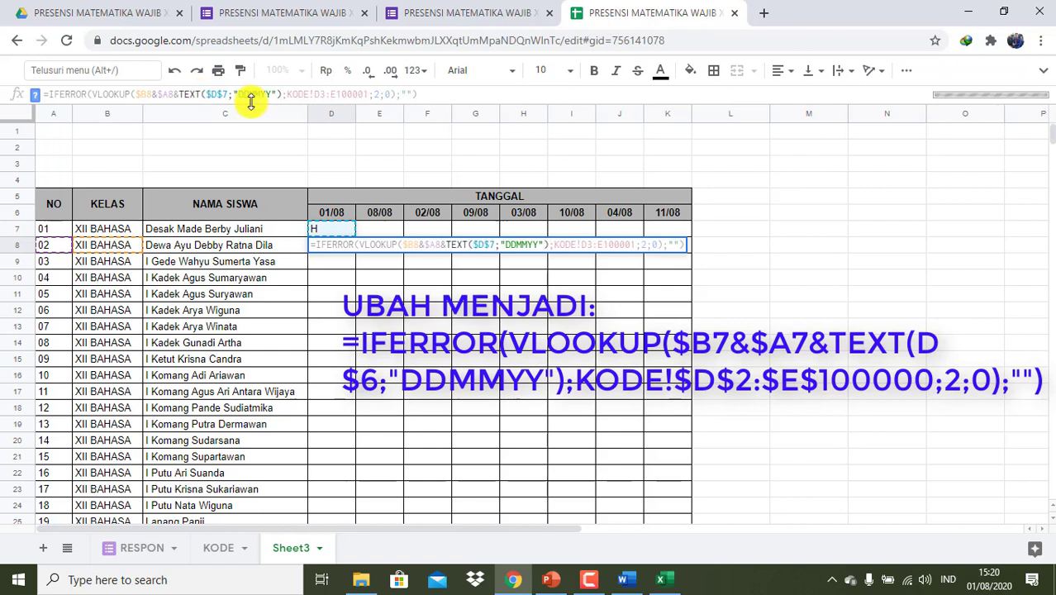
- Make D8's lookup range absolute as KODE!$D$3:$E$100001 and commit the formula
left_click(315, 94)
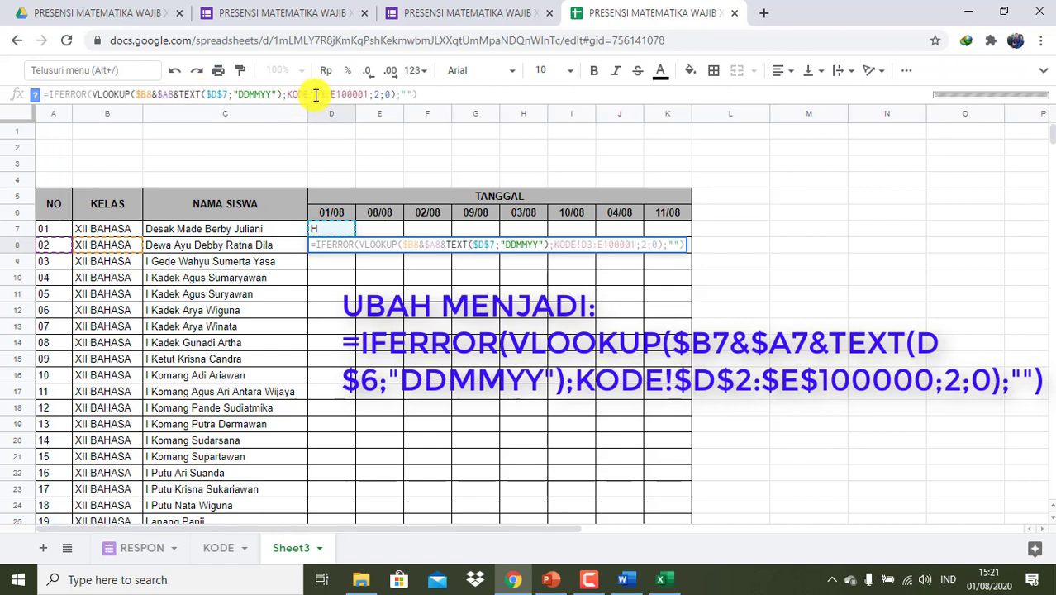
type("$")
key("Right")
type("$")
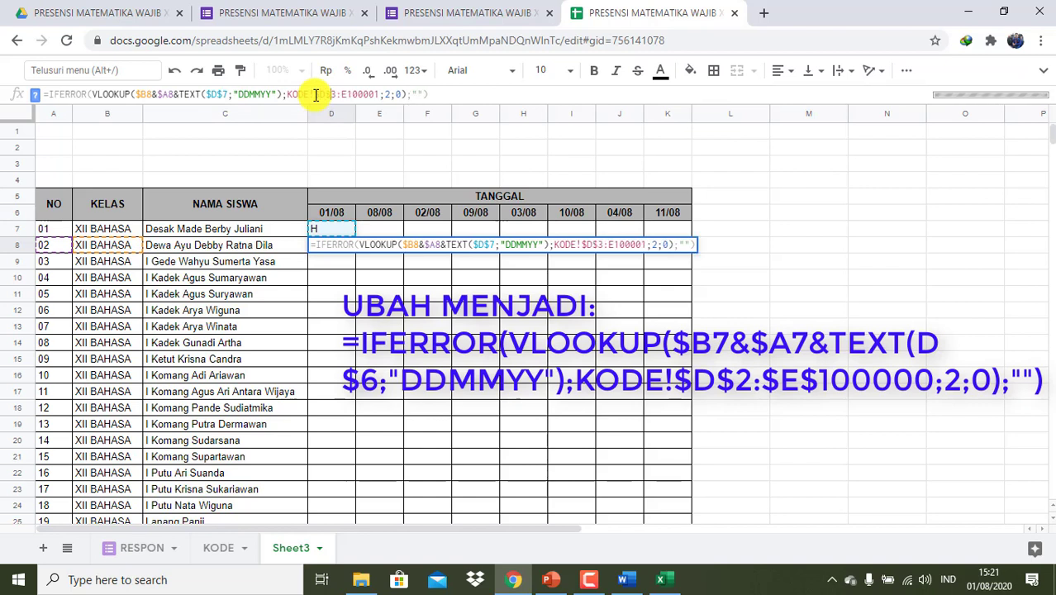
key("Right")
key("Right")
type("$")
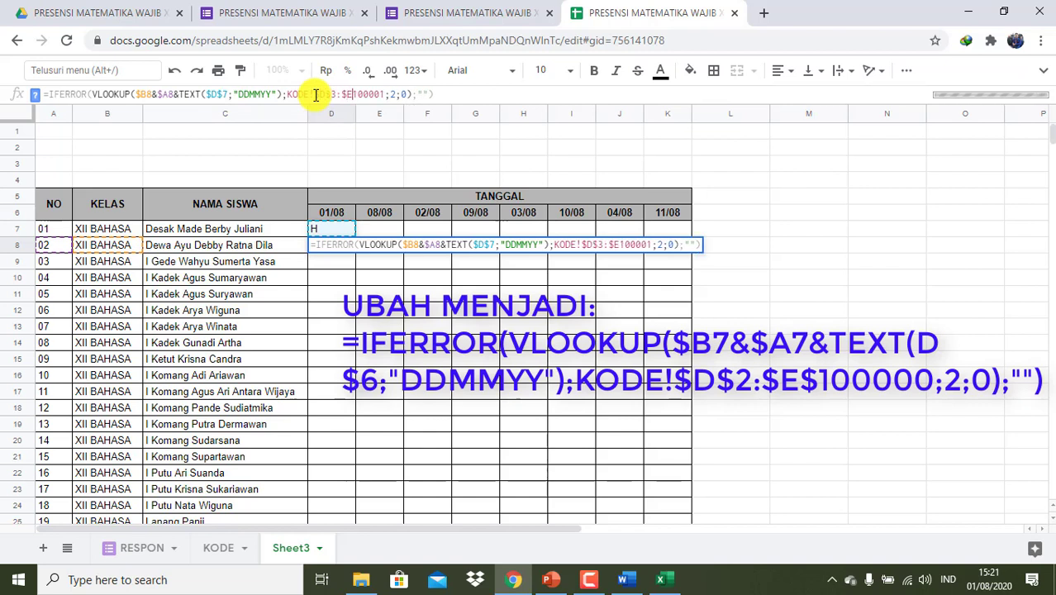
key("Right")
type("$")
key("Return")
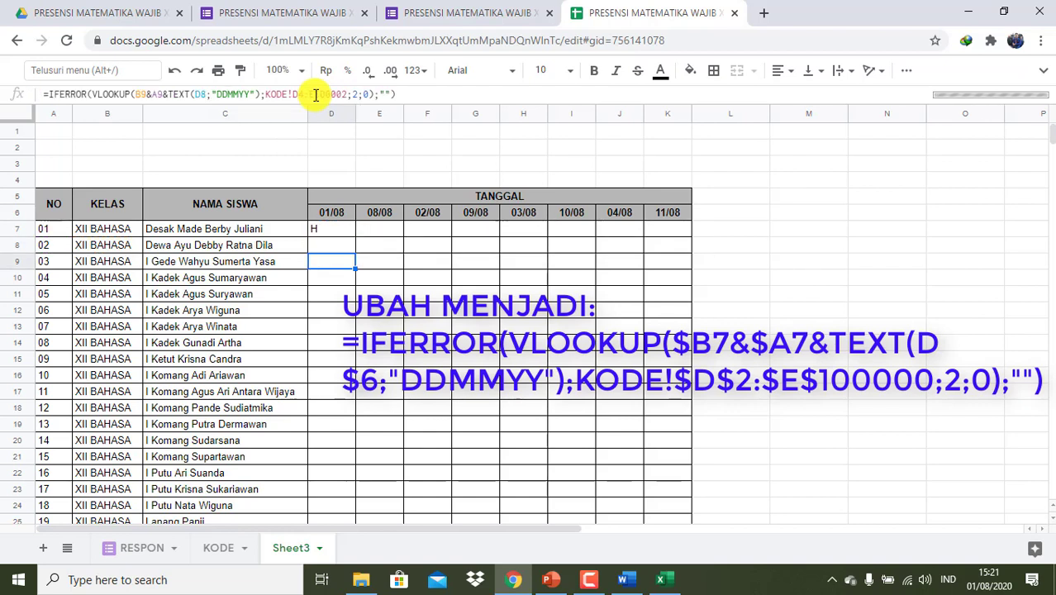
key("Up")
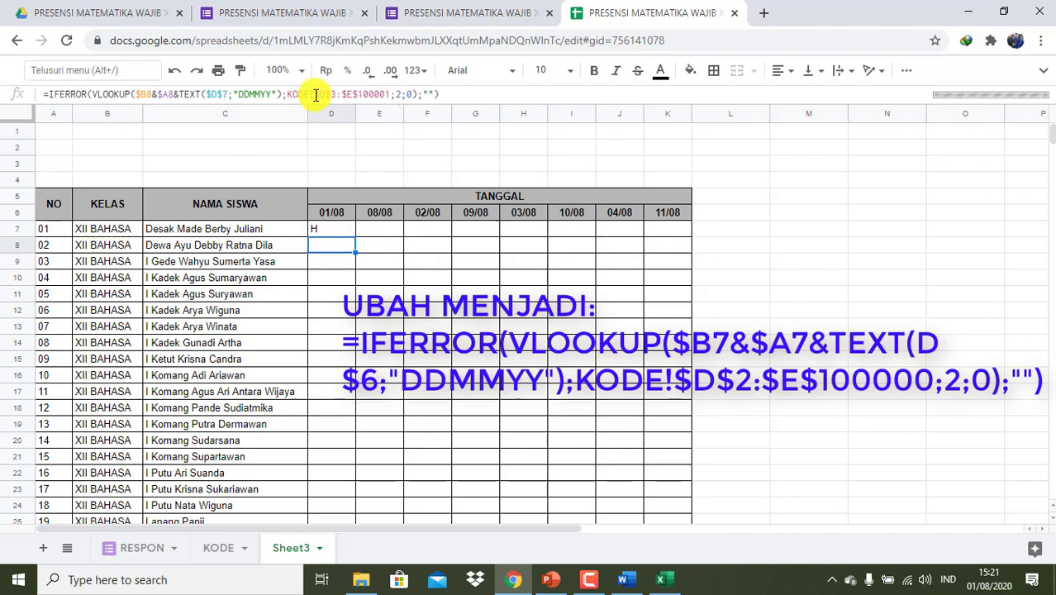
key("Up")
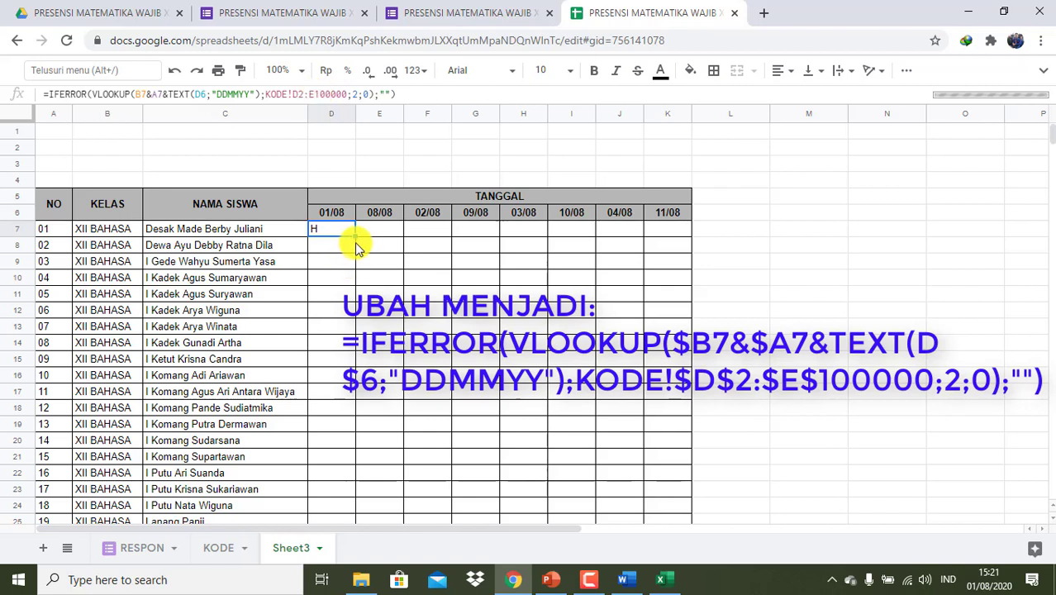
left_click_drag(354, 235, 692, 488)
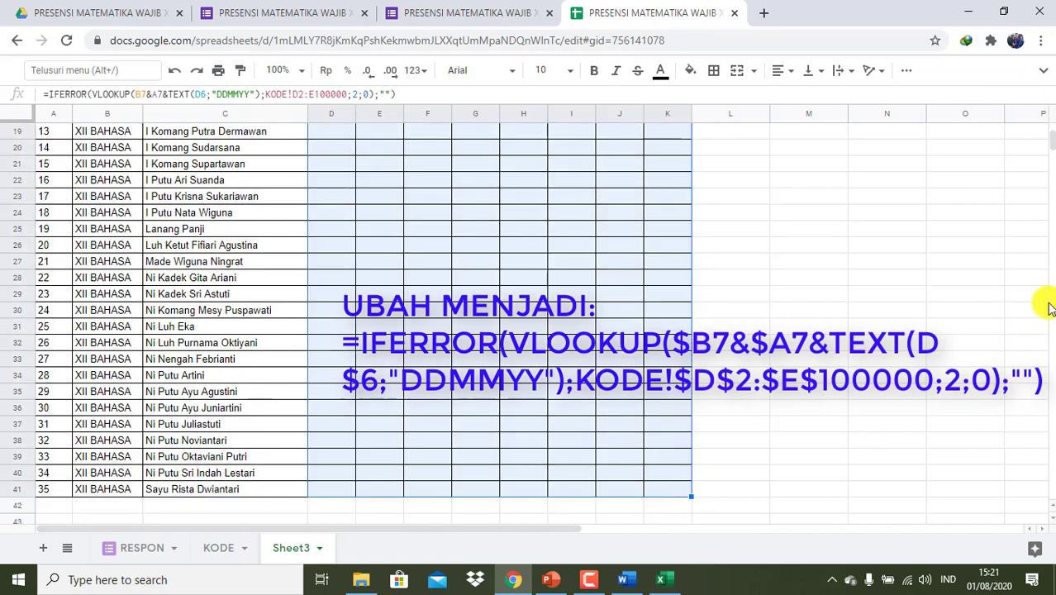
left_click_drag(1051, 147, 1049, 132)
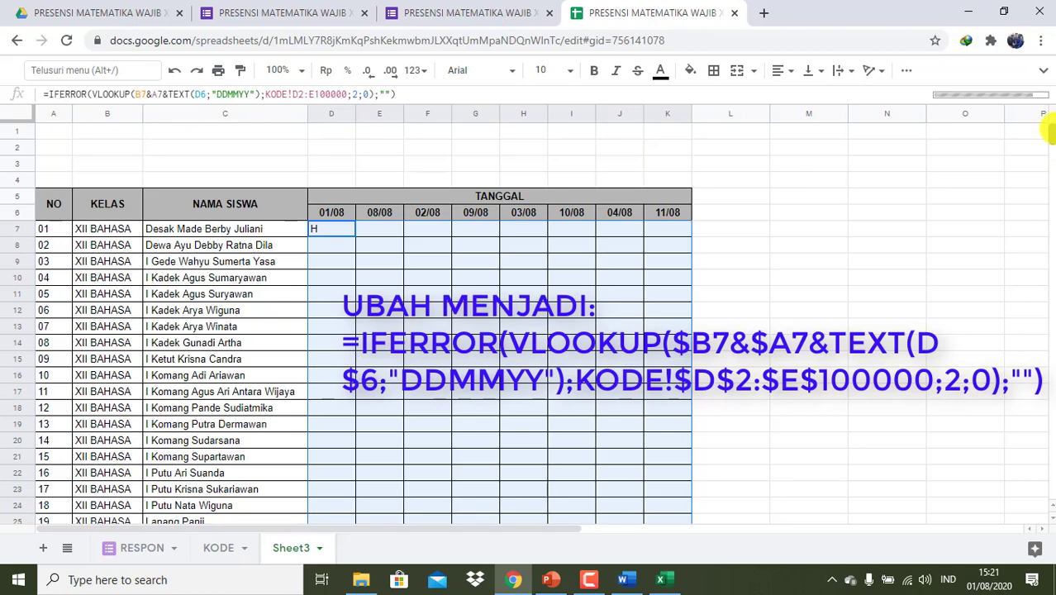
left_click(323, 278)
left_click(328, 248)
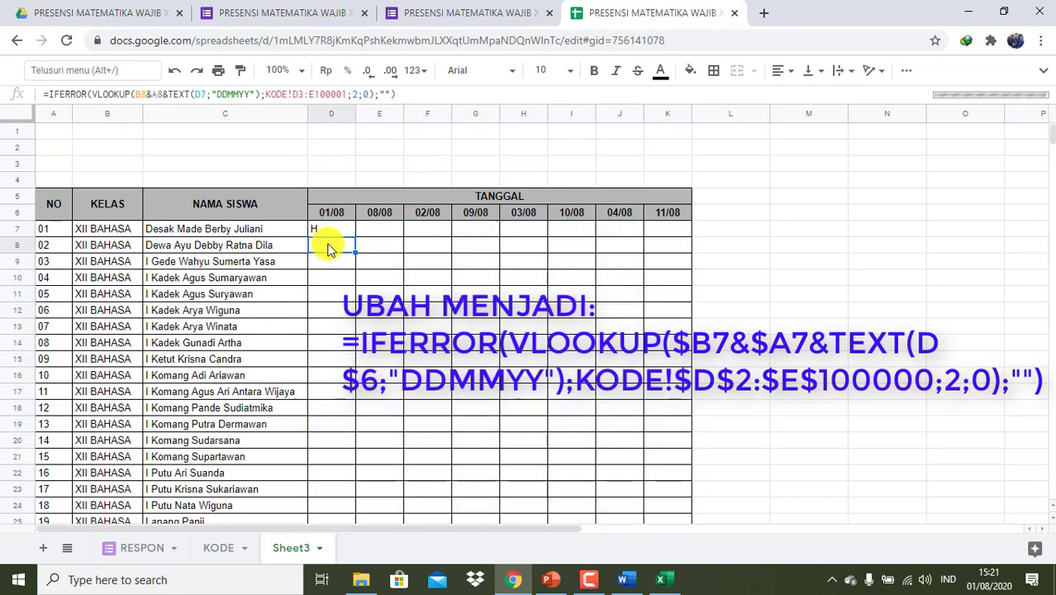
left_click(328, 232)
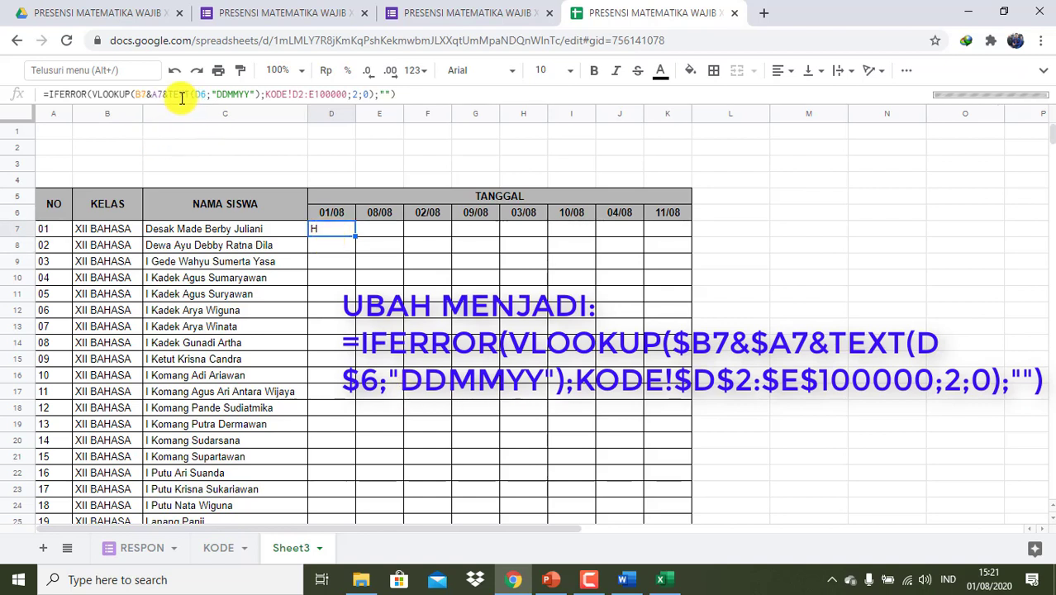
left_click(135, 94)
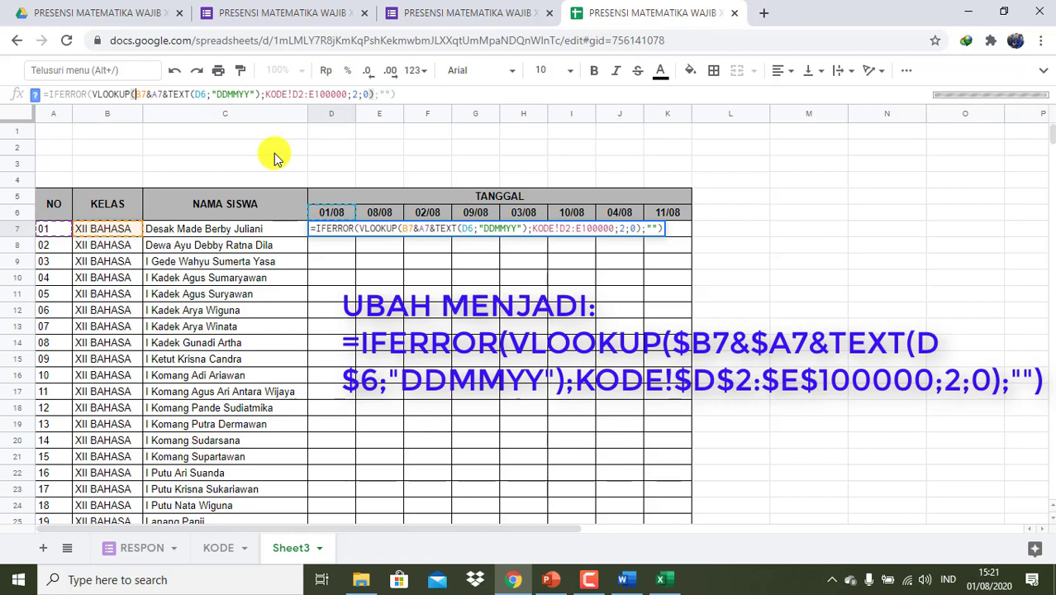
left_click(334, 264)
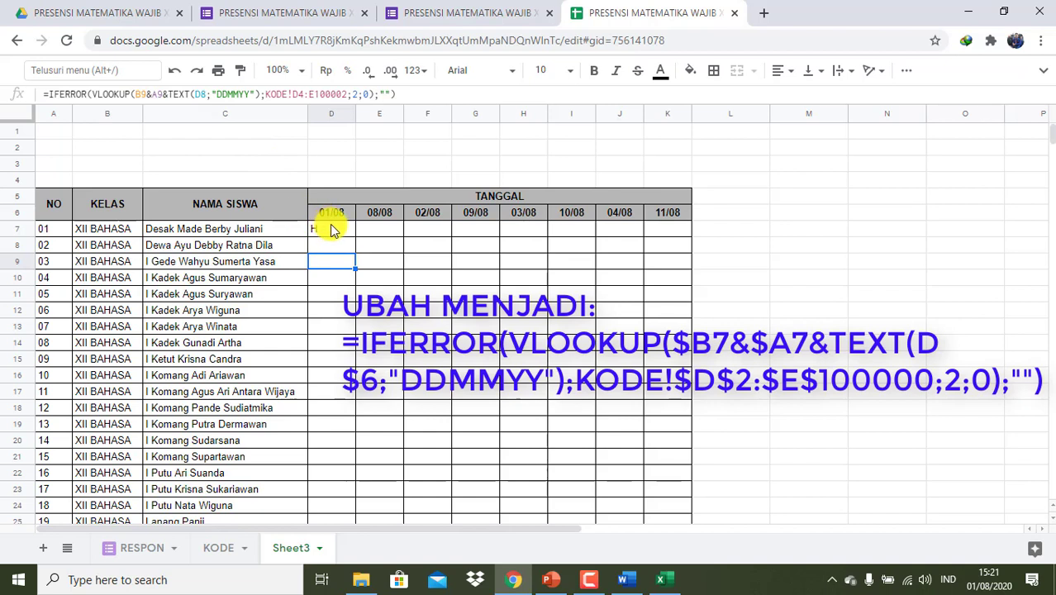
left_click(325, 232)
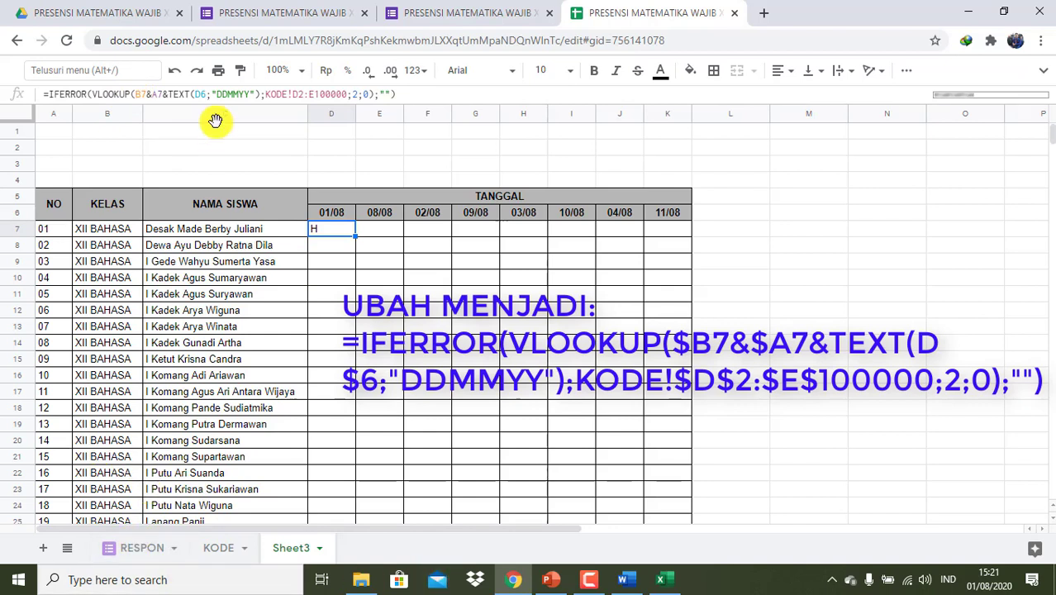
- Change D7's references to $B7, $A7, D$6 and KODE!$D$2:$E$100000
left_click(135, 93)
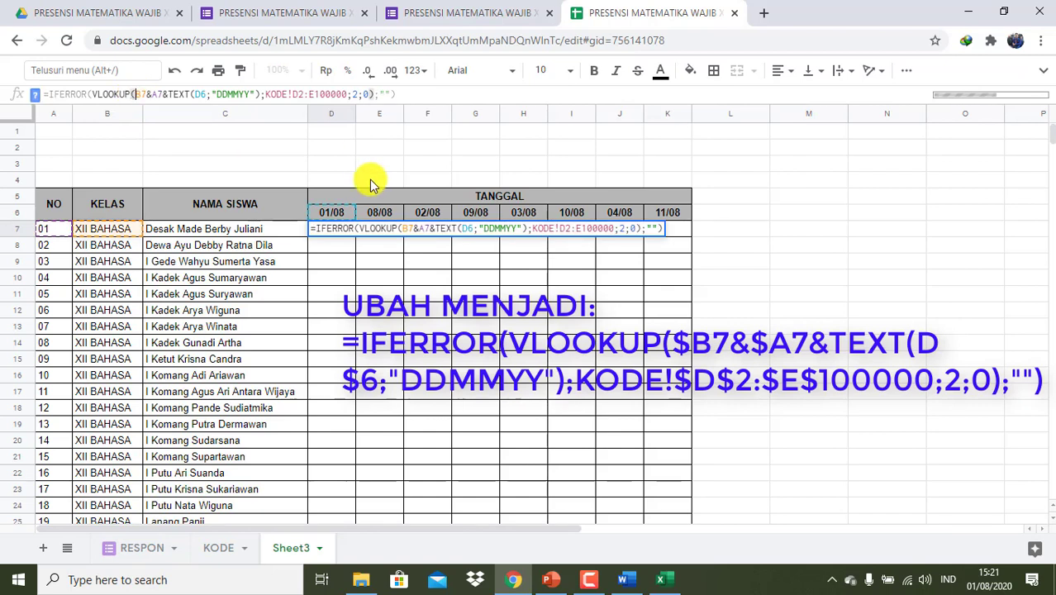
type("$")
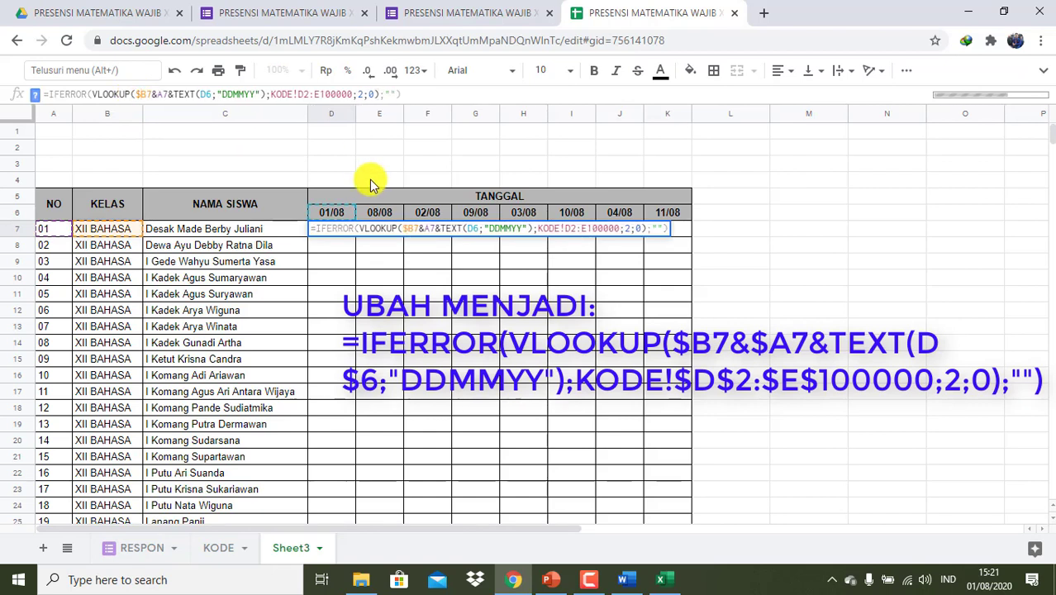
key("Right")
key("Right")
key("Right")
type("$")
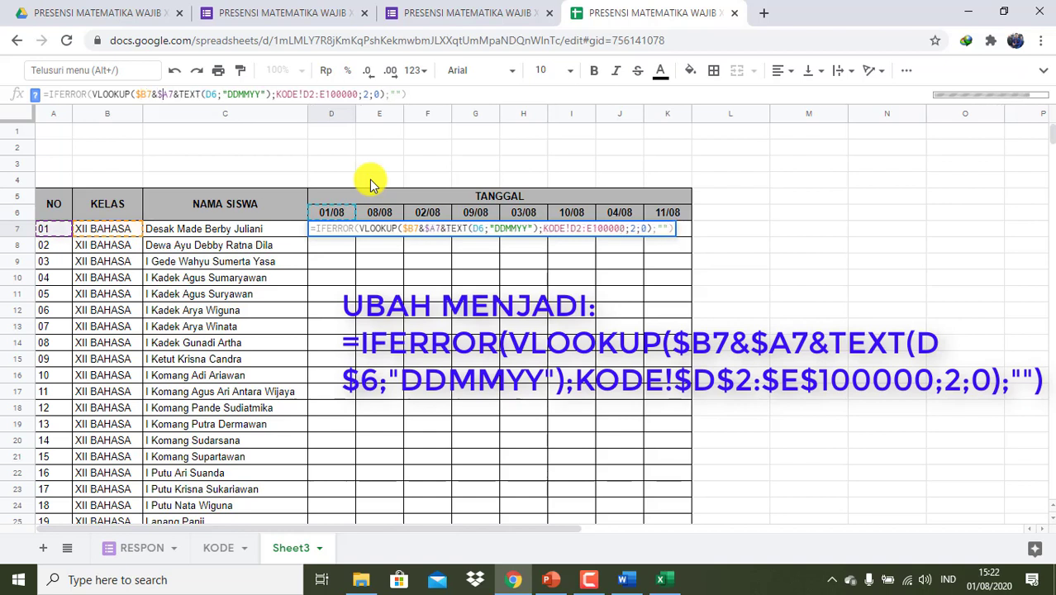
key("Right")
key("Right")
key("Right")
key("Right")
key("Right")
key("Right")
key("Right")
key("Right")
key("Right")
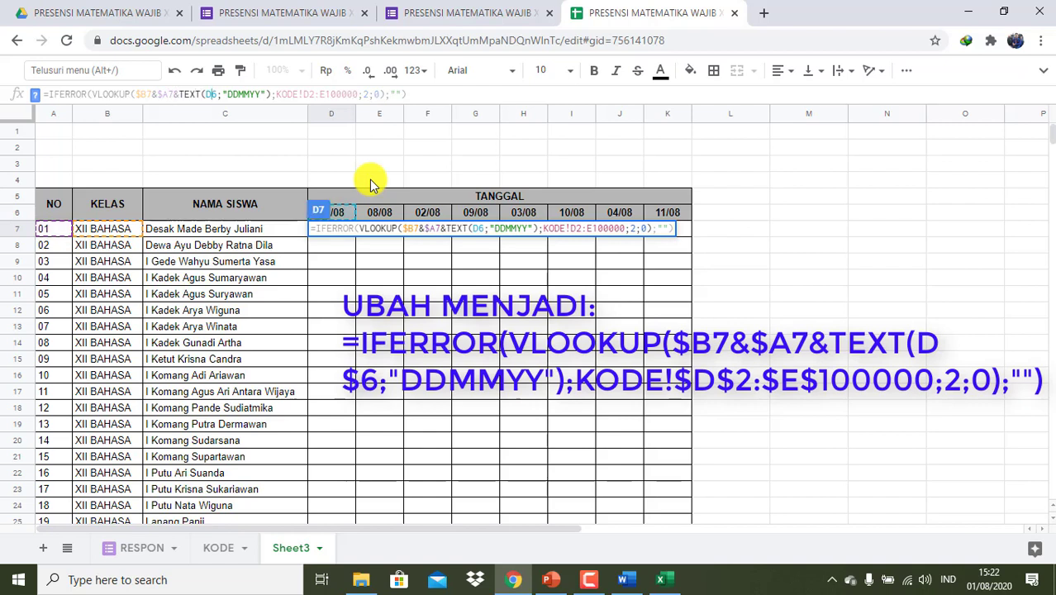
type("$")
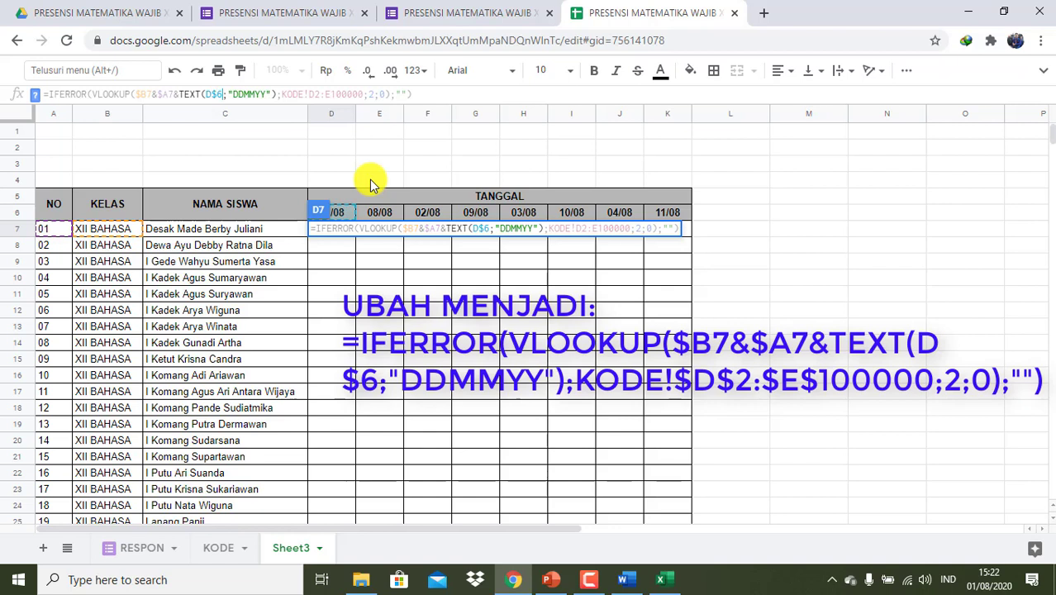
key("Right")
key("Right")
key("Right")
key("Right")
key("Right")
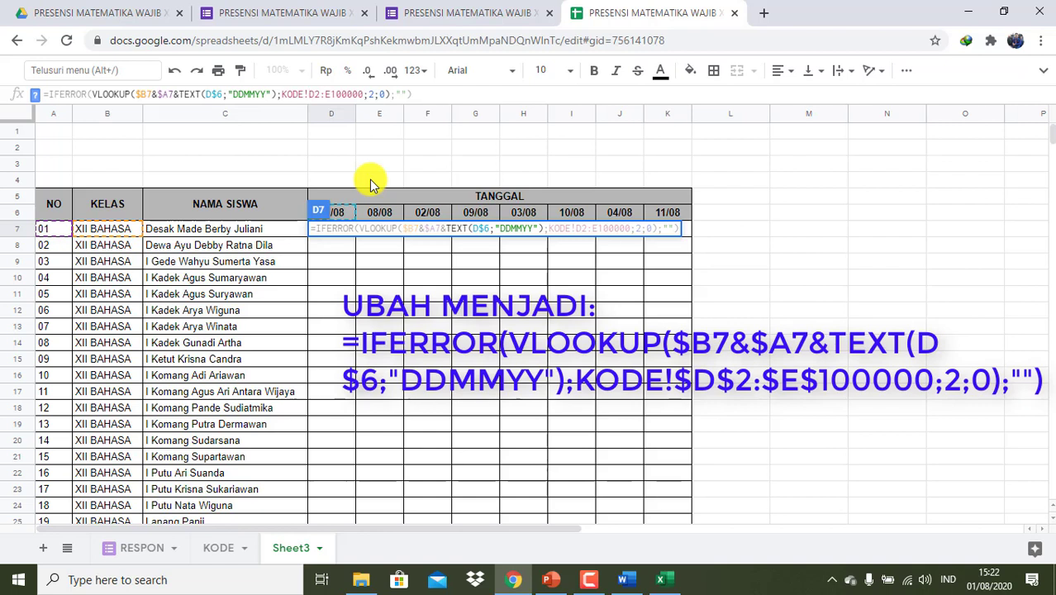
type("$D$2:")
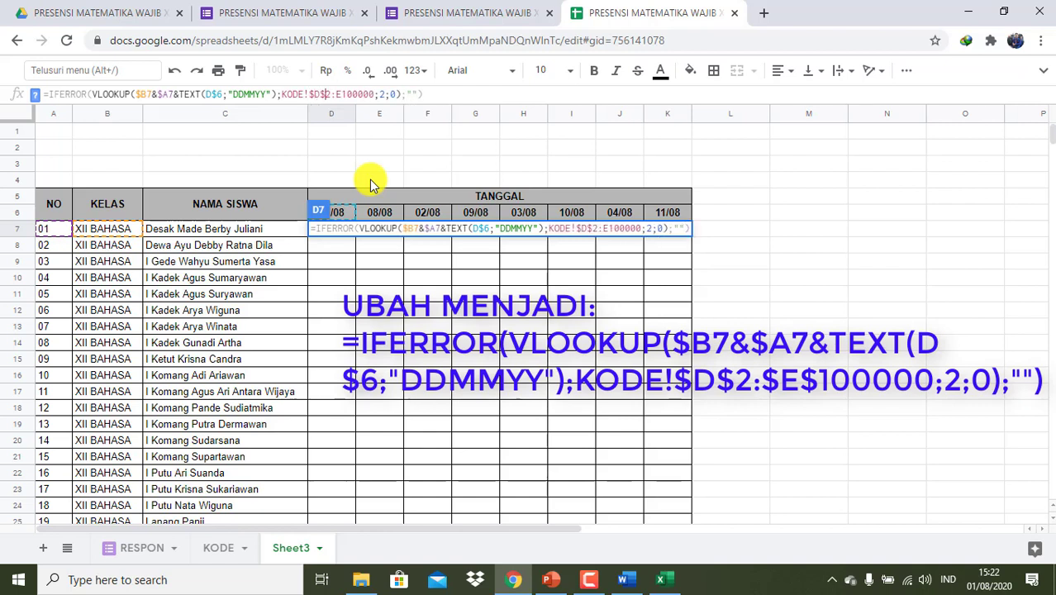
type("$E")
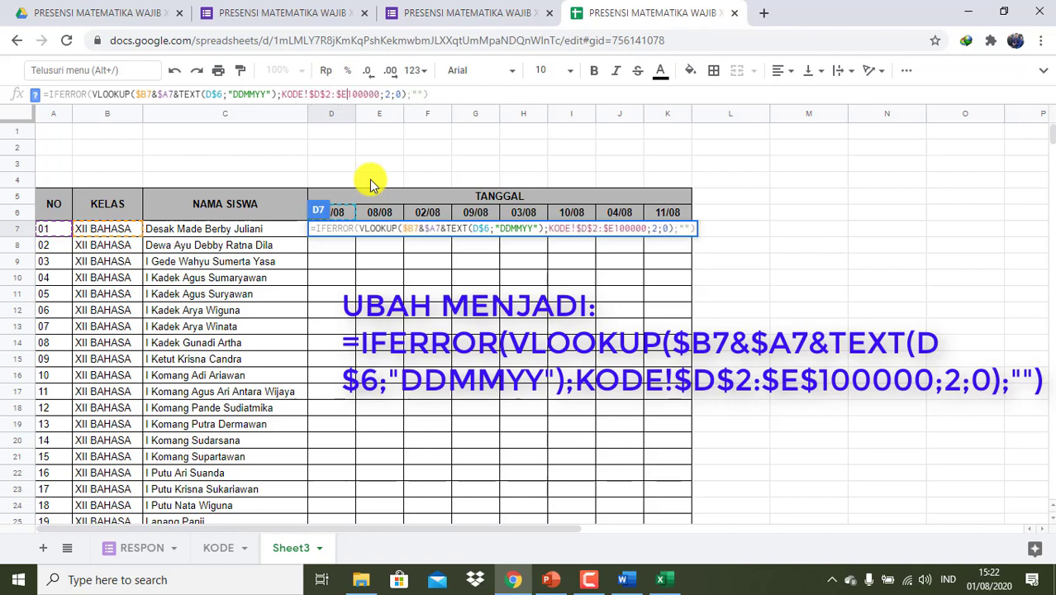
type("$")
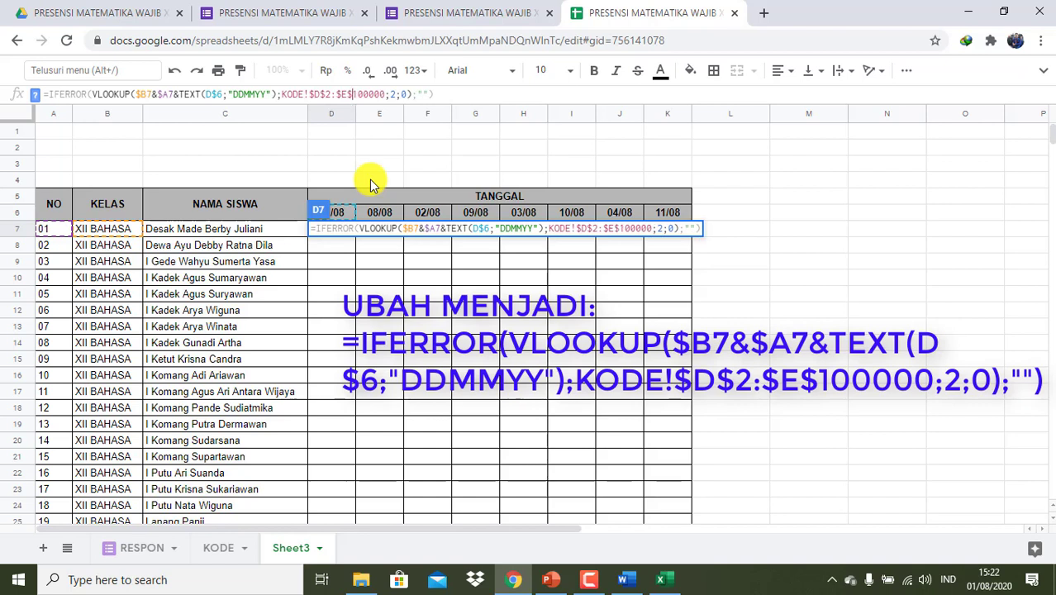
key("Return")
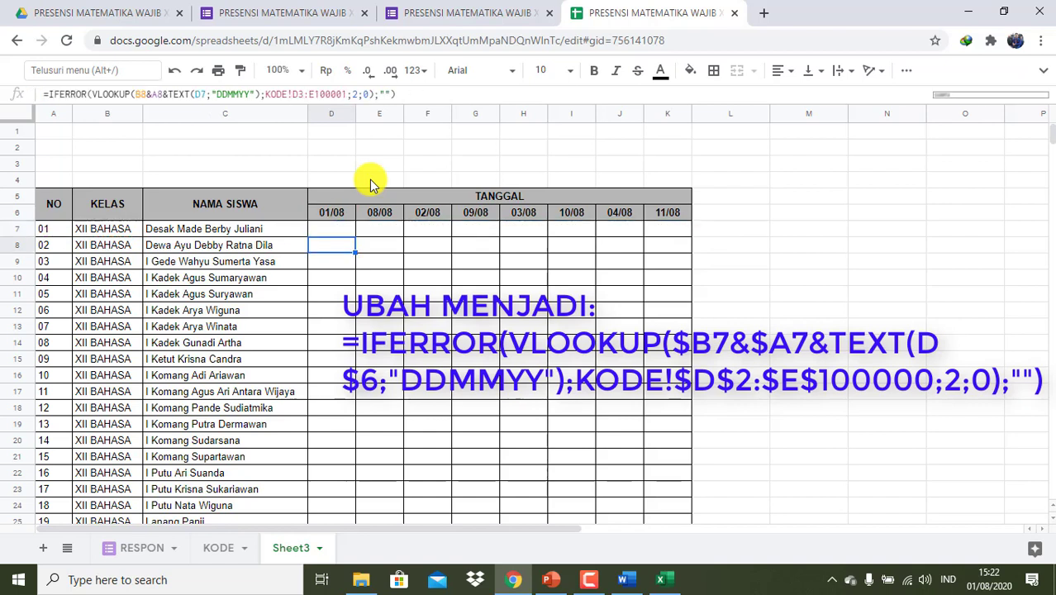
key("Up")
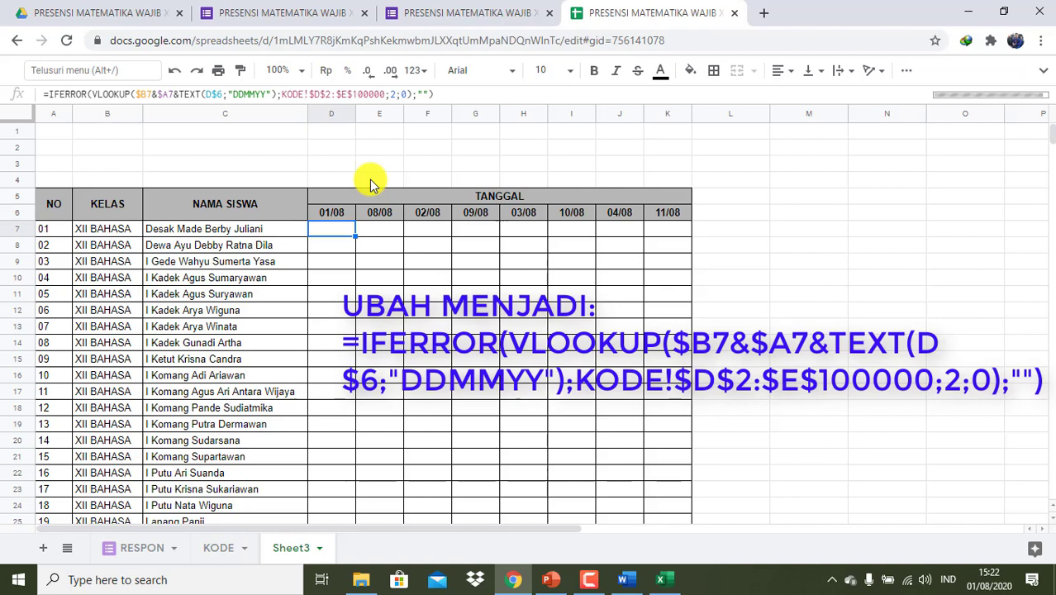
- Fill the D7 lookup formula across D7:K41 and confirm D9 now shows I for student 03
type("H")
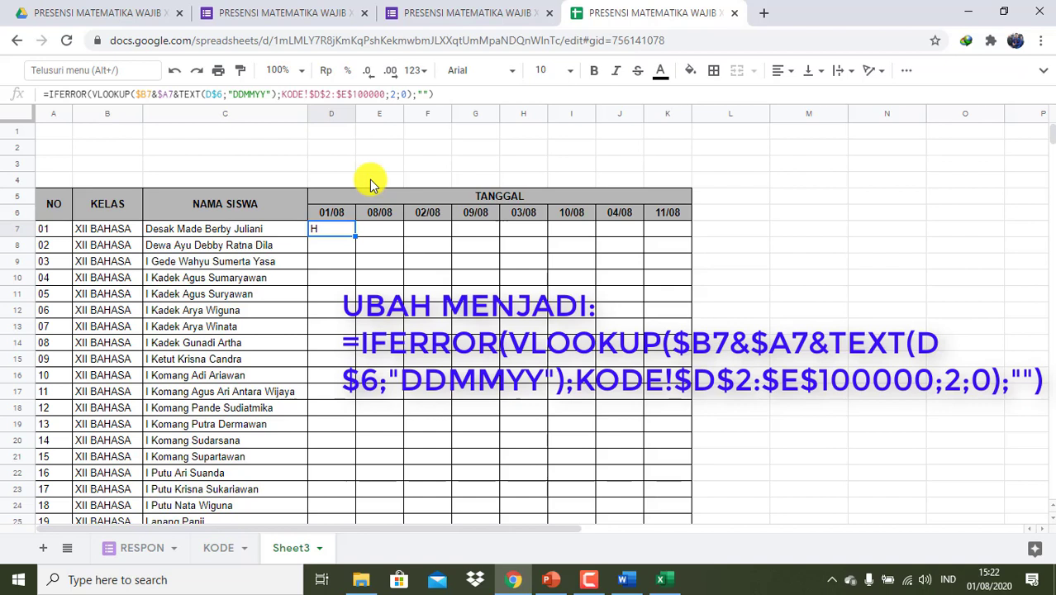
left_click(343, 295)
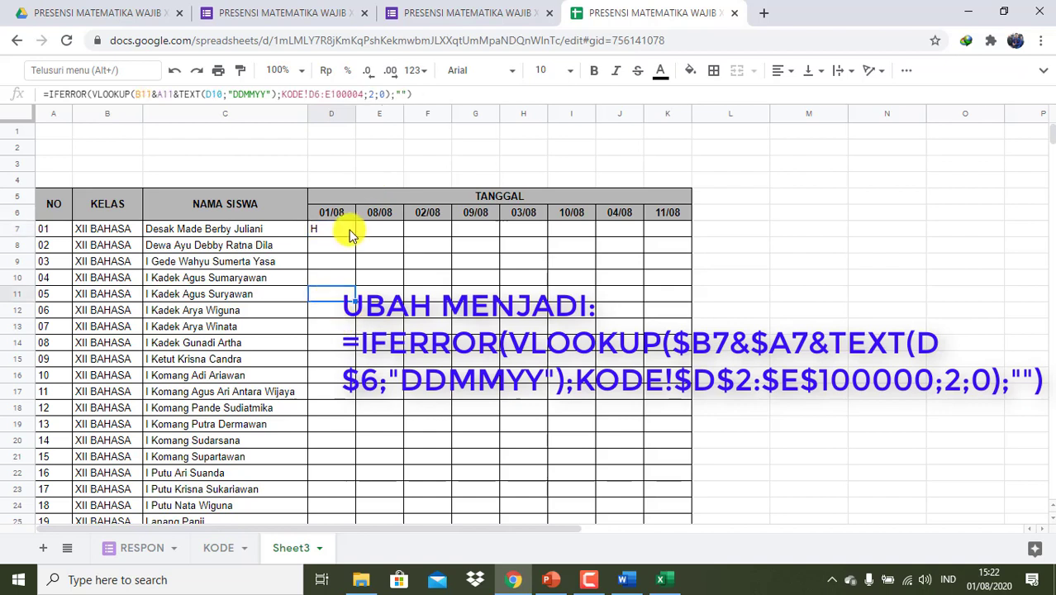
left_click(329, 261)
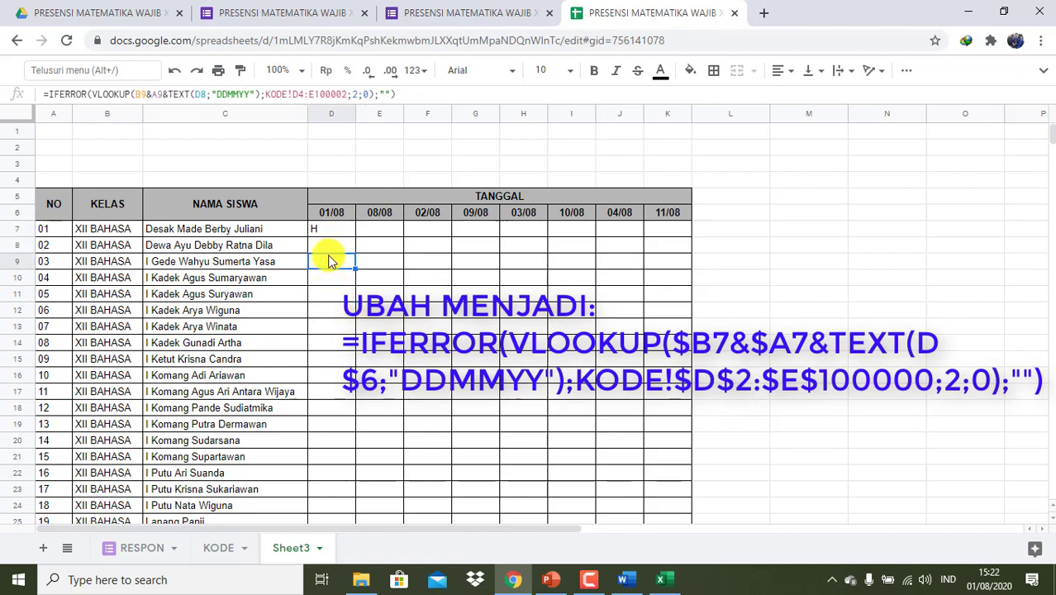
left_click(334, 230)
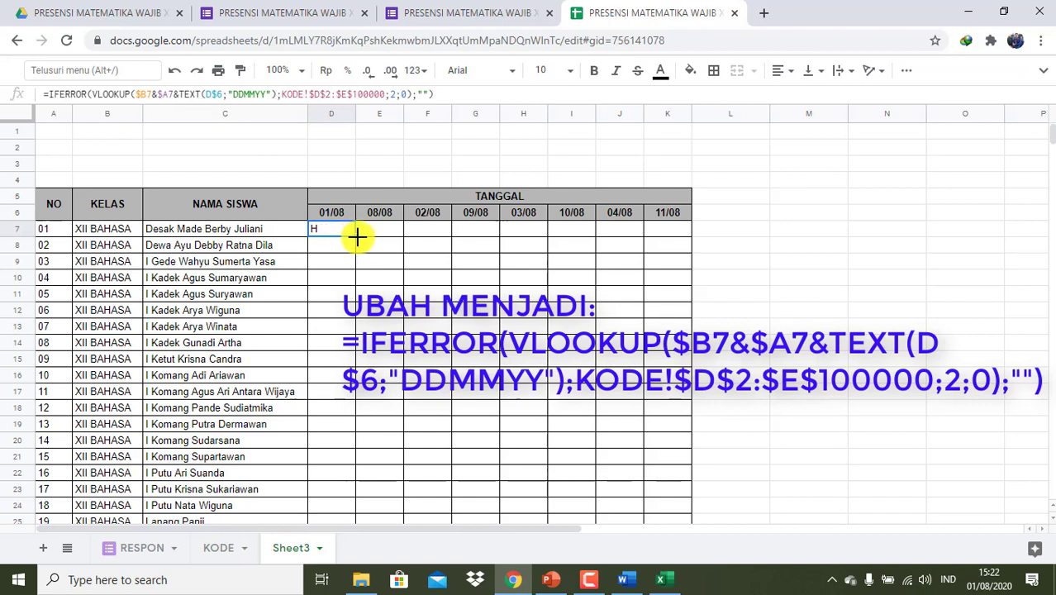
left_click_drag(357, 237, 690, 460)
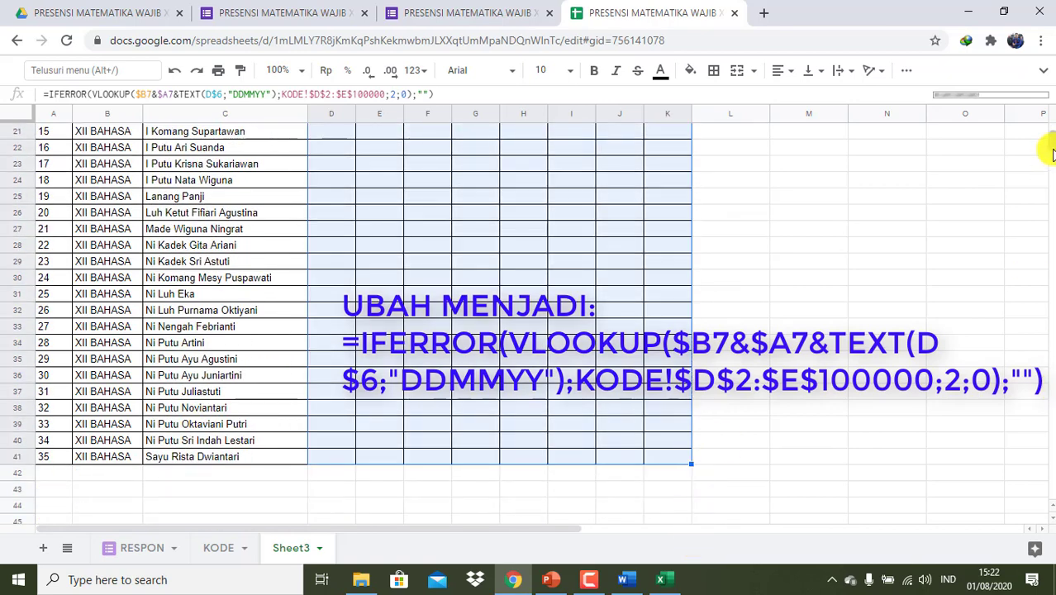
left_click_drag(1049, 146, 1049, 130)
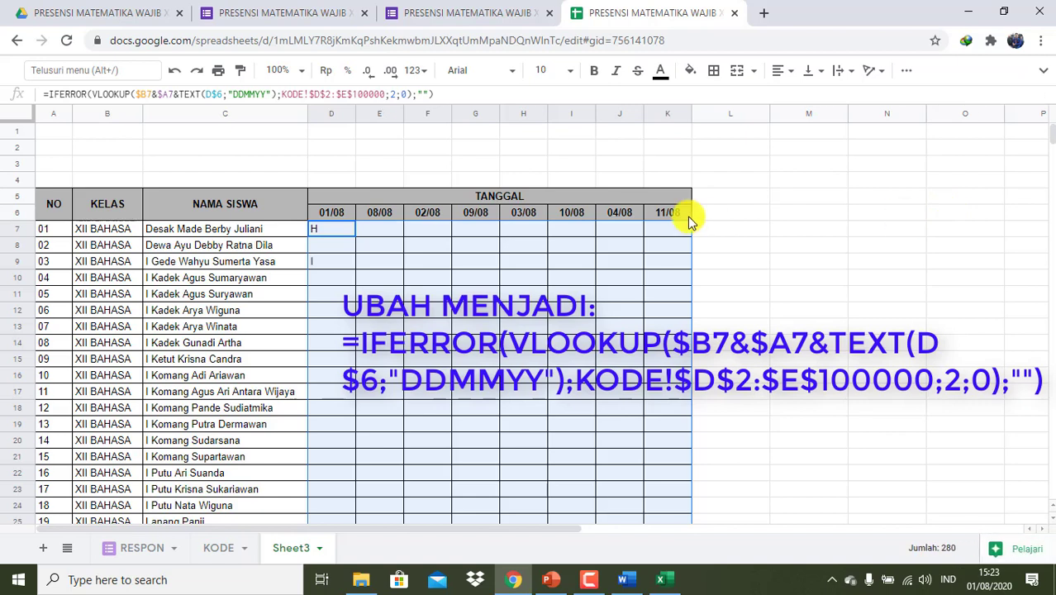
left_click(330, 262)
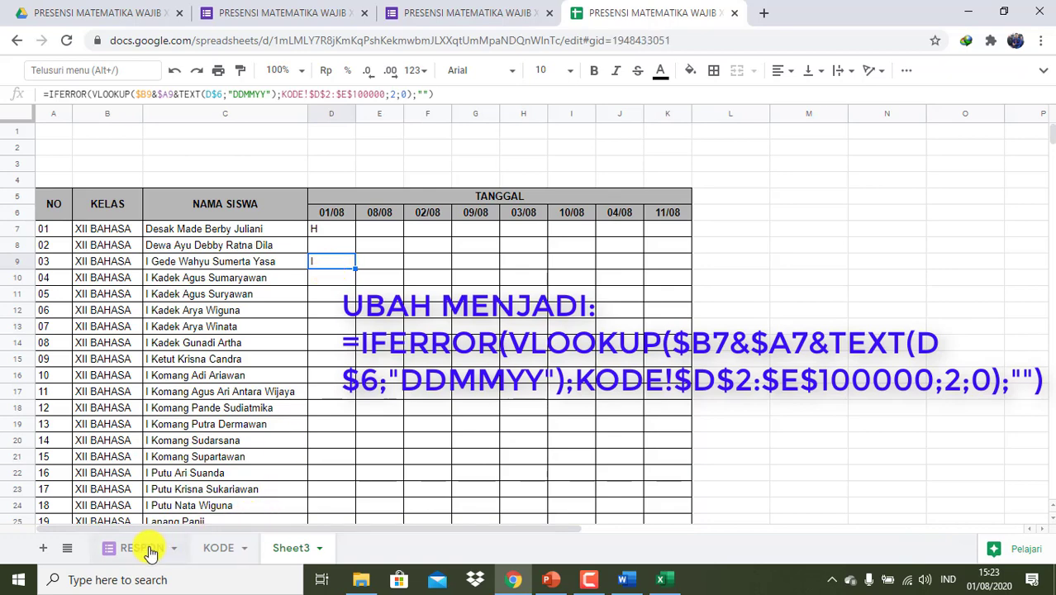
- Submit another form response marking XII BAHASA student 04 as S (SAKIT)
left_click(142, 547)
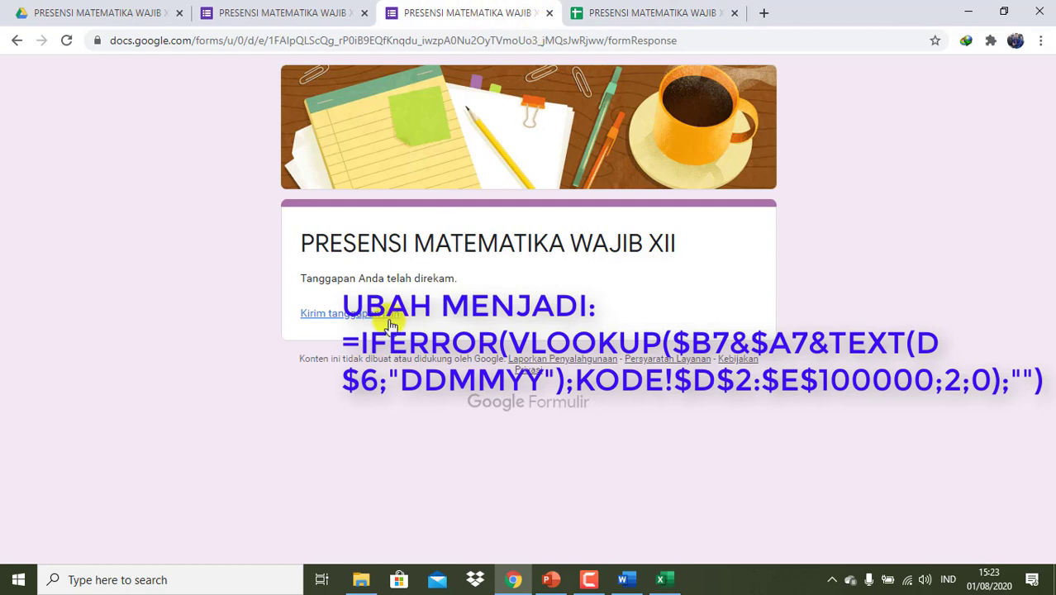
left_click(348, 316)
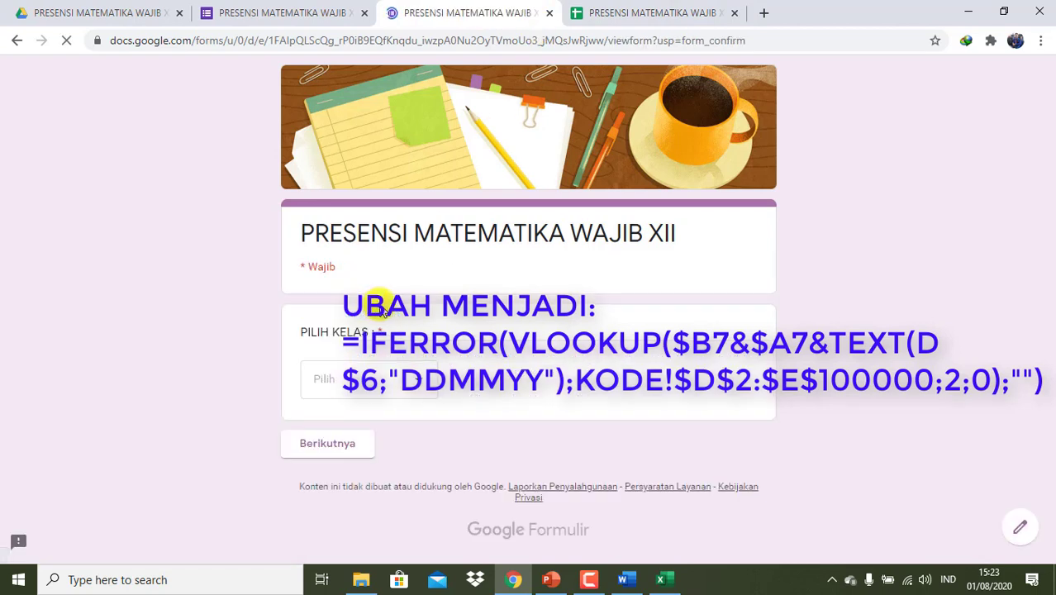
left_click(422, 384)
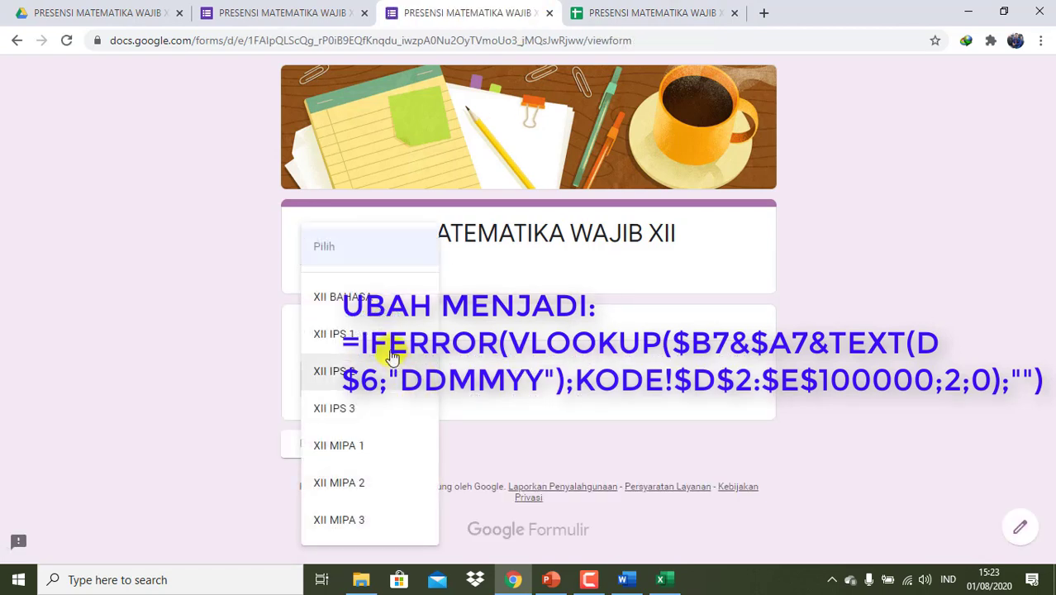
left_click(385, 301)
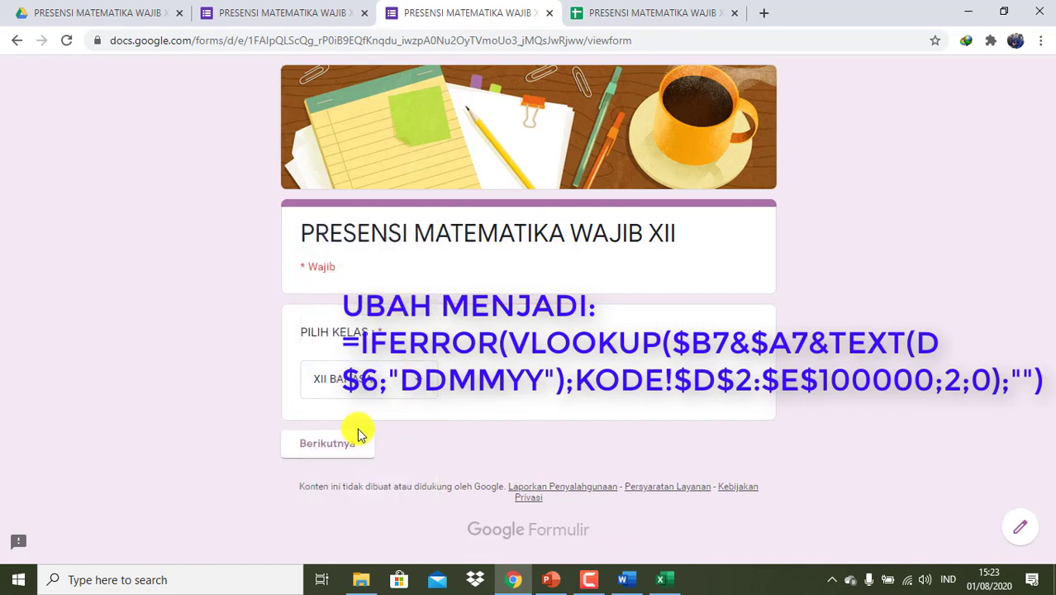
left_click(341, 442)
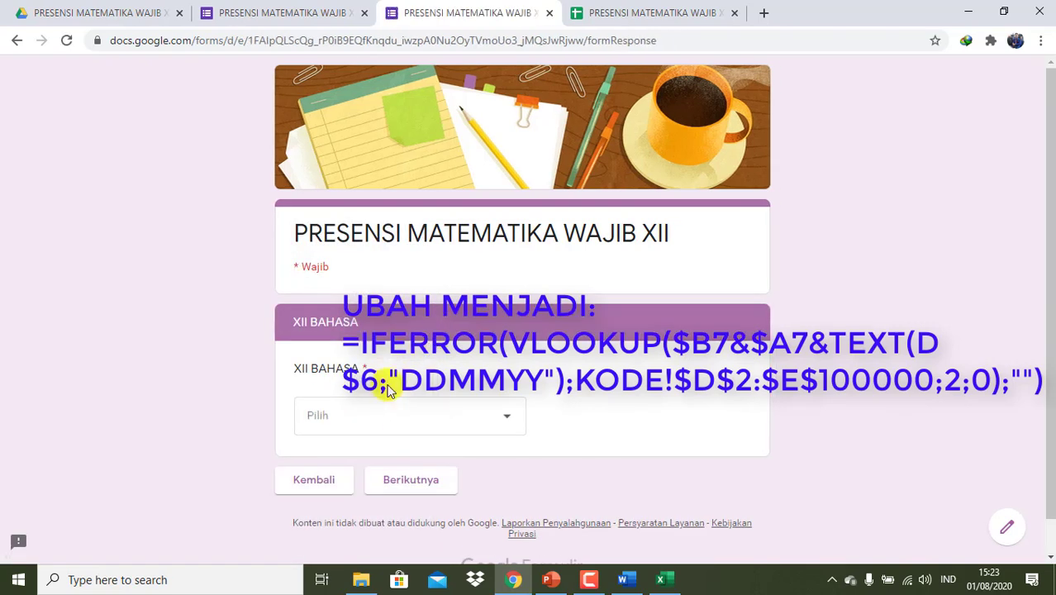
left_click(401, 417)
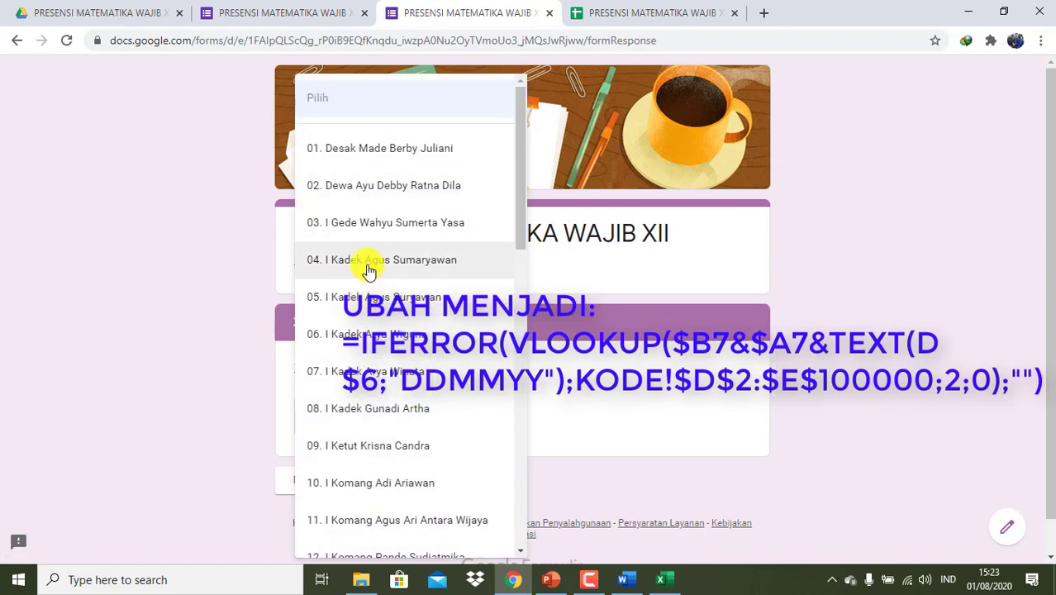
left_click(366, 265)
left_click(427, 488)
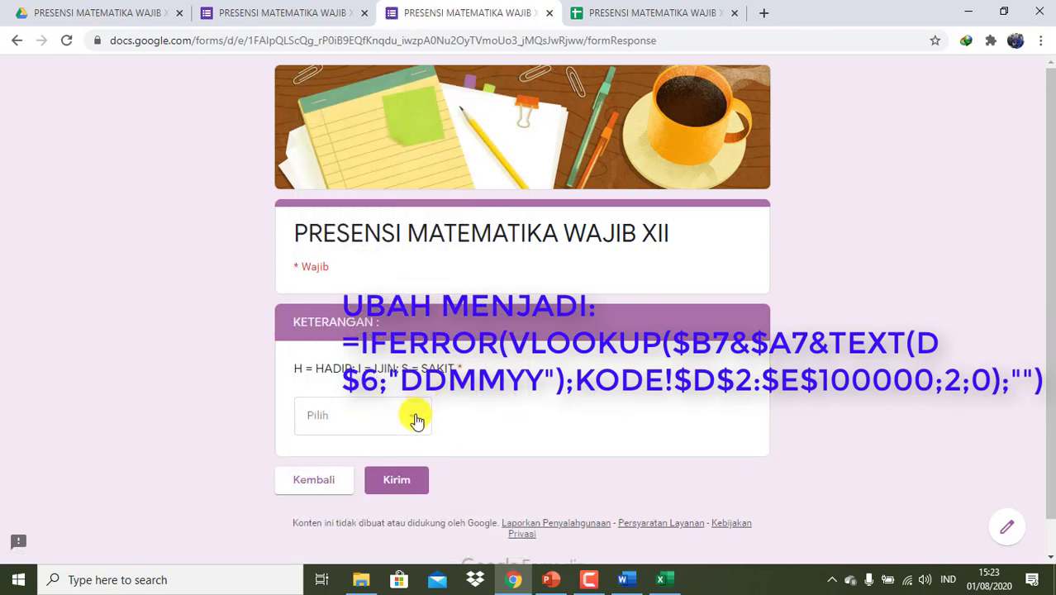
left_click(415, 417)
left_click(325, 523)
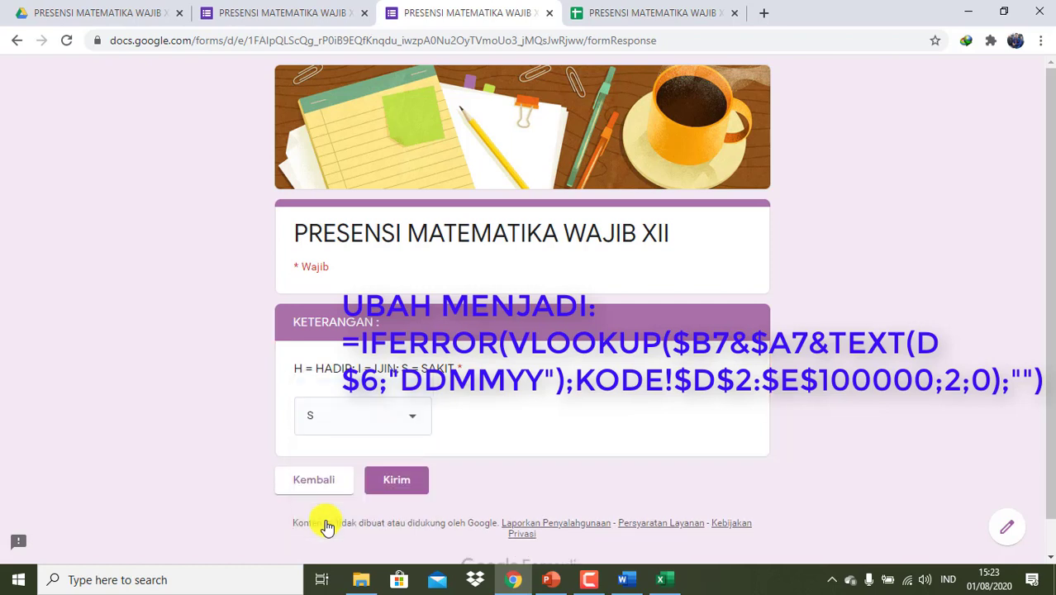
left_click(396, 482)
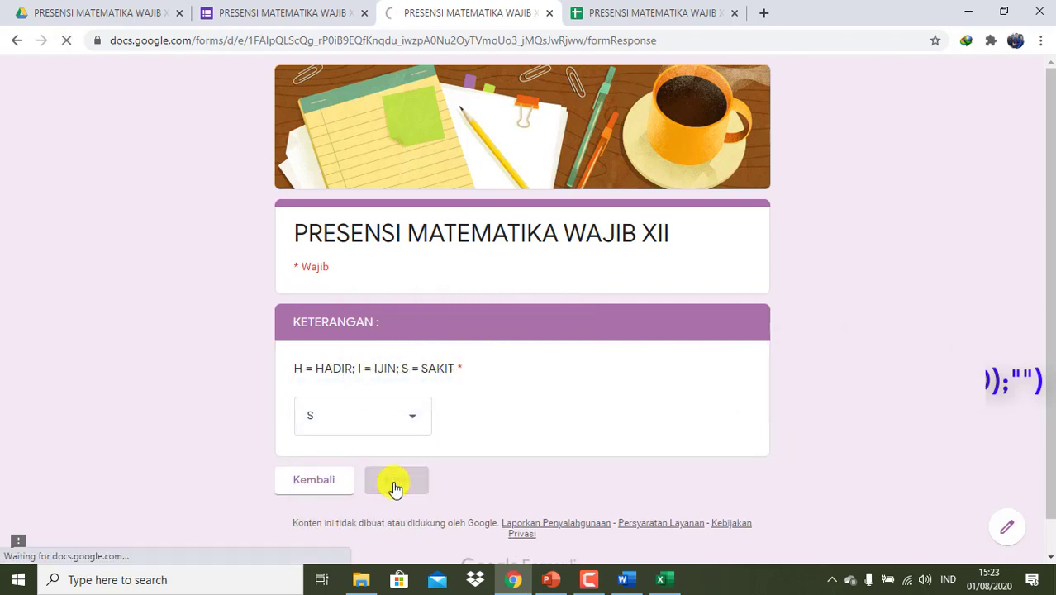
- Switch back to the spreadsheet and reopen the Sheet3 attendance grid
left_click(612, 16)
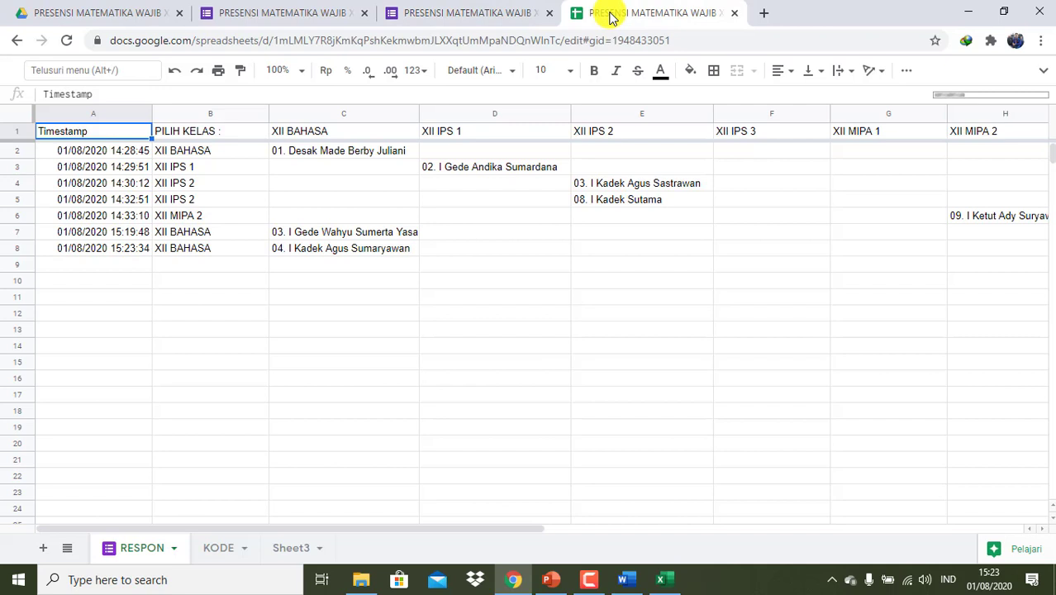
left_click(289, 547)
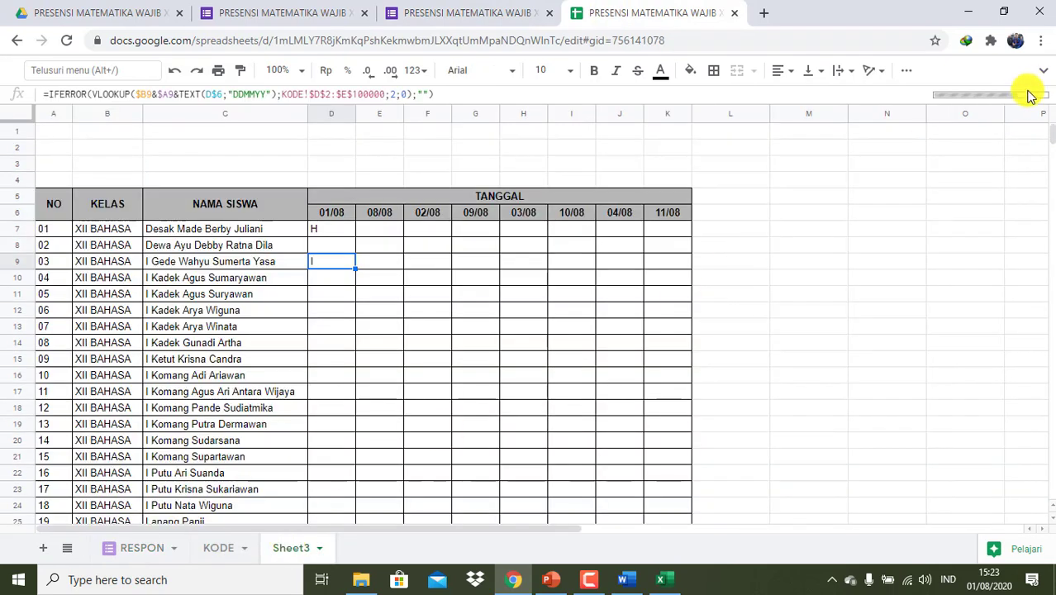
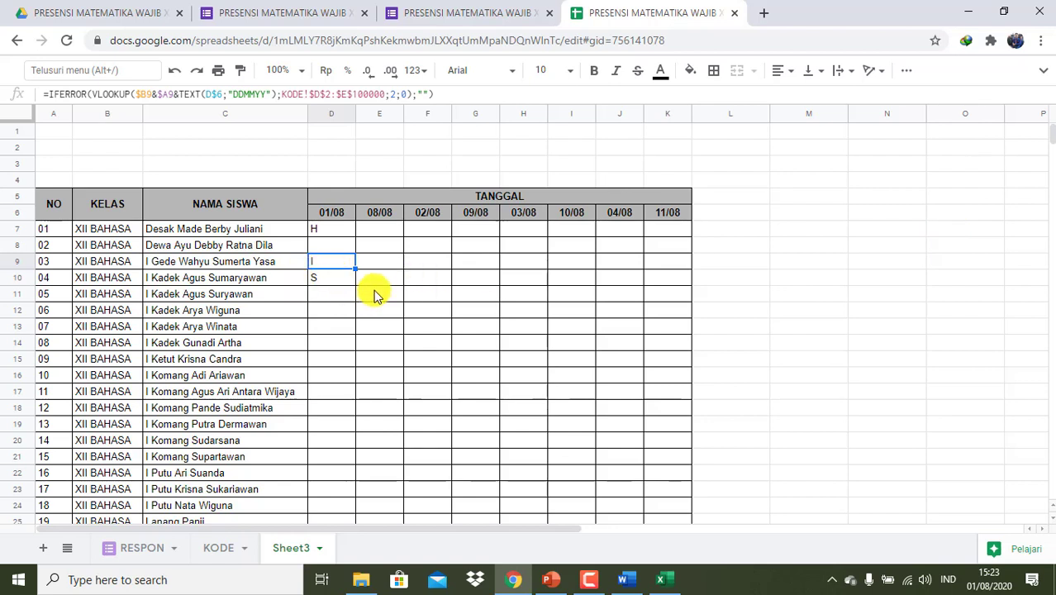
- Change the Sheet3 tab name to 'XII BAHASA' via Ganti nama
right_click(296, 549)
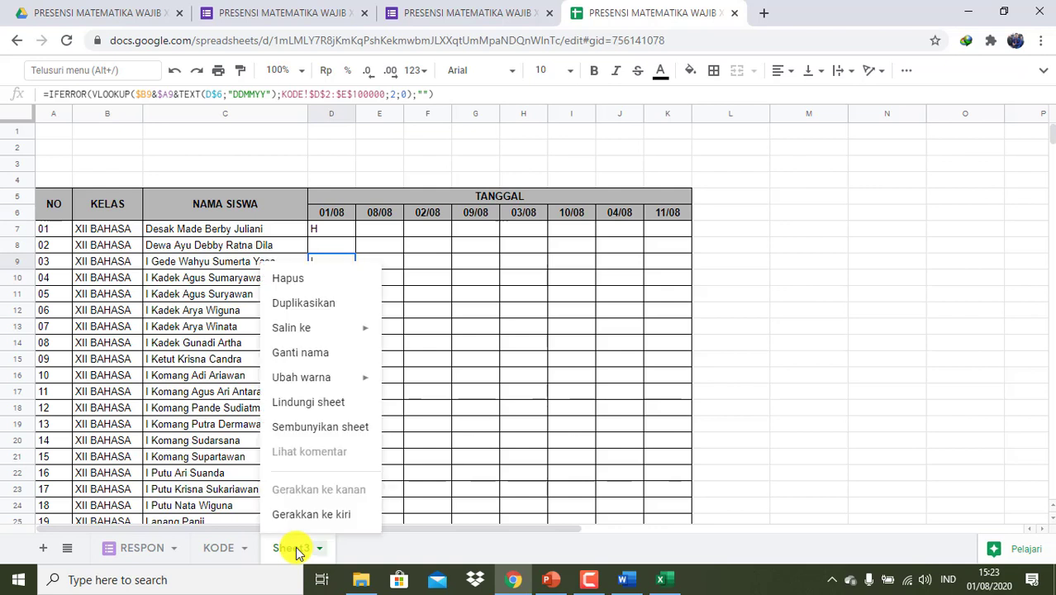
left_click(308, 357)
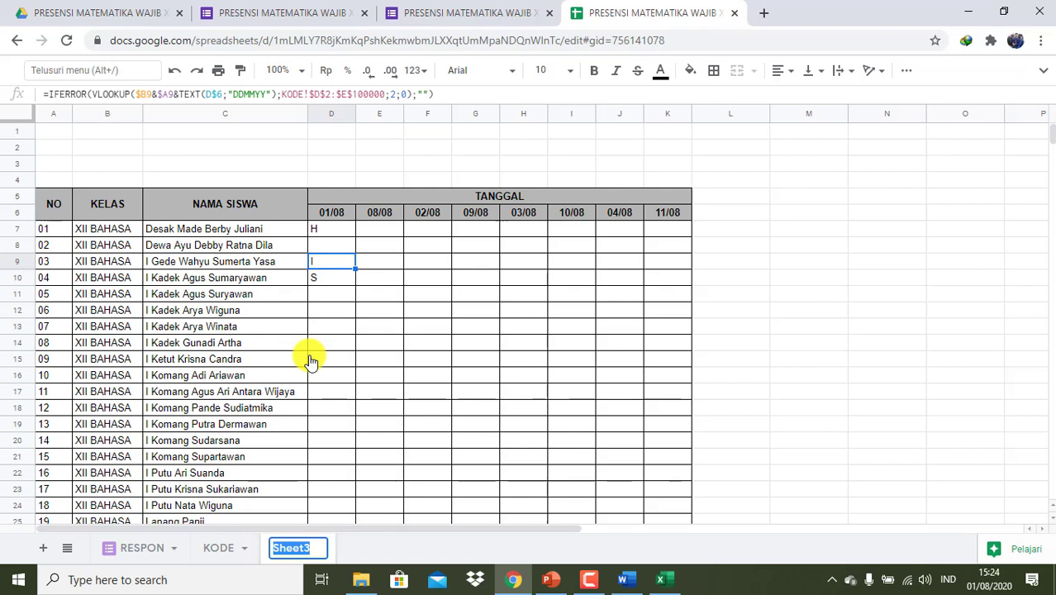
type("XII BAHAS")
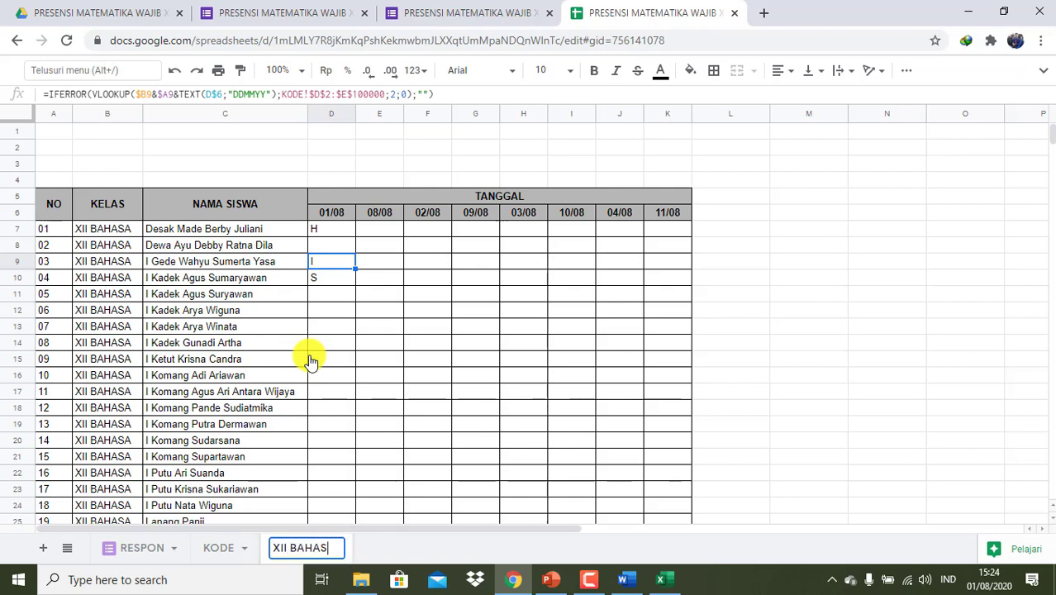
type("A")
left_click(55, 136)
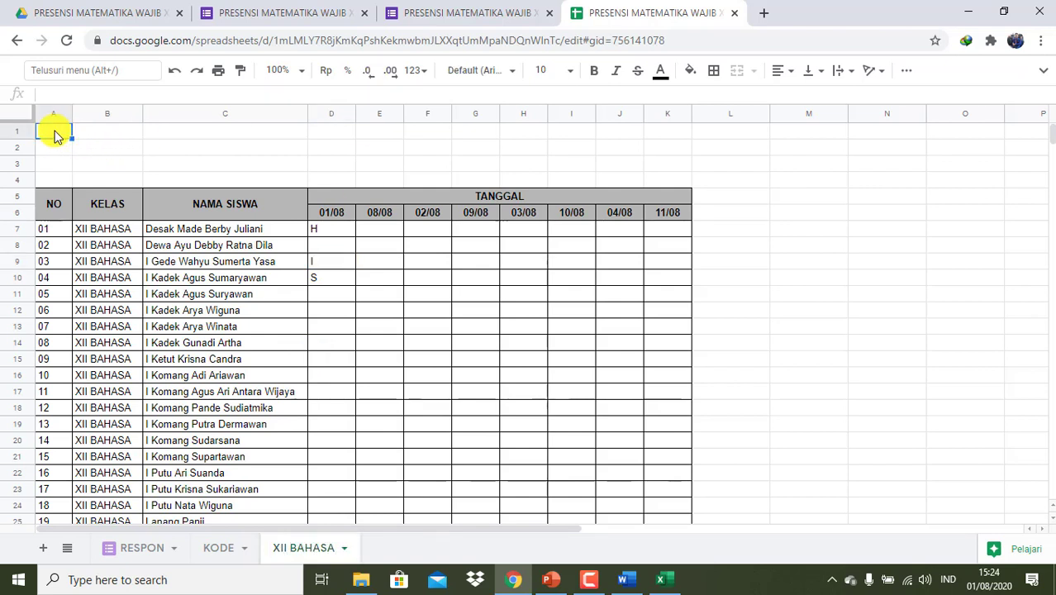
- Merge A1:K1 and A2:K2 and enter the titles PRESENSI SISWA and SMA NEGERI 1 MANGGIS
key("shift+Right")
key("shift+Right")
key("shift+Right")
key("shift+Right")
key("shift+Right")
key("shift+Right")
key("shift+Right")
key("shift+Right")
key("shift+Right")
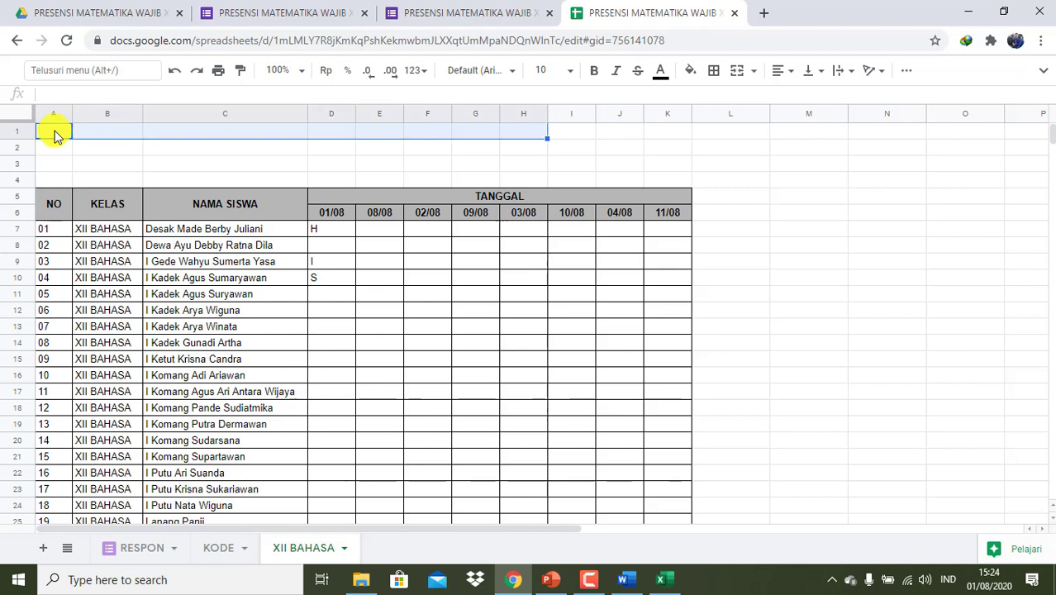
key("shift+Right")
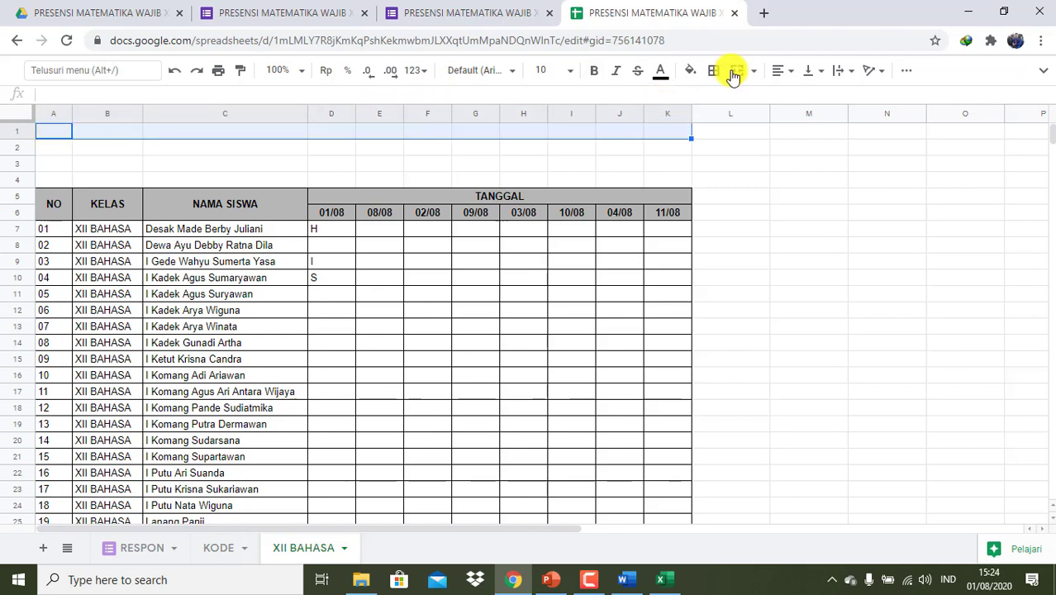
left_click(738, 72)
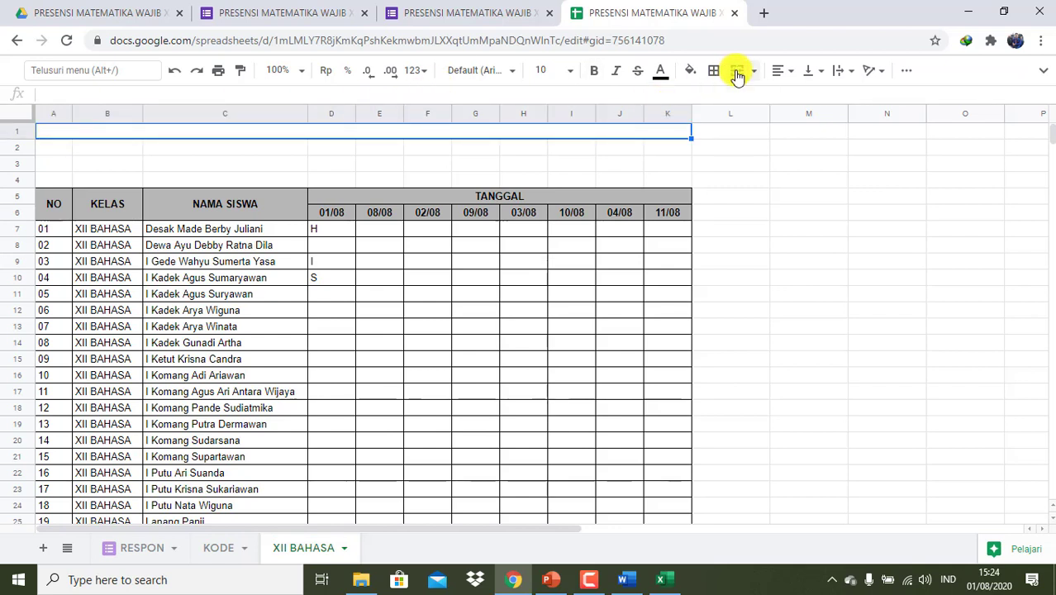
type("P")
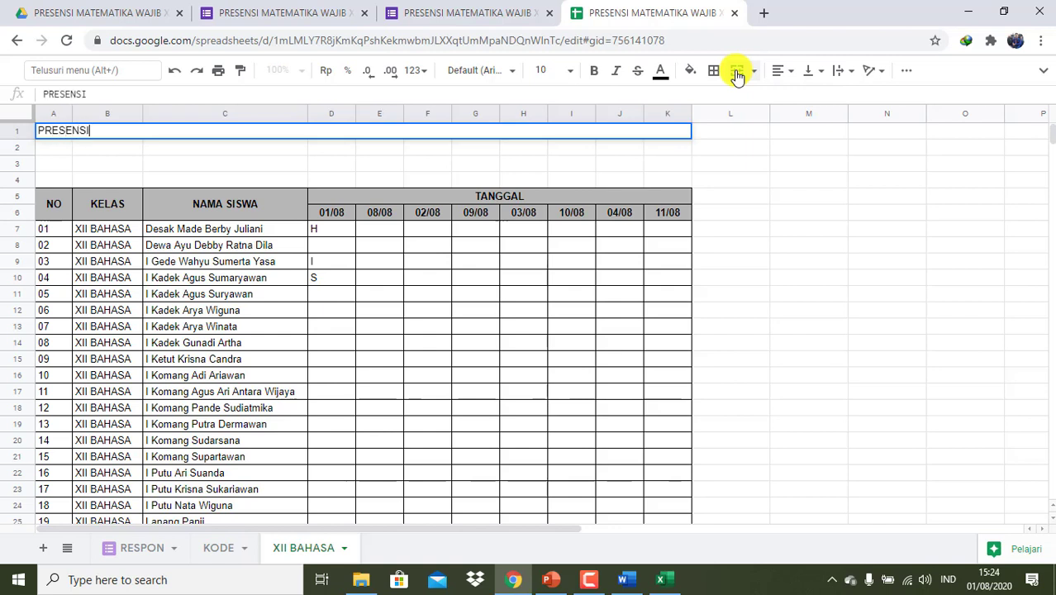
type("RESENSI MATEMA")
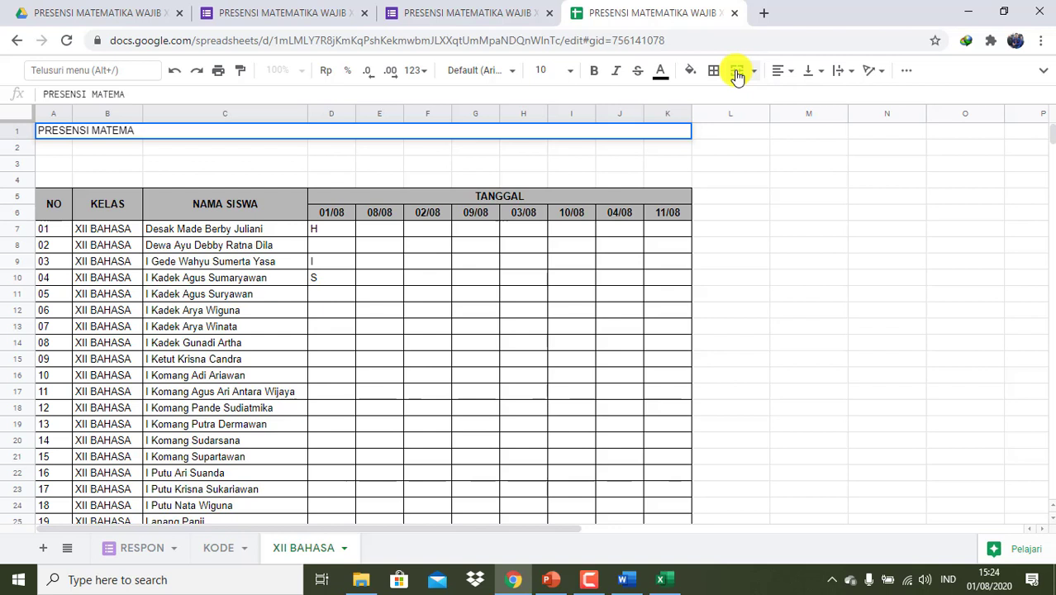
key("BackSpace")
key("BackSpace")
key("BackSpace")
key("BackSpace")
key("BackSpace")
key("BackSpace")
type("SIS")
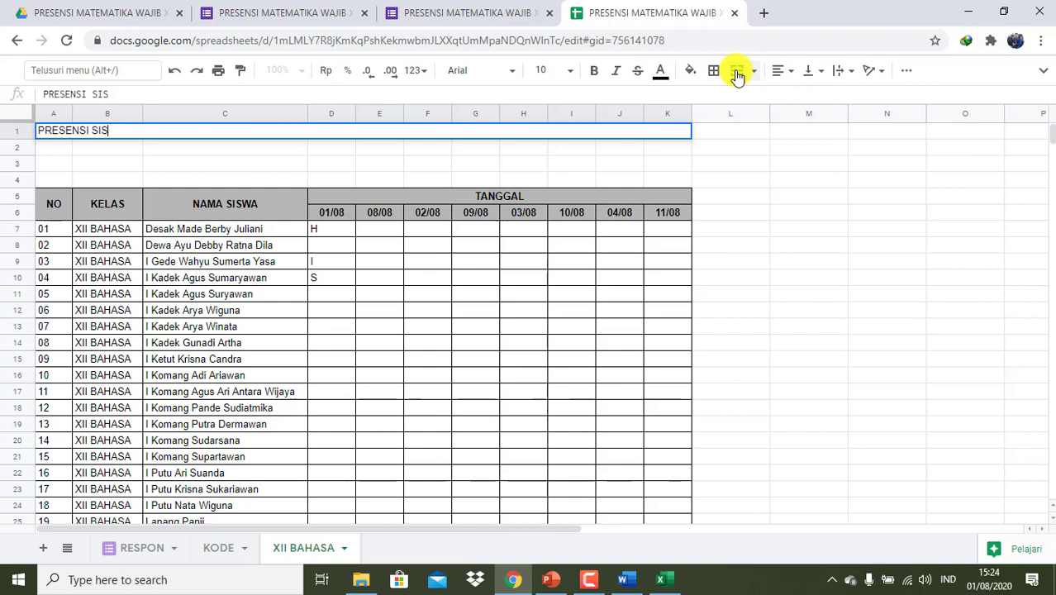
type("WA")
key("Return")
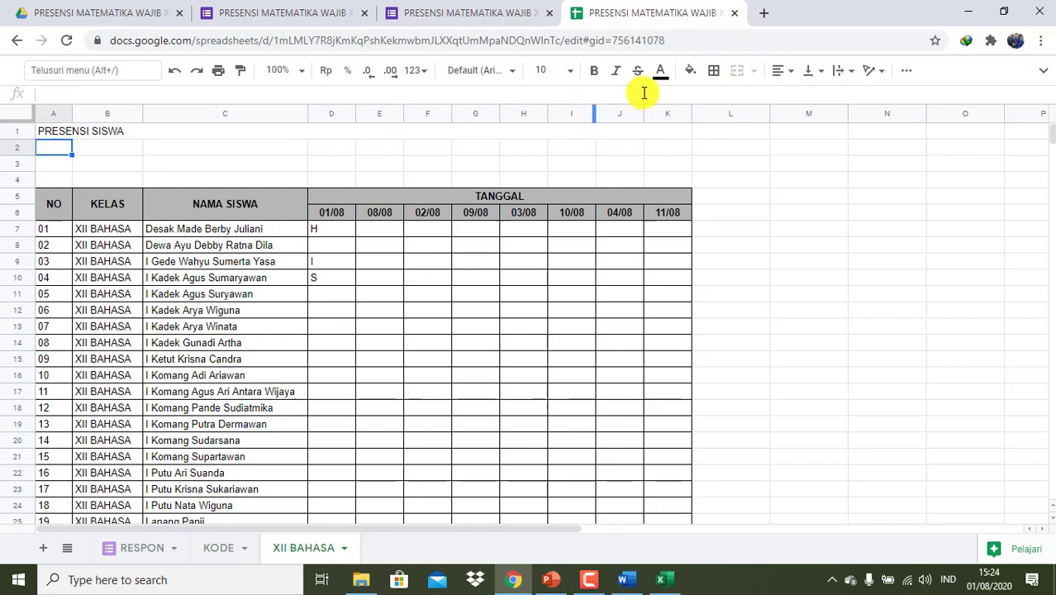
key("shift+Right")
key("shift+Right")
key("shift+Right")
key("shift+Right")
key("shift+Right")
key("shift+Right")
key("shift+Right")
key("shift+Right")
key("shift+Right")
key("shift+Right")
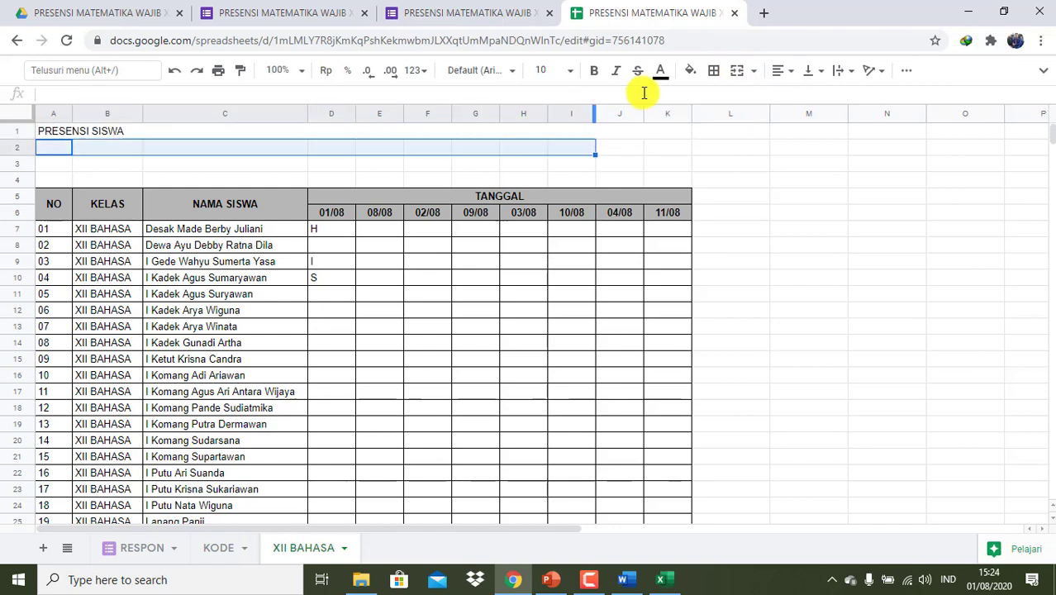
left_click(739, 78)
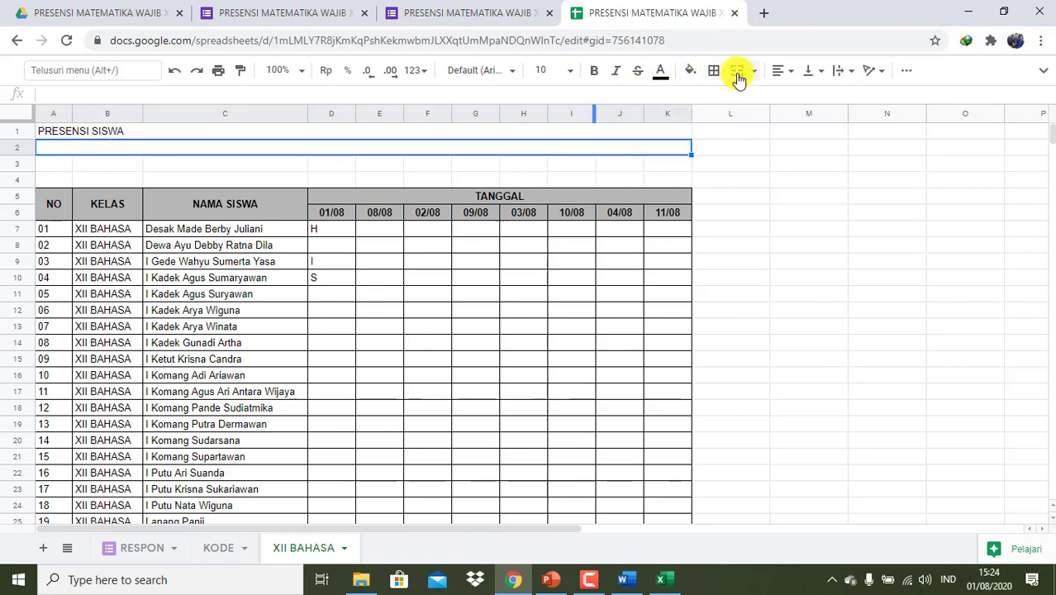
type("SMA NEGERI 1")
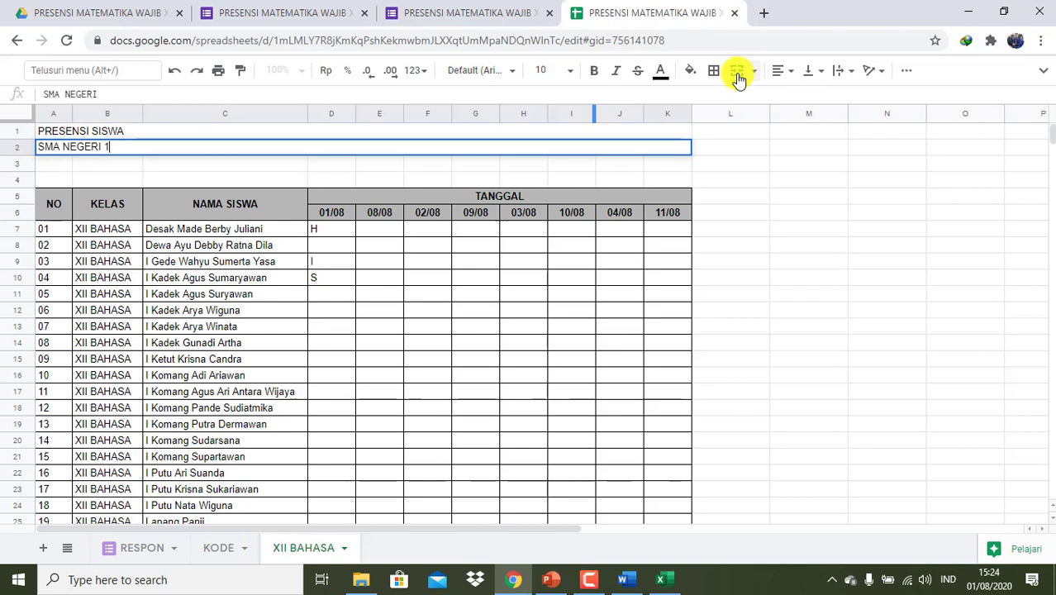
type(" MANGGIS")
key("Return")
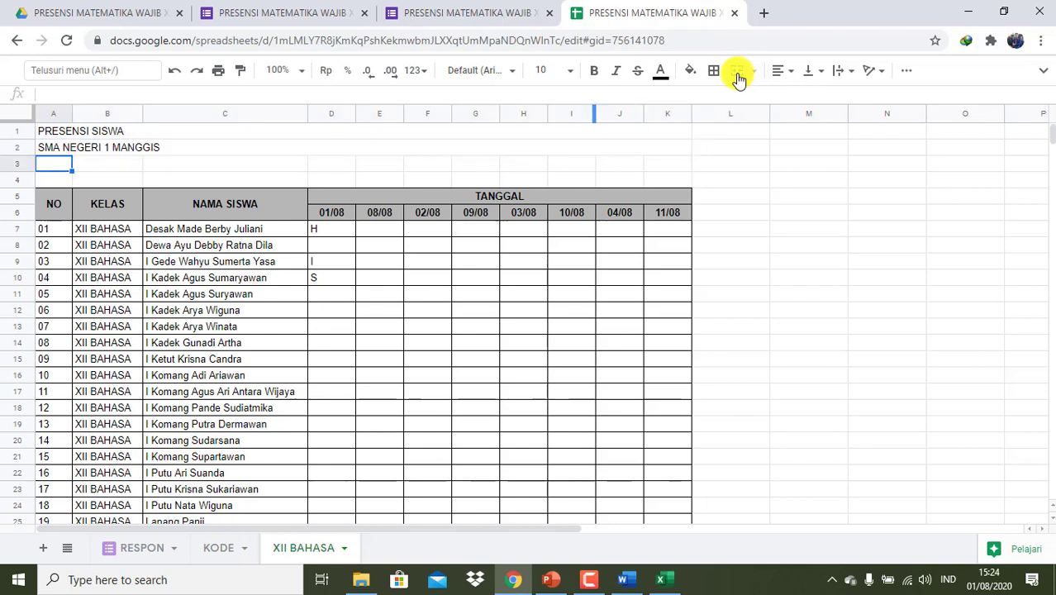
- Enter MATA PELAJARAN in A3 and ': MATEMATIKA WAJIB' in C3
key("Return")
type("MATA ")
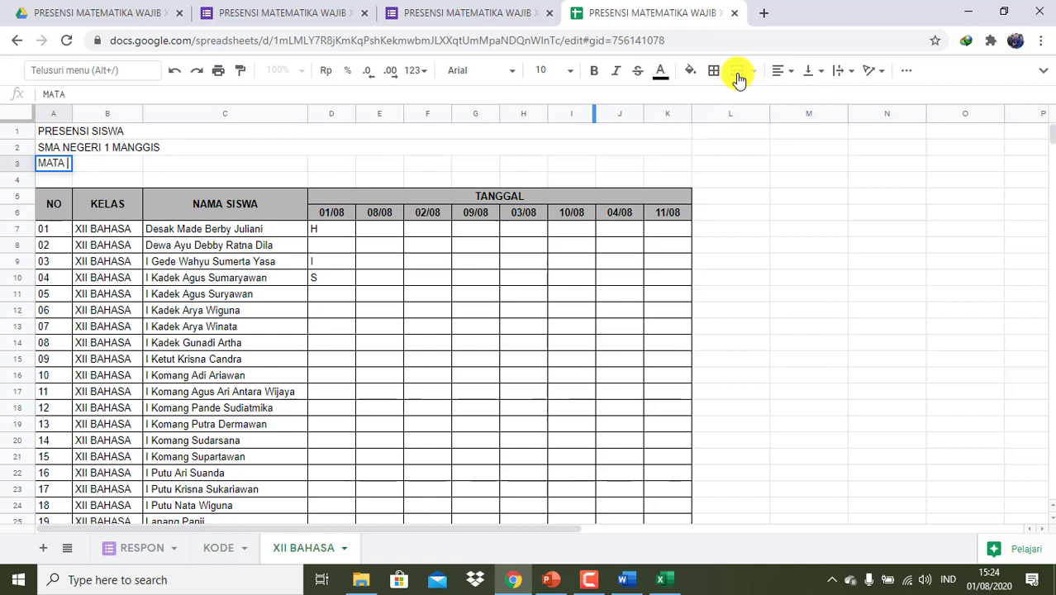
type("PELAJARAN")
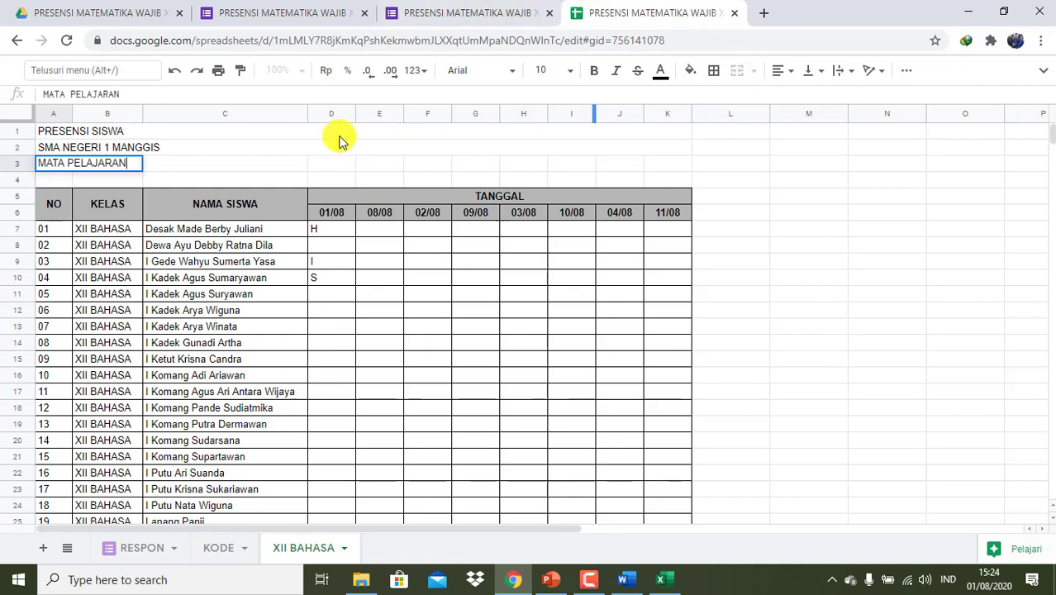
left_click(275, 162)
type(": MATEMA")
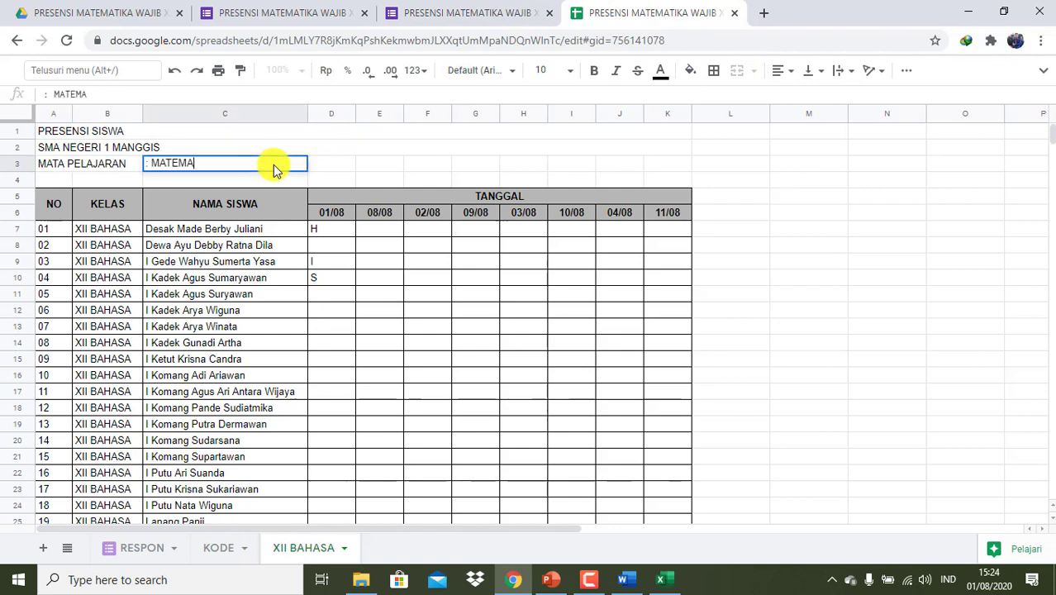
type("Y")
key("BackSpace")
type("TIKA WAJIB")
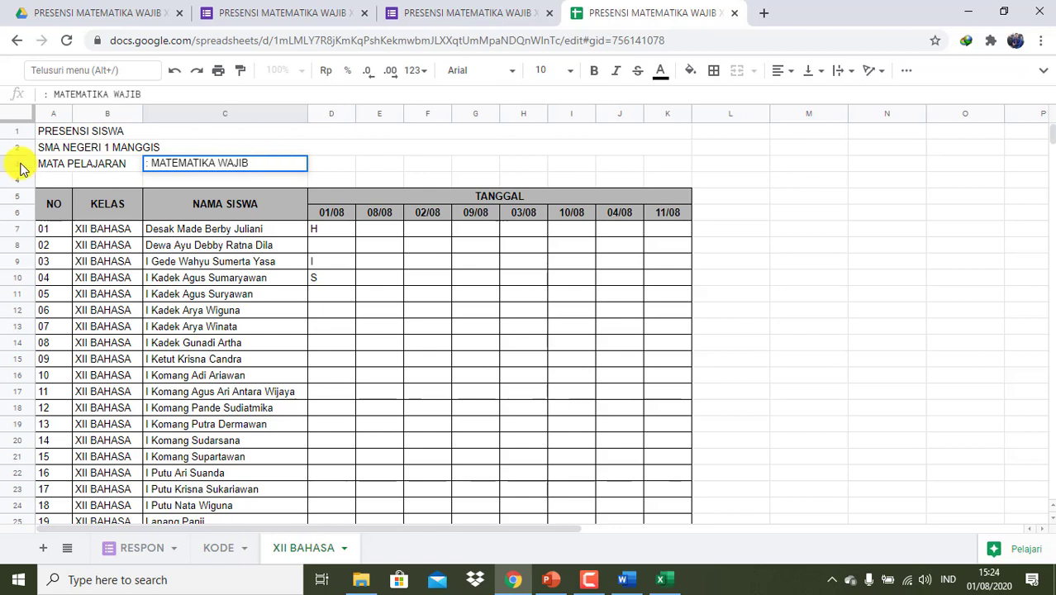
- Center-align the merged PRESENSI SISWA and SMA NEGERI 1 MANGGIS title rows
left_click(48, 132)
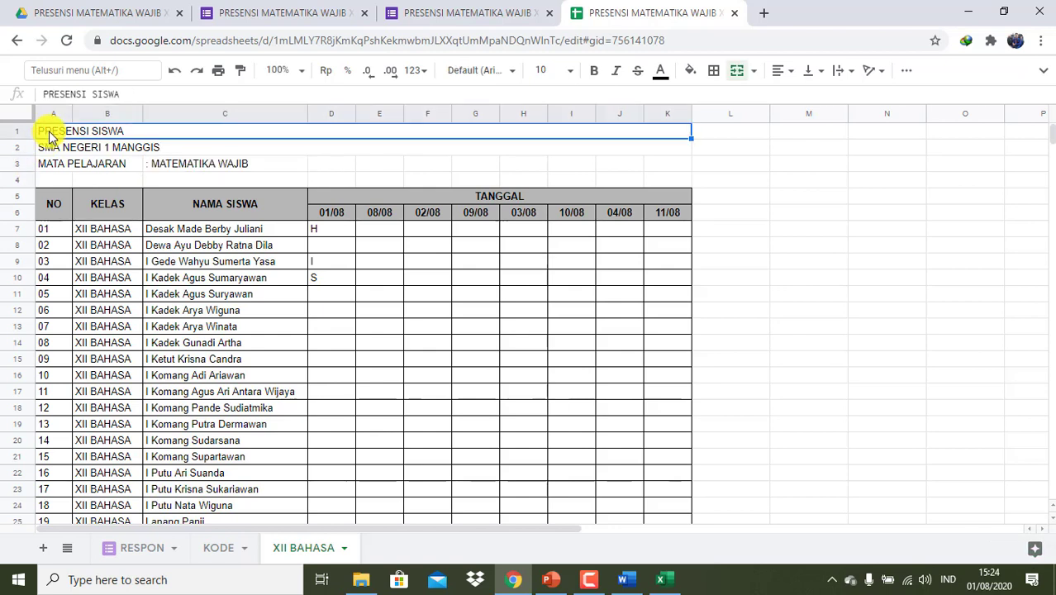
left_click(780, 73)
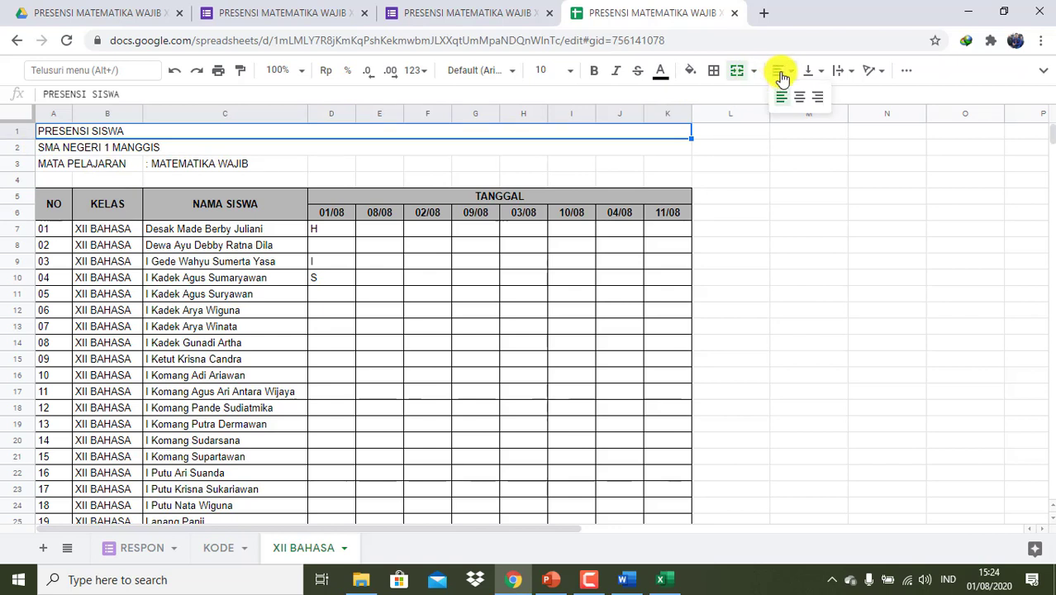
left_click(799, 98)
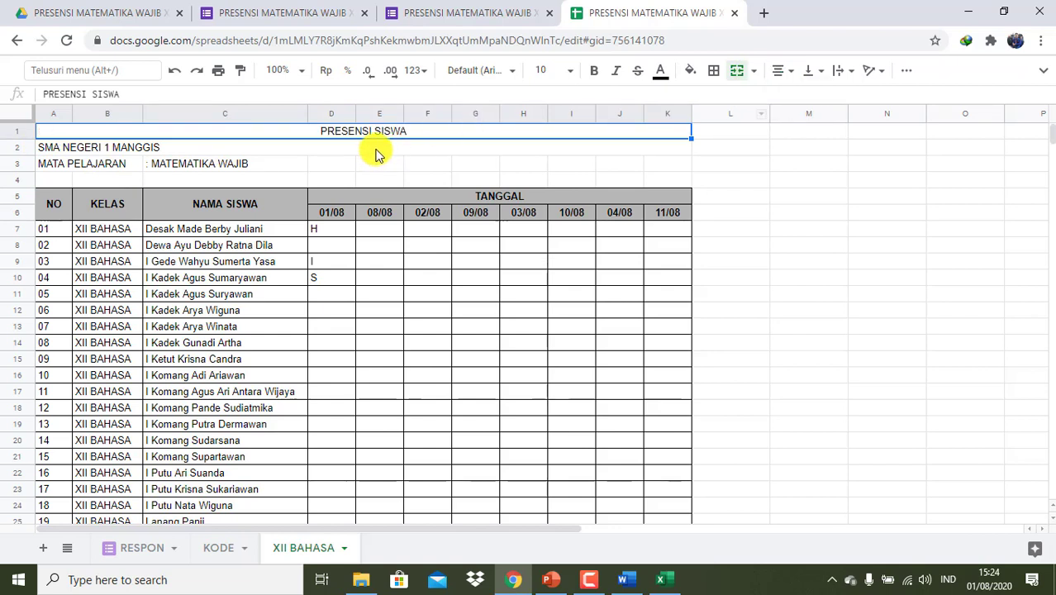
left_click(376, 151)
left_click(784, 73)
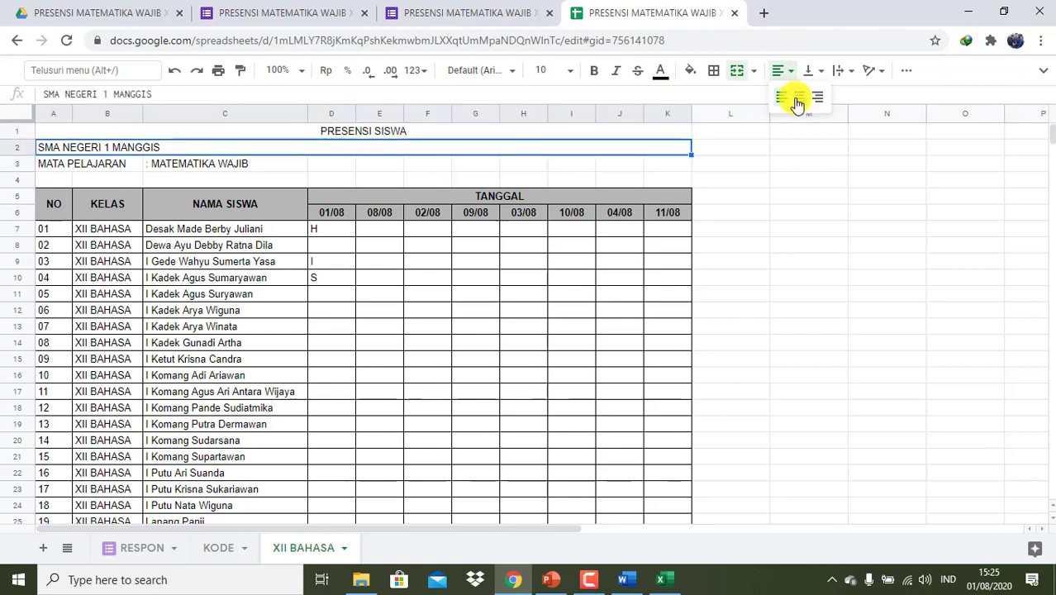
left_click(797, 101)
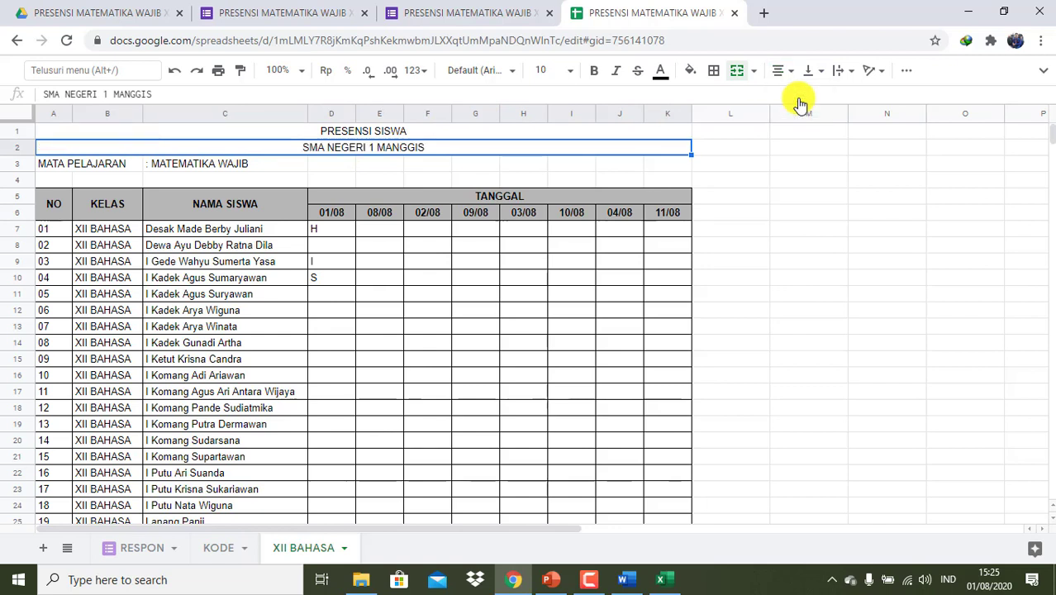
- Make heading rows 1 to 3 bold
left_click(482, 133)
key("shift+Down")
key("shift+Down")
key("ctrl+b")
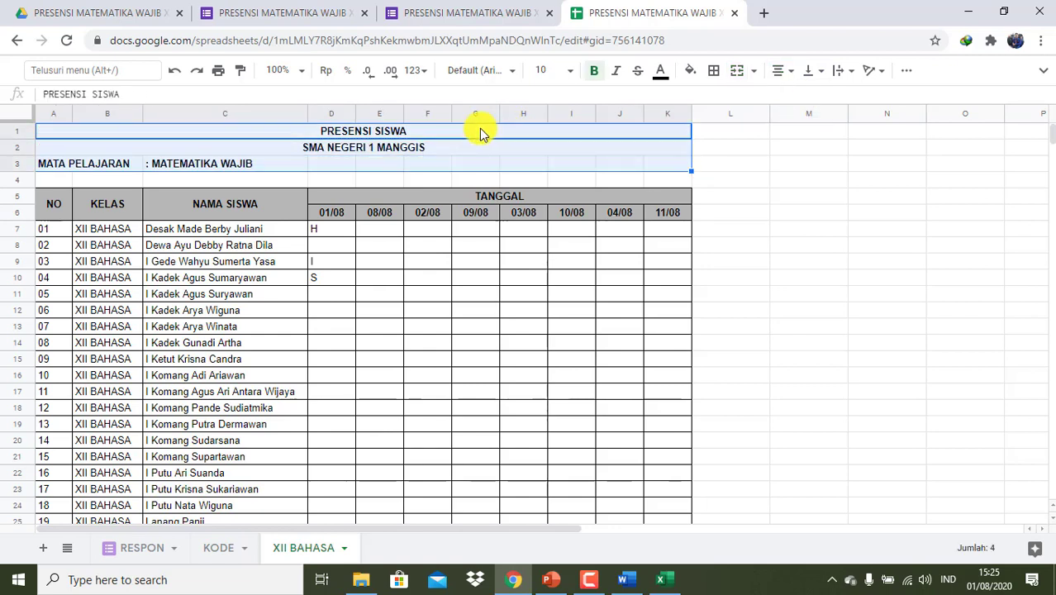
left_click(774, 312)
scroll(773, 311, "down", 6)
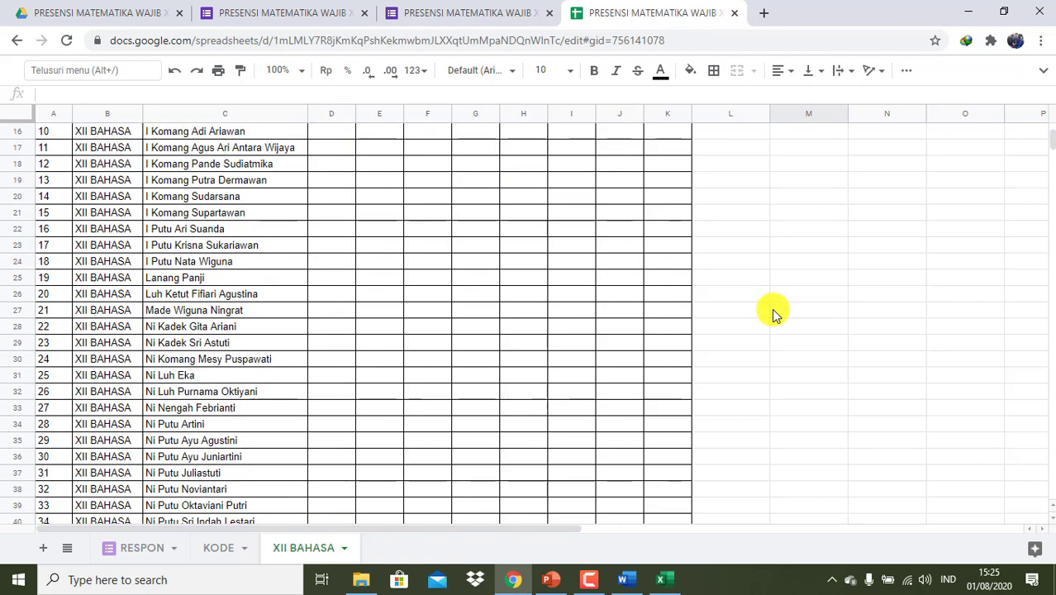
- Enter the label 'Guru Mata Pelajaran' in H43 below the student list
left_click(529, 348)
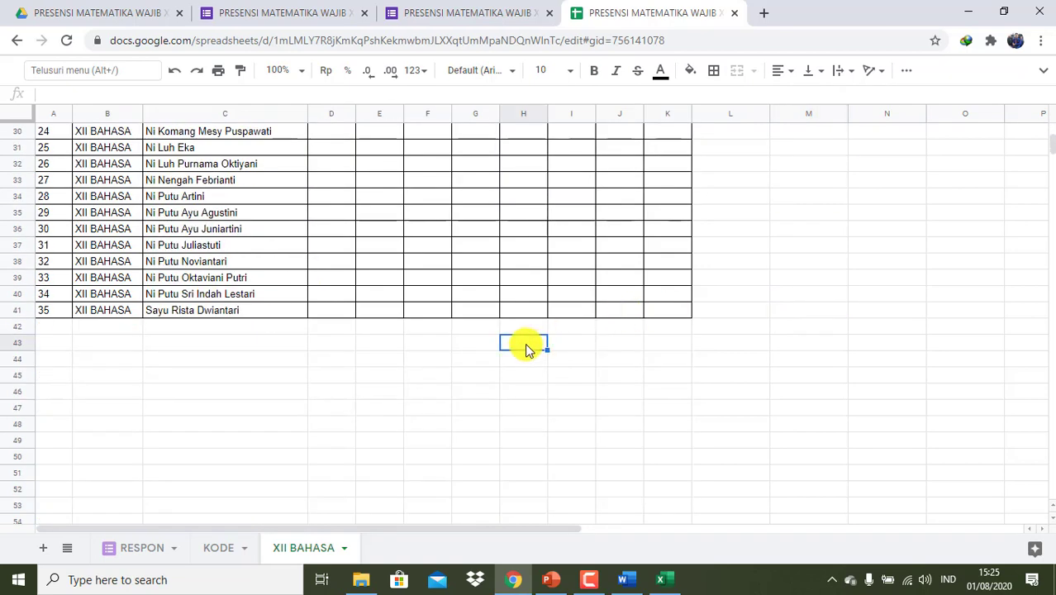
type("Guru Mate")
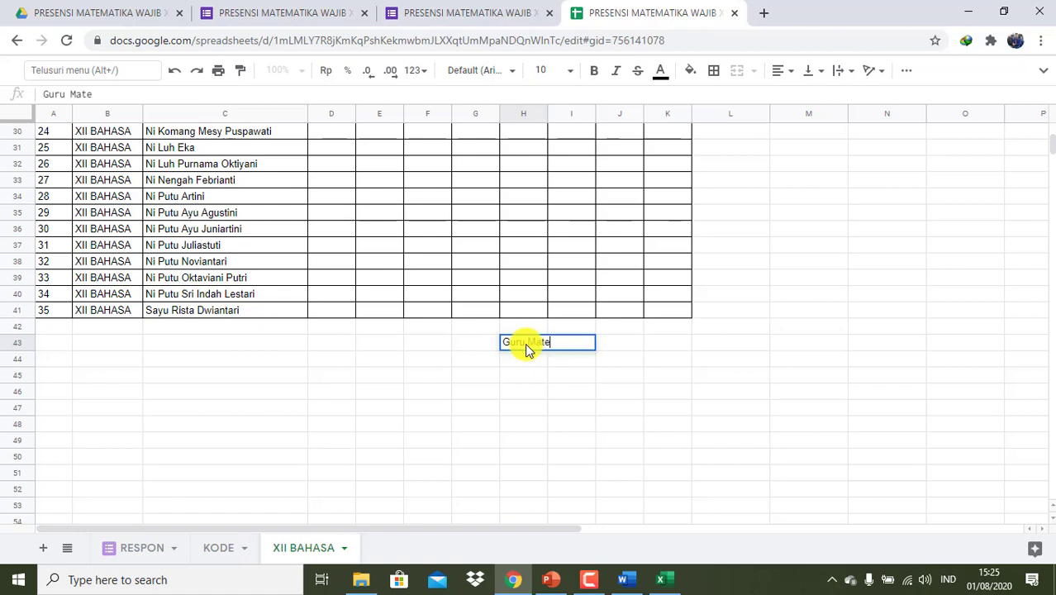
key("BackSpace")
type("a Pelajaran")
key("Return")
key("Return")
key("Return")
key("Return")
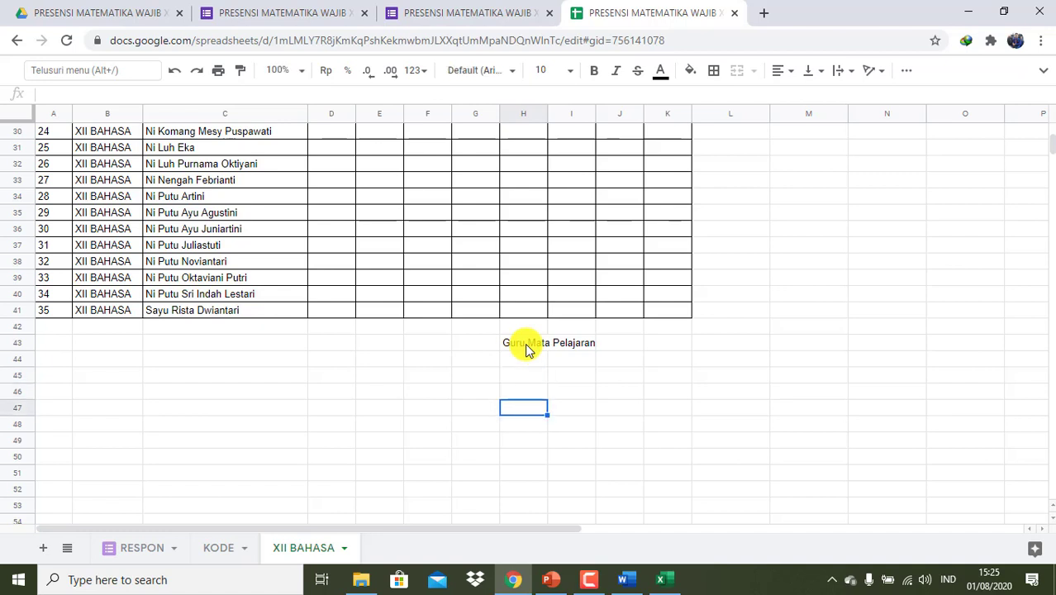
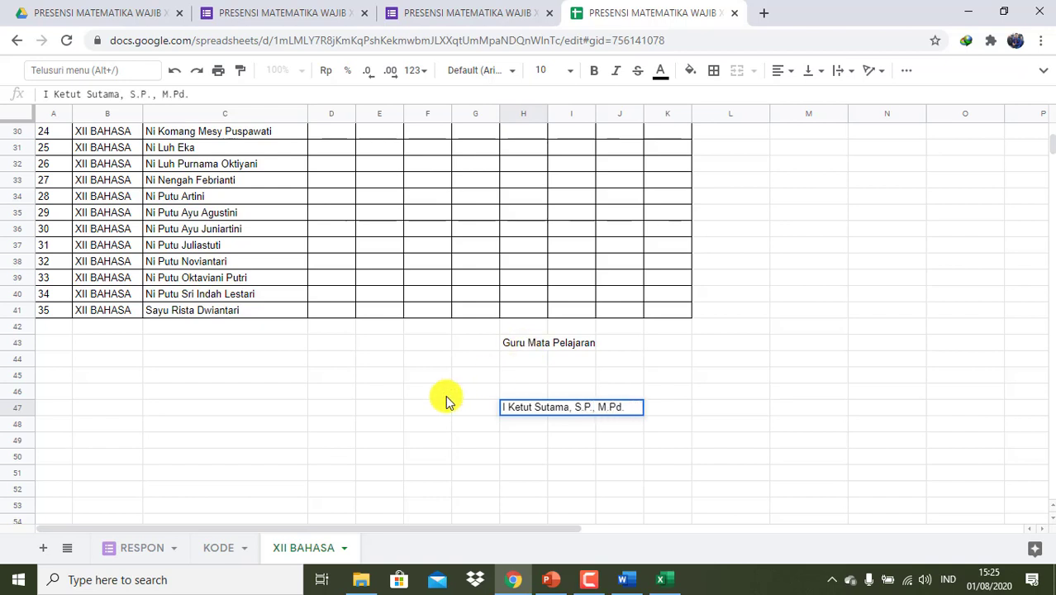
- Enter the teacher's full name and, in the cell below, their NIP number
left_click_drag(441, 393, 528, 429)
left_click(516, 430)
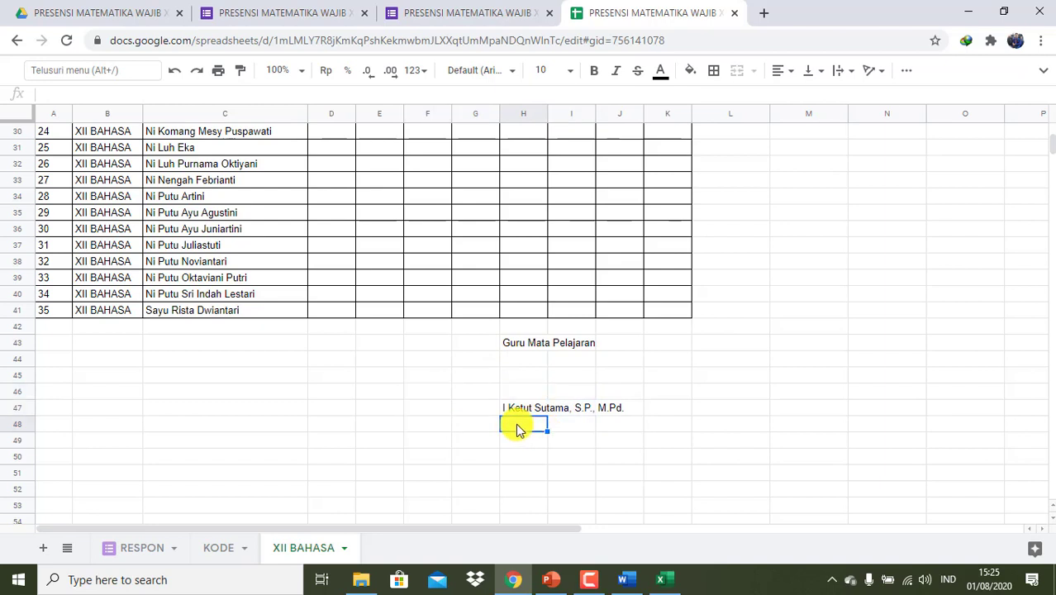
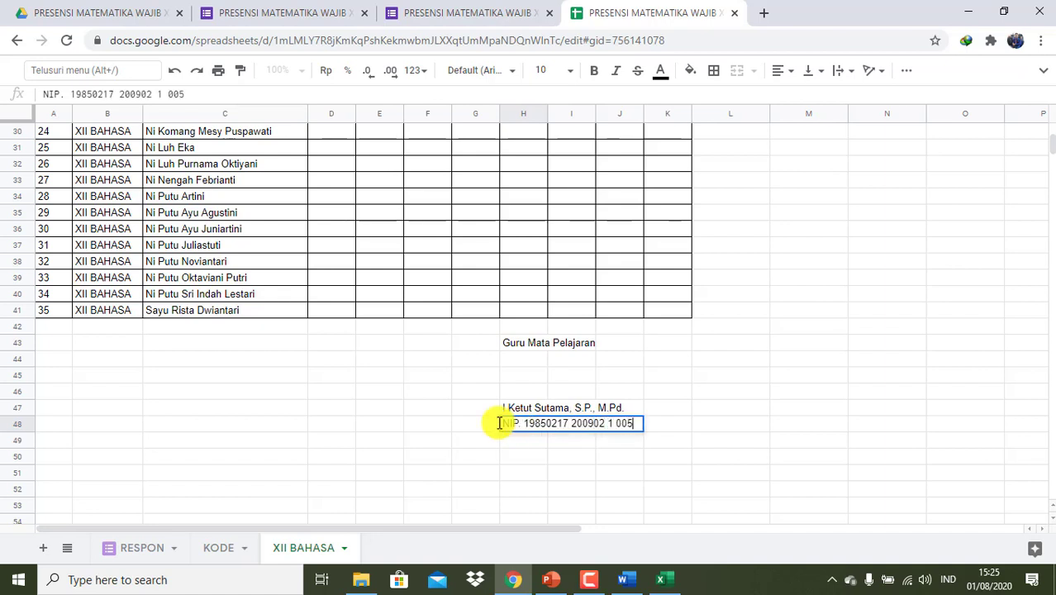
left_click(323, 376)
scroll(704, 390, "up", 8)
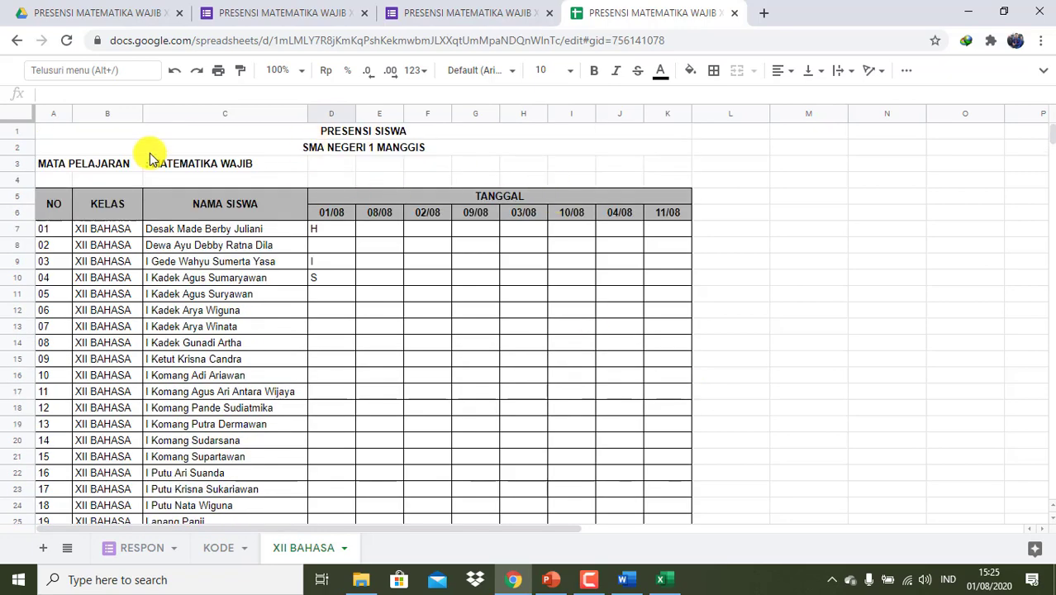
- Check the extent of the TANGGAL date area and select column D
scroll(296, 314, "down", 1)
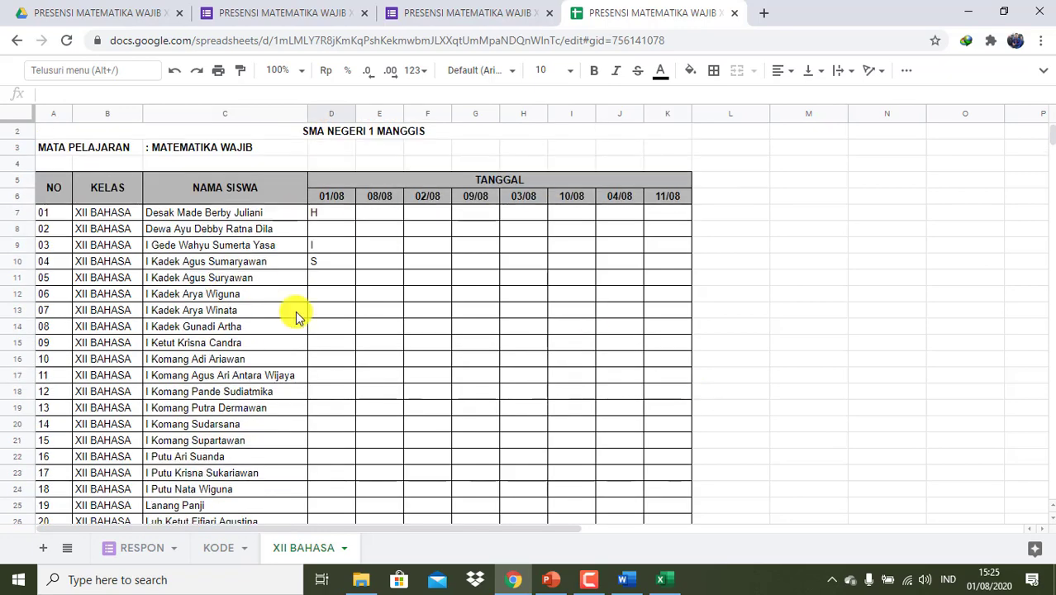
left_click(343, 181)
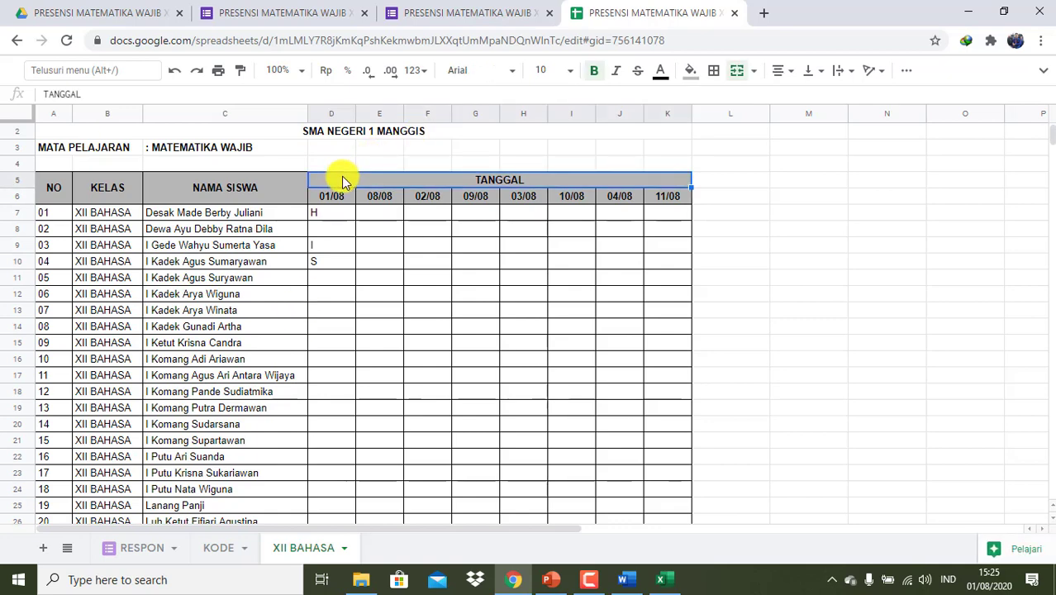
key("ctrl+Down")
scroll(560, 290, "up", 6)
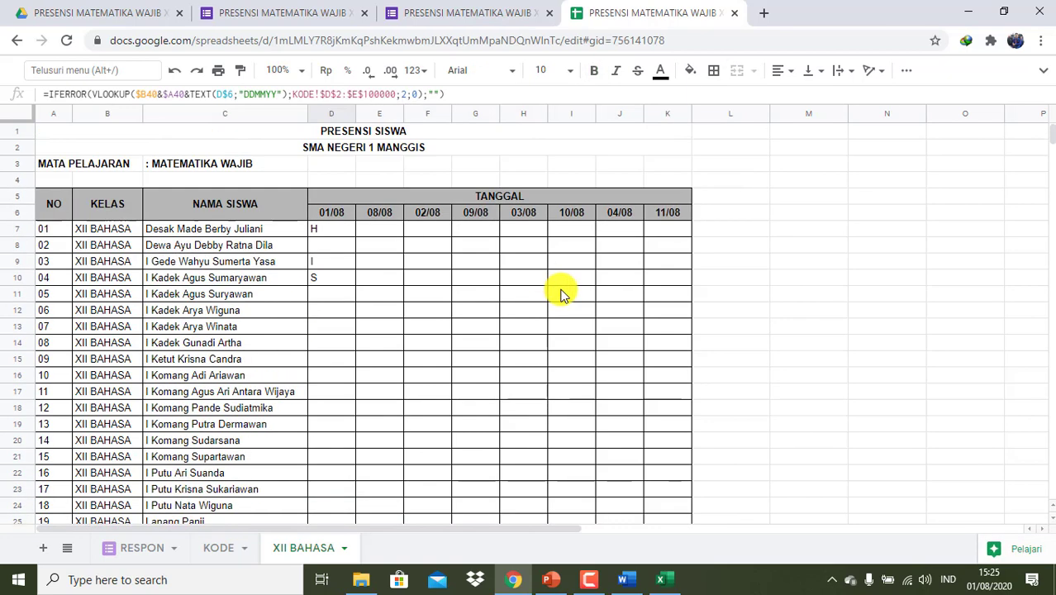
left_click(328, 113)
right_click(329, 113)
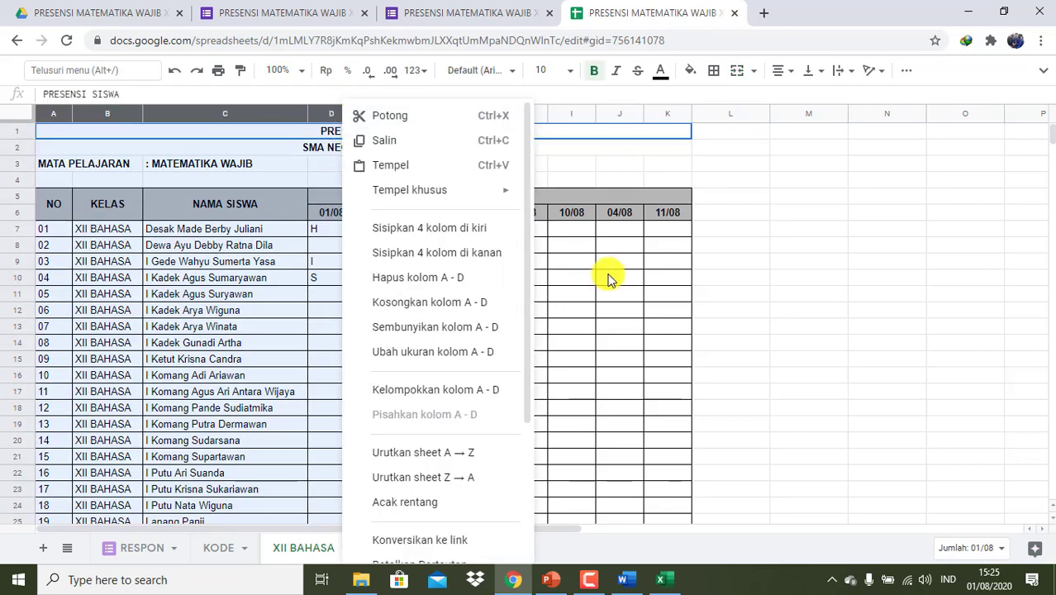
left_click(615, 278)
- Select date columns D through K and drag a border to narrow them uniformly
left_click(322, 113)
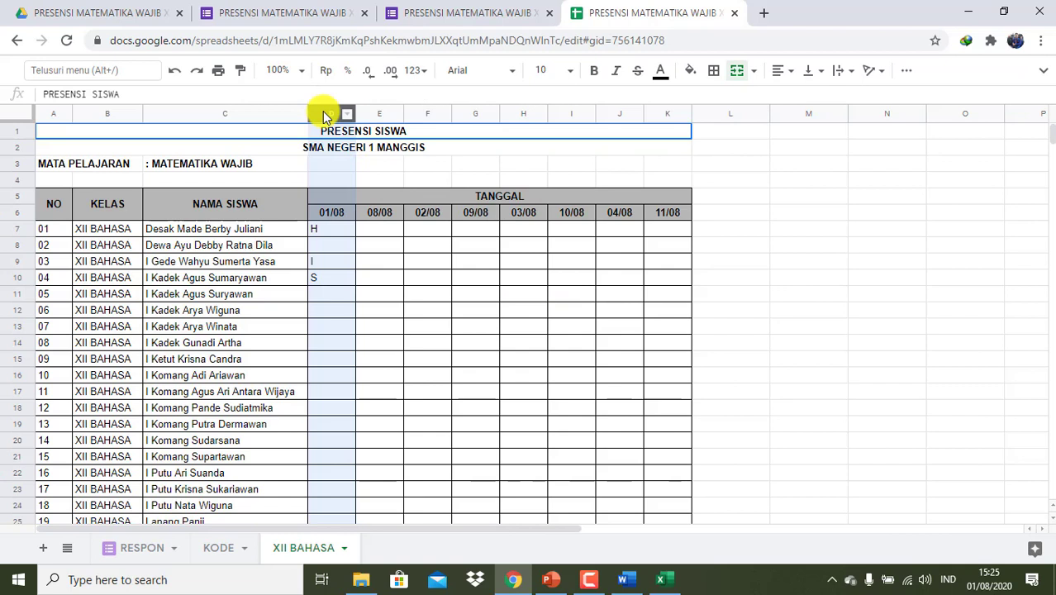
left_click(665, 114, "ctrl")
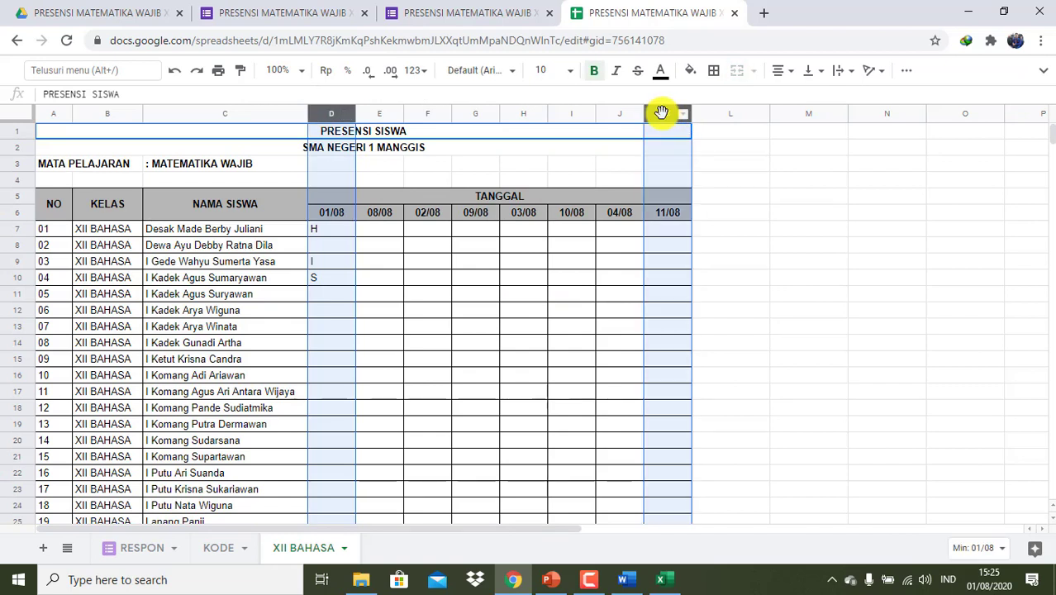
left_click(419, 118, "ctrl")
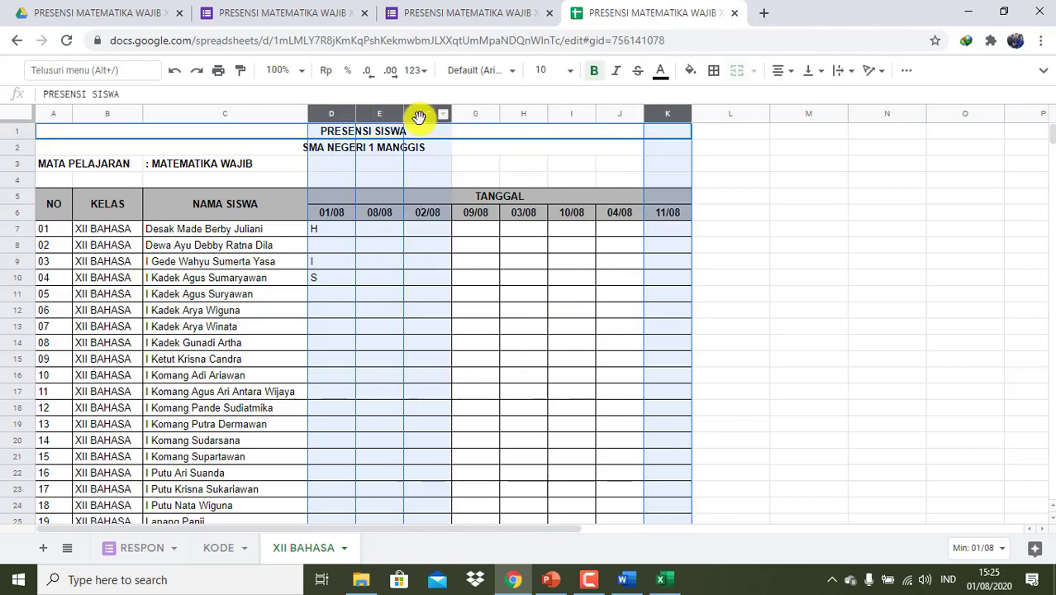
left_click(520, 116, "ctrl")
left_click(475, 118, "ctrl")
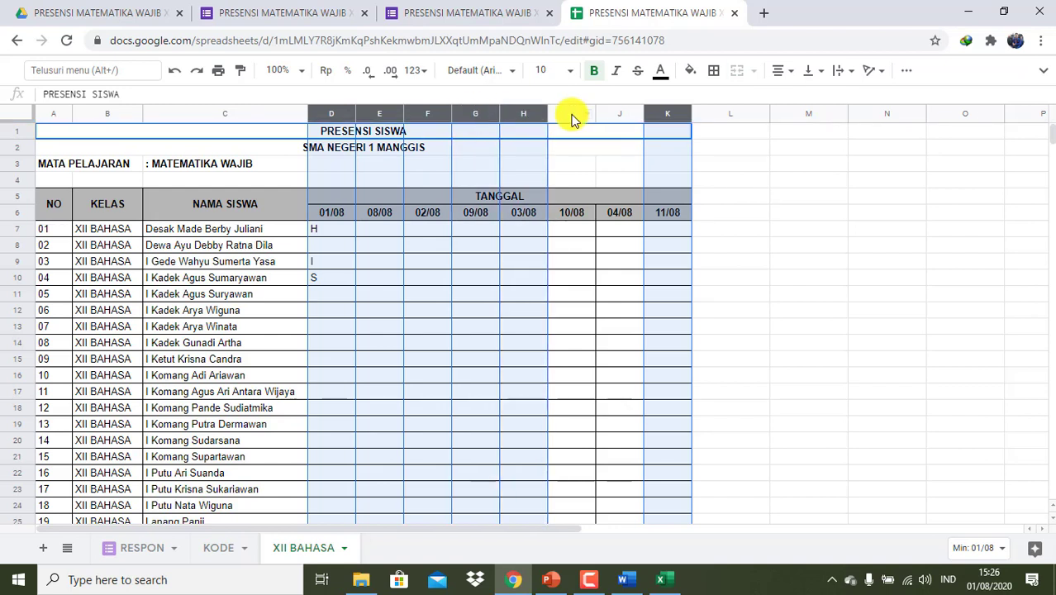
left_click(572, 118, "ctrl")
left_click(624, 114, "ctrl")
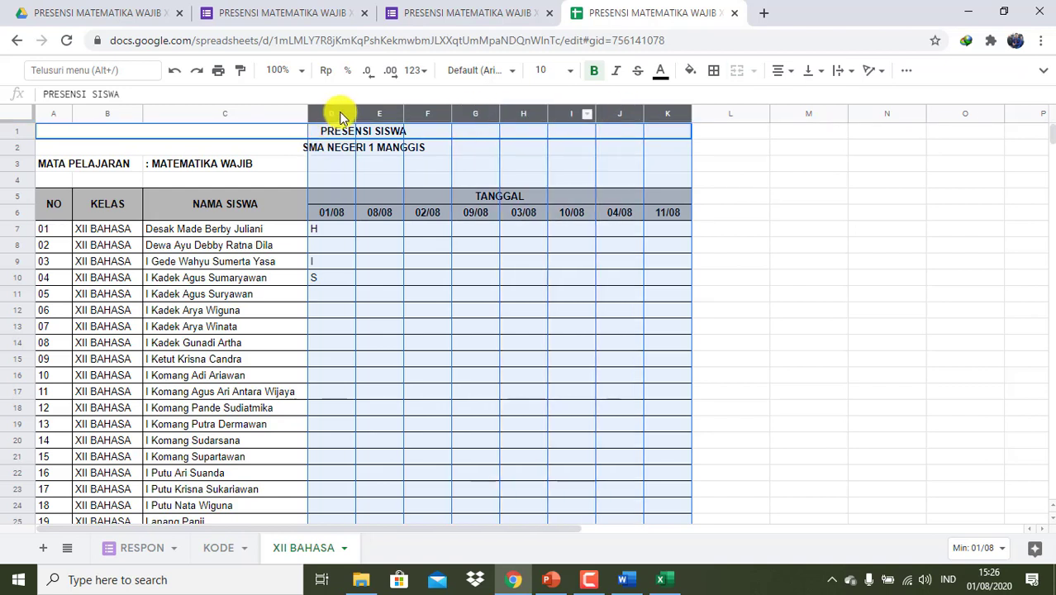
left_click_drag(354, 110, 346, 108)
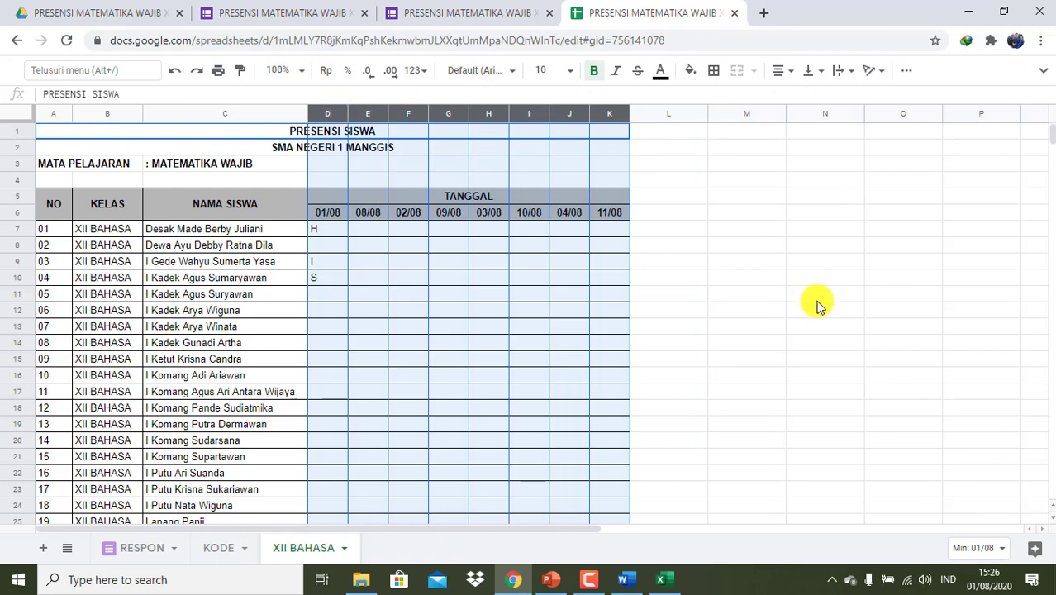
left_click(811, 297)
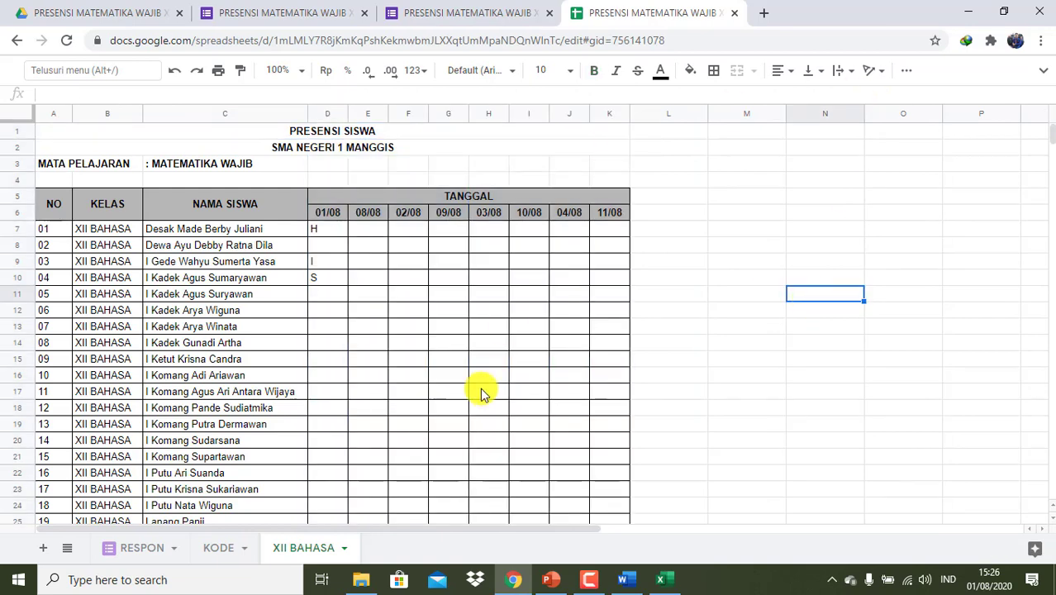
scroll(480, 388, "down", 6)
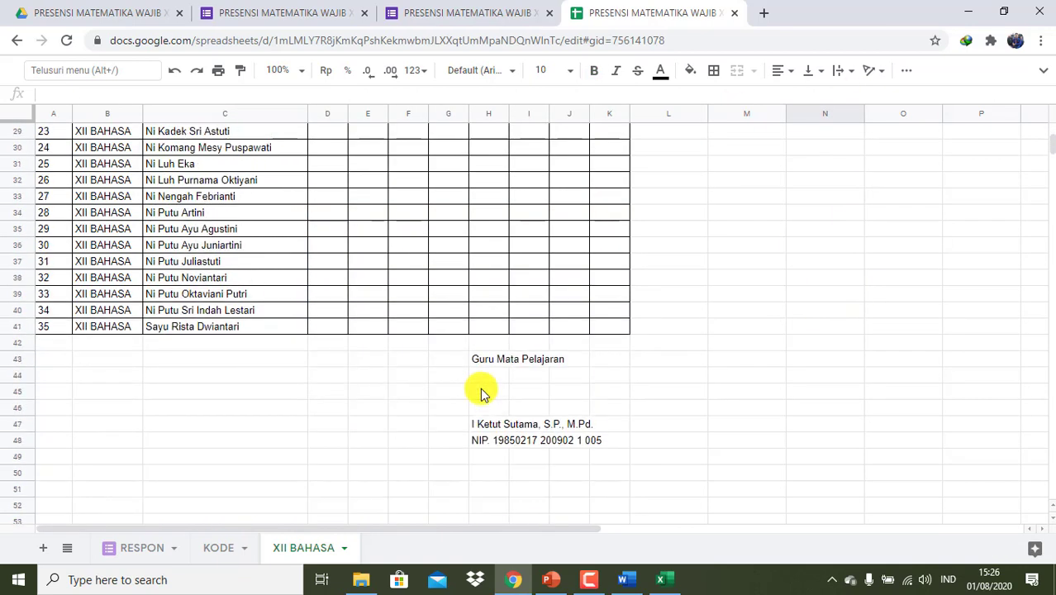
- Make a copy of the XII BAHASA tab with Duplikasikan and name it XII IPS 1
right_click(304, 553)
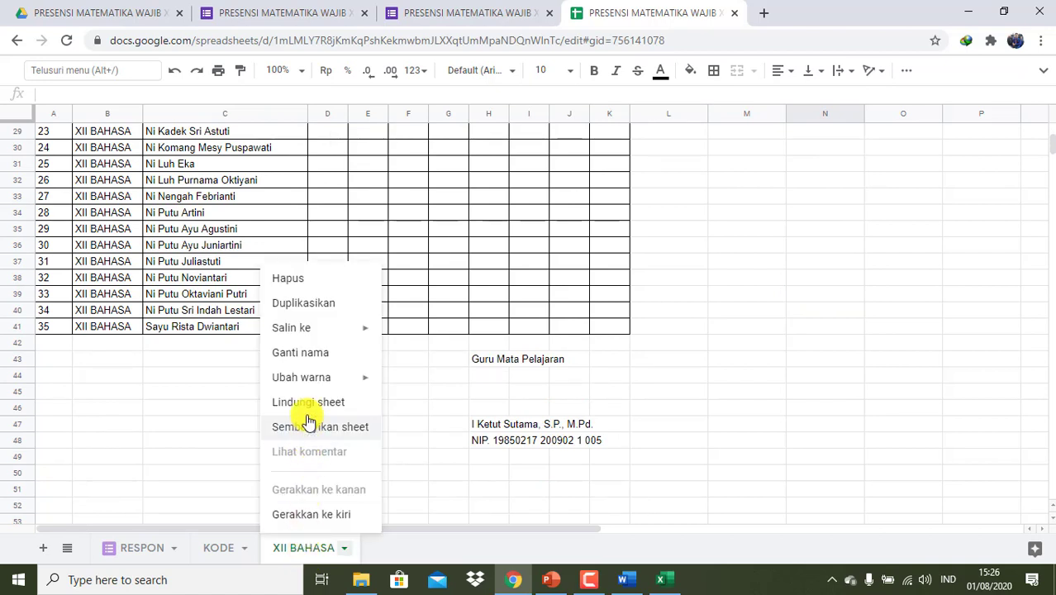
left_click(323, 306)
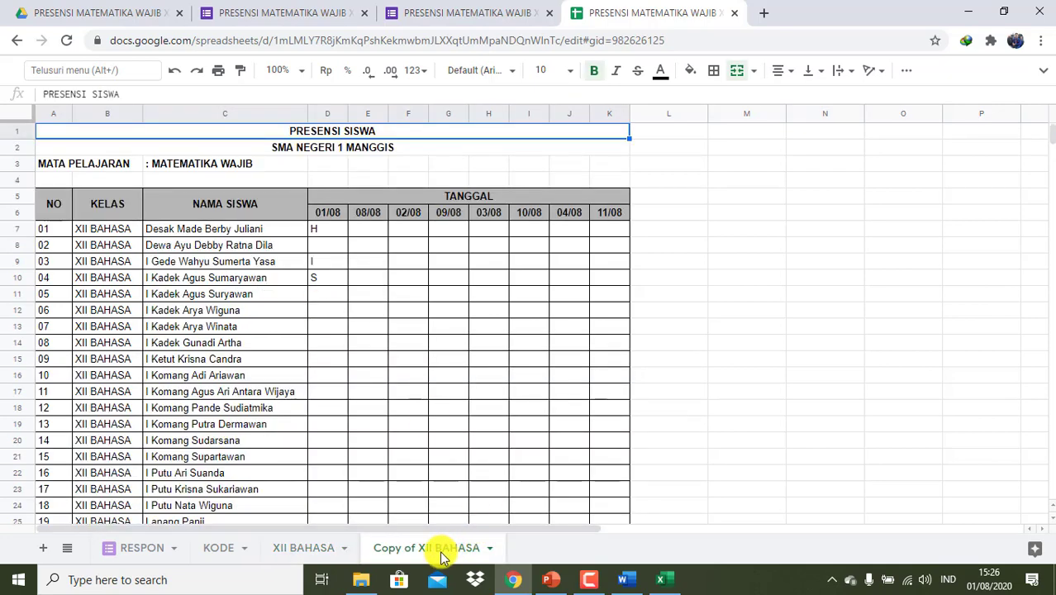
right_click(446, 550)
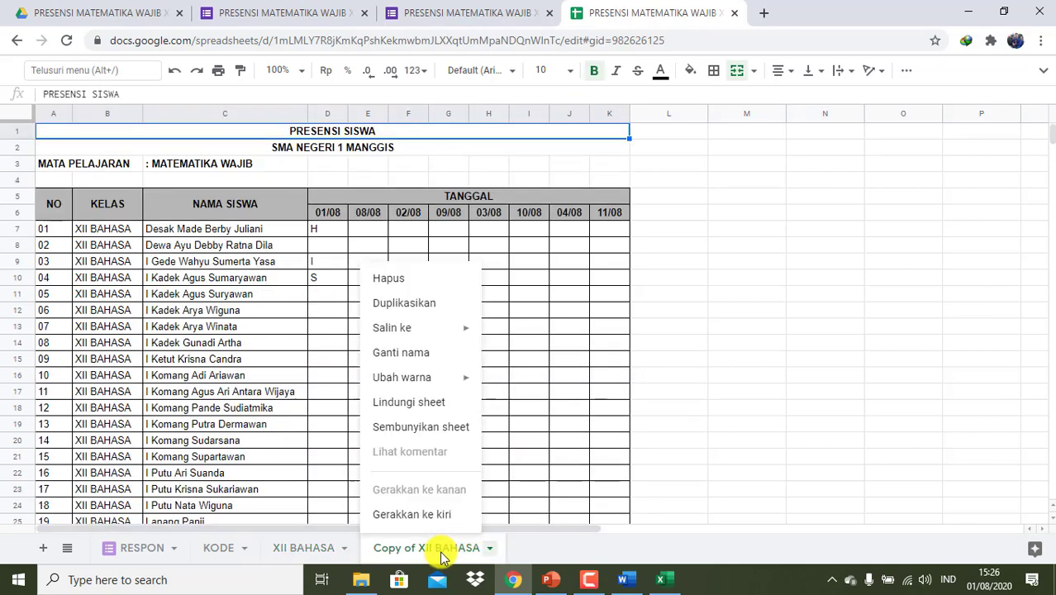
left_click(404, 354)
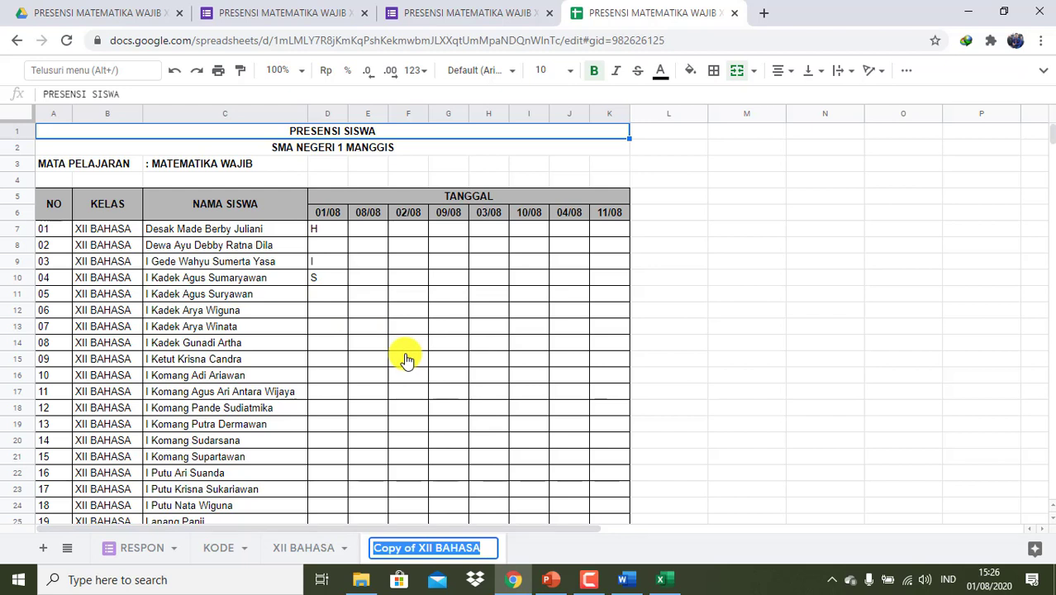
type("XII")
key("BackSpace")
key("BackSpace")
key("BackSpace")
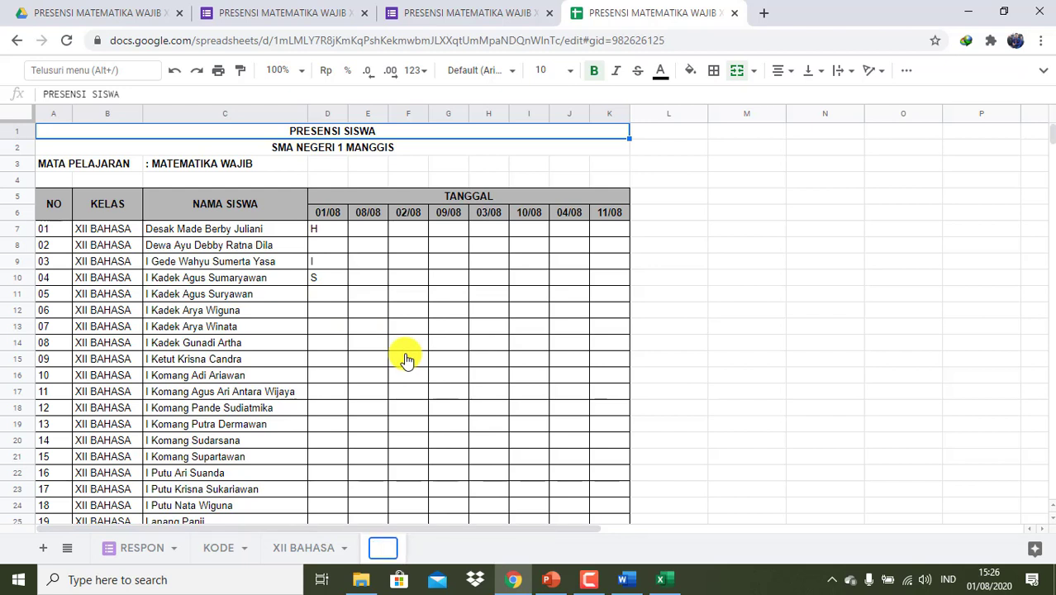
type("XII I")
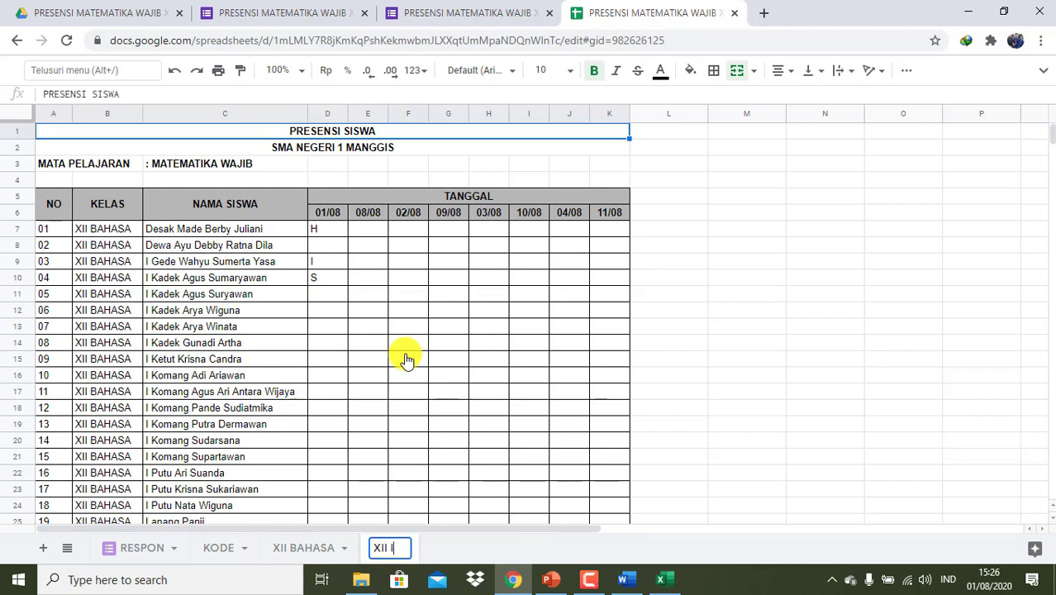
type("PS 1")
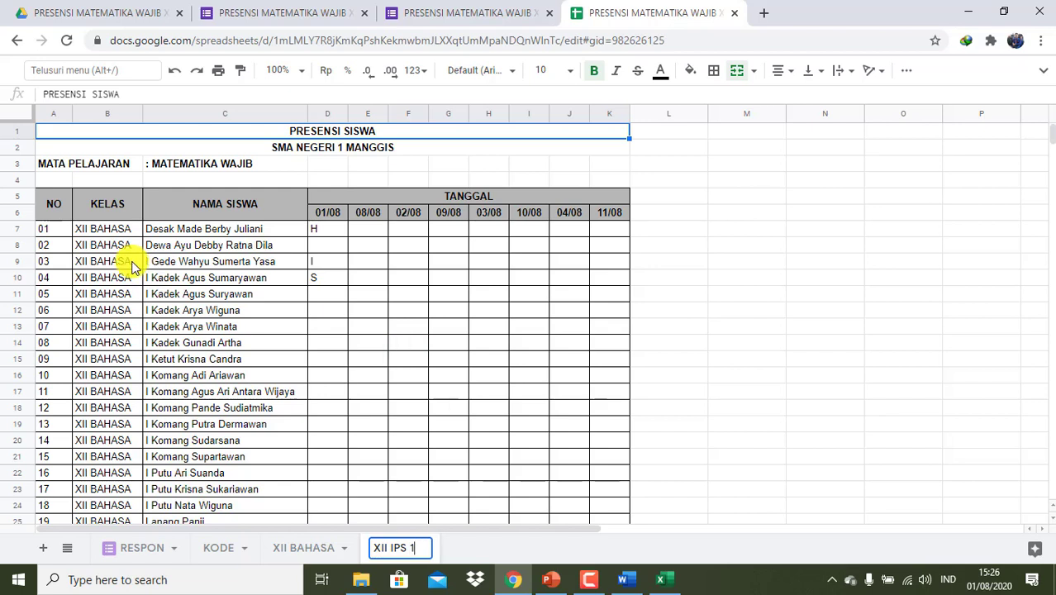
left_click(126, 232)
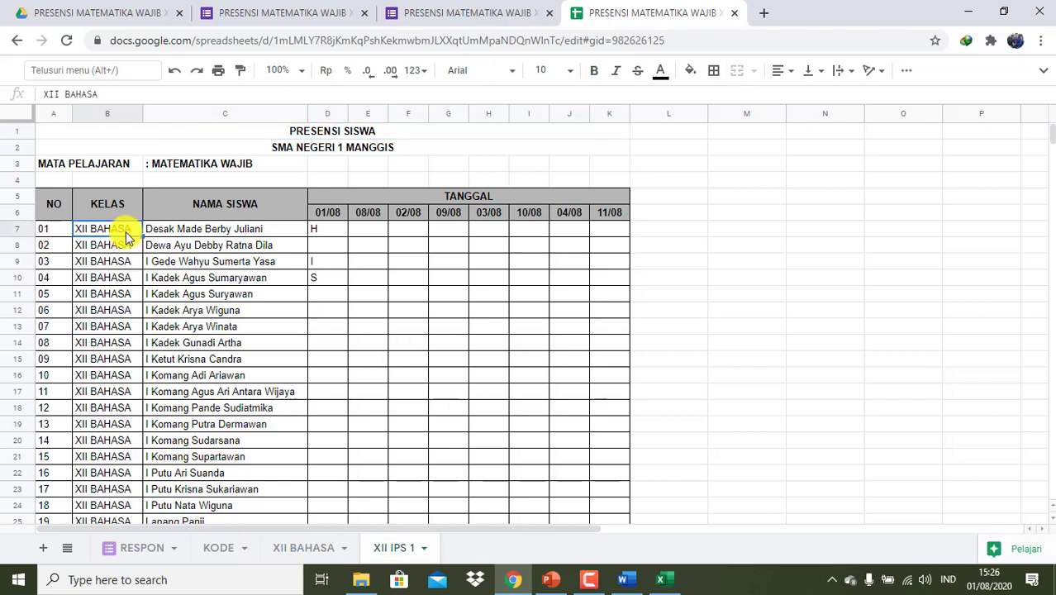
- Change B7 to XII IPS 1 and paste it down B8:B41
type("XI")
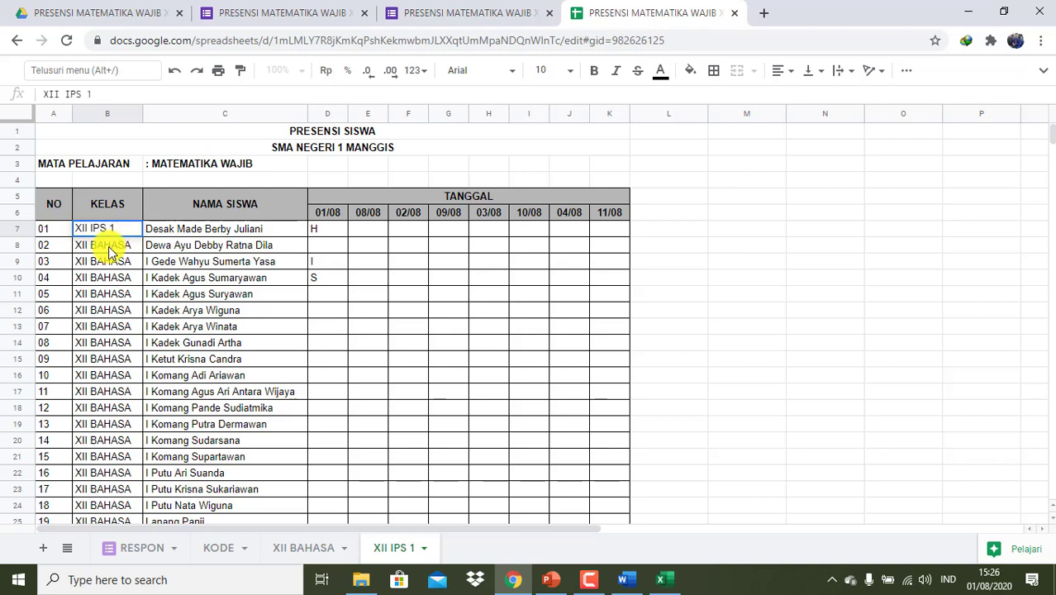
left_click(107, 252)
left_click(109, 227)
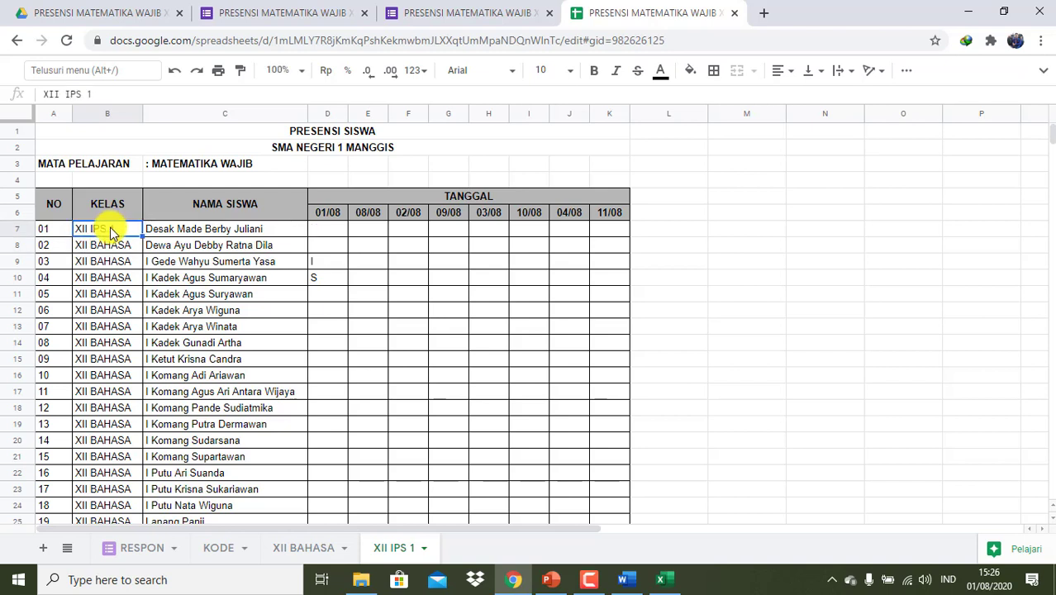
key("ctrl+c")
left_click(119, 249)
key("shift+Down")
key("shift+Down")
key("shift+Down")
key("shift+Down")
key("shift+Down")
key("shift+Down")
key("shift+Down")
key("shift+Down")
key("shift+Down")
key("shift+Down")
key("shift+Down")
key("shift+Down")
key("shift+Down")
key("shift+Down")
key("shift+Down")
key("shift+Down")
key("shift+Down")
key("shift+Down")
key("shift+Down")
key("shift+Down")
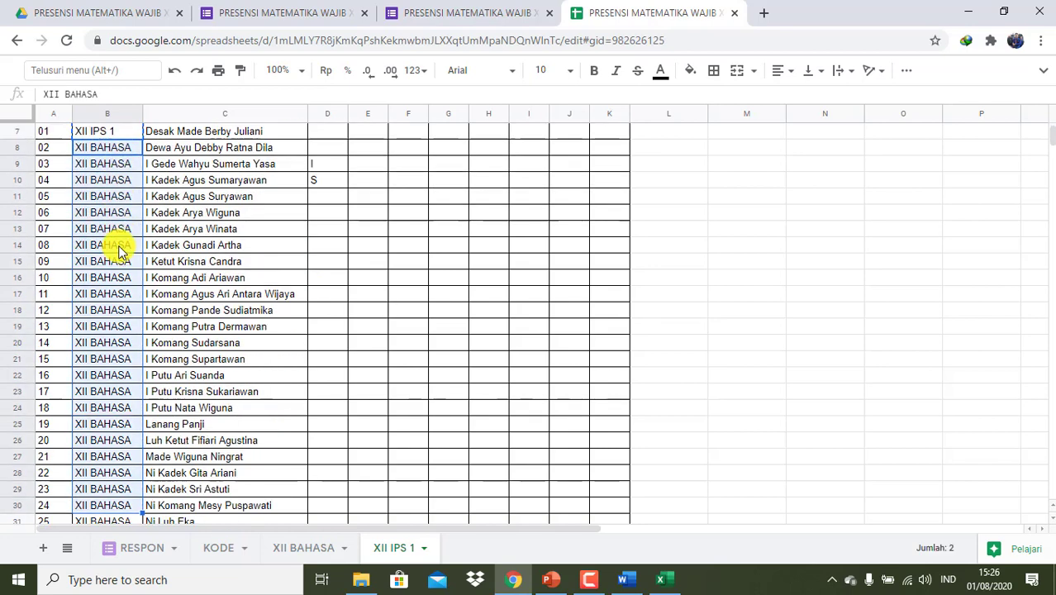
key("shift+Up")
key("shift+Up")
key("shift+Up")
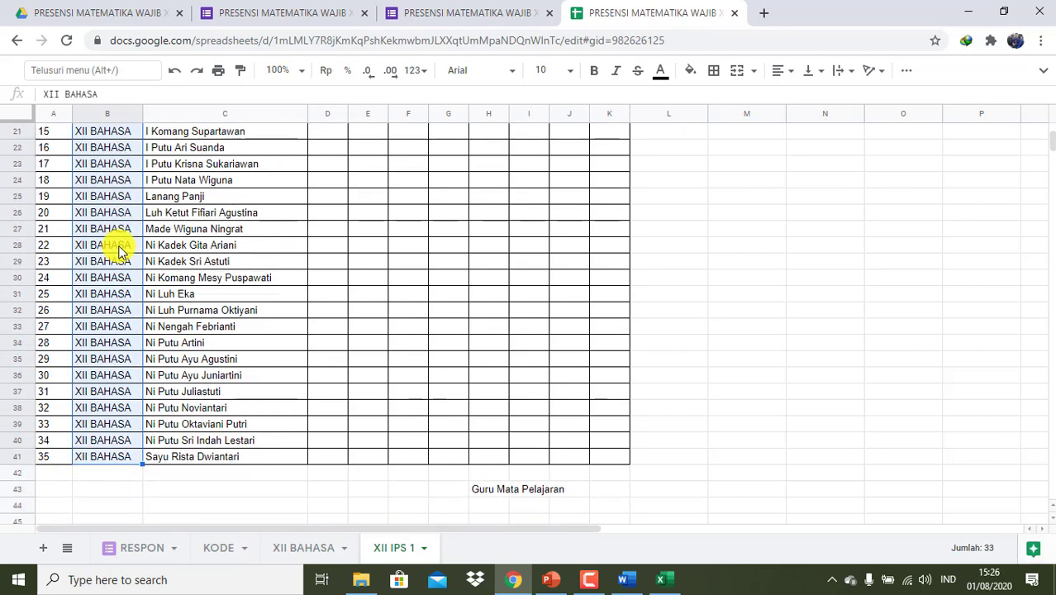
key("ctrl+v")
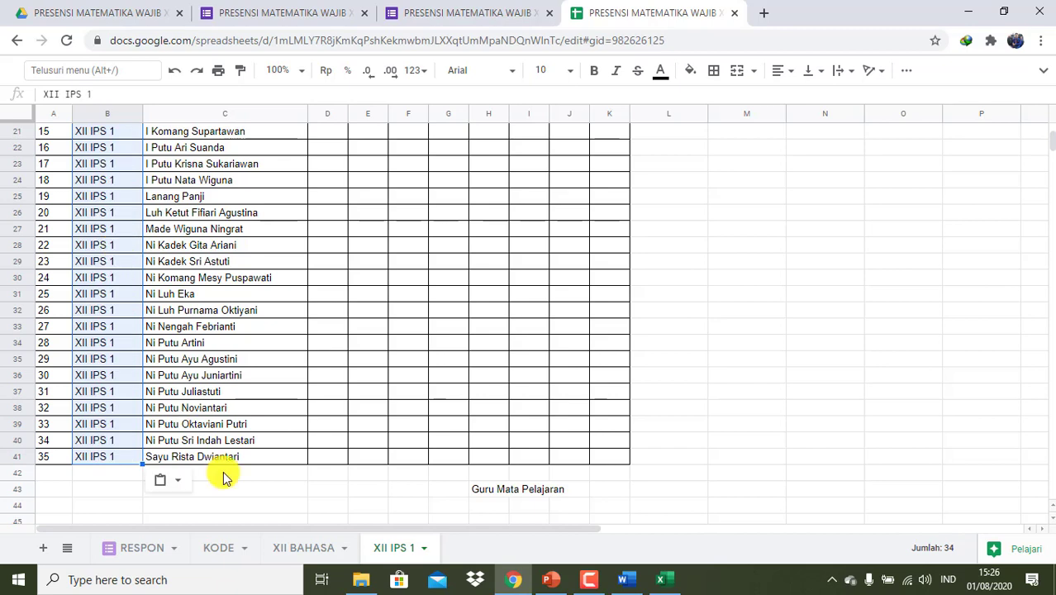
scroll(85, 377, "up", 3)
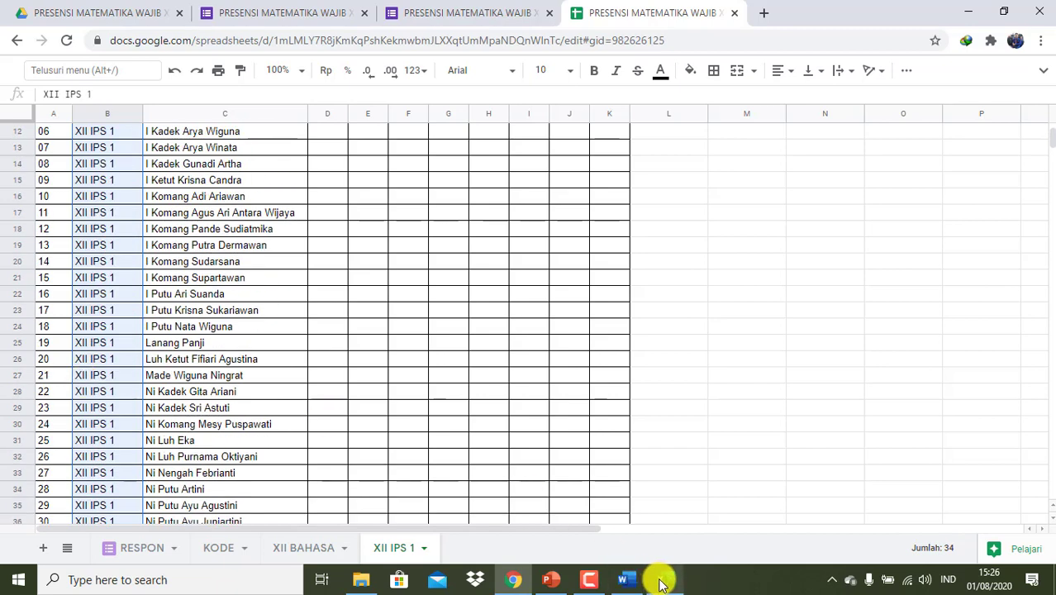
left_click(660, 579)
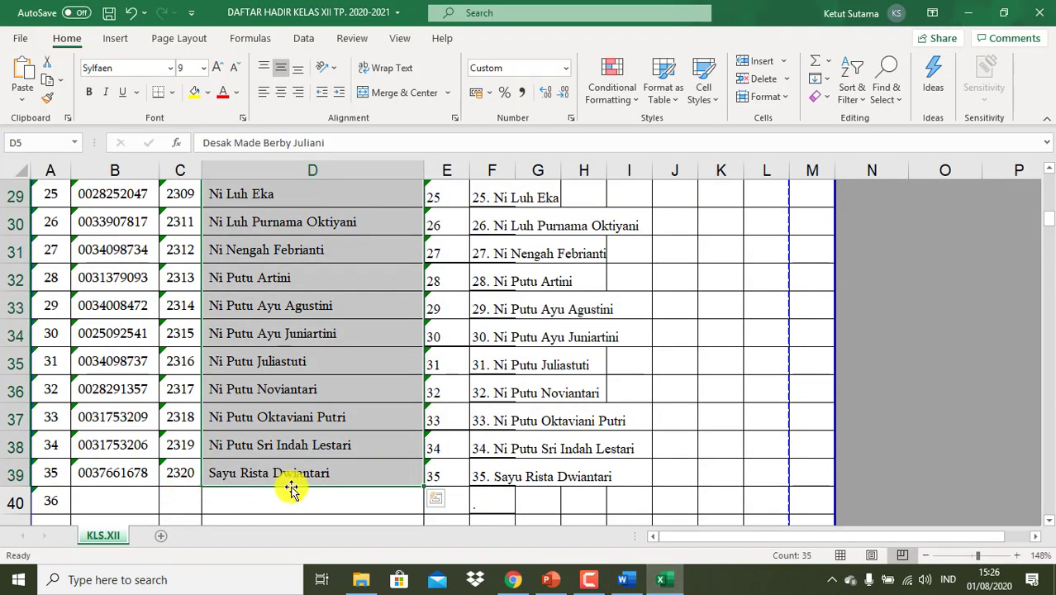
- Copy the 34 student names in D42:D75 of the Excel workbook
scroll(289, 488, "down", 6)
scroll(289, 486, "up", 2)
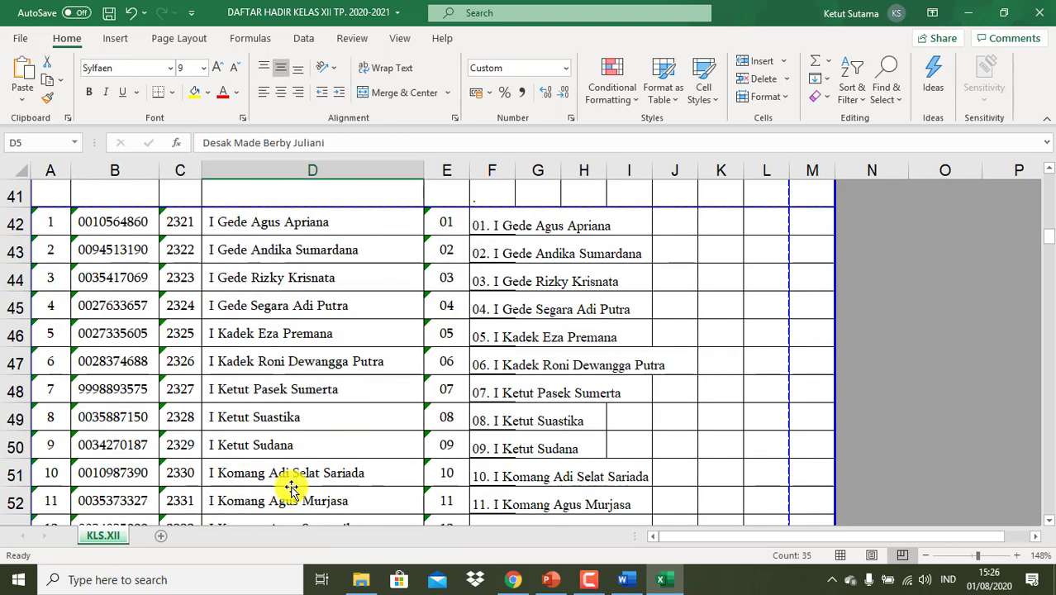
left_click_drag(443, 227, 444, 278)
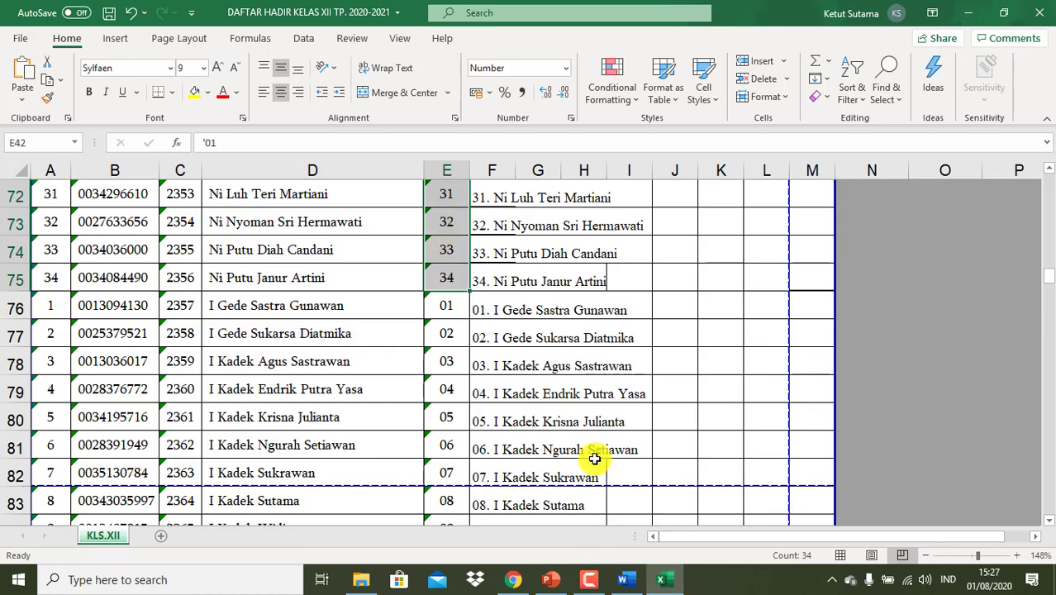
left_click(370, 286)
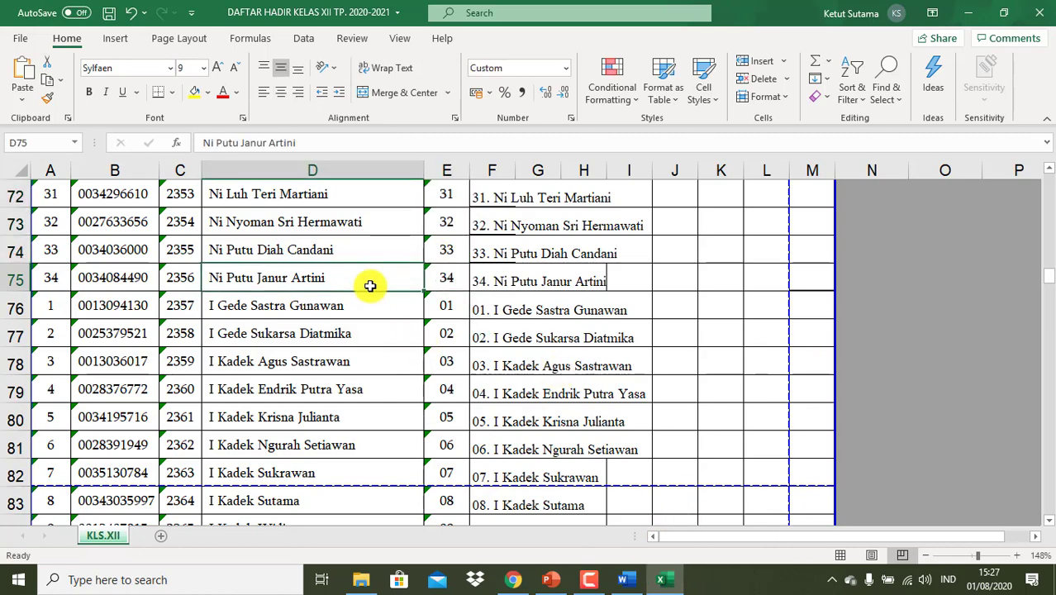
key("shift+Up")
key("shift+Up")
key("shift+Up")
key("shift+Up")
key("shift+Up")
key("shift+Up")
key("shift+Up")
key("shift+Up")
key("shift+Up")
key("shift+Up")
key("shift+Up")
key("shift+Up")
key("shift+Up")
key("shift+Up")
key("shift+Up")
key("shift+Up")
key("shift+Up")
key("shift+Up")
key("shift+Up")
key("shift+Up")
key("shift+Up")
key("shift+Up")
key("shift+Up")
key("shift+Up")
key("shift+Up")
key("shift+Up")
key("shift+Up")
key("shift+Up")
key("shift+Up")
key("shift+Up")
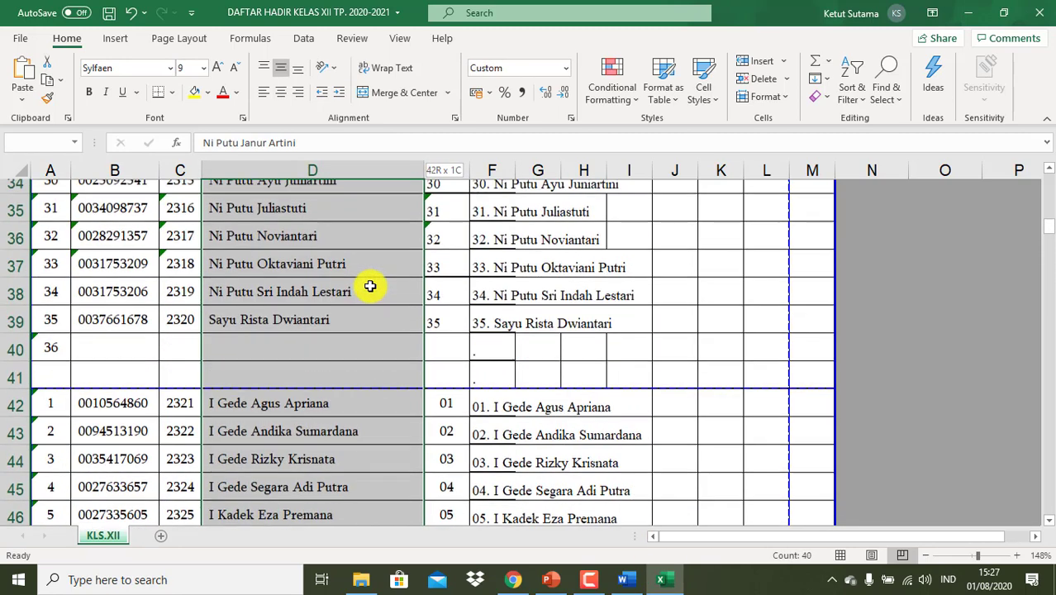
key("shift+Down")
key("shift+Down")
key("shift+Down")
key("shift+Down")
key("shift+Down")
key("shift+Down")
key("shift+Down")
key("shift+Down")
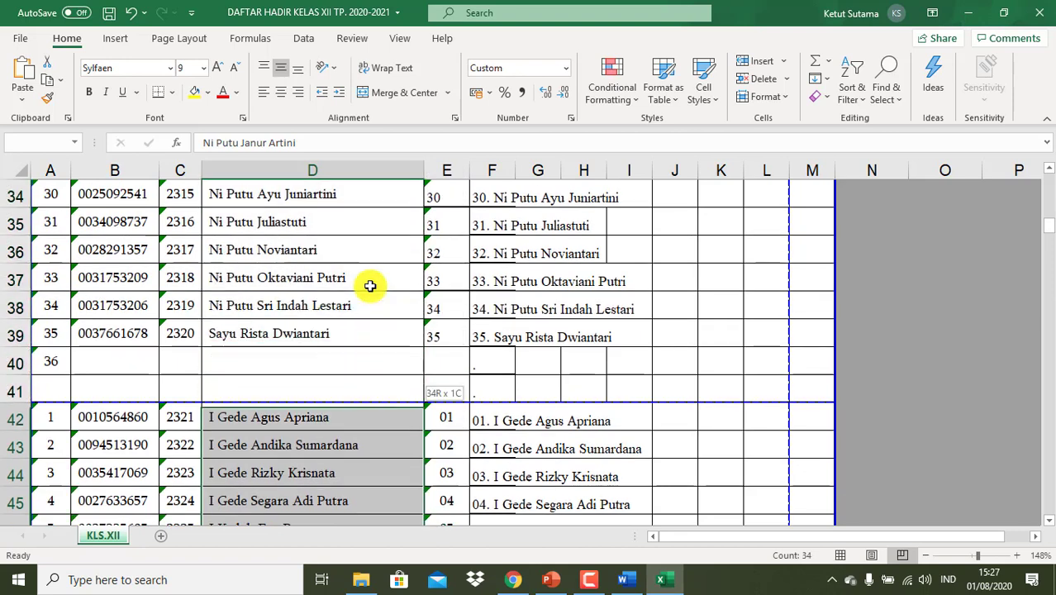
key("ctrl+c")
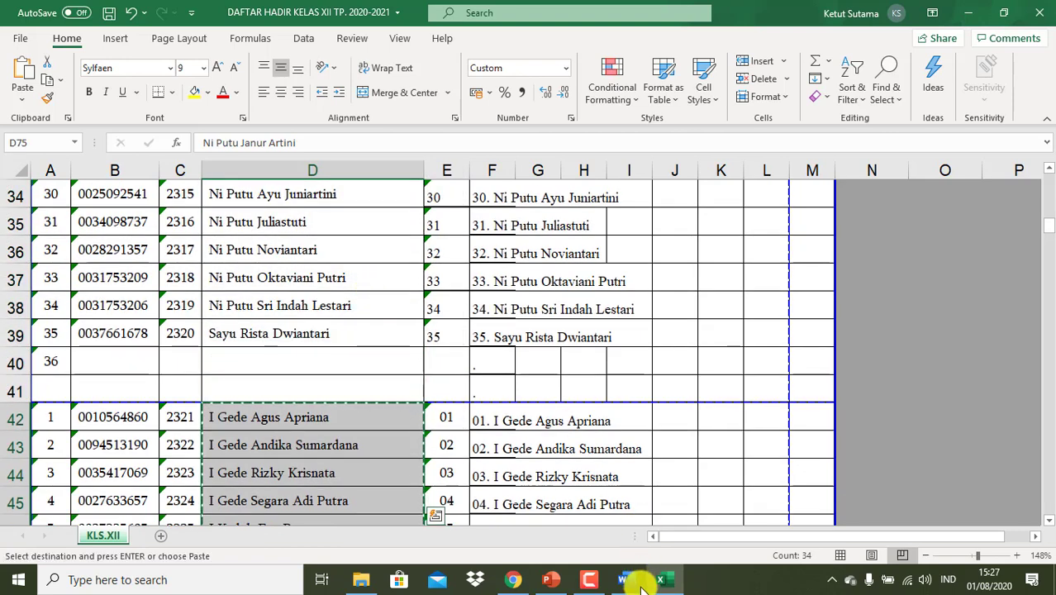
- Paste the 34 new names starting at C7 of the XII IPS 1 sheet
left_click(518, 581)
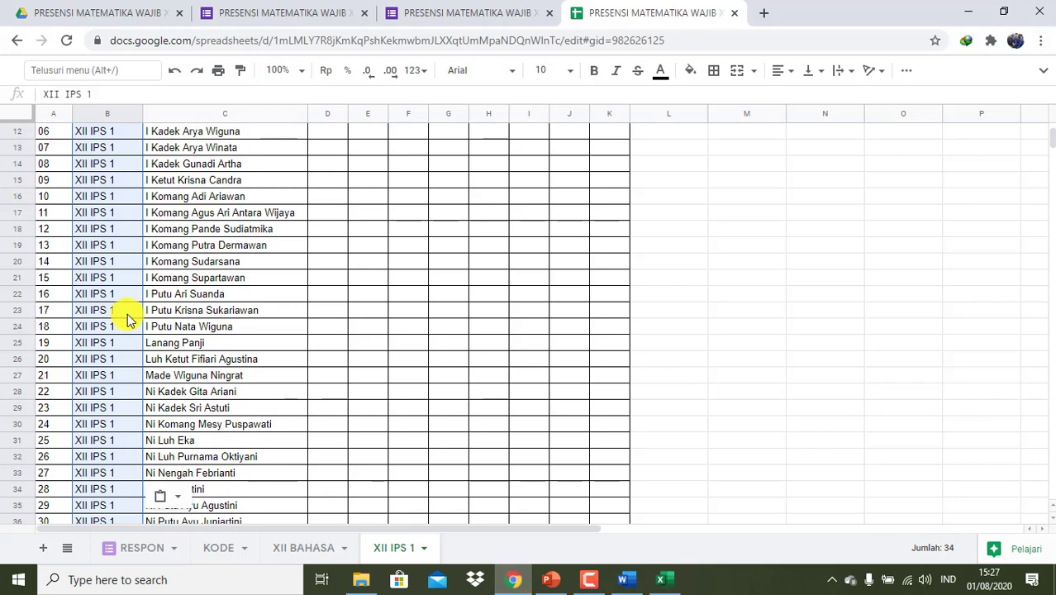
scroll(328, 277, "up", 3)
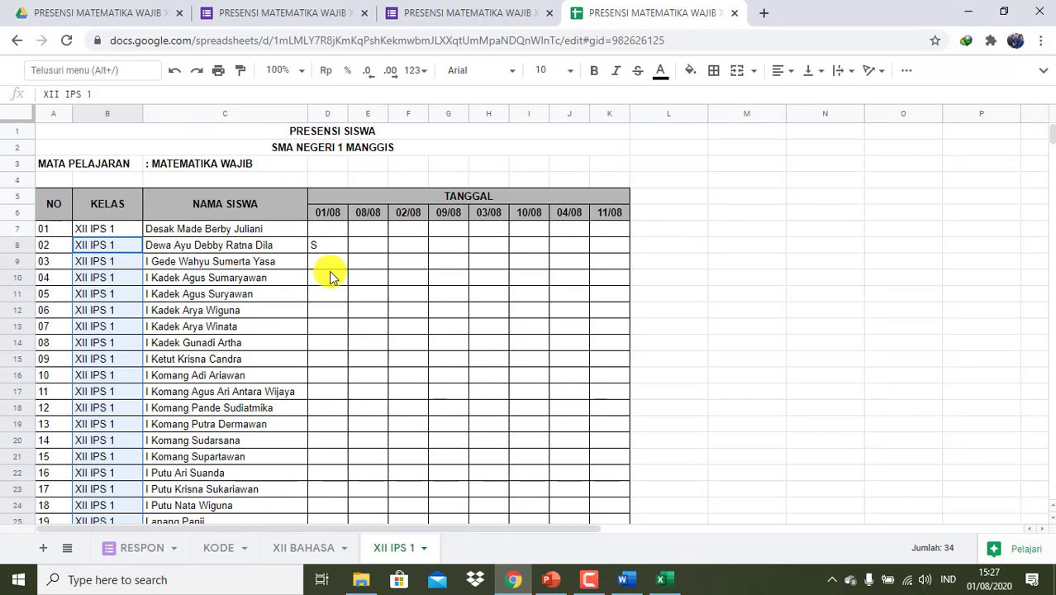
left_click(194, 235)
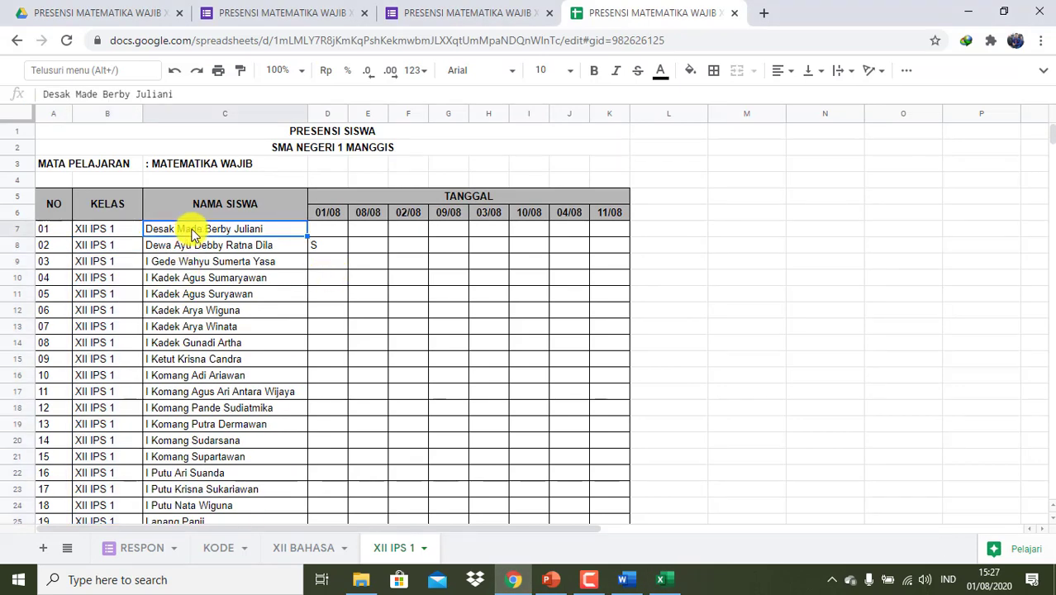
key("ctrl+v")
- Clear the leftover row 41 entry, check D8's formula, and view the KODE sheet
scroll(259, 285, "down", 7)
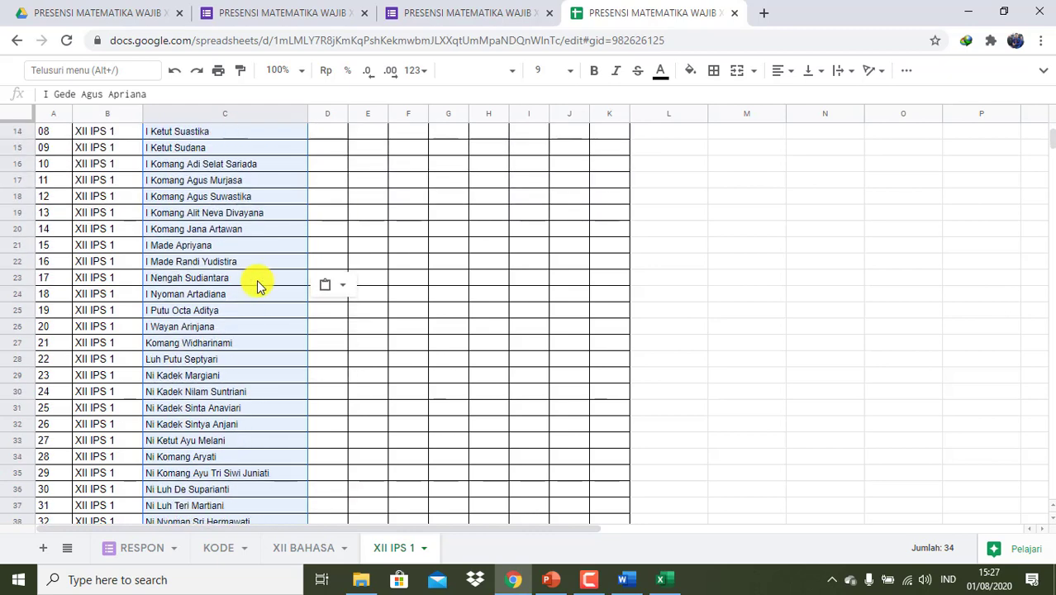
left_click(45, 408)
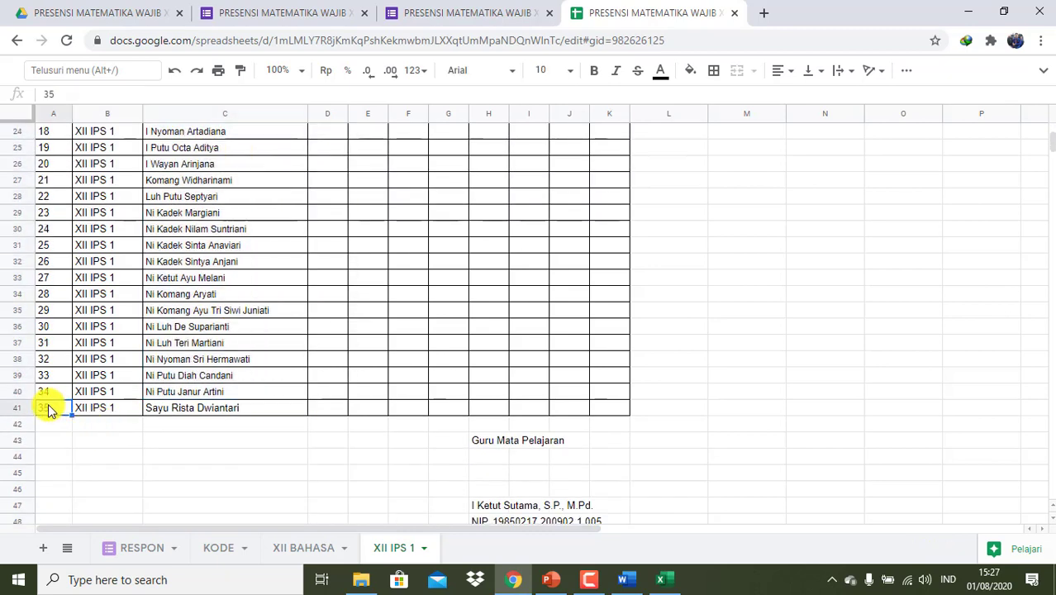
key("shift+Right")
key("shift+Right")
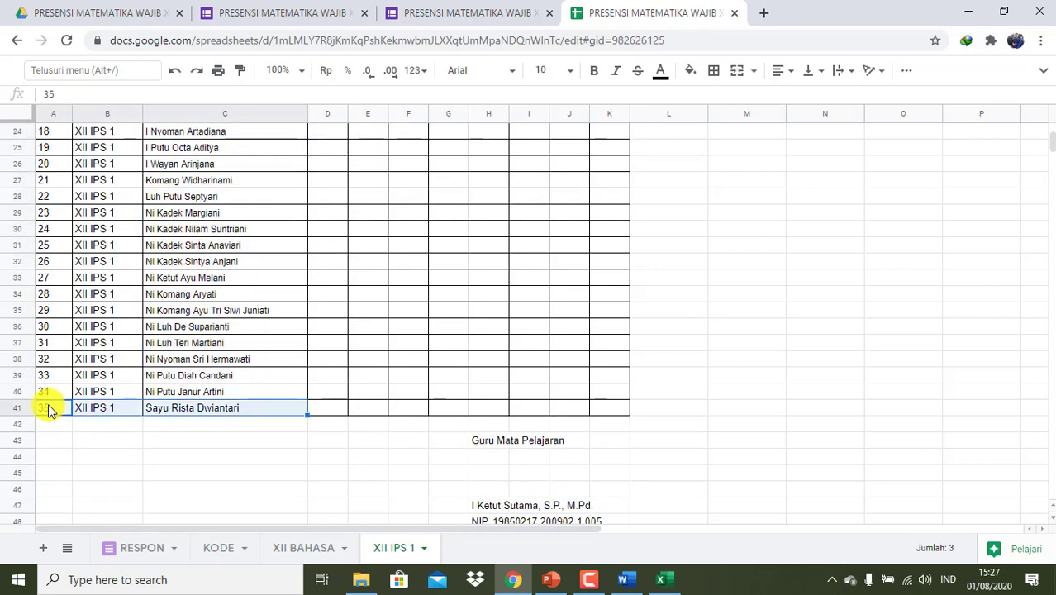
key("Delete")
scroll(382, 406, "up", 8)
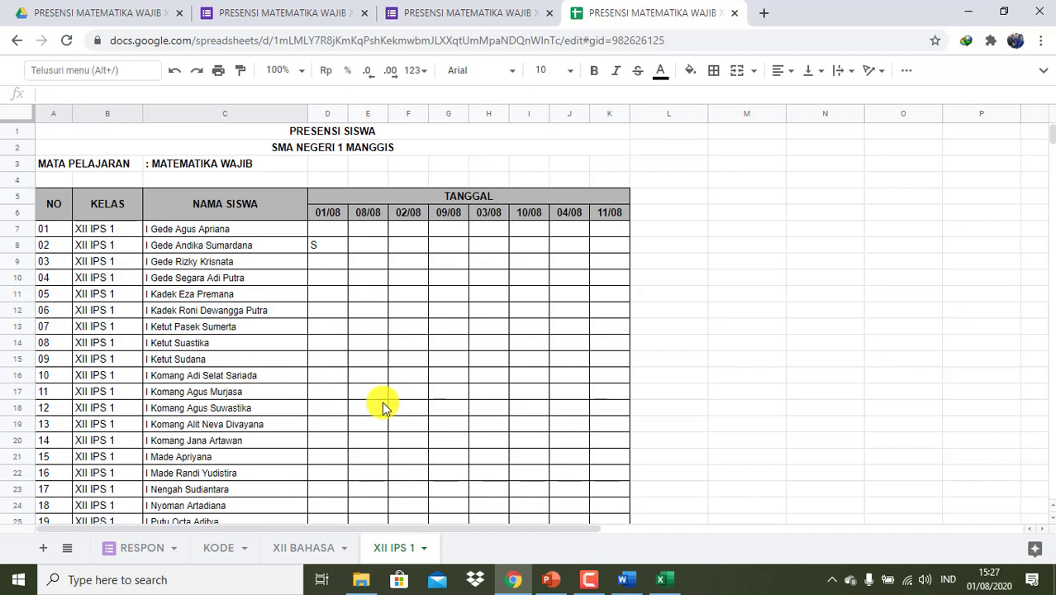
left_click(322, 247)
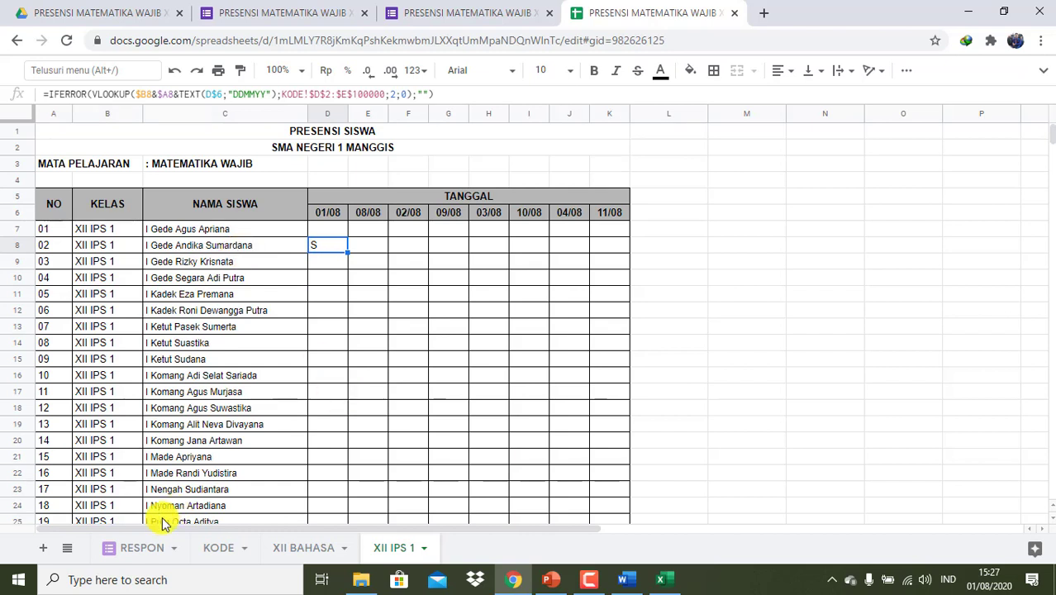
left_click(216, 548)
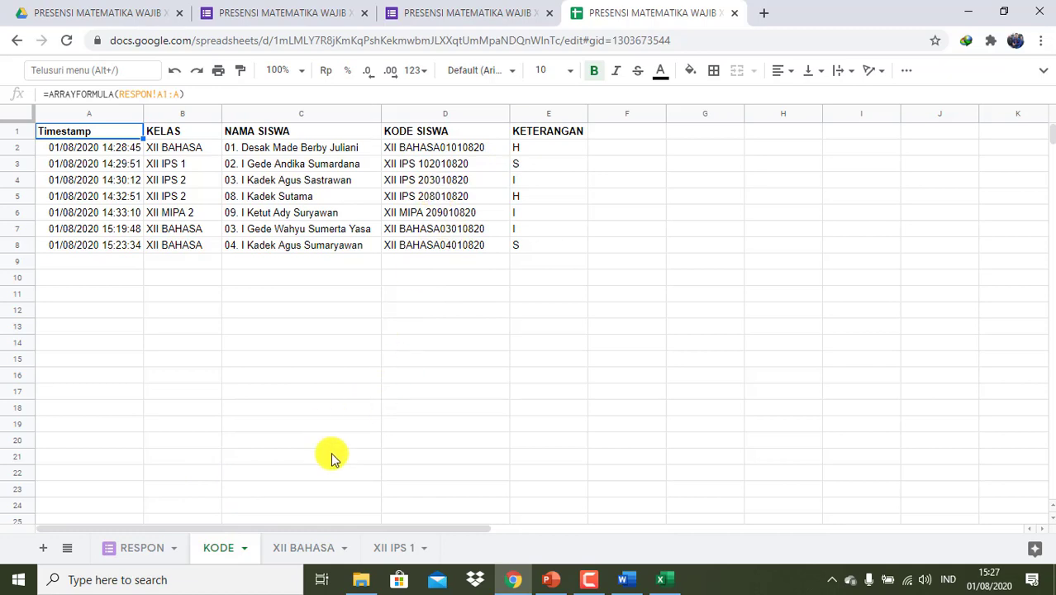
- Make a copy of the XII IPS 1 tab and name it XII IPS 2
left_click(399, 549)
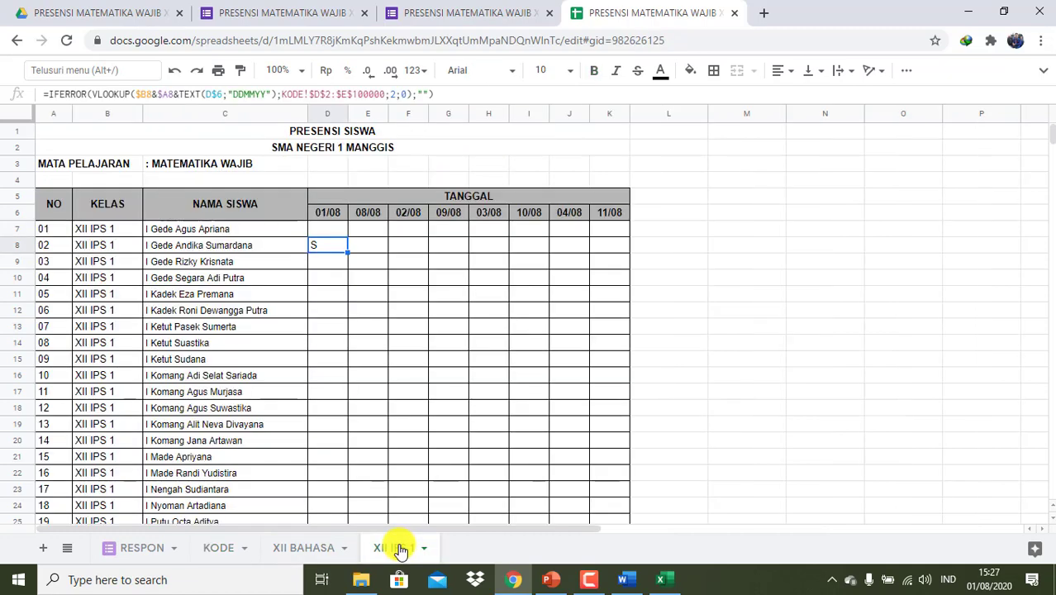
right_click(398, 548)
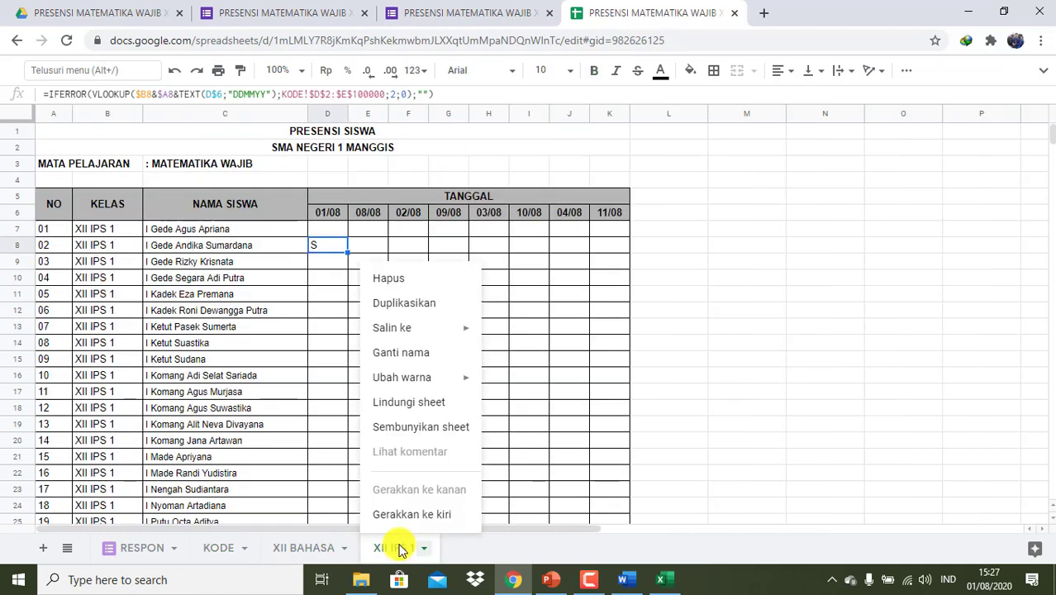
left_click(449, 304)
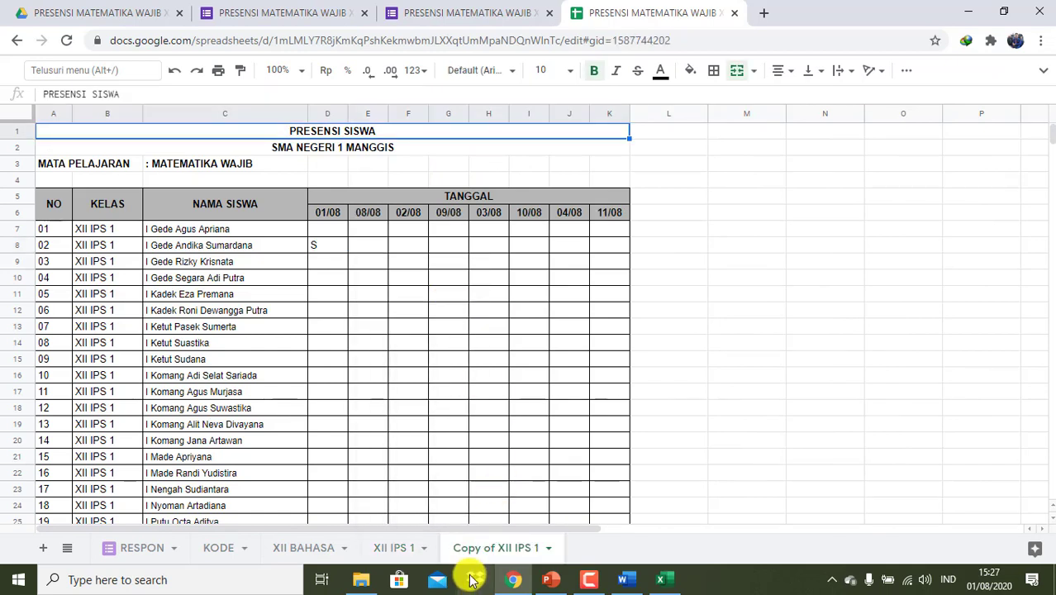
right_click(471, 546)
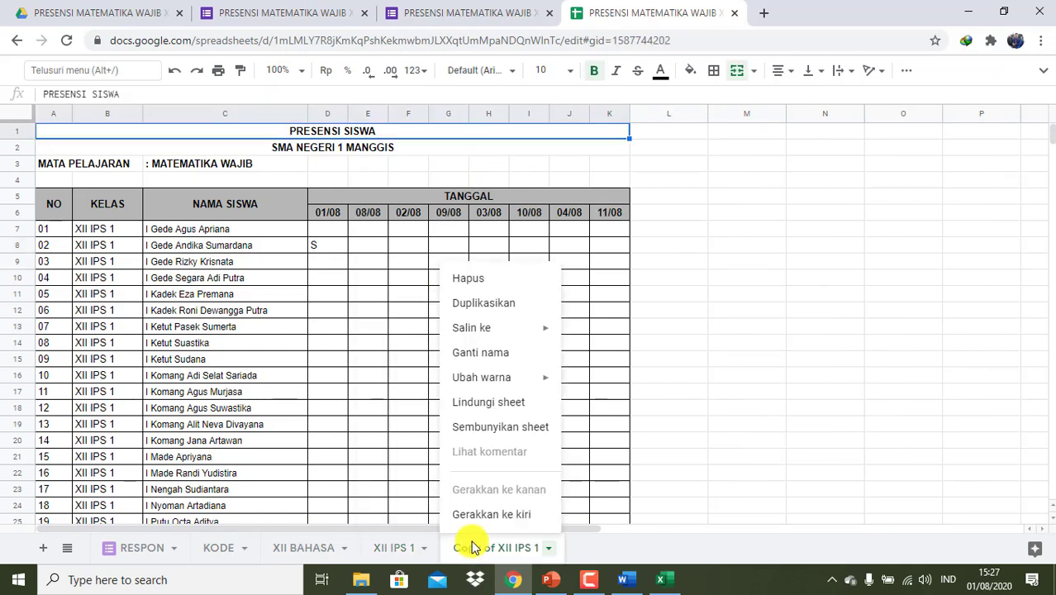
left_click(495, 353)
type("XI")
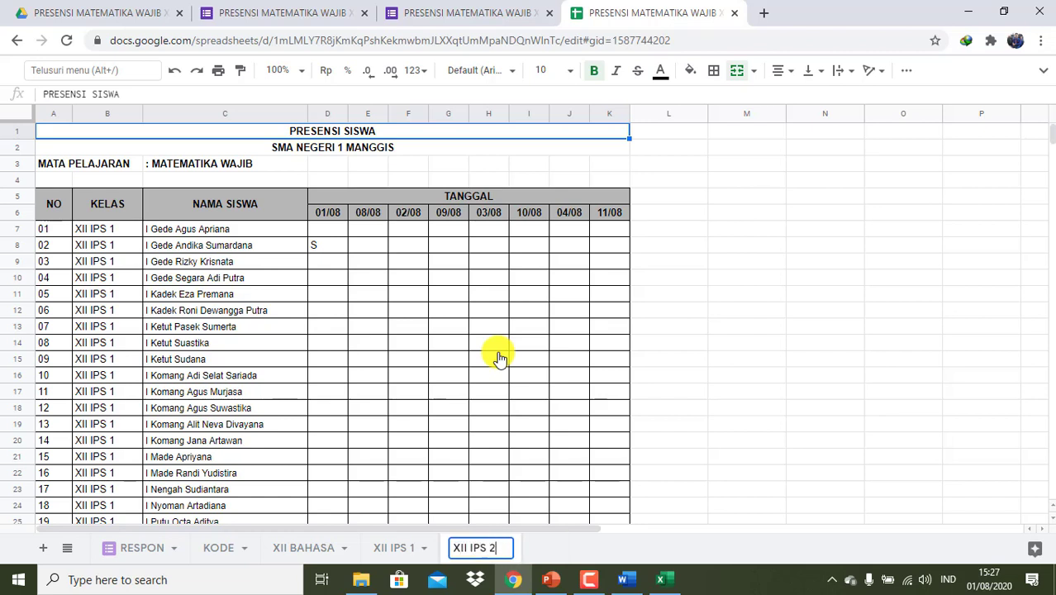
type("I IPS 2")
left_click(95, 231)
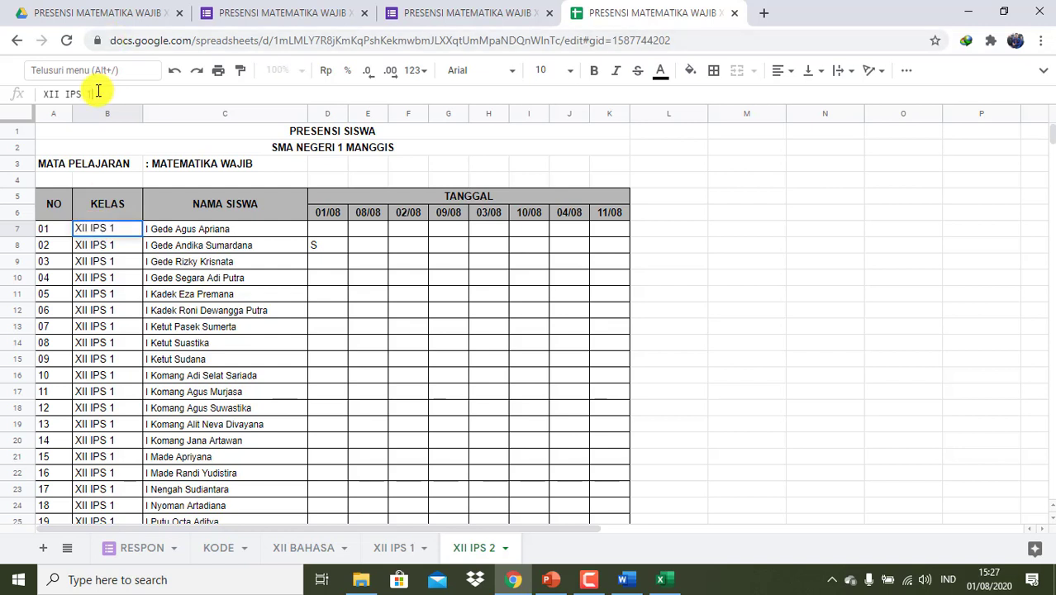
- Fill the KELAS cells B8 to B41 with 'XII IPS 2' copied from B7
key("Return")
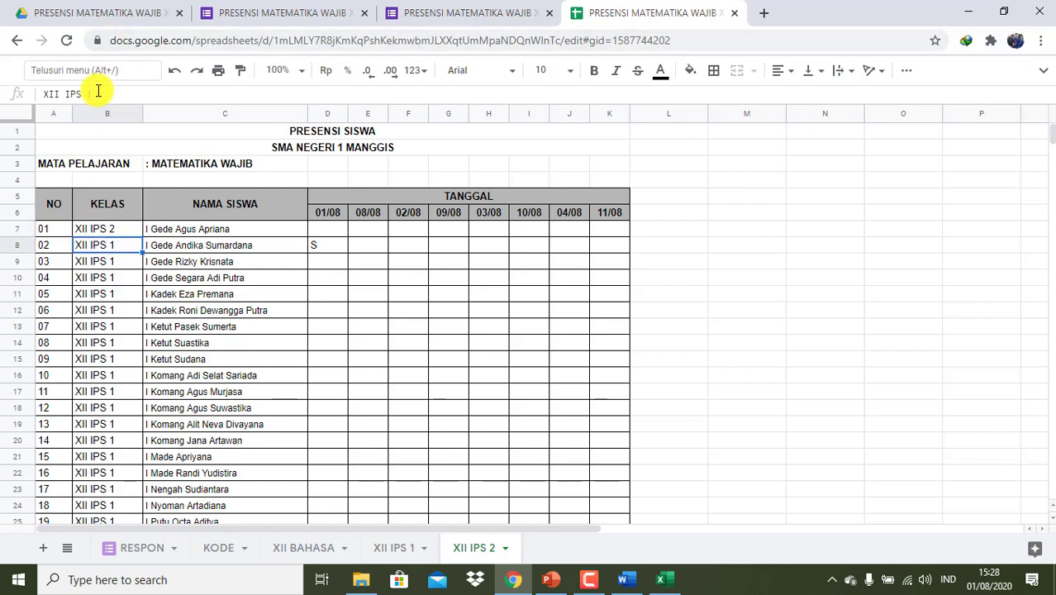
key("Up")
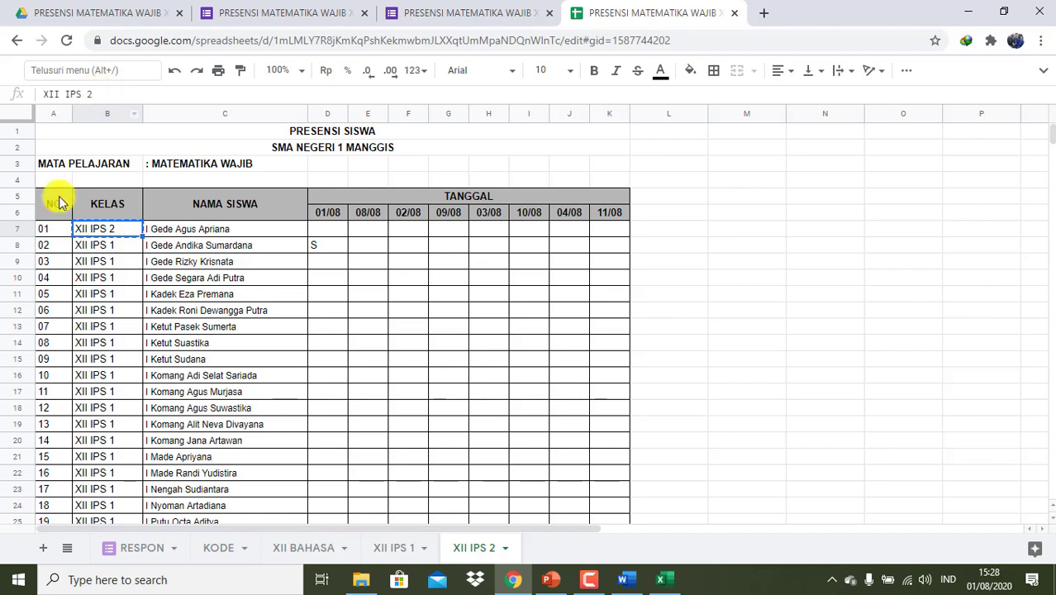
left_click(88, 250)
key("shift+Down")
key("shift+Down")
key("shift+Down")
key("shift+Down")
key("shift+Down")
key("shift+Down")
key("shift+Down")
key("shift+Down")
key("shift+Down")
key("shift+Down")
key("shift+Down")
key("shift+Down")
key("shift+Down")
key("shift+Down")
key("shift+Down")
key("shift+Down")
key("shift+Down")
key("shift+Down")
key("shift+Down")
key("shift+Down")
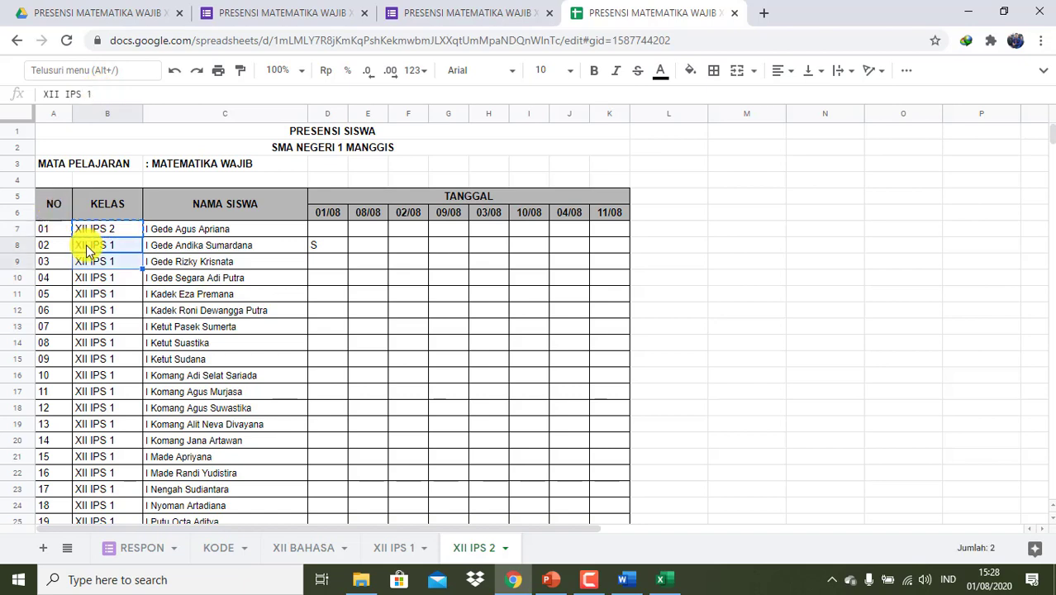
key("shift+Down")
key("shift+Down")
key("shift+Down")
key("shift+Down")
key("shift+Down")
key("shift+Down")
key("shift+Down")
key("shift+Down")
key("shift+Down")
key("shift+Down")
key("shift+Down")
key("shift+Down")
key("shift+Down")
key("shift+Down")
key("shift+Down")
key("shift+Up")
key("shift+Up")
key("shift+Up")
key("shift+Up")
key("shift+Up")
key("shift+Up")
key("shift+Up")
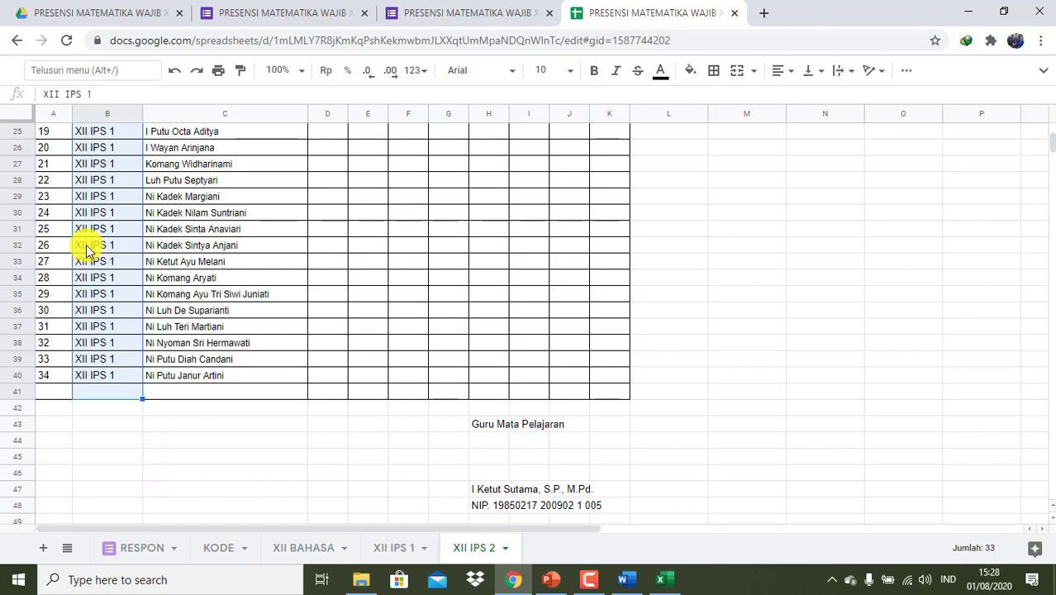
key("ctrl+v")
left_click(667, 578)
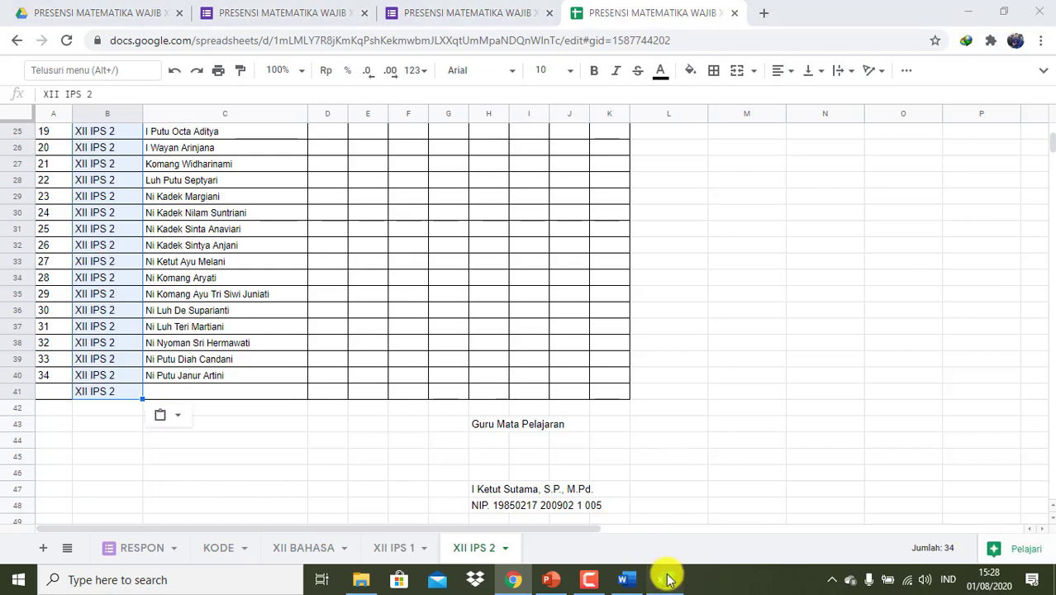
scroll(461, 401, "down", 13)
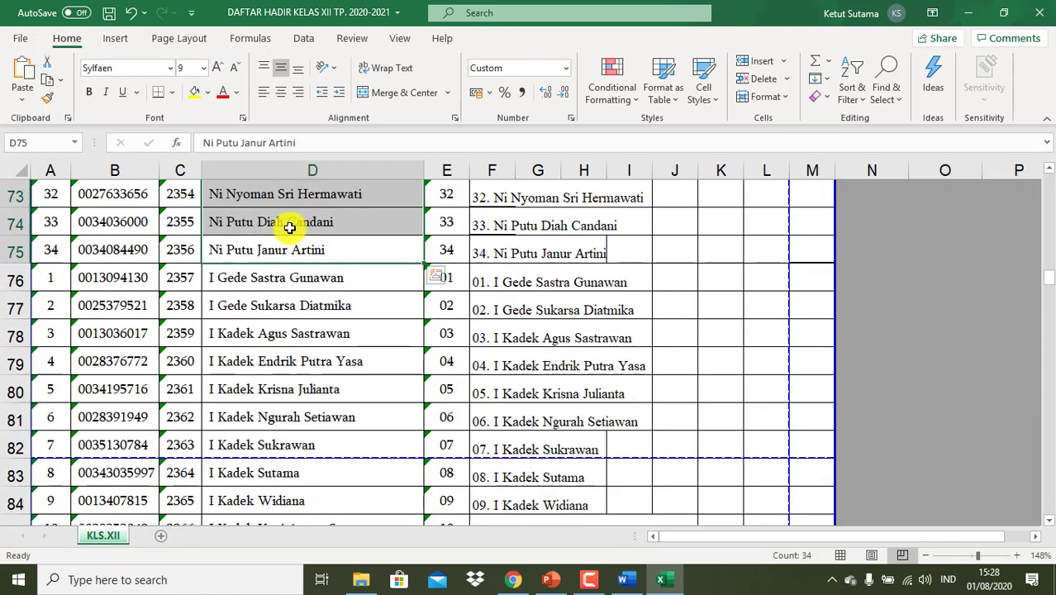
- Copy the student names in Excel cells D75:D111
left_click(281, 243)
key("shift+Down")
key("shift+Down")
key("shift+Down")
key("shift+Down")
key("shift+Down")
key("shift+Down")
key("shift+Down")
key("shift+Down")
key("shift+Down")
key("shift+Down")
key("shift+Down")
key("shift+Down")
key("shift+Down")
key("shift+Down")
key("shift+Down")
key("shift+Down")
key("shift+Down")
key("shift+Down")
key("shift+Down")
key("shift+Down")
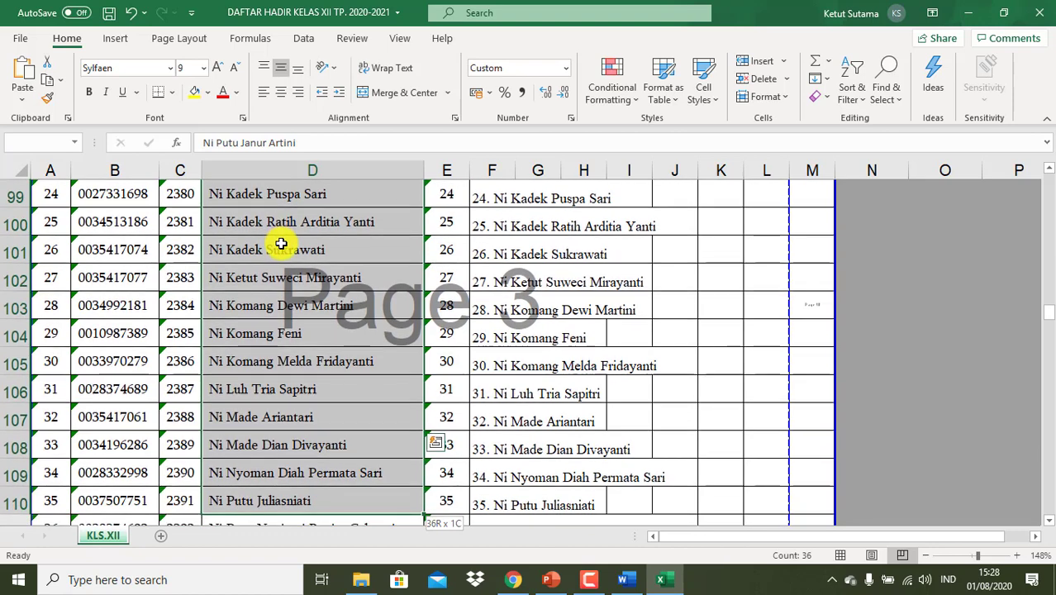
key("shift+Down")
key("shift+Down")
key("shift+Up")
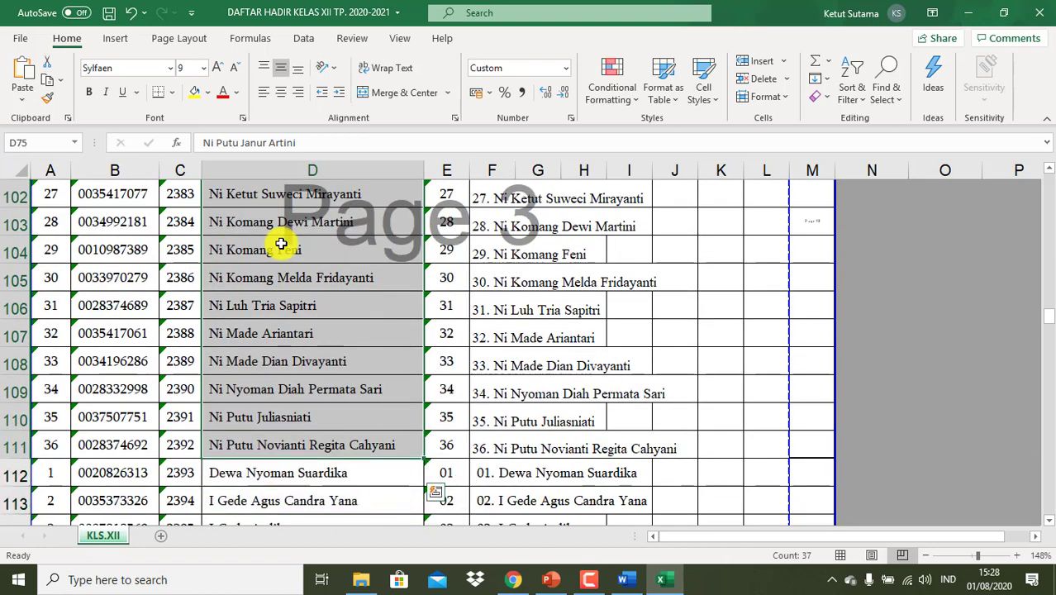
key("ctrl+c")
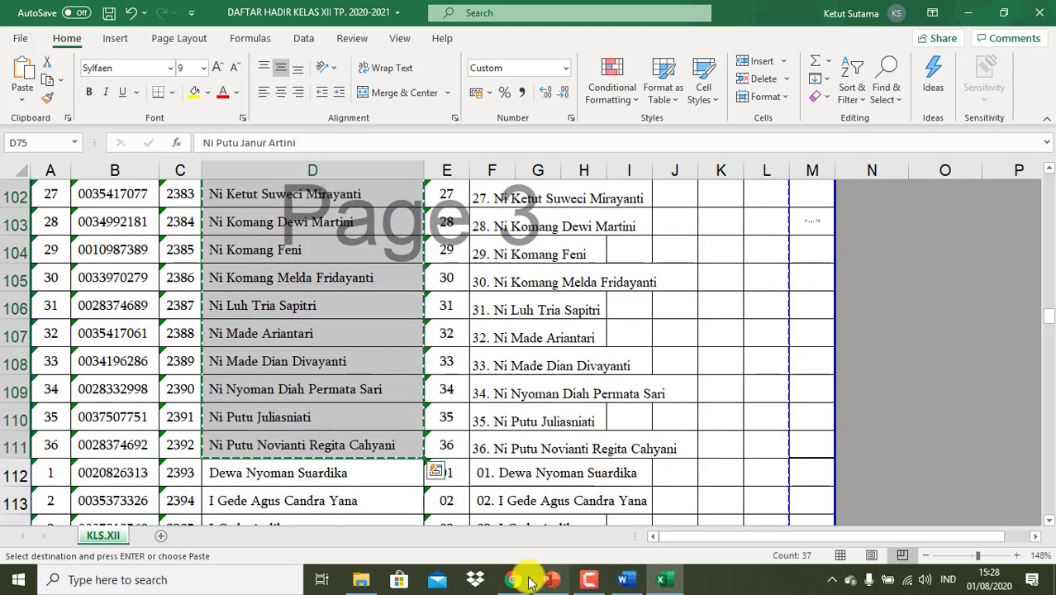
left_click(513, 579)
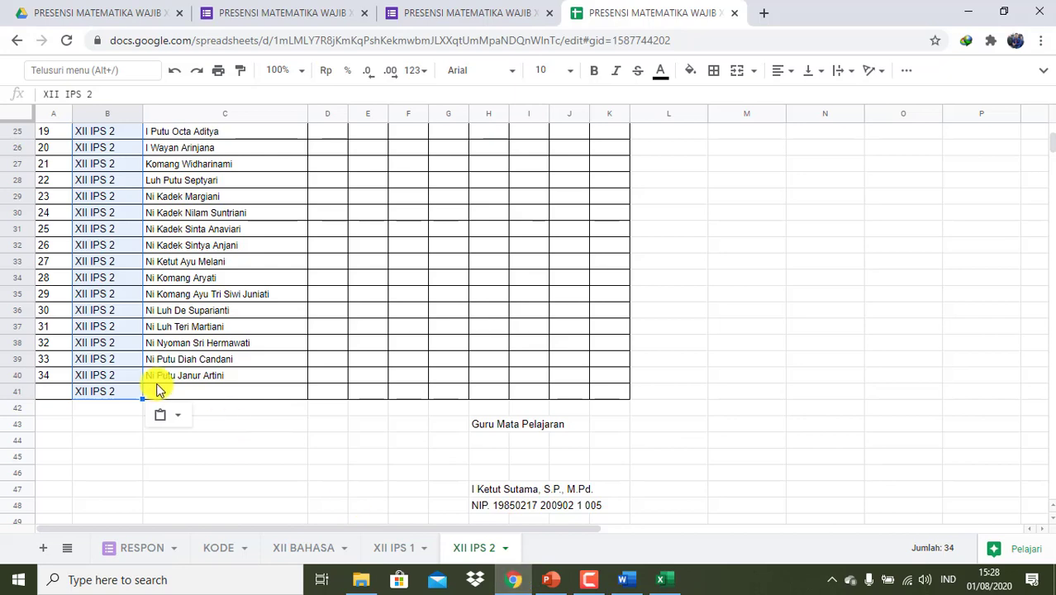
- Paste the Excel student names into NAMA SISWA starting at C7
scroll(156, 388, "up", 5)
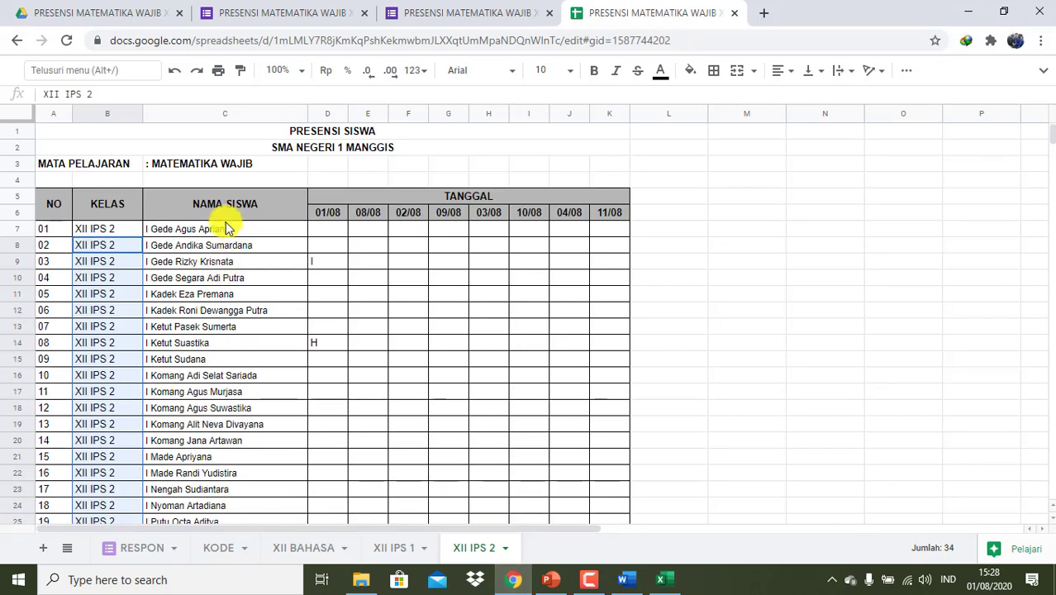
left_click(221, 232)
key("ctrl+v")
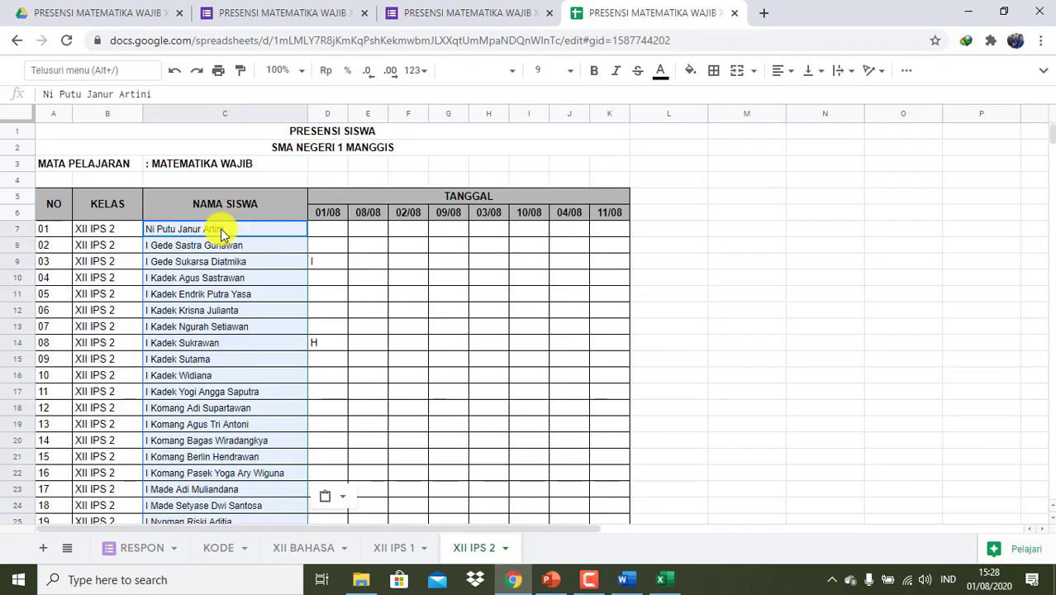
- Extend the row numbers to 37 and the XII IPS 2 class labels down to row 43
scroll(365, 298, "down", 5)
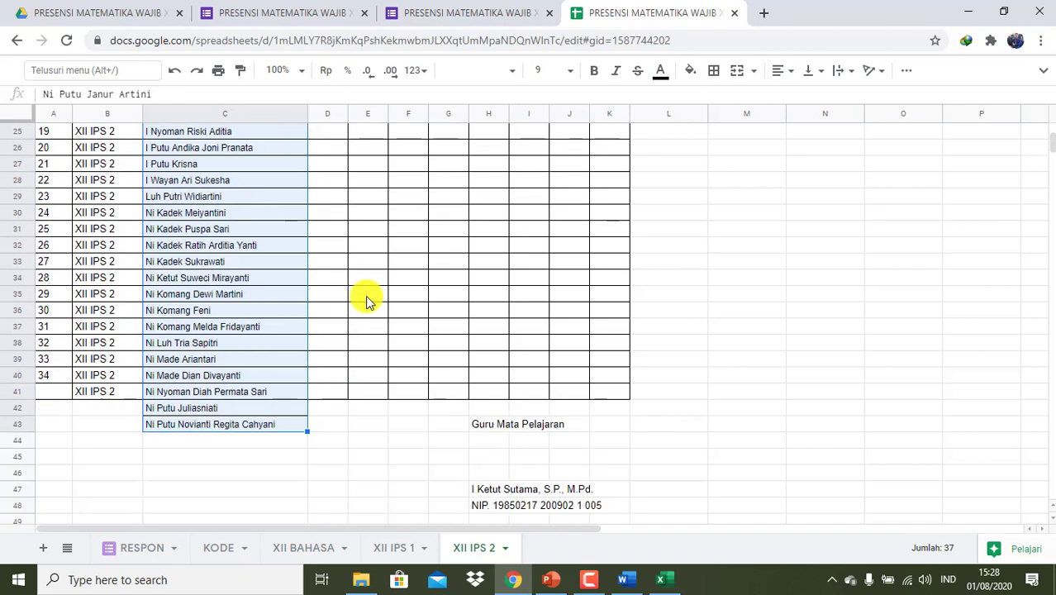
left_click_drag(47, 360, 68, 421)
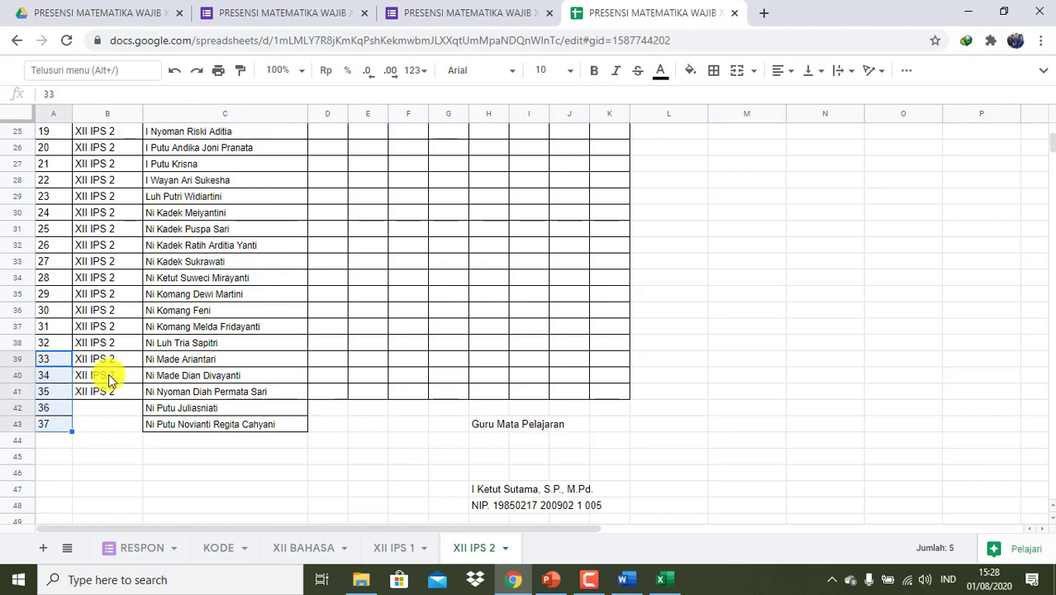
left_click(111, 378)
key("shift+Down")
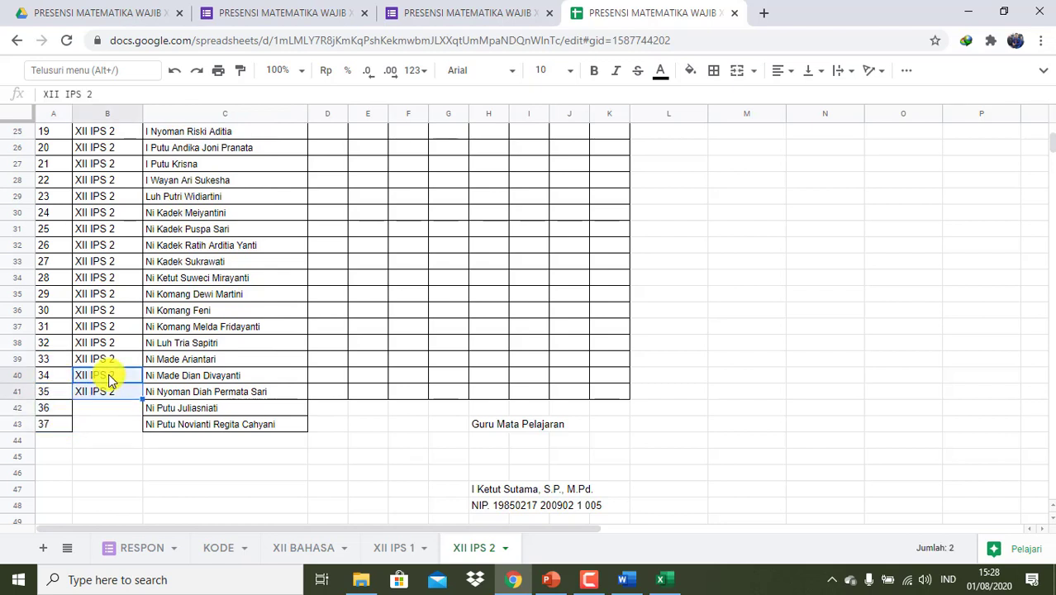
left_click_drag(142, 397, 141, 430)
scroll(230, 360, "up", 3)
scroll(230, 360, "up", 5)
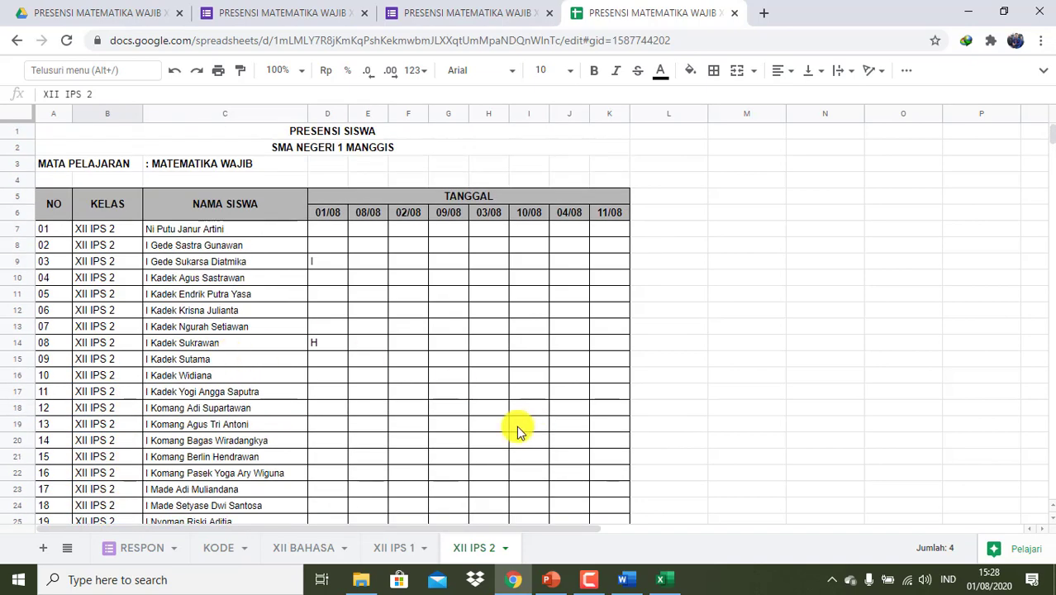
left_click(664, 578)
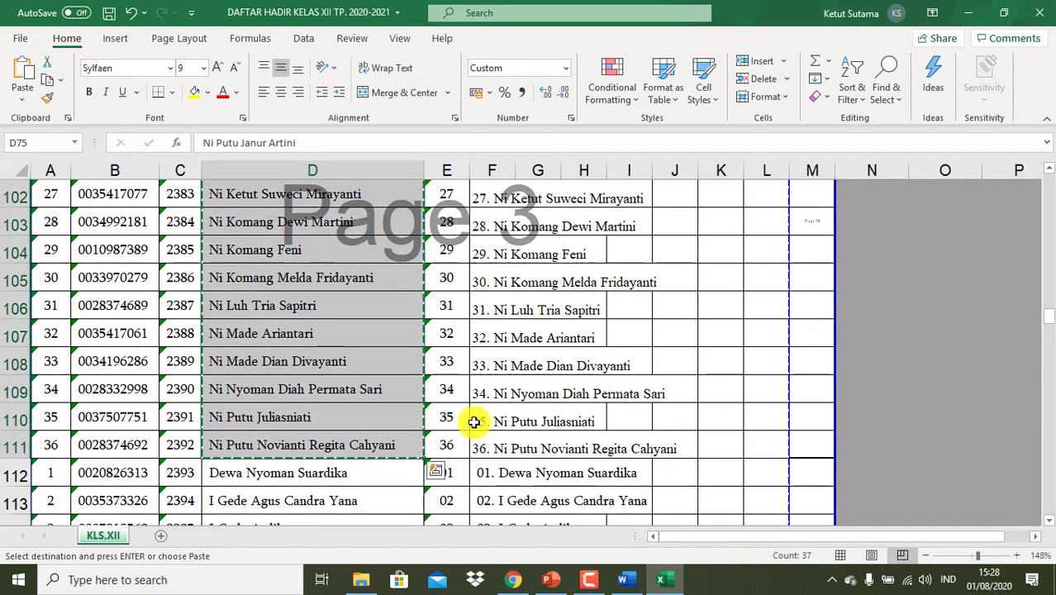
- Copy the 36 student names in Excel D76:D111 and select C7 in the Google Sheet
scroll(473, 422, "up", 12)
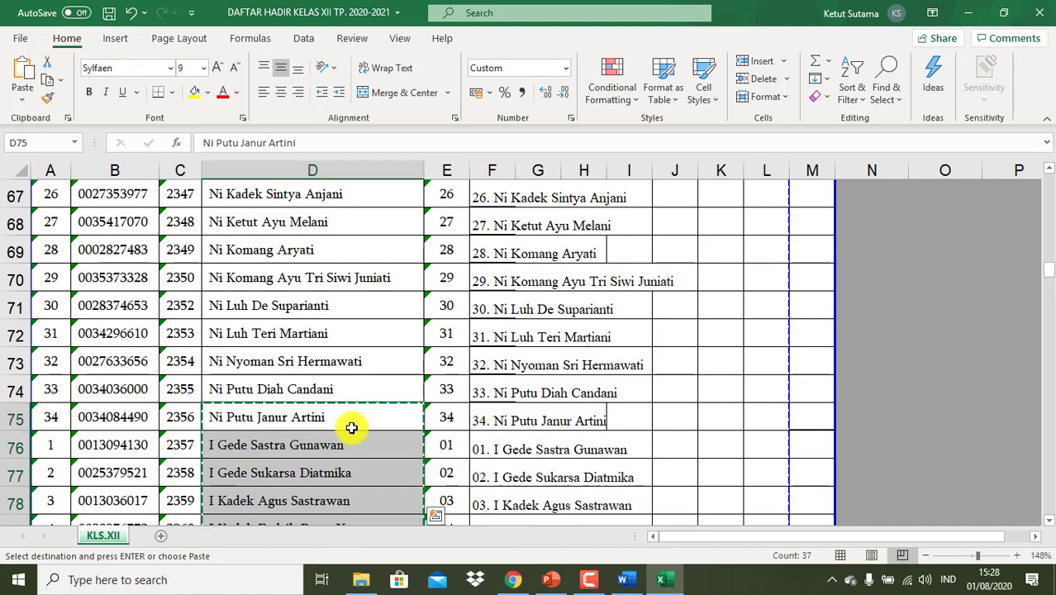
left_click(329, 439)
key("shift+Down")
key("shift+Down")
key("shift+Down")
key("shift+Down")
key("shift+Down")
key("shift+Down")
key("shift+Down")
key("shift+Down")
key("shift+Down")
key("shift+Down")
key("shift+Down")
key("shift+Down")
key("shift+Down")
key("shift+Down")
key("shift+Down")
key("shift+Down")
key("shift+Down")
key("shift+Down")
key("shift+Down")
key("shift+Down")
key("shift+Down")
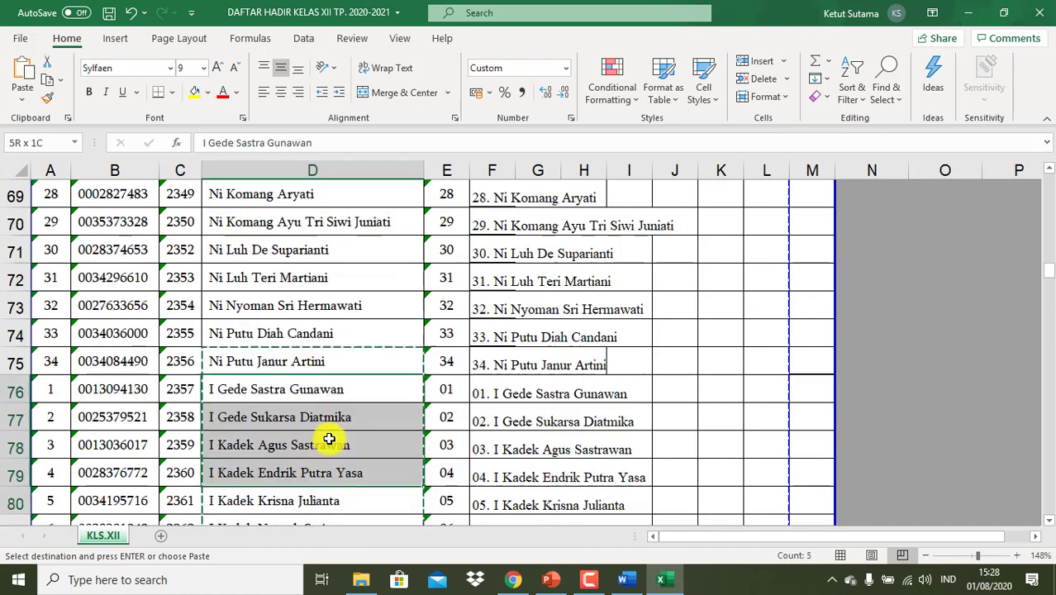
key("shift+Down")
key("shift+Down")
key("shift+Down")
key("shift+Down")
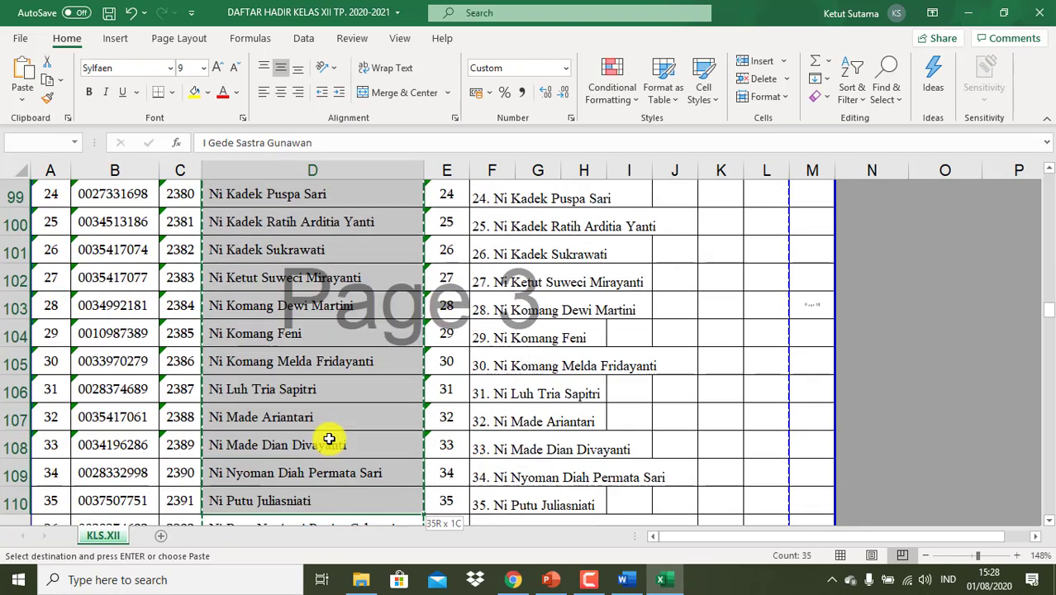
key("ctrl+c")
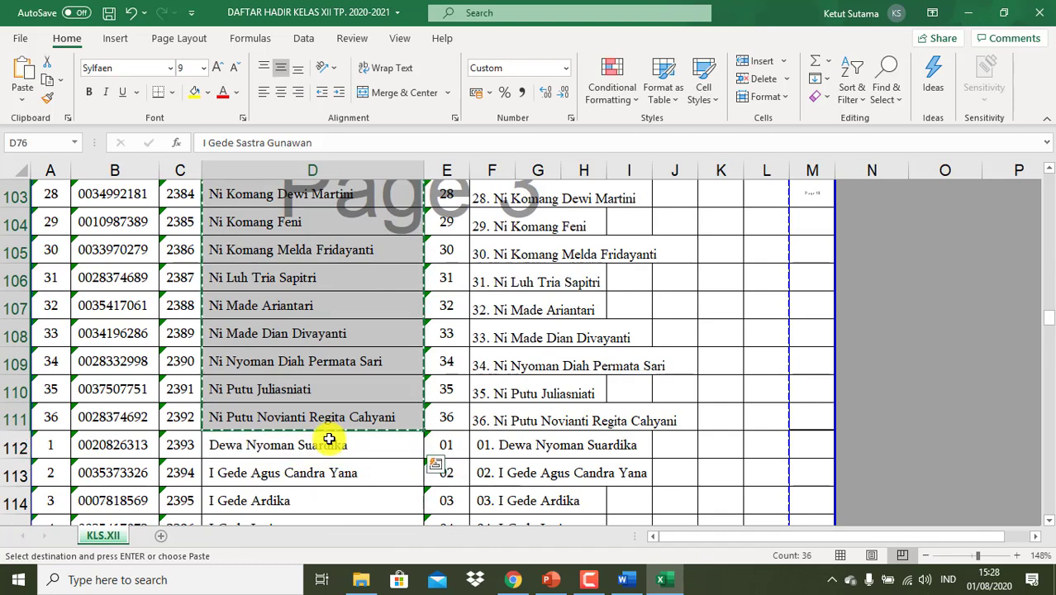
left_click(513, 579)
left_click(256, 230)
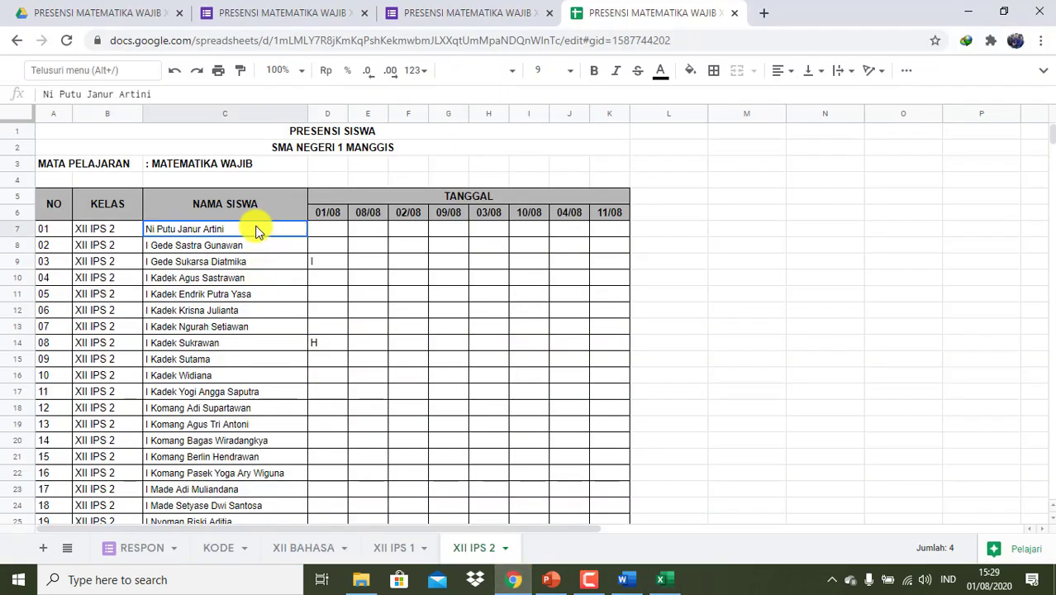
- Paste the corrected 36 names into NAMA SISWA and delete the duplicate row 43 entry
key("ctrl+v")
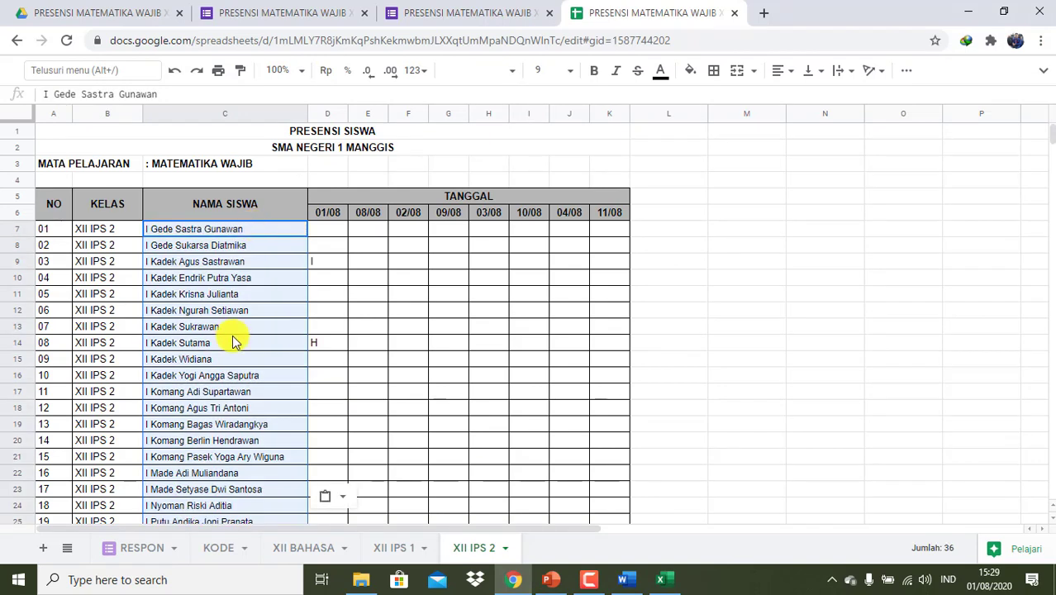
scroll(230, 339, "down", 8)
left_click(46, 398)
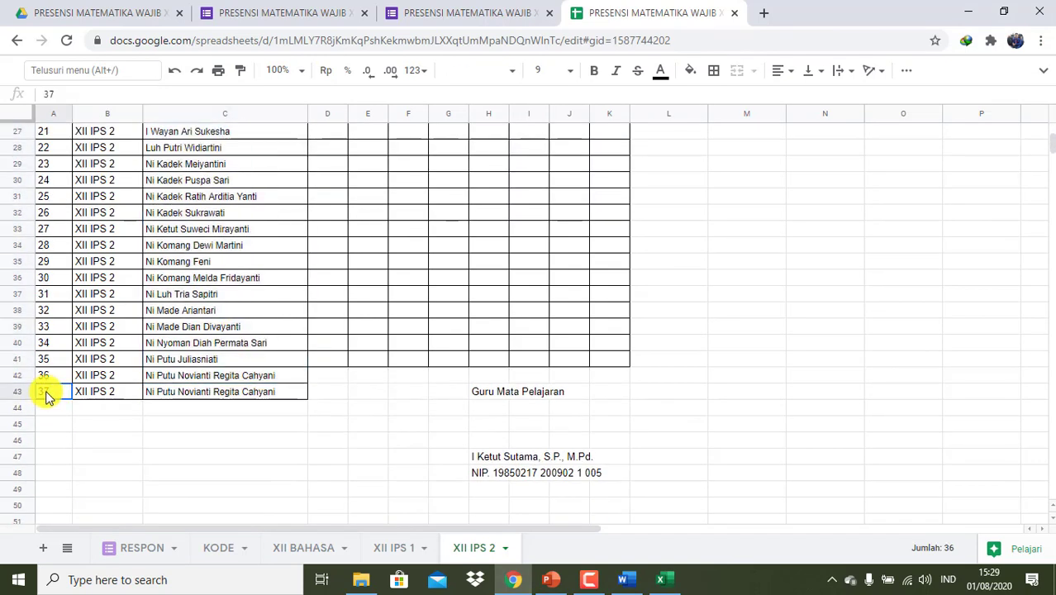
key("shift+Right")
key("shift+Right")
key("Delete")
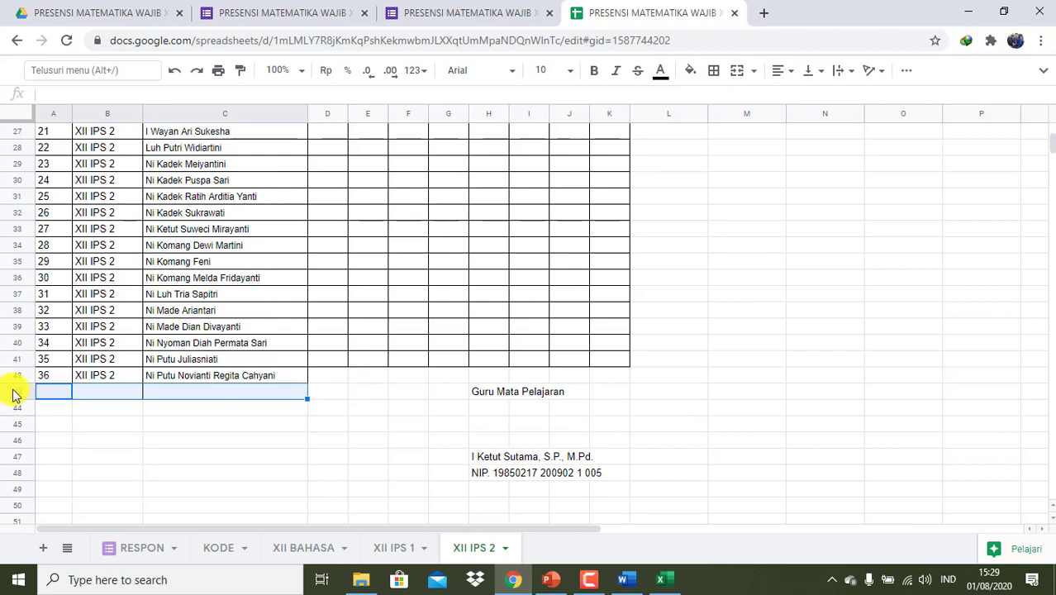
- Insert an empty row above the Guru Mata Pelajaran line
left_click(12, 394)
right_click(12, 394)
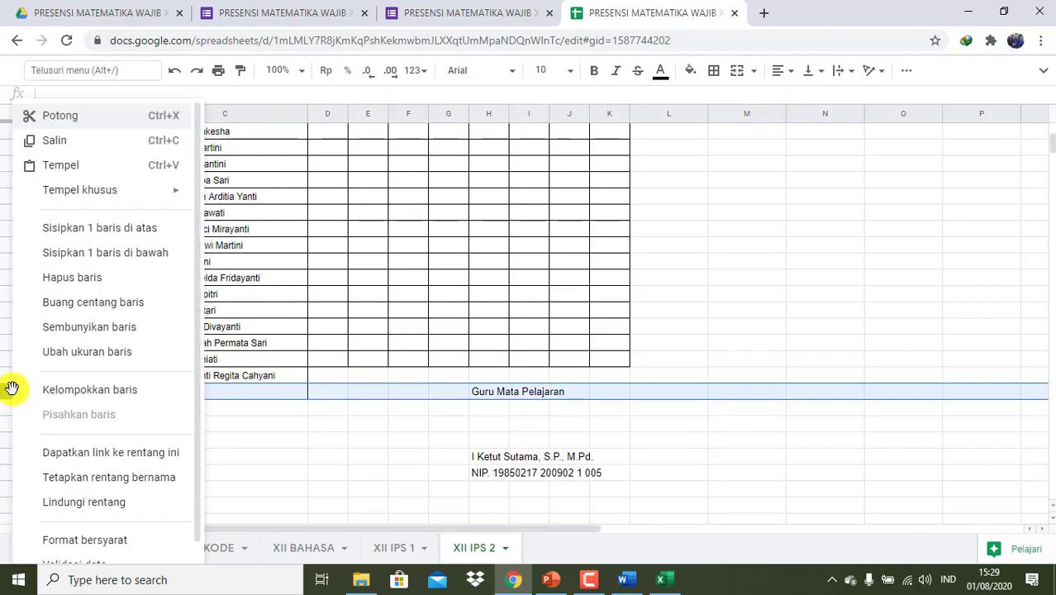
left_click(99, 229)
left_click(368, 410)
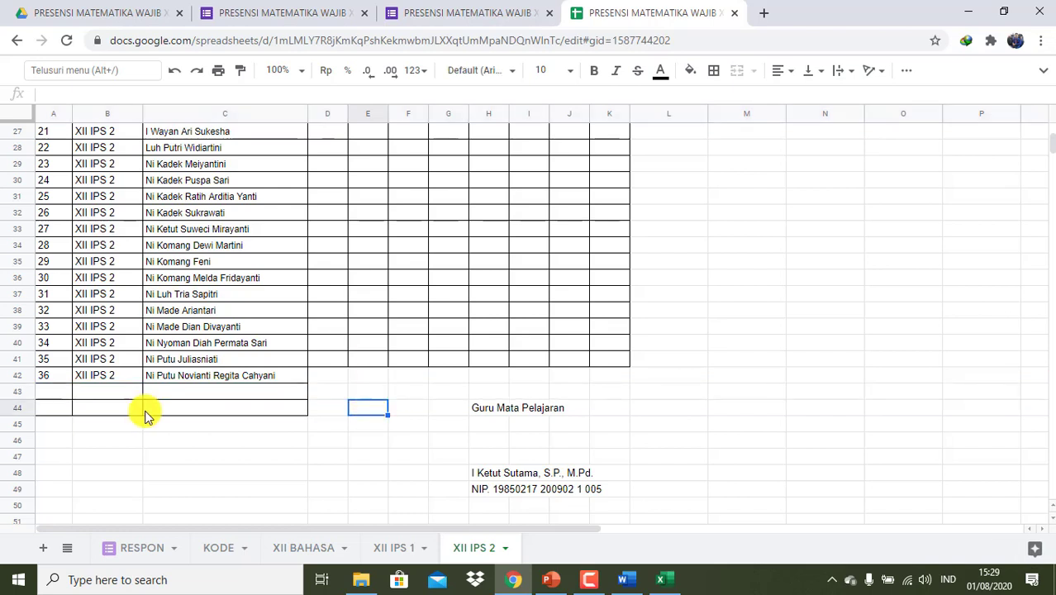
- Clear the borders from the empty rows 43–44 across columns A to D
left_click(44, 394)
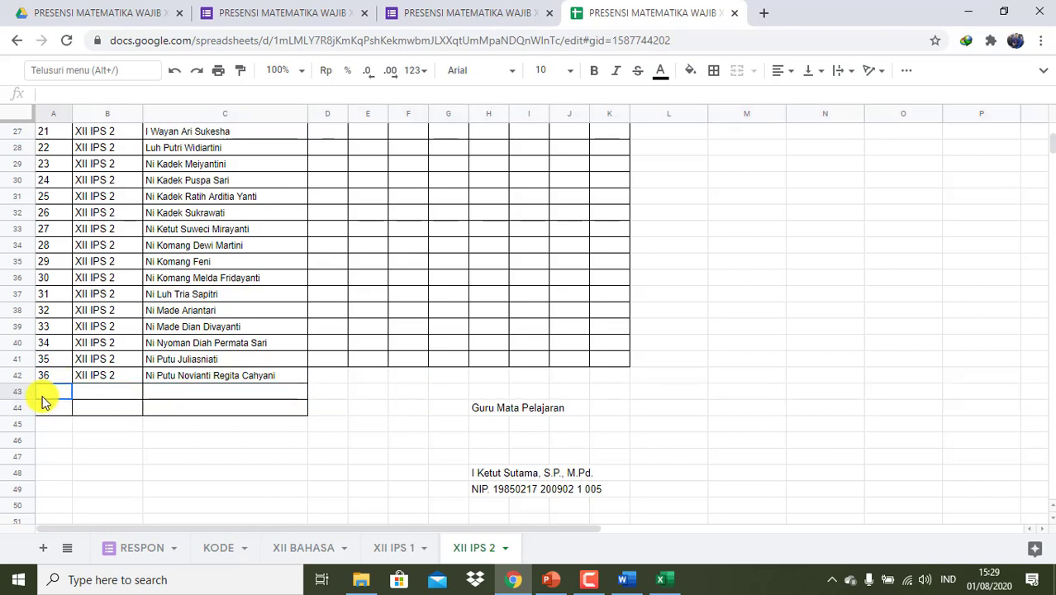
key("shift+Right")
key("shift+Right")
key("shift+Right")
key("shift+Down")
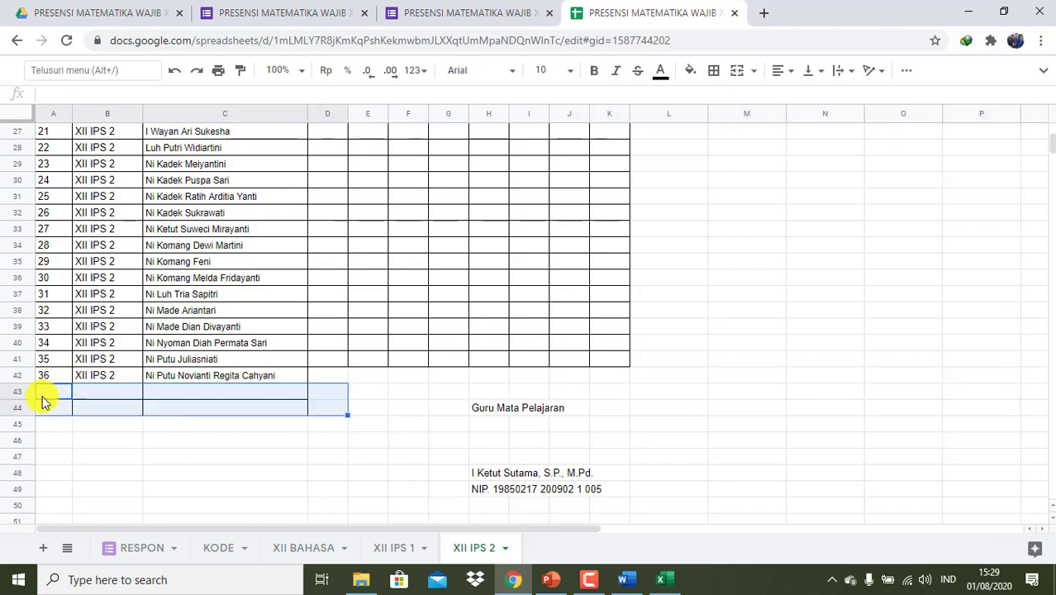
left_click(715, 73)
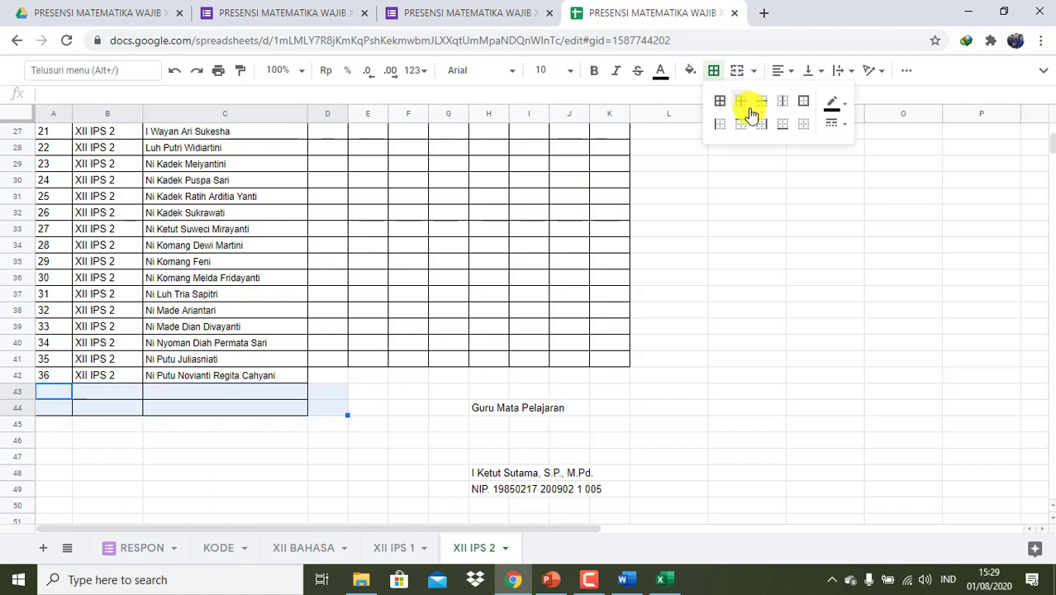
left_click(806, 128)
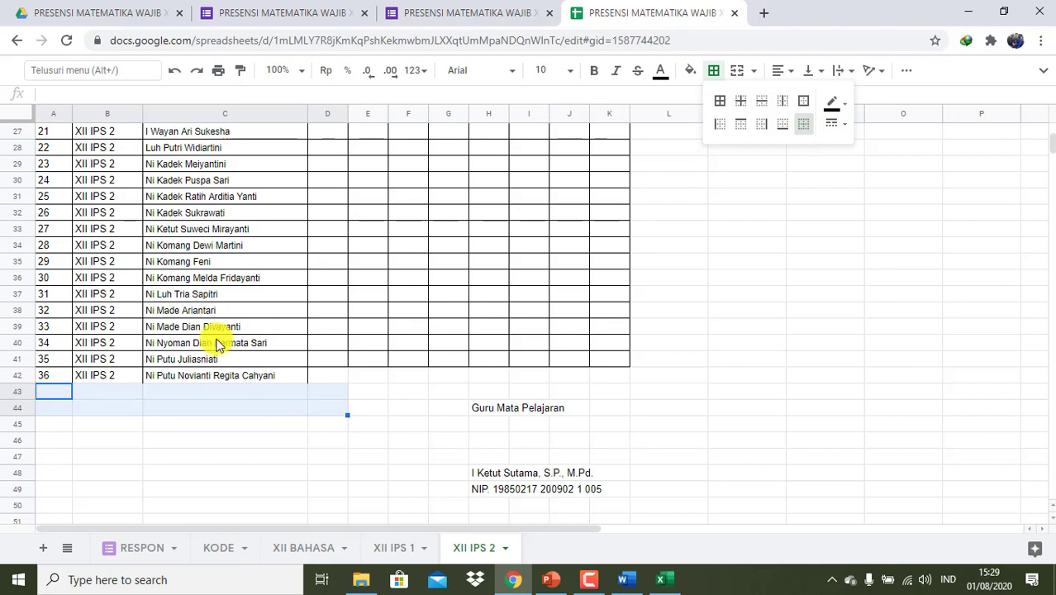
- Give the last student row, row 42, all borders
left_click(54, 377)
key("shift+Right")
key("shift+Right")
key("shift+Right")
key("shift+Right")
key("shift+Right")
key("shift+Right")
key("shift+Right")
key("shift+Right")
key("shift+Right")
key("shift+Right")
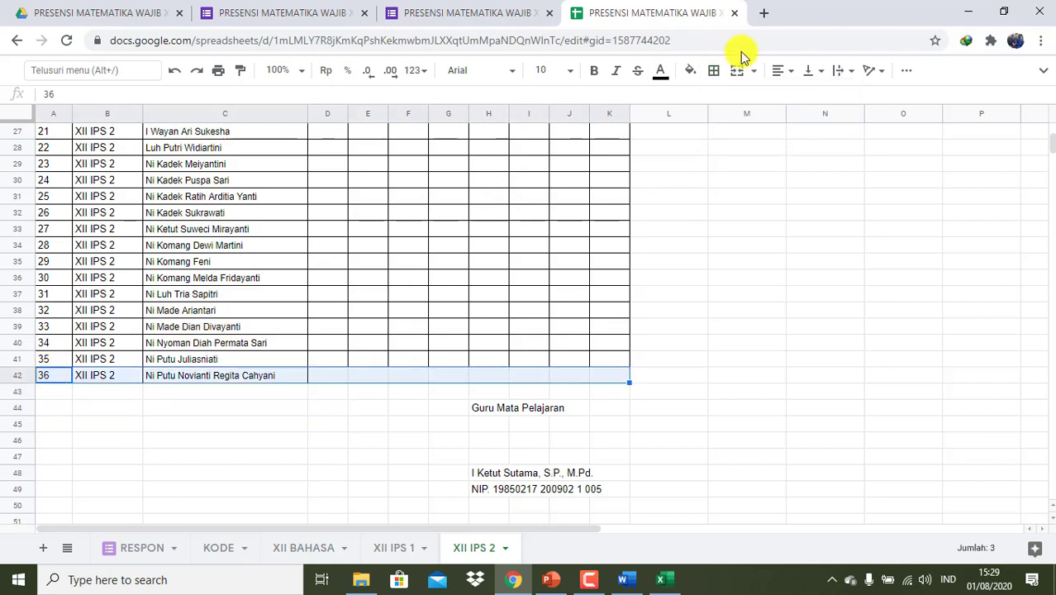
left_click(713, 70)
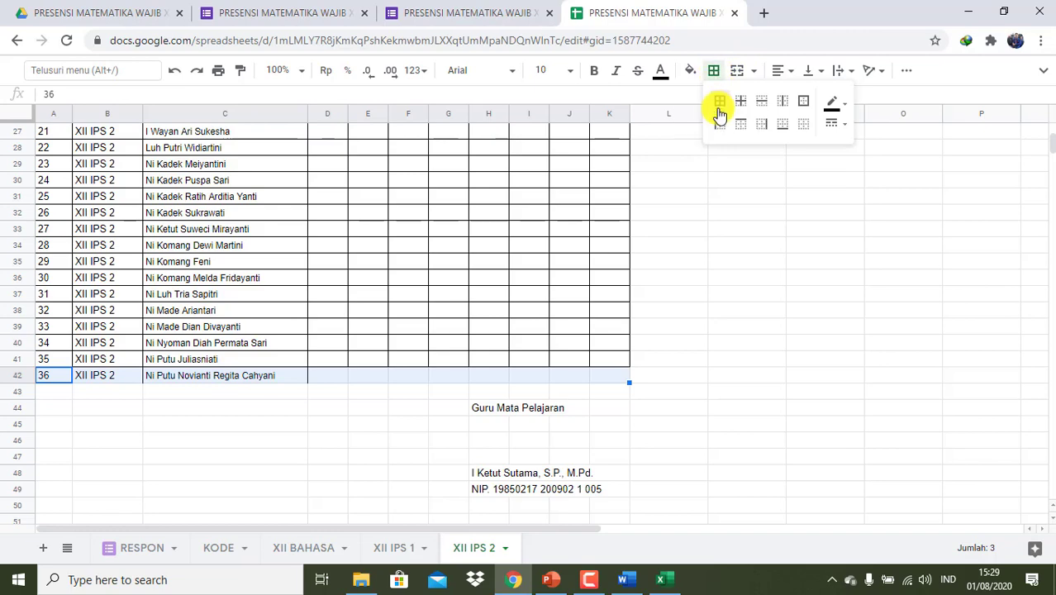
left_click(720, 104)
scroll(582, 359, "up", 8)
scroll(584, 359, "up", 1)
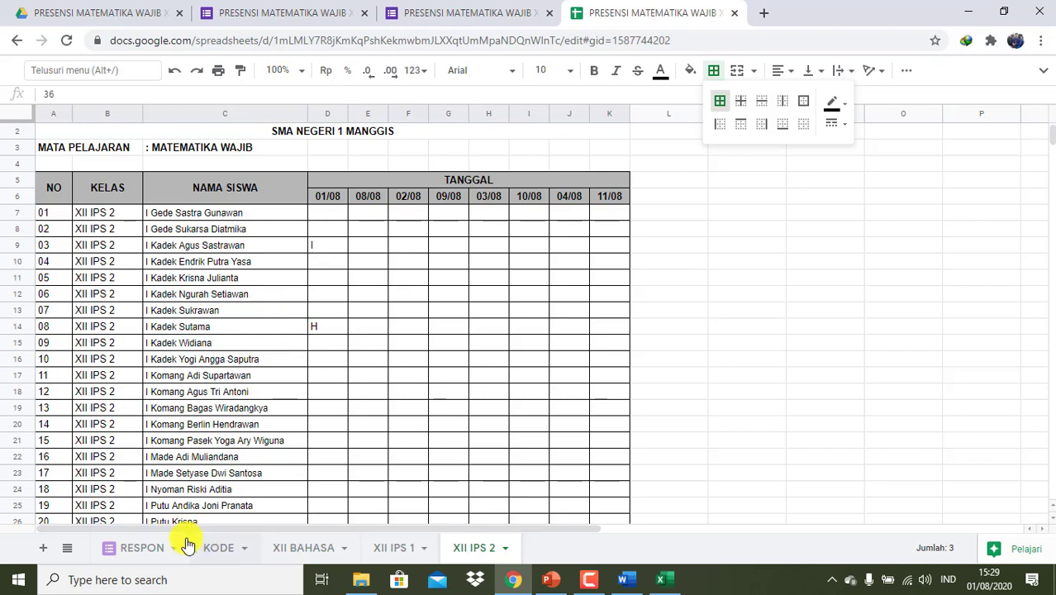
- Narrow the KELAS column B on the XII IPS 2 sheet and open print settings
left_click(222, 549)
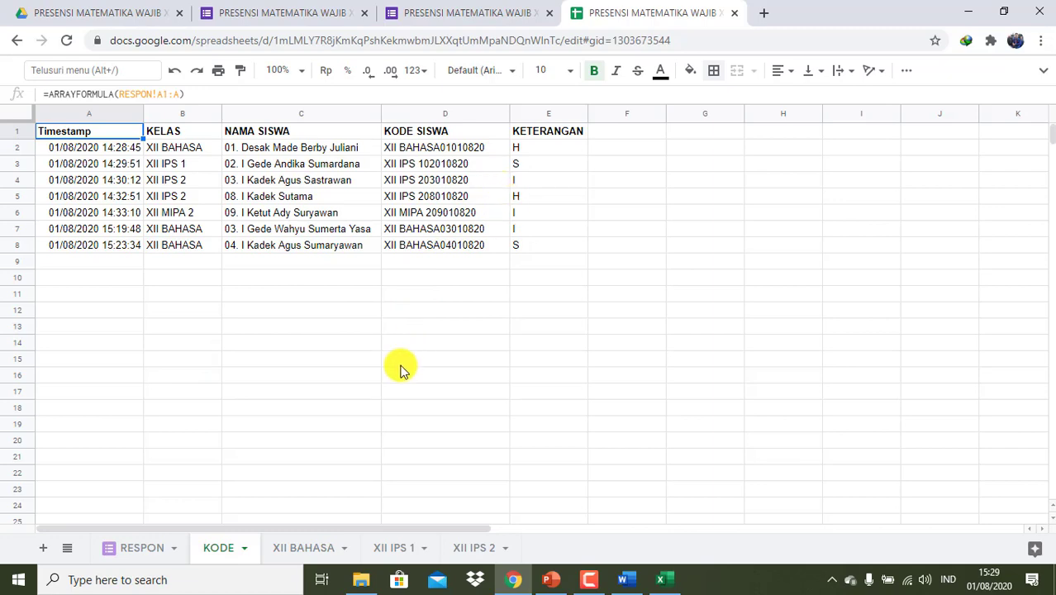
left_click(476, 548)
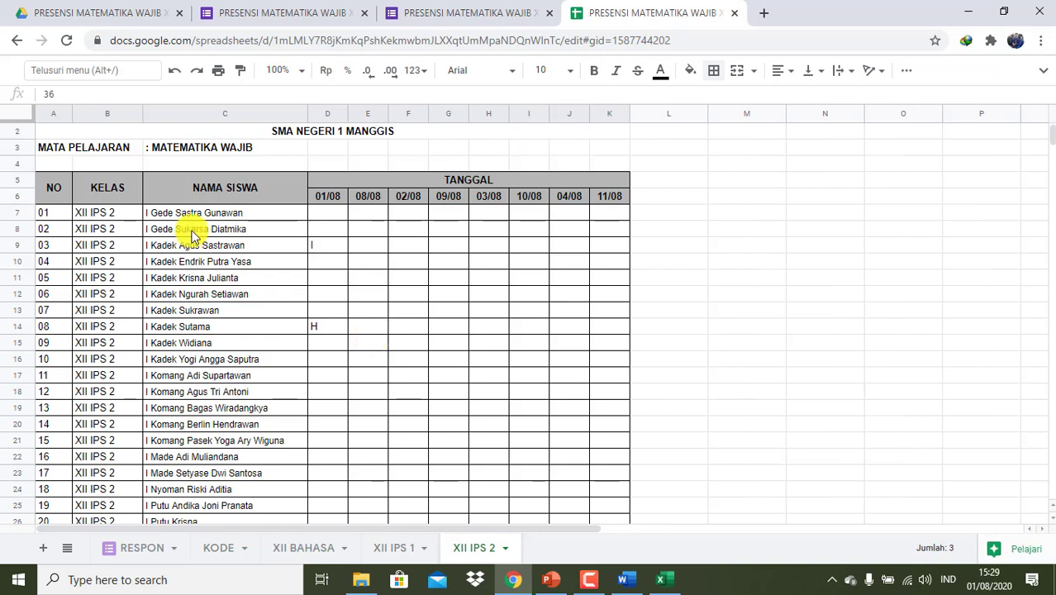
left_click_drag(142, 116, 66, 115)
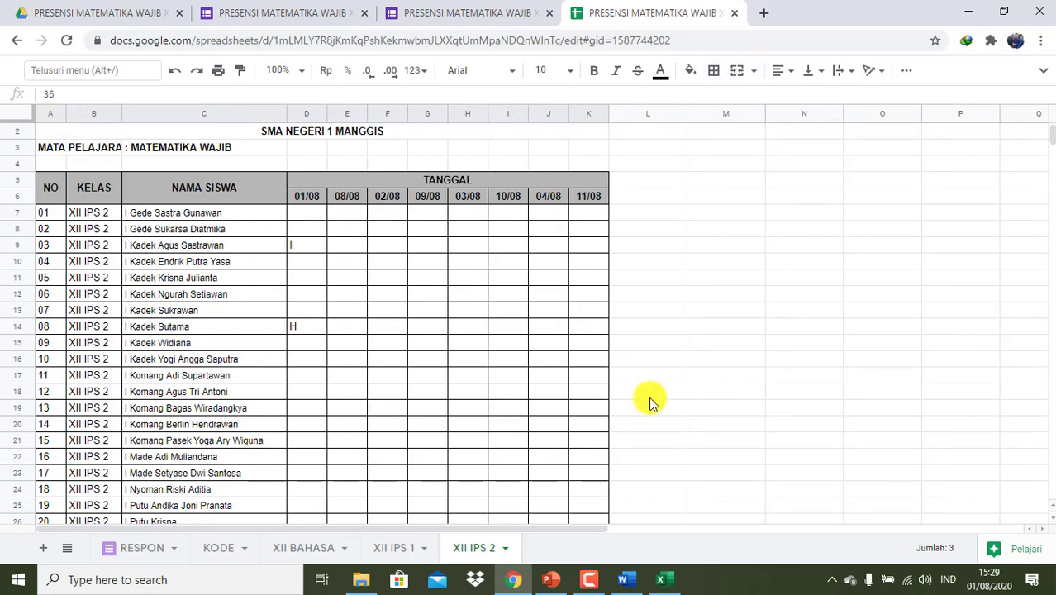
key("ctrl+p")
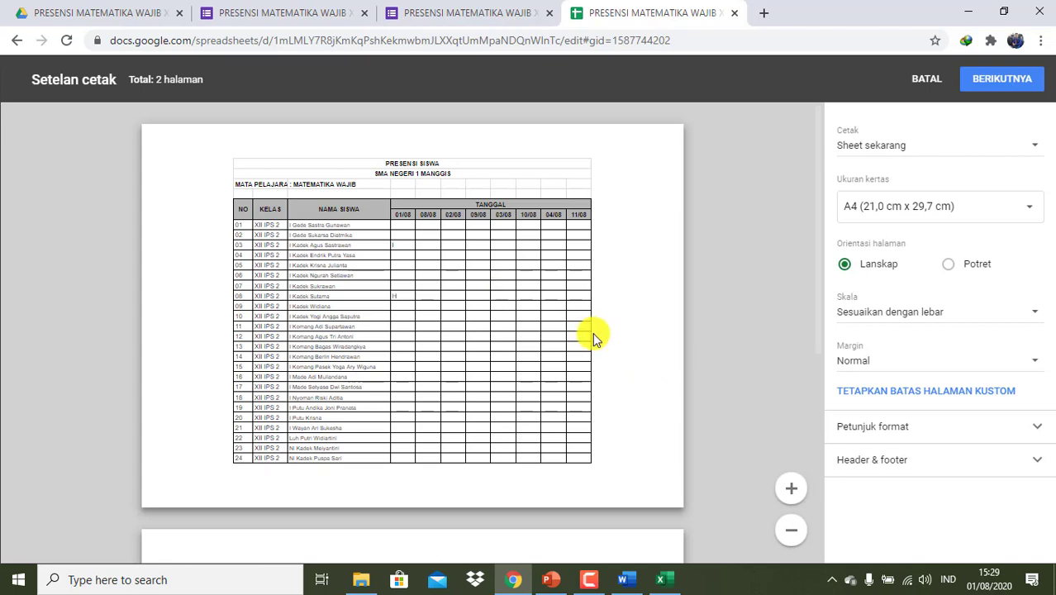
- Preview the sheet in Potret orientation on one page, then cancel with BATAL
left_click(948, 264)
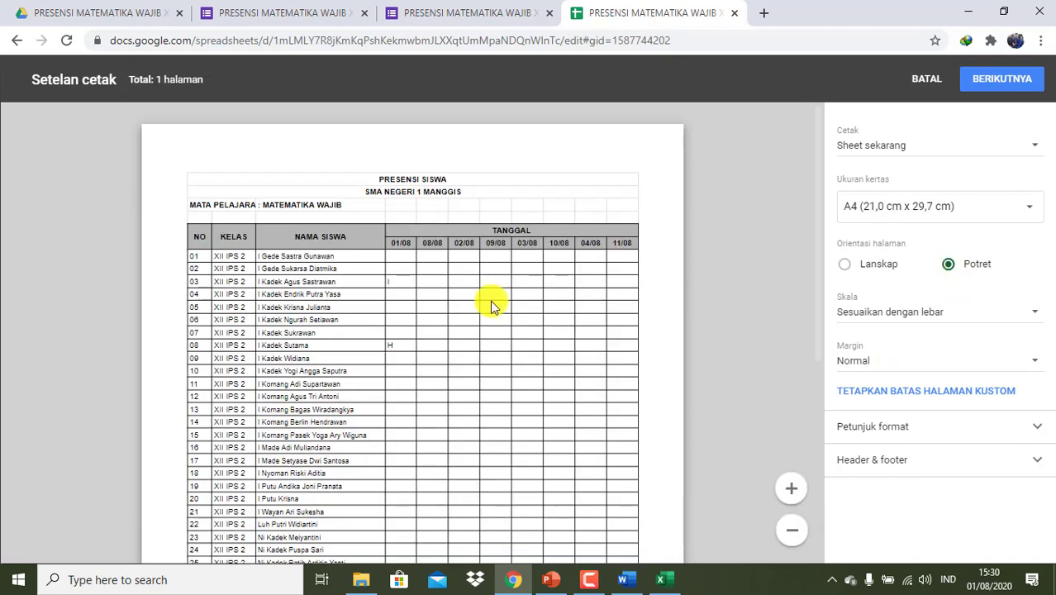
scroll(490, 299, "down", 3)
scroll(489, 304, "down", 2)
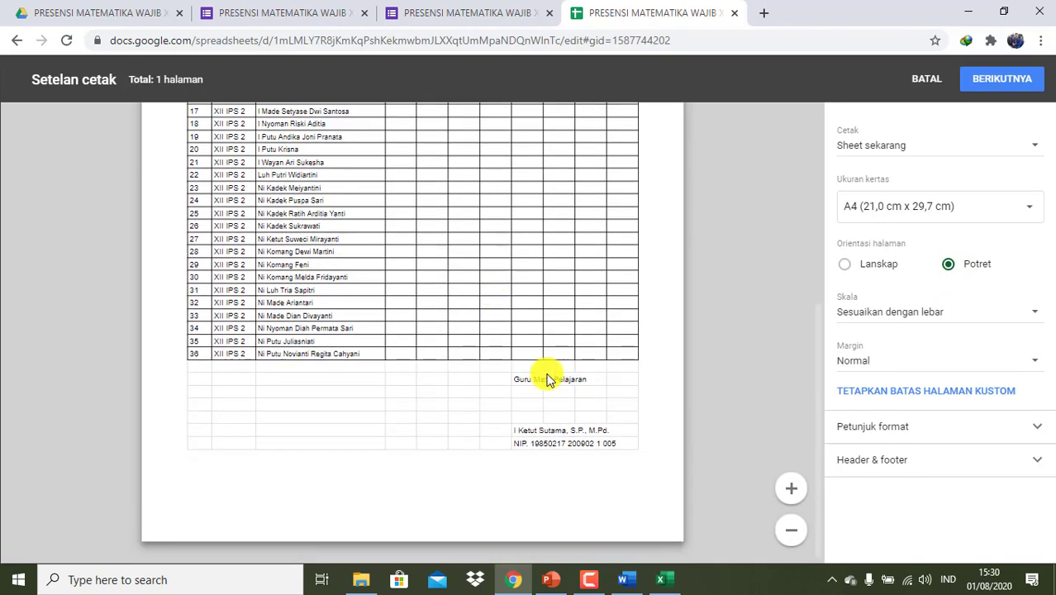
scroll(548, 376, "up", 5)
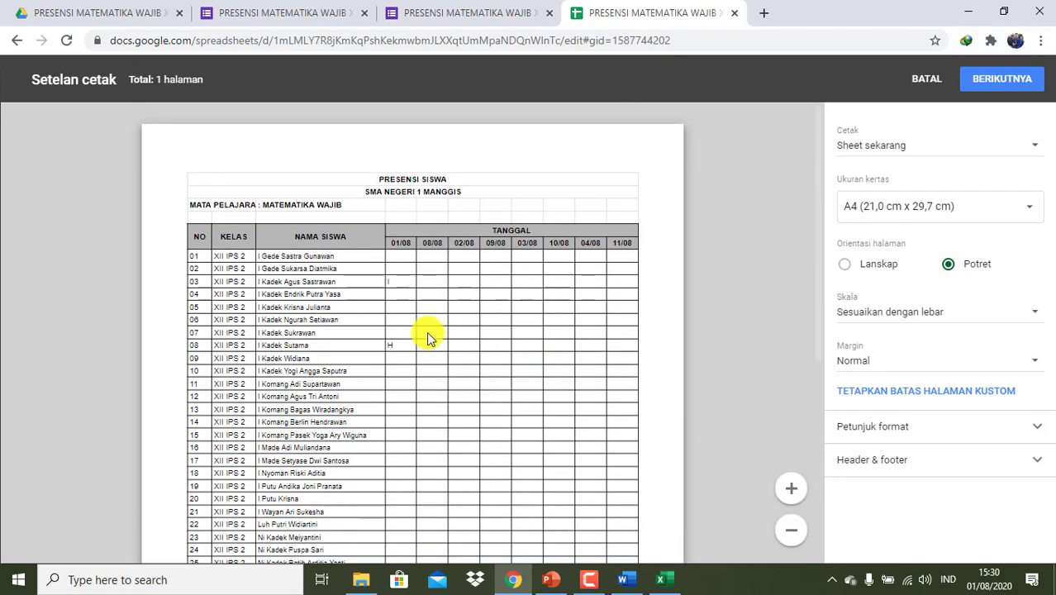
scroll(453, 377, "down", 5)
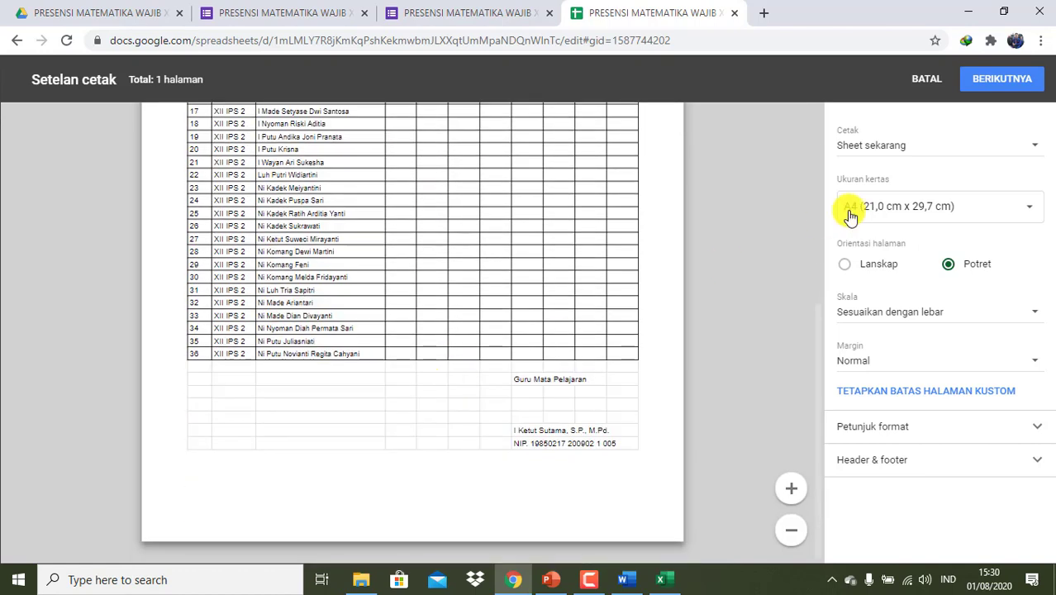
left_click(925, 80)
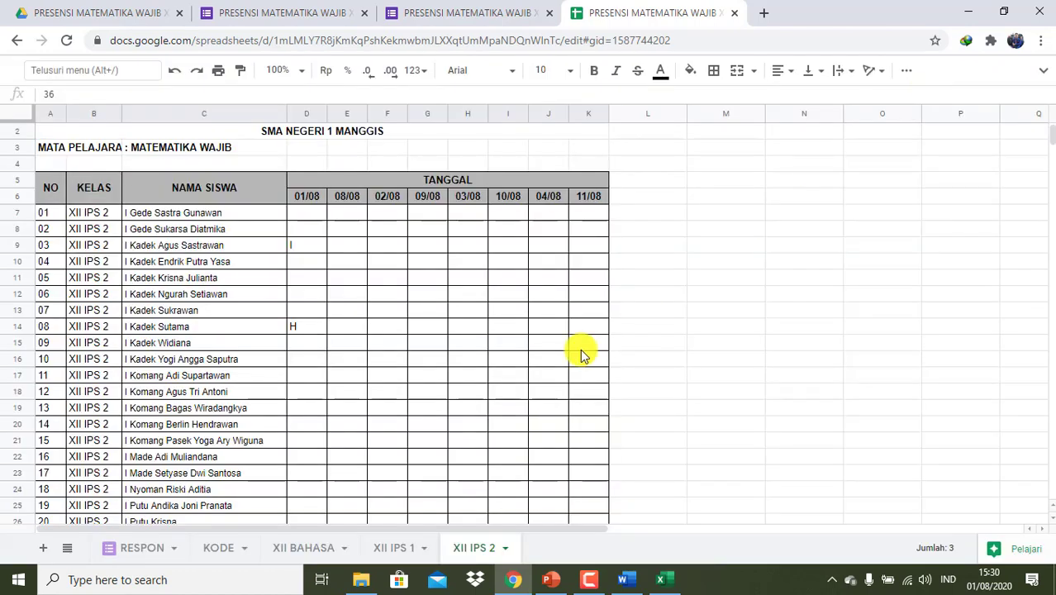
- Look over the finished XII IPS 2 table, then go to the form confirmation tab
scroll(581, 353, "down", 8)
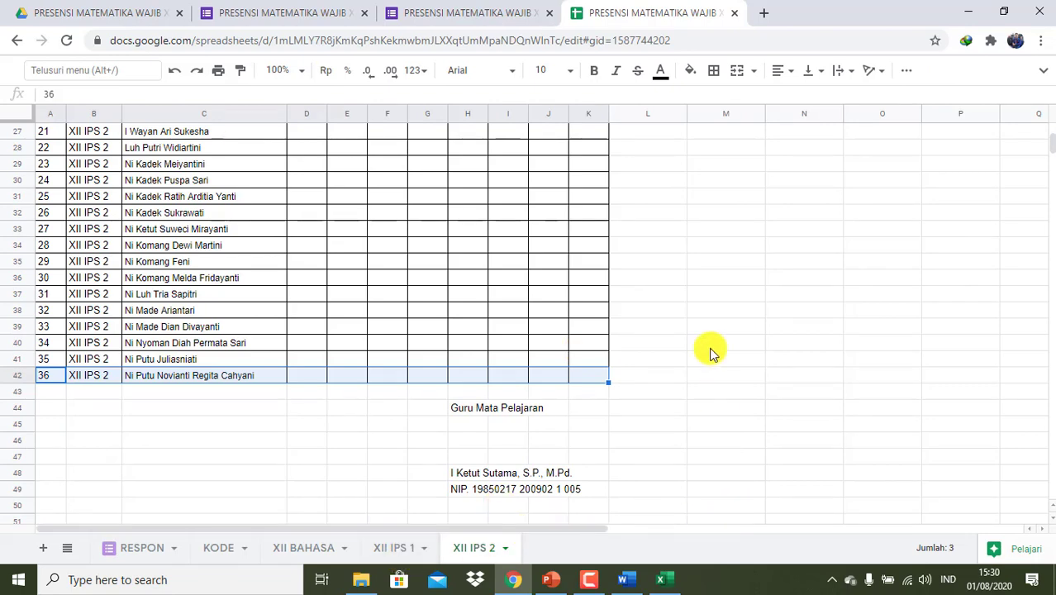
scroll(711, 351, "up", 8)
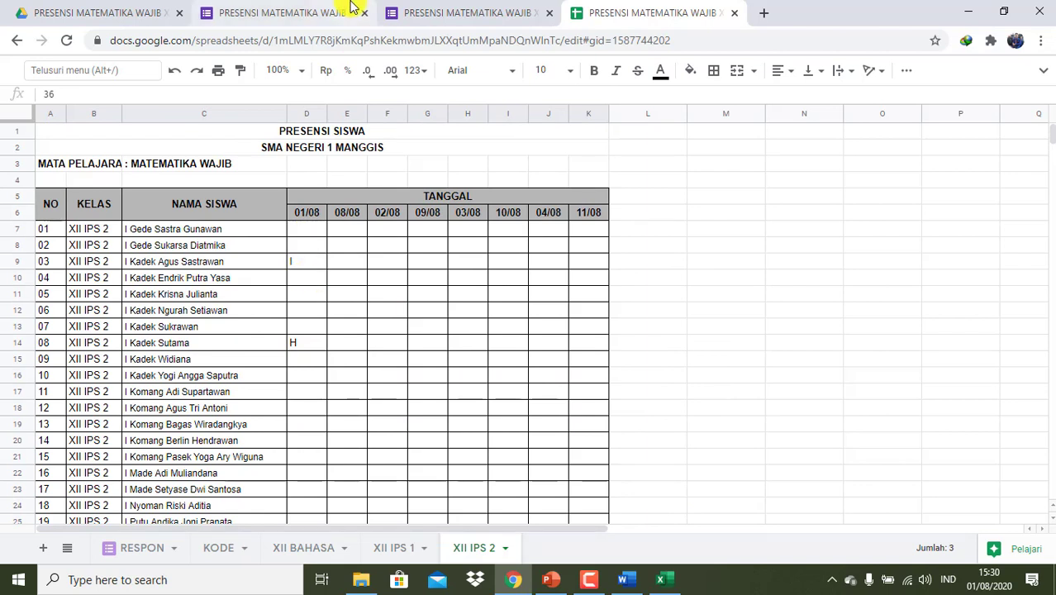
left_click(495, 12)
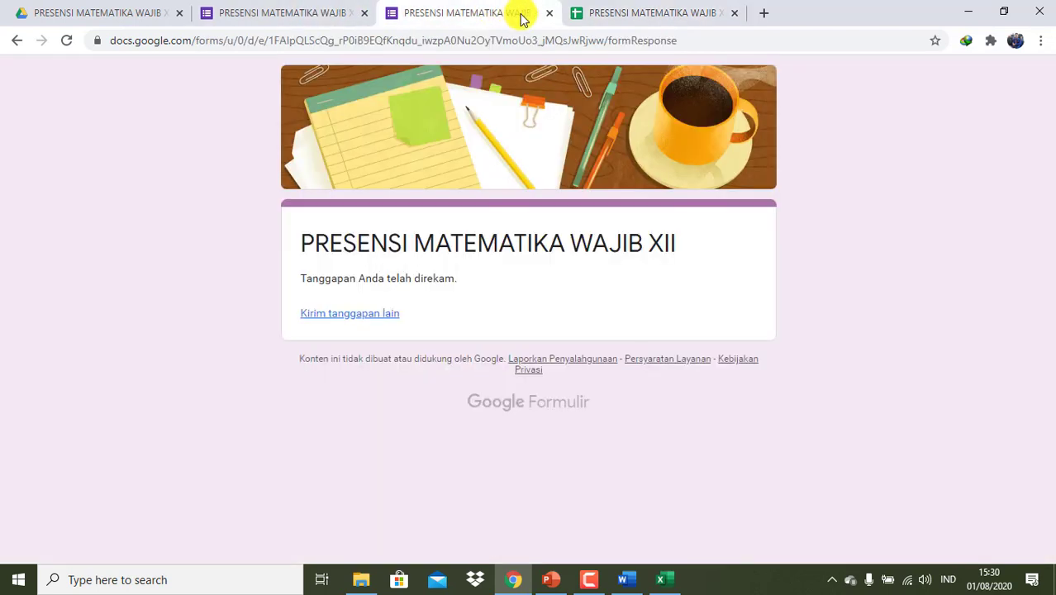
- Close the confirmation tab, view the 4 responses, and leave 'Batasi ke 1 tanggapan' off
left_click(548, 12)
left_click(316, 21)
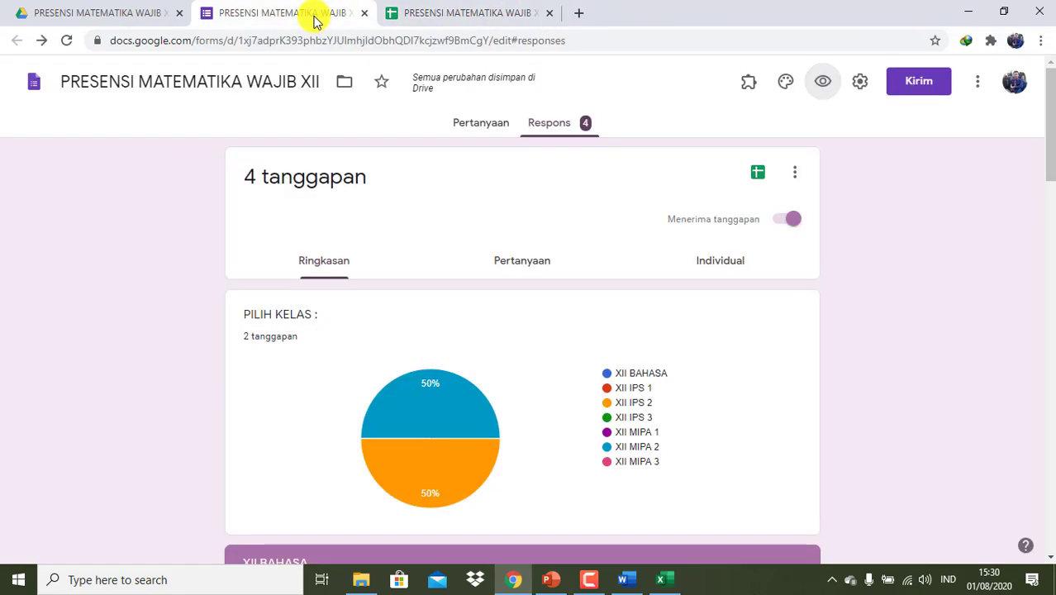
left_click(862, 86)
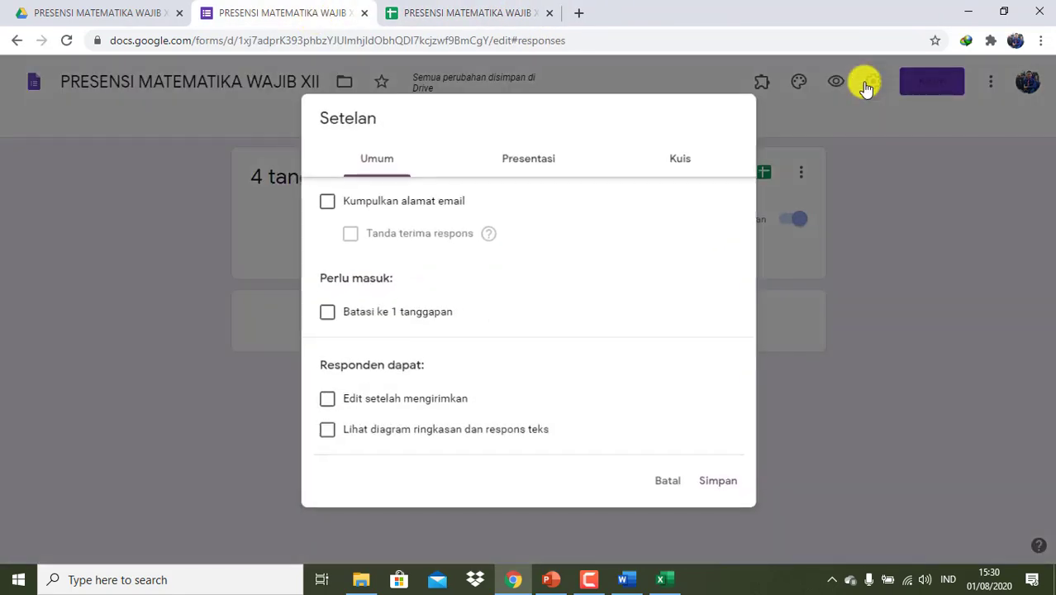
left_click(327, 319)
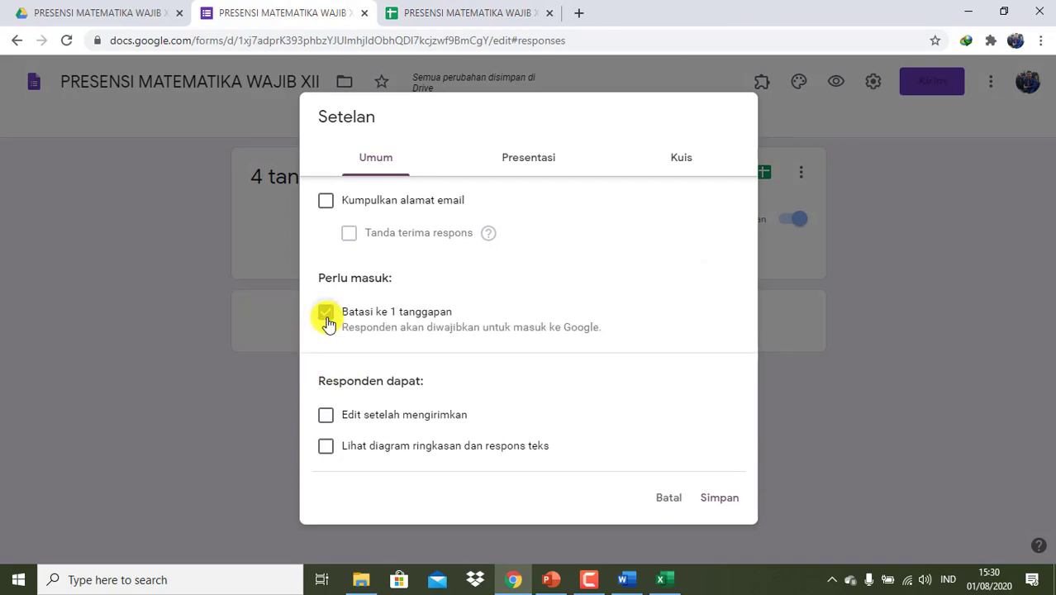
left_click(326, 315)
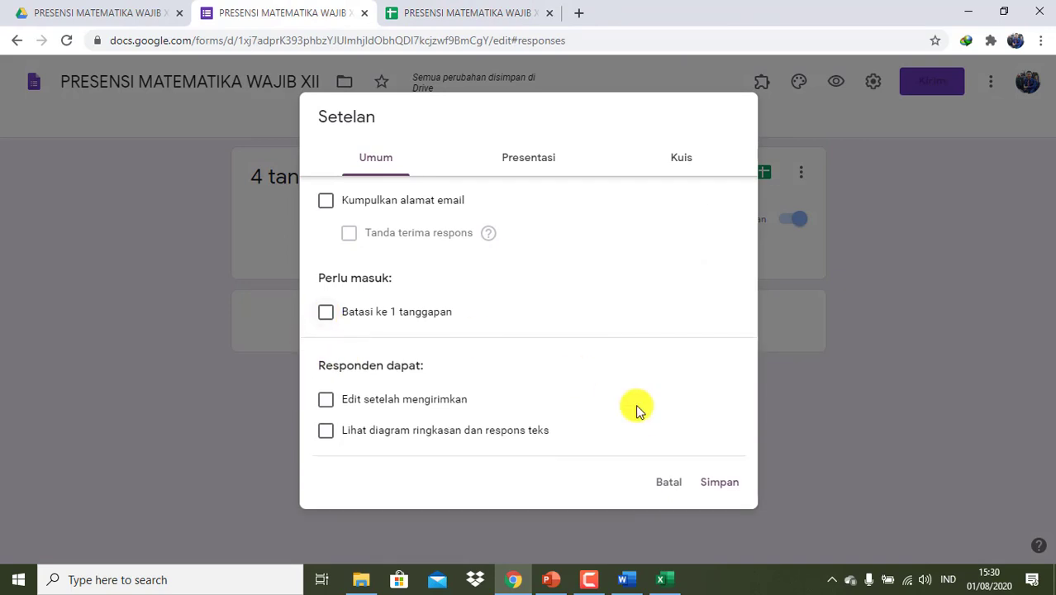
left_click(665, 483)
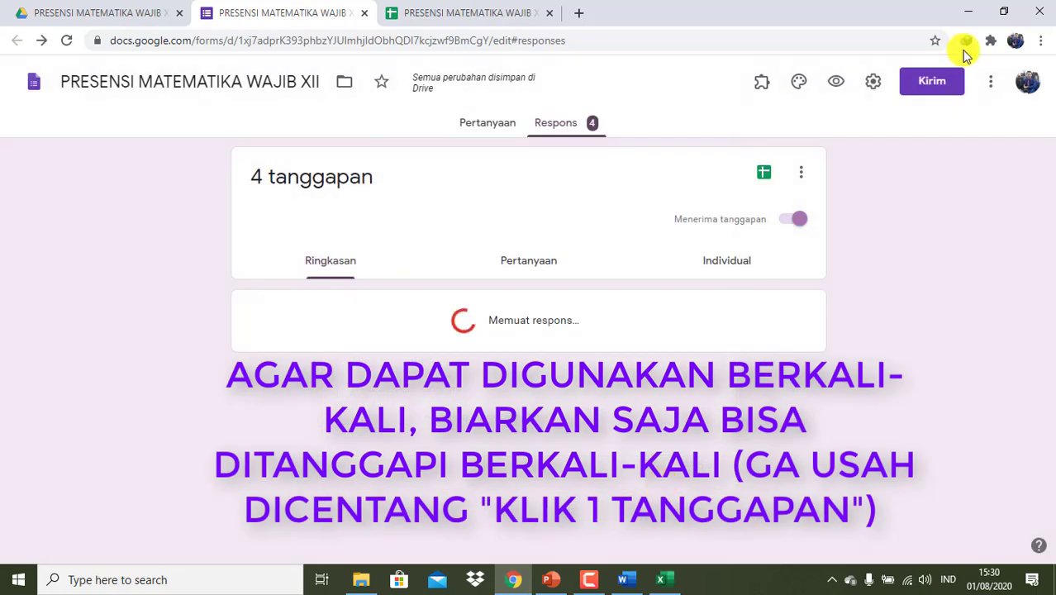
- Copy the form's link shortened with Perpendek URL from the Kirim dialog
left_click(934, 93)
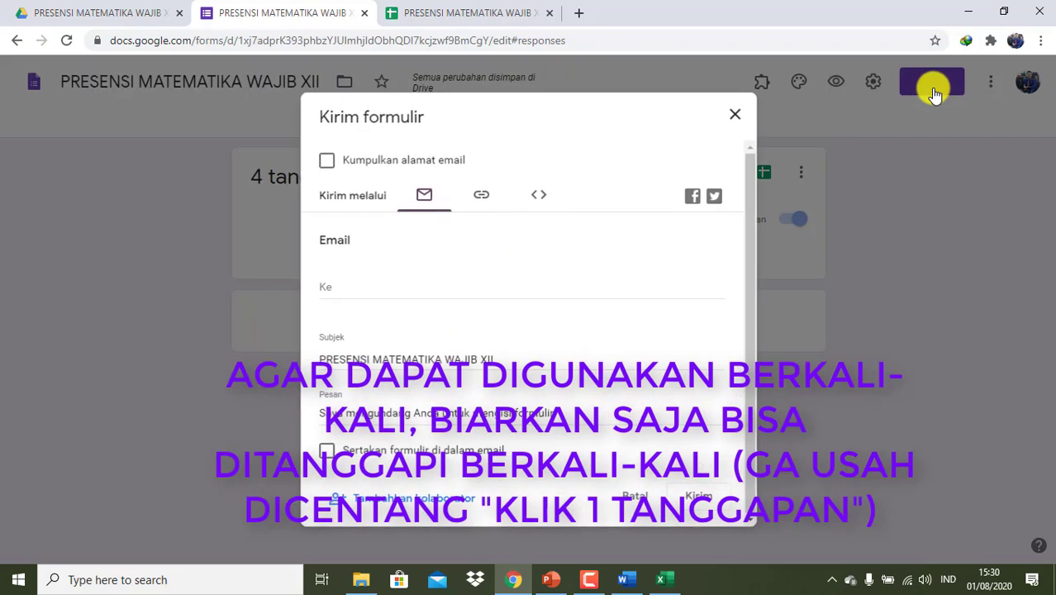
left_click(477, 202)
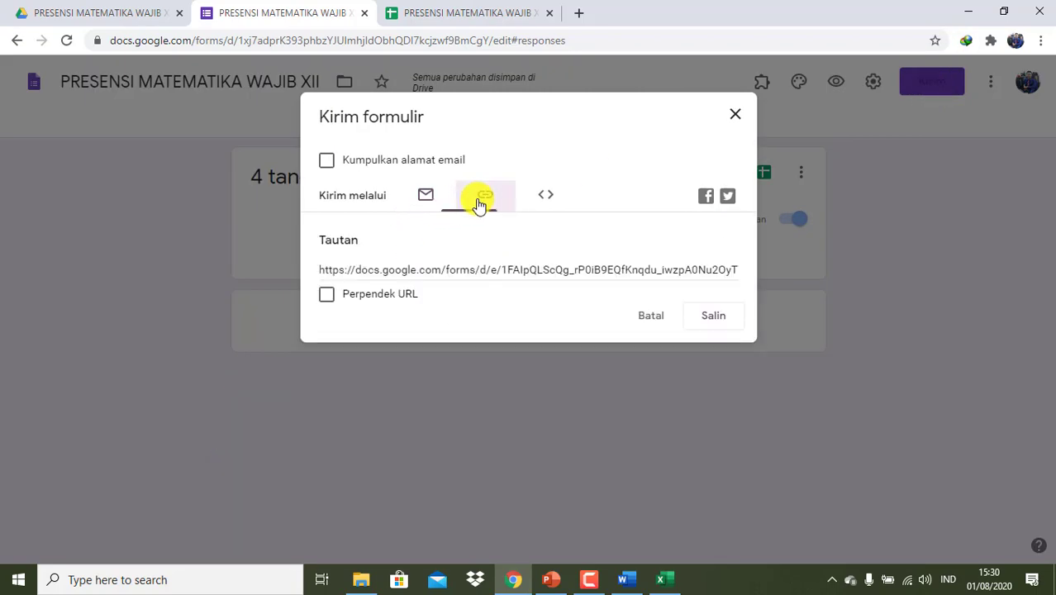
left_click(327, 297)
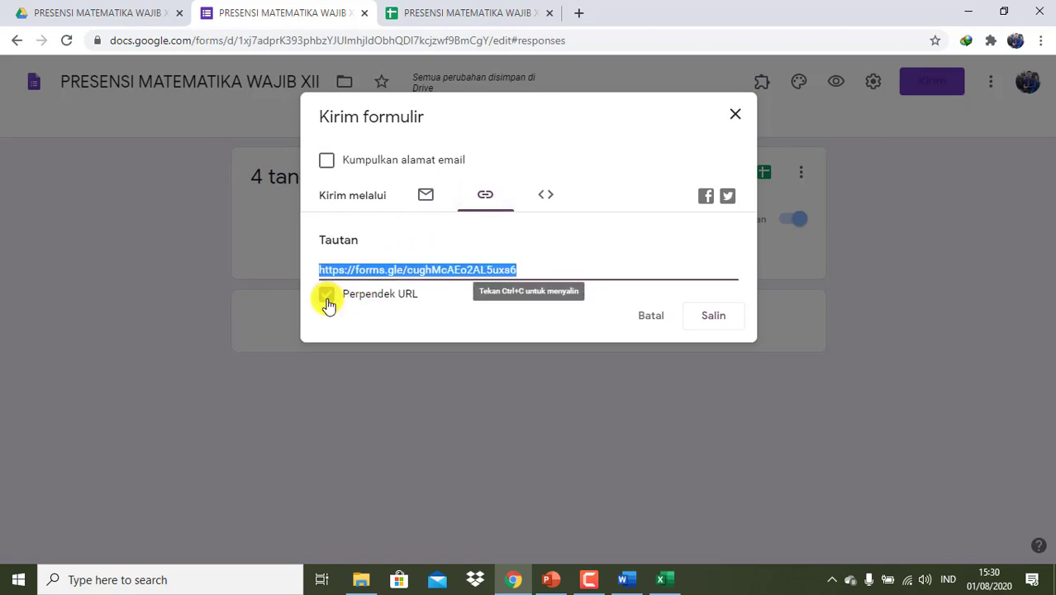
left_click(730, 322)
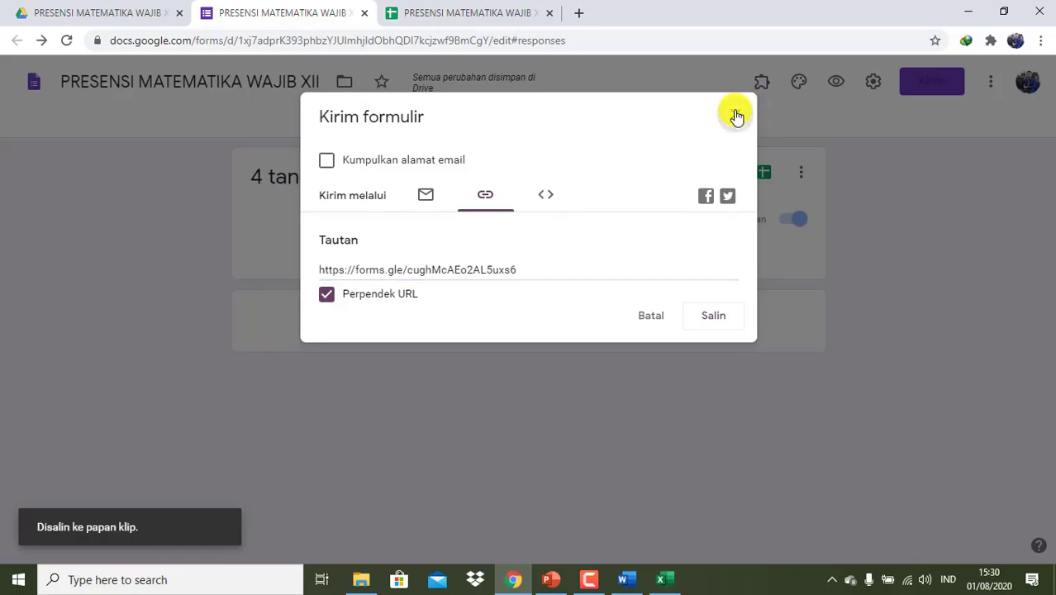
- Close the Kirim formulir sharing dialog to return to the 4-response summary
key("Escape")
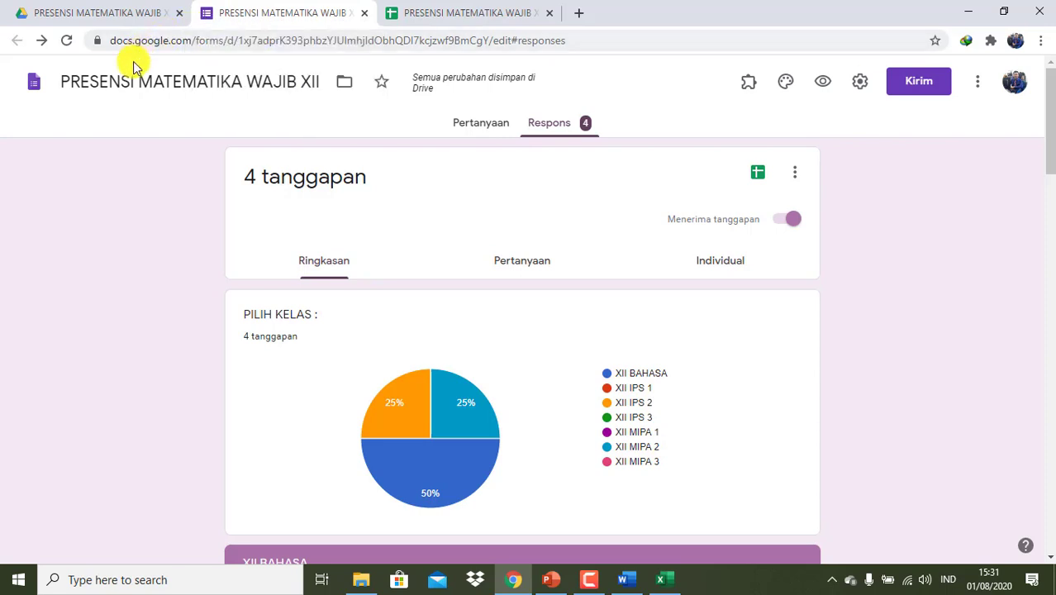
- Create a folder named FTUGAS SISWA at the top level of My Drive
left_click(121, 18)
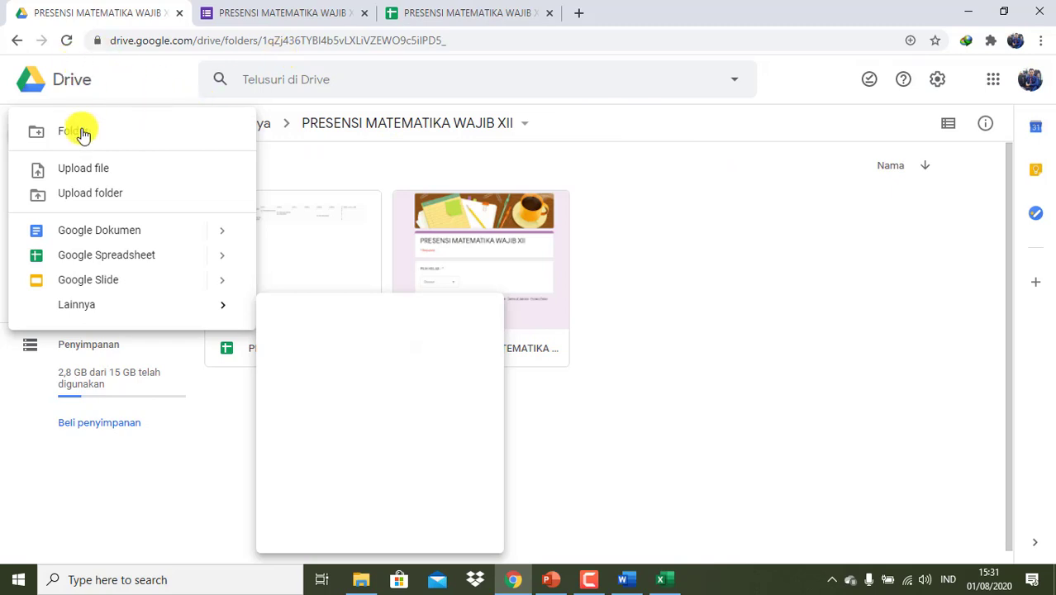
left_click(633, 203)
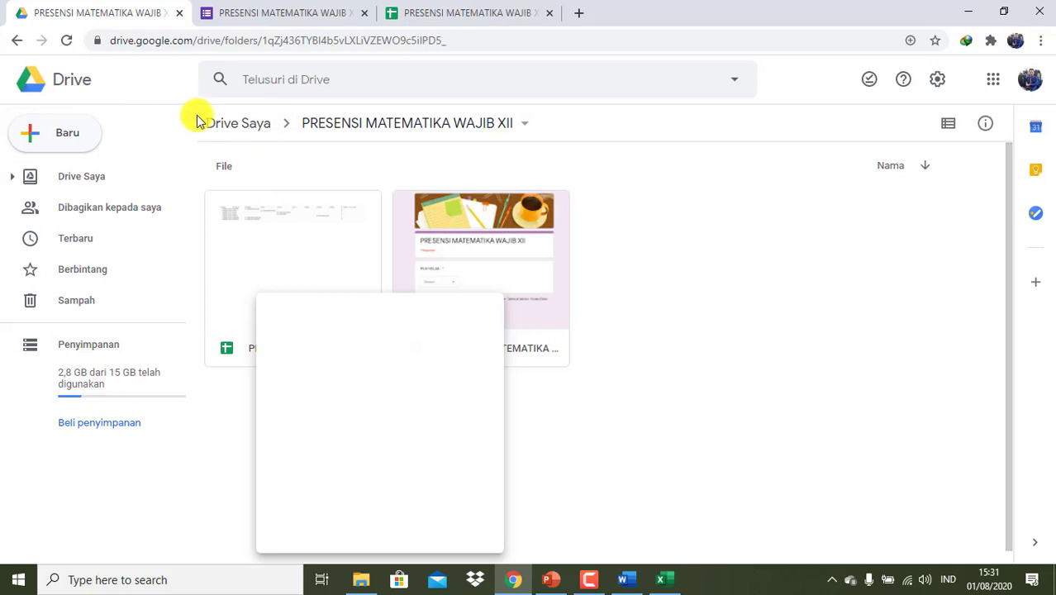
left_click(222, 125)
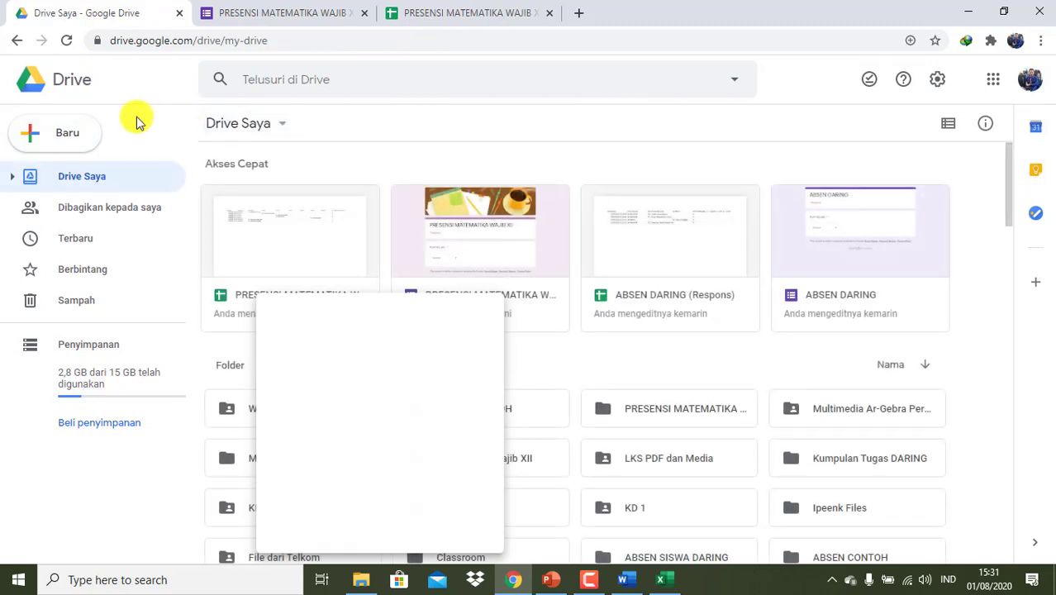
left_click(34, 139)
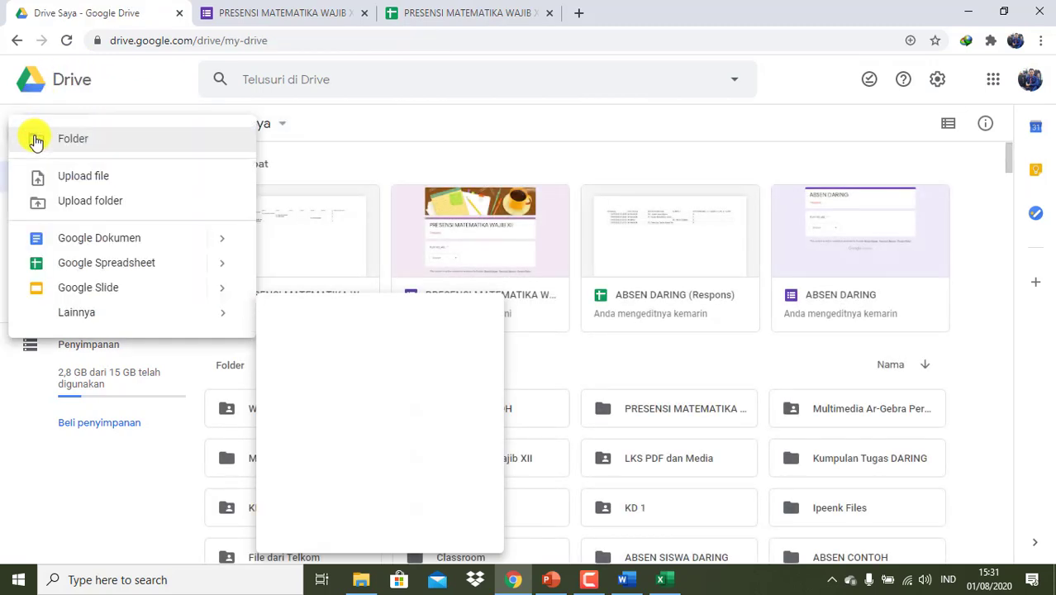
left_click(73, 142)
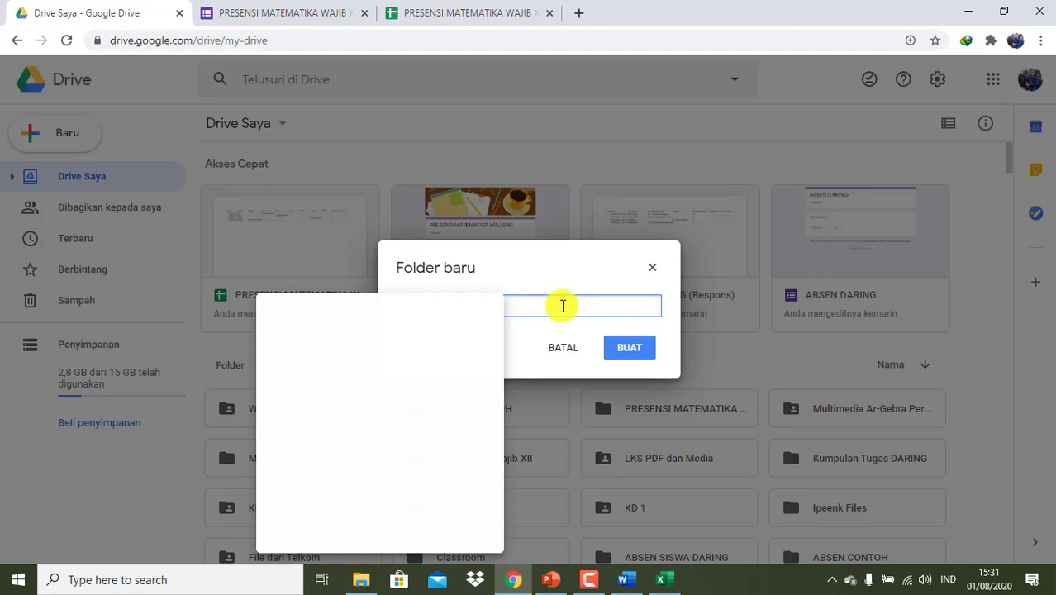
left_click(644, 351)
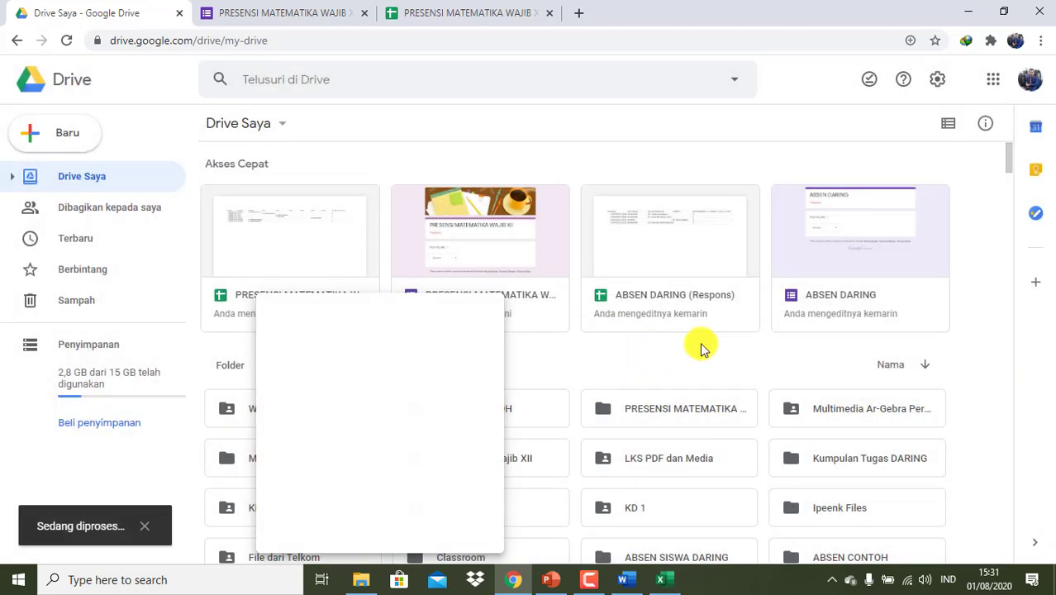
left_click(514, 579)
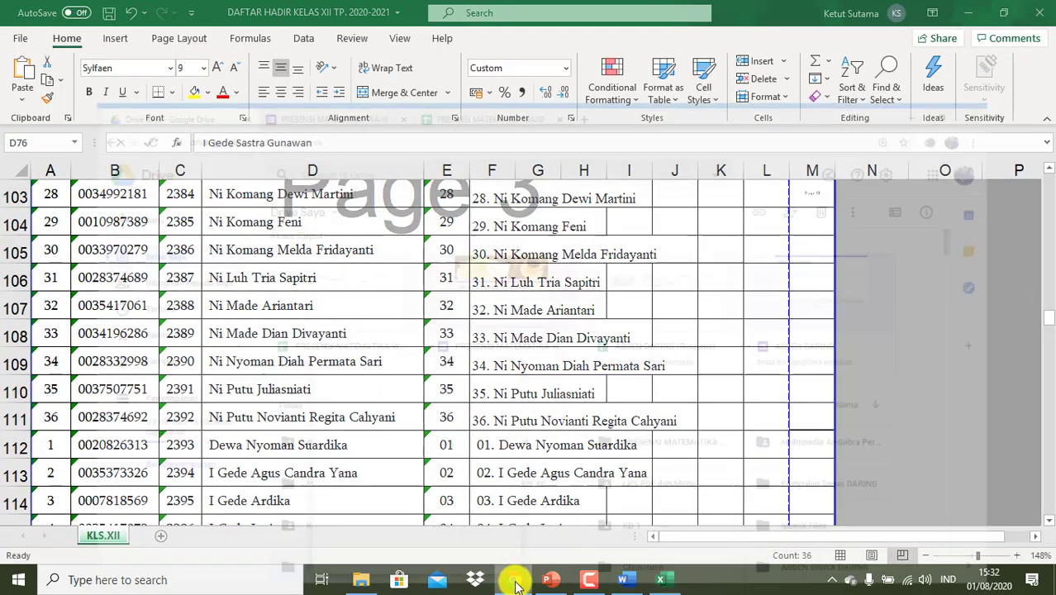
left_click(513, 581)
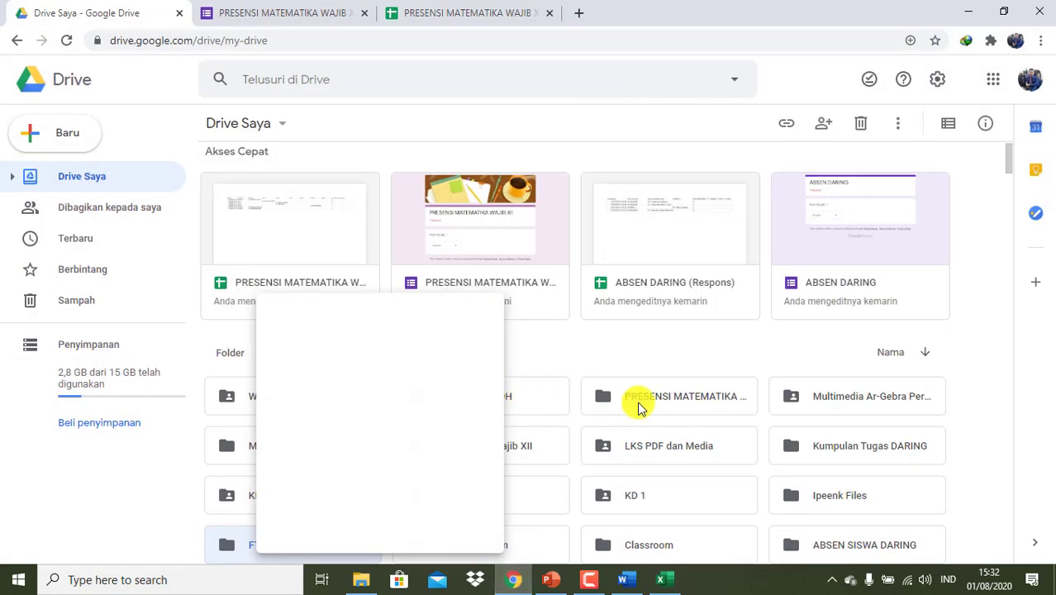
scroll(727, 415, "down", 3)
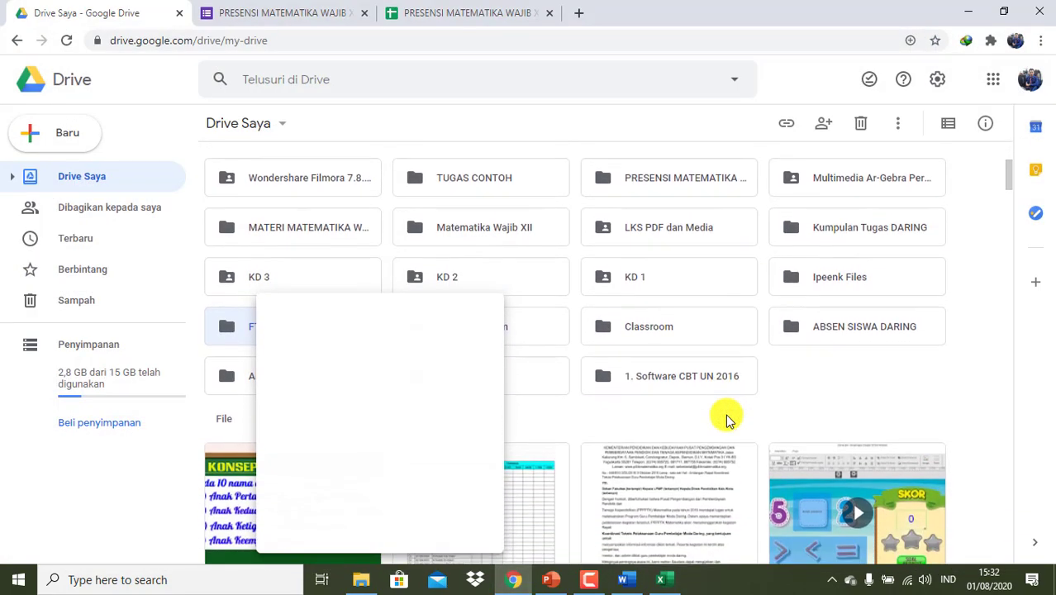
scroll(726, 420, "down", 4)
scroll(726, 419, "up", 1)
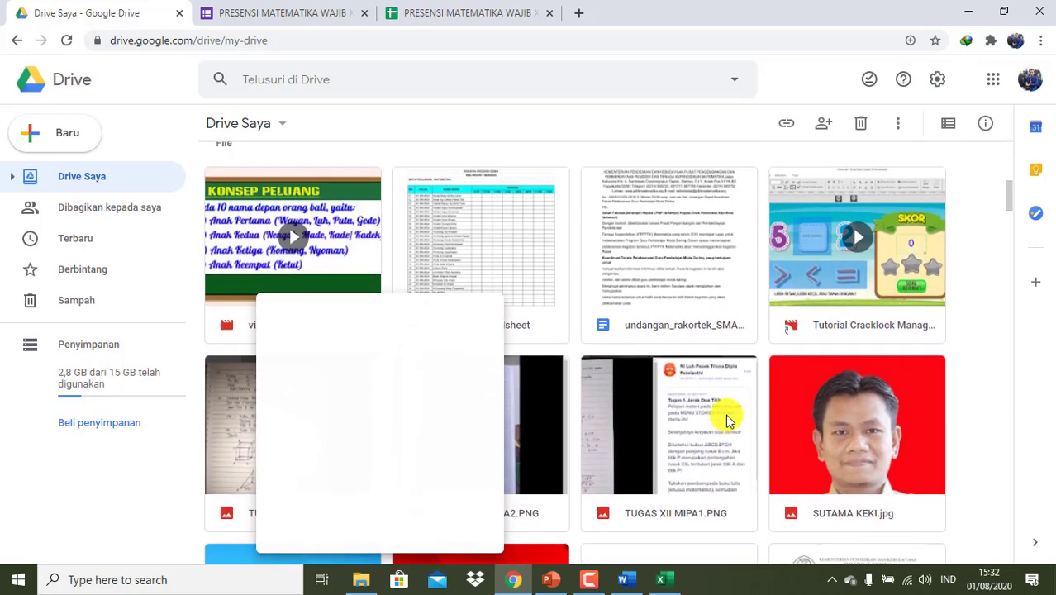
scroll(726, 419, "up", 2)
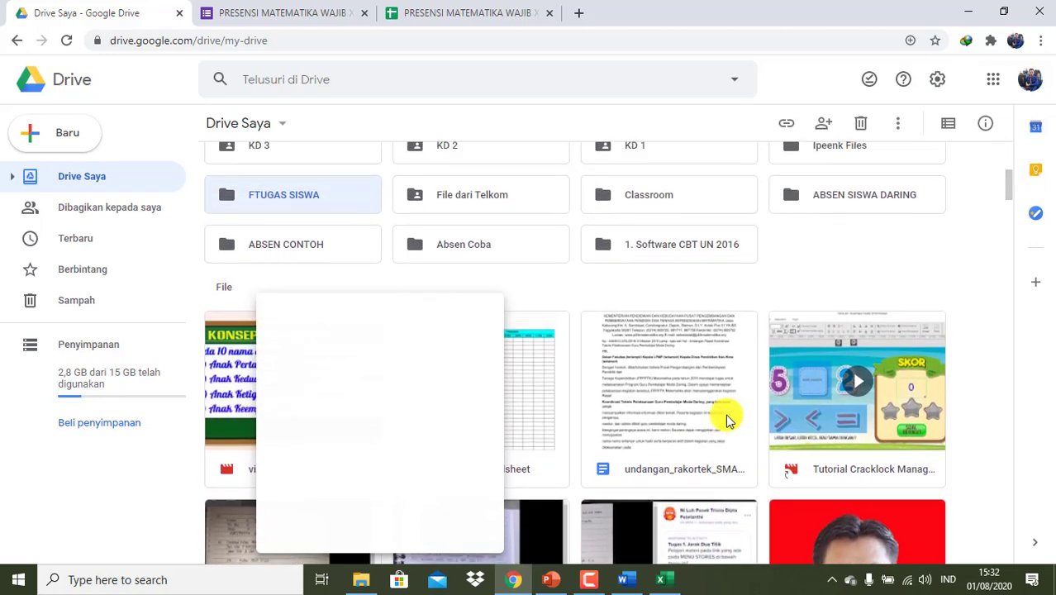
- Rename the FTUGAS SISWA folder to TUGAS SISWA and open it
right_click(309, 215)
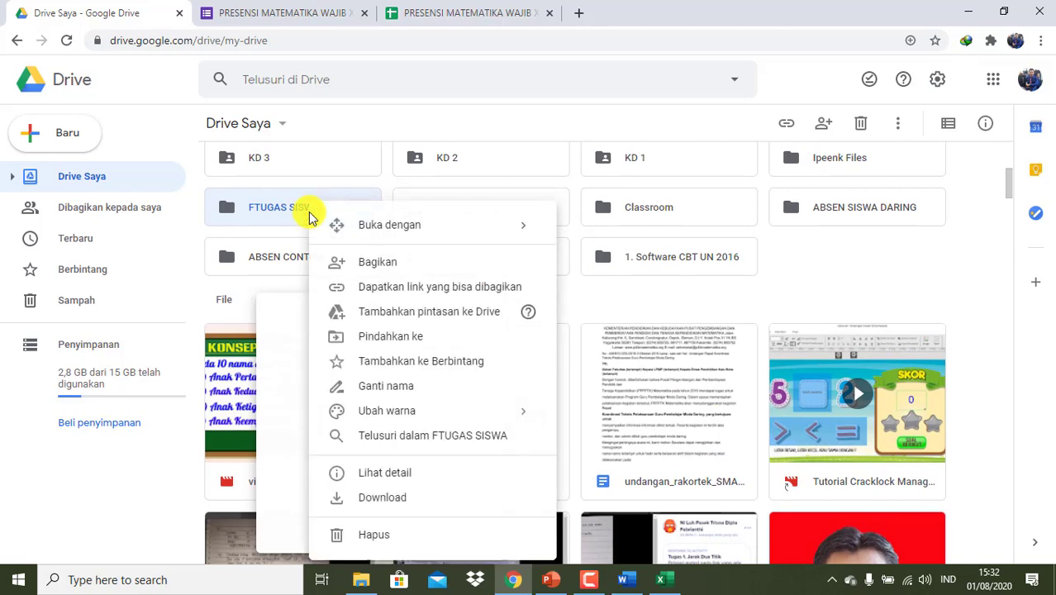
mouse_move(402, 420)
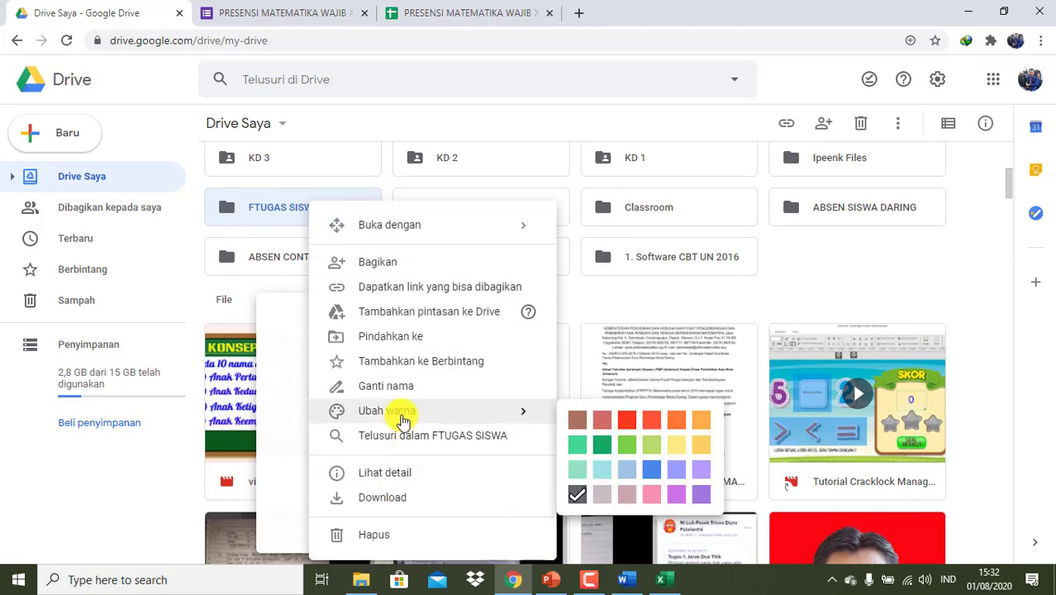
left_click(396, 385)
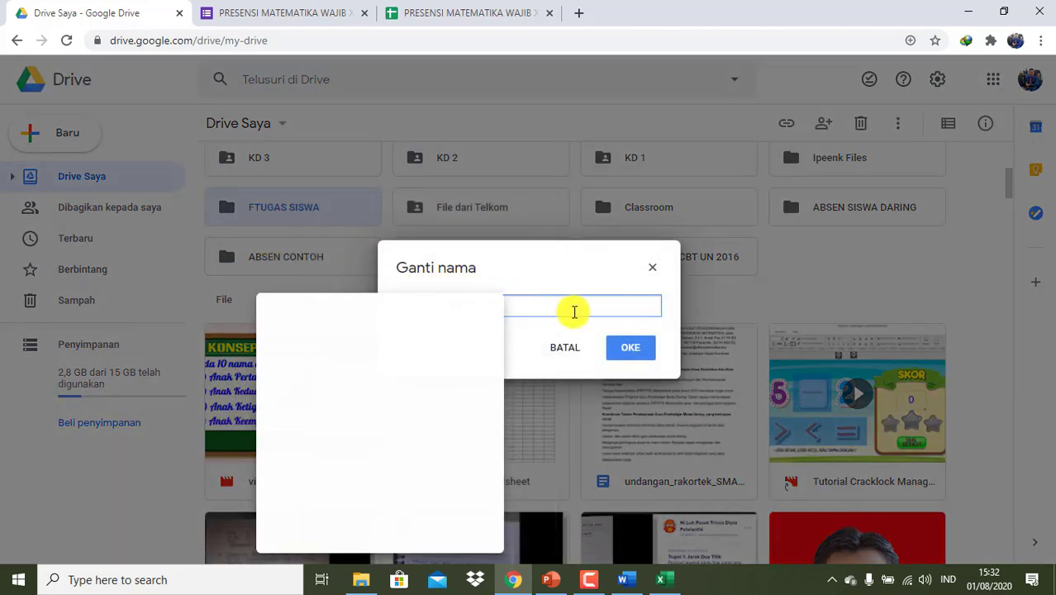
key("BackSpace")
key("ctrl+v")
left_click(632, 358)
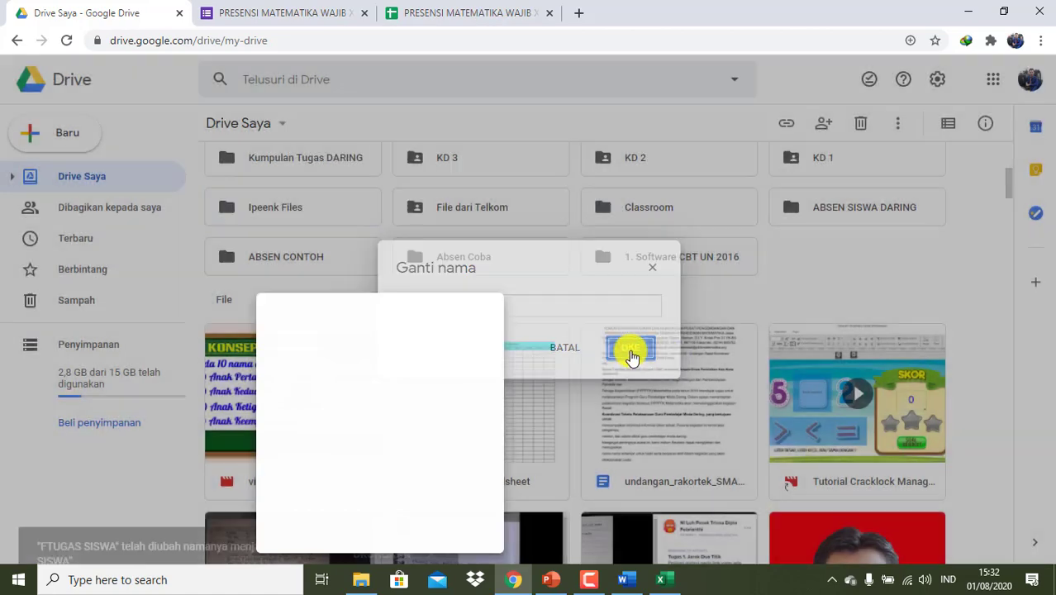
scroll(616, 304, "down", 4)
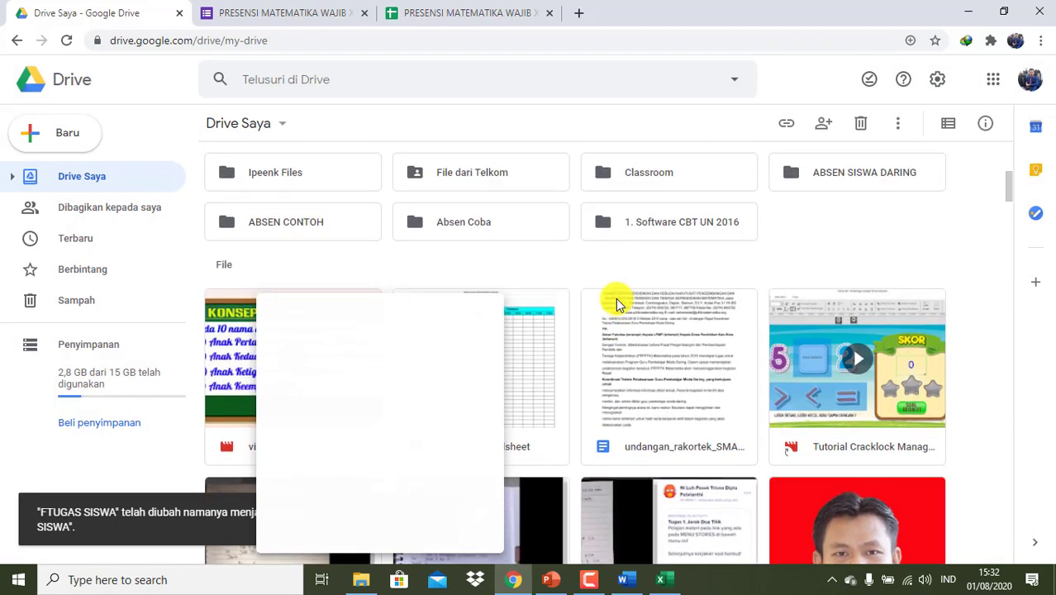
scroll(616, 304, "up", 2)
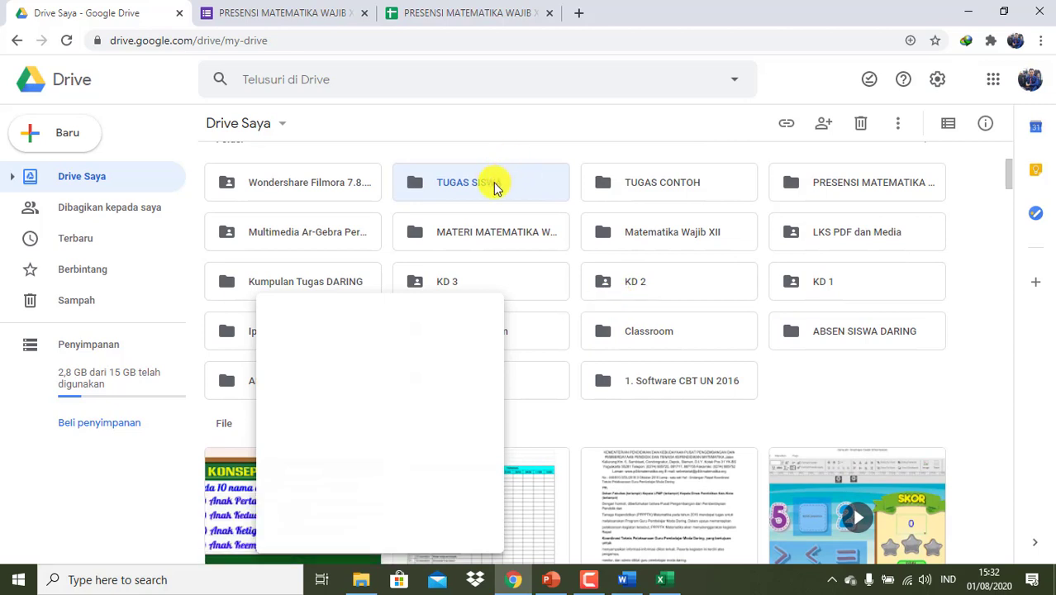
double_click(492, 184)
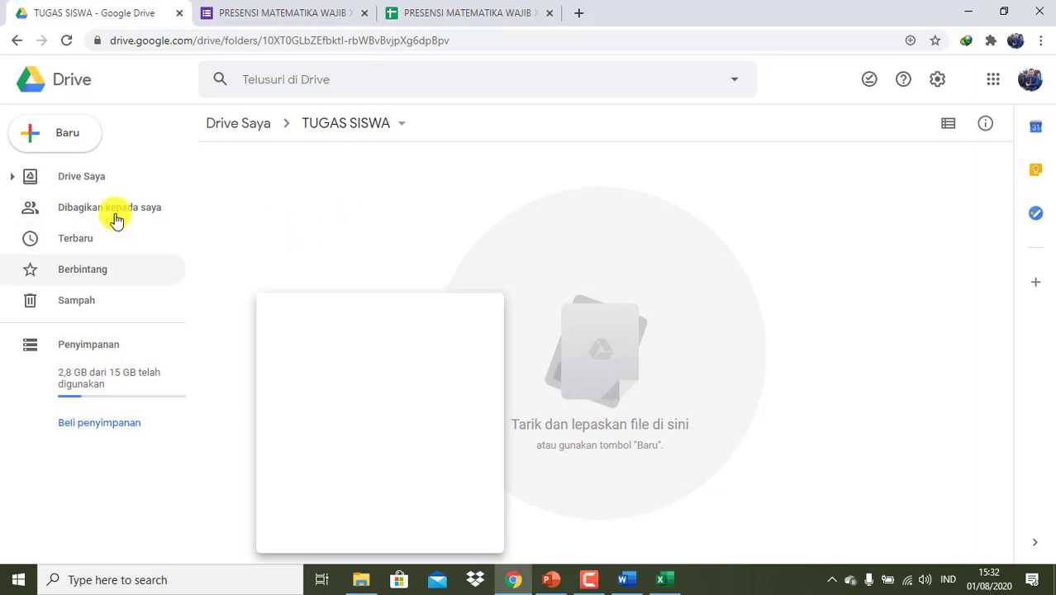
- Create a new blank Google Form inside the TUGAS SISWA folder
left_click(76, 147)
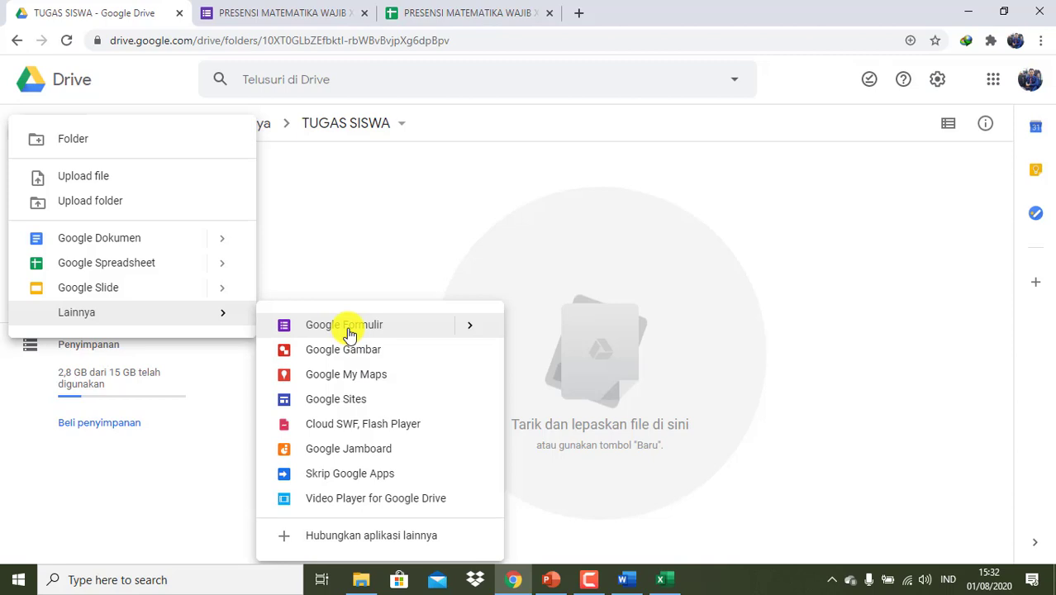
left_click(349, 331)
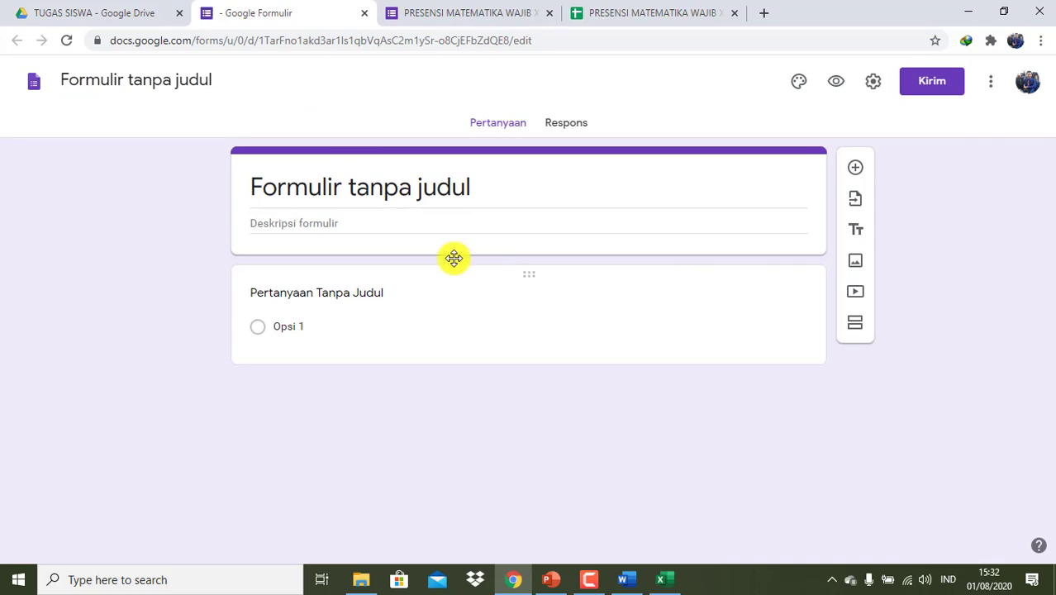
- Title the form TUGAS SISWA KELAS XII BAHASA and name the first question NAMA :
left_click(217, 80)
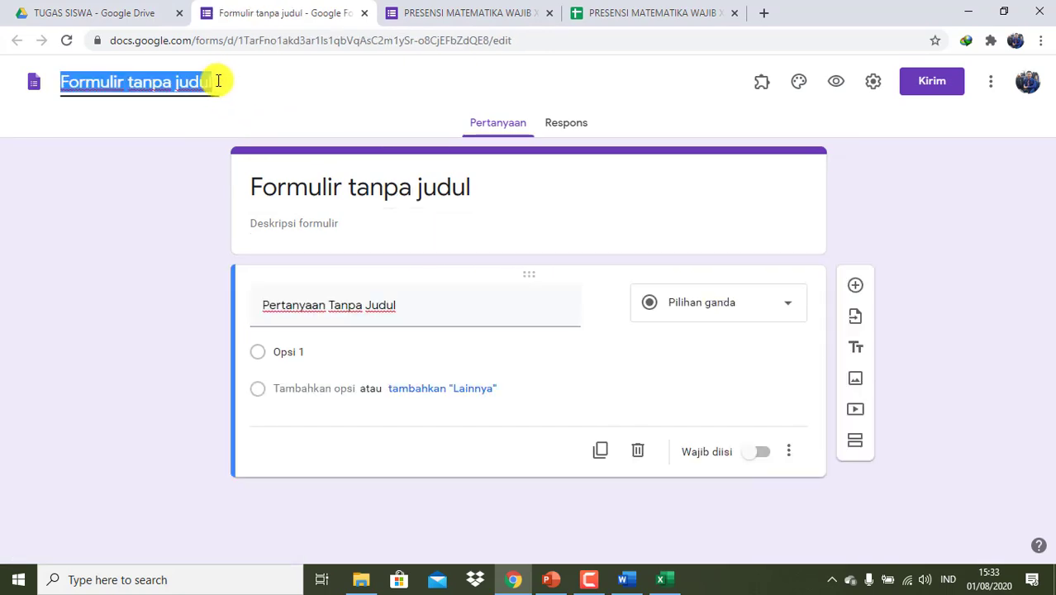
type("TUGAS S")
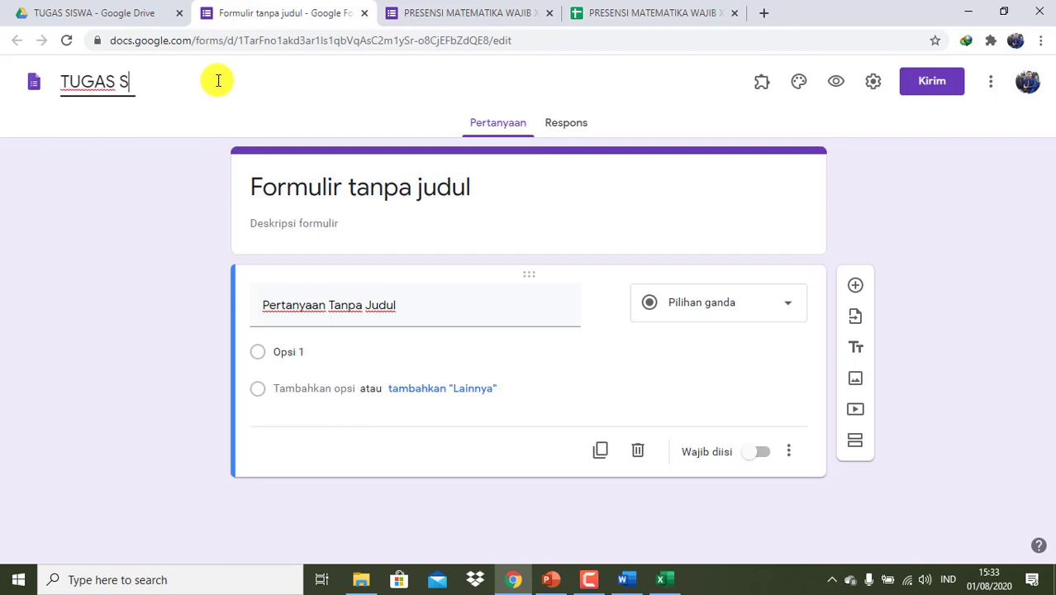
type("ISWA")
left_click(427, 227)
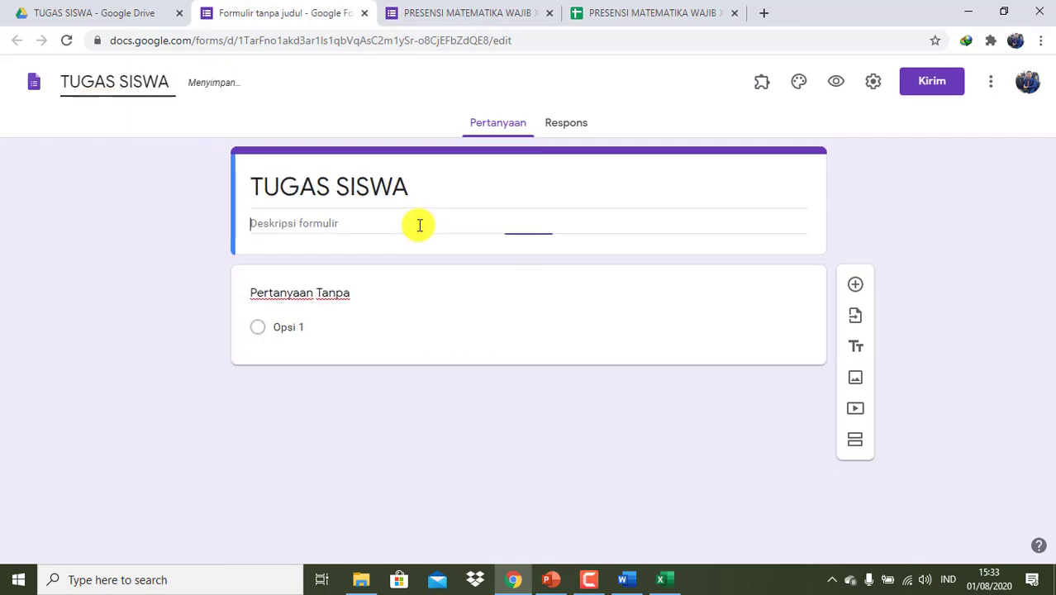
left_click(347, 294)
type("NAMA :")
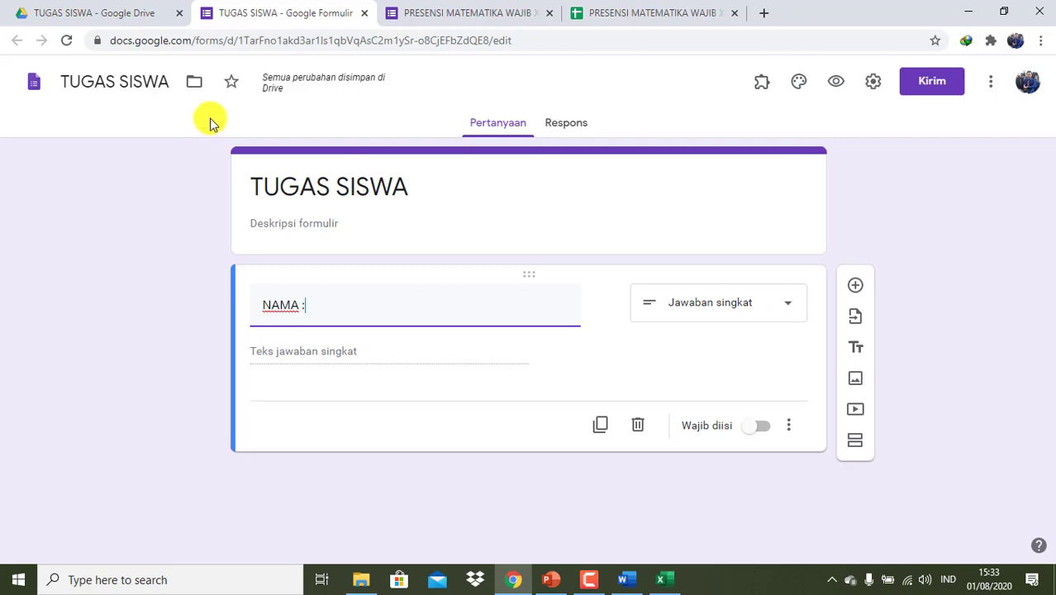
left_click(170, 84)
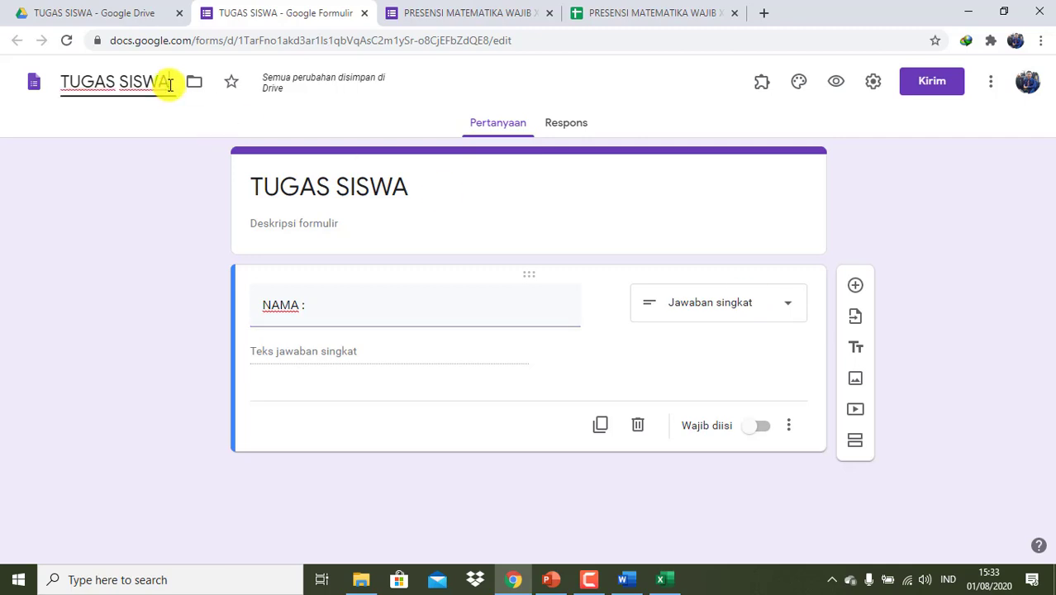
type("KELAS XII")
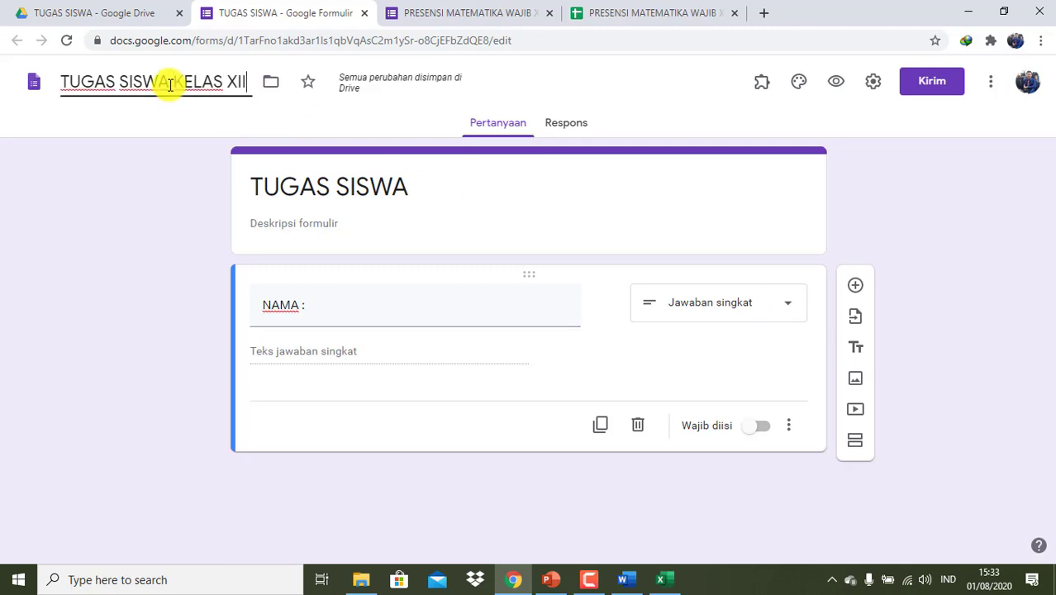
type(" BAB")
key("BackSpace")
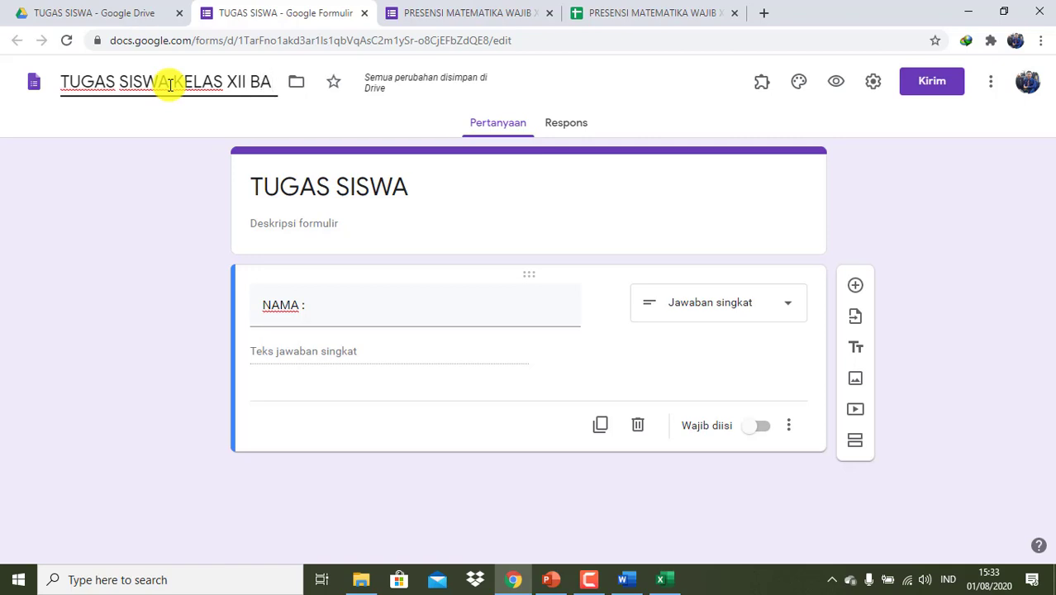
type("HASA")
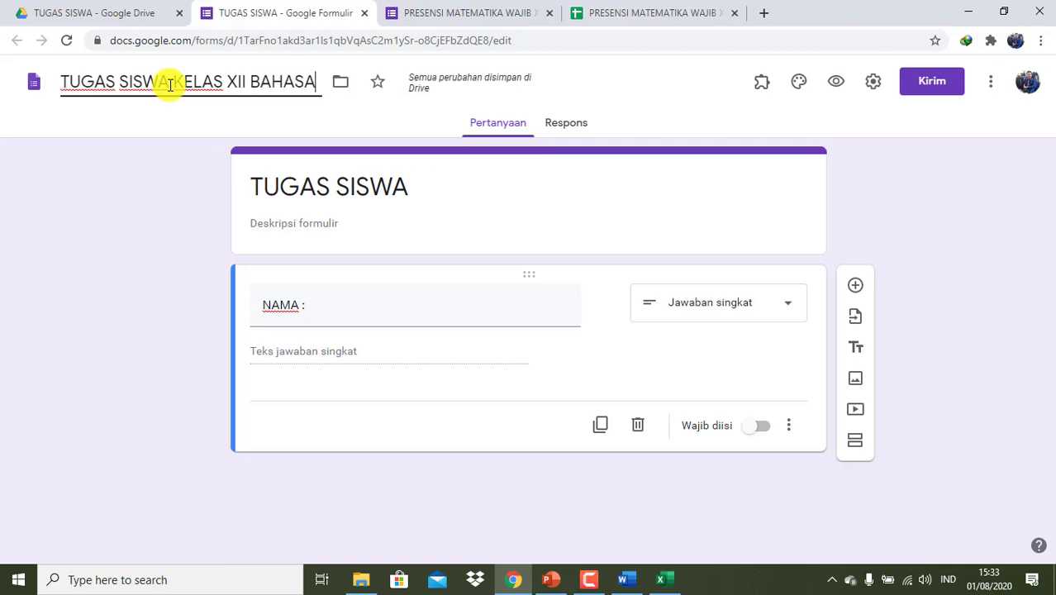
- Change the NAMA : question's type to Drop-down and select its first option
left_click(774, 313)
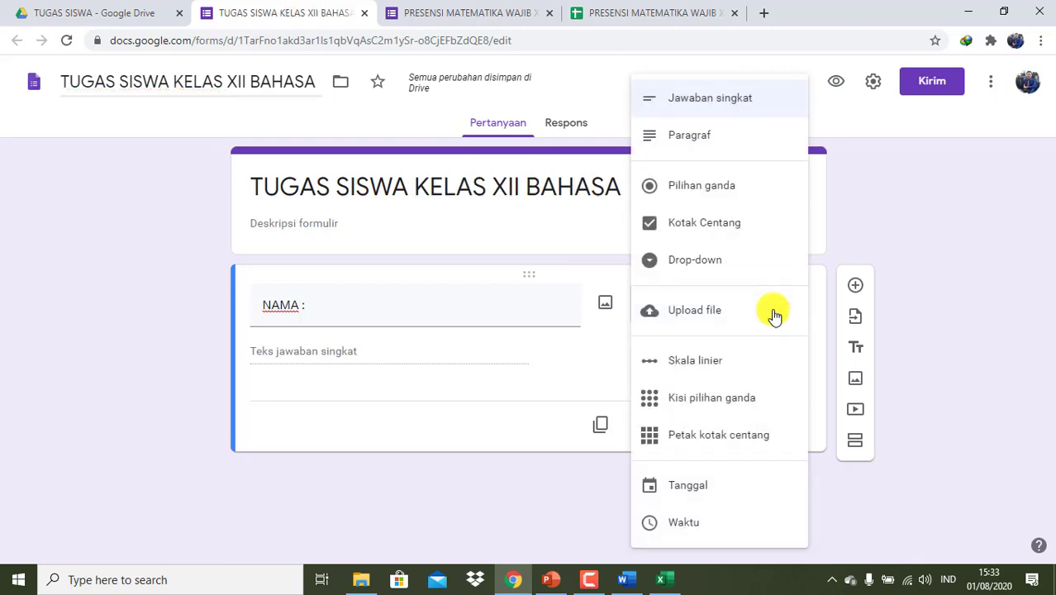
left_click(709, 261)
left_click(408, 354)
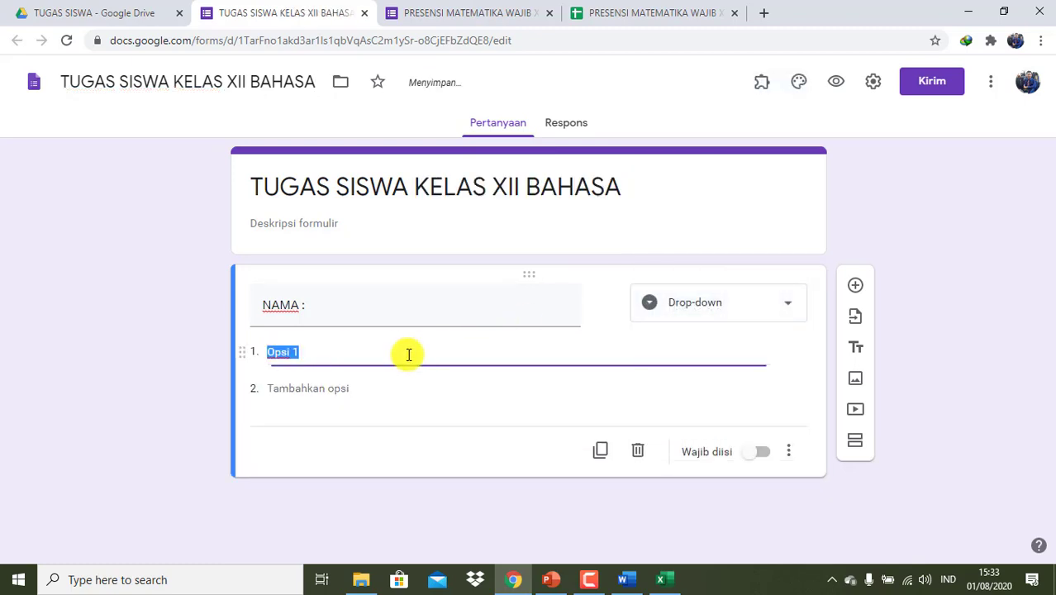
- Copy the 35 numbered student names from Excel range F5:F39
left_click(660, 579)
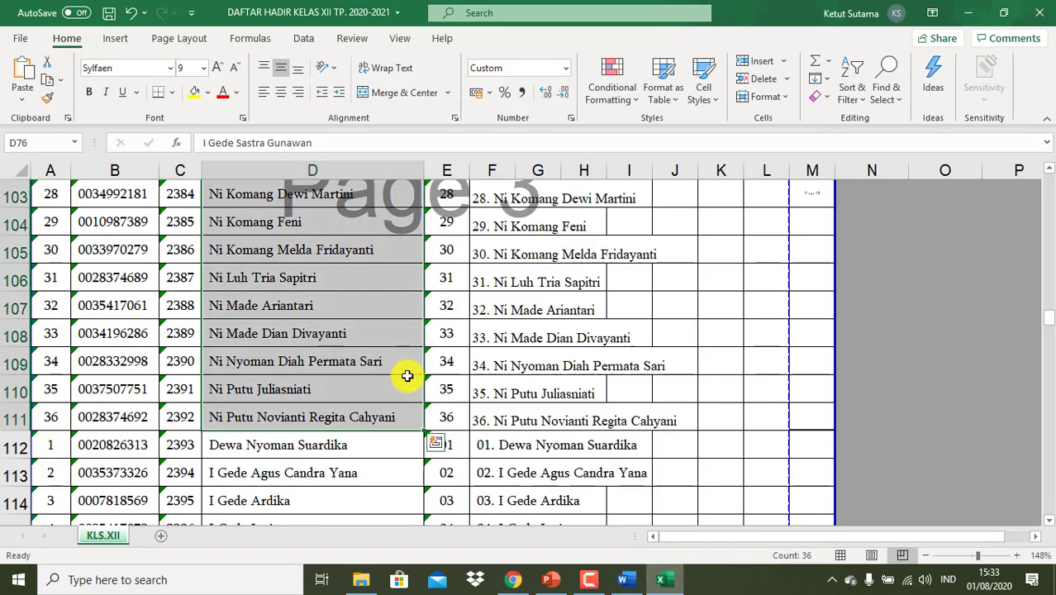
scroll(407, 376, "up", 15)
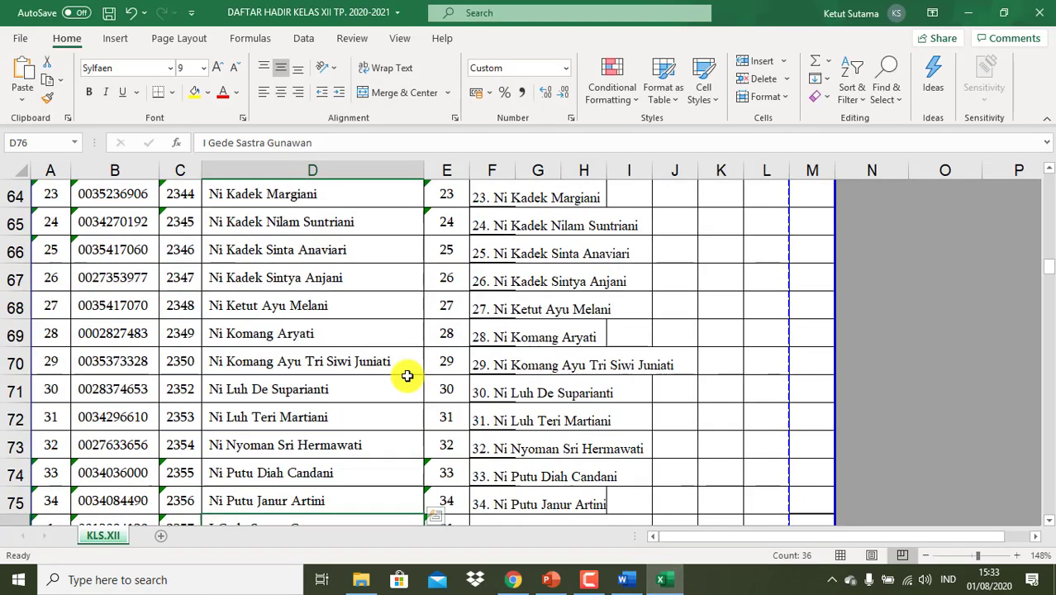
scroll(407, 376, "up", 16)
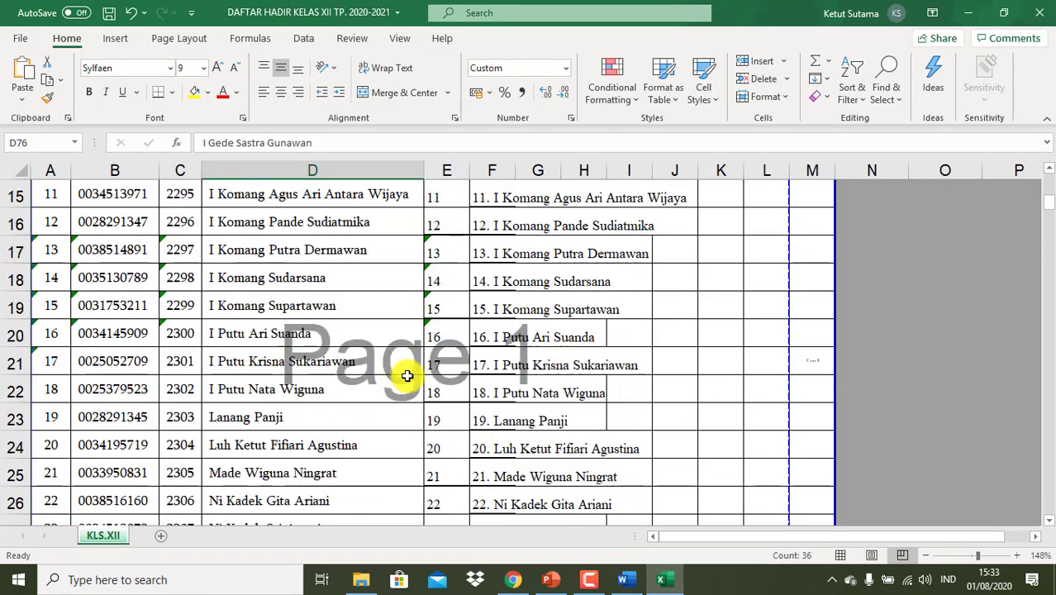
scroll(407, 376, "up", 3)
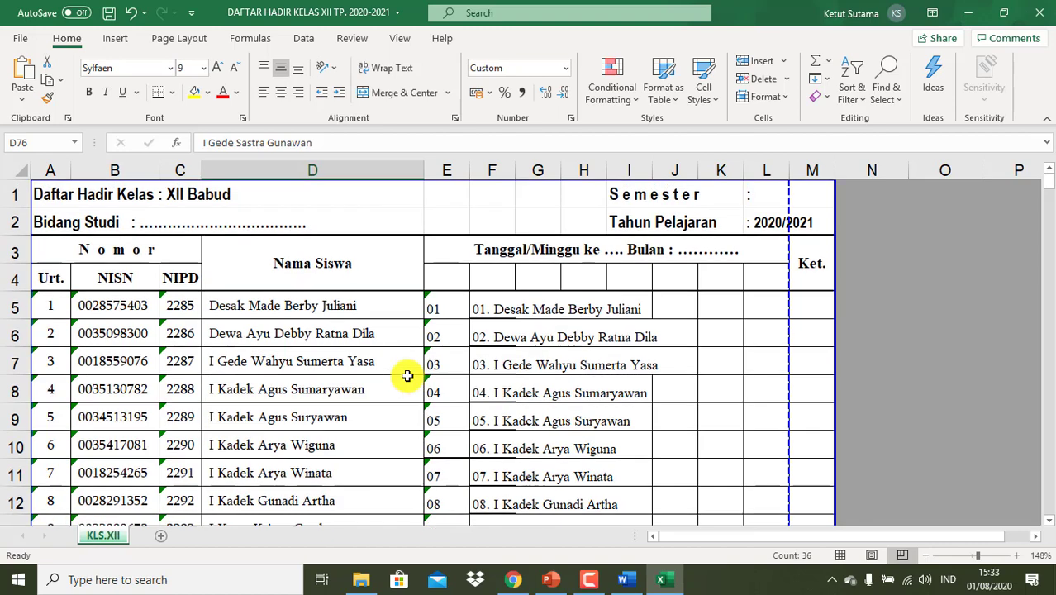
left_click(501, 310)
left_click_drag(501, 310, 496, 472)
key("shift+Up")
key("shift+Up")
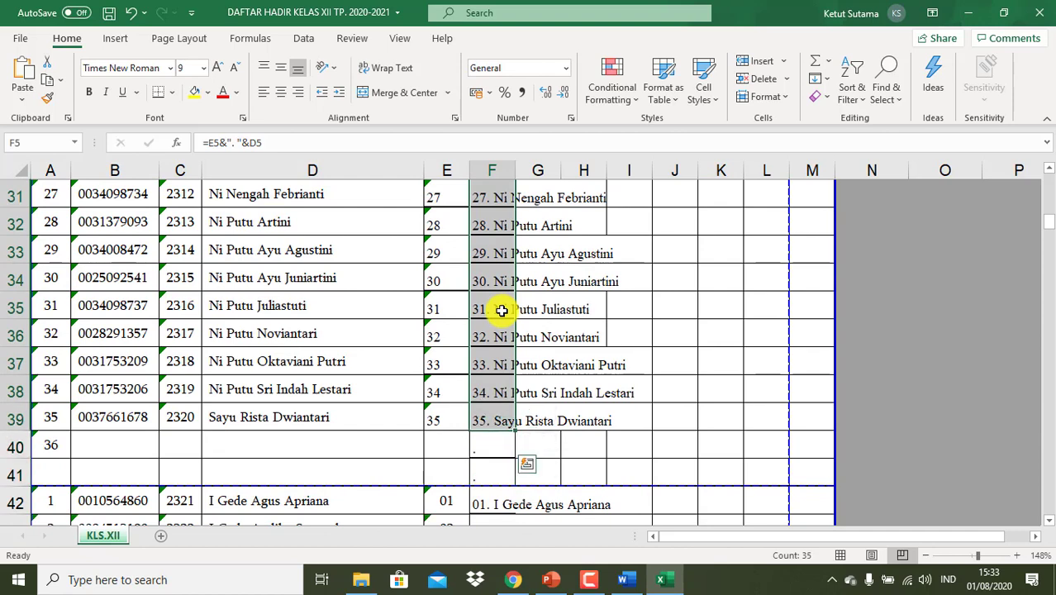
key("ctrl+c")
left_click(514, 580)
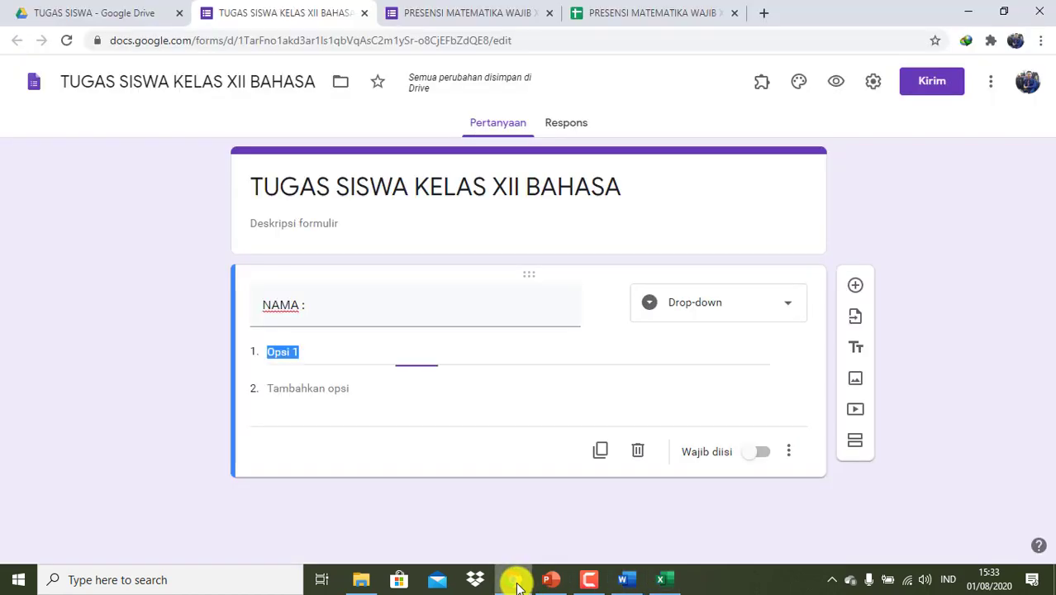
- Paste the 35 names as required NAMA : options and add question KUMPULKAN TUGAS DALAM BENTUK FOTO
key("ctrl+v")
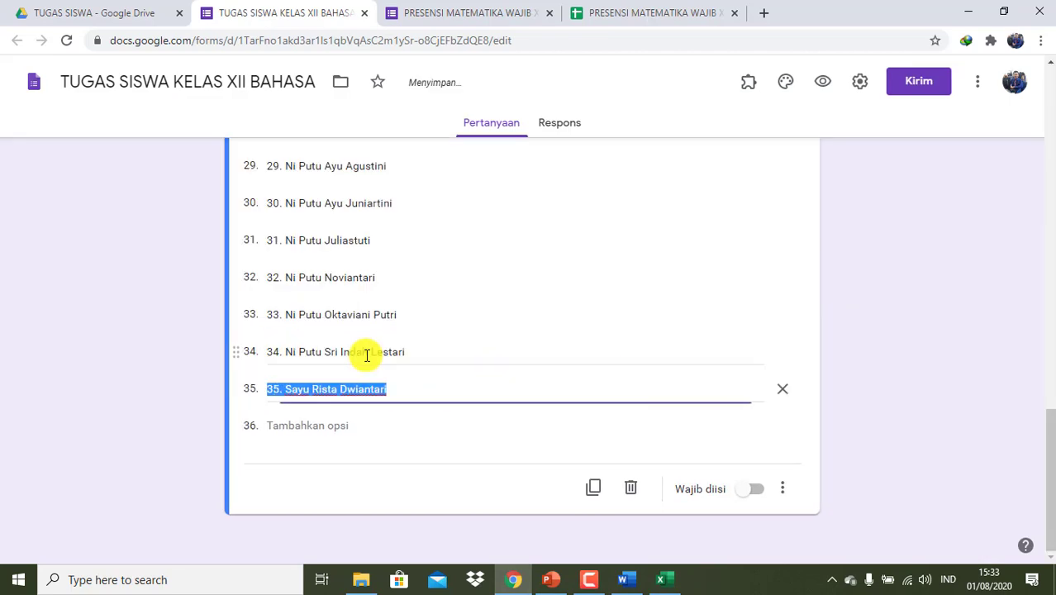
left_click(759, 492)
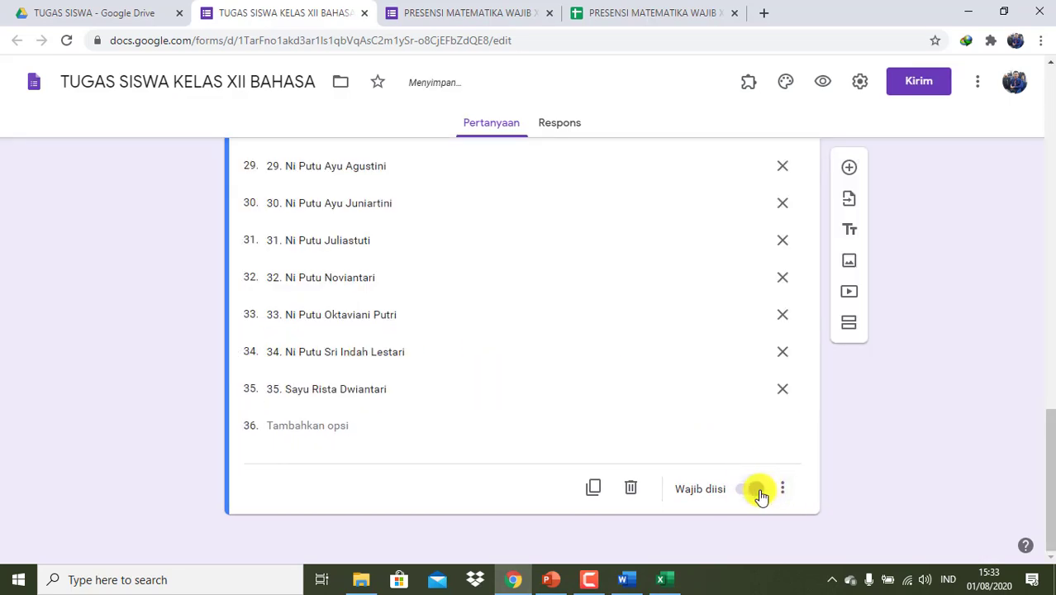
left_click(849, 170)
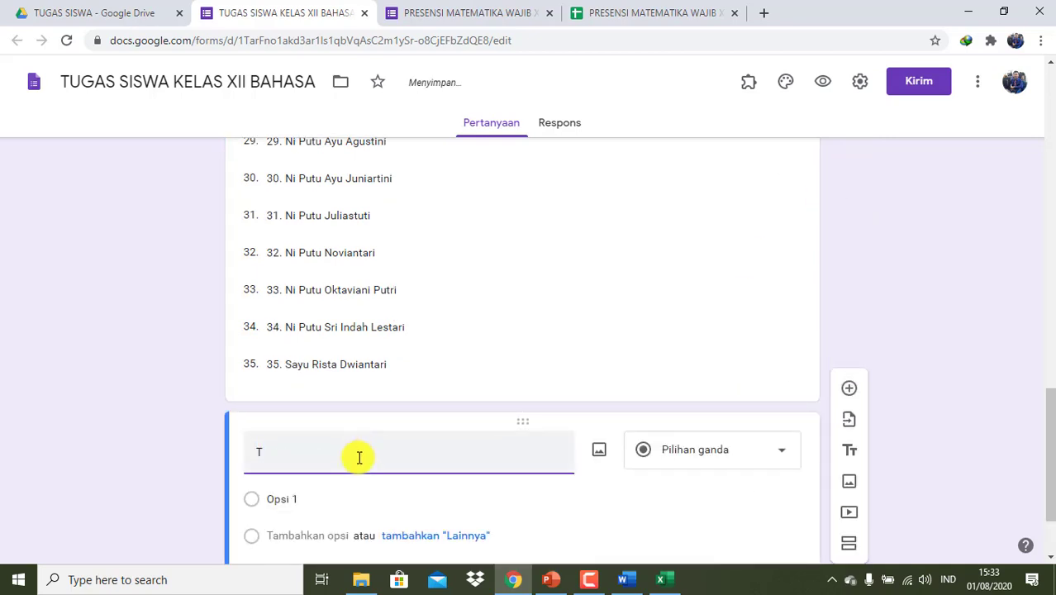
key("BackSpace")
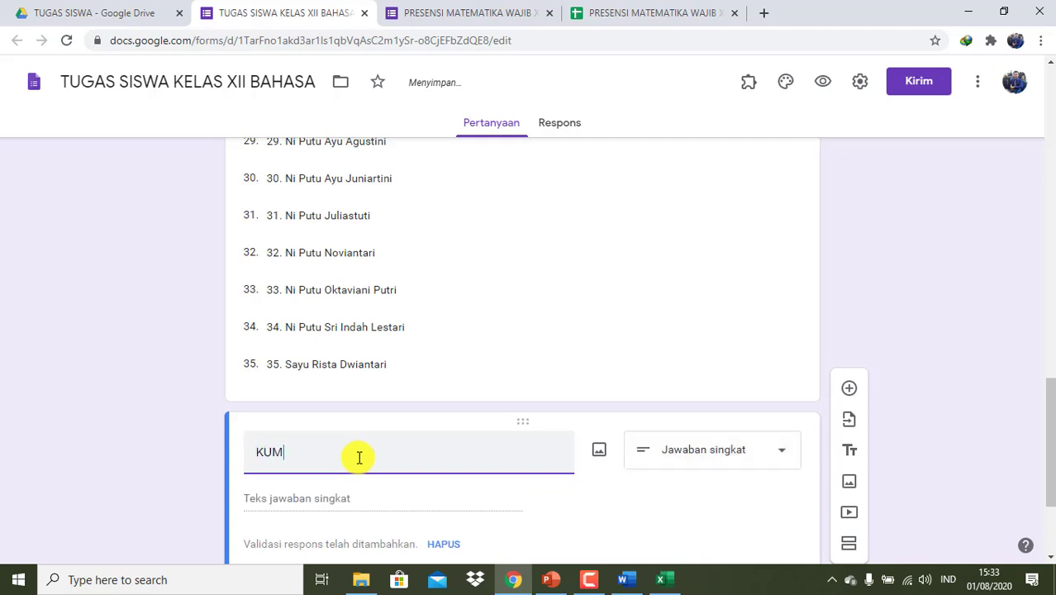
type("KUMPULKAN T")
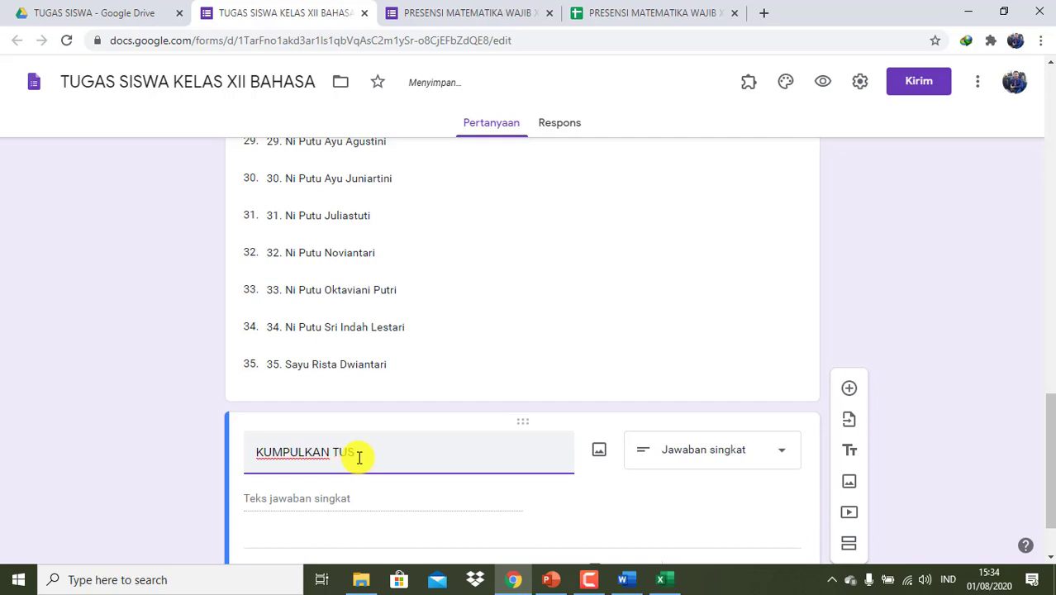
type("UGAS D")
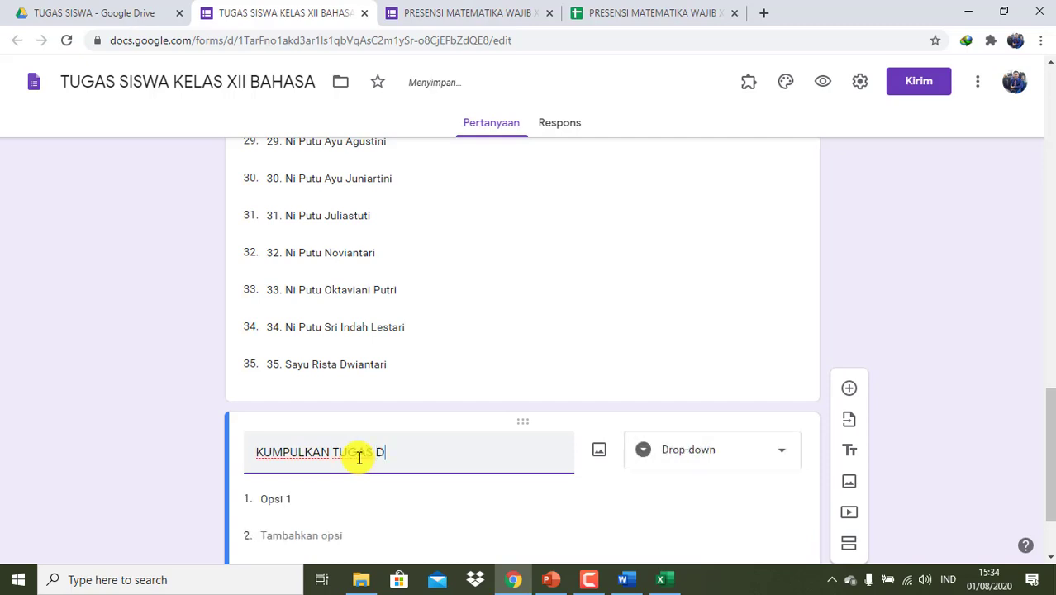
type("ALAM BE")
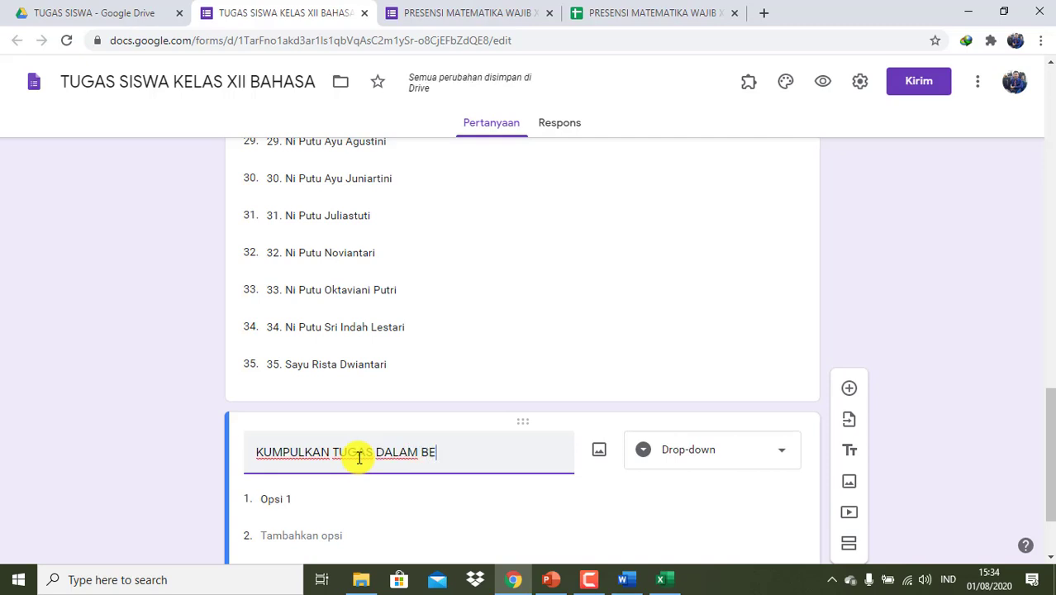
type("NTUK FOTO")
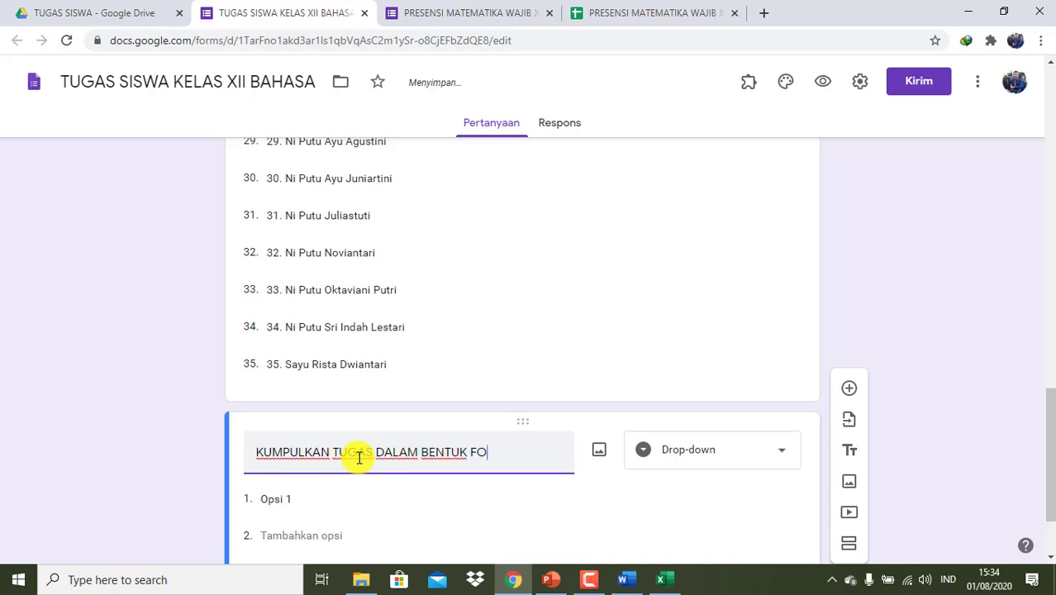
left_click(704, 461)
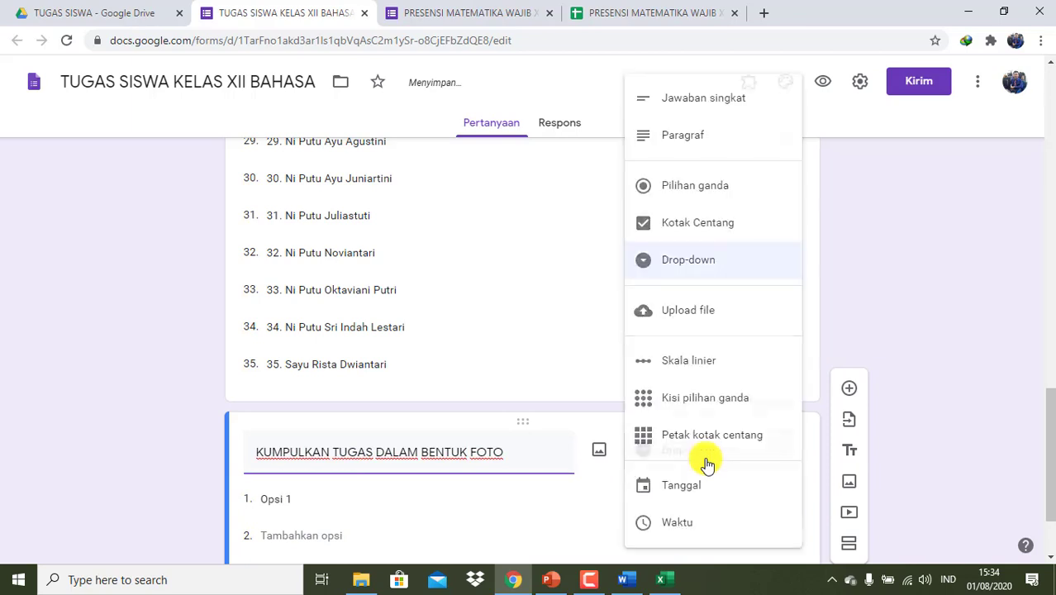
- Make the photo question a file upload allowing up to 5 files of 100 MB each
left_click(714, 322)
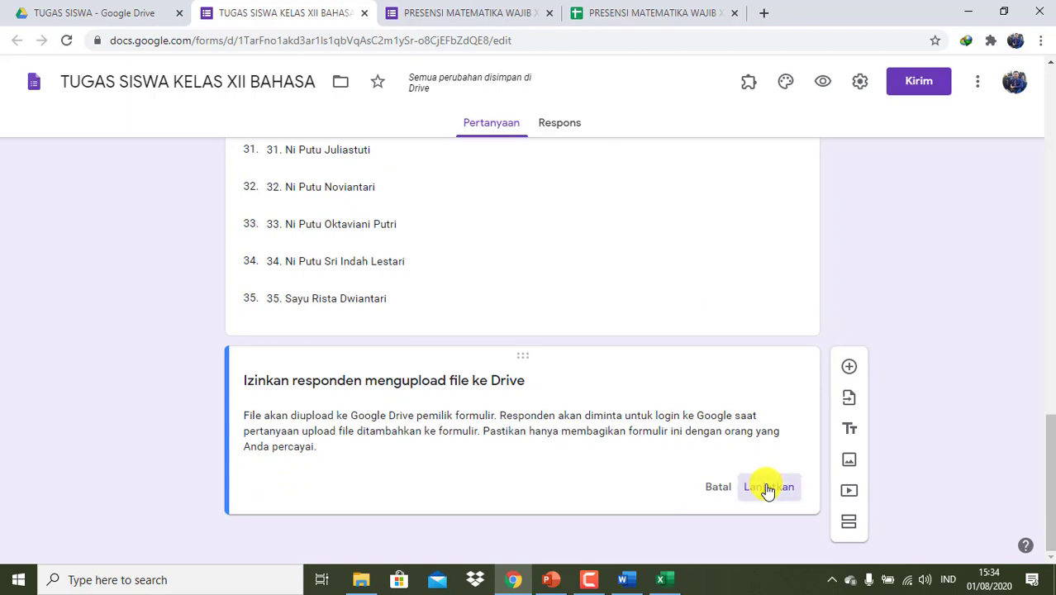
left_click(766, 487)
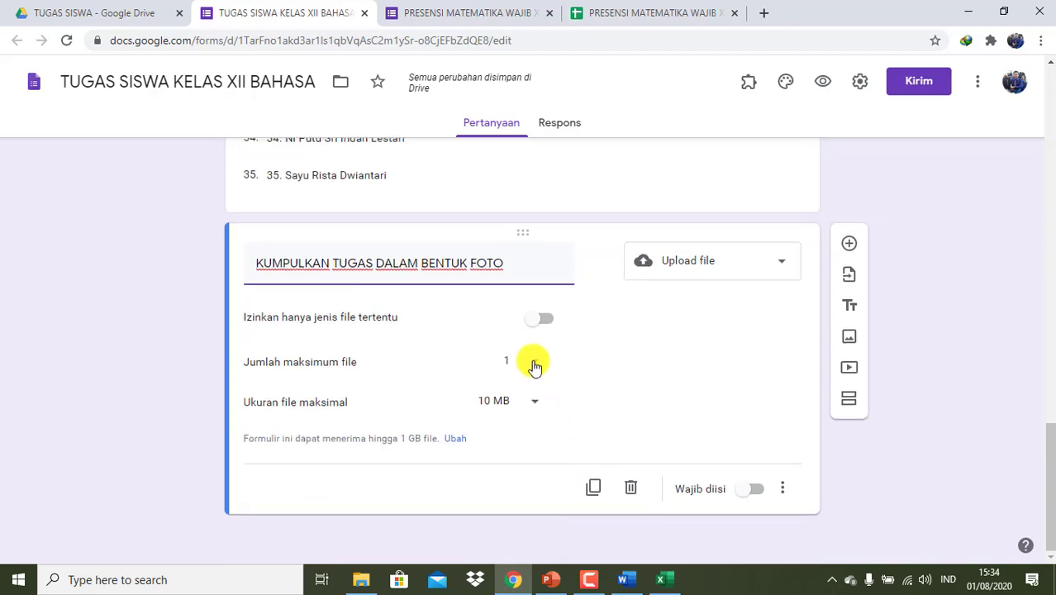
left_click(533, 362)
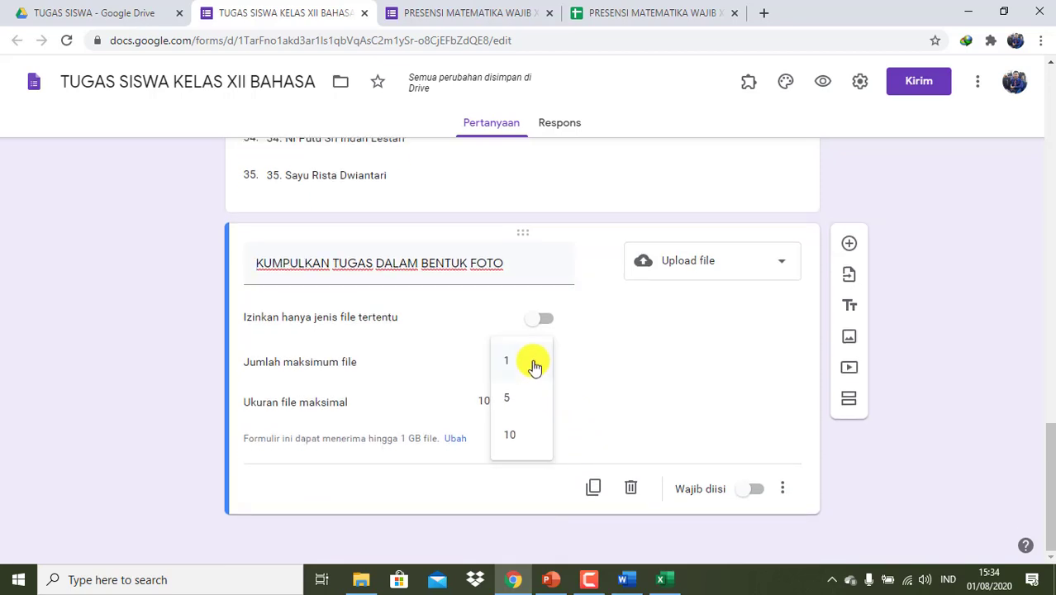
left_click(514, 401)
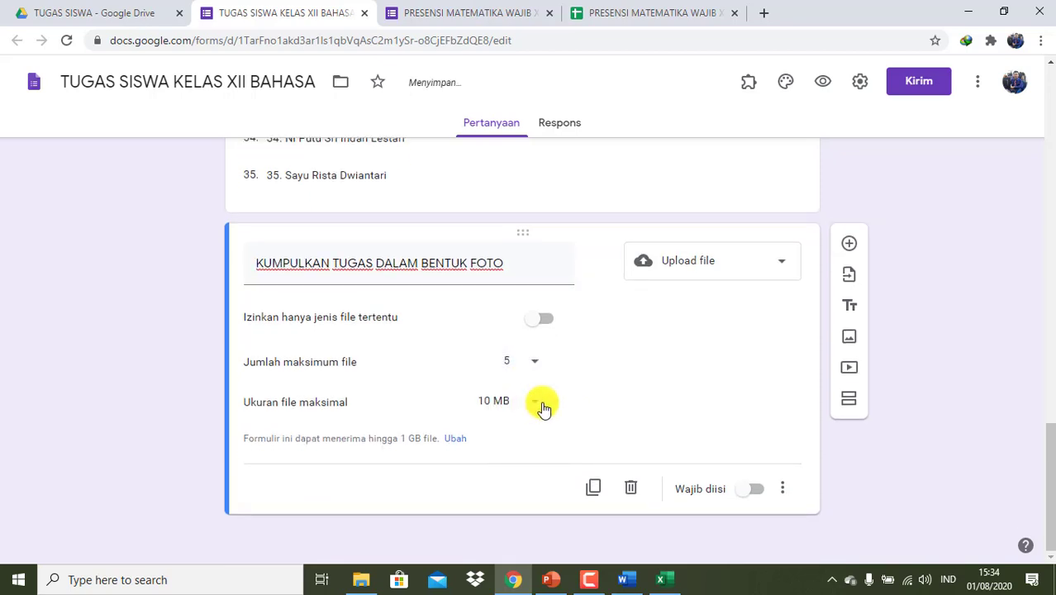
left_click(533, 401)
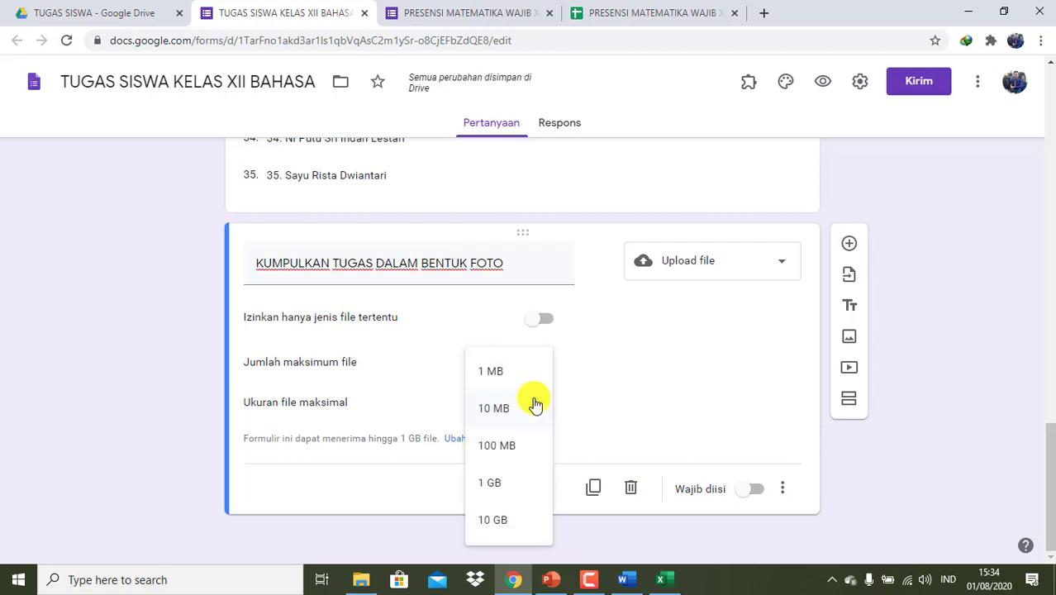
left_click(510, 448)
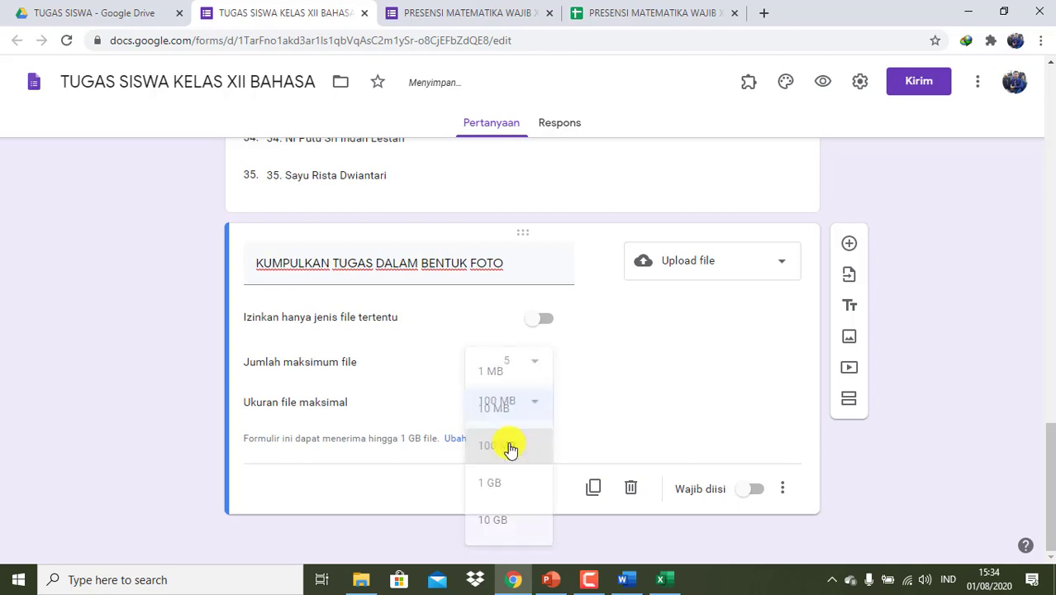
- Leave the accepted file types unrestricted and make the upload question required
left_click(545, 319)
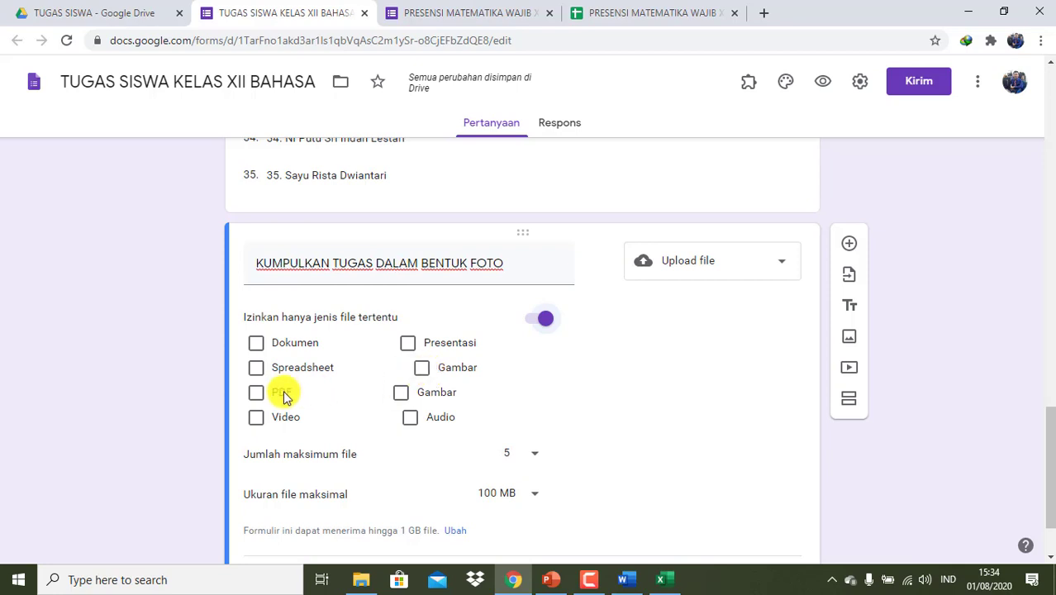
left_click(528, 323)
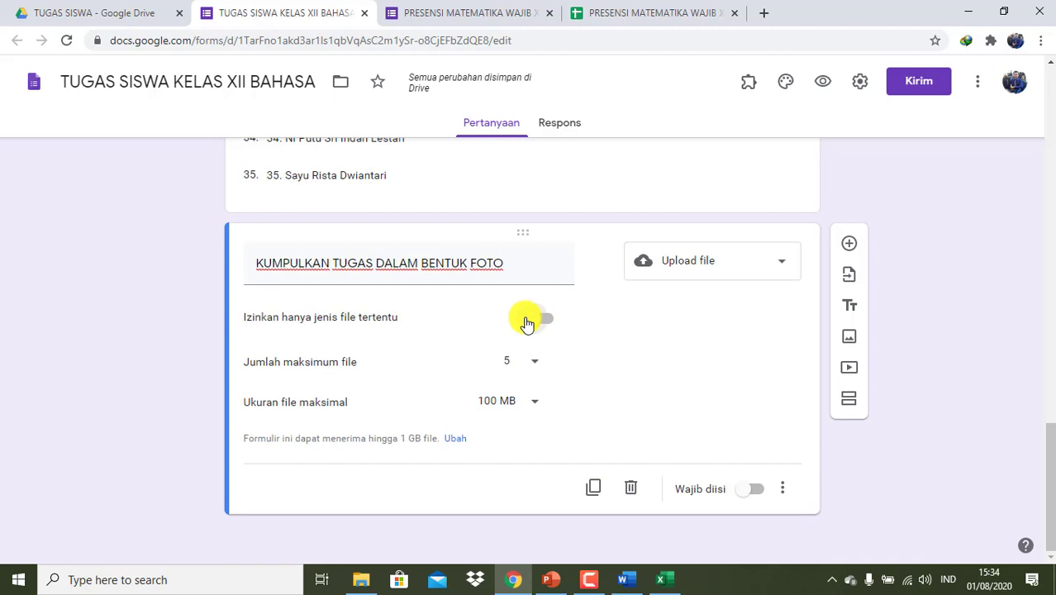
left_click(550, 322)
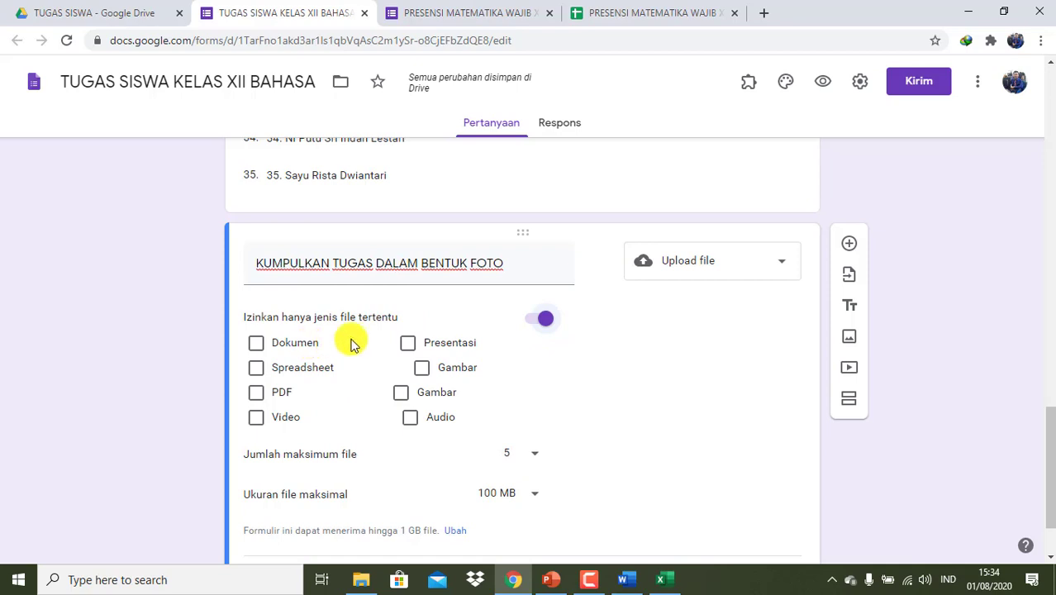
left_click(541, 320)
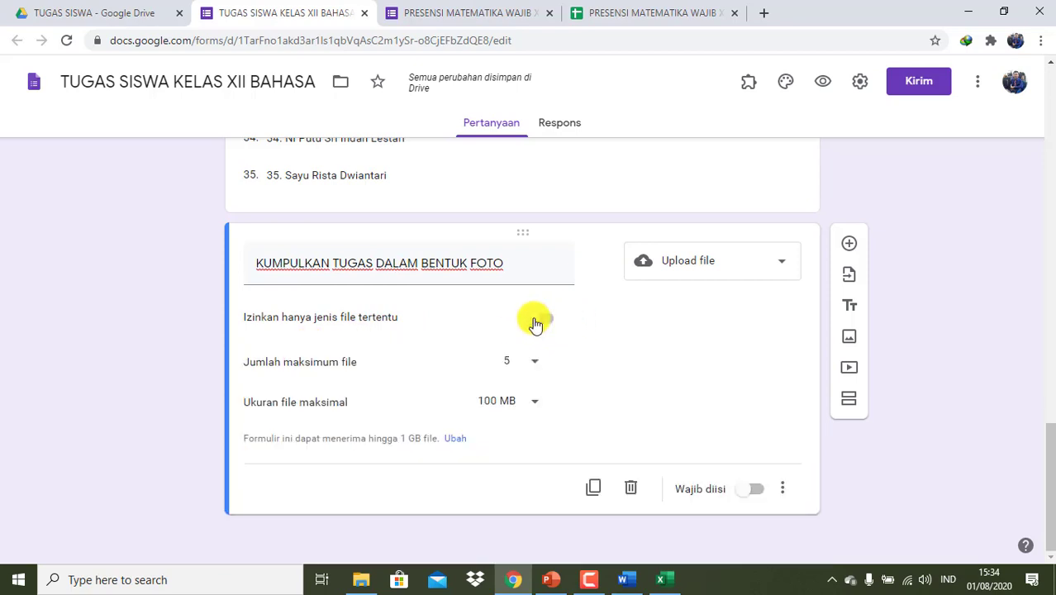
left_click(757, 493)
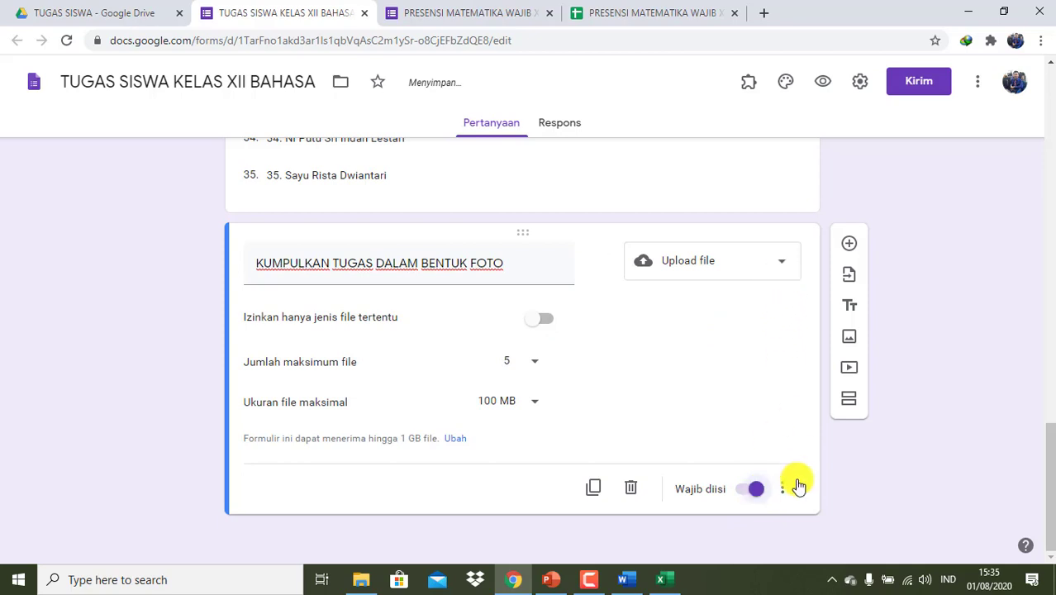
left_click(789, 489)
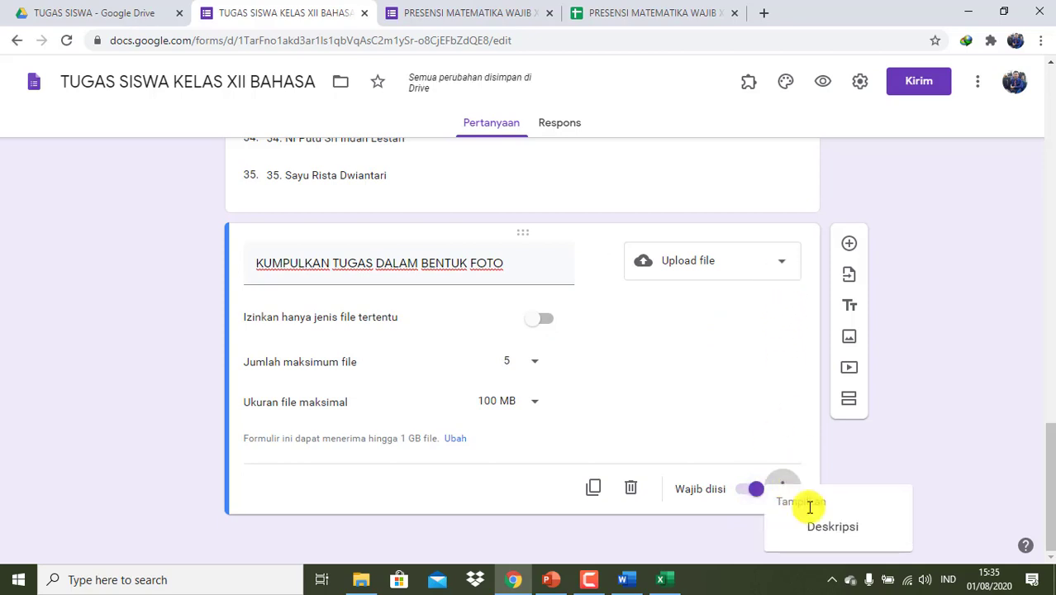
left_click(650, 418)
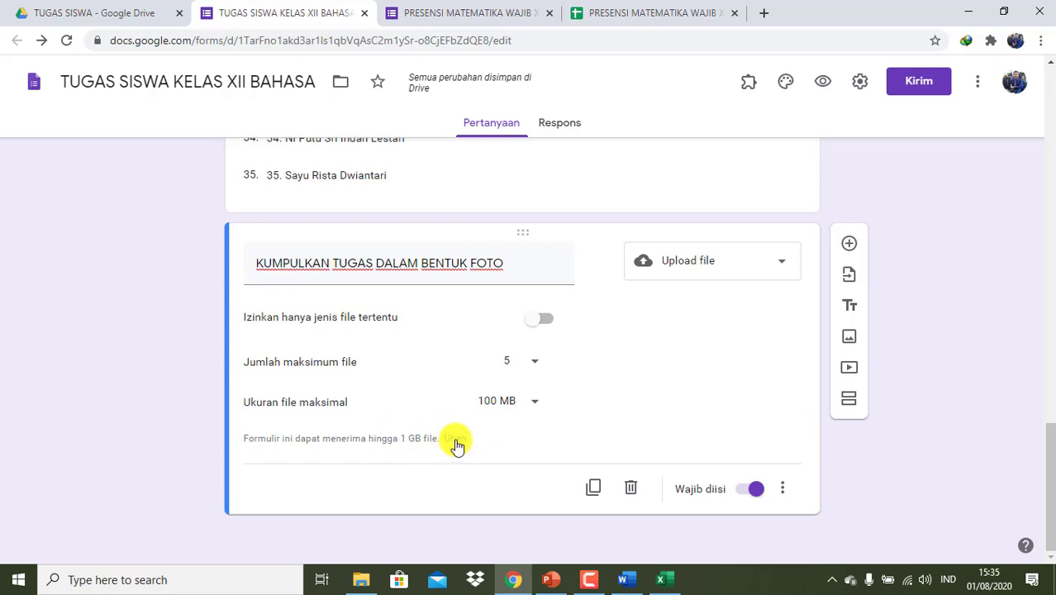
- Set the form's maximum total upload size to 1 TB and save the setting
left_click(455, 439)
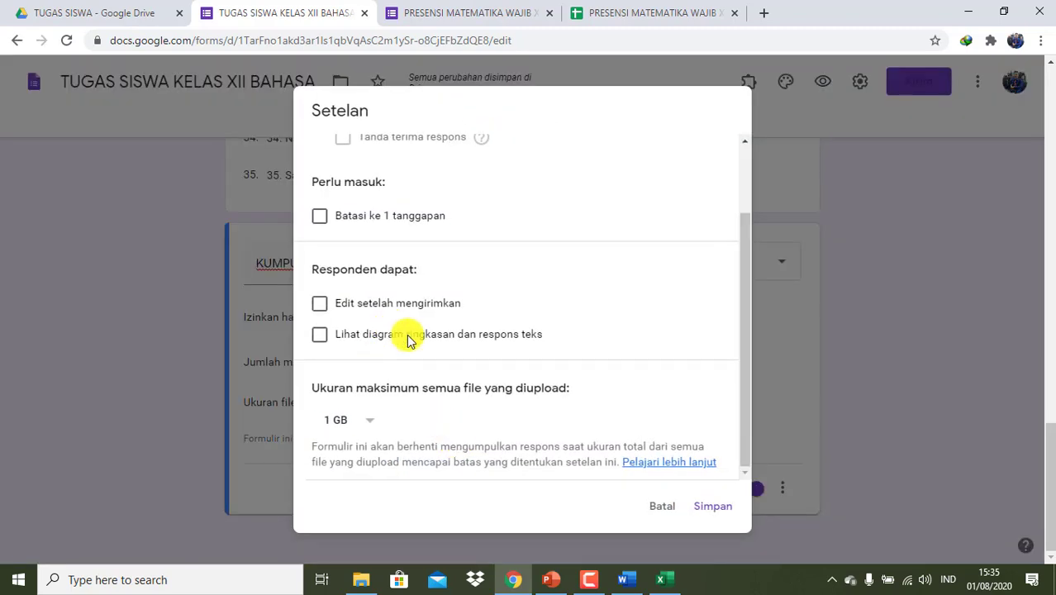
left_click(364, 419)
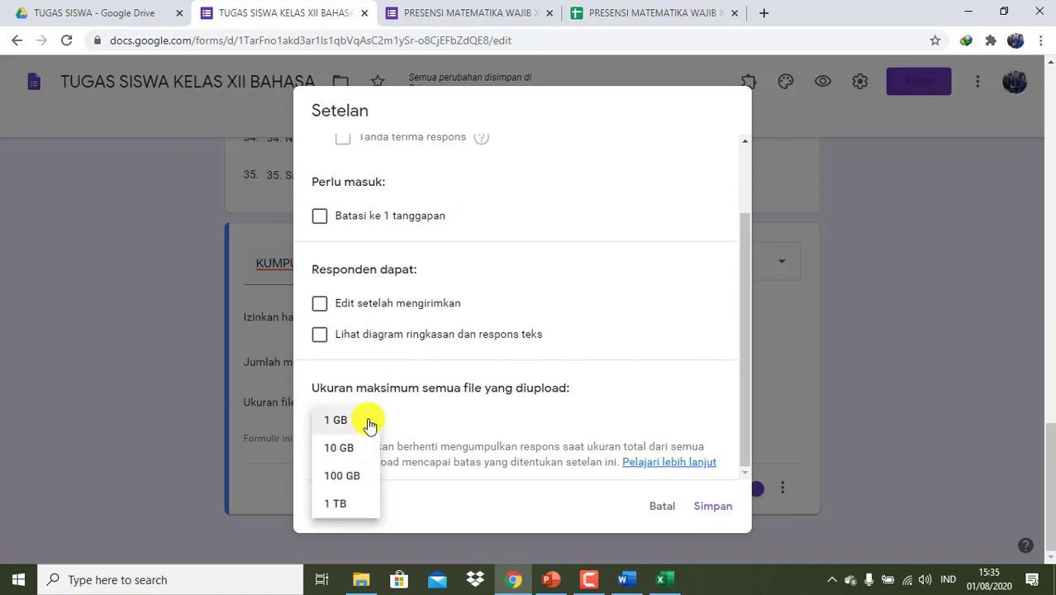
left_click(346, 503)
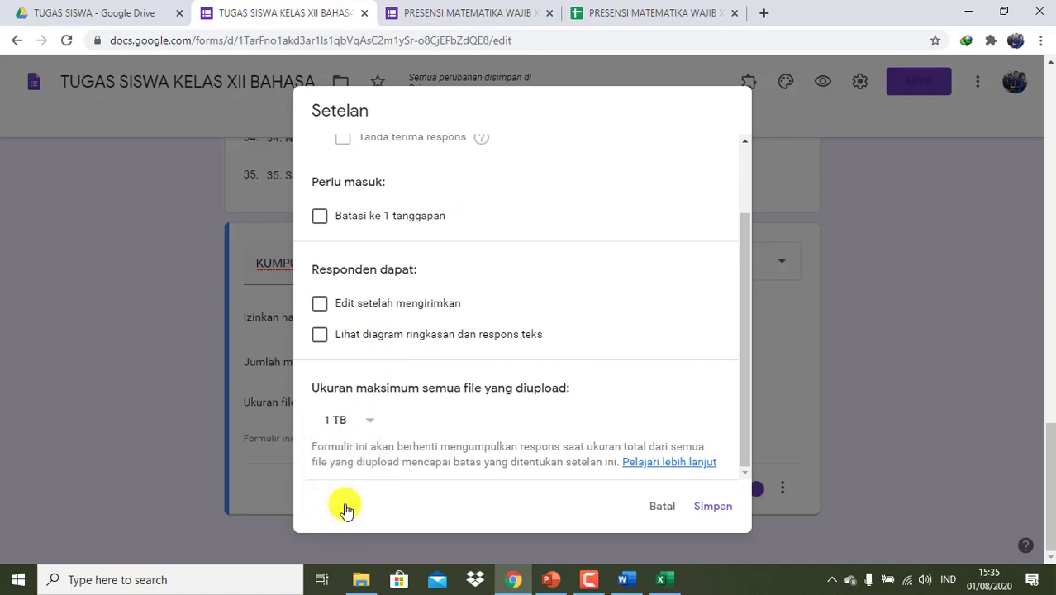
left_click(709, 507)
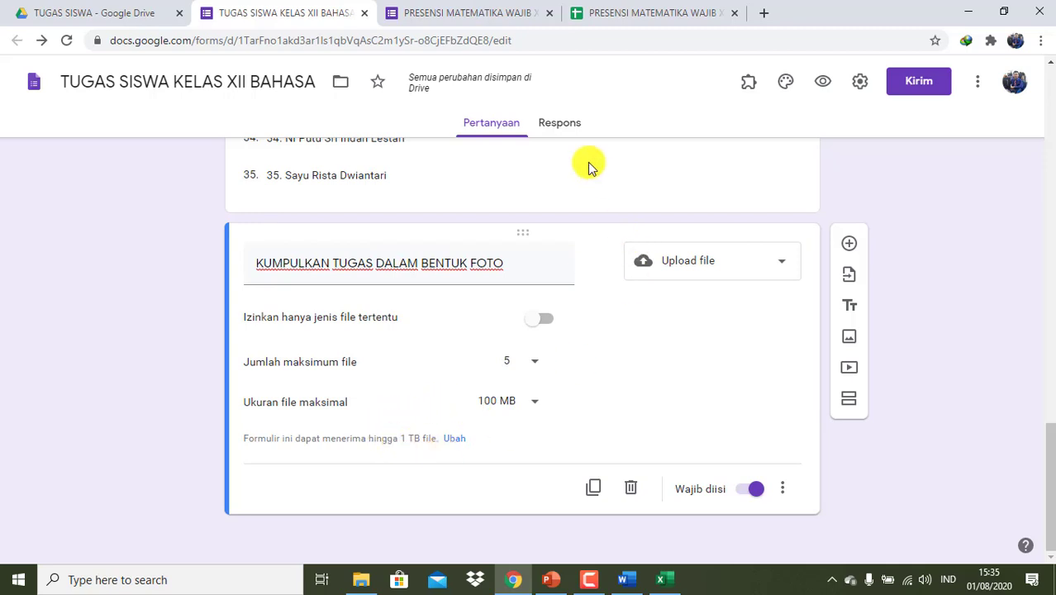
- Preview the form as a respondent and select the third student's name in NAMA :
left_click(561, 128)
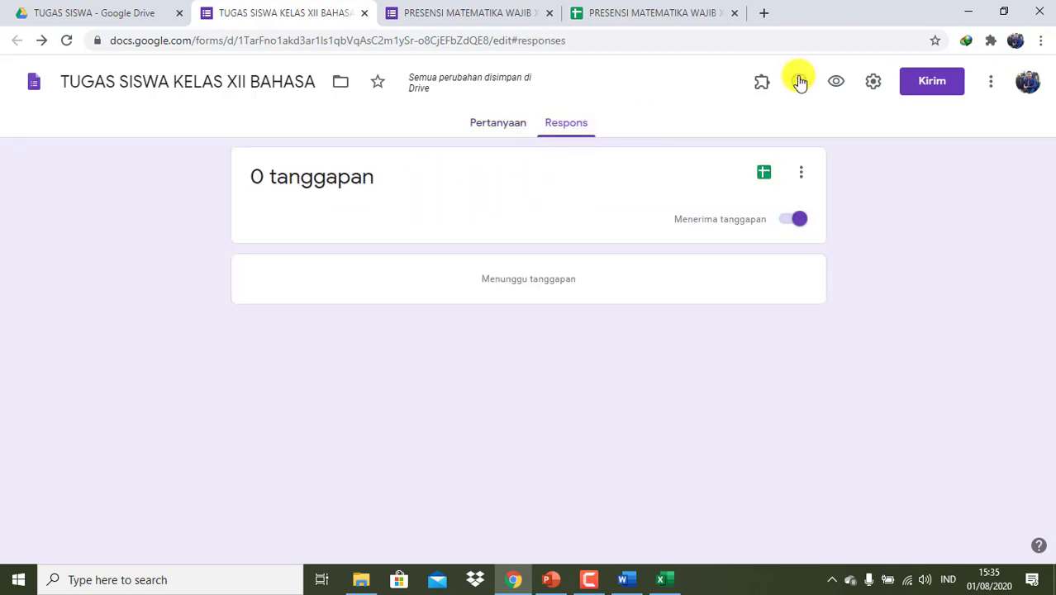
left_click(835, 81)
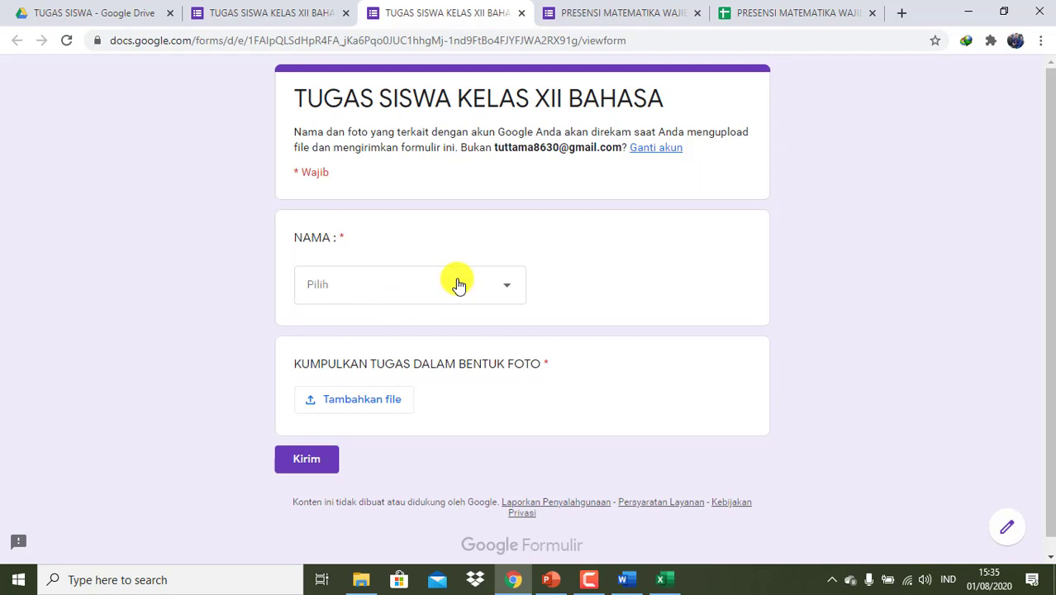
left_click(457, 285)
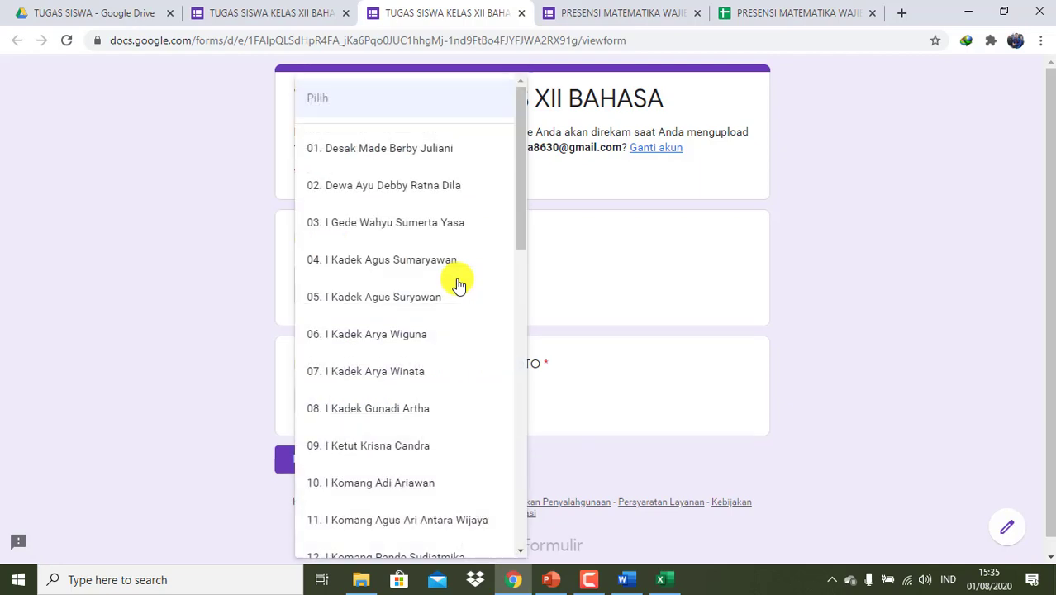
left_click(393, 225)
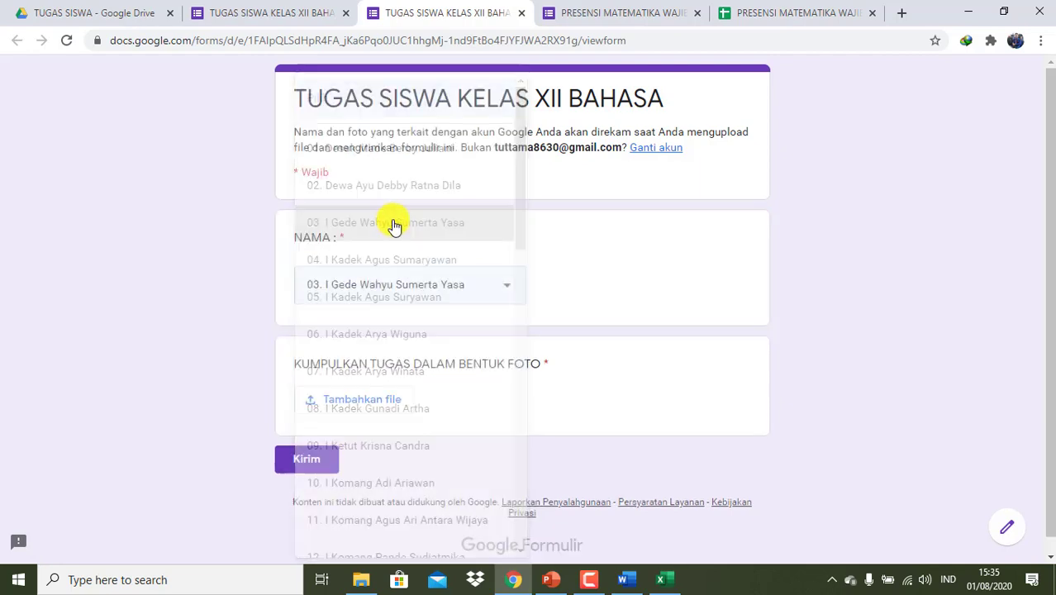
- Attach 1A.JPG from the Pictures folder to the photo question and submit the response
left_click(370, 404)
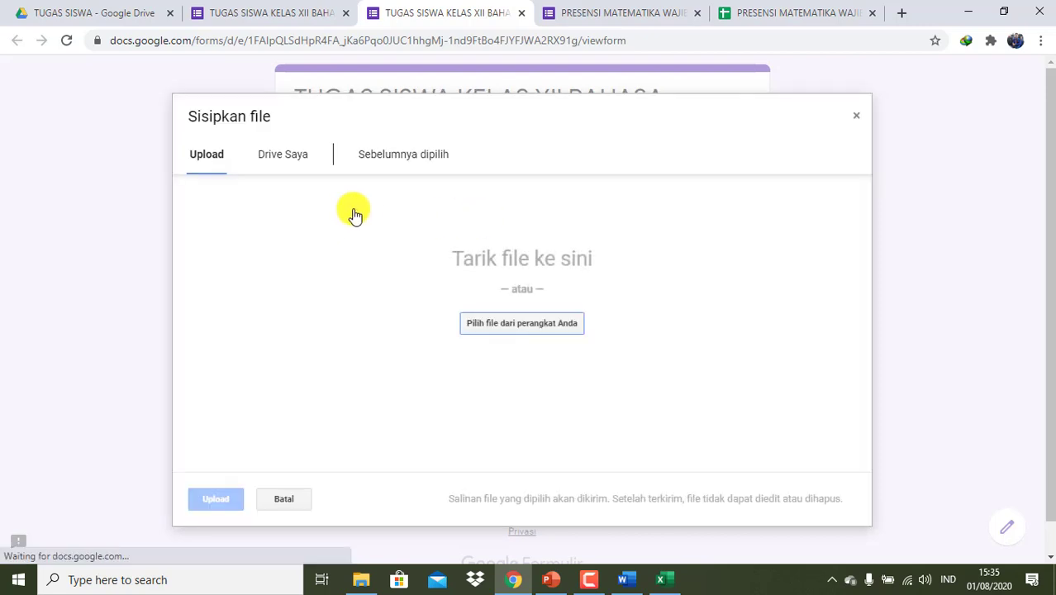
left_click(554, 330)
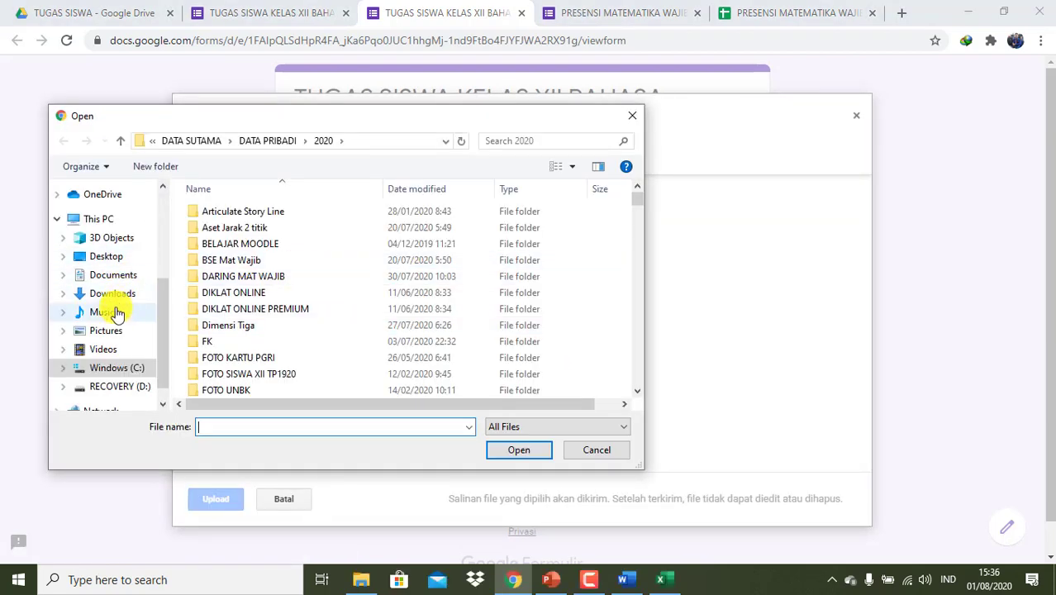
left_click(112, 332)
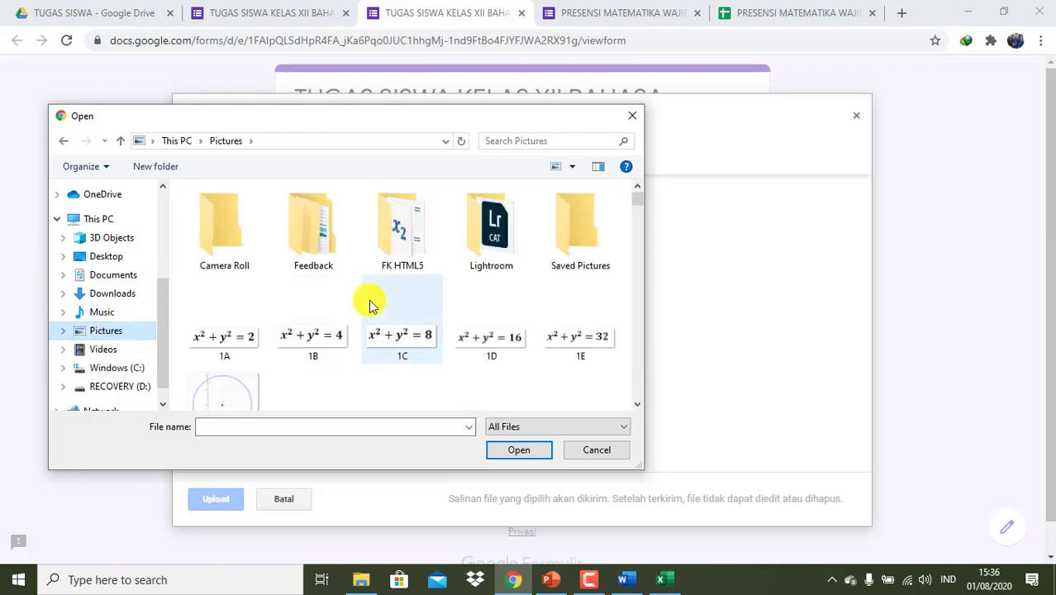
left_click(231, 351)
left_click(514, 450)
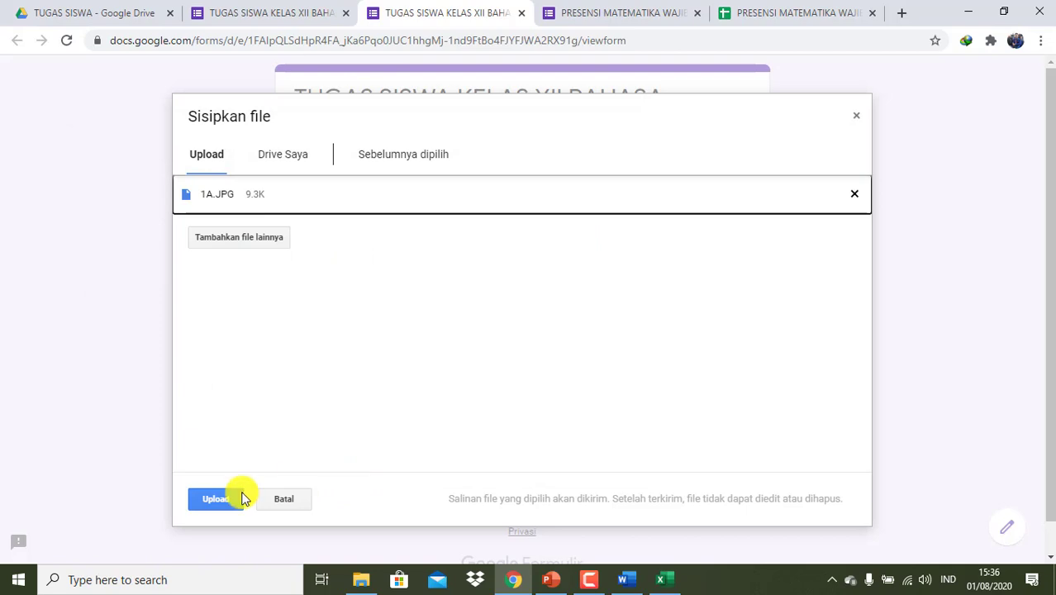
left_click(227, 504)
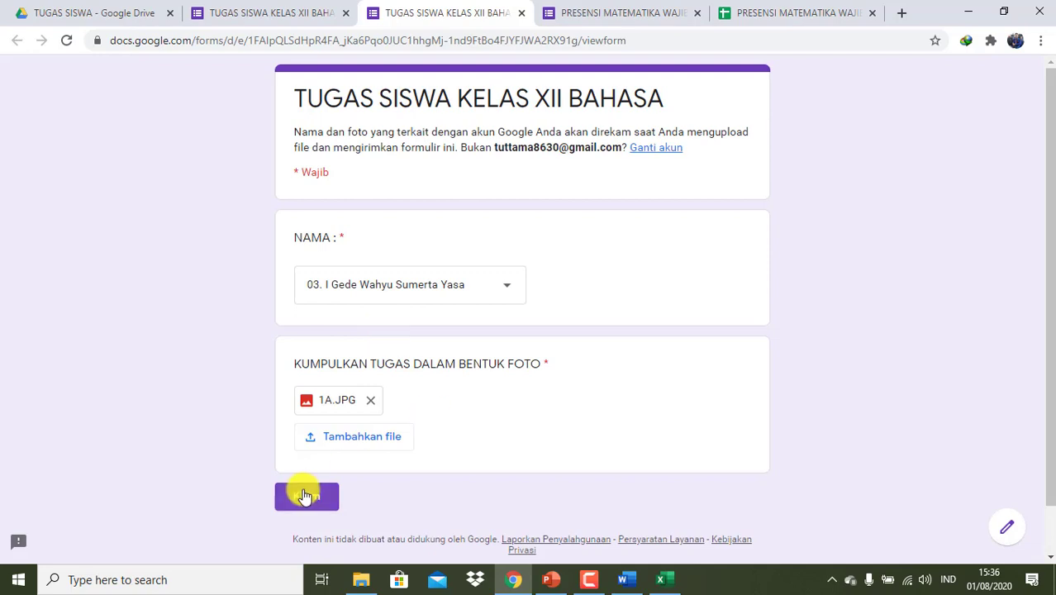
left_click(305, 496)
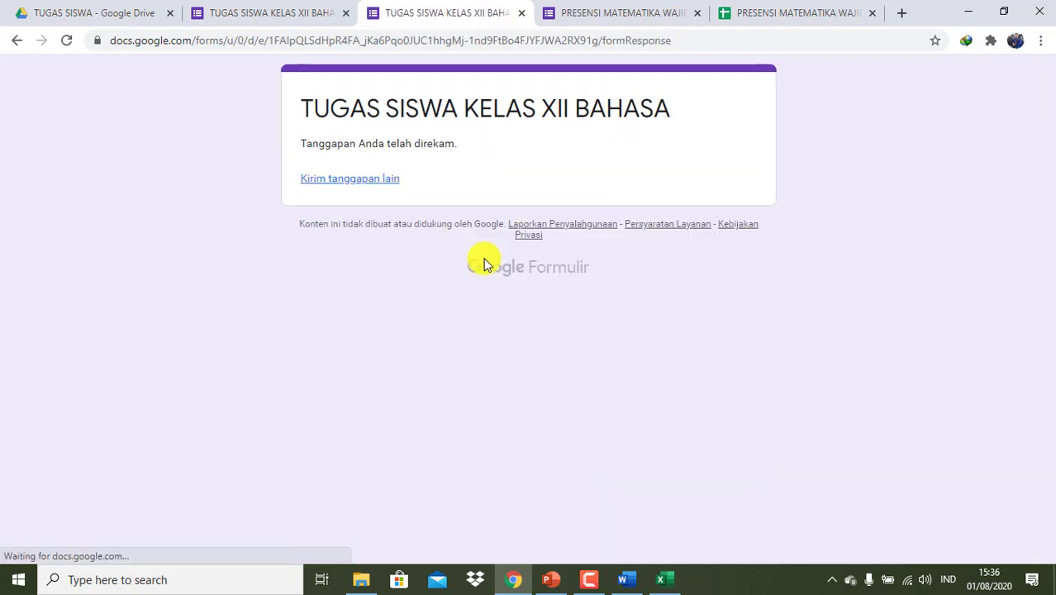
- Link the form's responses to a new Google Sheets spreadsheet
left_click(281, 25)
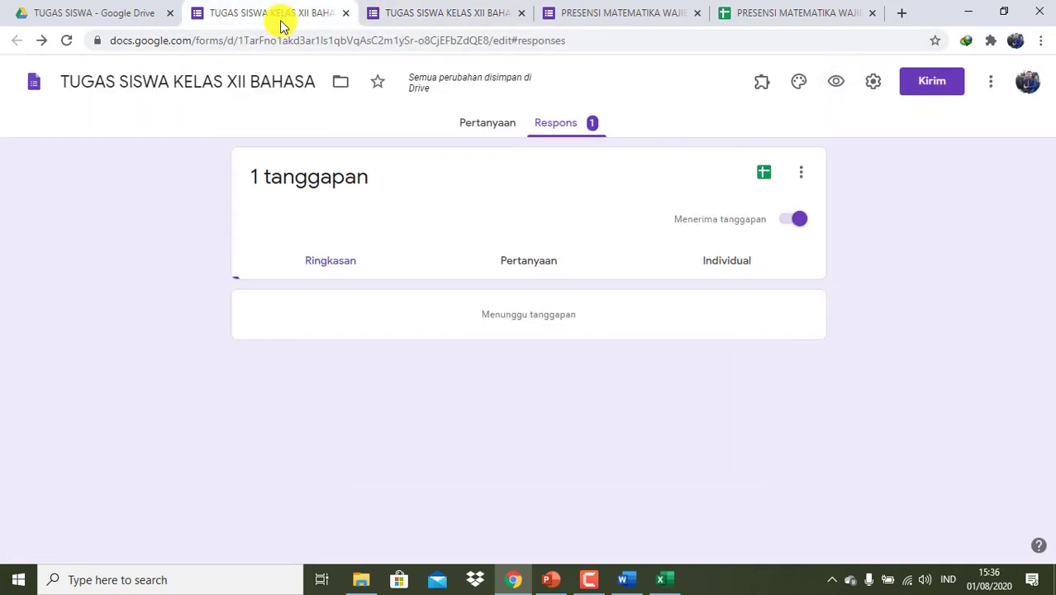
left_click(754, 173)
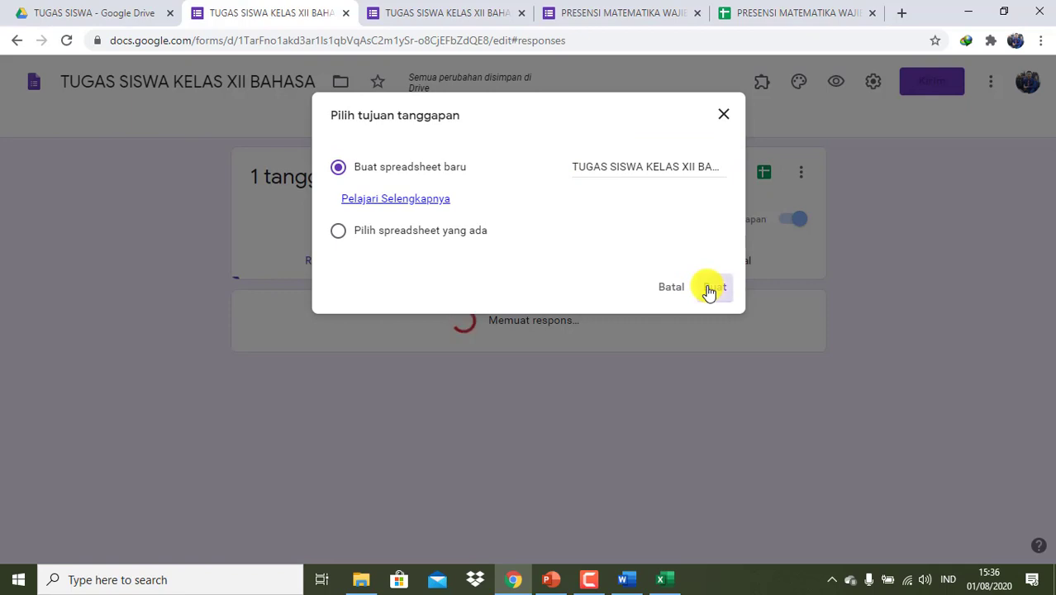
left_click(709, 289)
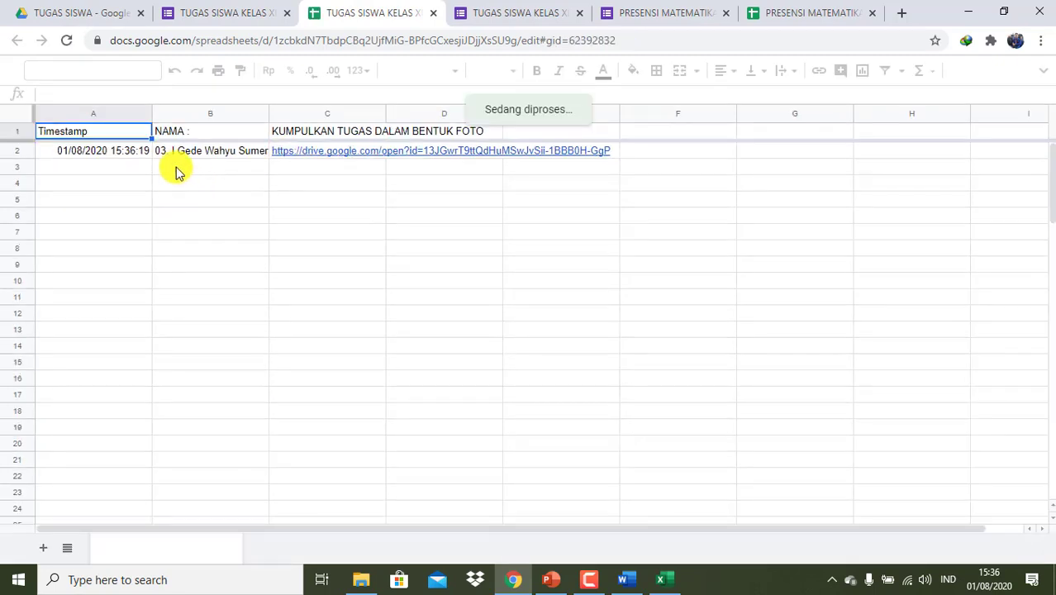
- Check the test submission's uploaded photo link in cell C2 of the responses sheet
left_click(376, 154)
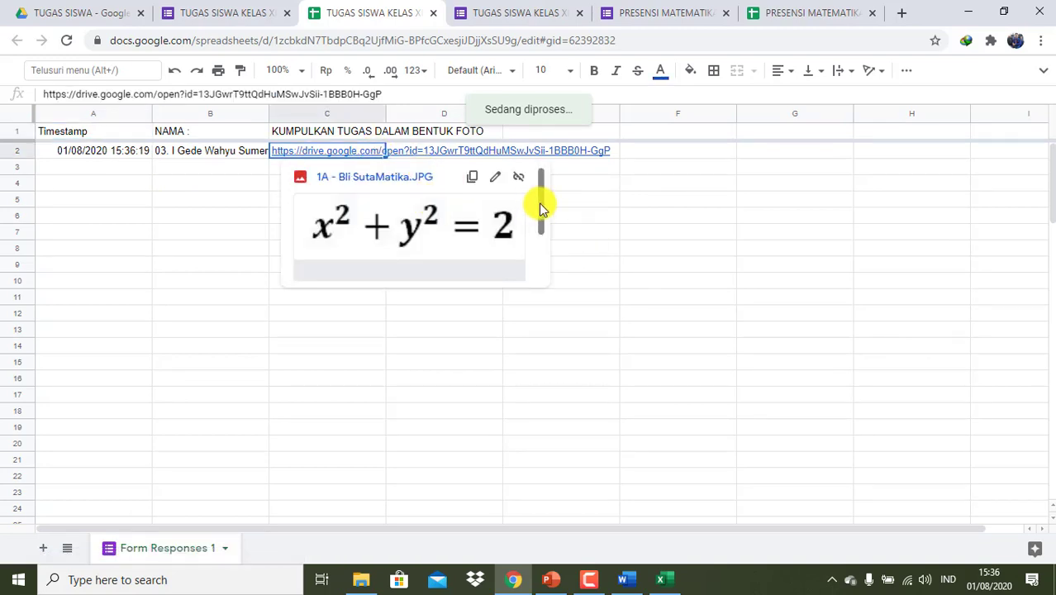
mouse_move(537, 203)
left_mouse_down()
mouse_move(538, 217)
mouse_move(538, 203)
left_mouse_up()
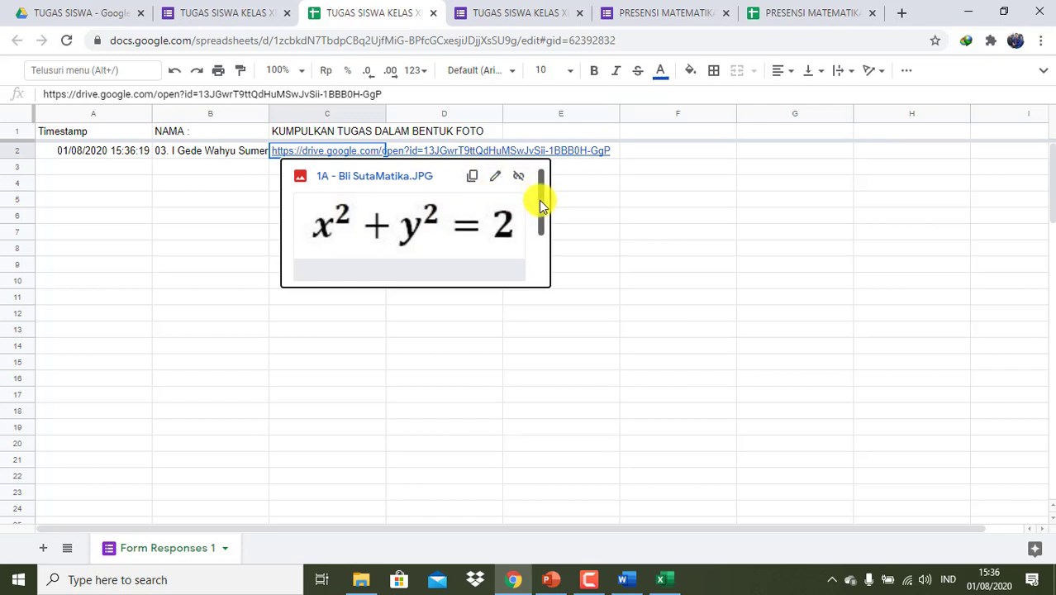
mouse_move(539, 199)
left_mouse_down()
mouse_move(539, 221)
mouse_move(536, 193)
left_mouse_up()
left_click(594, 208)
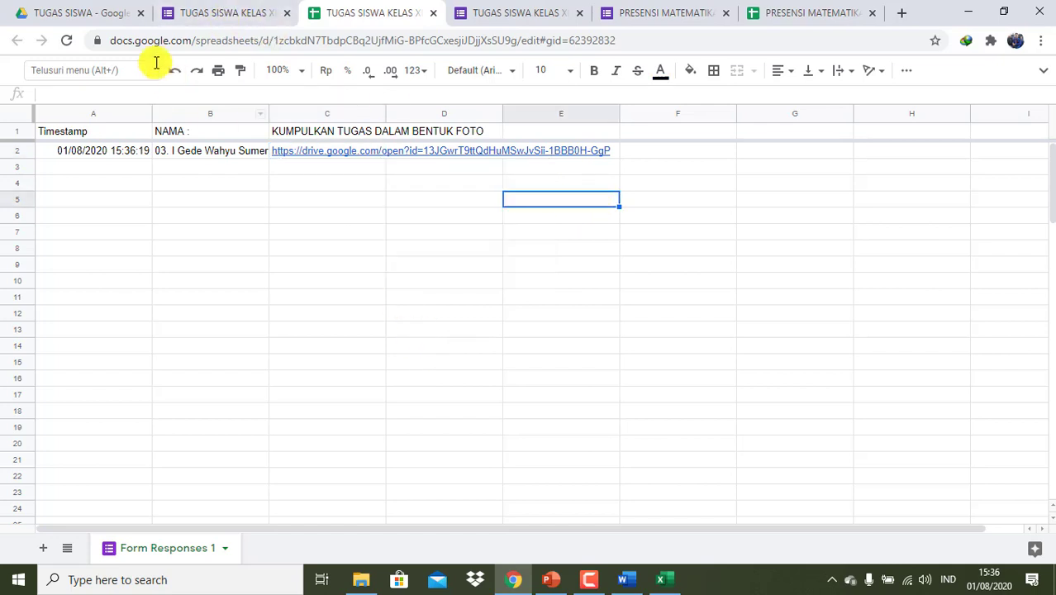
left_click(112, 13)
- Review the TUGAS SISWA folder and Word lesson plan, then reopen the PRESENSI MATEMATIKA spreadsheet
left_click(431, 230)
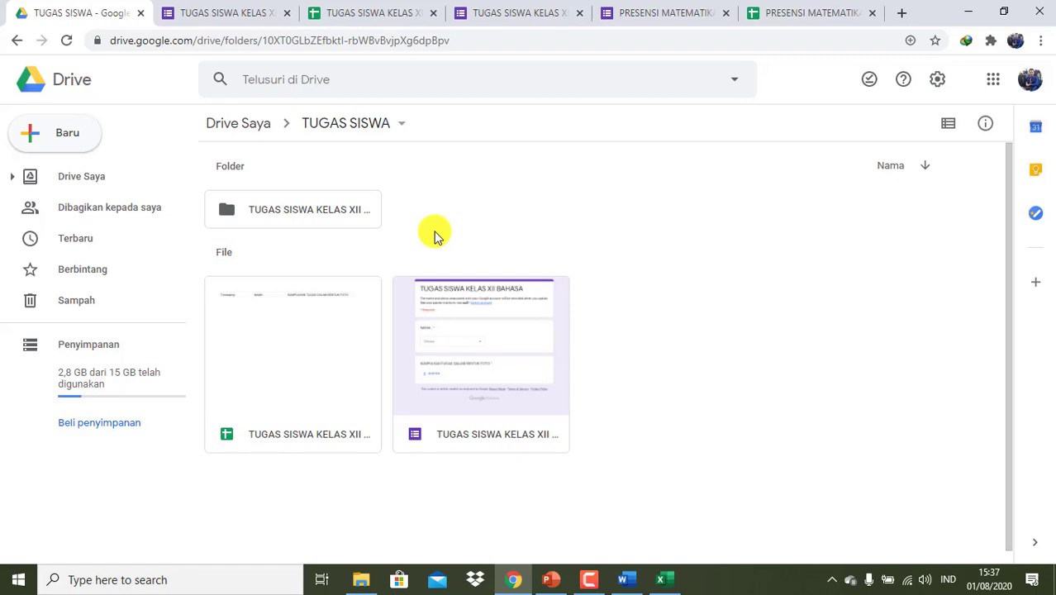
left_click(625, 580)
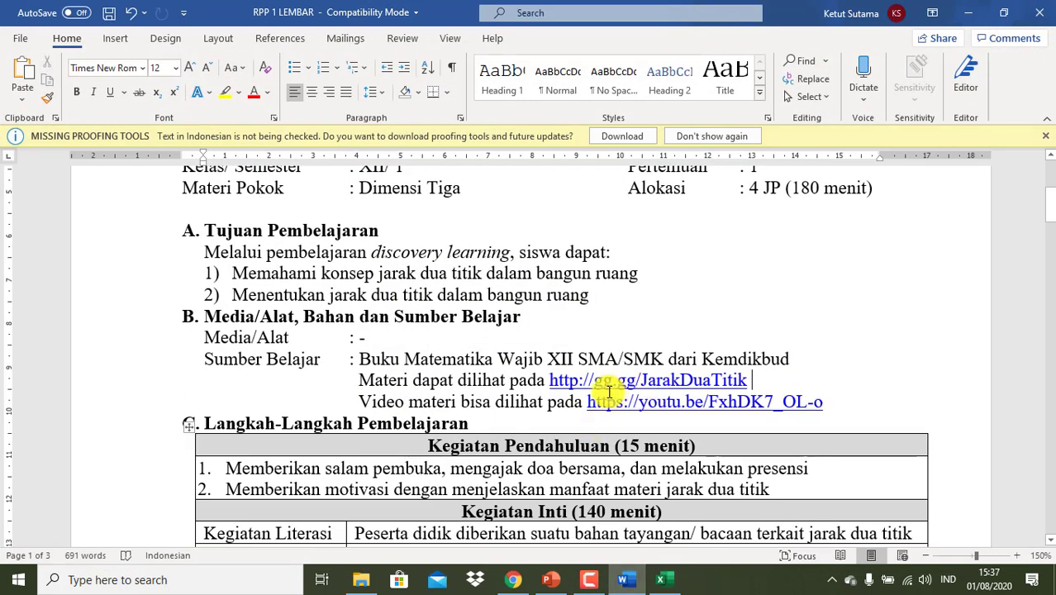
left_click(826, 381)
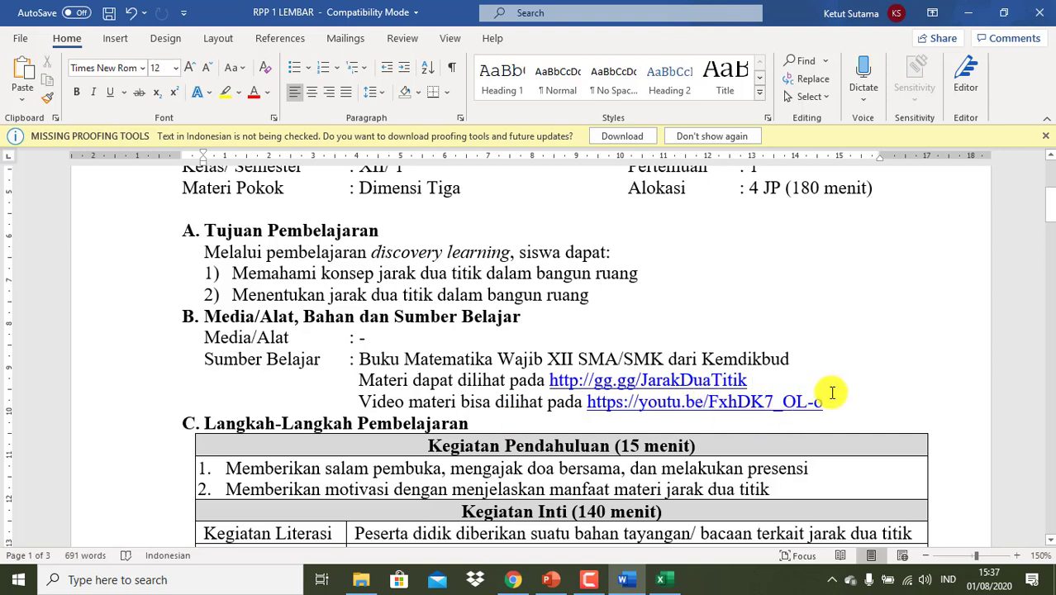
left_click(513, 579)
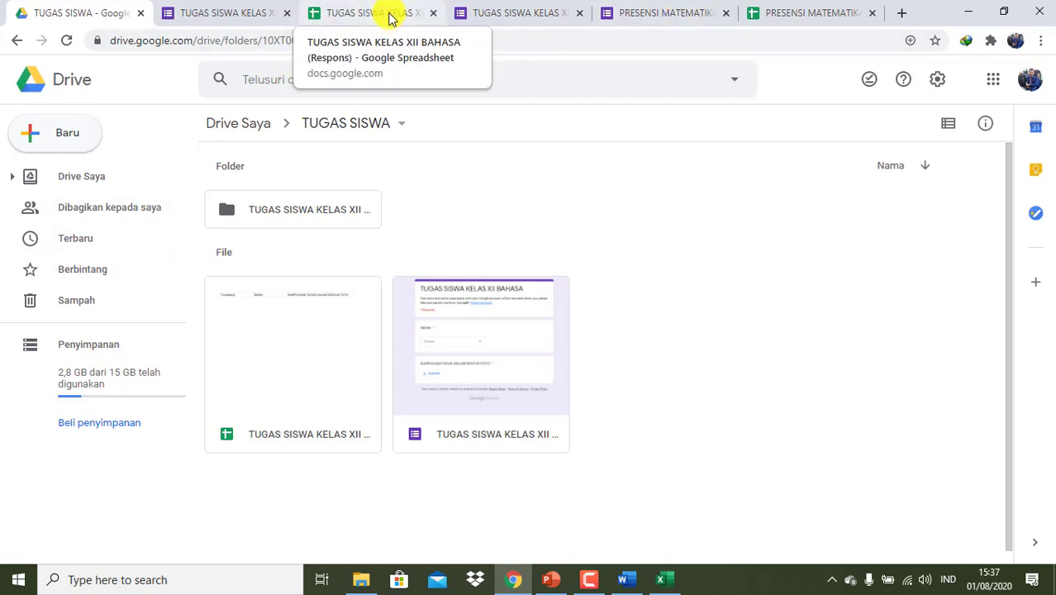
left_click(785, 13)
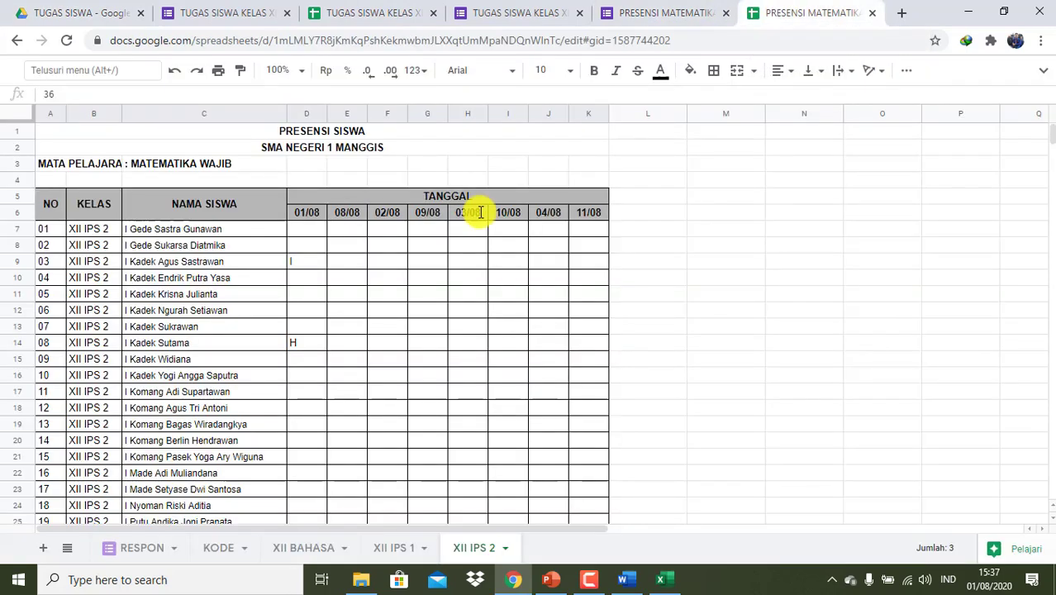